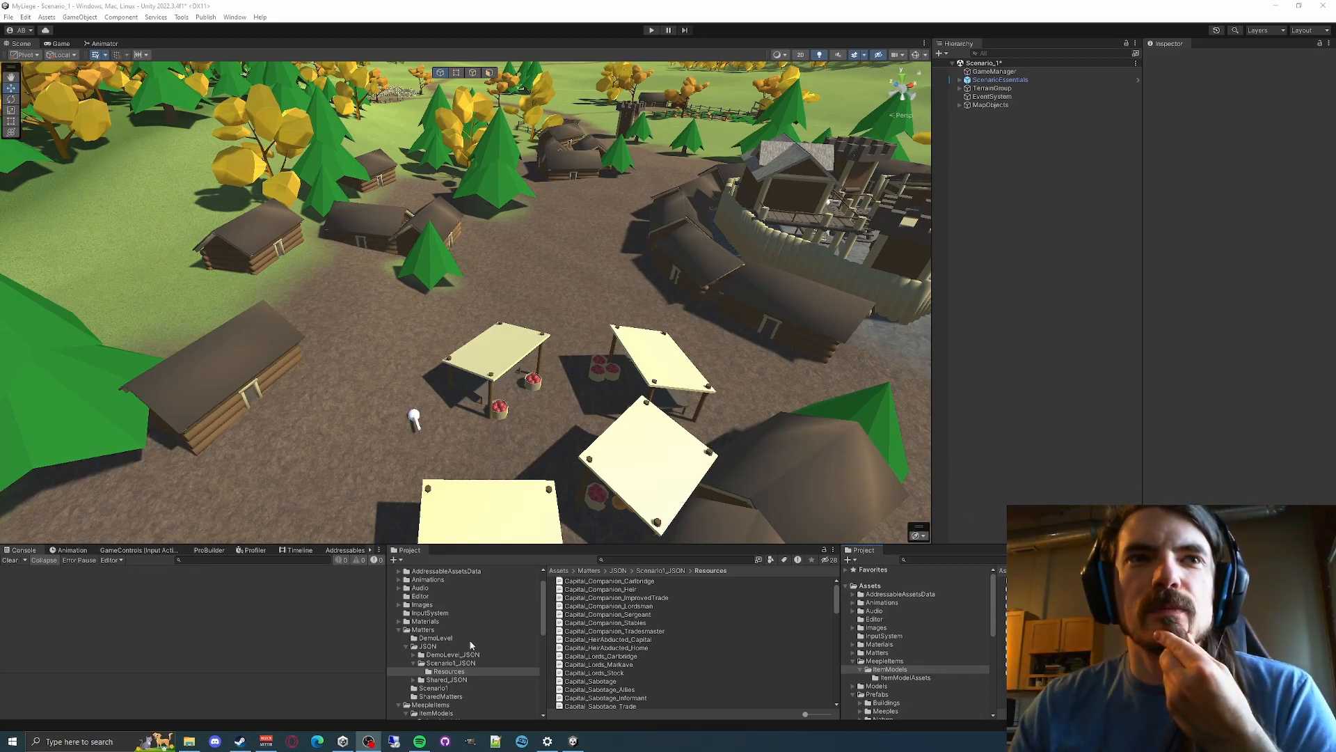
# Open the Meeple prefab from the Meeples subfolder of Prefabs for editing
pyautogui.scroll(-3, 470, 639)
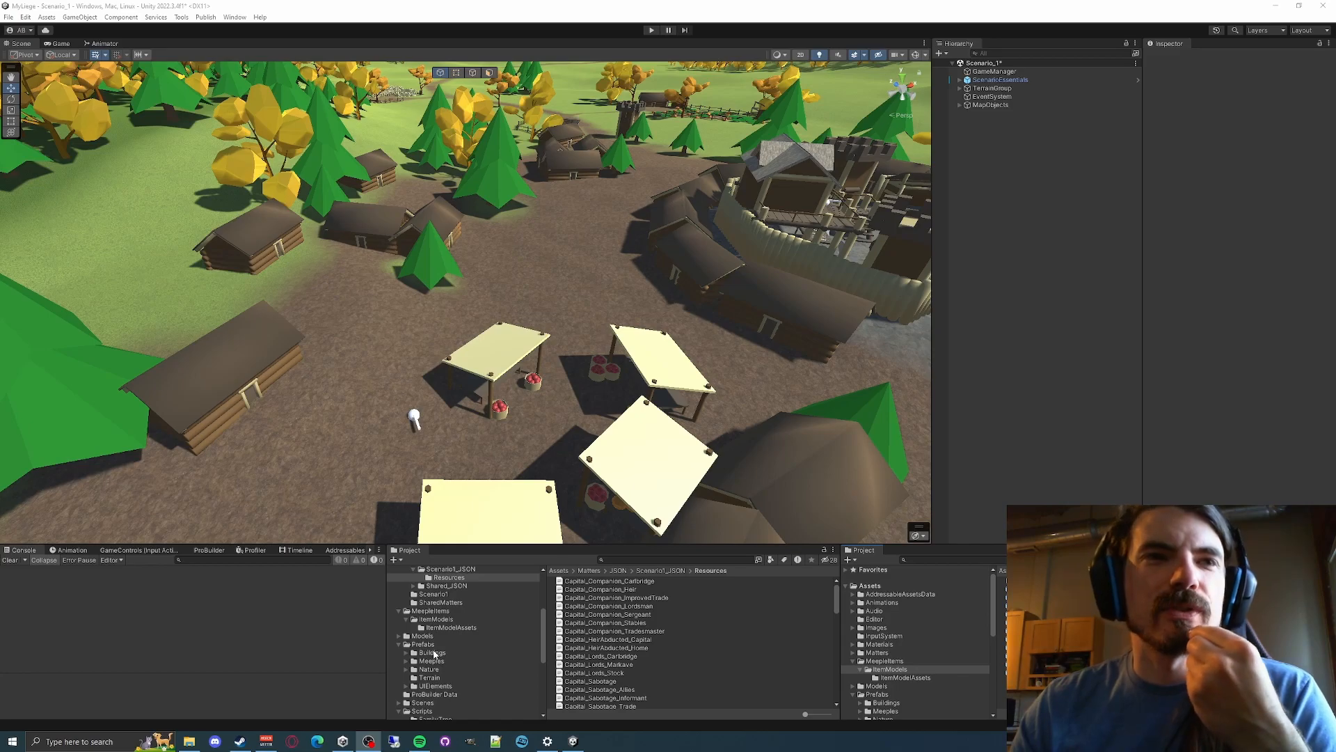
pyautogui.click(430, 611)
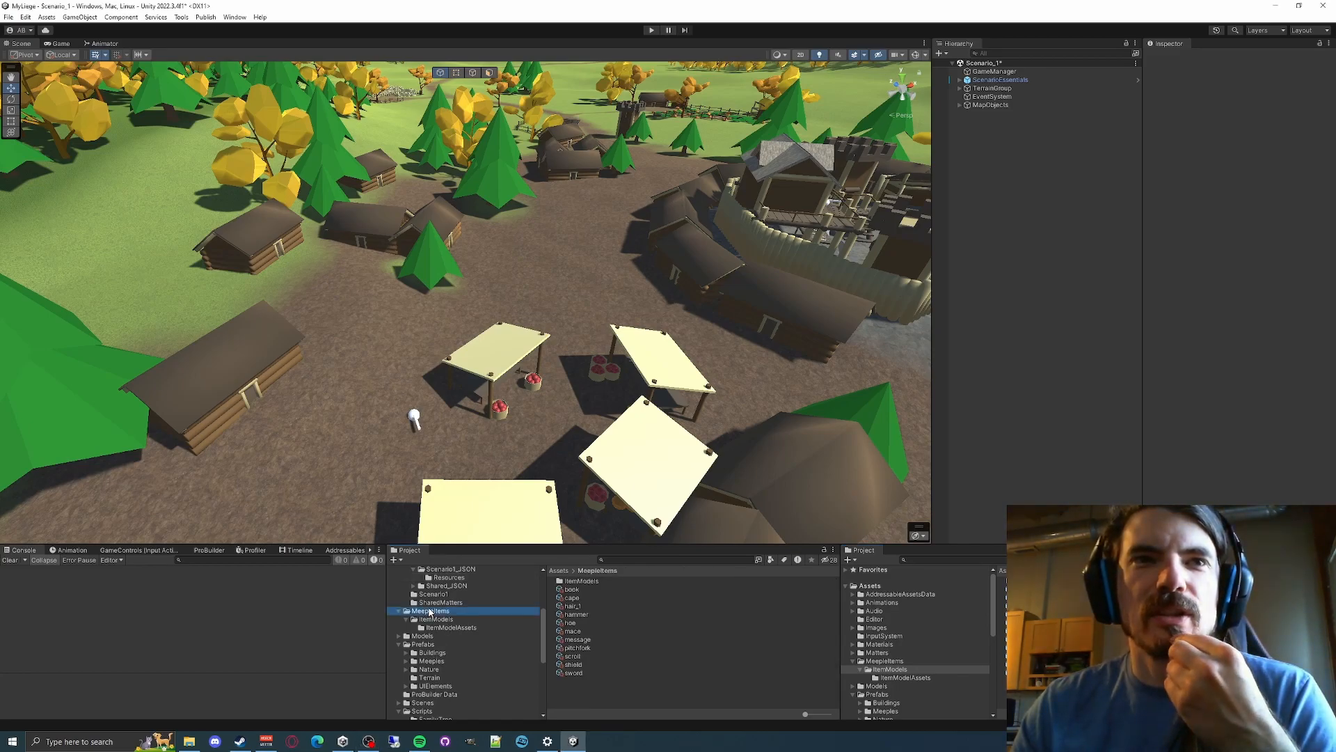
pyautogui.scroll(-3, 431, 616)
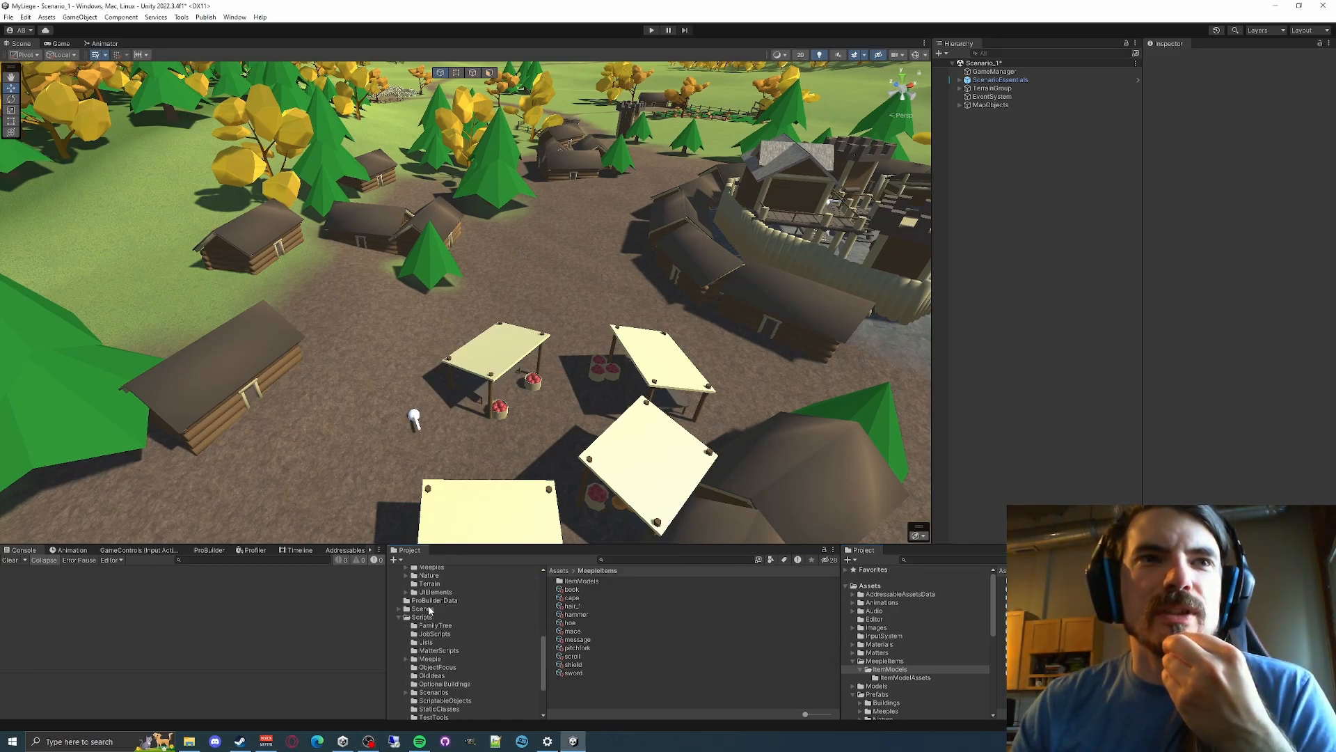
pyautogui.scroll(1, 429, 612)
pyautogui.click(422, 582)
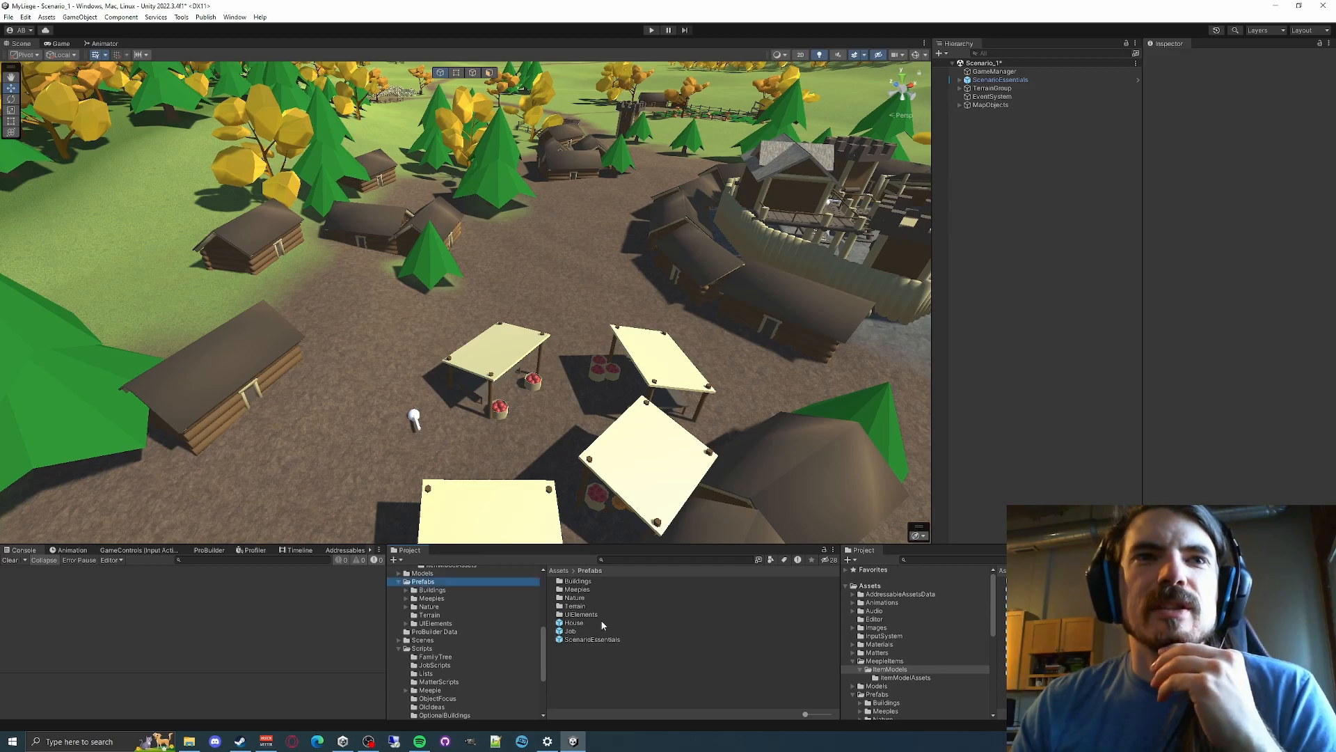
pyautogui.click(581, 590)
pyautogui.doubleClick(581, 590)
pyautogui.doubleClick(576, 605)
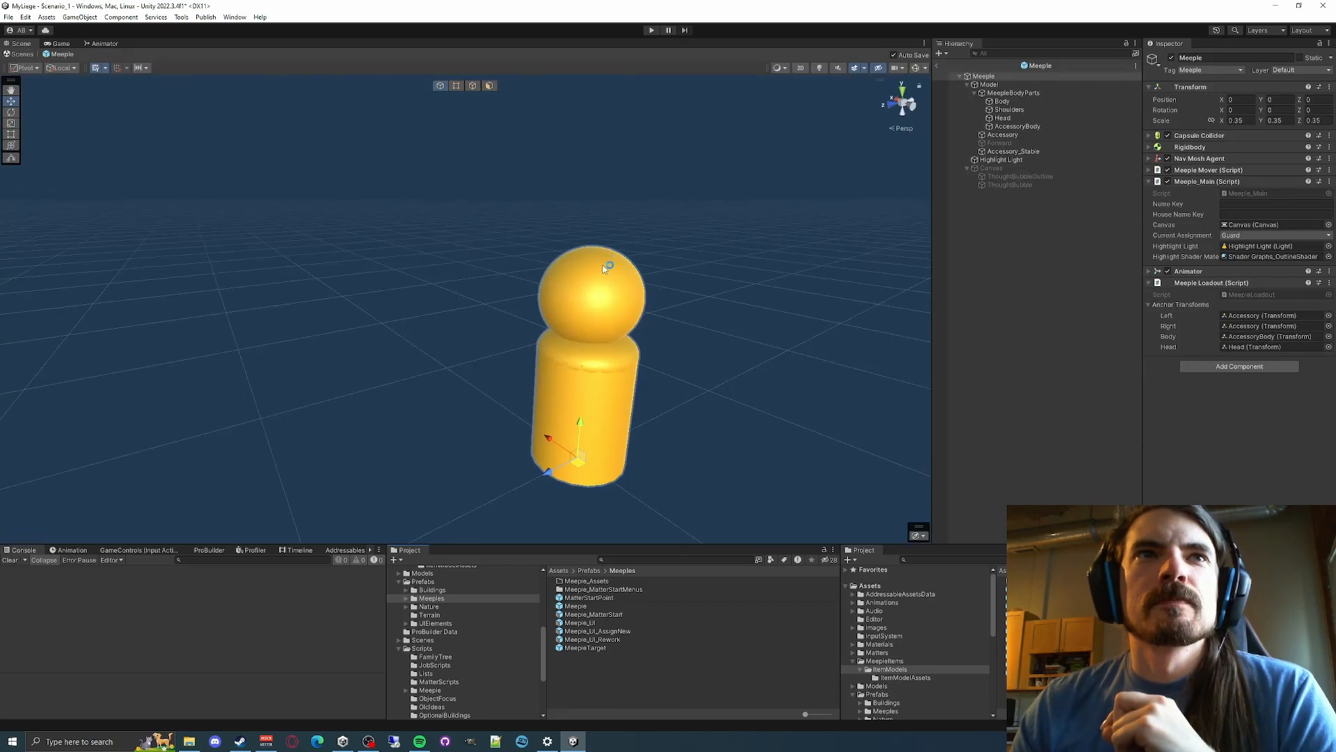
pyautogui.moveTo(702, 356)
pyautogui.mouseDown(button='right')
pyautogui.moveTo(679, 348)
pyautogui.moveTo(687, 370)
pyautogui.mouseUp(button='right')
pyautogui.press('d')
pyautogui.press('a')
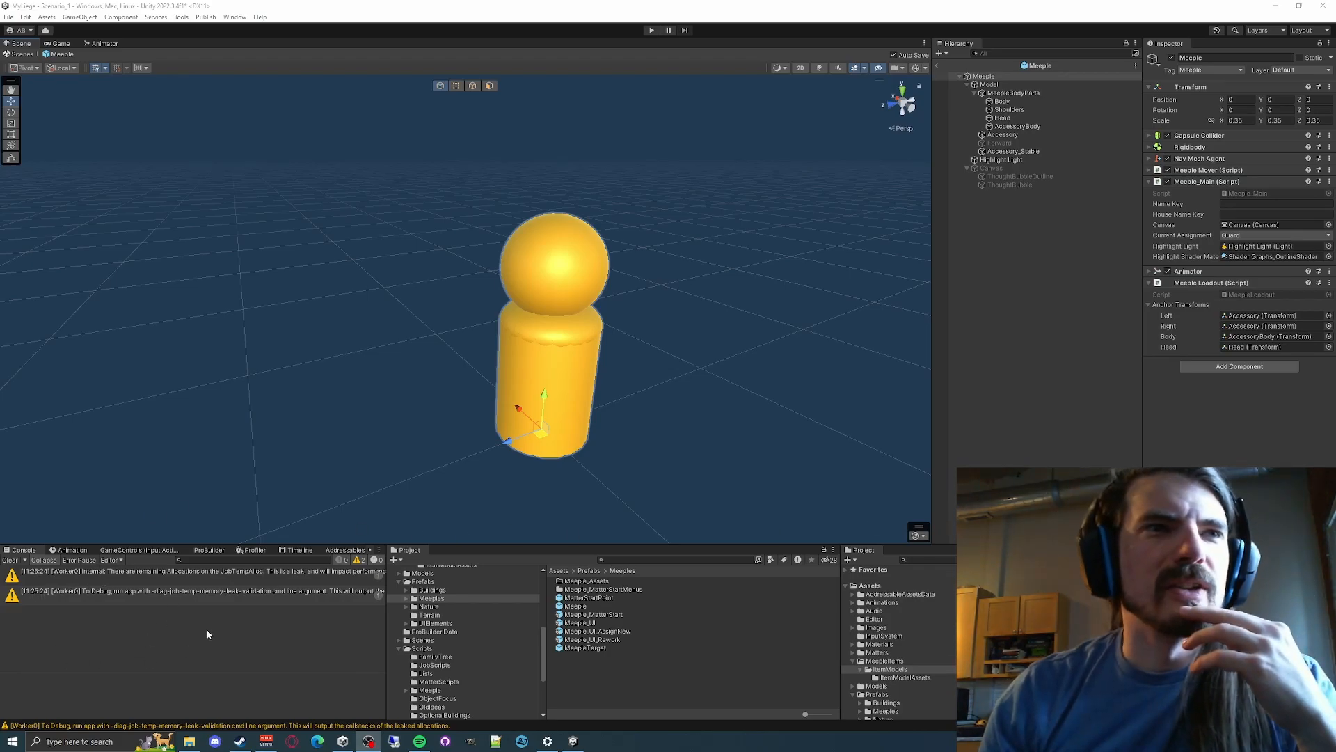
pyautogui.click(73, 551)
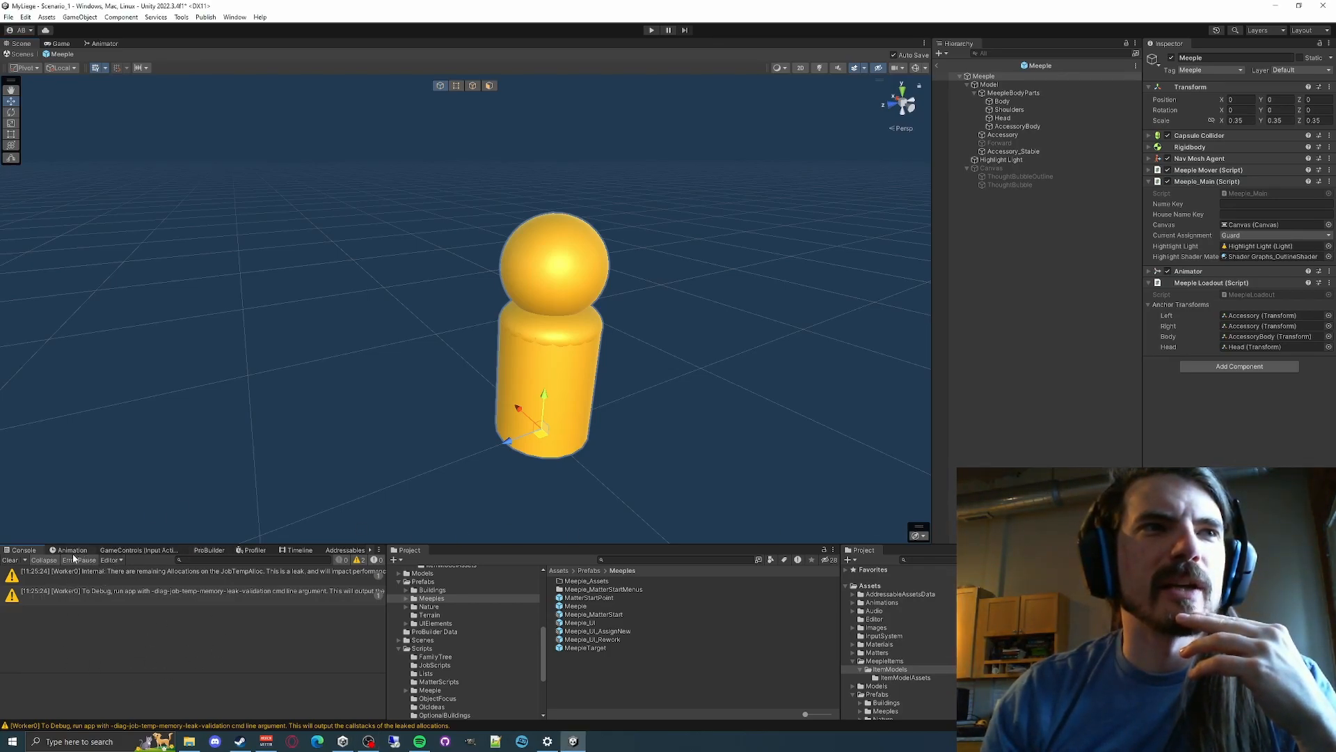
pyautogui.click(25, 551)
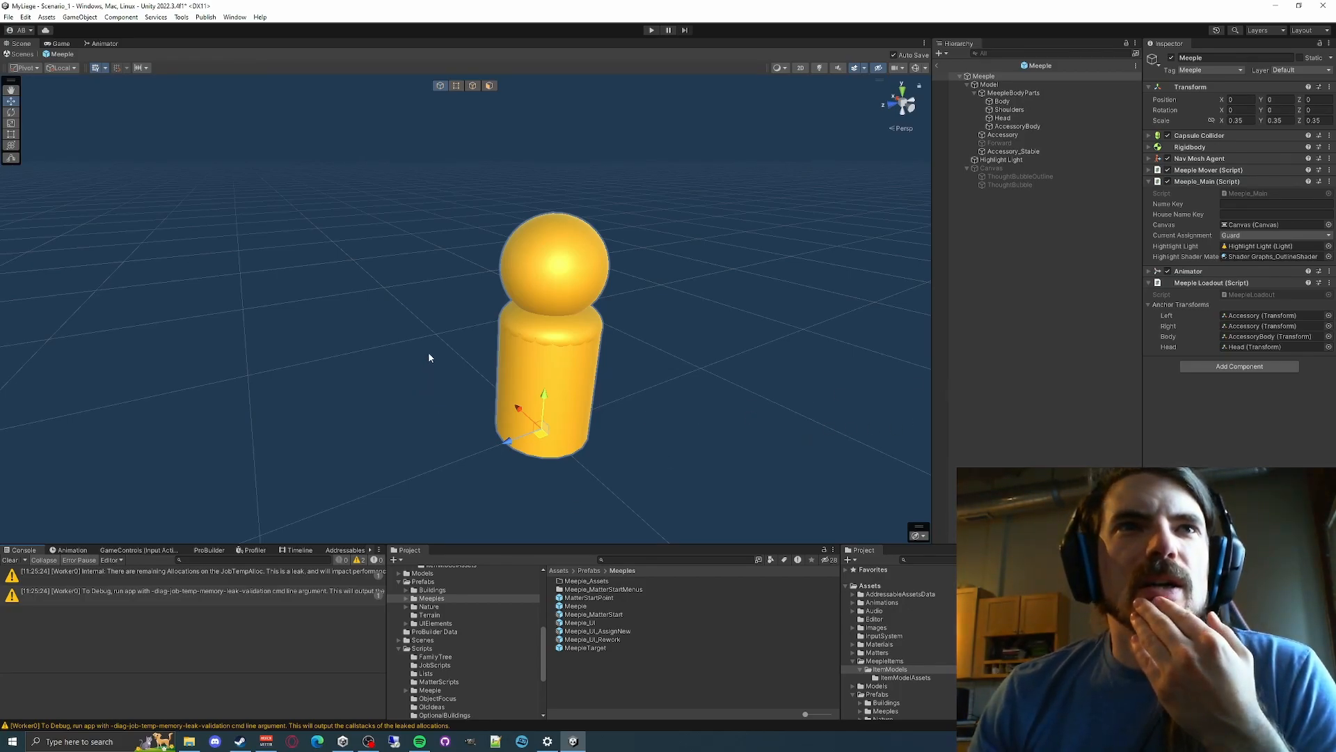
pyautogui.moveTo(706, 417)
pyautogui.mouseDown(button='right')
pyautogui.moveTo(715, 397)
pyautogui.moveTo(717, 430)
pyautogui.mouseUp(button='right')
pyautogui.press('d')
pyautogui.press('s')
pyautogui.press('a')
pyautogui.press('w')
pyautogui.press('d')
pyautogui.press('s')
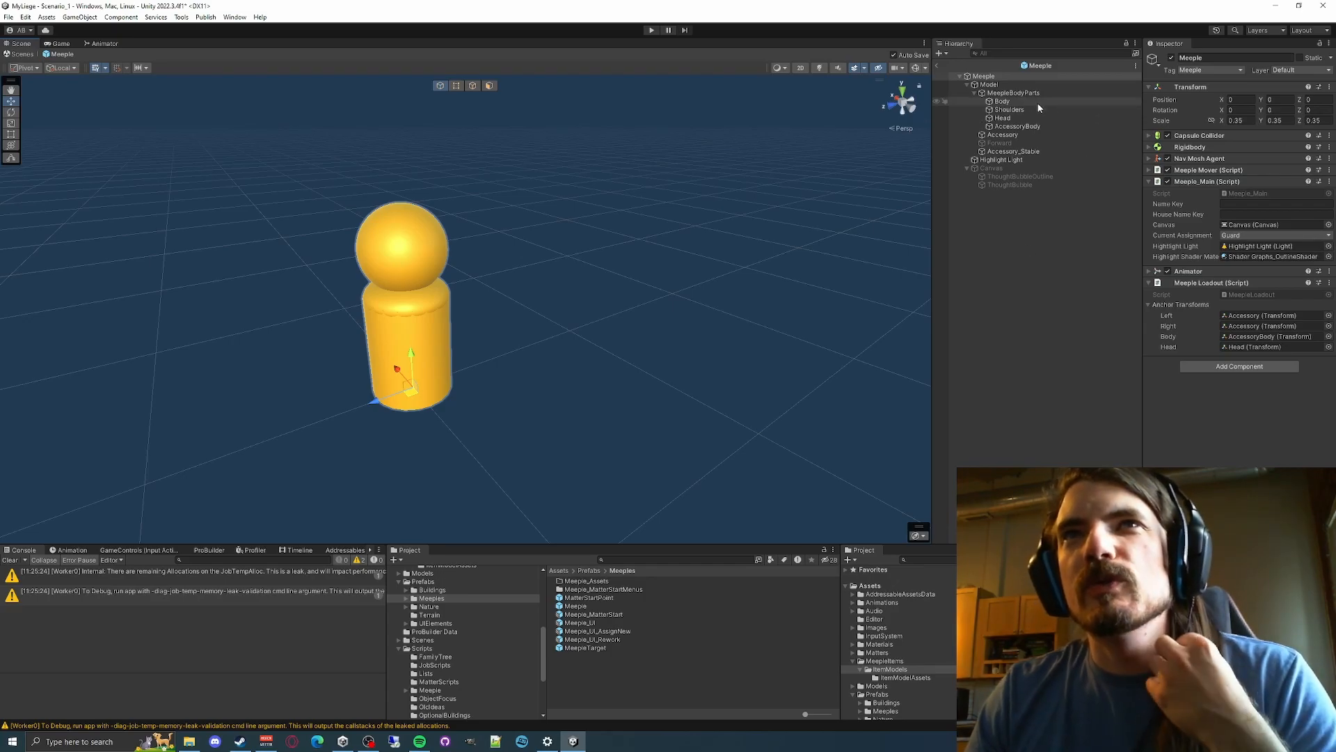
# Examine the Meeple's body parts and compare the transforms of the AccessoryBody and Accessory anchor objects
pyautogui.click(1022, 93)
pyautogui.click(1004, 110)
pyautogui.click(1007, 127)
pyautogui.click(1008, 135)
pyautogui.click(1009, 127)
pyautogui.click(1007, 120)
pyautogui.click(1009, 112)
pyautogui.click(1009, 126)
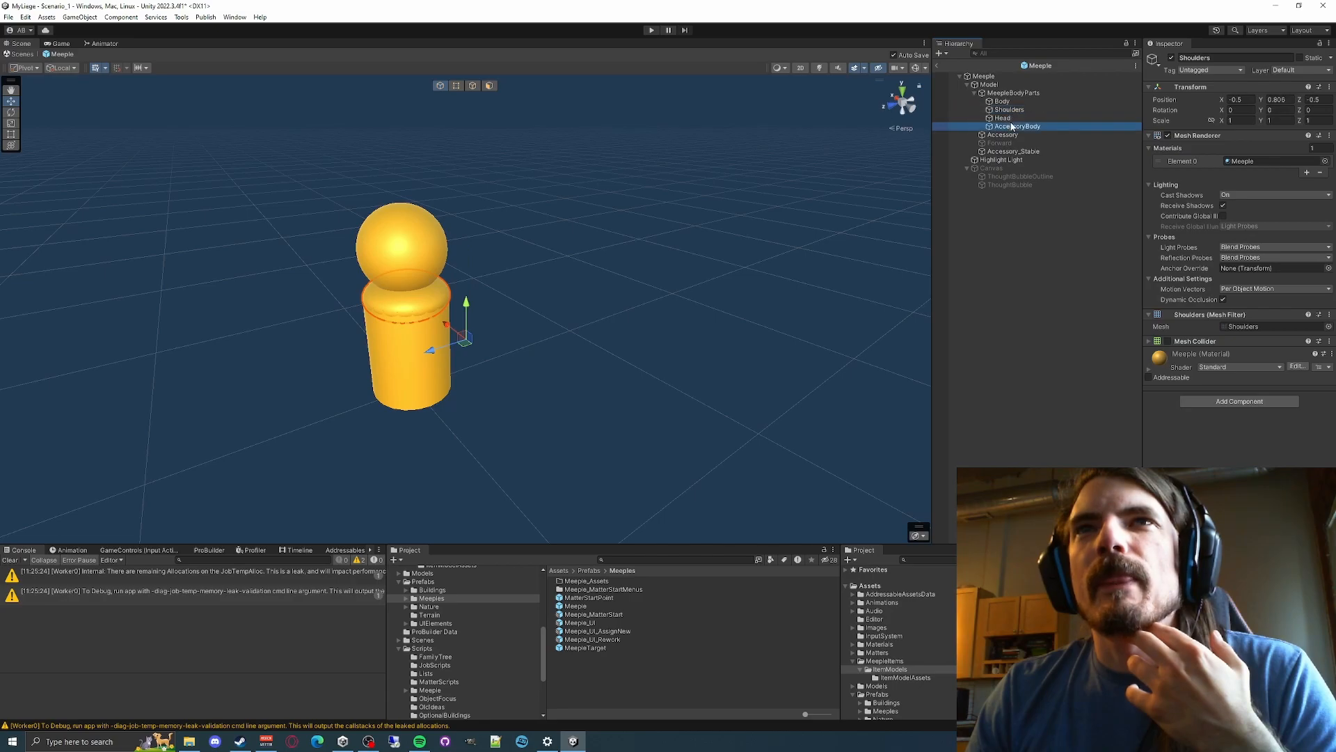
pyautogui.click(1010, 136)
pyautogui.click(1015, 127)
pyautogui.click(1010, 135)
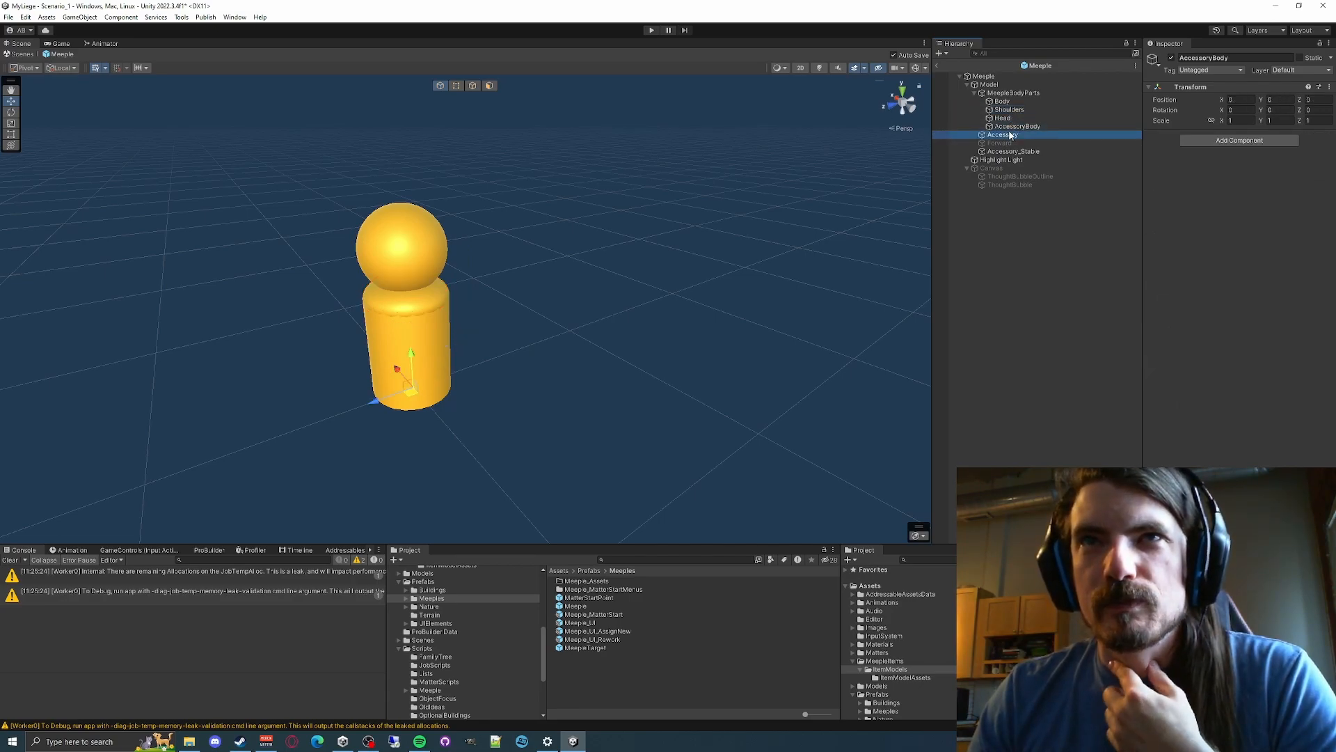
pyautogui.click(1014, 129)
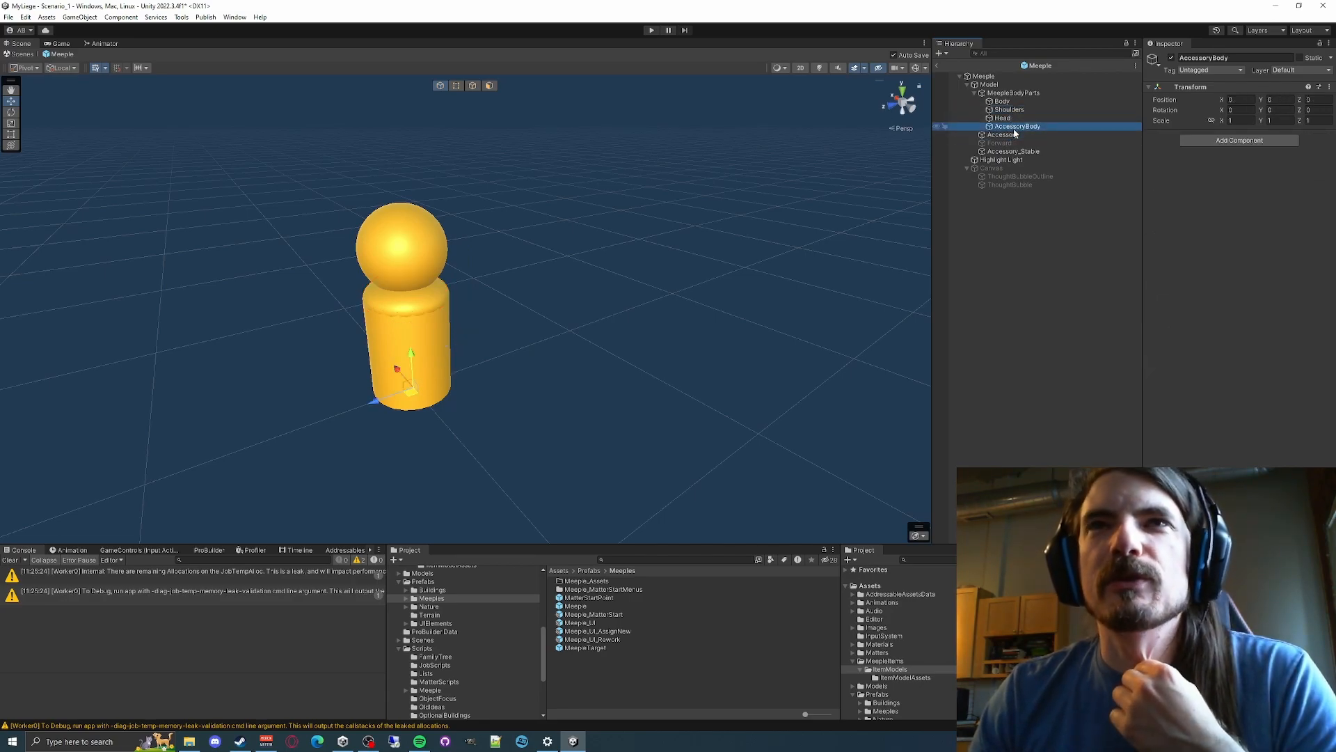
pyautogui.click(1005, 137)
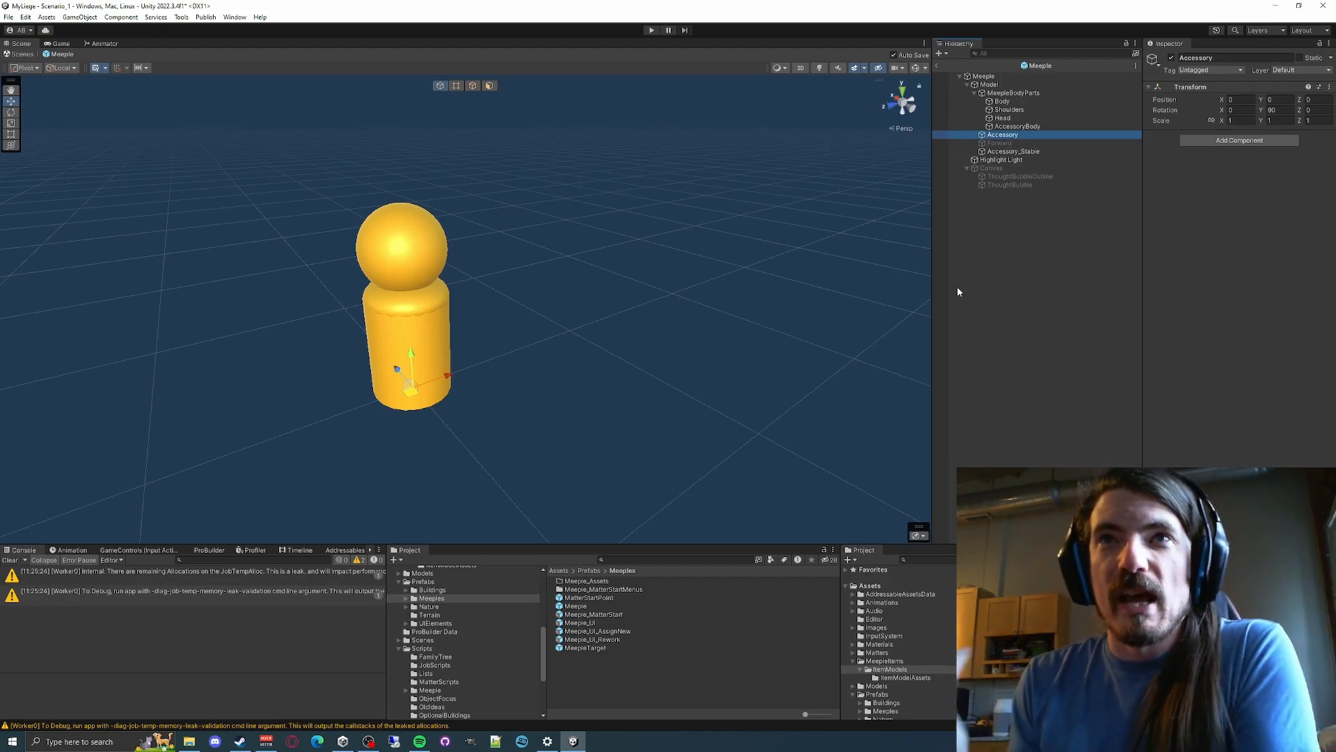
pyautogui.click(1036, 126)
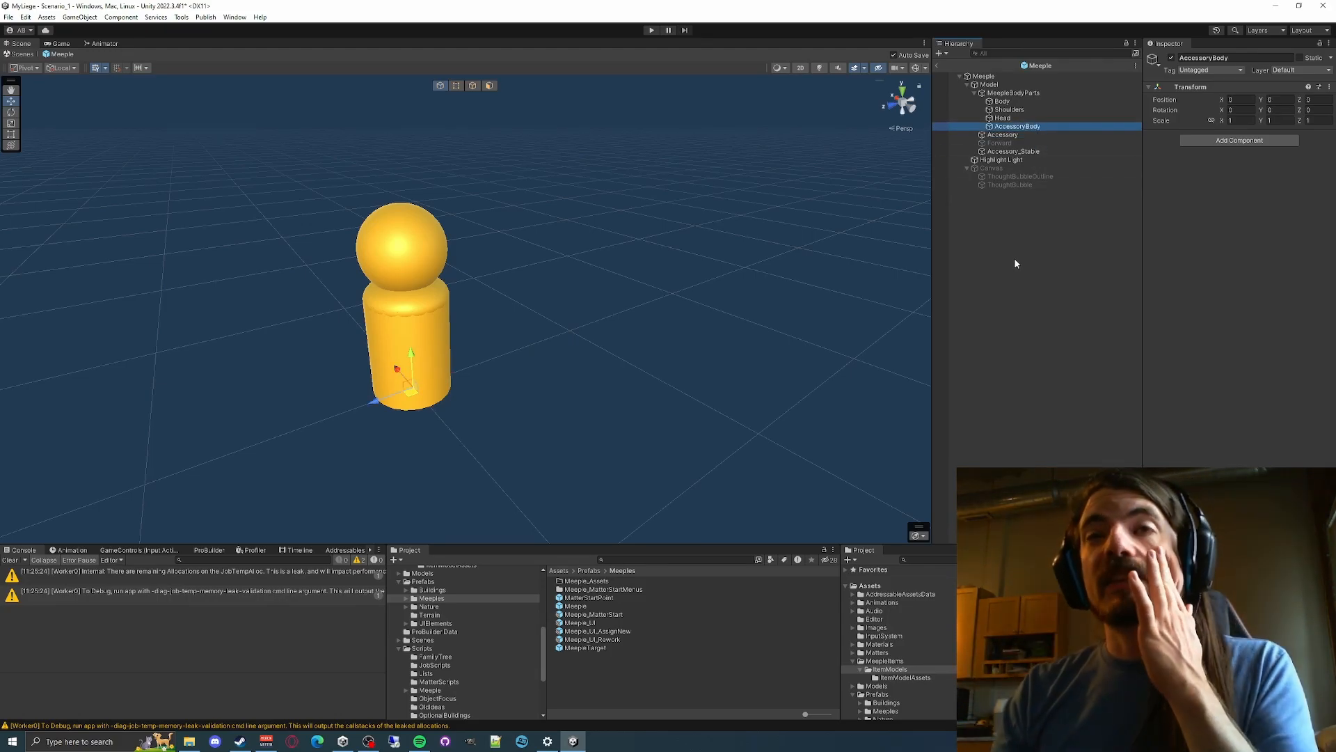
pyautogui.click(1009, 135)
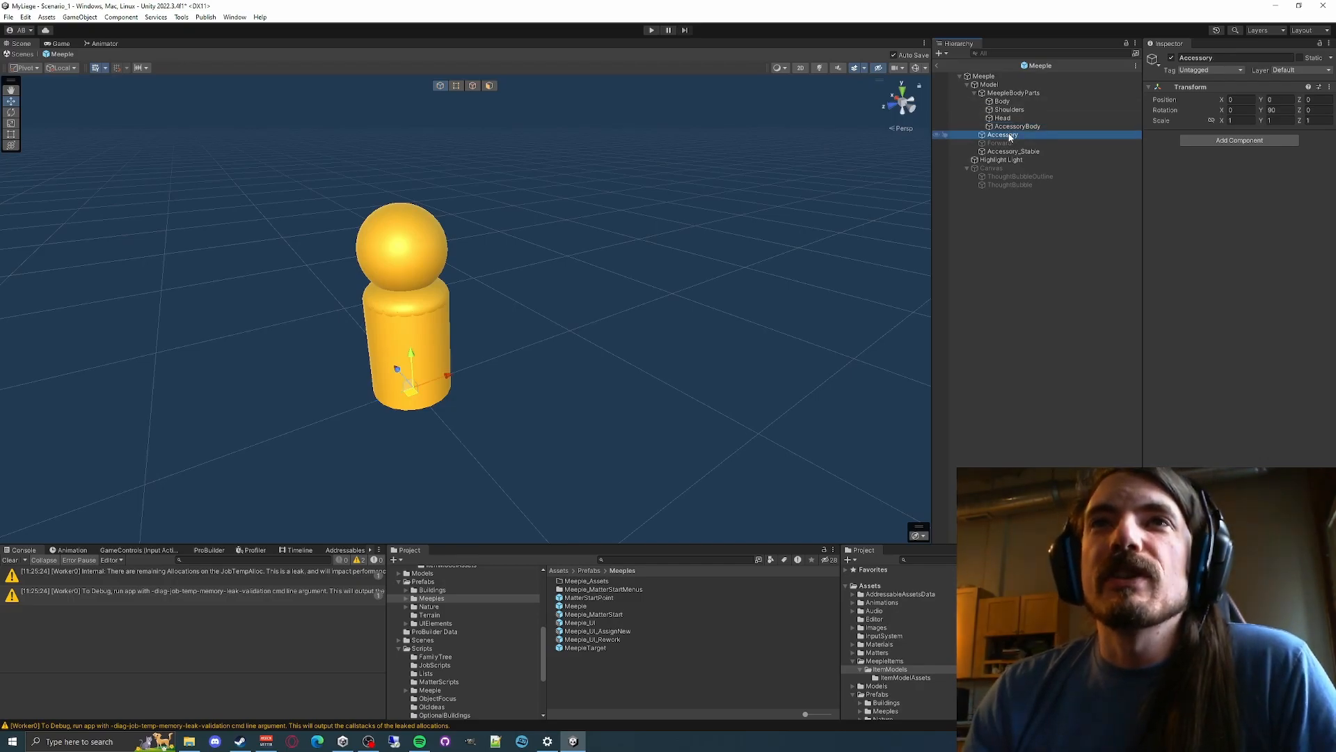
# Place the Mace, Hammer and Message item models from the ItemModels folder under the Meeple's Accessory object
pyautogui.scroll(-2, 453, 628)
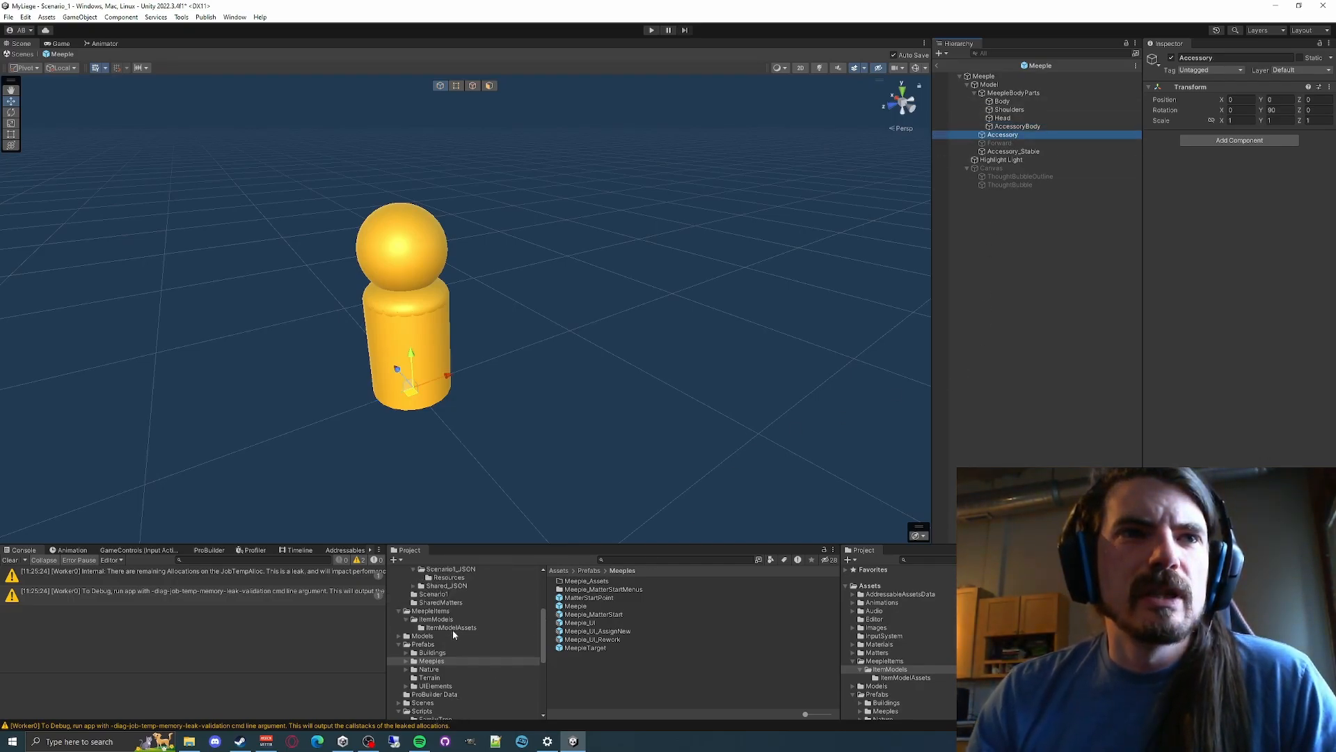
pyautogui.scroll(6, 431, 647)
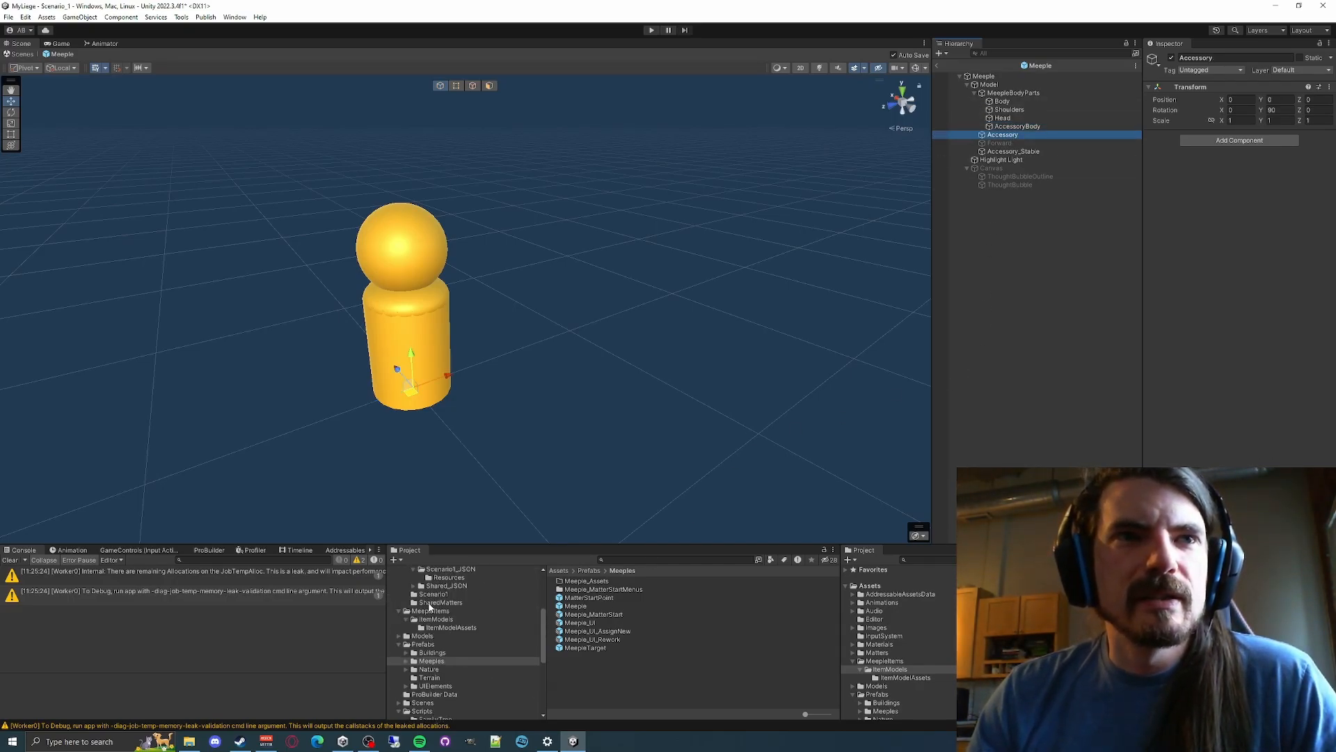
pyautogui.click(433, 620)
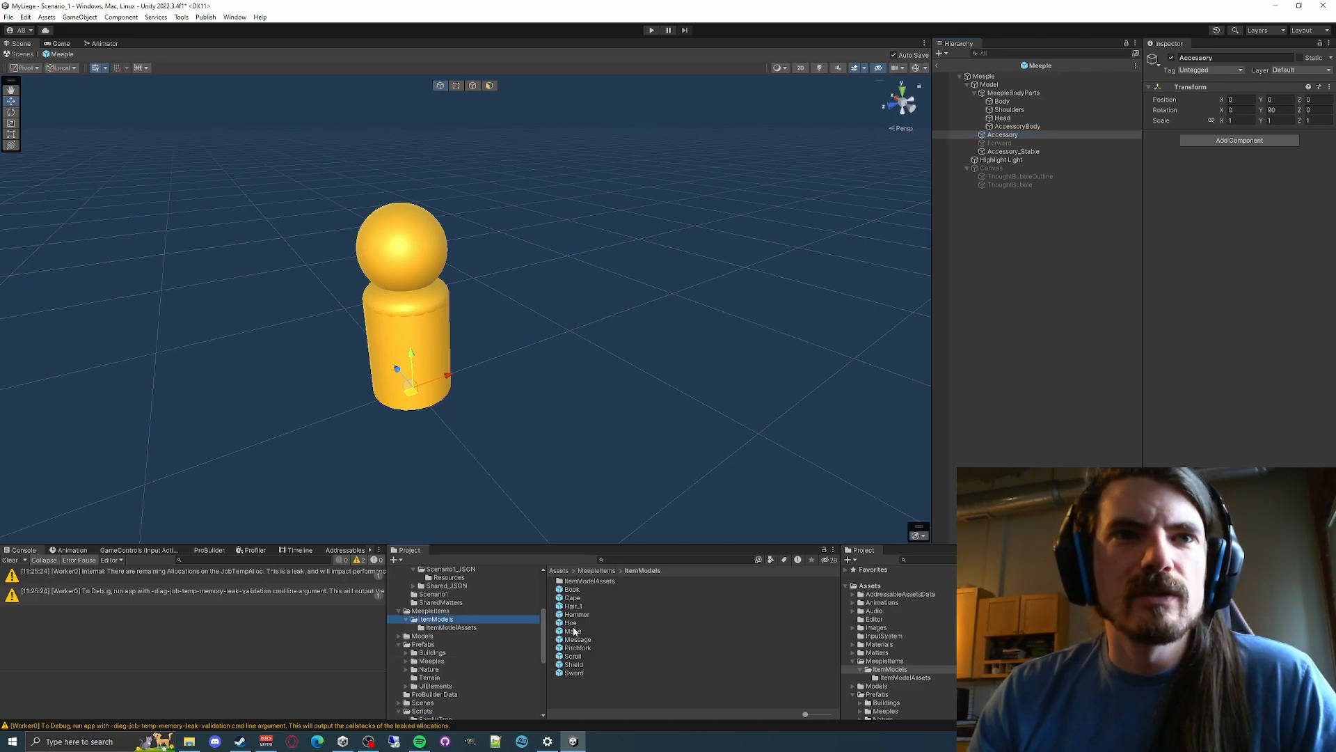
pyautogui.click(589, 582)
pyautogui.moveTo(574, 631); pyautogui.dragTo(1006, 135)
pyautogui.moveTo(581, 642); pyautogui.dragTo(1006, 135)
pyautogui.press('a')
pyautogui.moveTo(567, 320); pyautogui.dragTo(691, 302, button='right')
pyautogui.press('s')
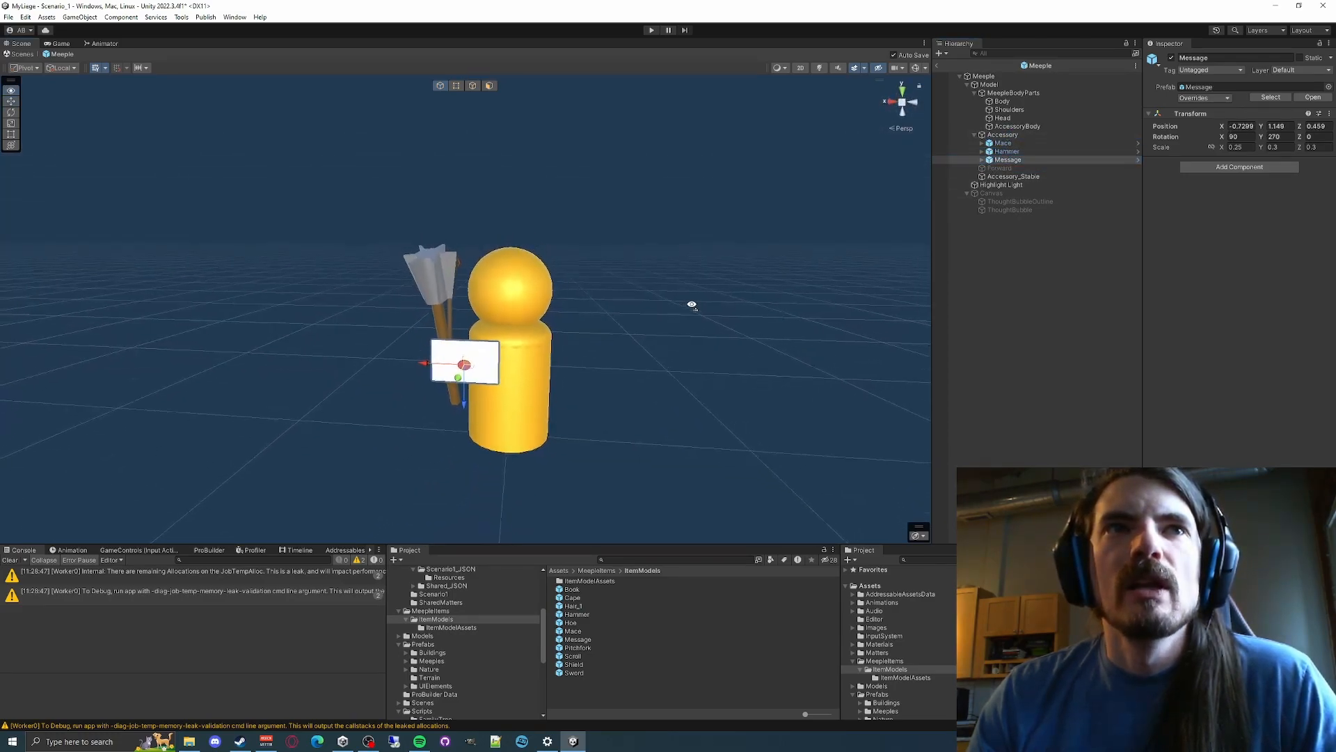
# Deactivate the Mace, Hammer and Message objects, then reactivate only Message
pyautogui.keyDown('shift'); pyautogui.click(1004, 143); pyautogui.keyUp('shift')
pyautogui.click(1173, 58)
pyautogui.click(1029, 223)
pyautogui.click(1012, 144)
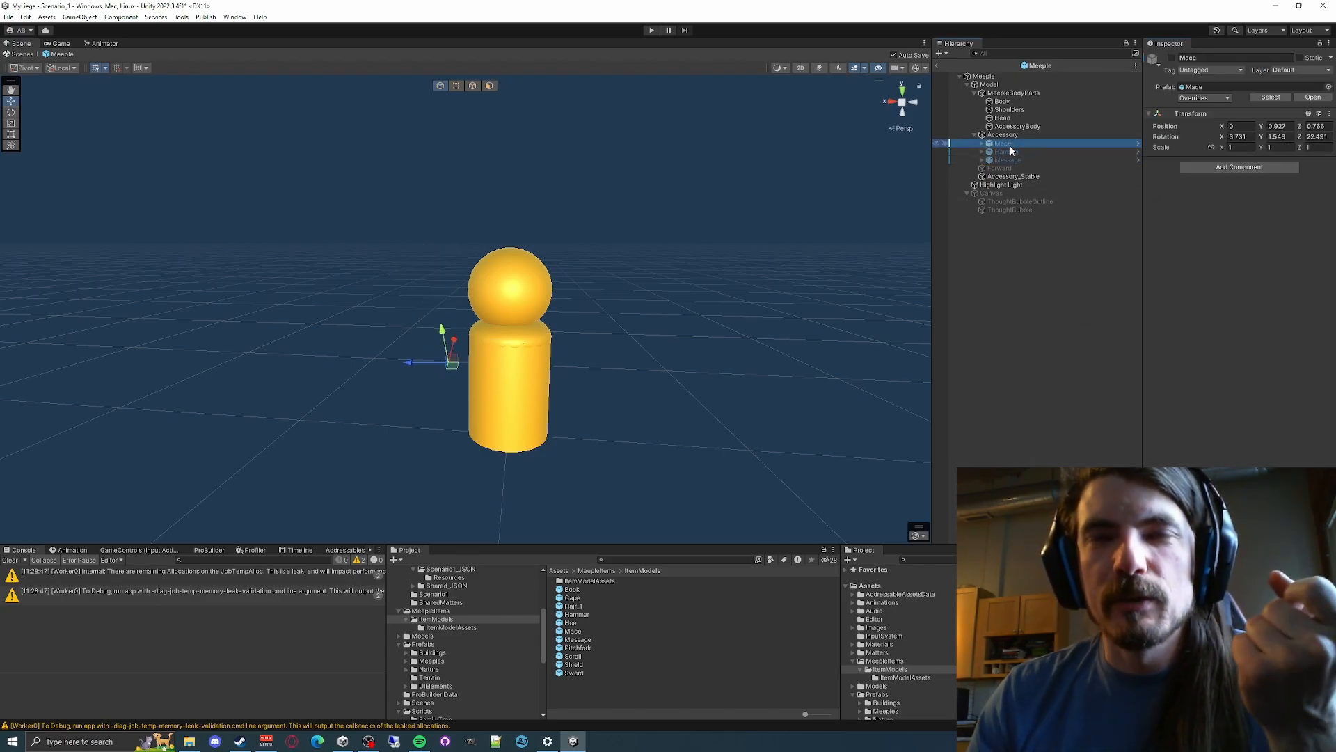
pyautogui.click(1013, 160)
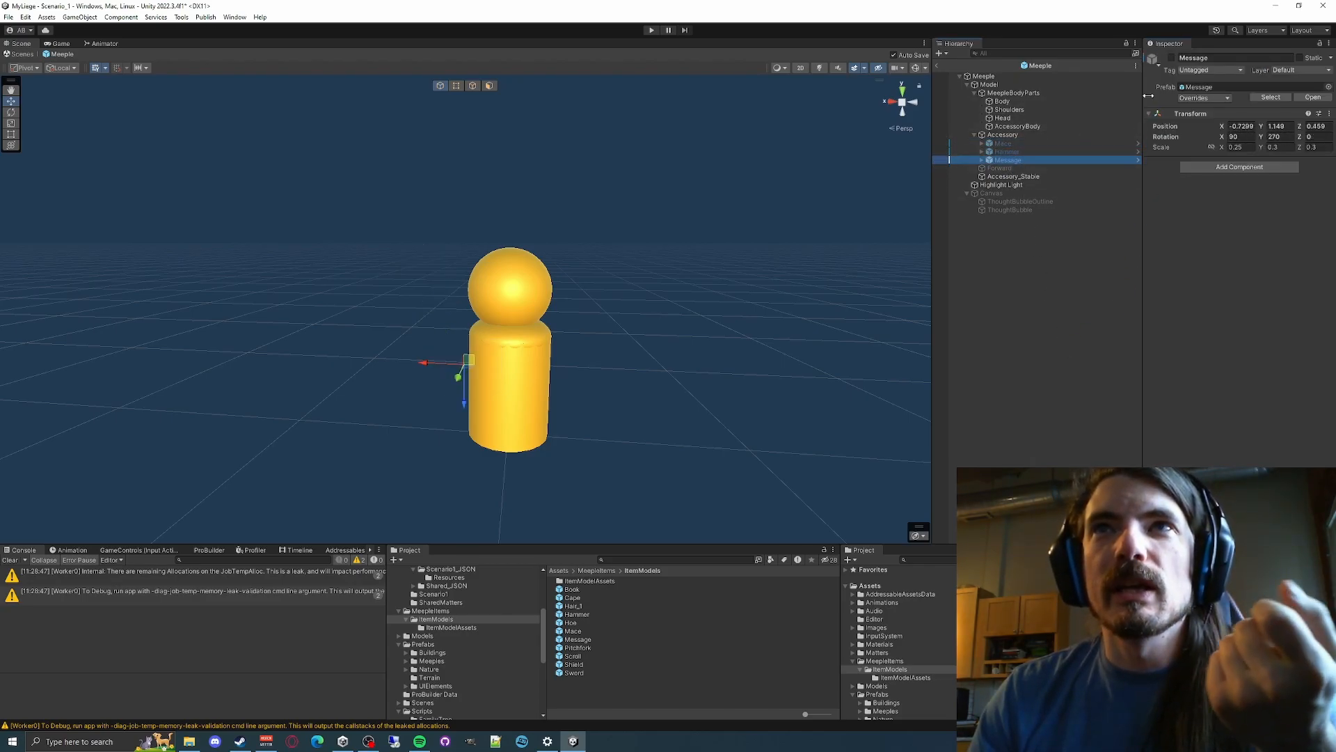
pyautogui.click(1172, 58)
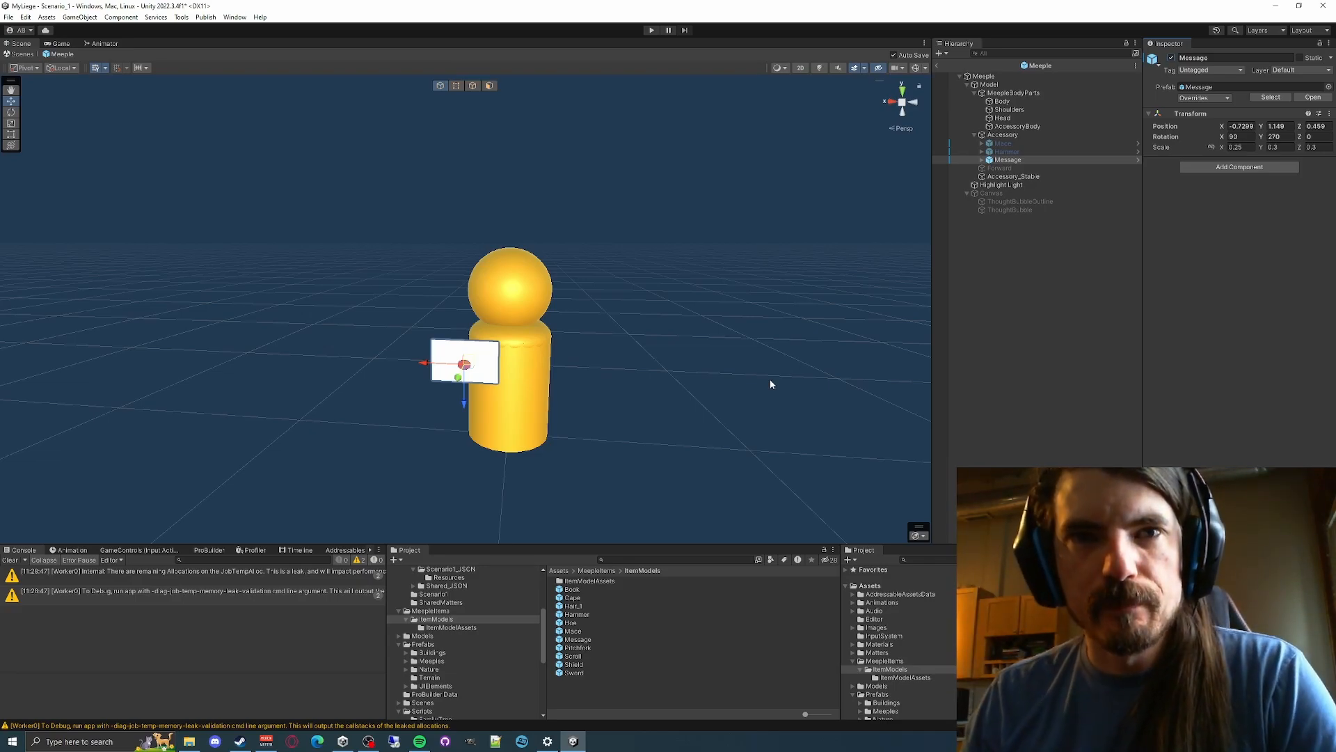
# Delete the Mace, Hammer and Message objects from under the Meeple's Accessory object
pyautogui.click(1014, 144)
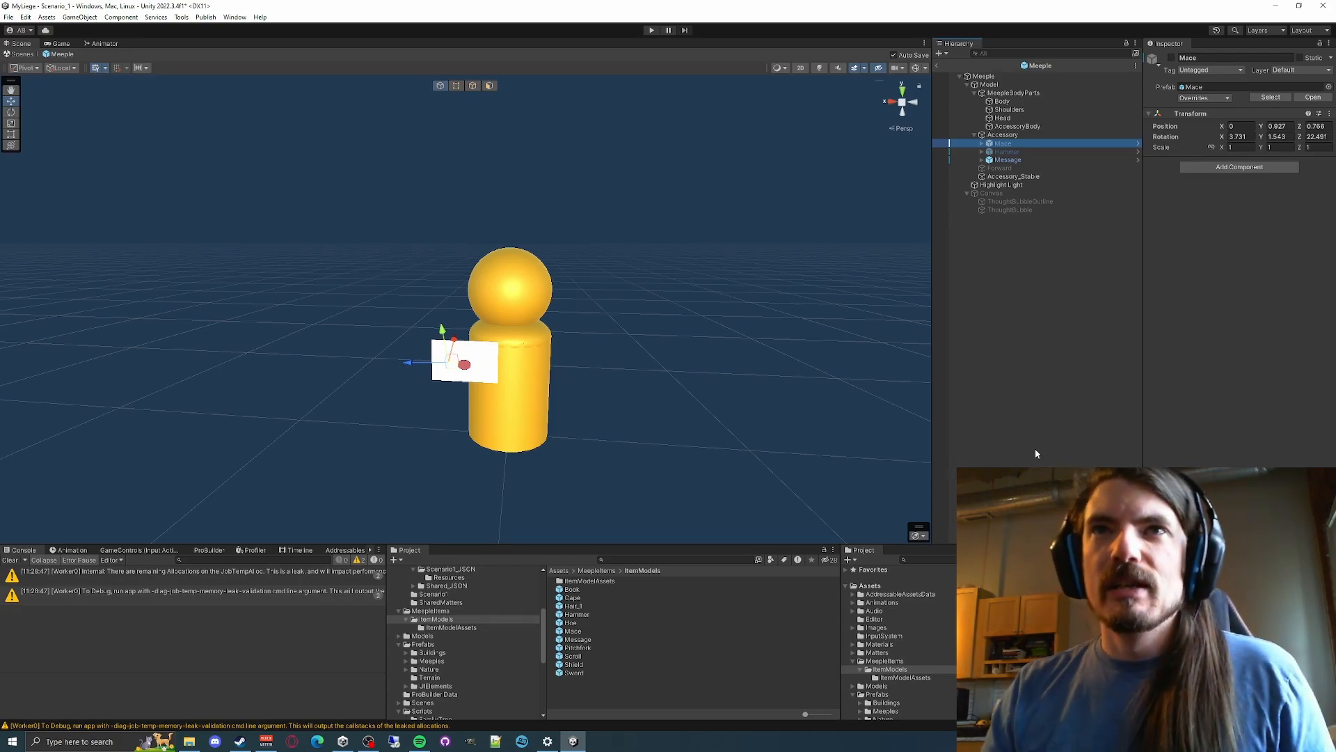
pyautogui.keyDown('ctrl'); pyautogui.click(1008, 160); pyautogui.keyUp('ctrl')
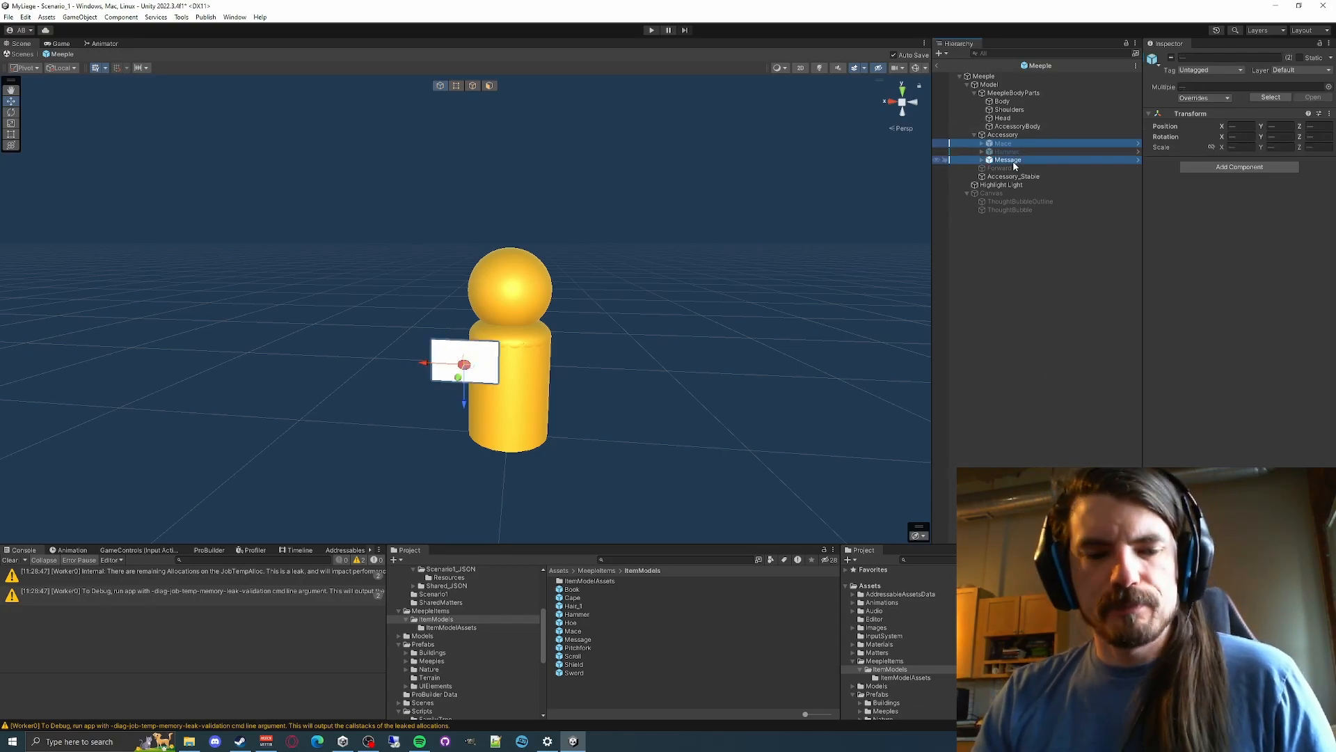
pyautogui.keyDown('ctrl'); pyautogui.click(1006, 151); pyautogui.keyUp('ctrl')
pyautogui.press('Delete')
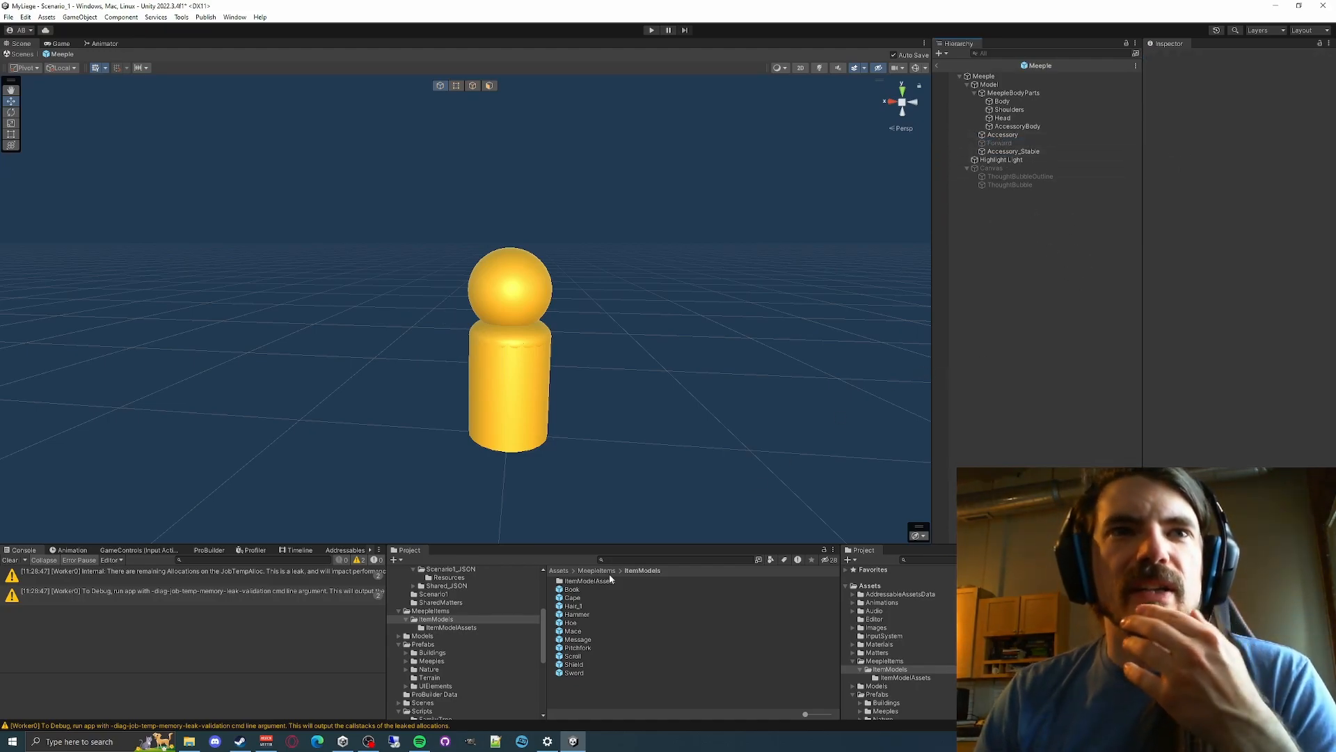
# Inspect the cape item's settings in the MeepleItems folder and locate its MeepleItemObject script
pyautogui.click(438, 611)
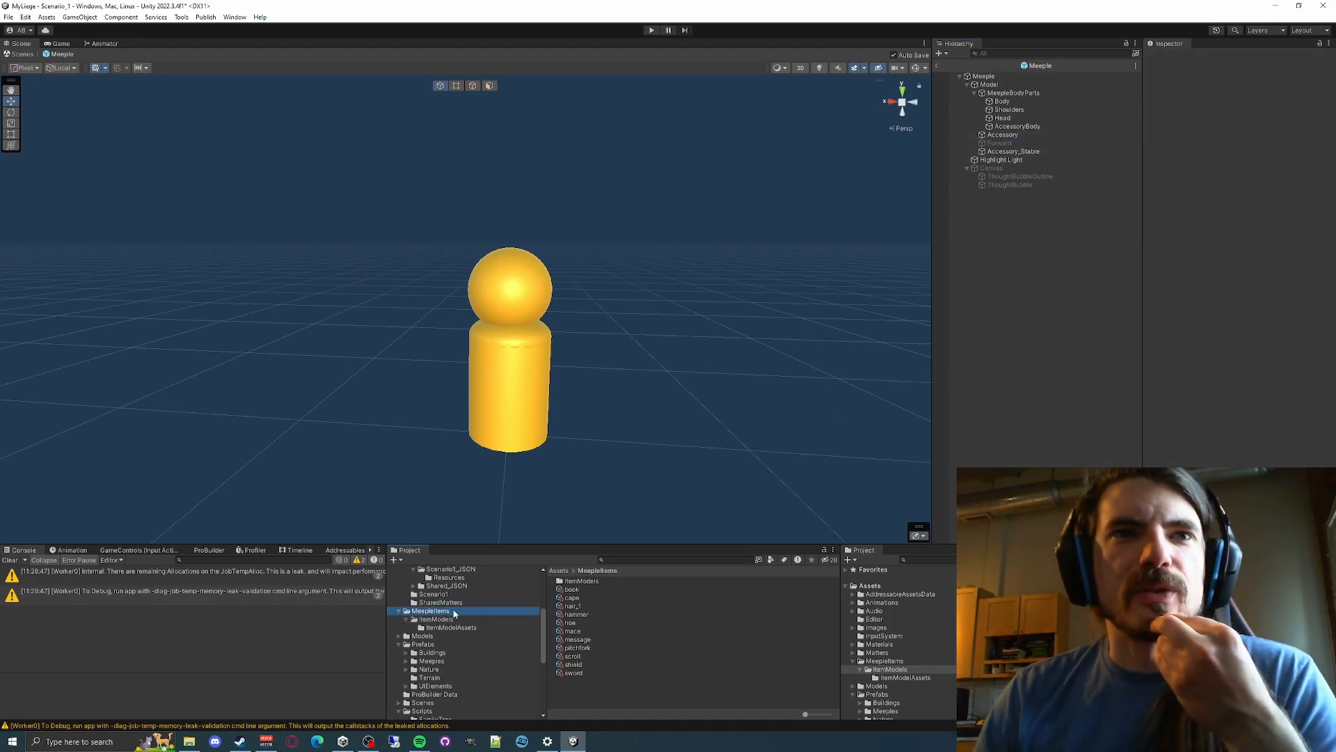
pyautogui.click(592, 597)
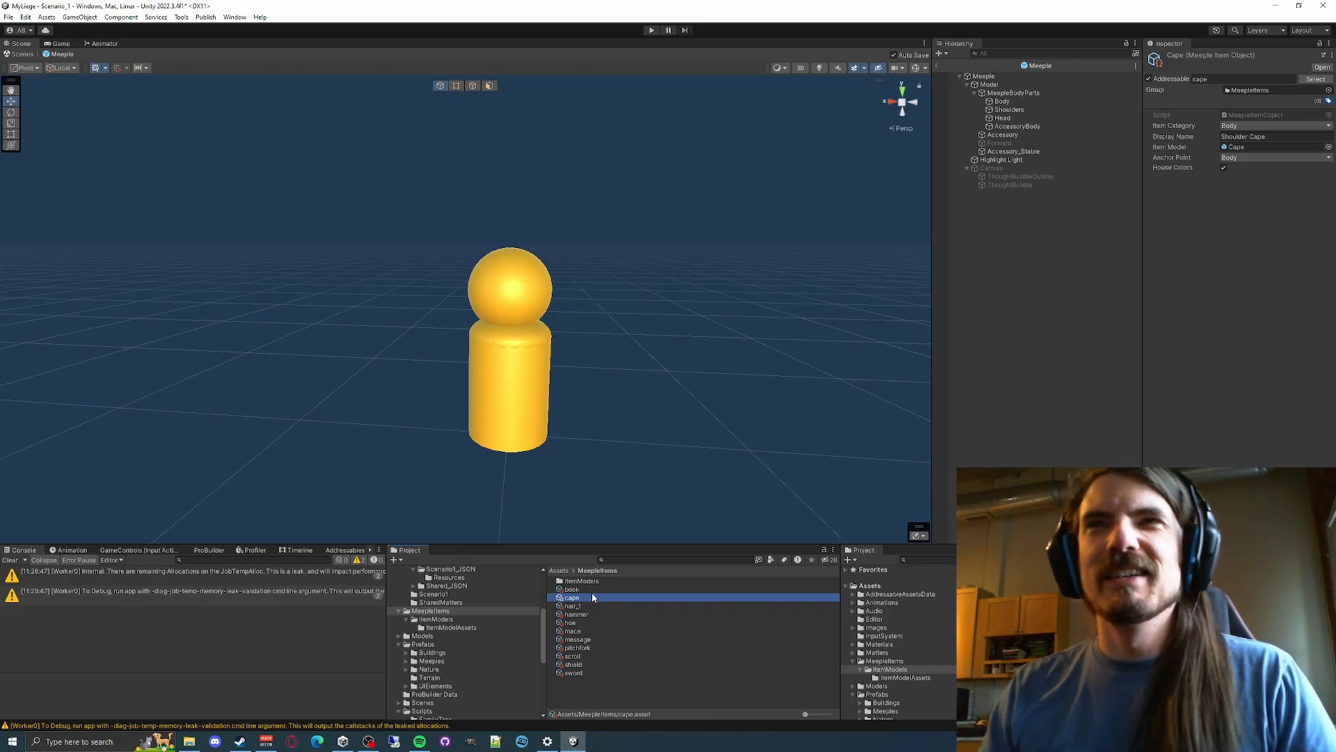
pyautogui.click(1264, 121)
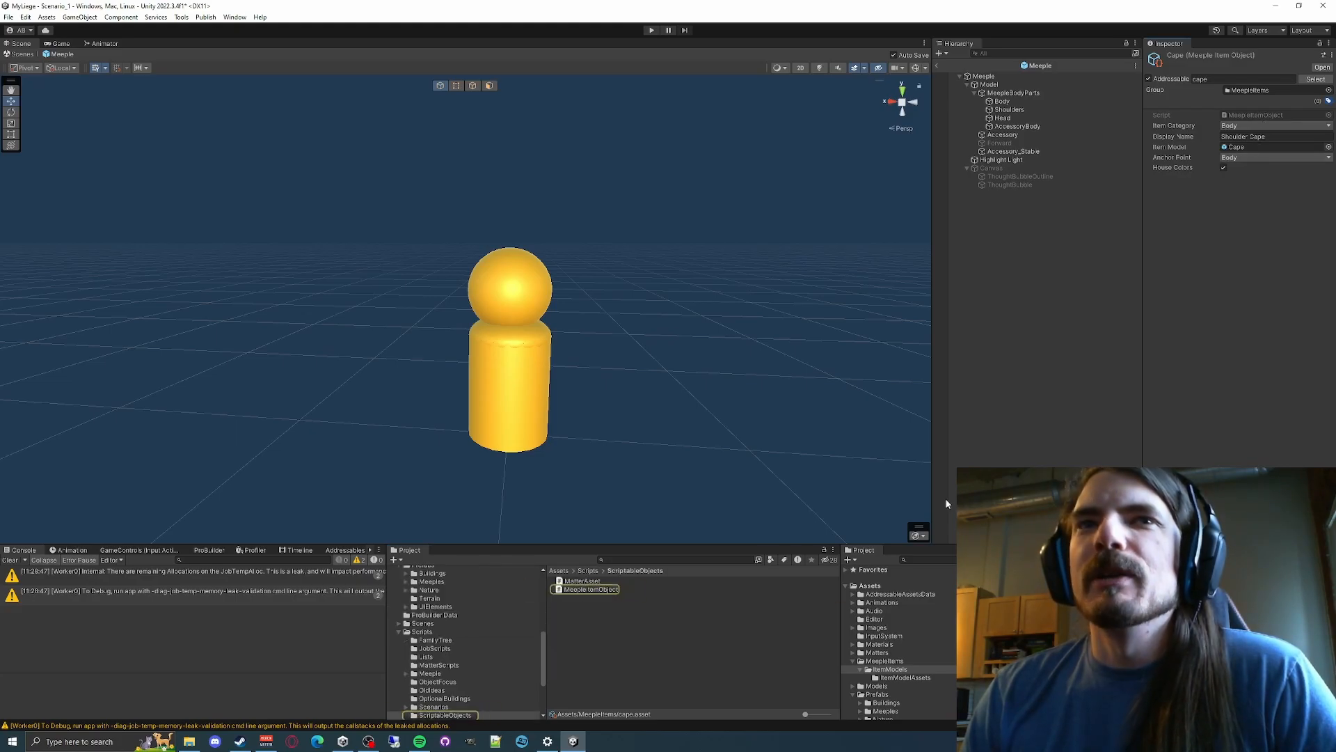
pyautogui.click(577, 590)
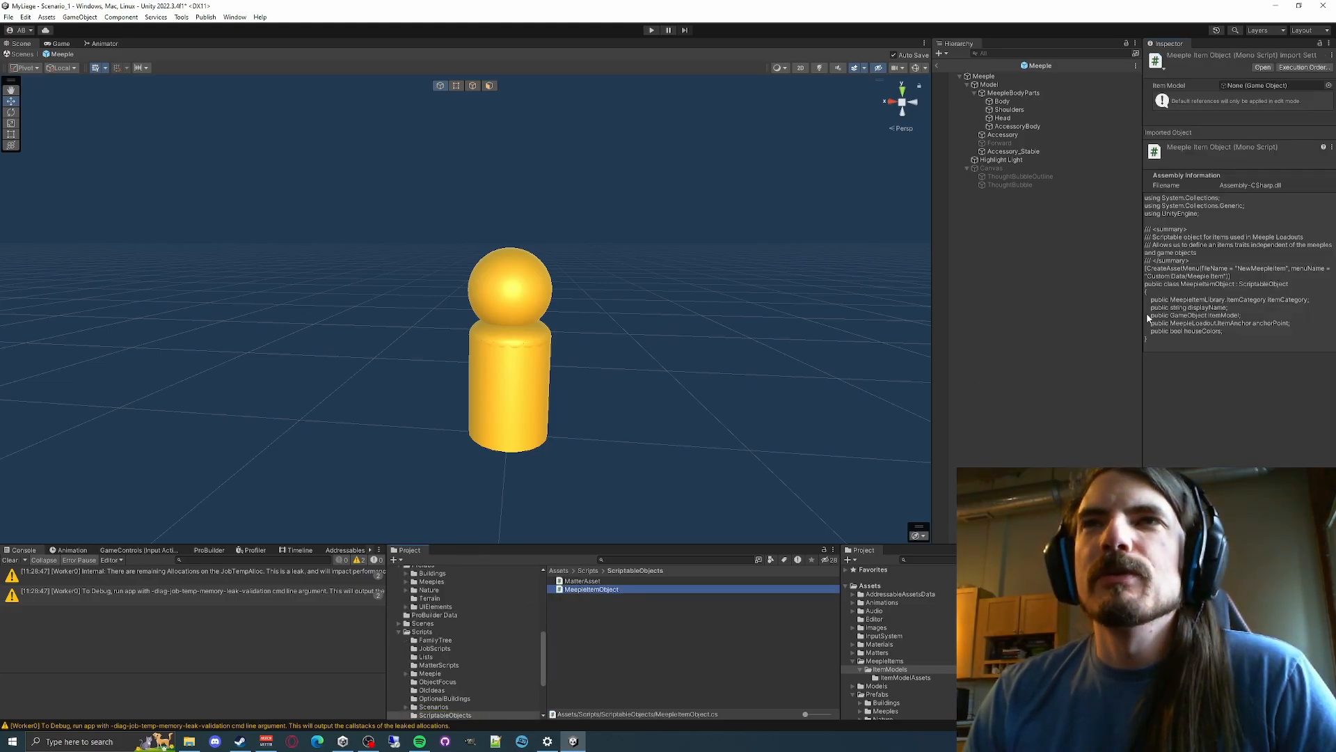
# Switch to Visual Studio, close Capital_Companion_Heir.json, and open MeepleItemObject.cs with its ScriptableObjects folder expanded under Scripts
pyautogui.click(448, 628)
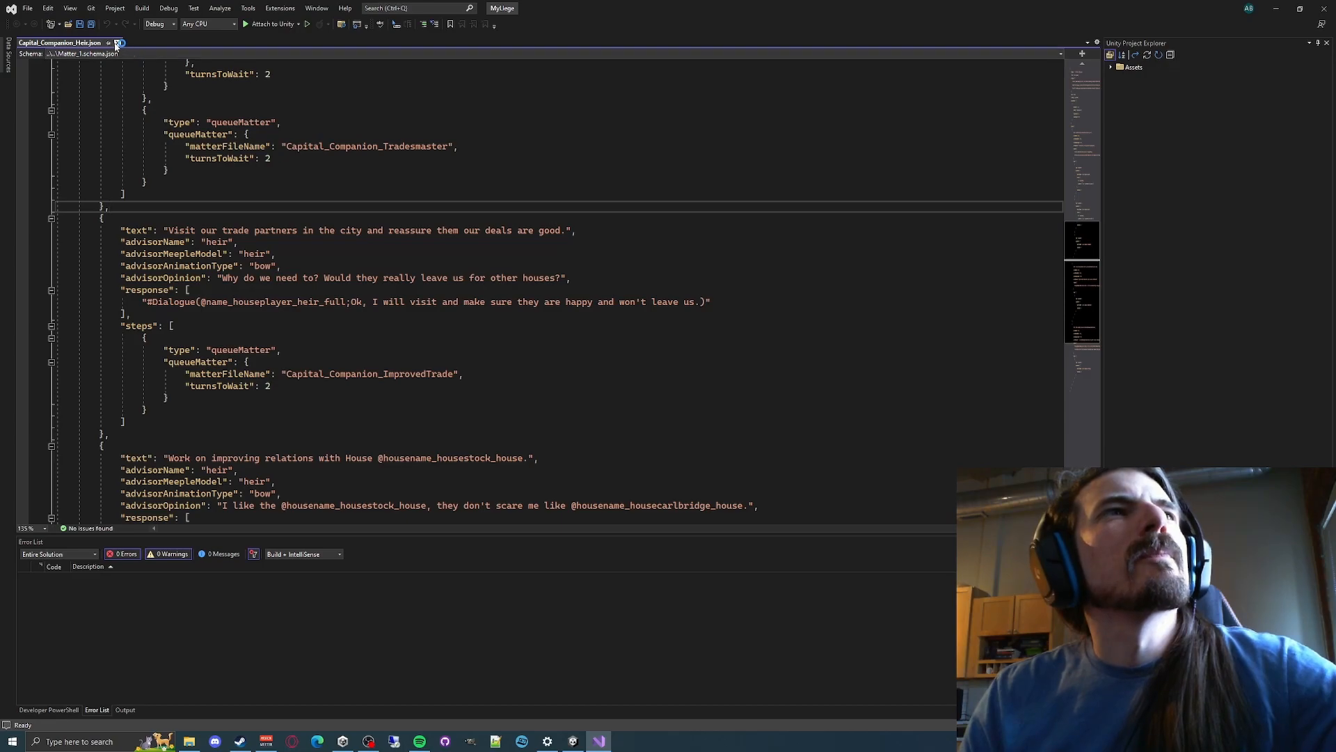
pyautogui.click(117, 43)
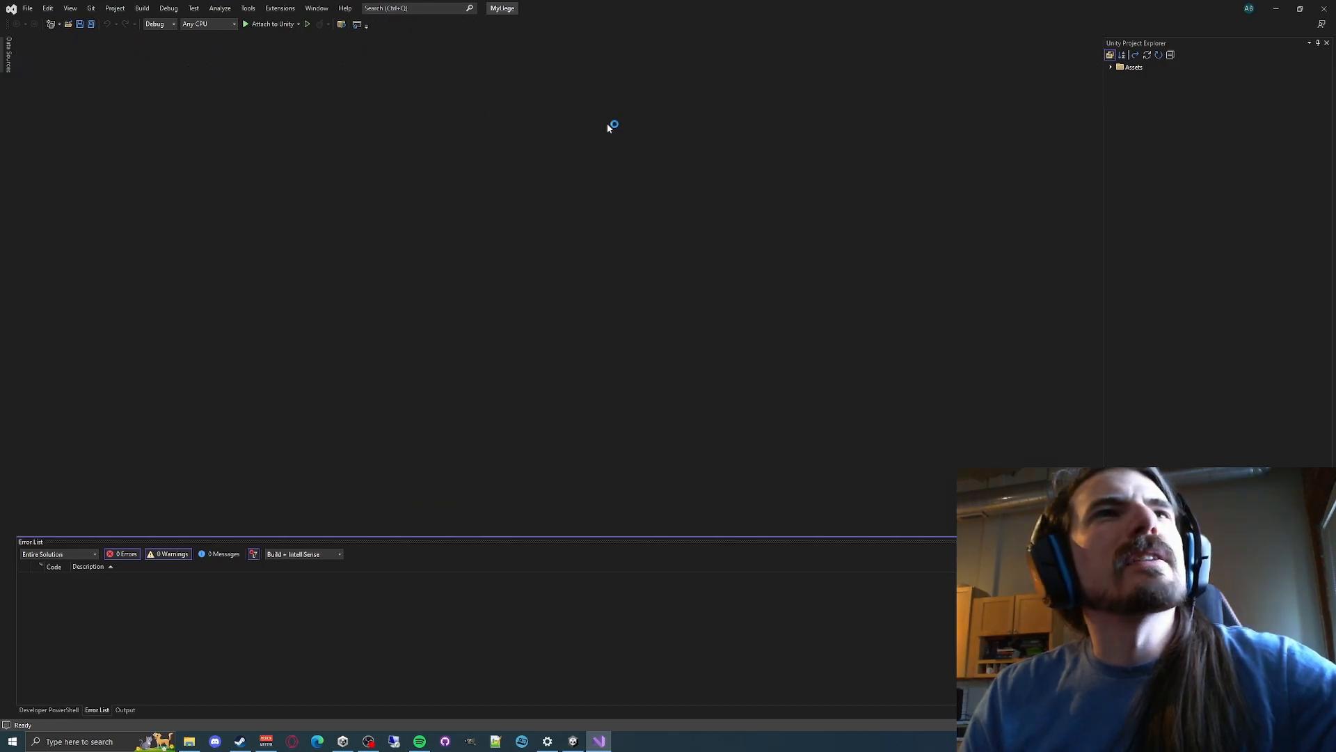
pyautogui.click(1112, 67)
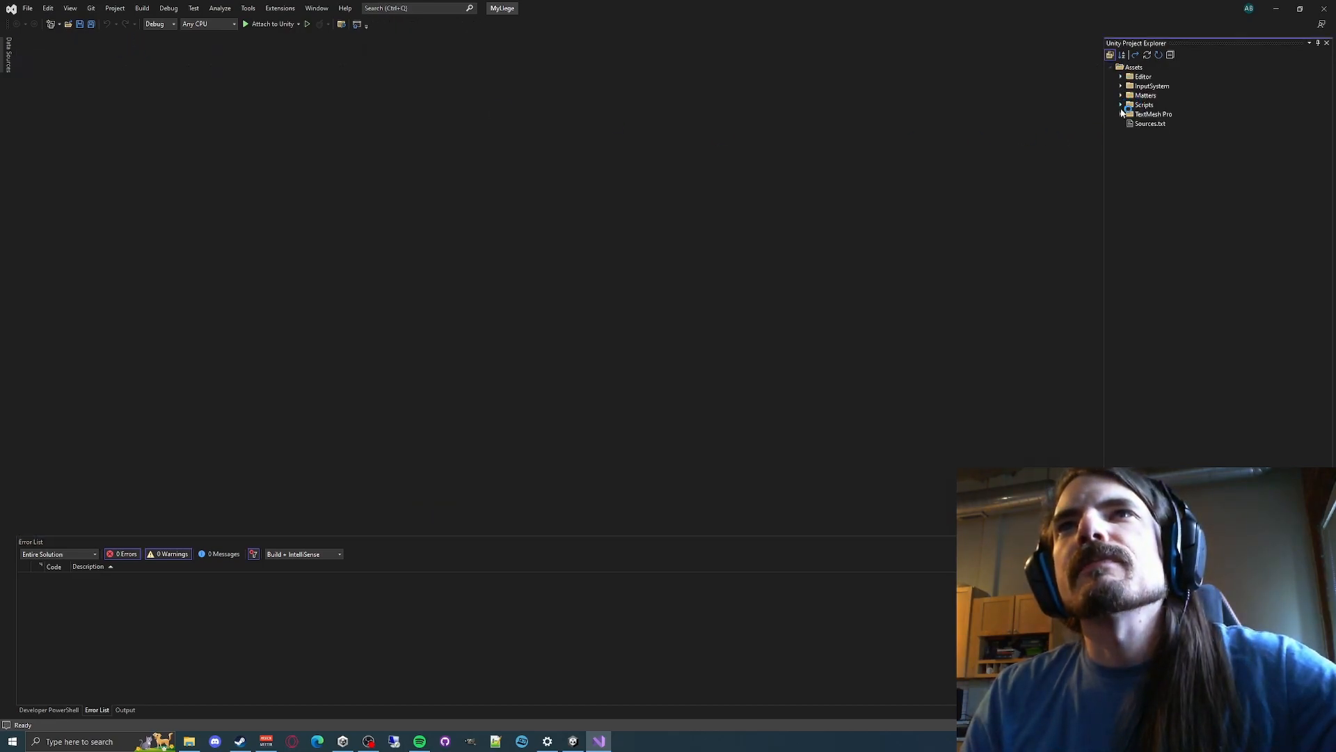
pyautogui.click(1120, 105)
pyautogui.click(1131, 199)
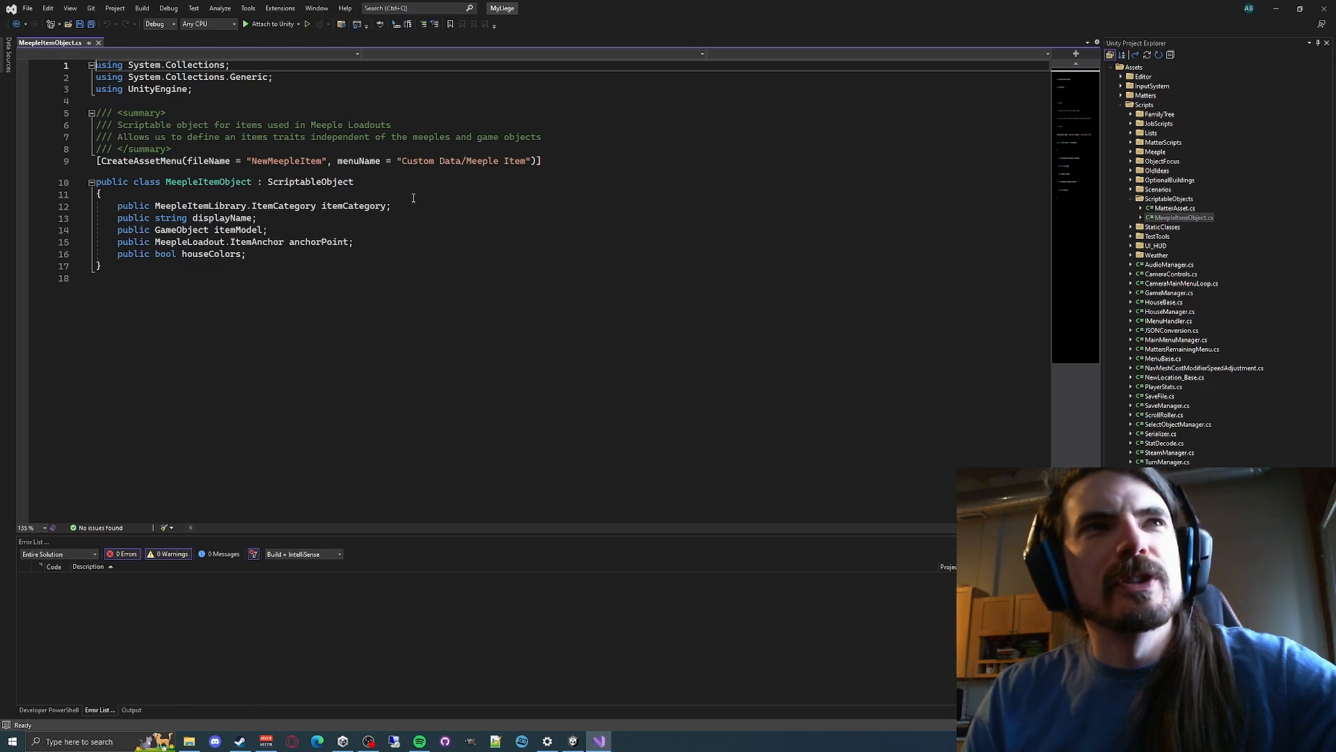
# Examine the MeepleItemObject class declaration, its ScriptableObject base class and its fields
pyautogui.click(197, 195)
pyautogui.click(226, 183)
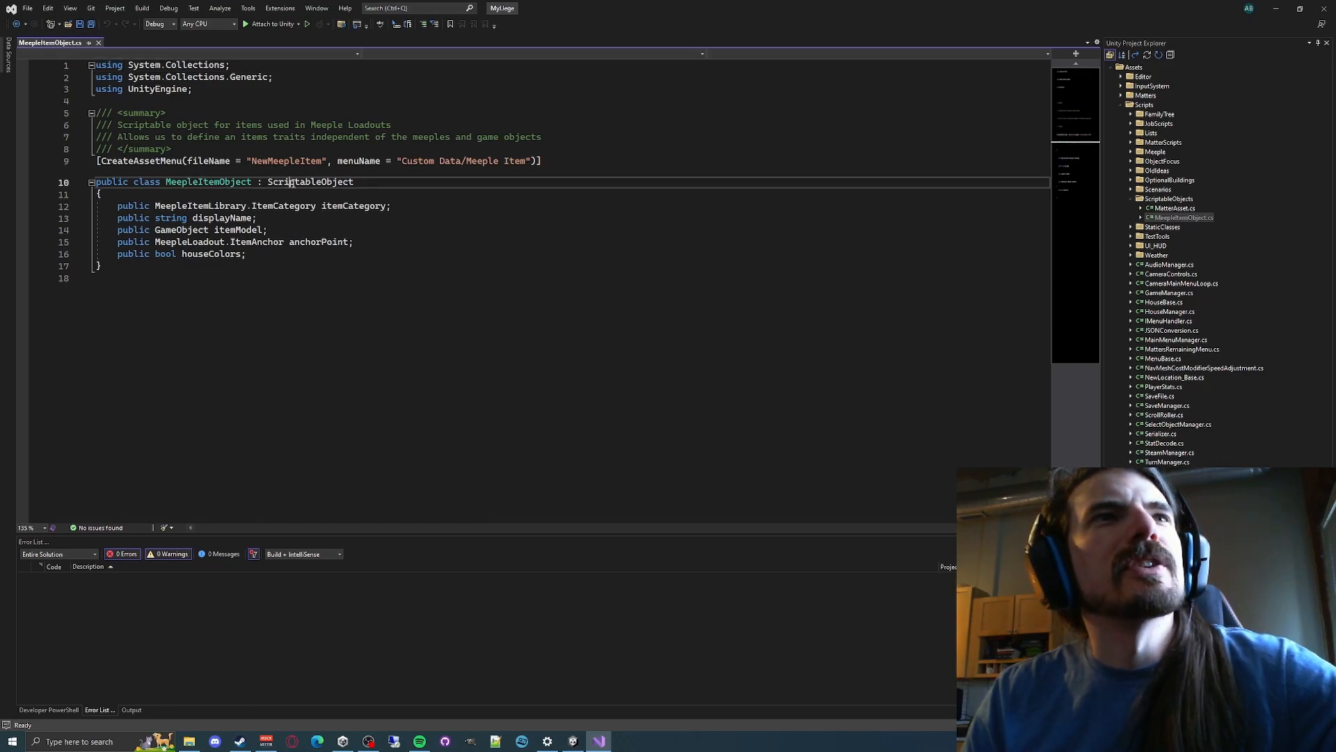
pyautogui.click(425, 280)
pyautogui.click(305, 192)
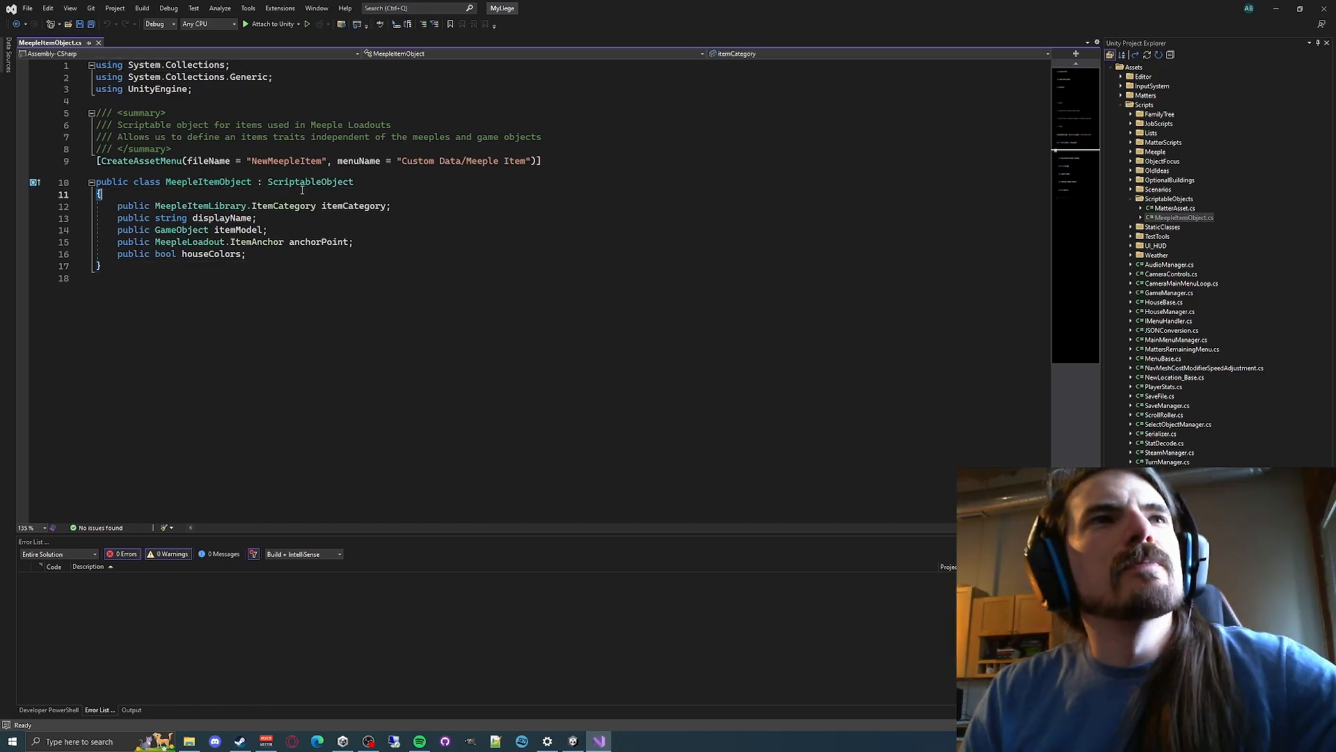
# Review the ScriptableObject base class and the itemCategory and displayName fields in MeepleItemObject.cs
pyautogui.doubleClick(306, 183)
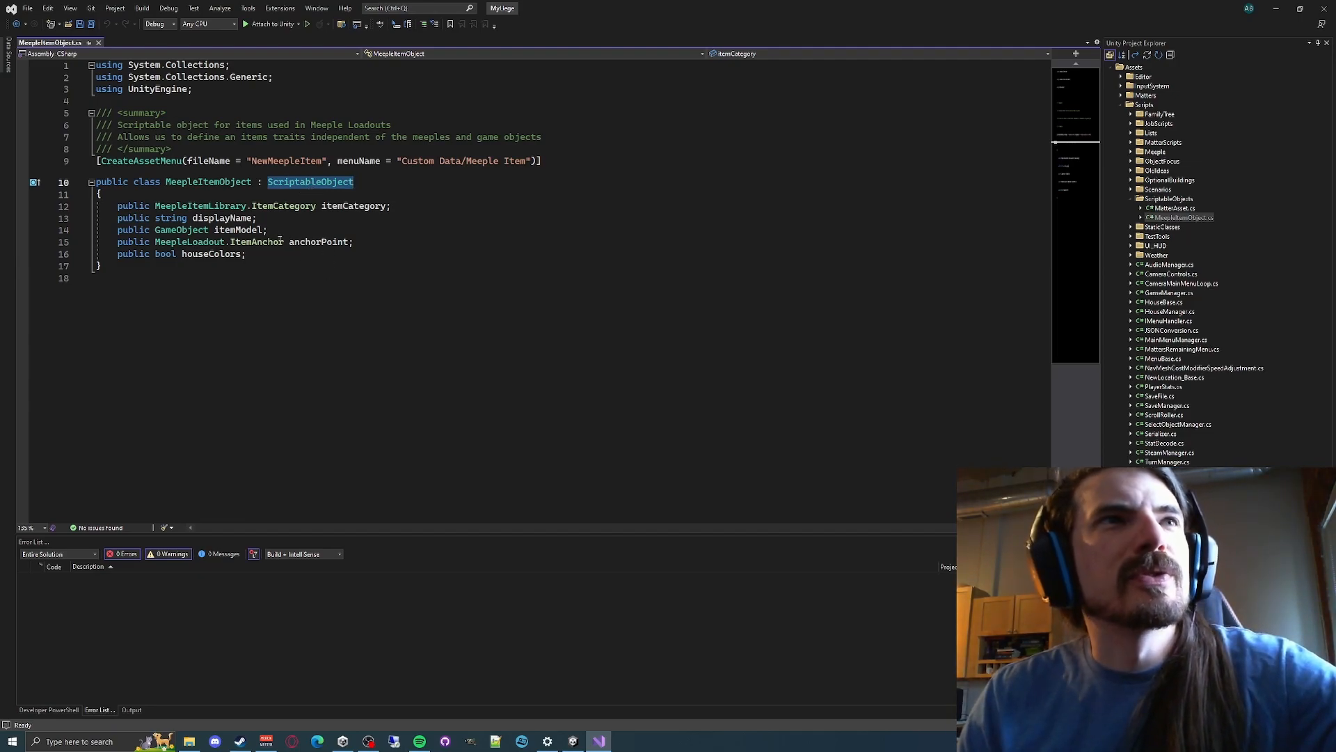
pyautogui.click(270, 219)
pyautogui.doubleClick(365, 208)
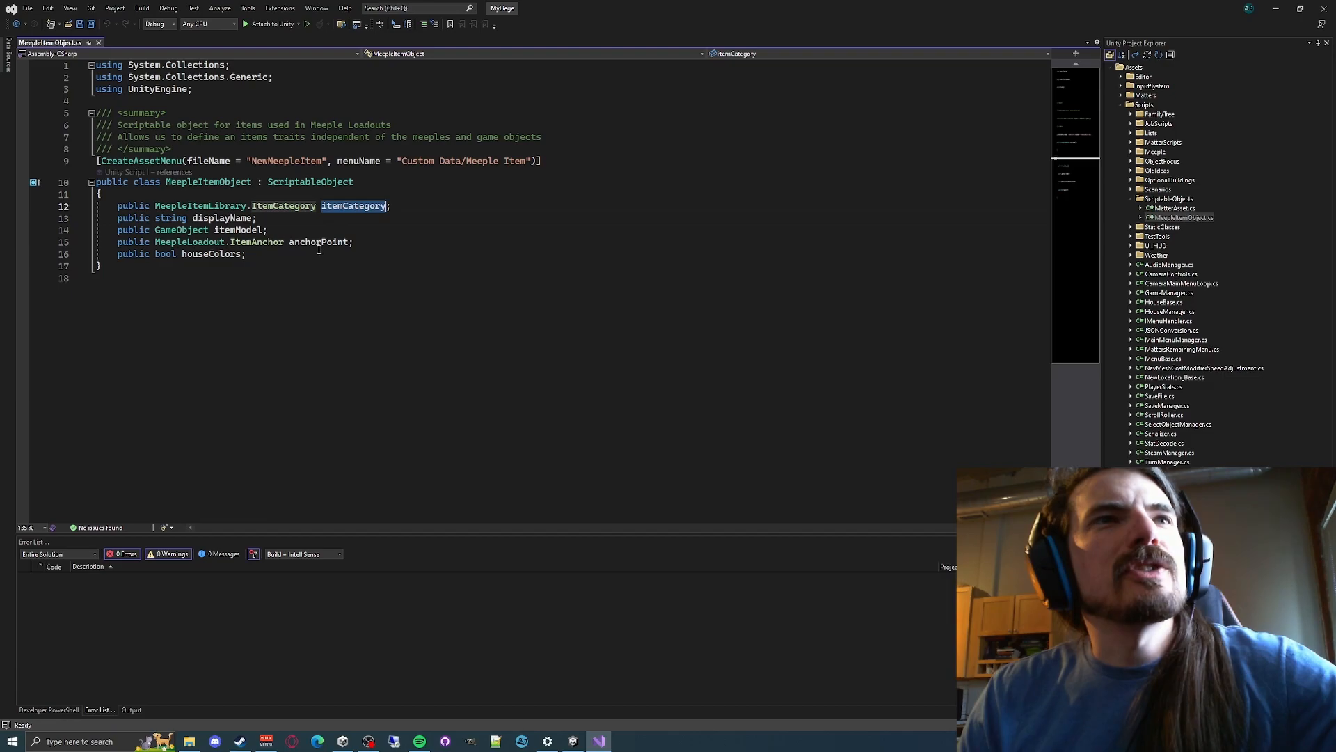
pyautogui.click(338, 215)
pyautogui.doubleClick(339, 207)
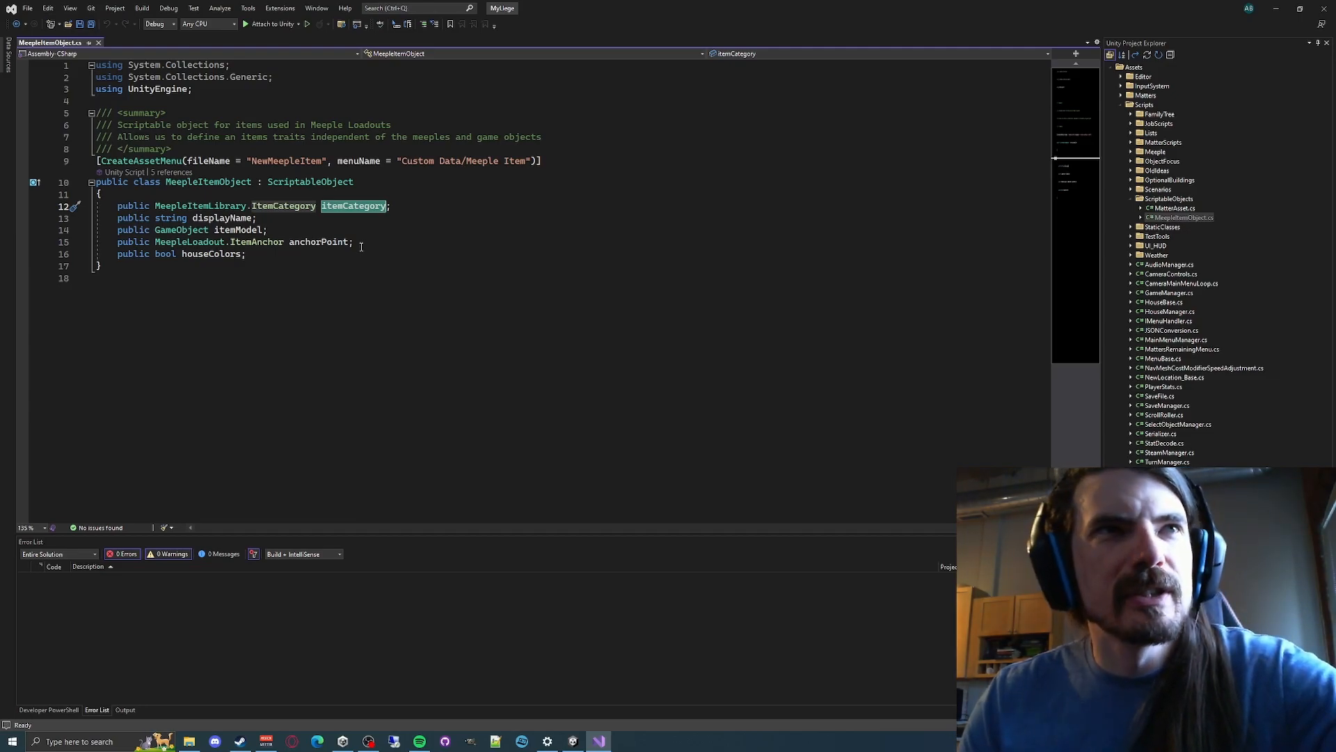
pyautogui.click(362, 247)
pyautogui.click(302, 222)
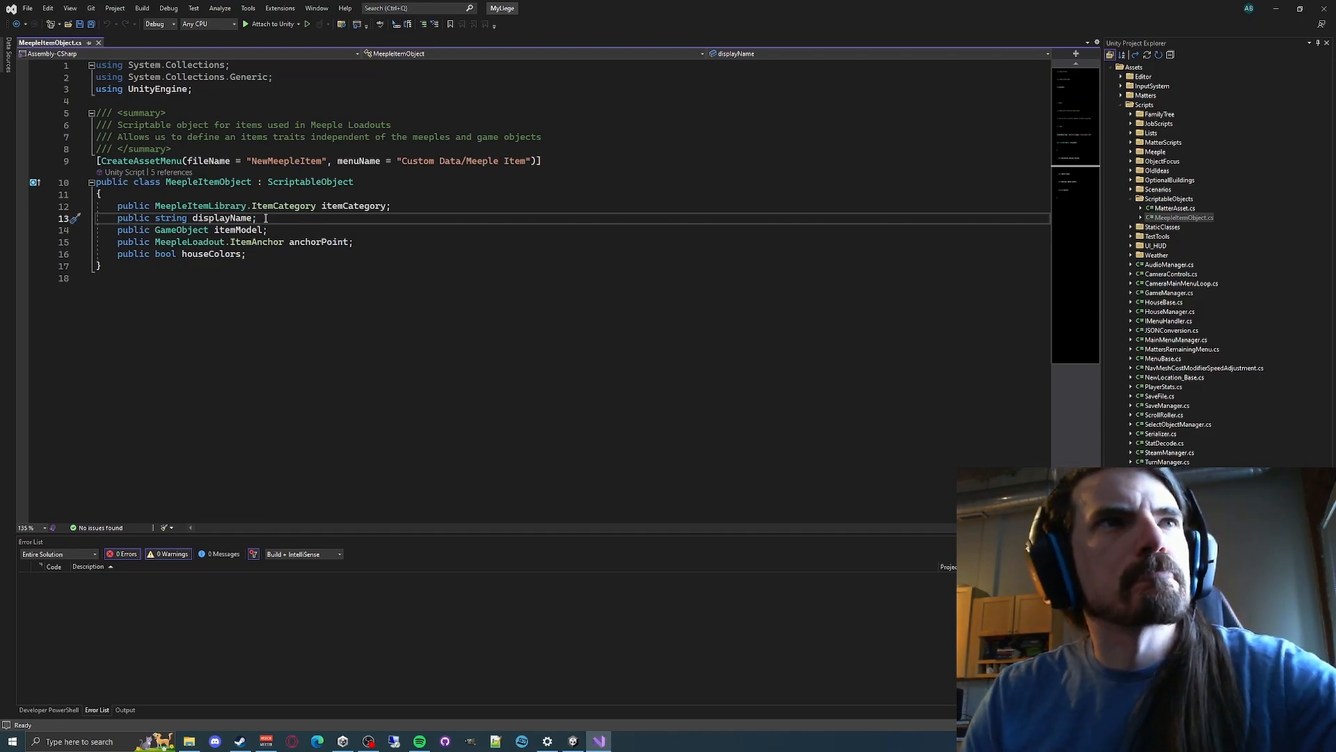
pyautogui.doubleClick(238, 219)
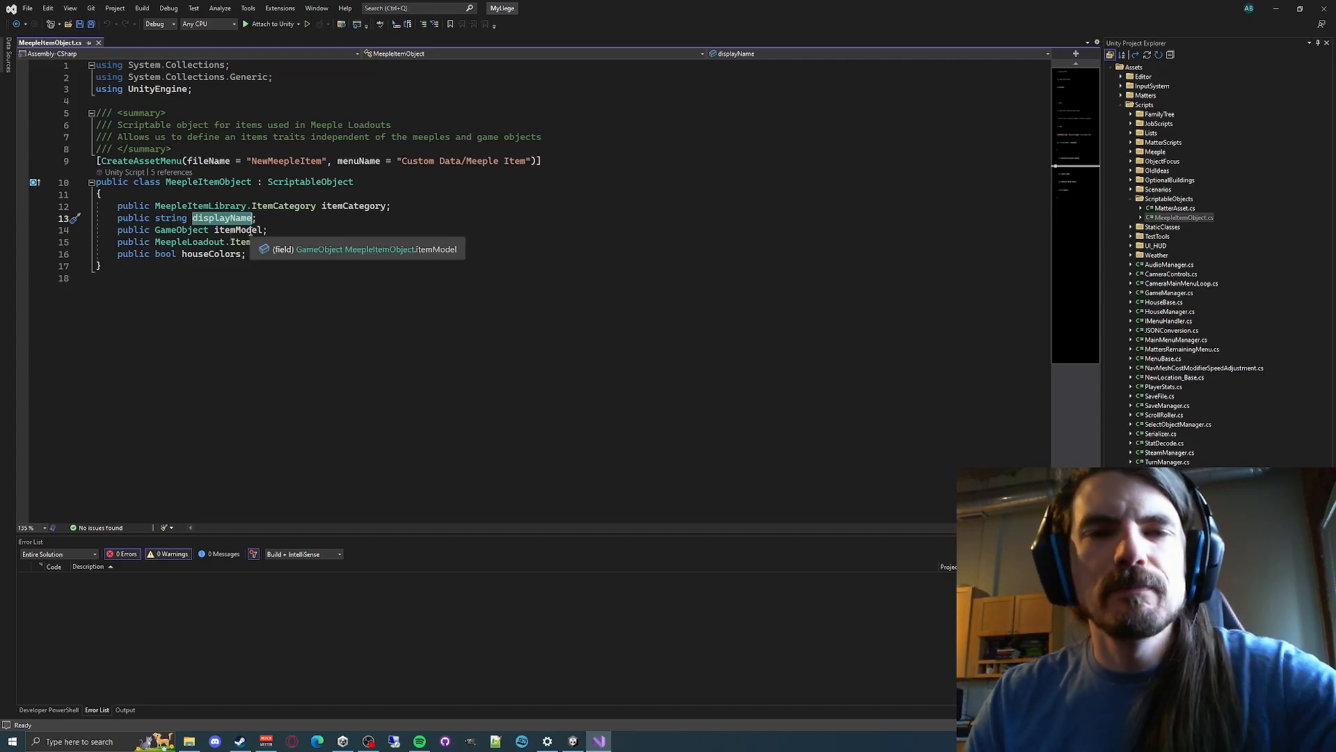
# Review the itemModel, anchorPoint and houseColors fields of the MeepleItemObject class
pyautogui.doubleClick(238, 231)
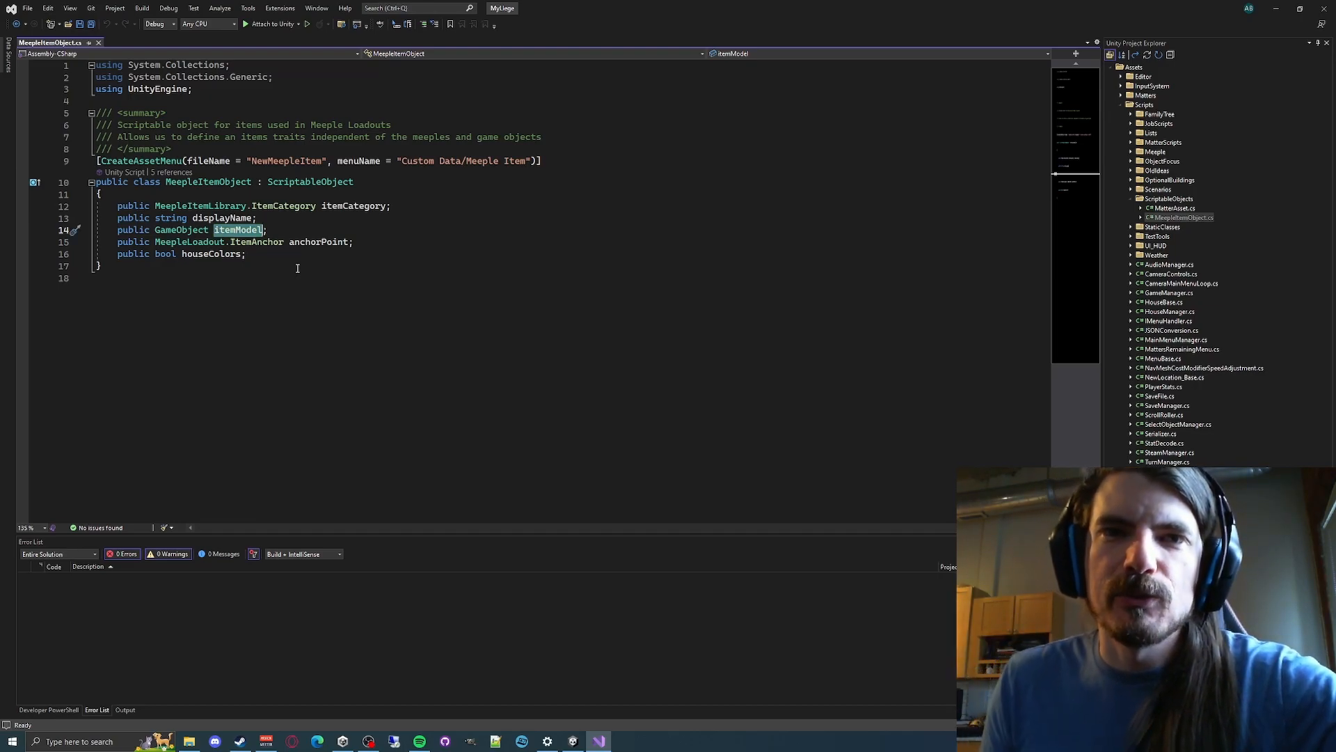
pyautogui.doubleClick(330, 244)
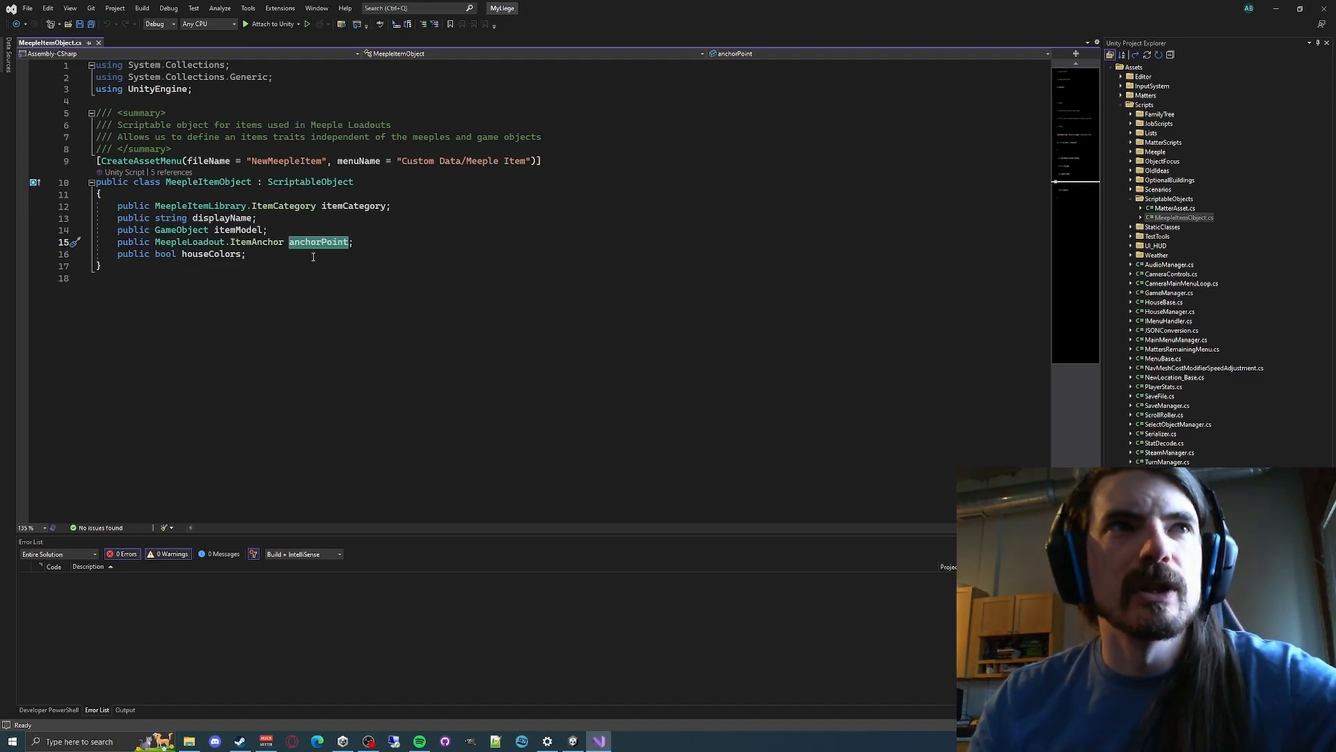
pyautogui.click(260, 259)
pyautogui.doubleClick(215, 255)
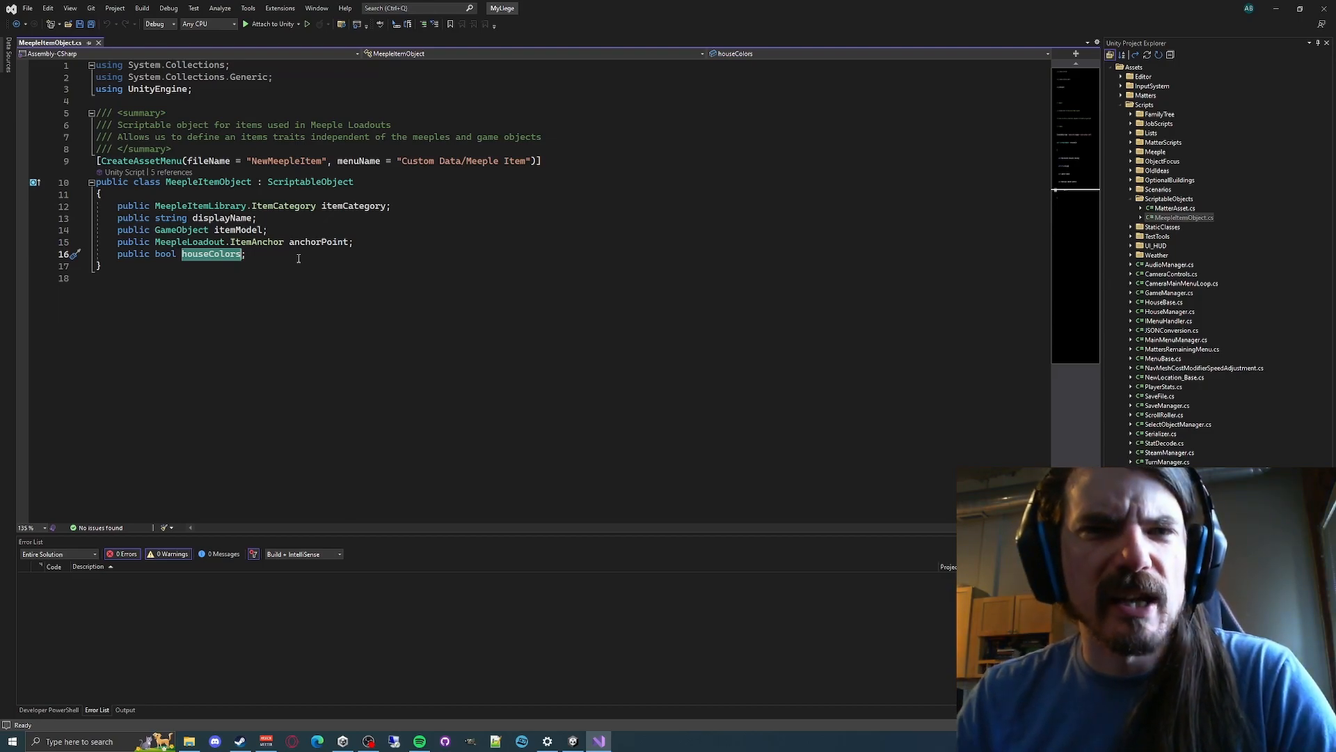
pyautogui.click(299, 258)
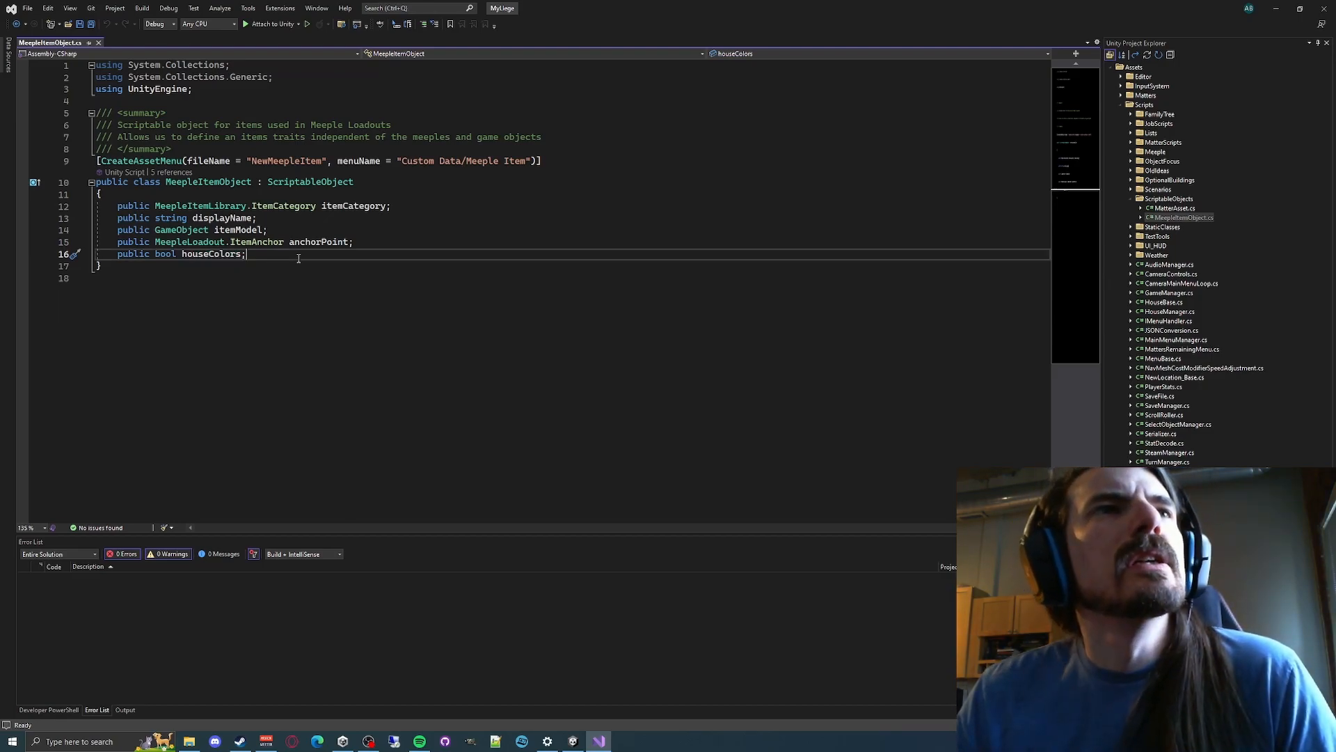
pyautogui.moveTo(212, 266); pyautogui.dragTo(206, 258)
pyautogui.doubleClick(206, 257)
pyautogui.click(274, 263)
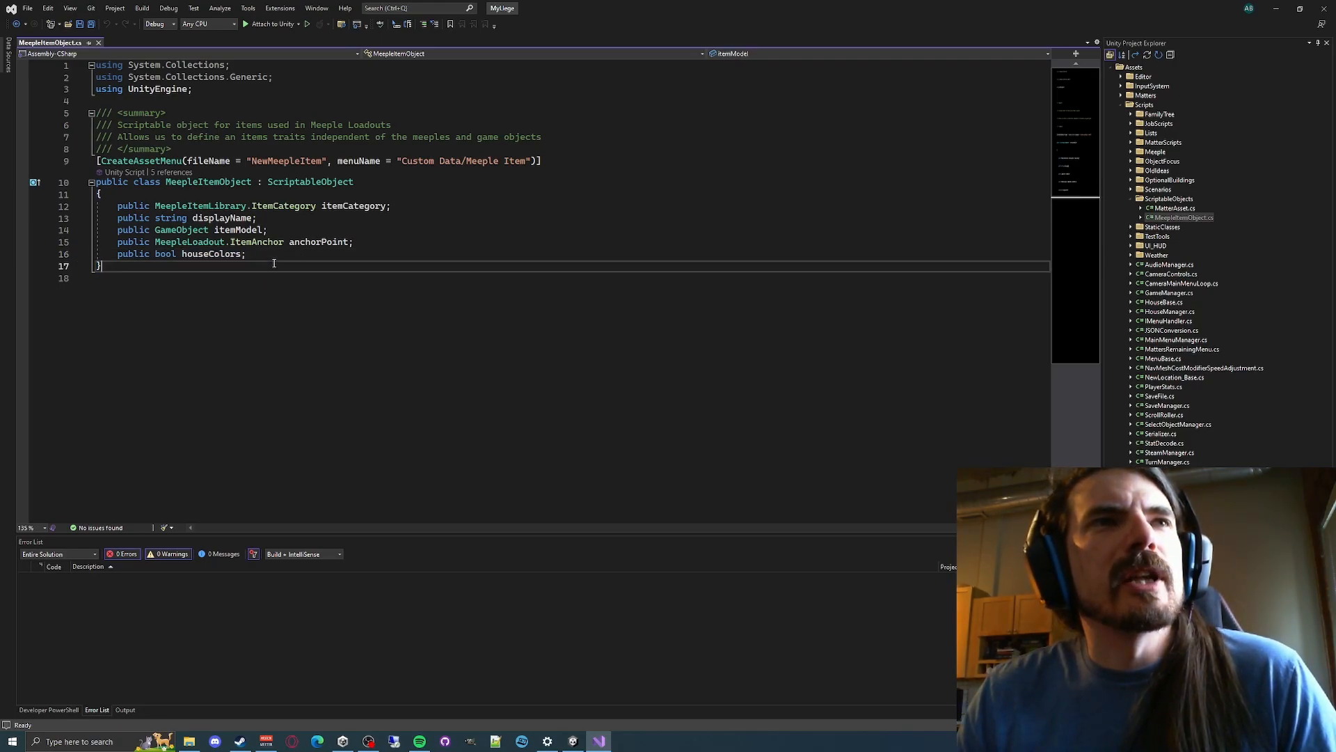
# Switch to Unity, collapse the Matters folder, and inspect the hammer item's settings in the MeepleItems folder
pyautogui.hotkey('alt', 'Tab')
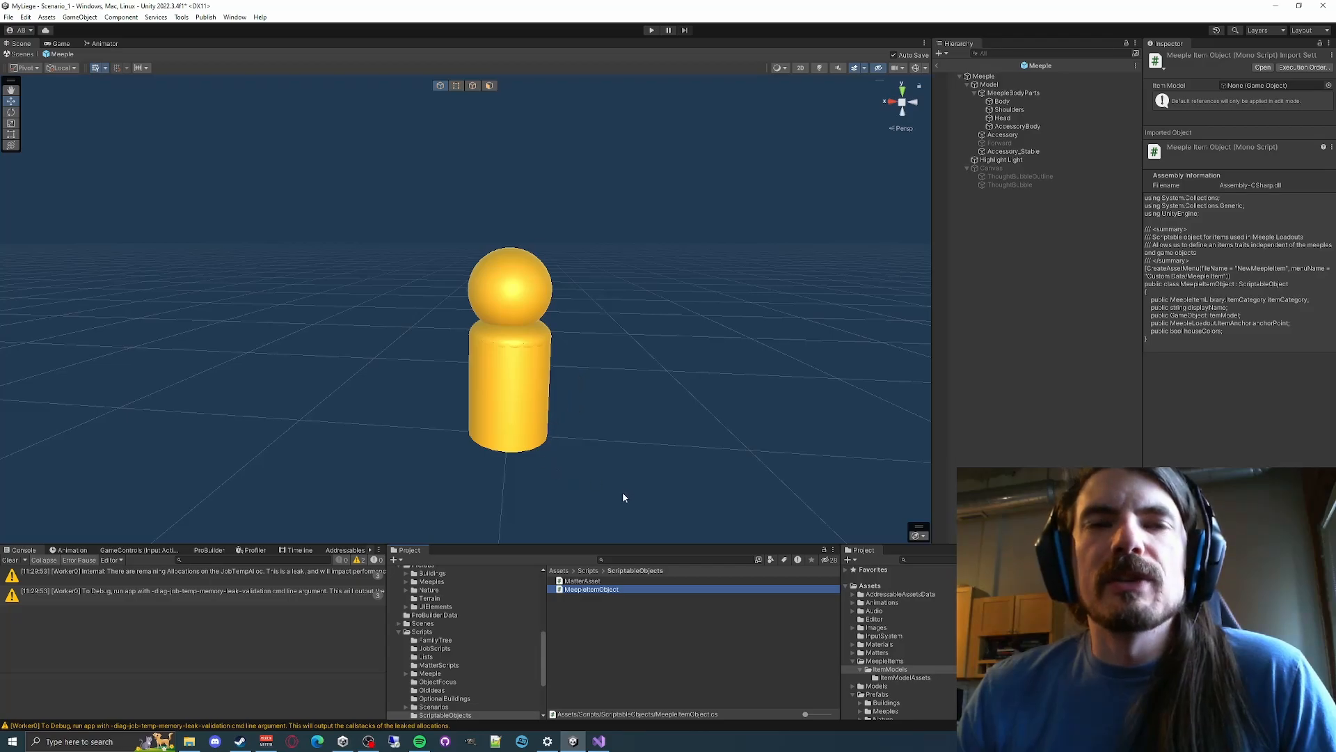
pyautogui.scroll(6, 418, 630)
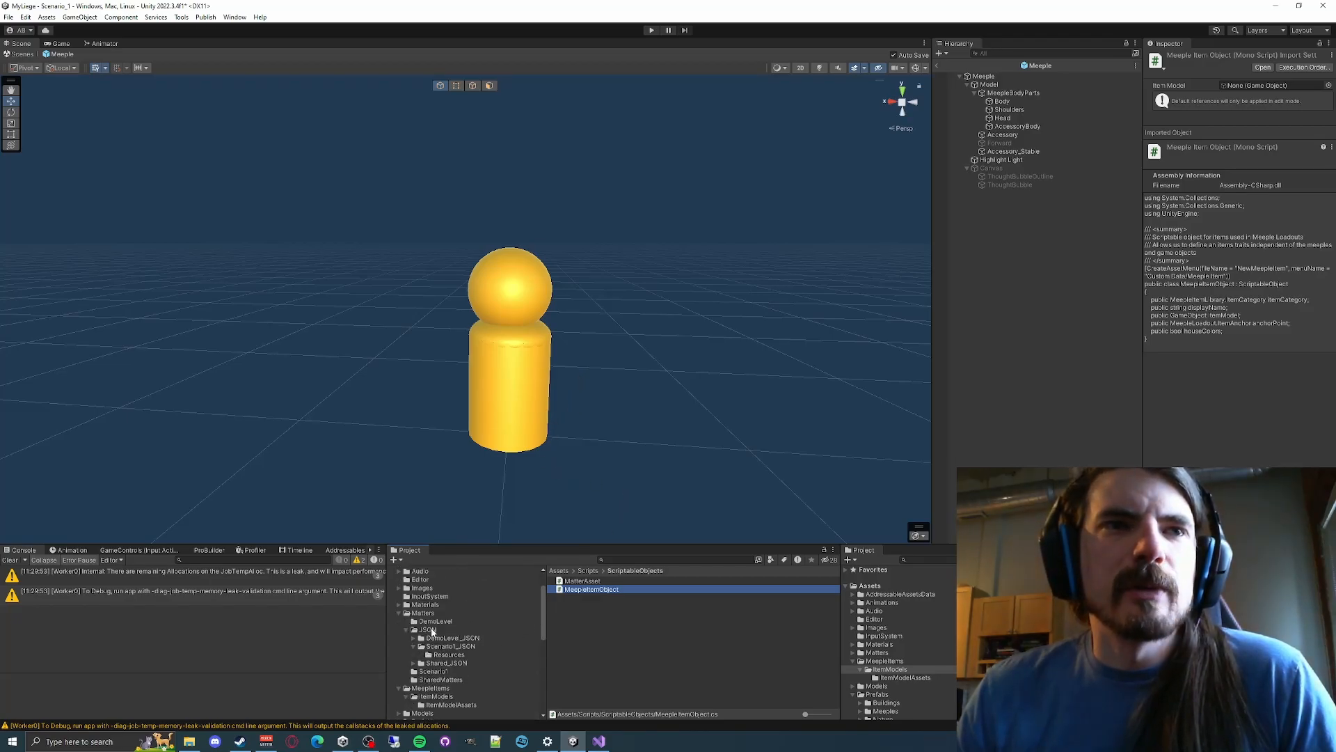
pyautogui.click(398, 615)
pyautogui.click(397, 613)
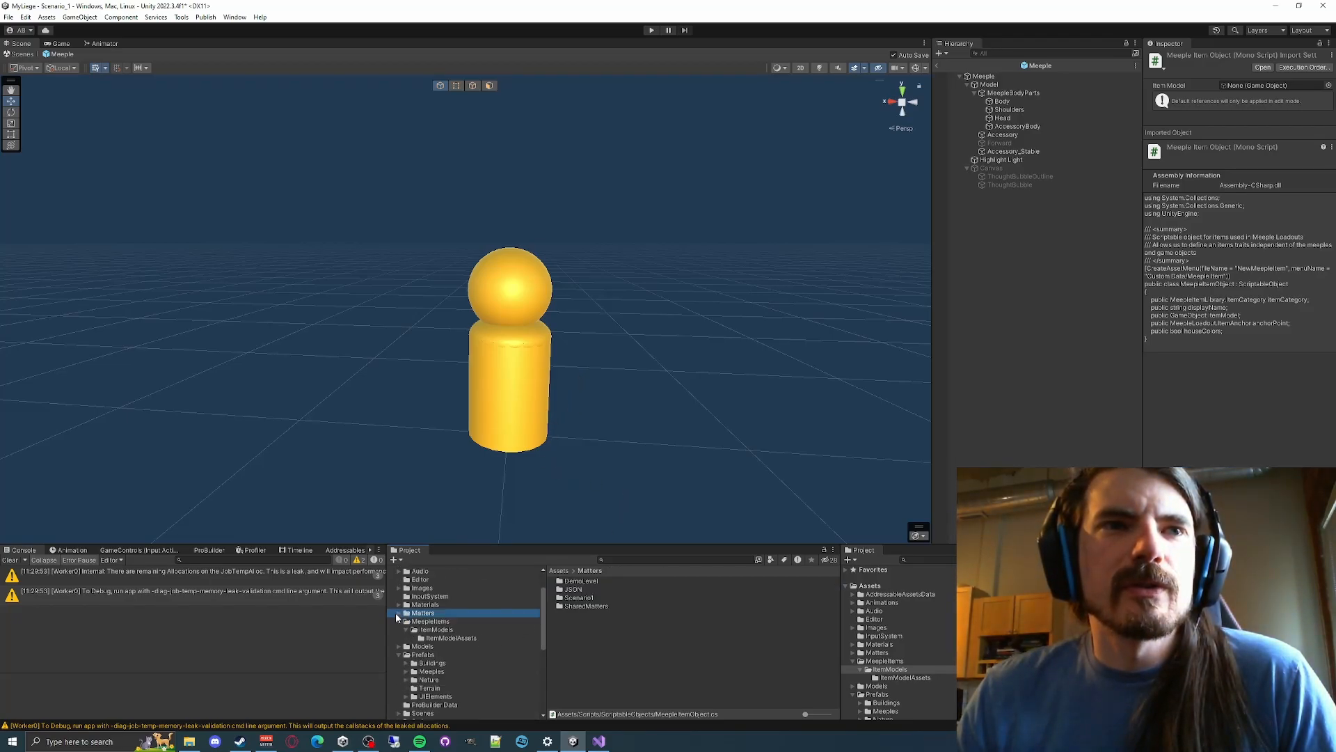
pyautogui.click(426, 622)
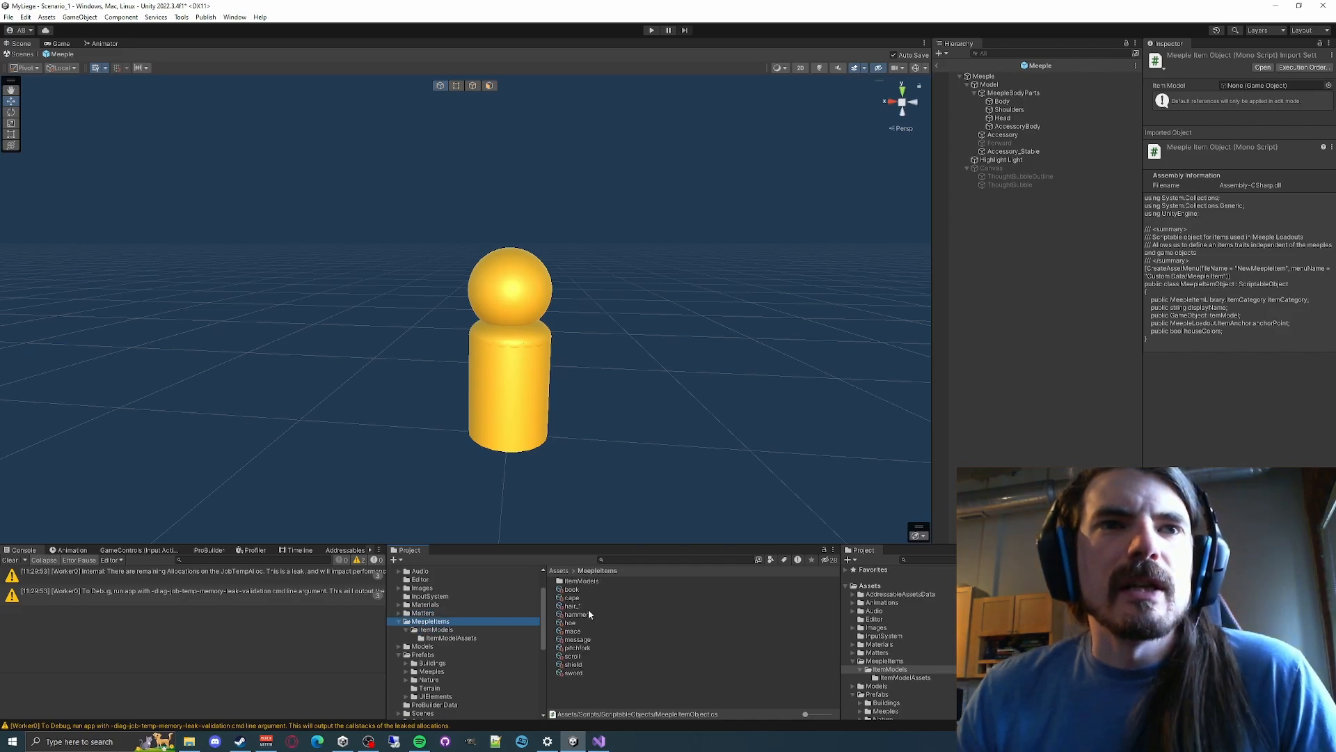
pyautogui.click(573, 606)
pyautogui.click(578, 614)
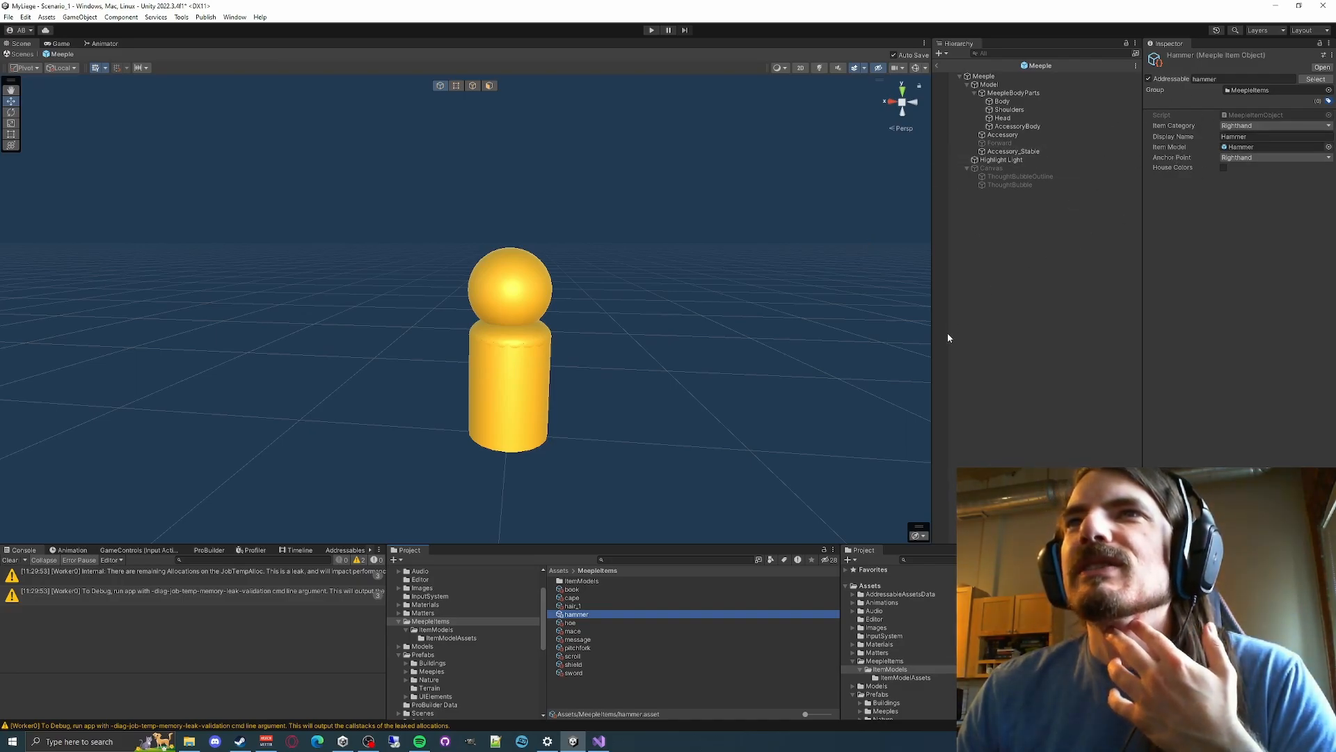
pyautogui.moveTo(932, 346); pyautogui.dragTo(907, 347)
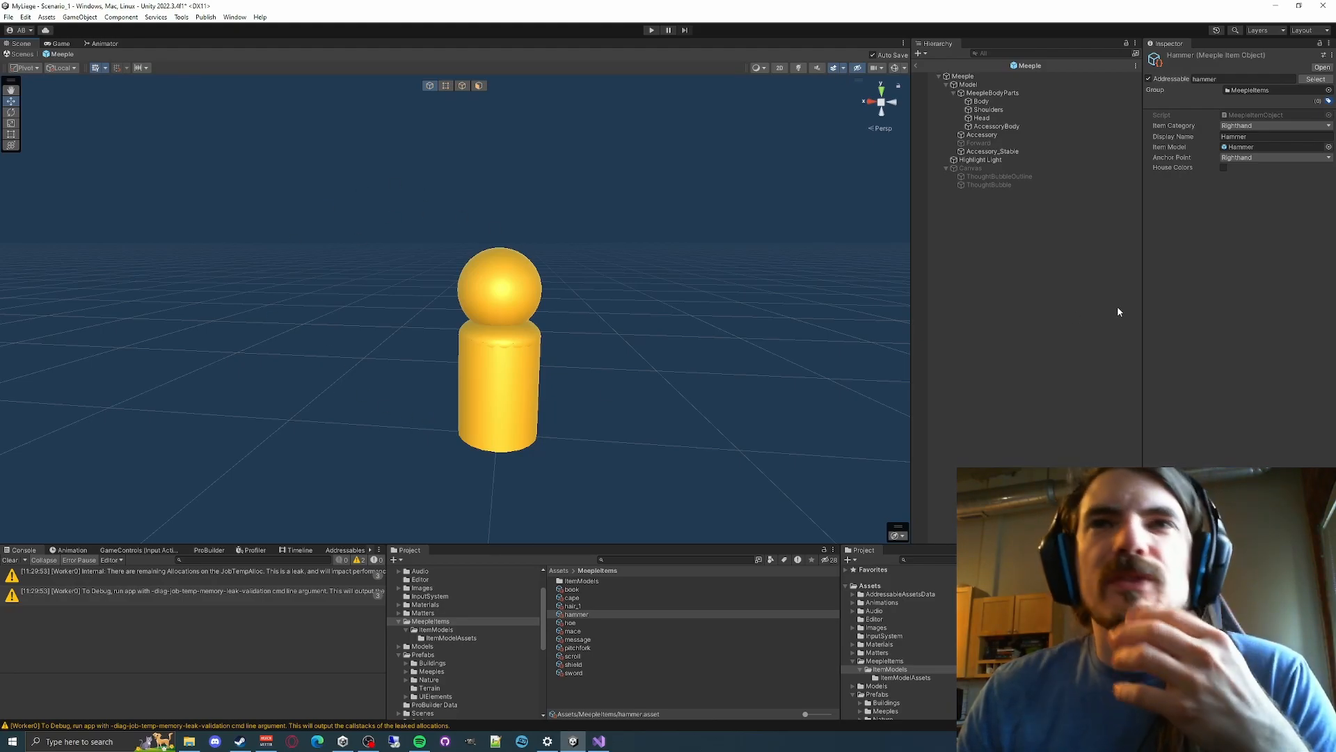
pyautogui.moveTo(1141, 312); pyautogui.dragTo(1126, 312)
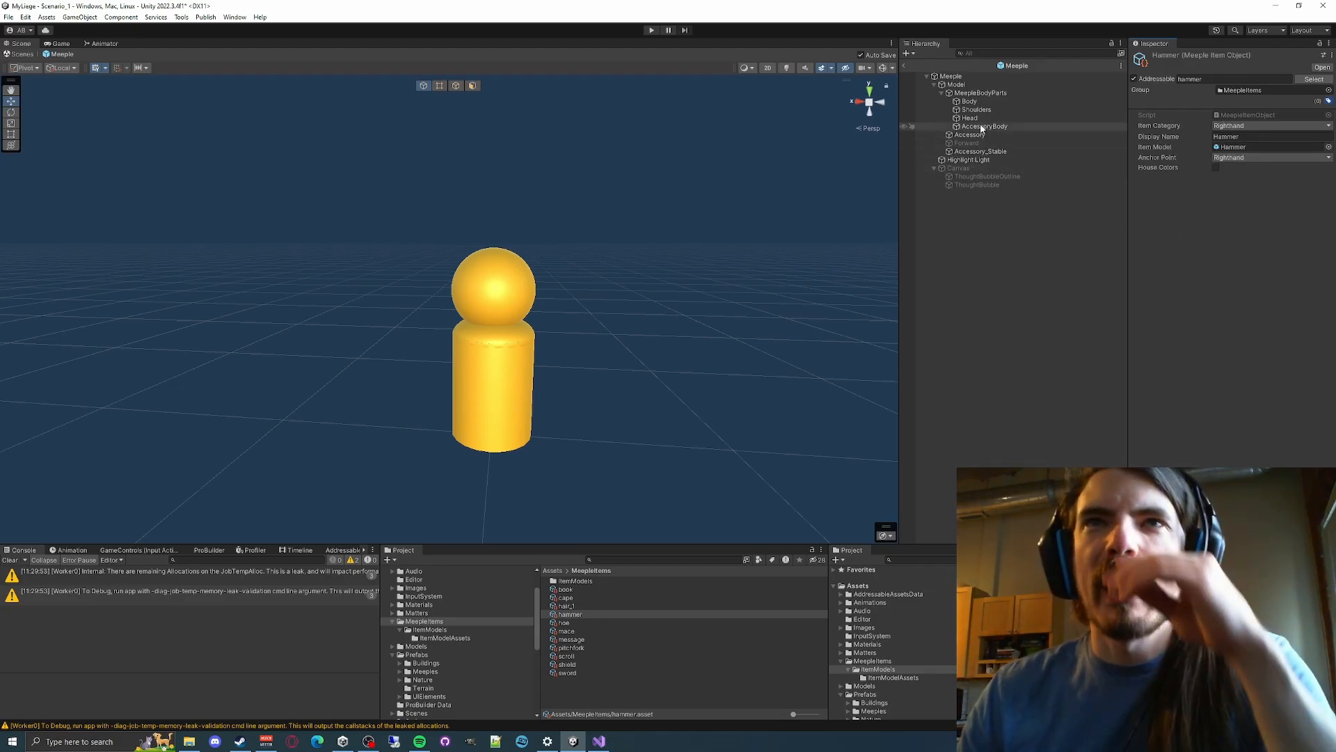
# Inspect the Model, Accessory and AccessoryBody objects and the anchor transforms in the Meeple's Meeple Loadout script
pyautogui.click(966, 84)
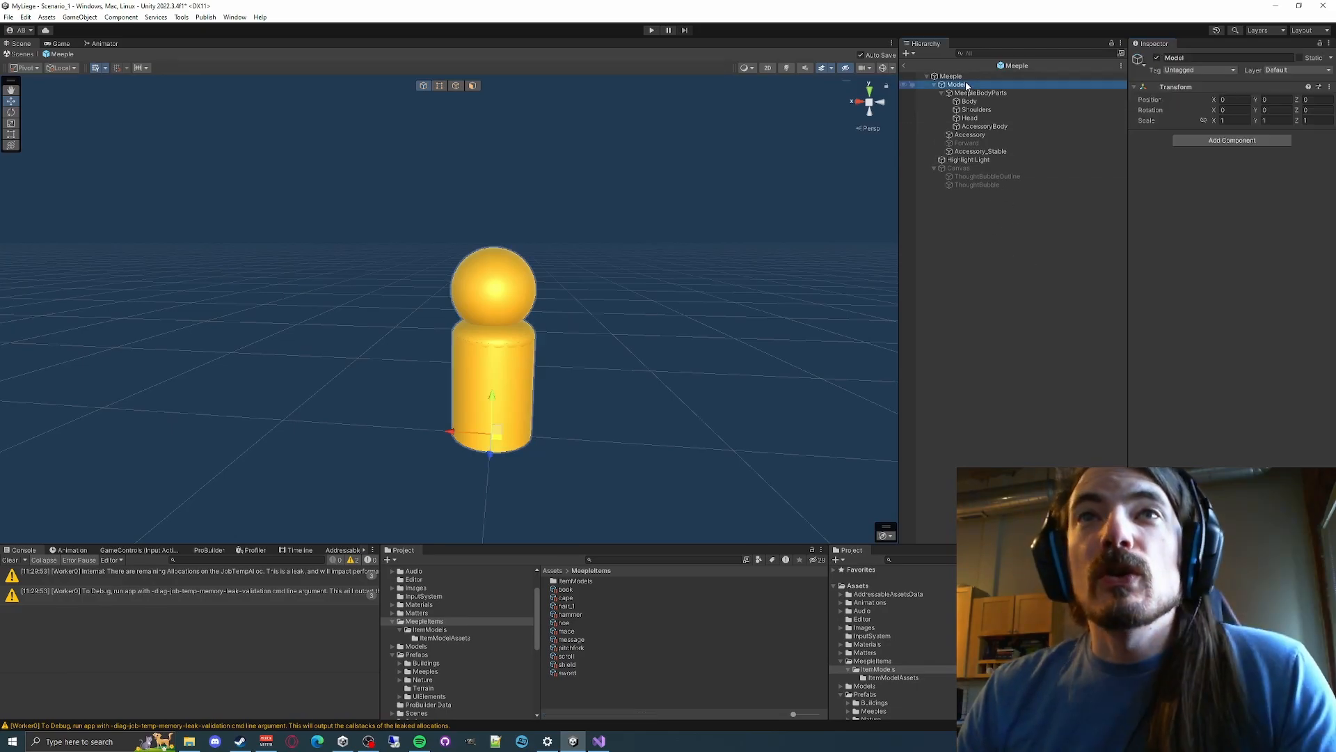
pyautogui.click(959, 77)
pyautogui.click(975, 135)
pyautogui.click(988, 127)
pyautogui.click(969, 134)
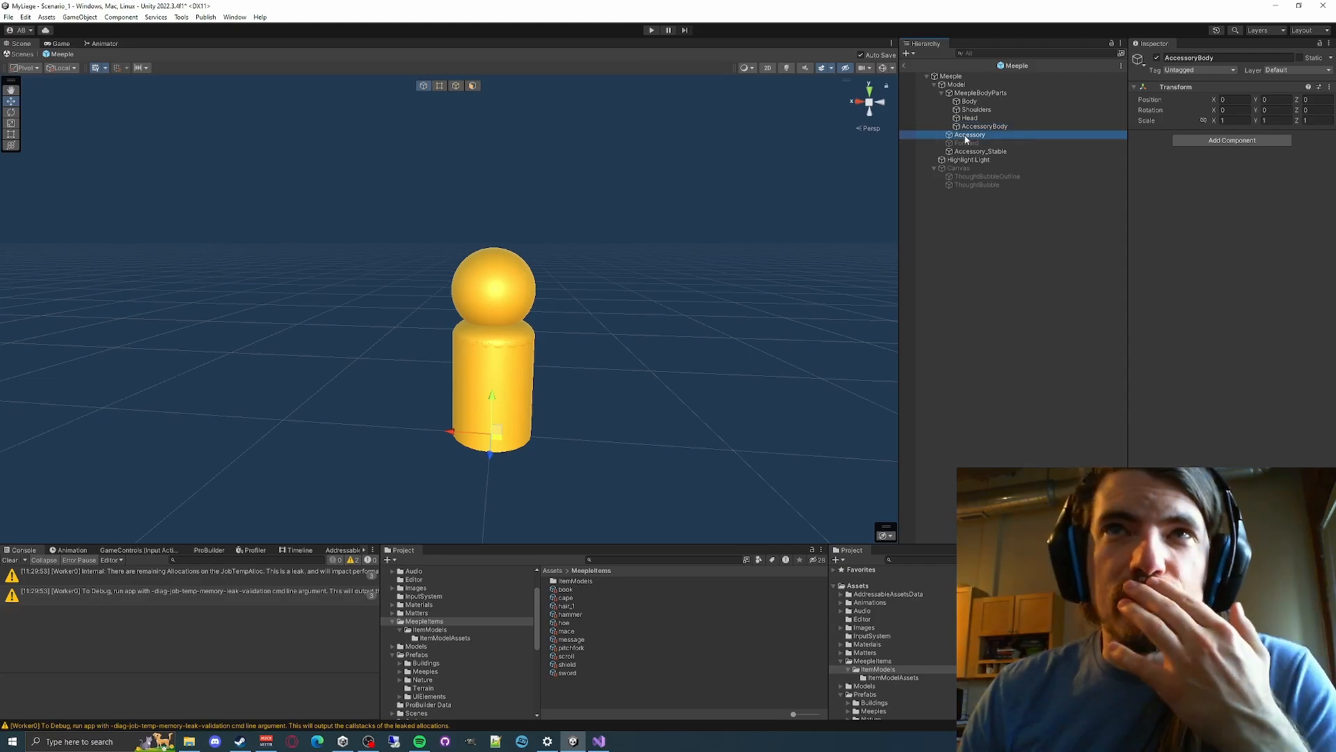
pyautogui.click(961, 77)
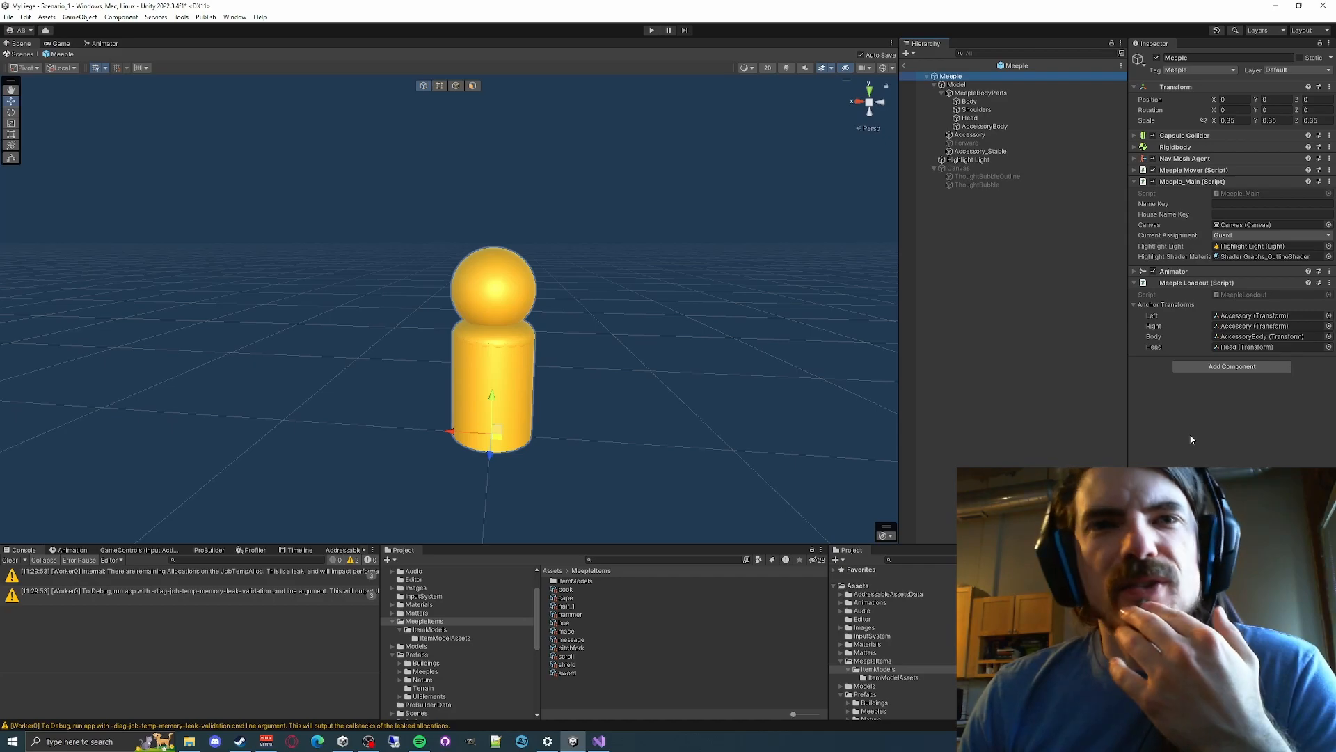
# Look over the meeple's 3D model in the scene and clear the selection
pyautogui.keyDown('alt'); pyautogui.moveTo(591, 412); pyautogui.dragTo(520, 384); pyautogui.keyUp('alt')
pyautogui.moveTo(520, 384); pyautogui.dragTo(573, 369, button='right')
pyautogui.press('s')
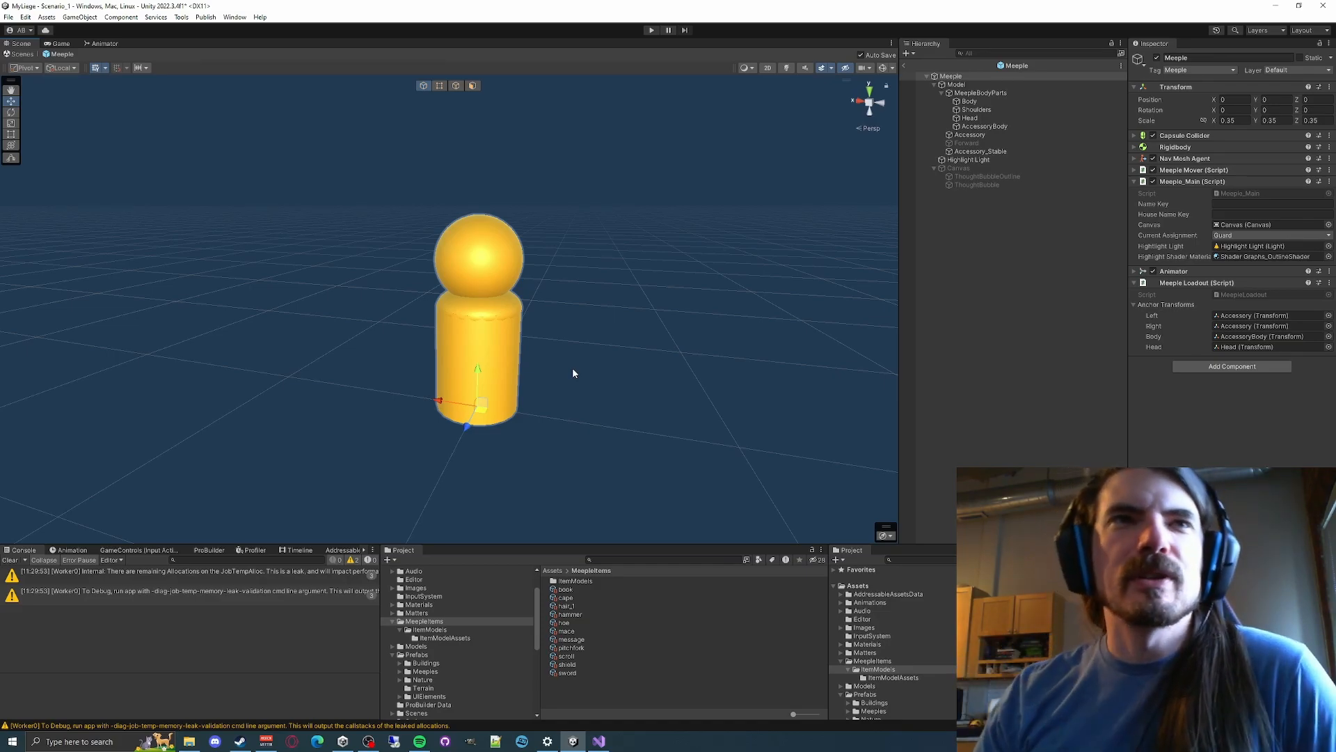
pyautogui.click(480, 318)
pyautogui.click(486, 361)
pyautogui.click(659, 382)
pyautogui.click(528, 282)
pyautogui.click(642, 356)
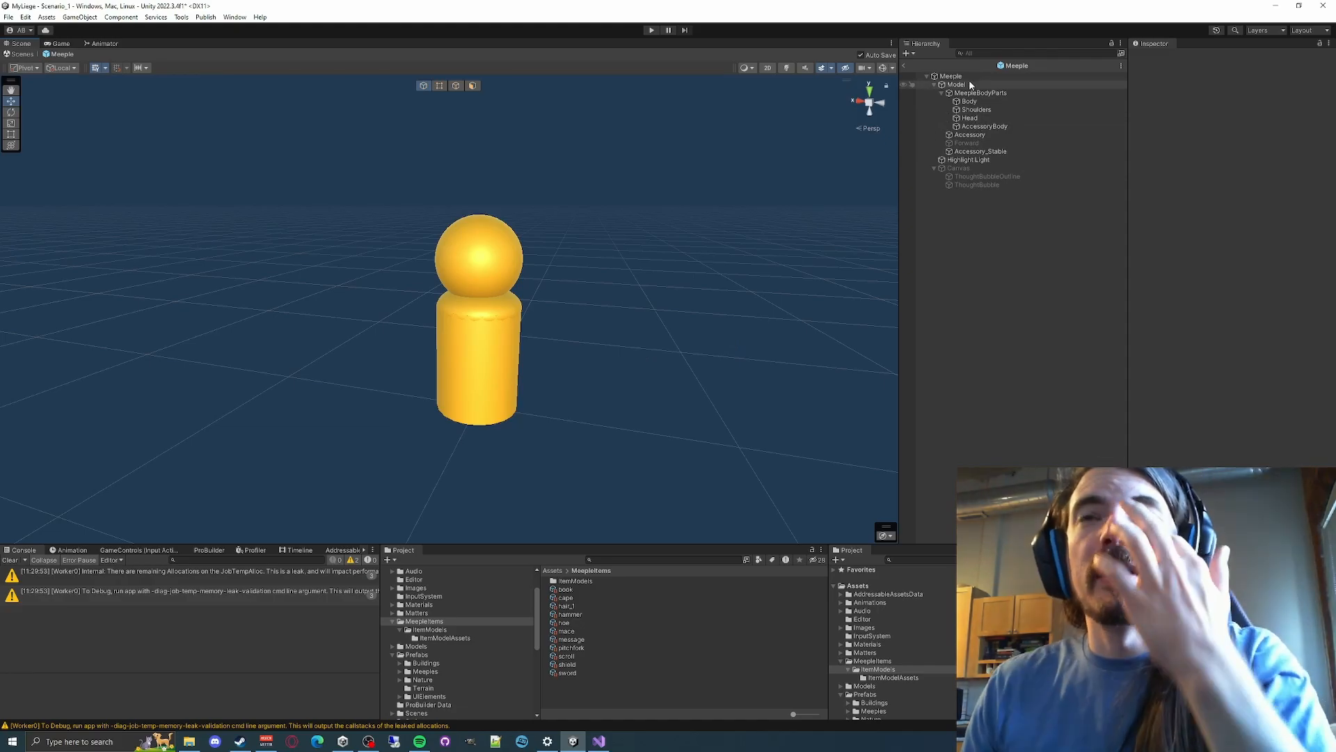
# Inspect the Body, MeepleBodyParts and root Meeple objects of the prefab
pyautogui.click(971, 102)
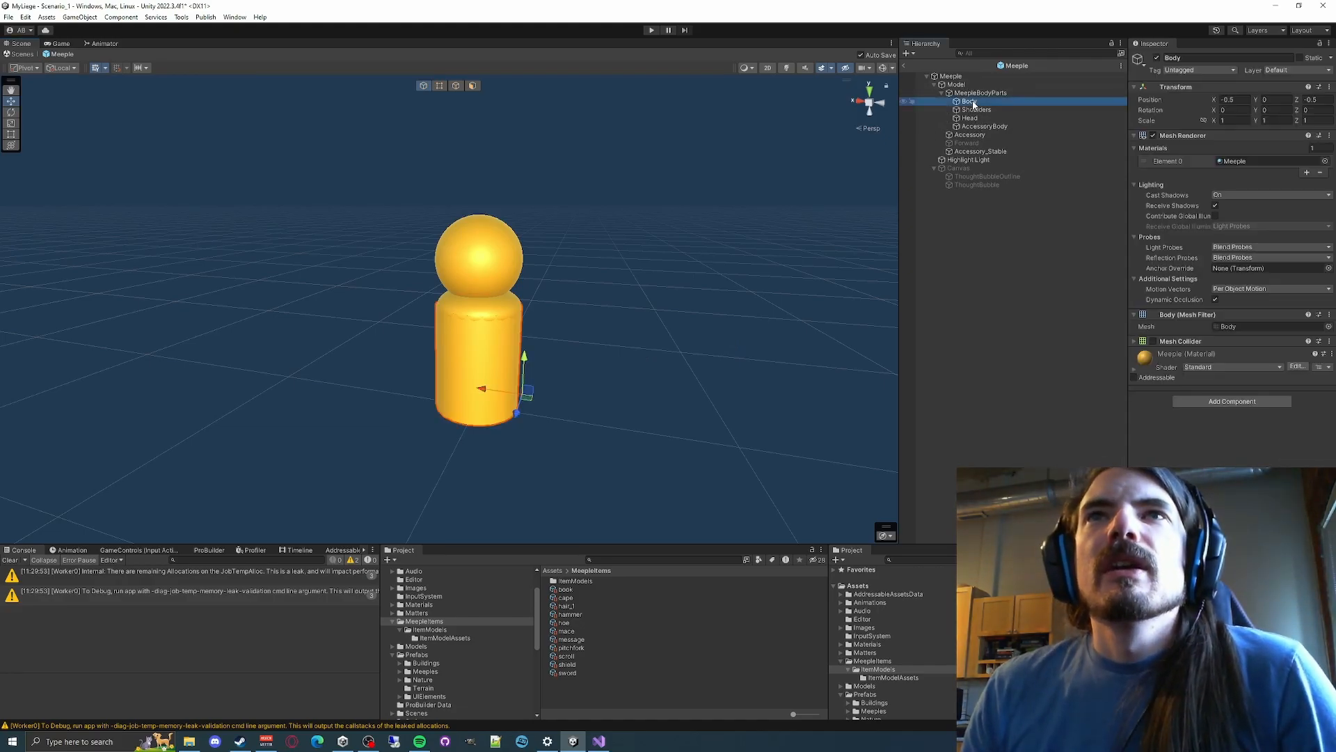
pyautogui.click(974, 92)
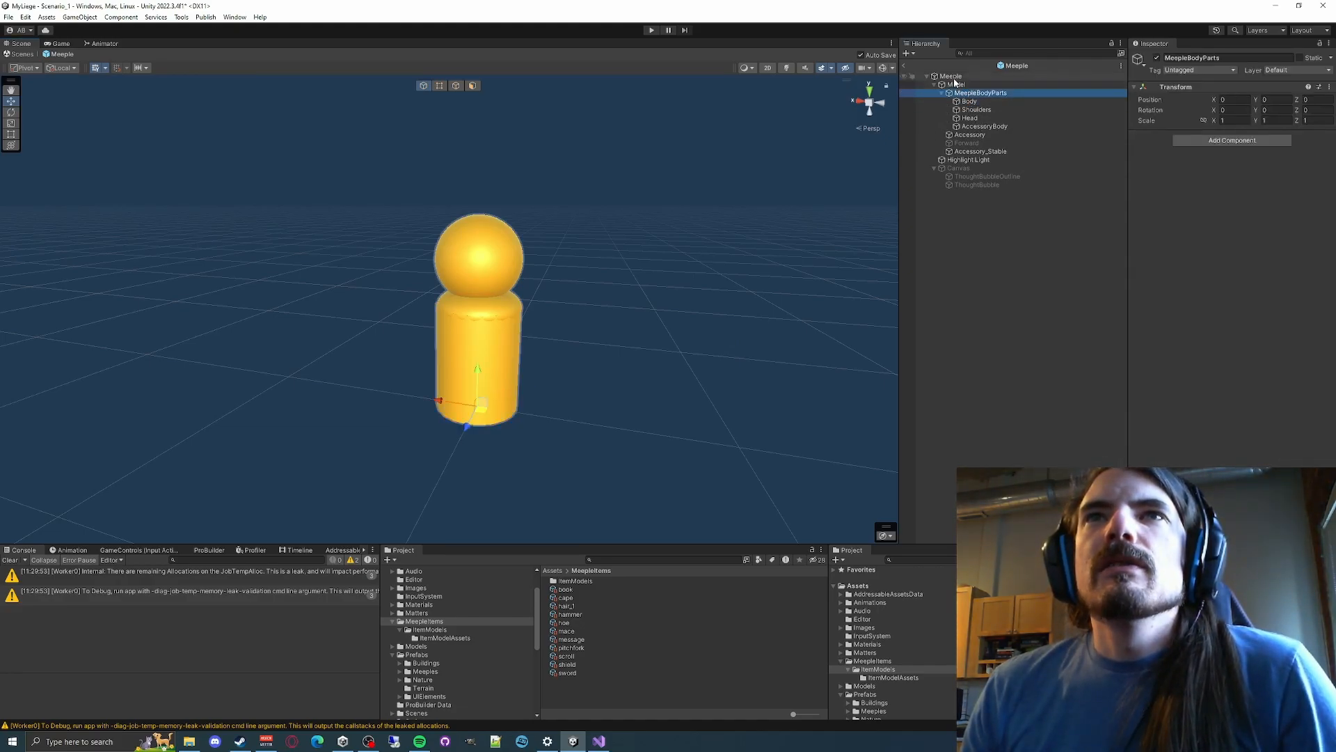
pyautogui.click(950, 77)
pyautogui.keyDown('alt'); pyautogui.moveTo(596, 345); pyautogui.dragTo(651, 336); pyautogui.keyUp('alt')
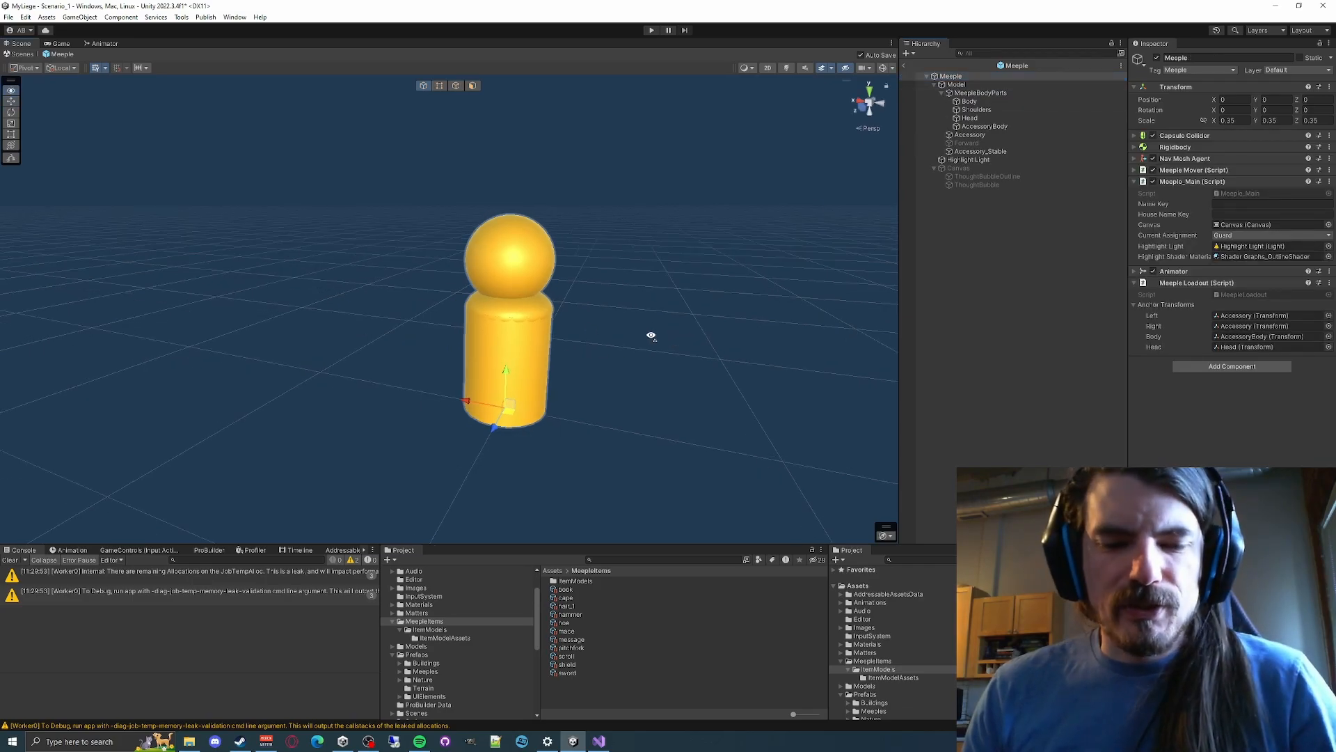
pyautogui.press('w')
pyautogui.moveTo(651, 335)
pyautogui.mouseDown(button='right')
pyautogui.moveTo(680, 337)
pyautogui.moveTo(648, 343)
pyautogui.moveTo(661, 355)
pyautogui.mouseUp(button='right')
pyautogui.press('s')
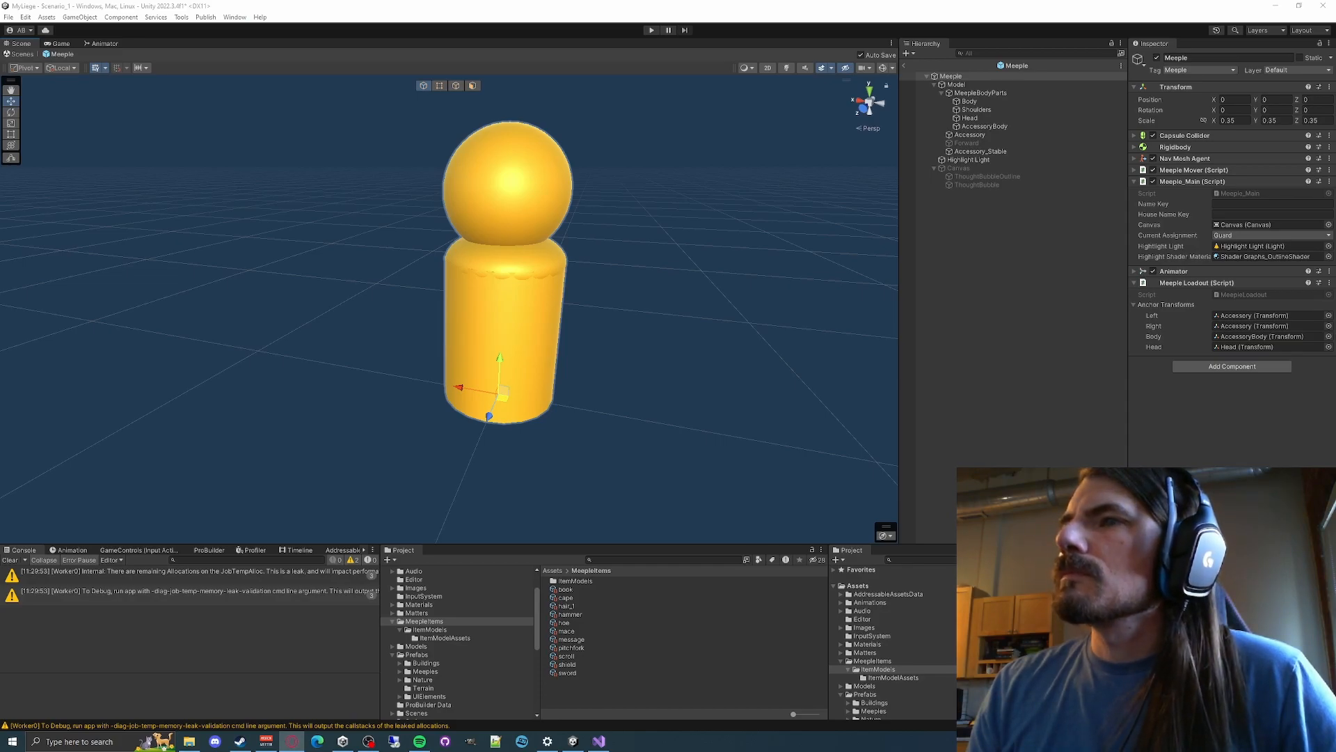
# View the full-body Mii picture from SoundCloud in the browser's Google image results for mii, and close the browser
pyautogui.moveTo(759, 104); pyautogui.dragTo(719, 2)
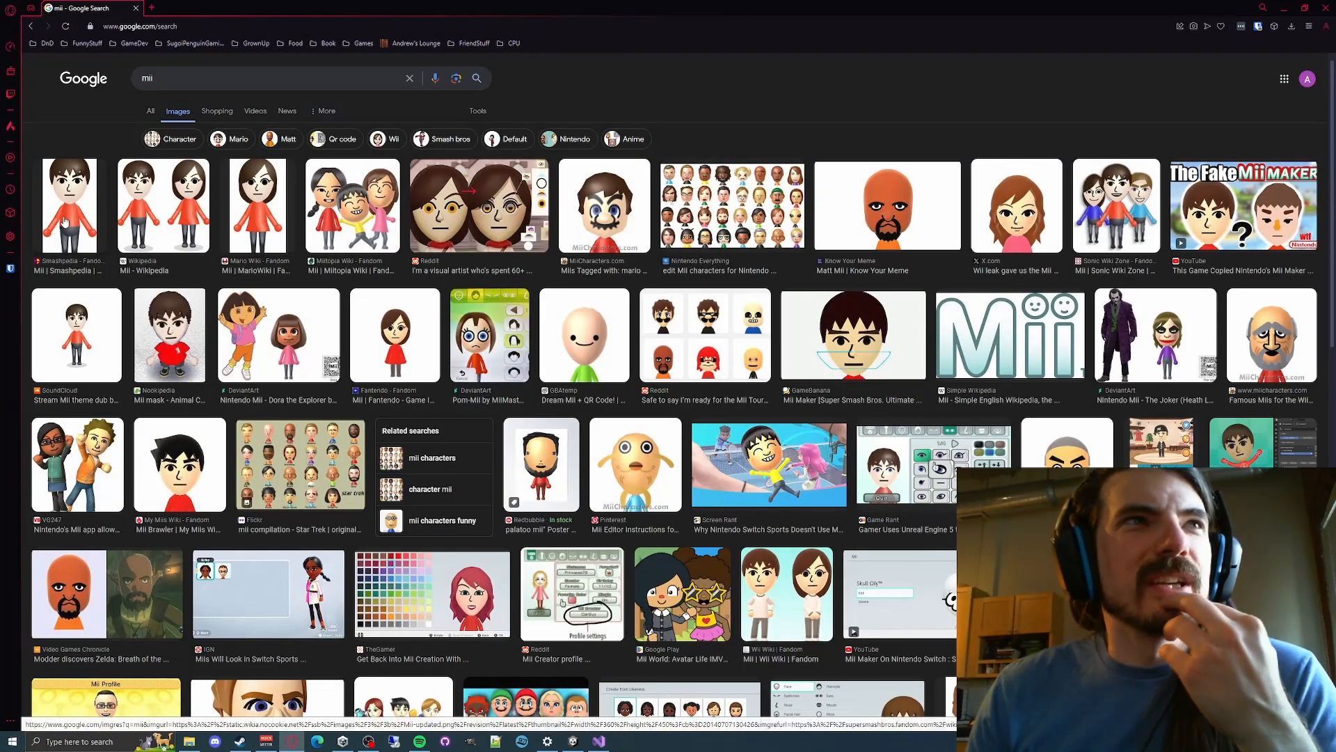
pyautogui.click(77, 334)
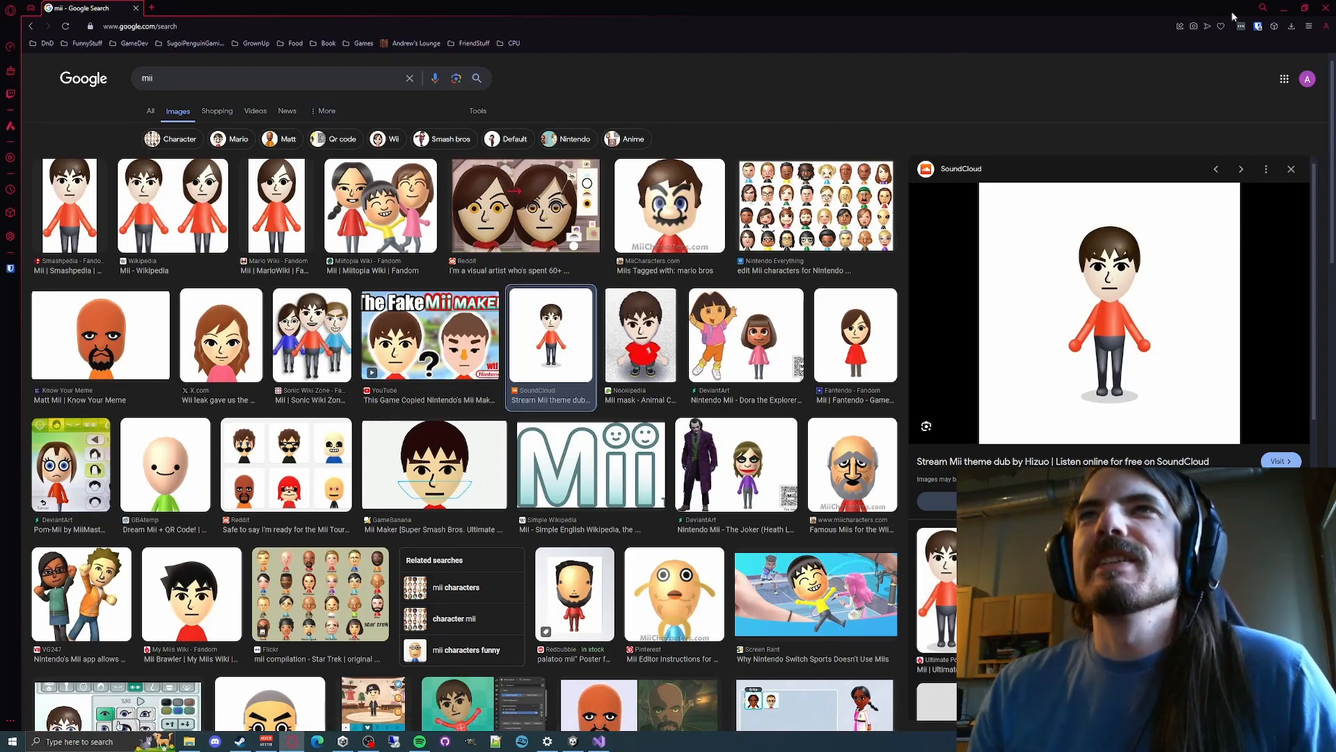
pyautogui.click(1329, 7)
# Remove the Mesh Collider component from the meeple's Head object
pyautogui.moveTo(632, 341); pyautogui.dragTo(612, 322, button='right')
pyautogui.click(529, 245)
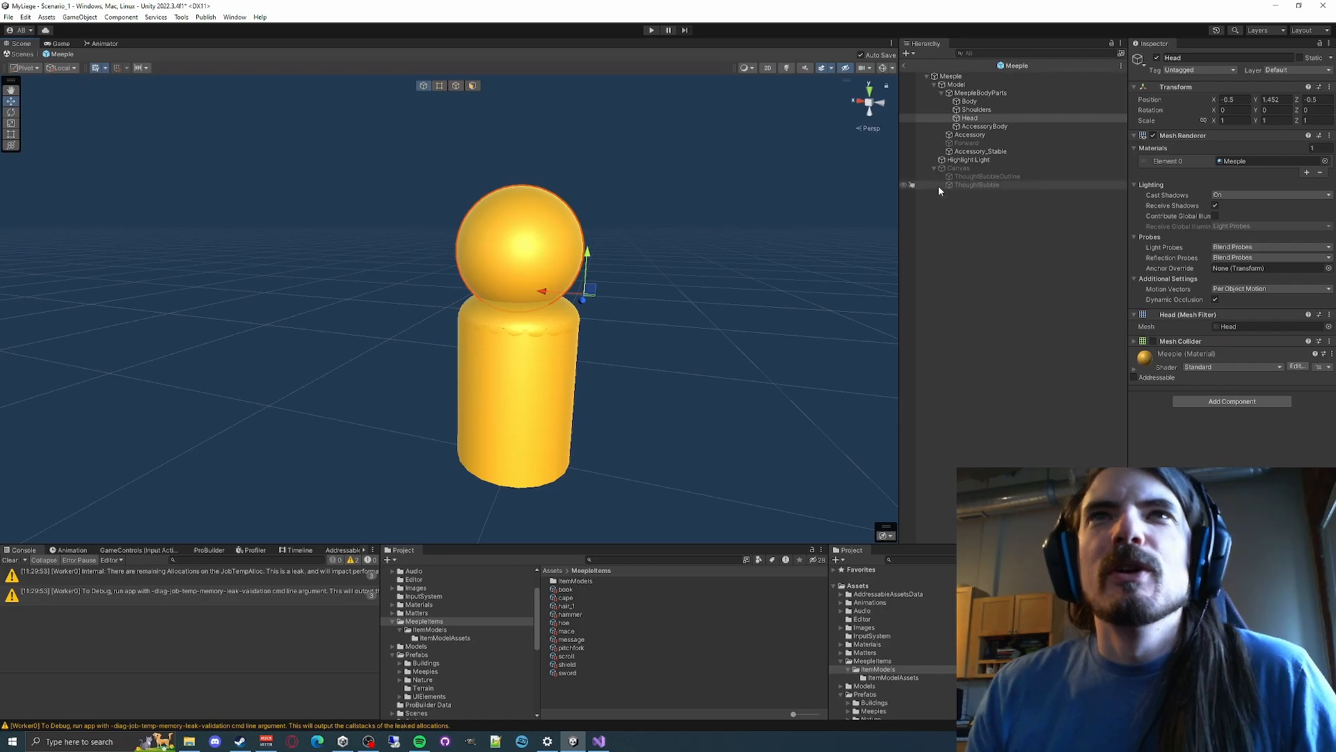
pyautogui.rightClick(1187, 344)
pyautogui.click(1196, 364)
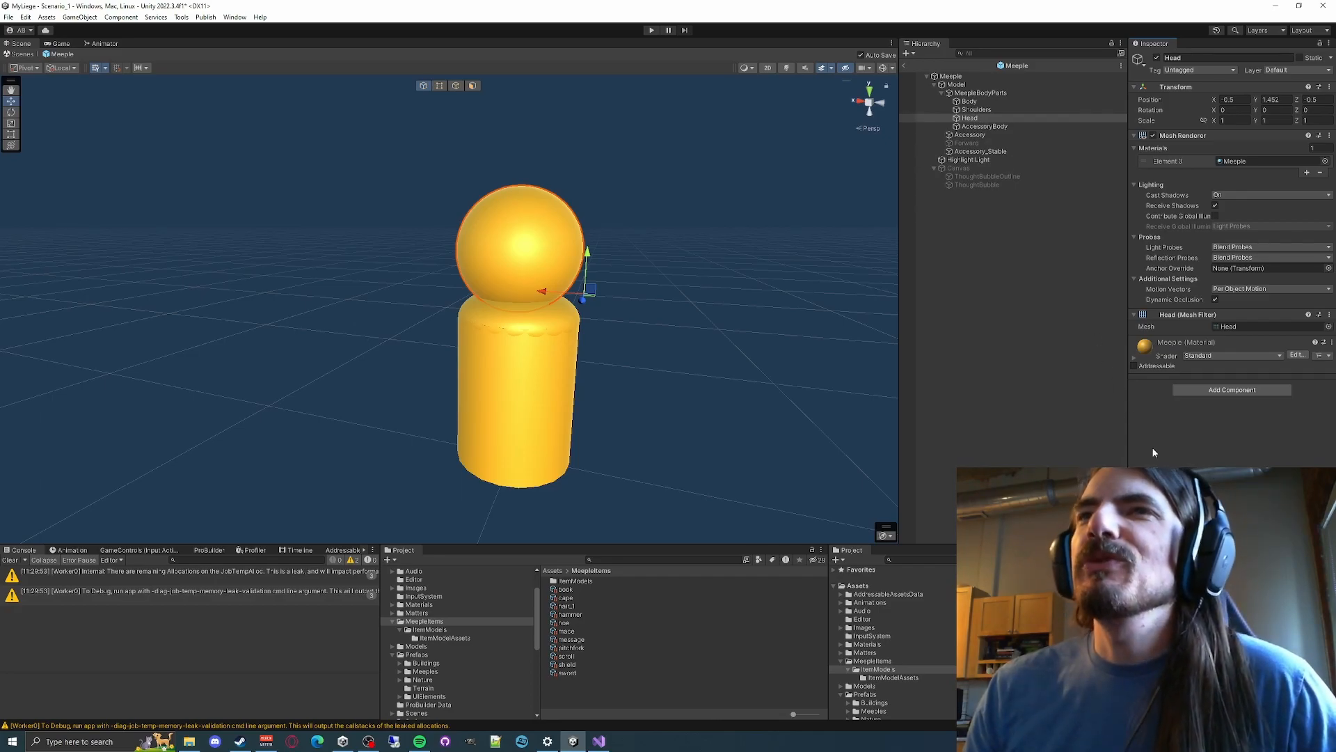
# Duplicate the Head object twice under MeepleBodyParts
pyautogui.click(982, 110)
pyautogui.click(971, 126)
pyautogui.click(971, 120)
pyautogui.hotkey('ctrl', 'd')
pyautogui.hotkey('ctrl', 'd')
pyautogui.moveTo(983, 135); pyautogui.dragTo(987, 130)
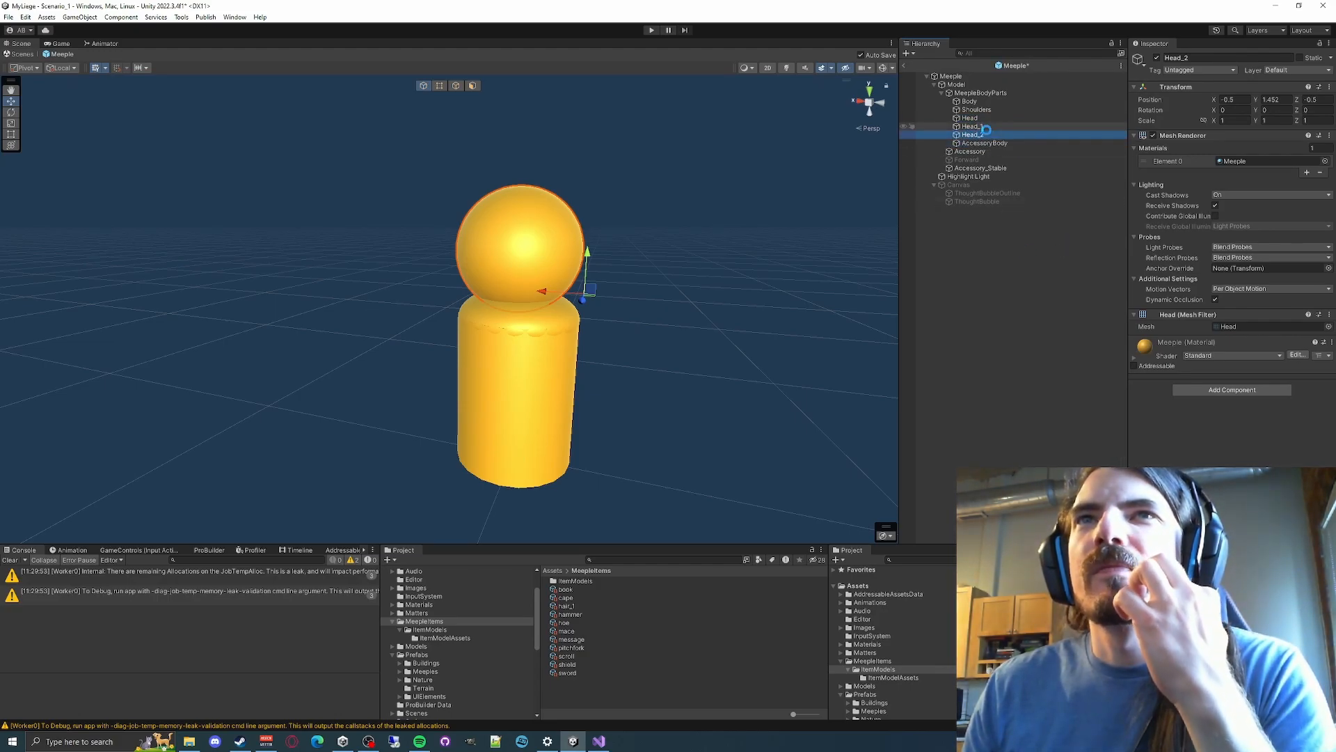
# Examine the components of each Meeple prefab object, from the body parts through Accessory to Highlight Light
pyautogui.click(973, 94)
pyautogui.click(976, 110)
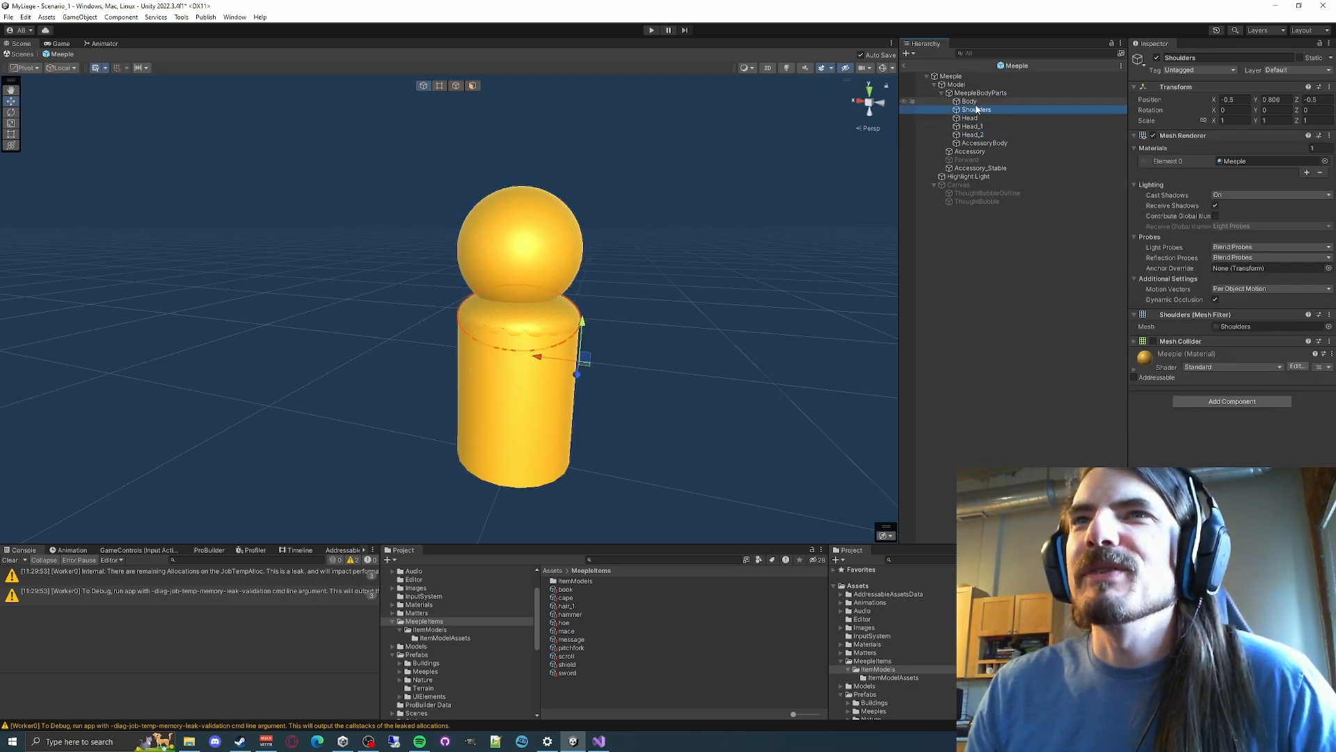
pyautogui.click(984, 103)
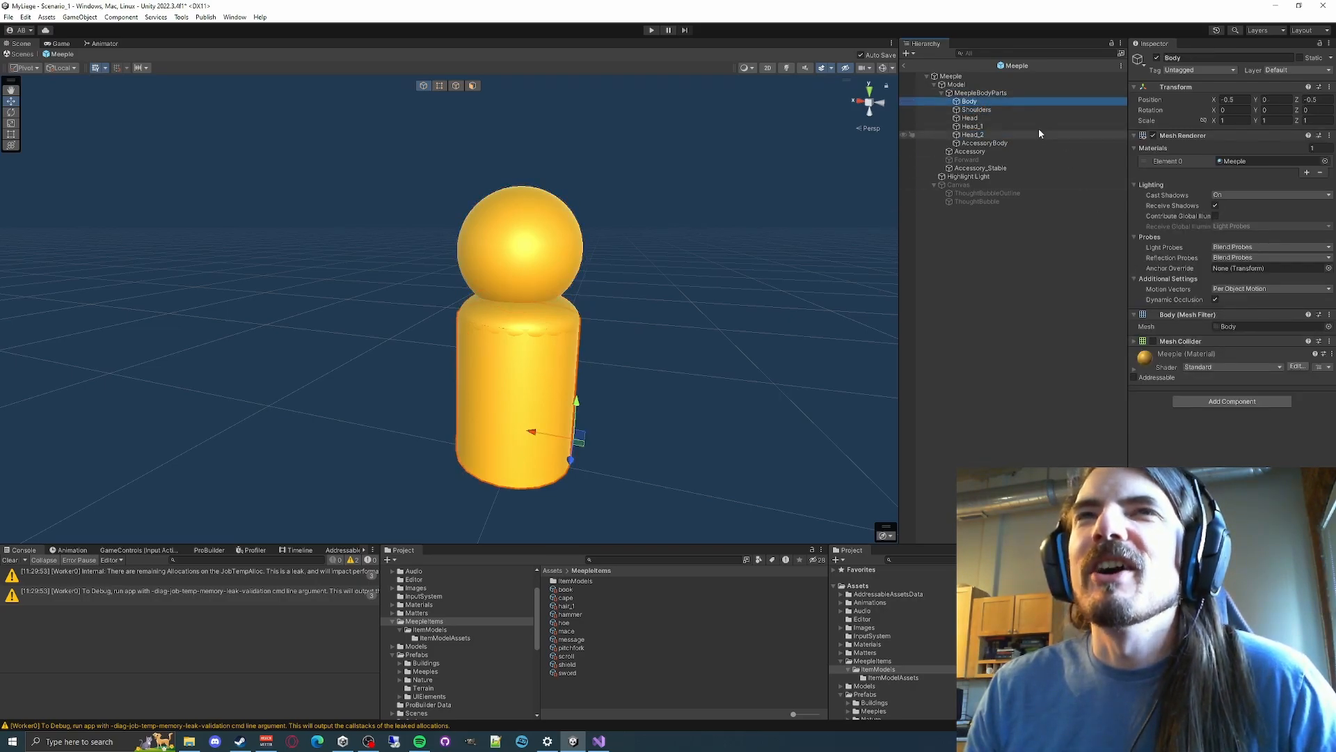
pyautogui.press('Down')
pyautogui.press('Down')
pyautogui.press('Up')
pyautogui.press('Up')
pyautogui.press('Up')
pyautogui.press('Up')
pyautogui.press('Down')
pyautogui.press('Down')
pyautogui.press('Down')
pyautogui.press('Down')
pyautogui.press('Down')
pyautogui.press('Down')
pyautogui.press('Down')
pyautogui.press('Down')
pyautogui.press('Down')
pyautogui.press('Down')
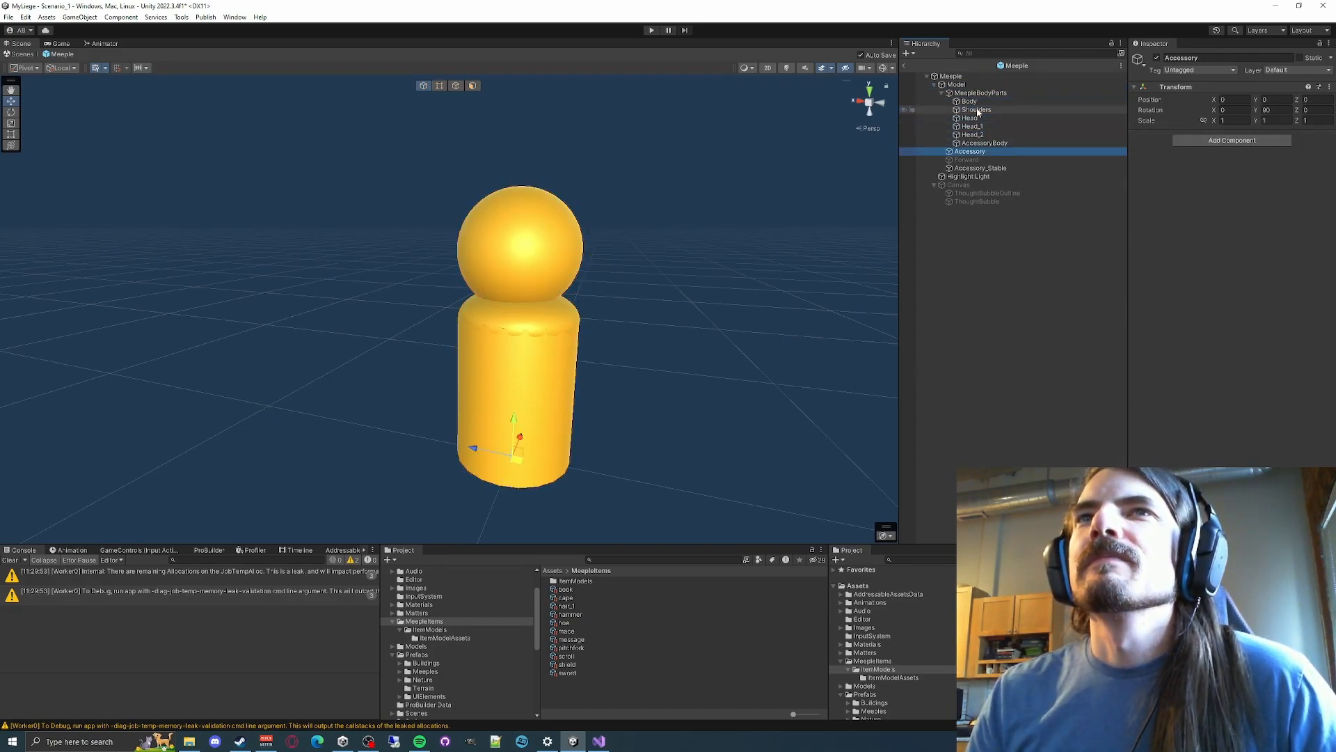
pyautogui.press('Down')
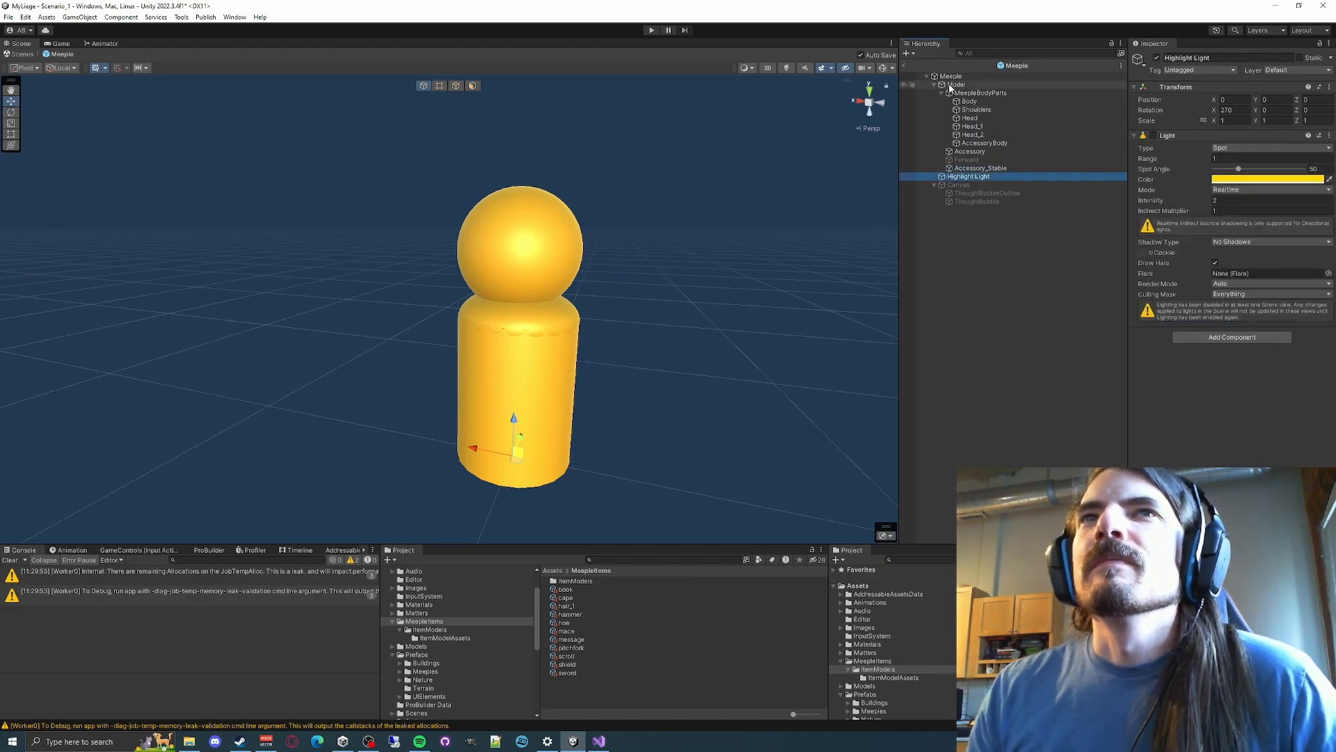
# Examine the components on the root Meeple object, including the Nav Mesh Agent settings
pyautogui.click(957, 84)
pyautogui.click(964, 76)
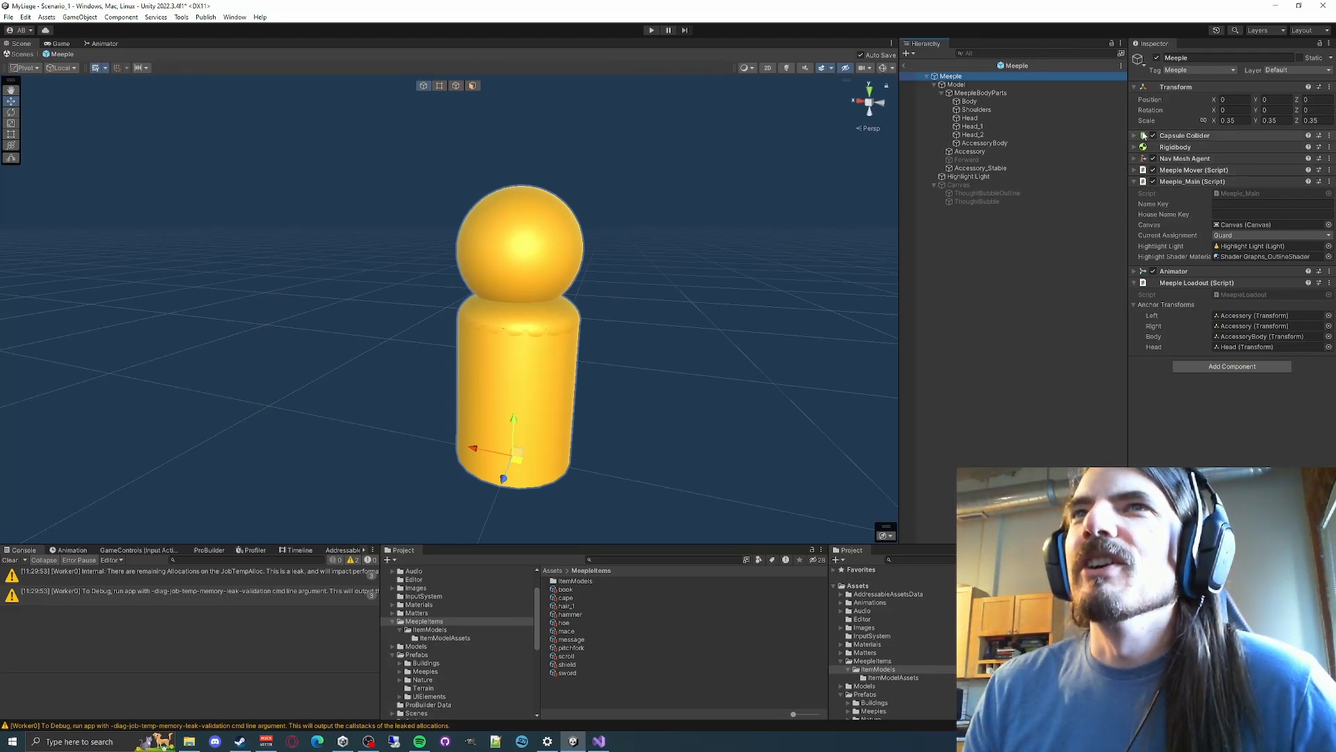
pyautogui.click(1135, 136)
pyautogui.click(1136, 137)
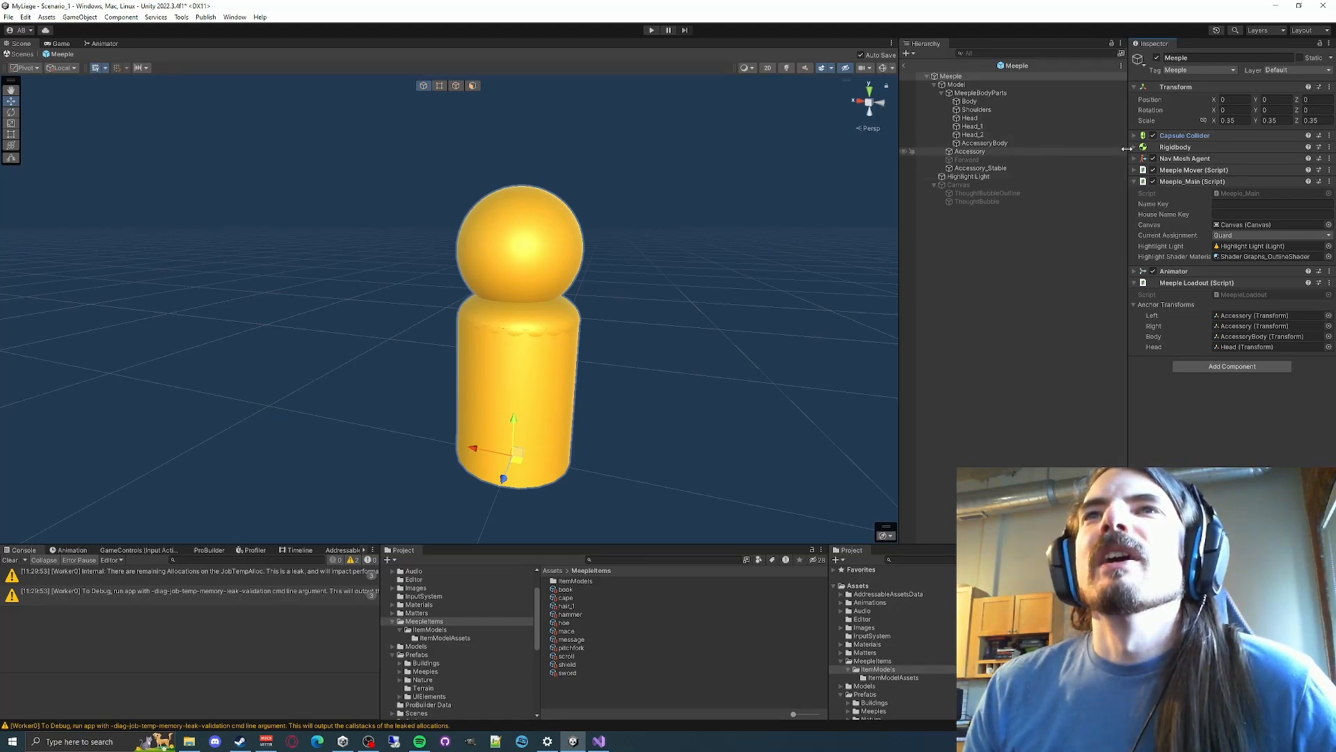
pyautogui.click(1135, 159)
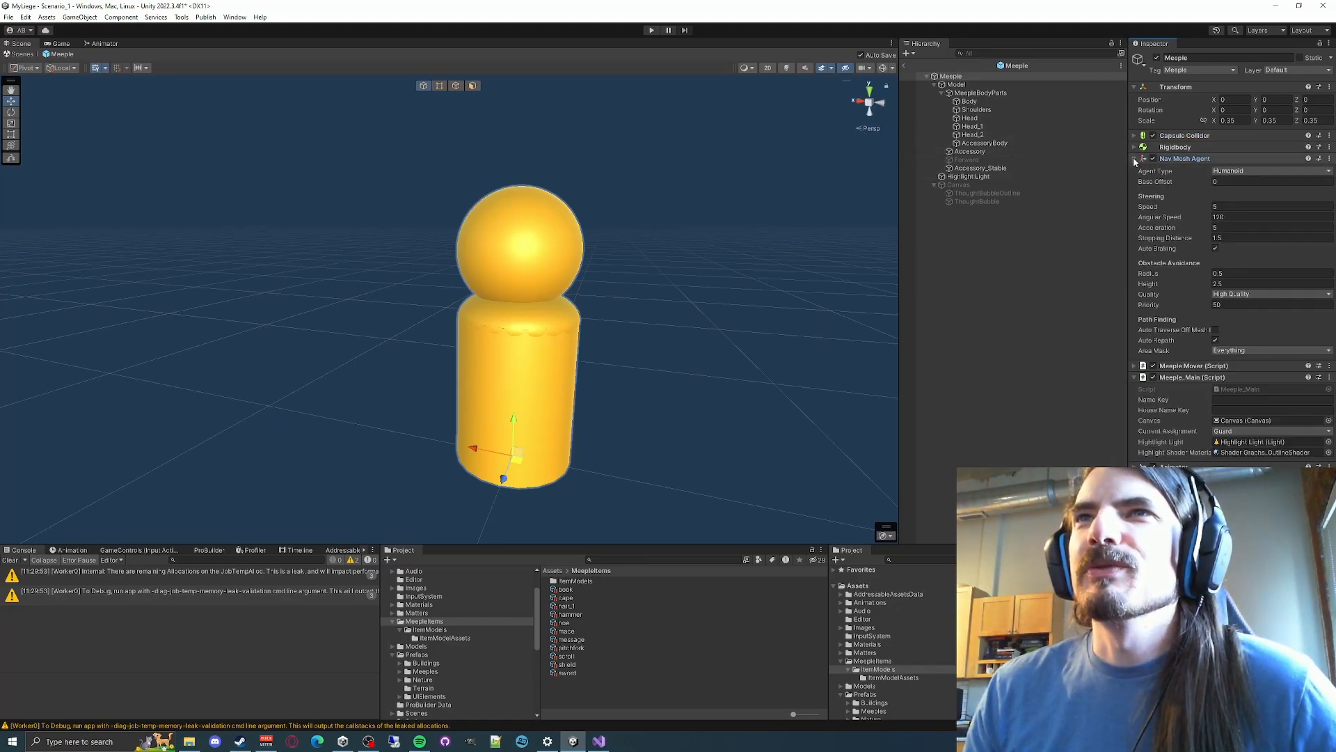
pyautogui.click(1134, 159)
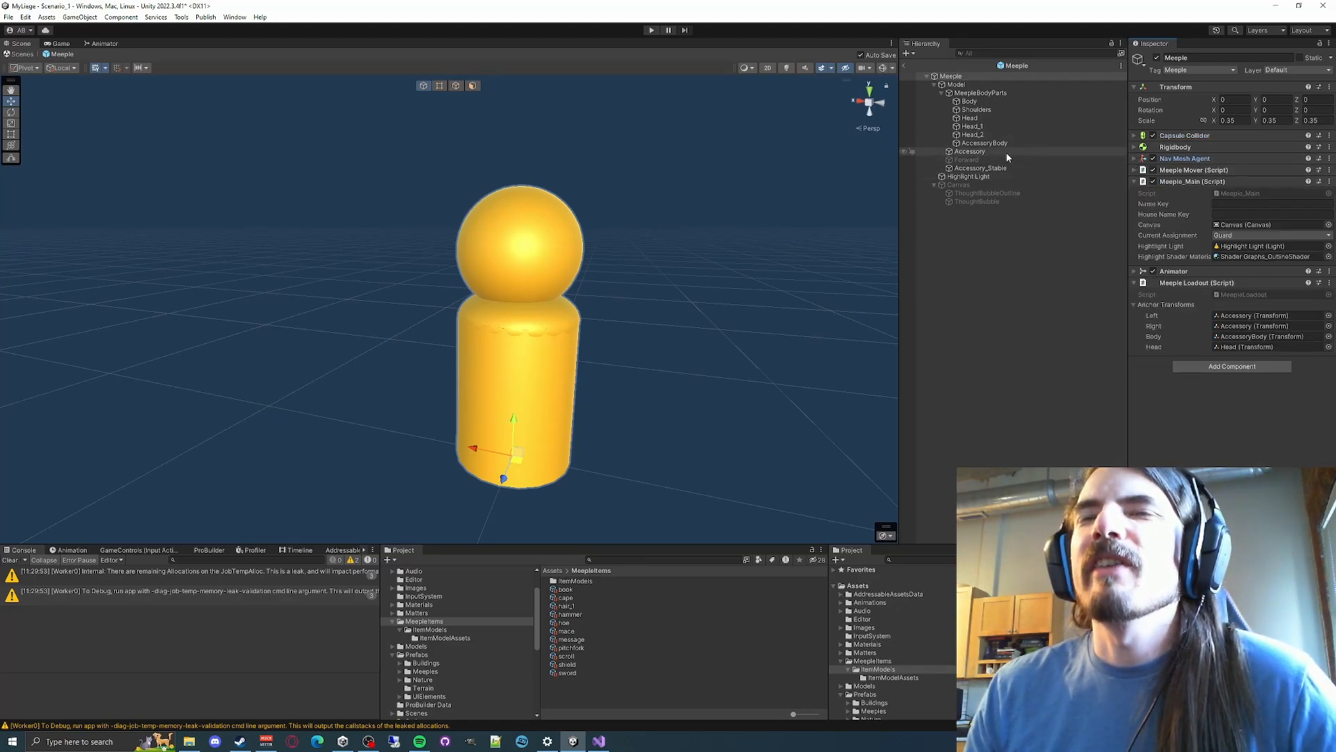
# Rename the Head_1 object under MeepleBodyParts as HandRight
pyautogui.click(974, 127)
pyautogui.click(974, 127)
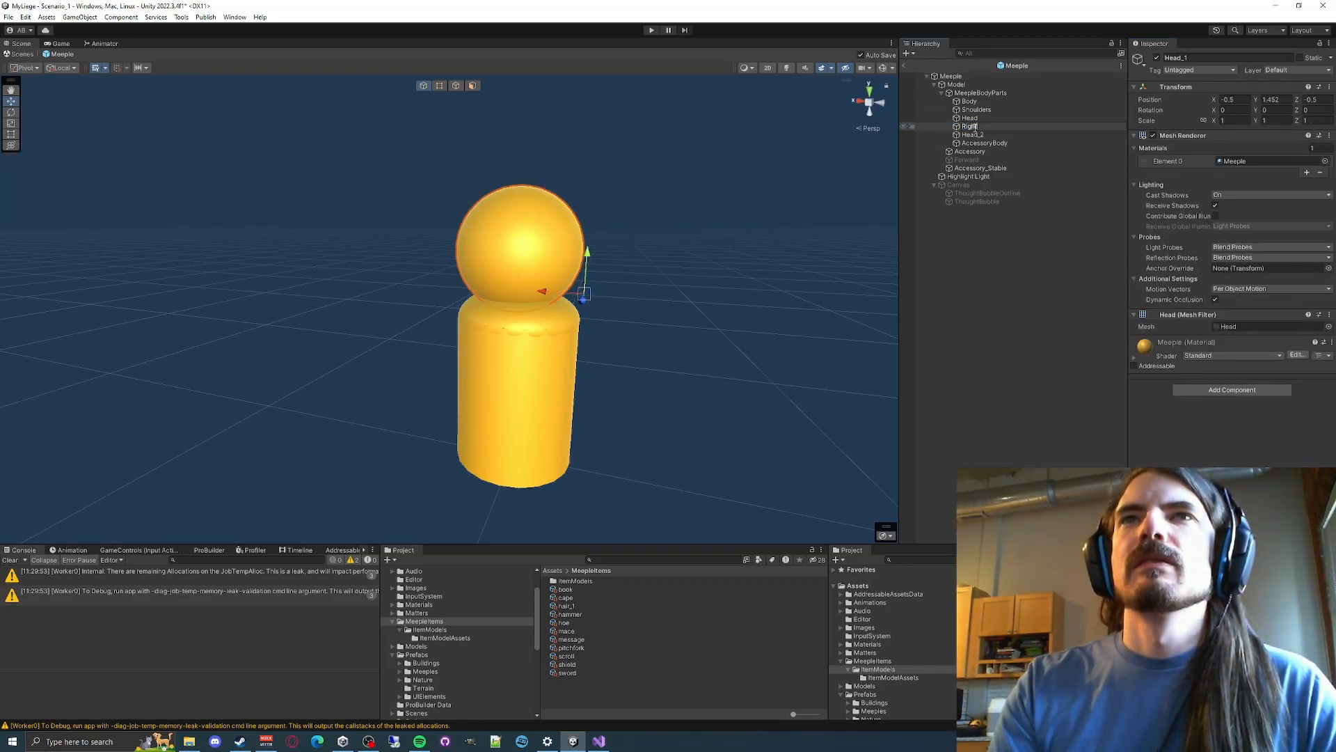
pyautogui.press('Return')
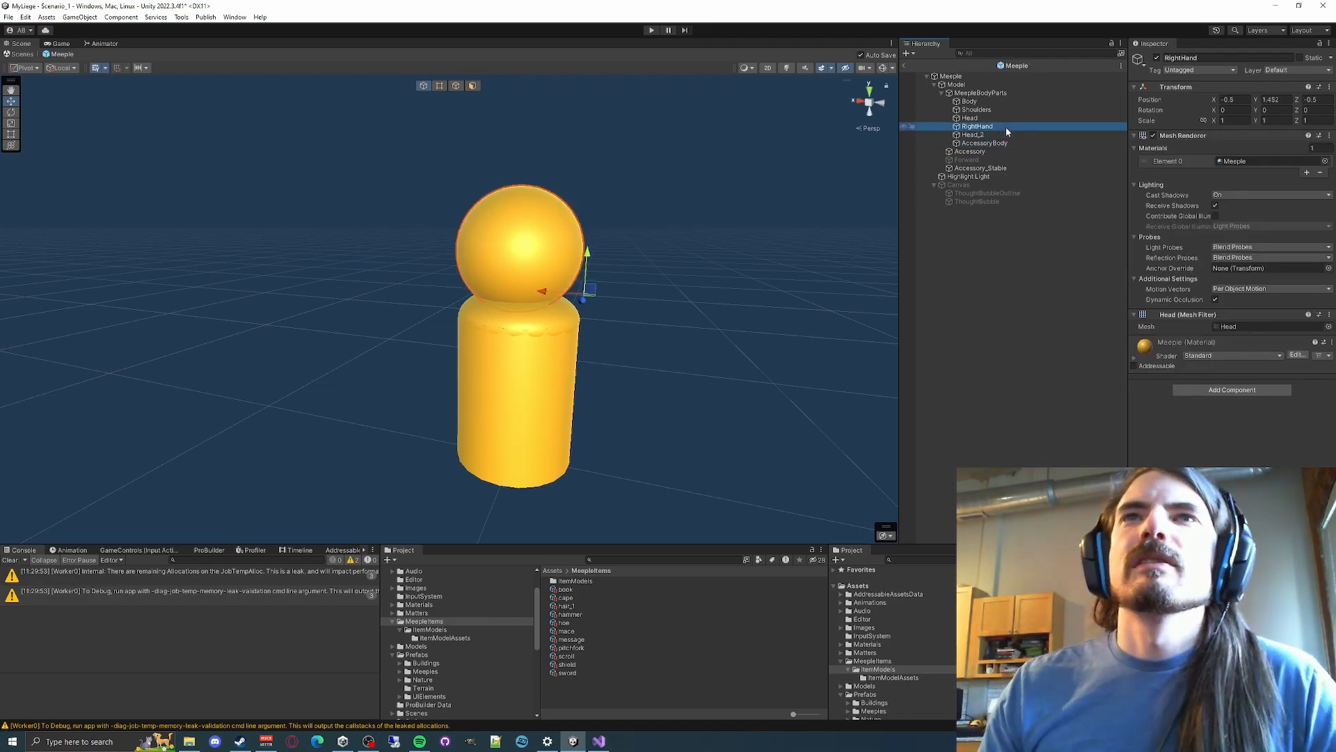
pyautogui.press('F2')
pyautogui.write('Hand')
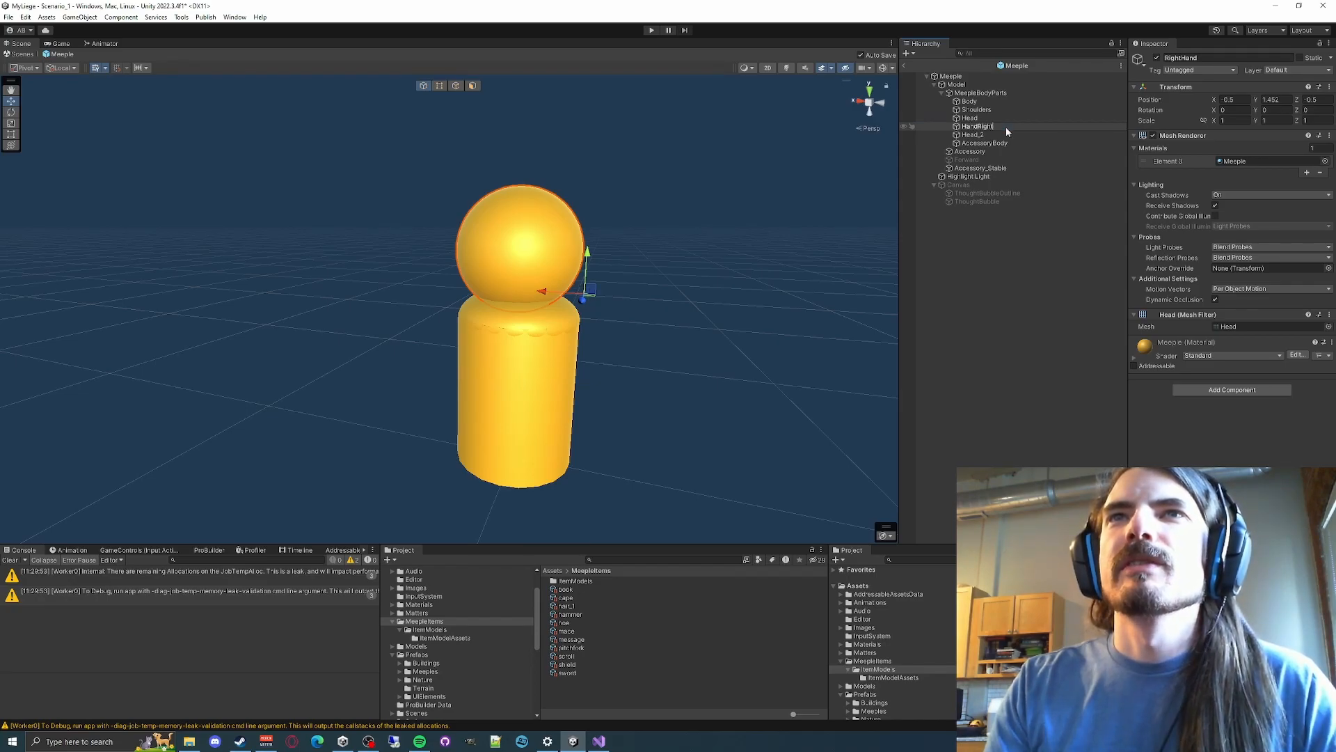
pyautogui.press('Return')
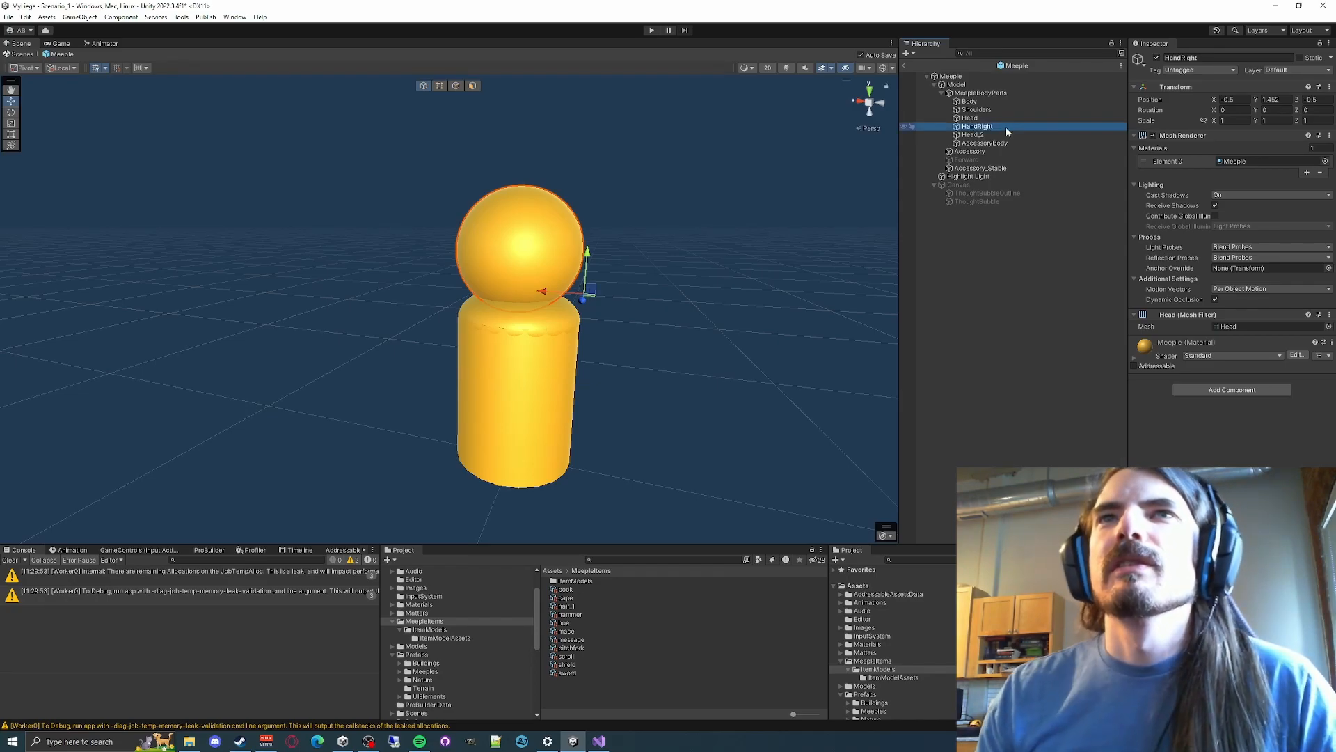
# Rename the Head_2 object under MeepleBodyParts as HandLeft
pyautogui.click(973, 135)
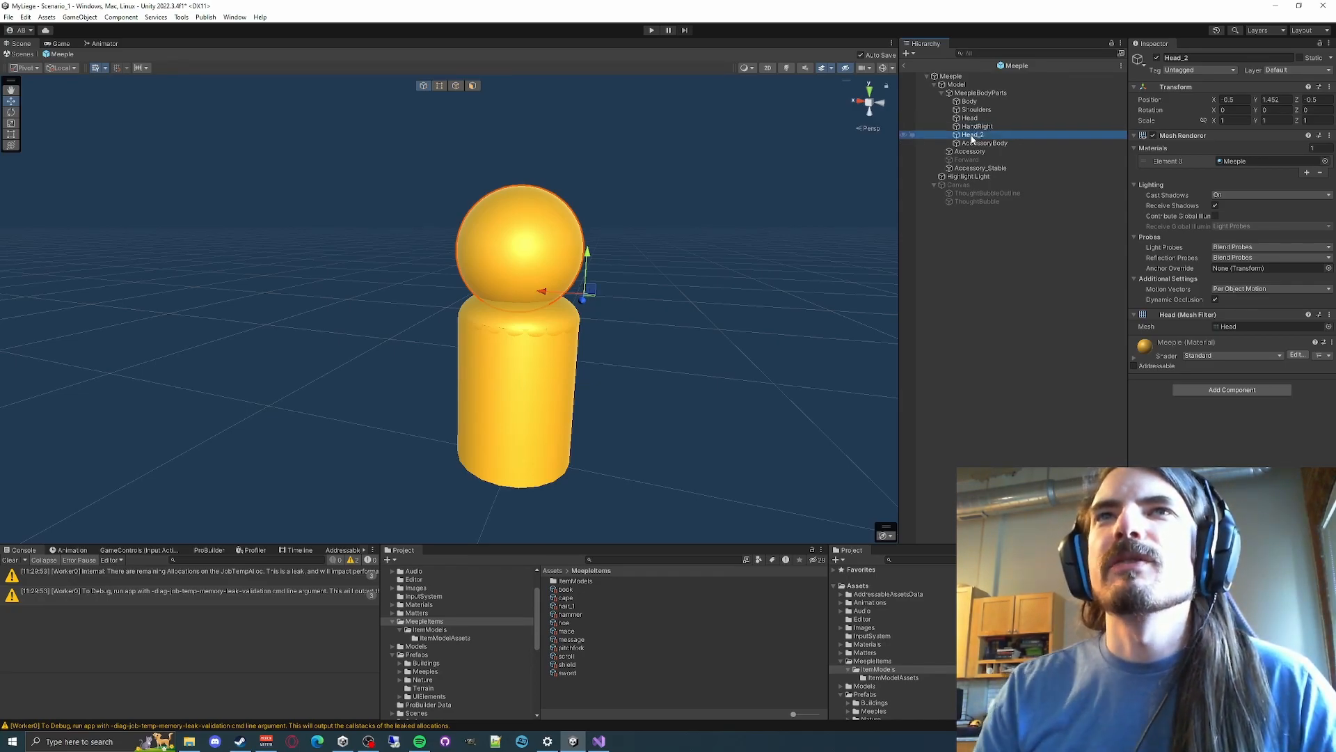
pyautogui.press('F2')
pyautogui.write('HandLeft')
pyautogui.press('Return')
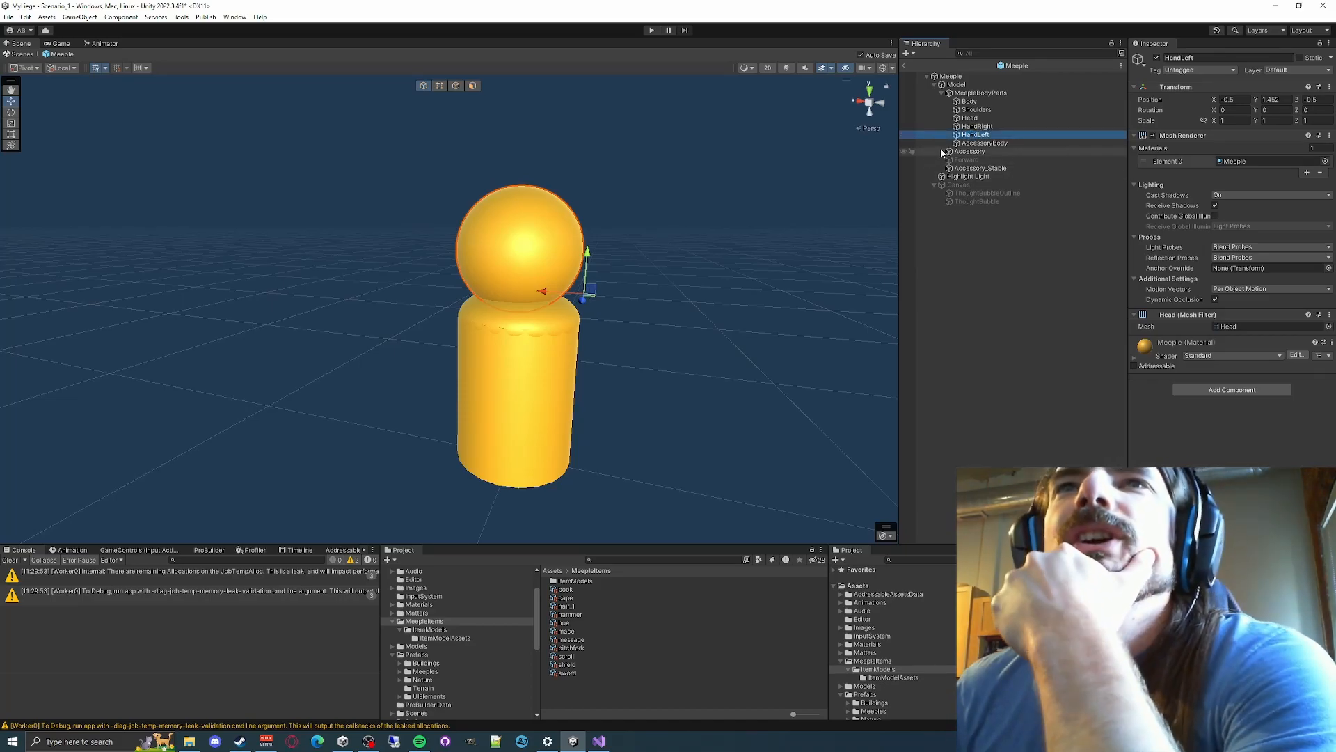
# Move the HandRight sphere out beside the meeple's head, to about X -1.438 and Z -1.088
pyautogui.click(977, 127)
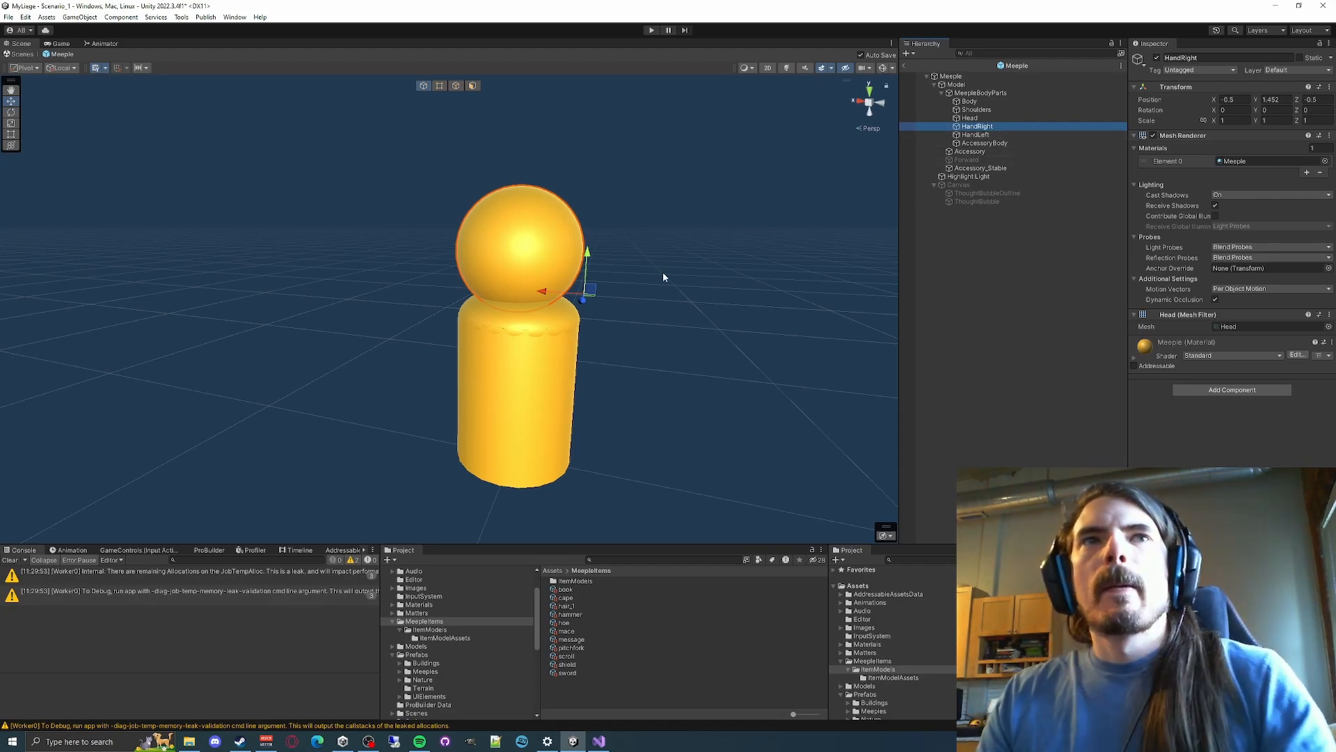
pyautogui.moveTo(725, 313); pyautogui.dragTo(572, 368, button='right')
pyautogui.press('d')
pyautogui.press('w')
pyautogui.press('s')
pyautogui.moveTo(560, 353); pyautogui.dragTo(834, 456)
pyautogui.press('a')
pyautogui.moveTo(654, 248); pyautogui.dragTo(771, 275, button='right')
pyautogui.press('s')
pyautogui.press('w')
pyautogui.press('a')
pyautogui.moveTo(530, 288); pyautogui.dragTo(467, 275, button='right')
pyautogui.press('w')
pyautogui.press('s')
pyautogui.press('w')
pyautogui.press('s')
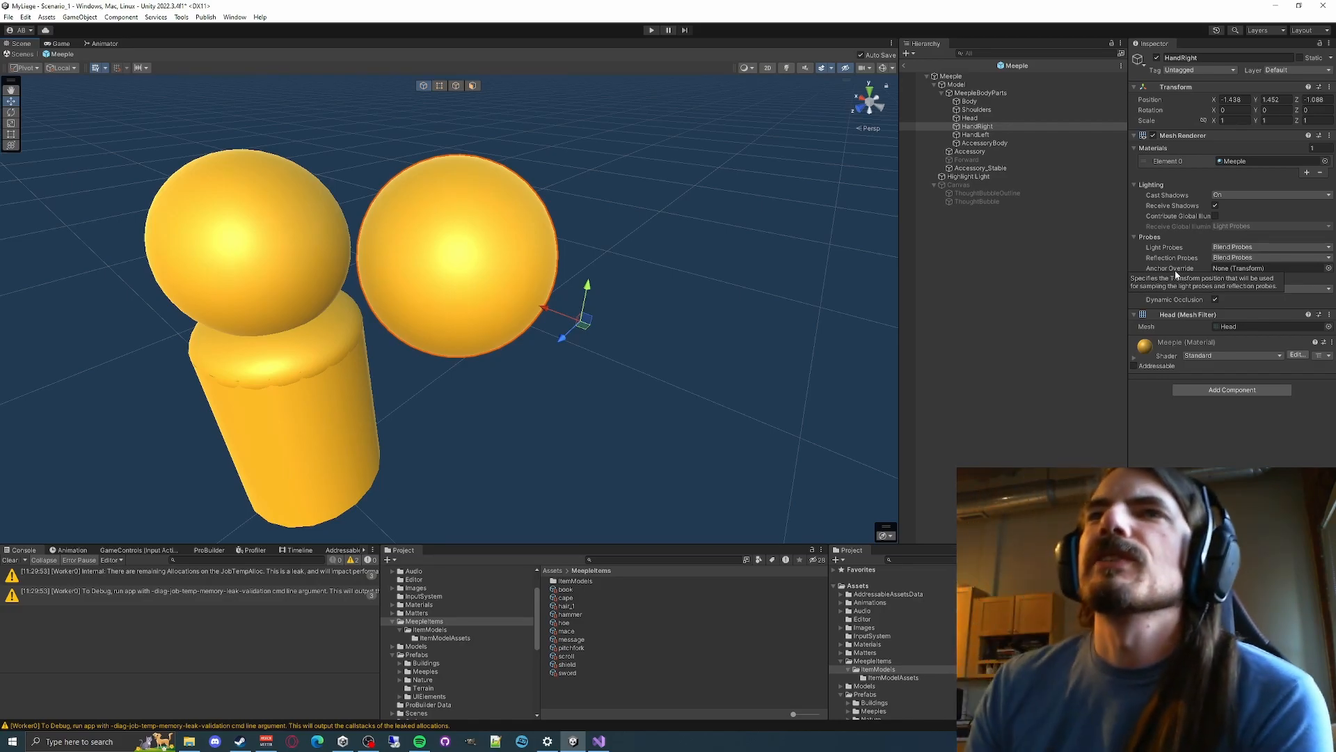
# Collapse HandRight's Mesh Renderer component and its Materials, Lighting, Probes and Additional Settings sections
pyautogui.click(1145, 237)
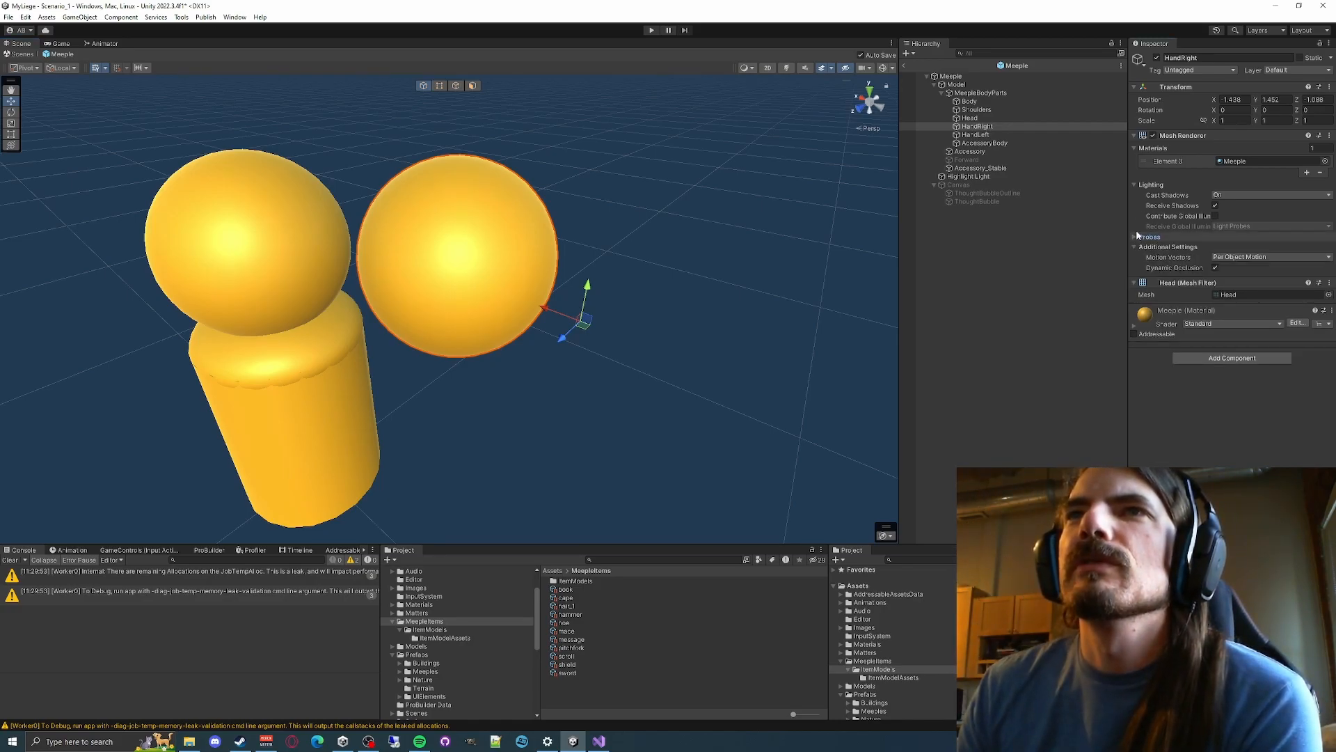
pyautogui.click(1134, 185)
pyautogui.click(1135, 147)
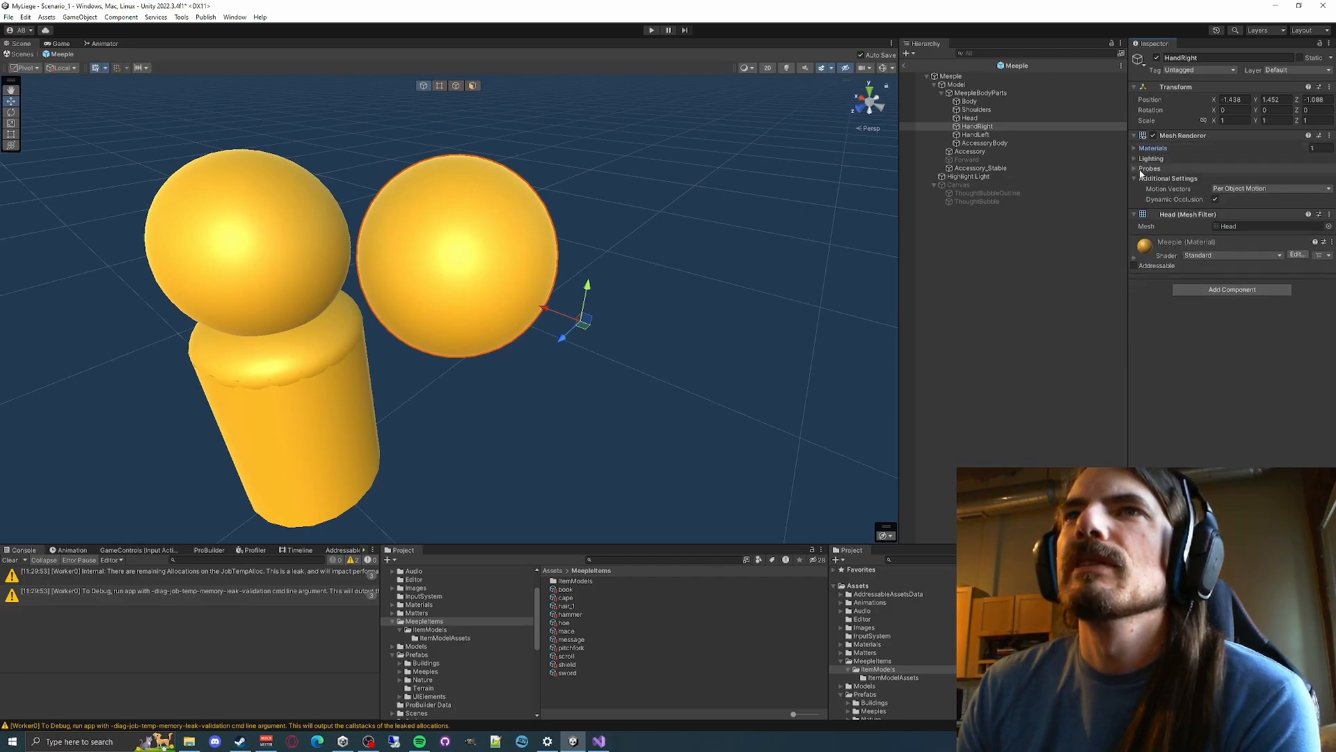
pyautogui.click(1134, 179)
pyautogui.click(1136, 135)
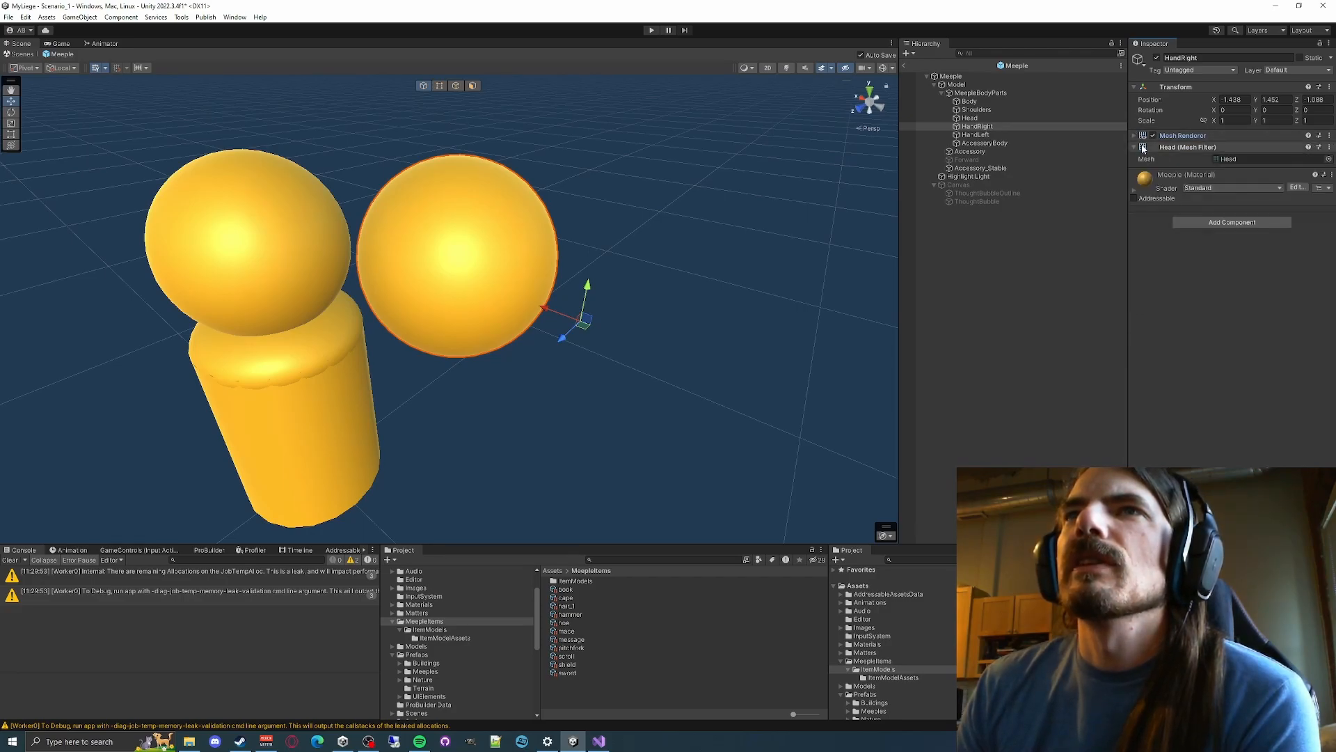
pyautogui.click(1135, 190)
pyautogui.click(1135, 190)
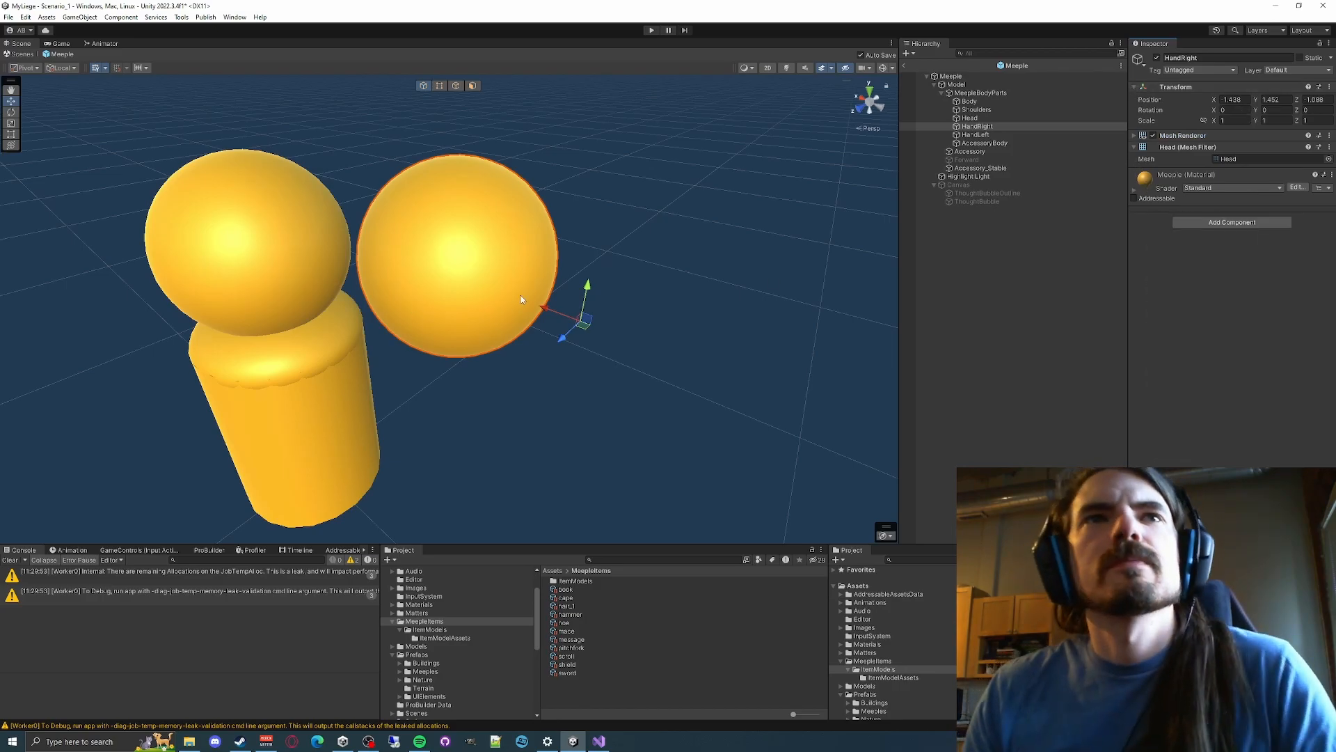
# Try a Y rotation of 90 on HandRight with the gizmo at Center, then restore the zero rotation and the Pivot handle
pyautogui.click(27, 67)
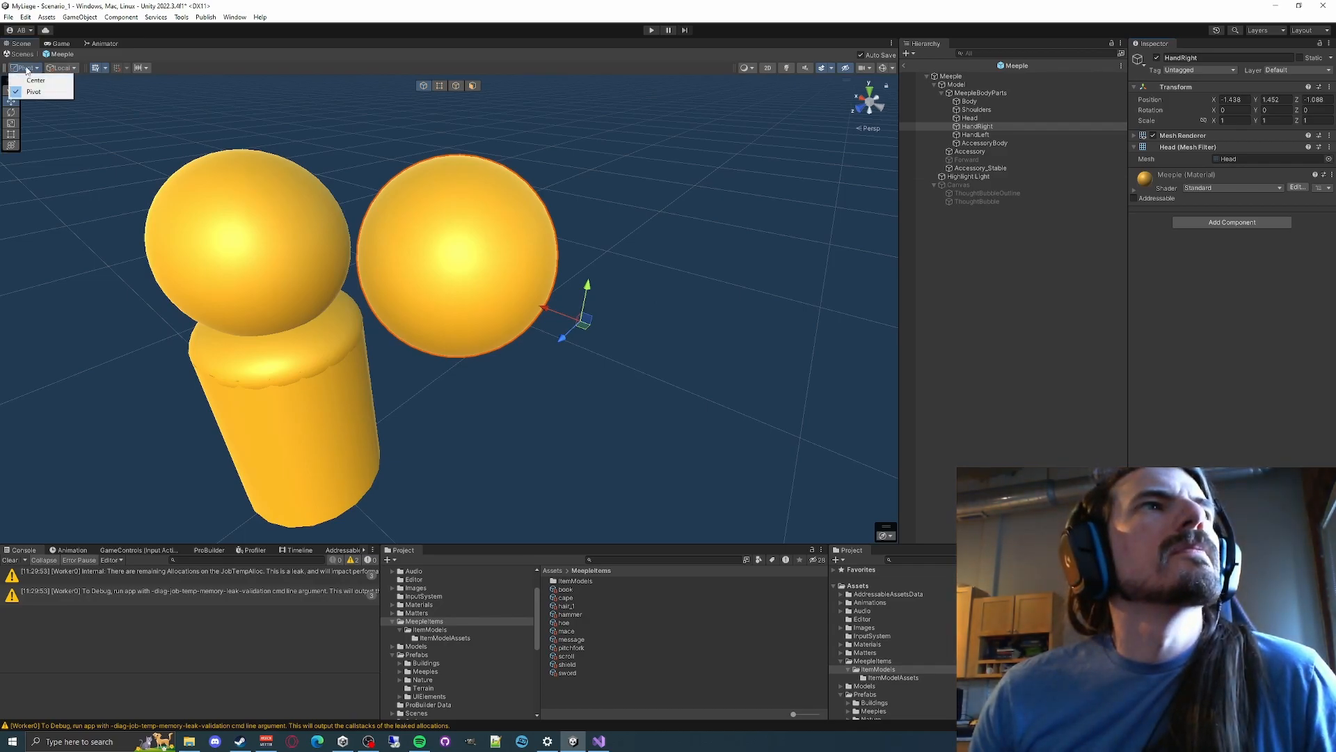
pyautogui.click(35, 80)
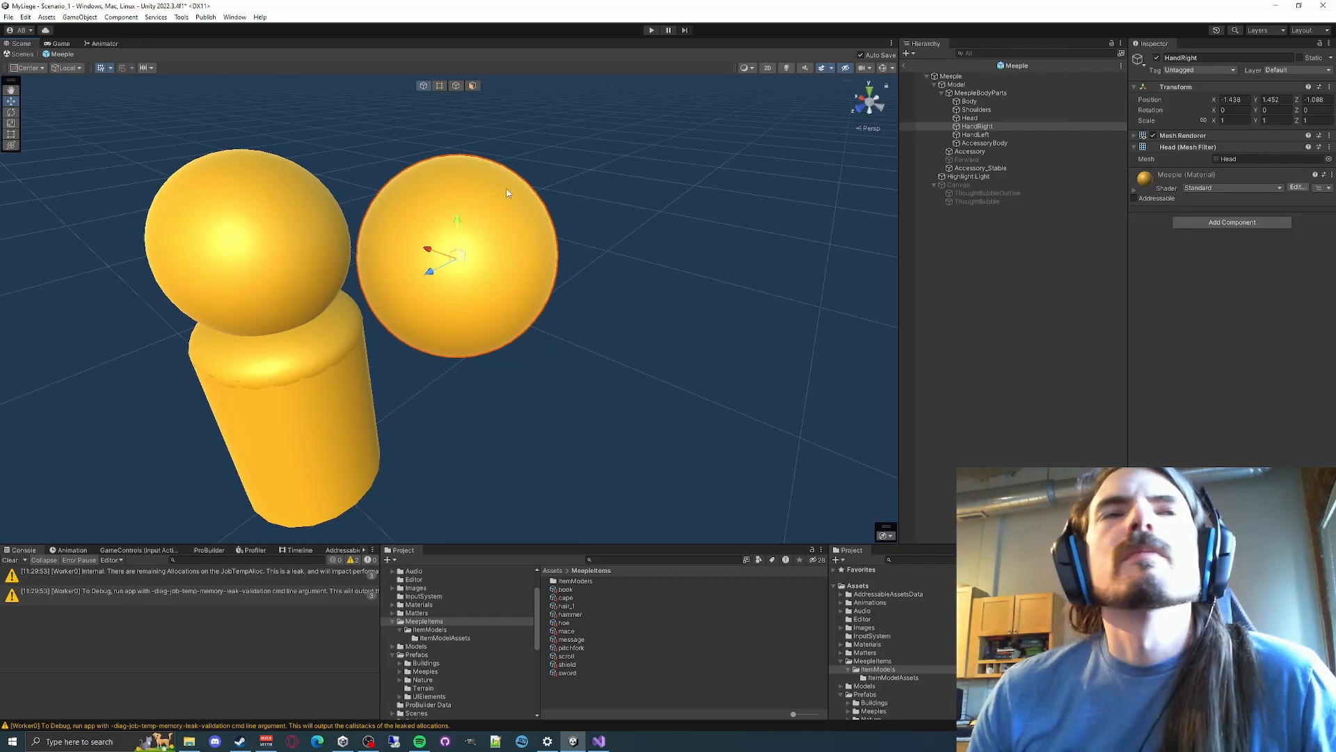
pyautogui.click(23, 67)
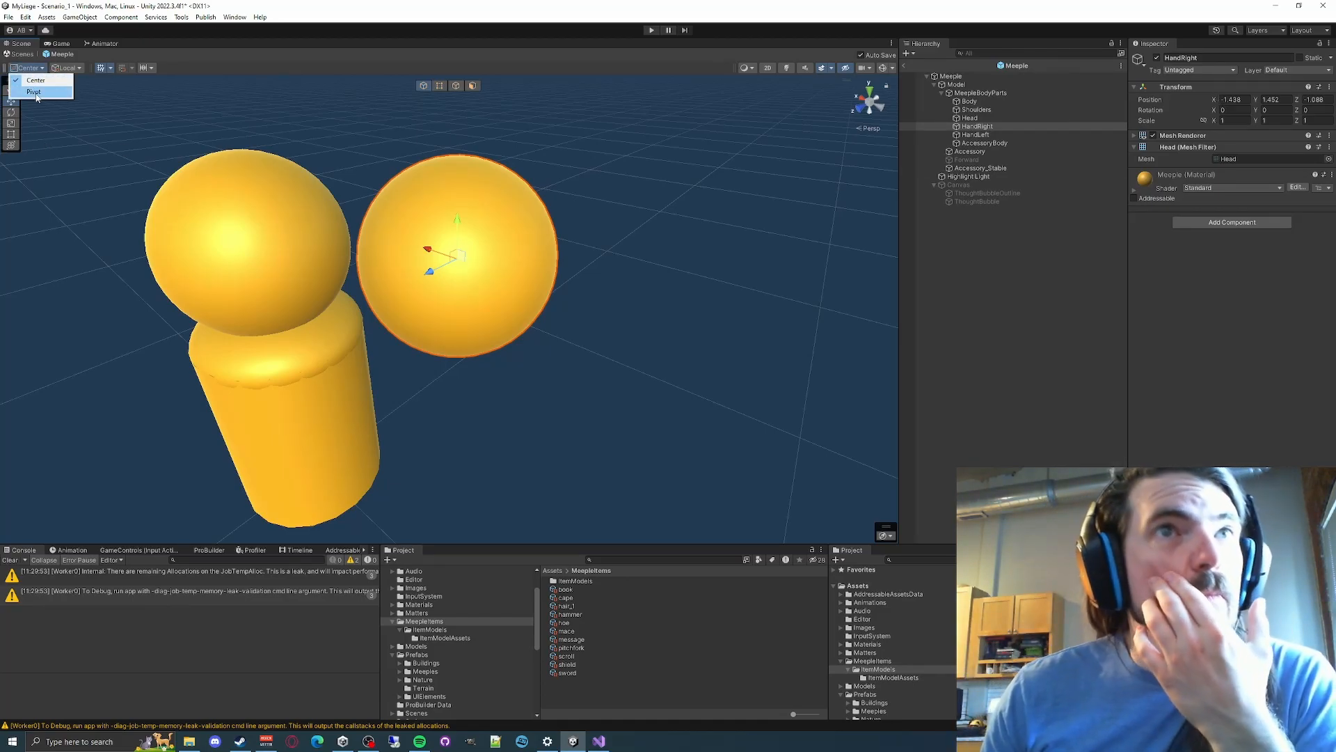
pyautogui.click(1286, 110)
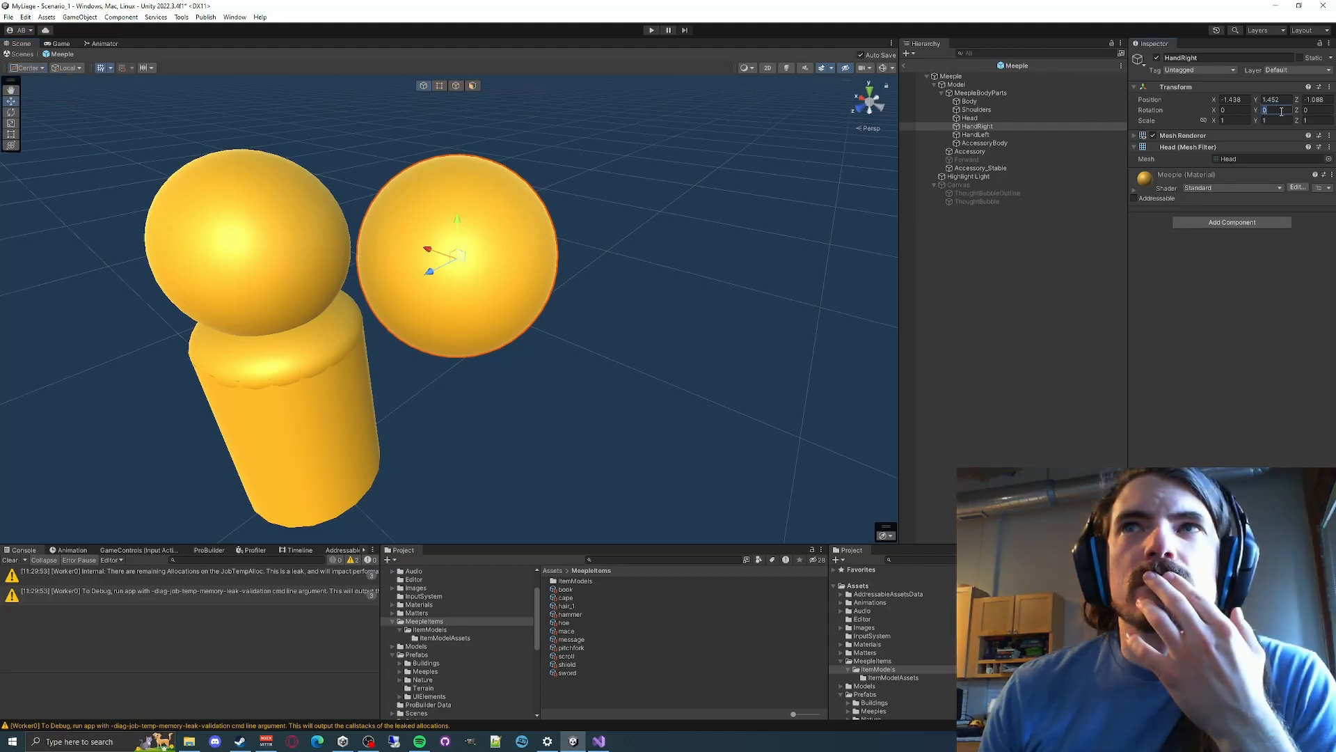
pyautogui.write('90')
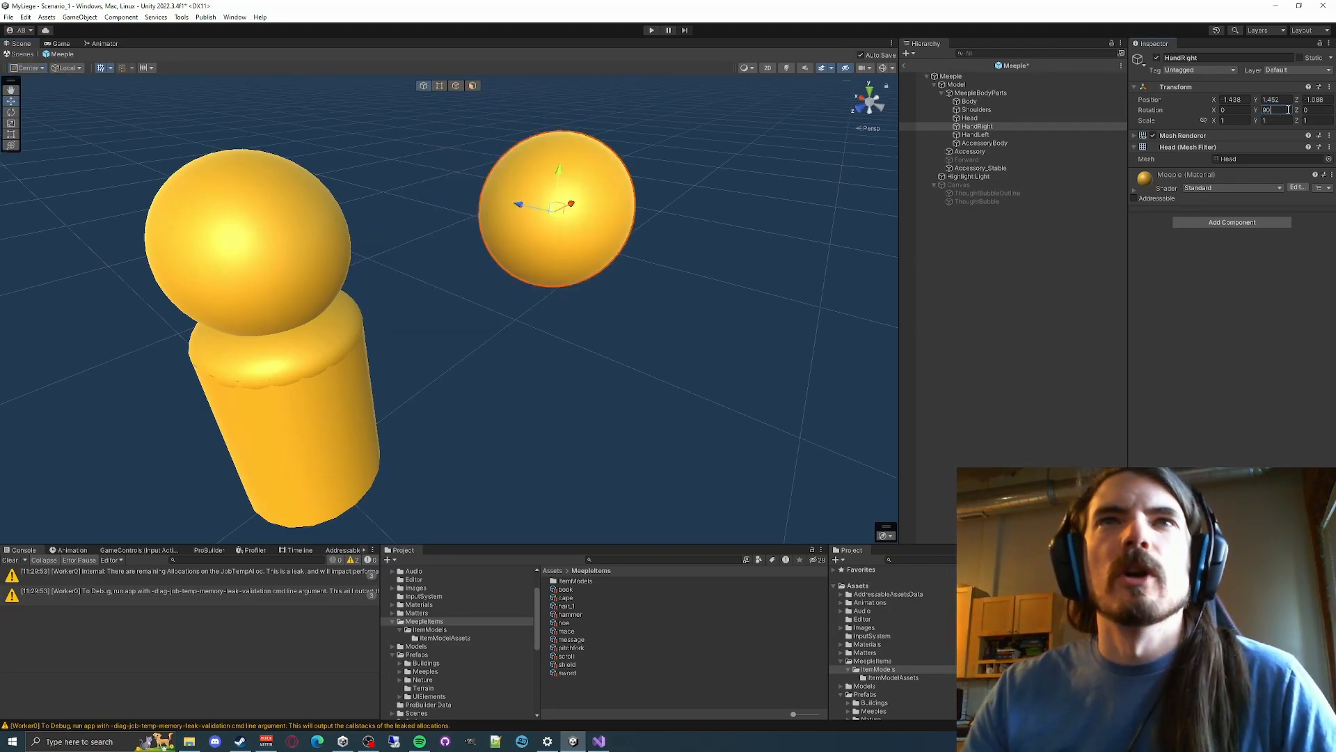
pyautogui.press('BackSpace')
pyautogui.press('BackSpace')
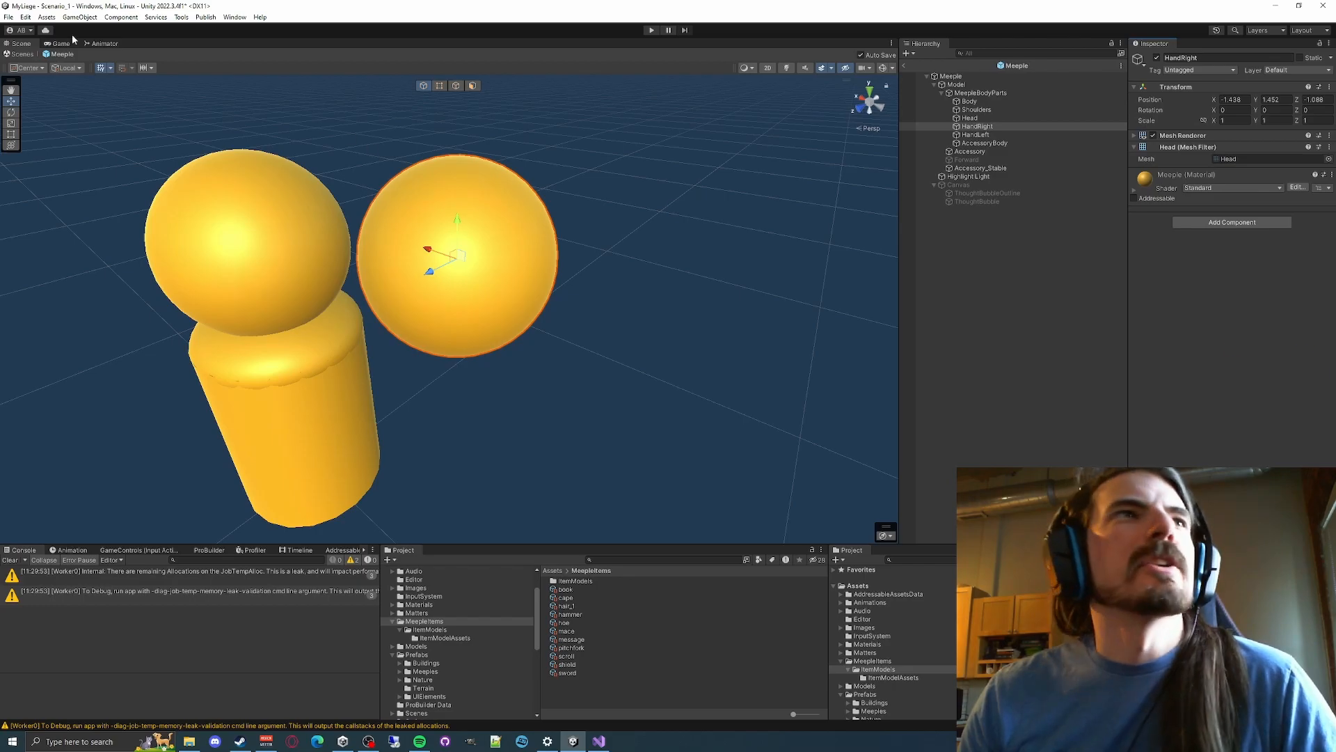
pyautogui.click(26, 68)
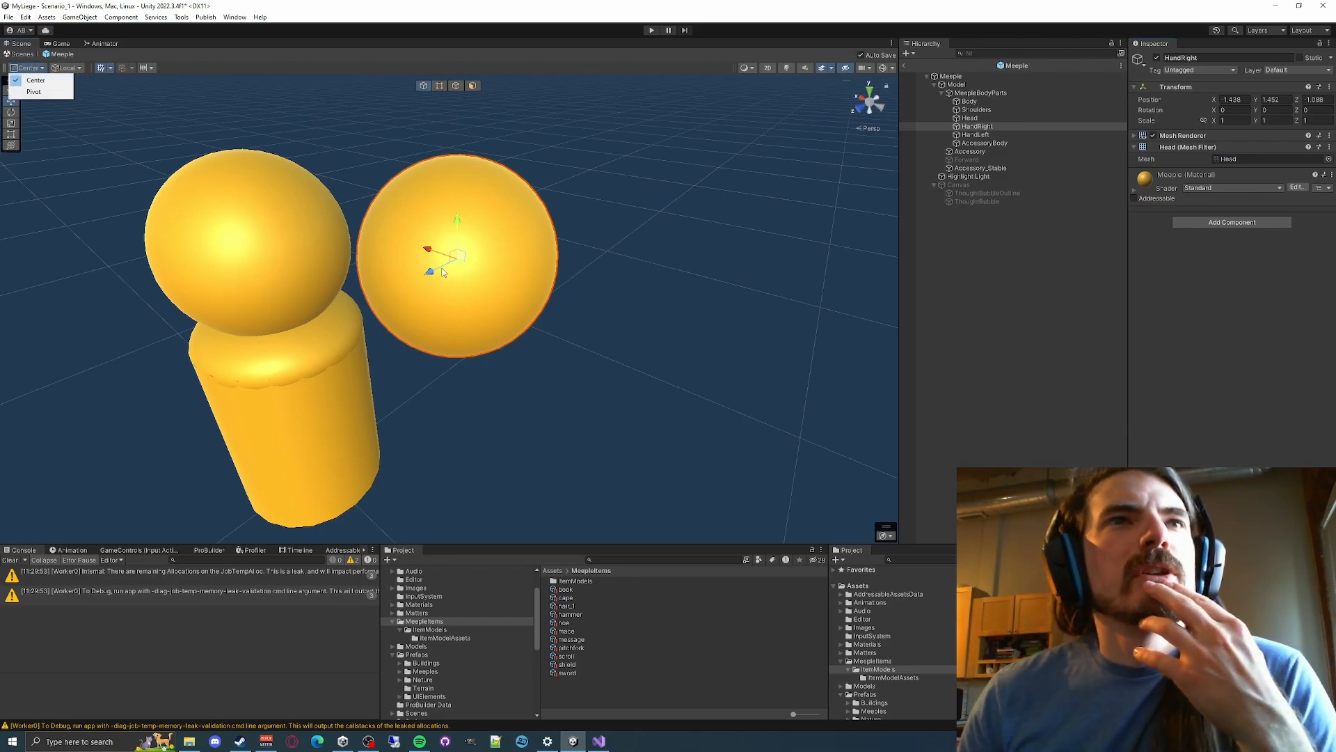
pyautogui.click(34, 91)
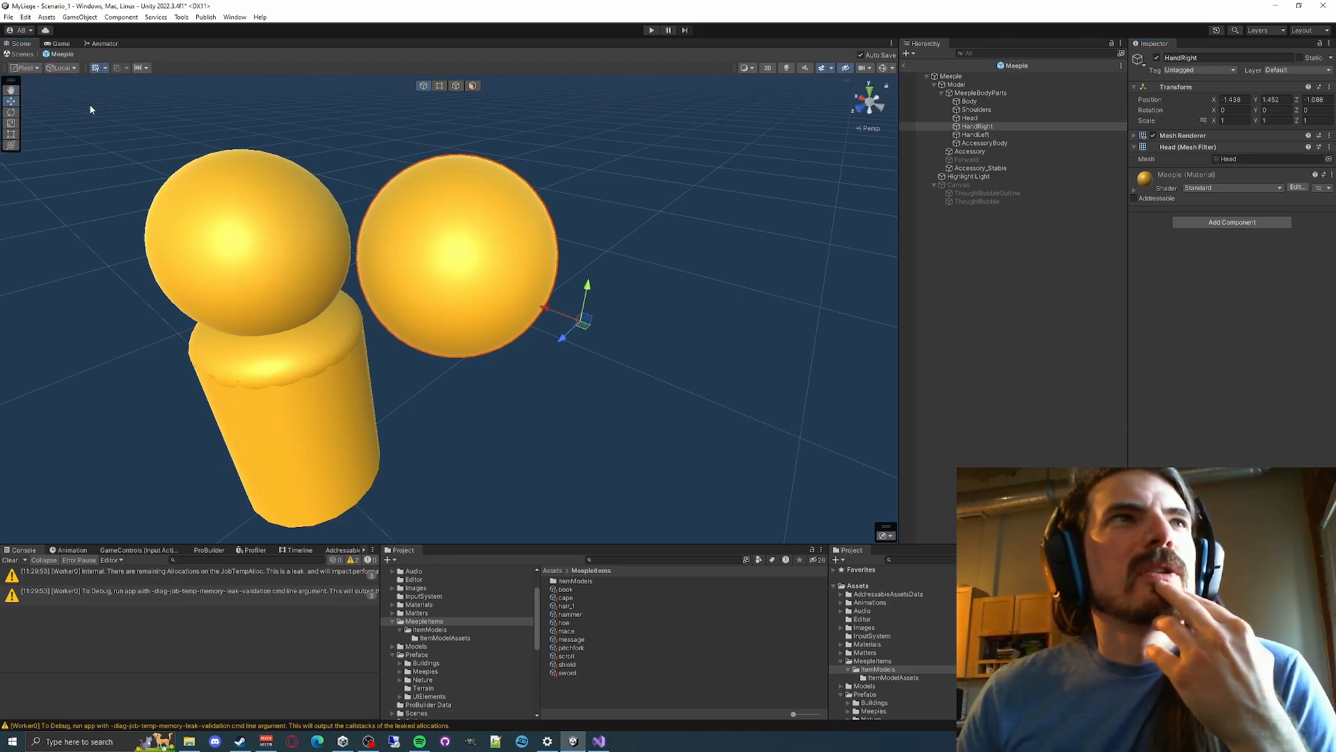
# Set the HandRight object's position to 0 on the X, Y and Z axes
pyautogui.moveTo(528, 288); pyautogui.dragTo(570, 350, button='right')
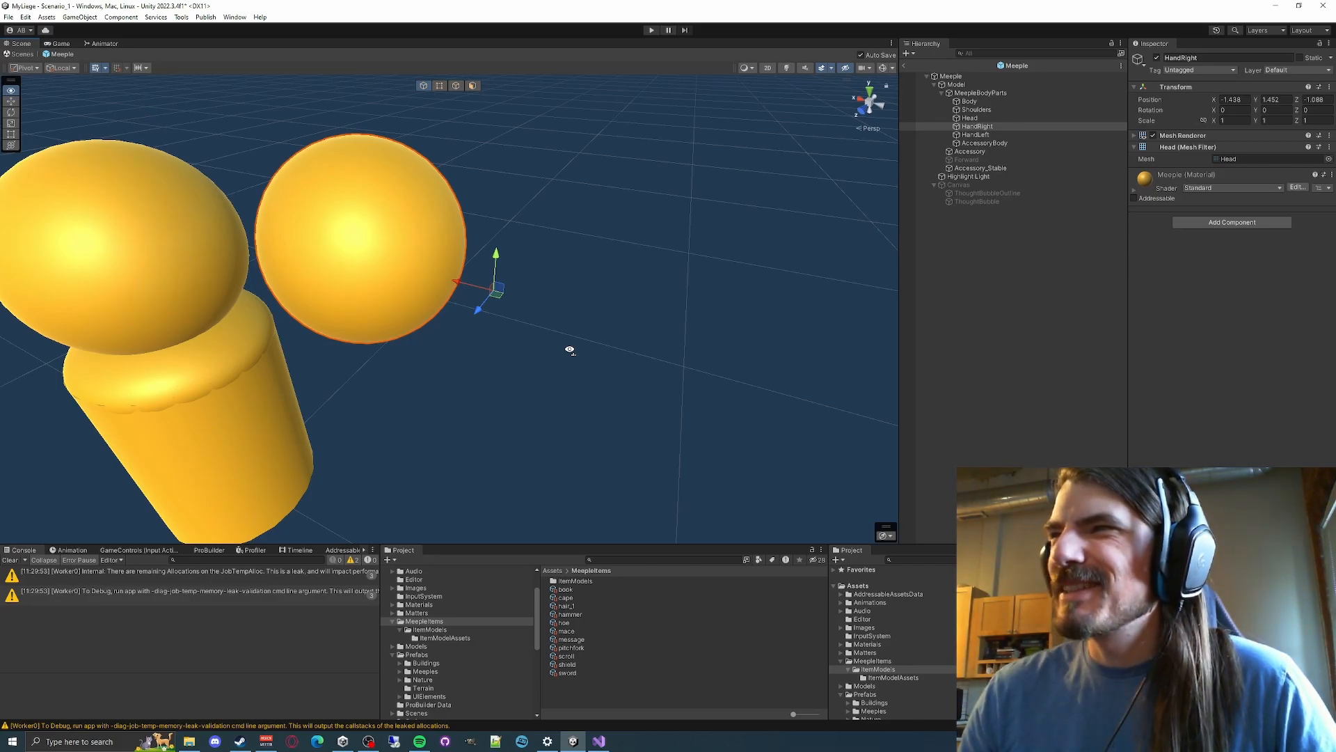
pyautogui.moveTo(545, 347); pyautogui.dragTo(497, 338, button='right')
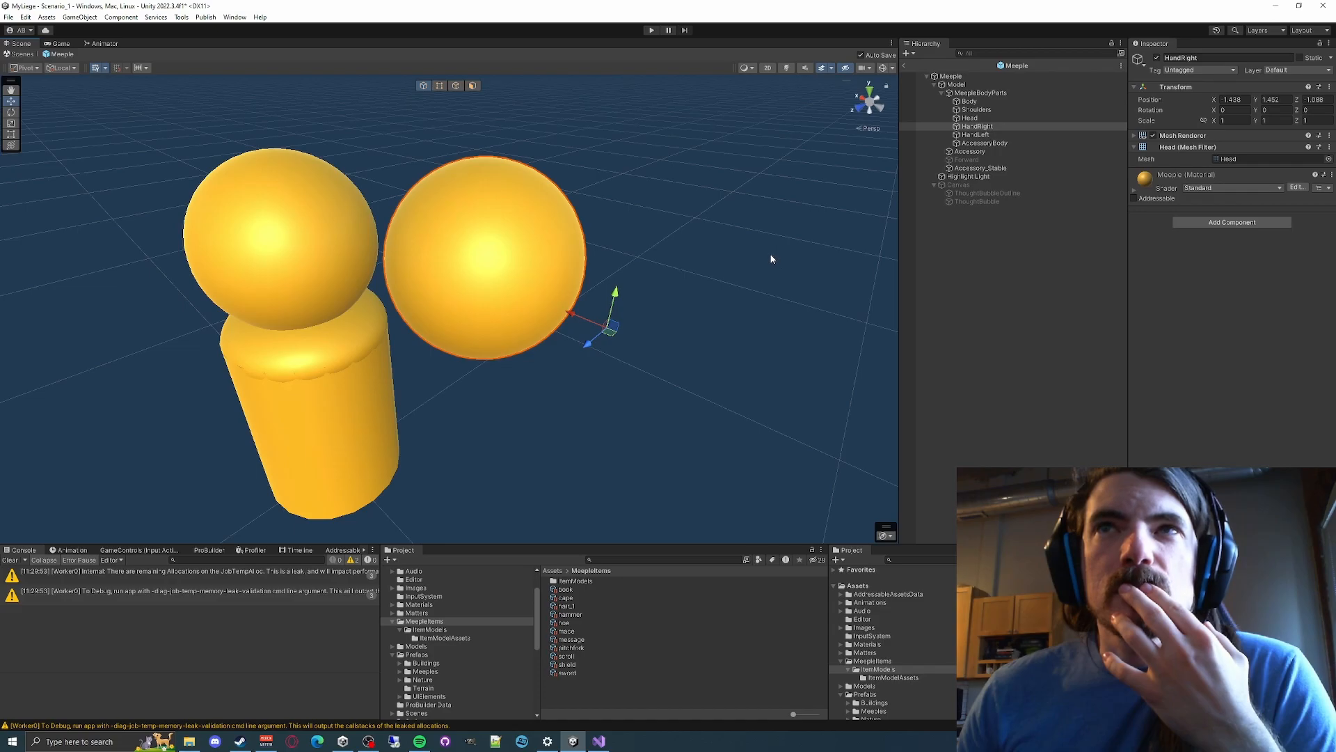
pyautogui.moveTo(725, 257); pyautogui.dragTo(606, 222, button='right')
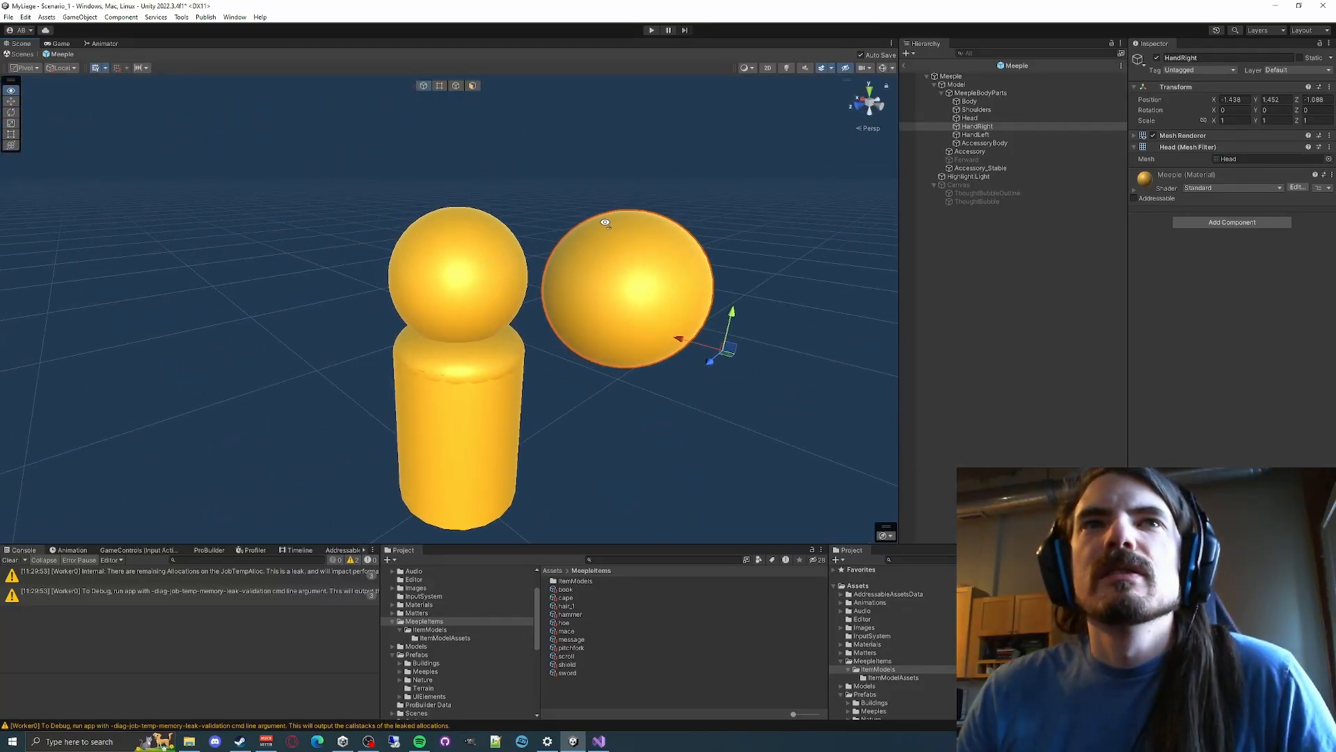
pyautogui.click(1232, 99)
pyautogui.write('0')
pyautogui.press('Tab')
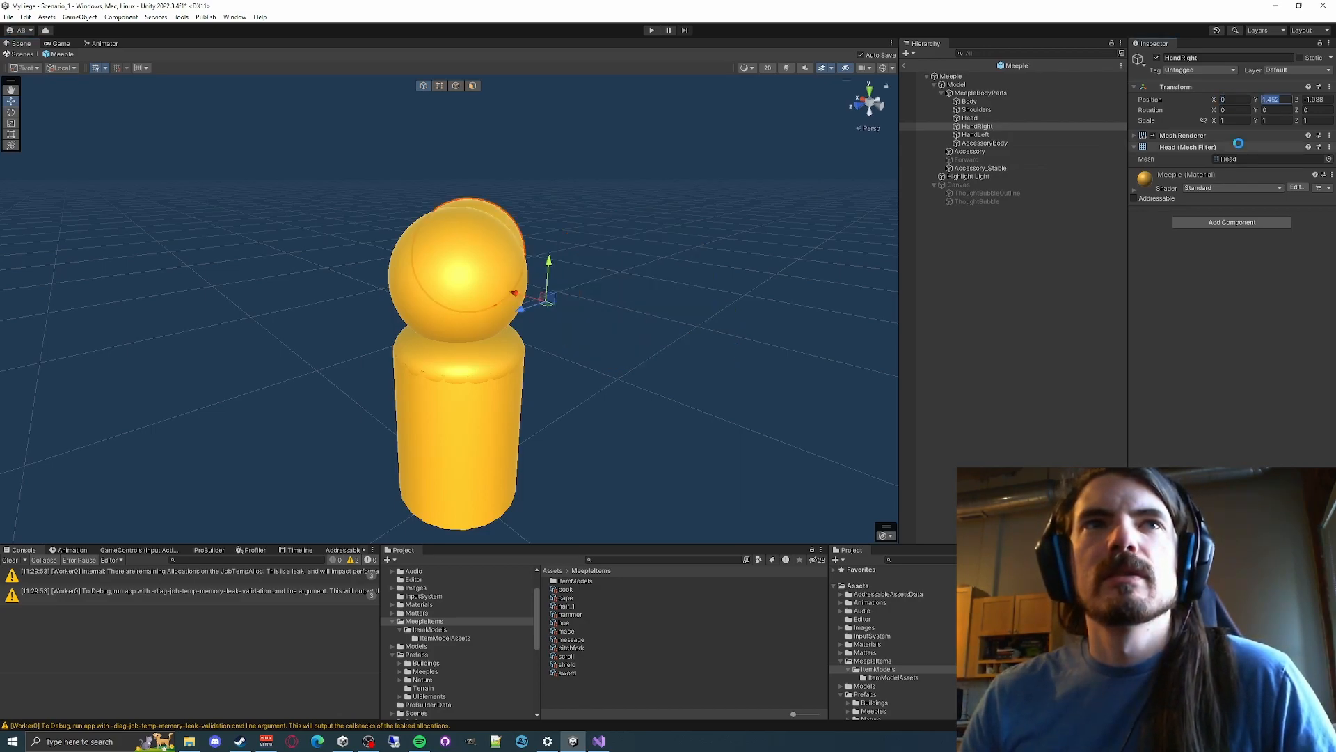
pyautogui.write('0')
pyautogui.press('Tab')
pyautogui.write('0')
# Rename the HandRight object as Sphere
pyautogui.moveTo(626, 327); pyautogui.dragTo(709, 349, button='right')
pyautogui.click(995, 126)
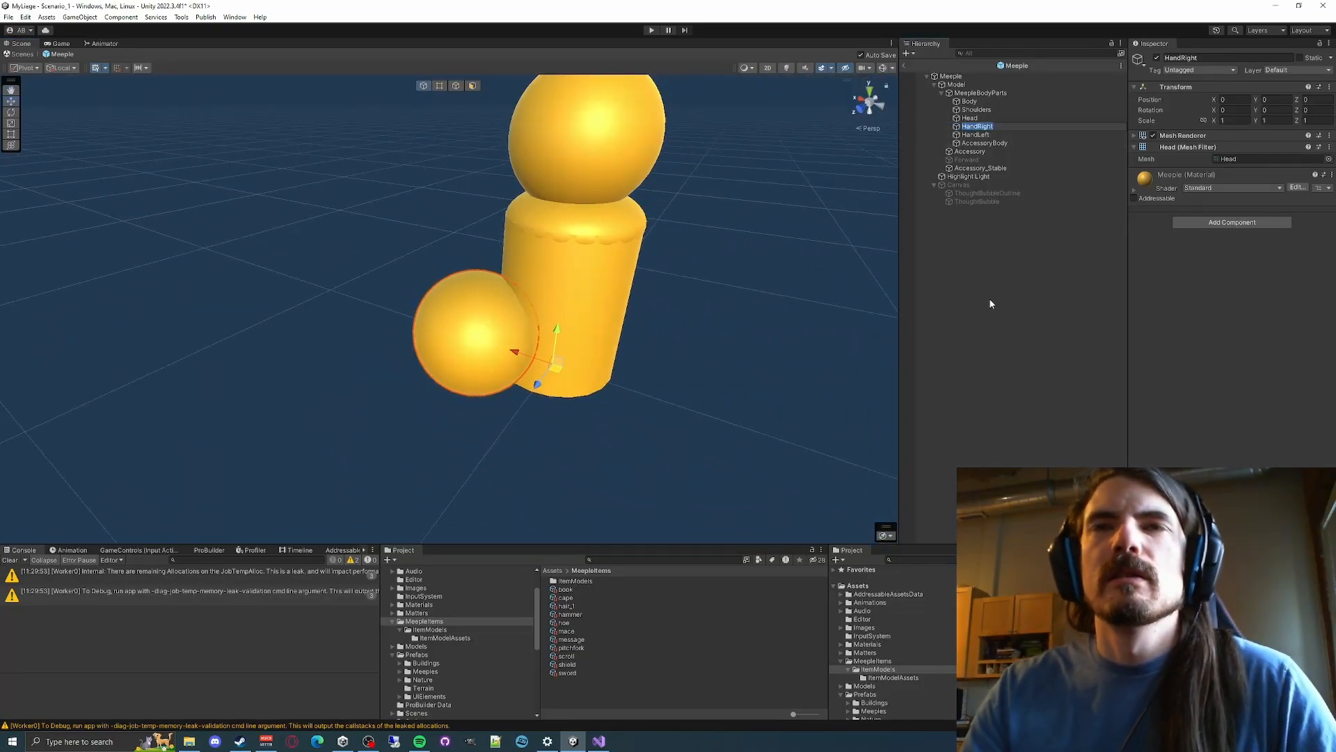
pyautogui.write('Spiere')
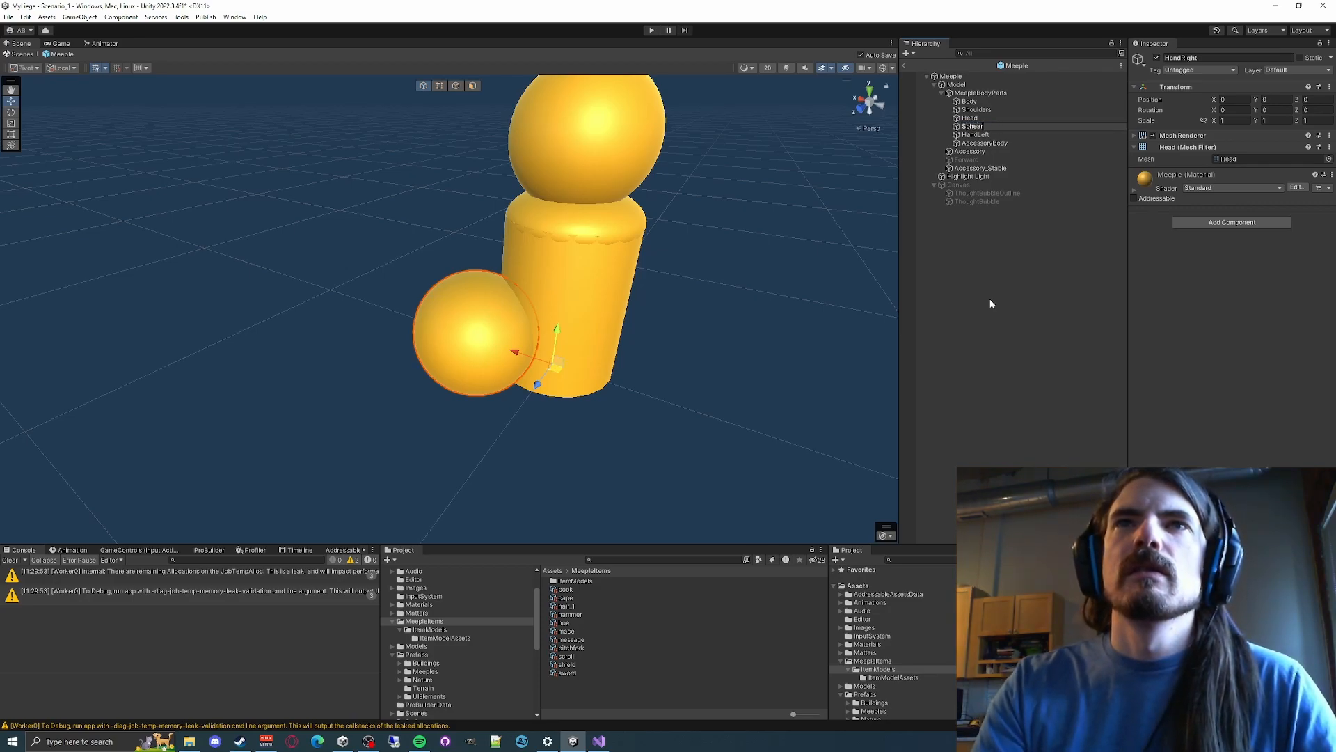
pyautogui.press('Return')
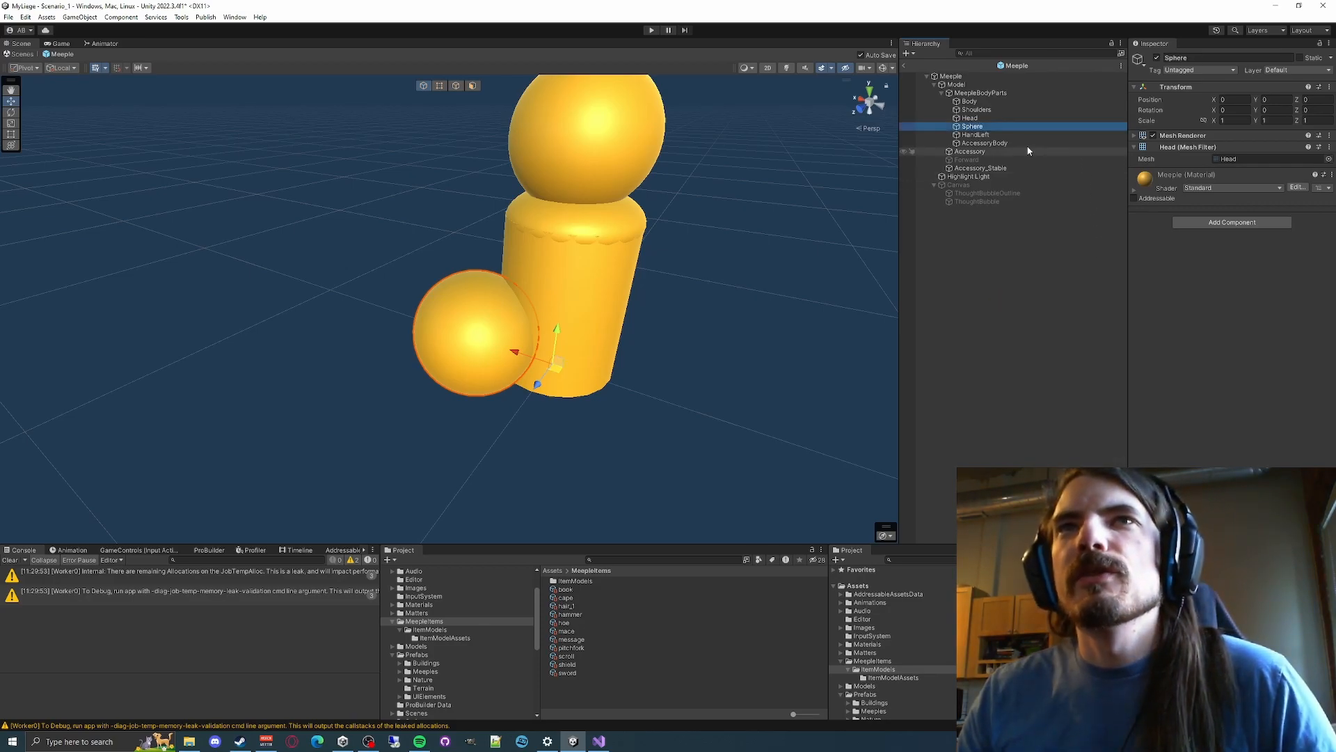
# Create an empty parent object named Hand_Right for Sphere, and select the Sphere child
pyautogui.rightClick(986, 127)
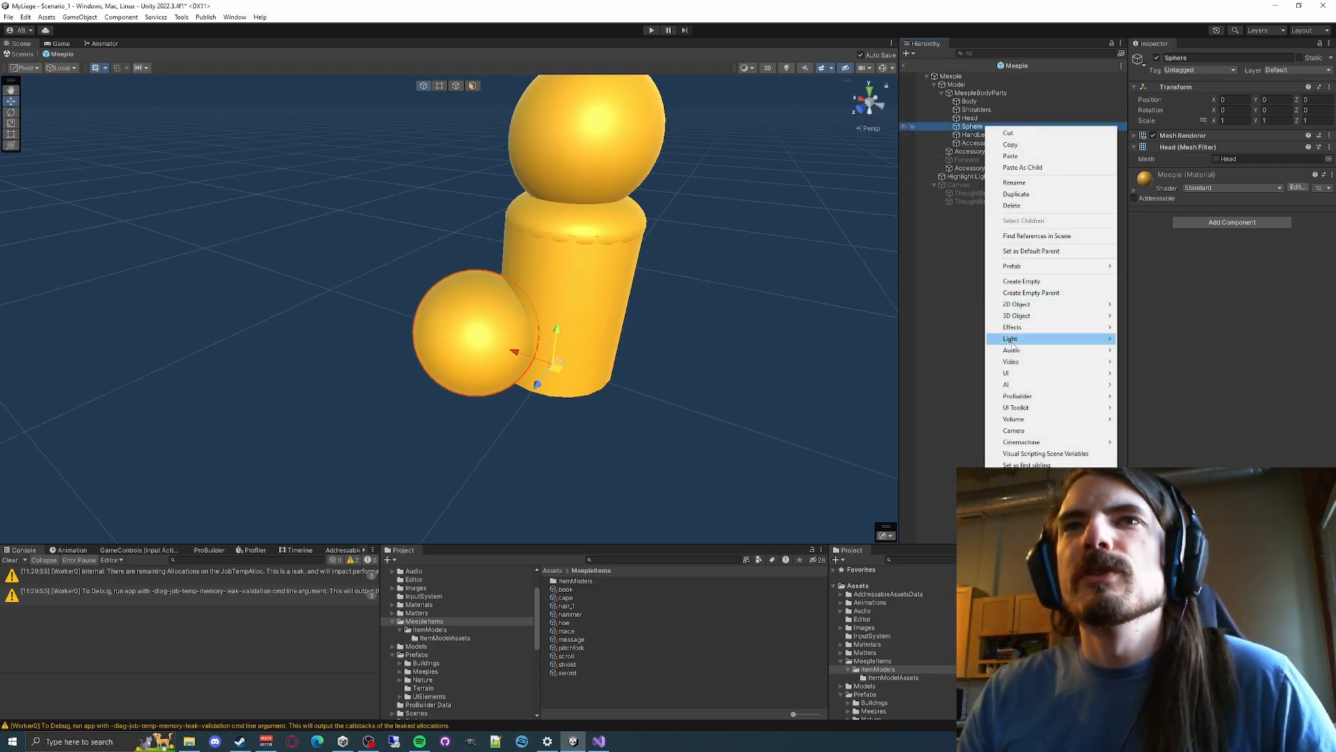
pyautogui.click(1035, 293)
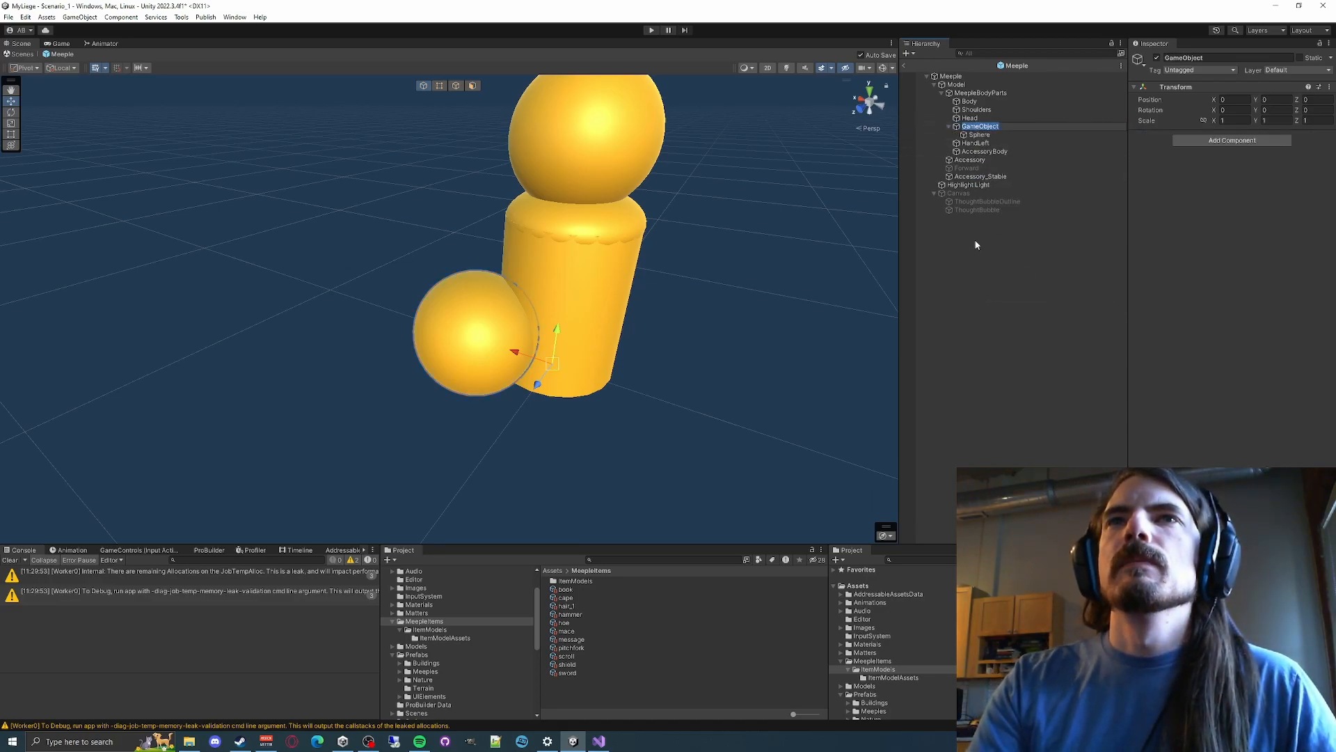
pyautogui.write('Hand_Right')
pyautogui.press('Return')
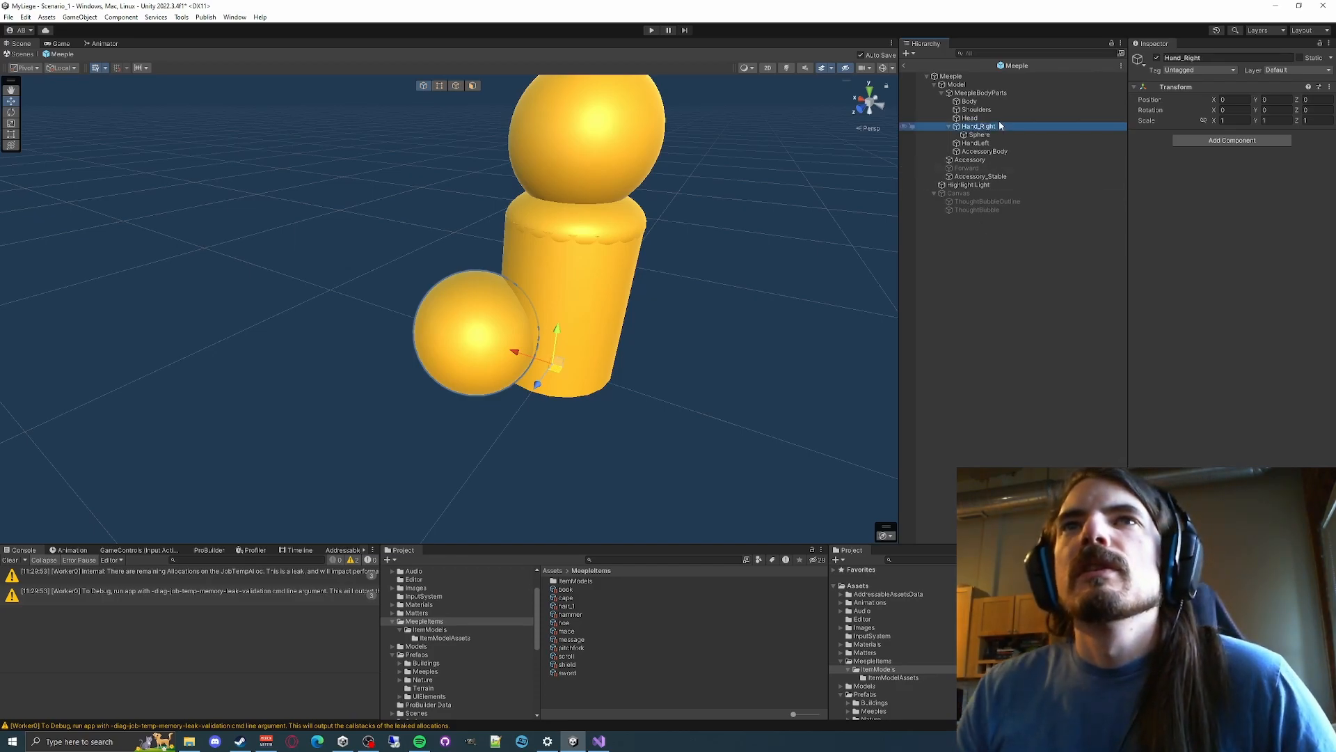
pyautogui.click(980, 135)
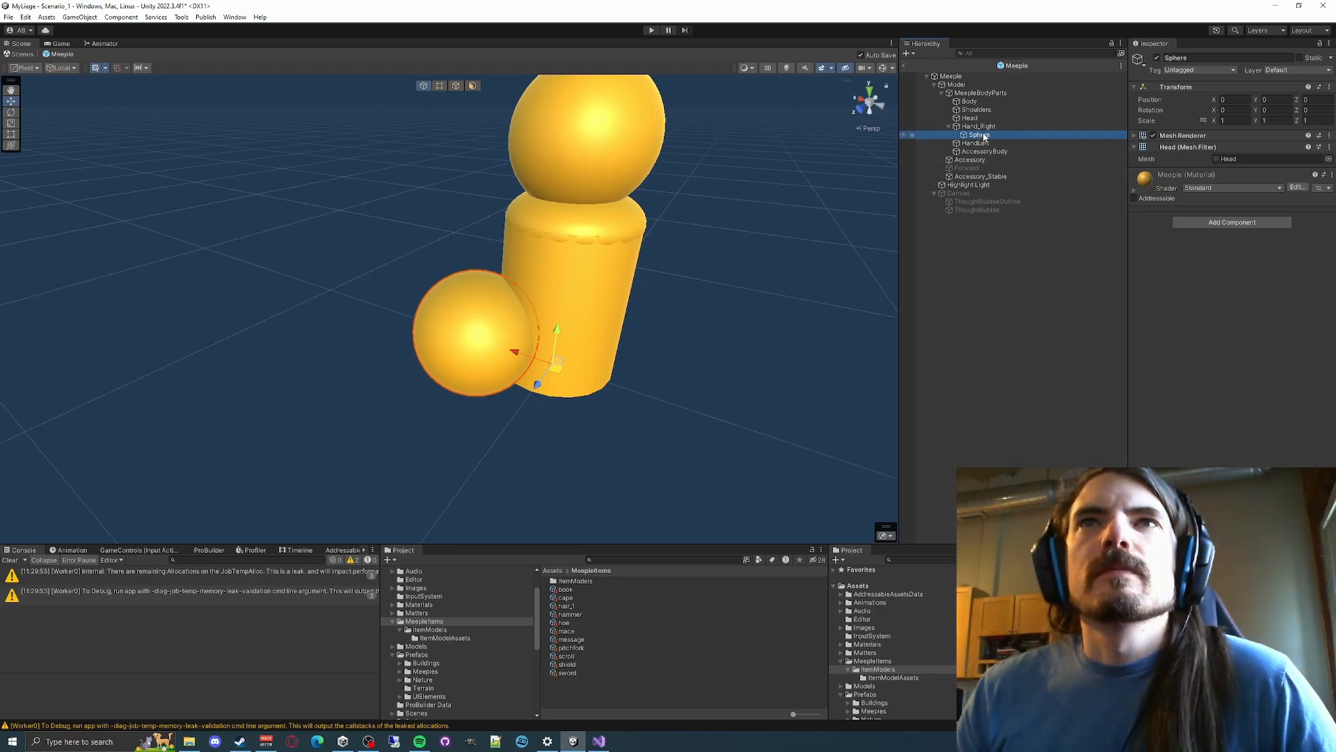
# Set the position of the Sphere under Hand_Right to -0.5 on the X, Y and Z axes
pyautogui.click(988, 127)
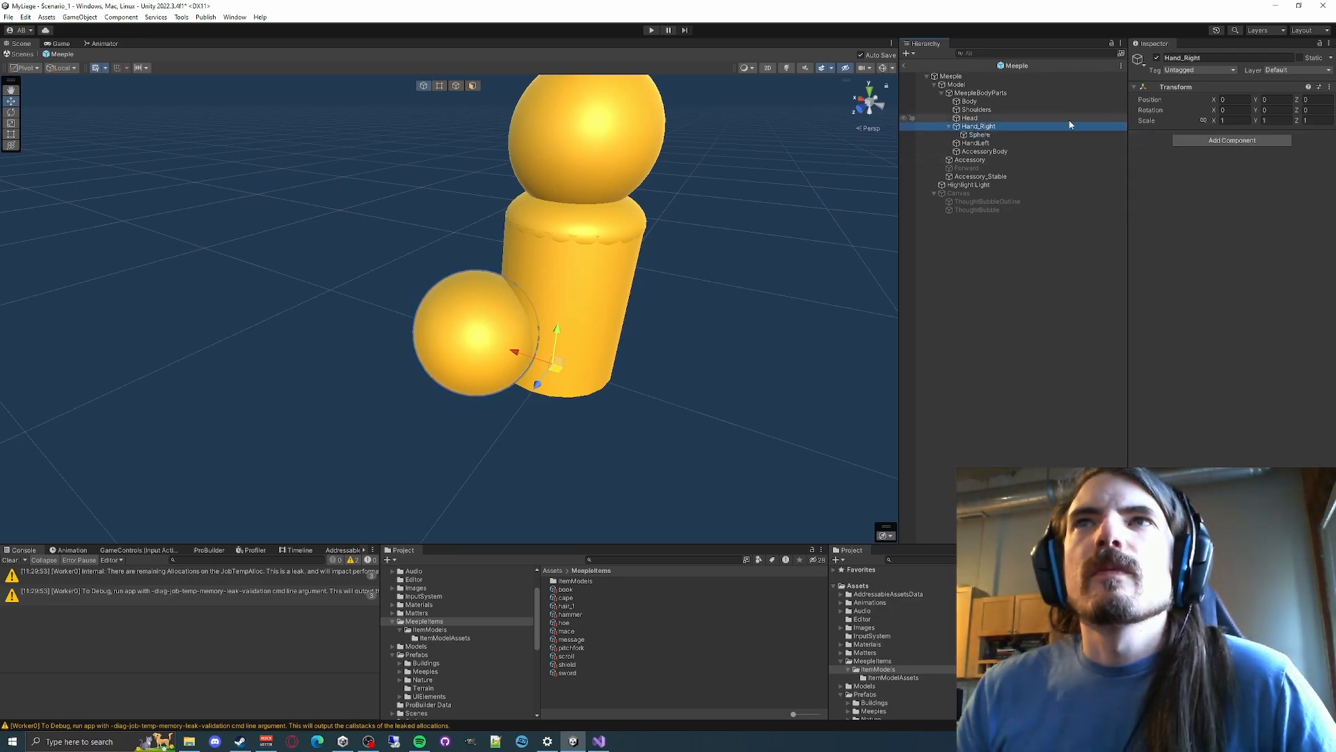
pyautogui.click(1033, 135)
pyautogui.moveTo(556, 365); pyautogui.dragTo(648, 364)
pyautogui.click(1230, 100)
pyautogui.write('-0.5')
pyautogui.press('Tab')
pyautogui.write('-')
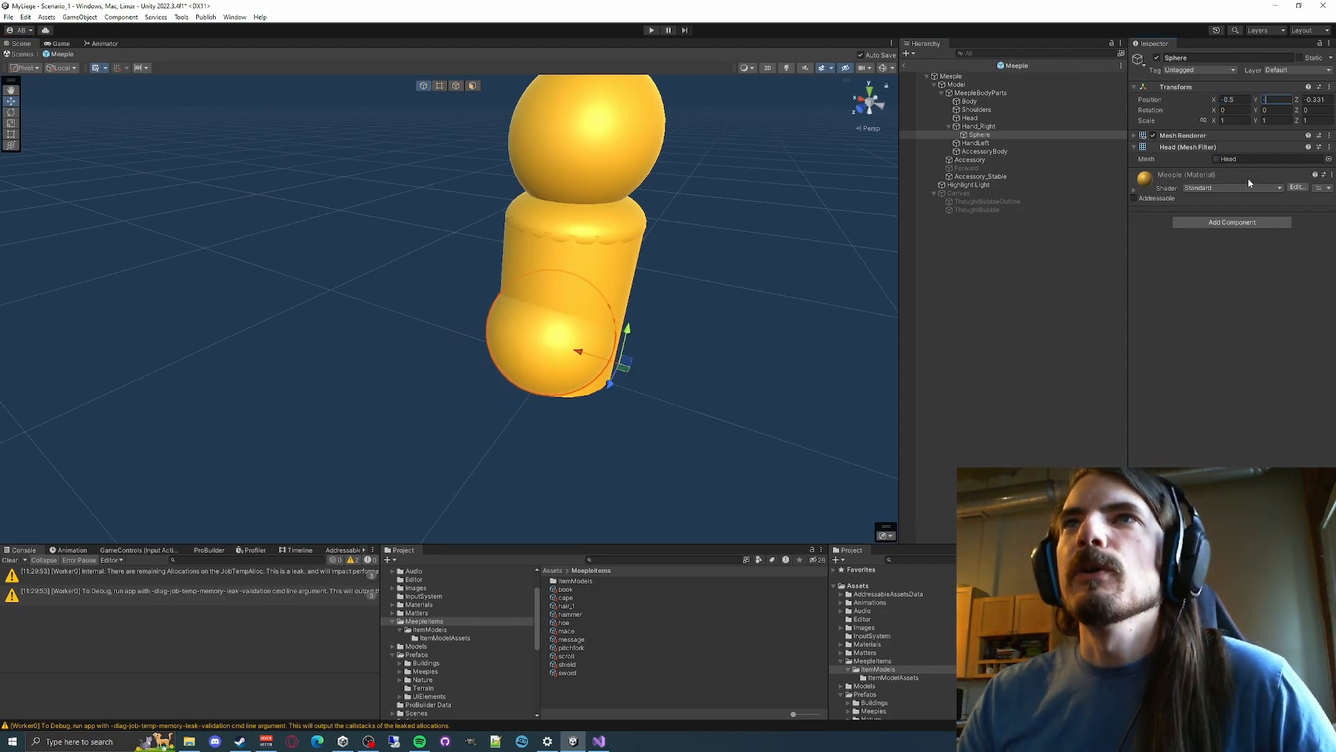
pyautogui.write('0.5')
pyautogui.press('Tab')
pyautogui.write('-')
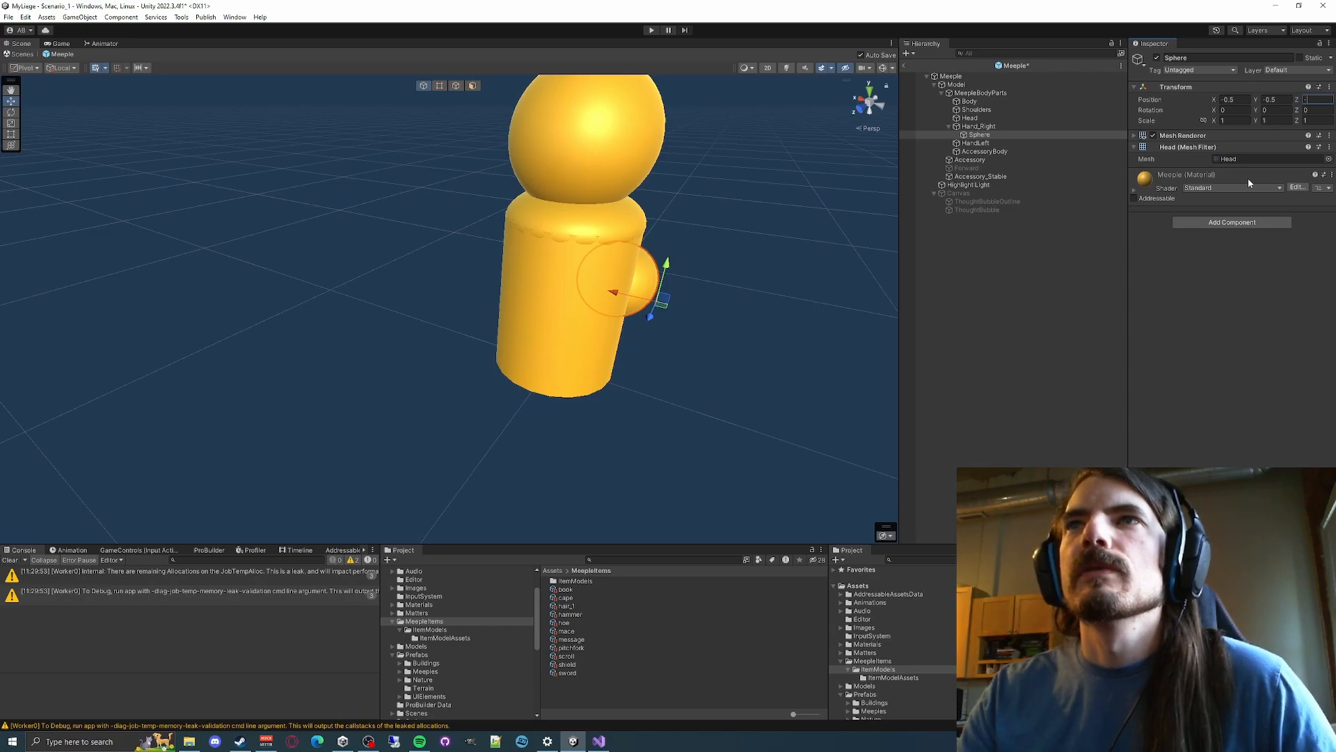
pyautogui.write('0.5')
pyautogui.press('Tab')
# Compare the pivot locations of Hand_Right and its Sphere child against the meeple's body in the scene
pyautogui.moveTo(591, 219); pyautogui.dragTo(782, 165, button='right')
pyautogui.moveTo(438, 331); pyautogui.dragTo(613, 293, button='right')
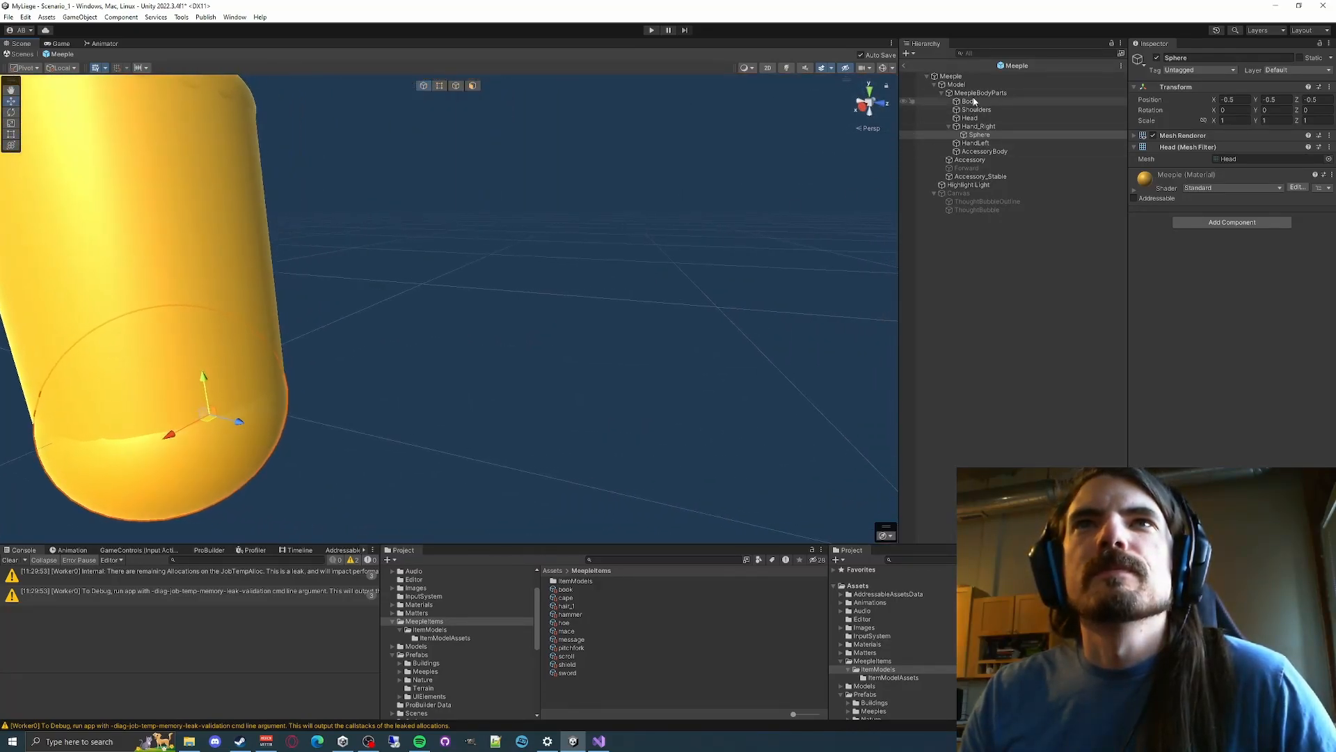
pyautogui.moveTo(619, 221); pyautogui.dragTo(565, 204, button='right')
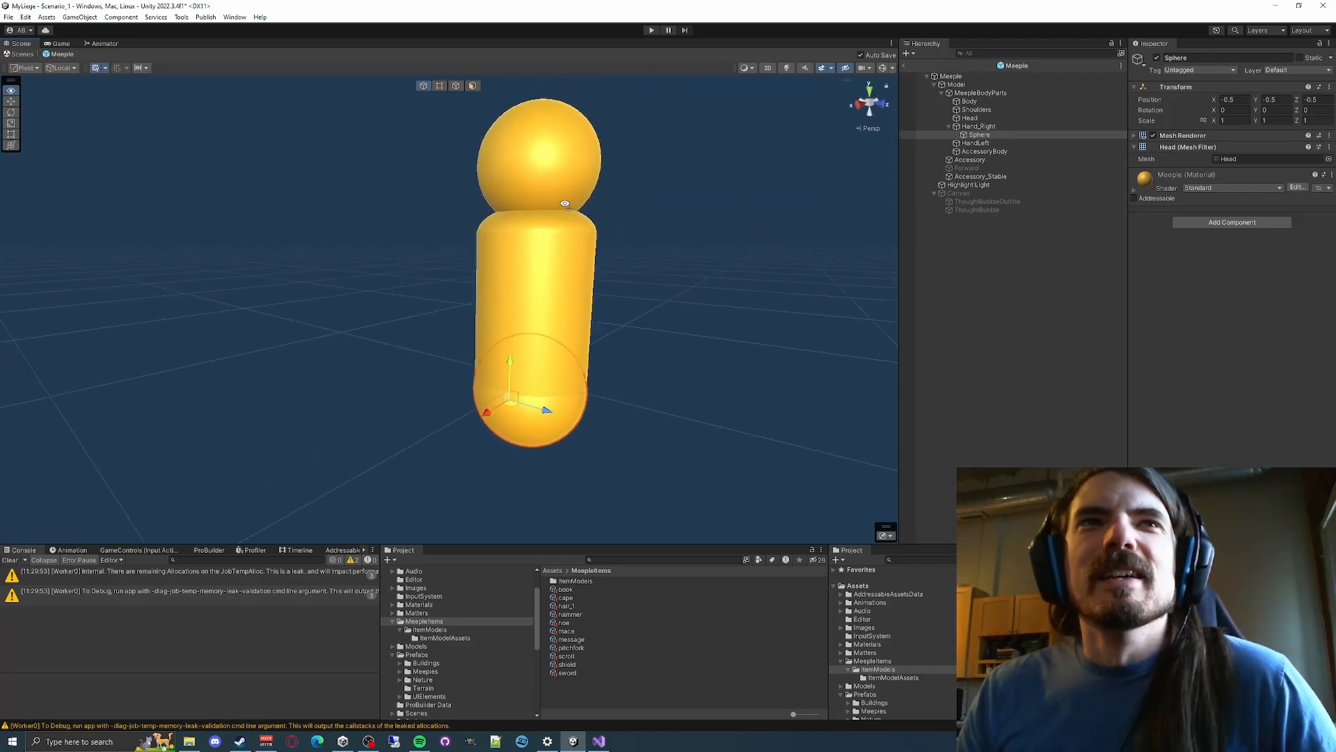
pyautogui.click(980, 127)
pyautogui.moveTo(975, 131); pyautogui.dragTo(972, 131)
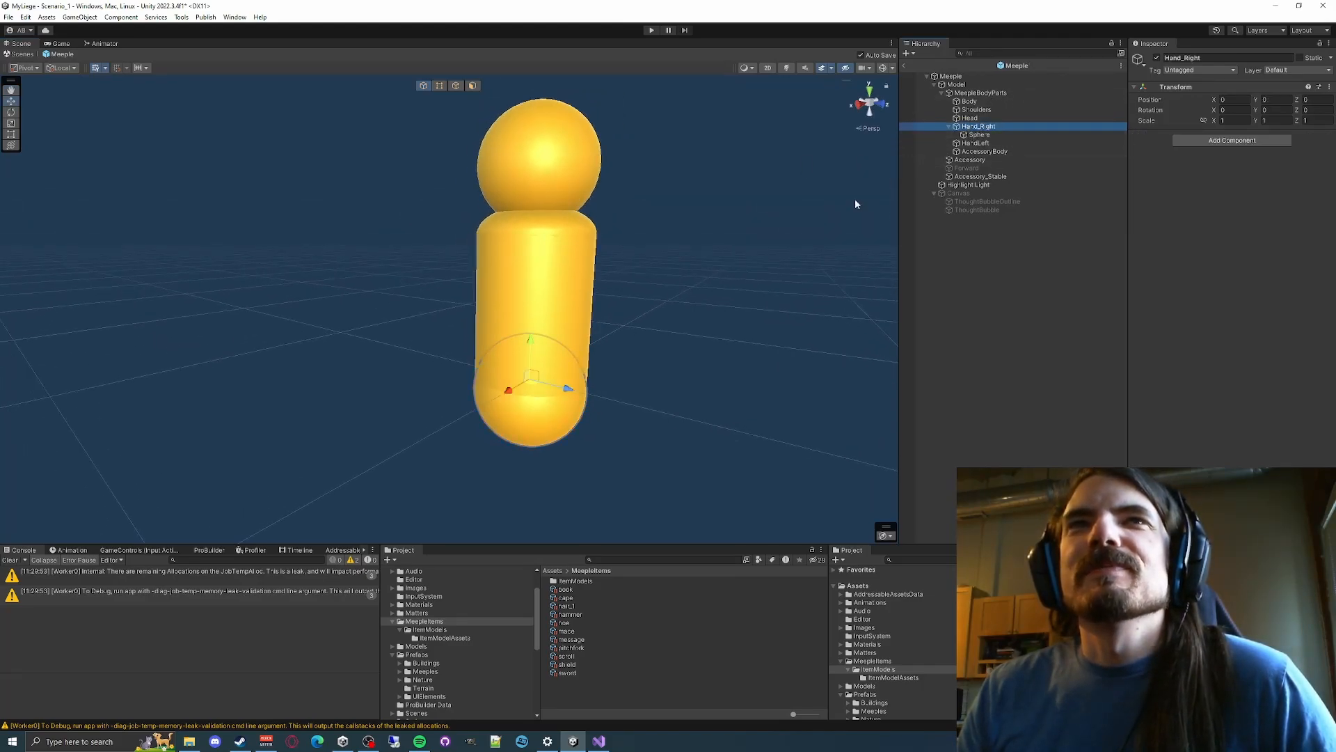
pyautogui.press('w')
pyautogui.moveTo(665, 329); pyautogui.dragTo(667, 299, button='right')
pyautogui.click(978, 135)
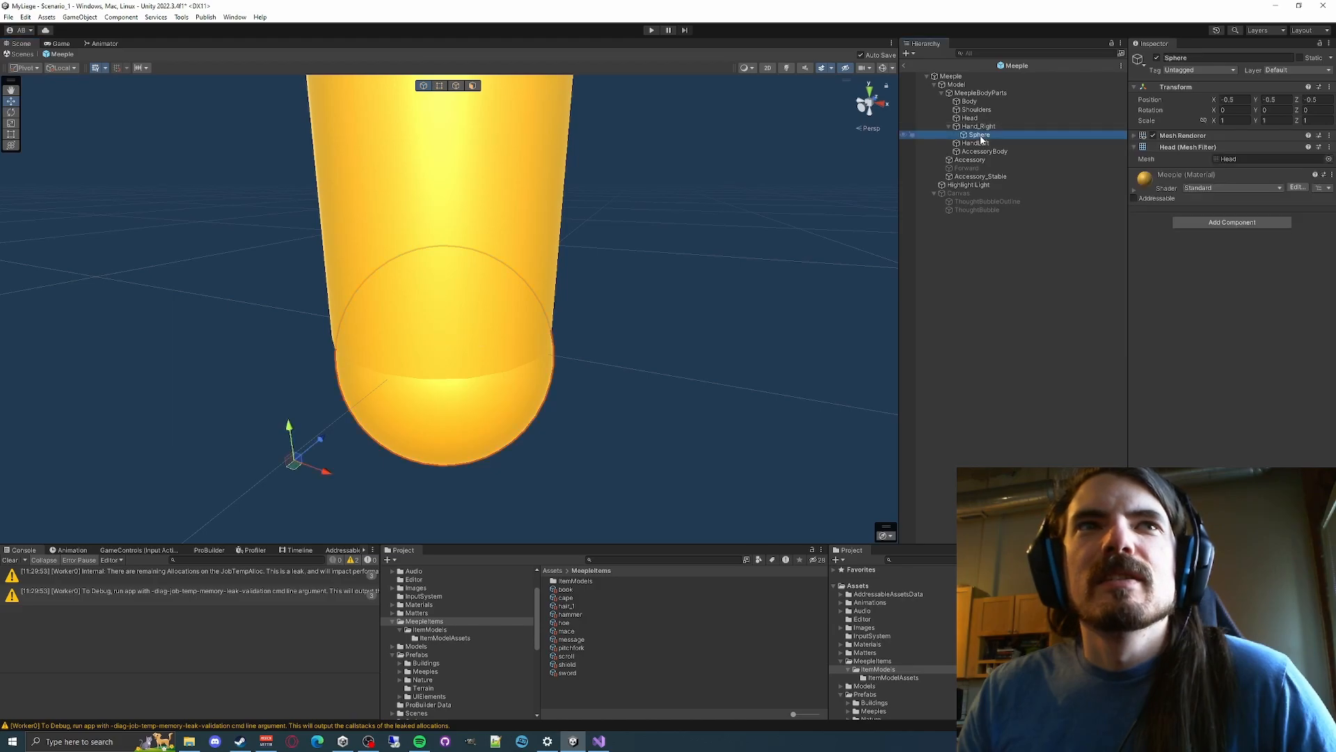
# Set the gizmo handle to Center and deactivate the Body object to expose the Sphere under Hand_Right
pyautogui.click(24, 68)
pyautogui.click(28, 82)
pyautogui.moveTo(319, 208); pyautogui.dragTo(757, 346, button='right')
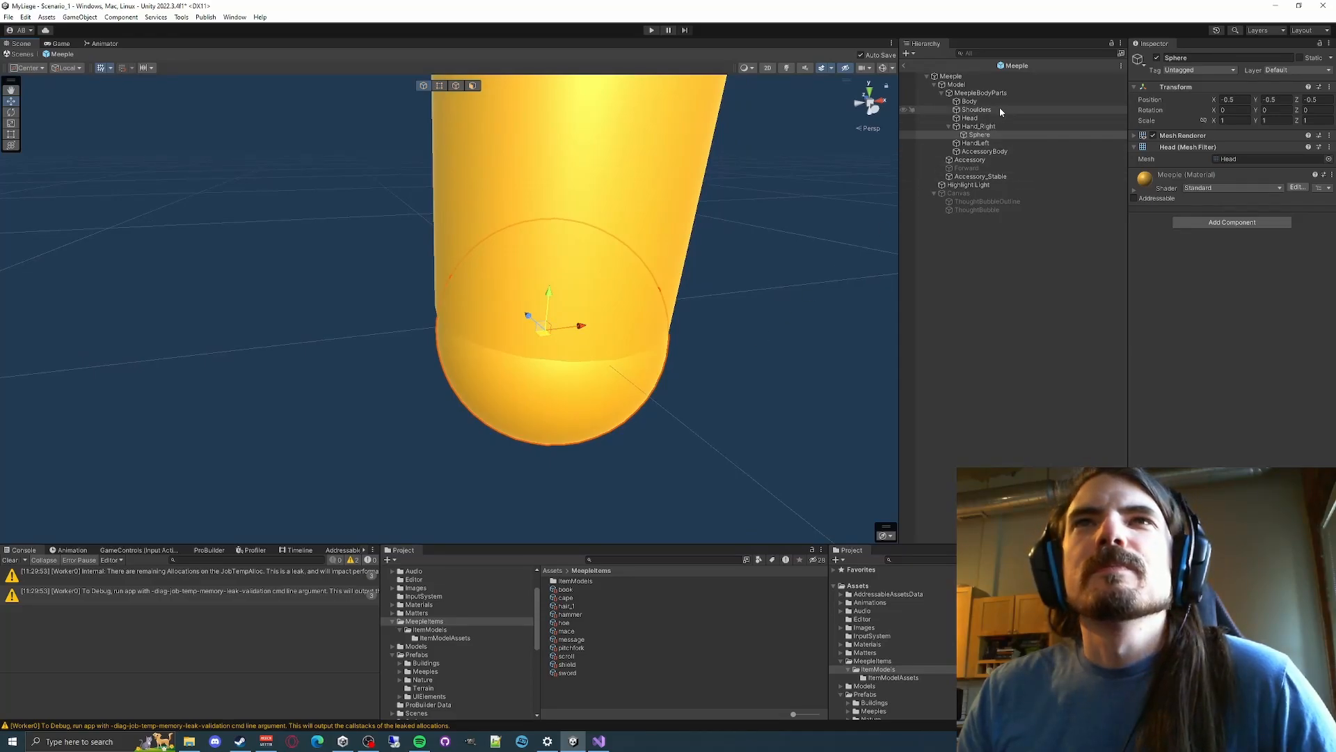
pyautogui.click(969, 101)
pyautogui.click(1157, 58)
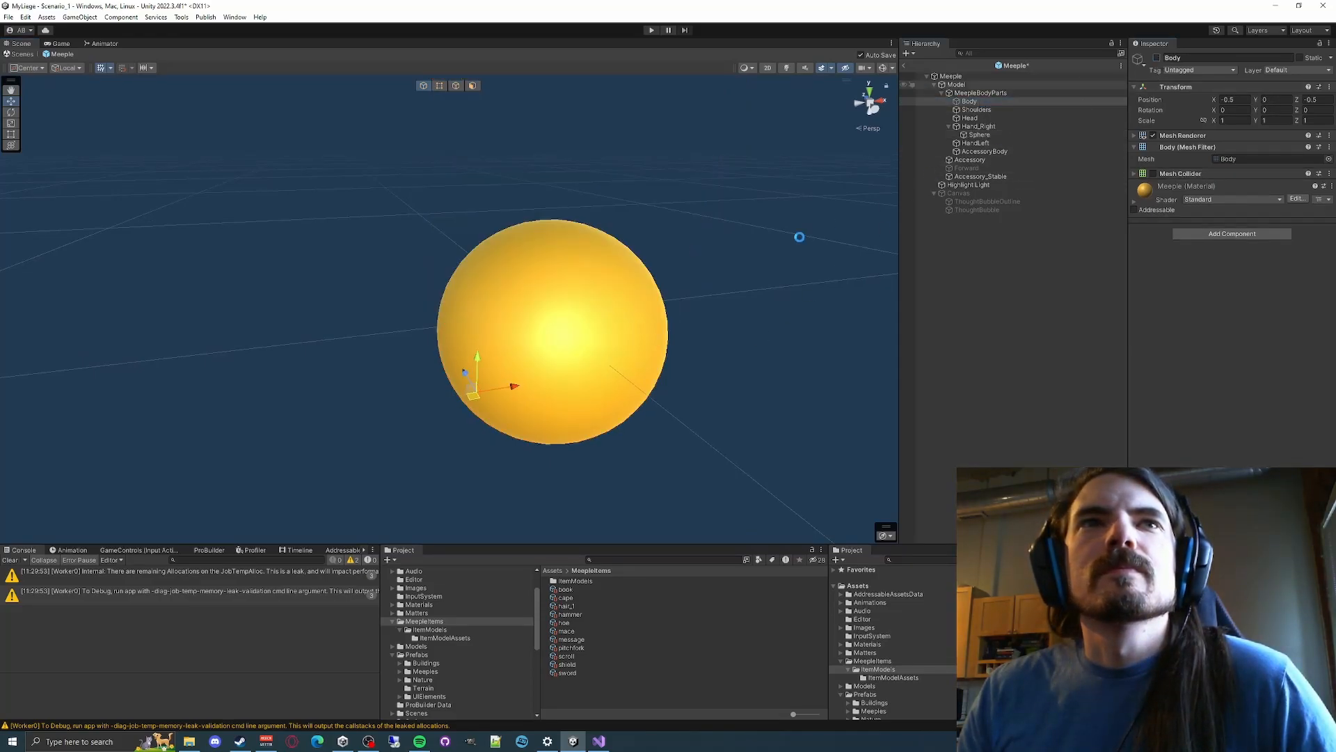
pyautogui.click(979, 135)
pyautogui.moveTo(665, 334); pyautogui.dragTo(585, 285, button='right')
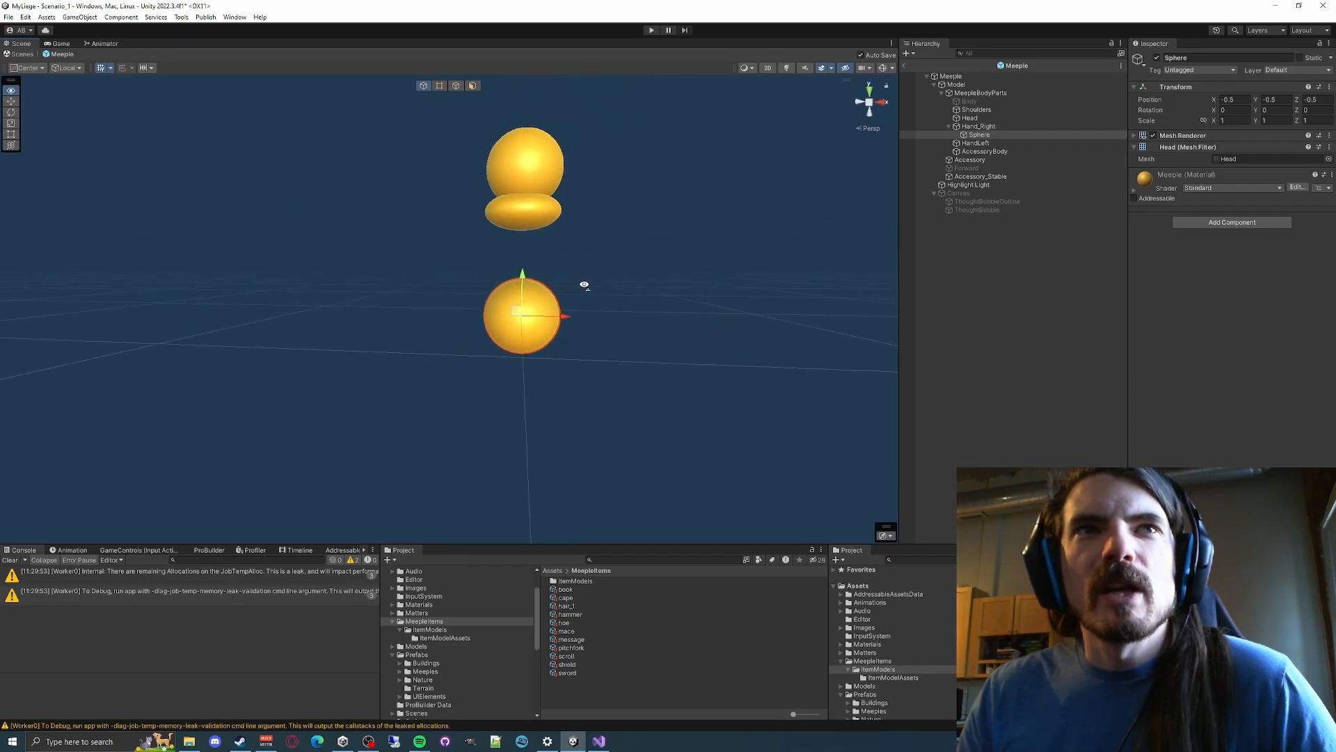
# Examine the Sphere's alignment with the grid in 2D view, along with its Mesh Renderer and material settings
pyautogui.click(768, 69)
pyautogui.scroll(-5, 607, 284)
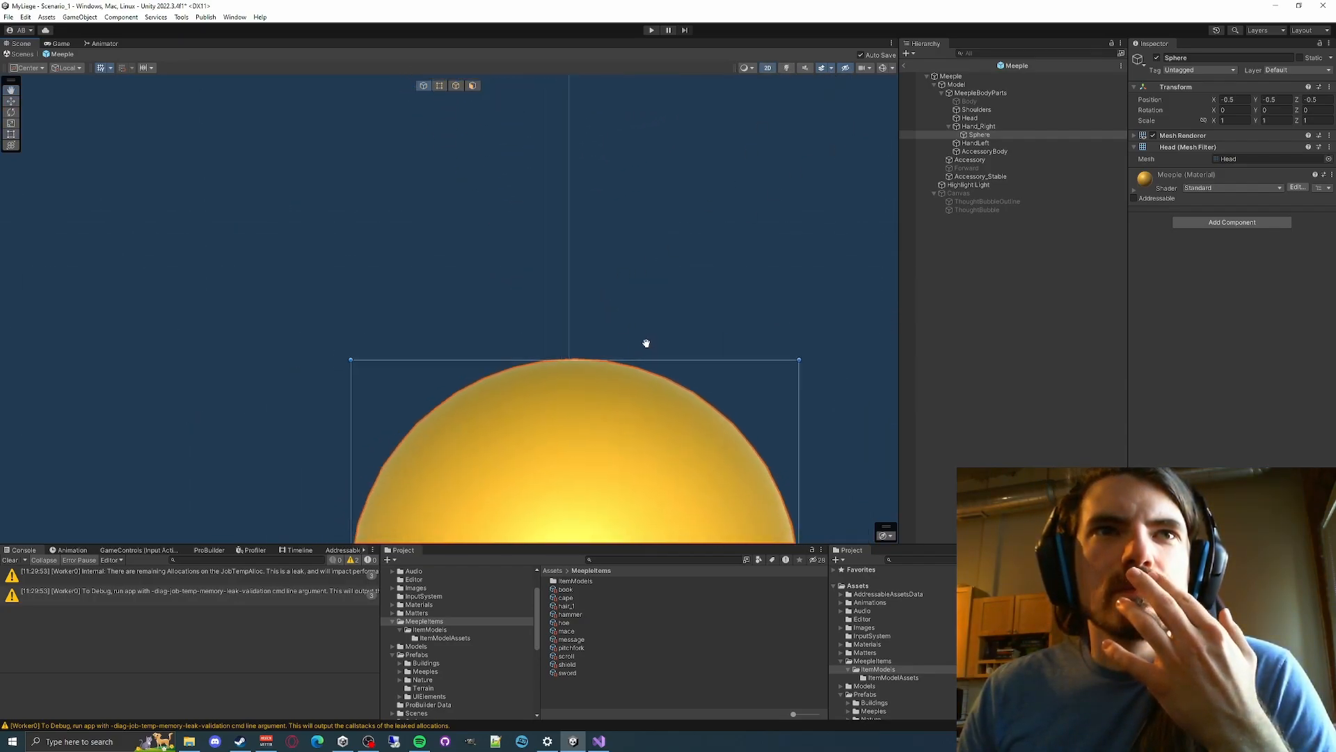
pyautogui.scroll(-2, 797, 322)
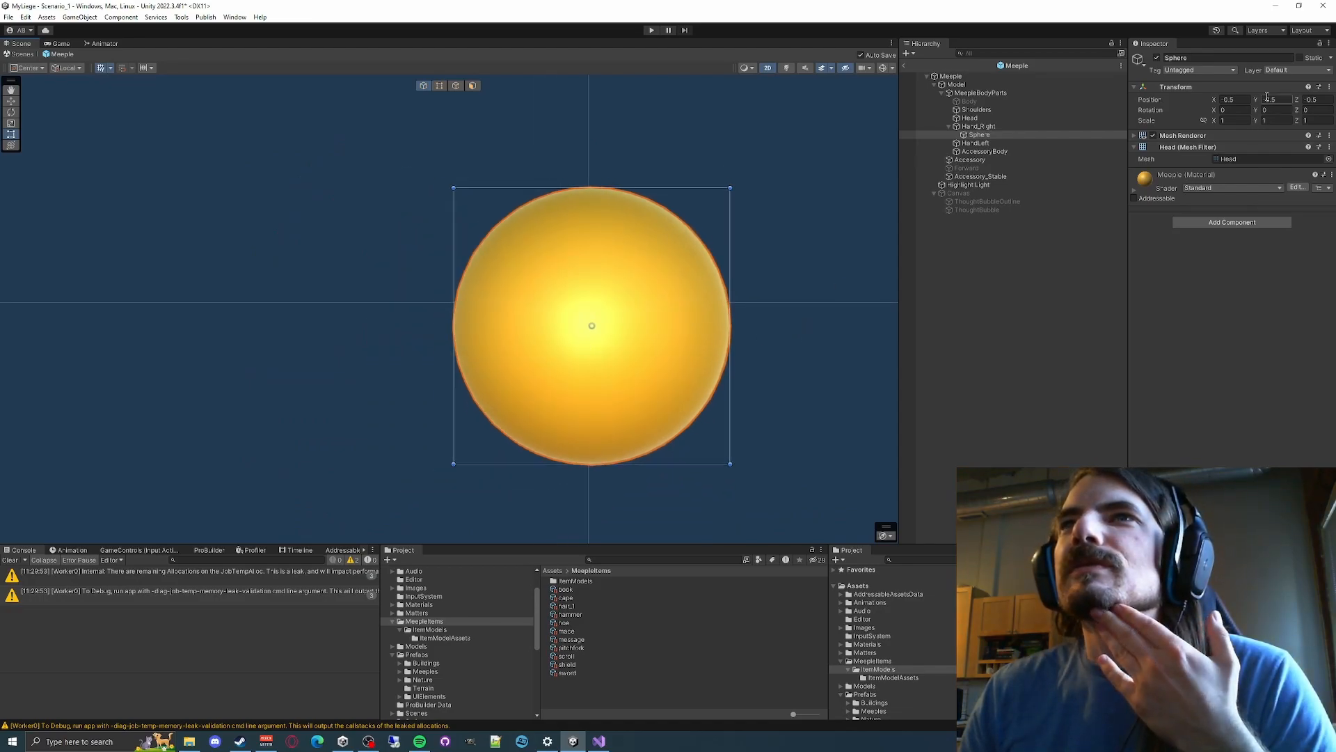
pyautogui.click(1134, 136)
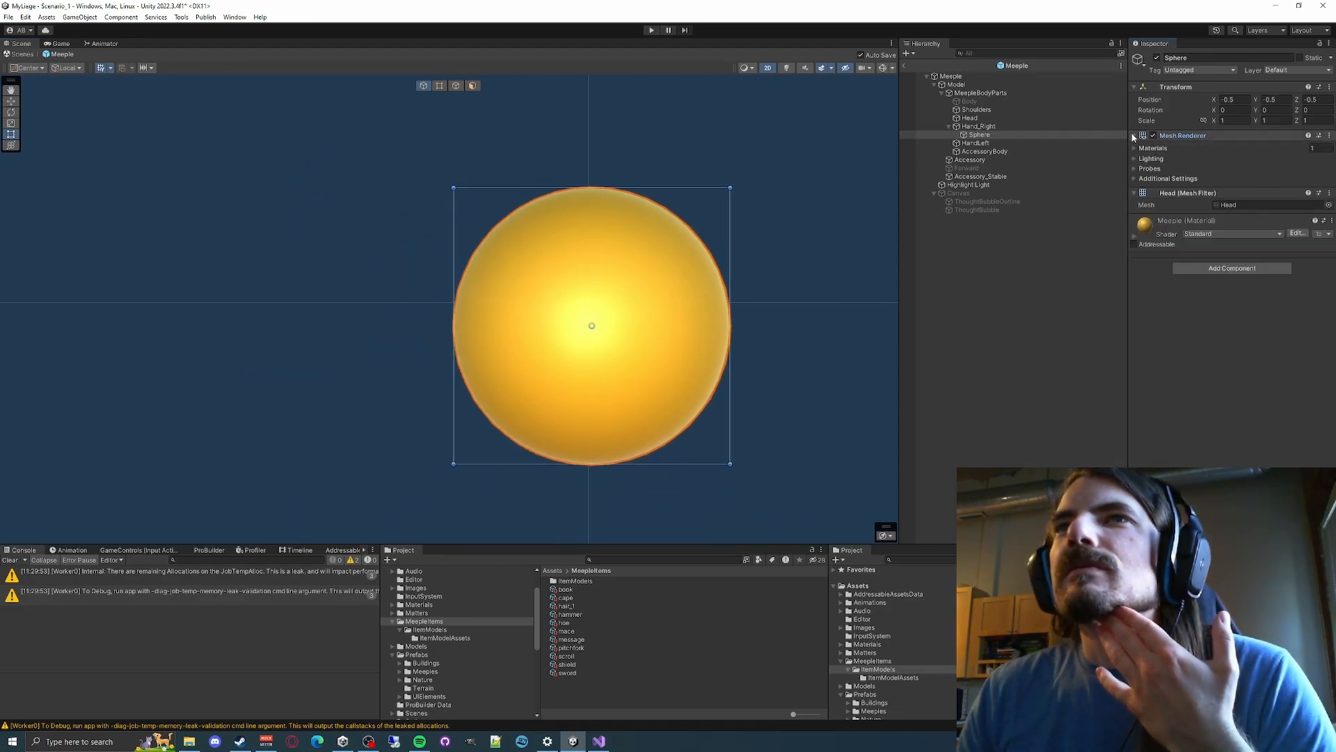
pyautogui.click(1133, 136)
pyautogui.click(1134, 194)
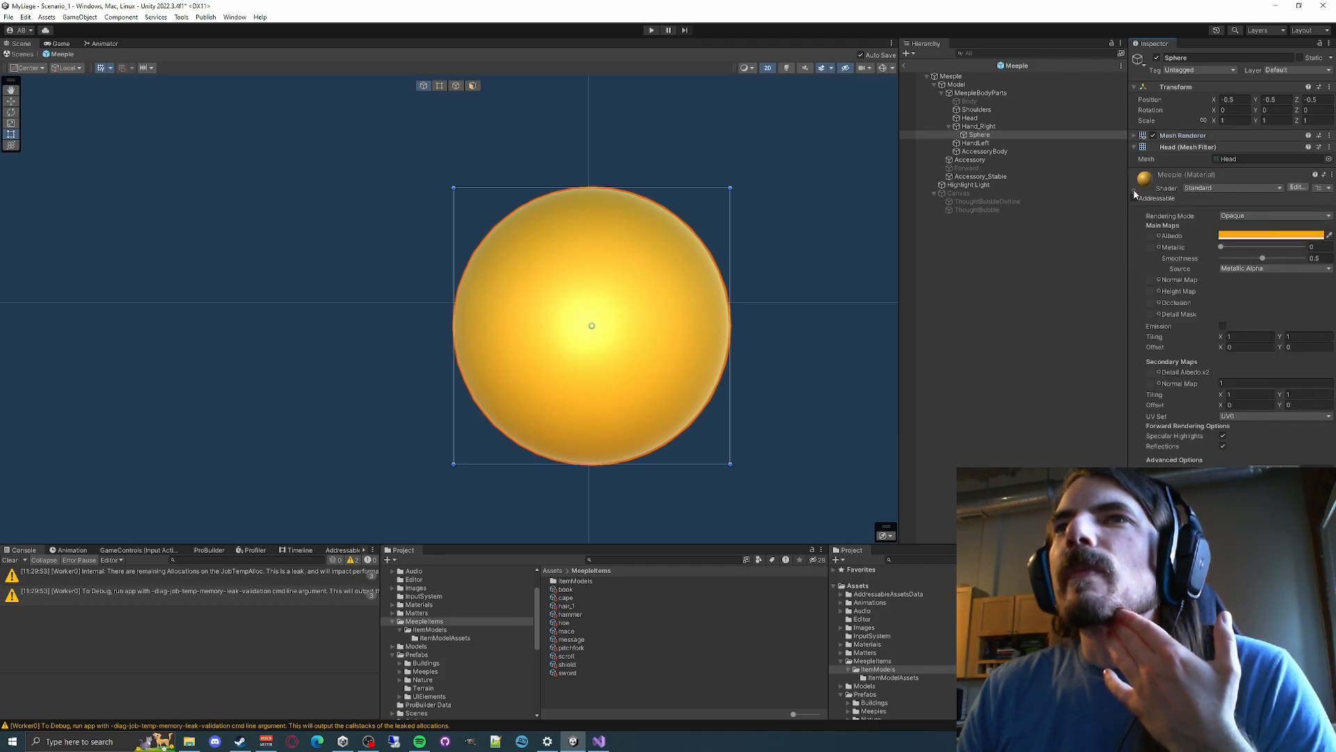
pyautogui.click(1135, 195)
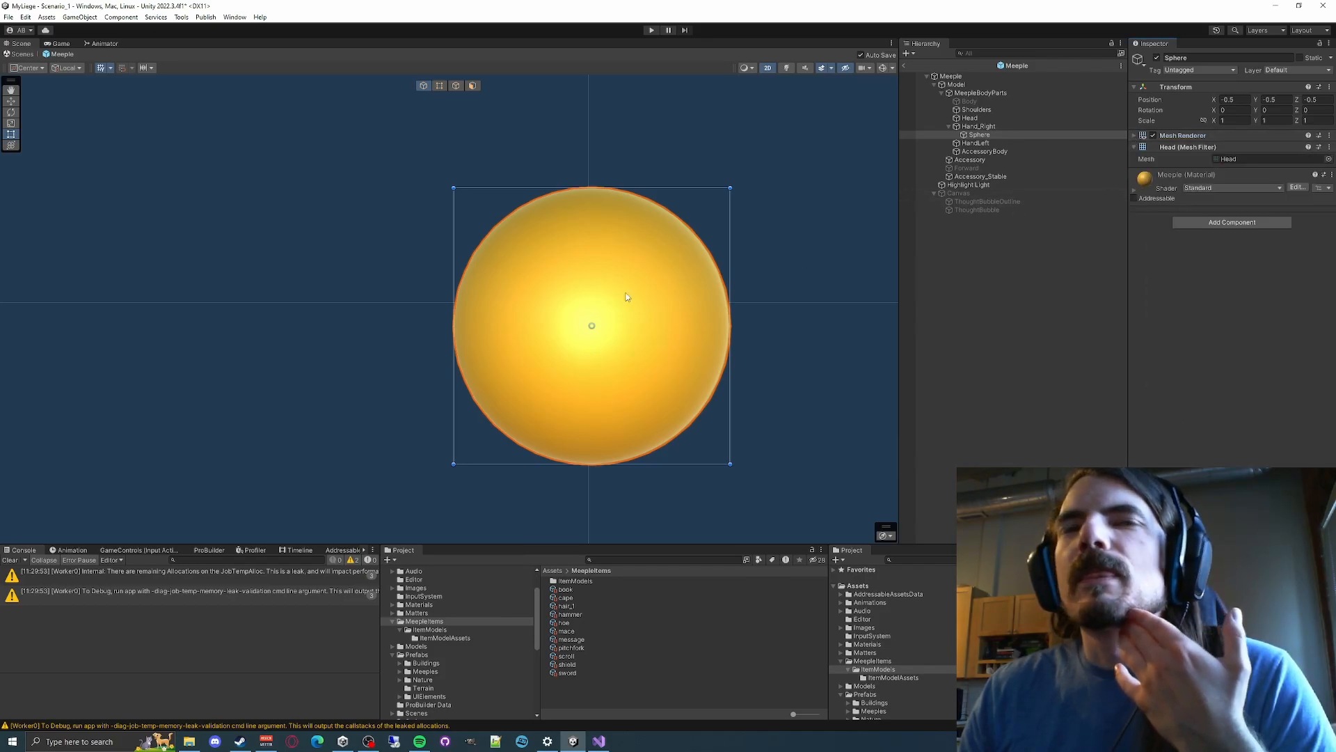
pyautogui.moveTo(781, 217); pyautogui.dragTo(730, 217)
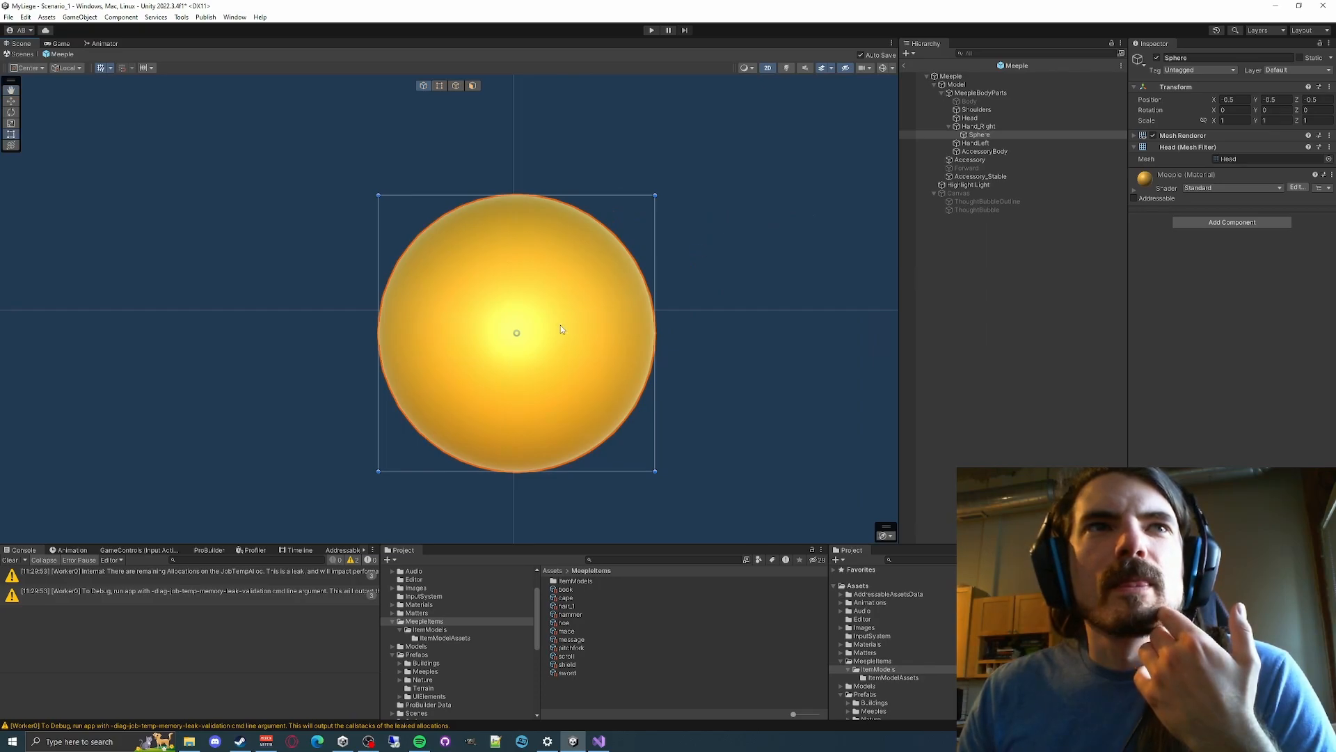
pyautogui.scroll(-4, 710, 254)
pyautogui.moveTo(799, 241); pyautogui.dragTo(758, 269)
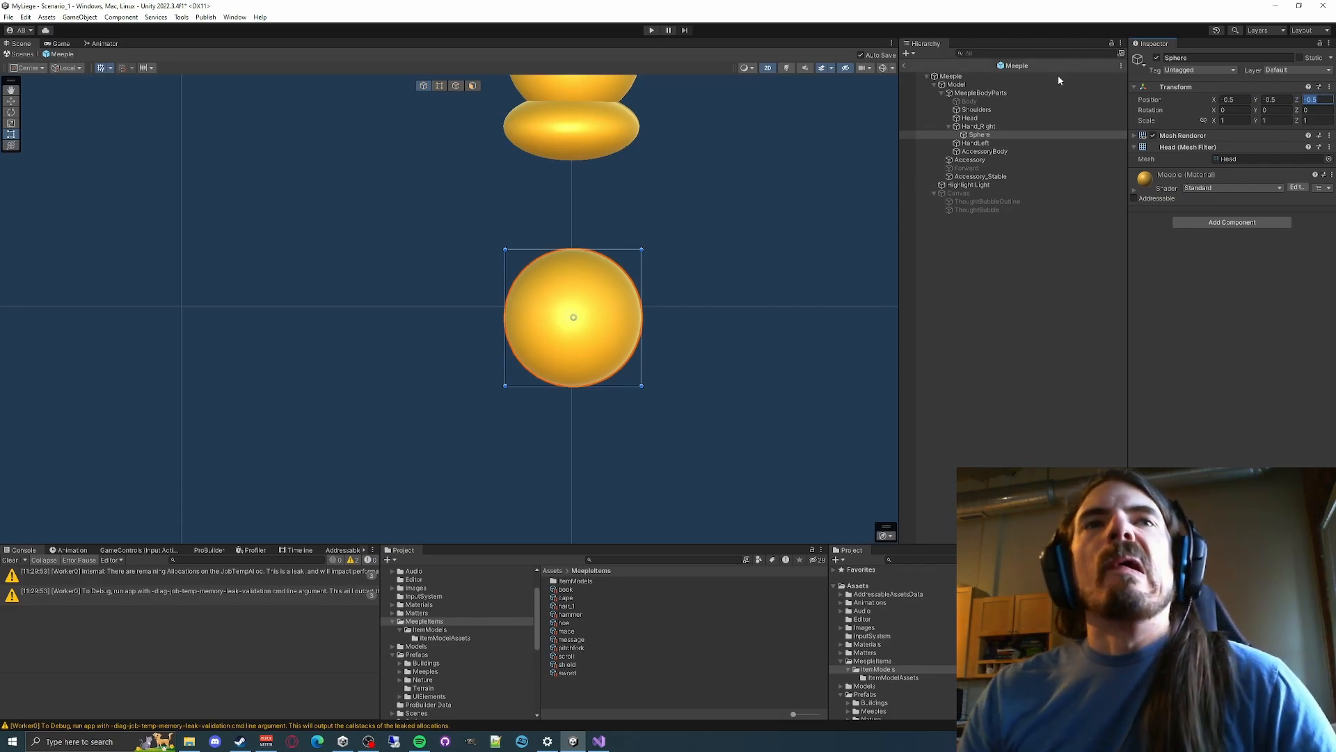
# Raise the Sphere along the Y axis with the Move tool to a Y position of about -0.416
pyautogui.click(1231, 100)
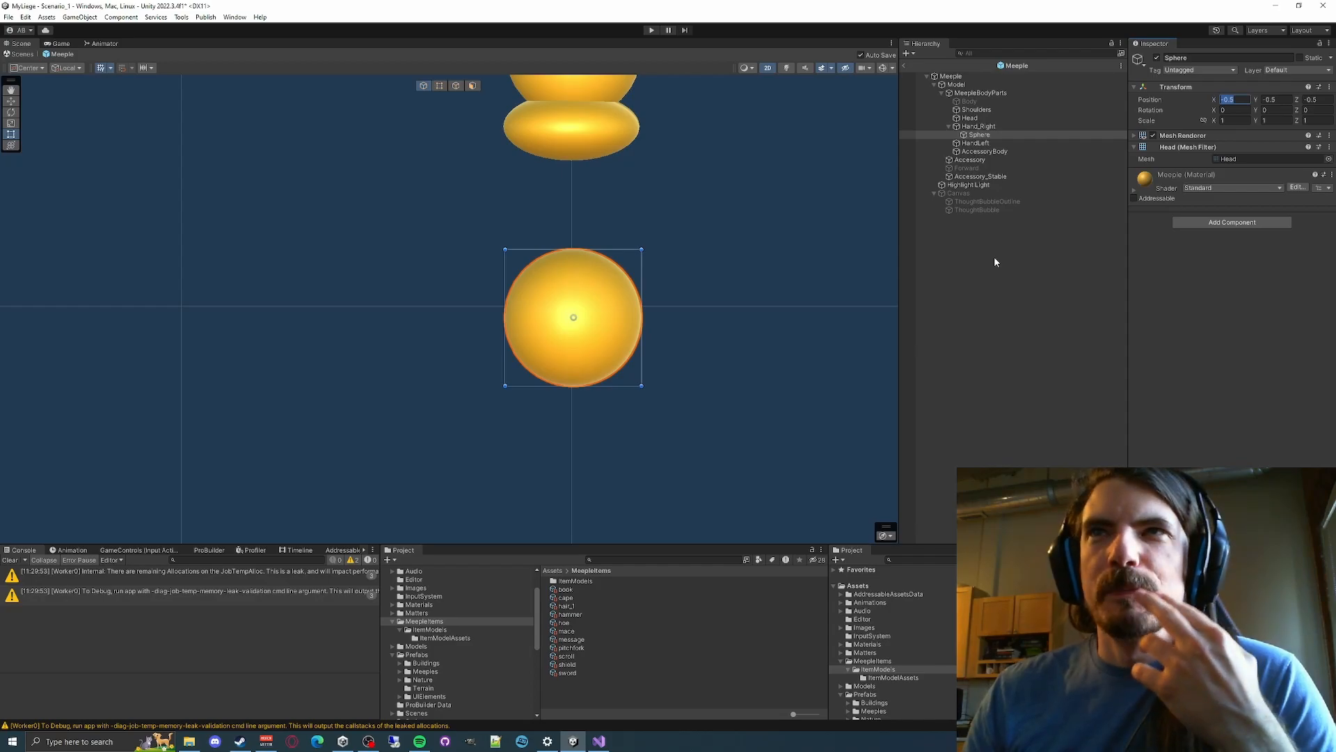
pyautogui.moveTo(716, 274); pyautogui.dragTo(675, 341, button='middle')
pyautogui.click(1231, 100)
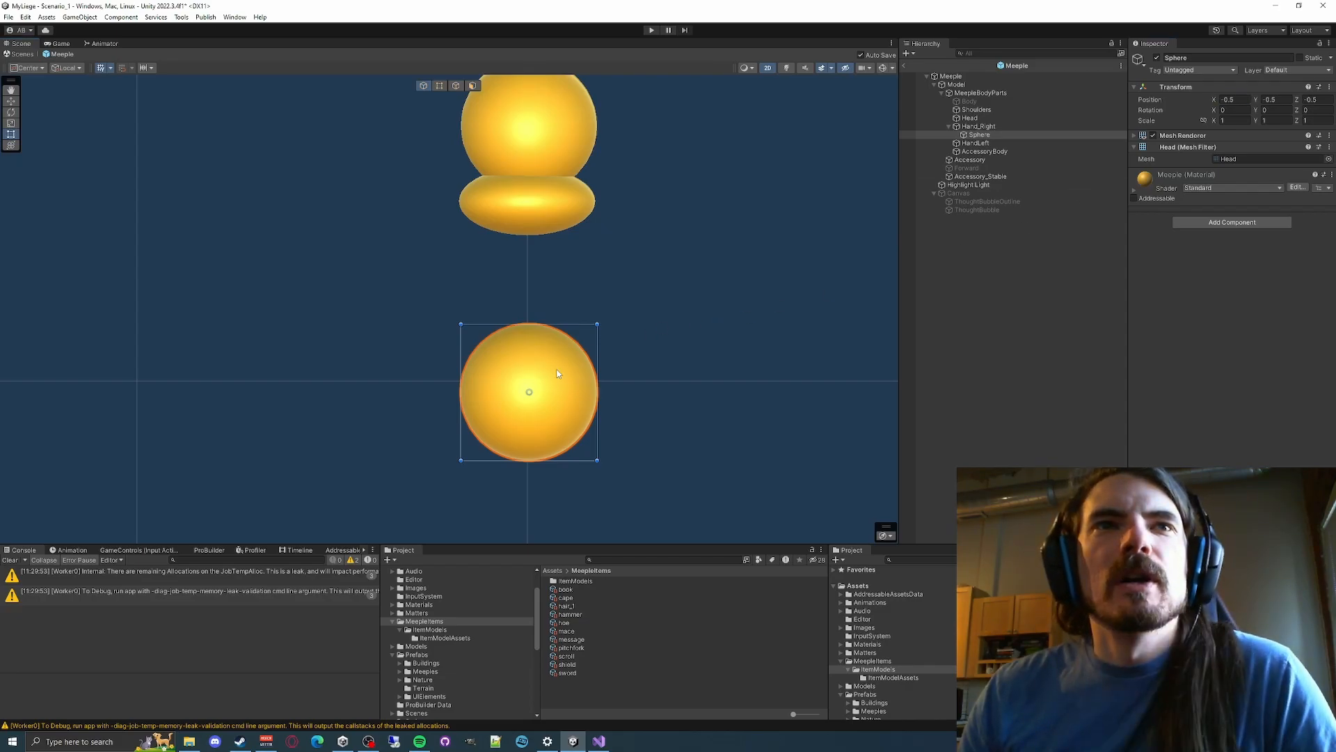
pyautogui.press('w')
pyautogui.moveTo(529, 352); pyautogui.dragTo(533, 340)
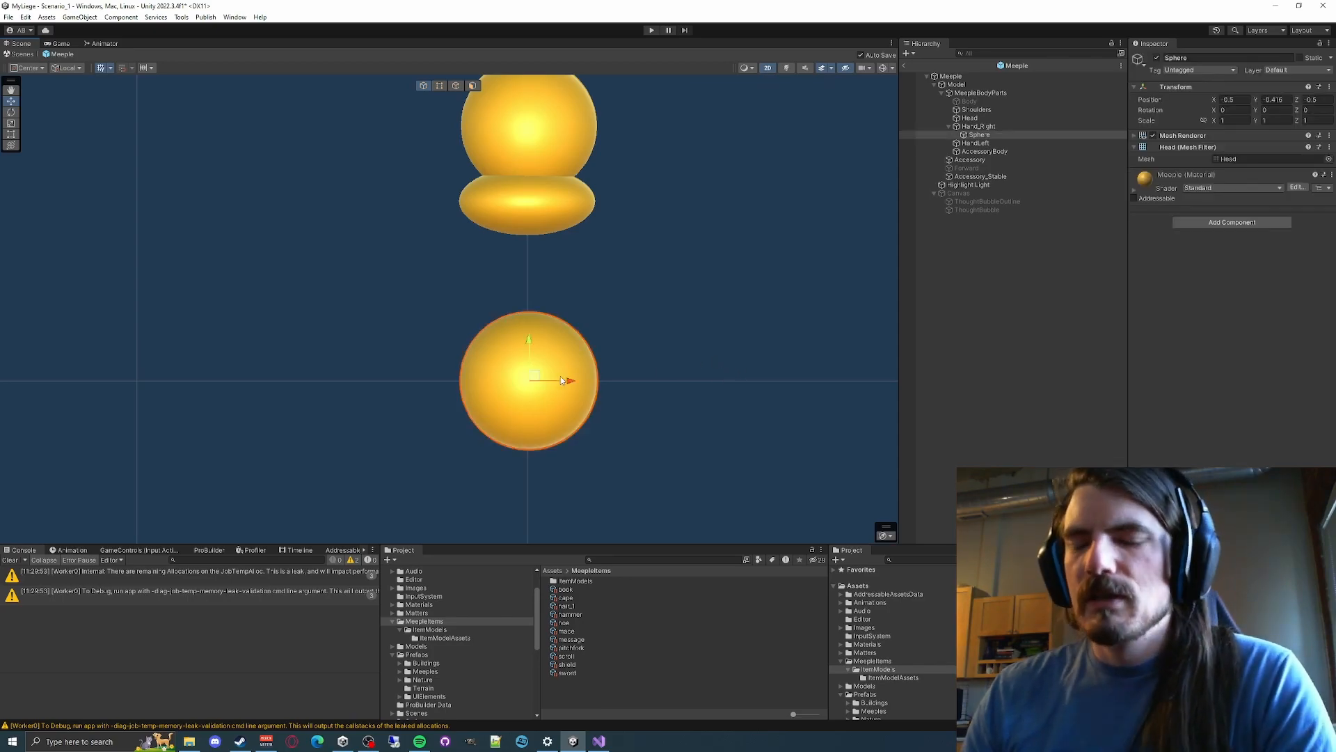
# Delete the Sphere under Hand_Right and create a new 3D Sphere primitive as Hand_Right's child
pyautogui.press('Delete')
pyautogui.rightClick(988, 127)
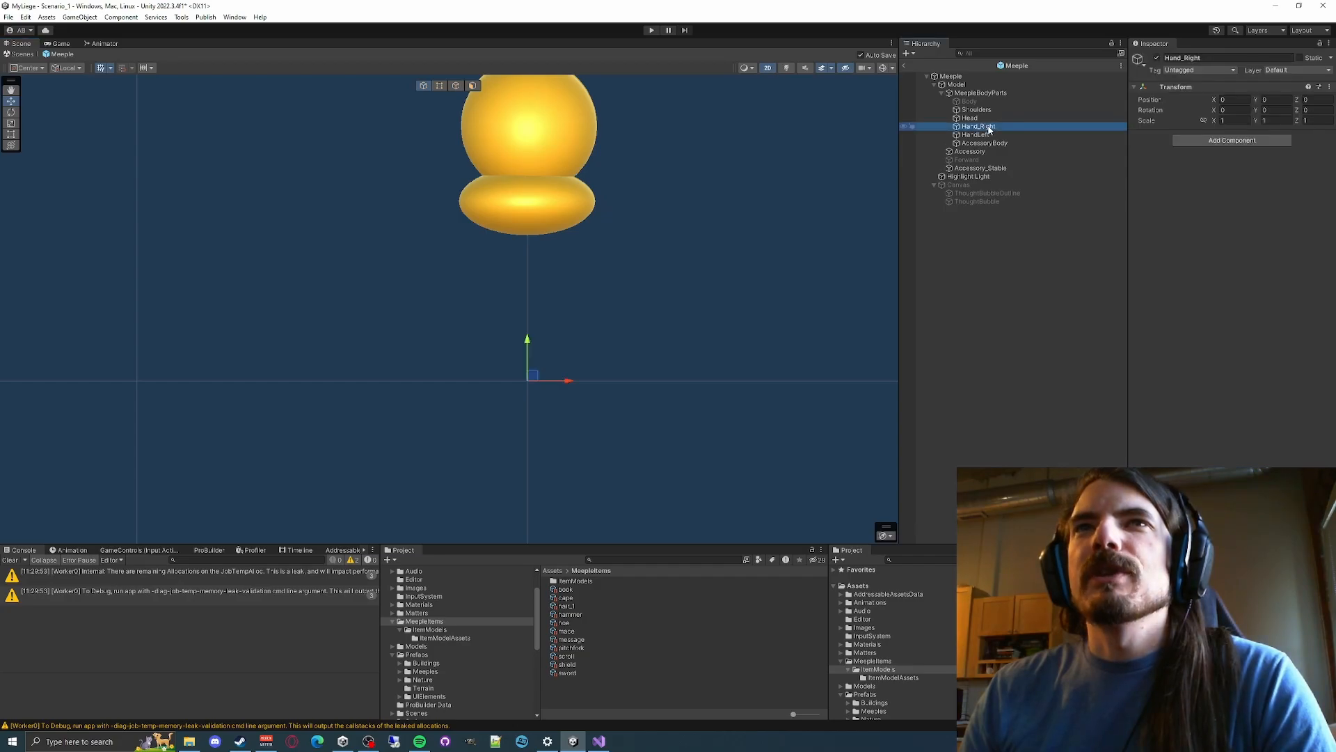
pyautogui.moveTo(1043, 316)
pyautogui.click(1145, 328)
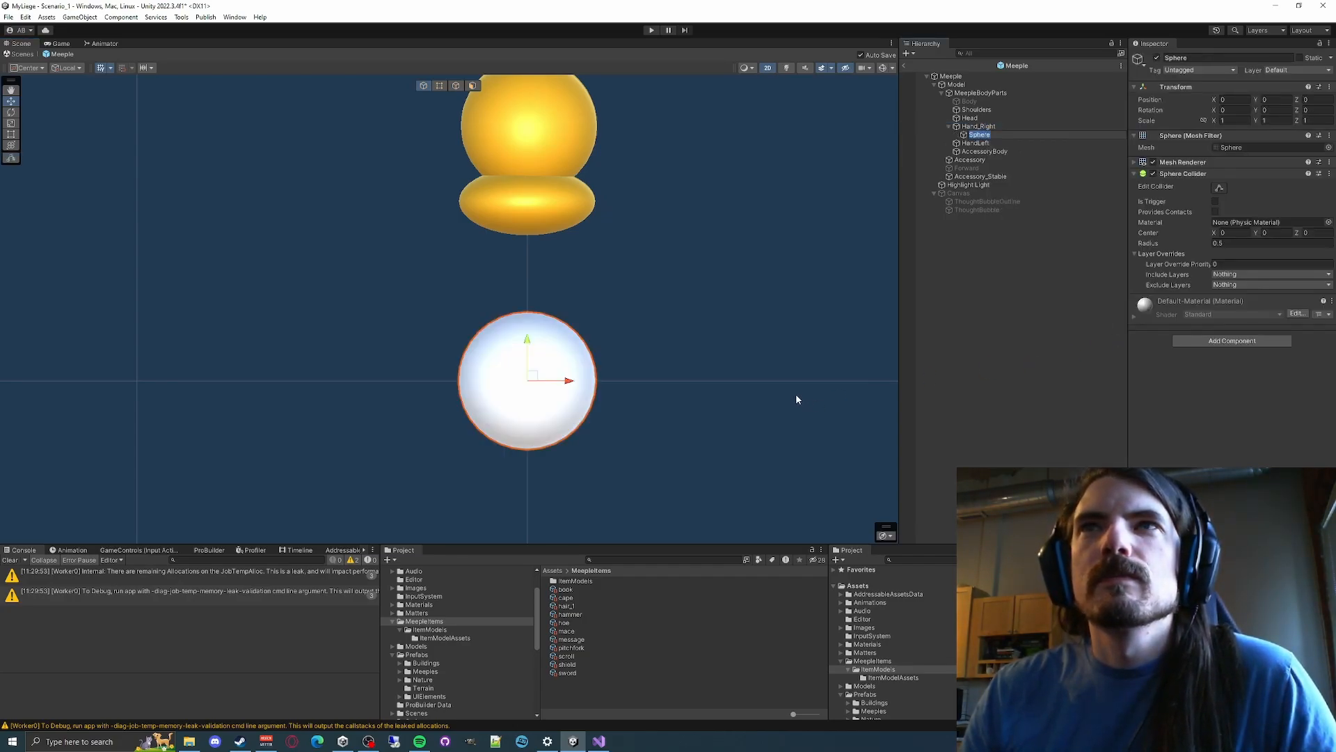
# Return the scene to 3D view and set the gizmo handle to Pivot for the new Sphere
pyautogui.moveTo(775, 286); pyautogui.dragTo(745, 304, button='middle')
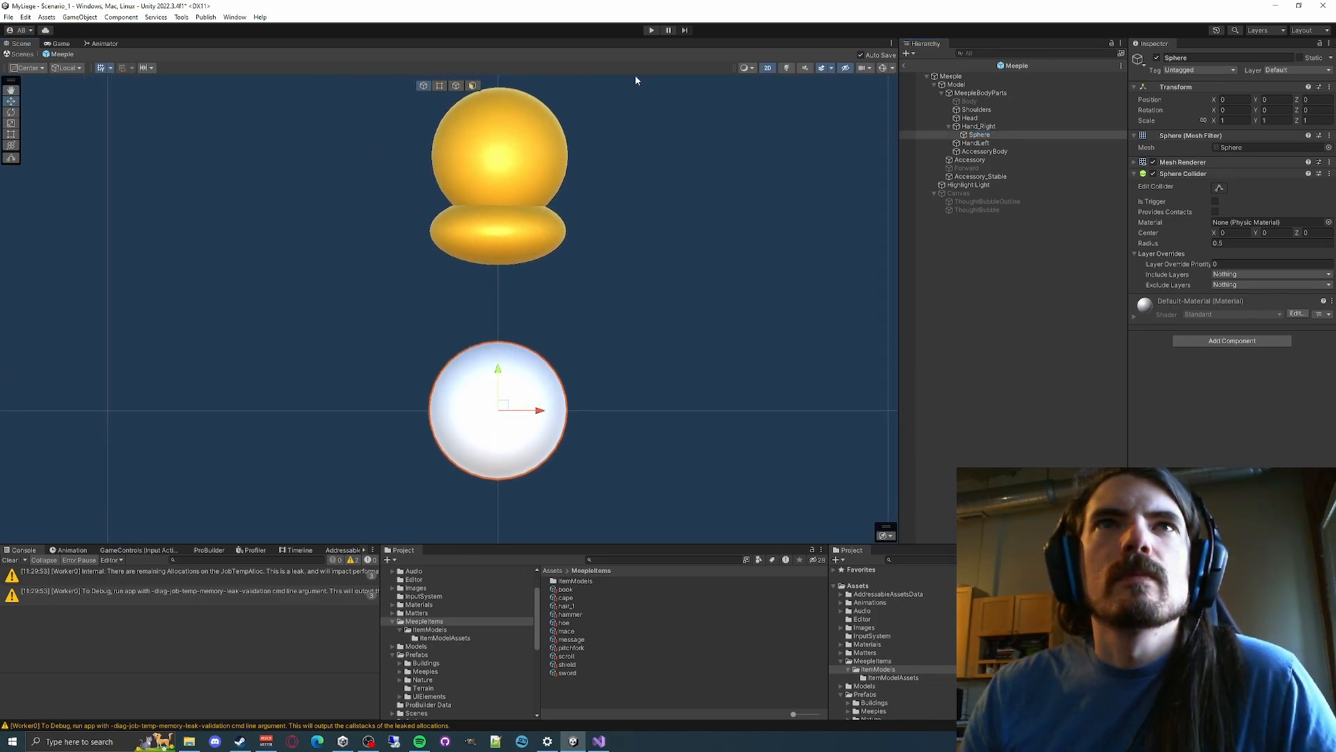
pyautogui.click(768, 68)
pyautogui.moveTo(758, 241); pyautogui.dragTo(158, 185, button='right')
pyautogui.press('d')
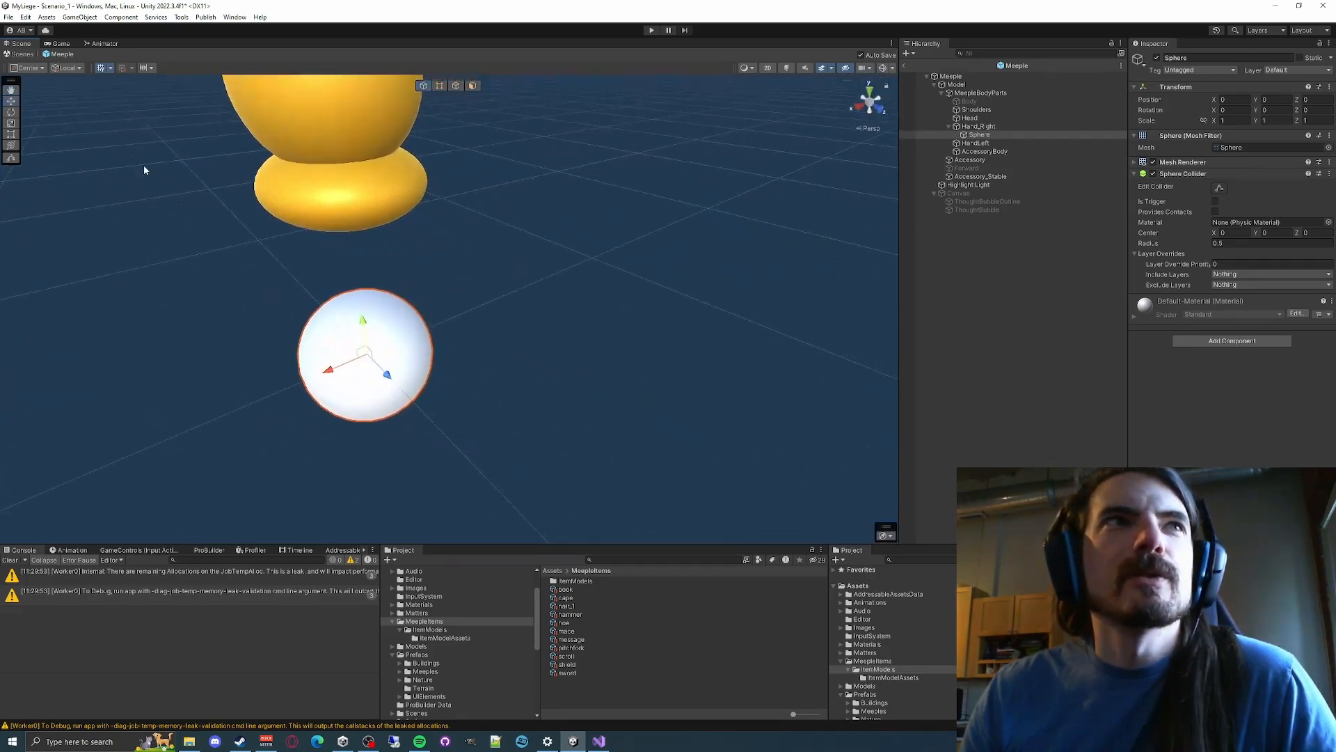
pyautogui.click(28, 67)
pyautogui.click(38, 92)
pyautogui.moveTo(450, 275); pyautogui.dragTo(495, 234, button='right')
pyautogui.press('w')
pyautogui.press('s')
pyautogui.press('a')
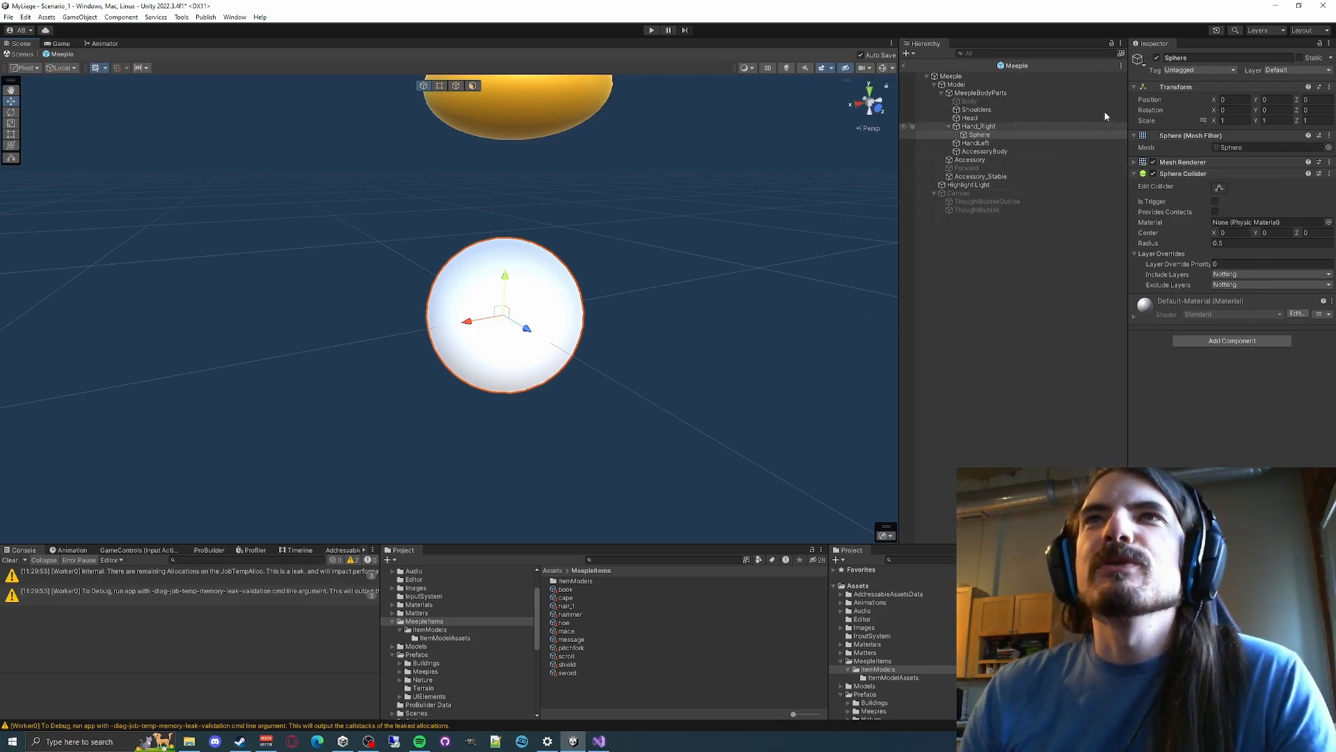
# Toggle the gizmo handle to Center and back to Pivot to compare the new Sphere's handle positions
pyautogui.click(25, 68)
pyautogui.click(41, 83)
pyautogui.click(26, 68)
pyautogui.click(43, 93)
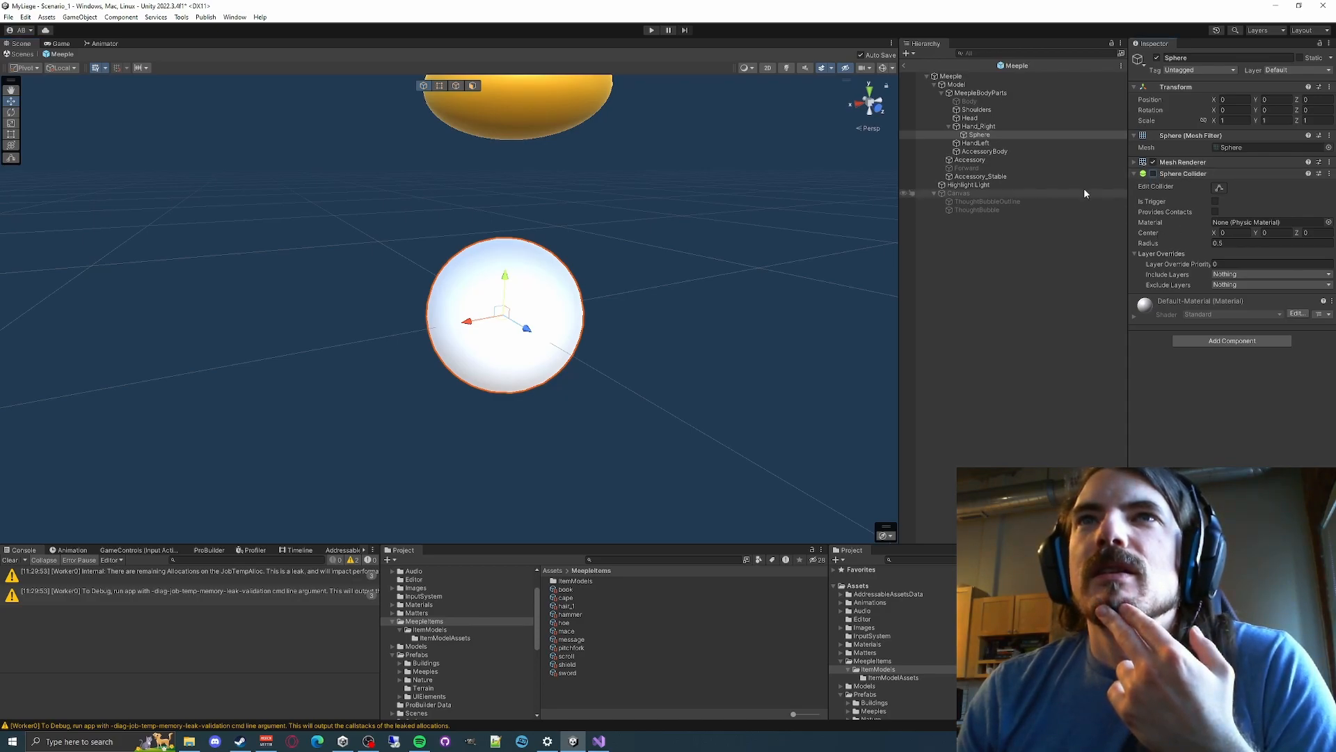
# Compare the components of Head and the new Sphere, expanding Mesh Renderer and collapsing Sphere Collider
pyautogui.click(989, 93)
pyautogui.click(975, 110)
pyautogui.click(978, 126)
pyautogui.click(969, 118)
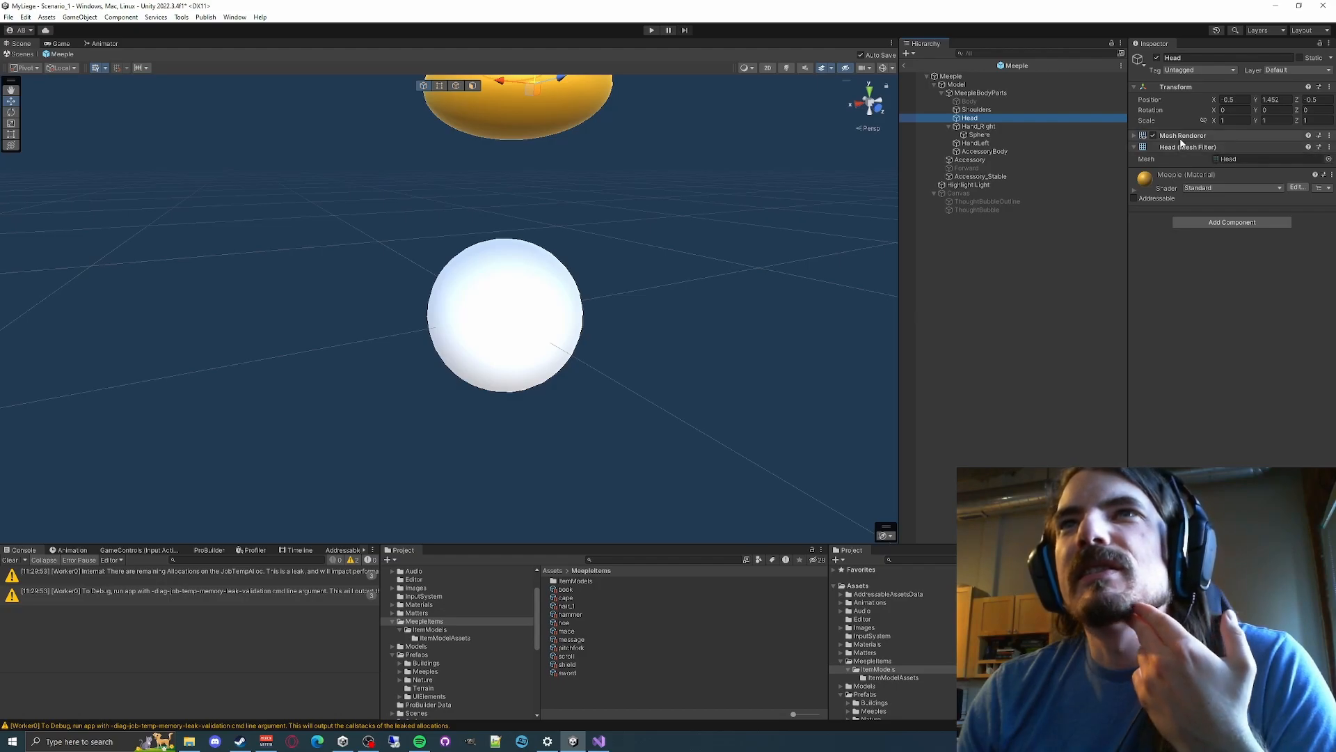
pyautogui.click(1133, 135)
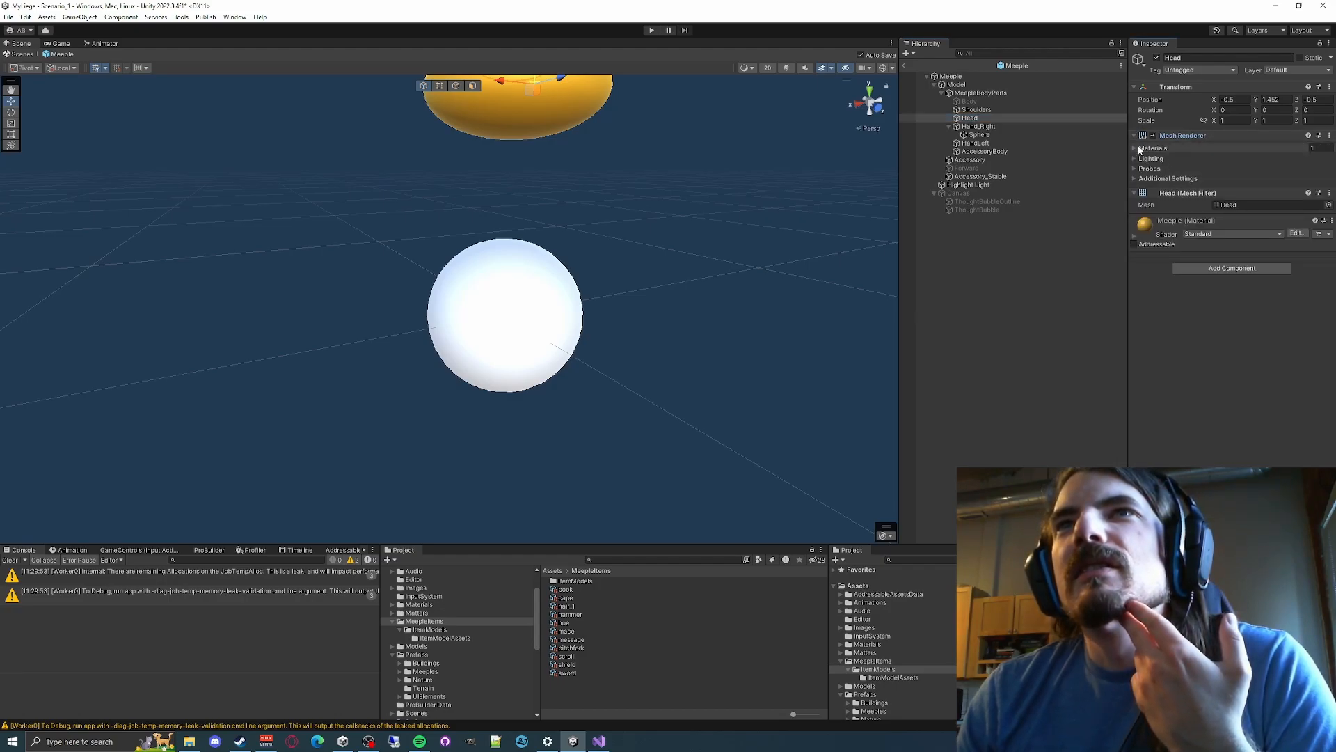
pyautogui.click(978, 135)
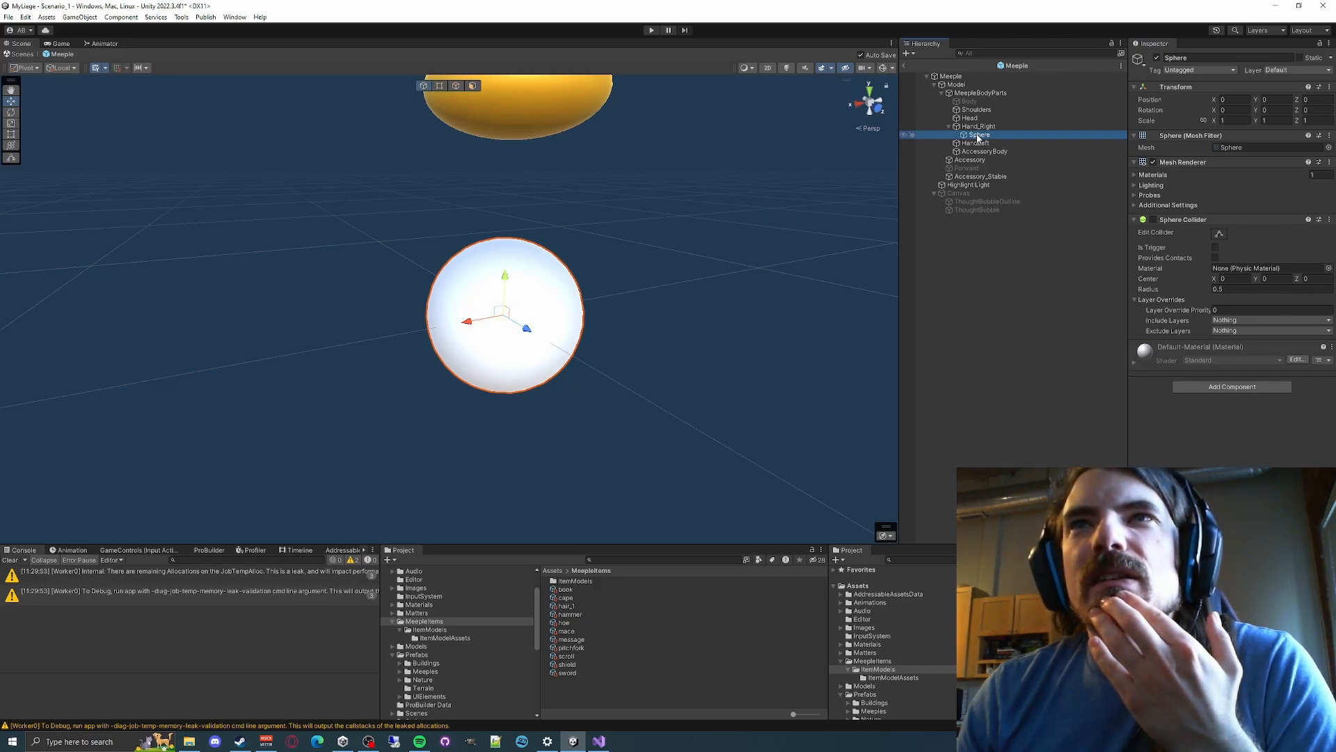
pyautogui.click(969, 118)
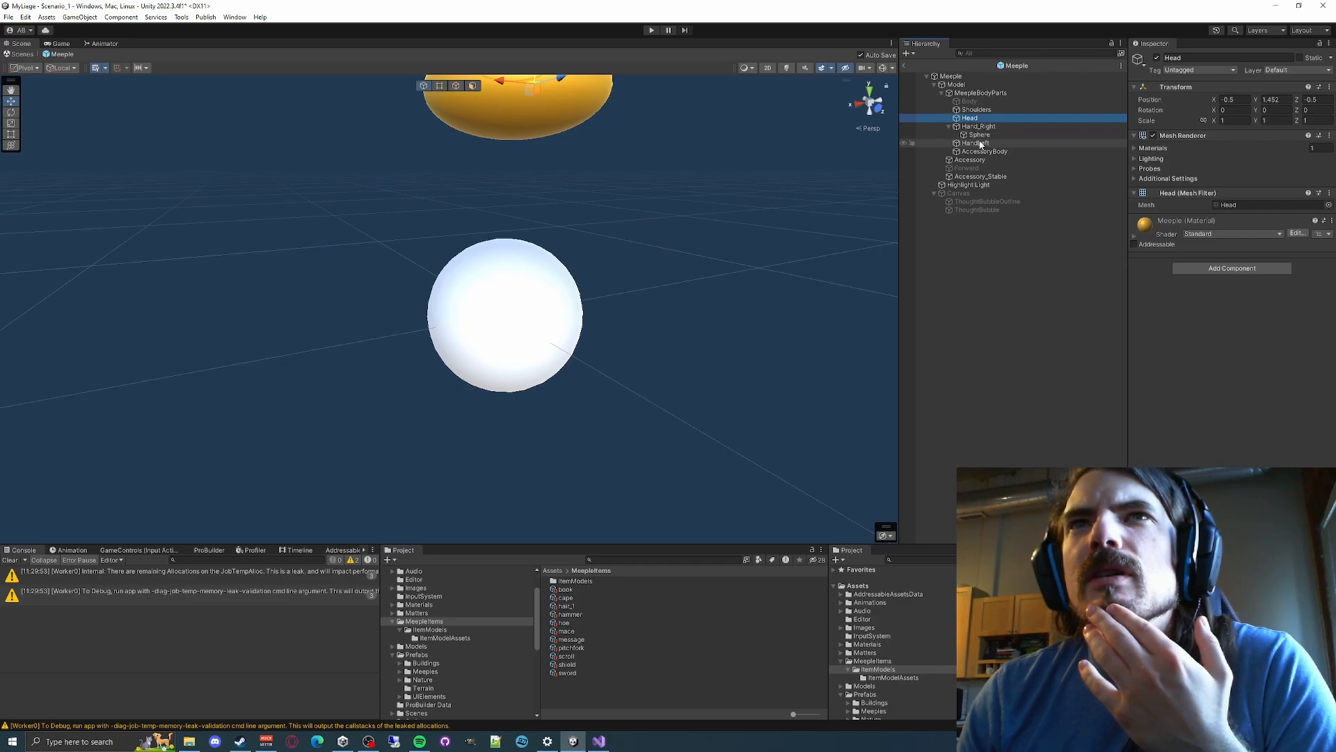
pyautogui.click(978, 135)
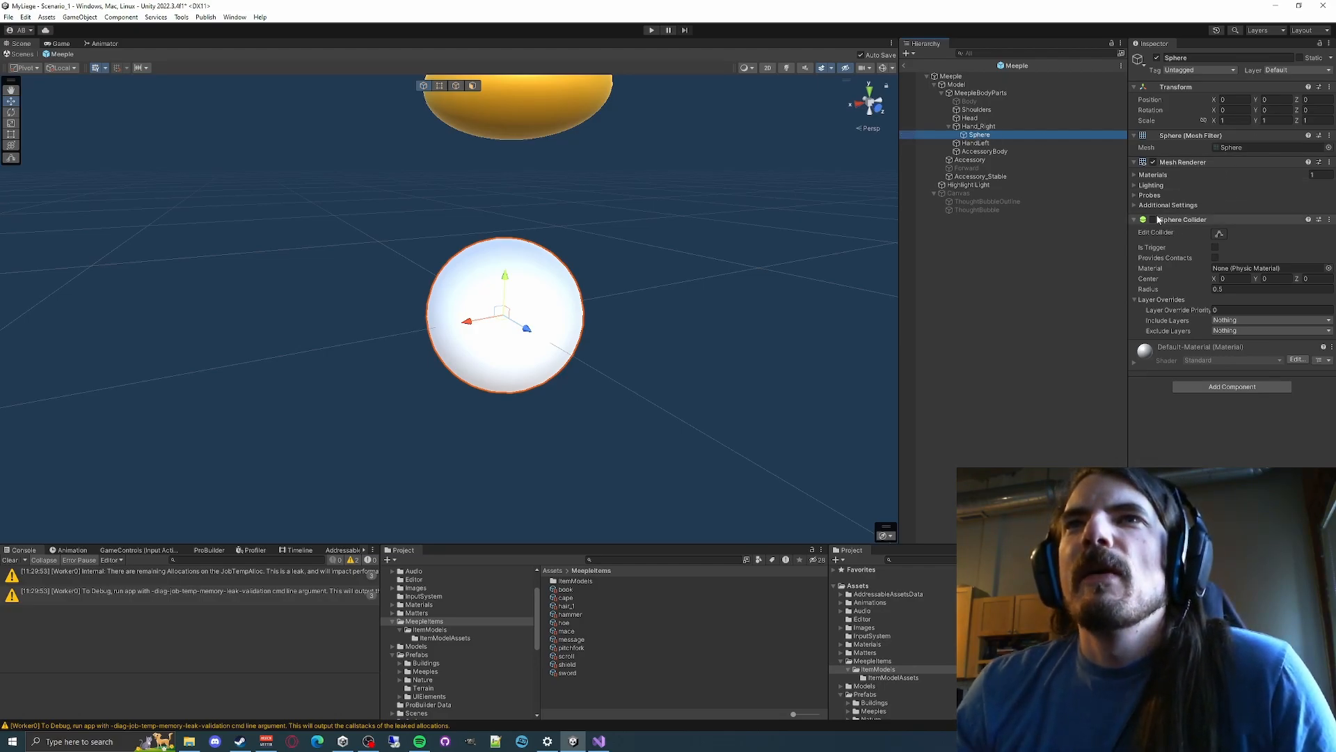
pyautogui.click(1135, 220)
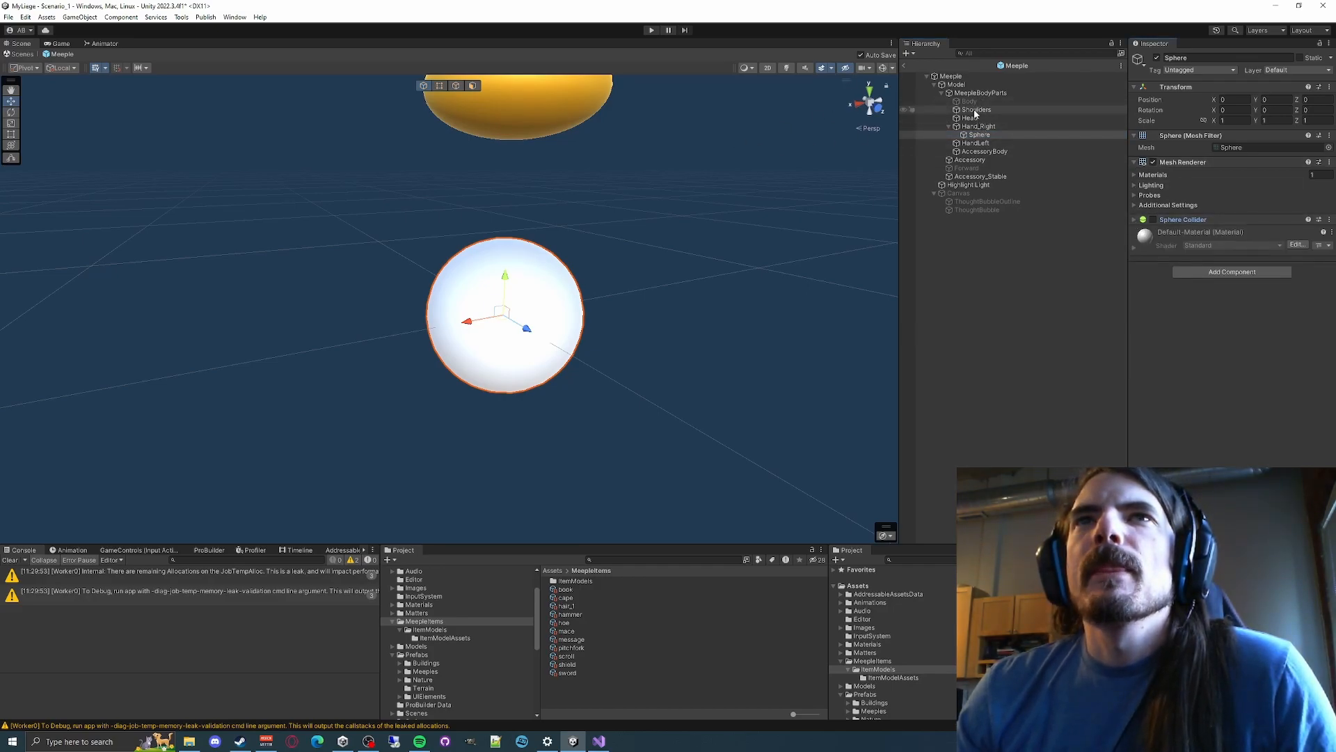
# Expand the Materials list in Head's Mesh Renderer and locate its Meeple material asset in the project
pyautogui.click(973, 119)
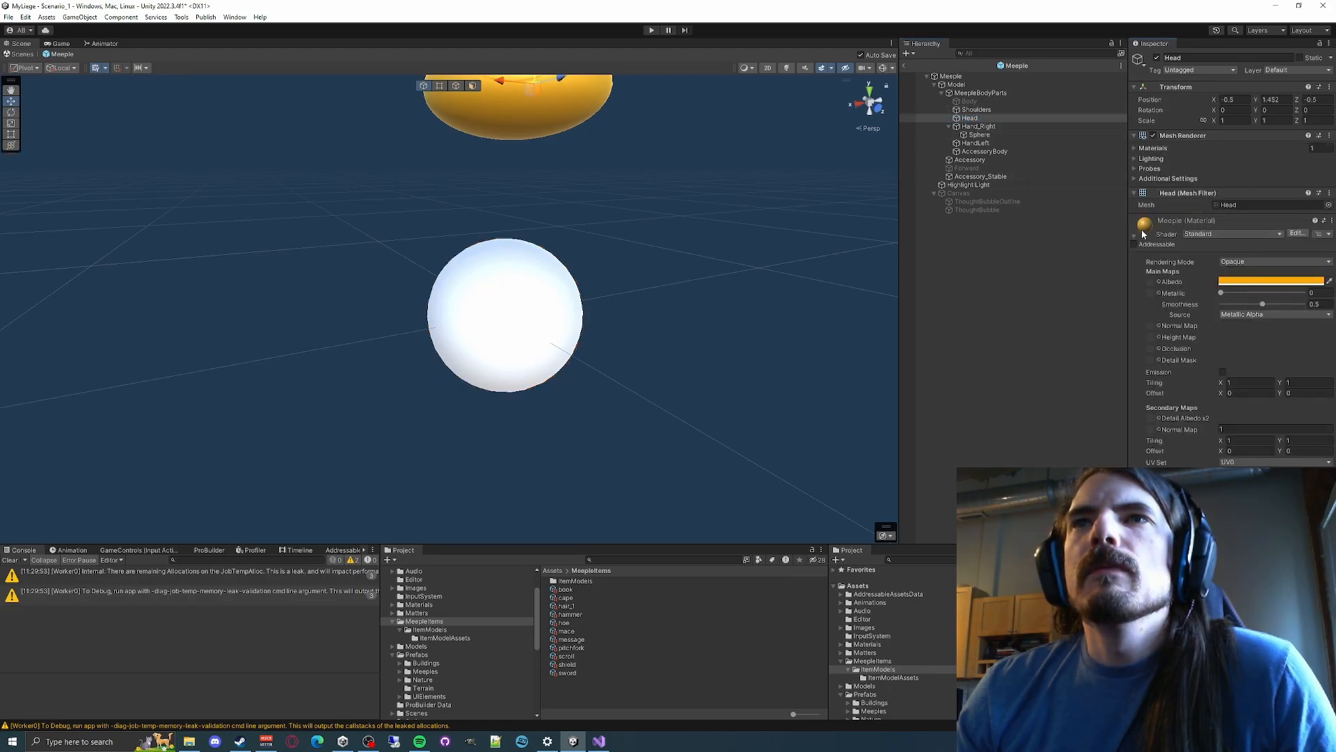
pyautogui.click(1171, 221)
pyautogui.click(1171, 221)
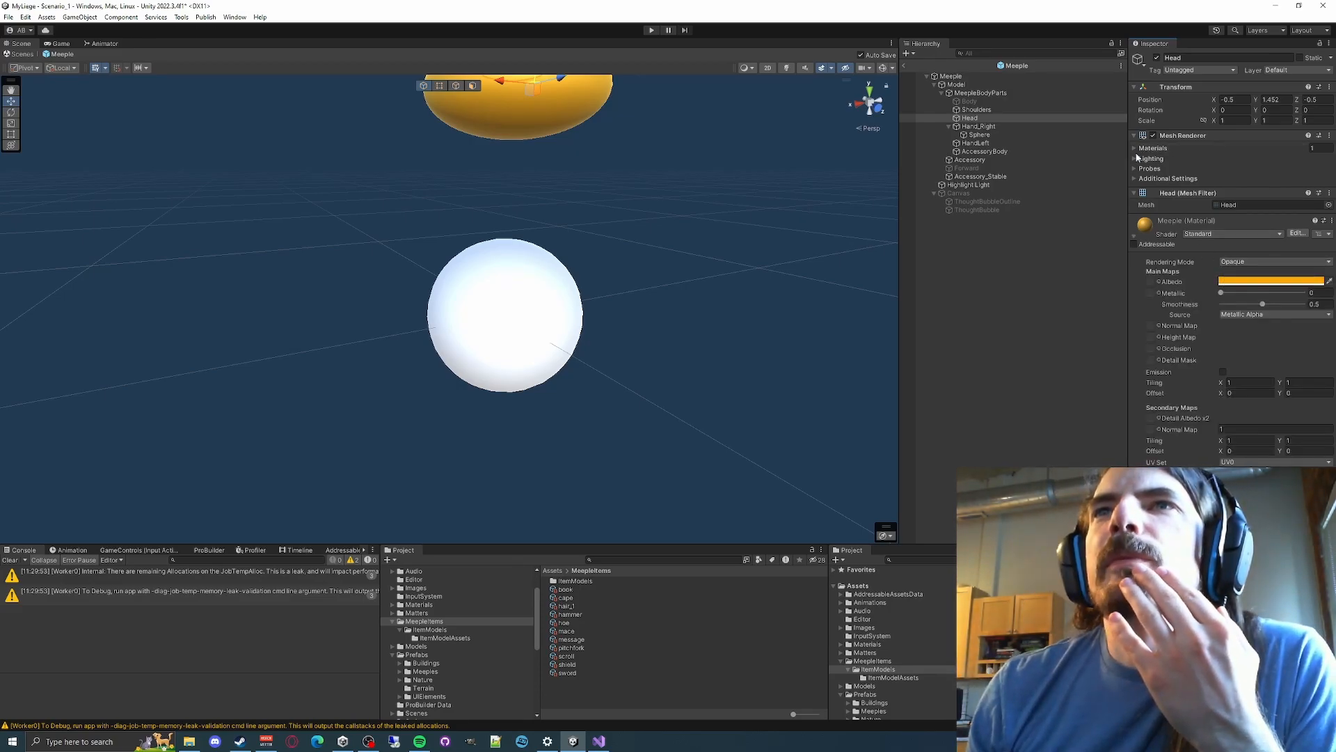
pyautogui.click(1246, 149)
pyautogui.click(1252, 160)
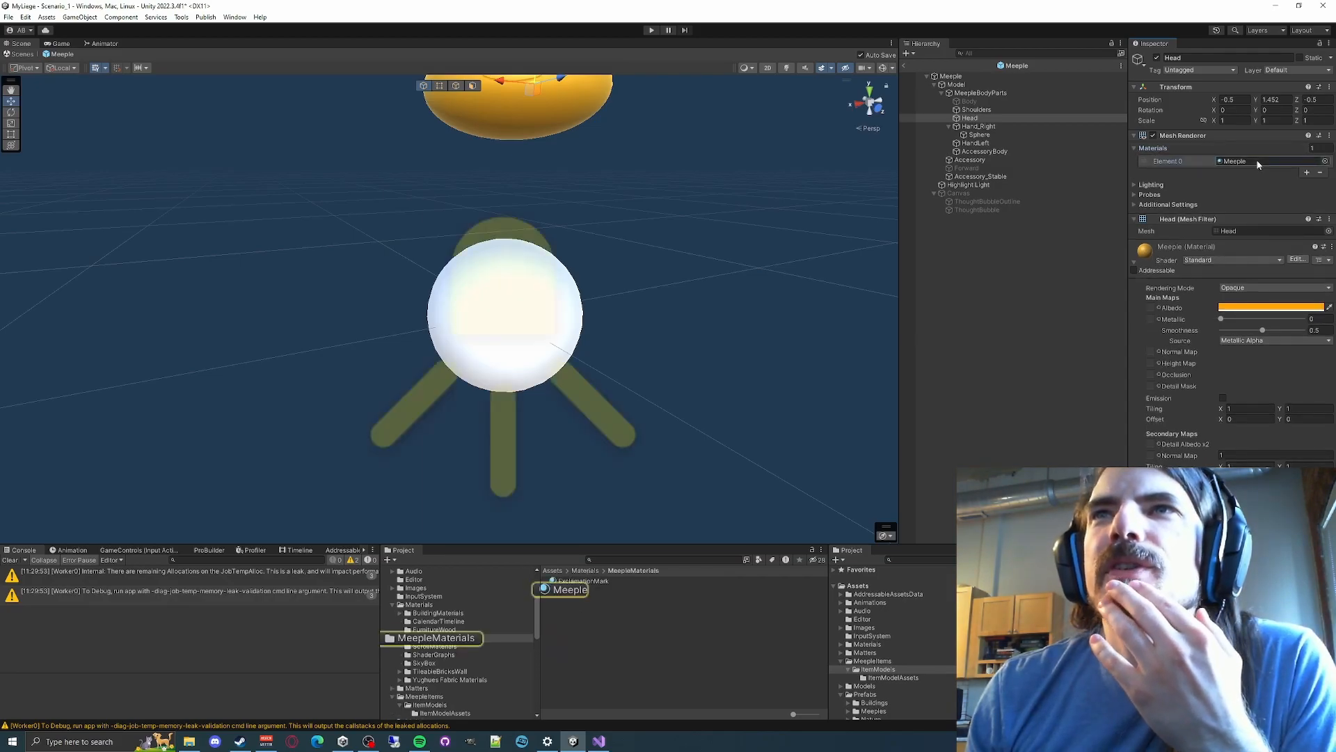
# Apply the Meeple material to the Sphere and collapse the material's settings in Head's component list
pyautogui.click(1134, 265)
pyautogui.click(1133, 264)
pyautogui.click(1134, 264)
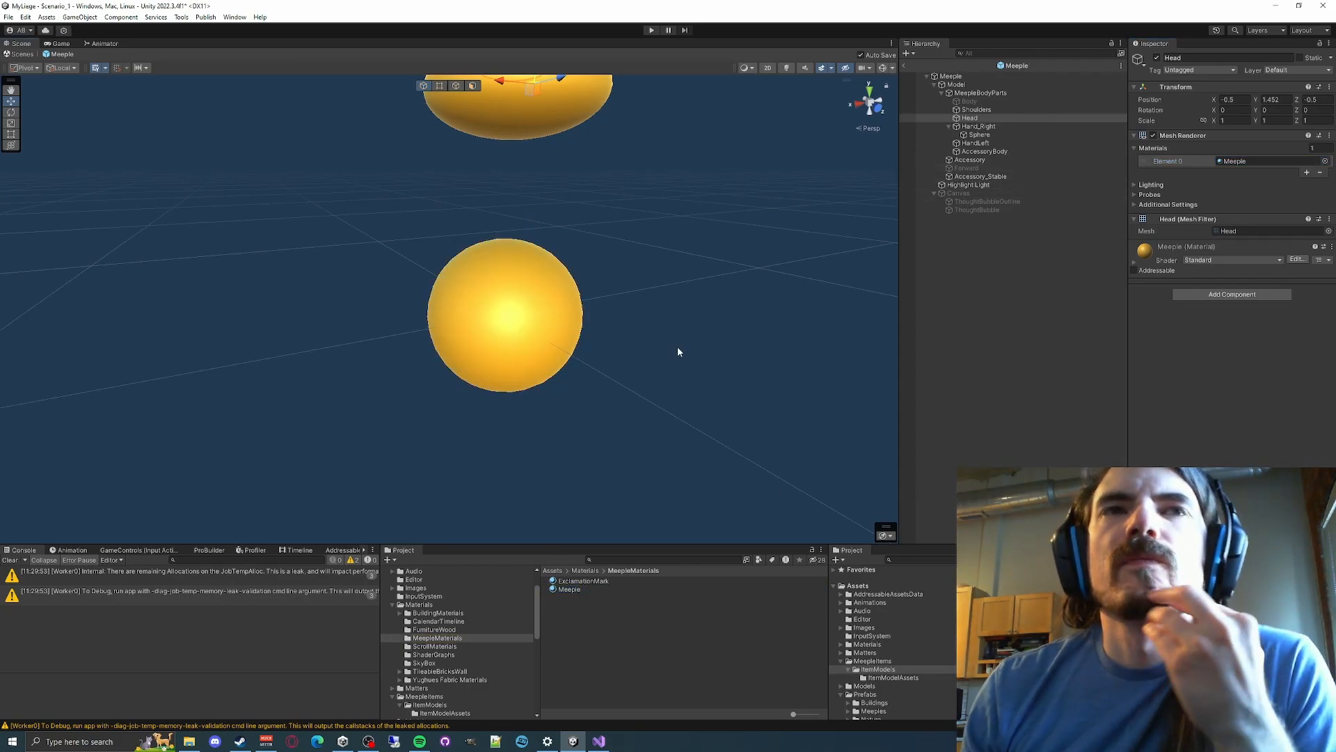
# Examine where Hand_Right and its Sphere sit relative to the Meeple's head and shoulders
pyautogui.click(996, 134)
pyautogui.click(989, 128)
pyautogui.moveTo(714, 294); pyautogui.dragTo(535, 346, button='right')
pyautogui.press('a')
pyautogui.moveTo(549, 335); pyautogui.dragTo(478, 304)
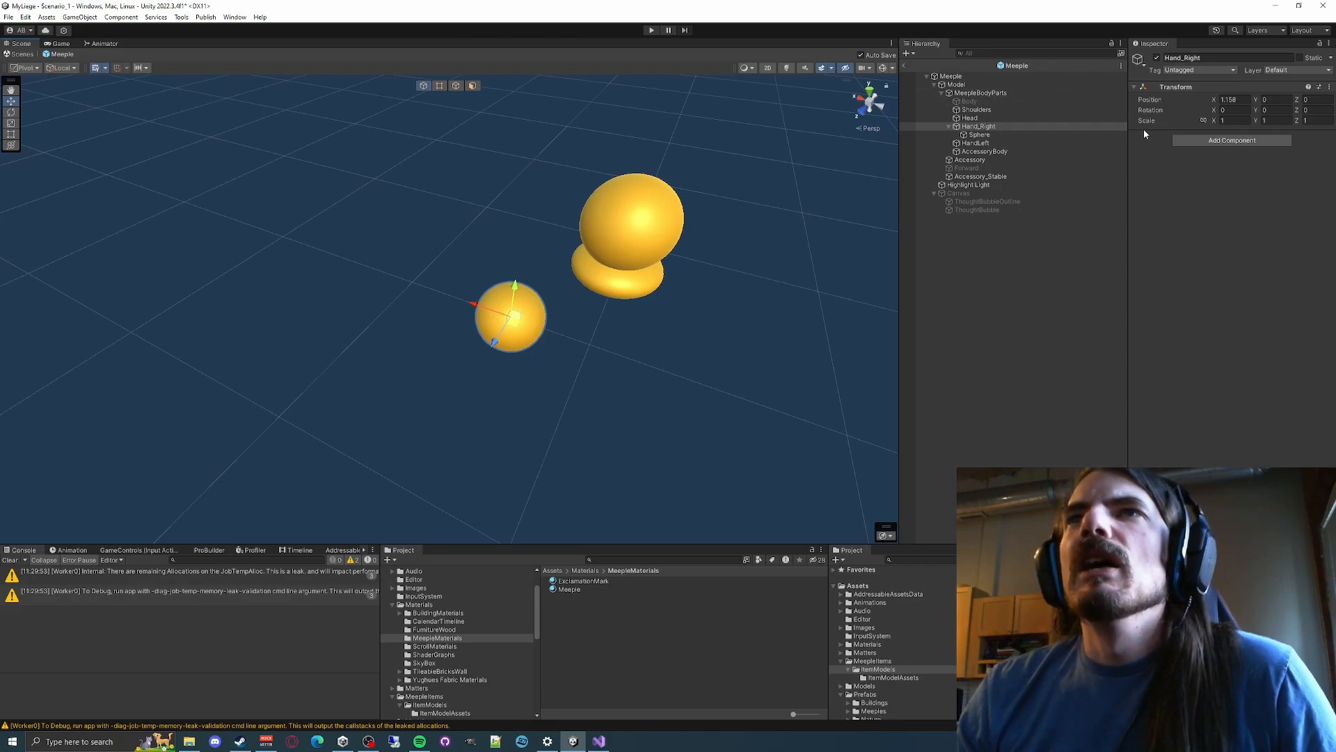
# Inspect the Sphere's Mesh Renderer, collapsing Materials and checking the Probes and Additional Settings sections
pyautogui.click(1009, 135)
pyautogui.click(1227, 120)
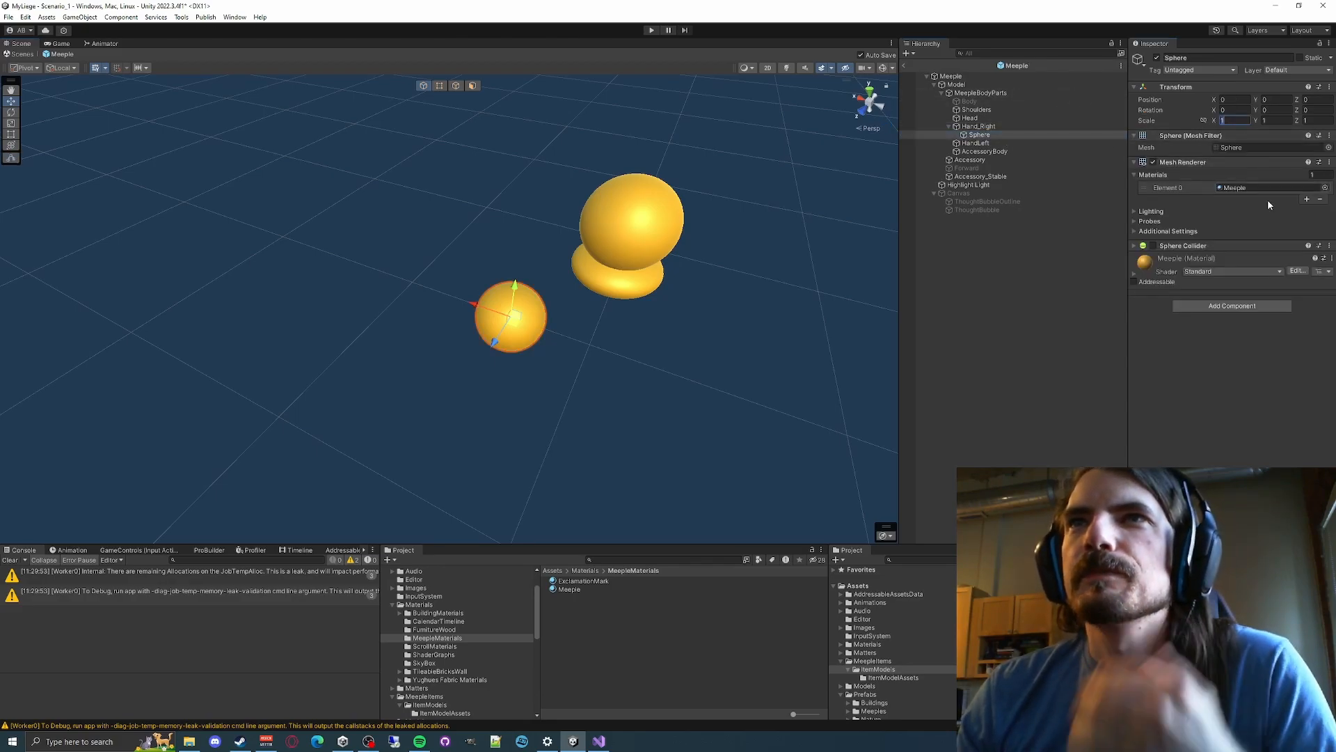
pyautogui.click(1136, 176)
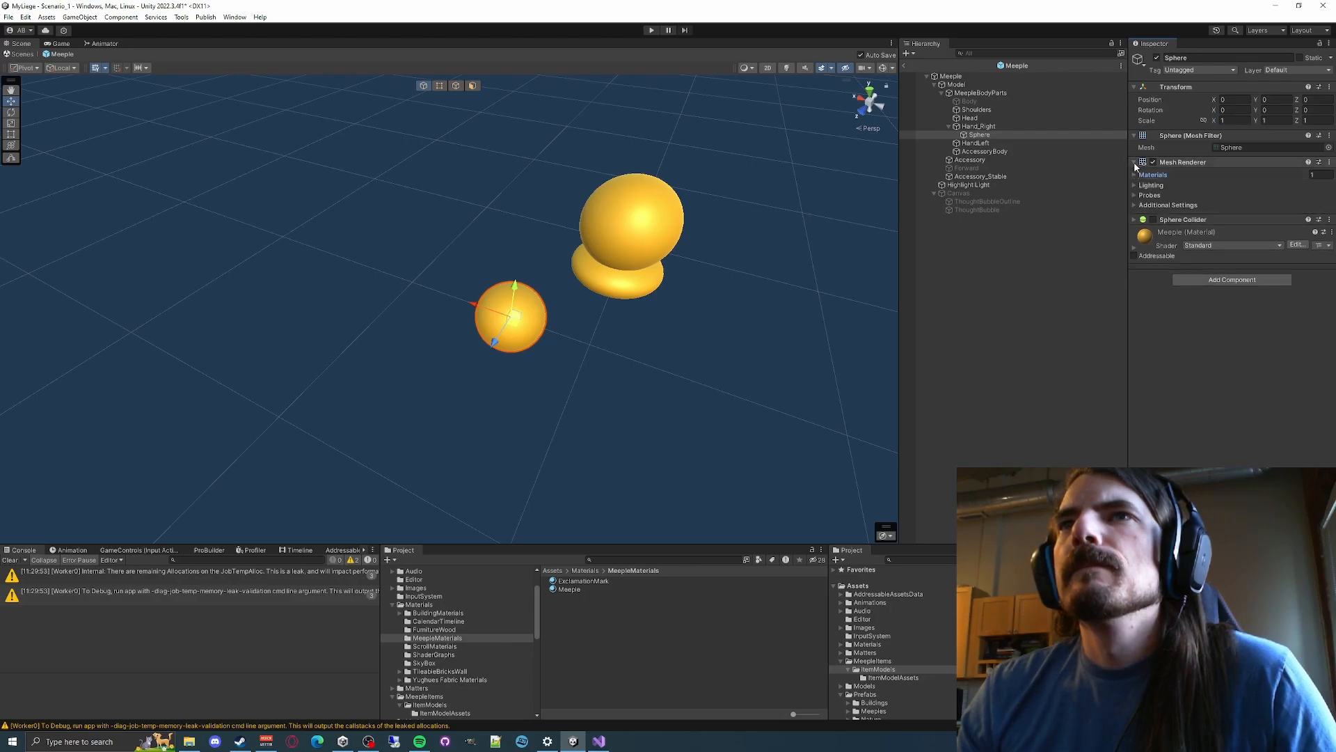
pyautogui.click(1134, 194)
pyautogui.click(1134, 194)
pyautogui.click(1134, 206)
pyautogui.click(1134, 206)
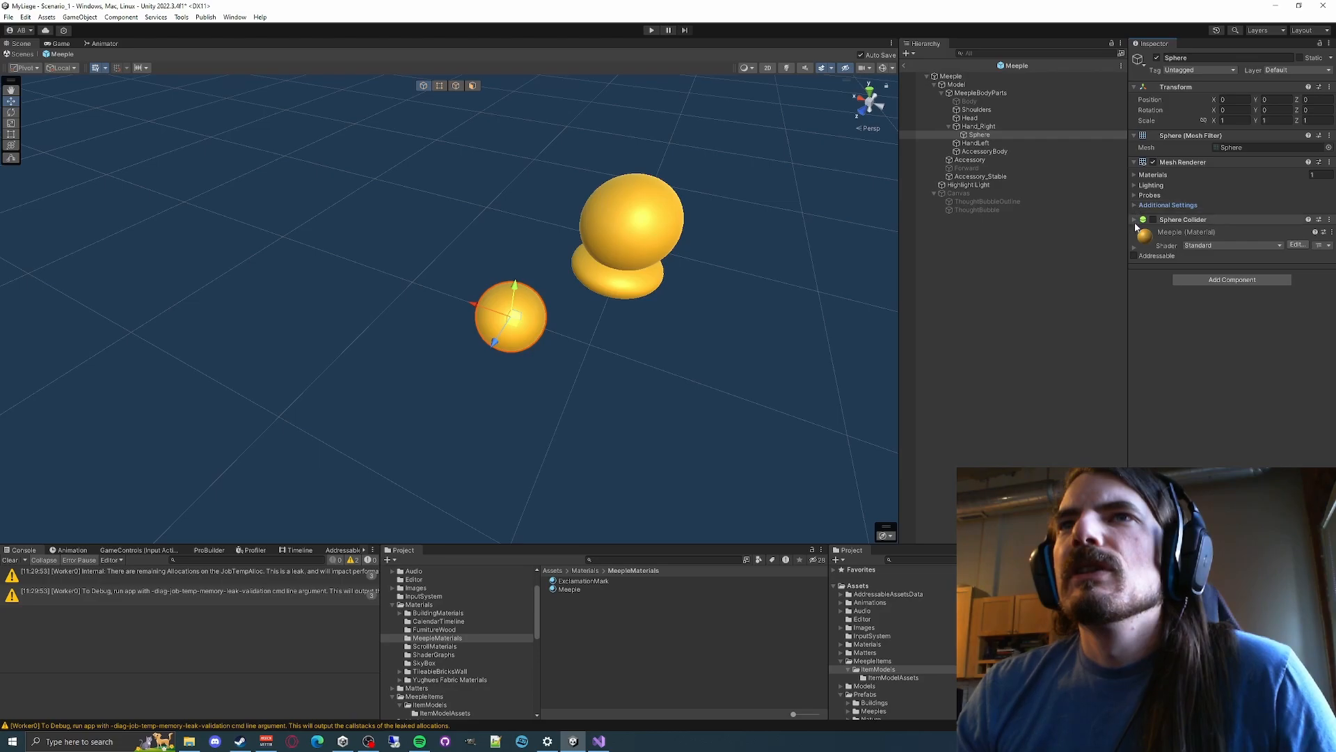
# Try a radius of 0.25 for the Sphere's collider, restore it to 0.5 and collapse the Sphere Collider
pyautogui.click(1135, 220)
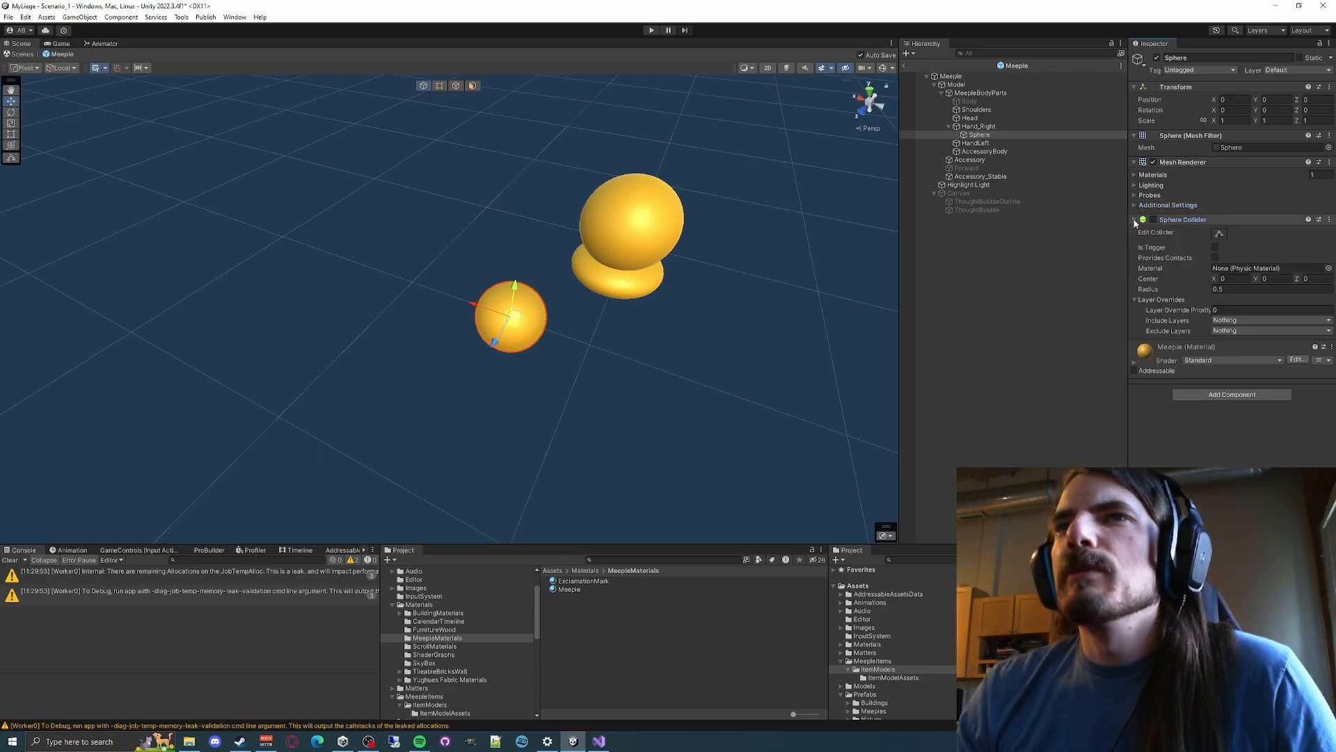
pyautogui.click(1229, 291)
pyautogui.write('0.25')
pyautogui.press('Return')
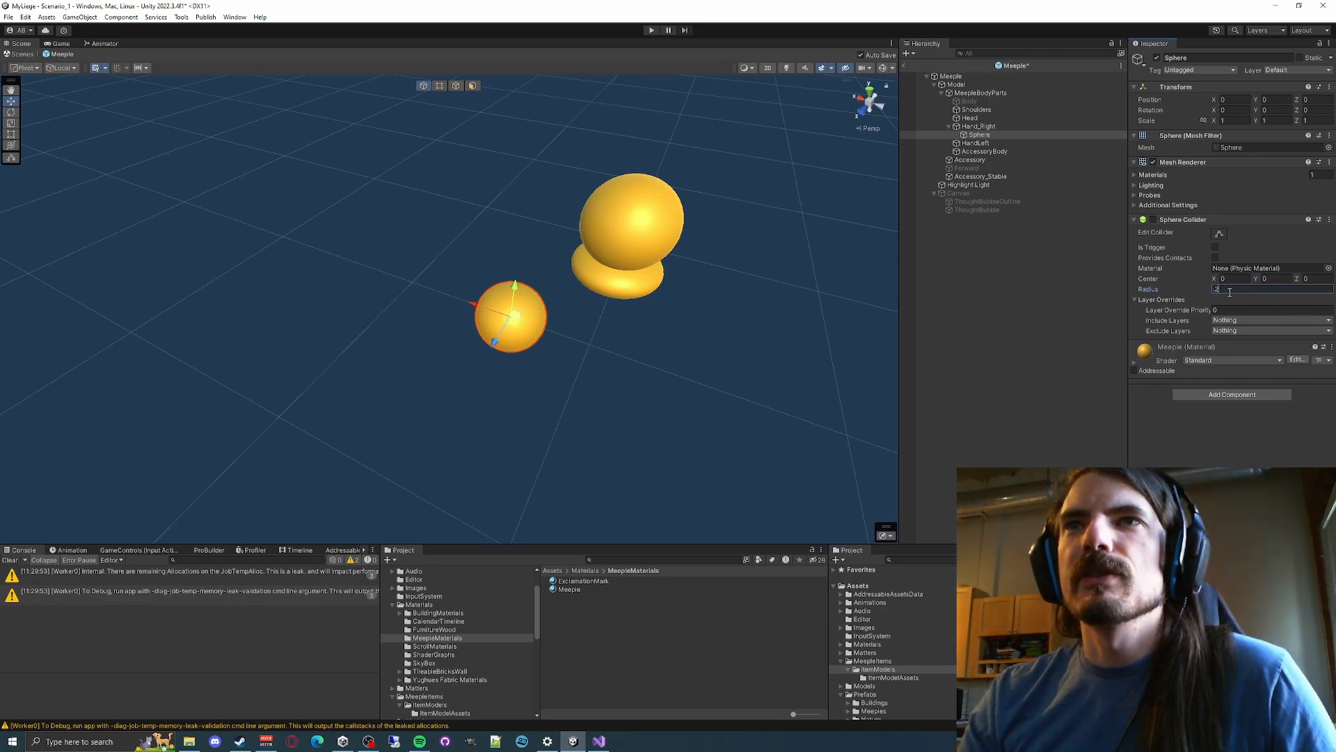
pyautogui.write('.5')
pyautogui.press('Return')
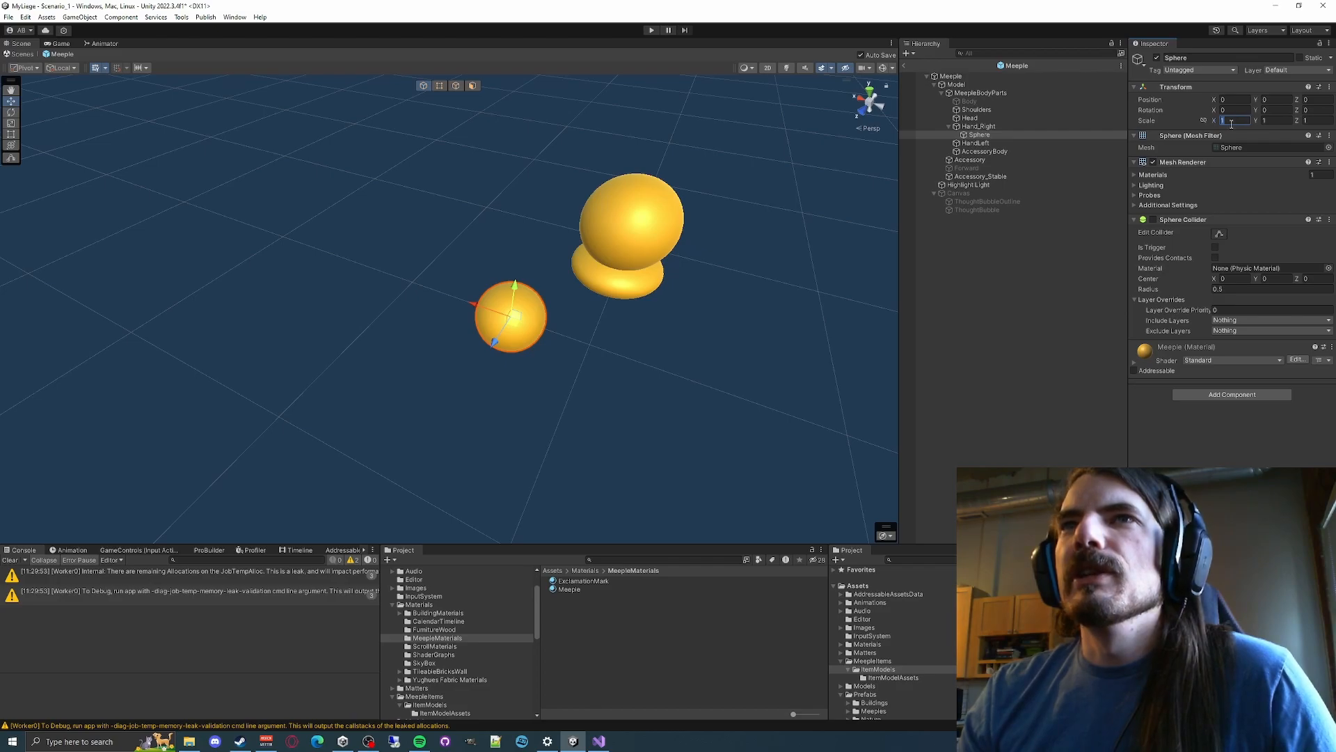
pyautogui.click(1133, 220)
pyautogui.click(1134, 220)
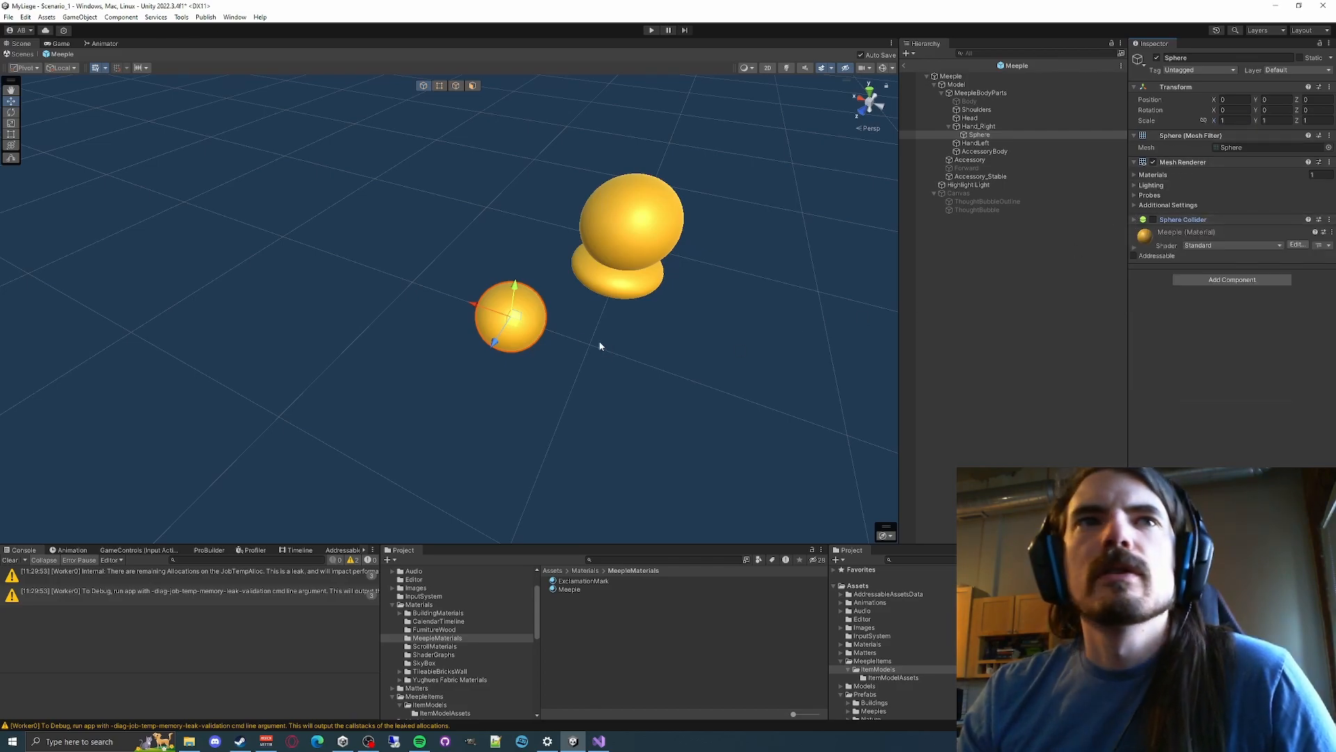
# Try to resize the Sphere freehand with the Rect tool and the Scale tool
pyautogui.press('t')
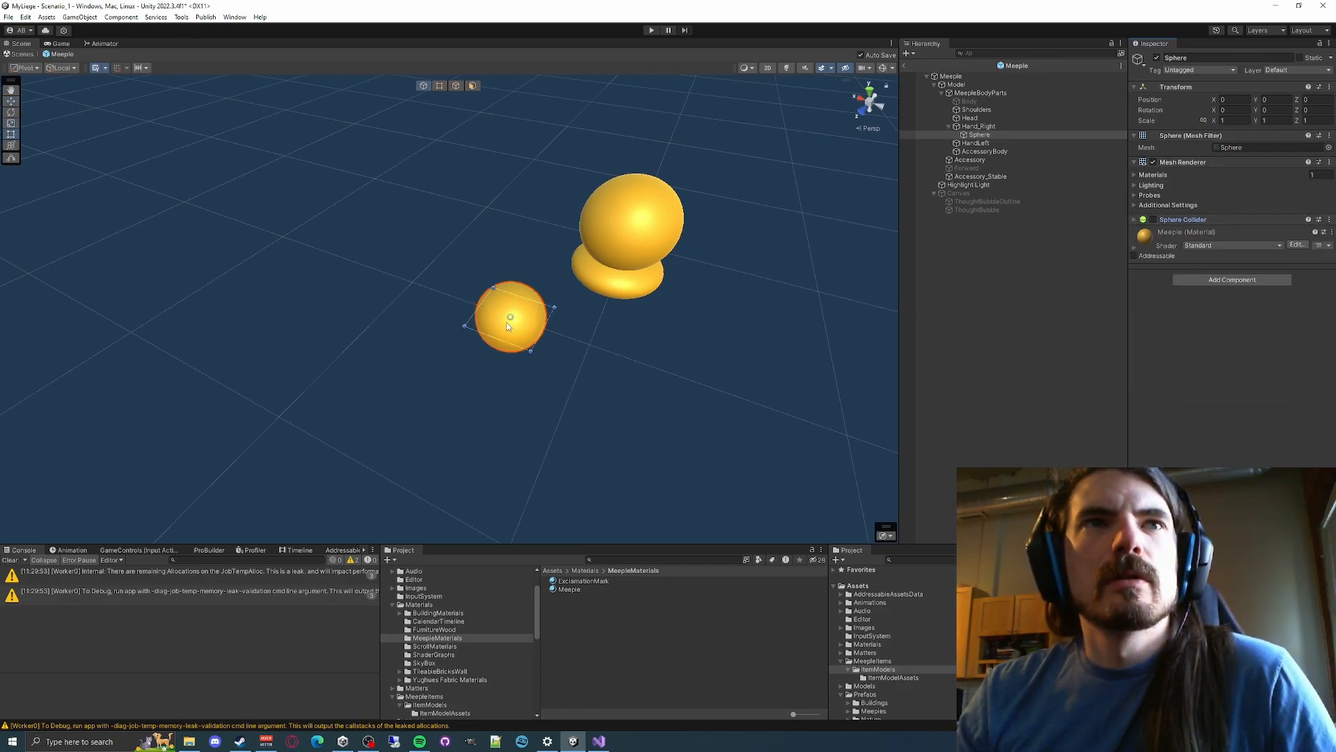
pyautogui.moveTo(532, 350); pyautogui.dragTo(523, 339)
pyautogui.hotkey('ctrl', 'z')
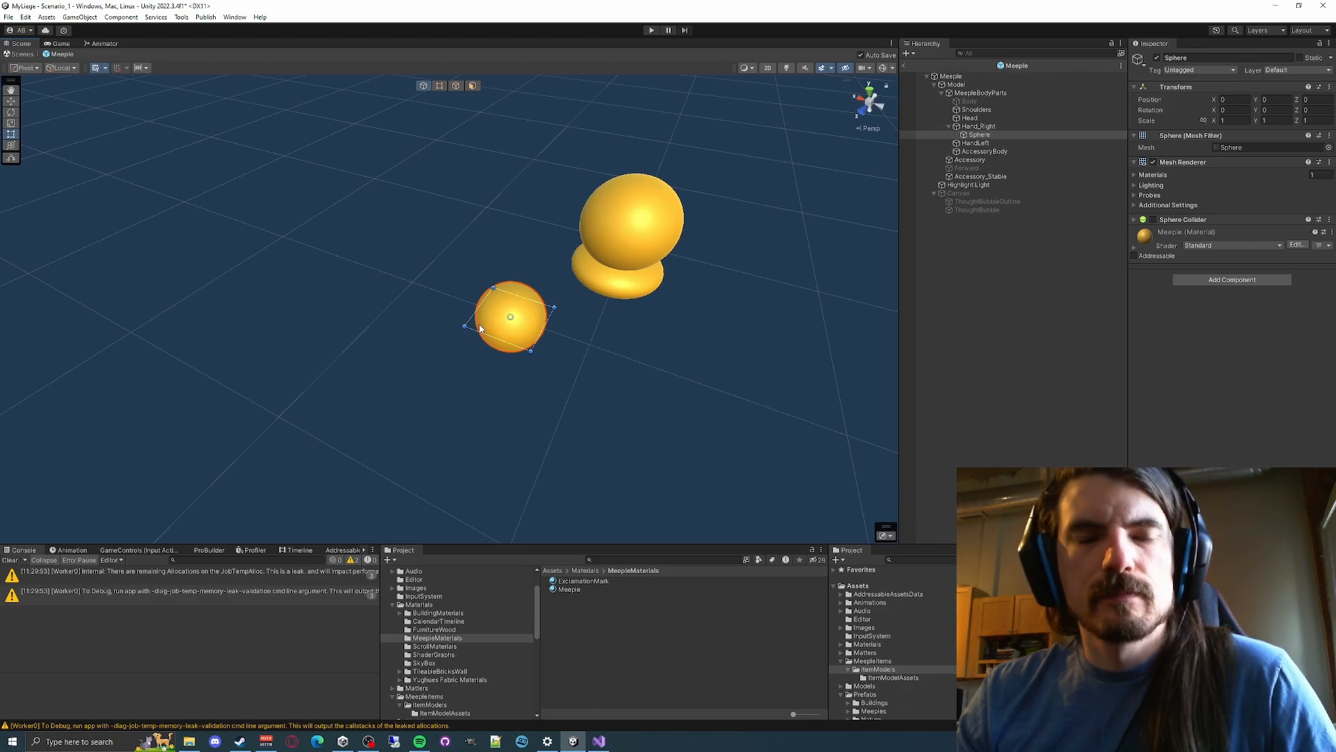
pyautogui.press('r')
pyautogui.moveTo(472, 304); pyautogui.dragTo(483, 307)
# Set the Sphere's scale to 0.25 on all three axes
pyautogui.click(1230, 119)
pyautogui.write('0.25')
pyautogui.press('Tab')
pyautogui.write('0.25')
pyautogui.press('Tab')
pyautogui.write('0.25')
pyautogui.press('Return')
pyautogui.press('w')
pyautogui.moveTo(506, 352); pyautogui.dragTo(556, 348, button='right')
# Enable the Body object so it can serve as a size reference for the hand
pyautogui.click(969, 101)
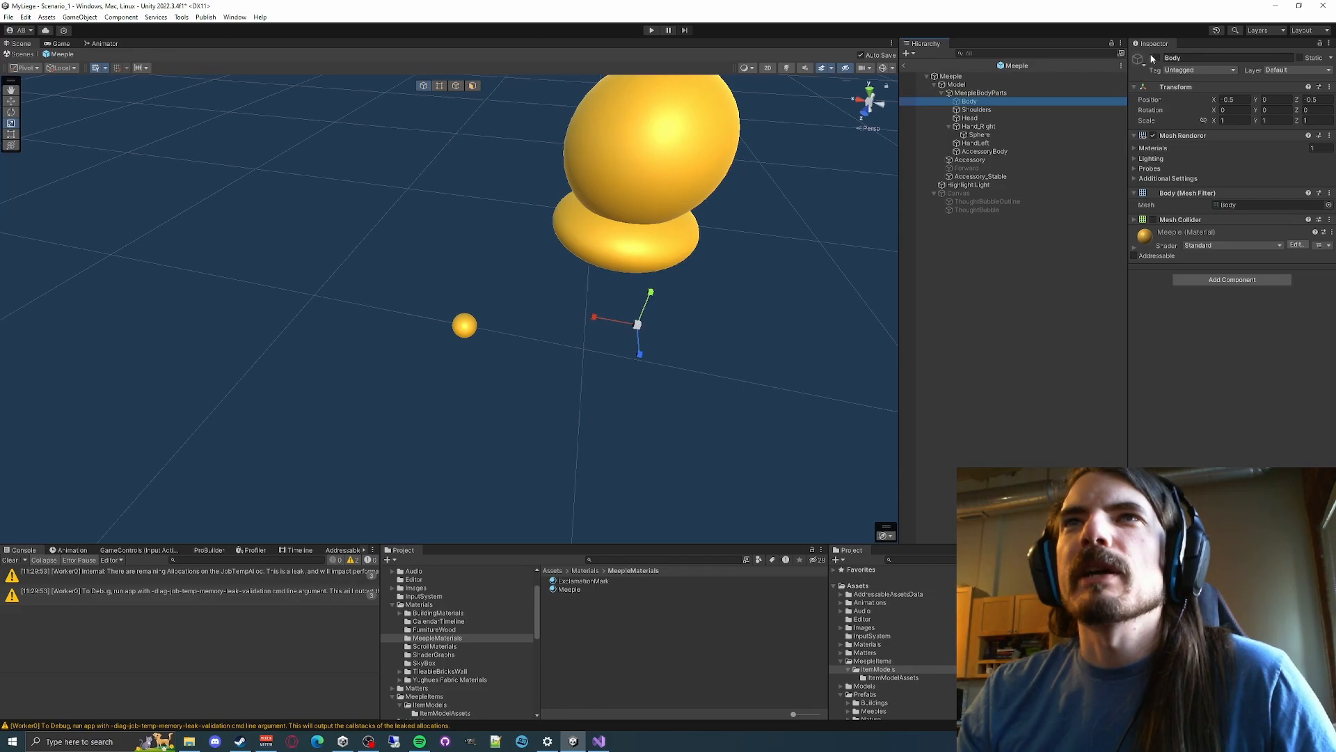
pyautogui.click(1156, 57)
pyautogui.press('w')
pyautogui.moveTo(624, 320); pyautogui.dragTo(613, 260, button='right')
pyautogui.press('s')
# Set the scale of the Sphere under Hand_Right to 0.5 on all three axes
pyautogui.click(1021, 135)
pyautogui.click(1226, 122)
pyautogui.write('0.5')
pyautogui.press('Return')
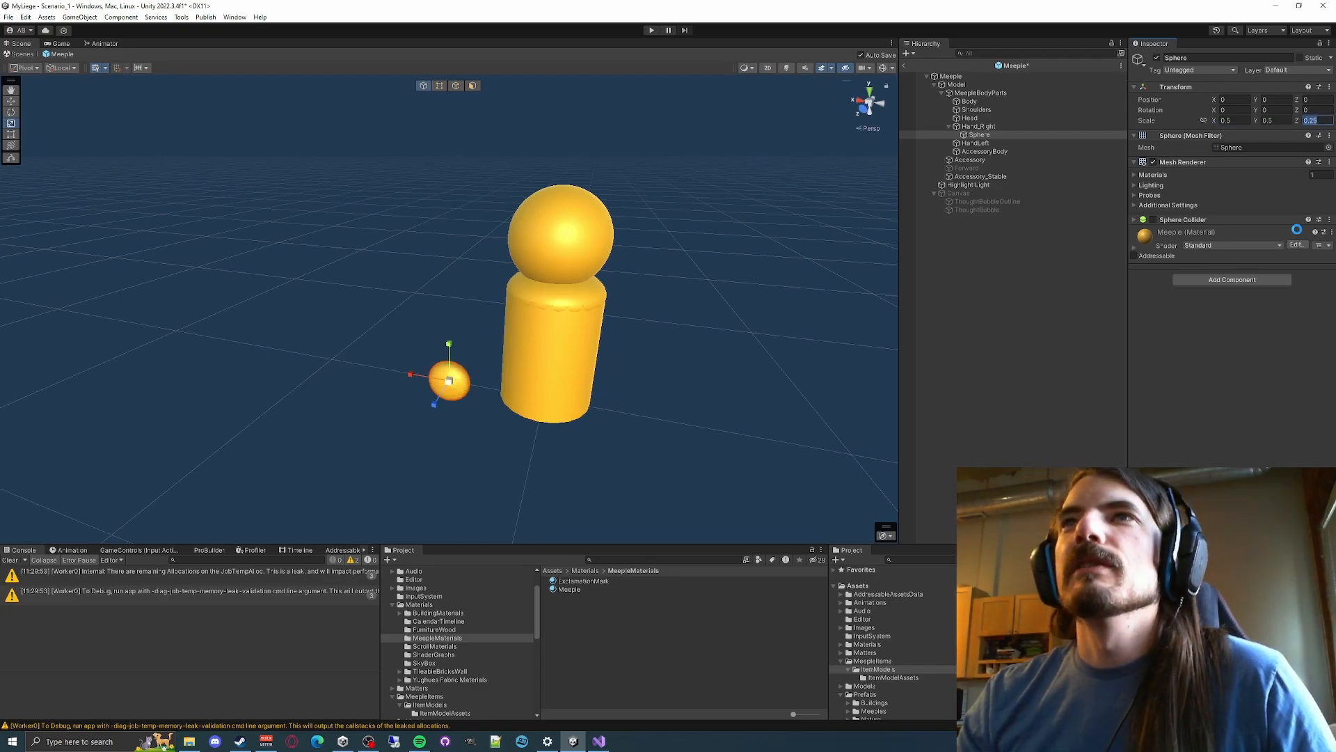
# Move the Sphere closer to the body and raise it, to about X -0.186, Y 0.687, Z 0.152
pyautogui.press('w')
pyautogui.moveTo(465, 353); pyautogui.dragTo(485, 374, button='right')
pyautogui.moveTo(441, 380); pyautogui.dragTo(461, 371)
pyautogui.moveTo(461, 371); pyautogui.dragTo(623, 454, button='right')
pyautogui.moveTo(606, 483); pyautogui.dragTo(670, 487)
pyautogui.moveTo(741, 440); pyautogui.dragTo(527, 406, button='right')
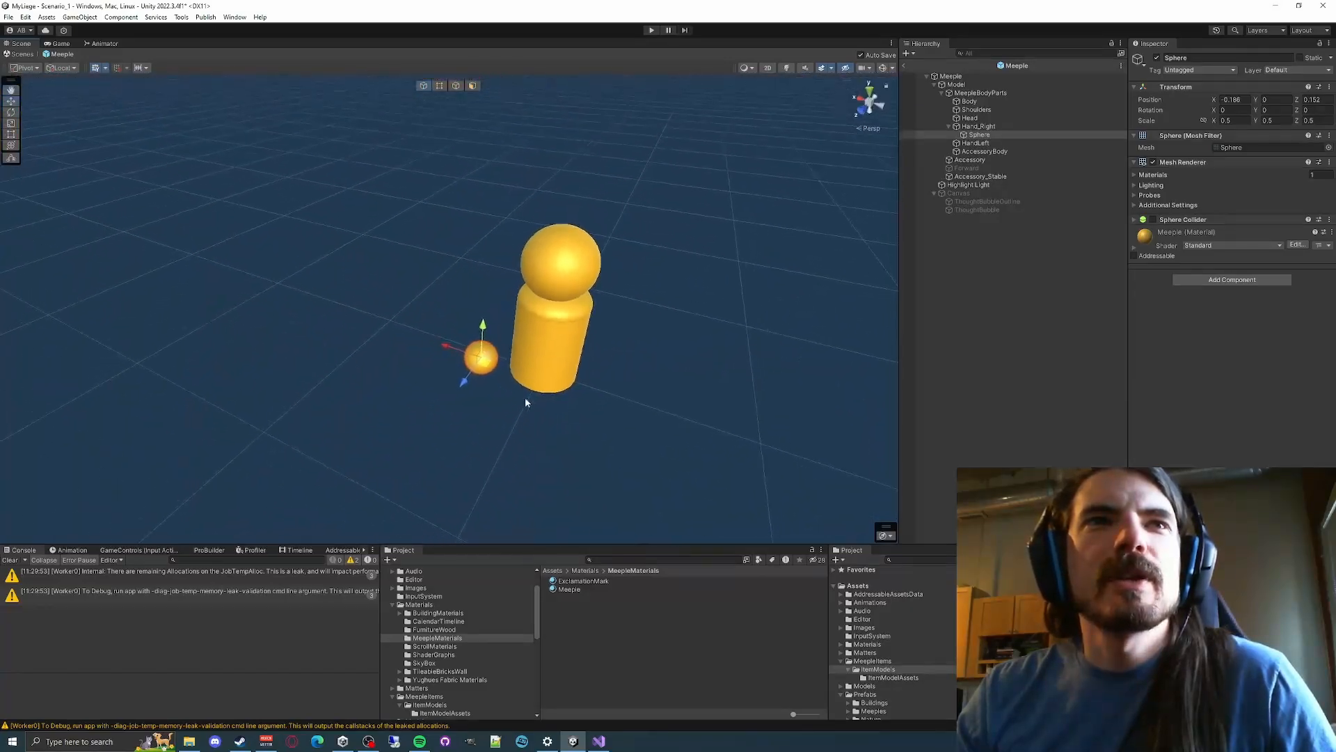
pyautogui.moveTo(482, 325); pyautogui.dragTo(485, 289)
pyautogui.moveTo(513, 286); pyautogui.dragTo(613, 289, button='right')
# Duplicate Hand_Right, place the copy directly below it under MeepleBodyParts and rename the copy Hand_Left
pyautogui.click(988, 128)
pyautogui.hotkey('ctrl', 'd')
pyautogui.moveTo(981, 160)
pyautogui.mouseDown()
pyautogui.moveTo(992, 149)
pyautogui.moveTo(978, 140)
pyautogui.mouseUp()
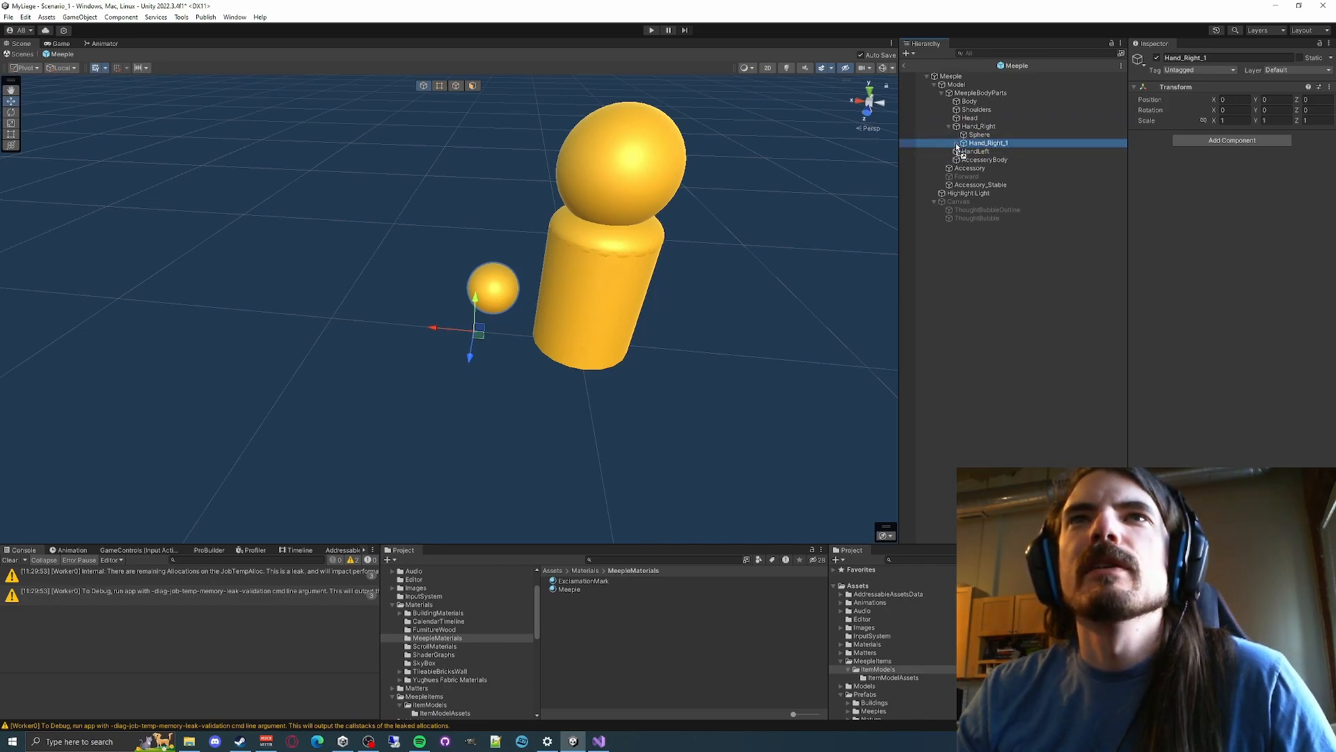
pyautogui.moveTo(959, 145); pyautogui.dragTo(967, 143)
pyautogui.press('F2')
pyautogui.press('Right')
pyautogui.press('BackSpace')
pyautogui.press('BackSpace')
pyautogui.press('BackSpace')
pyautogui.press('BackSpace')
pyautogui.write('_Lef')
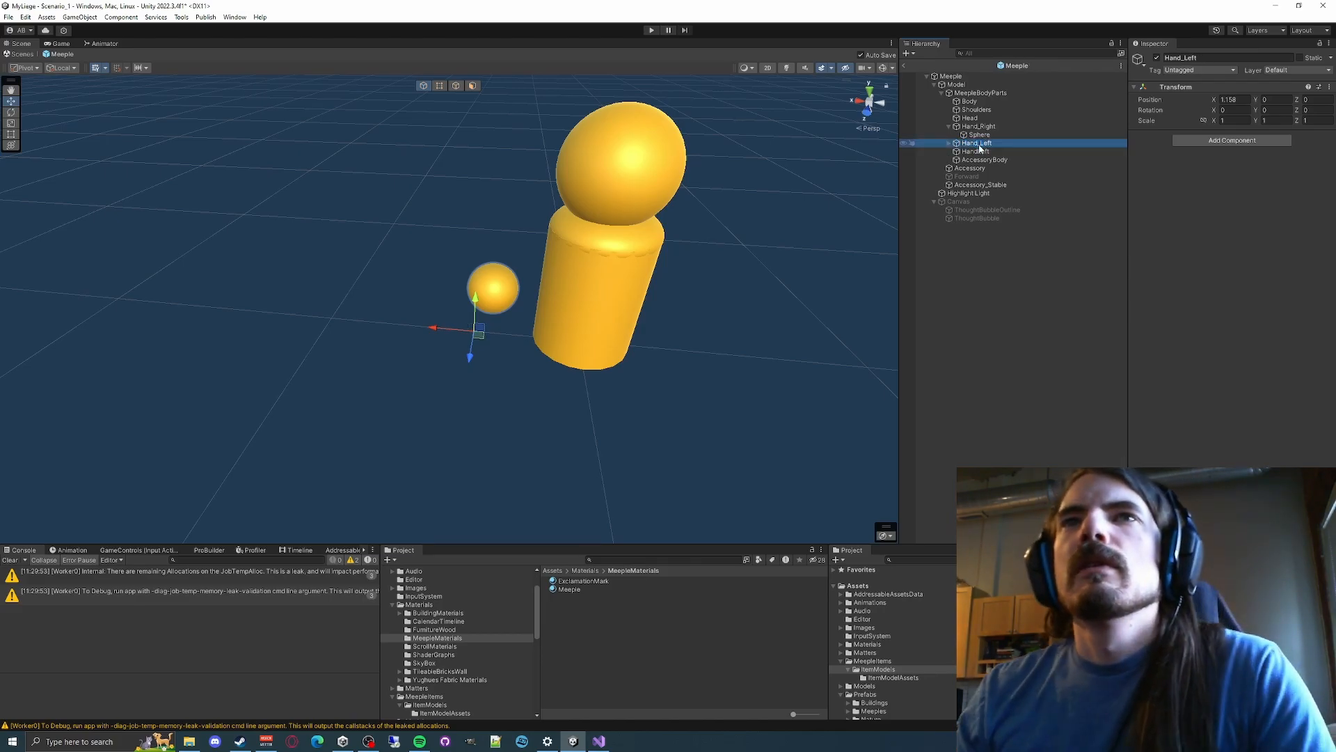
# Delete the old HandLeft object and move Hand_Left to the body's opposite side, at about X -0.85, Z 0.11
pyautogui.click(971, 152)
pyautogui.press('Delete')
pyautogui.click(981, 143)
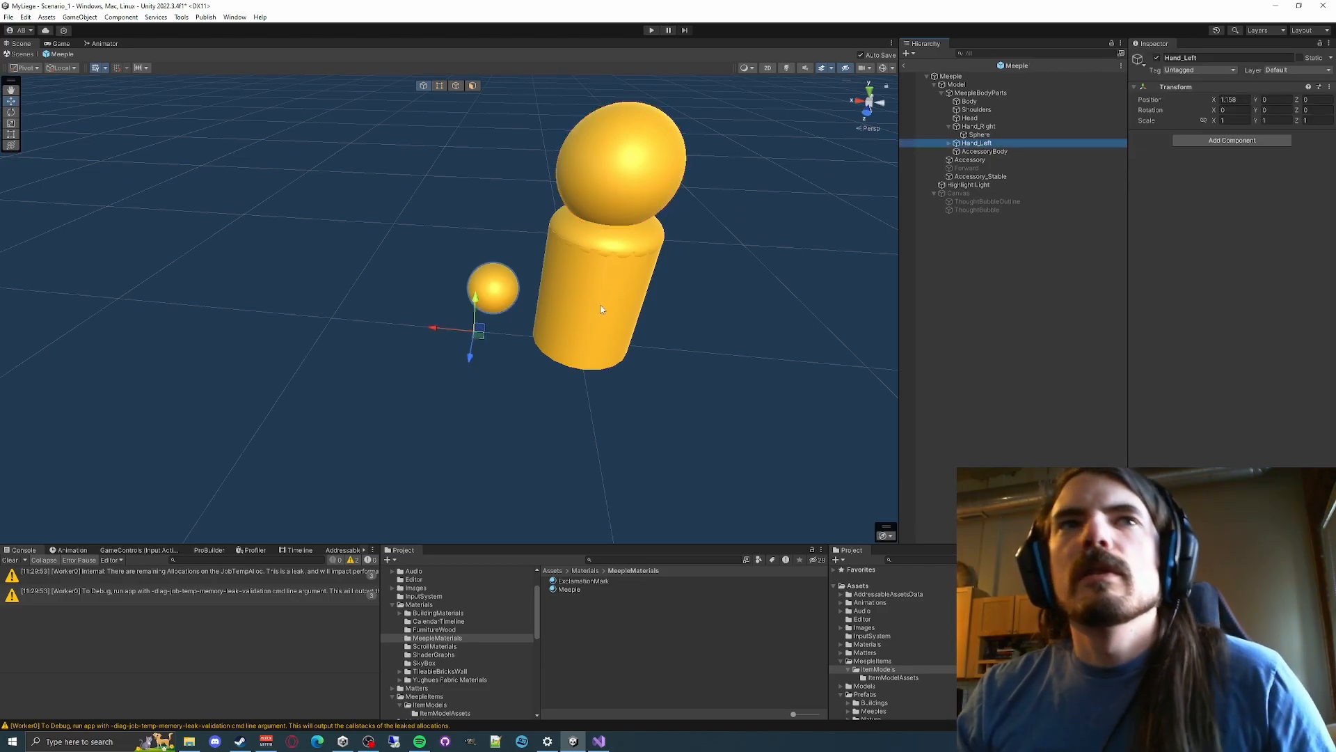
pyautogui.moveTo(487, 334); pyautogui.dragTo(676, 366)
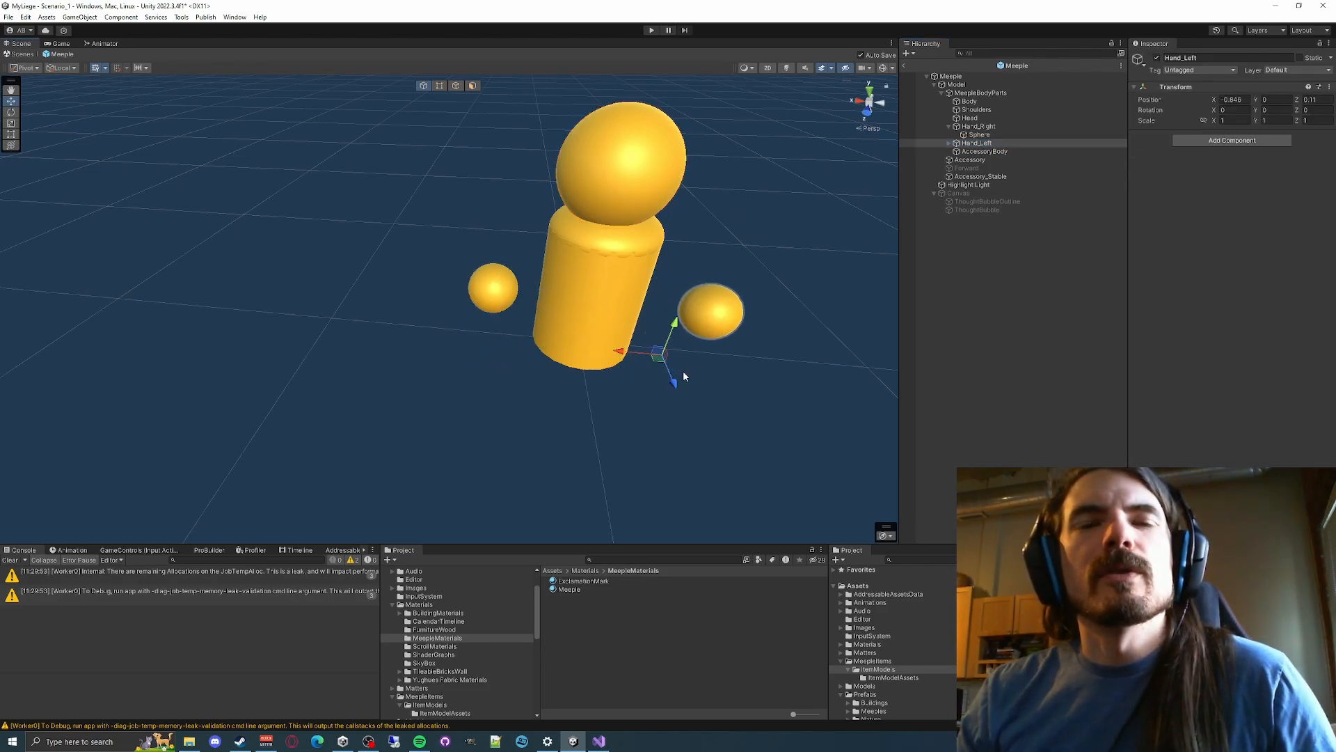
# Compare the pivot positions of Hand_Right and its child Sphere in the scene
pyautogui.click(504, 298)
pyautogui.click(979, 126)
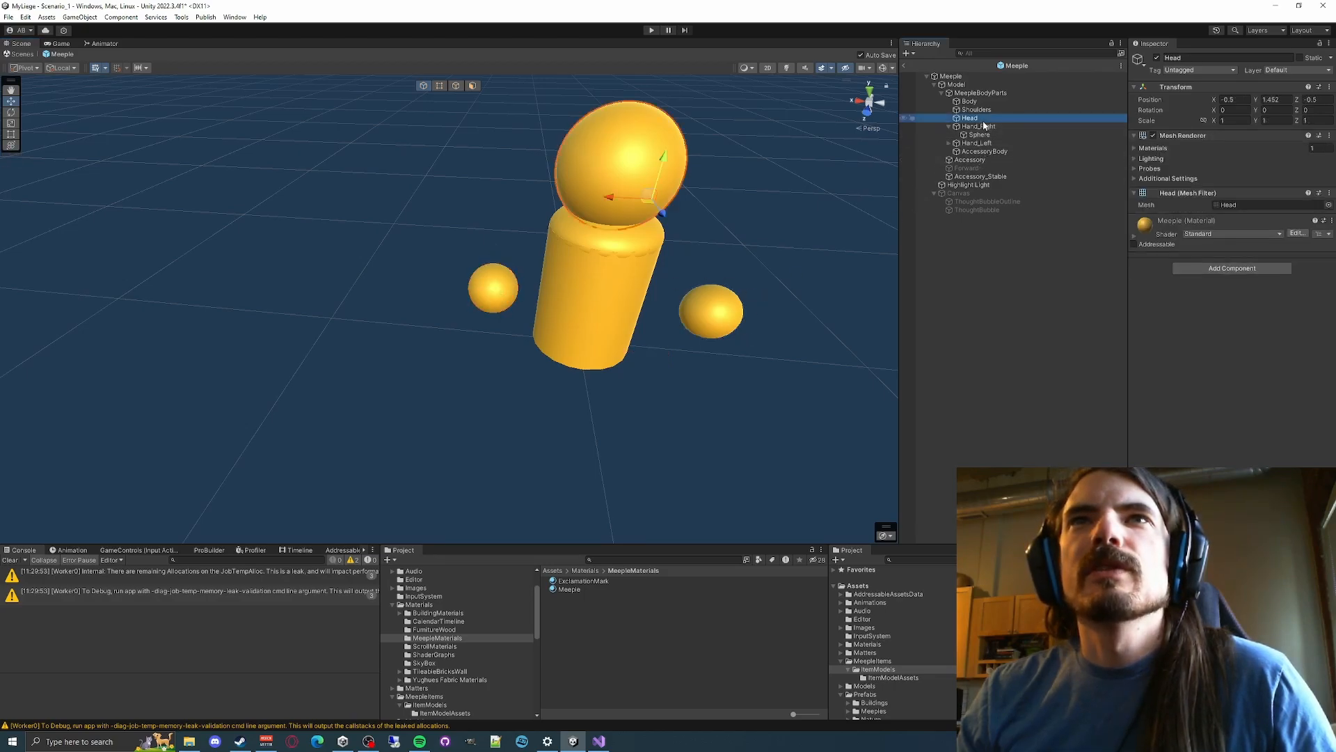
pyautogui.press('w')
pyautogui.moveTo(664, 270); pyautogui.dragTo(754, 242, button='right')
pyautogui.press('a')
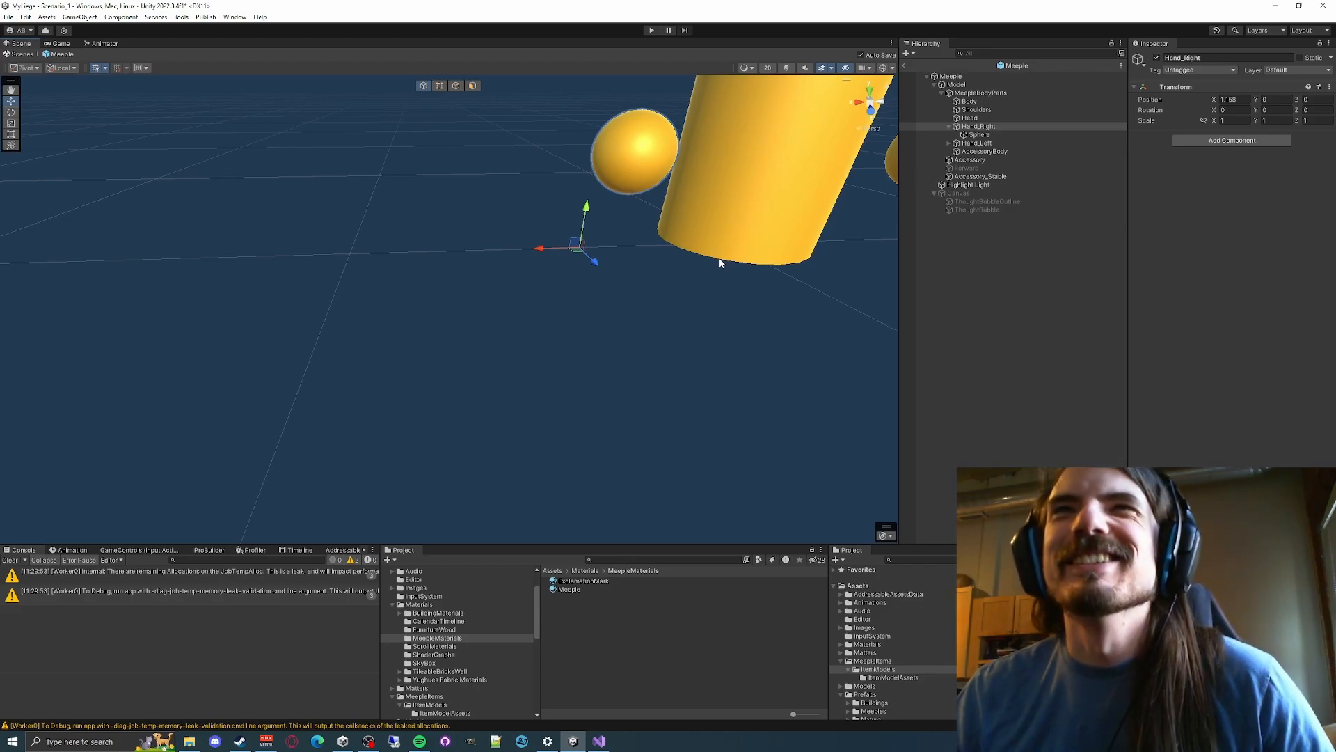
pyautogui.click(980, 135)
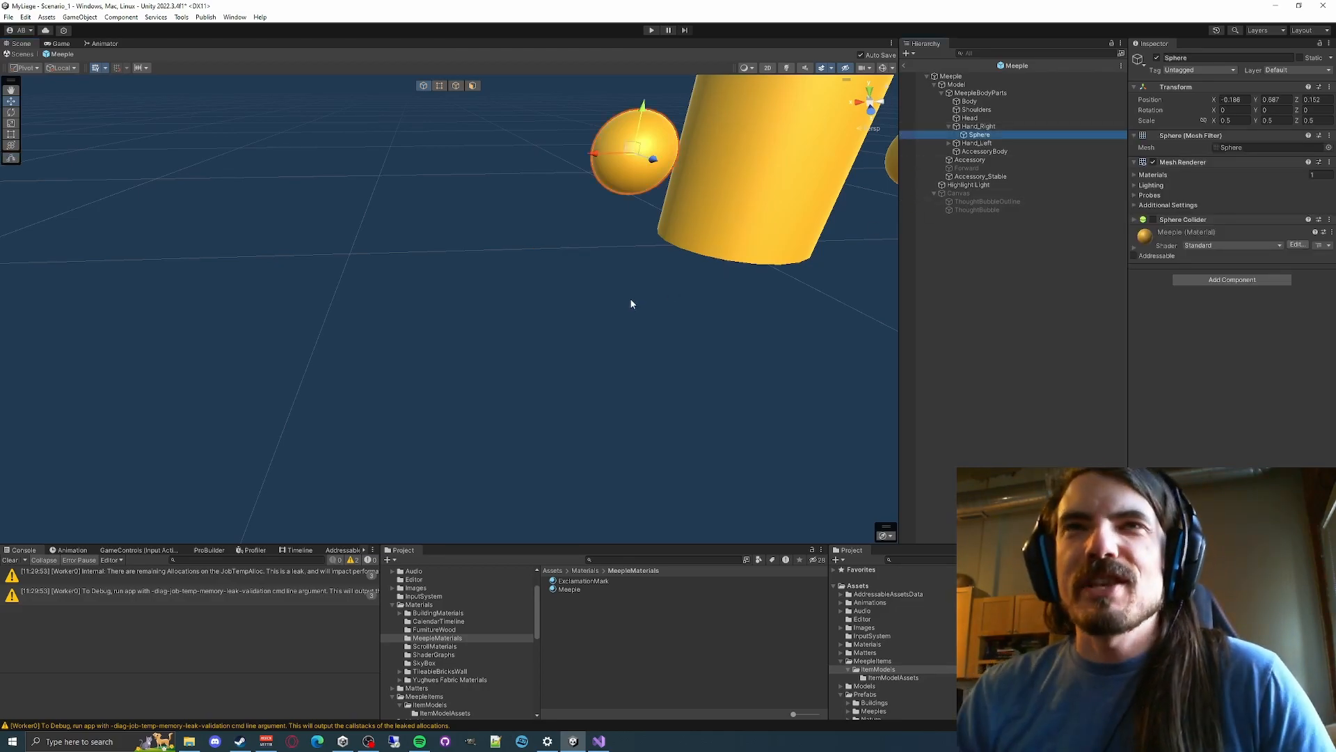
pyautogui.moveTo(631, 304); pyautogui.dragTo(390, 299, button='right')
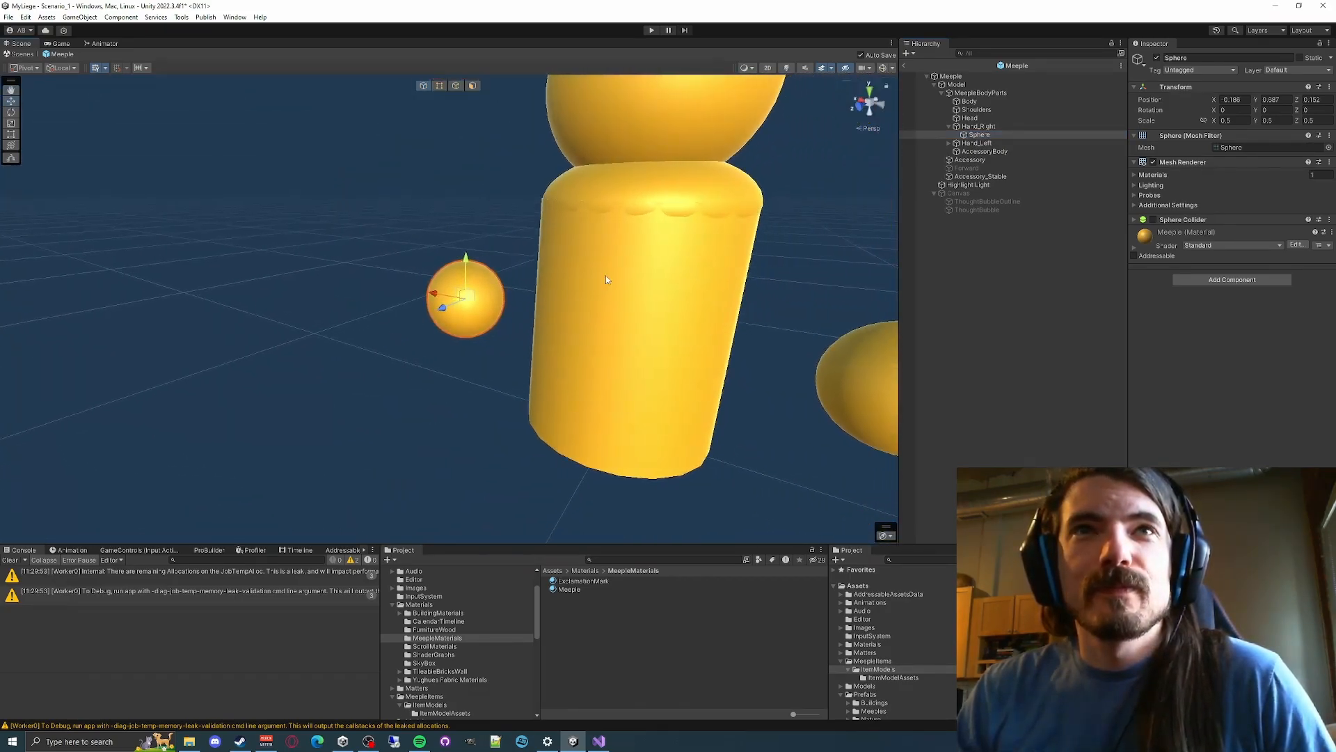
pyautogui.click(994, 128)
pyautogui.click(986, 136)
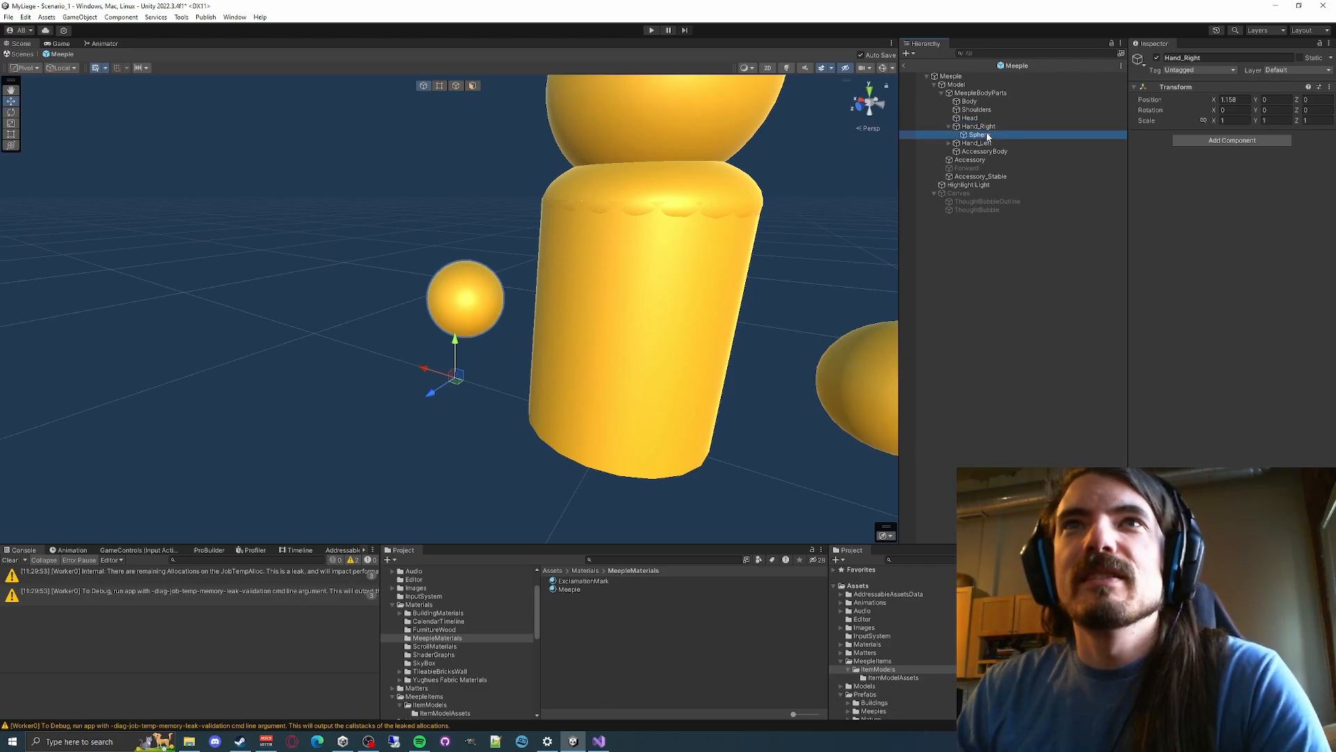
# Move the Sphere out of Hand_Right to sit directly under MeepleBodyParts, and delete the emptied Hand_Right parent
pyautogui.moveTo(987, 136); pyautogui.dragTo(971, 123)
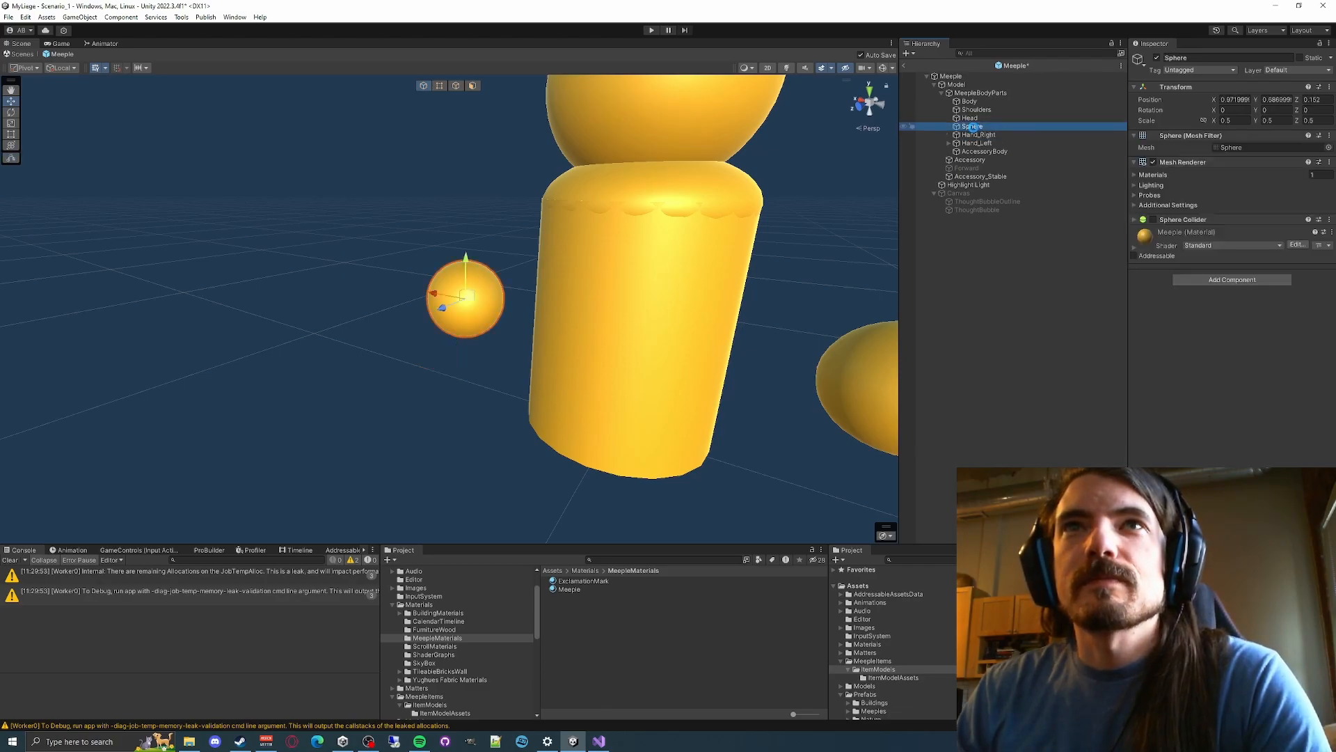
pyautogui.click(974, 135)
pyautogui.press('Delete')
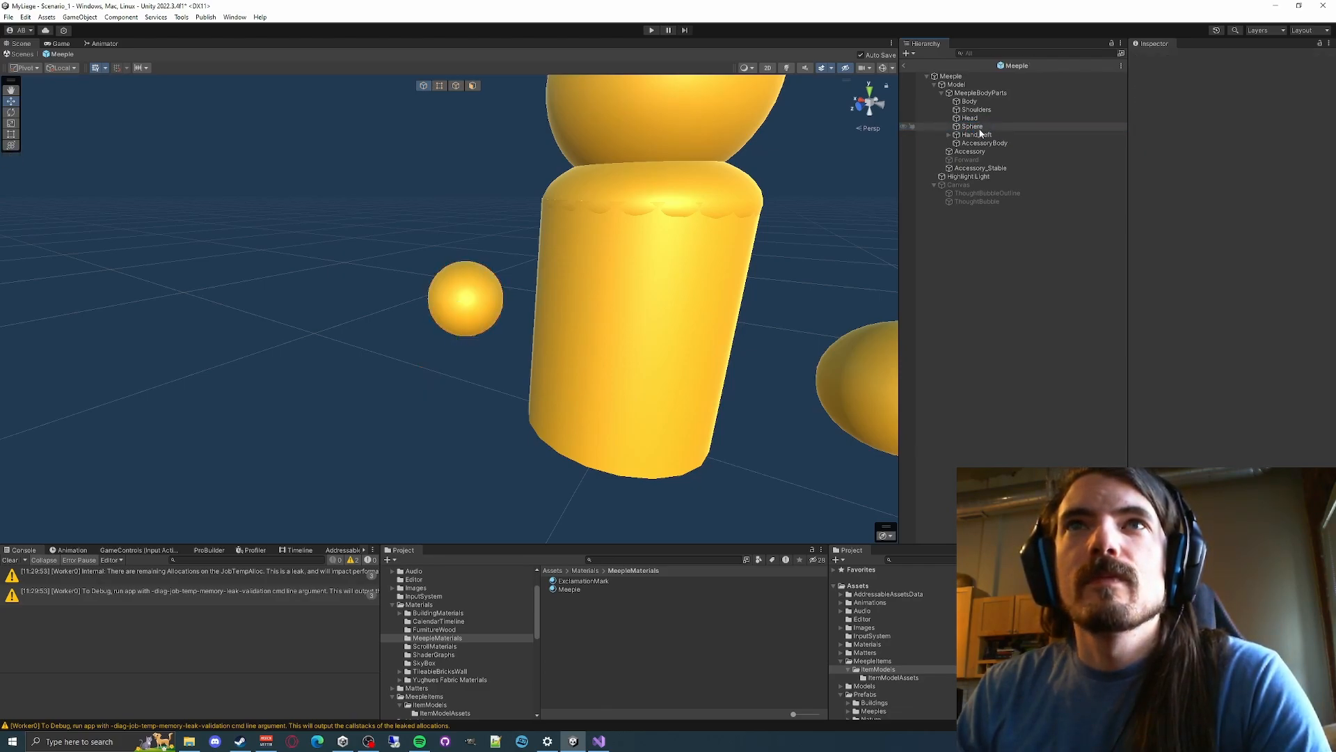
# Frame the Sphere in the scene and rename it Hand_Right
pyautogui.click(980, 127)
pyautogui.press('f')
pyautogui.press('F2')
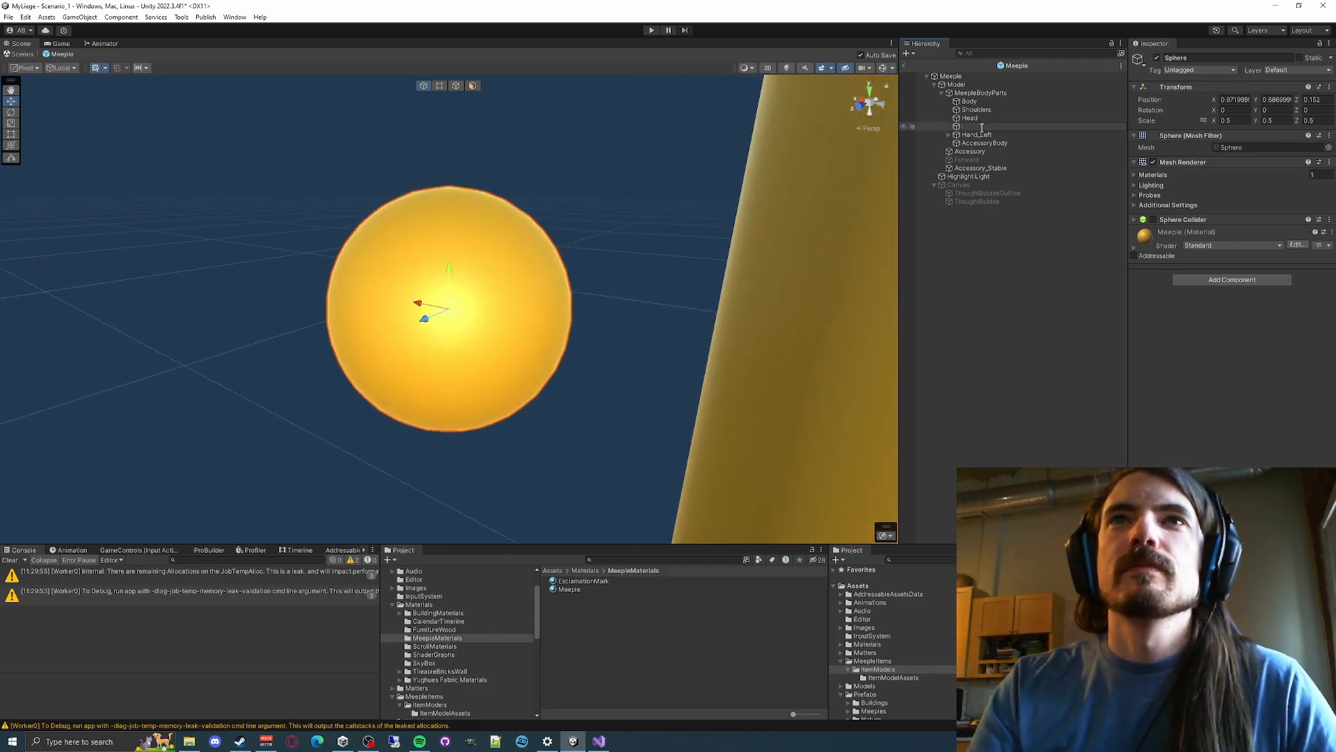
pyautogui.write('Hand_Right')
pyautogui.press('Return')
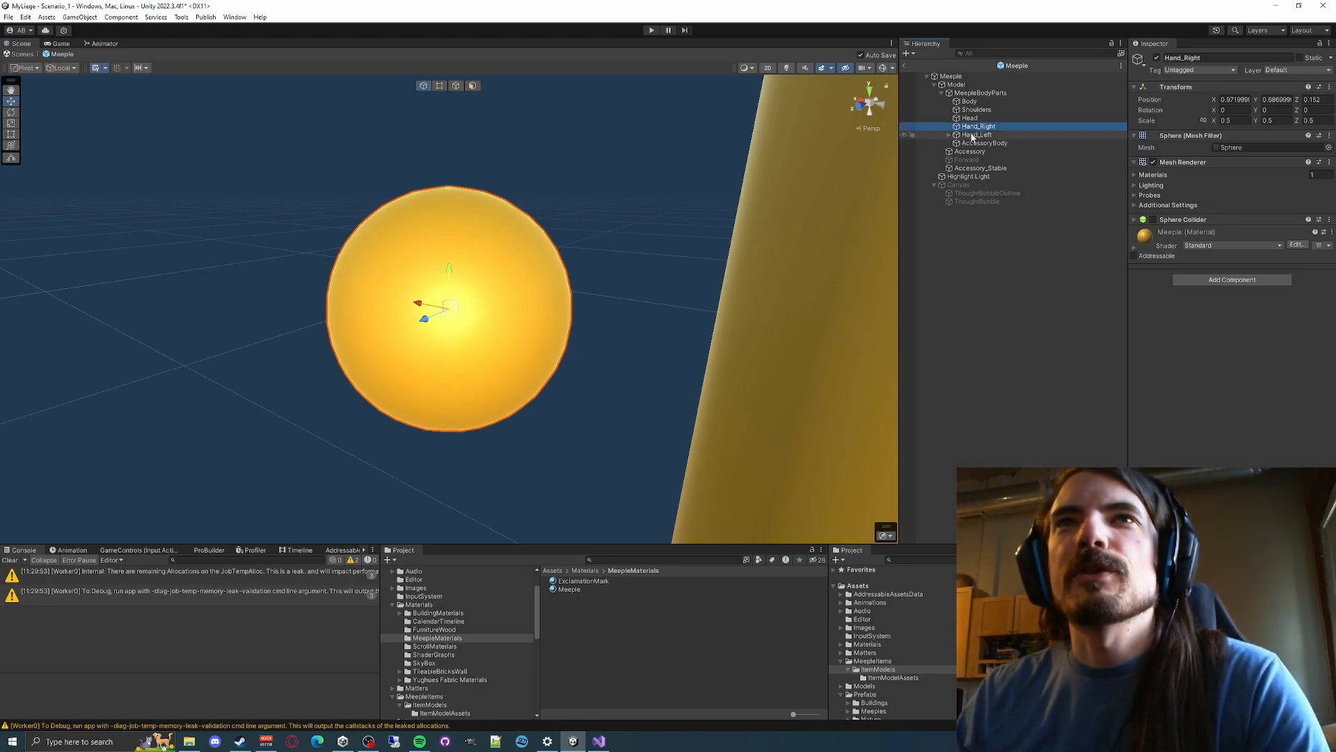
# Replace the existing Hand_Left with a duplicate of the new Hand_Right, renamed Hand_Left
pyautogui.click(973, 135)
pyautogui.press('Delete')
pyautogui.click(978, 126)
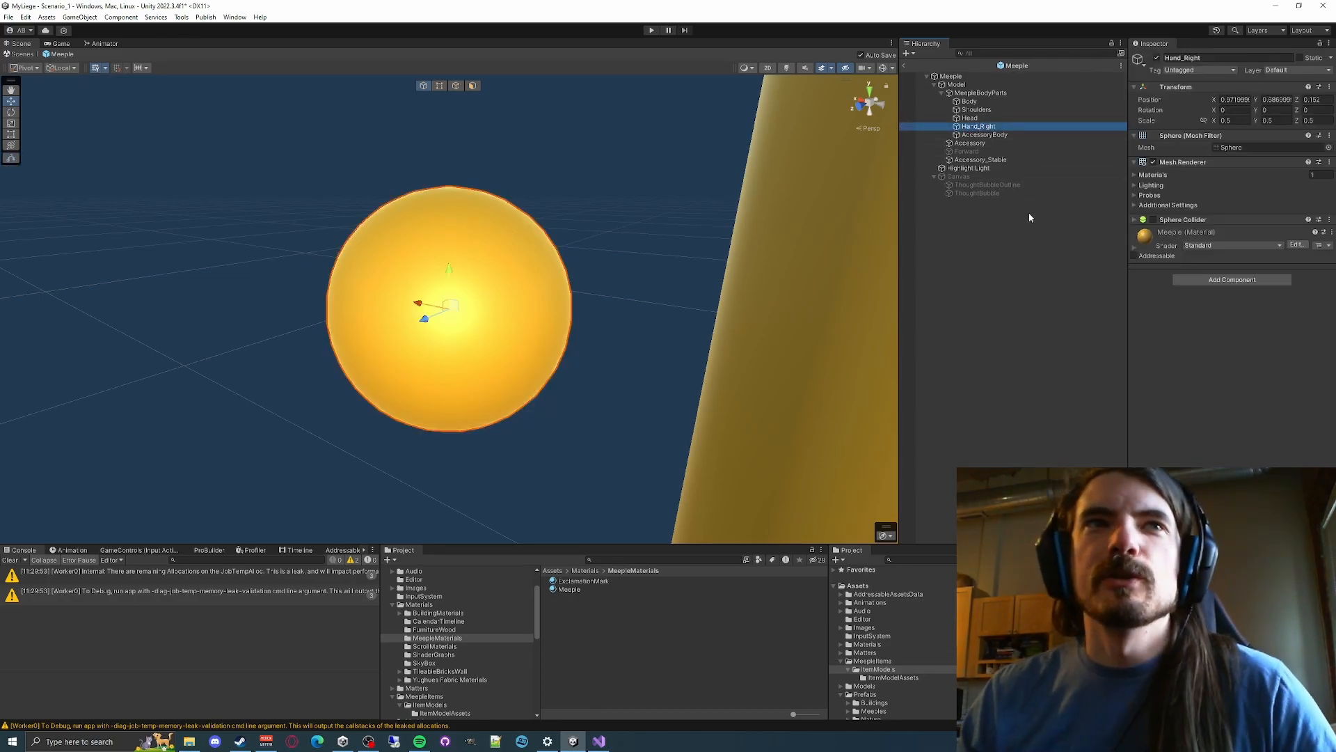
pyautogui.hotkey('ctrl', 'd')
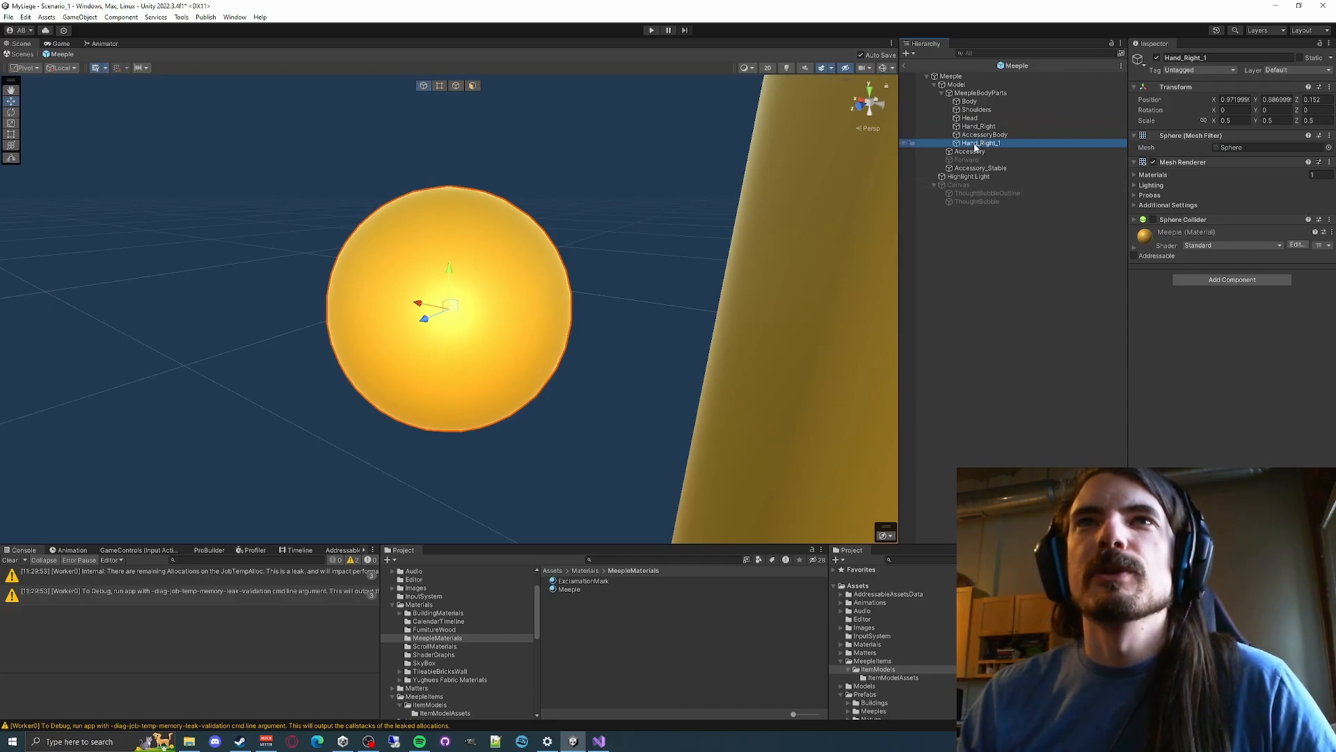
pyautogui.click(975, 145)
pyautogui.press('Right')
pyautogui.press('BackSpace')
pyautogui.press('BackSpace')
pyautogui.press('BackSpace')
pyautogui.press('BackSpace')
pyautogui.write('Left')
pyautogui.press('Return')
# Move Hand_Left to the opposite side of the body, close to its surface, at about X -0.661, Z 0.445
pyautogui.press('s')
pyautogui.moveTo(716, 210); pyautogui.dragTo(566, 277, button='right')
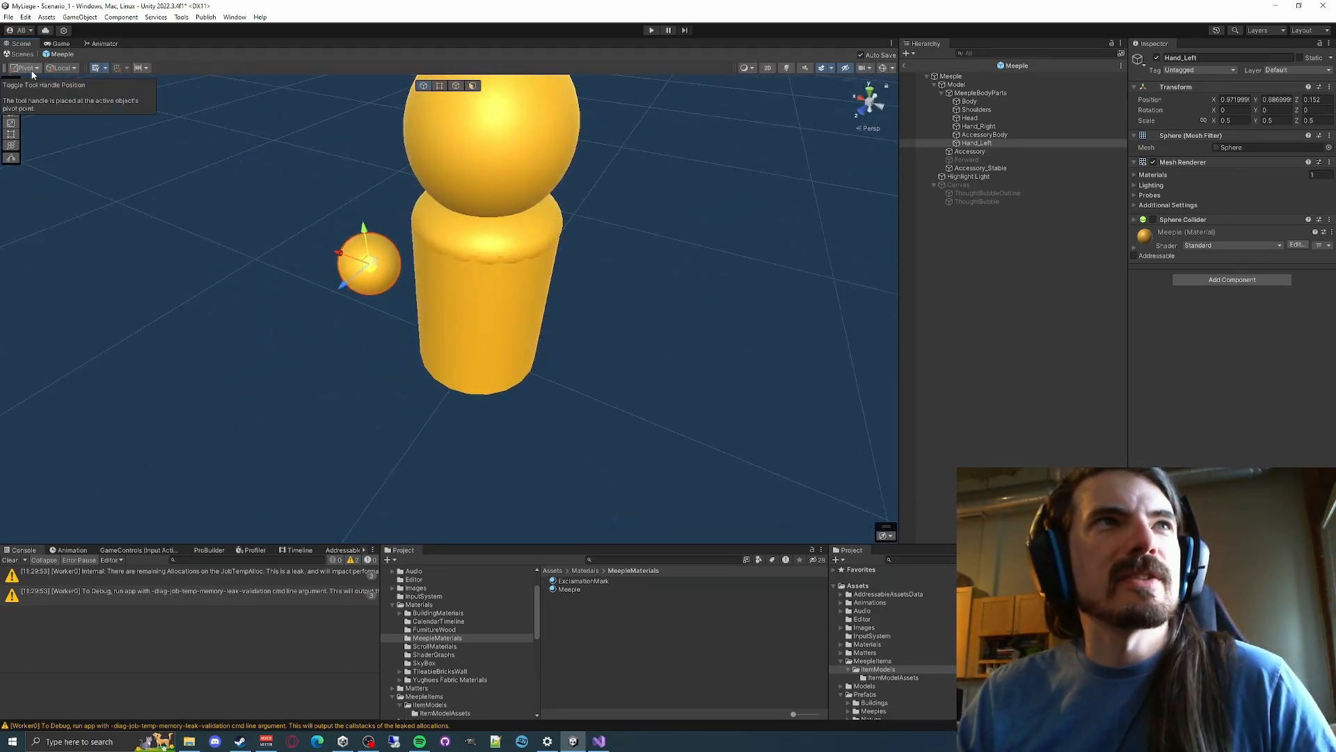
pyautogui.moveTo(338, 258); pyautogui.dragTo(547, 399)
pyautogui.moveTo(661, 330); pyautogui.dragTo(754, 231, button='right')
pyautogui.press('w')
pyautogui.press('d')
pyautogui.press('s')
pyautogui.press('a')
pyautogui.press('s')
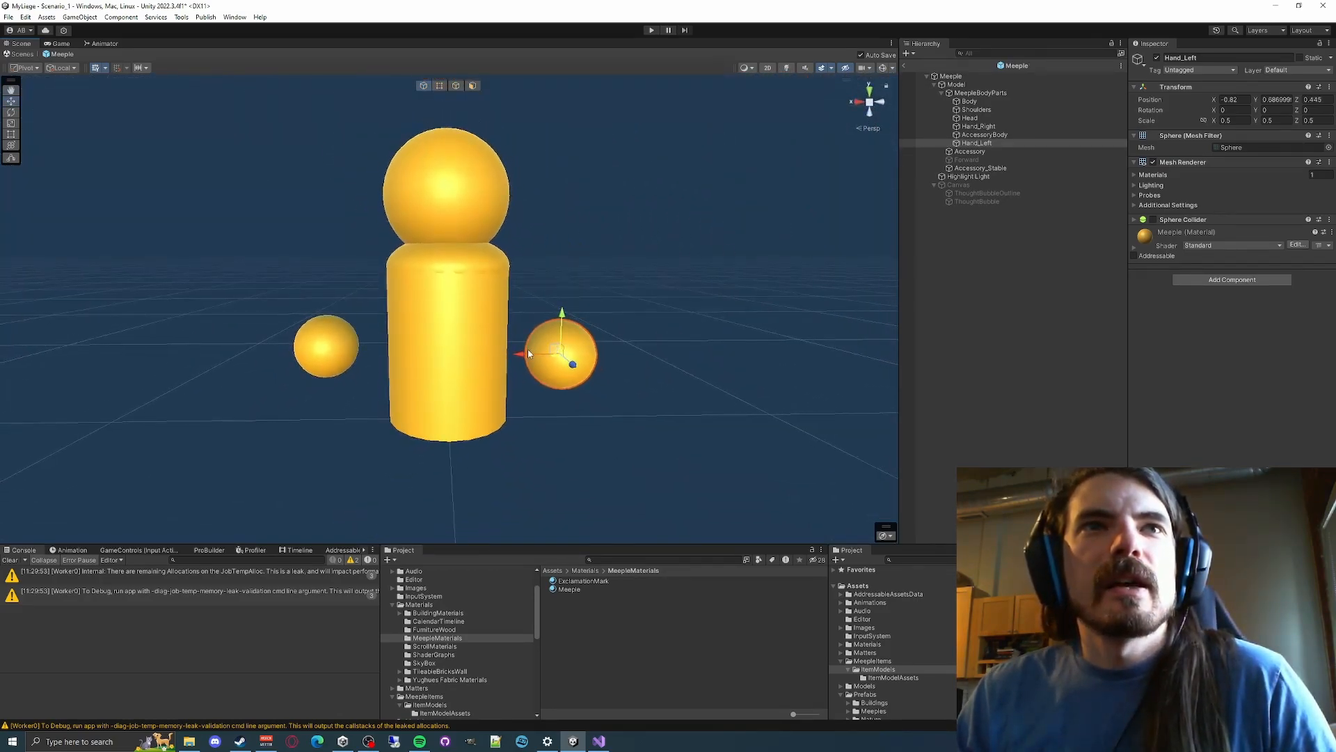
pyautogui.moveTo(519, 355); pyautogui.dragTo(499, 356)
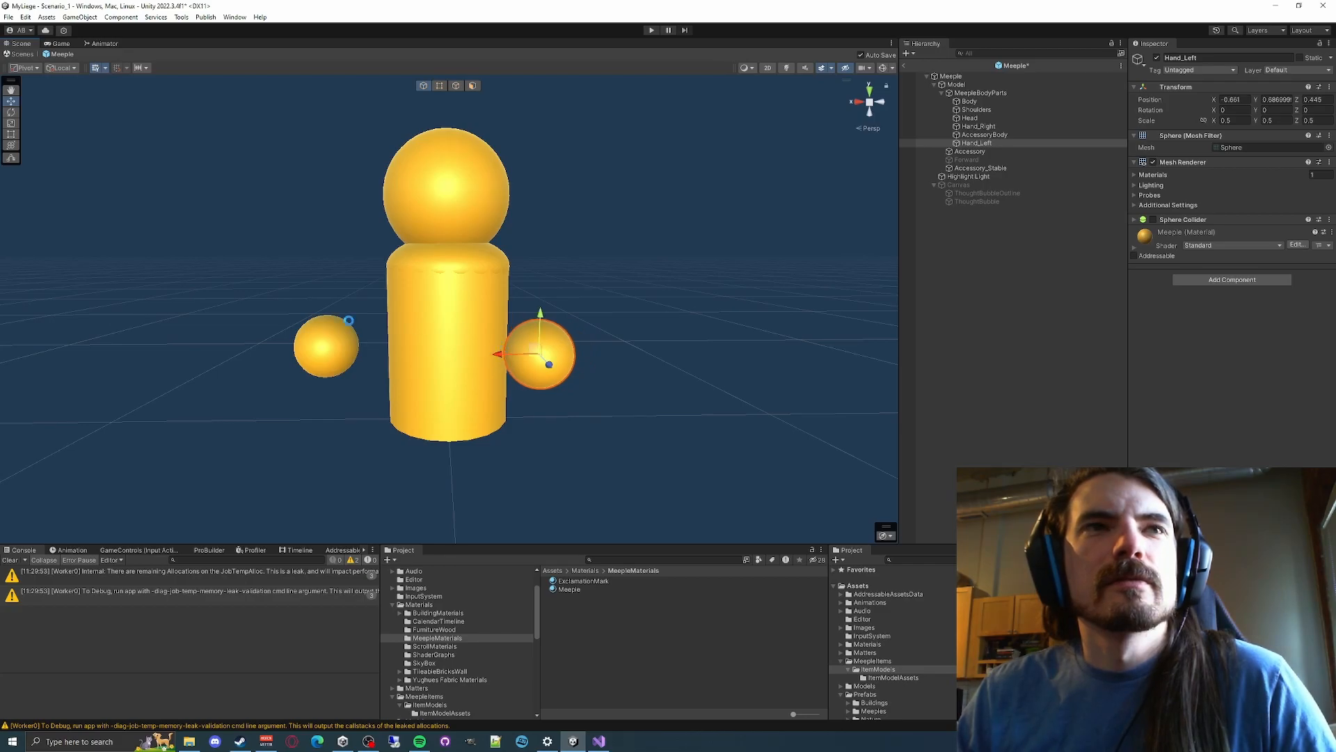
# Move Hand_Right against the body at about X 0.58, Z 0.509, and select MeepleBodyParts
pyautogui.click(982, 127)
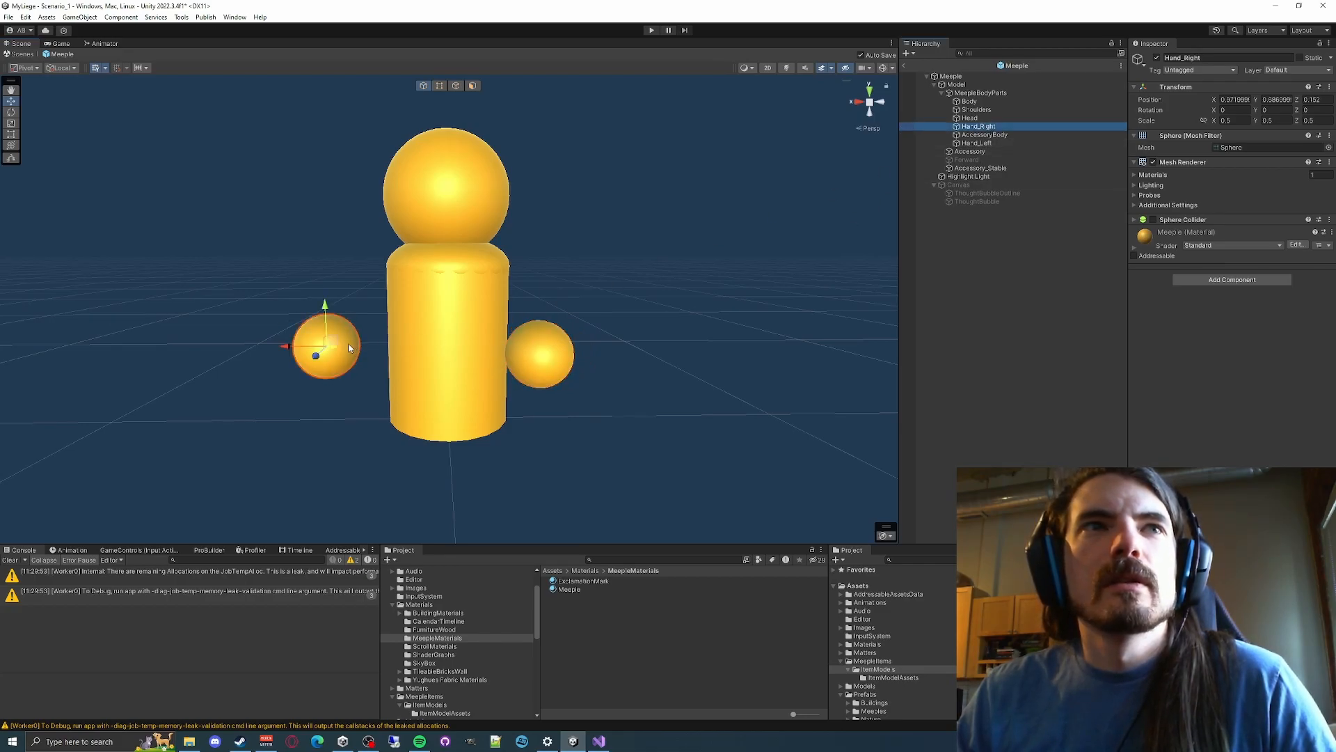
pyautogui.moveTo(316, 356)
pyautogui.mouseDown()
pyautogui.moveTo(271, 360)
pyautogui.moveTo(331, 359)
pyautogui.mouseUp()
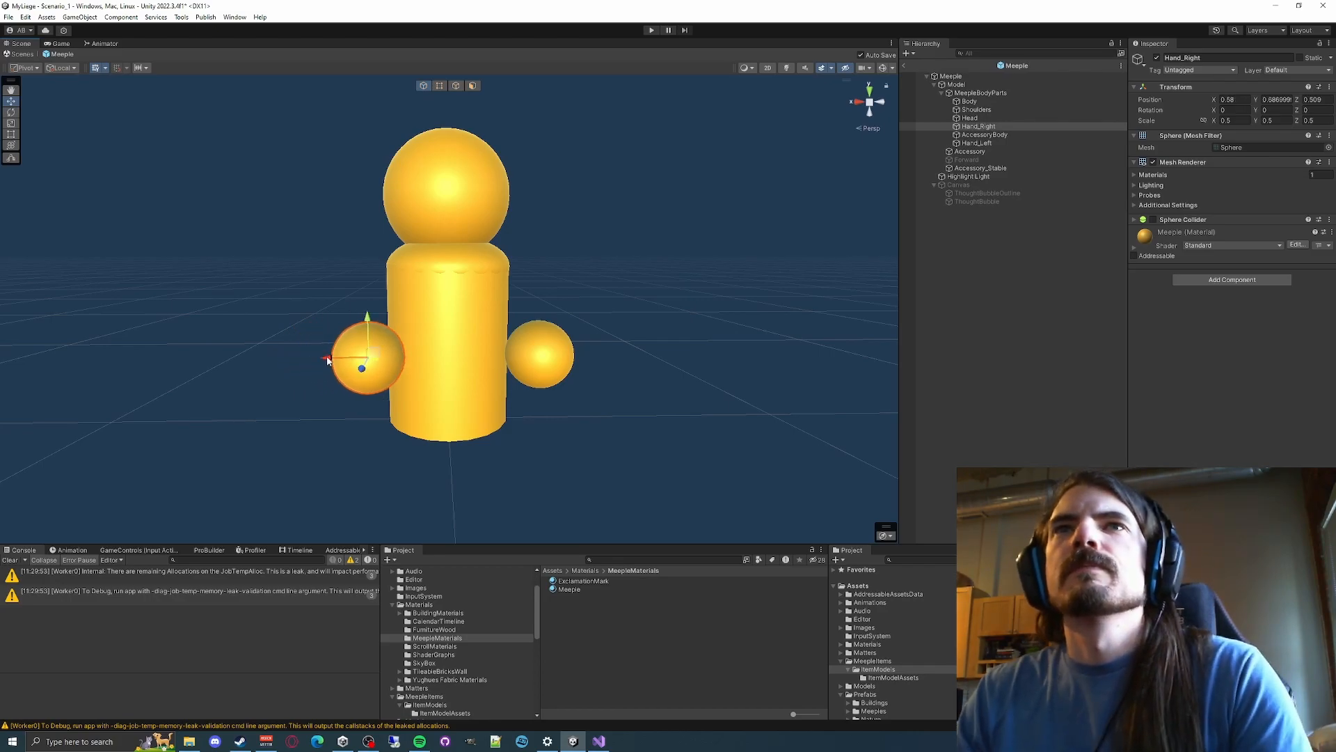
pyautogui.click(981, 94)
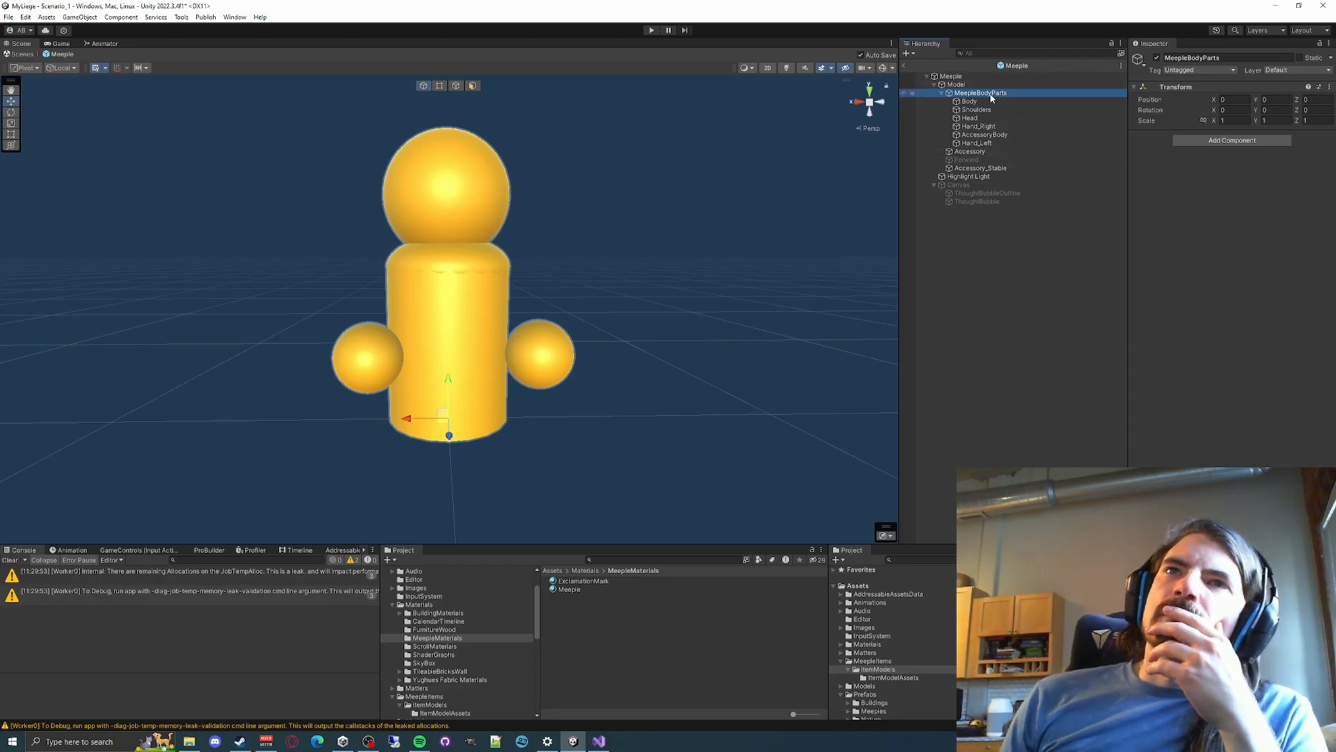
# Try raising MeepleBodyParts and its parent Model along Y, undoing each move
pyautogui.moveTo(446, 377); pyautogui.dragTo(419, 307)
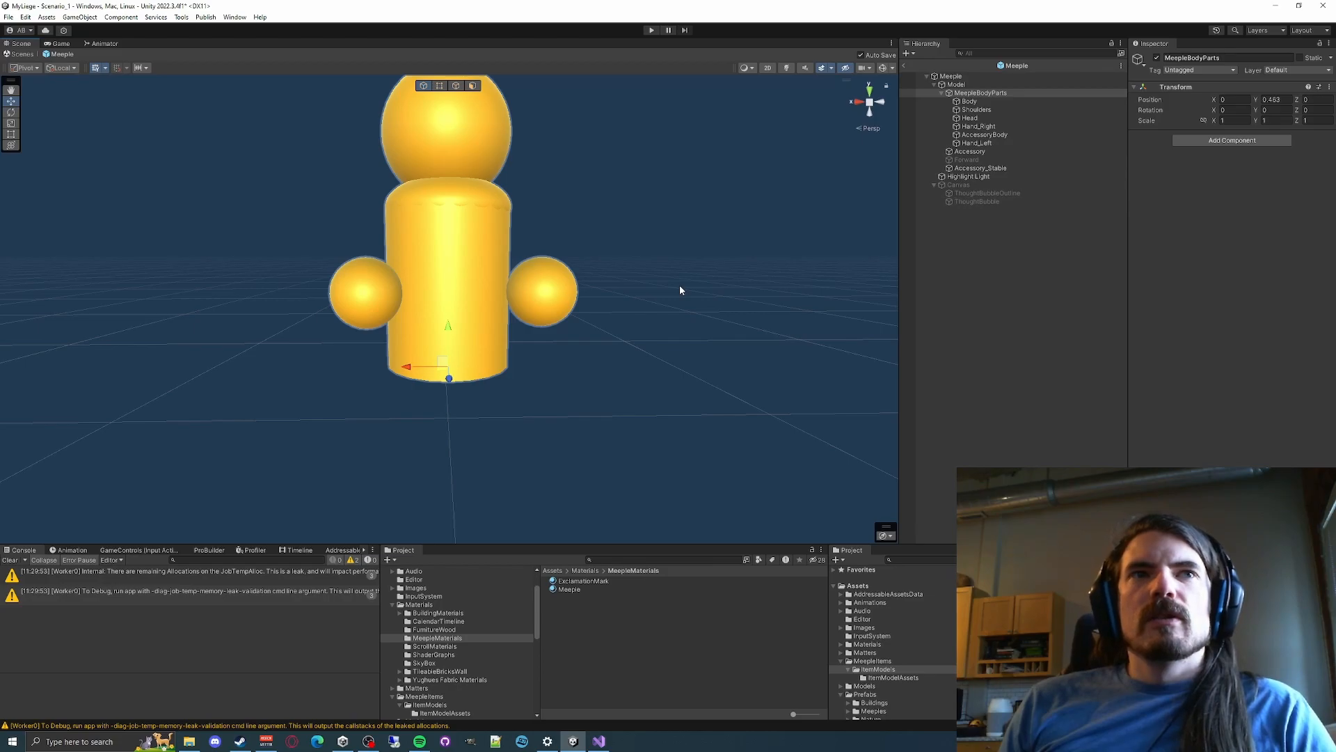
pyautogui.hotkey('ctrl', 'z')
pyautogui.click(956, 84)
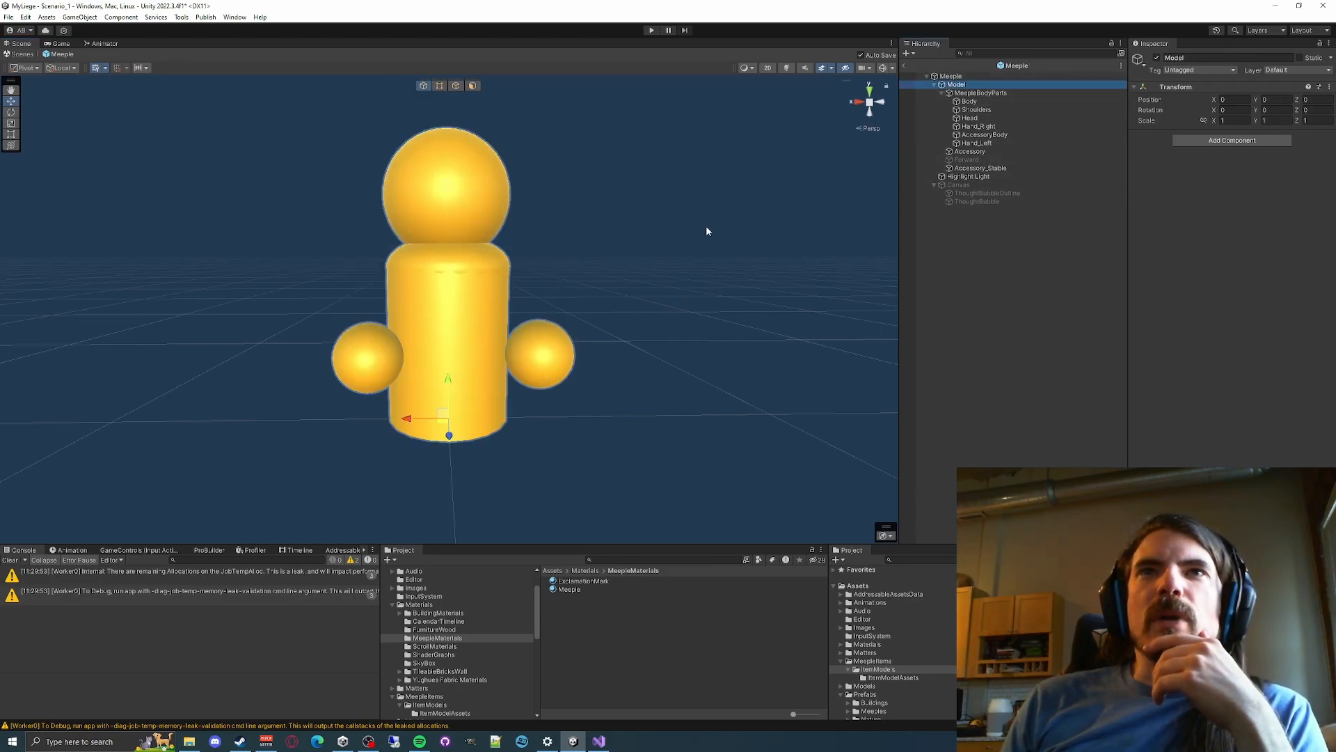
pyautogui.moveTo(443, 390); pyautogui.dragTo(438, 315)
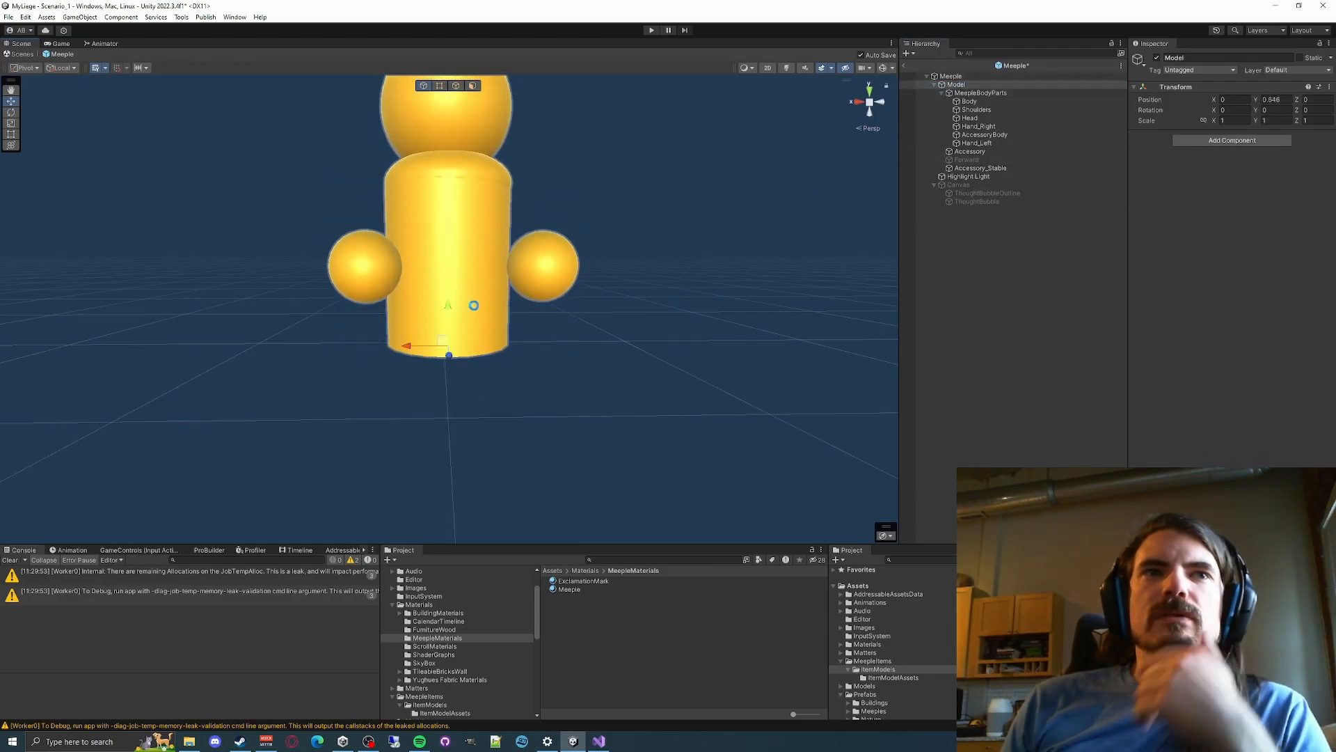
pyautogui.hotkey('ctrl', 'z')
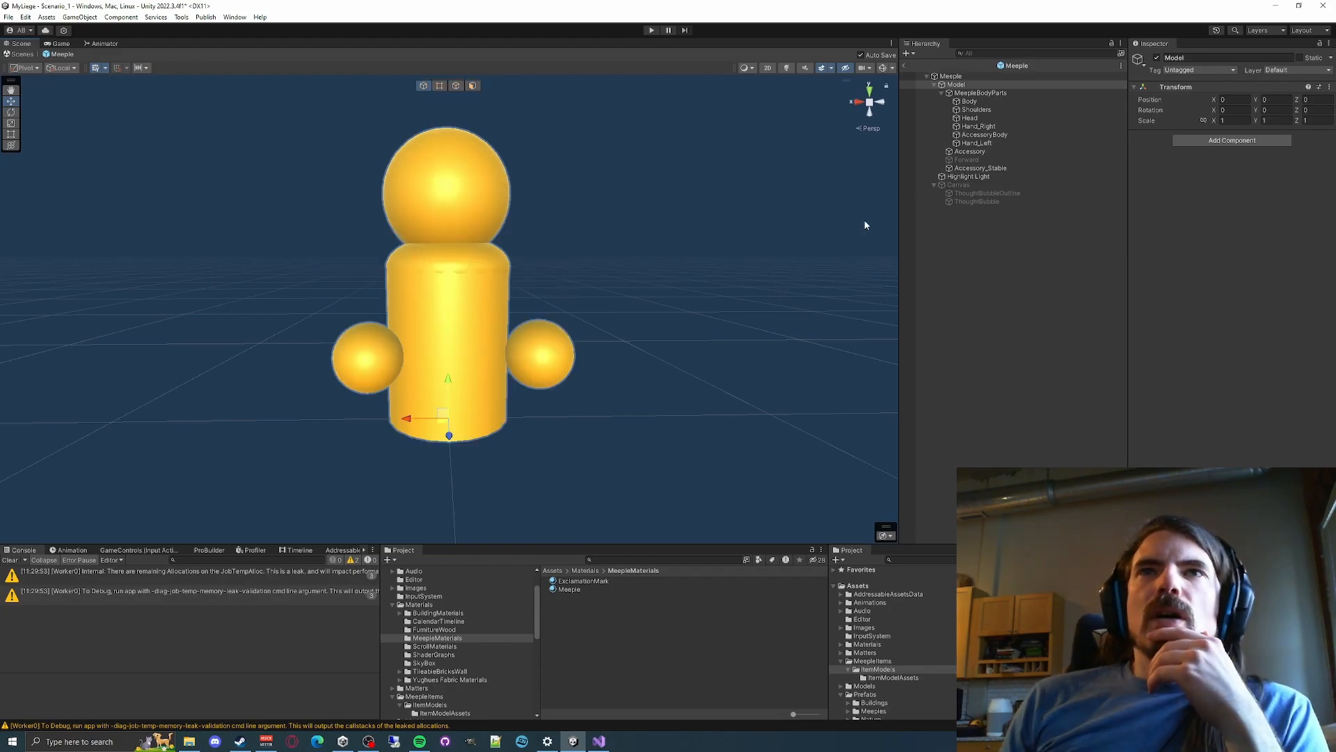
# Rename the MeepleBodyParts object to MeepleBody
pyautogui.click(973, 93)
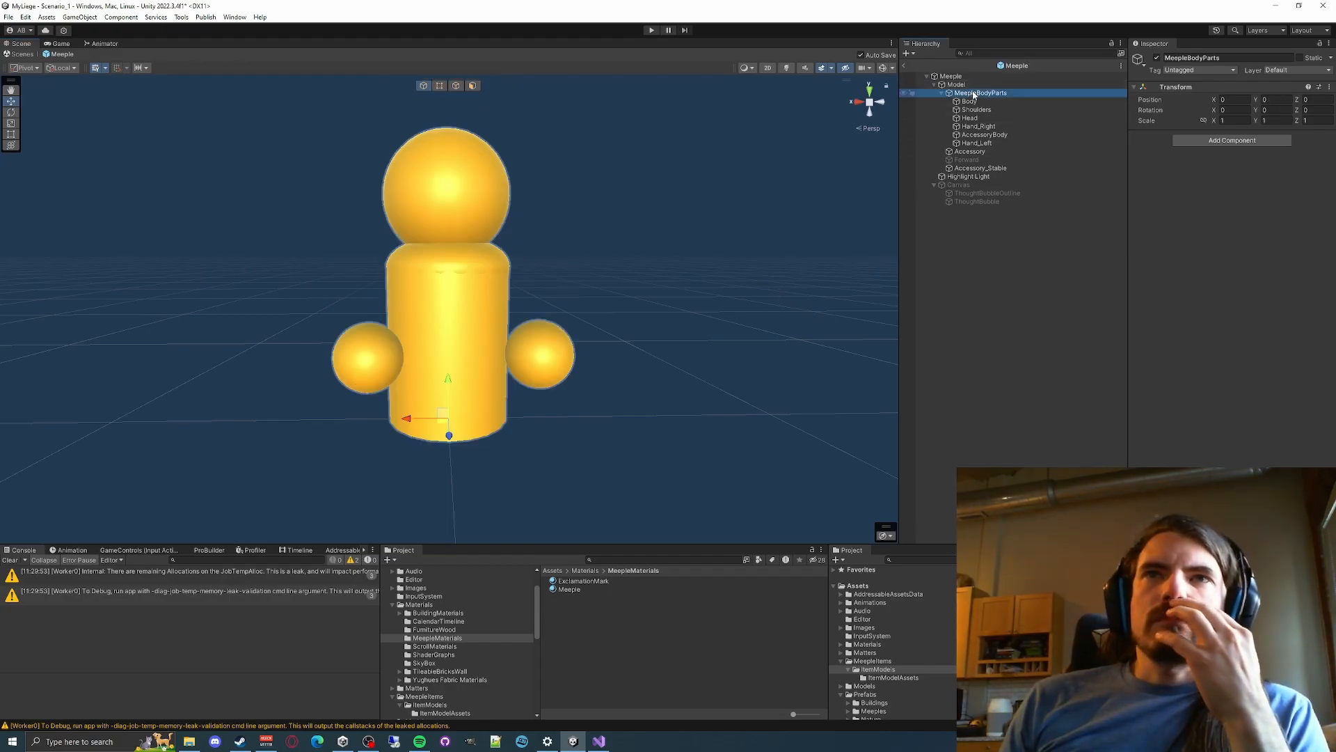
pyautogui.click(972, 94)
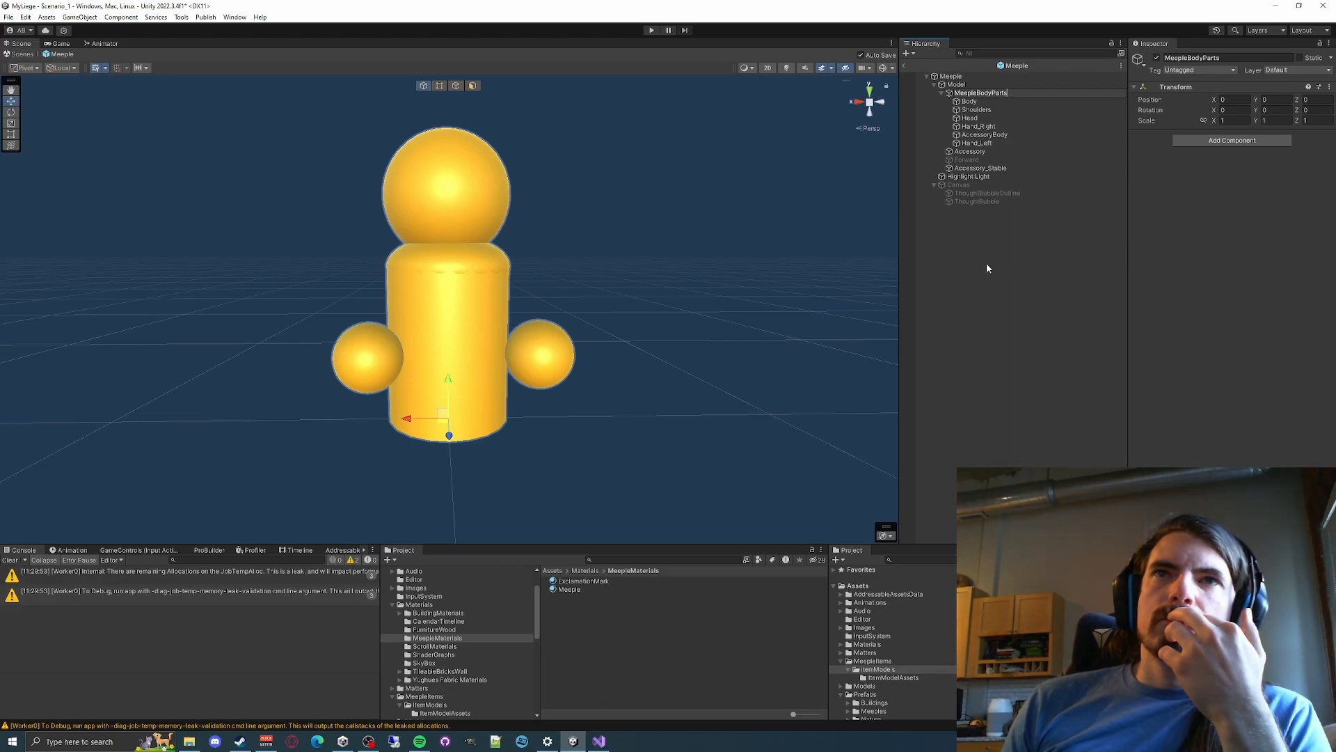
pyautogui.press('BackSpace')
pyautogui.press('BackSpace')
pyautogui.press('BackSpace')
pyautogui.press('BackSpace')
pyautogui.press('BackSpace')
pyautogui.press('BackSpace')
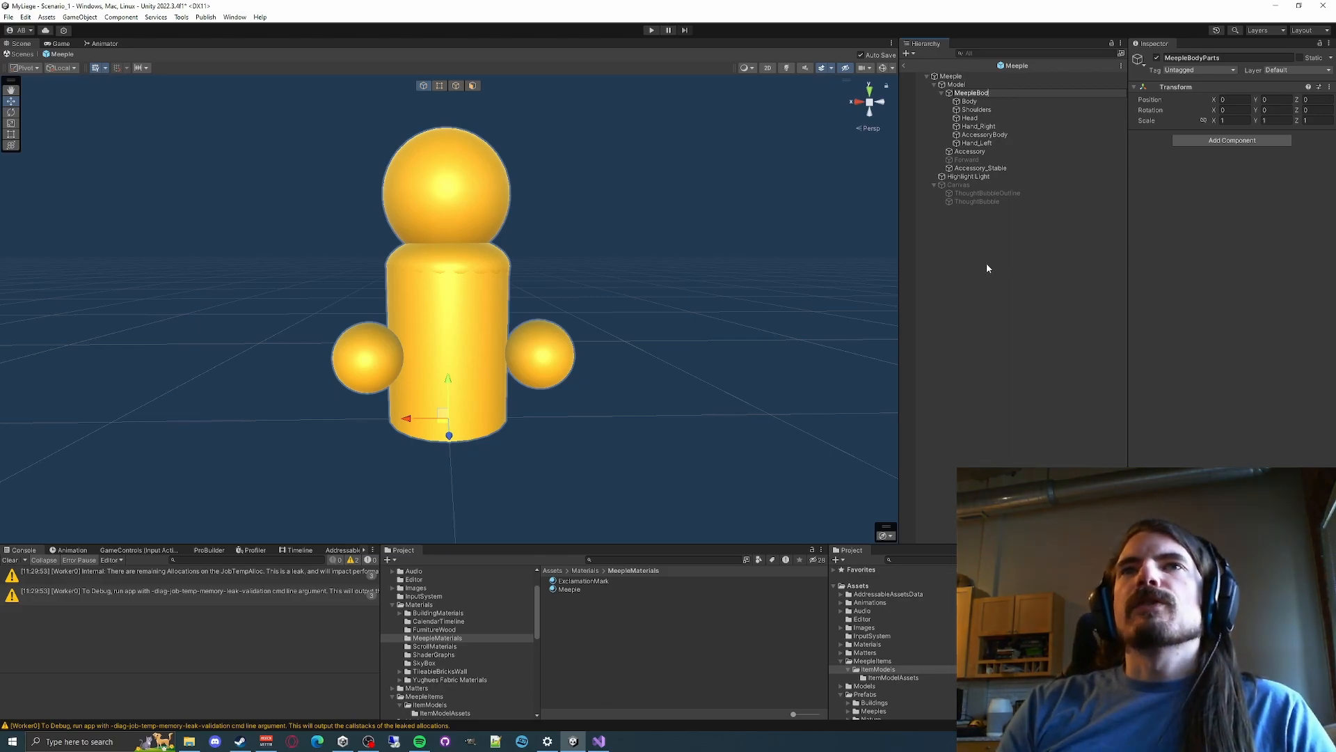
pyautogui.press('Return')
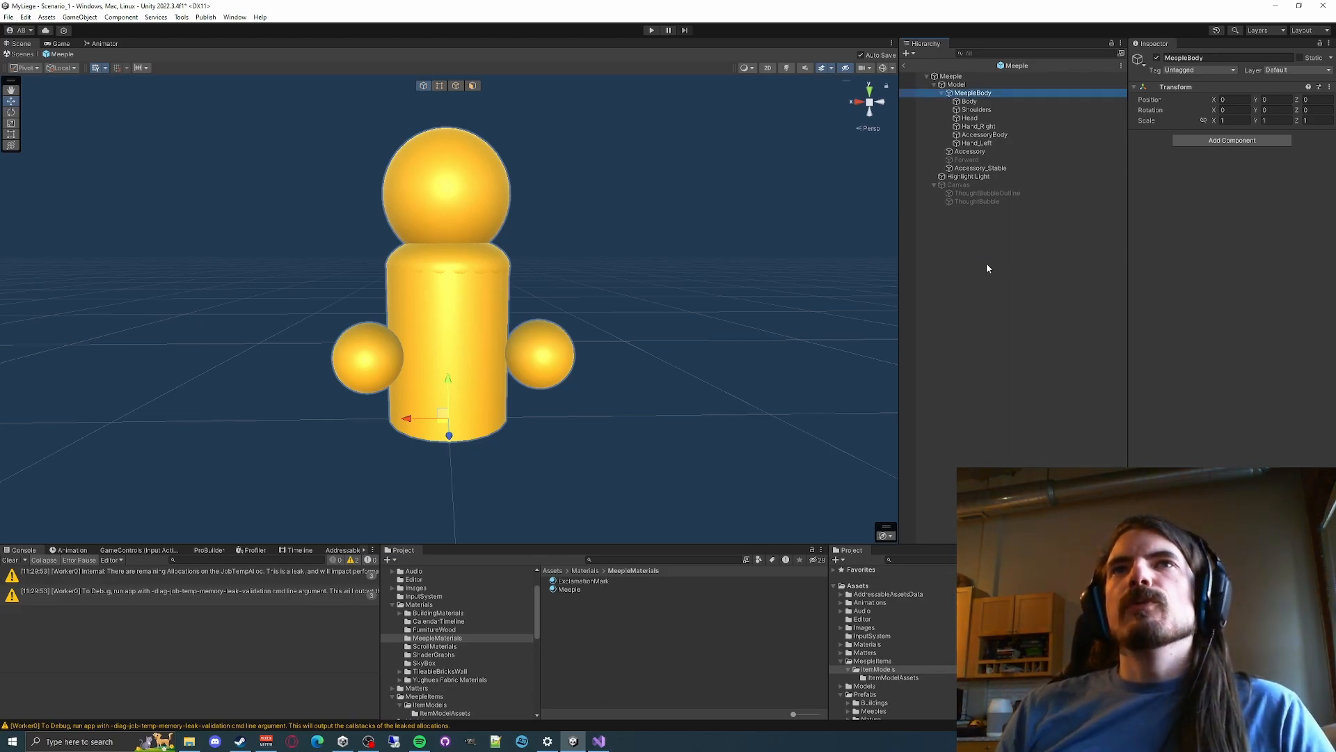
# Examine MeepleBody and its children Body, Shoulders, Head, Hand_Right, AccessoryBody and Hand_Left one at a time
pyautogui.rightClick(960, 84)
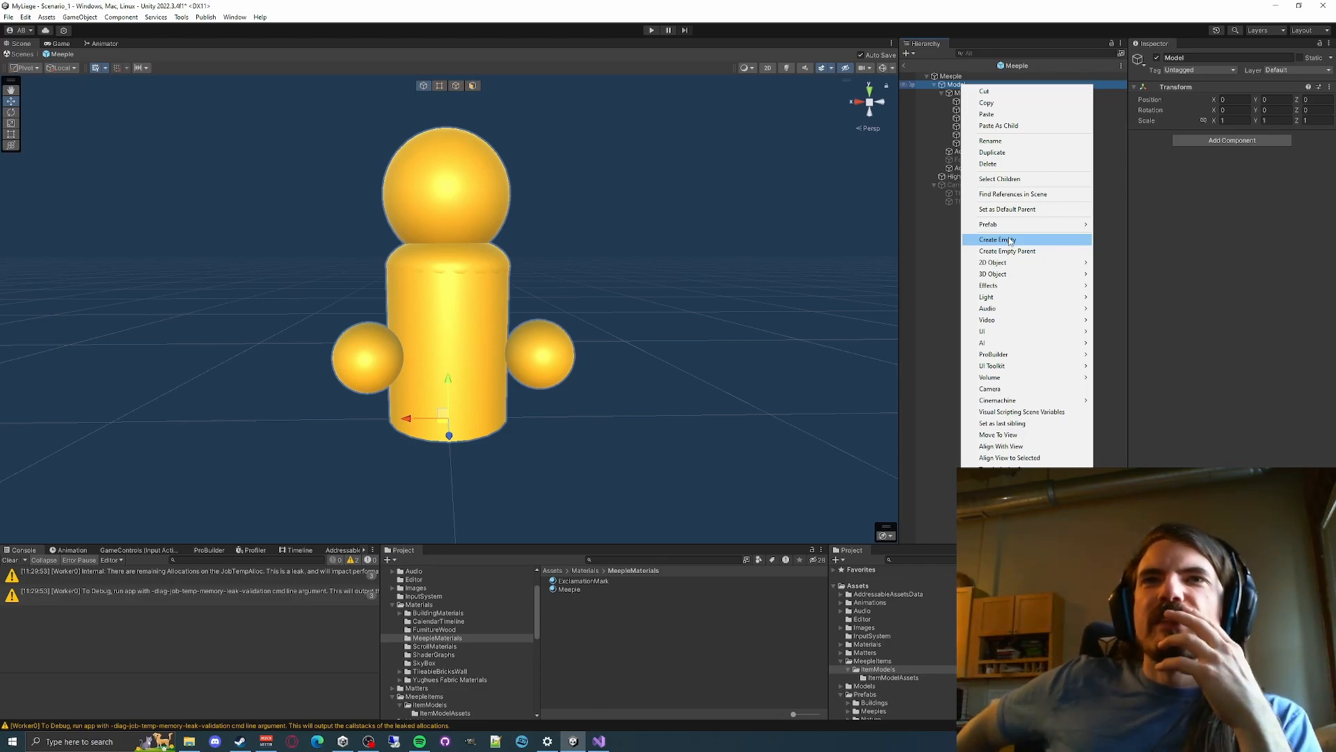
pyautogui.click(945, 257)
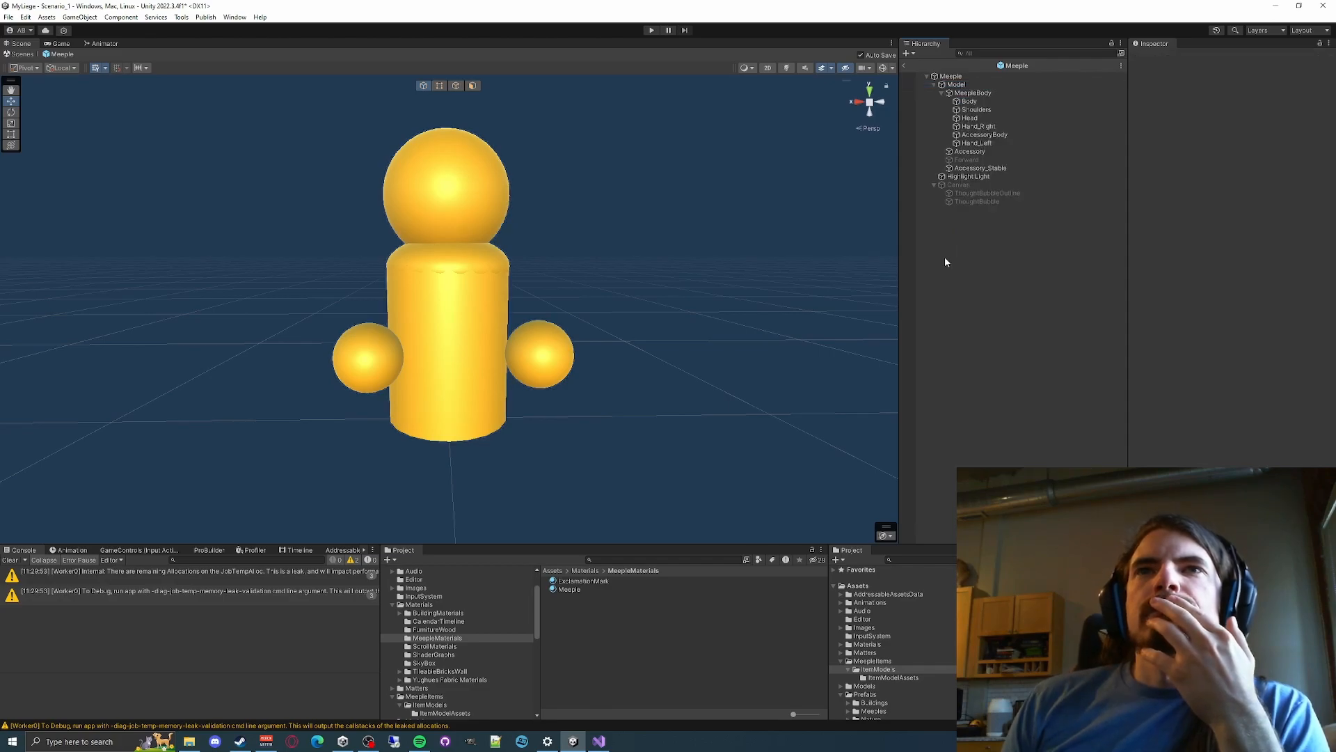
pyautogui.click(970, 93)
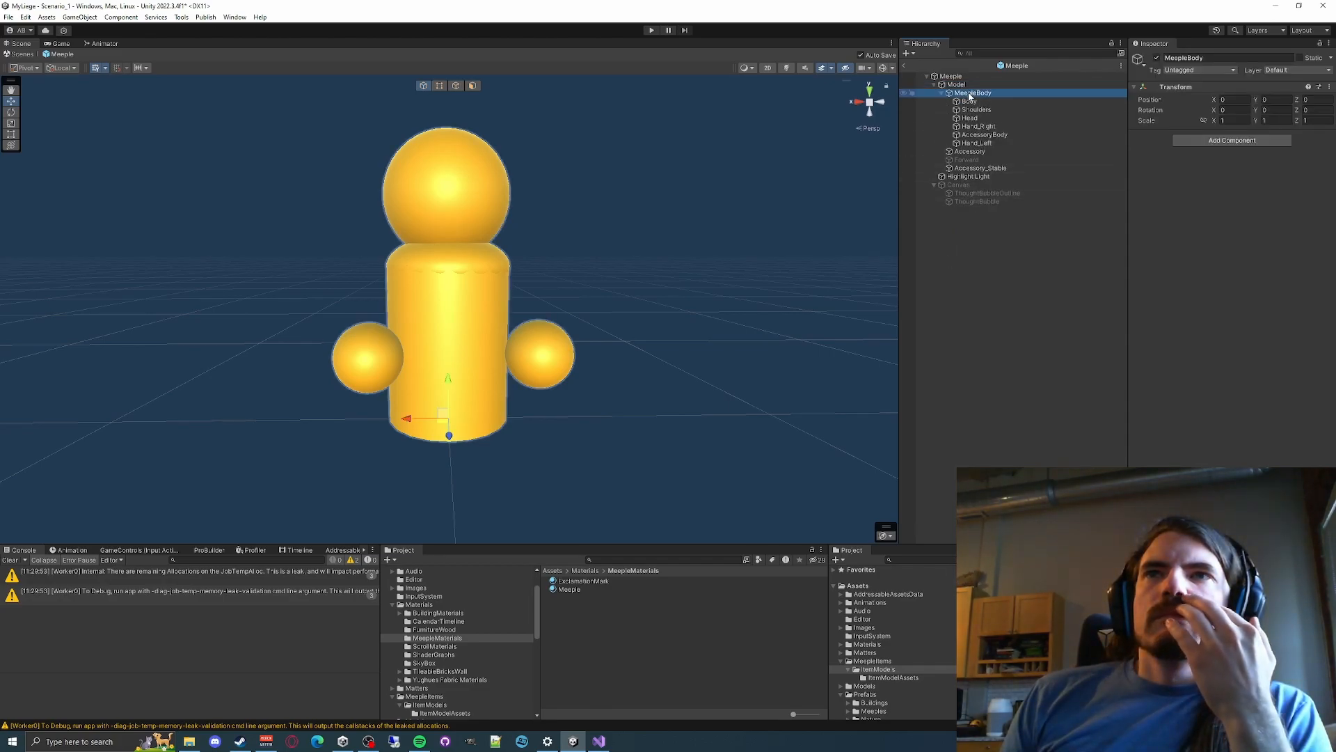
pyautogui.click(970, 101)
pyautogui.click(971, 110)
pyautogui.click(970, 118)
pyautogui.click(971, 127)
pyautogui.click(971, 135)
pyautogui.click(972, 143)
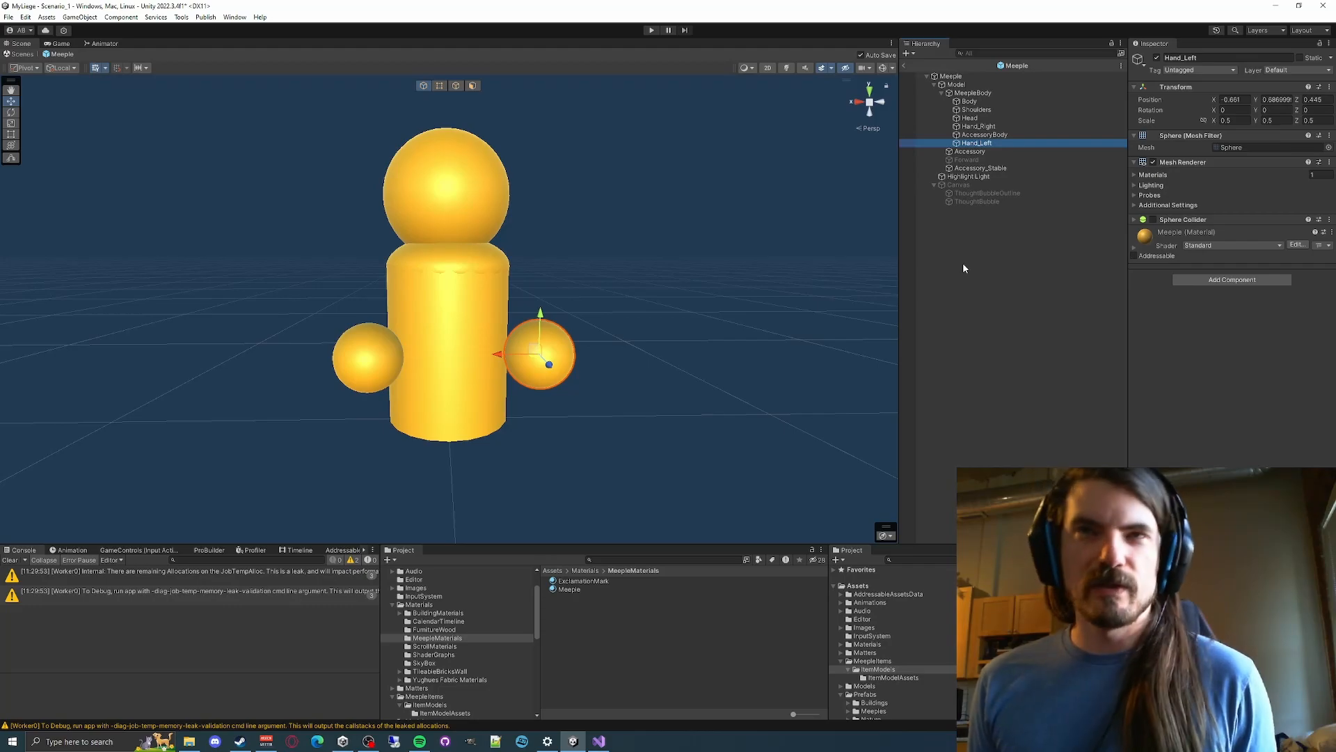
pyautogui.click(970, 118)
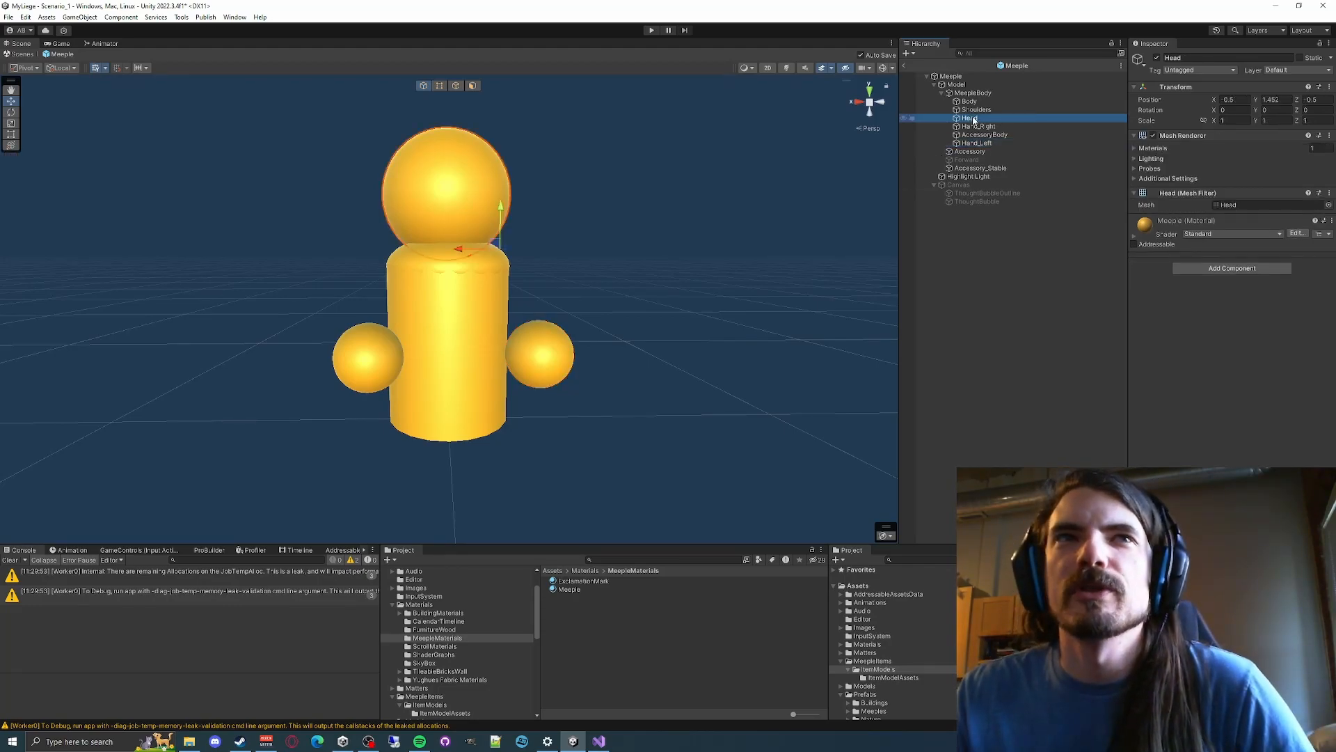
pyautogui.click(978, 126)
pyautogui.click(977, 109)
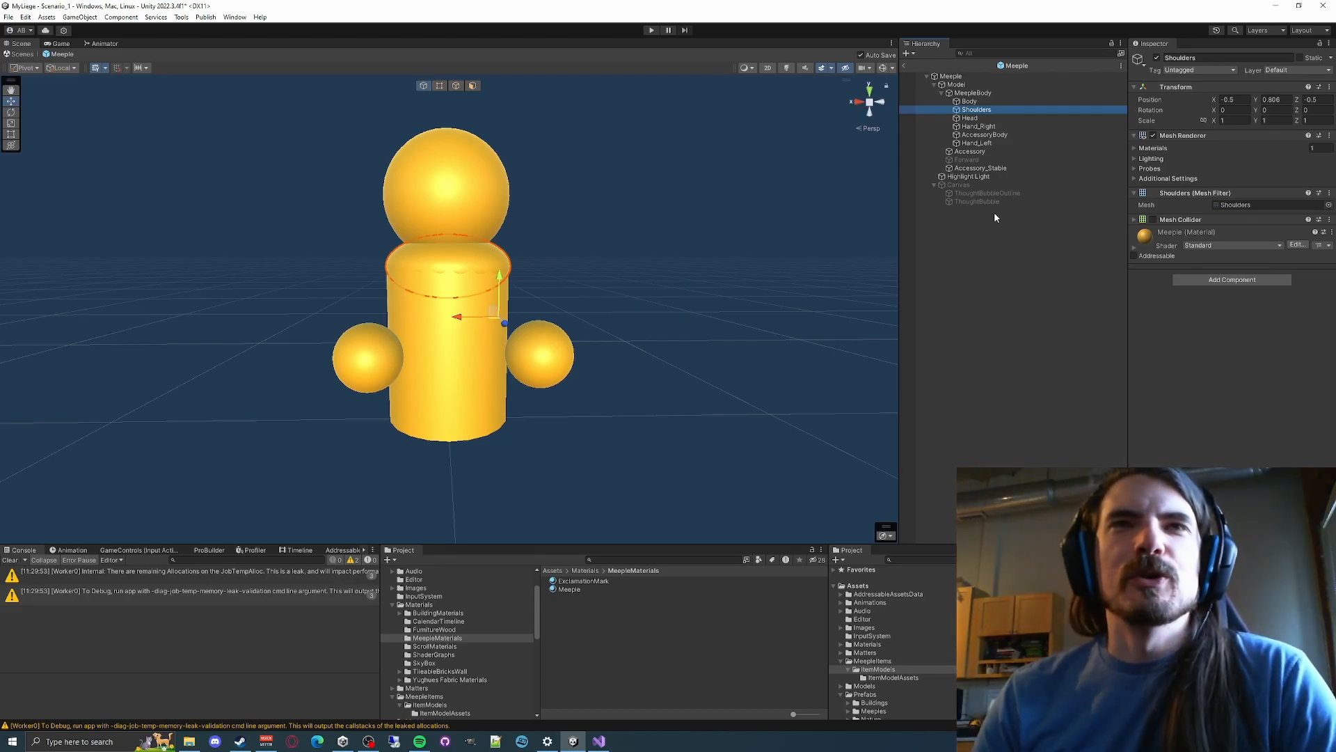
pyautogui.click(972, 126)
pyautogui.click(976, 143)
pyautogui.click(978, 134)
pyautogui.click(983, 127)
pyautogui.click(983, 135)
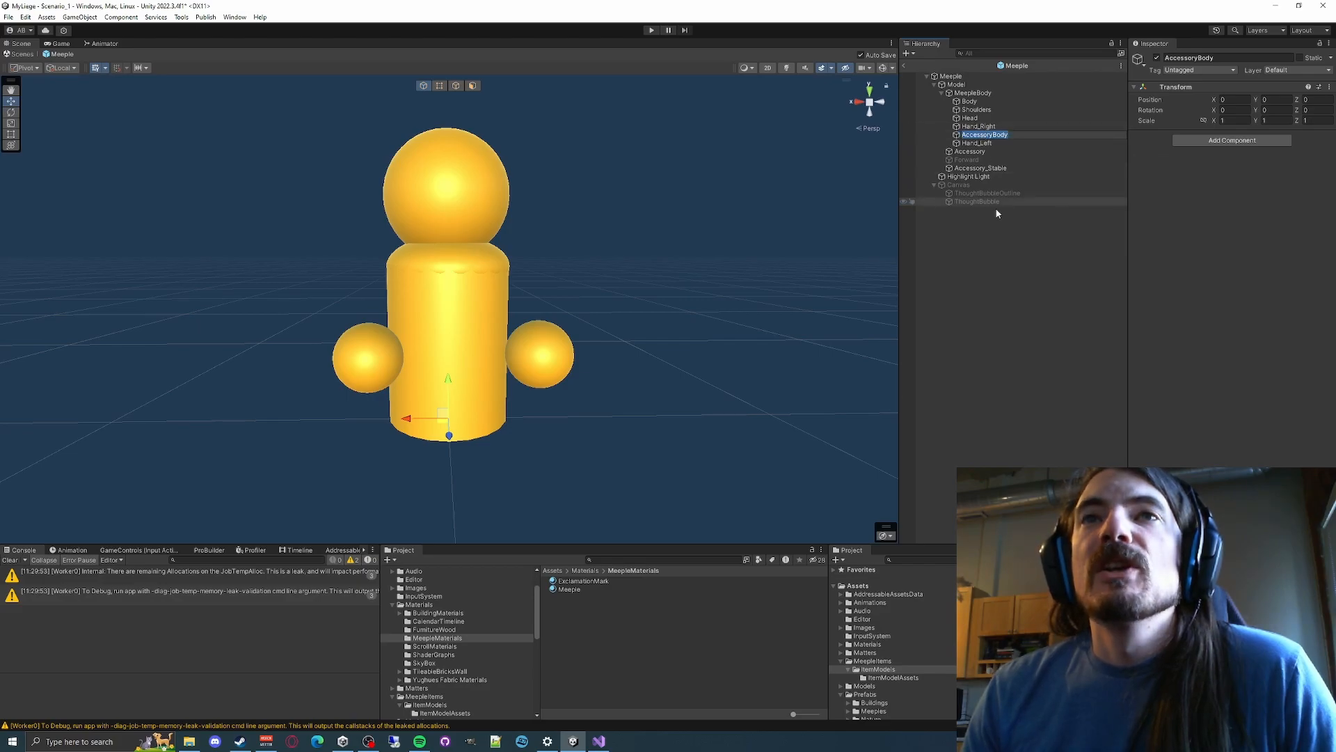
pyautogui.click(988, 118)
pyautogui.click(993, 126)
pyautogui.click(988, 143)
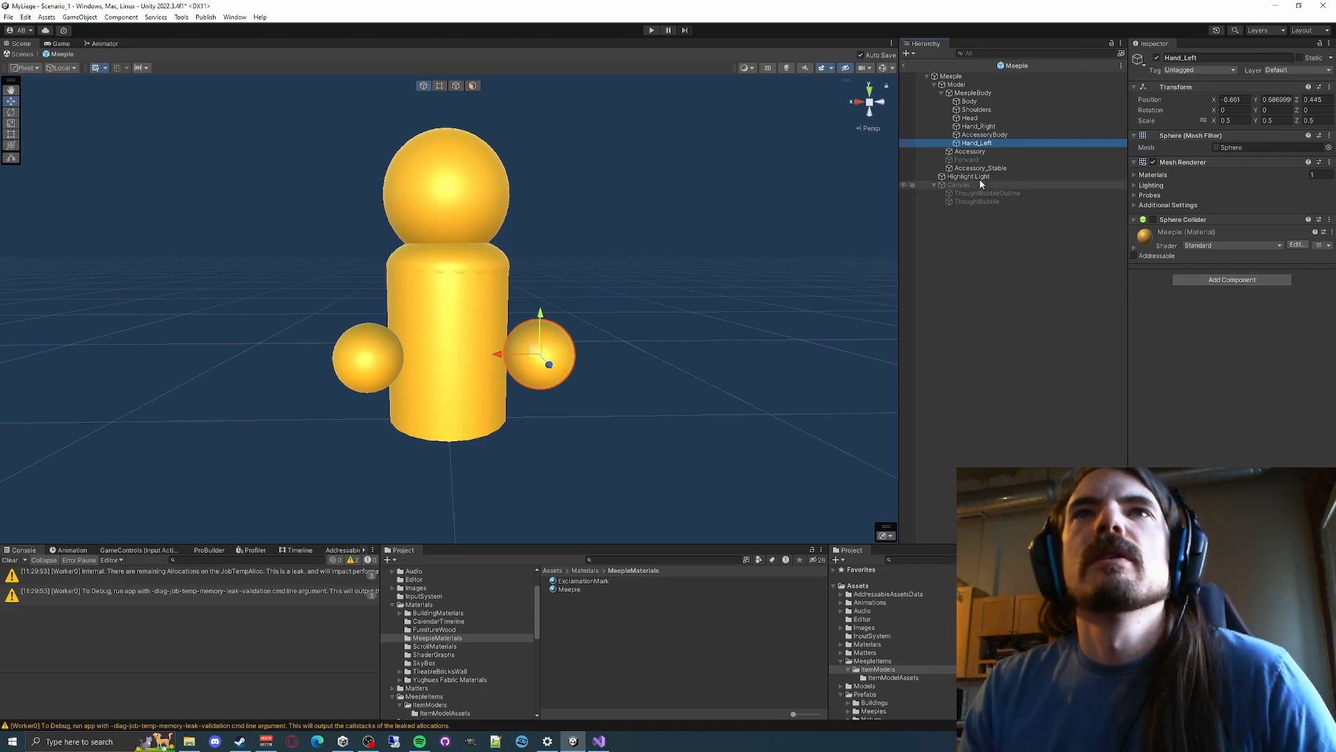
pyautogui.click(971, 117)
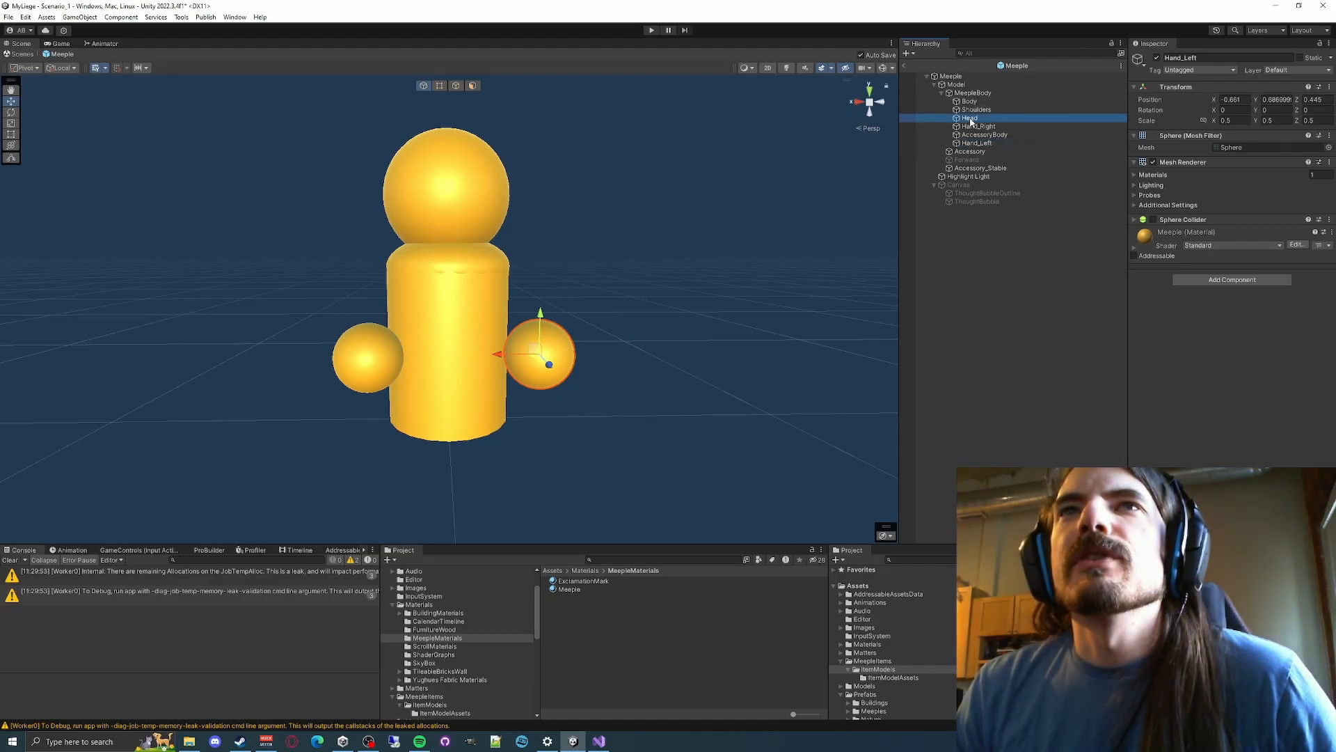
# Reorder Shoulders above Body inside MeepleBody, and move Head out to be the first direct child of Model
pyautogui.click(977, 110)
pyautogui.moveTo(976, 113); pyautogui.dragTo(982, 98)
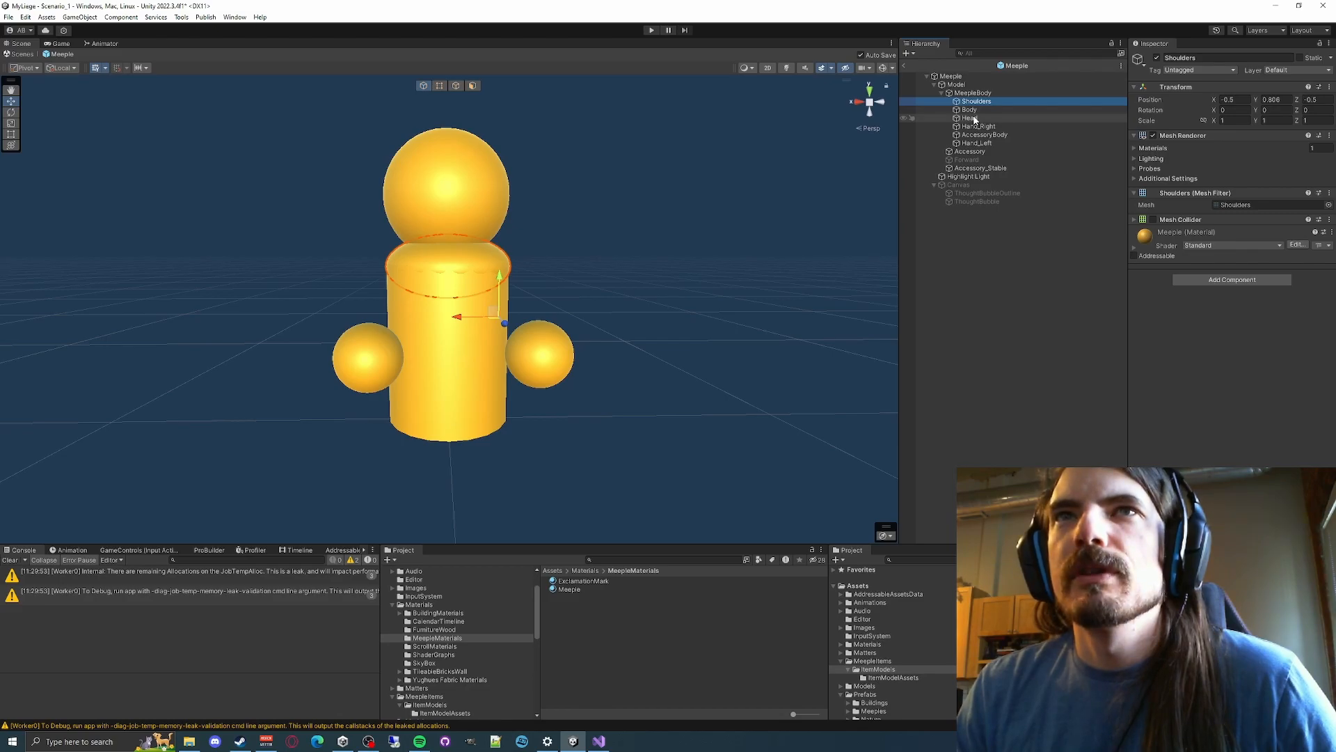
pyautogui.moveTo(975, 118); pyautogui.dragTo(963, 89)
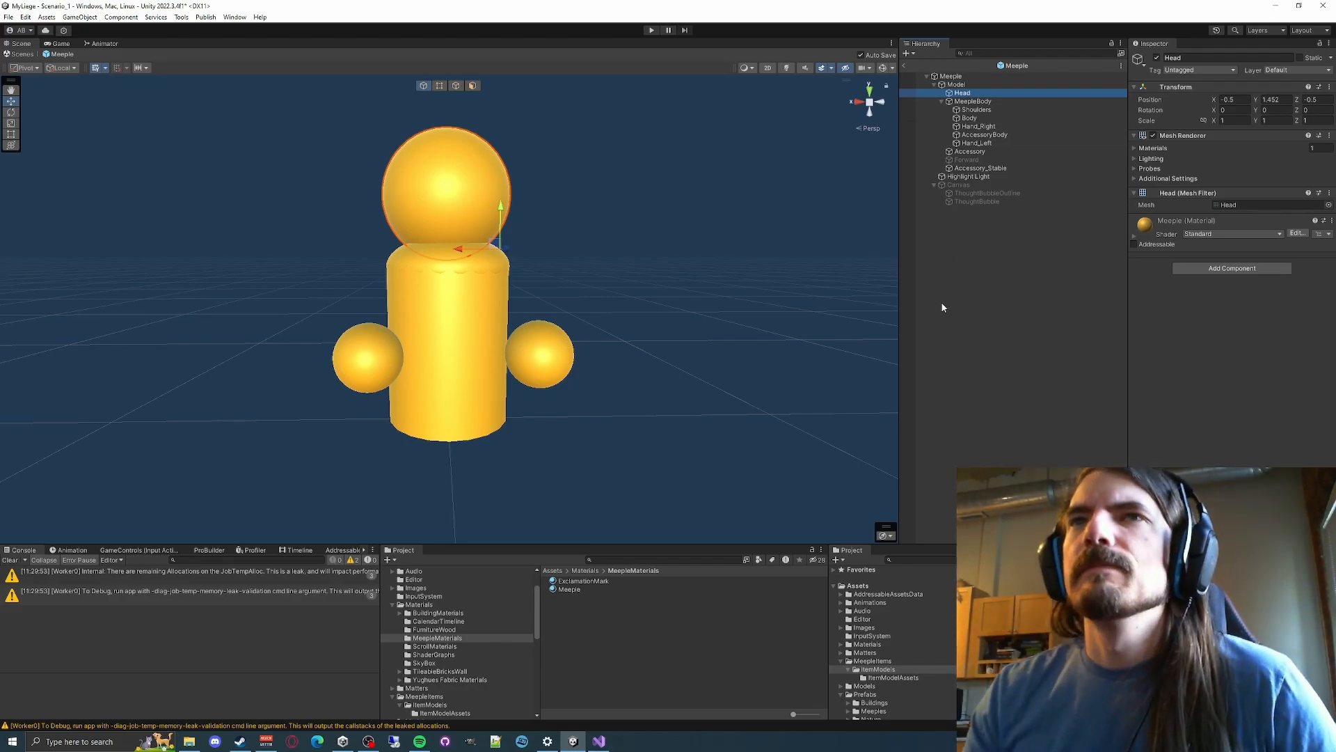
# Move Hand_Right and Hand_Left out of MeepleBody to sit under Model below Head, and delete AccessoryBody
pyautogui.click(978, 127)
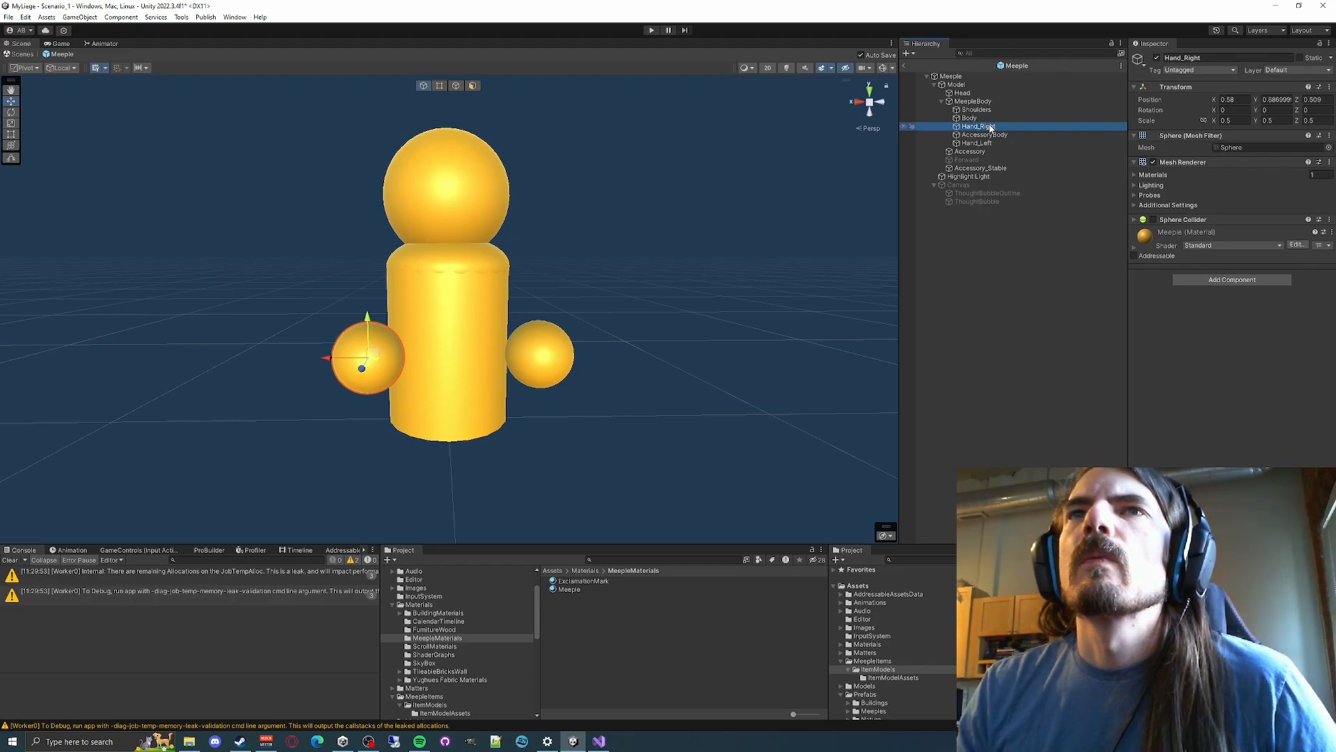
pyautogui.keyDown('ctrl'); pyautogui.click(978, 143); pyautogui.keyUp('ctrl')
pyautogui.moveTo(977, 106); pyautogui.dragTo(974, 97)
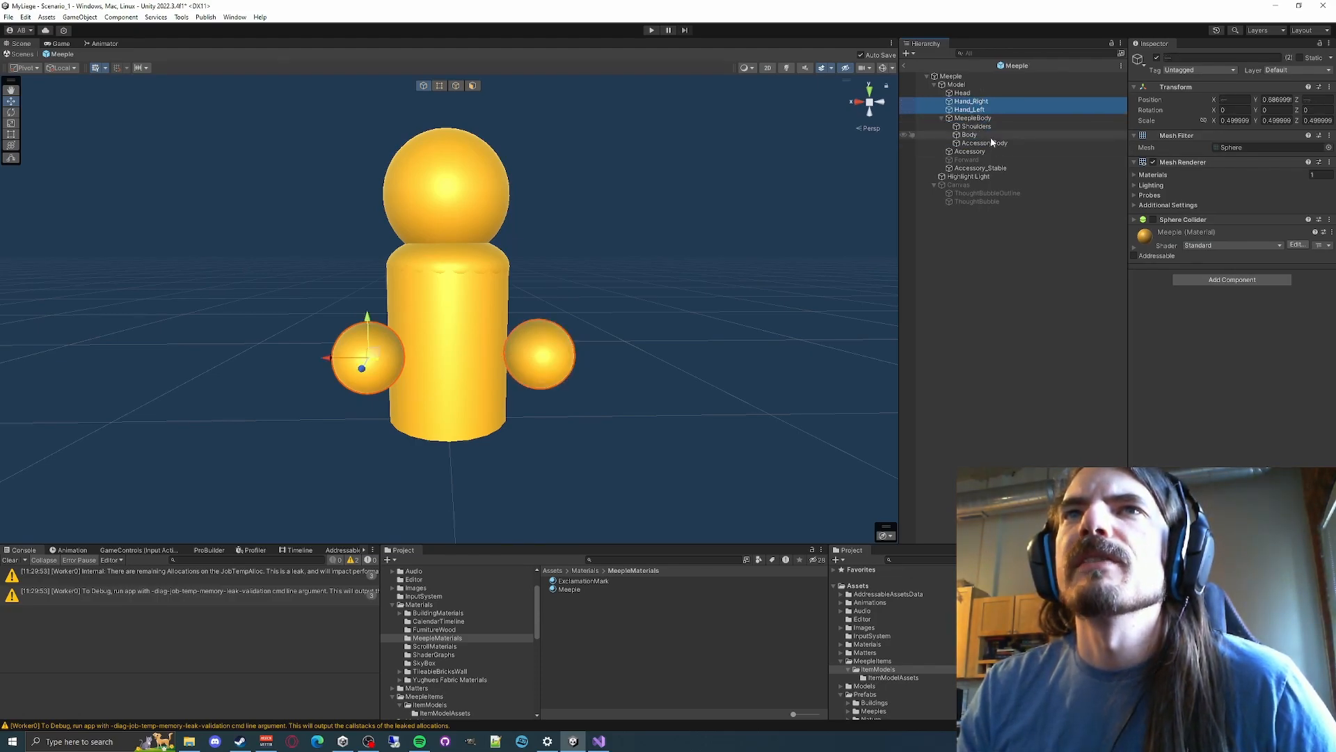
pyautogui.click(964, 143)
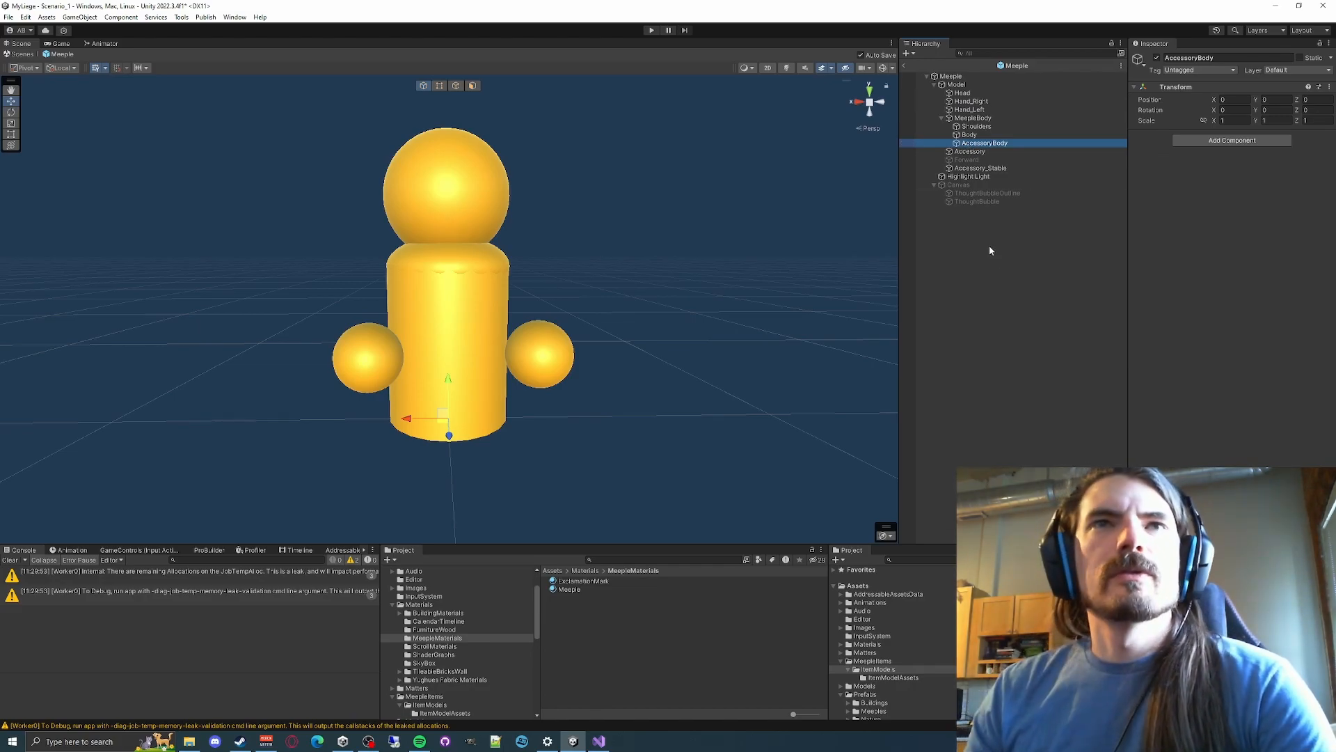
pyautogui.press('Delete')
# Try lowering MeepleBody slightly, and raising and tilting the whole Model, undoing these test transforms
pyautogui.click(973, 117)
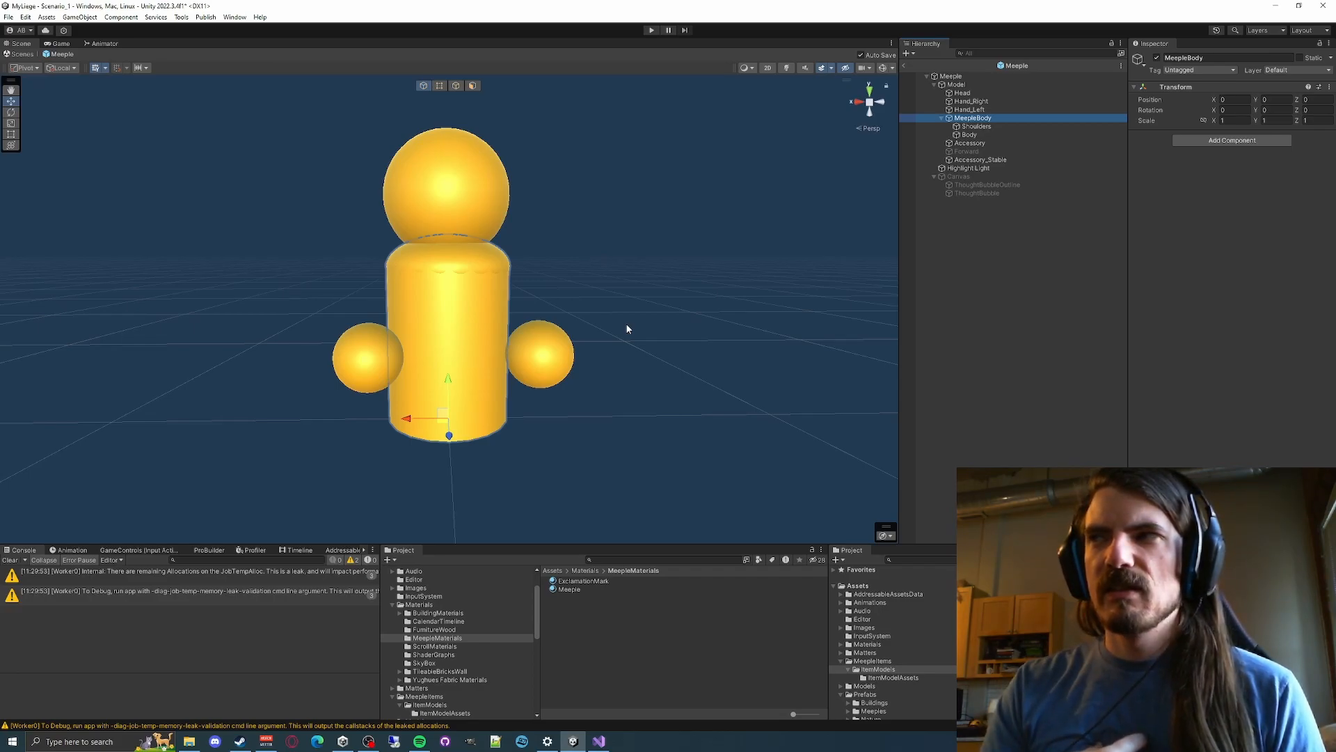
pyautogui.moveTo(450, 381)
pyautogui.mouseDown()
pyautogui.moveTo(447, 336)
pyautogui.moveTo(448, 385)
pyautogui.mouseUp()
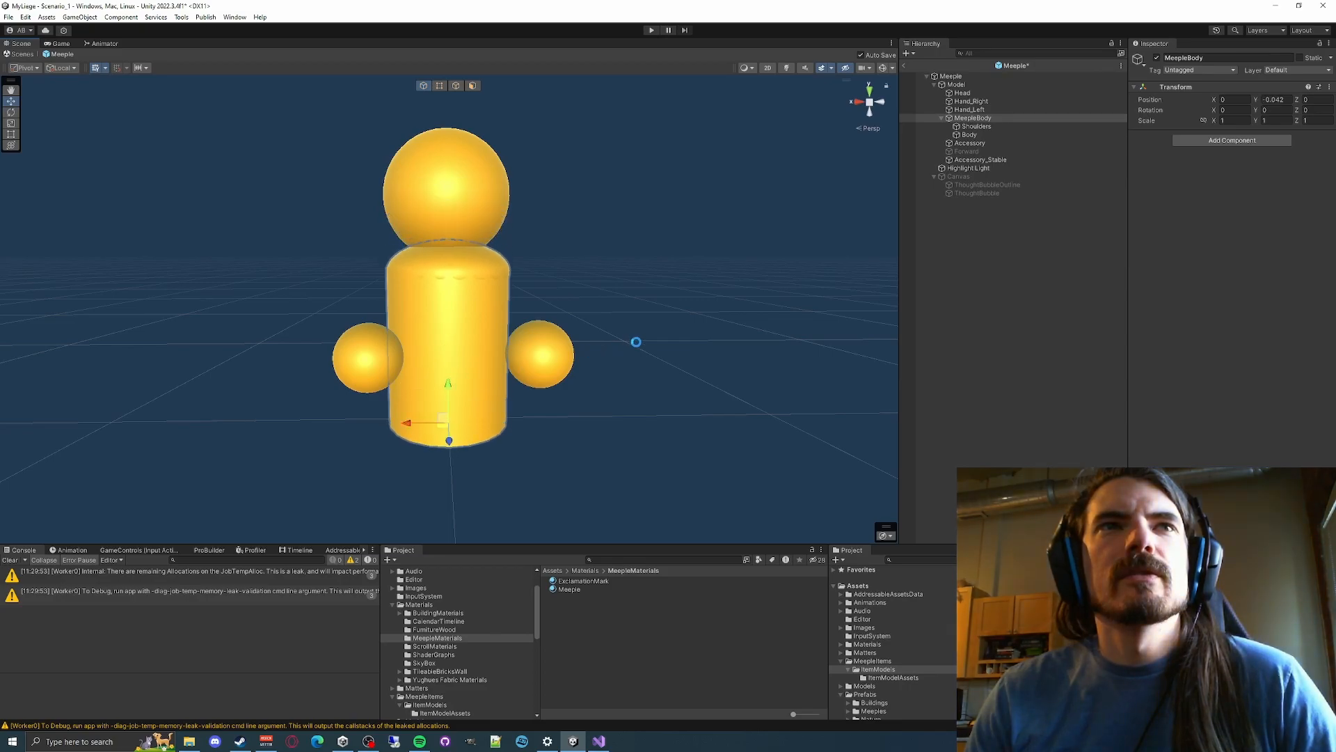
pyautogui.click(957, 85)
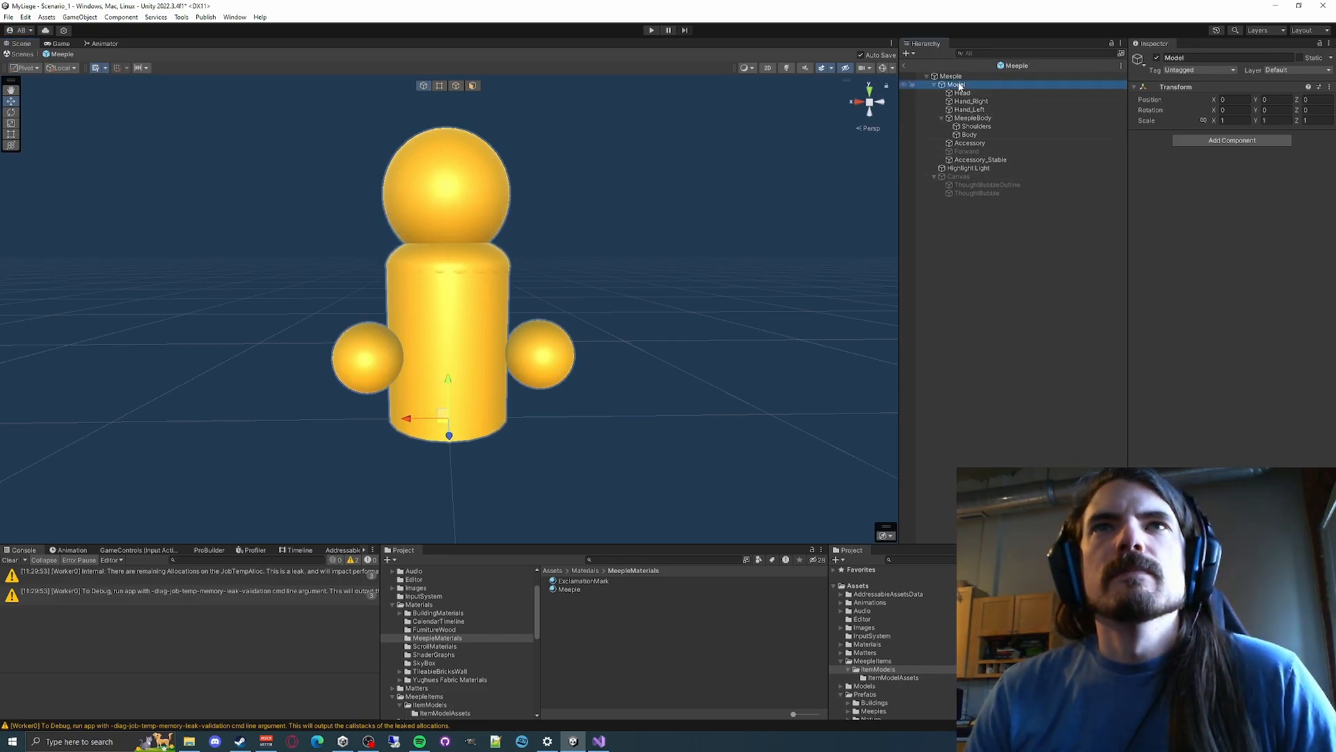
pyautogui.moveTo(449, 380); pyautogui.dragTo(478, 358)
pyautogui.press('e')
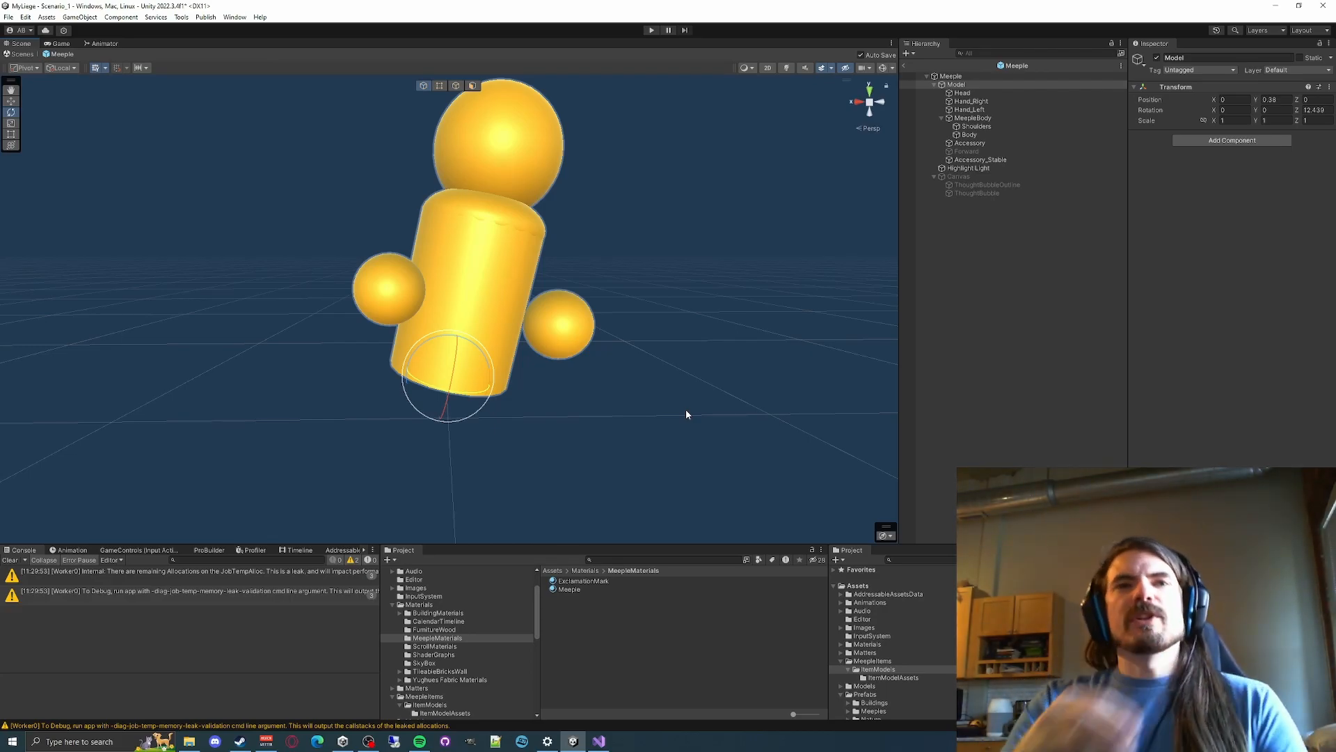
pyautogui.hotkey('ctrl', 'z')
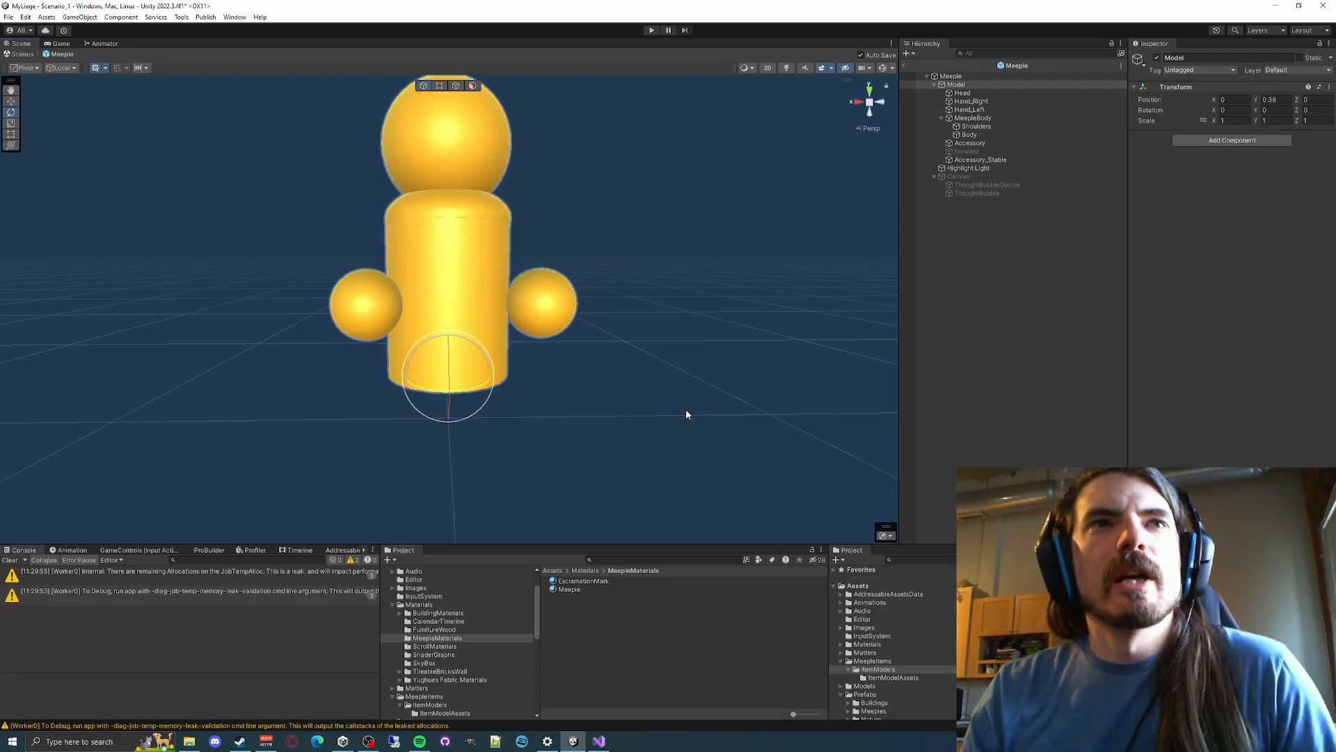
pyautogui.hotkey('ctrl', 'z')
pyautogui.hotkey('ctrl', 'z')
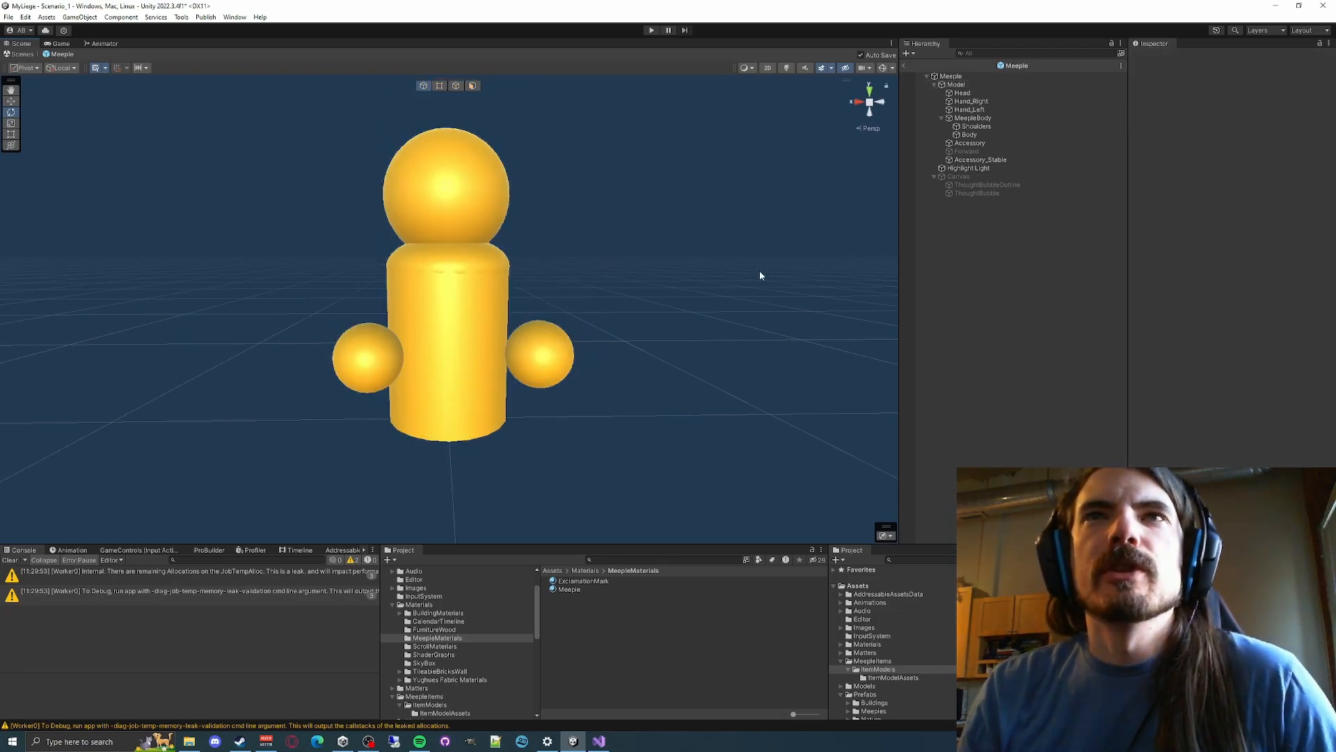
# Examine both hands, MeepleBody and Body individually in the reorganised hierarchy
pyautogui.click(976, 102)
pyautogui.click(968, 110)
pyautogui.click(965, 119)
pyautogui.click(963, 135)
pyautogui.click(961, 102)
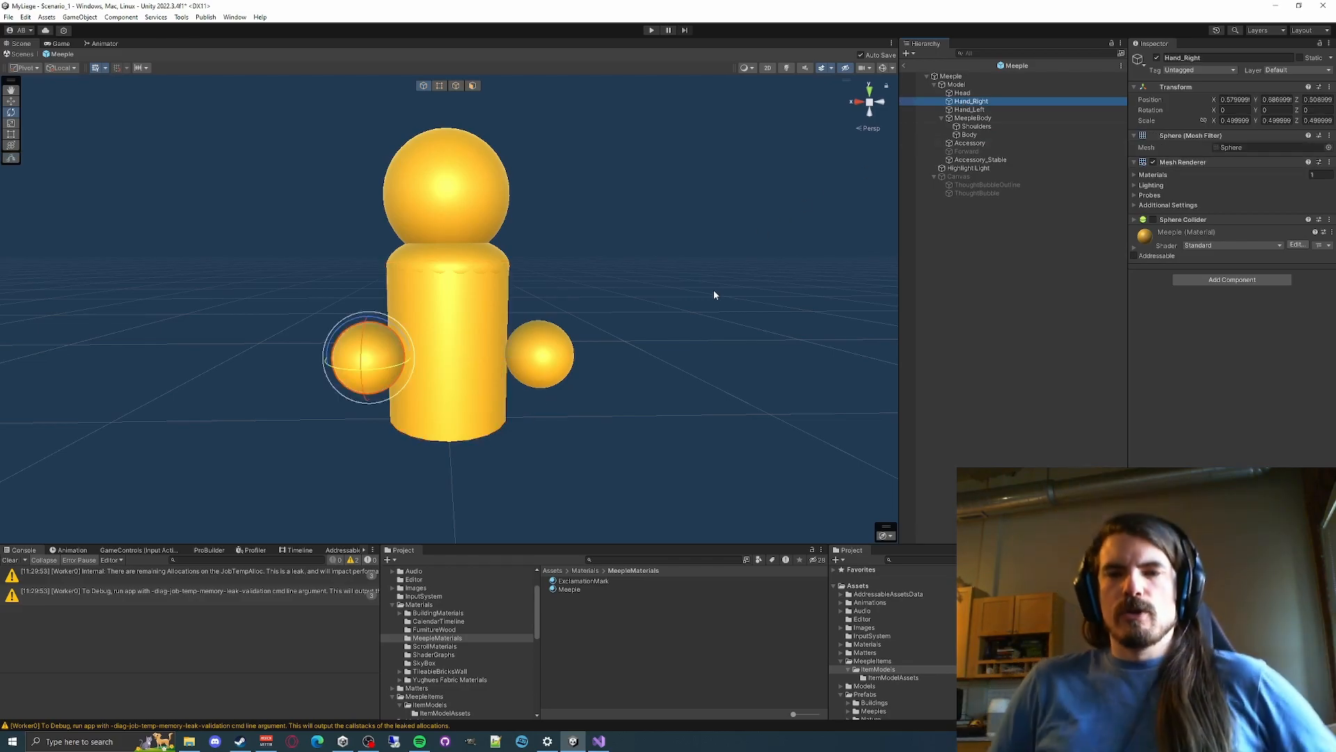
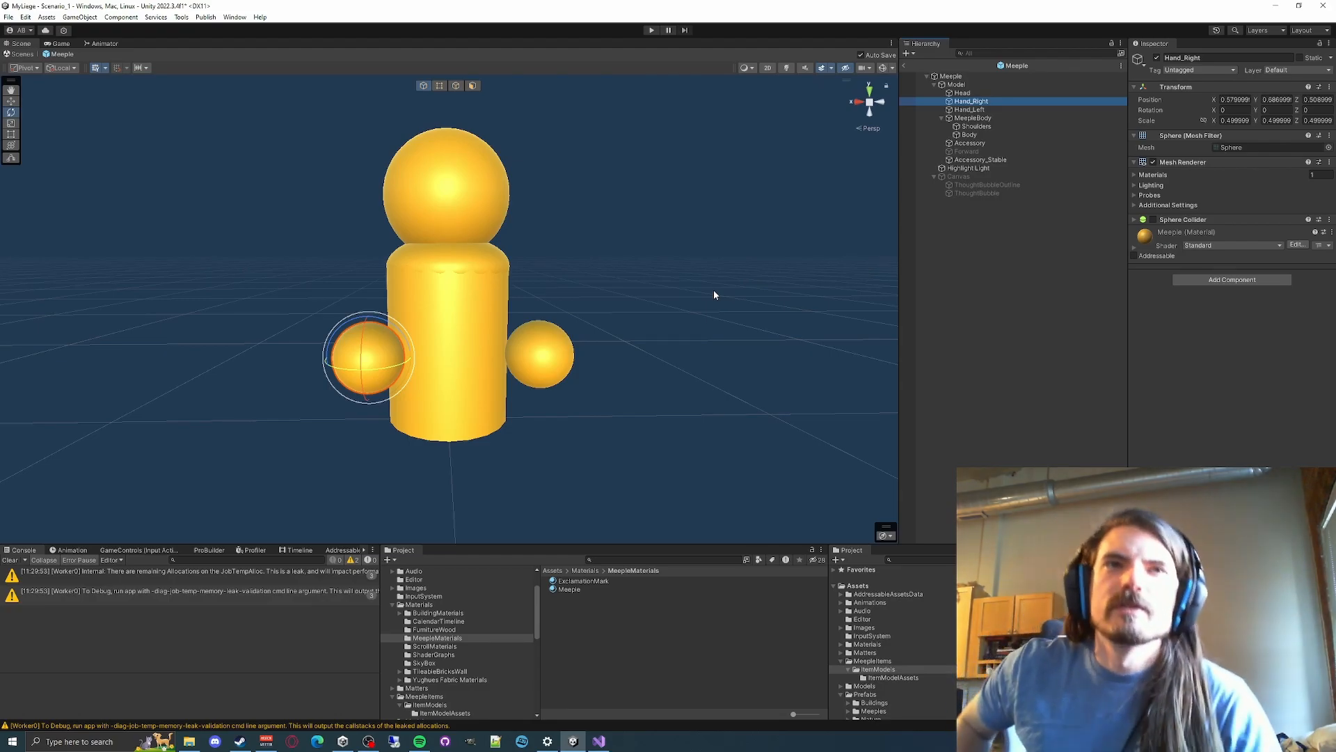
pyautogui.click(425, 374)
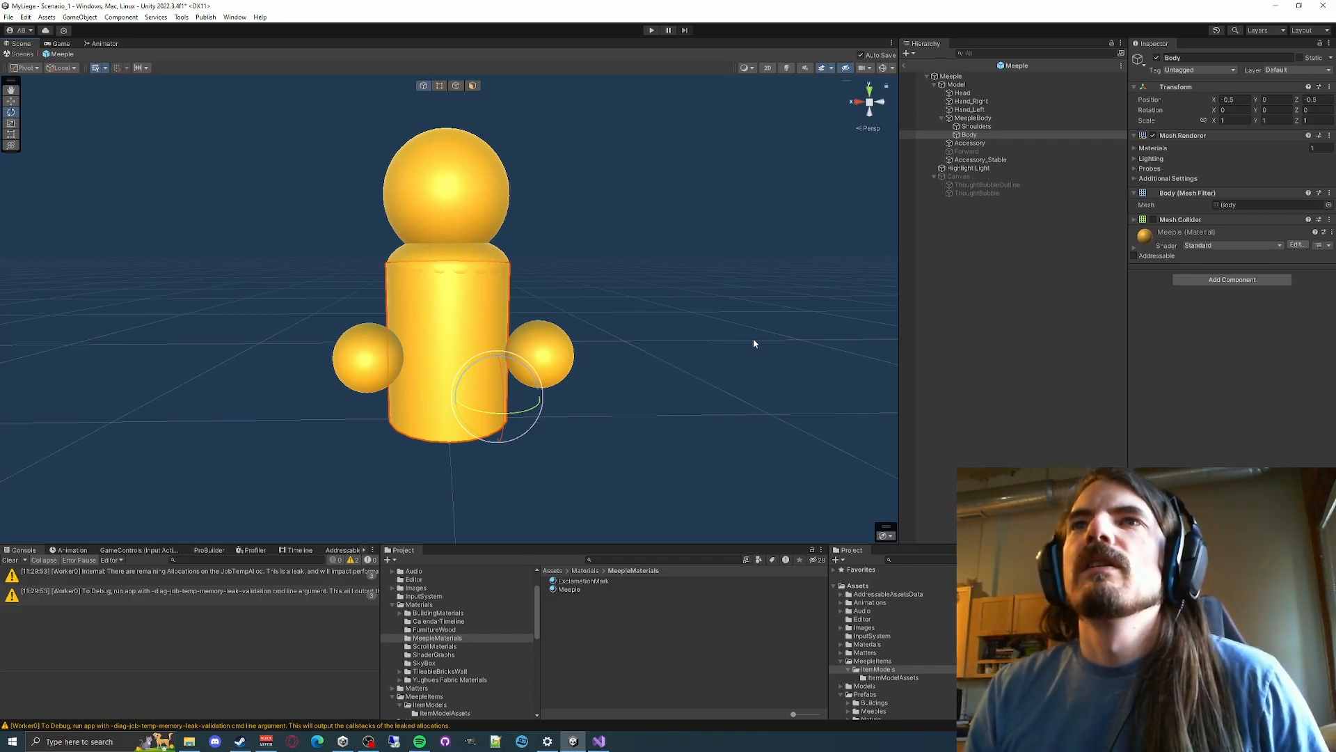
# Set Hand_Right's Y position to 0.8
pyautogui.press('w')
pyautogui.press('d')
pyautogui.moveTo(806, 223); pyautogui.dragTo(696, 210, button='right')
pyautogui.press('s')
pyautogui.click(971, 101)
pyautogui.click(1274, 99)
pyautogui.write('1')
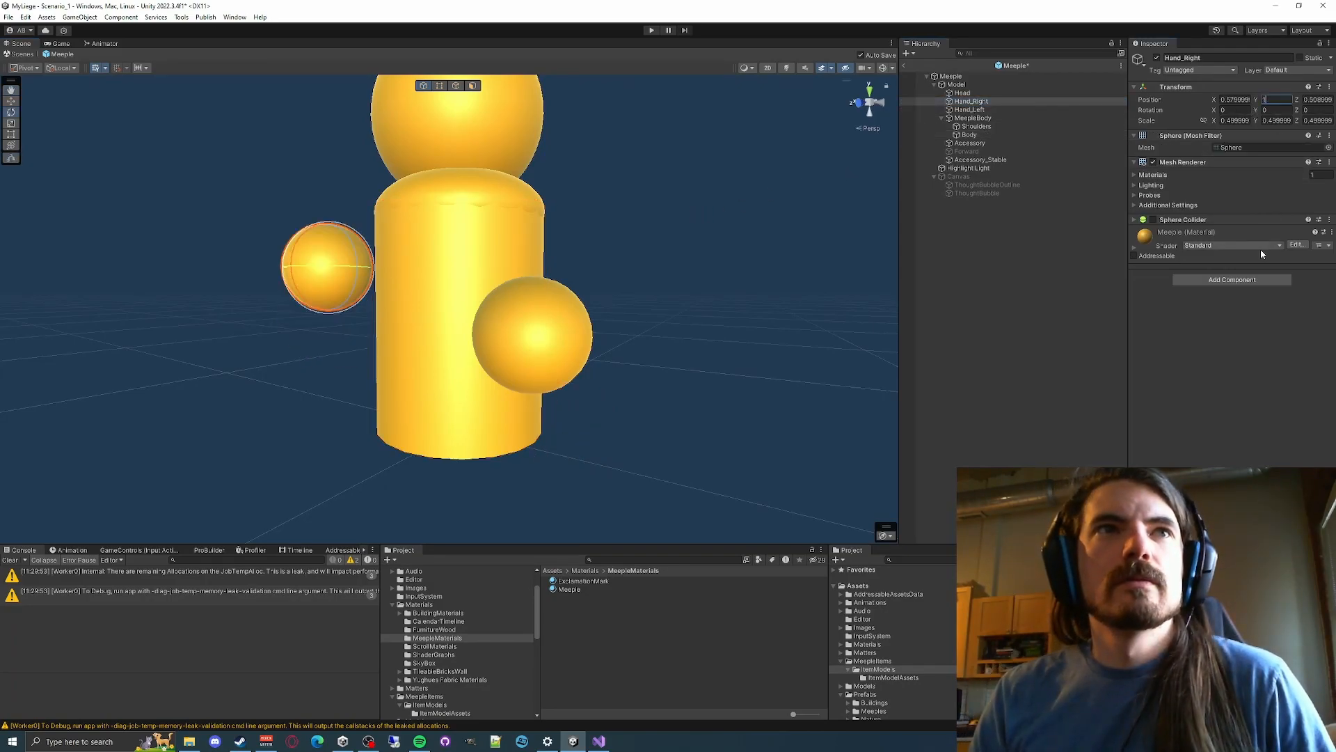
pyautogui.press('BackSpace')
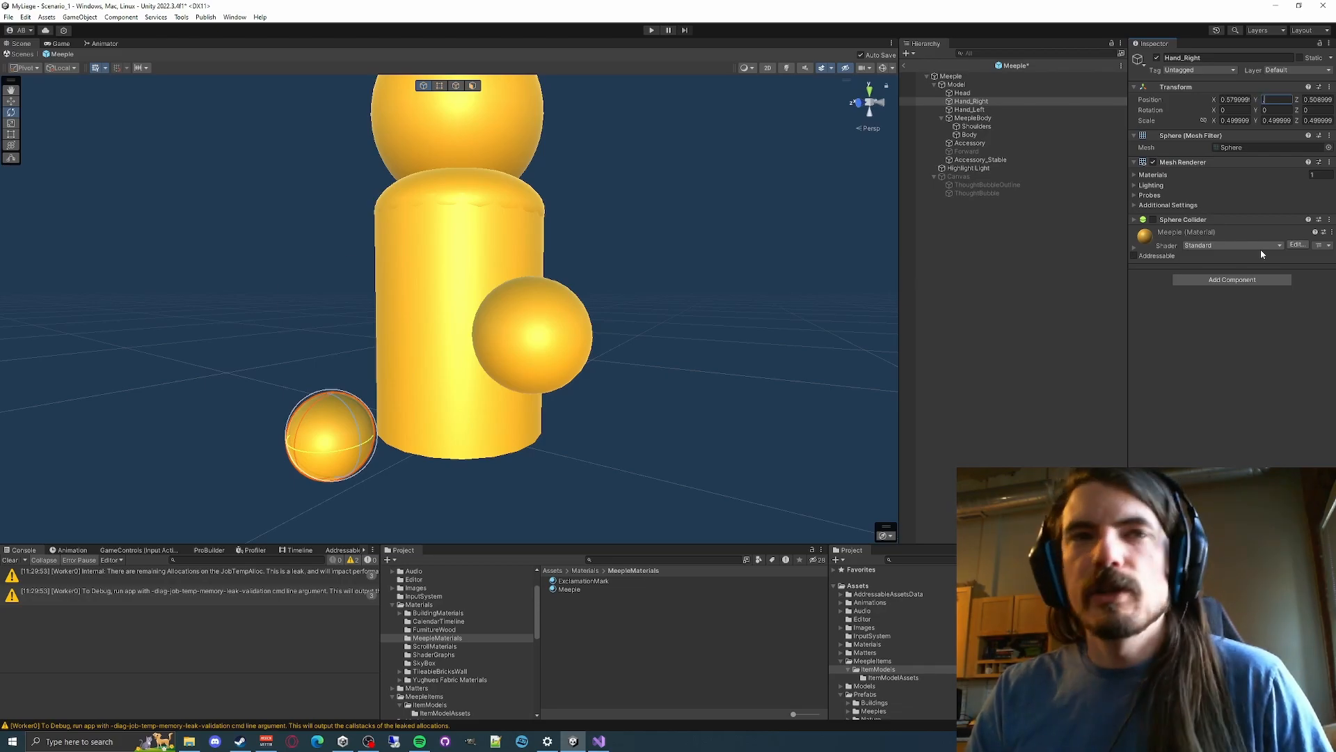
pyautogui.write('.8')
# Switch the scene to 2D view and frame the whole meeple to compare the heights of both hands
pyautogui.moveTo(695, 278); pyautogui.dragTo(774, 272, button='right')
pyautogui.press('s')
pyautogui.click(767, 67)
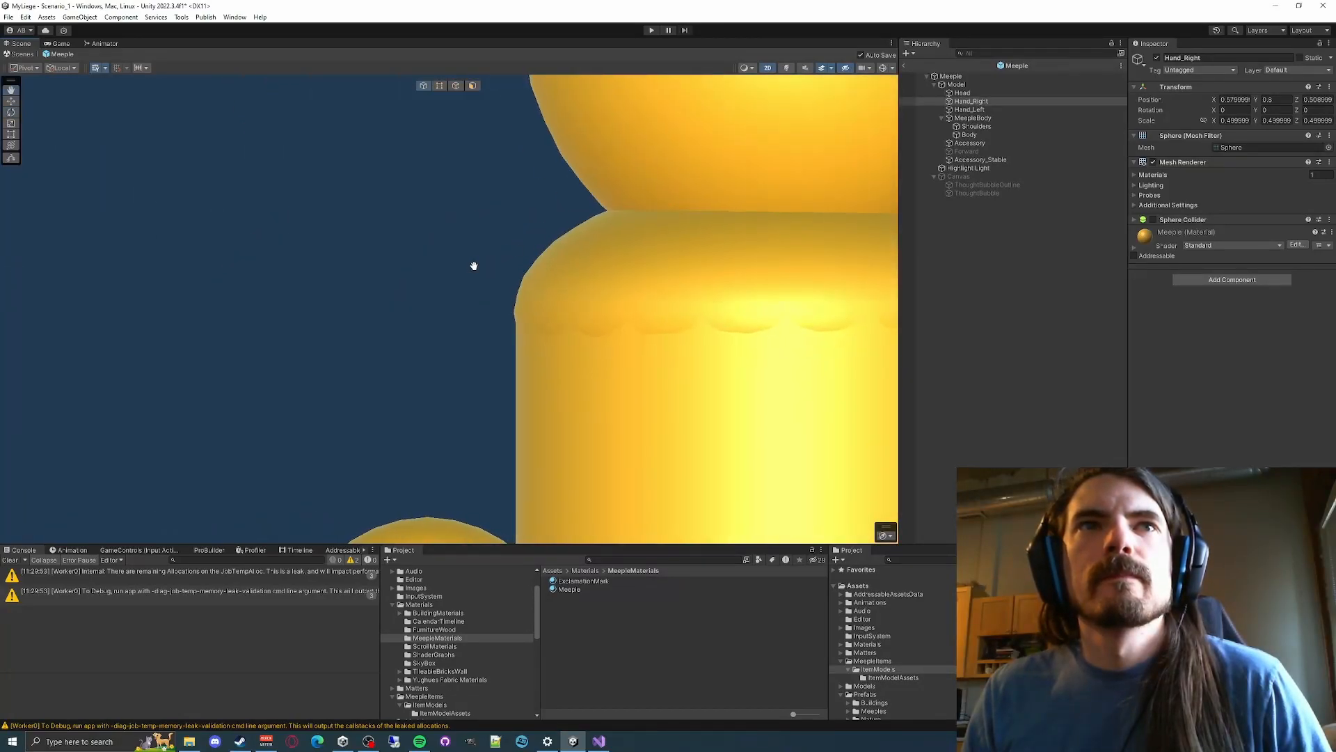
pyautogui.scroll(-10, 397, 247)
pyautogui.moveTo(729, 223); pyautogui.dragTo(708, 268, button='middle')
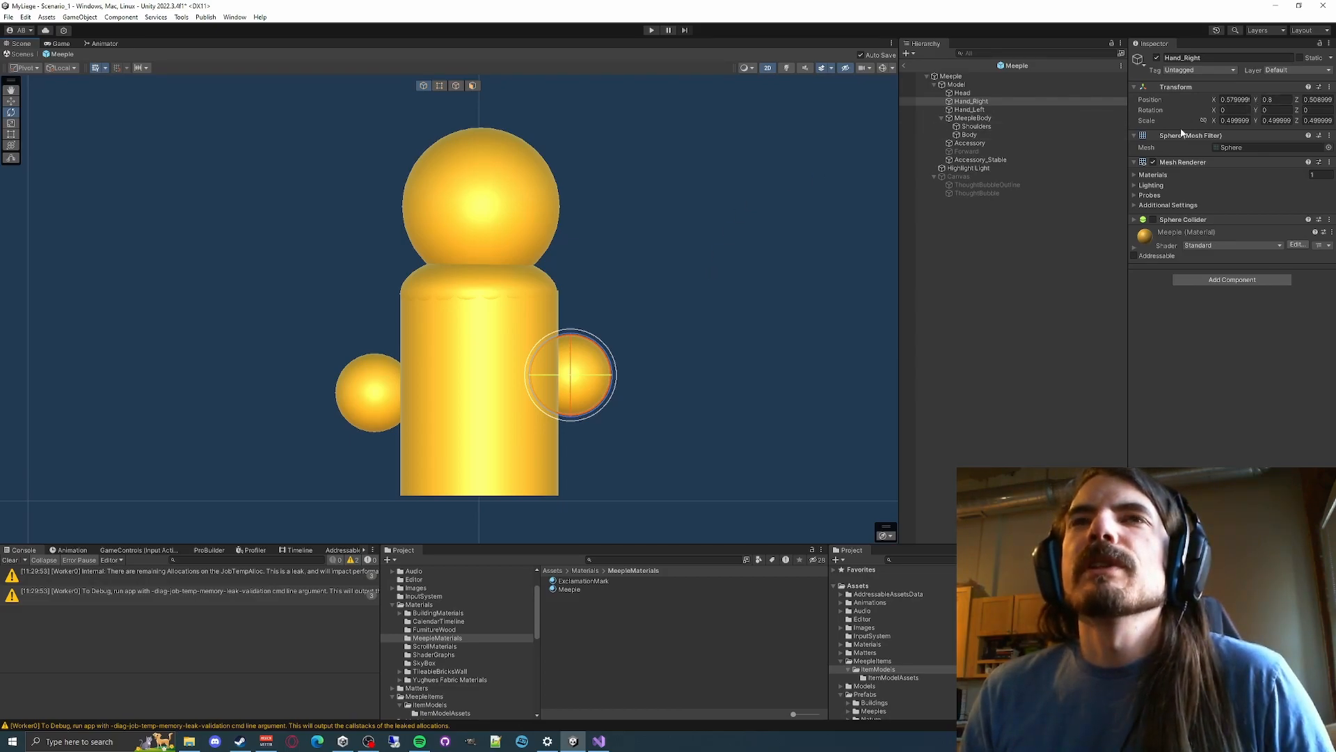
# Set Hand_Right's Y position to 0.9
pyautogui.click(1030, 151)
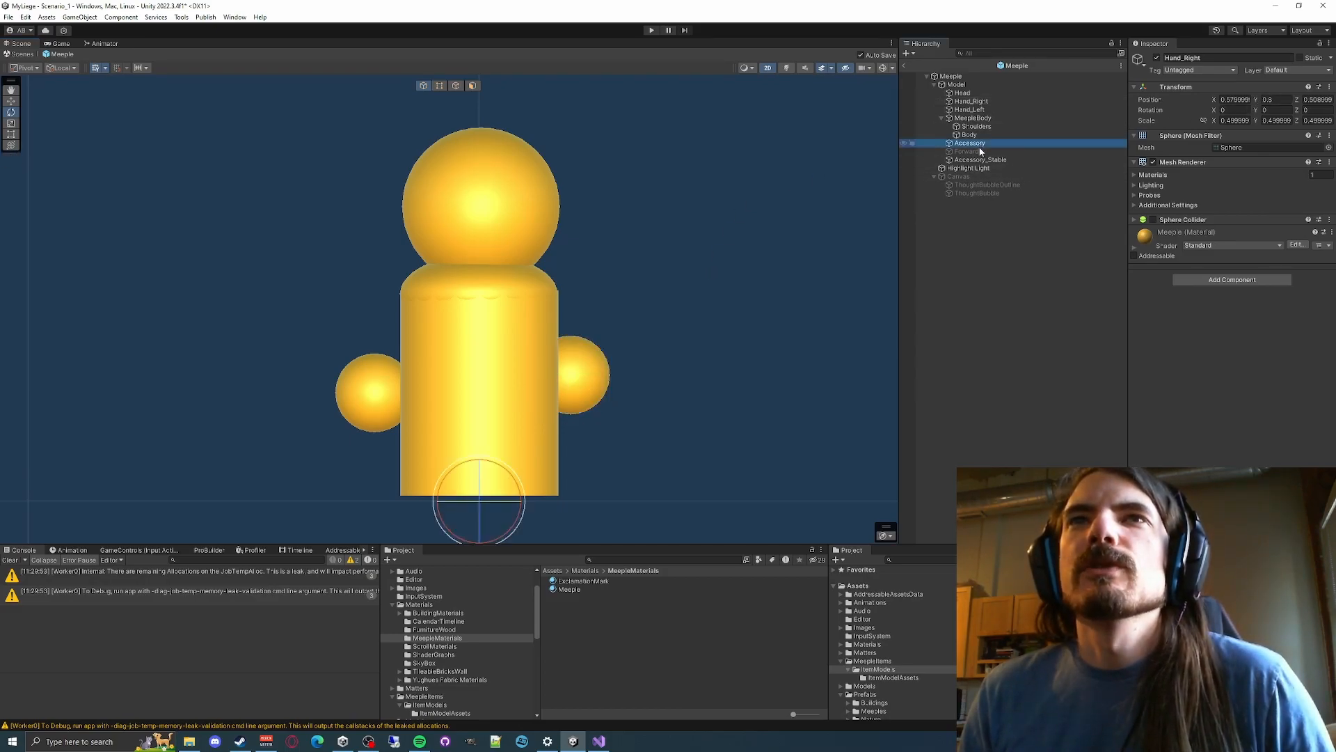
pyautogui.click(1153, 53)
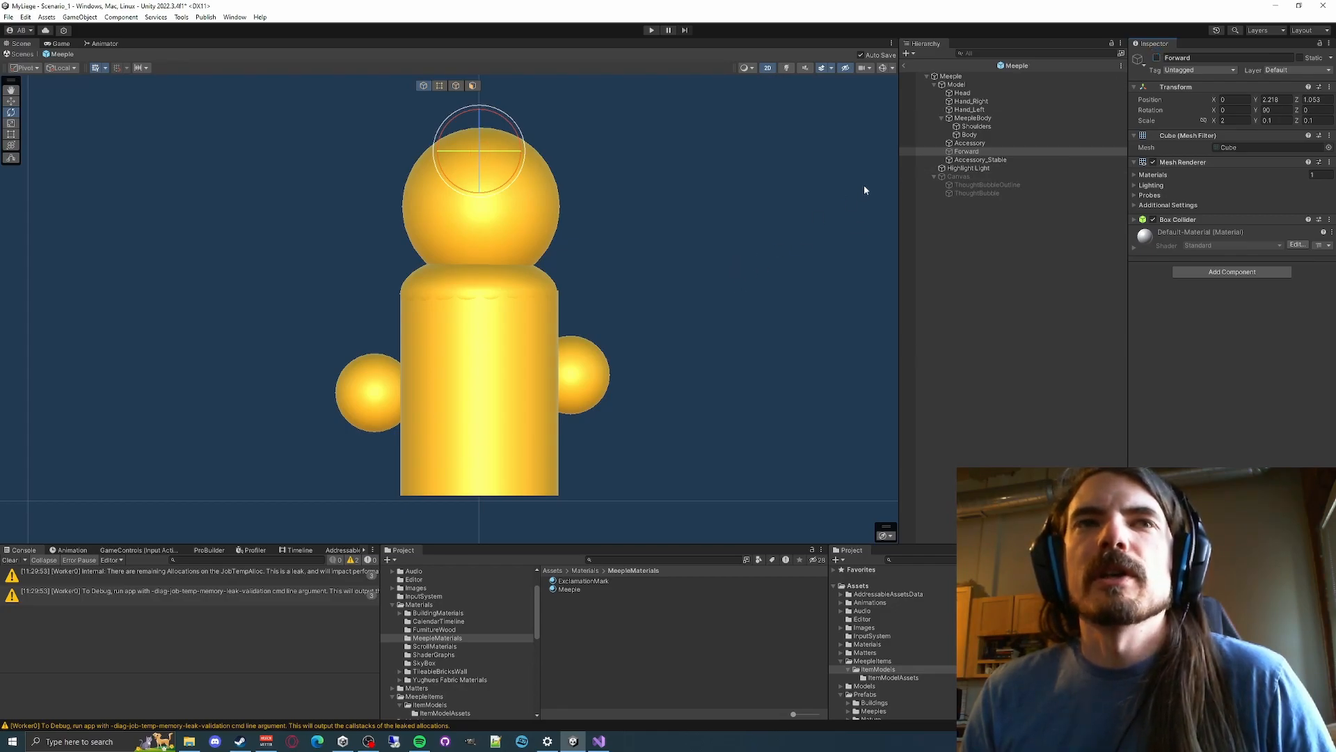
pyautogui.click(991, 99)
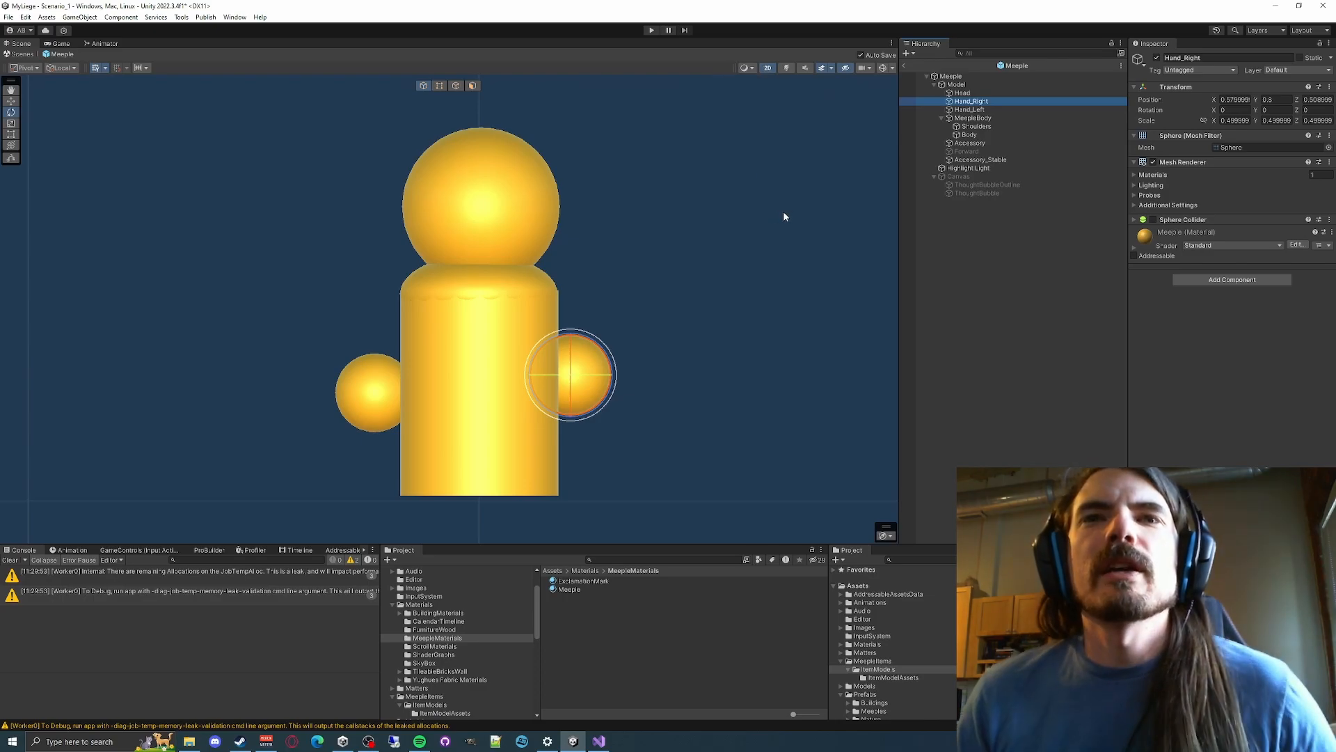
pyautogui.click(749, 71)
pyautogui.click(754, 69)
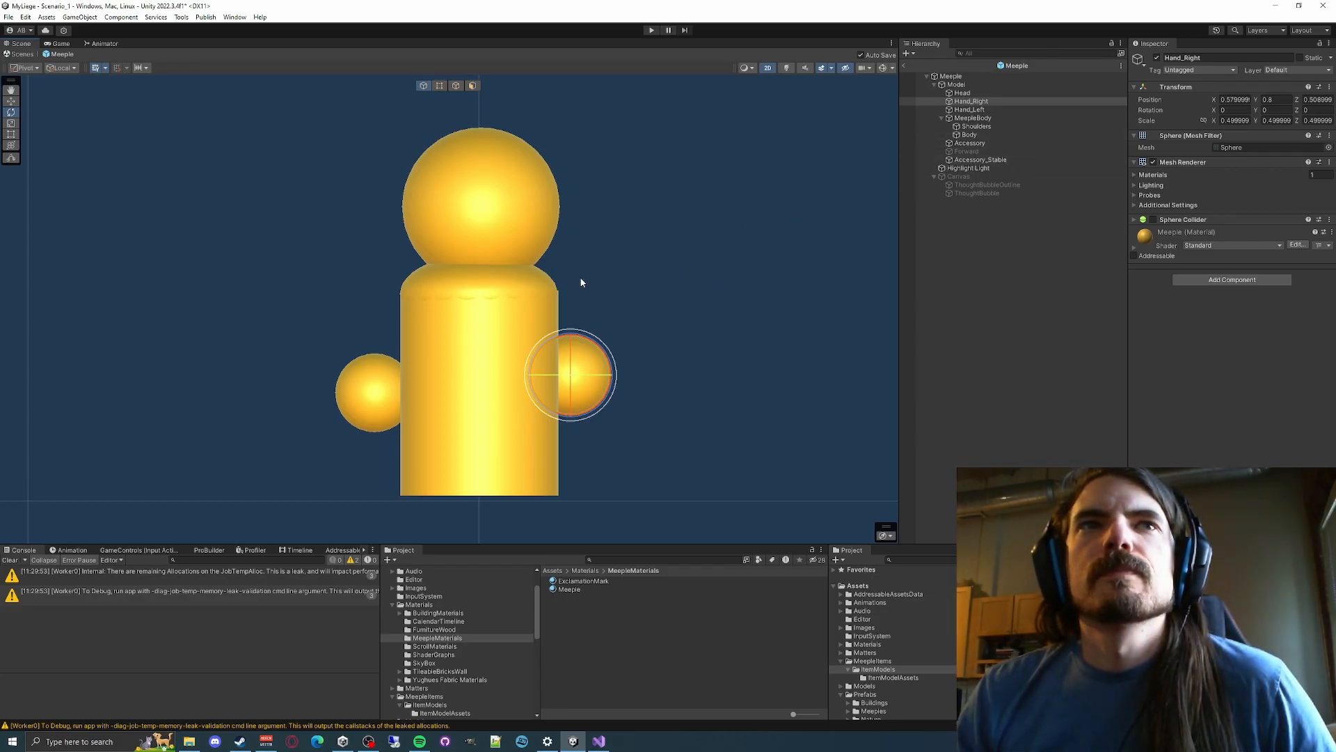
pyautogui.click(1275, 99)
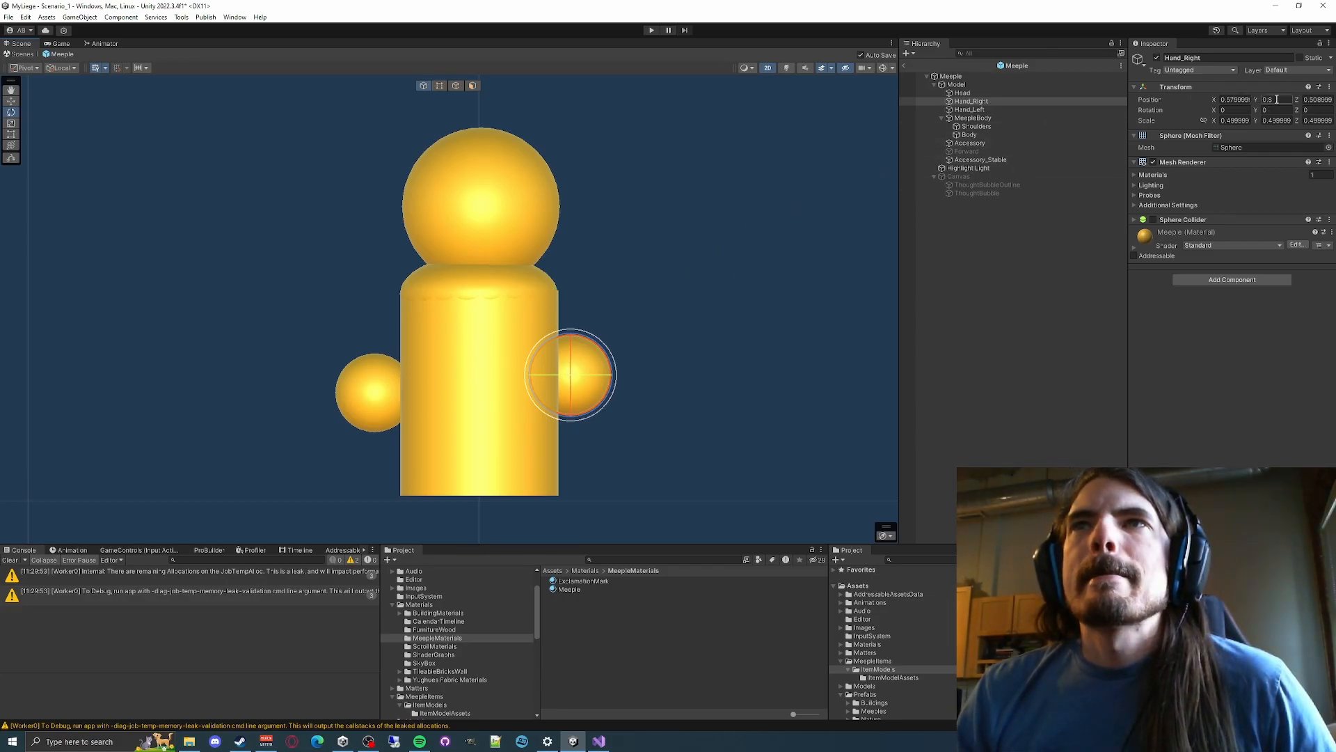
pyautogui.write('.9')
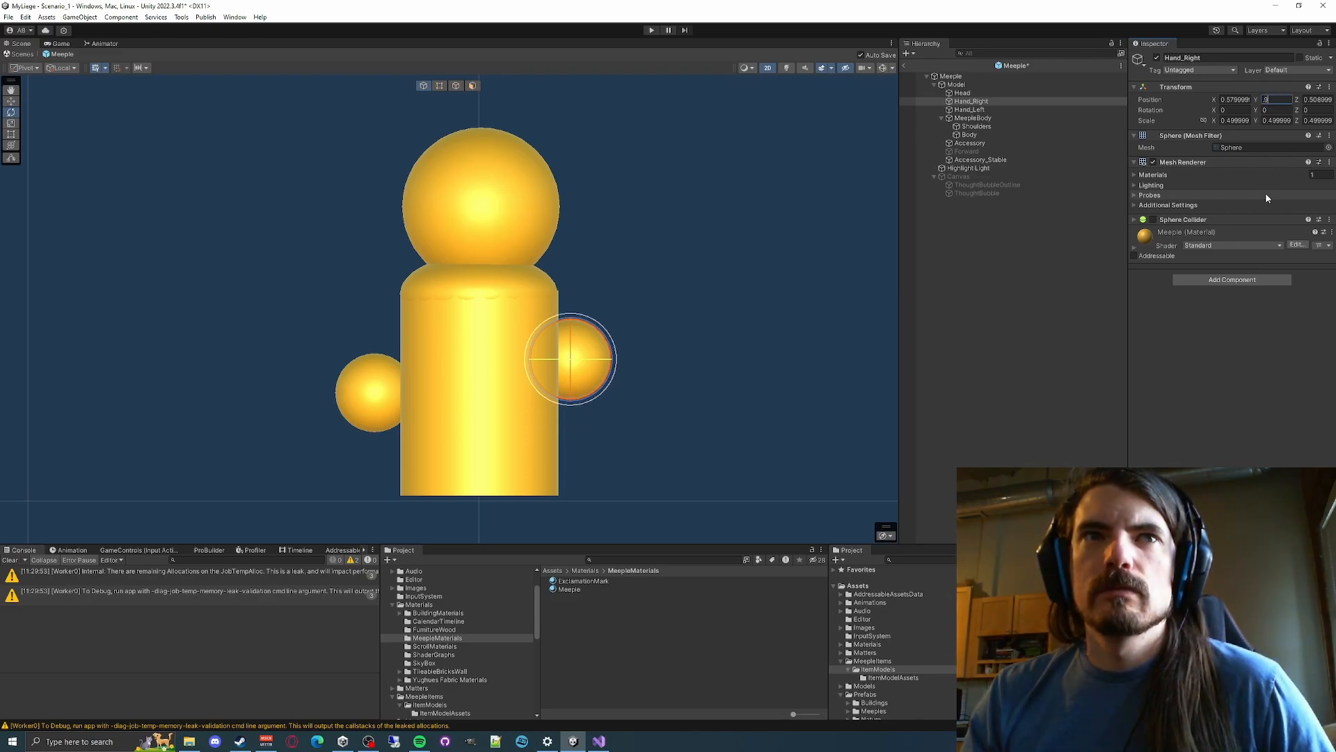
pyautogui.press('Return')
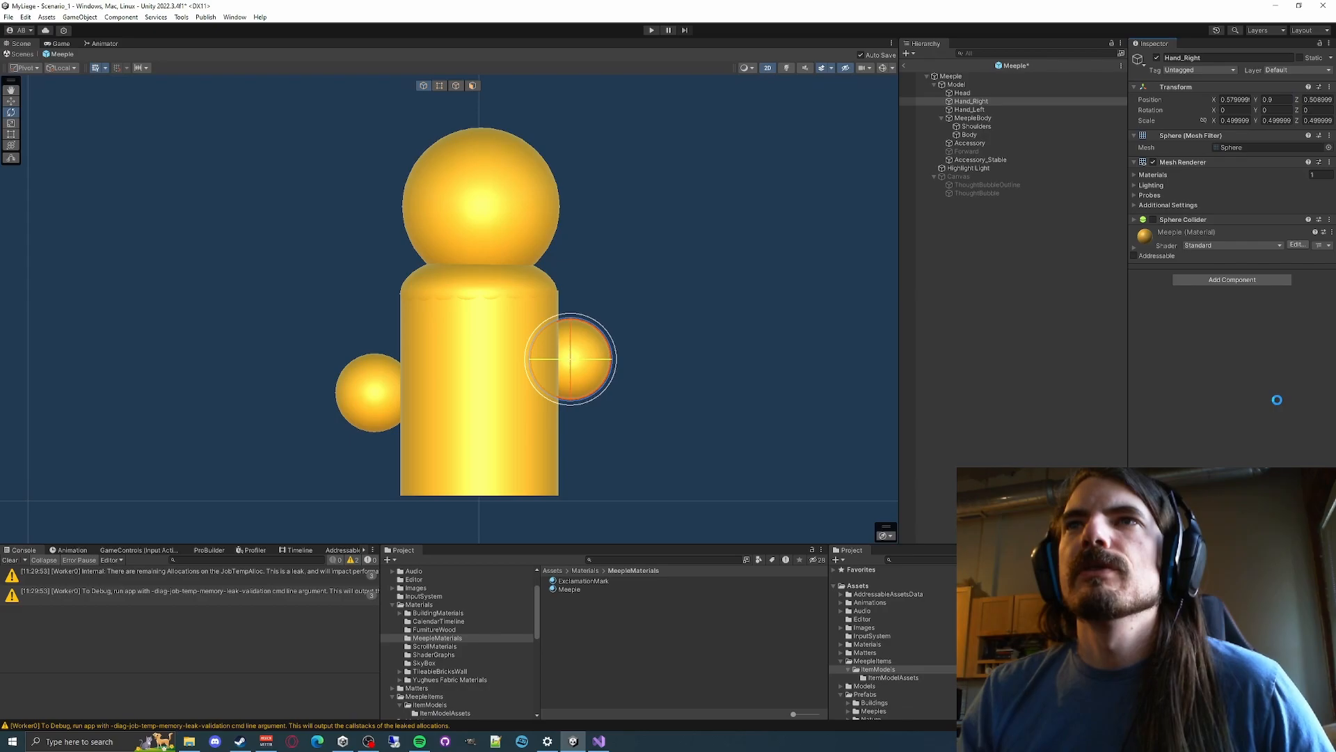
# Try X positions of 0.5 and 0.6 for Hand_Right and settle on 0.75
pyautogui.click(1227, 100)
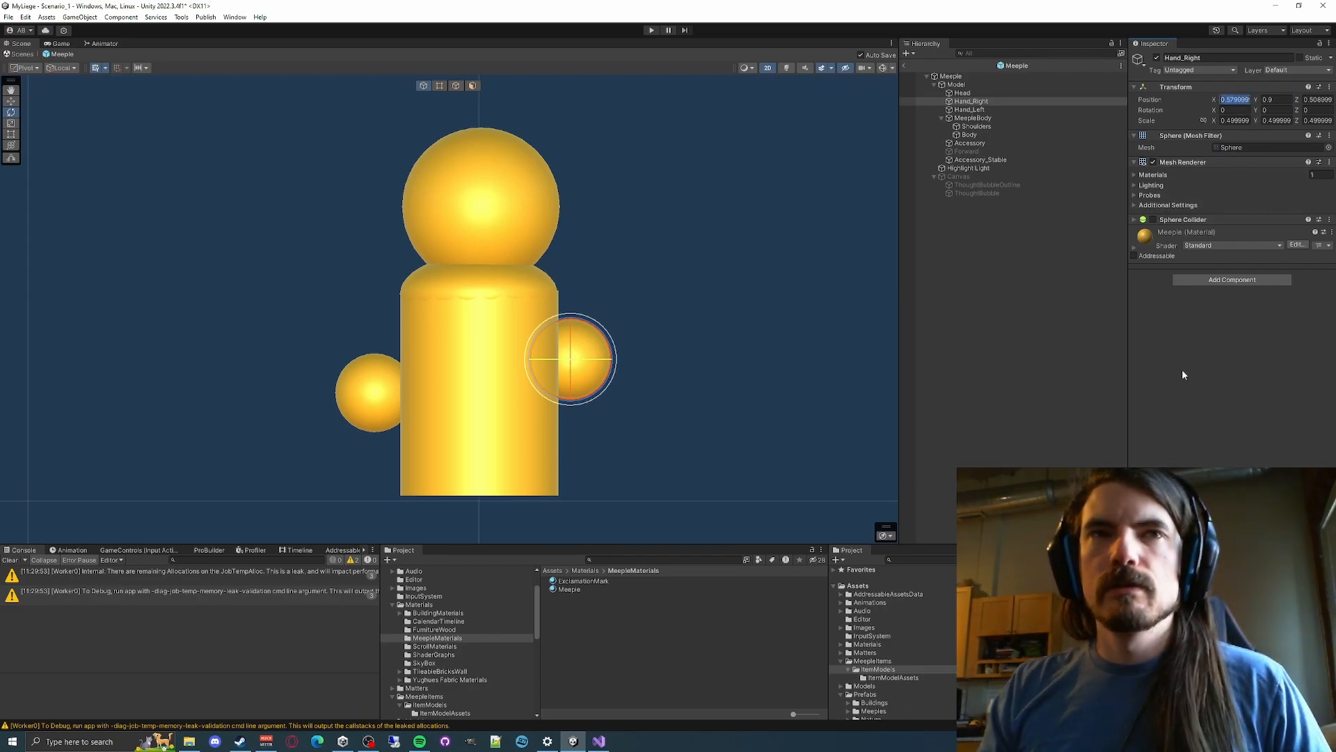
pyautogui.write('.5')
pyautogui.press('Return')
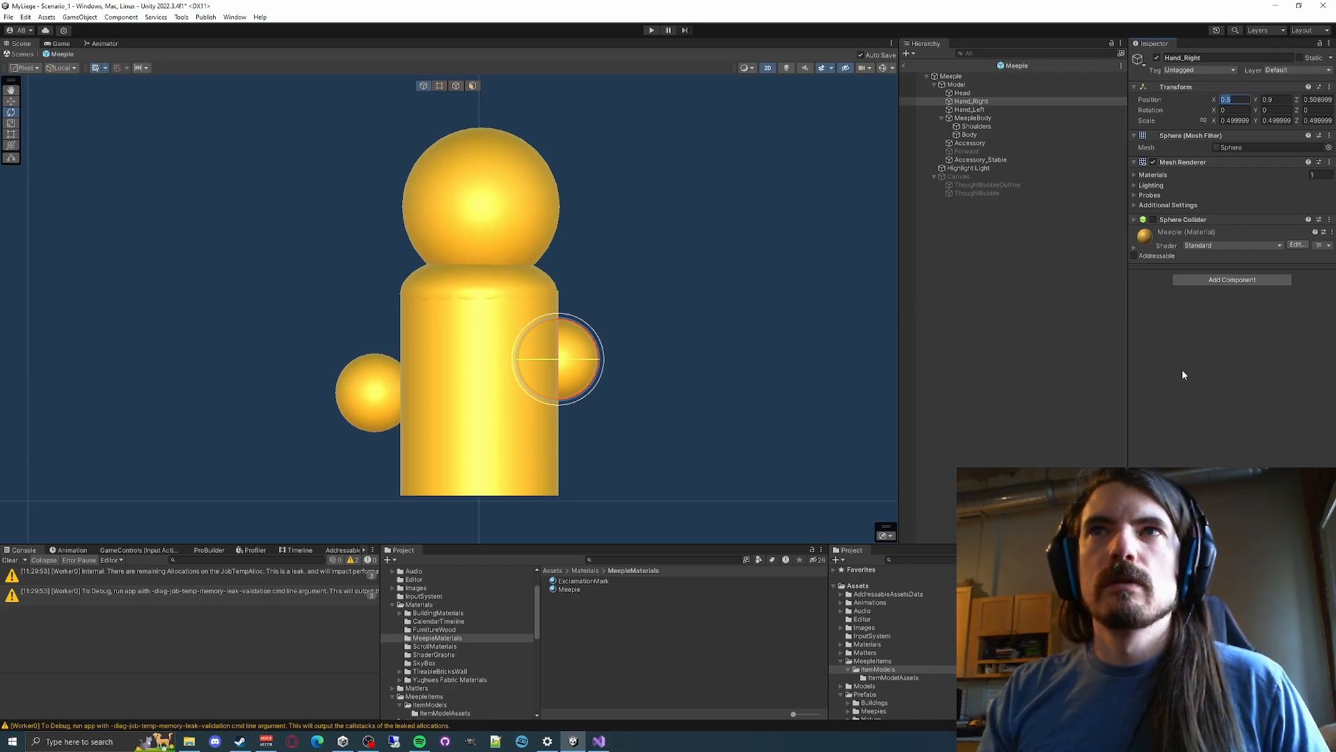
pyautogui.write('.6')
pyautogui.press('Tab')
pyautogui.hotkey('shift', 'Tab')
pyautogui.write('.7')
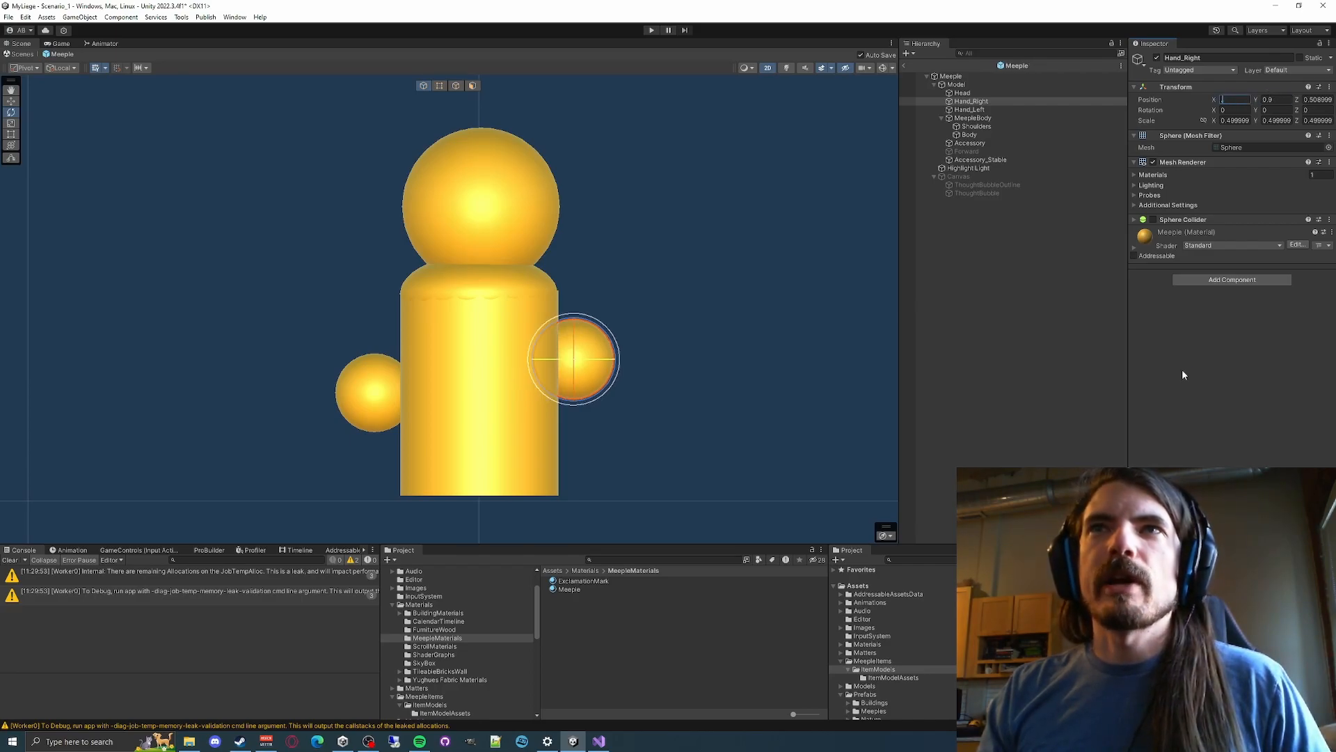
pyautogui.write('.75')
pyautogui.press('Tab')
pyautogui.click(1311, 101)
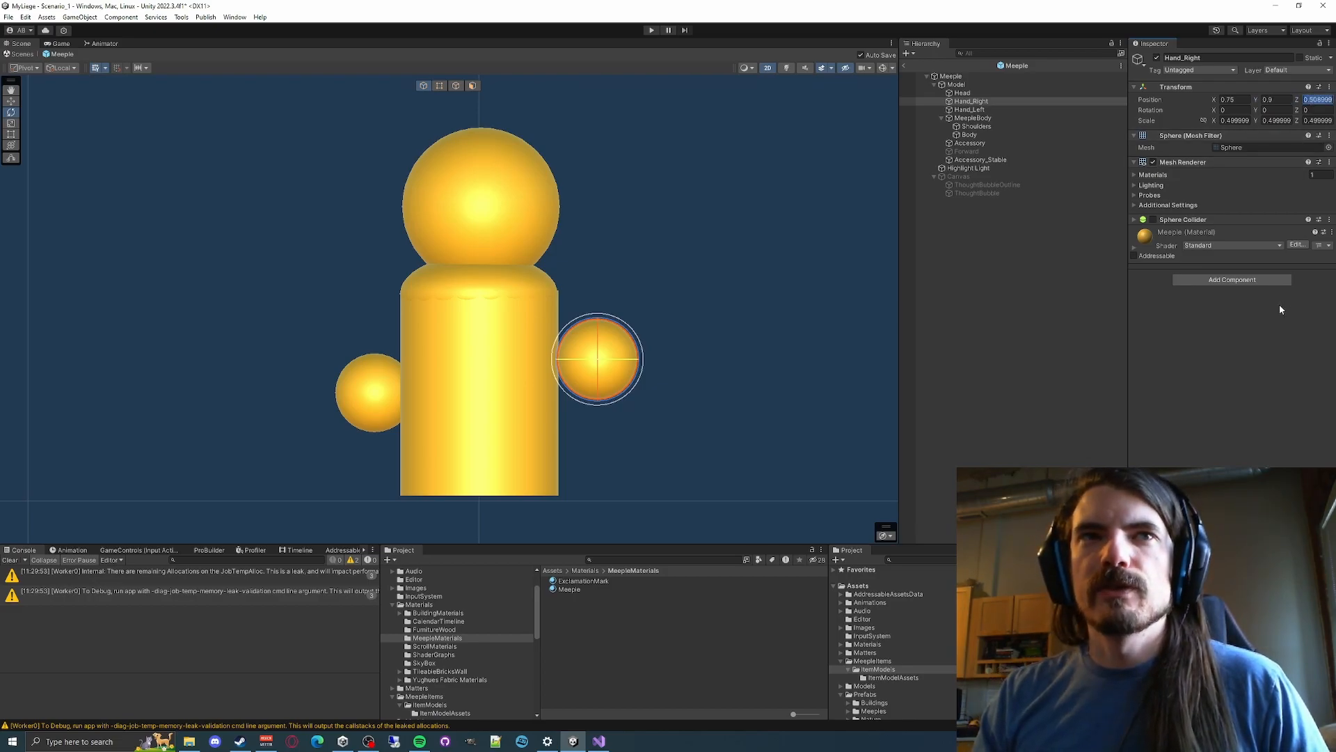
# Match Hand_Left to the opposite hand by setting its Y position to 0.9 and its X position to -0.75
pyautogui.click(970, 109)
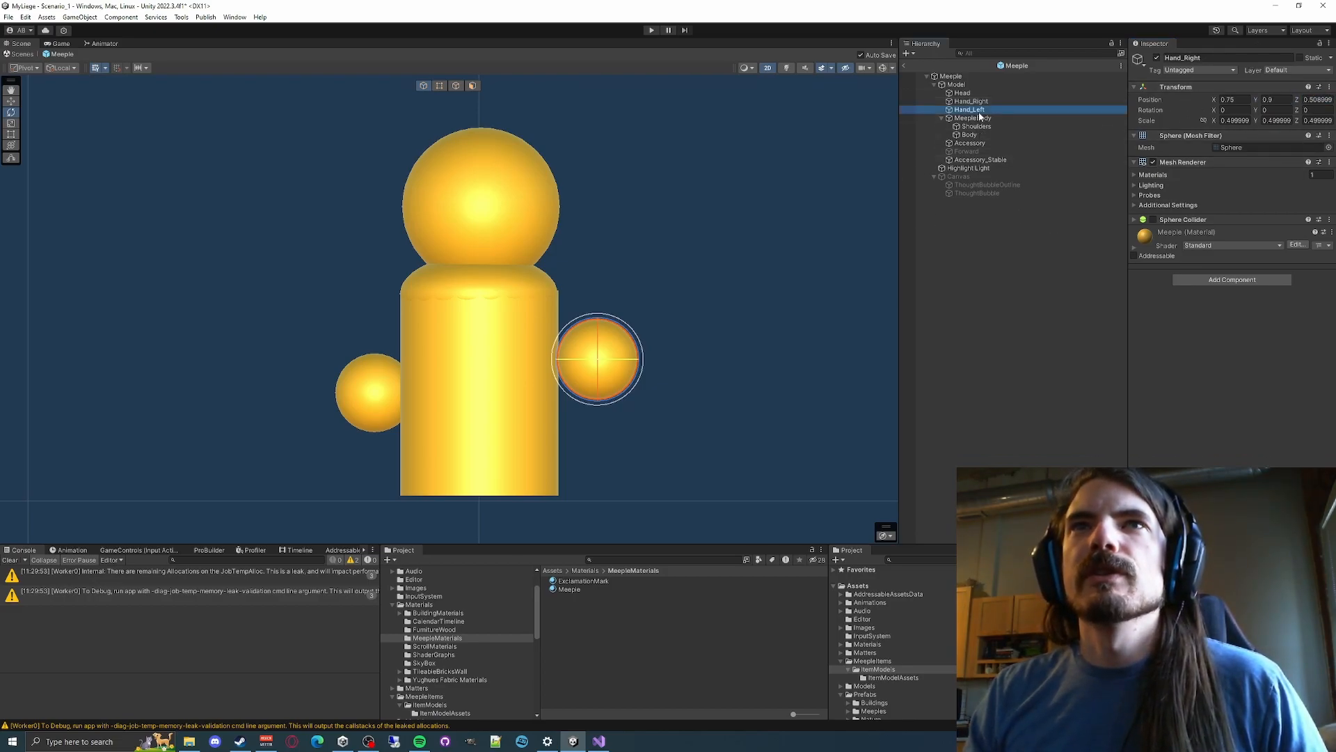
pyautogui.moveTo(1290, 98); pyautogui.dragTo(1244, 153)
pyautogui.write('.9')
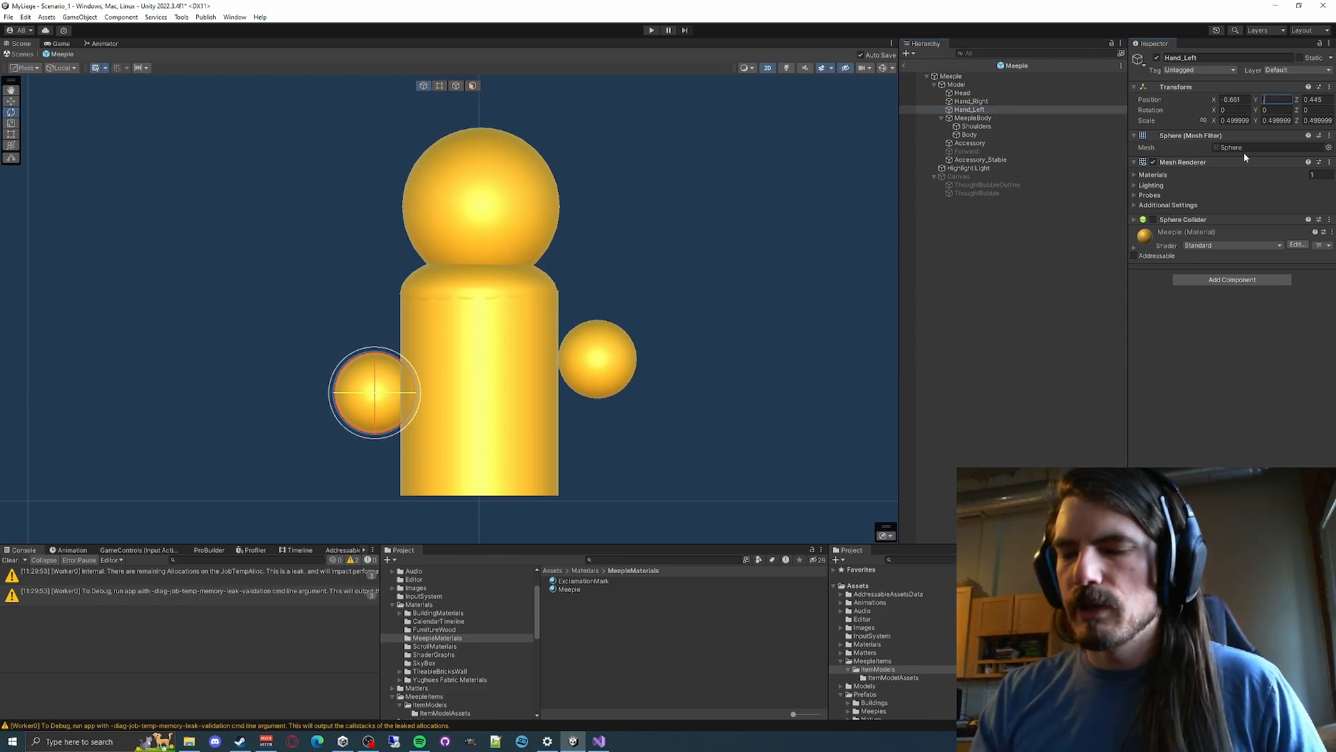
pyautogui.press('Tab')
pyautogui.hotkey('shift', 'Tab')
pyautogui.hotkey('shift', 'Tab')
pyautogui.write('-0.75')
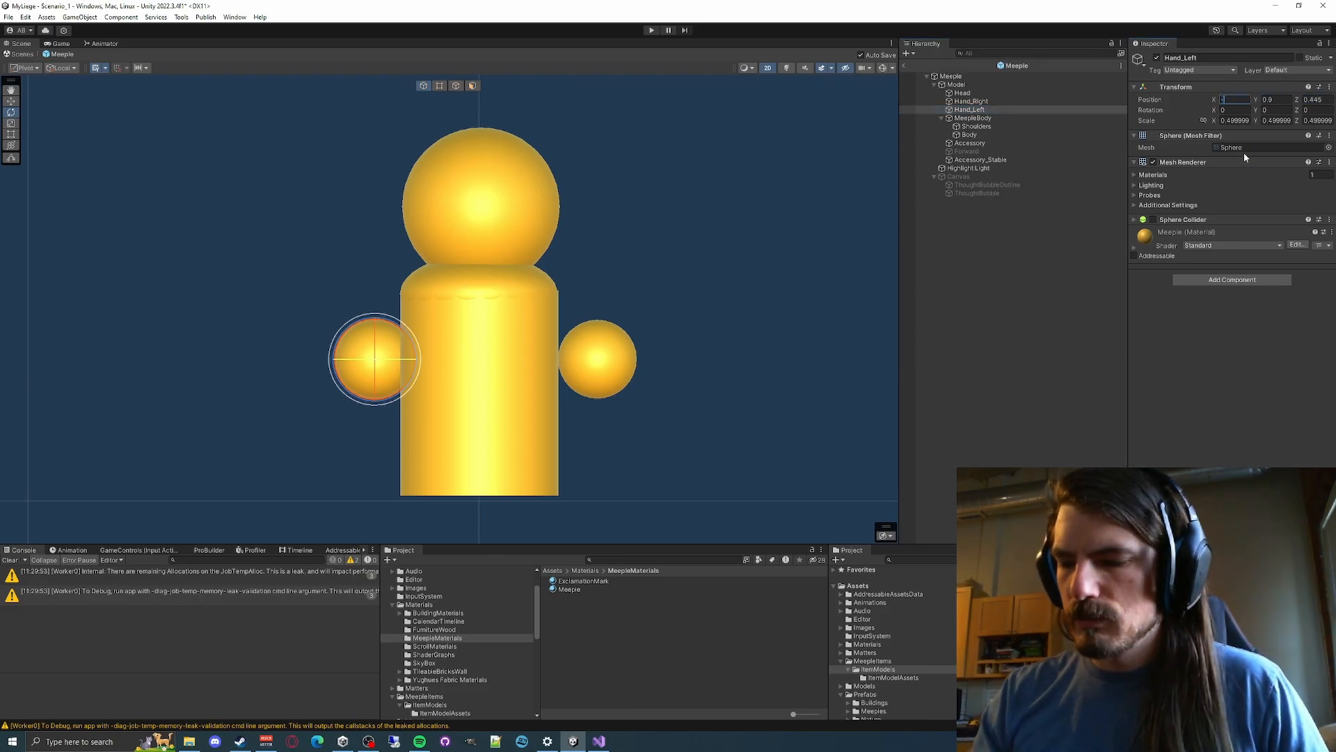
pyautogui.press('Tab')
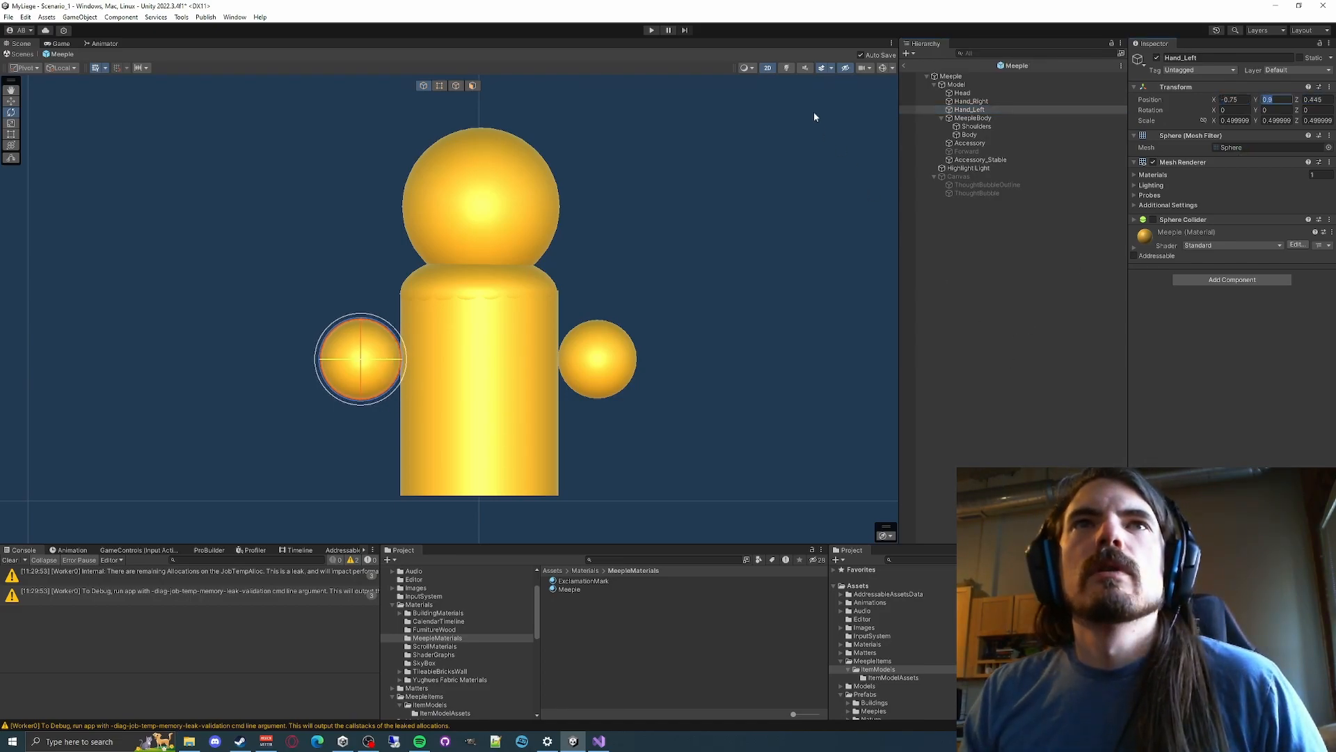
# Return the scene to 3D view, frame the Model and examine the placement of the hands around the body
pyautogui.click(769, 69)
pyautogui.keyDown('alt'); pyautogui.moveTo(659, 188); pyautogui.dragTo(609, 240); pyautogui.keyUp('alt')
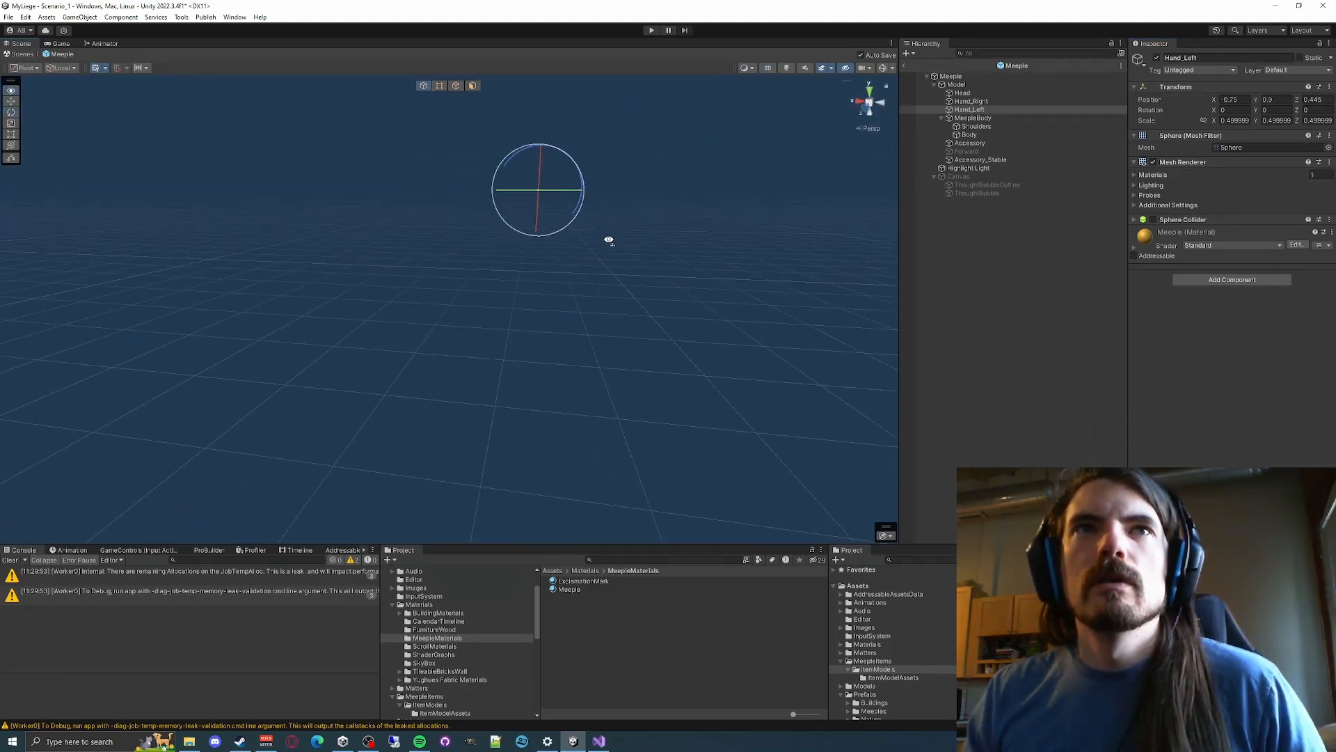
pyautogui.moveTo(557, 209); pyautogui.dragTo(562, 178, button='right')
pyautogui.click(582, 160)
pyautogui.moveTo(495, 217); pyautogui.dragTo(558, 280)
pyautogui.click(648, 298)
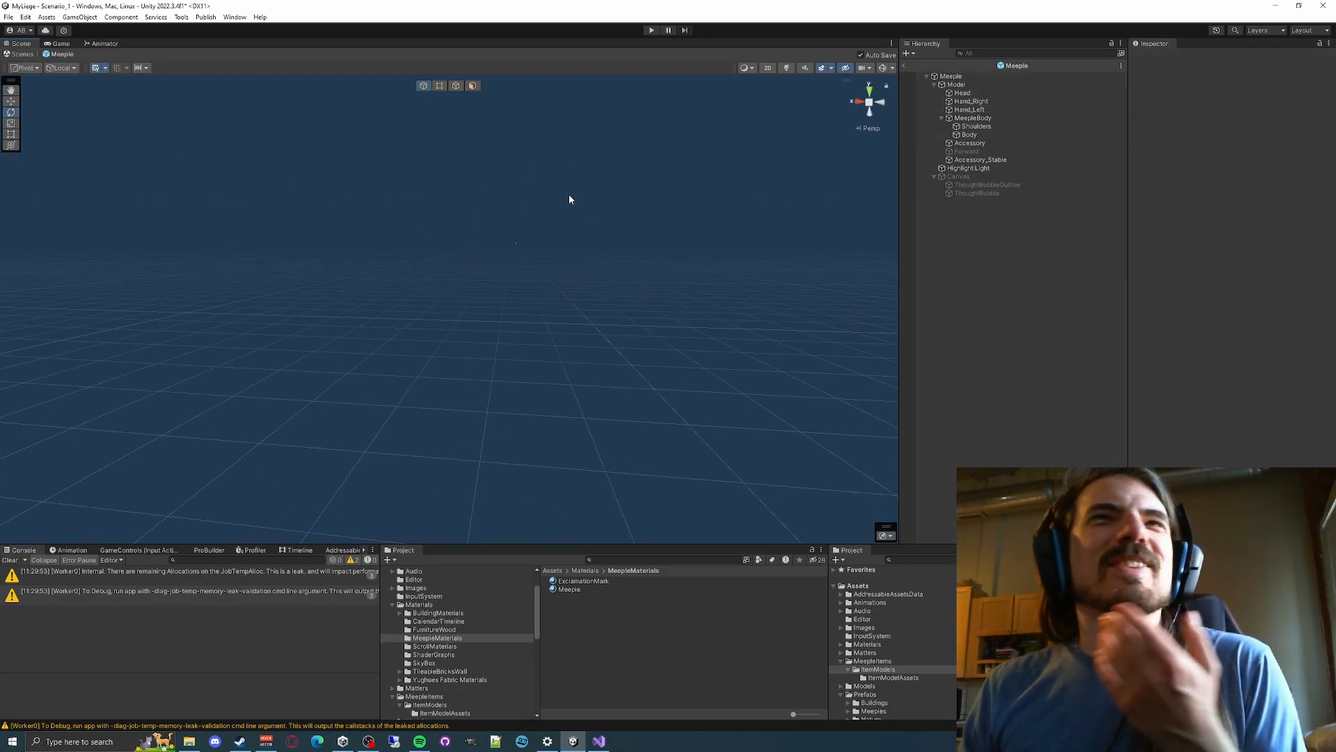
pyautogui.doubleClick(958, 84)
pyautogui.moveTo(581, 226); pyautogui.dragTo(415, 308, button='right')
pyautogui.click(634, 247)
pyautogui.press('s')
pyautogui.press('w')
pyautogui.press('d')
pyautogui.press('d')
pyautogui.press('a')
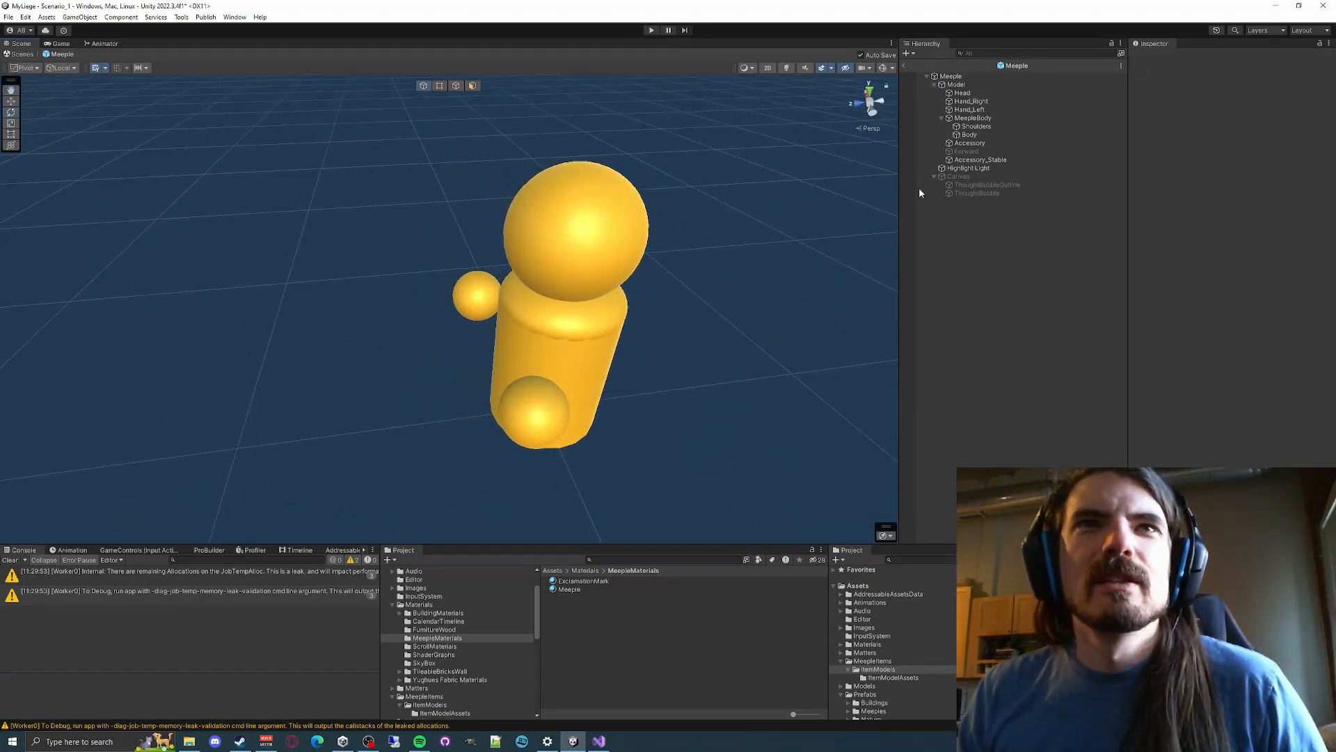
# Set the Z position of both Hand_Right and Hand_Left to 0.5
pyautogui.click(971, 101)
pyautogui.press('e')
pyautogui.click(1317, 100)
pyautogui.write('.5')
pyautogui.press('Return')
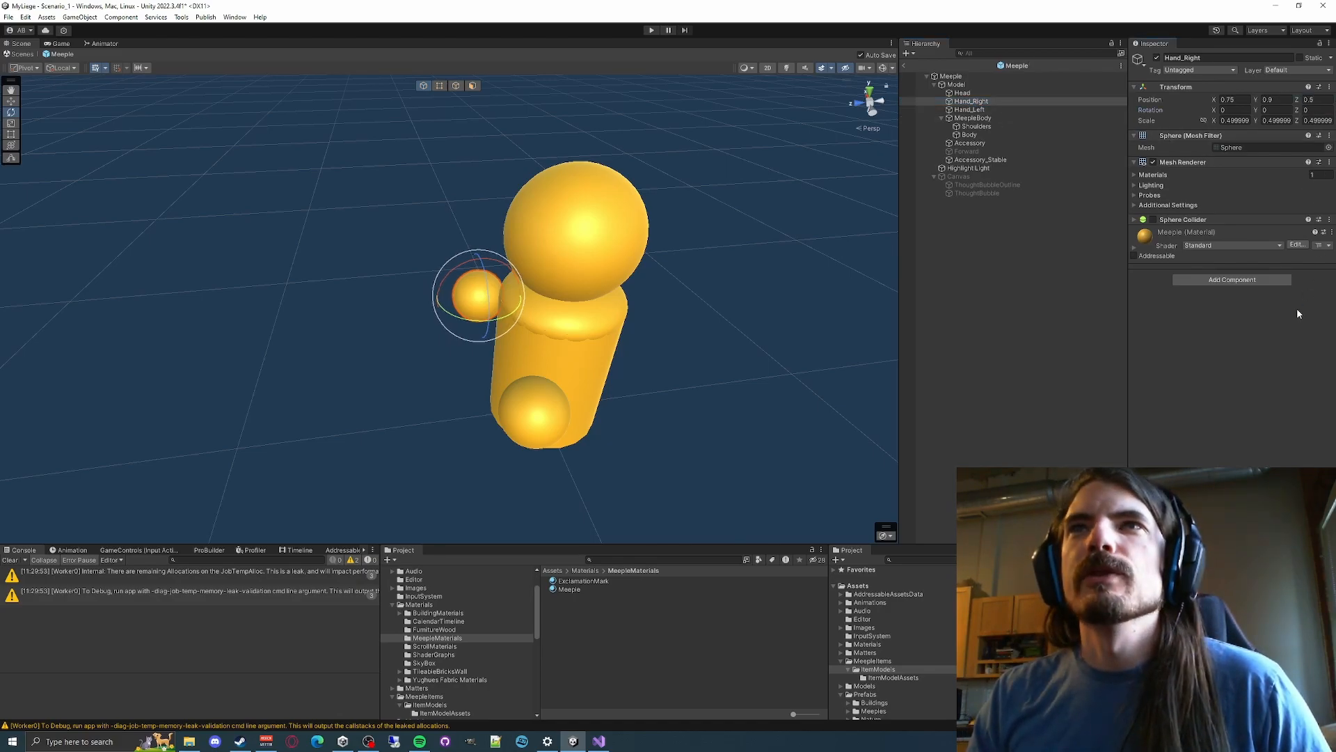
pyautogui.click(969, 109)
pyautogui.click(1317, 100)
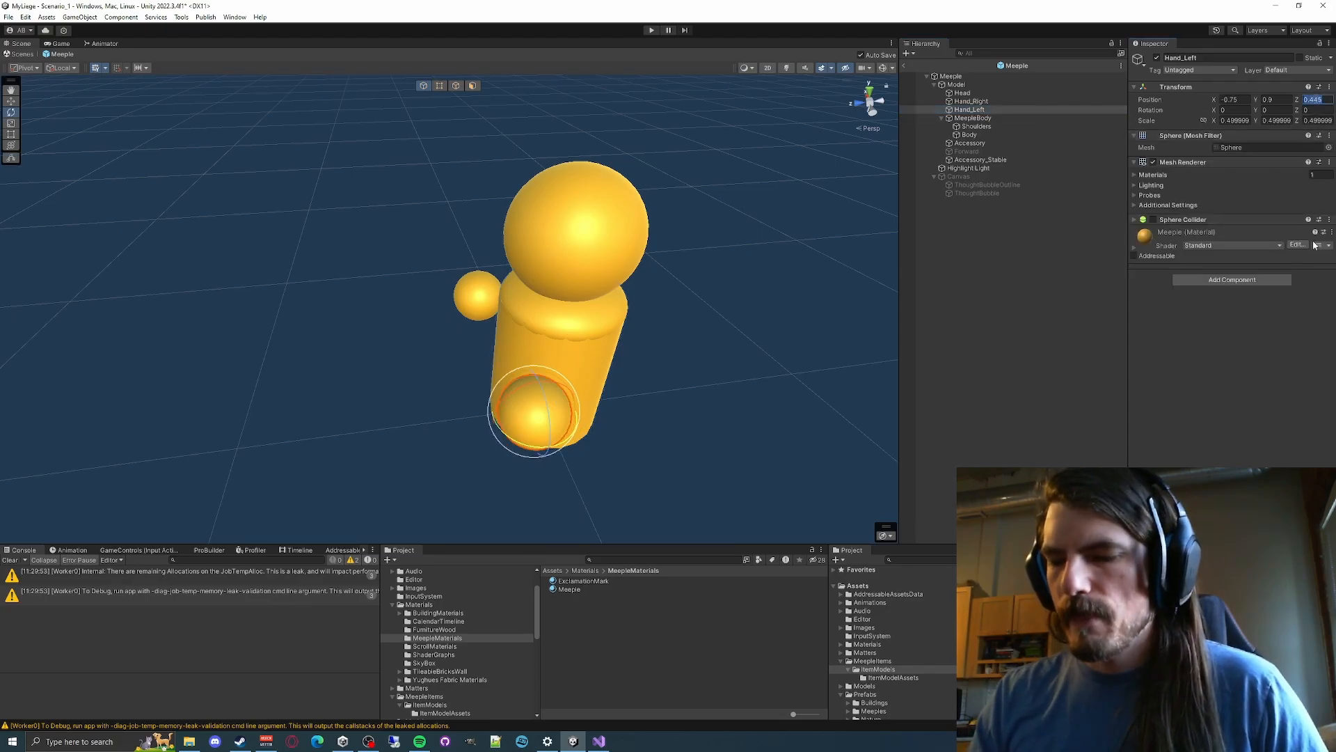
pyautogui.write('.5')
pyautogui.press('Return')
# Examine the whole meeple from several angles to check the symmetry of the two hands
pyautogui.click(1046, 400)
pyautogui.keyDown('alt'); pyautogui.moveTo(780, 355); pyautogui.dragTo(655, 312); pyautogui.keyUp('alt')
pyautogui.moveTo(655, 310); pyautogui.dragTo(602, 305, button='right')
pyautogui.press('w')
pyautogui.press('s')
pyautogui.press('w')
pyautogui.press('s')
pyautogui.press('a')
pyautogui.press('d')
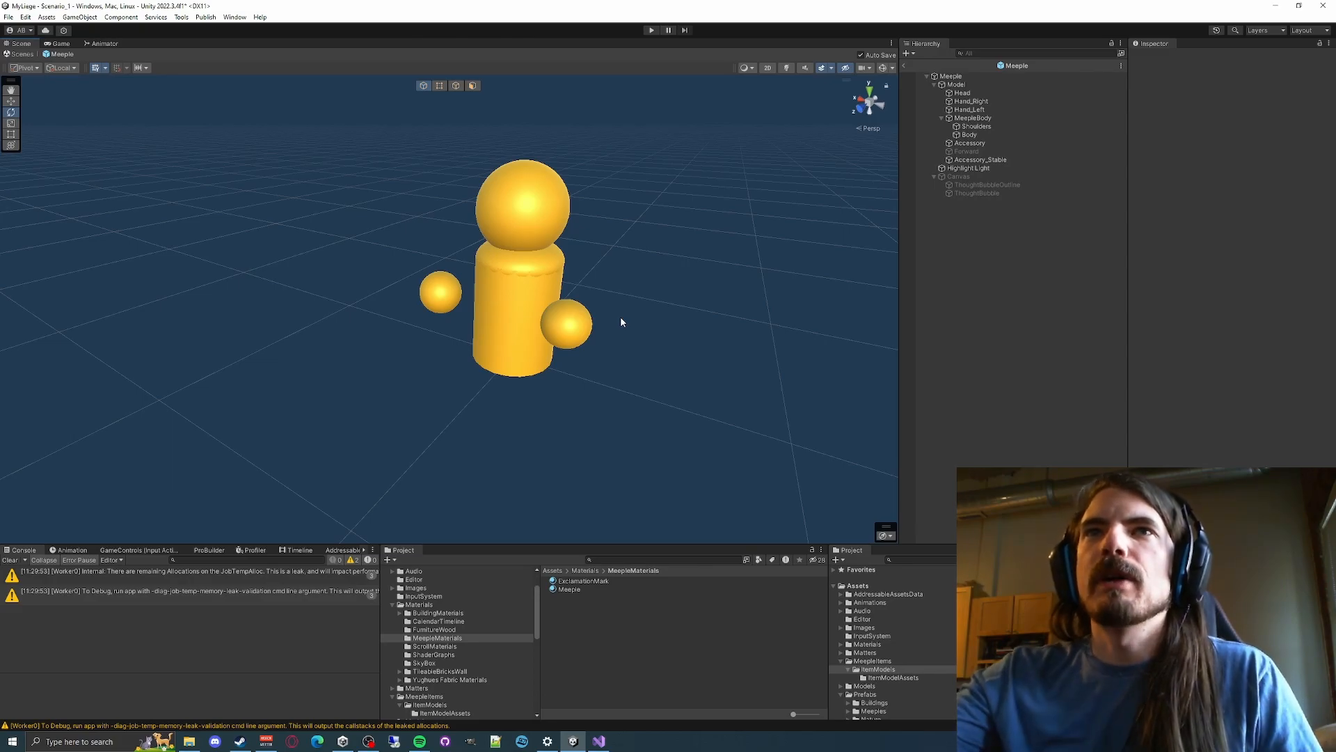
# Delete the Accessory and Accessory_Stable objects from the Model hierarchy
pyautogui.click(980, 143)
pyautogui.press('Delete')
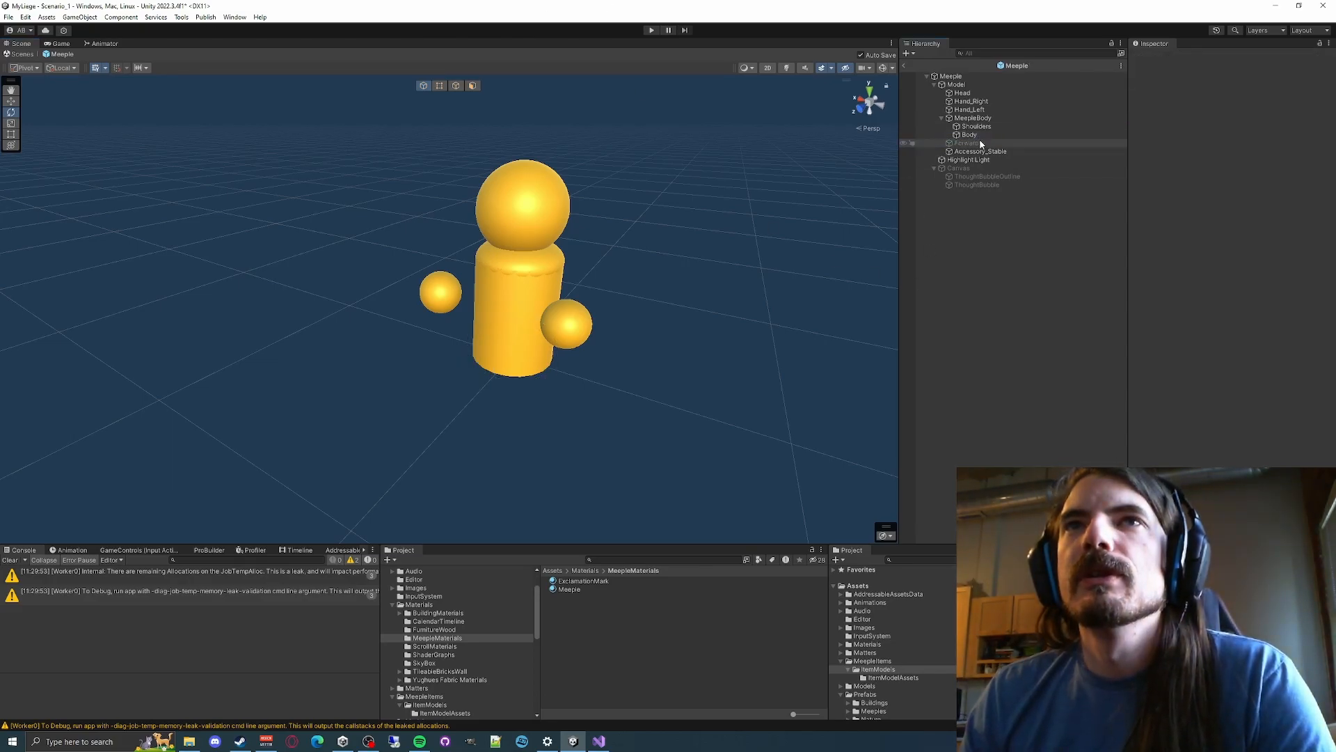
pyautogui.click(980, 151)
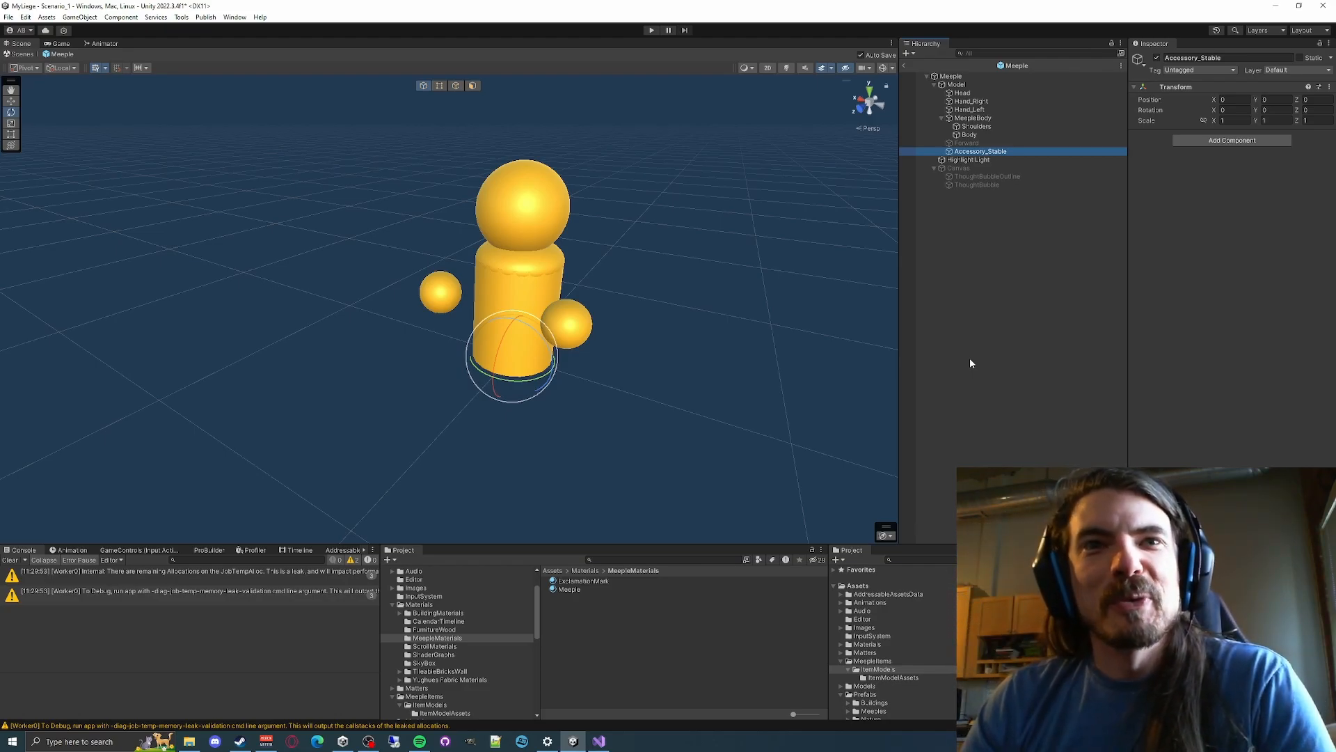
pyautogui.press('Delete')
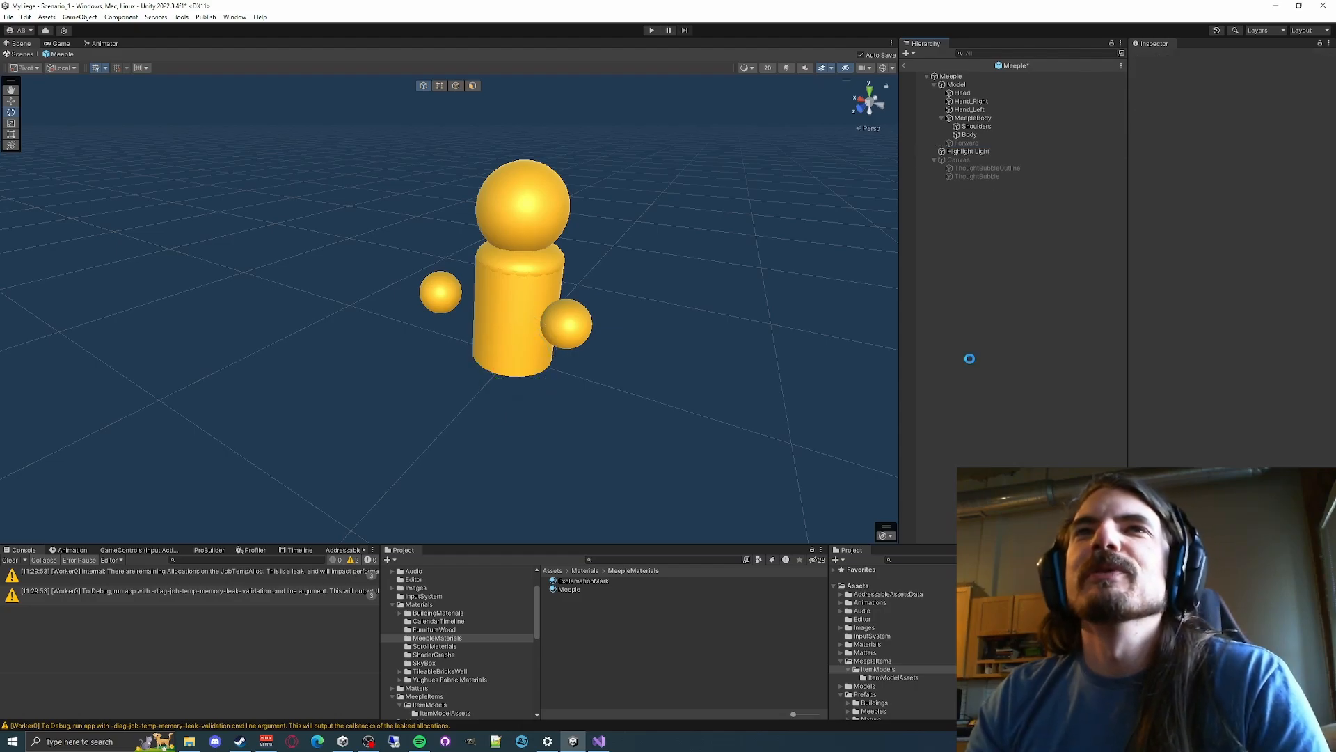
# Assign Hand_Left, Hand_Right, MeepleBody and Head to the Left, Right, Body and Head anchor transforms of the root's Meeple Loadout script
pyautogui.click(957, 160)
pyautogui.click(964, 92)
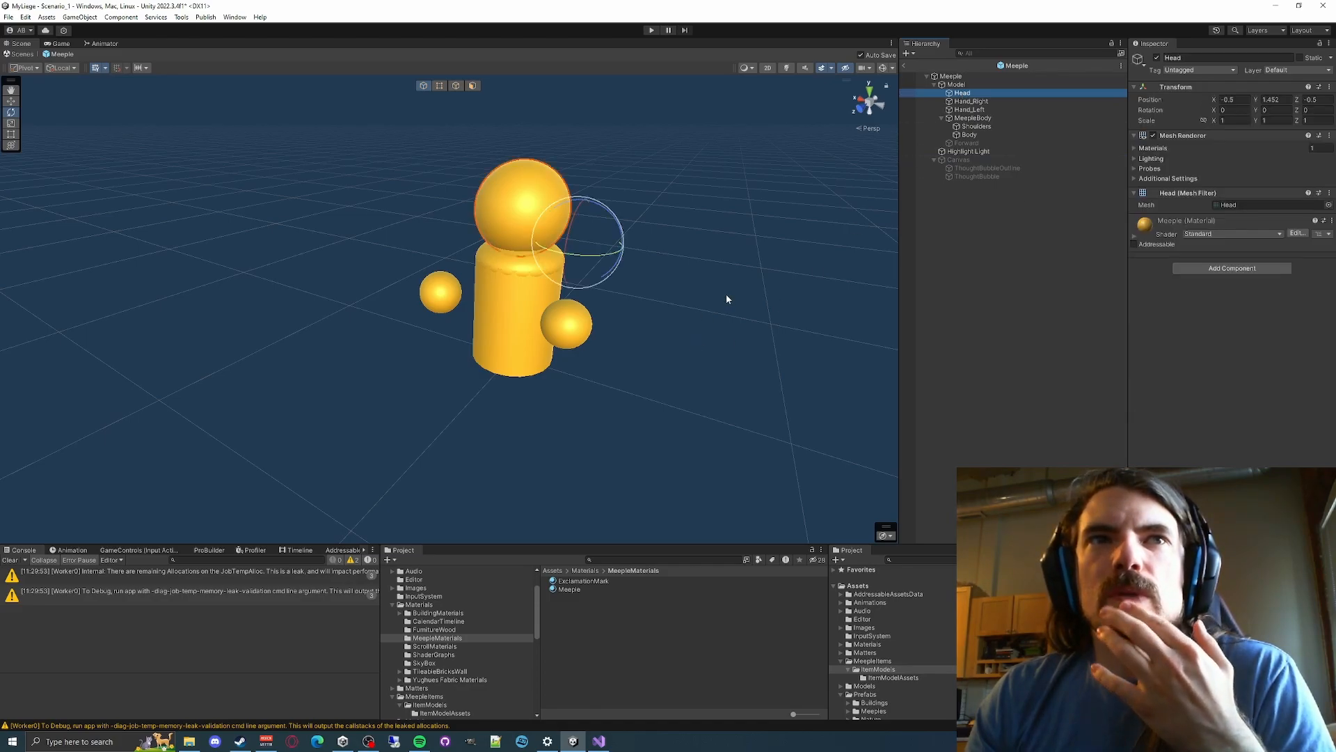
pyautogui.click(977, 252)
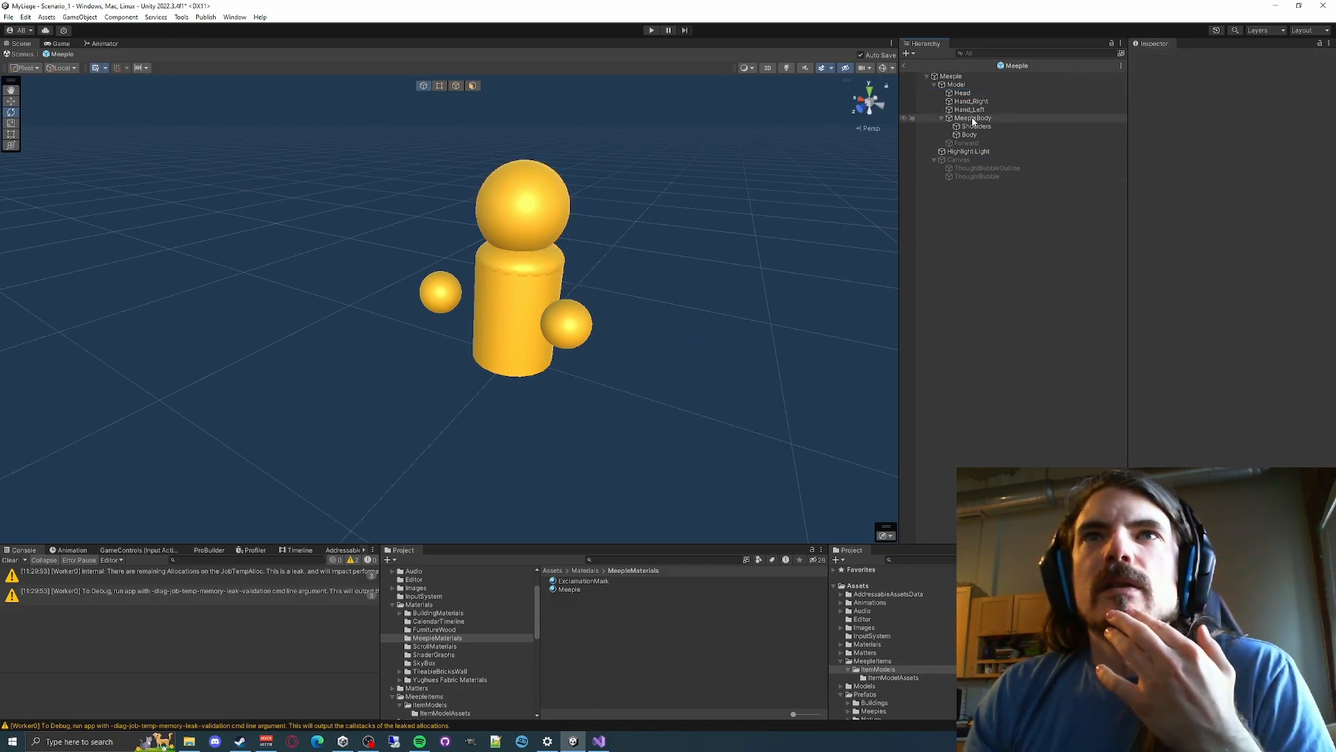
pyautogui.click(950, 77)
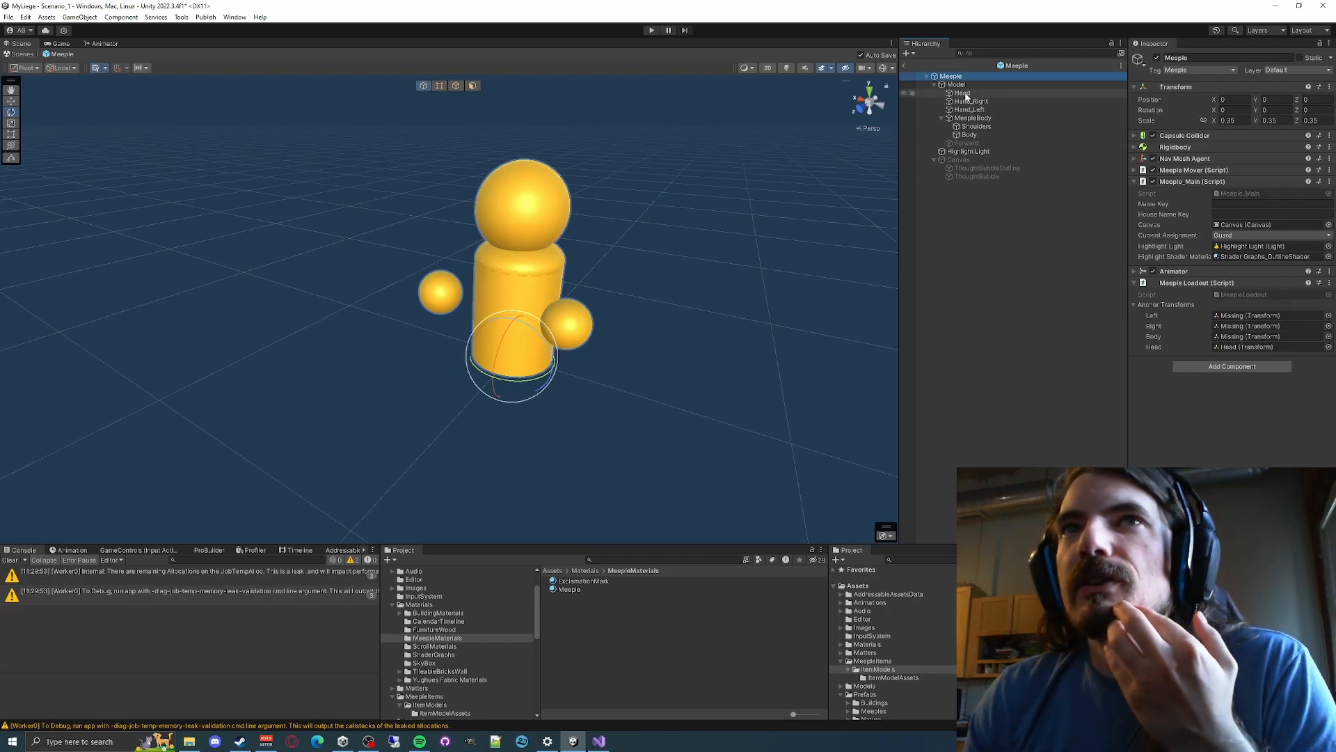
pyautogui.moveTo(964, 93); pyautogui.dragTo(1226, 347)
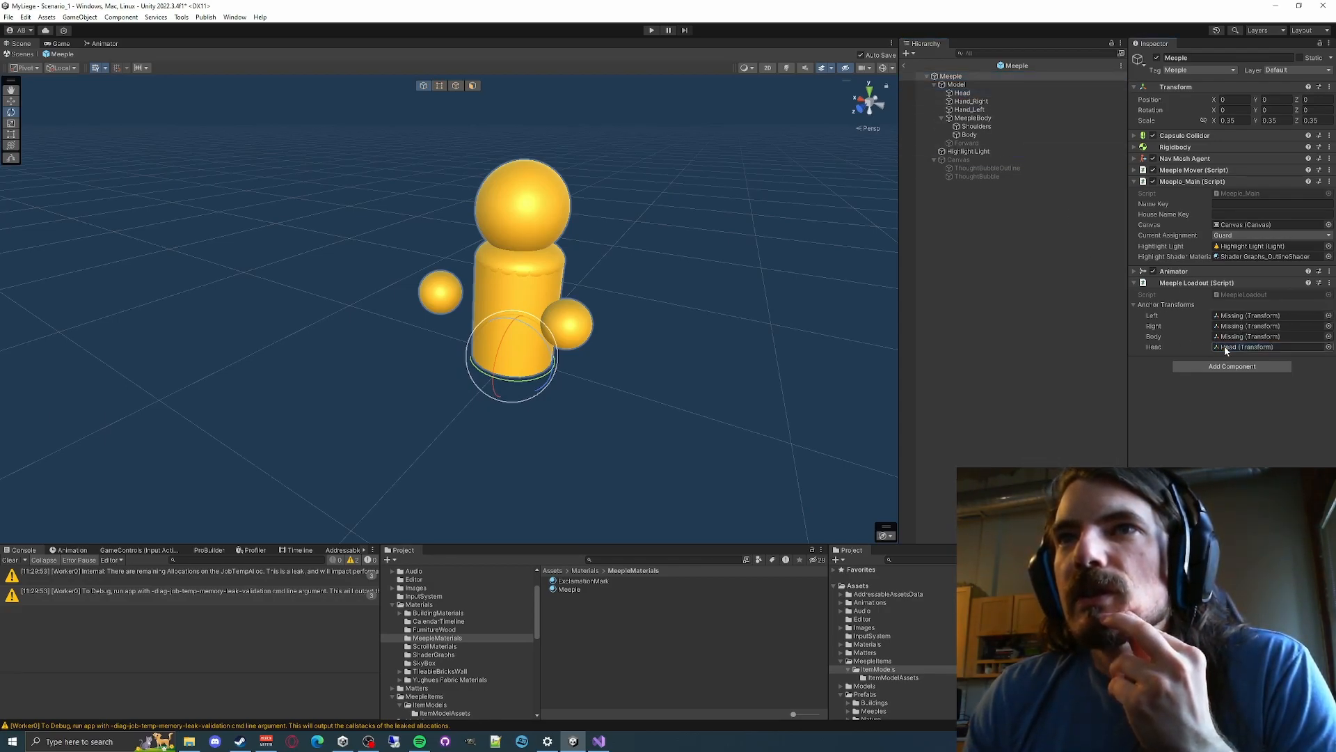
pyautogui.moveTo(970, 101); pyautogui.dragTo(1229, 328)
pyautogui.moveTo(969, 110); pyautogui.dragTo(1231, 323)
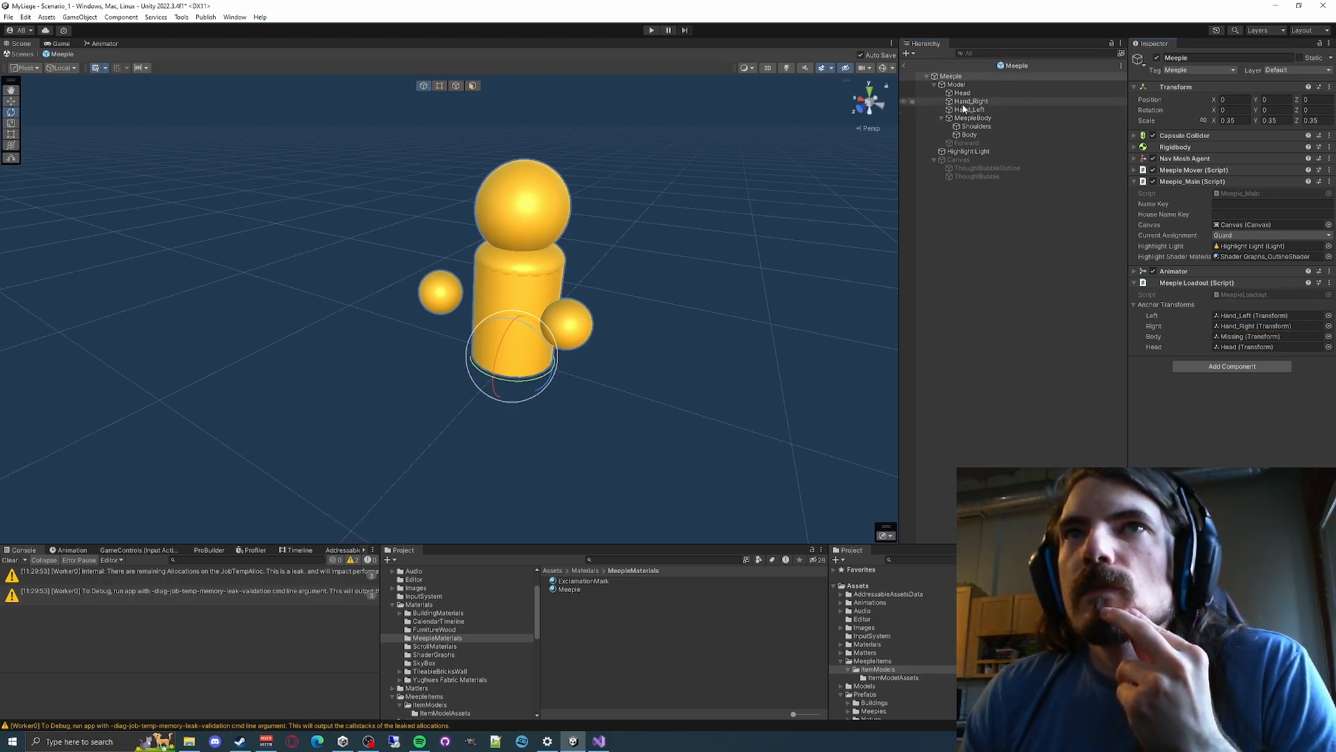
pyautogui.moveTo(962, 118); pyautogui.dragTo(1230, 337)
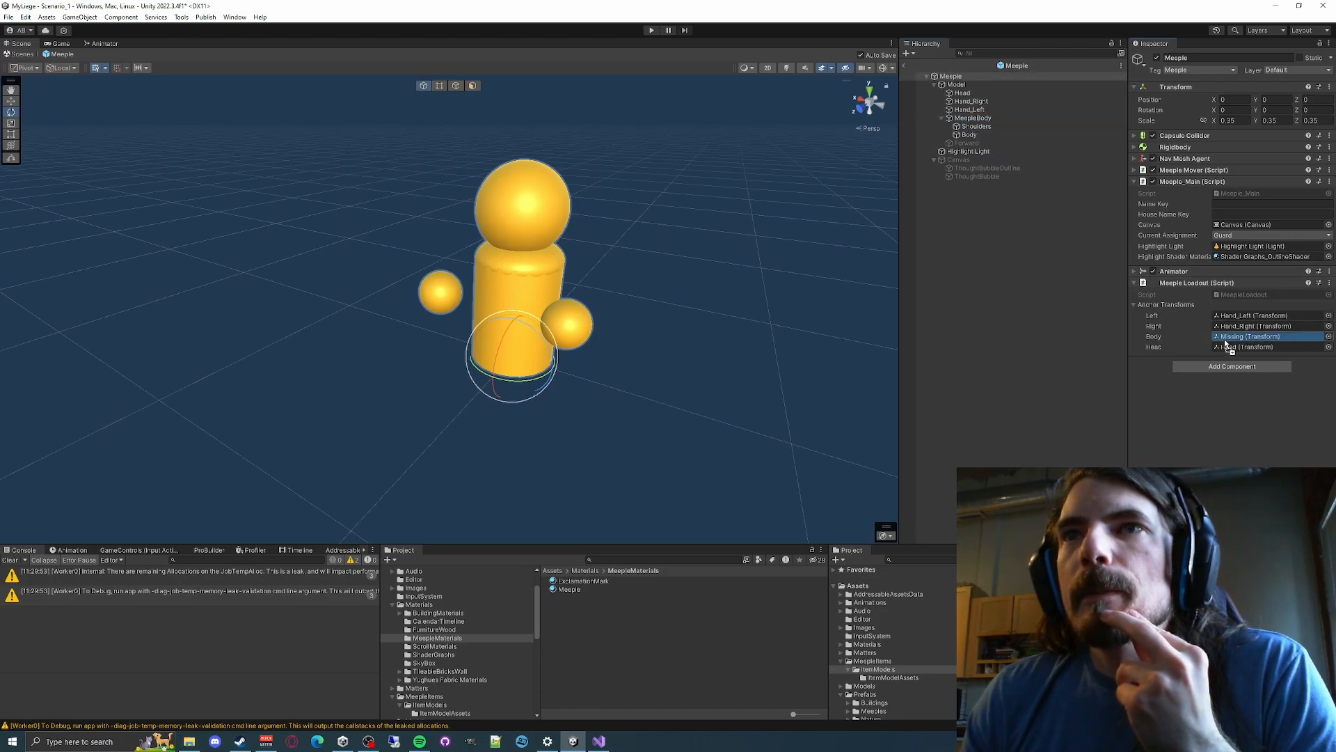
pyautogui.click(1001, 351)
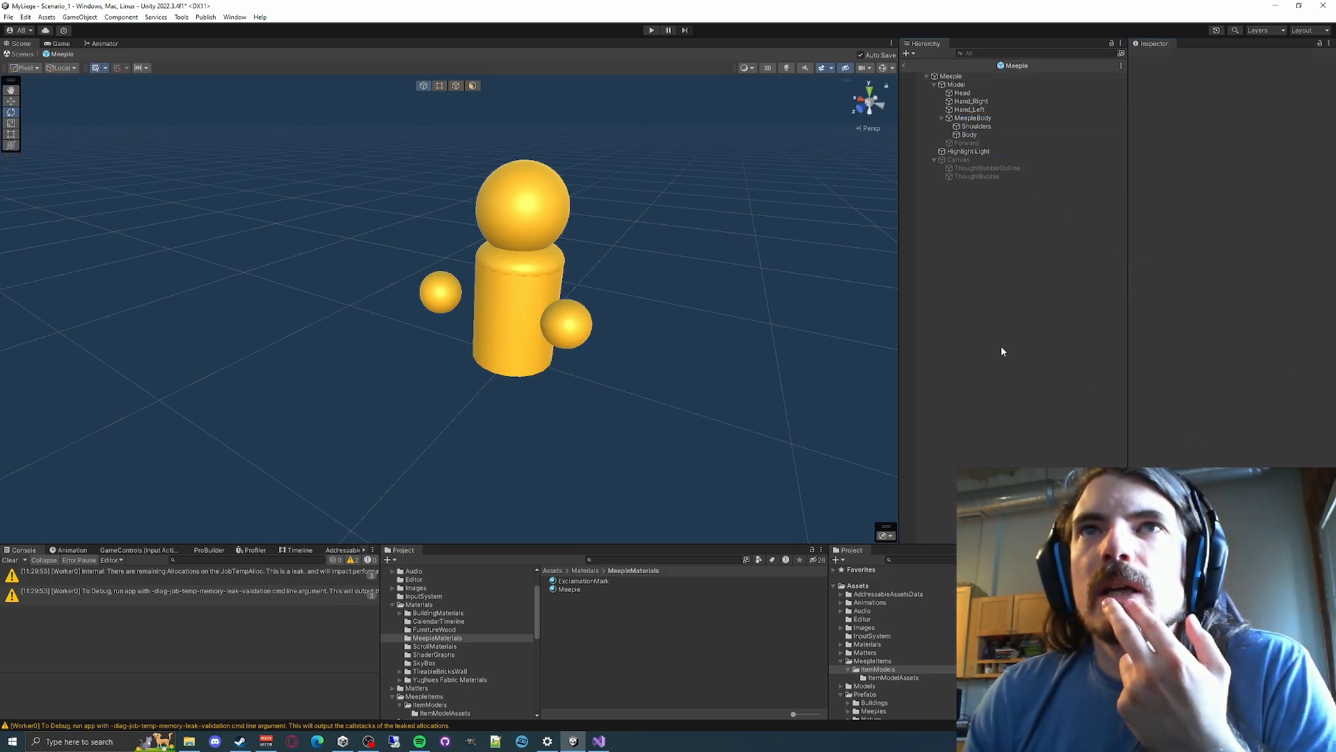
# Save the changes and leave the Meeple prefab to return to the Scenario_1 scene
pyautogui.click(7, 18)
pyautogui.click(29, 67)
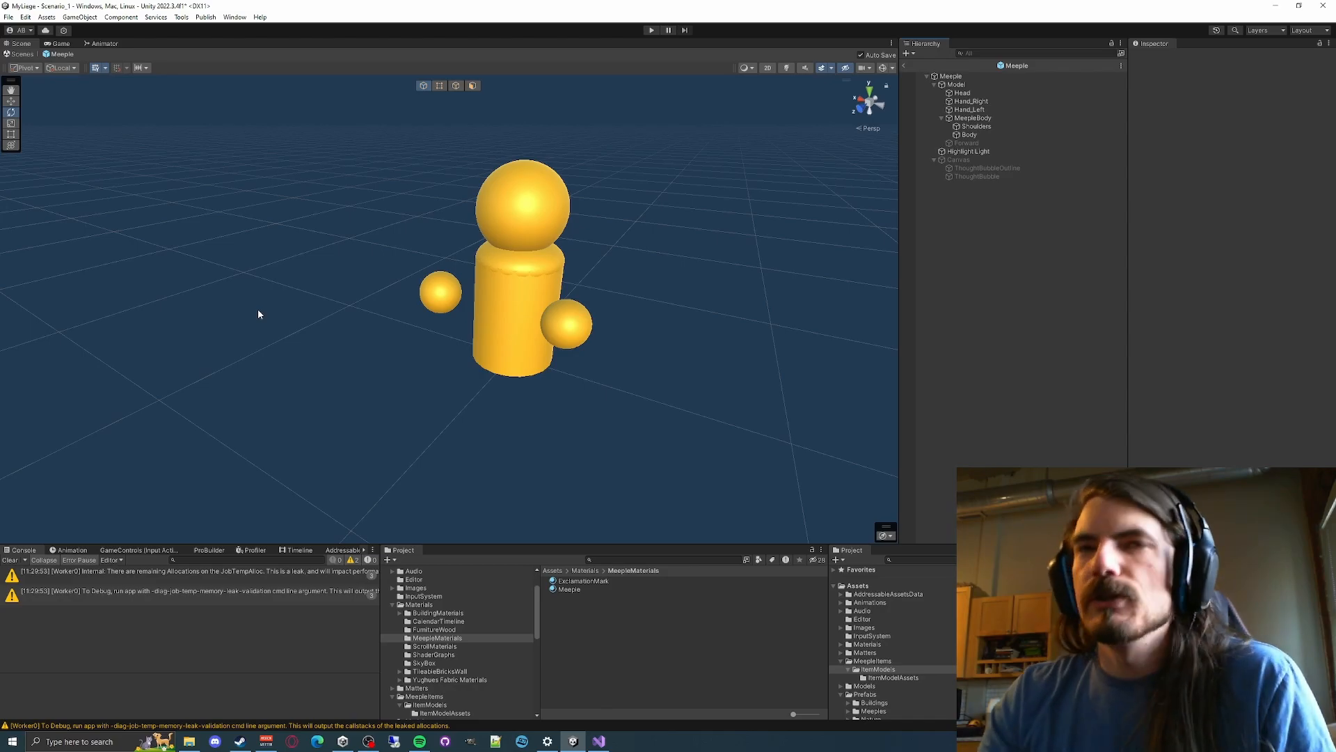
pyautogui.click(905, 65)
pyautogui.moveTo(545, 235); pyautogui.dragTo(866, 355, button='right')
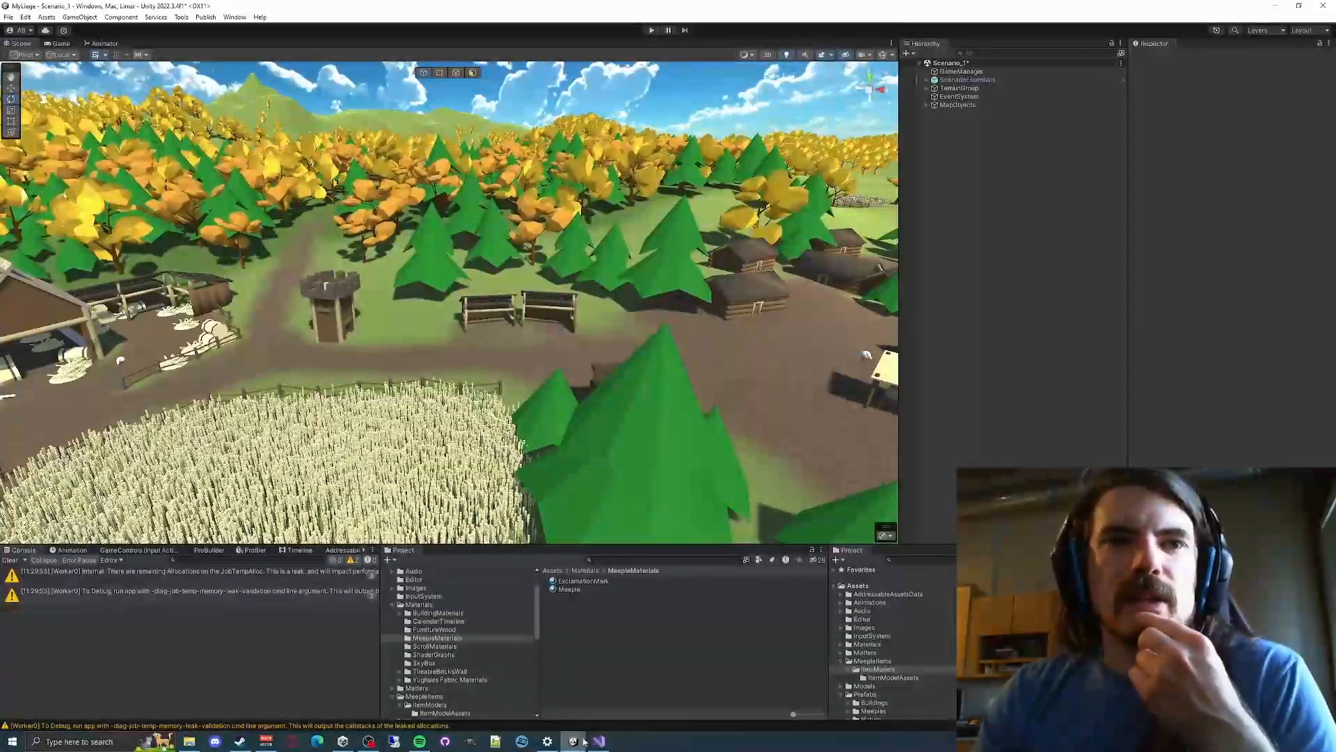
# Switch to Visual Studio and open the MeepleLoadout.cs script from the Meeple scripts folder
pyautogui.hotkey('alt', 'Tab')
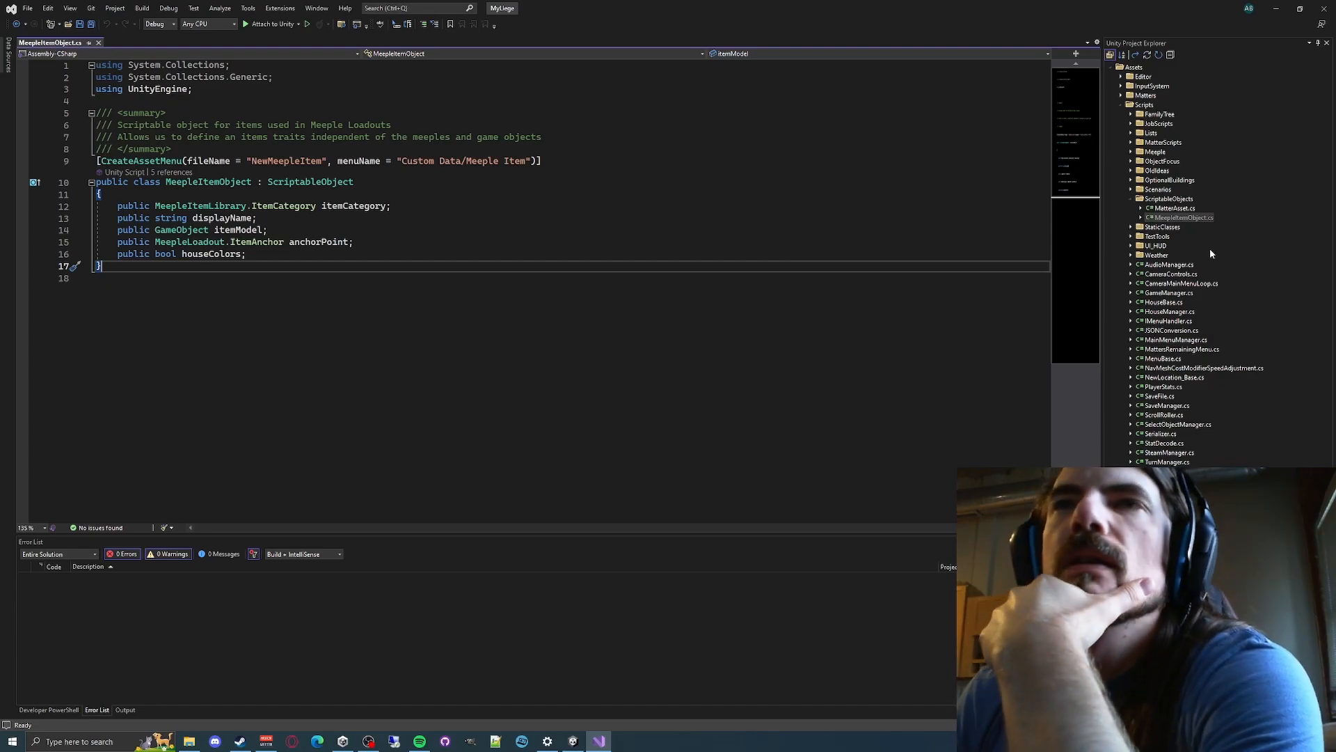
pyautogui.click(1151, 151)
pyautogui.click(1131, 152)
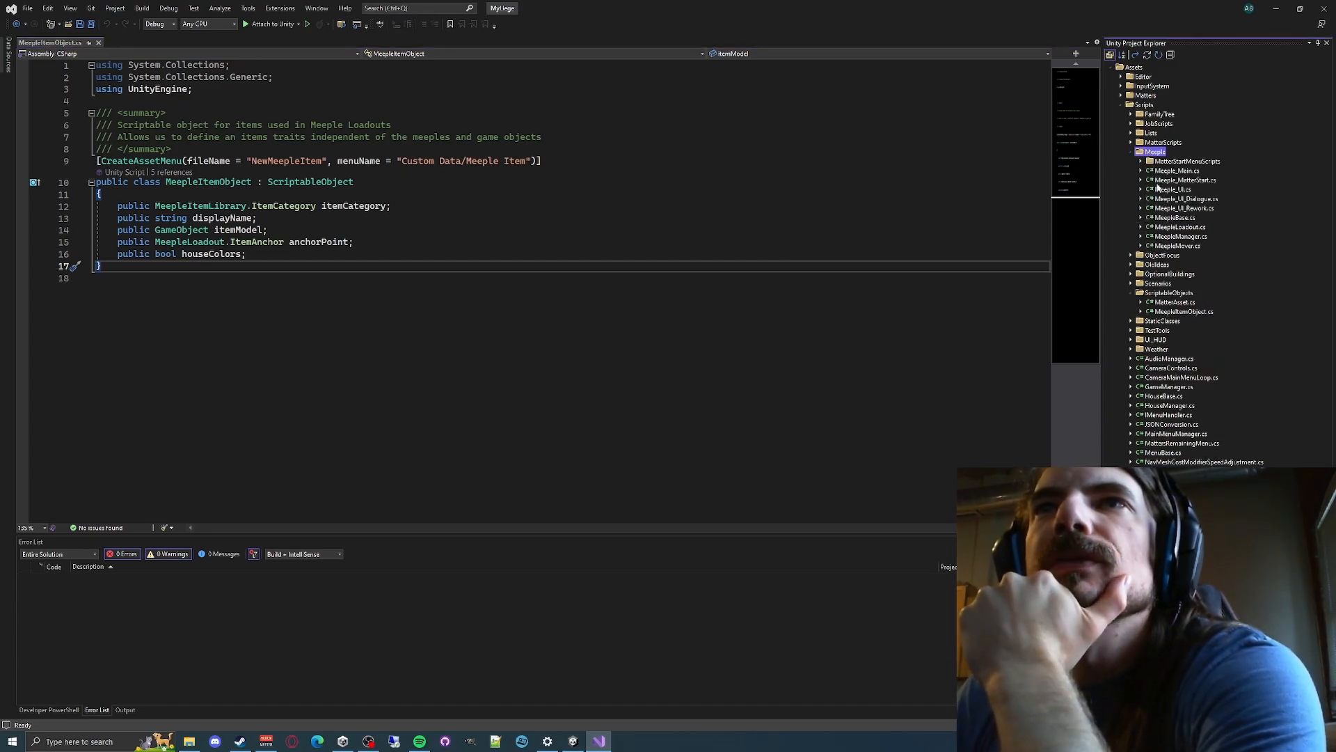
pyautogui.doubleClick(1180, 227)
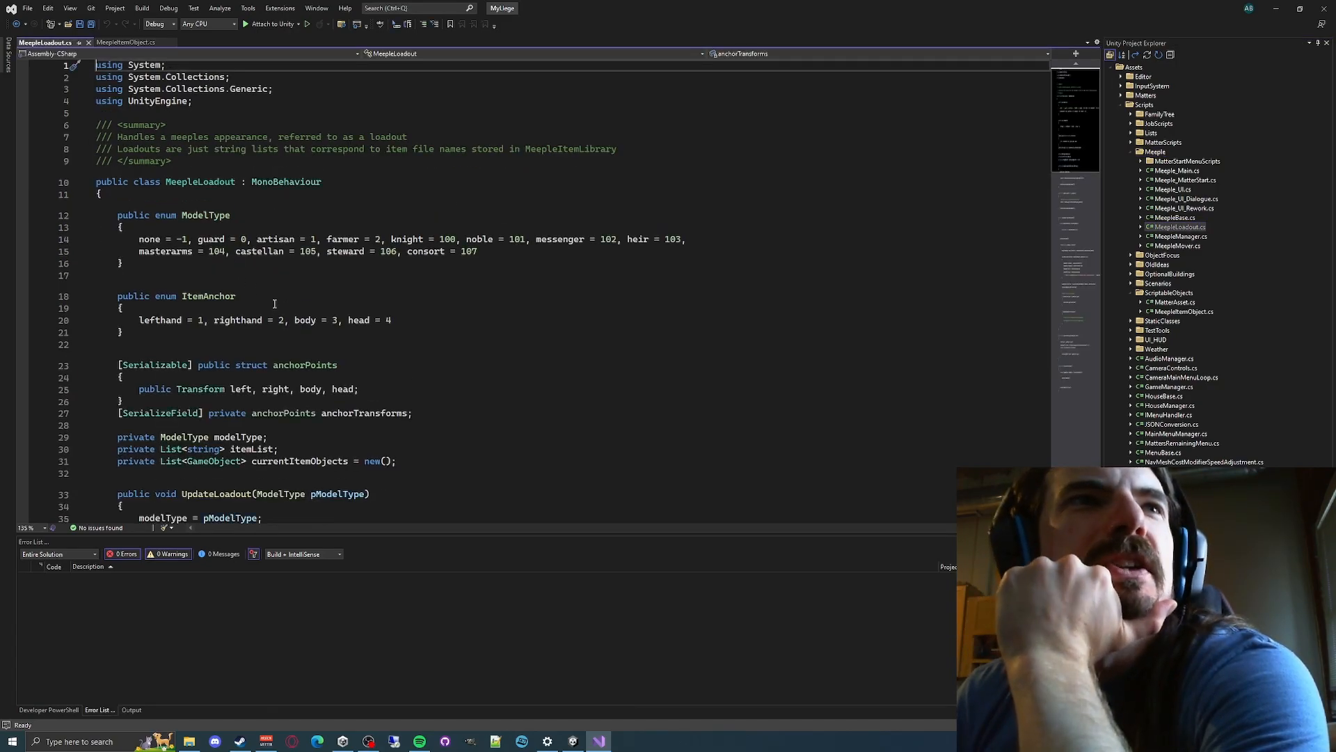
# Examine how UpdateMeepleModel in MeepleLoadout.cs loops over the item names and picks each item's anchor transform from its anchorPoint
pyautogui.scroll(-15, 258, 289)
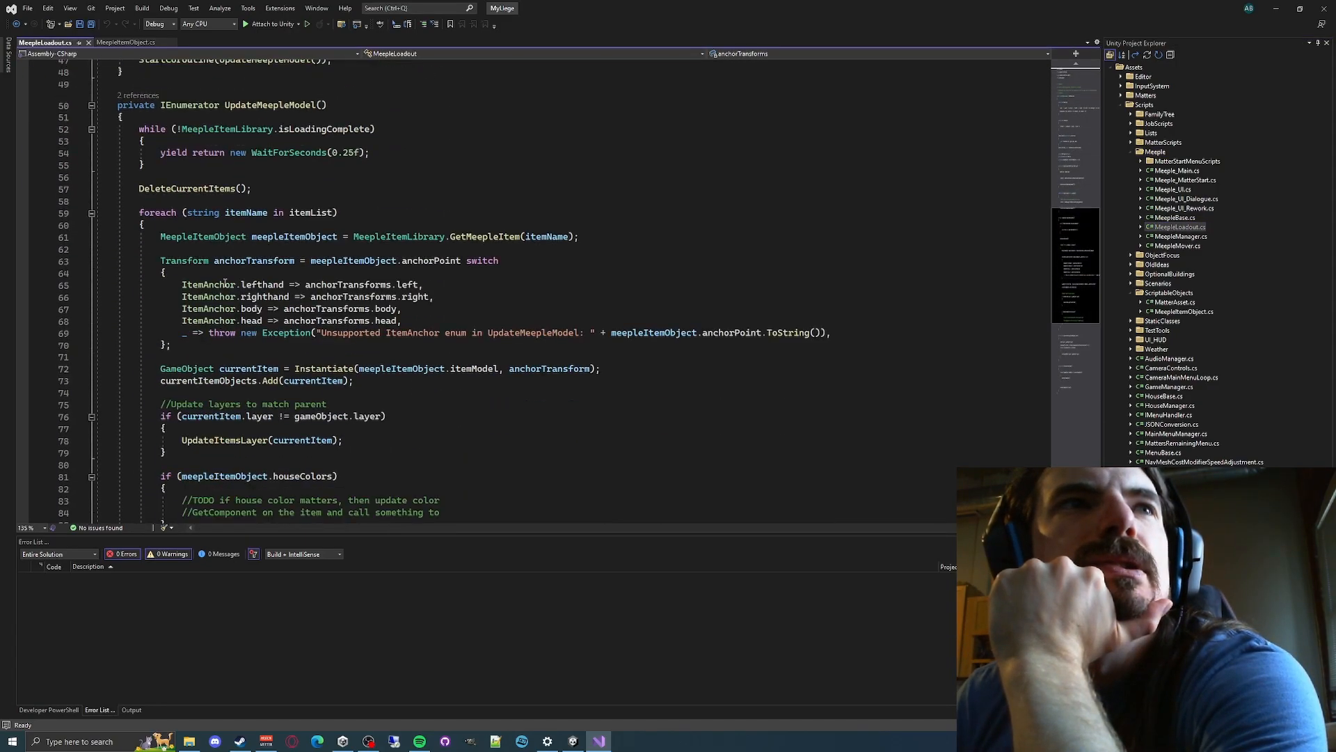
pyautogui.click(248, 115)
pyautogui.click(246, 105)
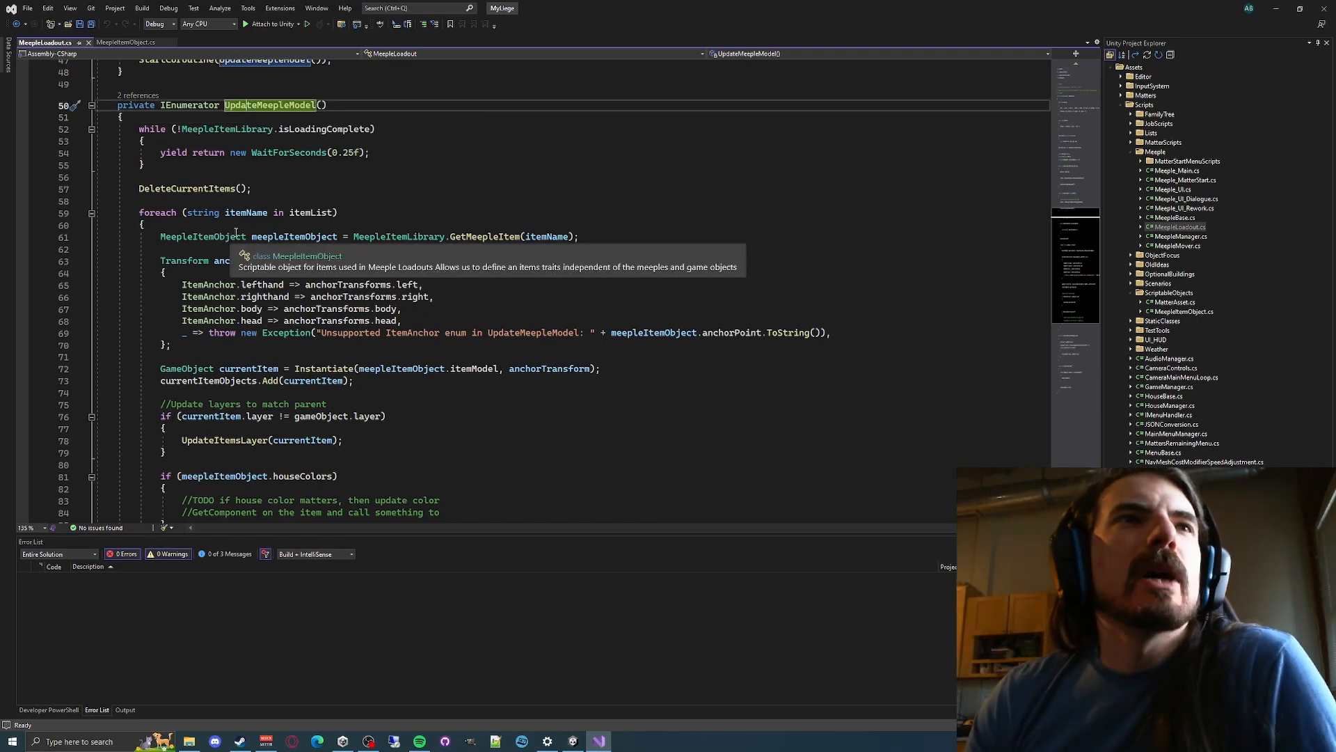
pyautogui.click(246, 213)
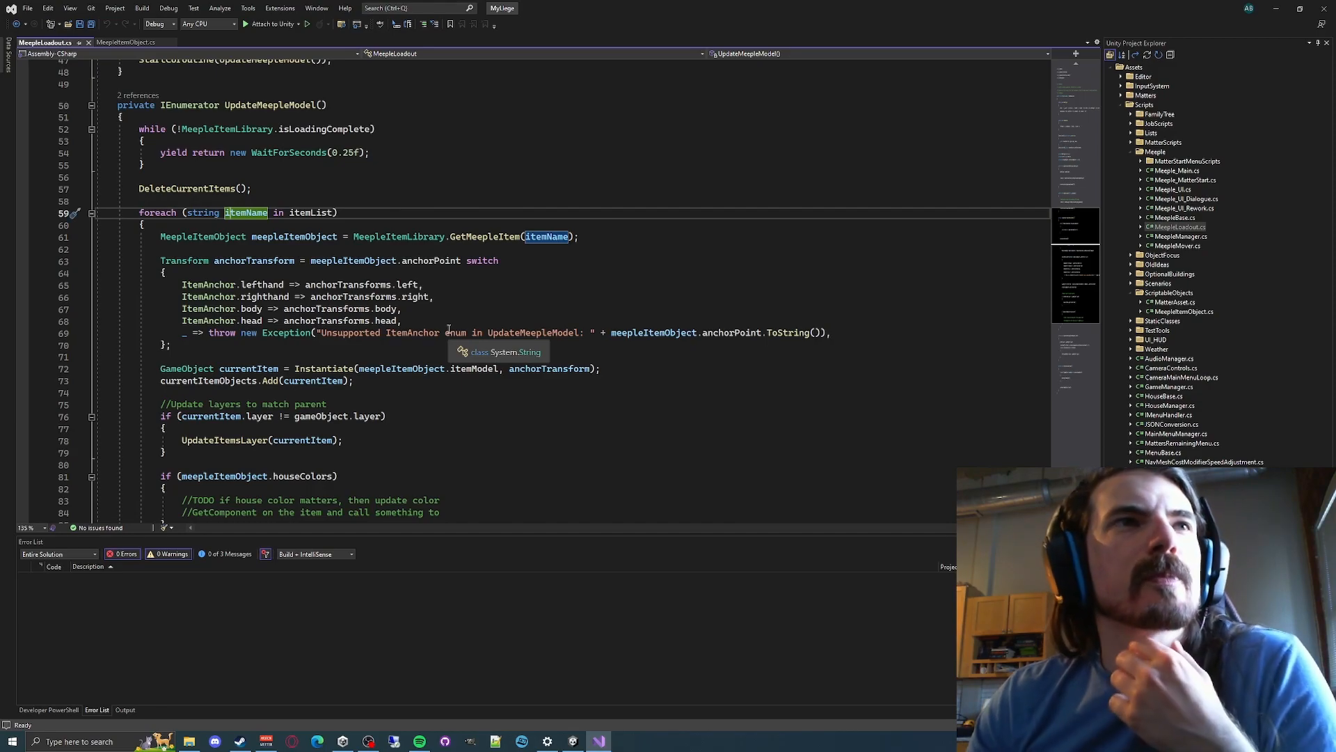
pyautogui.click(231, 276)
pyautogui.click(254, 261)
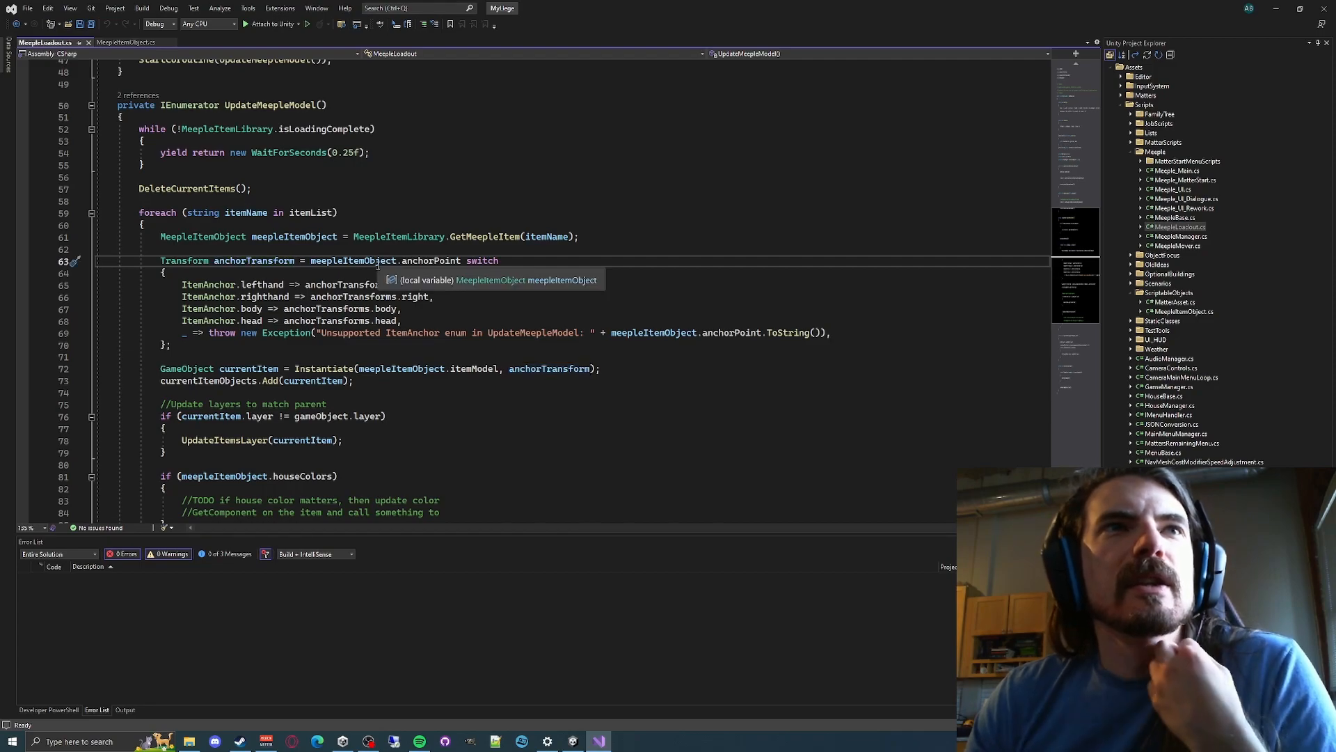
pyautogui.click(376, 263)
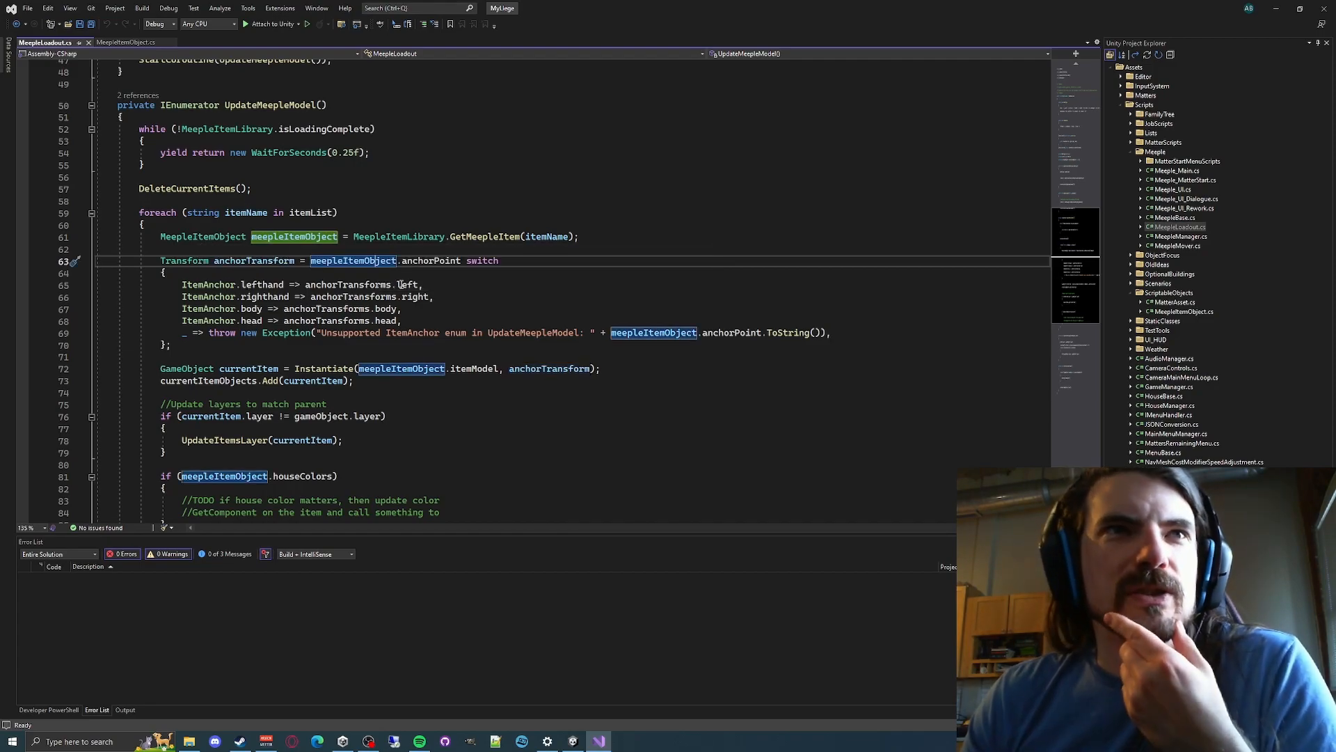
pyautogui.click(431, 254)
pyautogui.click(426, 261)
pyautogui.doubleClick(423, 262)
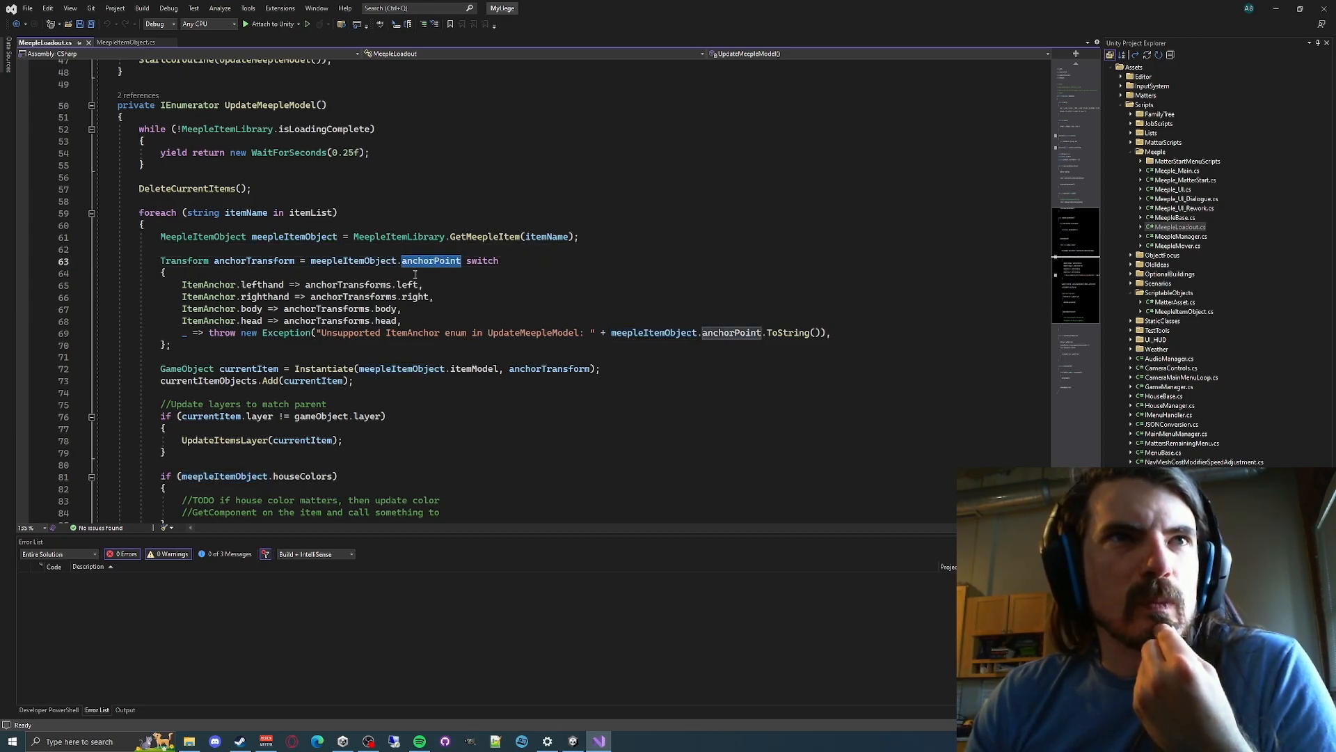
pyautogui.click(254, 262)
pyautogui.doubleClick(255, 262)
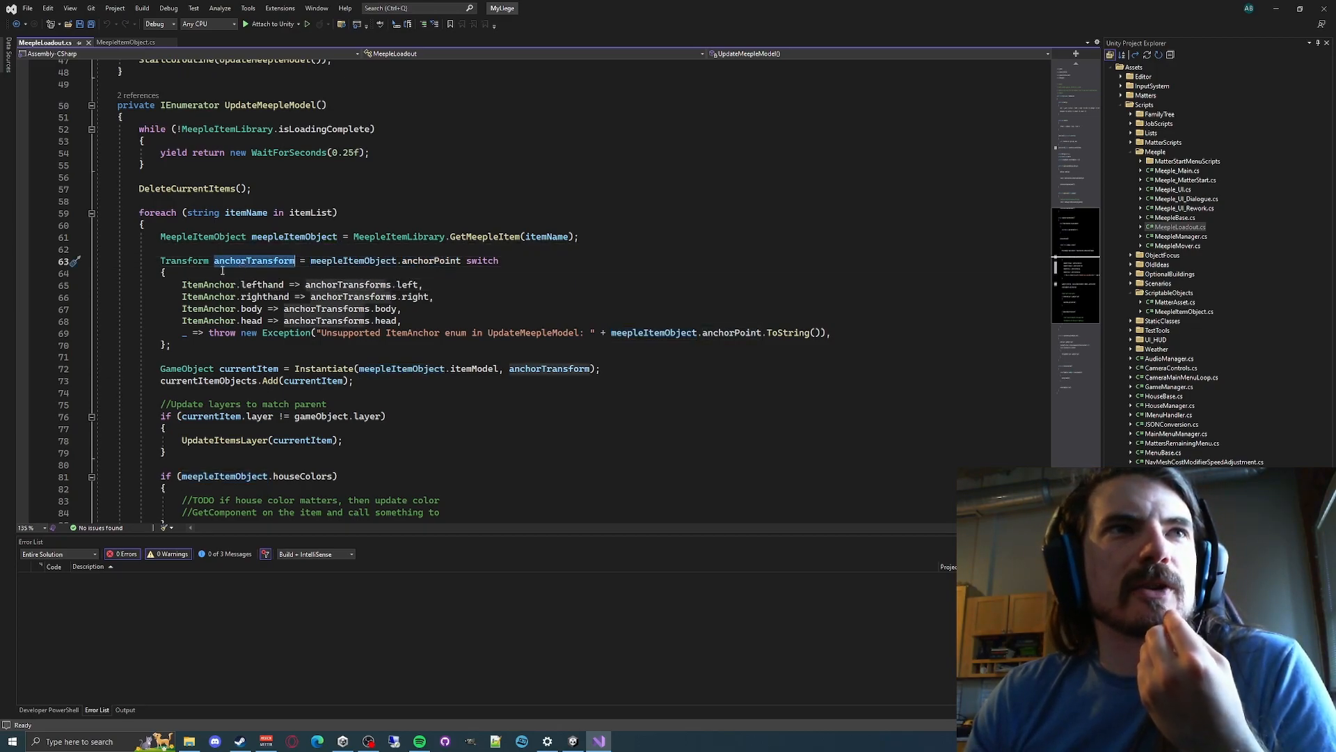
# Examine the item instantiation, layer update and houseColors code, plus the UpdateLoadout methods that start the UpdateMeepleModel coroutine
pyautogui.scroll(-4, 270, 373)
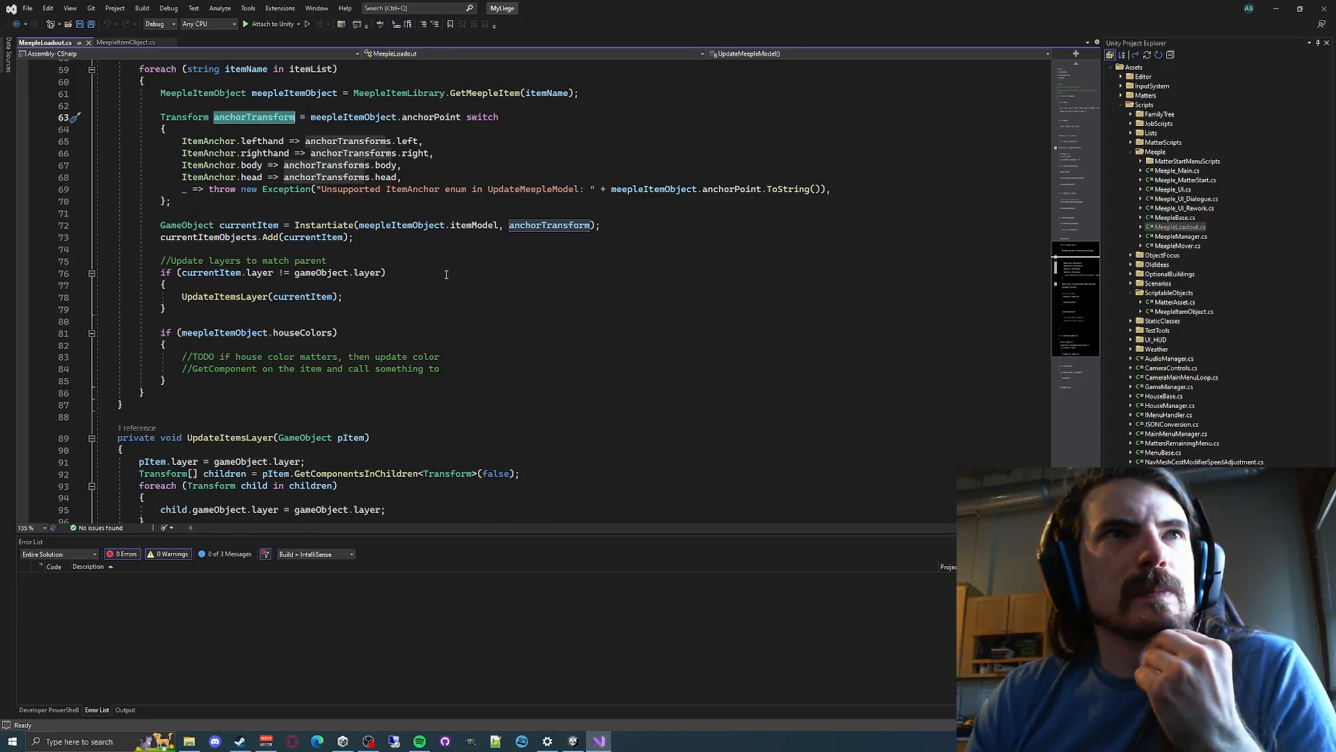
pyautogui.click(236, 298)
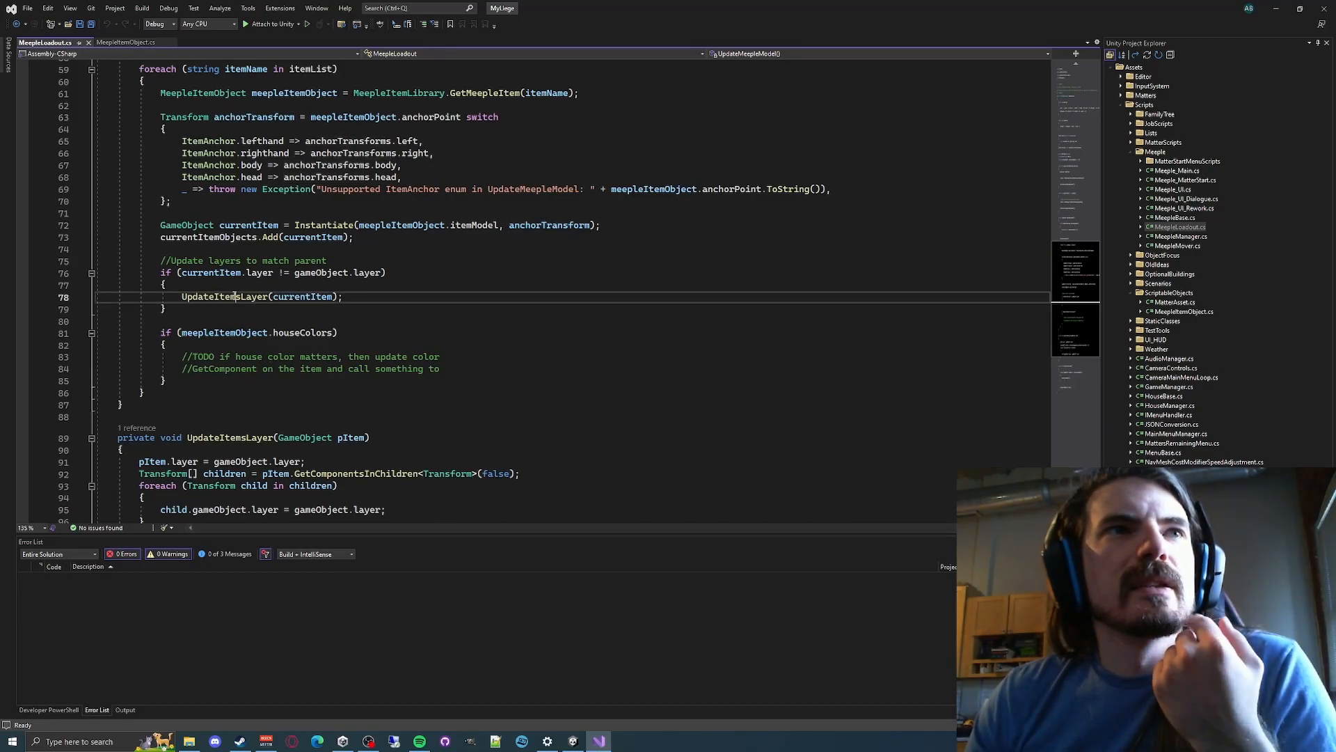
pyautogui.click(212, 240)
pyautogui.click(324, 225)
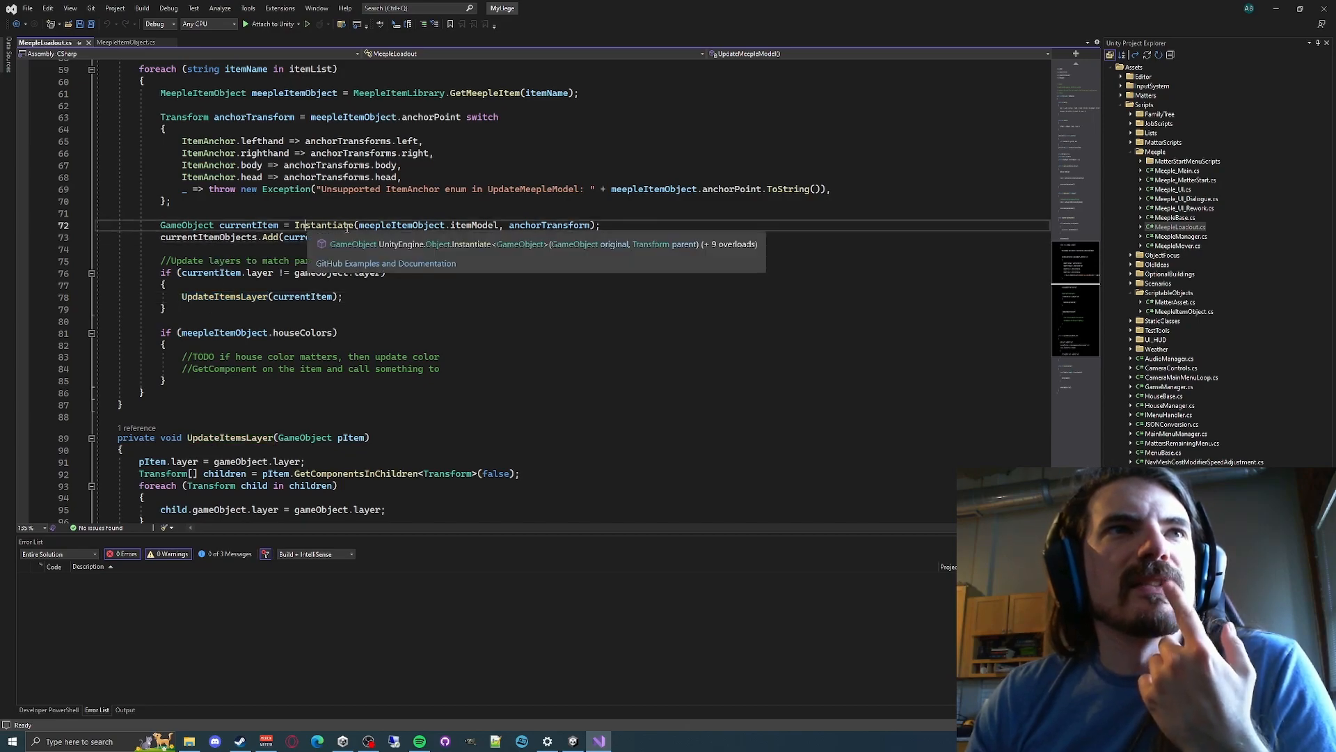
pyautogui.doubleClick(474, 225)
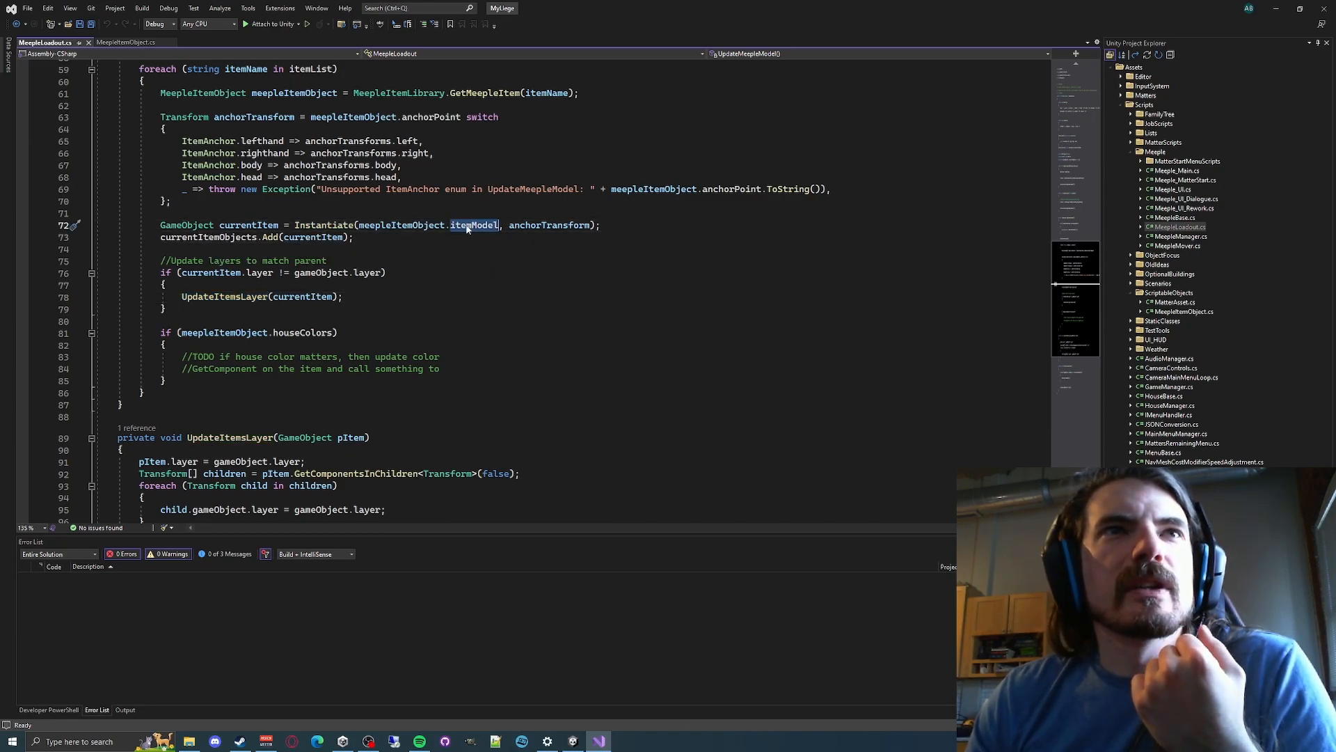
pyautogui.click(178, 226)
pyautogui.click(214, 273)
pyautogui.click(325, 322)
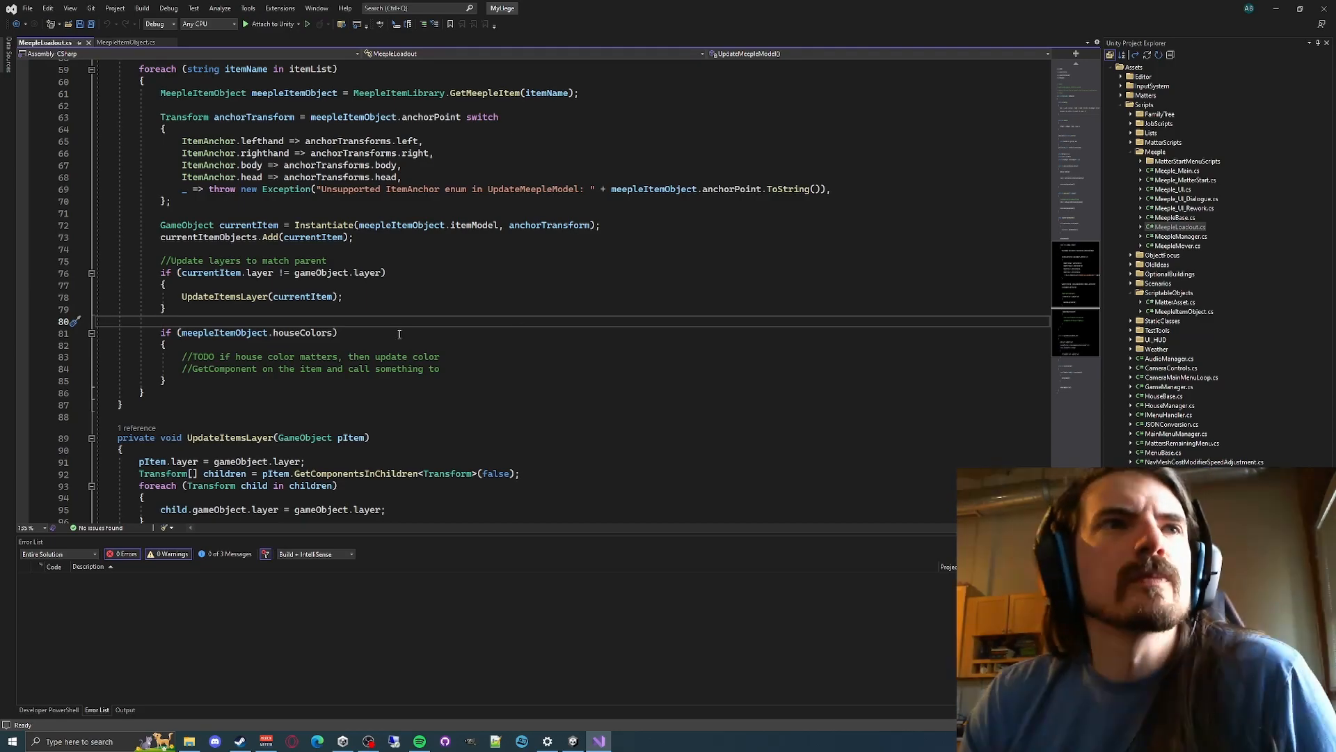
pyautogui.scroll(9, 315, 254)
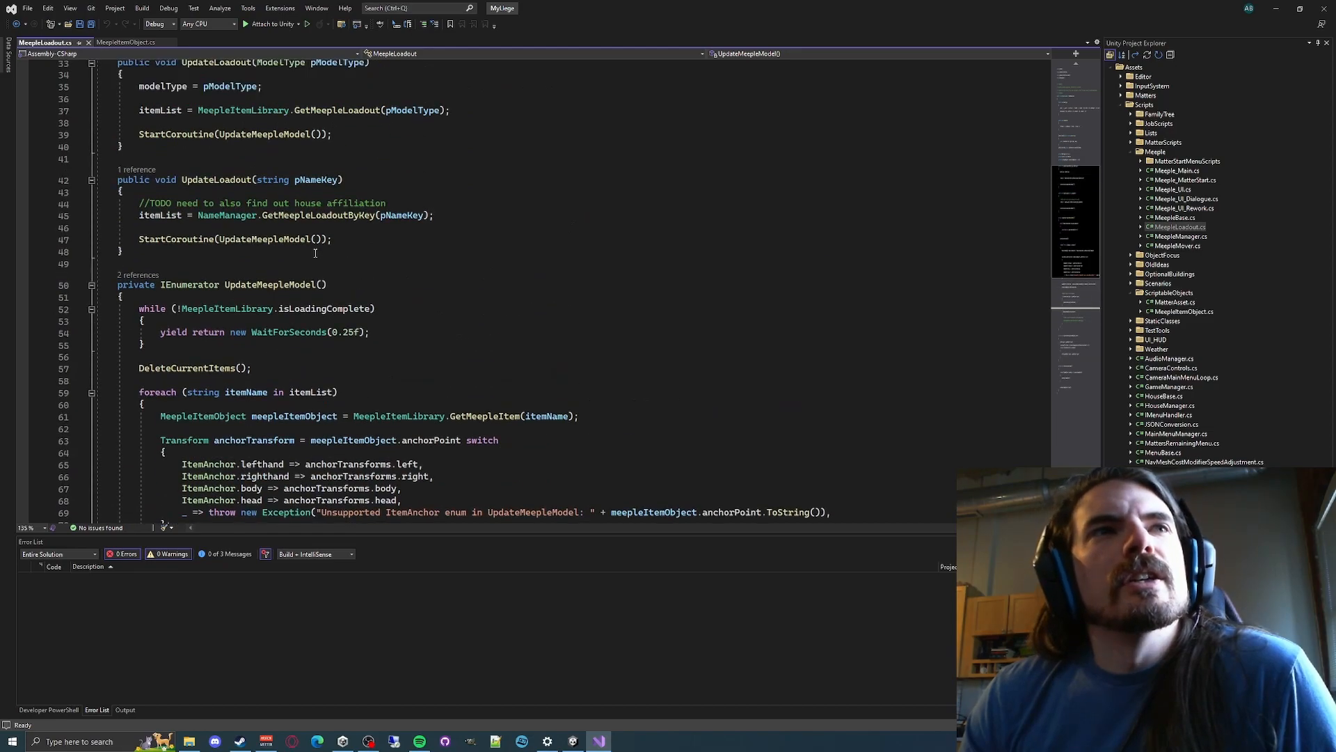
pyautogui.doubleClick(270, 284)
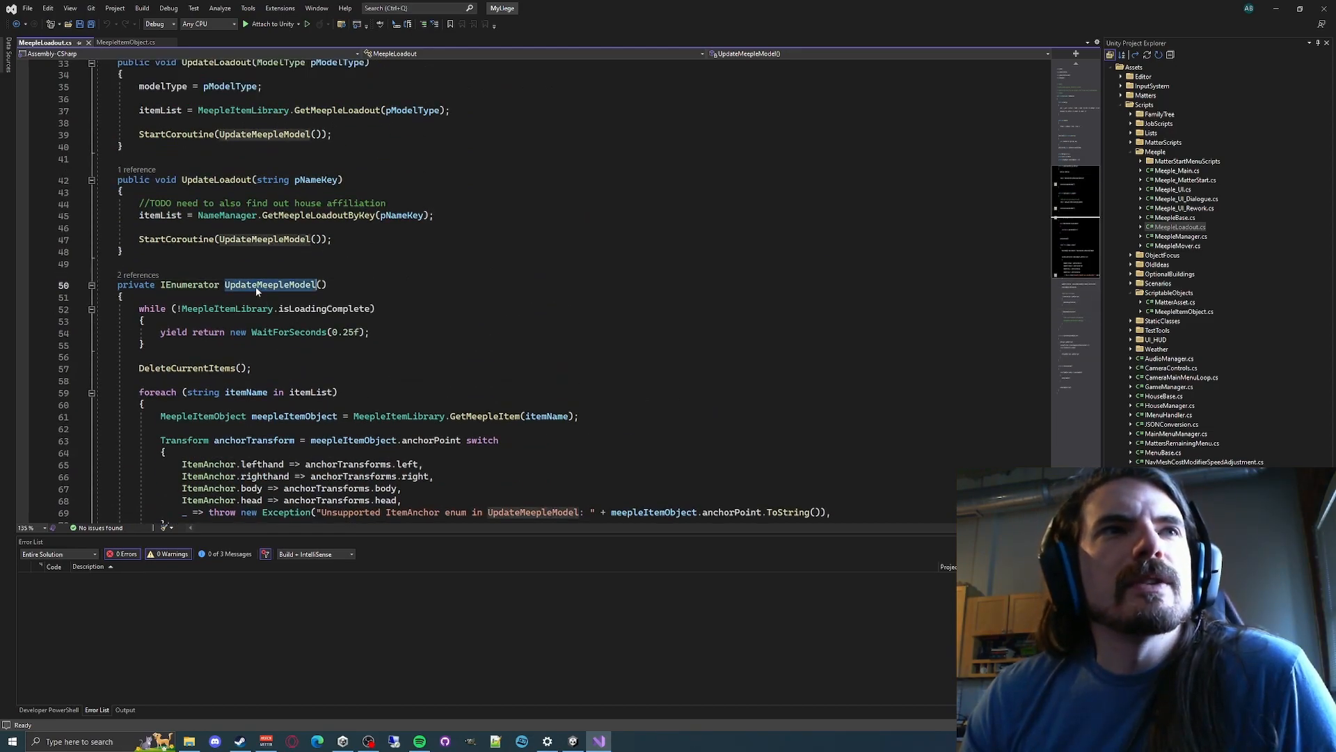
# Open the ModelTypeLoadouts.cs script from the Lists folder under Scripts
pyautogui.click(1129, 259)
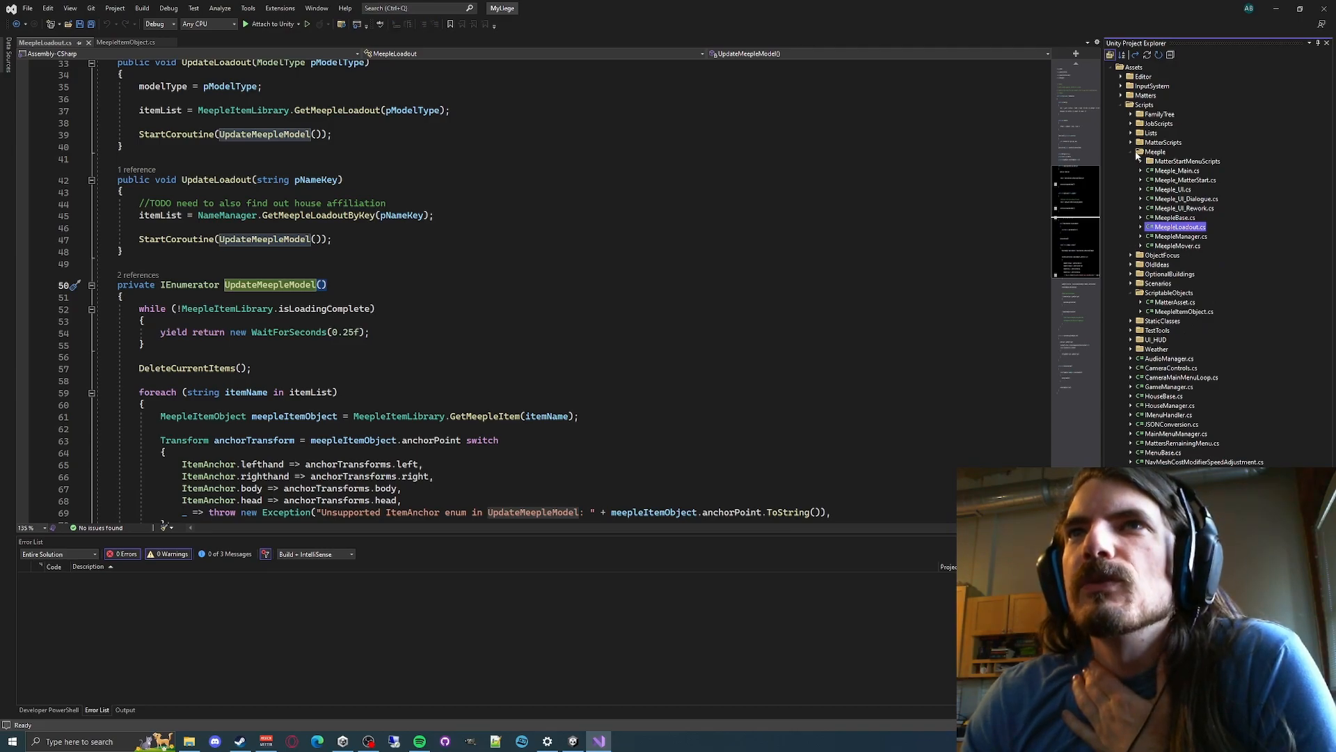
pyautogui.click(1121, 104)
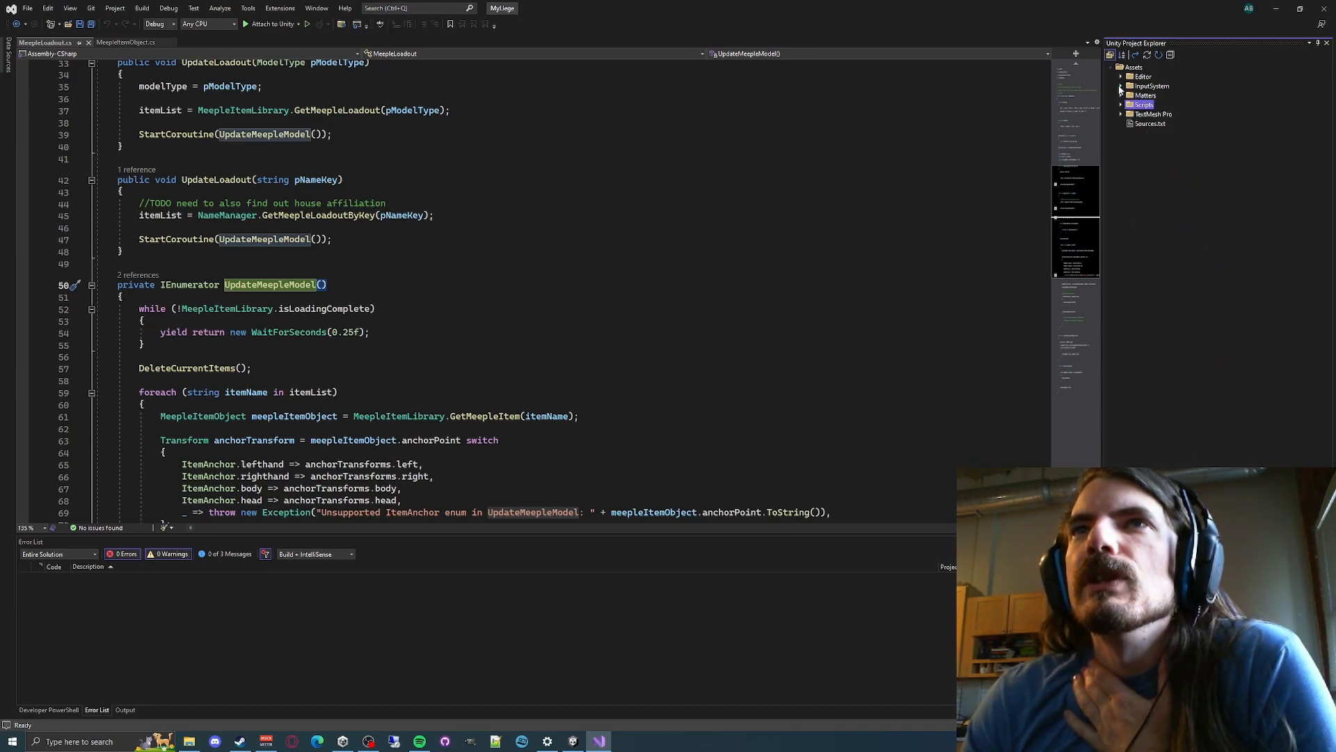
pyautogui.click(1121, 105)
pyautogui.click(1131, 199)
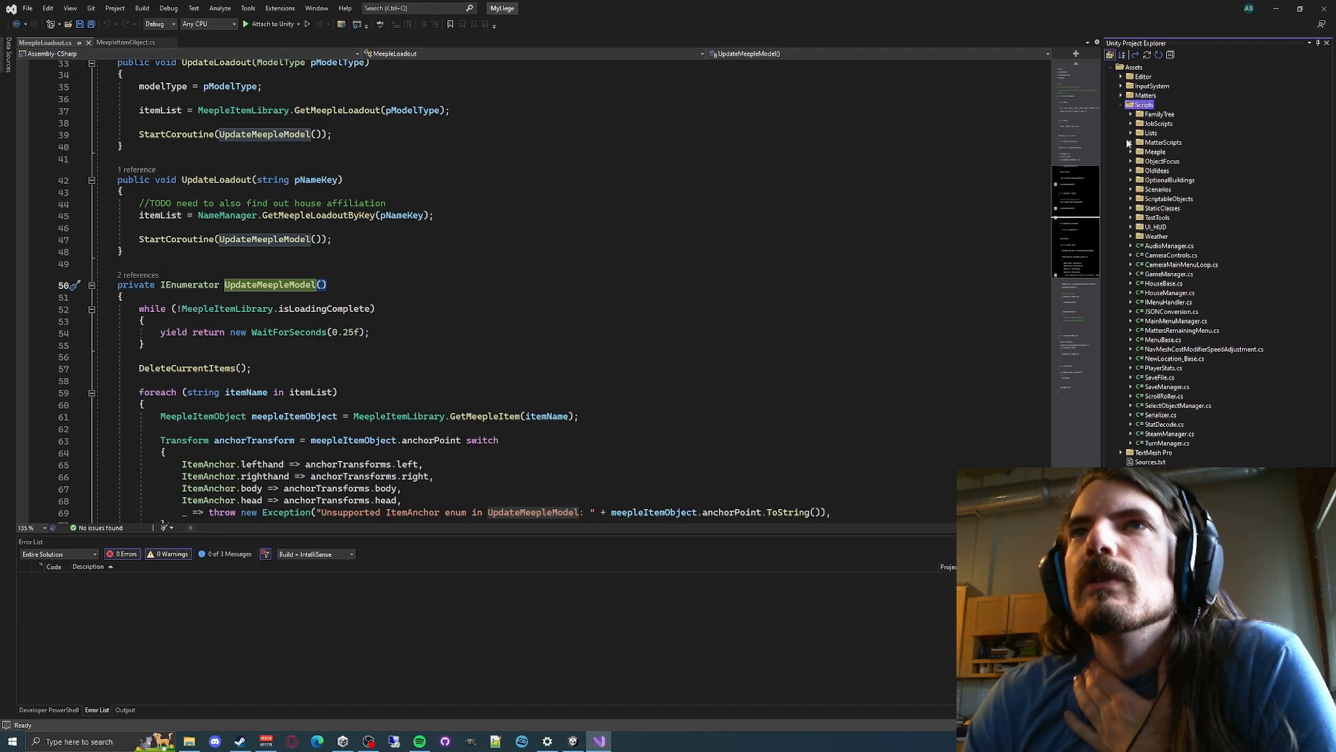
pyautogui.click(1131, 133)
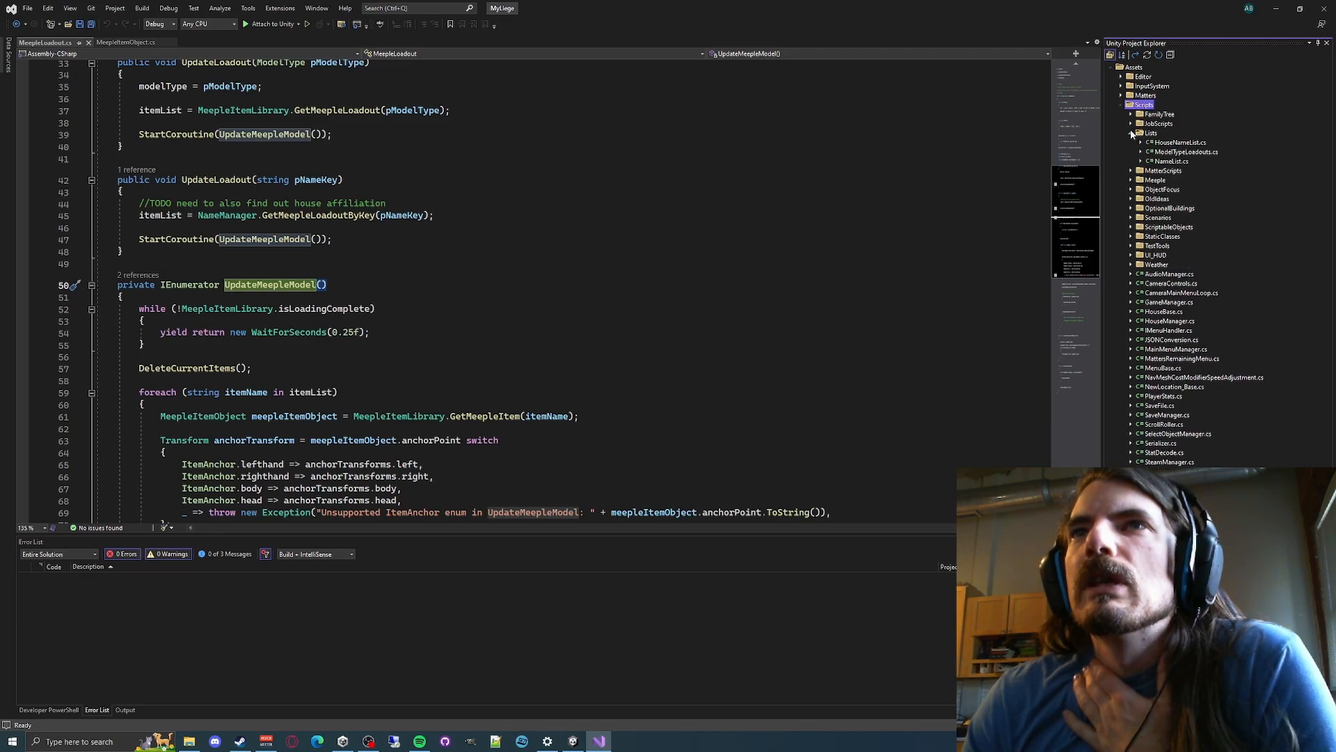
pyautogui.doubleClick(1169, 154)
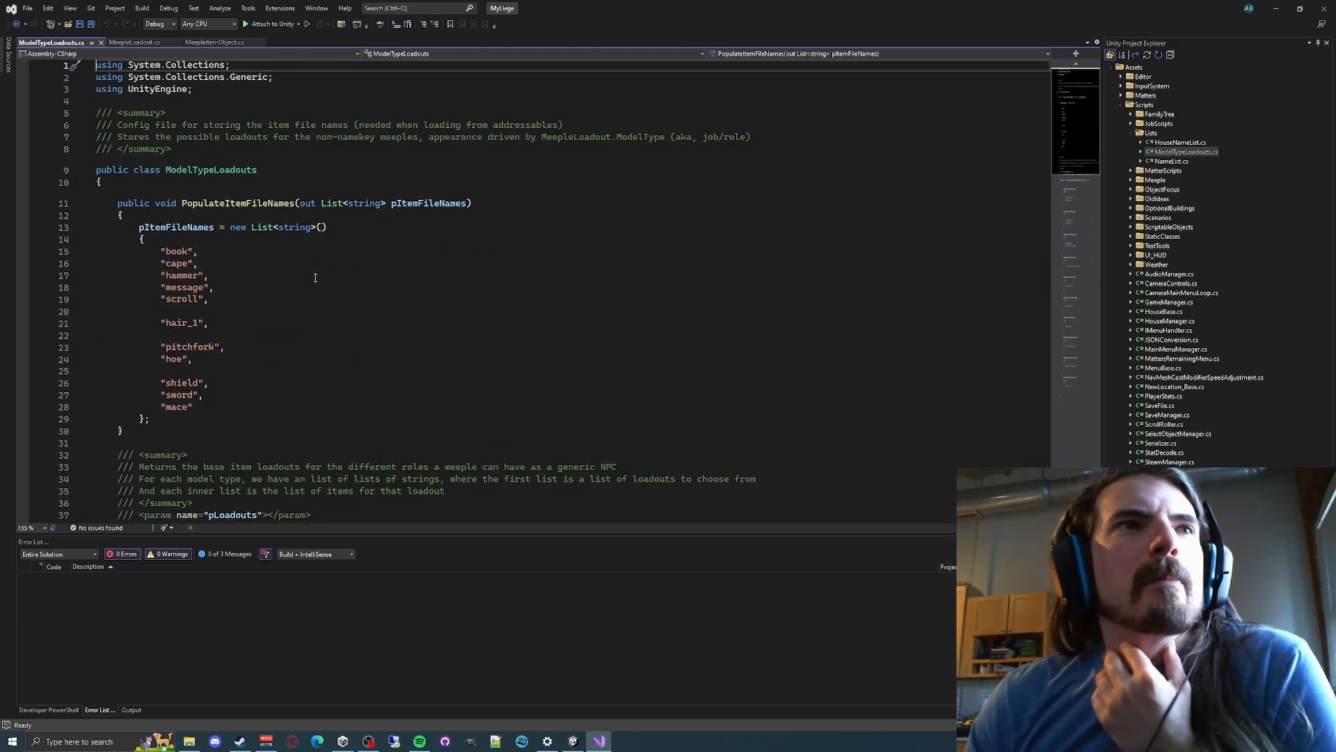
# Examine the farmer entry in PopulateModelTypeLoadouts, comparing its pitchfork and hoe loadouts
pyautogui.scroll(-10, 306, 275)
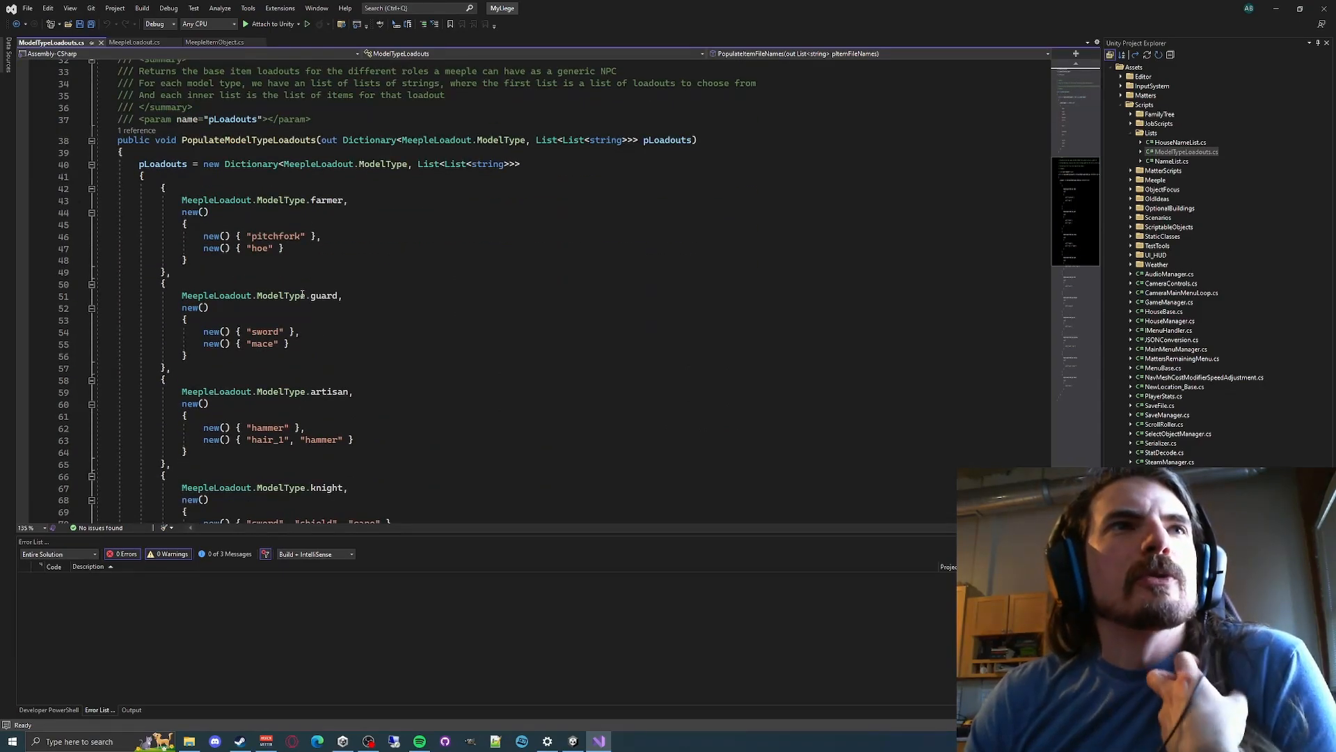
pyautogui.doubleClick(329, 206)
pyautogui.moveTo(193, 236); pyautogui.dragTo(322, 250)
pyautogui.click(320, 248)
pyautogui.click(300, 239)
pyautogui.doubleClick(300, 236)
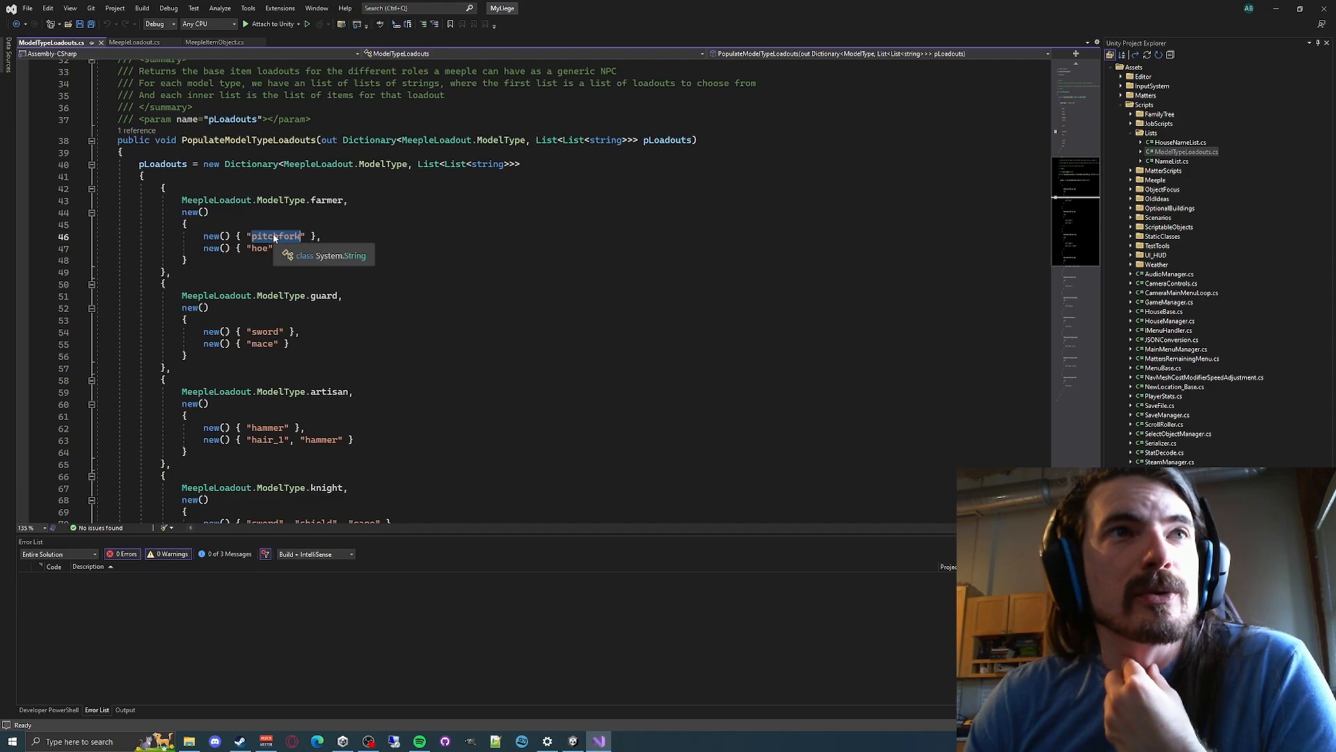
pyautogui.doubleClick(260, 249)
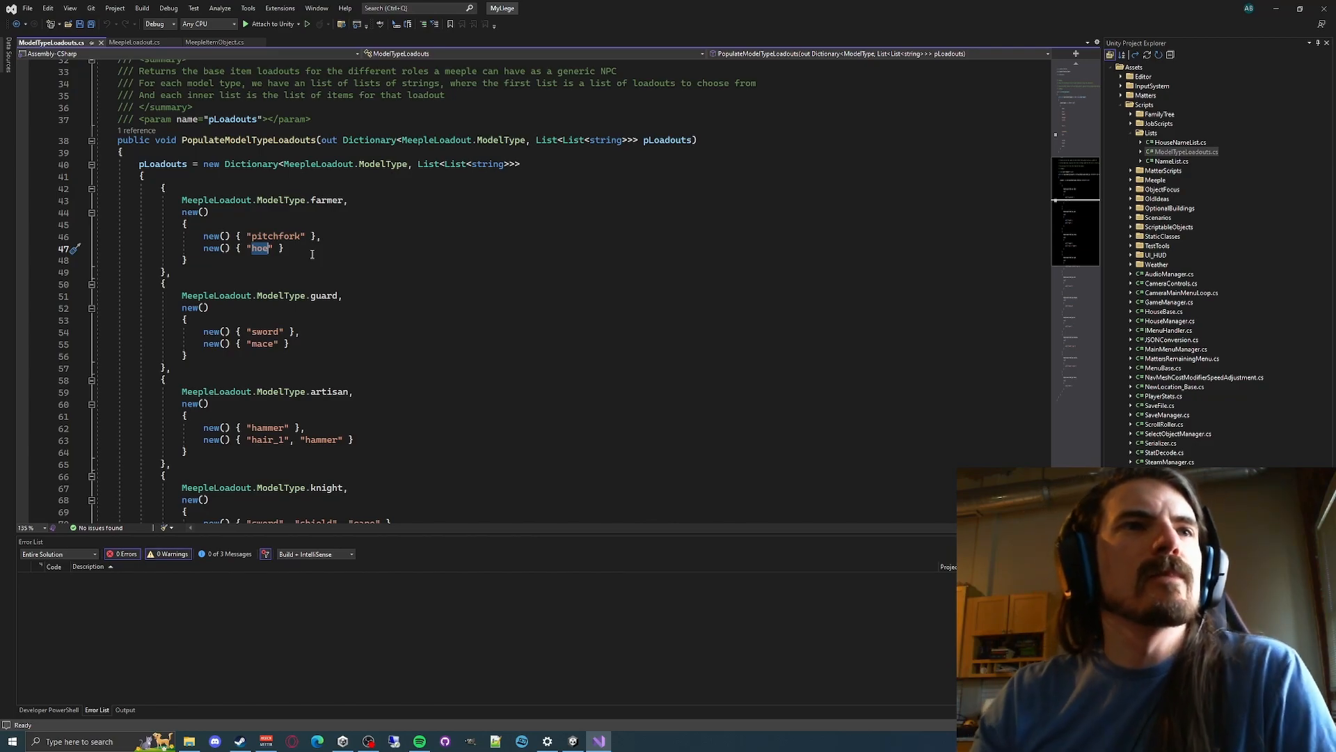
# Review the item lists of the guard, artisan and knight entries in PopulateModelTypeLoadouts
pyautogui.click(331, 385)
pyautogui.doubleClick(272, 442)
pyautogui.click(327, 440)
pyautogui.click(308, 429)
pyautogui.click(285, 353)
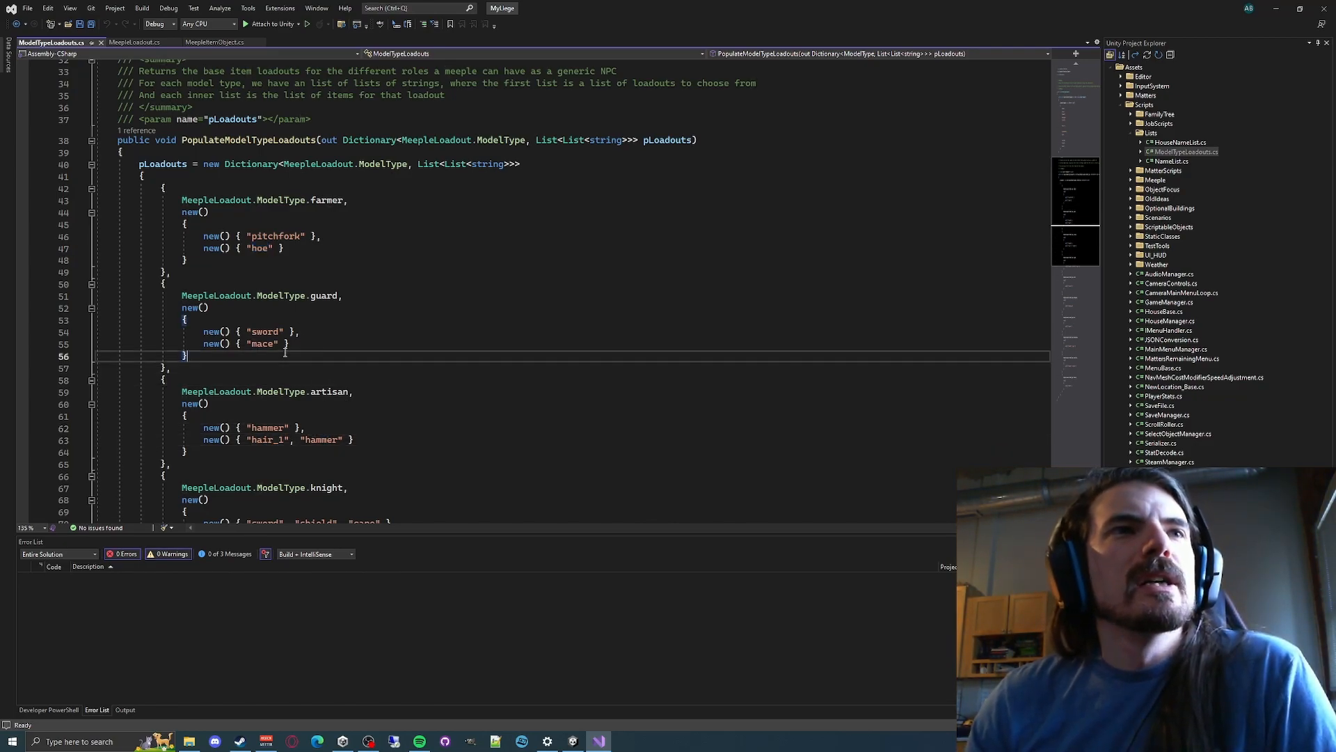
pyautogui.scroll(-5, 303, 313)
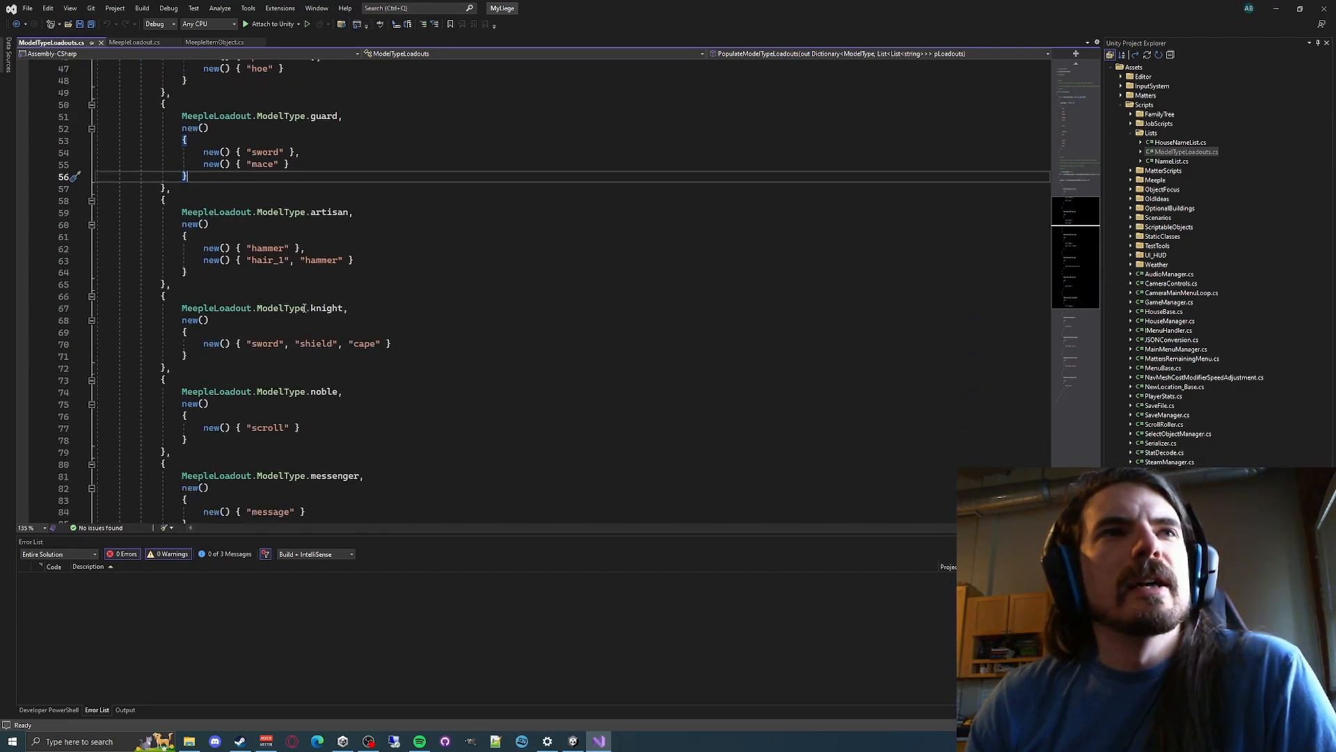
pyautogui.doubleClick(267, 249)
pyautogui.click(455, 229)
pyautogui.click(300, 273)
pyautogui.click(236, 250)
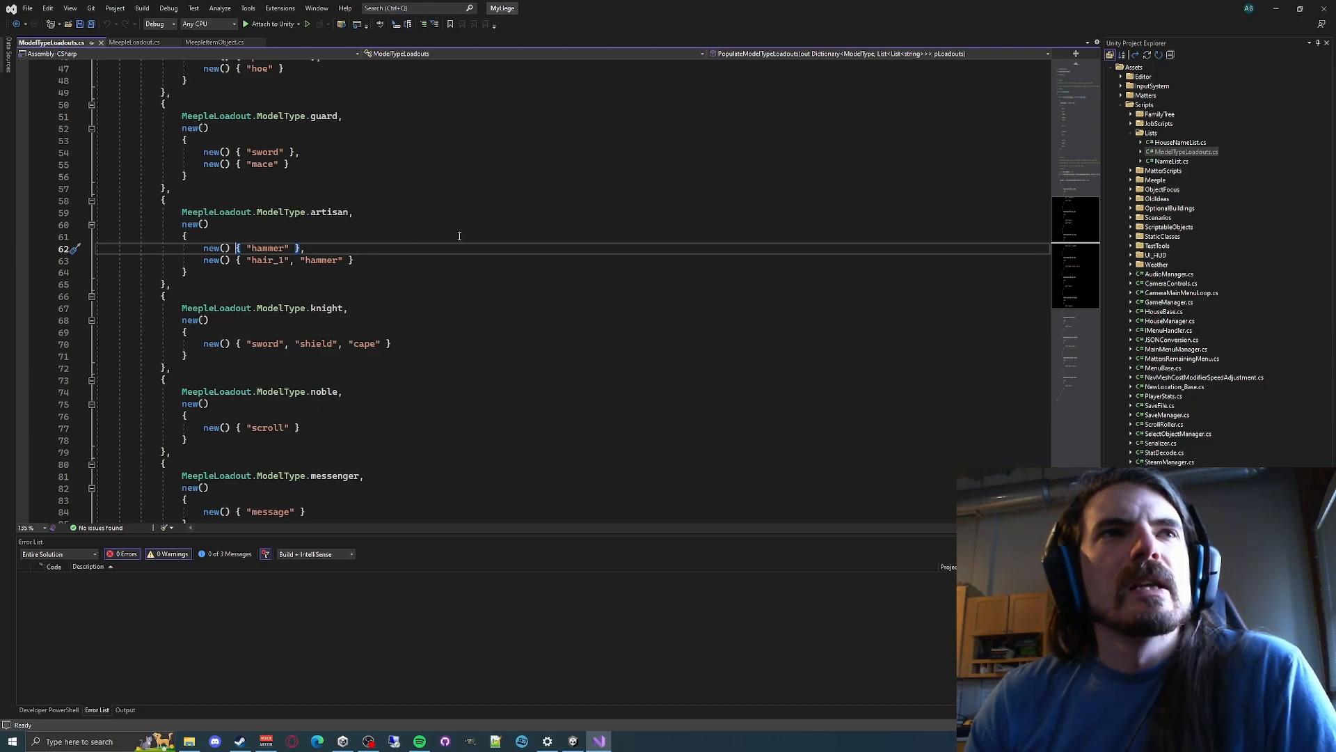
pyautogui.scroll(5, 459, 236)
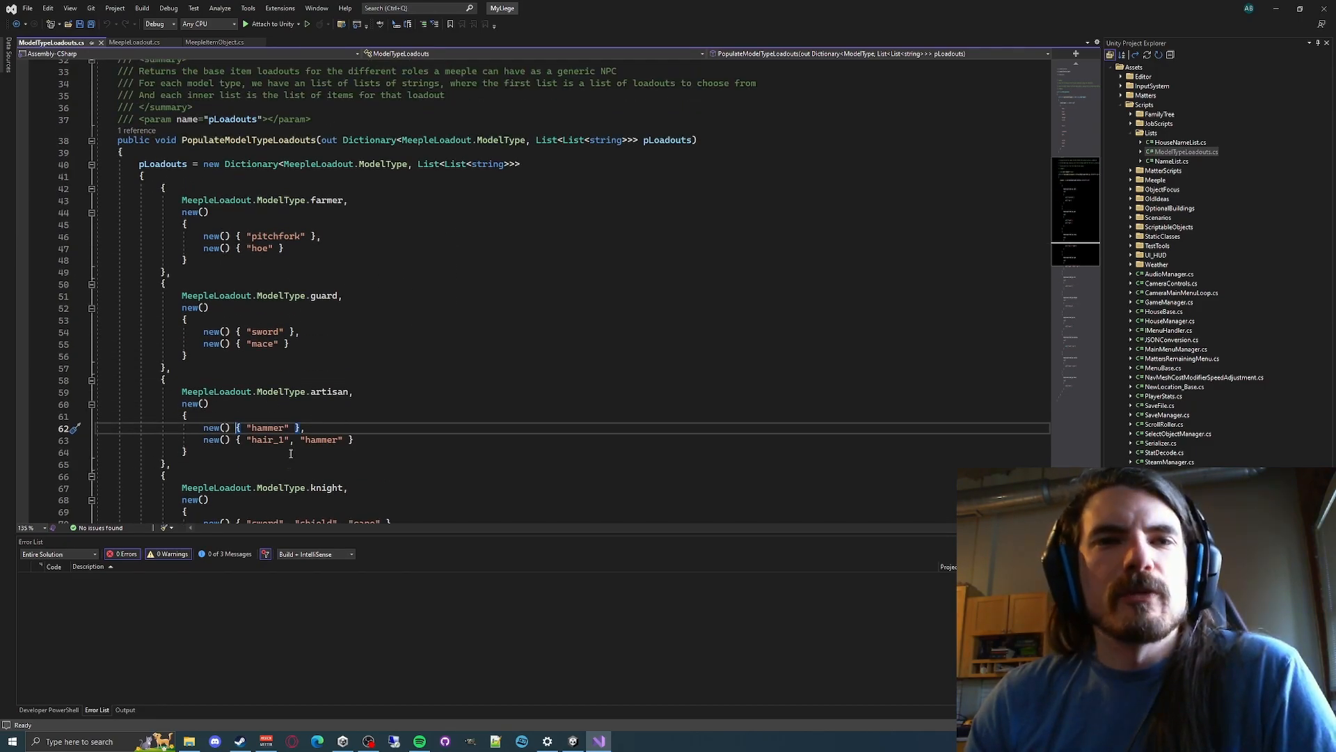
# Open NameList.cs from the Lists folder and examine the name key and meepleLoadout of the first entry in the Player House Stormwind region
pyautogui.doubleClick(1172, 162)
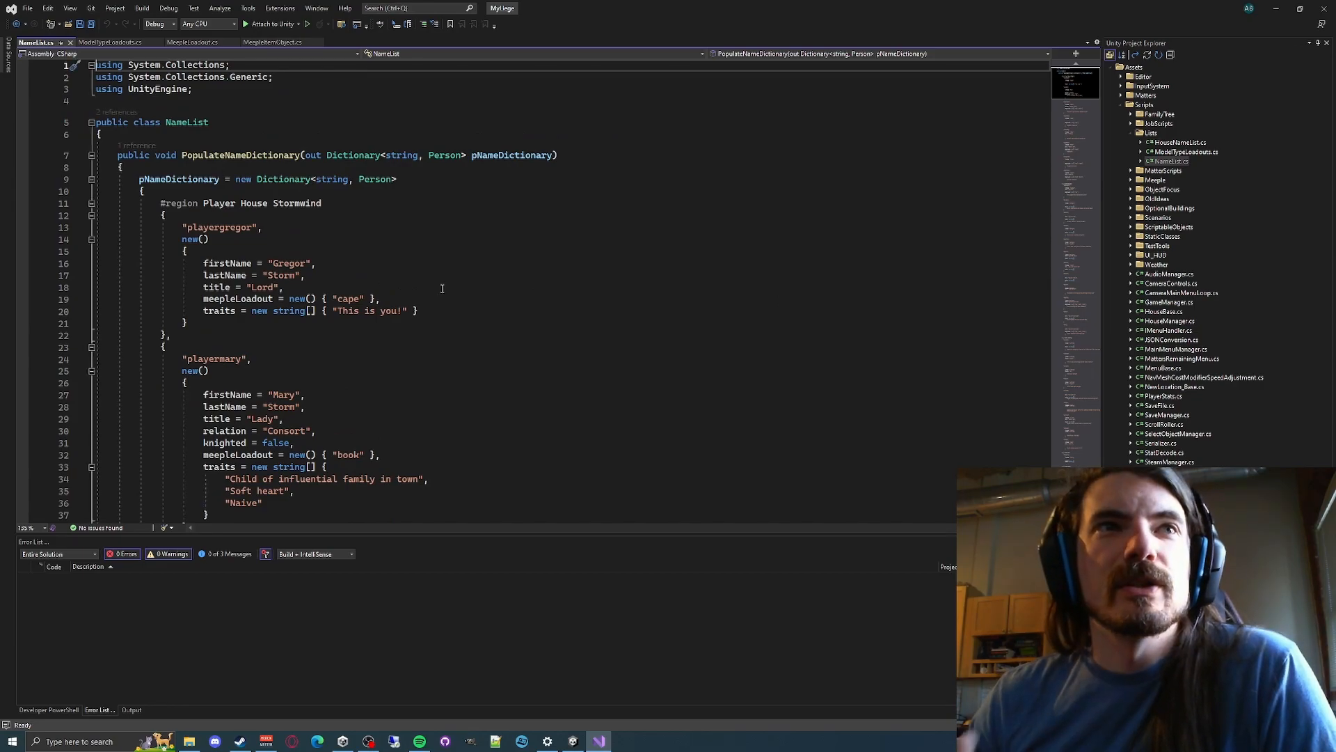
pyautogui.moveTo(265, 243); pyautogui.dragTo(527, 369)
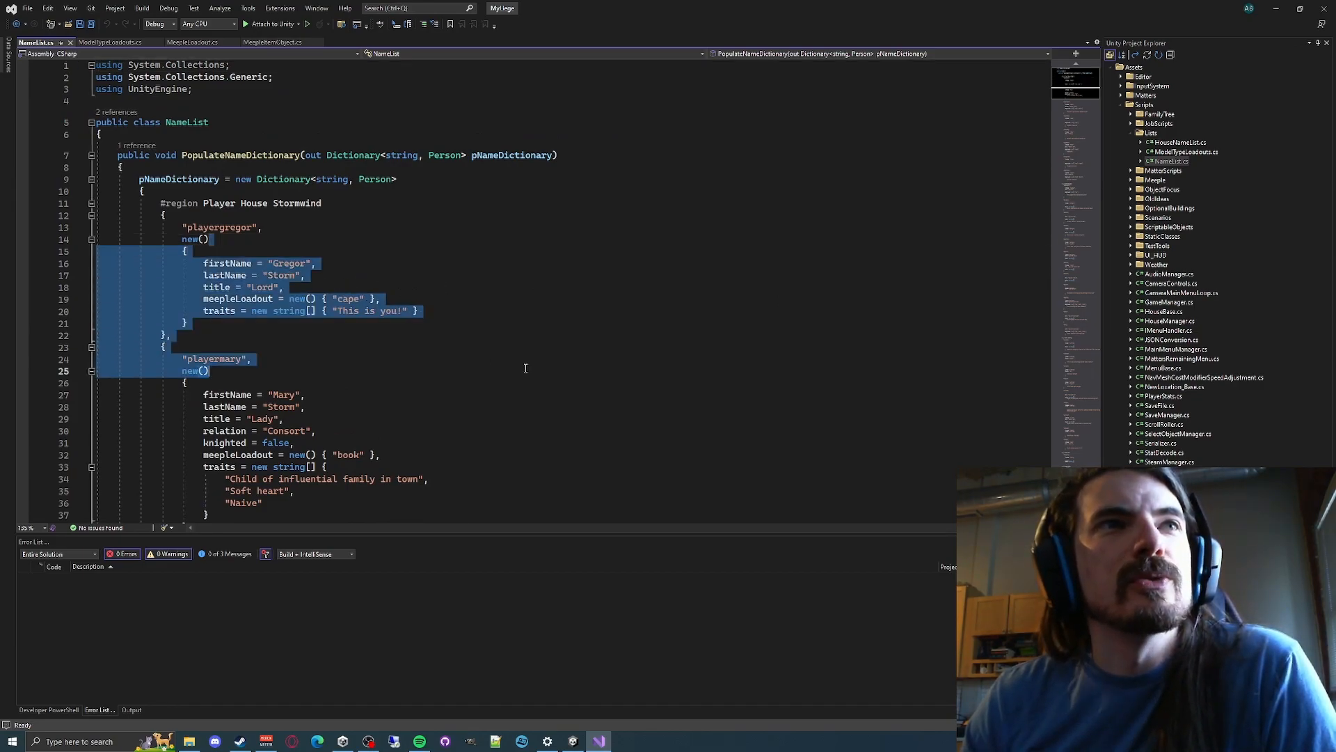
pyautogui.click(523, 370)
pyautogui.doubleClick(220, 228)
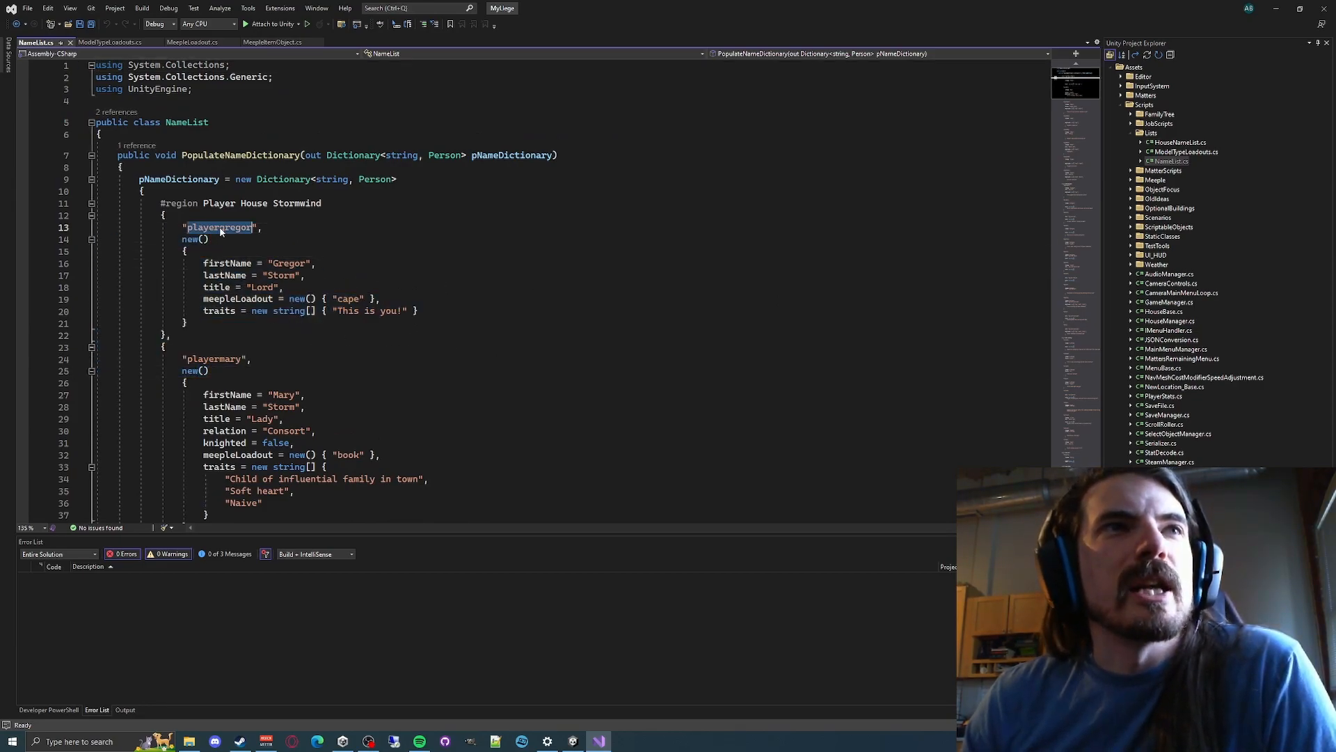
pyautogui.click(220, 252)
pyautogui.doubleClick(210, 299)
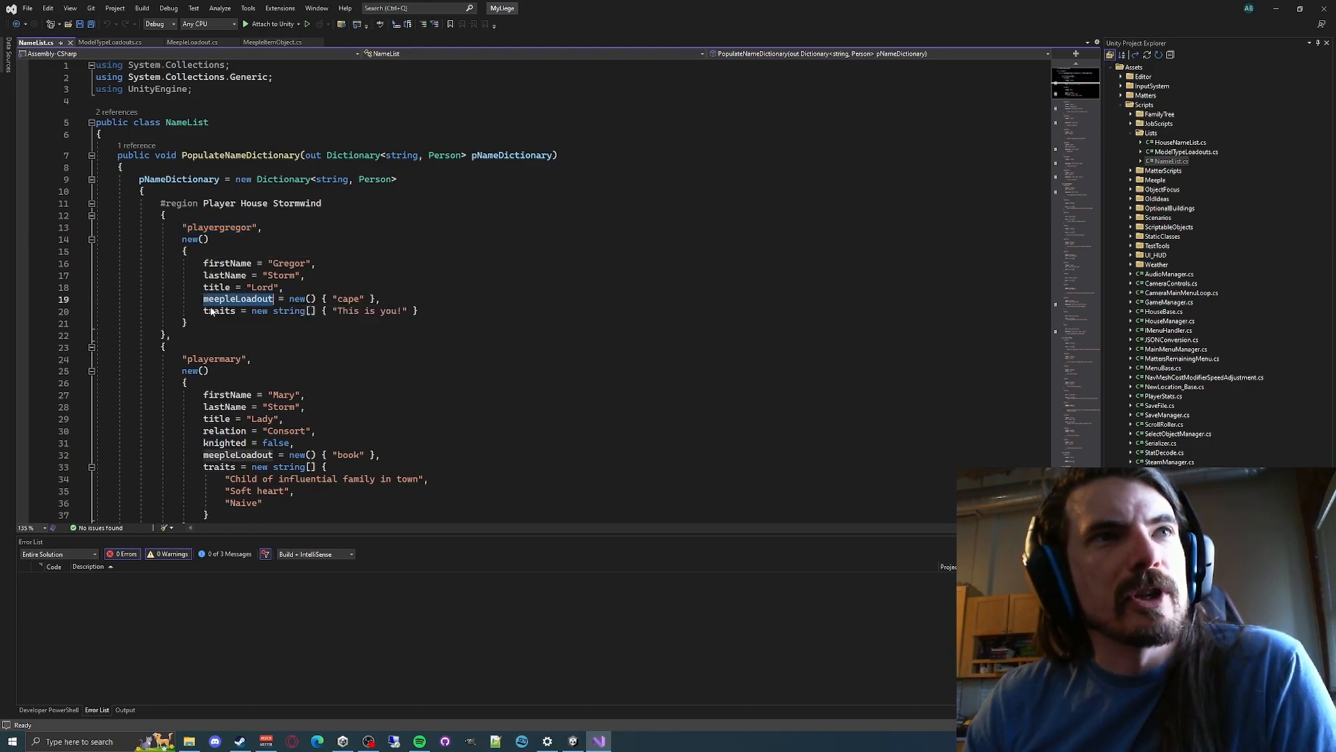
pyautogui.scroll(-1, 206, 293)
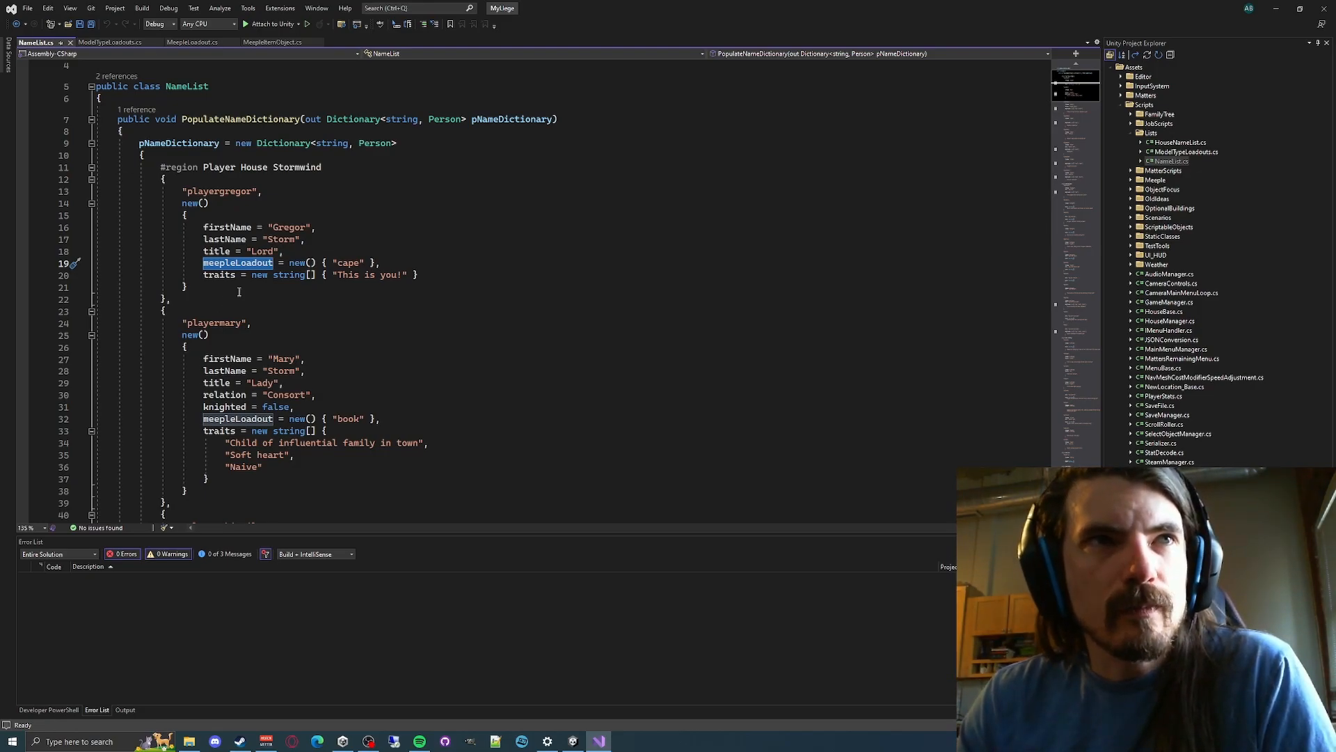
pyautogui.doubleClick(220, 190)
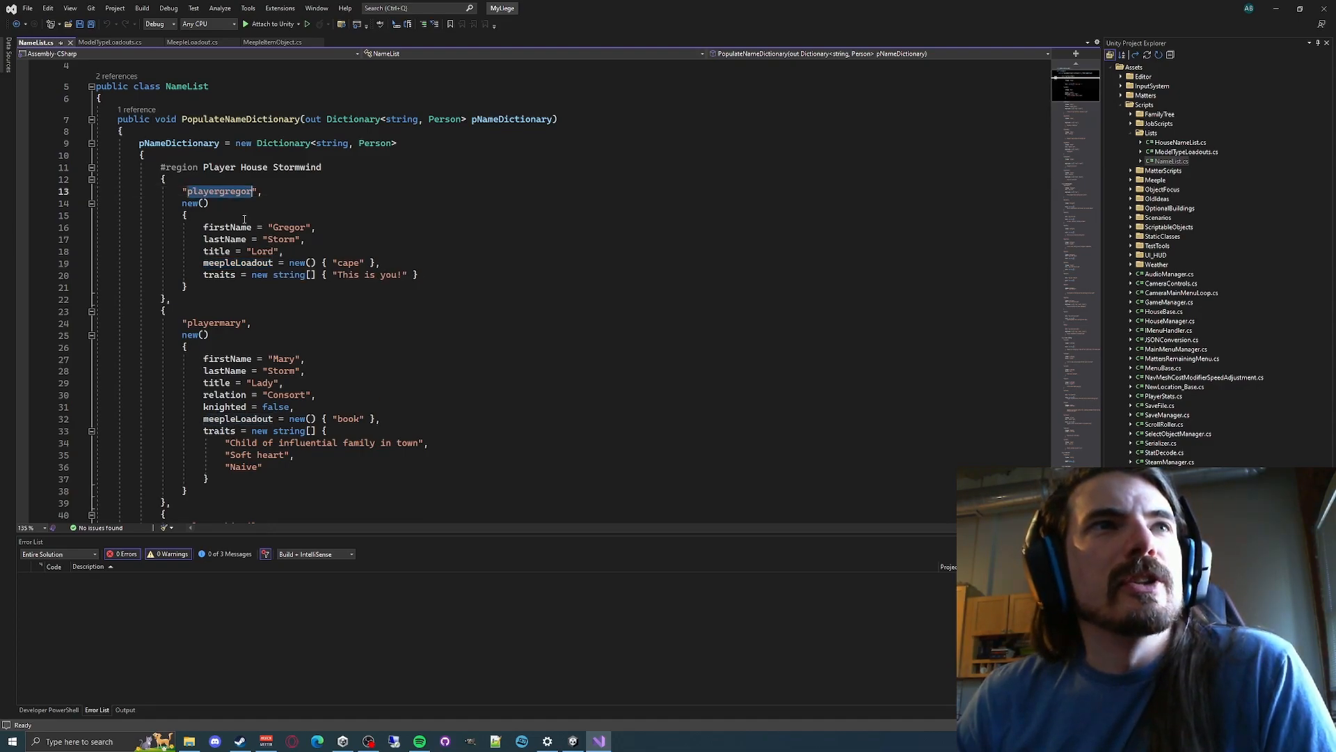
# Examine the meepleLoadout items of the first player entry and the younger sibling entry in the Player House Stormwind region
pyautogui.doubleClick(345, 263)
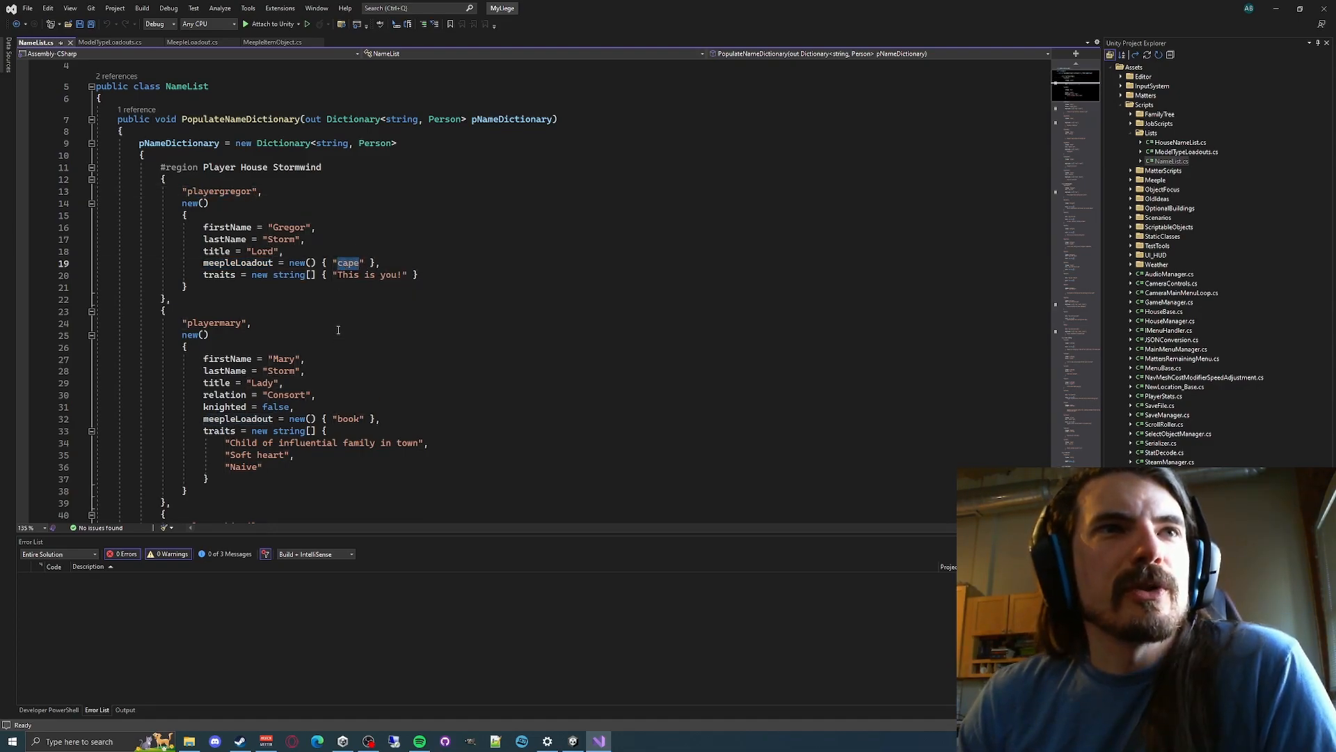
pyautogui.scroll(-8, 339, 330)
pyautogui.doubleClick(207, 202)
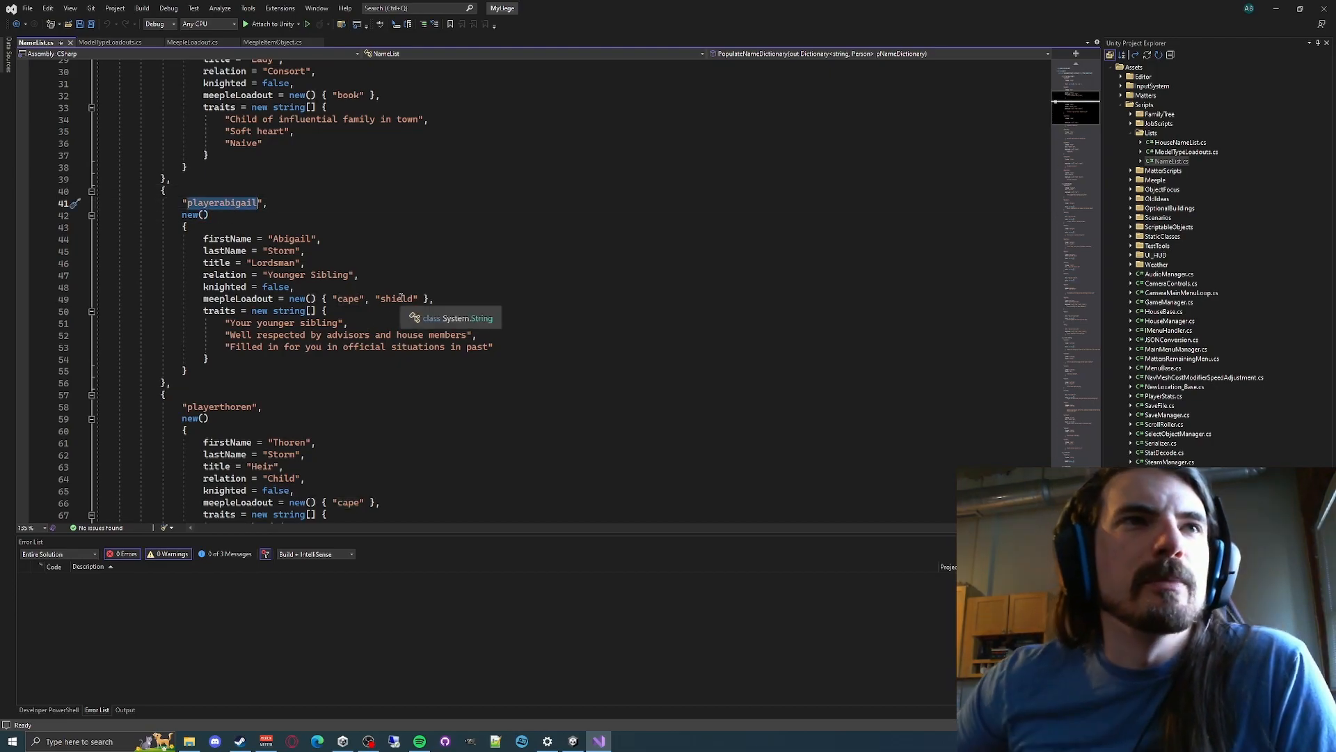
pyautogui.click(351, 301)
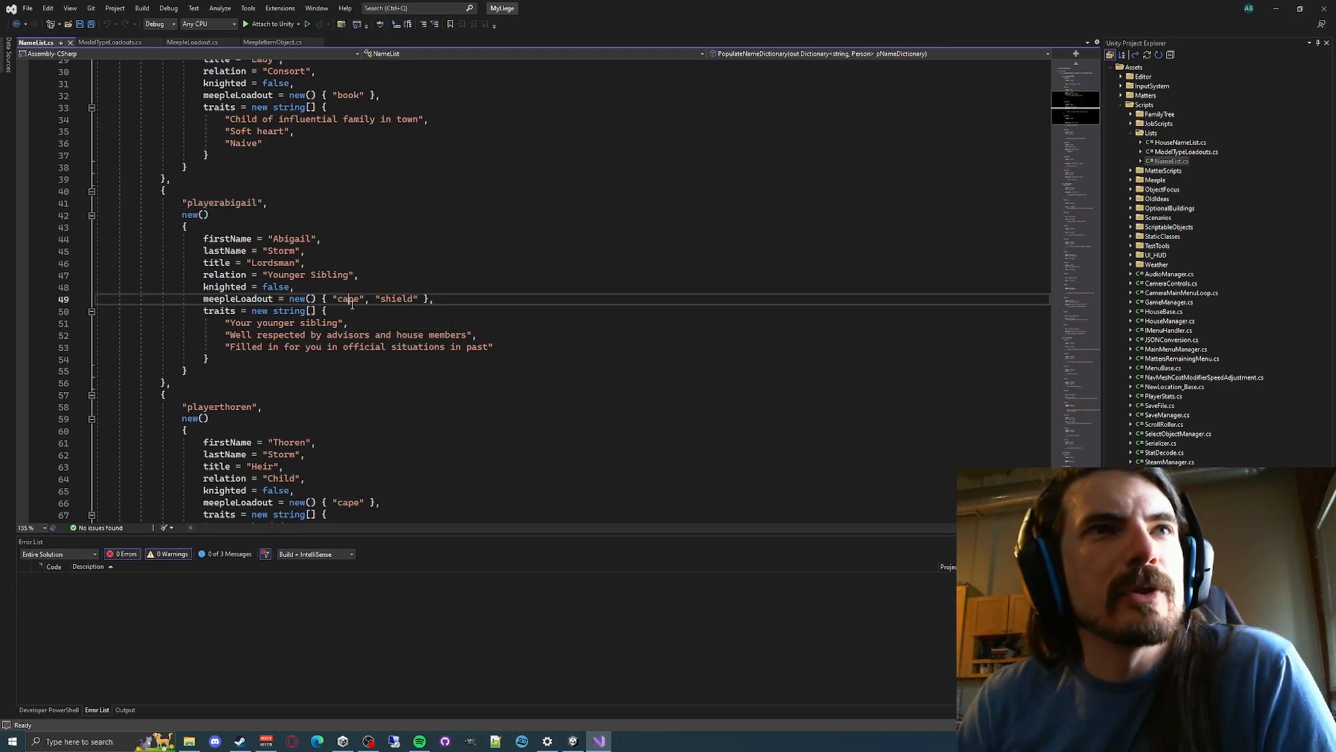
pyautogui.doubleClick(352, 304)
pyautogui.doubleClick(396, 300)
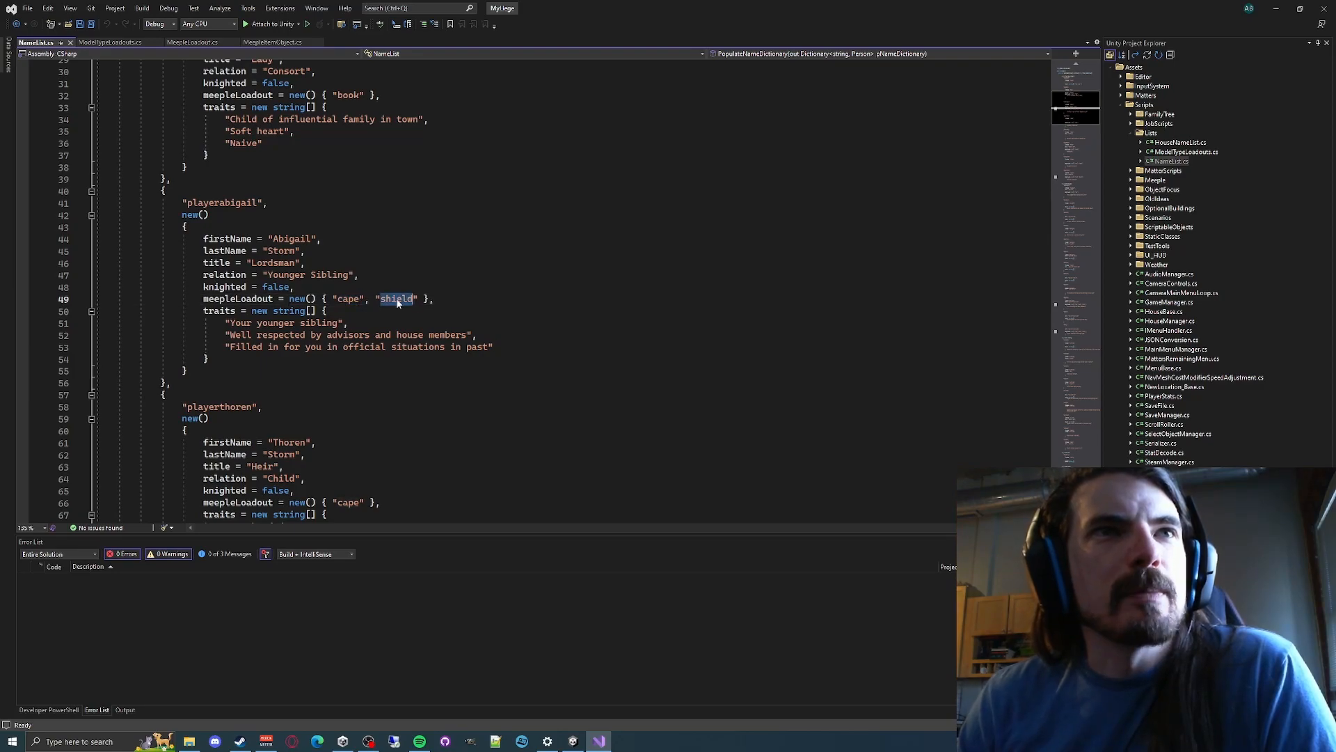
pyautogui.click(358, 371)
pyautogui.scroll(-15, 361, 369)
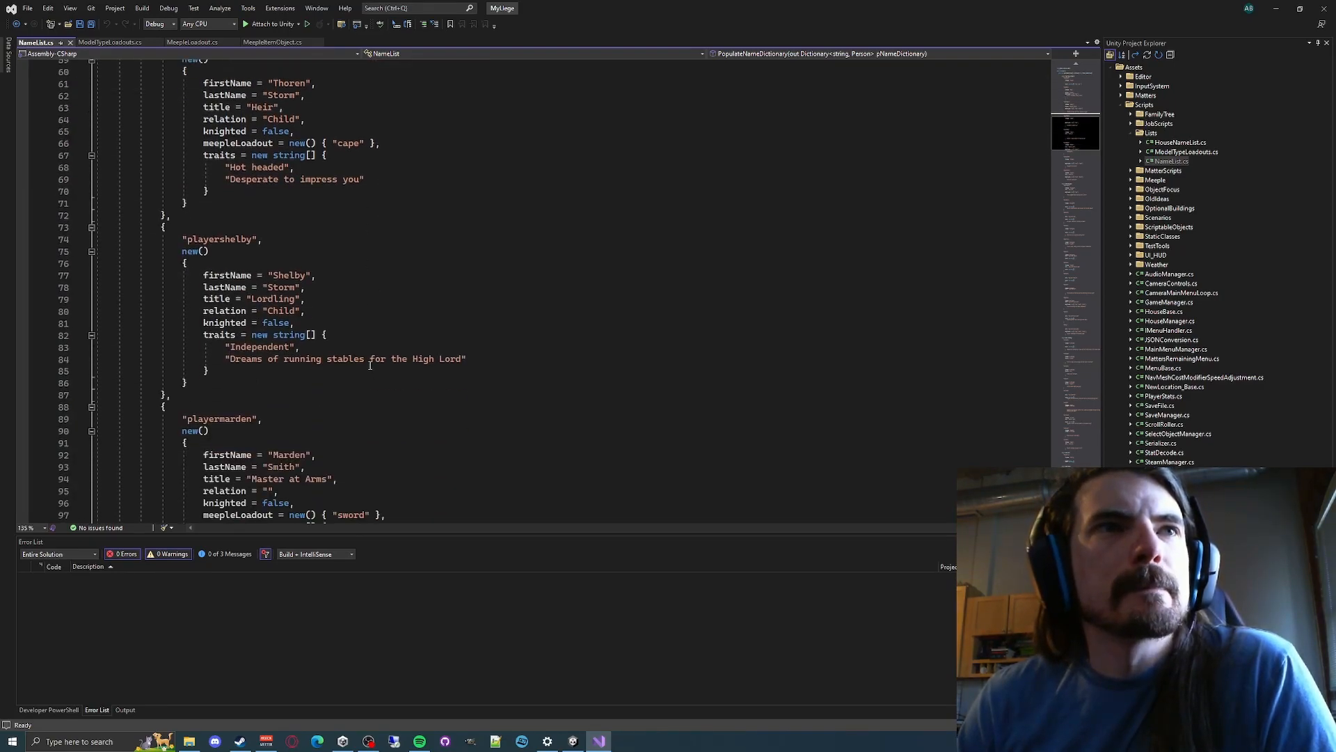
pyautogui.scroll(20, 363, 367)
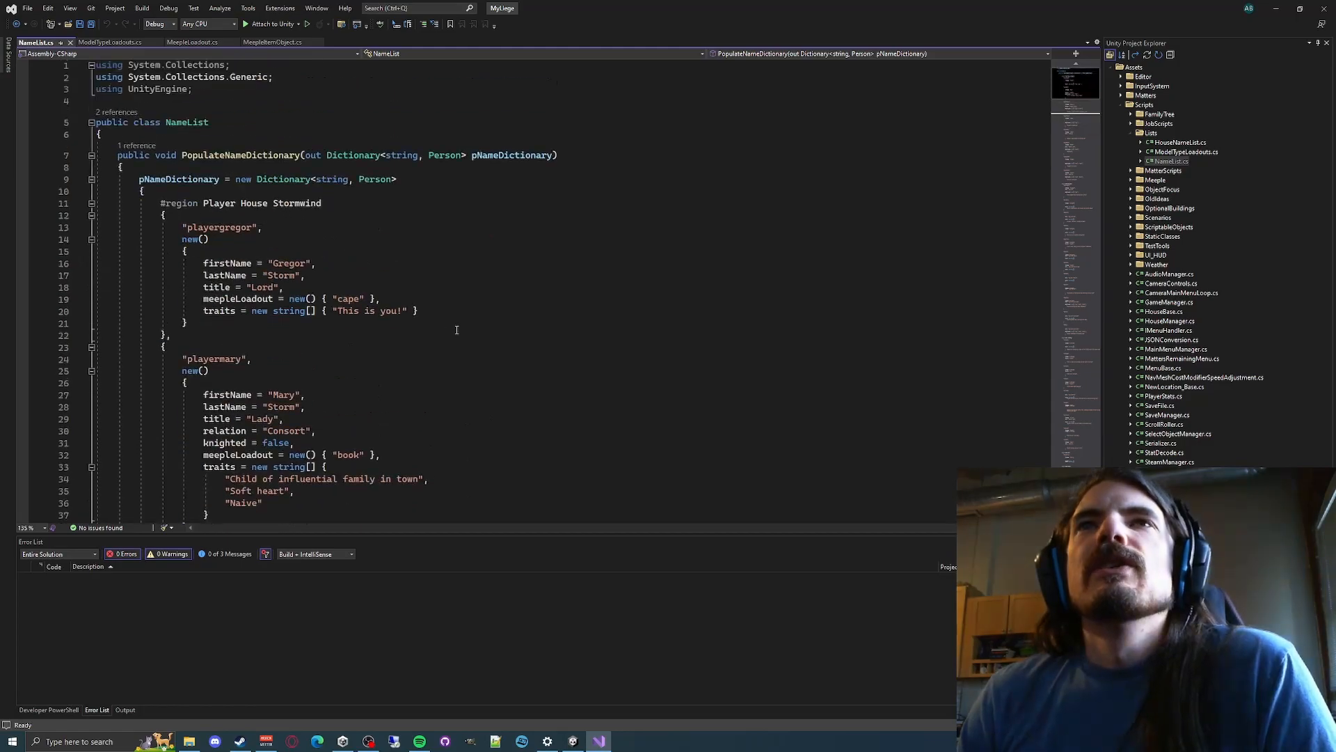
# Close NameList.cs and switch to Unity to run Scenario_1 in Play mode
pyautogui.click(70, 42)
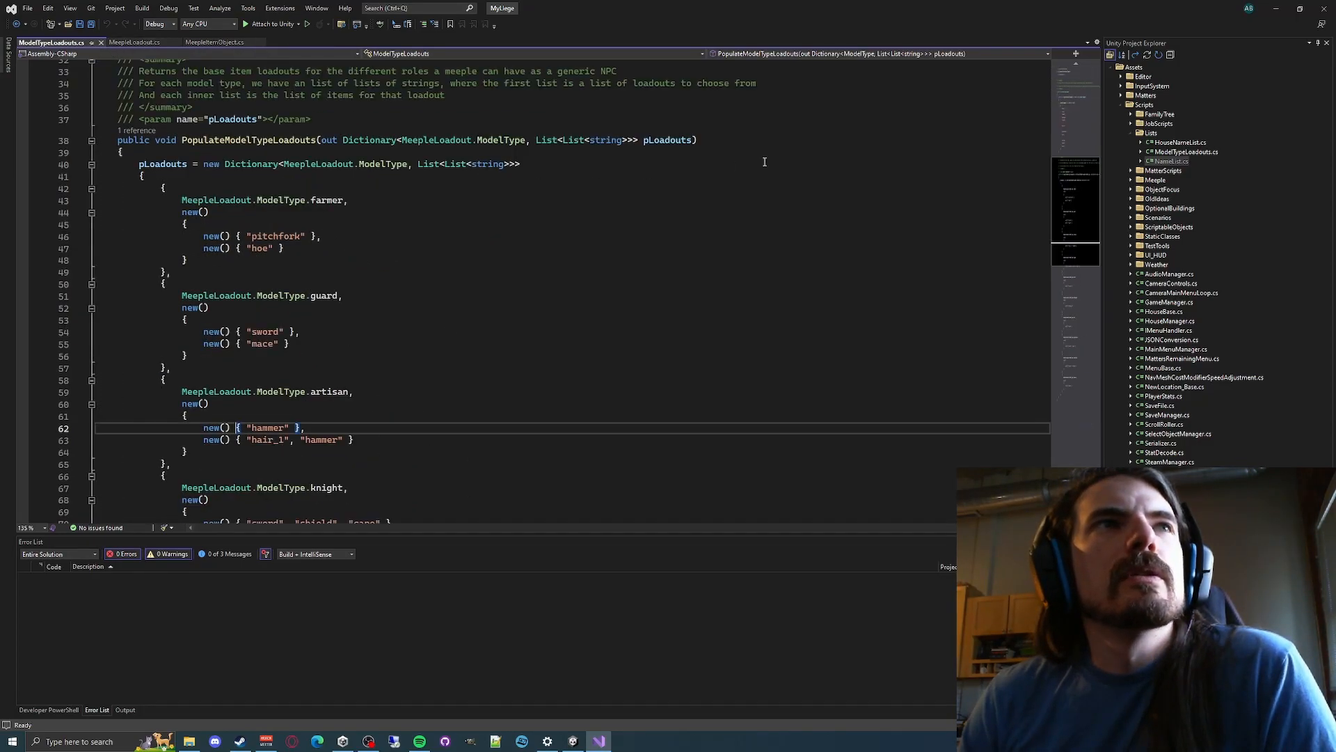
pyautogui.click(1272, 8)
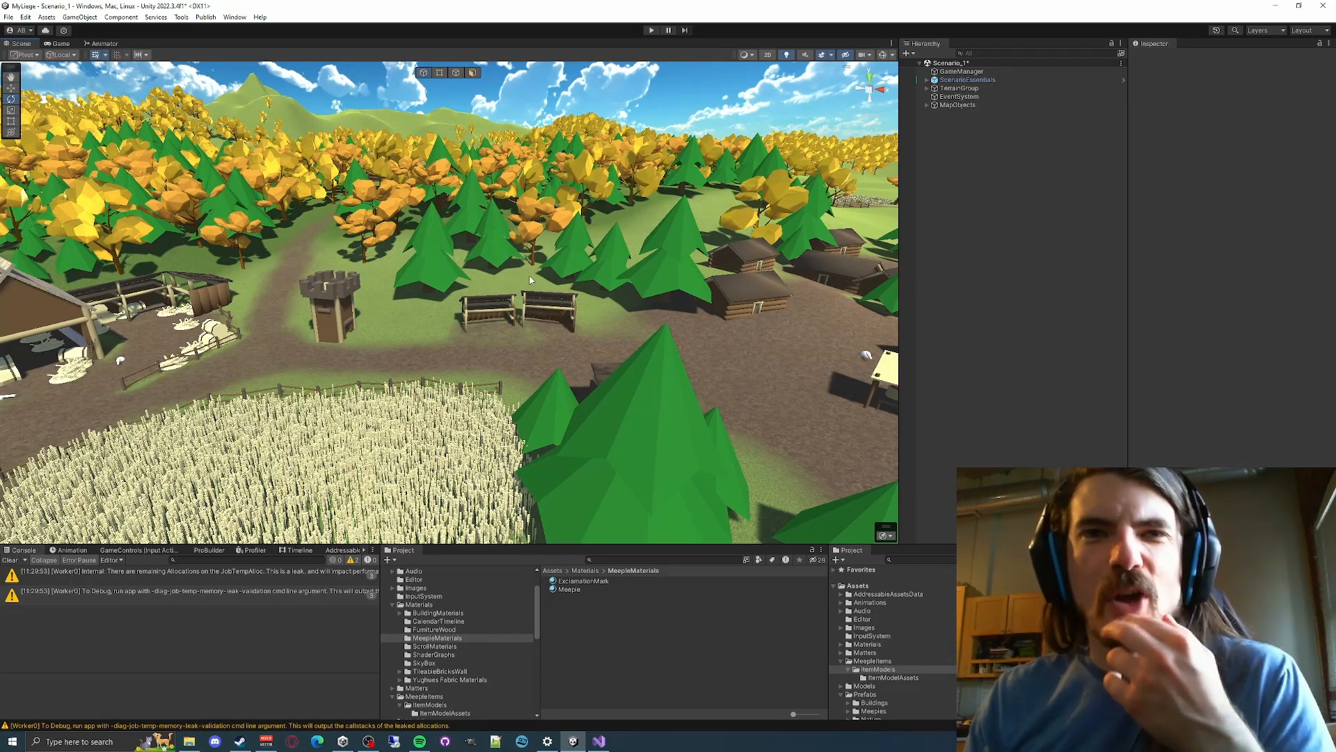
pyautogui.click(652, 31)
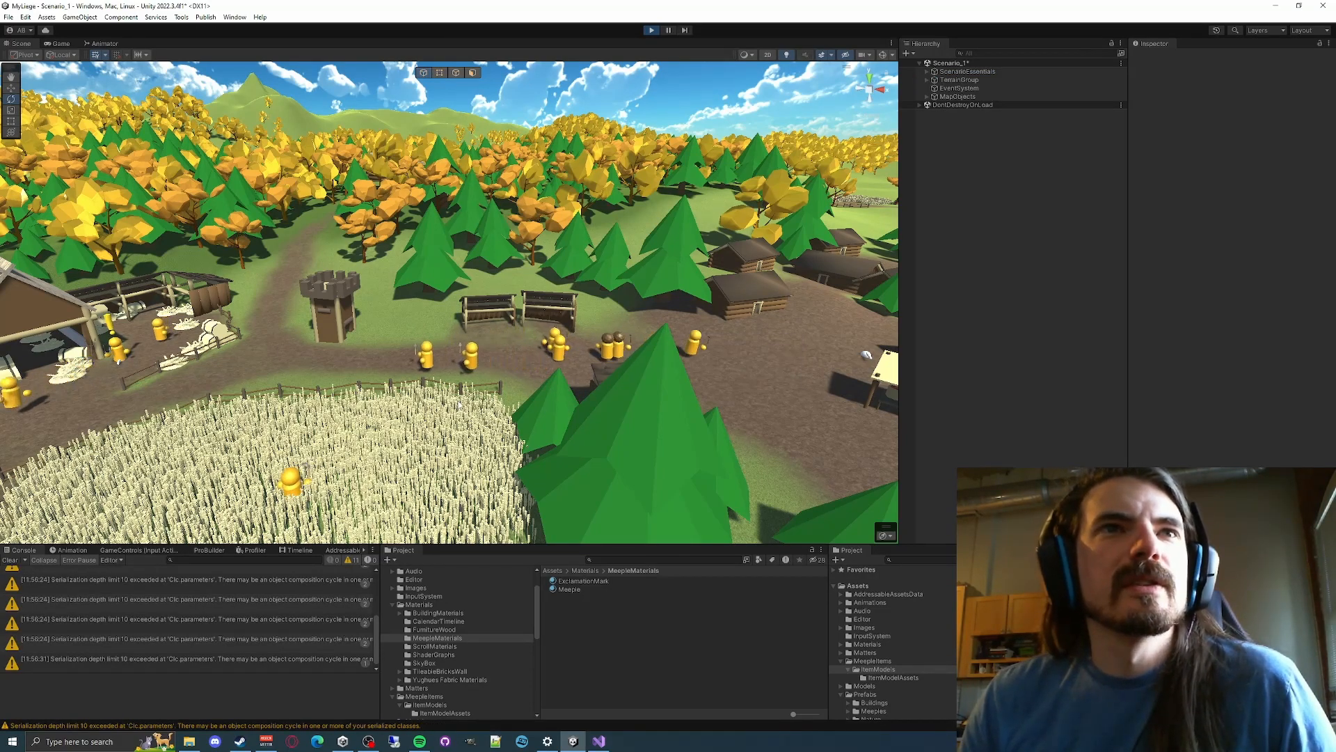
# Look around the village in the Scene view and select the meeple under the exclamation mark beside the farm barn
pyautogui.moveTo(459, 403); pyautogui.dragTo(535, 406, button='right')
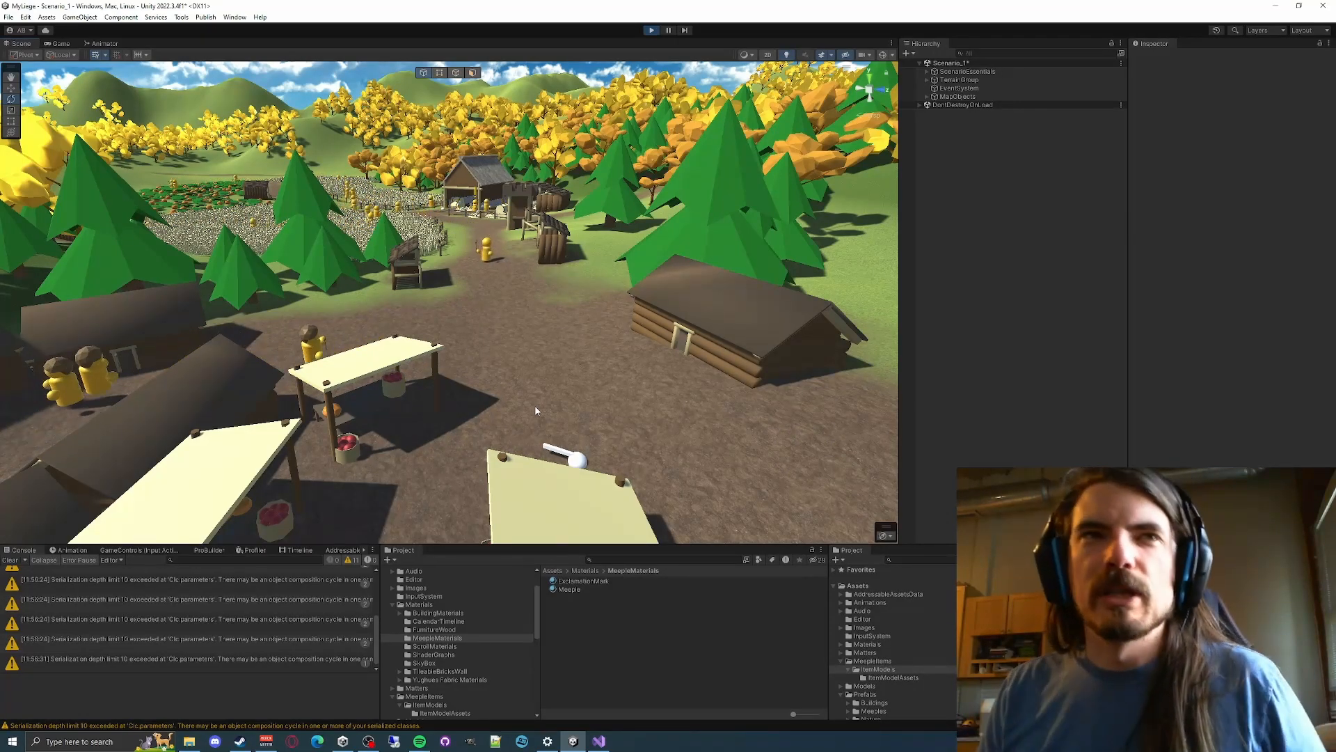
pyautogui.moveTo(536, 410); pyautogui.dragTo(663, 400, button='right')
pyautogui.press('w')
pyautogui.press('s')
pyautogui.moveTo(501, 313); pyautogui.dragTo(468, 332, button='right')
pyautogui.press('w')
pyautogui.click(410, 341)
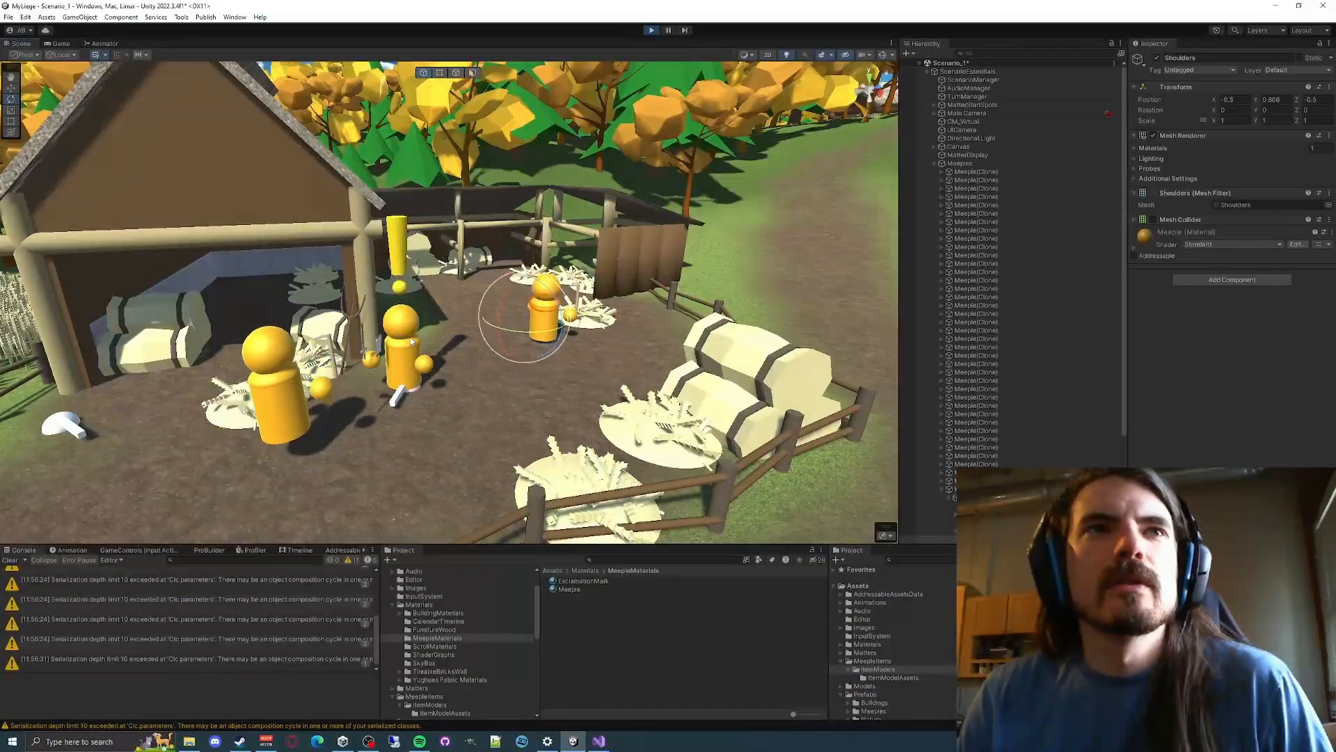
# Switch to the Game view and open the matter of the farm meeple marked with an exclamation mark
pyautogui.click(61, 43)
pyautogui.press('w')
pyautogui.press('d')
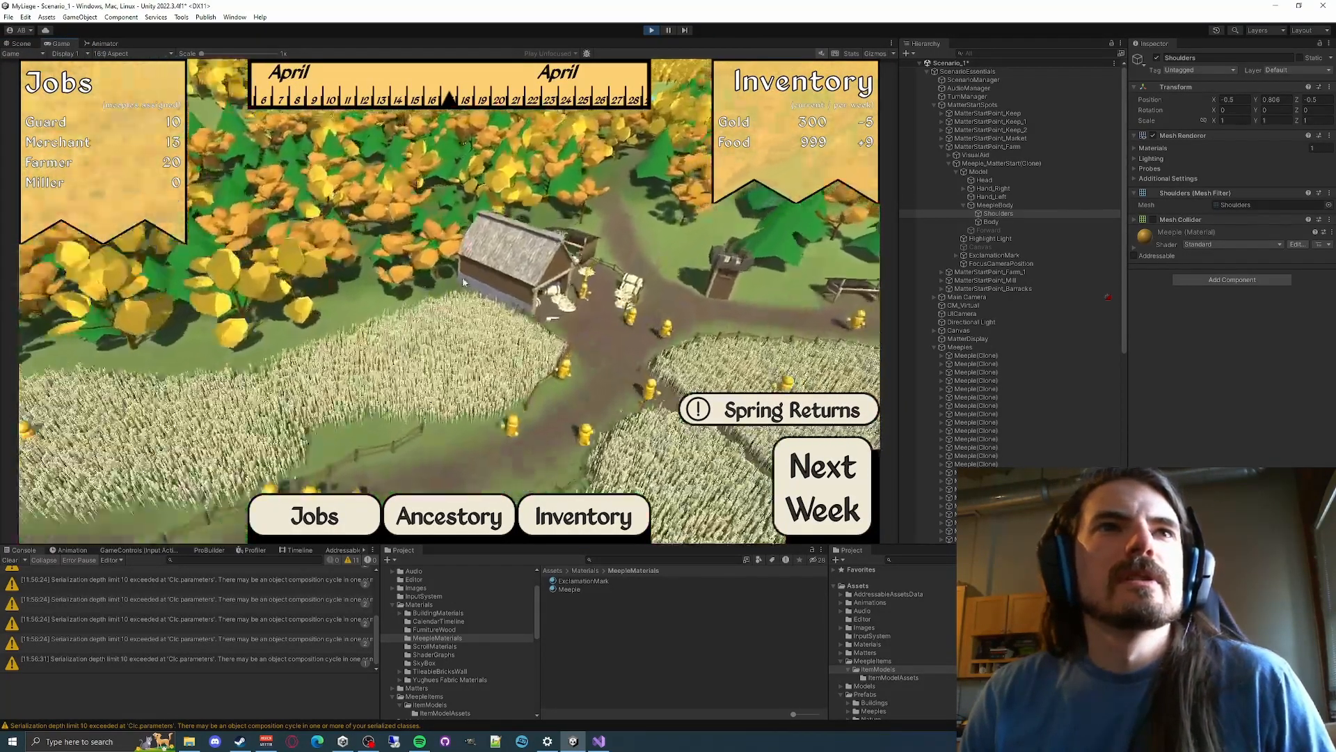
pyautogui.scroll(5, 474, 331)
pyautogui.press('w')
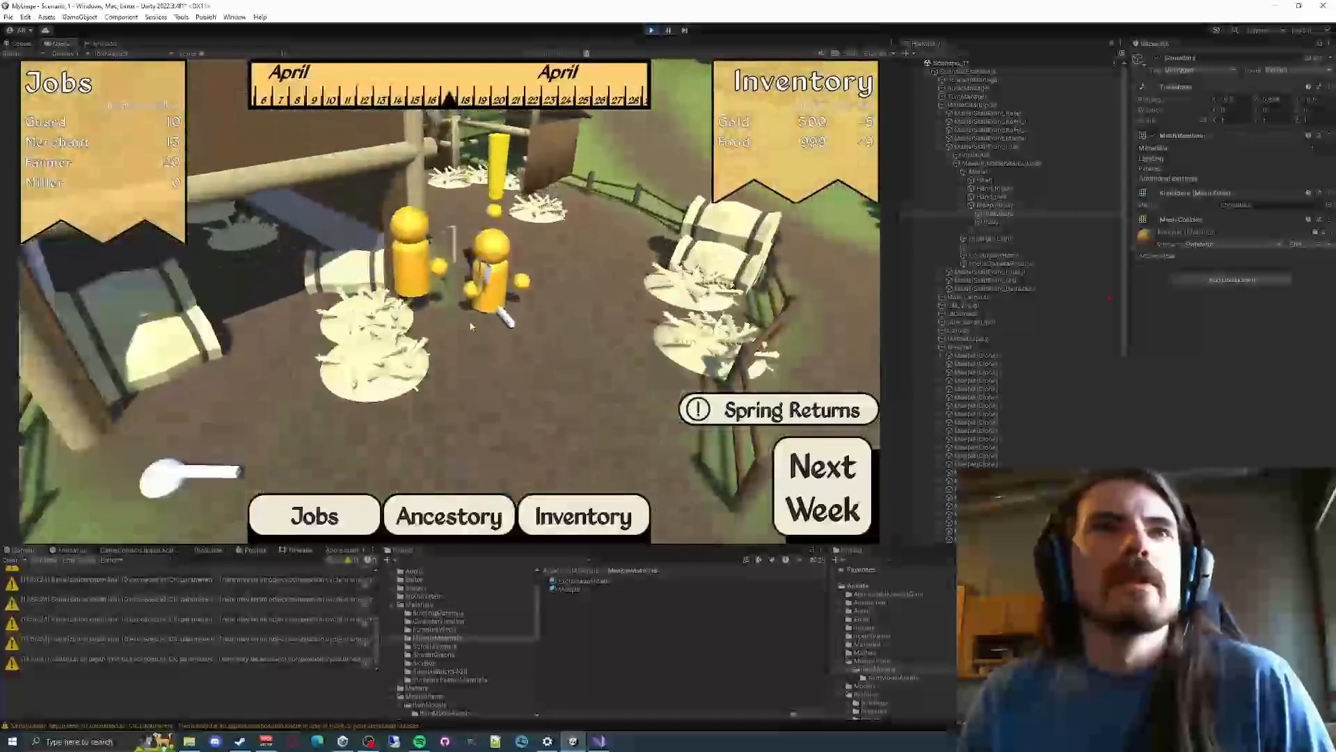
pyautogui.click(489, 280)
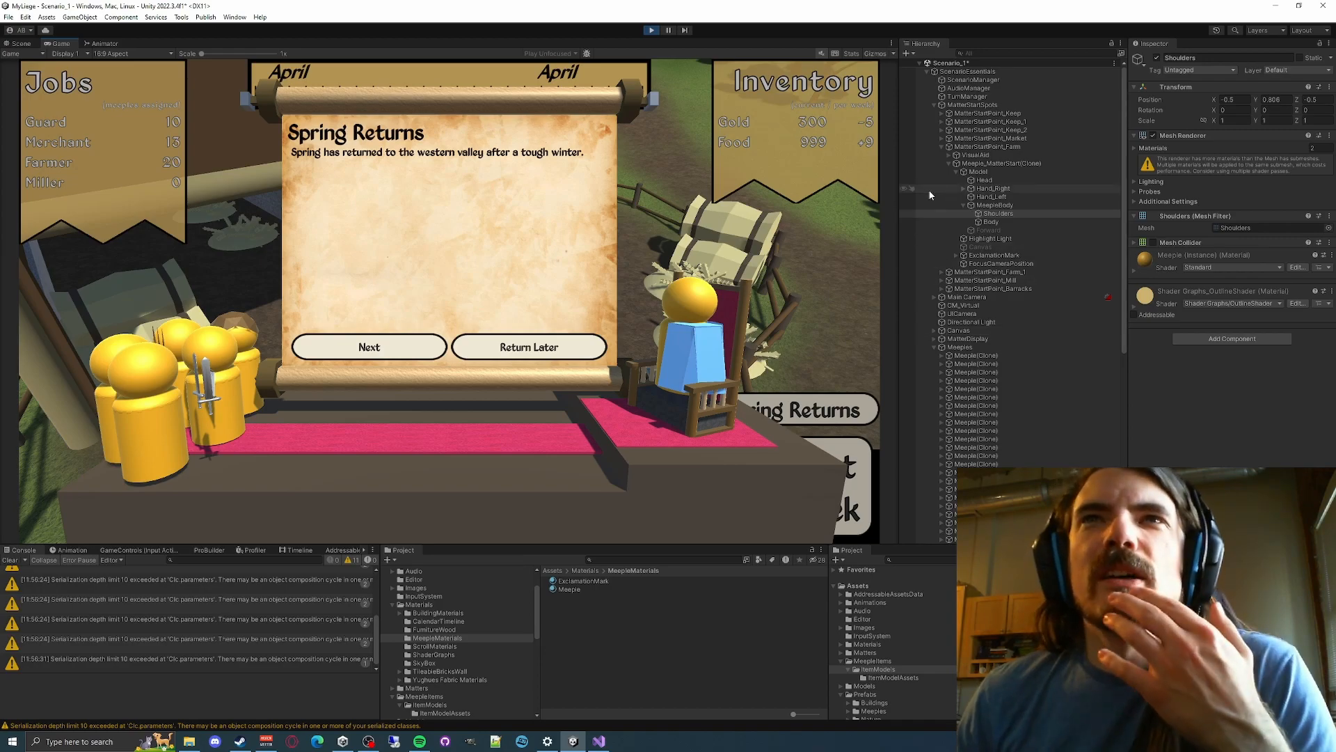
# Collapse Meeples and MatterStartSpots in the hierarchy, and select the front stage meeple's Body in the Scene view
pyautogui.click(933, 347)
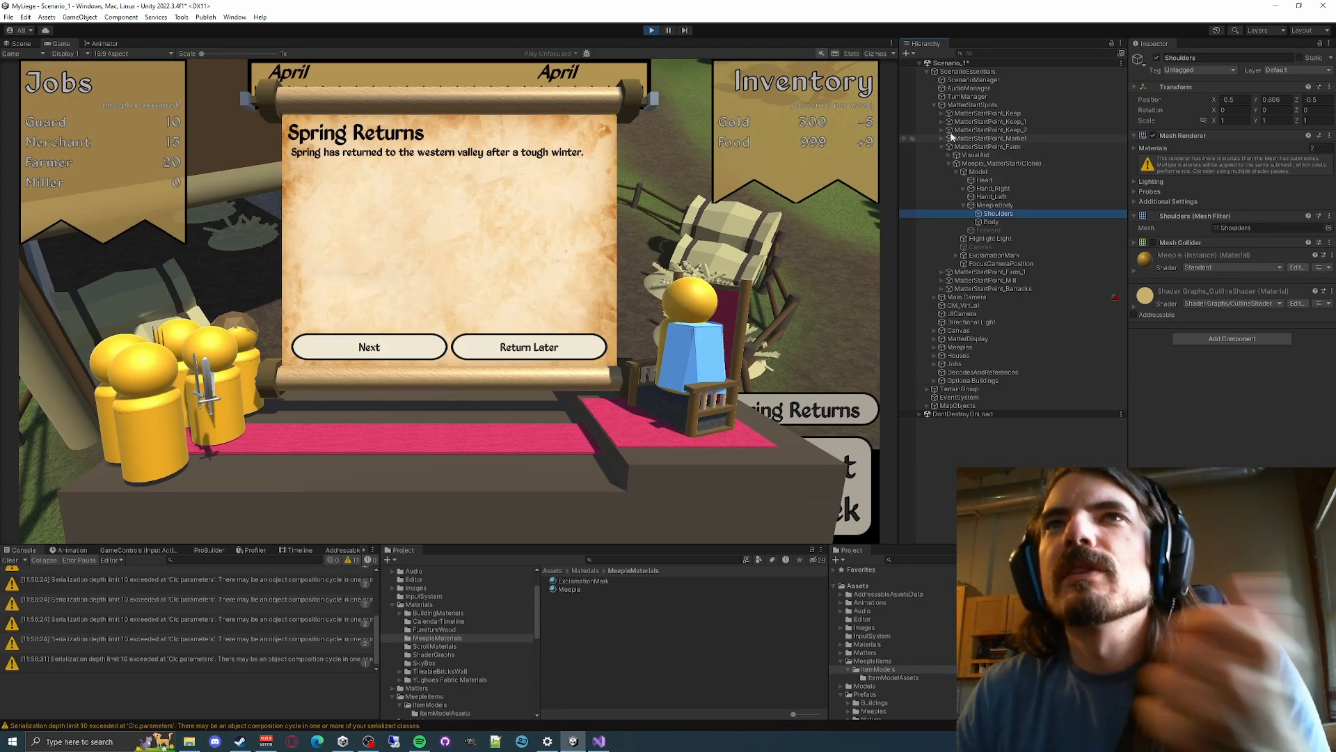
pyautogui.click(934, 105)
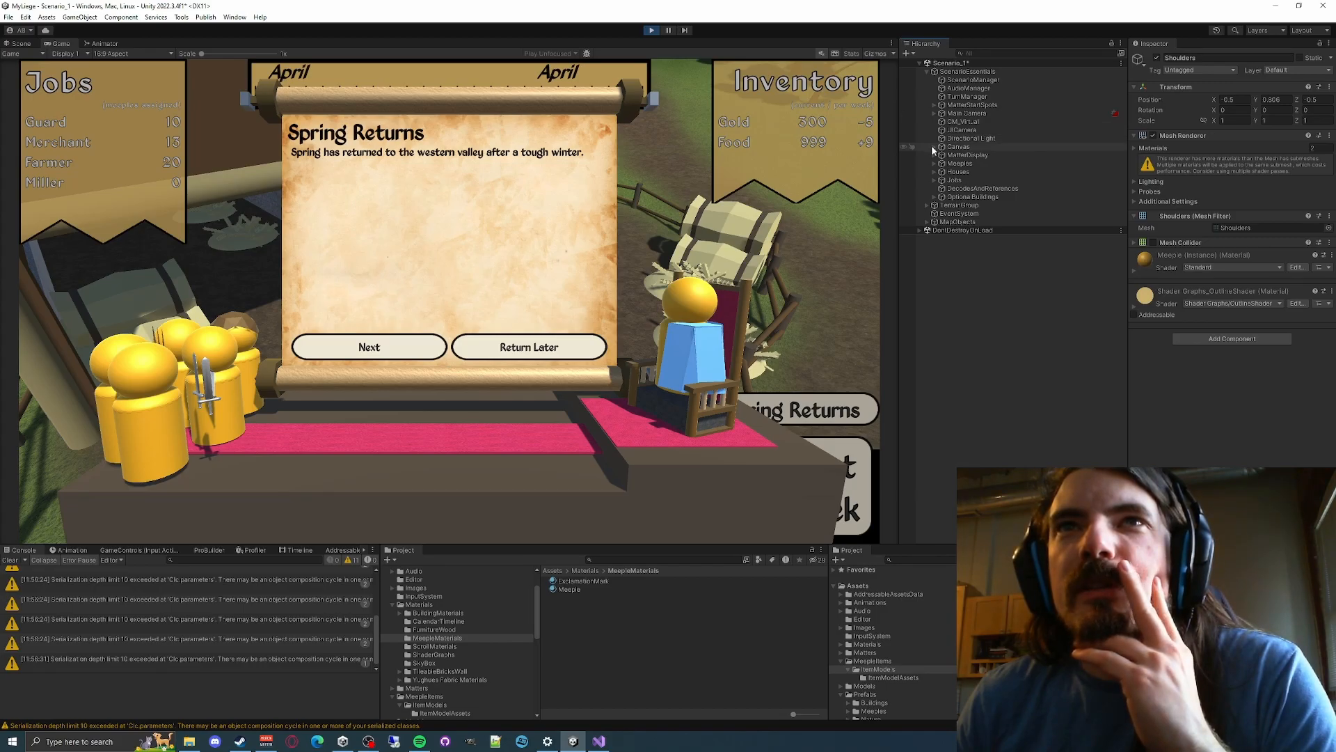
pyautogui.click(22, 47)
pyautogui.moveTo(557, 258); pyautogui.dragTo(446, 313, button='right')
pyautogui.press('w')
pyautogui.press('w')
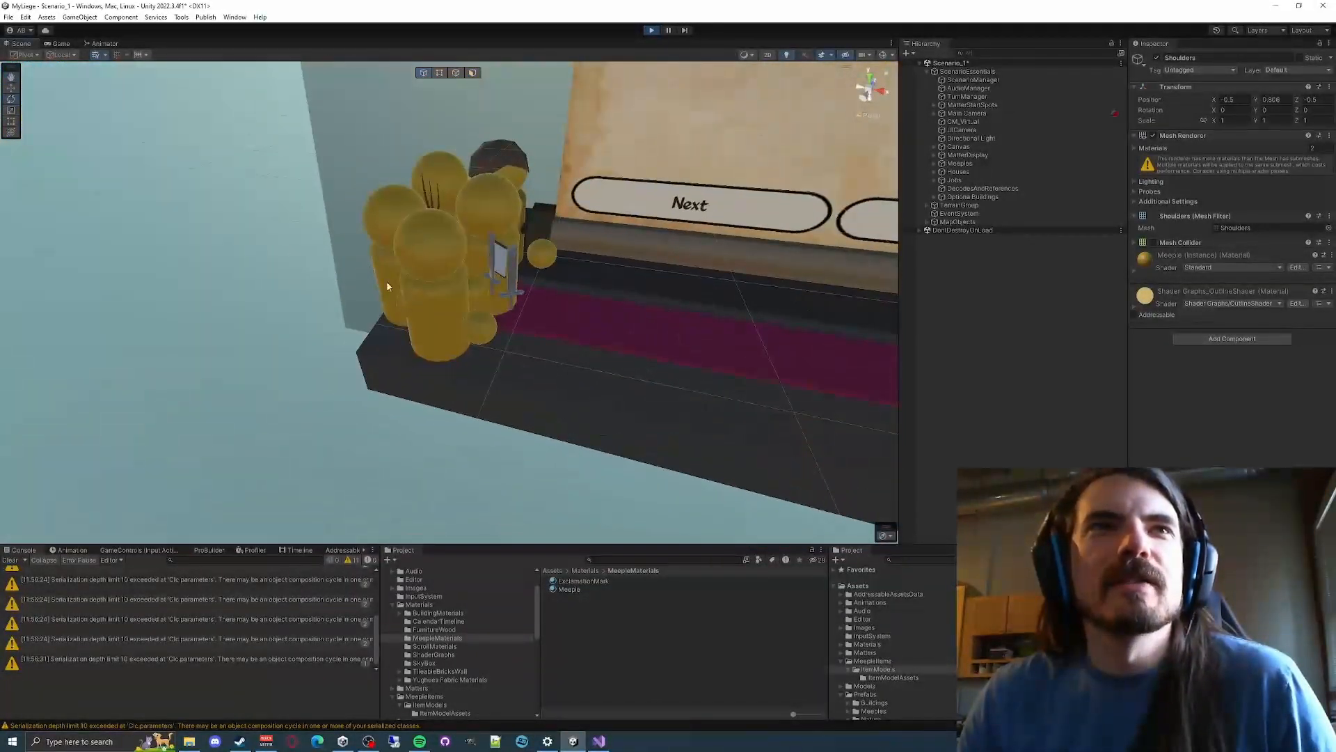
pyautogui.click(446, 312)
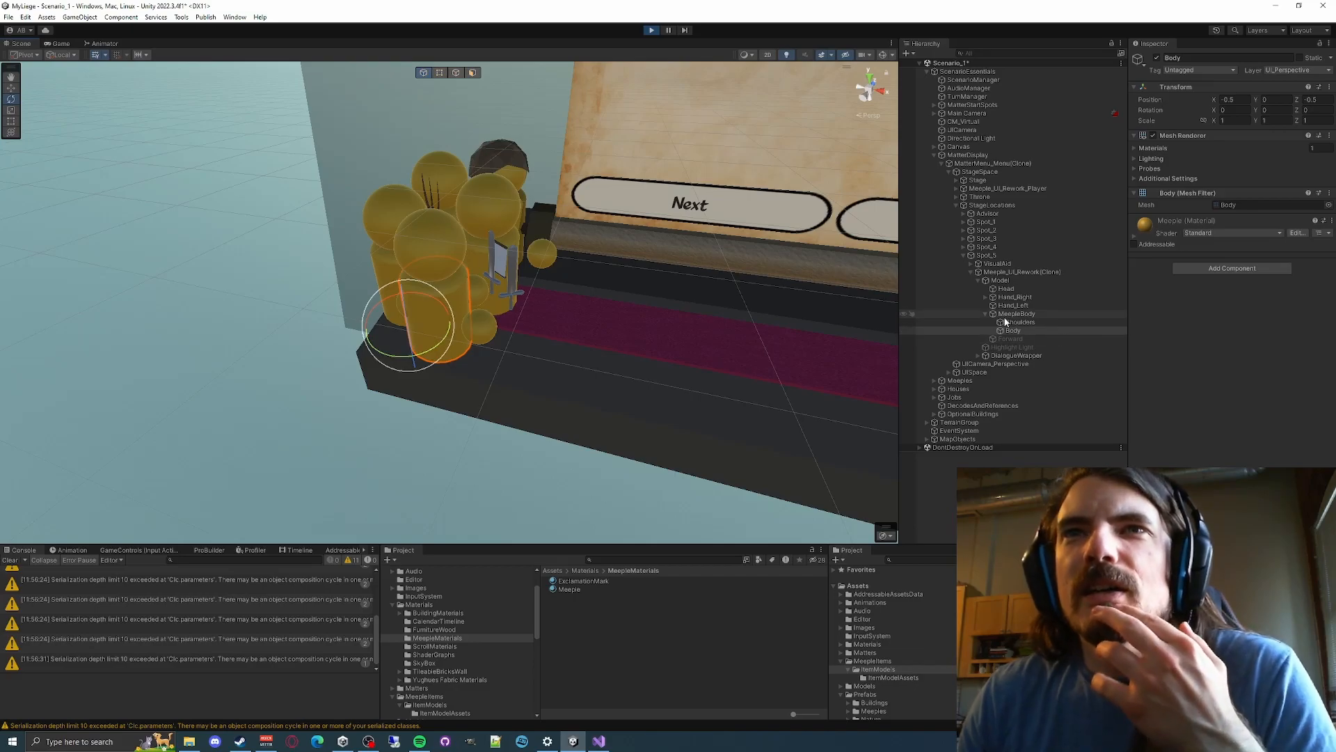
# Compare the layers of the head, hands and MeepleBody in the selected stage meeple's Model
pyautogui.click(985, 314)
pyautogui.click(1016, 298)
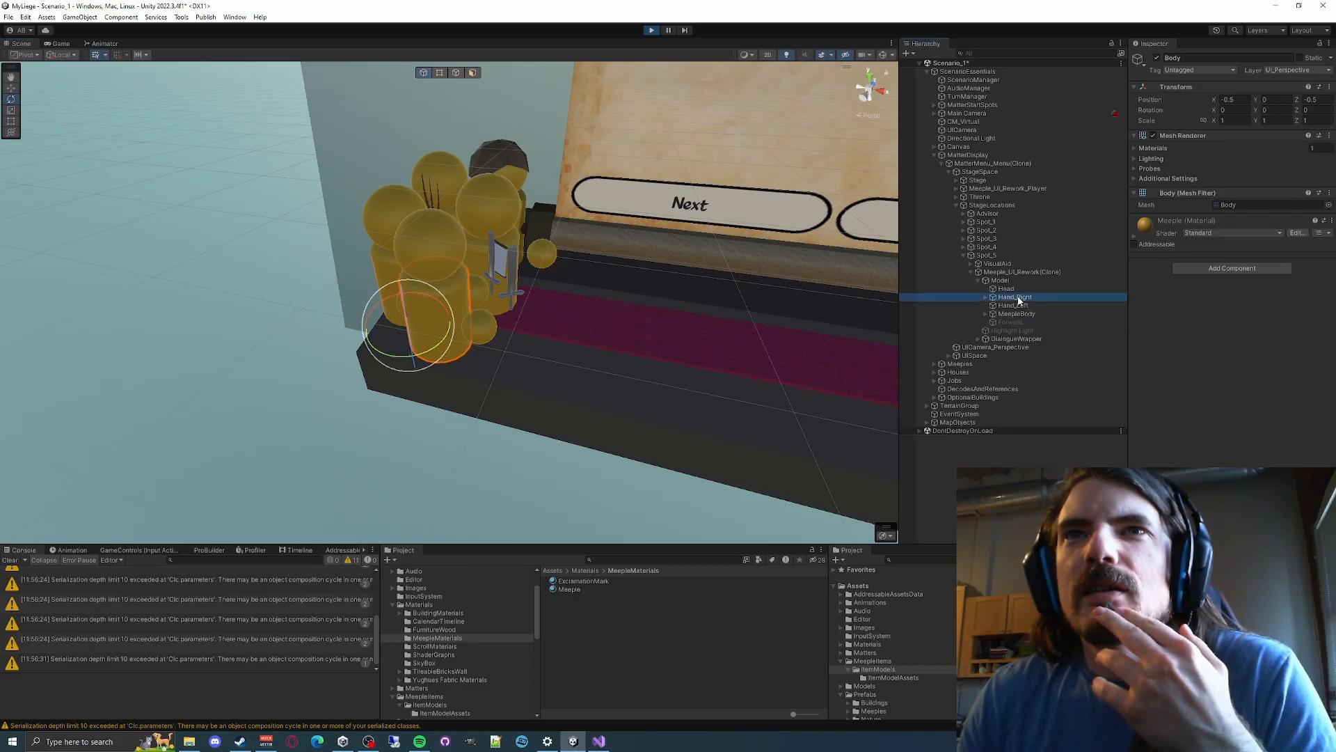
pyautogui.press('Up')
pyautogui.press('Down')
pyautogui.press('Up')
pyautogui.press('Down')
pyautogui.press('Down')
pyautogui.press('Down')
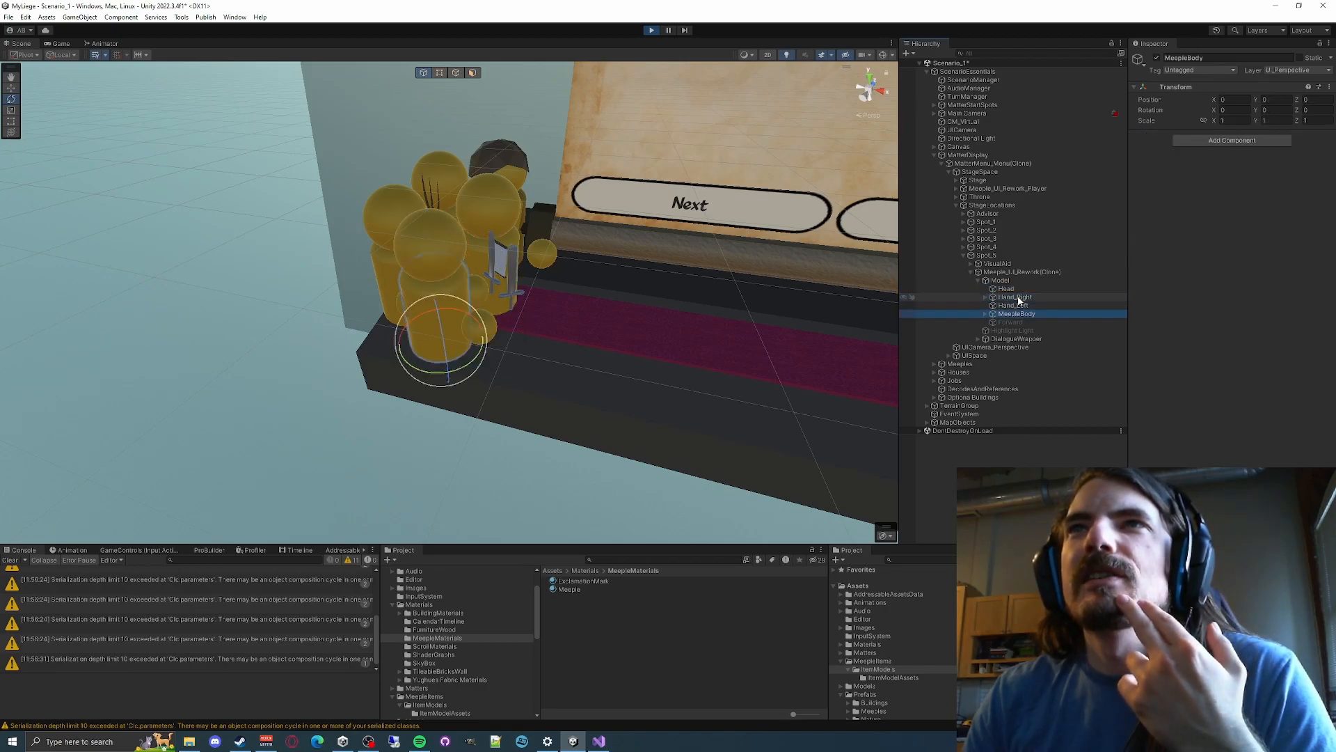
pyautogui.press('Up')
pyautogui.press('Up')
pyautogui.press('Up')
pyautogui.press('Down')
pyautogui.press('Down')
pyautogui.press('Down')
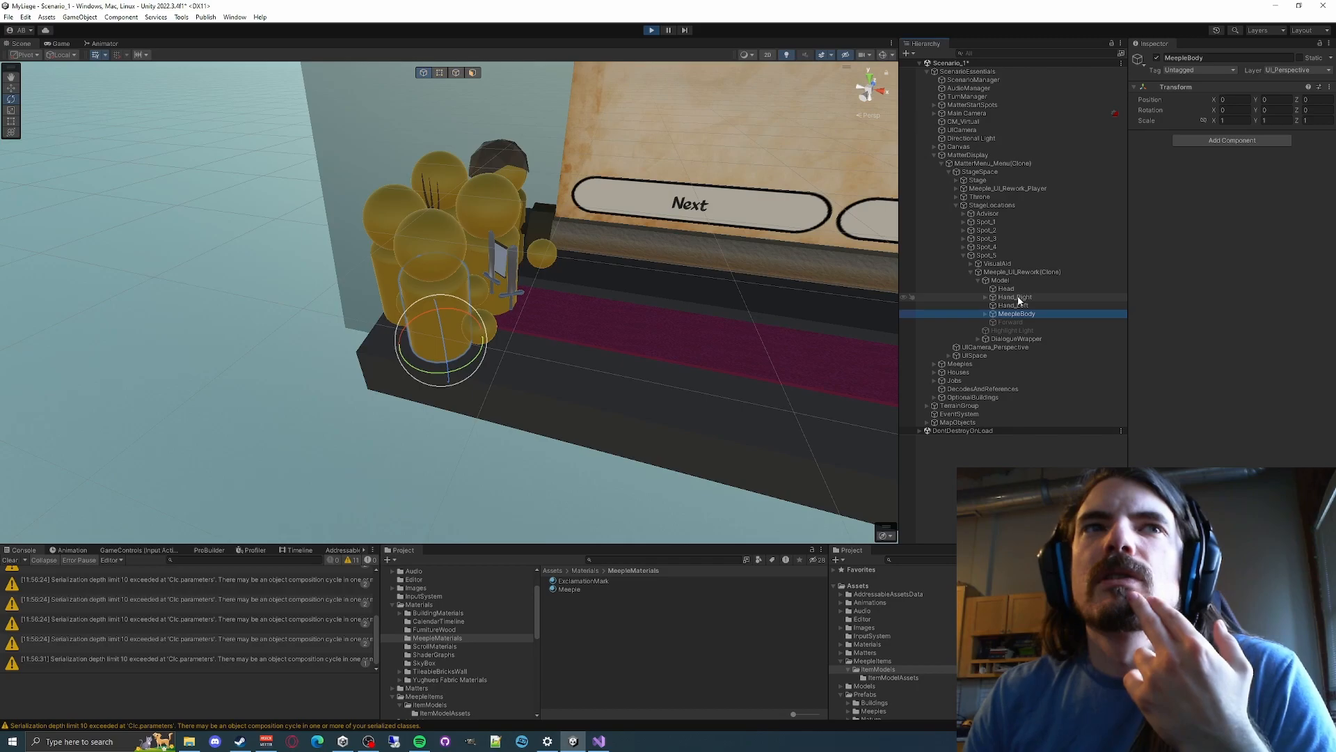
pyautogui.press('Up')
pyautogui.press('Up')
pyautogui.press('Up')
pyautogui.press('Down')
pyautogui.press('Down')
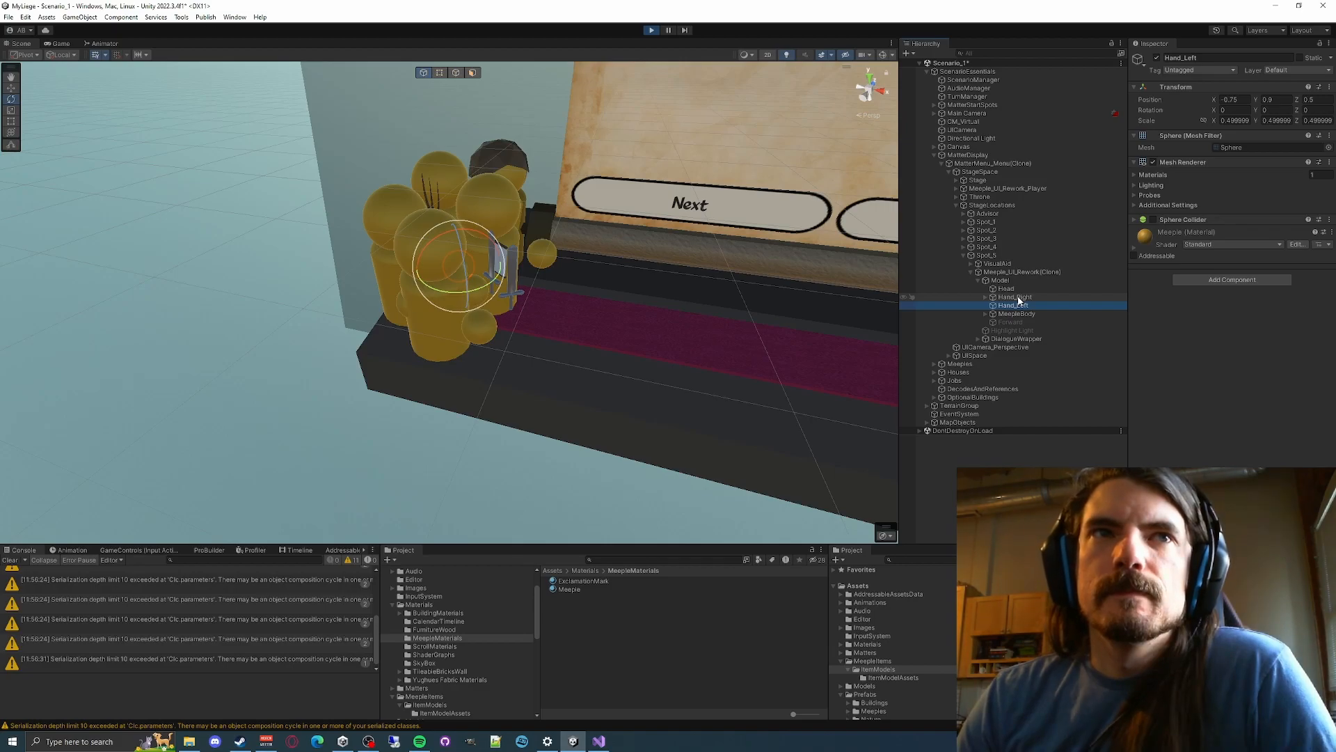
# Exit Play mode and open the Meeple_UI prefab from the Meeples folder under Prefabs
pyautogui.hotkey('ctrl', 'p')
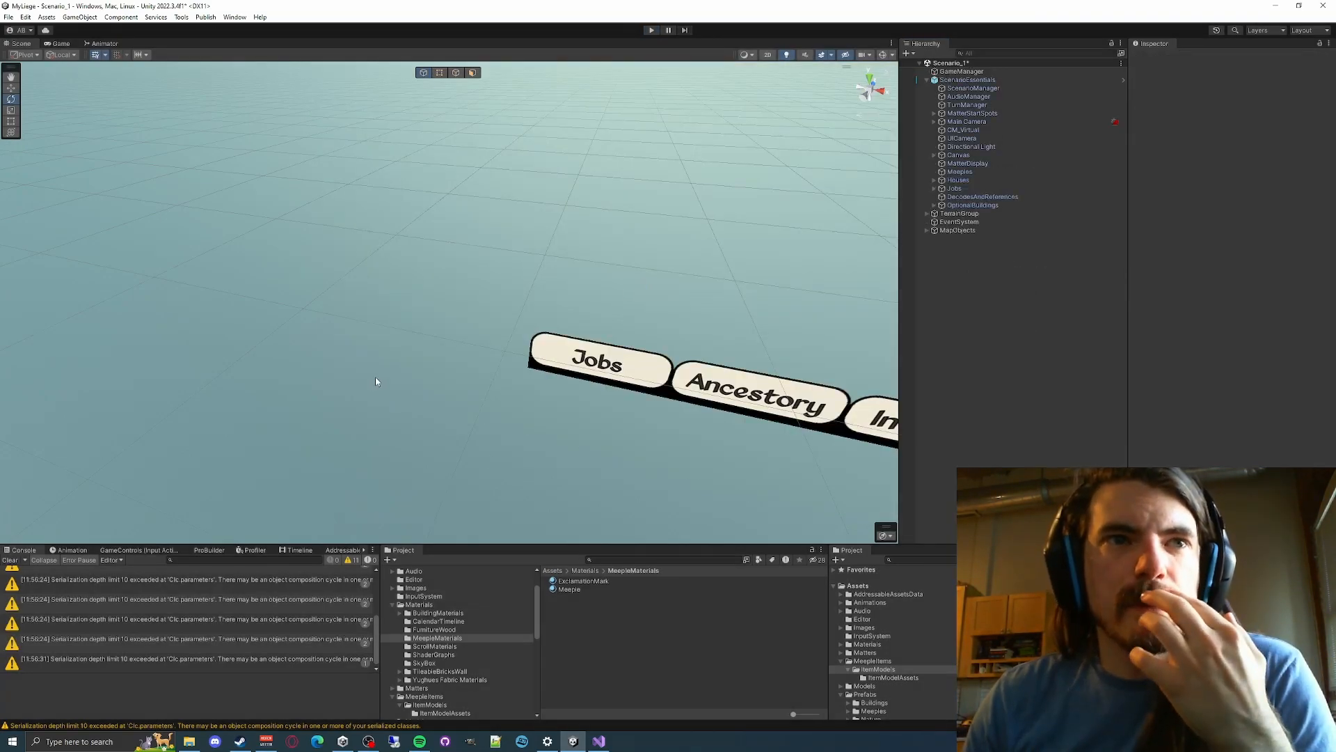
pyautogui.moveTo(375, 382); pyautogui.dragTo(311, 230, button='right')
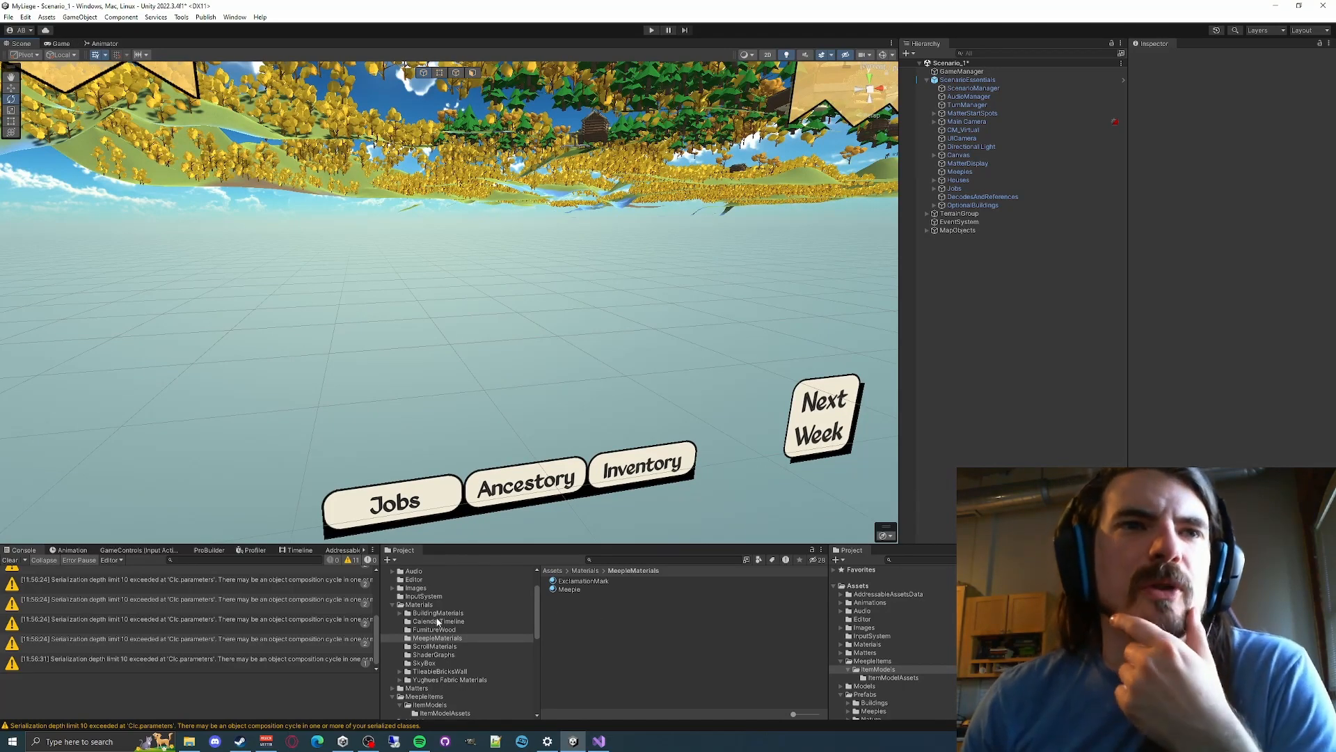
pyautogui.scroll(-4, 425, 626)
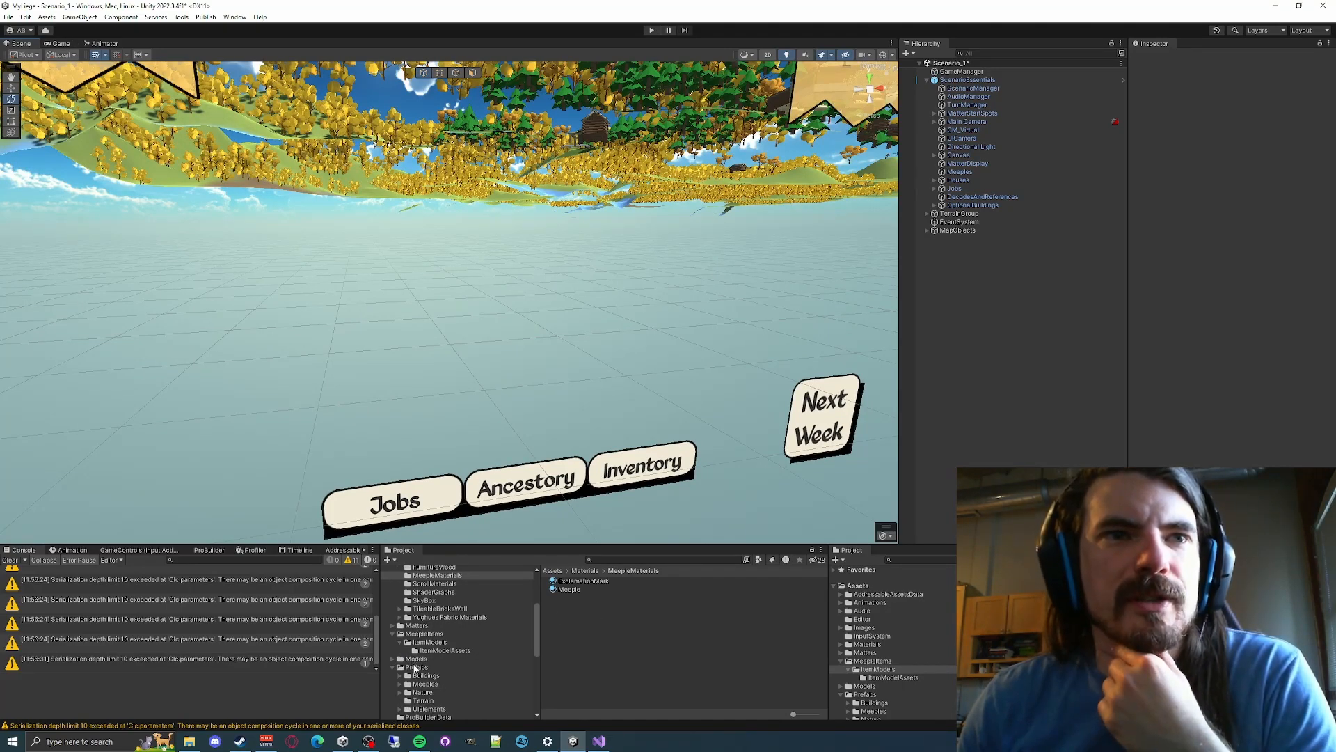
pyautogui.click(416, 667)
pyautogui.click(426, 684)
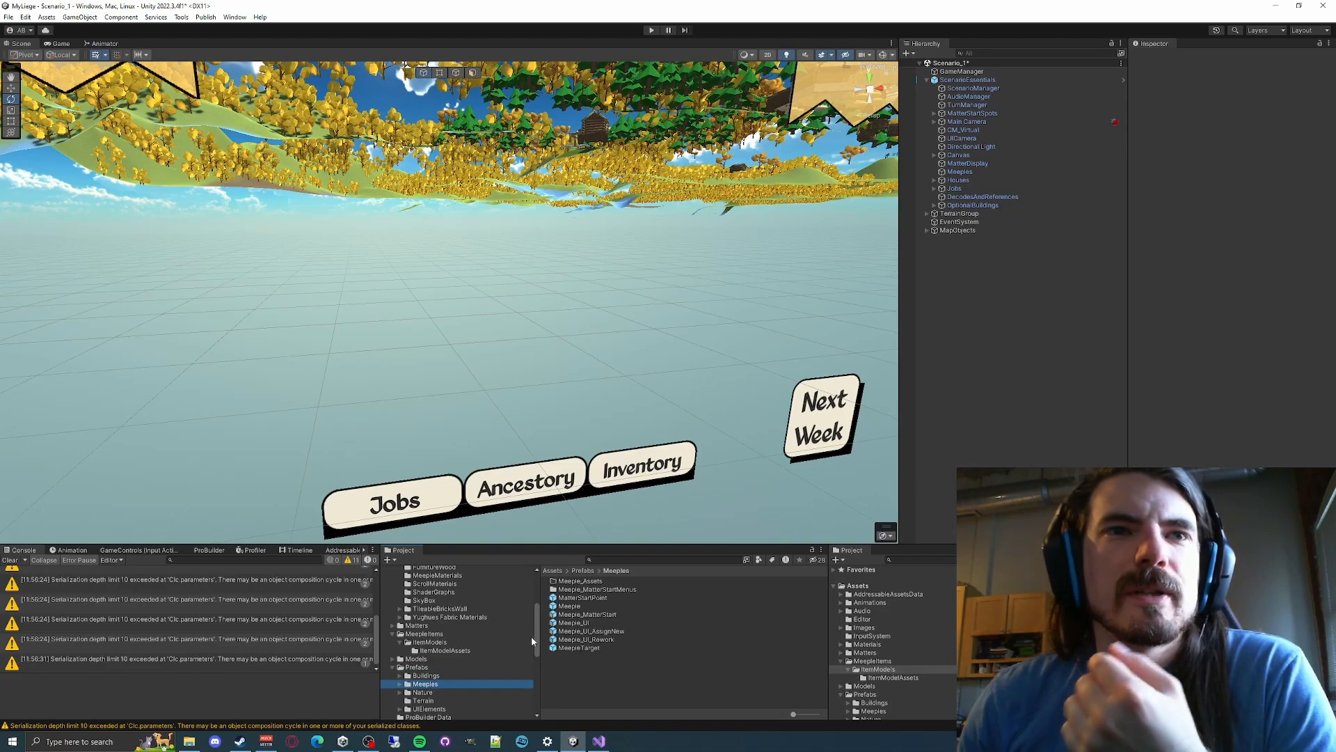
pyautogui.doubleClick(573, 621)
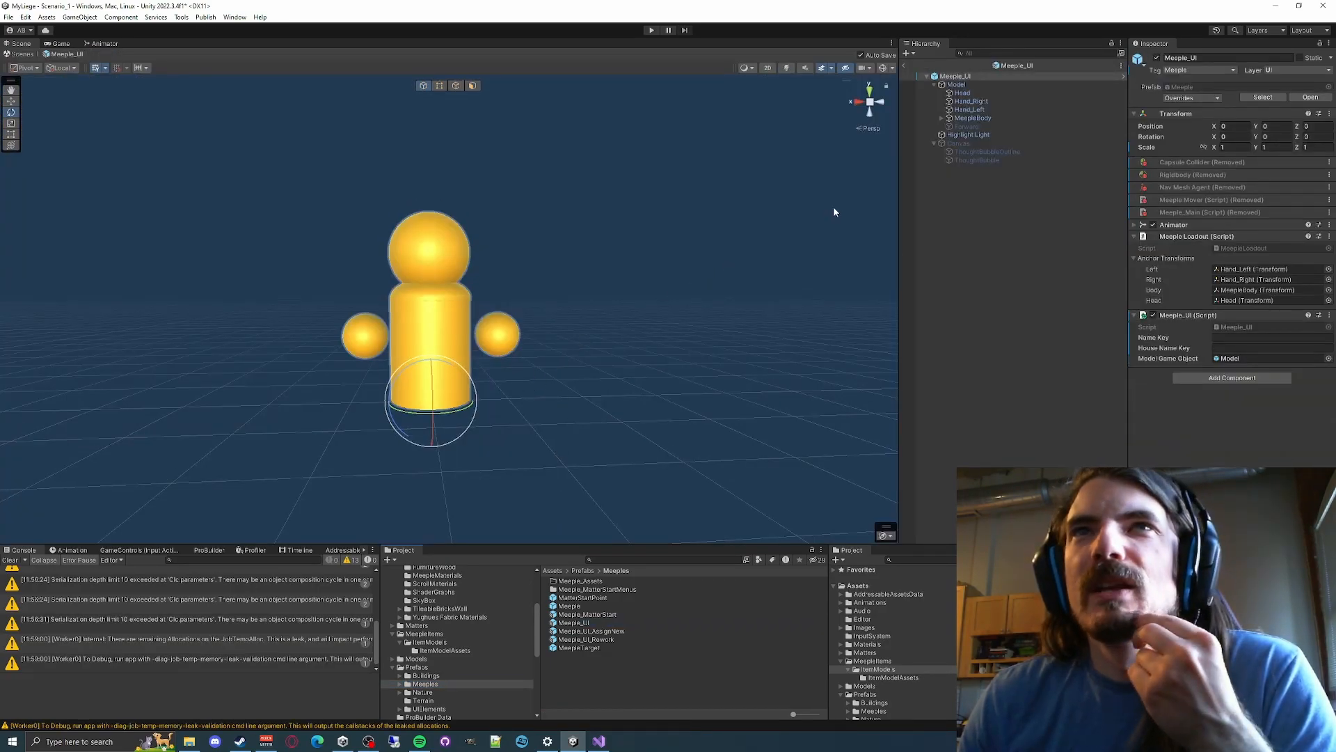
# Examine the Meeple_UI and Meeple_UI_Rework prefabs, and return to Meeple_UI for editing
pyautogui.moveTo(691, 254); pyautogui.dragTo(535, 284, button='right')
pyautogui.press('w')
pyautogui.press('s')
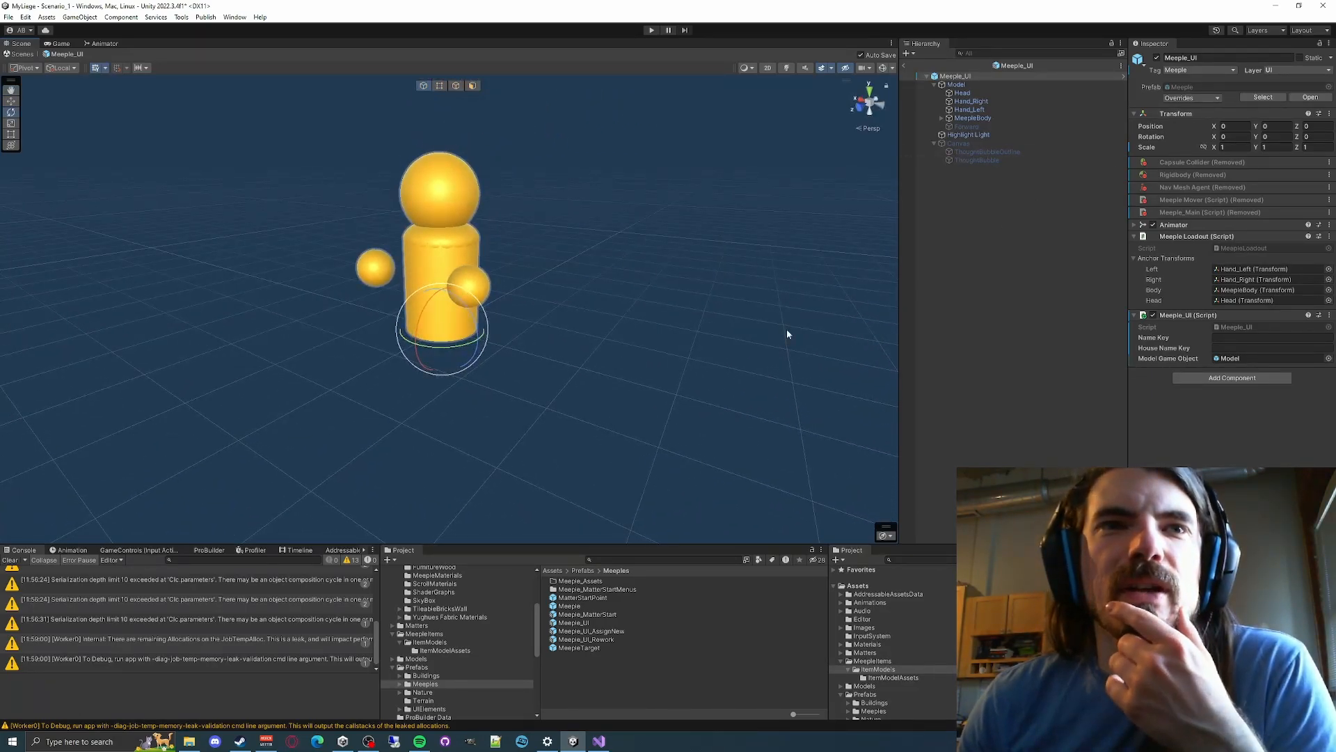
pyautogui.doubleClick(598, 640)
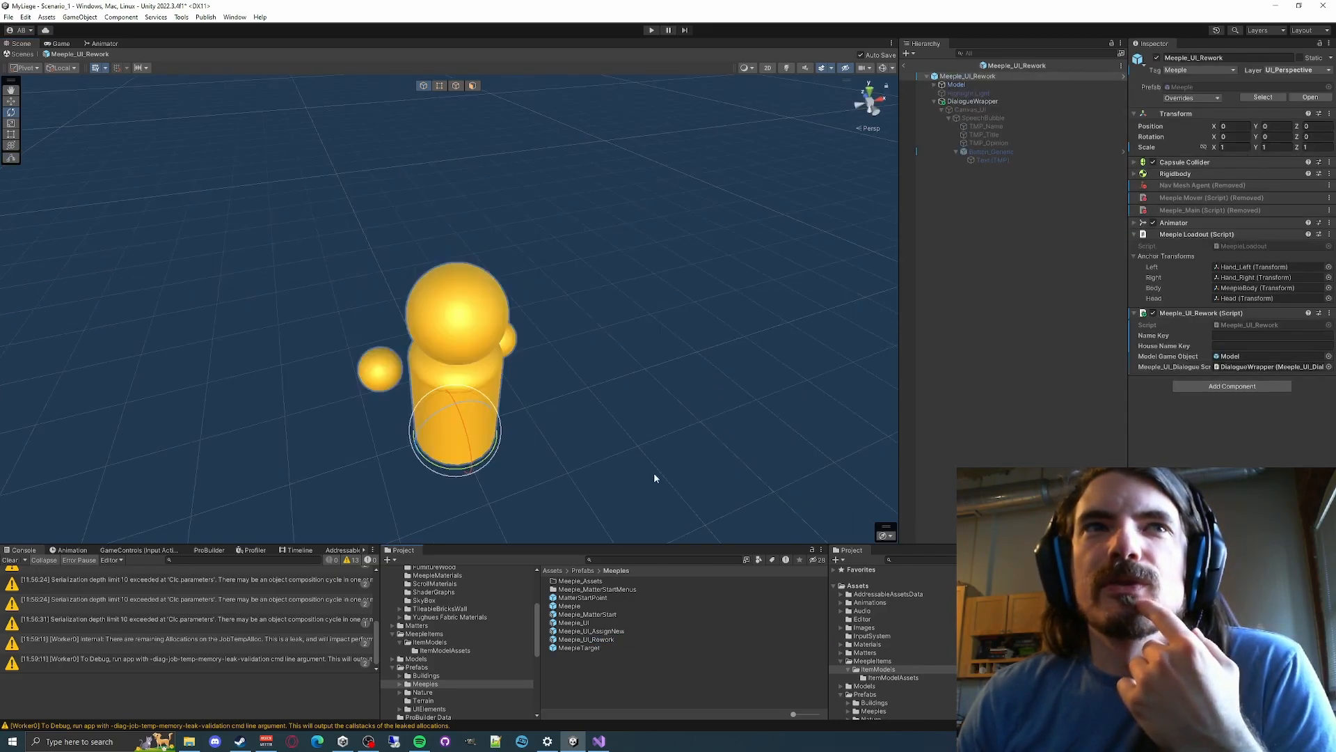
pyautogui.doubleClick(585, 622)
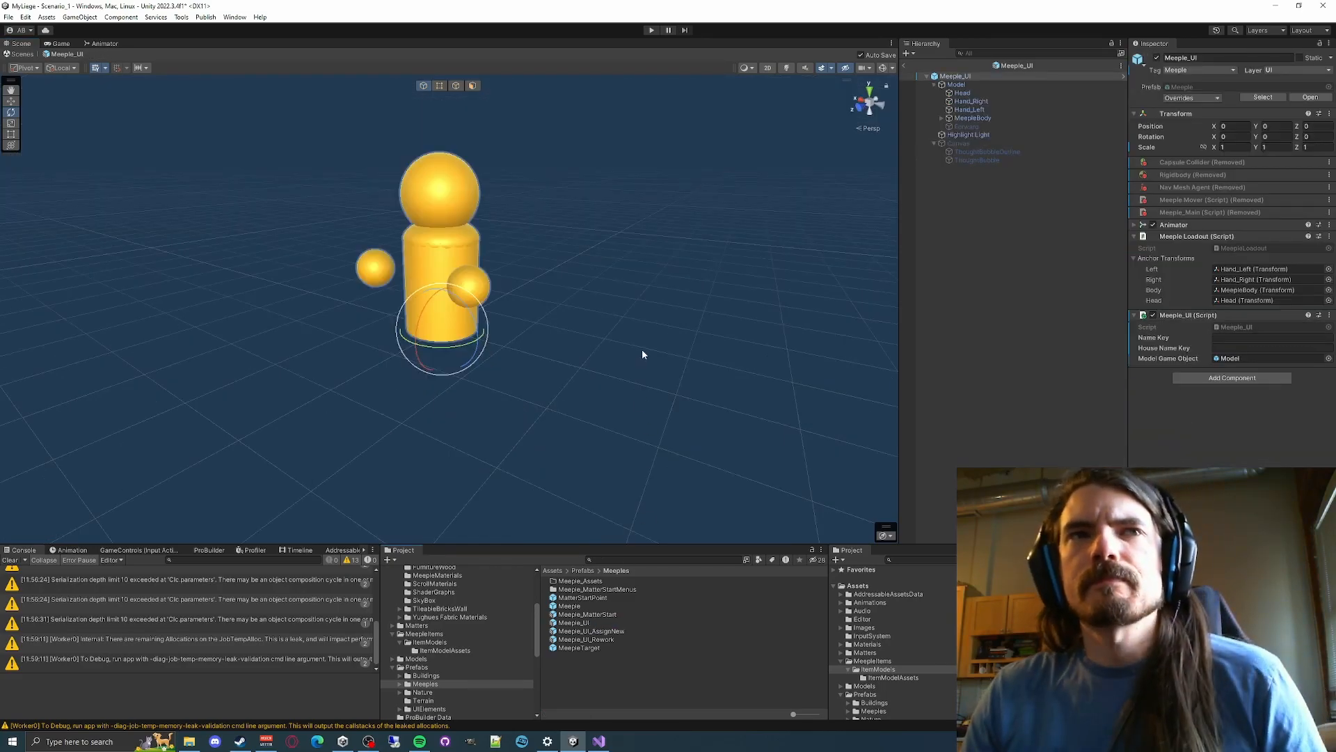
# Check the layers of Hand_Right, Hand_Left, Head, Model and the root object in the Meeple_UI prefab
pyautogui.click(971, 102)
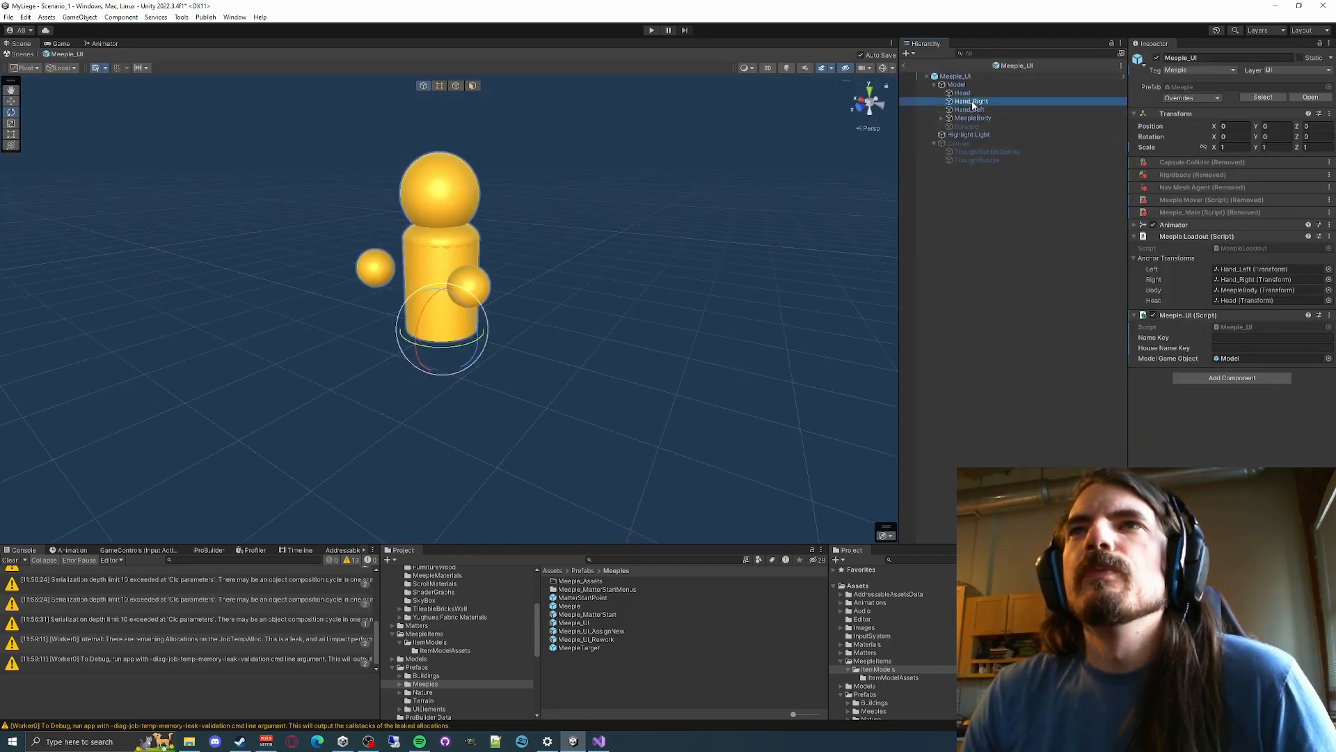
pyautogui.press('Down')
pyautogui.press('Up')
pyautogui.press('Up')
pyautogui.press('Up')
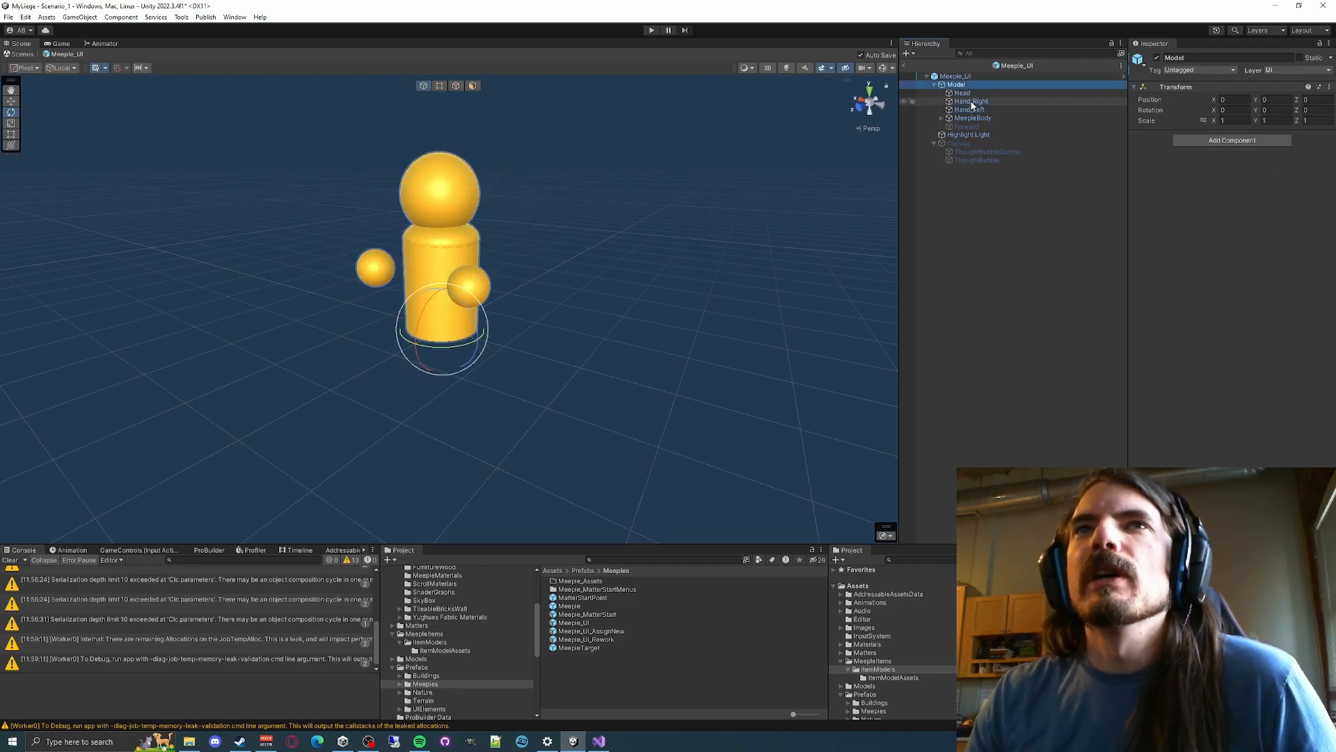
pyautogui.press('Up')
# Assign the UI layer to the Meeple_UI root object and inspect Hand_Right's layer
pyautogui.click(1288, 69)
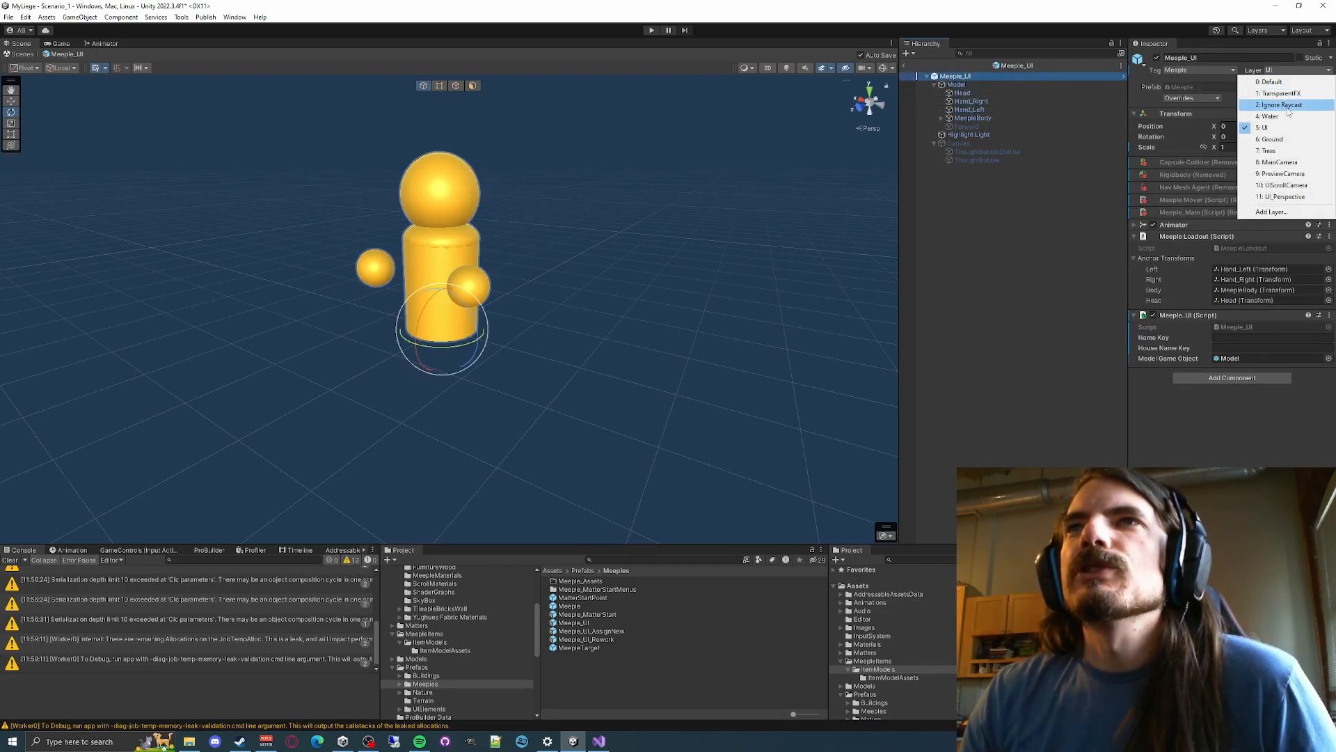
pyautogui.click(1286, 127)
pyautogui.click(627, 391)
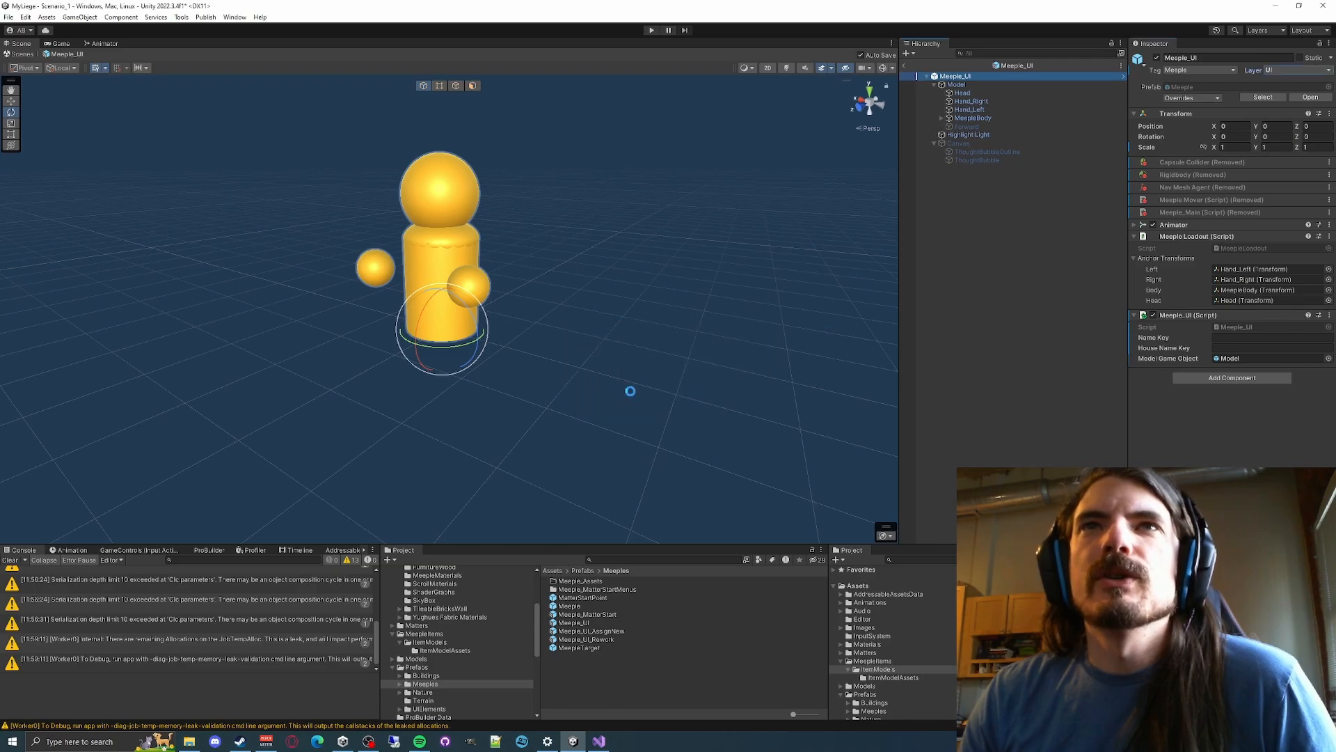
pyautogui.click(973, 102)
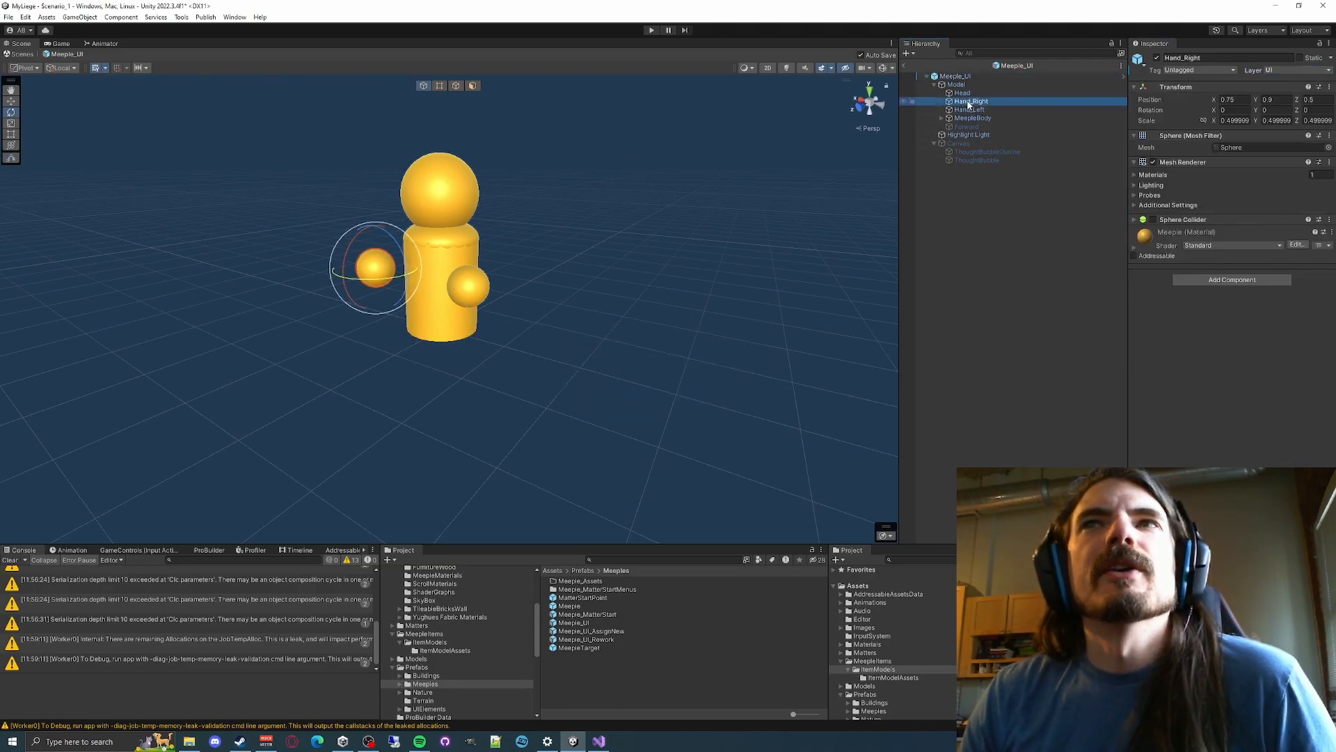
# Open the Meeple_UI_Rework prefab, check its child objects, and apply the UI_Perspective layer to the root and all children
pyautogui.click(904, 66)
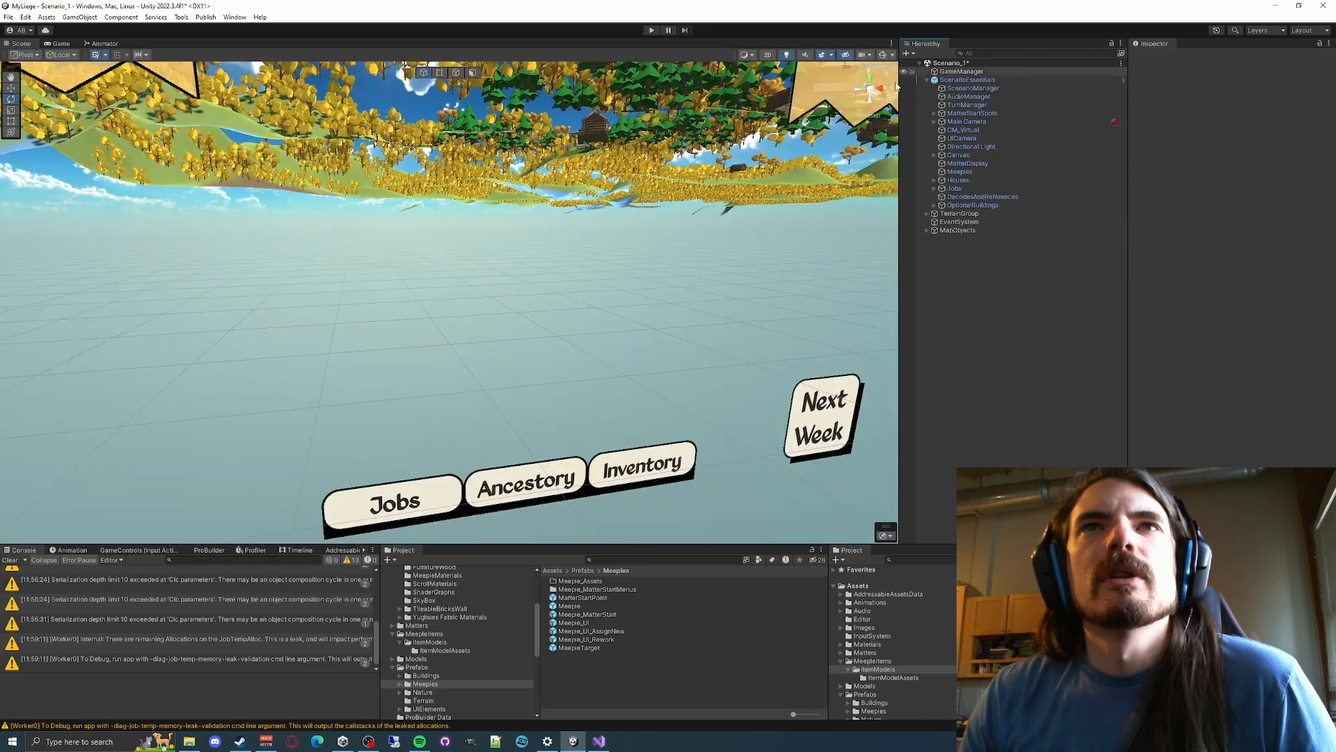
pyautogui.doubleClick(583, 640)
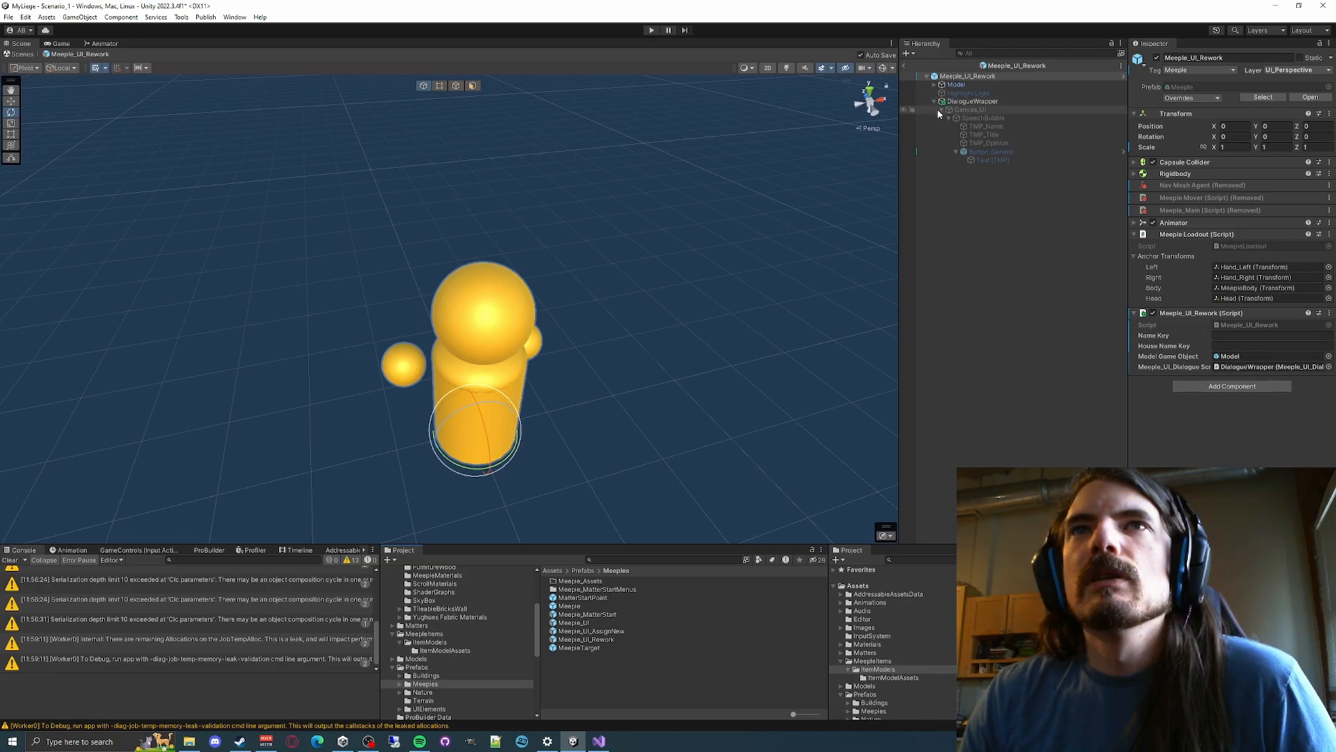
pyautogui.click(933, 85)
pyautogui.click(970, 109)
pyautogui.click(970, 101)
pyautogui.click(964, 76)
pyautogui.click(1288, 71)
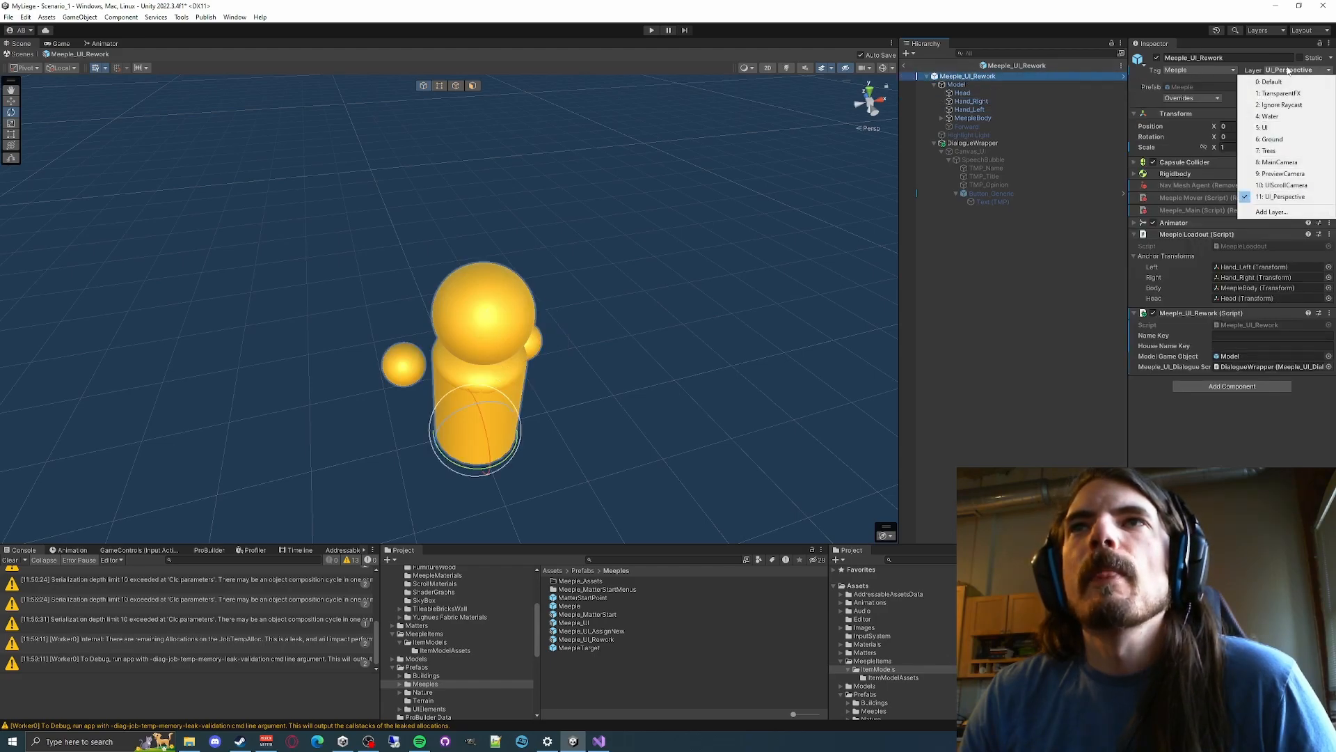
pyautogui.click(1284, 197)
pyautogui.click(613, 390)
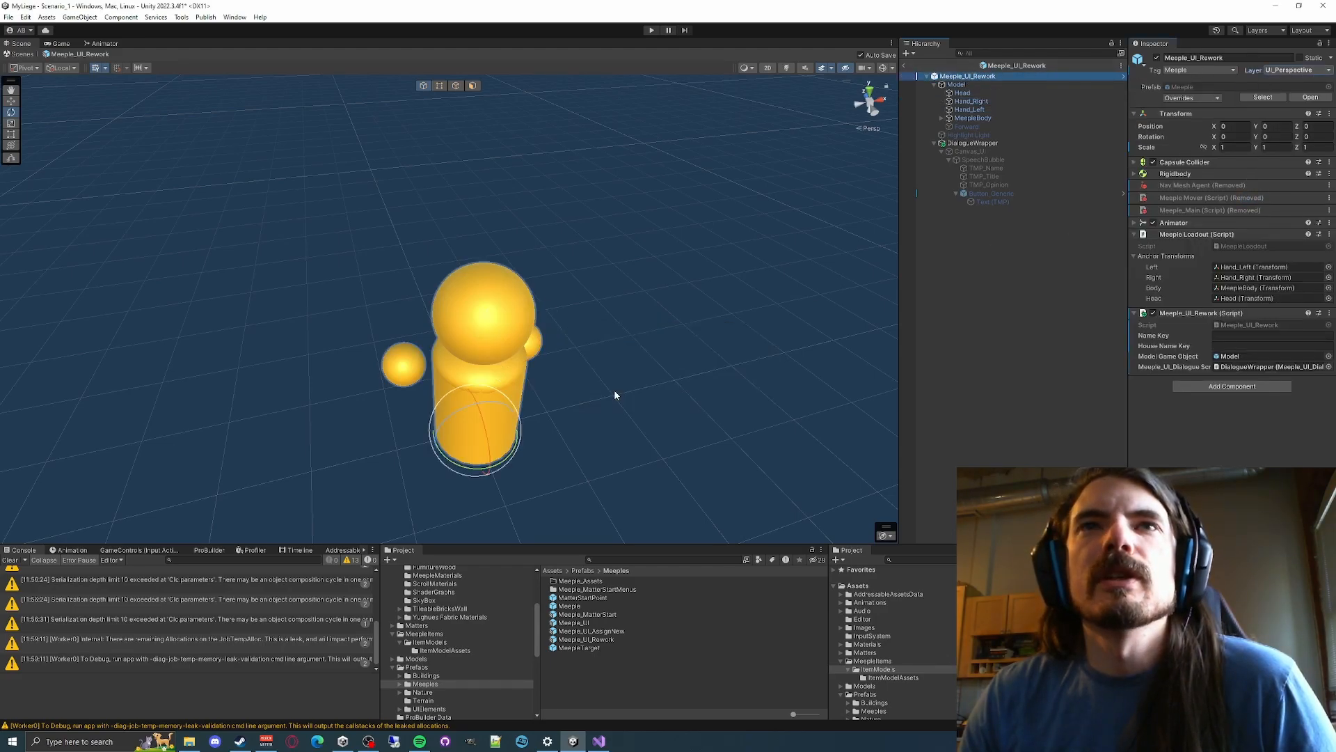
# Apply the UI layer to the Meeple_UI_AssignNew prefab and all its children, and check the layer of Meeple_MatterStart
pyautogui.click(904, 64)
pyautogui.doubleClick(591, 631)
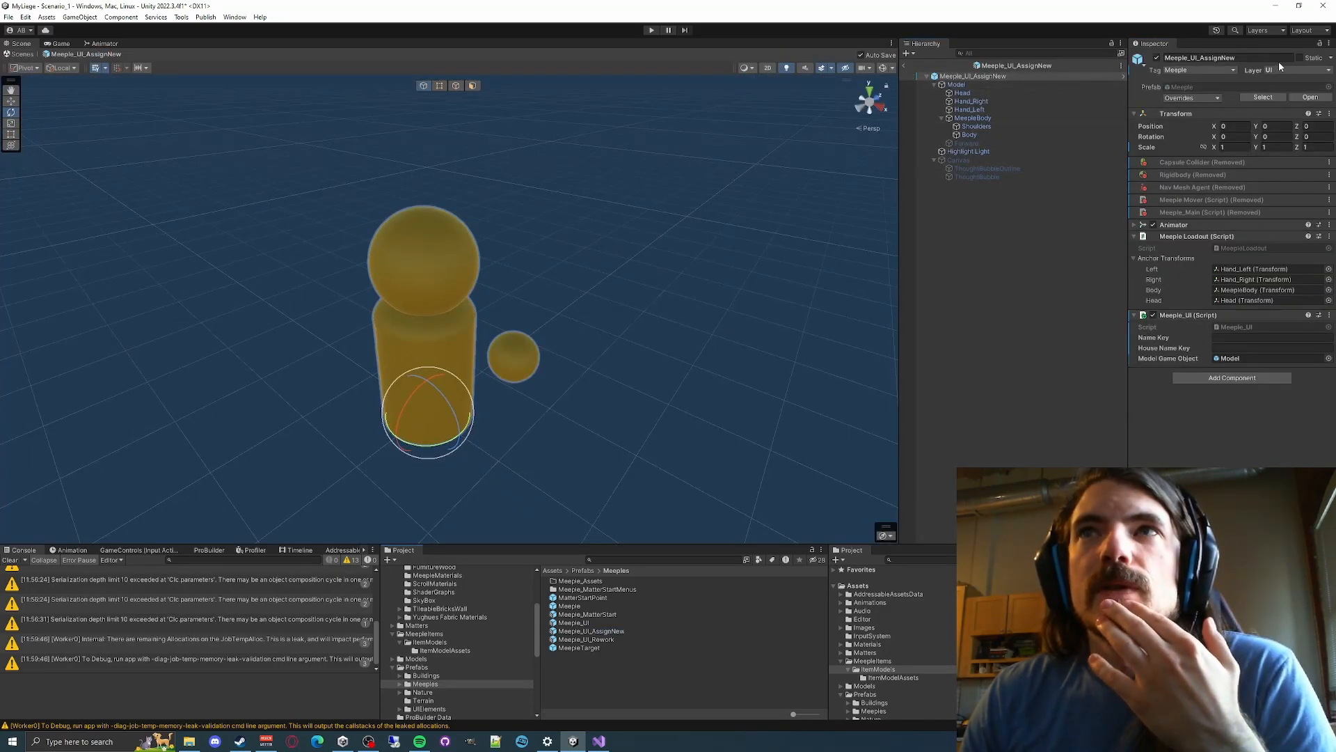
pyautogui.click(1287, 70)
pyautogui.click(1282, 127)
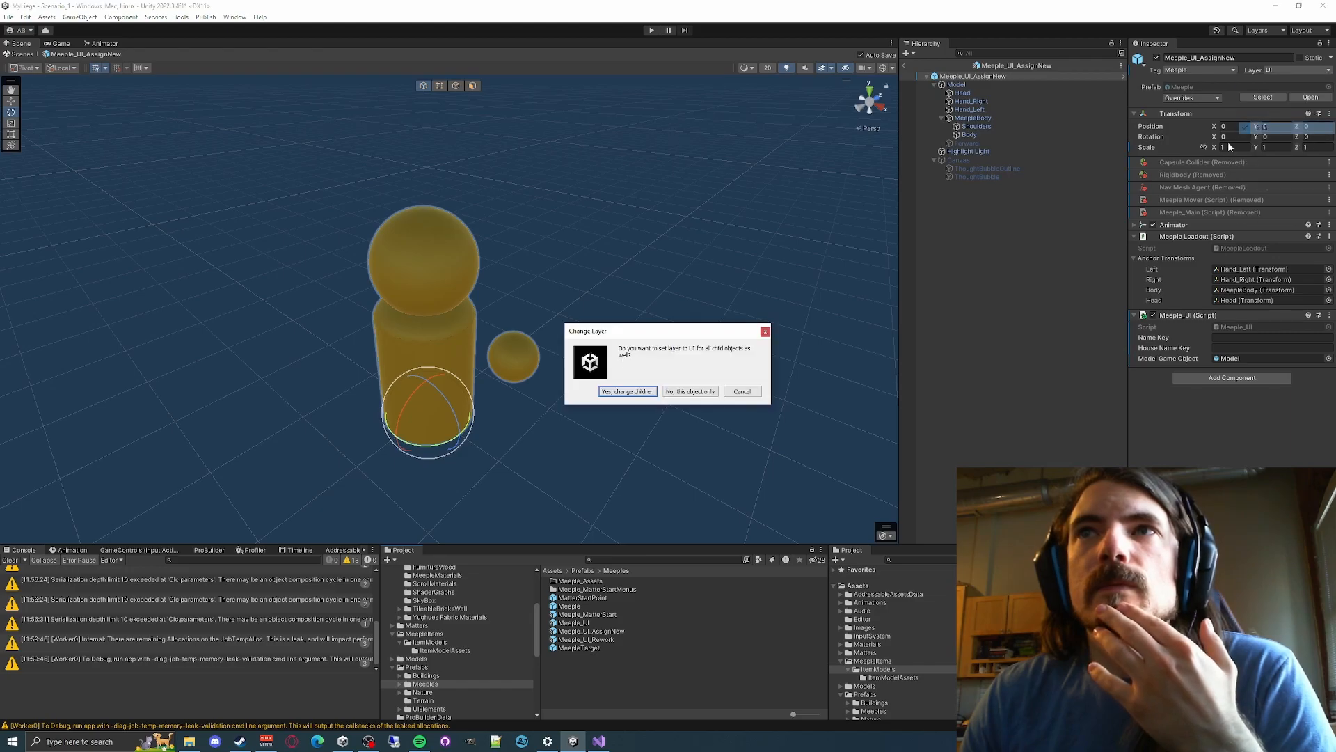
pyautogui.click(623, 393)
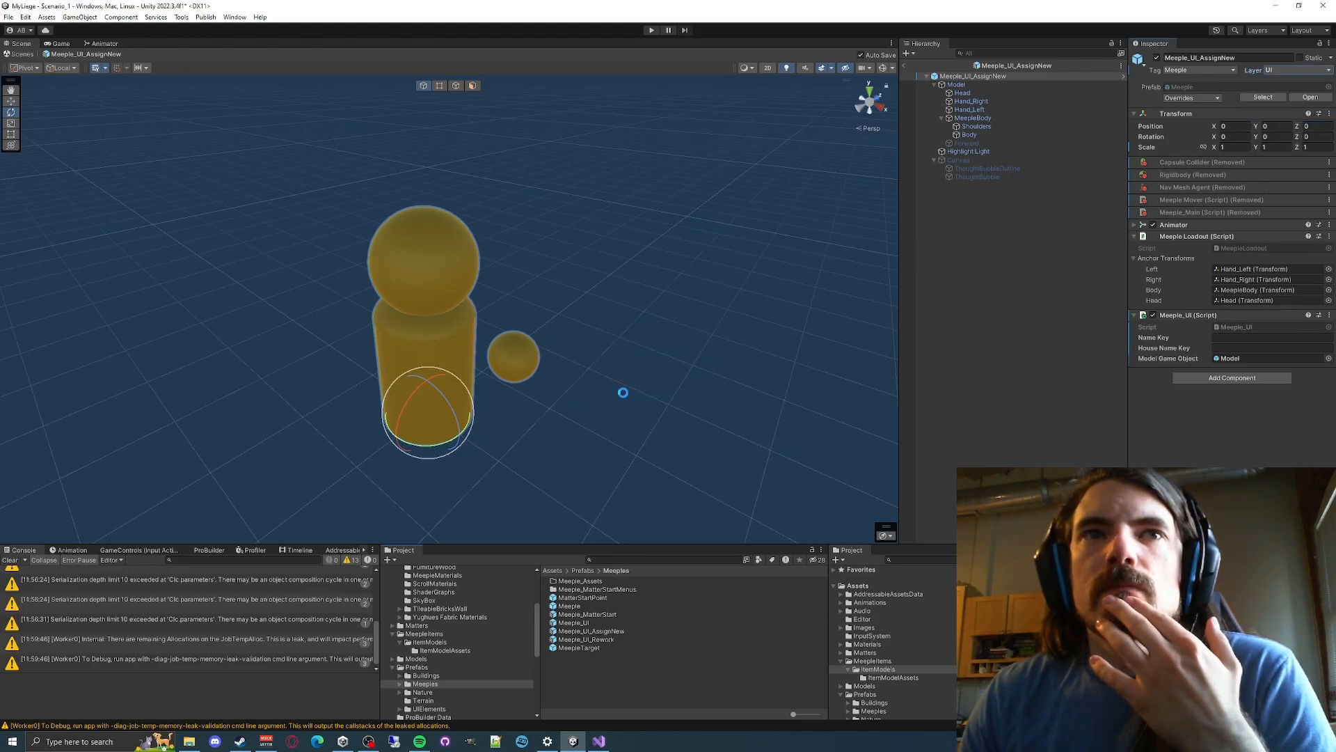
pyautogui.doubleClick(590, 614)
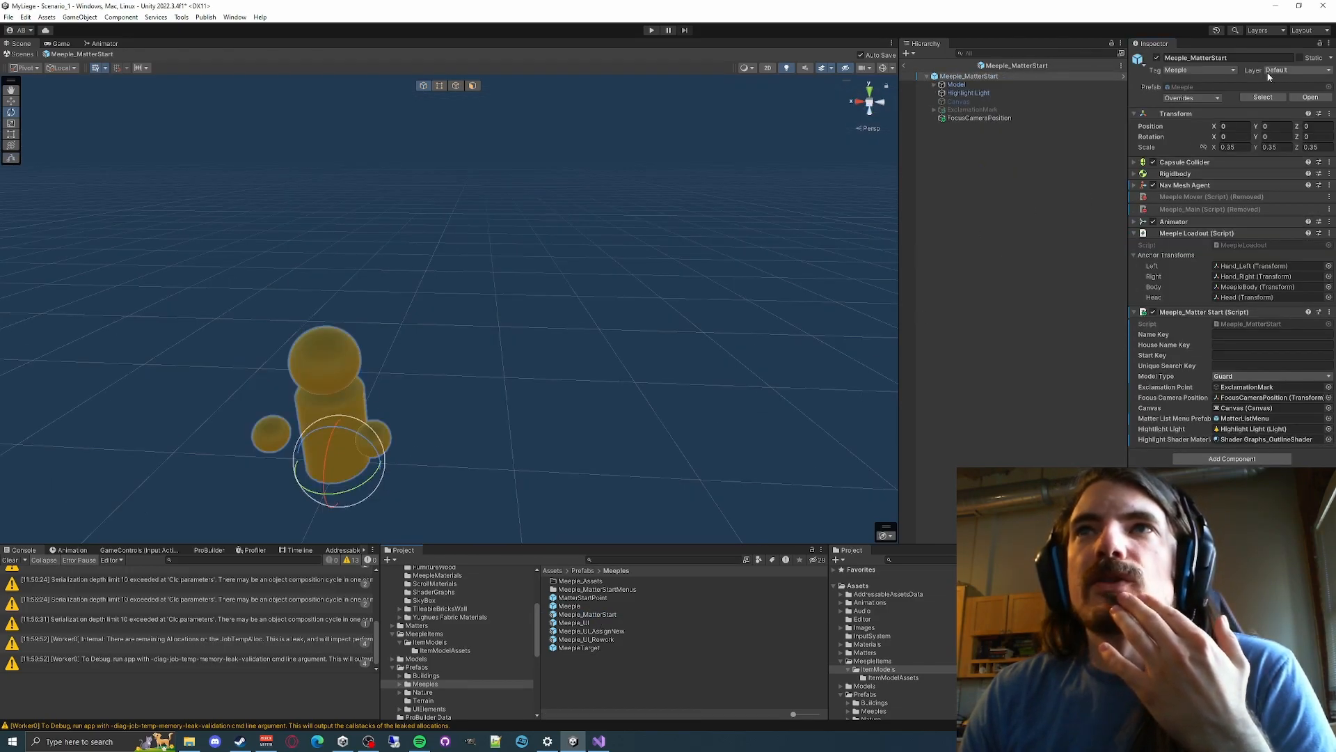
pyautogui.click(904, 66)
# Run the scene in Play mode, watch the Spring Returns matter in the Game view, and postpone it with Return Later
pyautogui.moveTo(701, 298); pyautogui.dragTo(407, 319, button='right')
pyautogui.hotkey('ctrl', 'p')
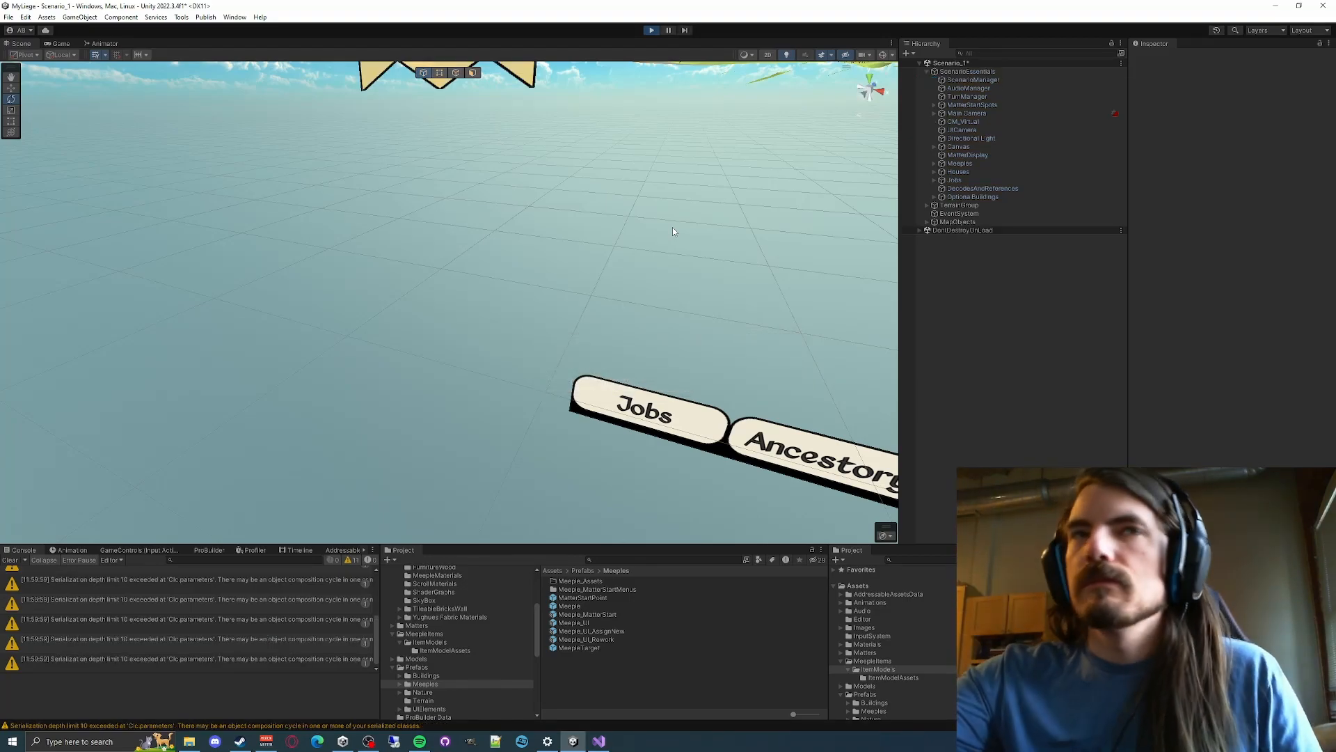
pyautogui.moveTo(672, 227); pyautogui.dragTo(457, 240, button='right')
pyautogui.press('w')
pyautogui.press('w')
pyautogui.click(59, 44)
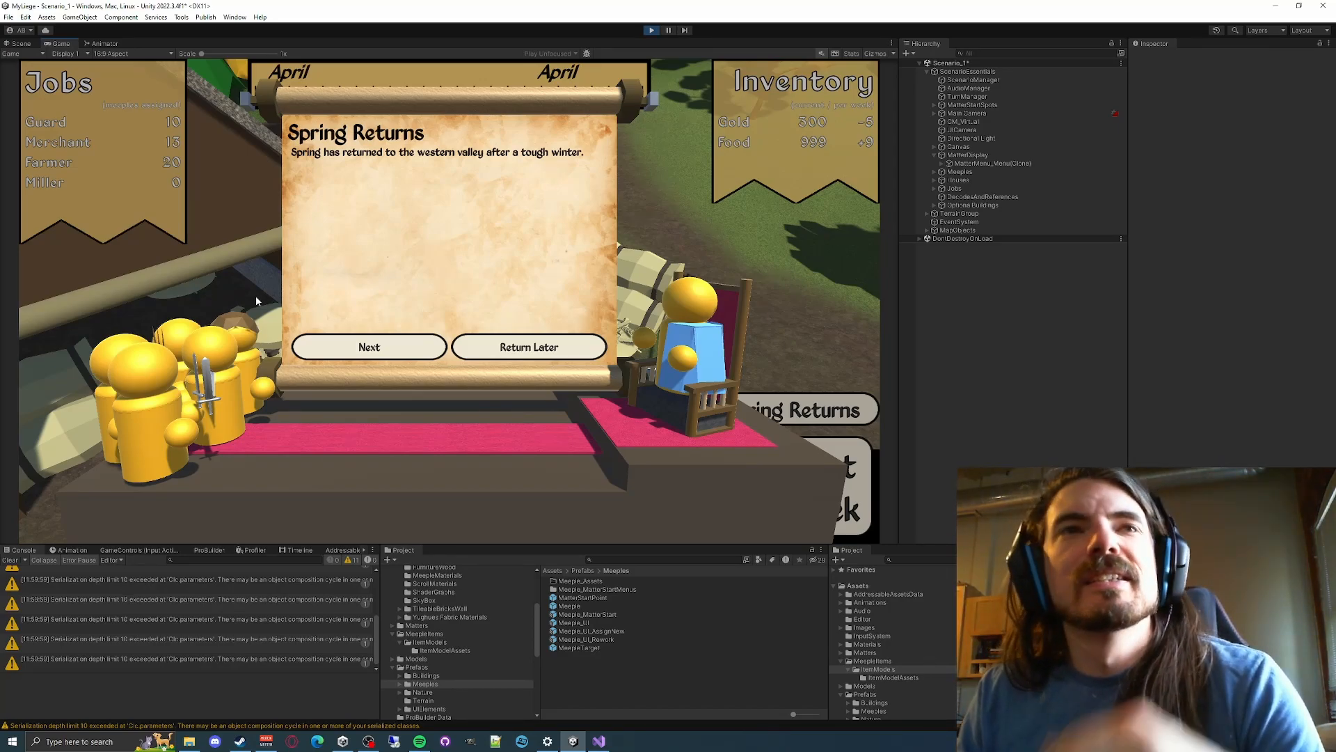
pyautogui.click(526, 346)
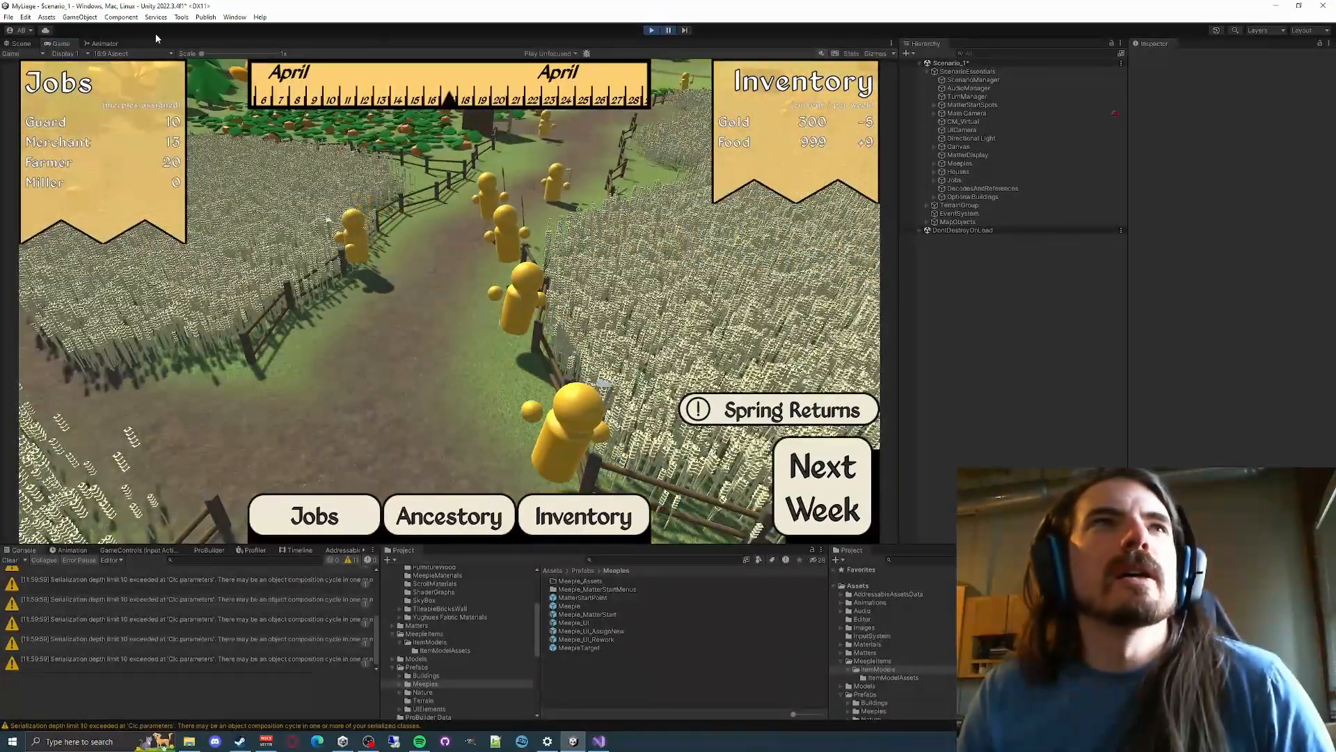
# Inspect the sword-carrying meeple up close in the Scene view during play, and exit Play mode
pyautogui.click(21, 43)
pyautogui.moveTo(542, 299); pyautogui.dragTo(585, 293, button='right')
pyautogui.moveTo(481, 341); pyautogui.dragTo(290, 293, button='right')
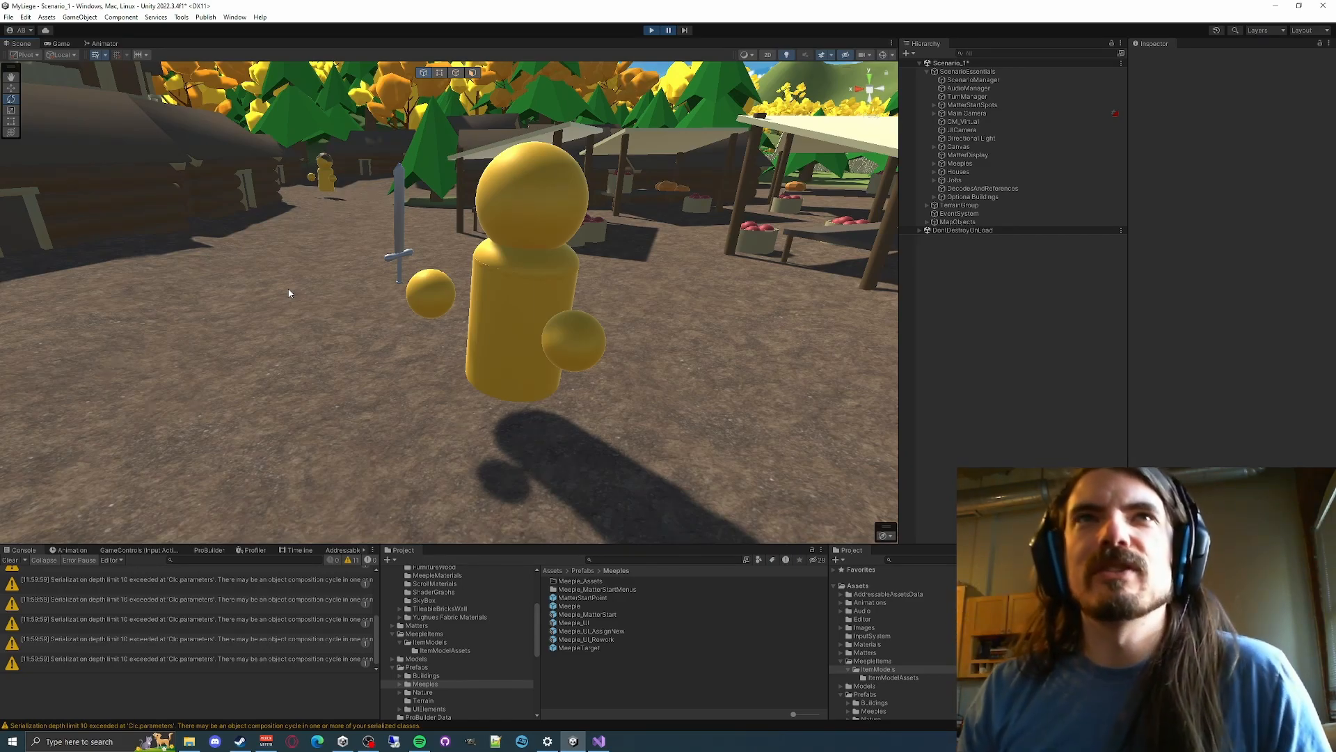
pyautogui.click(657, 34)
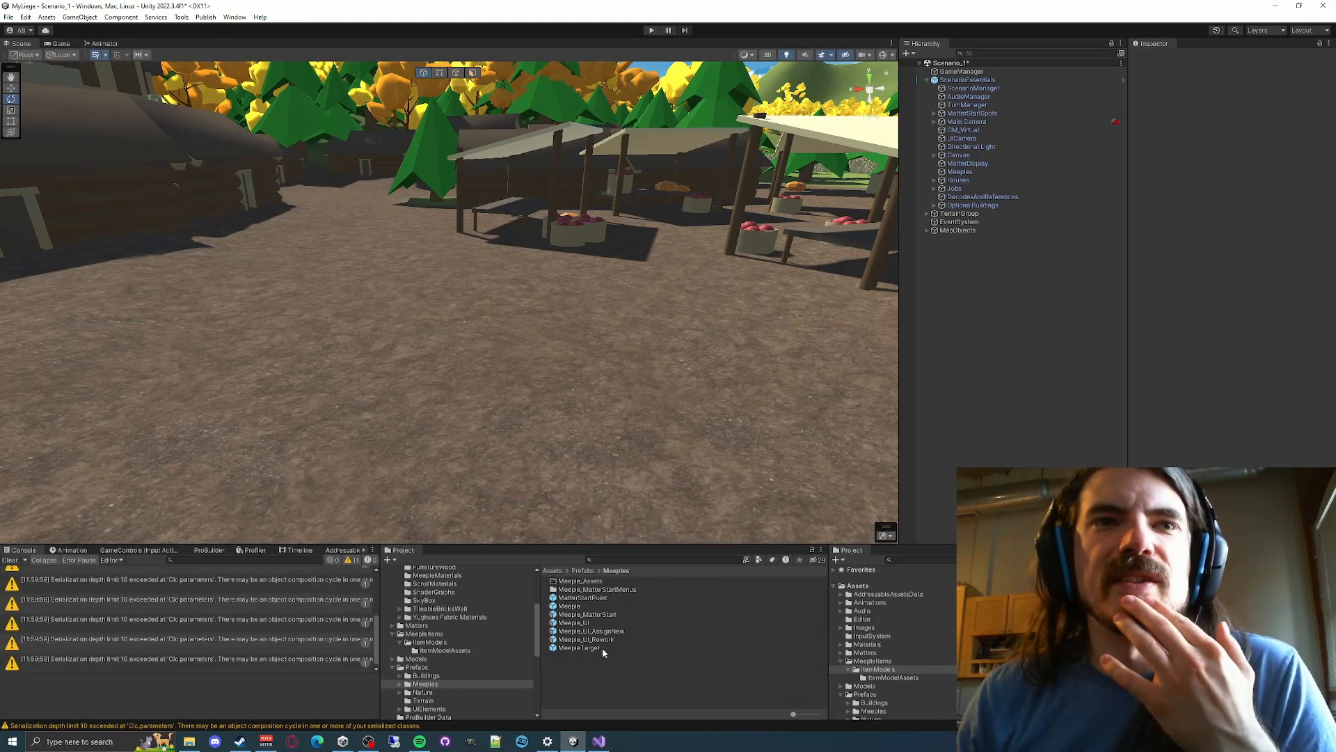
# Open the Meeple prefab and add the Sword from the ItemModels folder as a child of Hand_Right
pyautogui.doubleClick(572, 605)
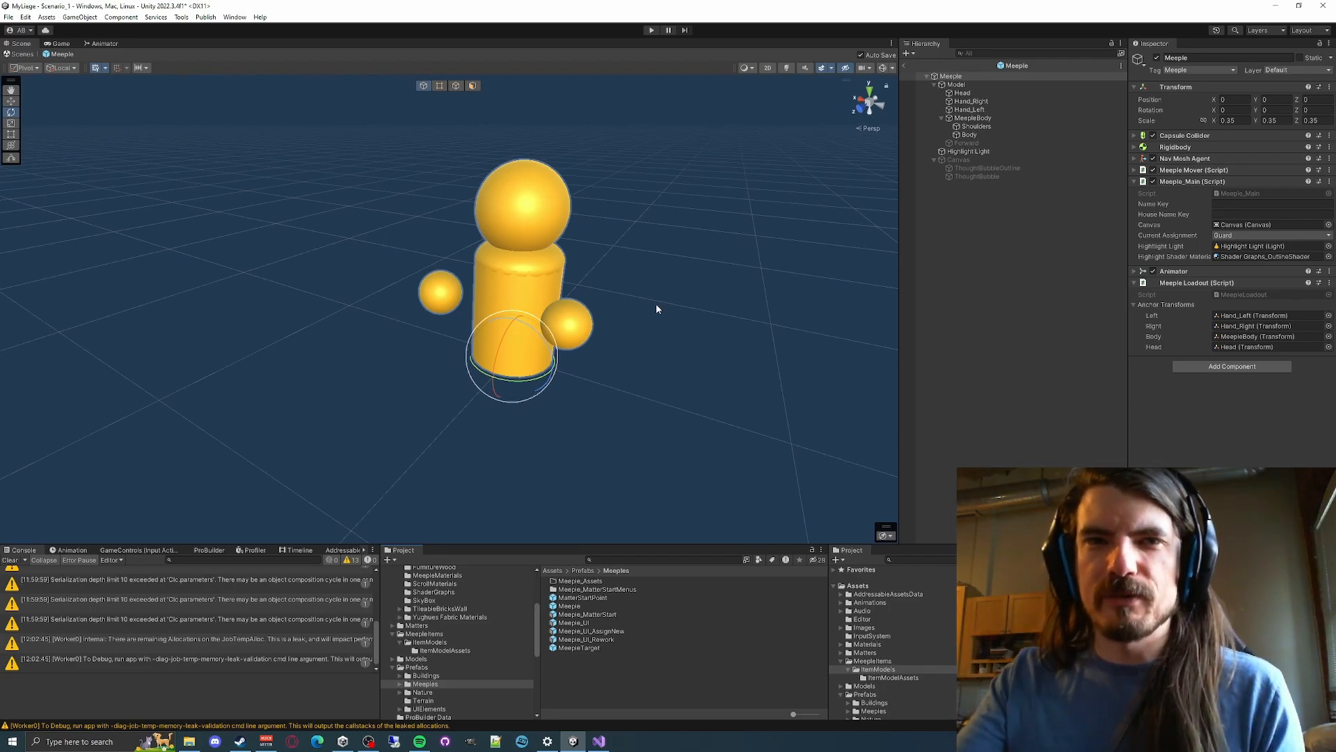
pyautogui.press('f')
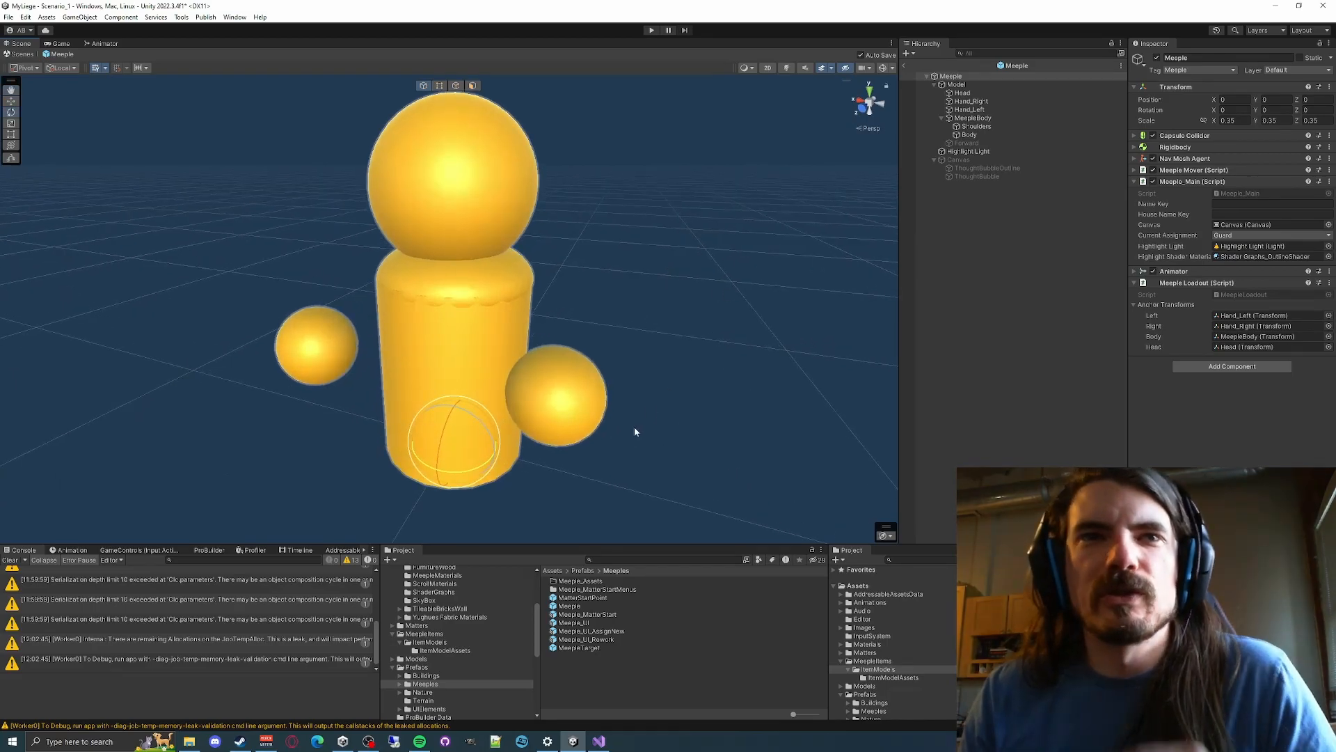
pyautogui.click(417, 617)
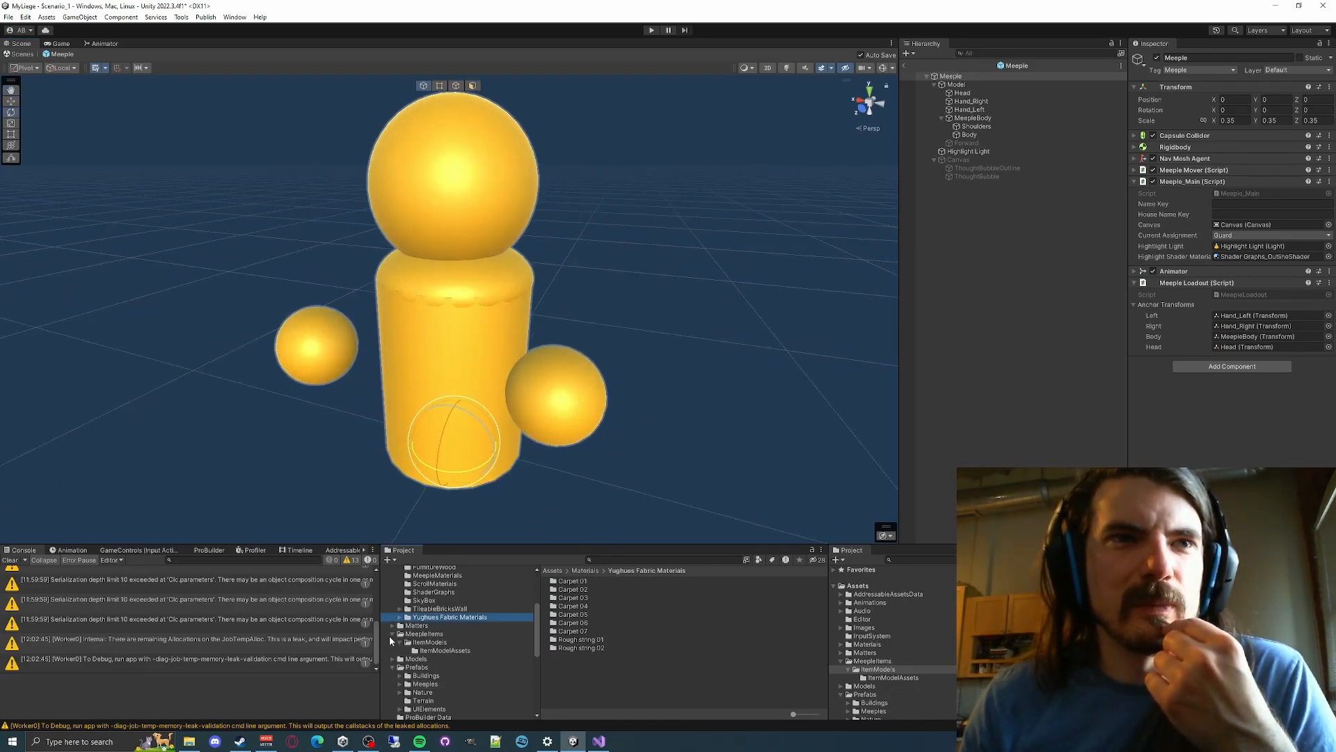
pyautogui.click(418, 643)
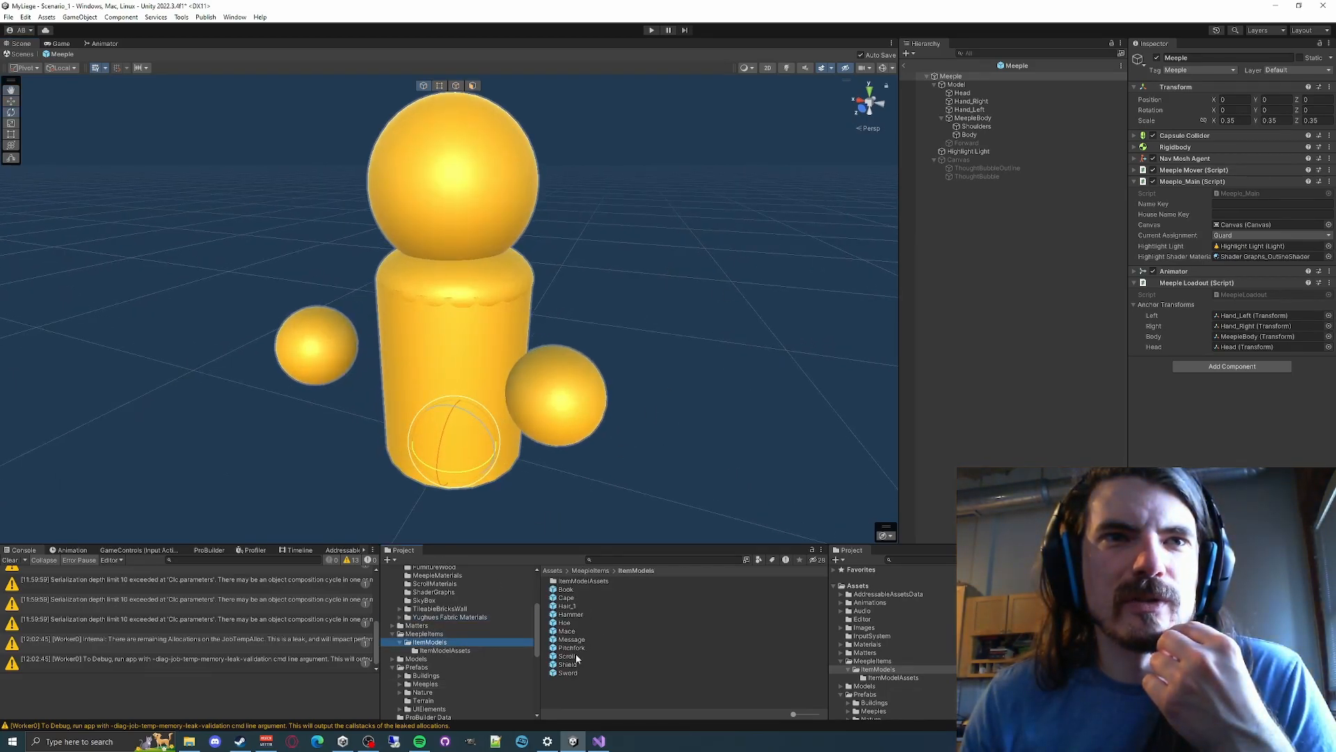
pyautogui.moveTo(570, 674); pyautogui.dragTo(971, 101)
# Examine the Sword's placement relative to Hand_Right from several angles and expand its child objects
pyautogui.moveTo(511, 265); pyautogui.dragTo(928, 122, button='right')
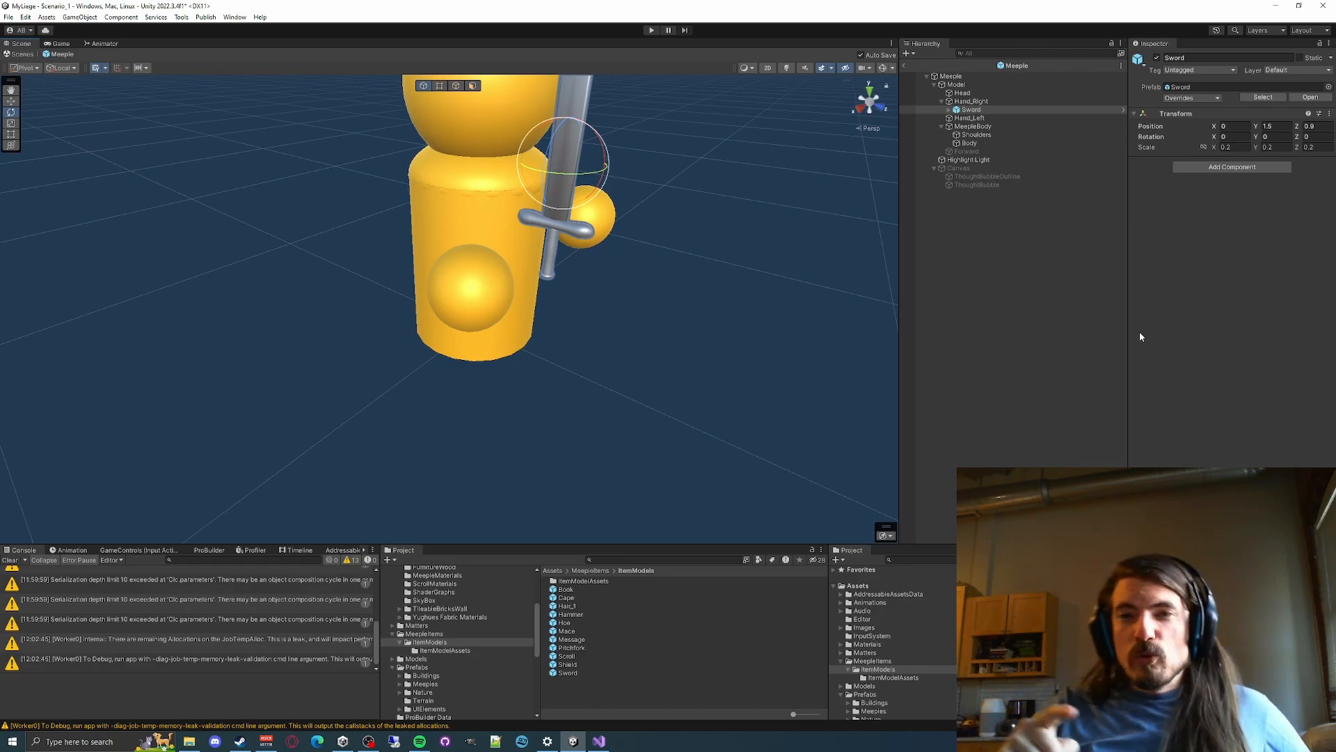
pyautogui.moveTo(623, 201); pyautogui.dragTo(471, 239, button='right')
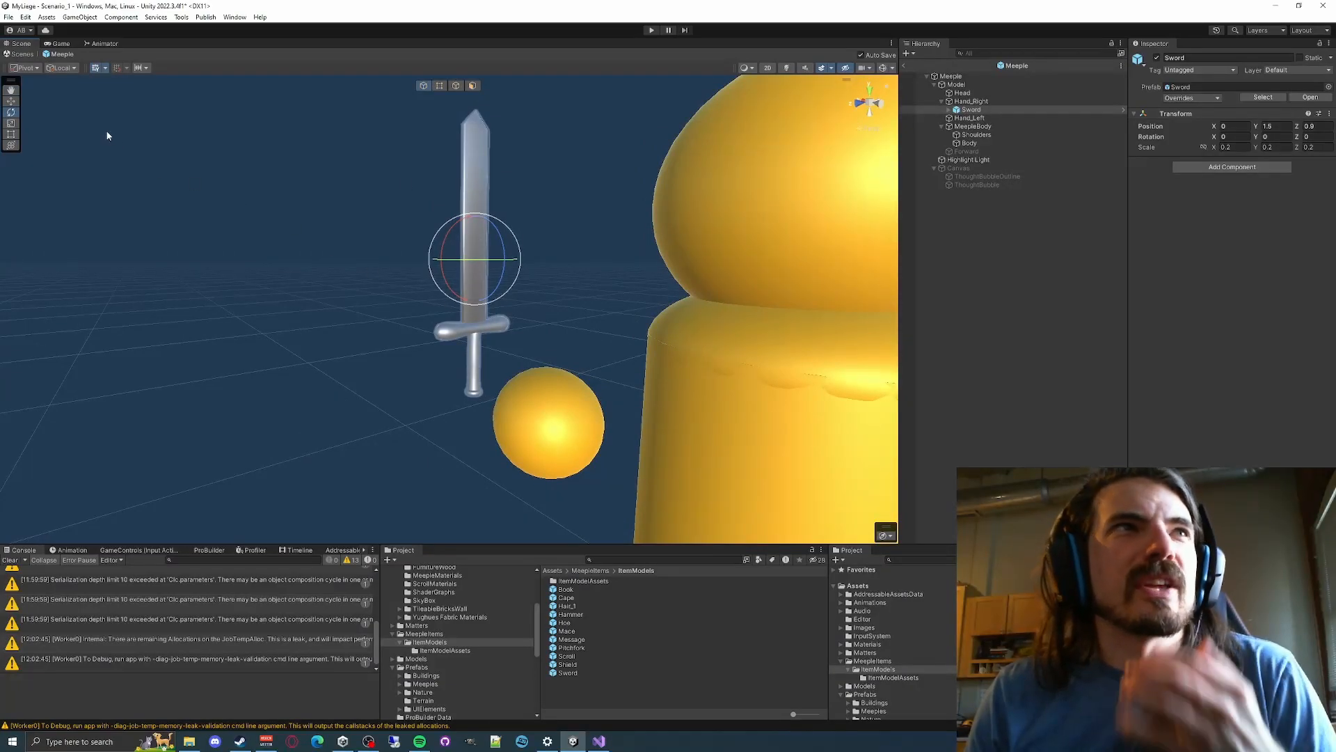
pyautogui.click(947, 110)
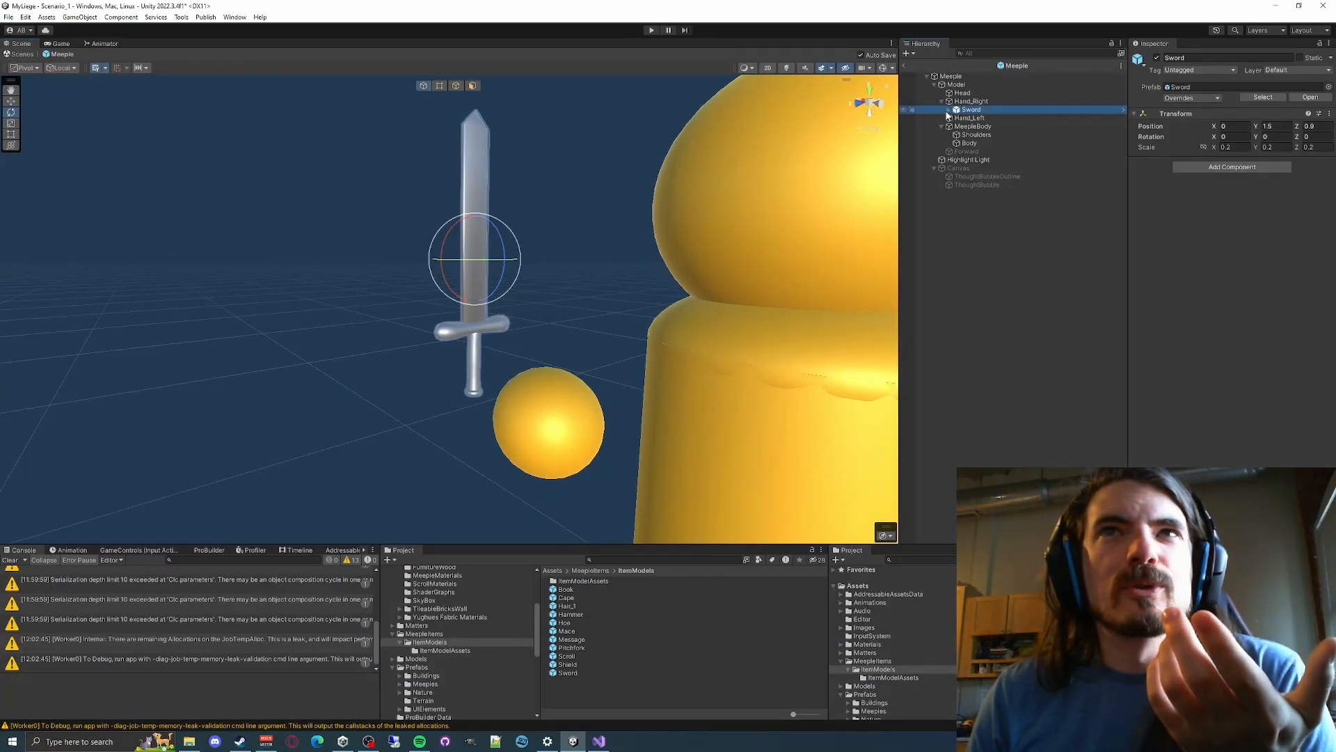
# Raise the child Sword mesh inside its Sword parent to a Y position of about 4.18
pyautogui.click(980, 119)
pyautogui.click(975, 113)
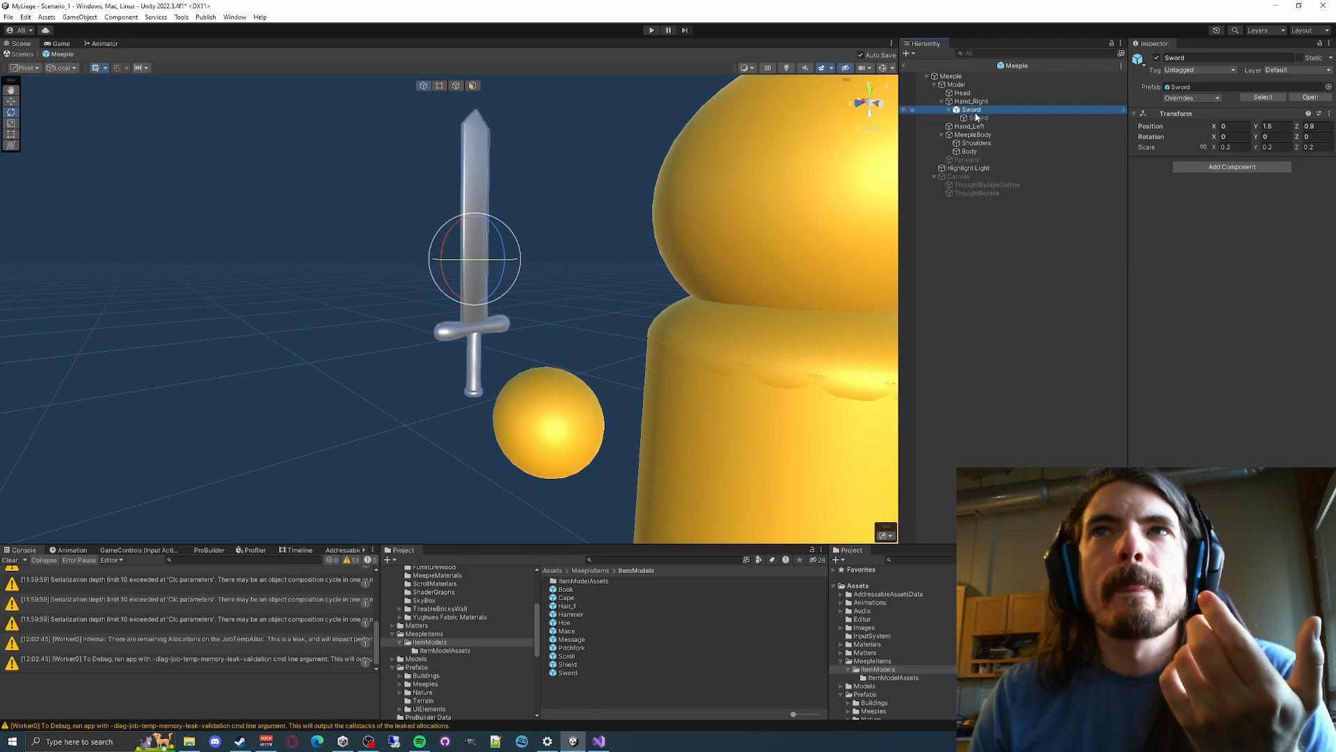
pyautogui.click(974, 118)
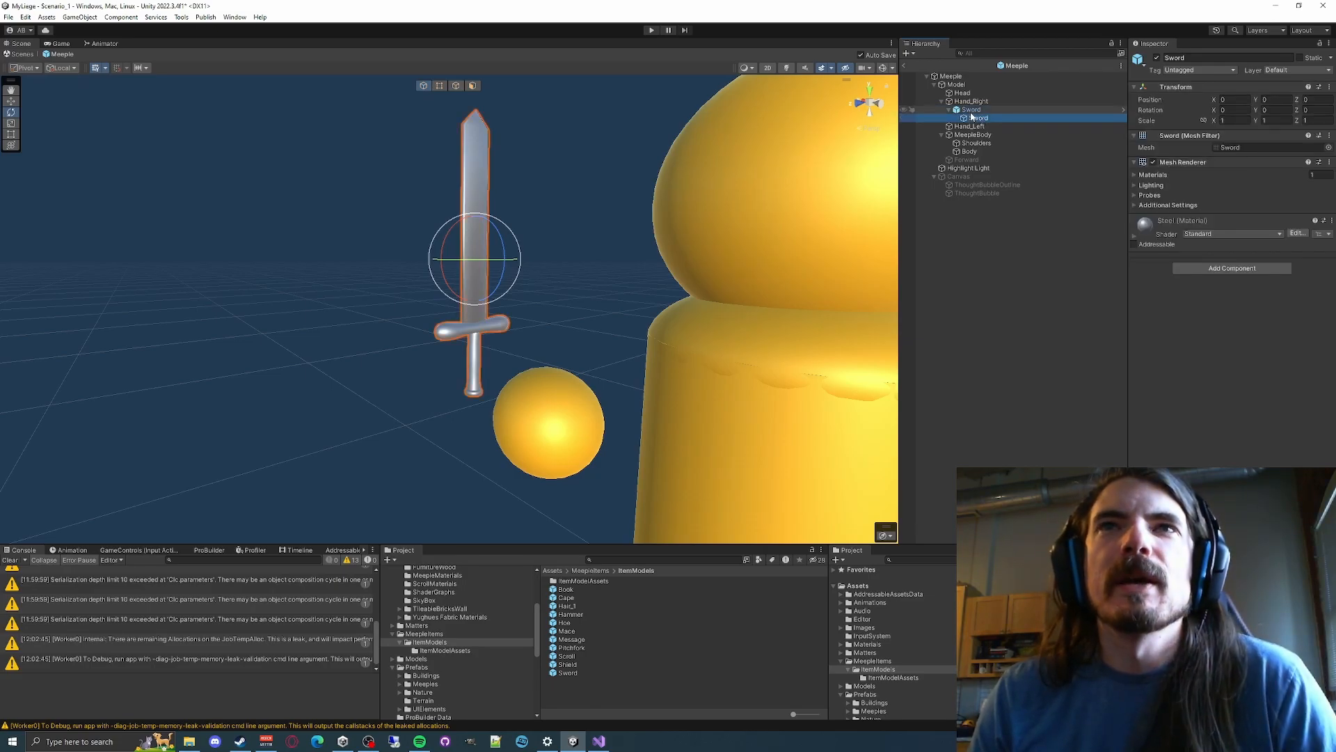
pyautogui.press('w')
pyautogui.moveTo(476, 221); pyautogui.dragTo(486, 105)
pyautogui.hotkey('ctrl', 'z')
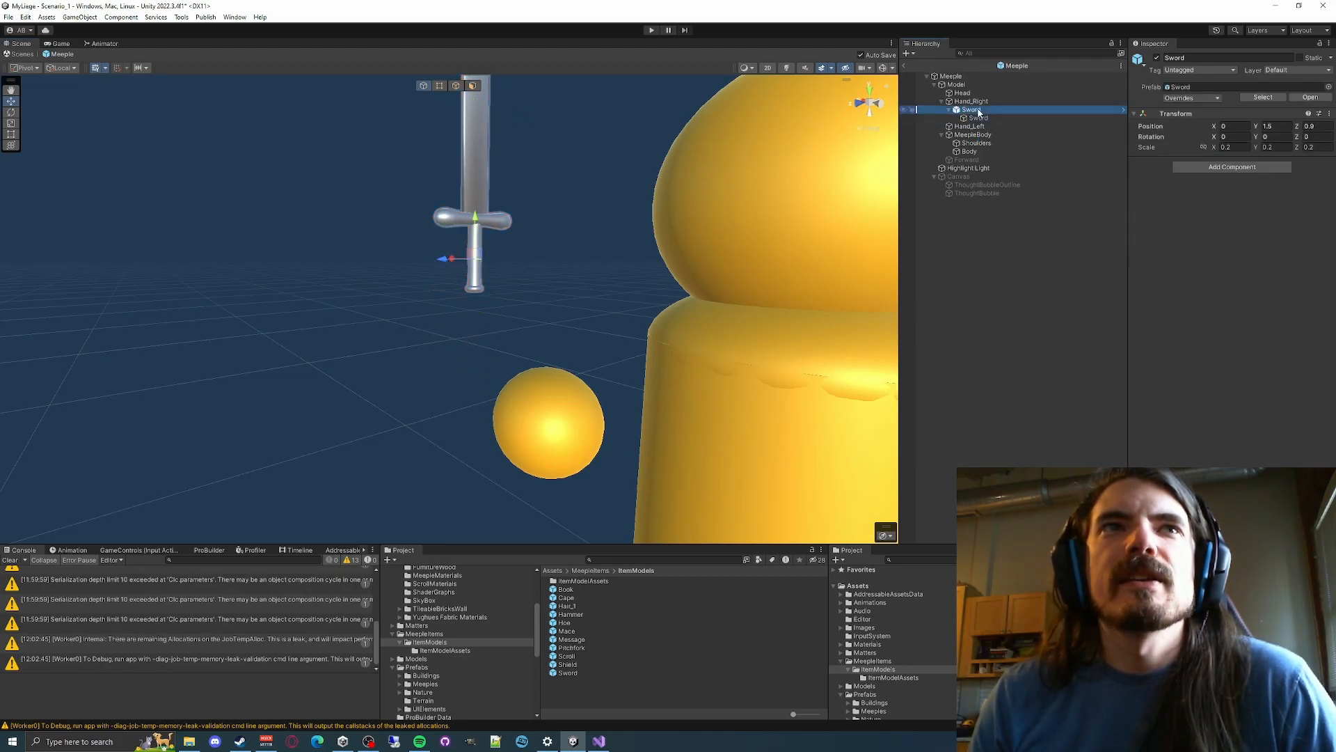
pyautogui.click(977, 119)
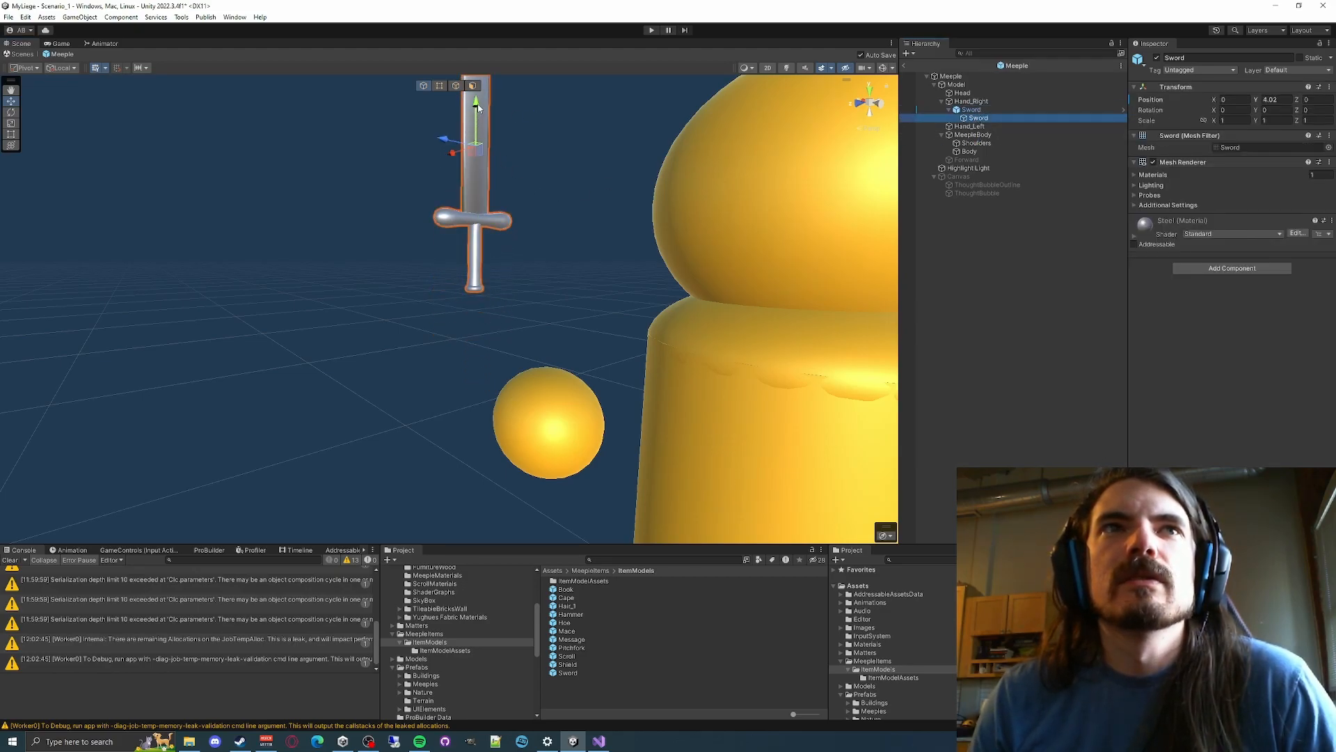
pyautogui.moveTo(478, 109); pyautogui.dragTo(477, 103)
pyautogui.click(972, 112)
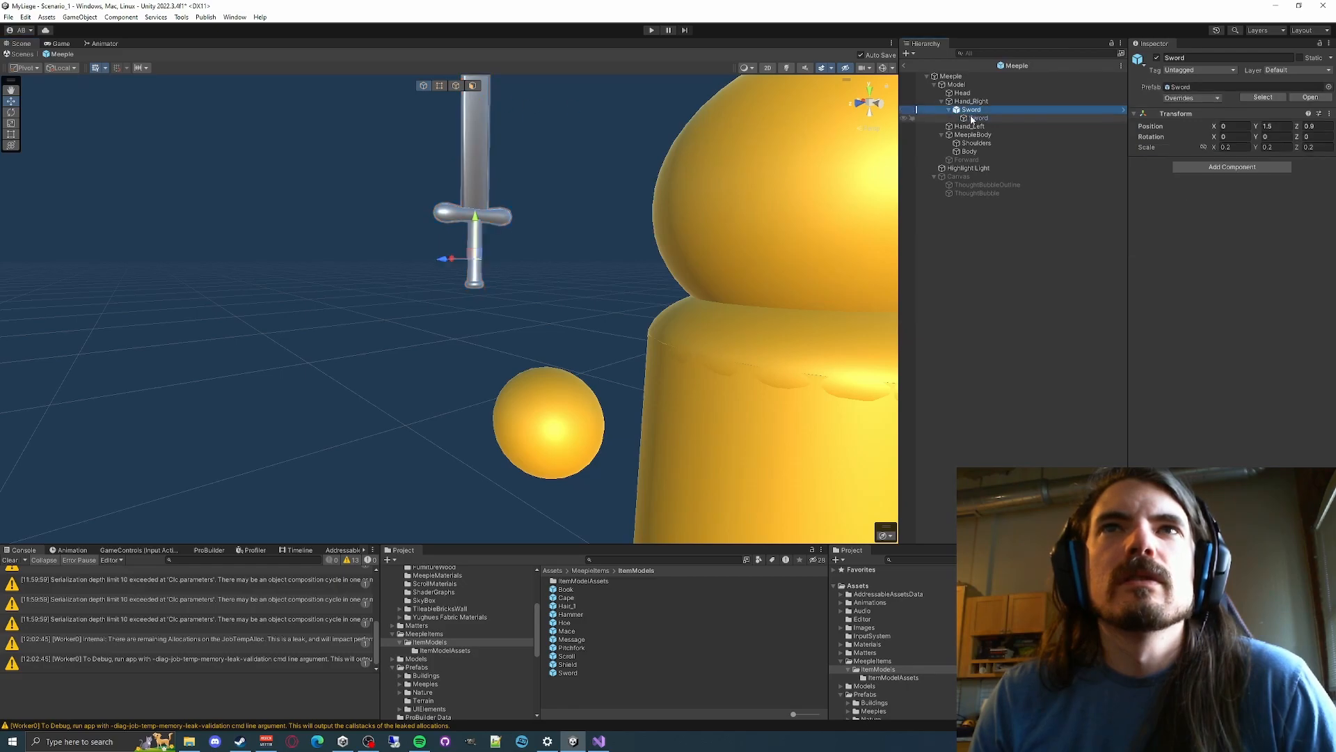
pyautogui.click(973, 118)
# Set the parent Sword's Y and Z position to 0 so its origin sits at the centre of the right hand
pyautogui.moveTo(379, 220); pyautogui.dragTo(699, 213, button='right')
pyautogui.press('w')
pyautogui.press('f')
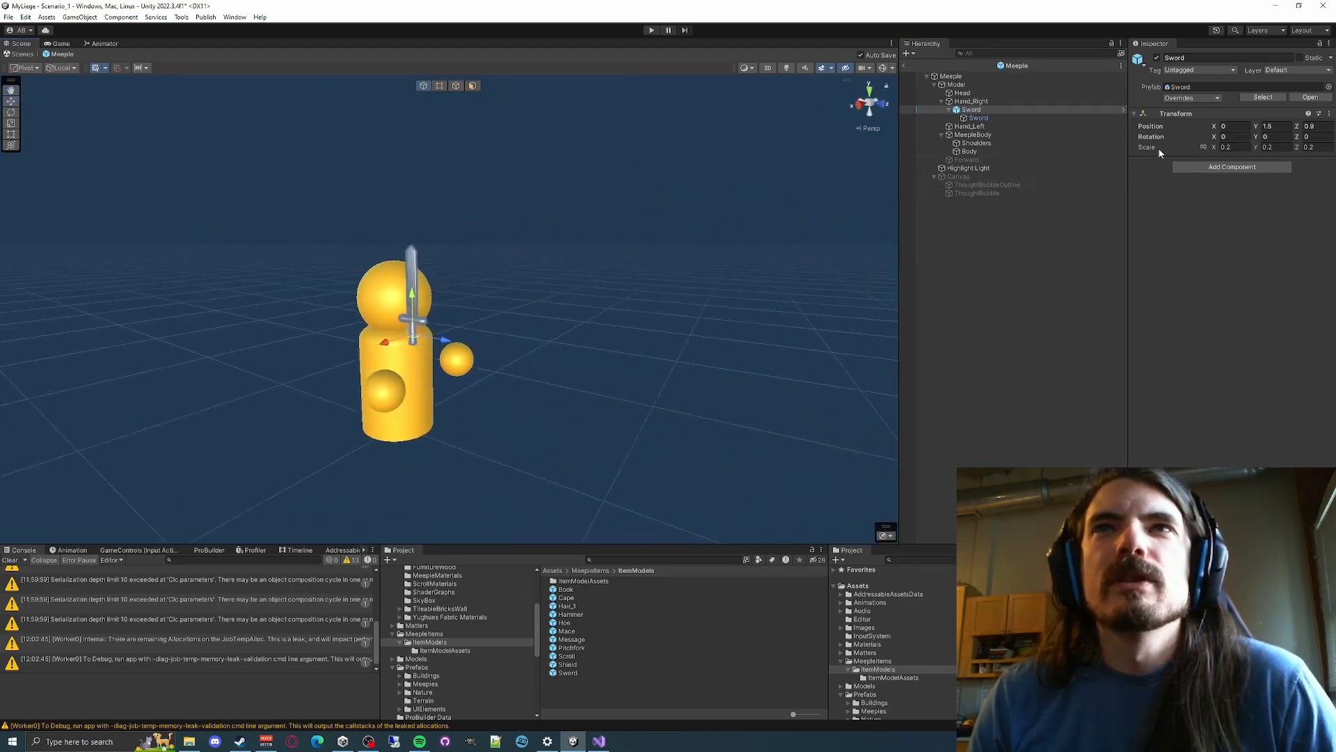
pyautogui.press('Tab')
pyautogui.write('0')
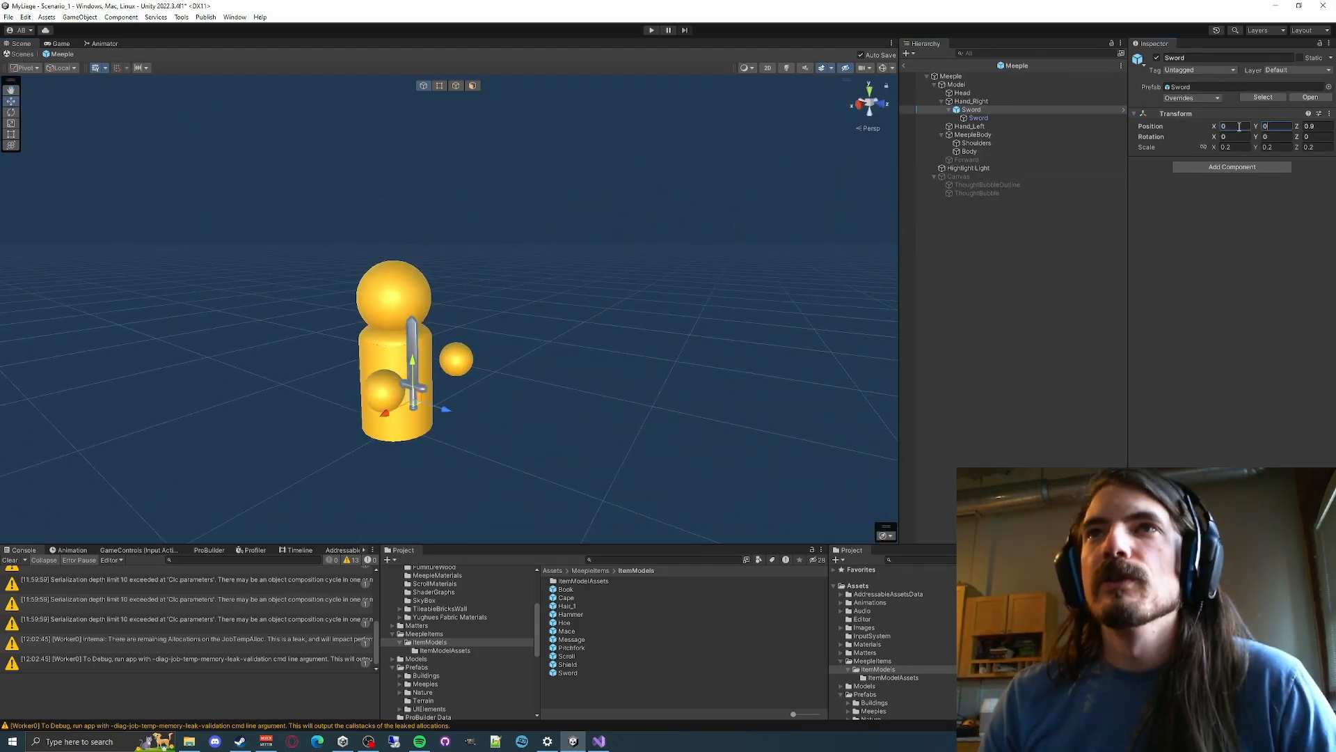
pyautogui.write('0')
pyautogui.press('w')
pyautogui.moveTo(531, 337); pyautogui.dragTo(304, 347, button='right')
pyautogui.press('s')
pyautogui.click(235, 360)
pyautogui.press('w')
pyautogui.press('s')
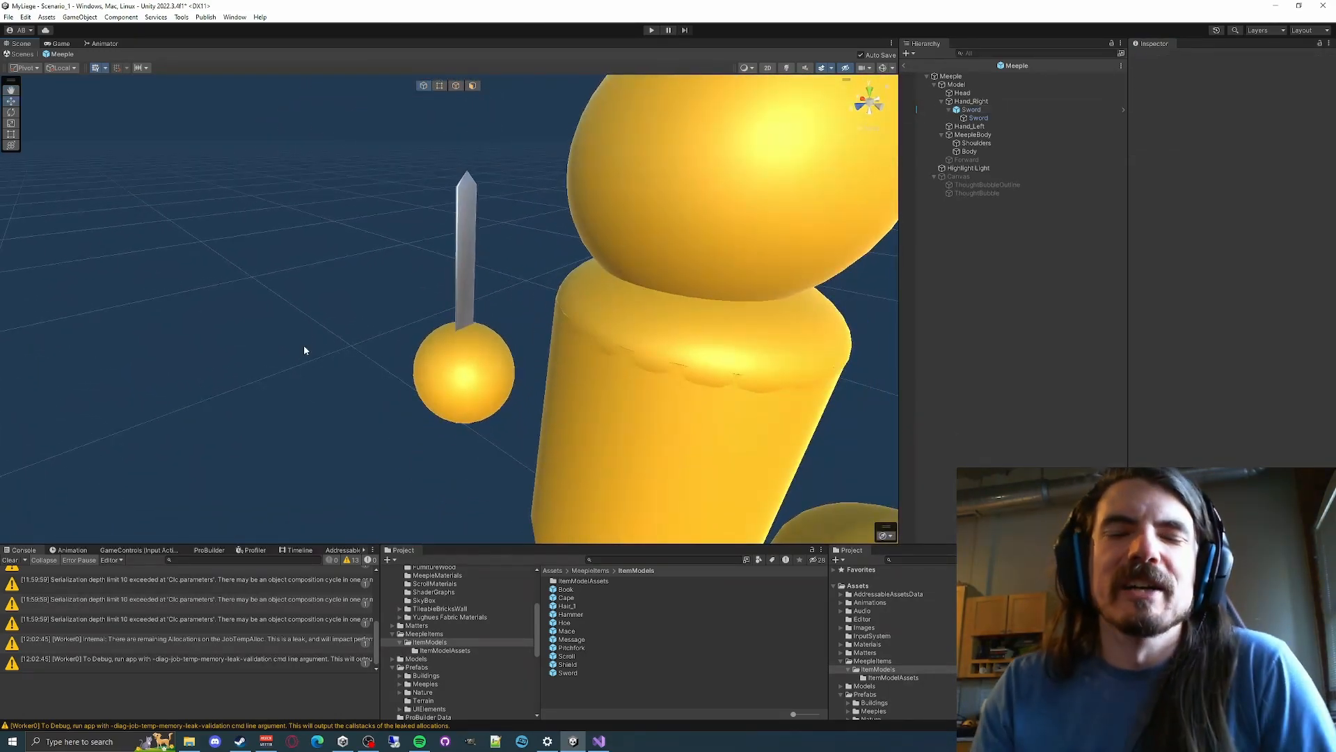
# Set the scale of Hand_Right to exactly 0.5 on all three axes
pyautogui.click(987, 103)
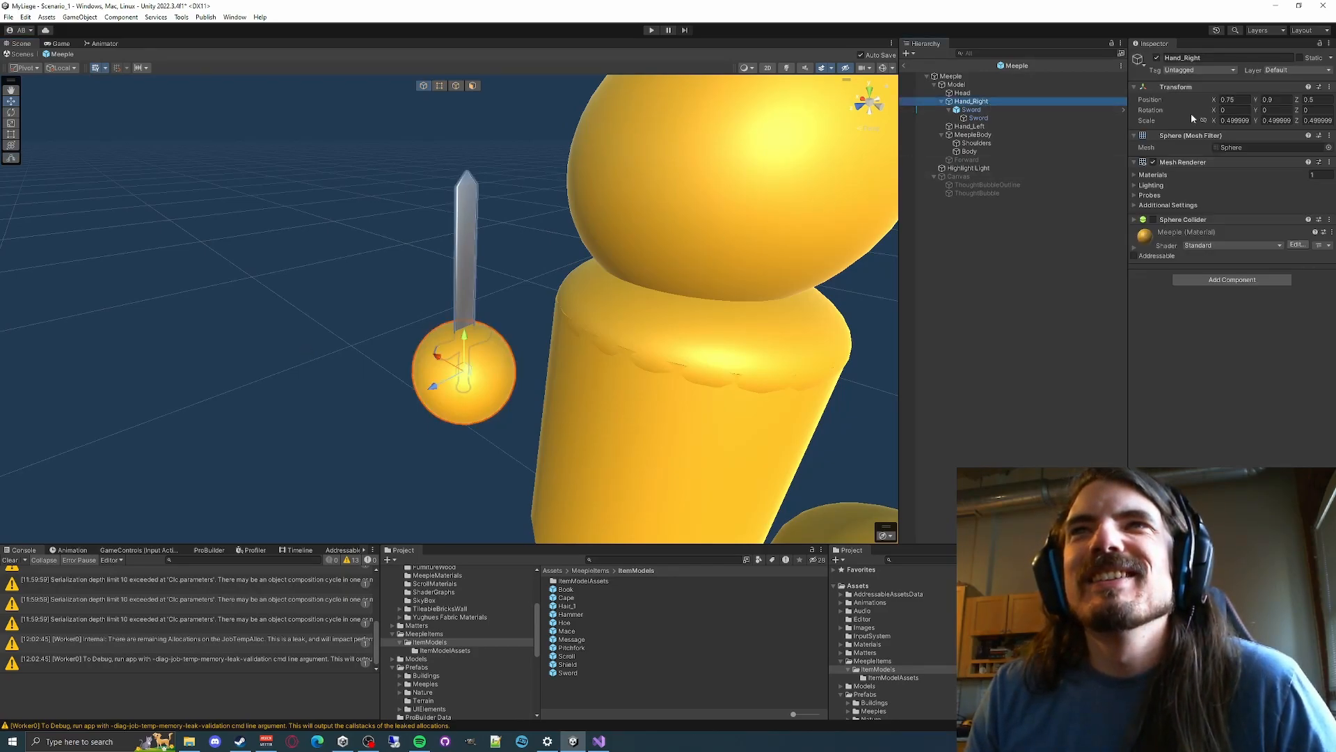
pyautogui.click(1243, 122)
pyautogui.write('0.5')
pyautogui.press('Tab')
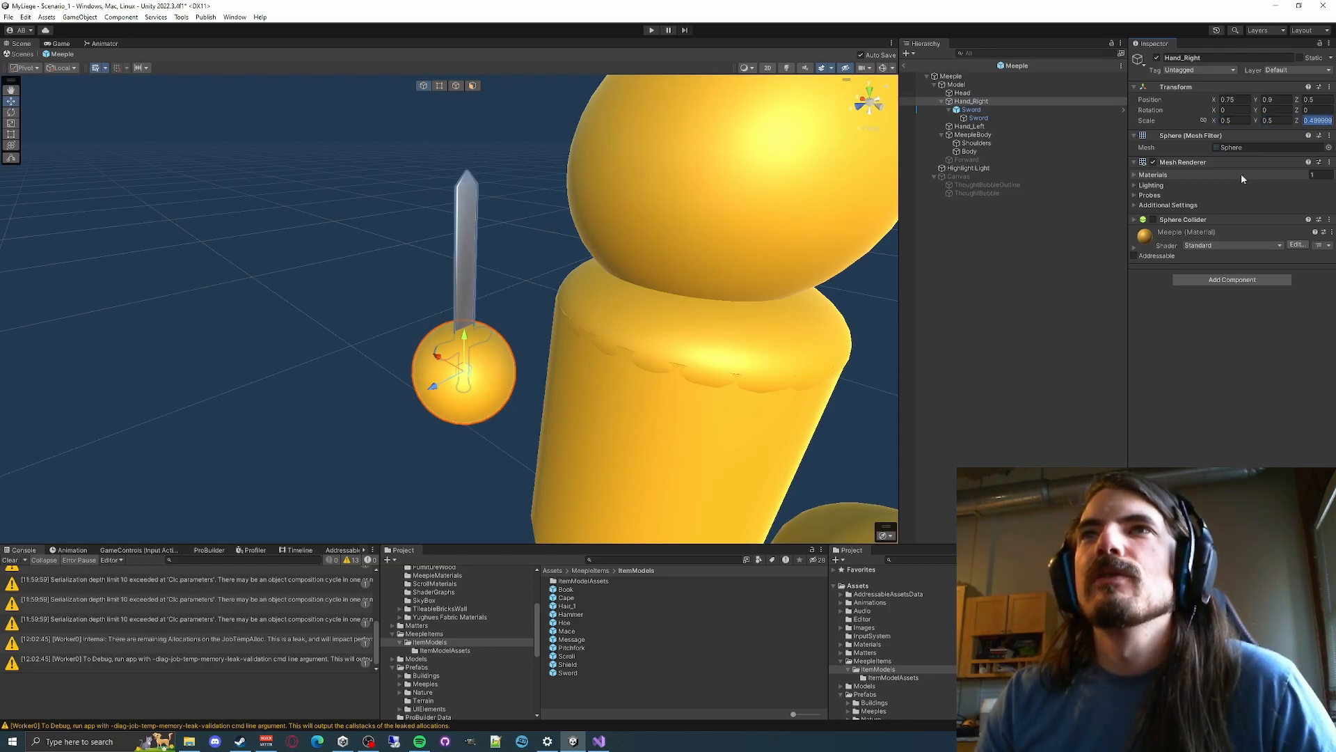
# Try a scale of 2 on all three axes for the parent Sword and compare its size with the meeple
pyautogui.click(1065, 110)
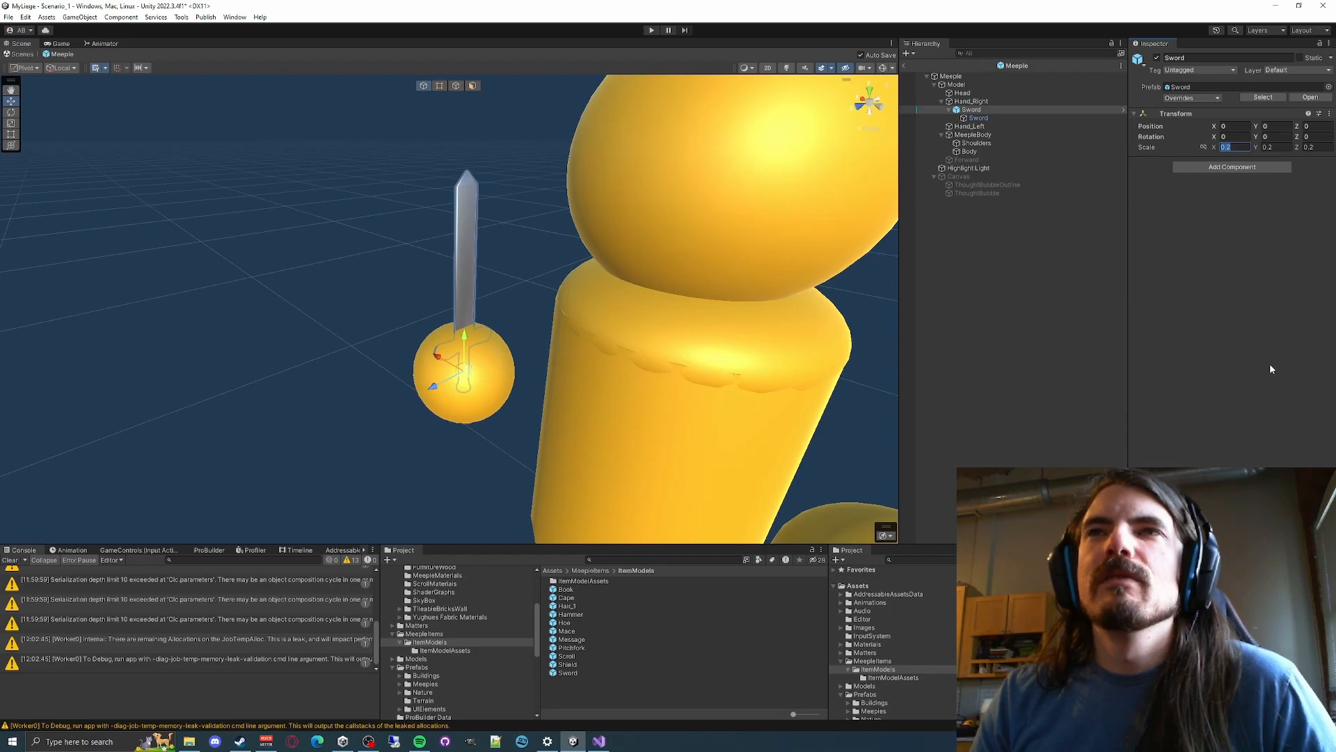
pyautogui.write('2')
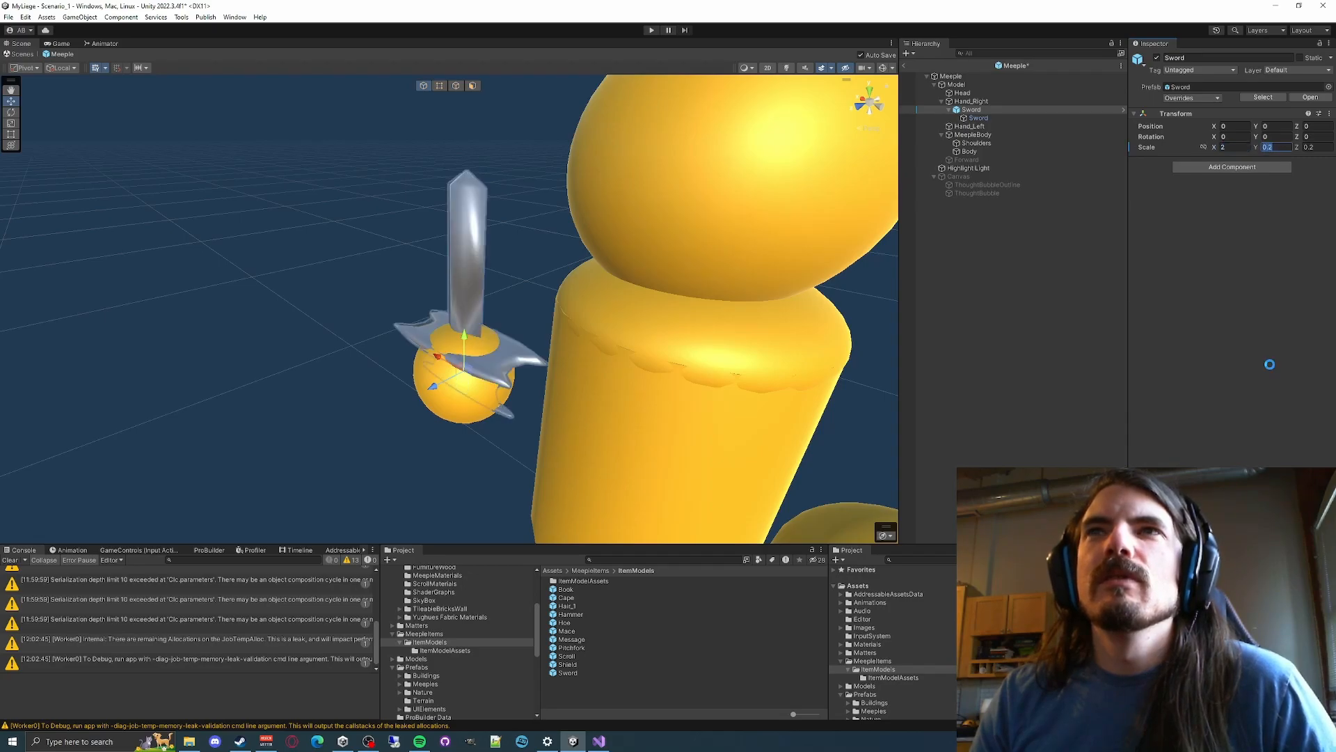
pyautogui.write('2')
pyautogui.press('Tab')
pyautogui.write('2')
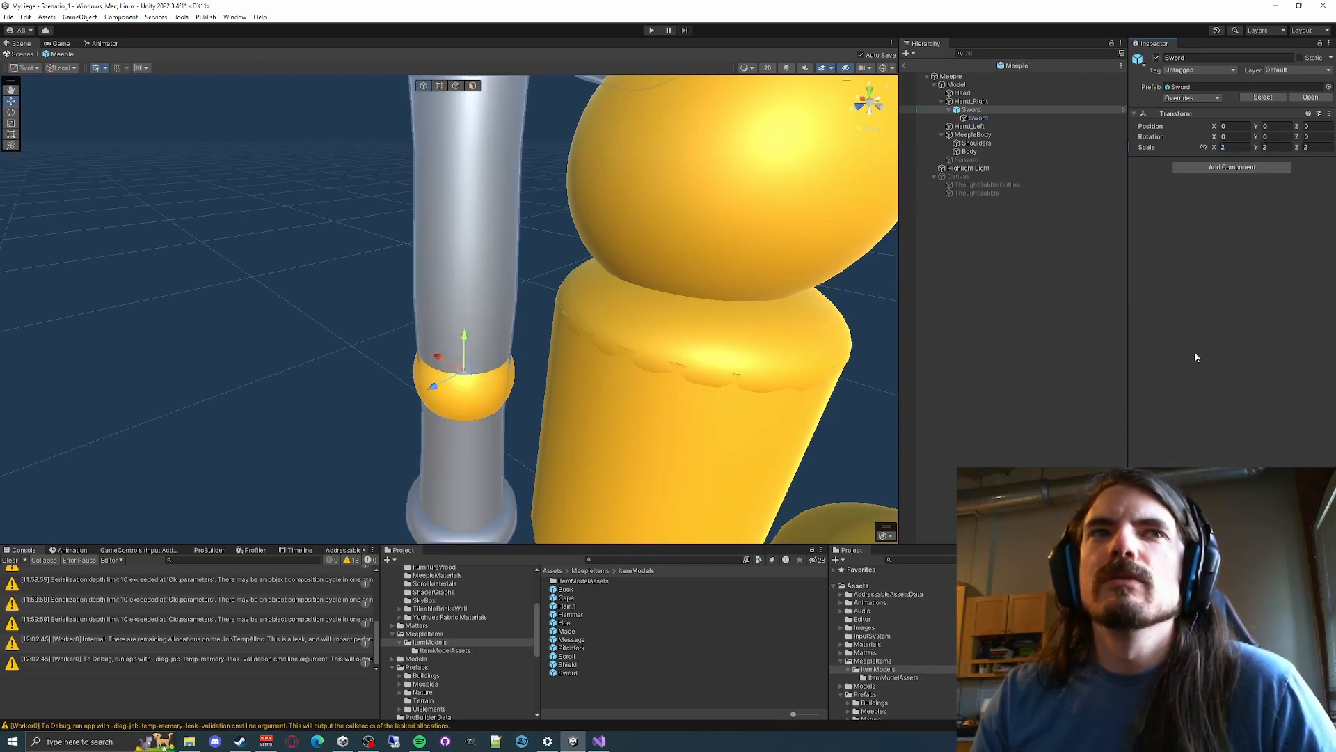
pyautogui.scroll(-10, 430, 283)
pyautogui.scroll(-4, 430, 286)
pyautogui.moveTo(571, 354)
pyautogui.mouseDown(button='right')
pyautogui.moveTo(592, 305)
pyautogui.moveTo(568, 328)
pyautogui.mouseUp(button='right')
pyautogui.scroll(5, 567, 327)
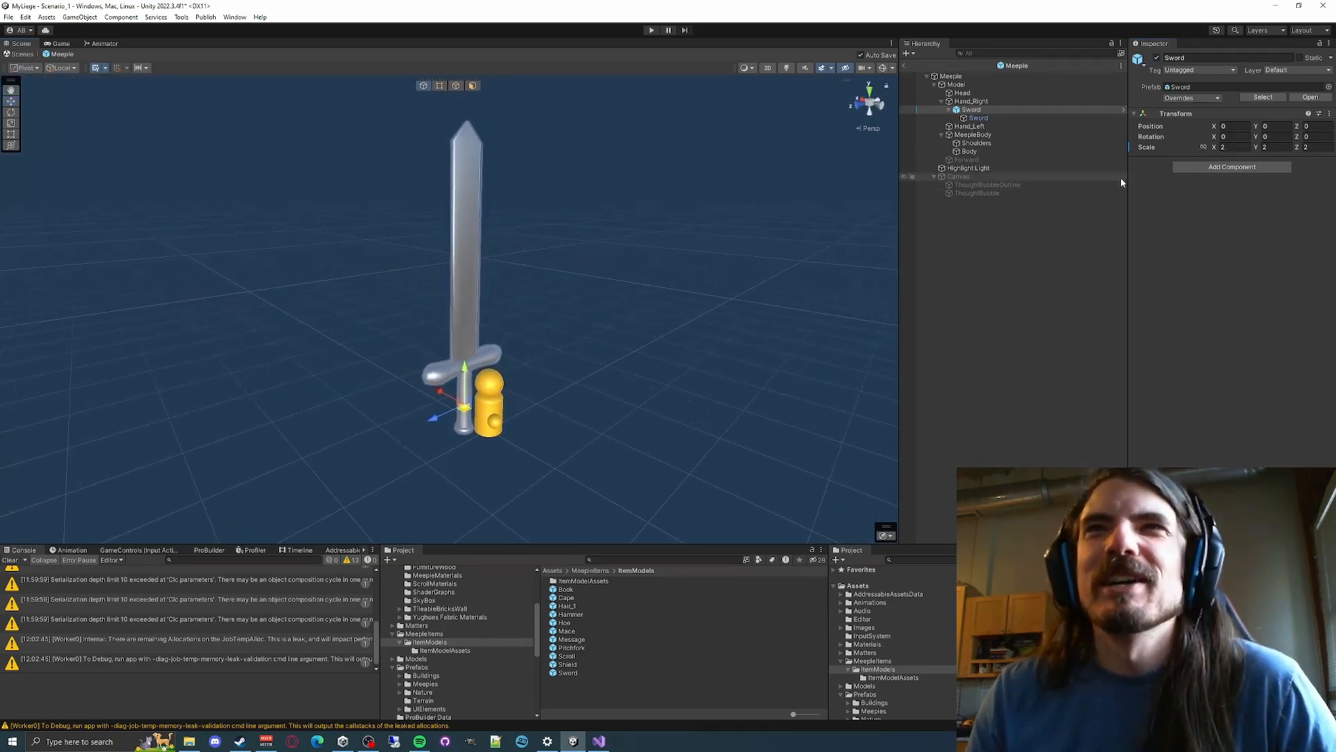
# Set the parent Sword's scale to 0.4 on all three axes and check it from several angles
pyautogui.write('.4.4')
pyautogui.press('Tab')
pyautogui.write('.4')
pyautogui.press('Return')
pyautogui.moveTo(470, 326); pyautogui.dragTo(565, 357, button='right')
pyautogui.press('w')
pyautogui.press('s')
pyautogui.click(684, 324)
pyautogui.moveTo(683, 324); pyautogui.dragTo(847, 245, button='right')
pyautogui.press('w')
pyautogui.press('a')
pyautogui.press('w')
# Rotate the child Sword mesh about its vertical axis and set its Y rotation to 90
pyautogui.click(978, 117)
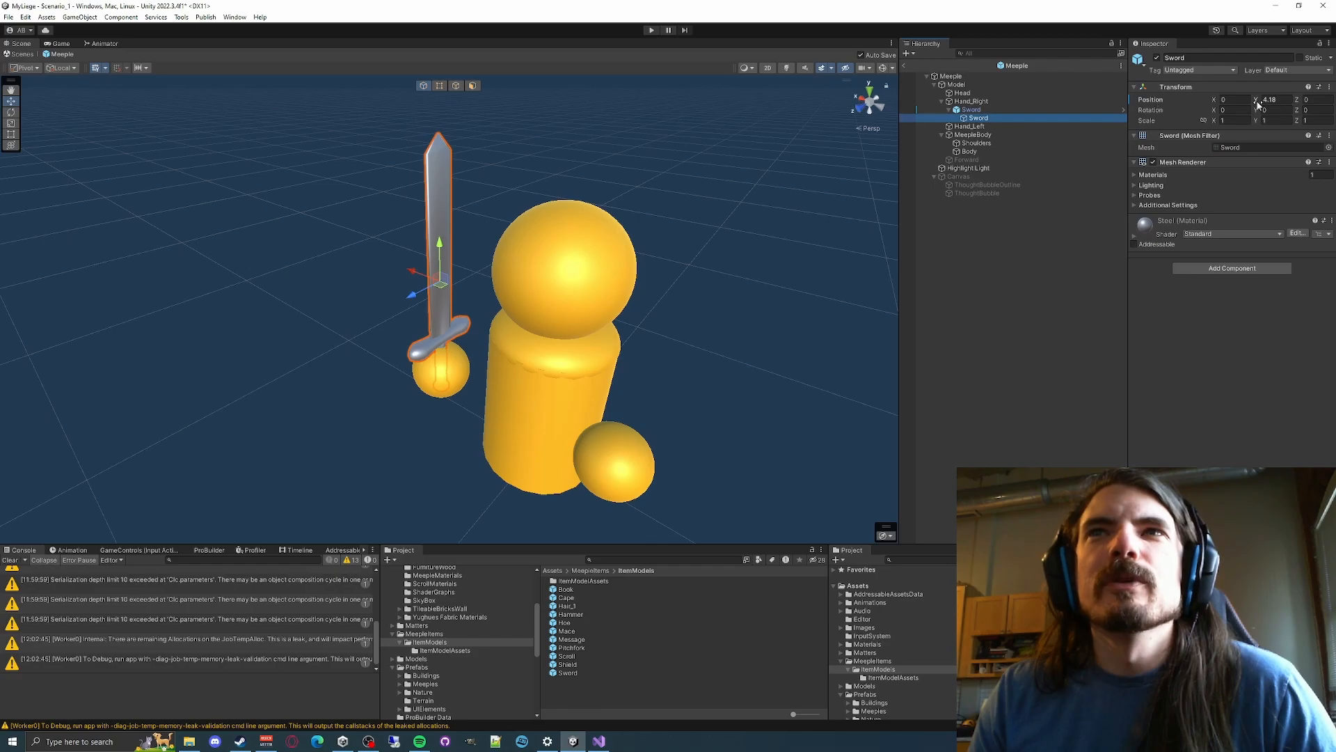
pyautogui.click(1282, 116)
pyautogui.press('e')
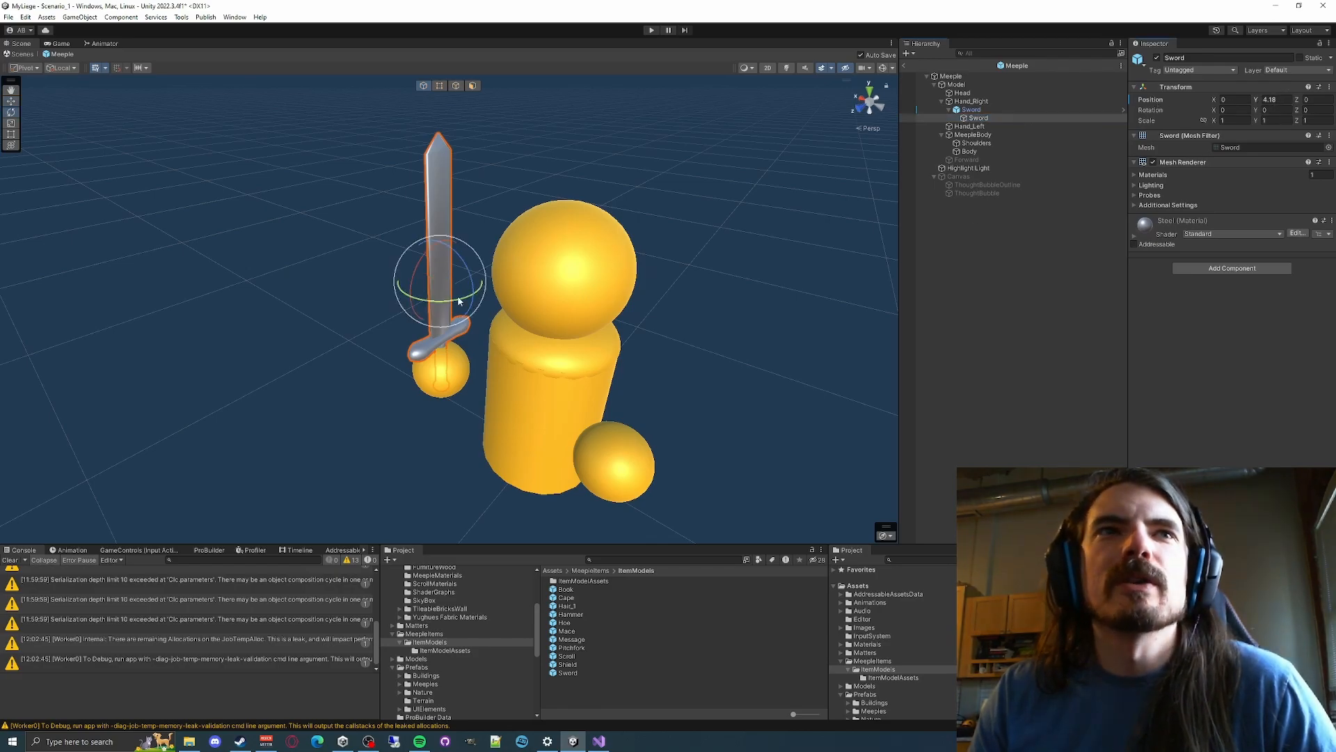
pyautogui.moveTo(476, 293); pyautogui.dragTo(579, 282)
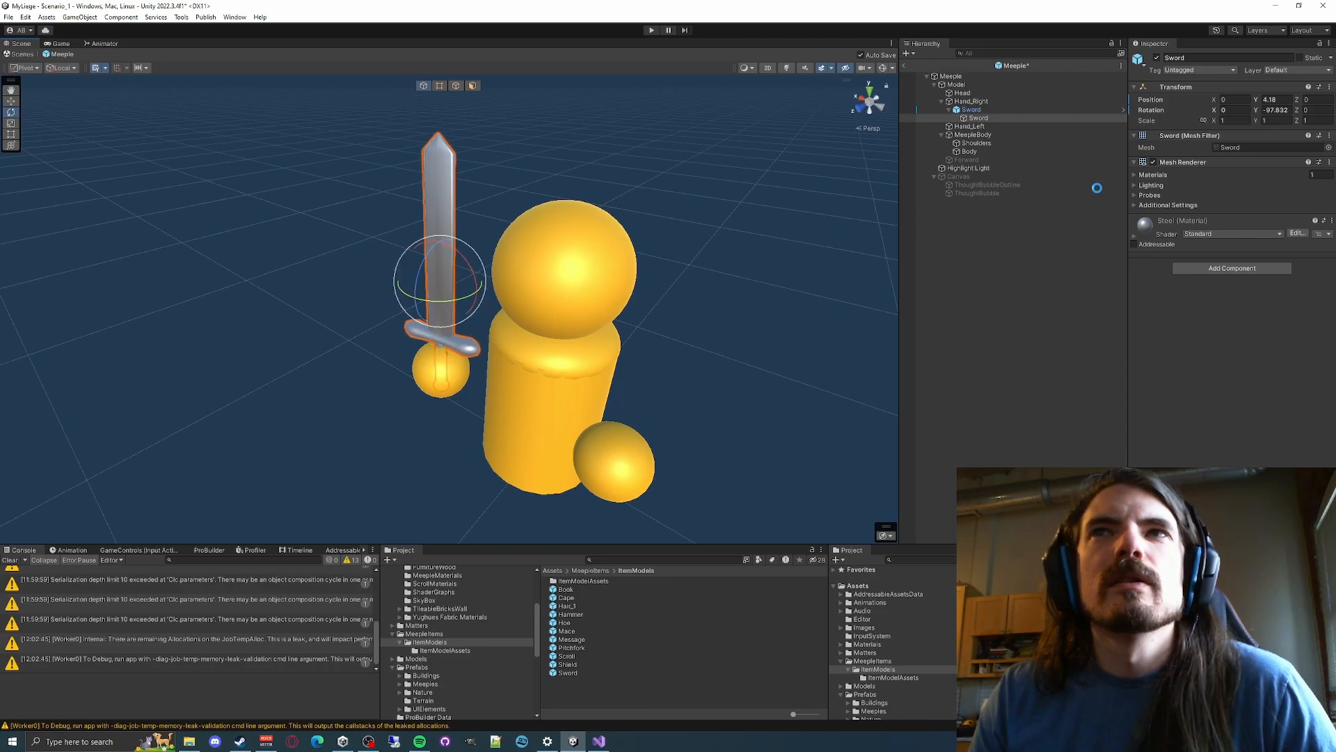
pyautogui.click(1275, 110)
pyautogui.write('90')
pyautogui.keyDown('alt'); pyautogui.moveTo(801, 220); pyautogui.dragTo(692, 292); pyautogui.keyUp('alt')
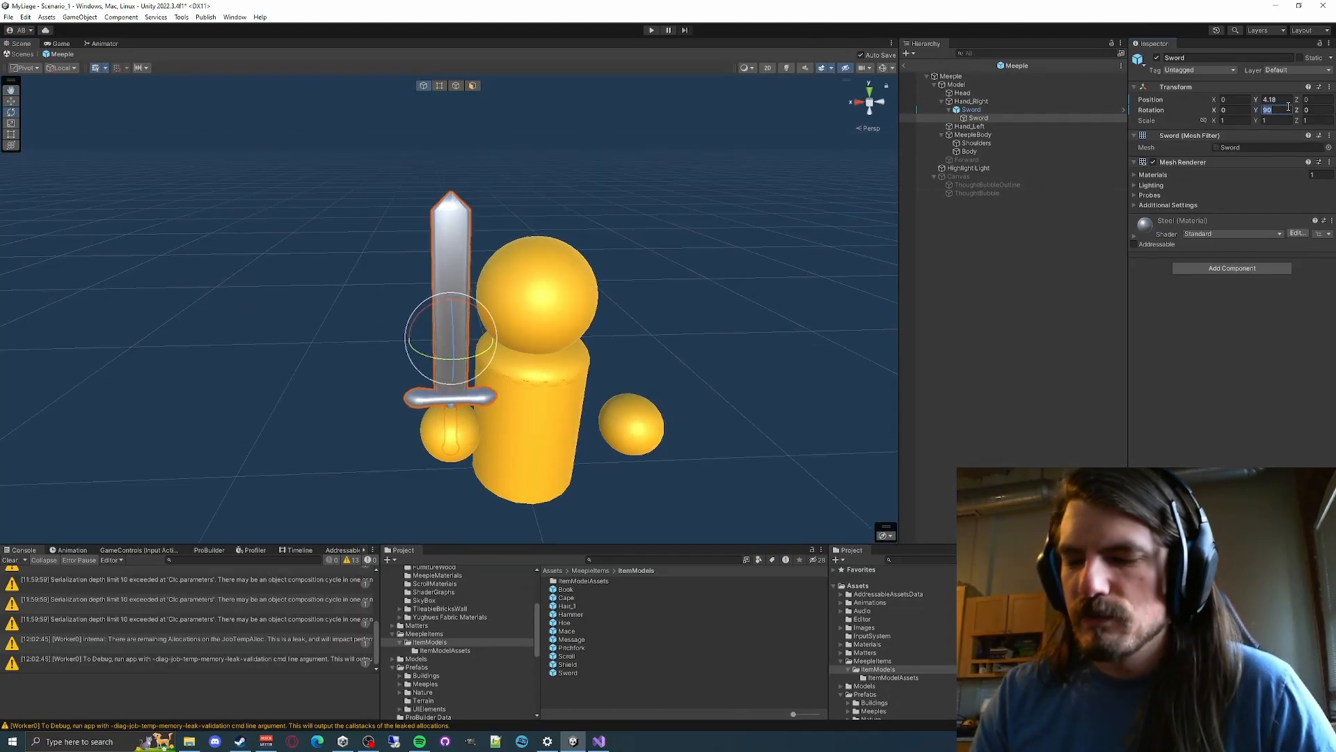
# Reset the child Sword mesh's Y rotation to 0
pyautogui.write('0')
pyautogui.press('Tab')
pyautogui.keyDown('alt'); pyautogui.moveTo(662, 311); pyautogui.dragTo(402, 339); pyautogui.keyUp('alt')
pyautogui.scroll(-8, 436, 339)
pyautogui.click(402, 339)
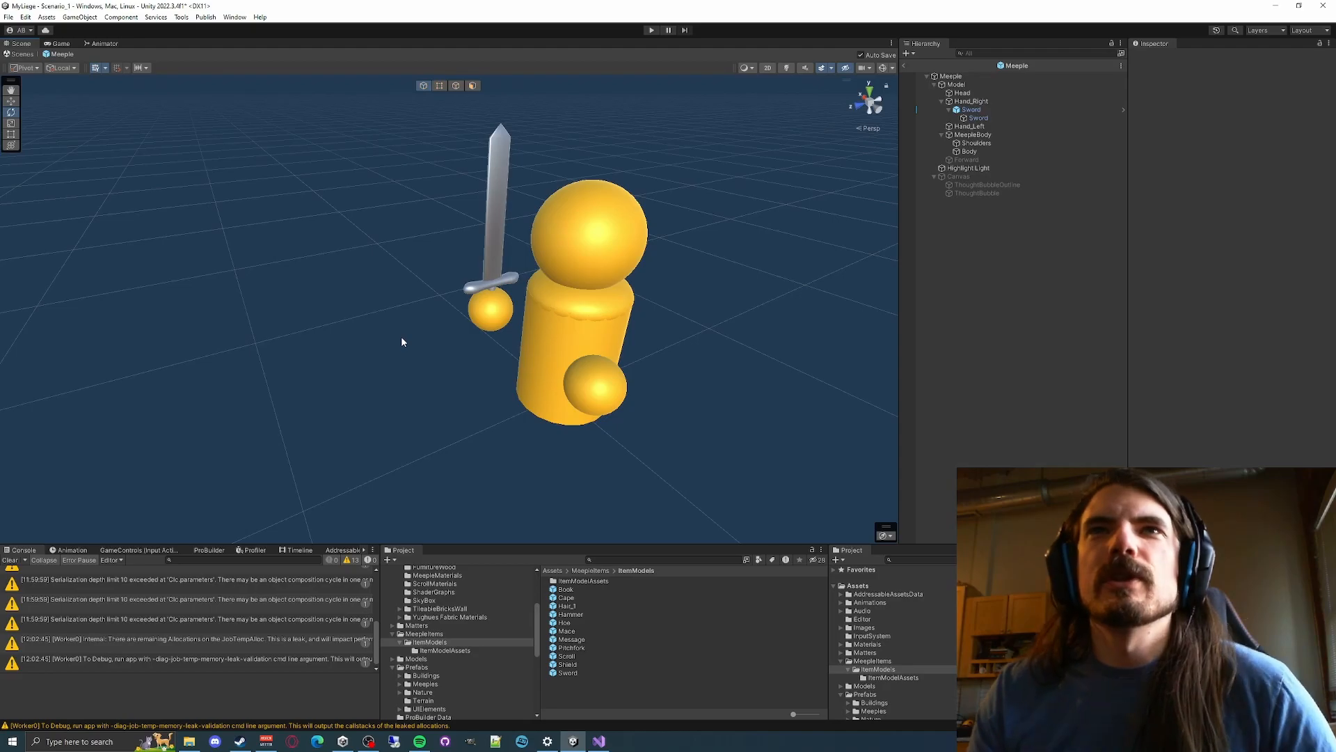
pyautogui.moveTo(977, 118); pyautogui.dragTo(972, 122)
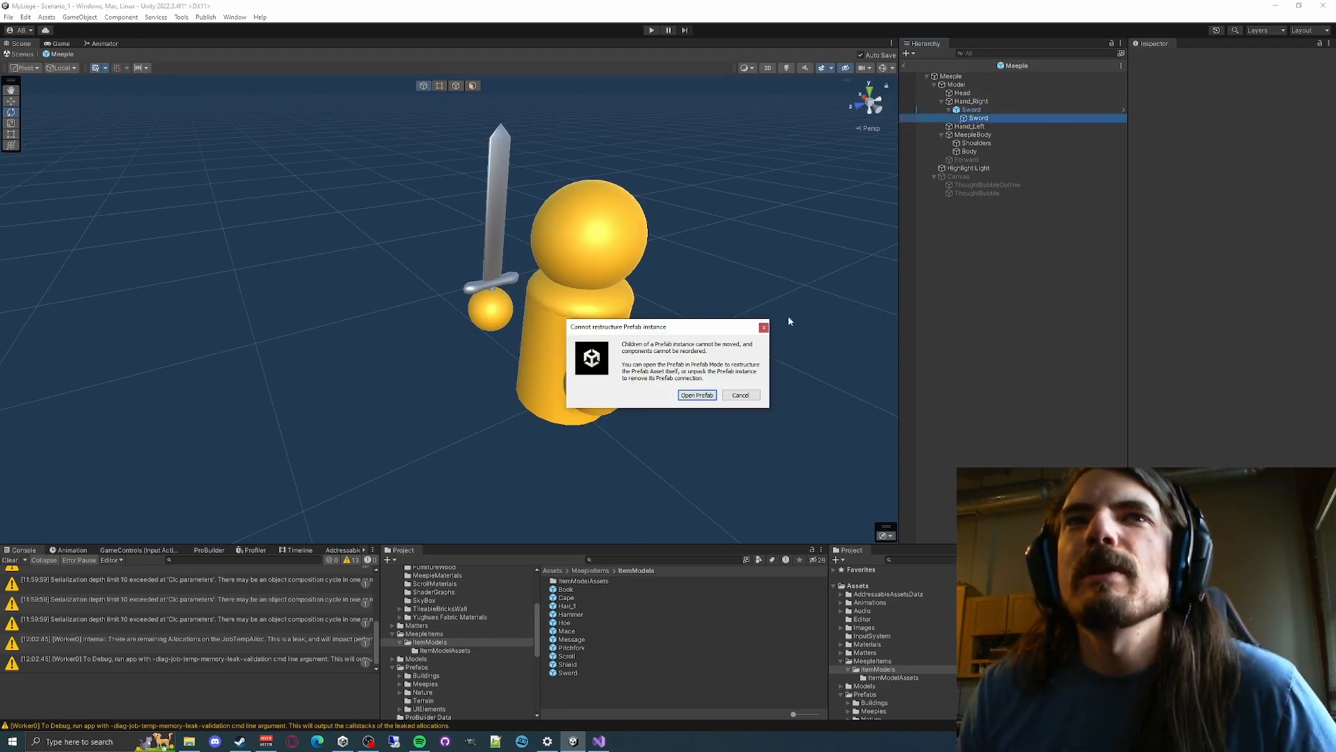
pyautogui.click(731, 396)
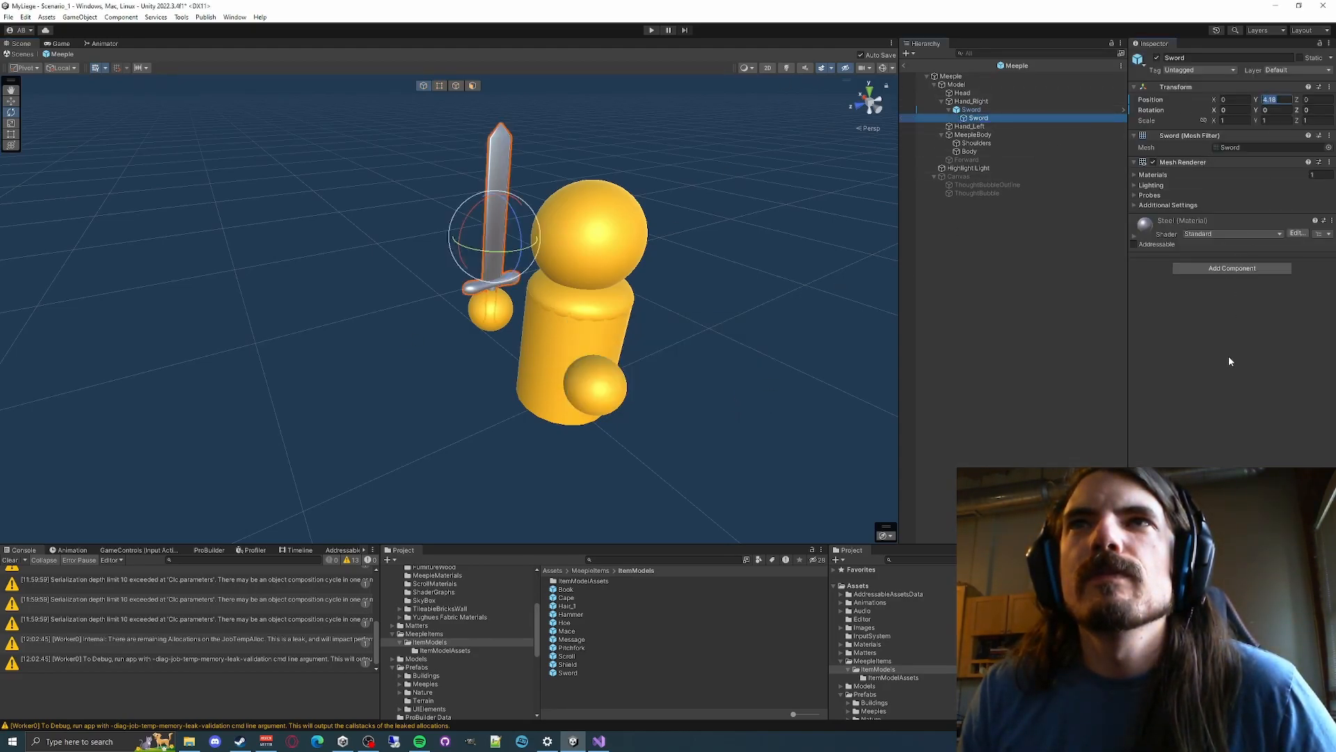
pyautogui.click(972, 110)
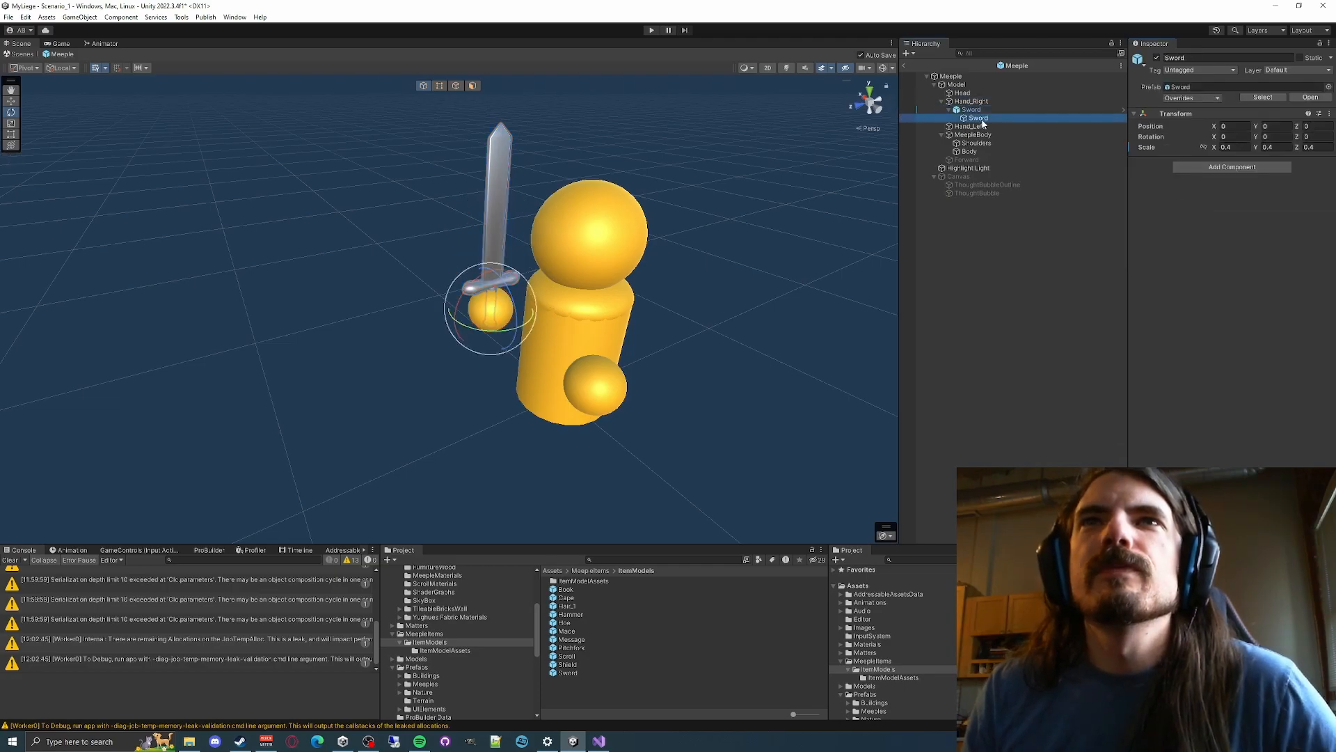
pyautogui.click(977, 117)
pyautogui.click(977, 111)
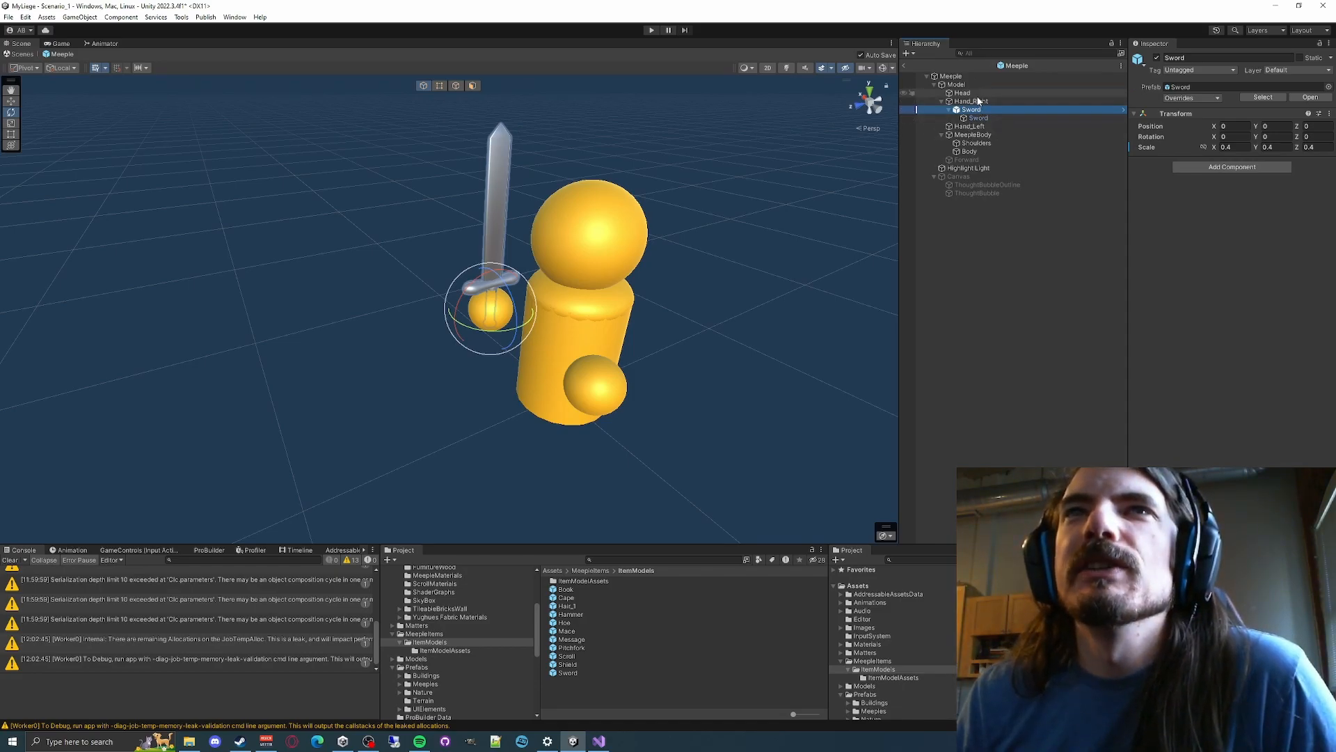
# Create an empty parent object around Hand_Right and name it Hand_Right as well
pyautogui.click(970, 102)
pyautogui.rightClick(963, 103)
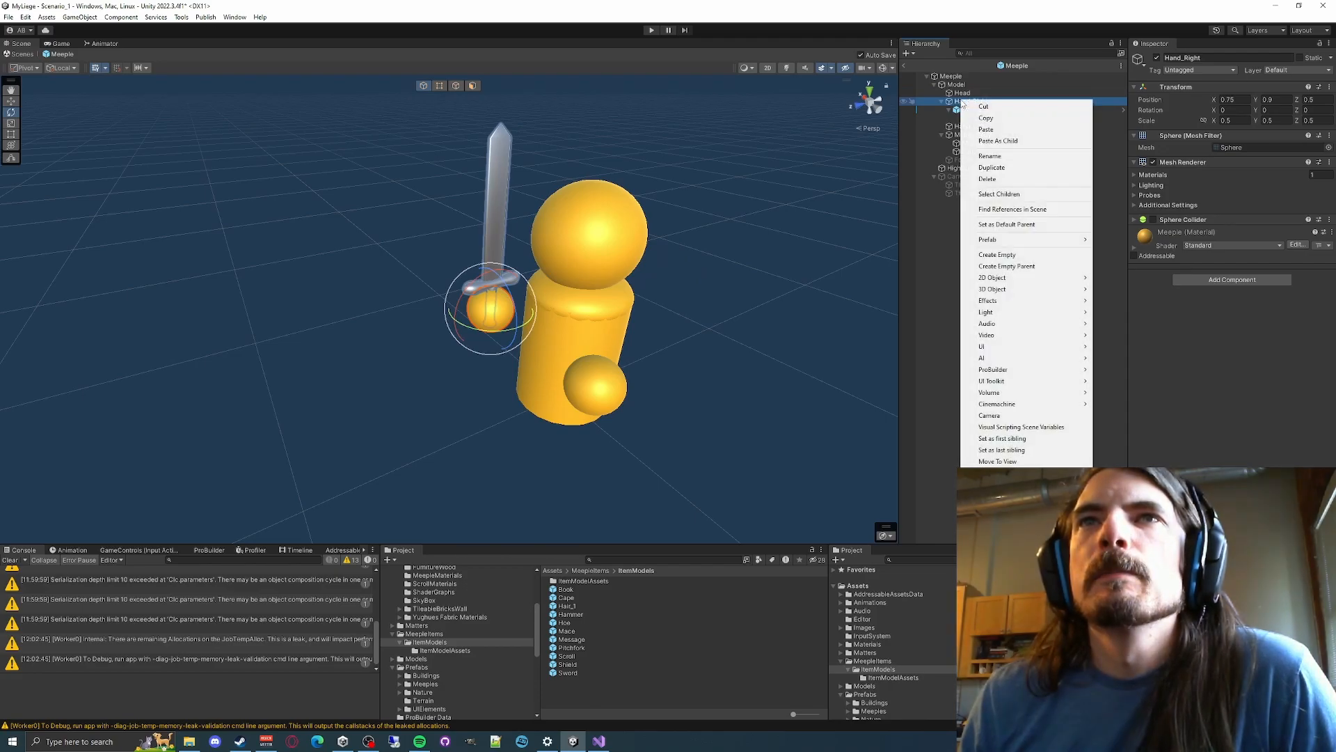
pyautogui.click(1009, 268)
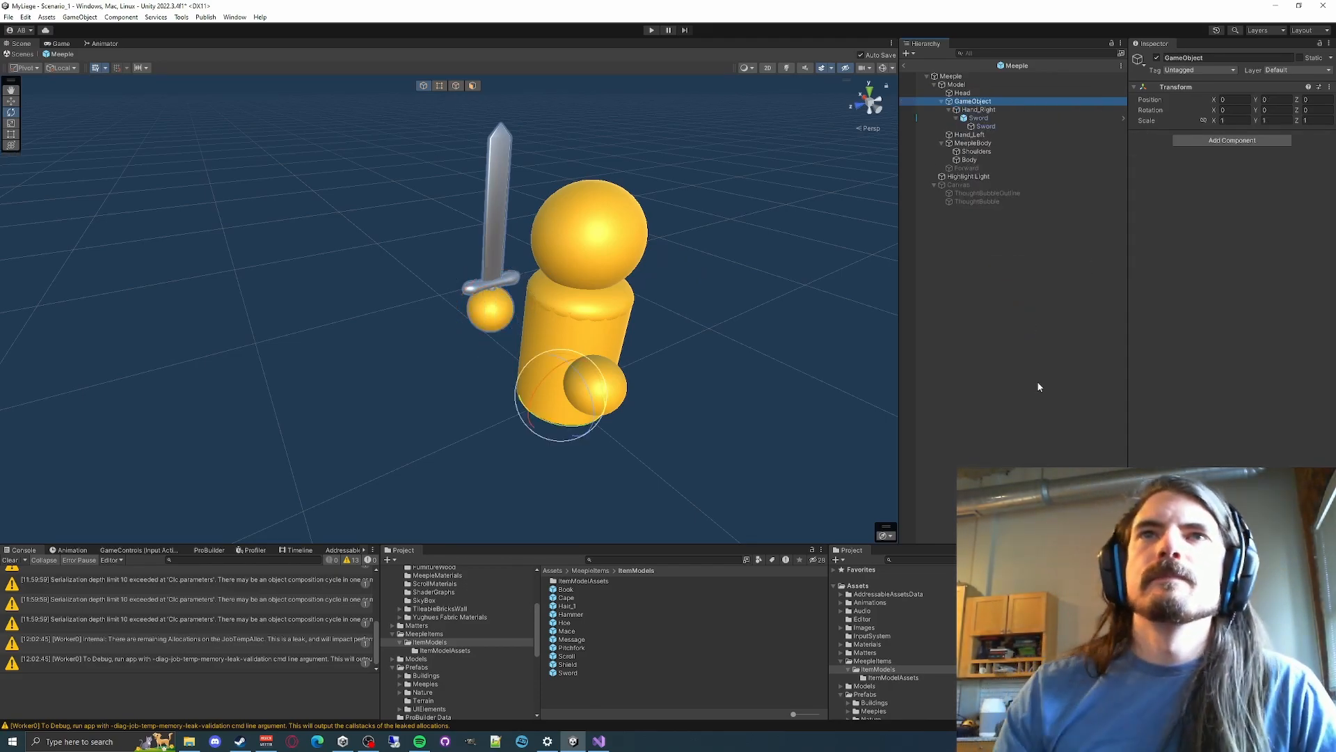
pyautogui.doubleClick(975, 101)
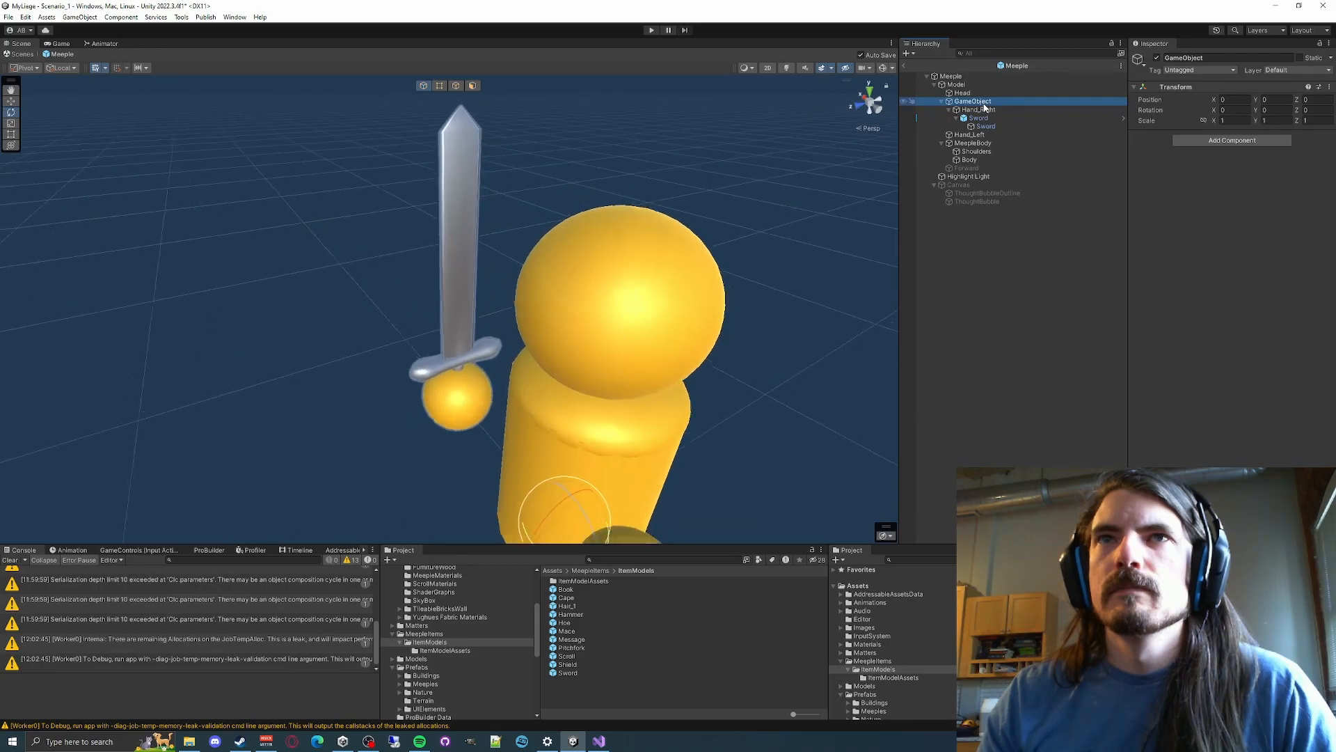
pyautogui.press('F2')
pyautogui.write('Hand')
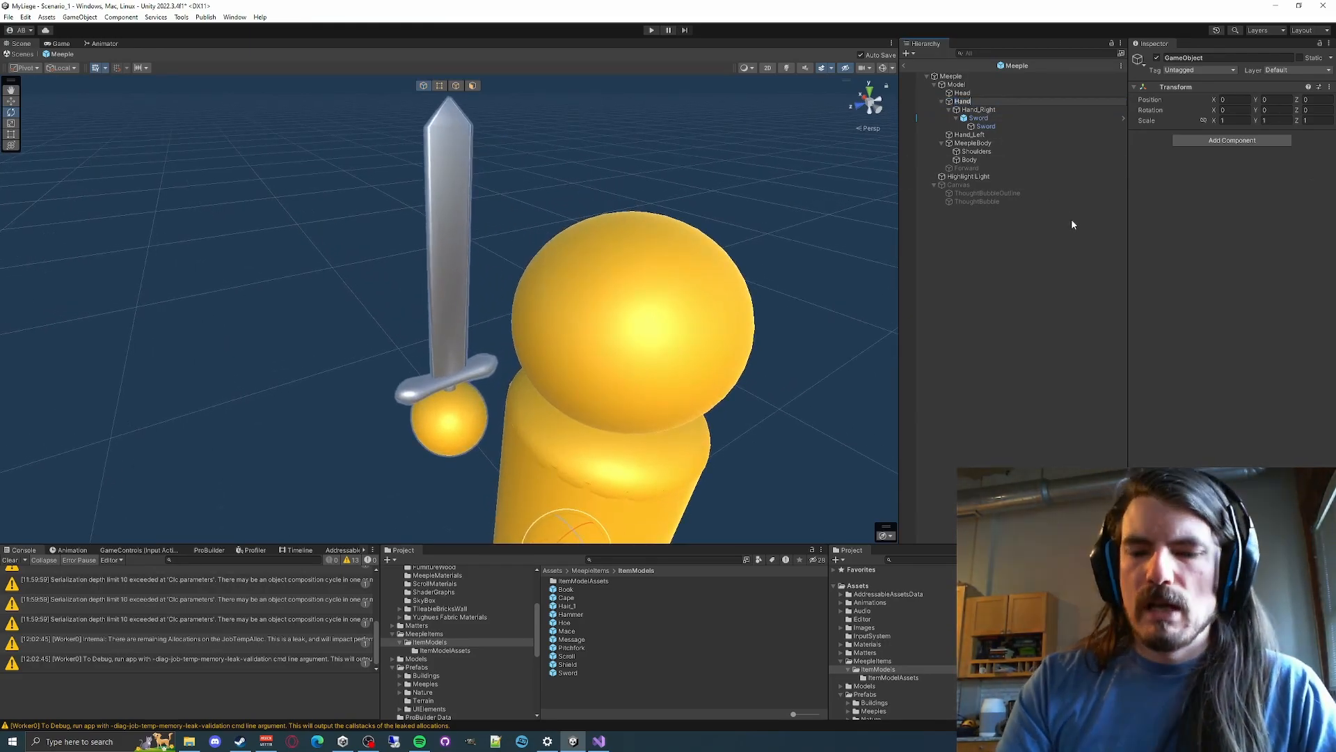
pyautogui.write('_Right')
pyautogui.press('Return')
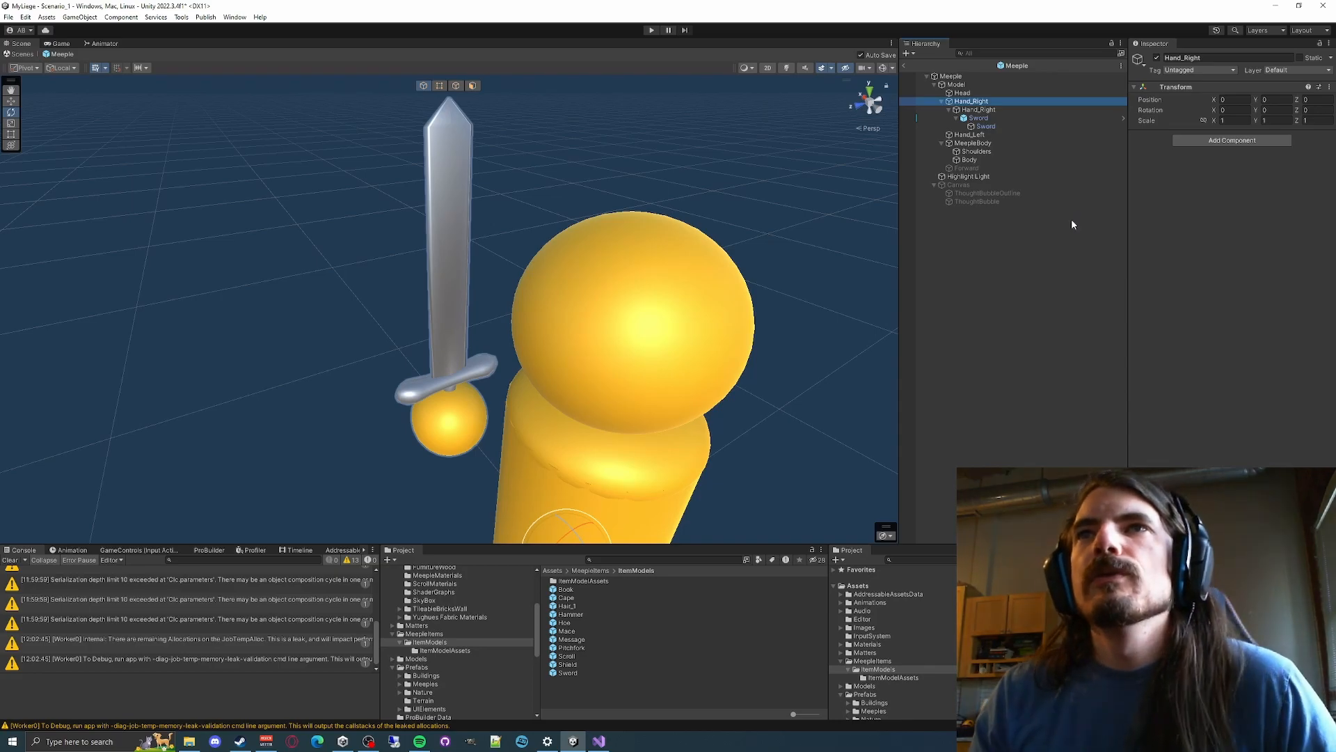
# Set the position of the inner Hand_Right sphere to 0, 0, 0 relative to its new empty parent
pyautogui.click(978, 109)
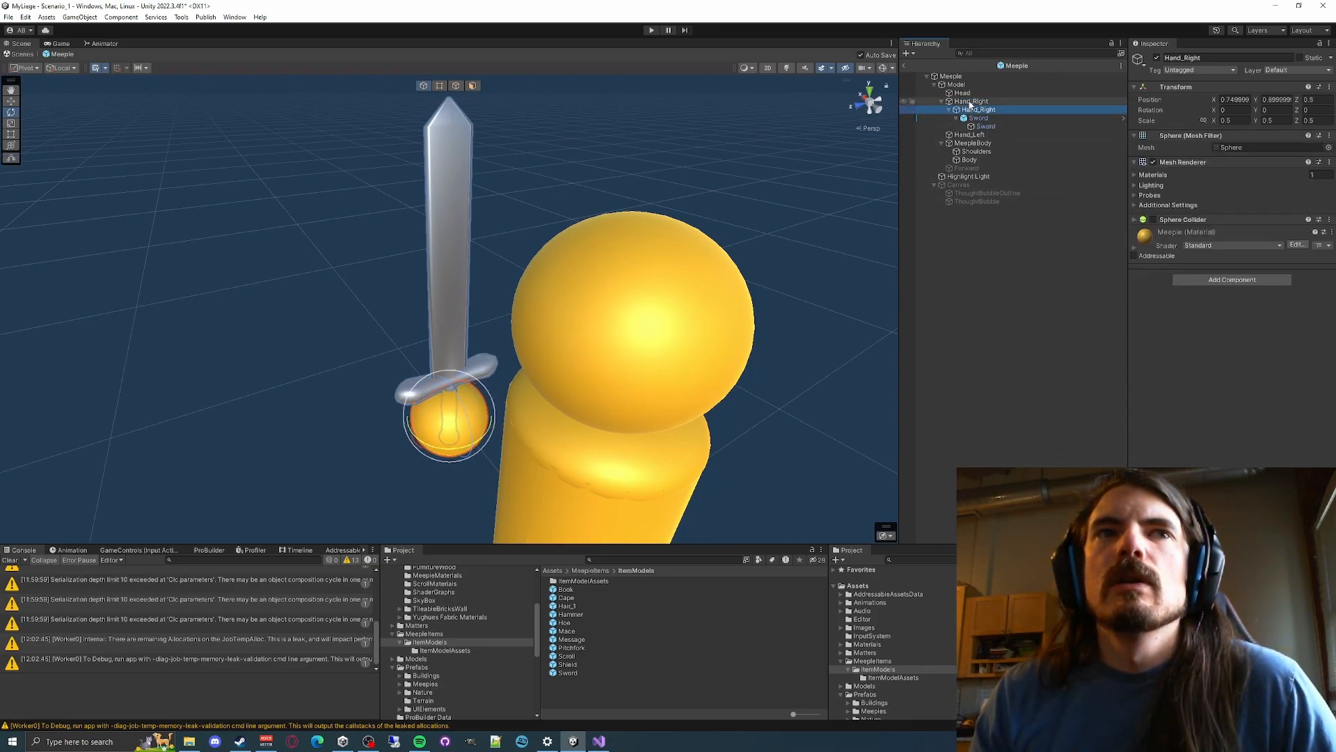
pyautogui.click(969, 102)
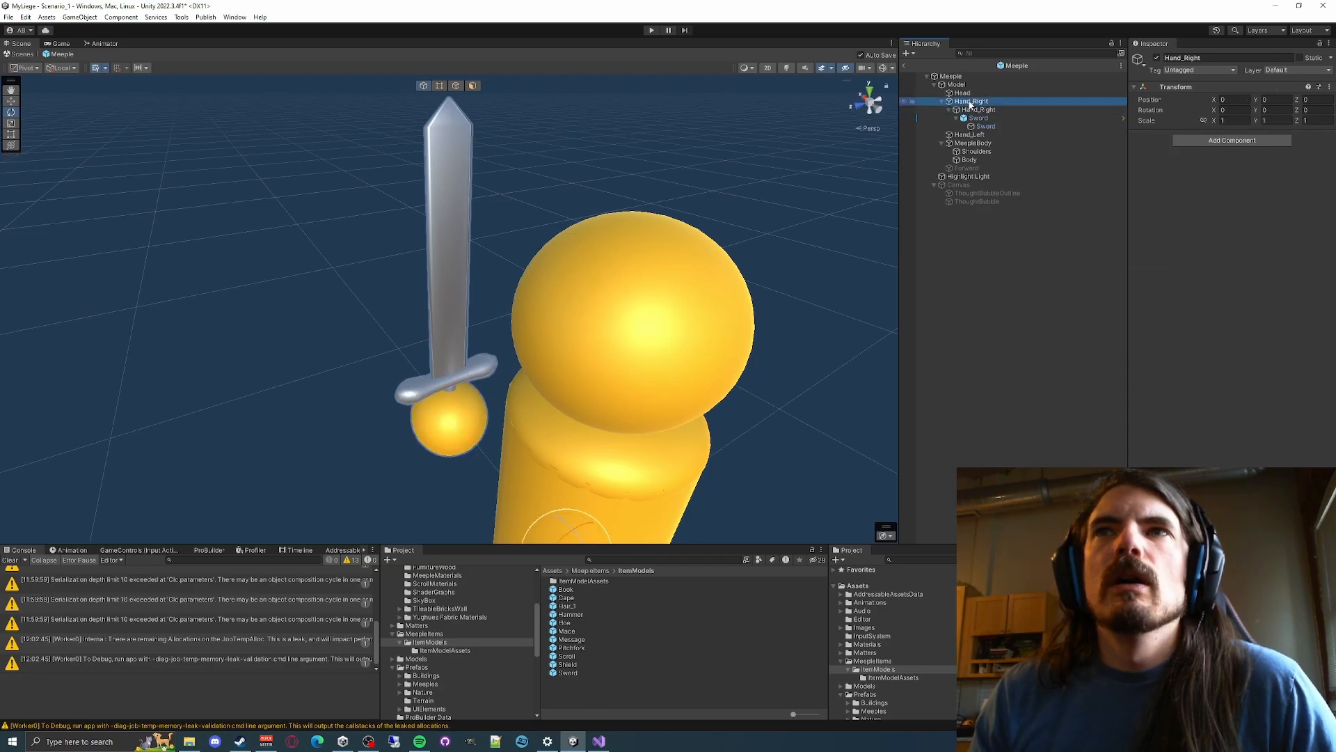
pyautogui.moveTo(418, 226); pyautogui.dragTo(441, 179, button='right')
pyautogui.click(978, 110)
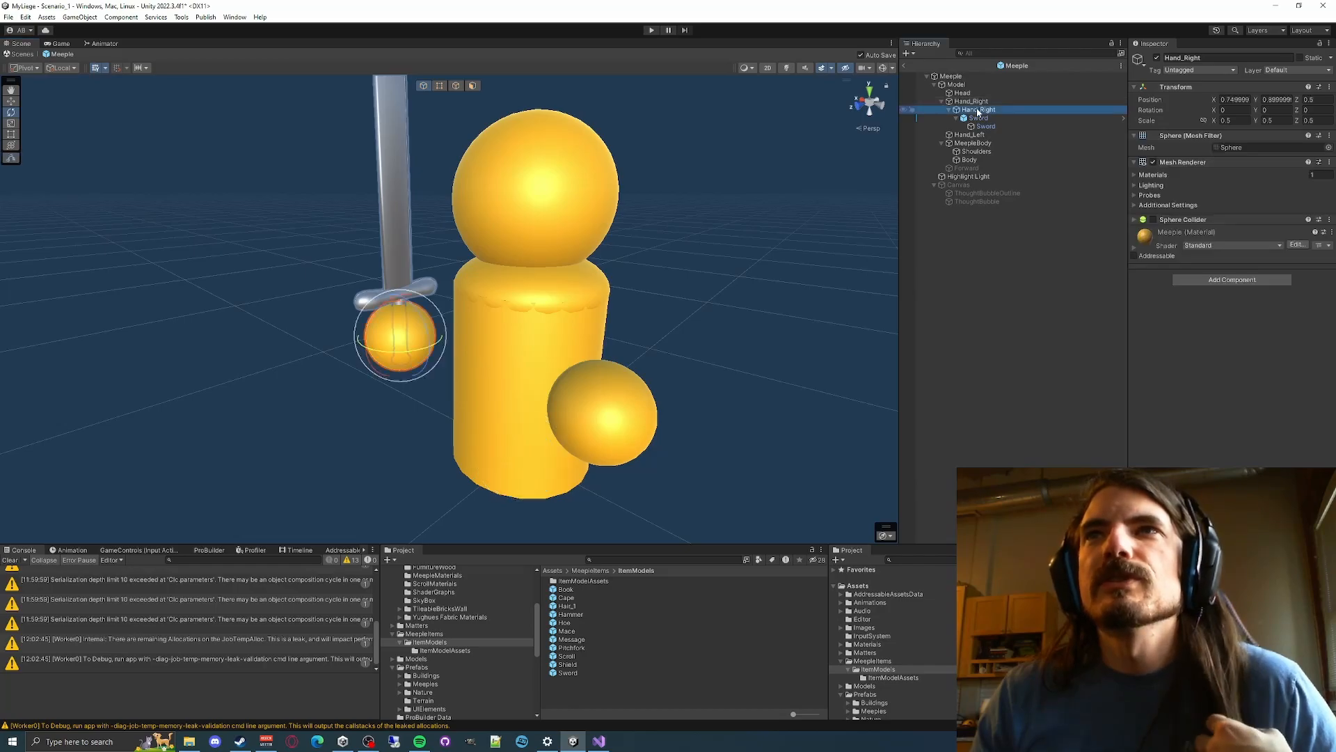
pyautogui.click(1246, 100)
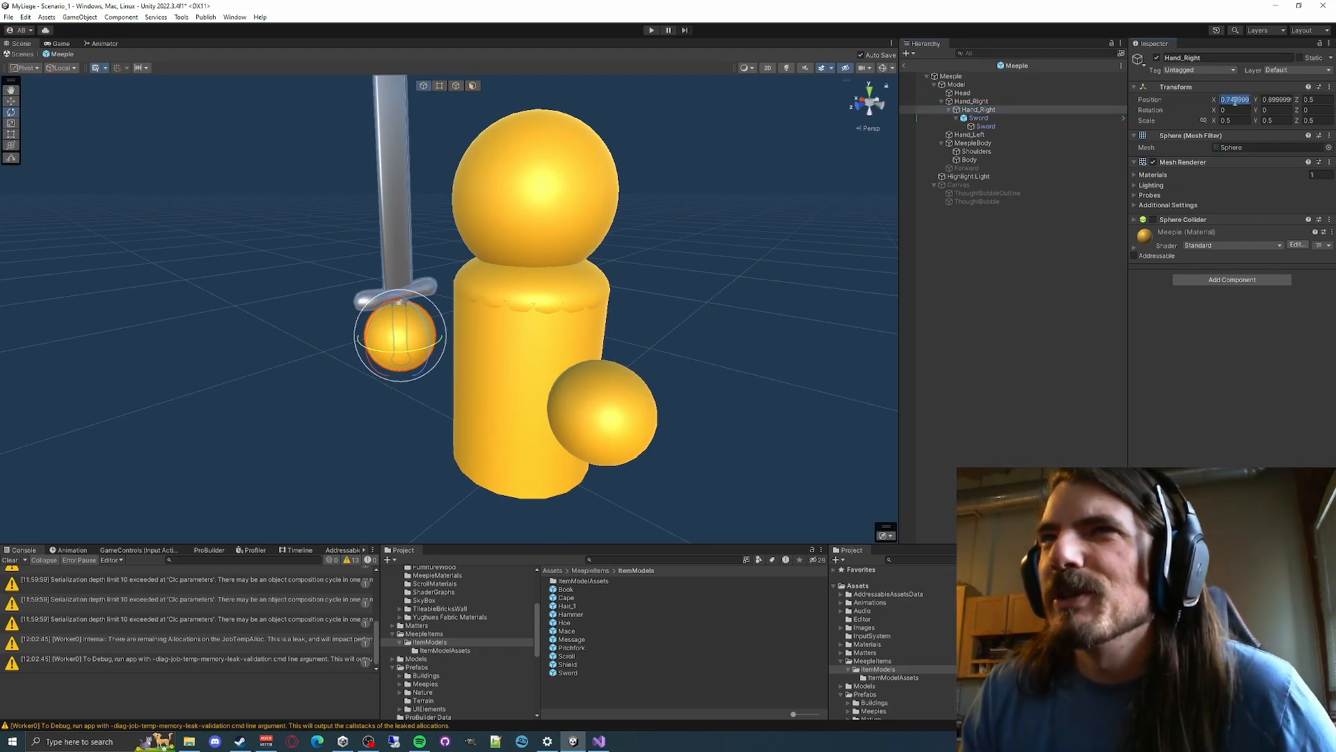
pyautogui.click(1236, 99)
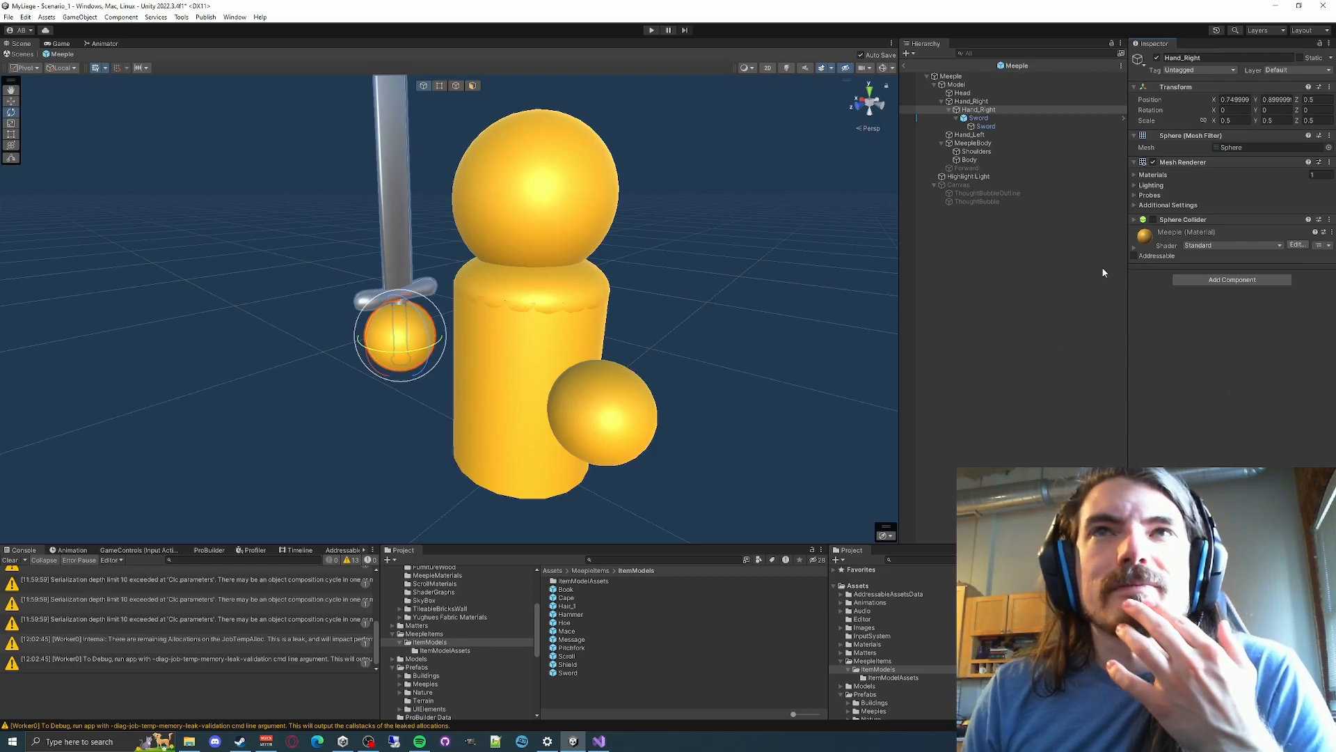
pyautogui.click(1234, 99)
pyautogui.write('0')
pyautogui.press('Tab')
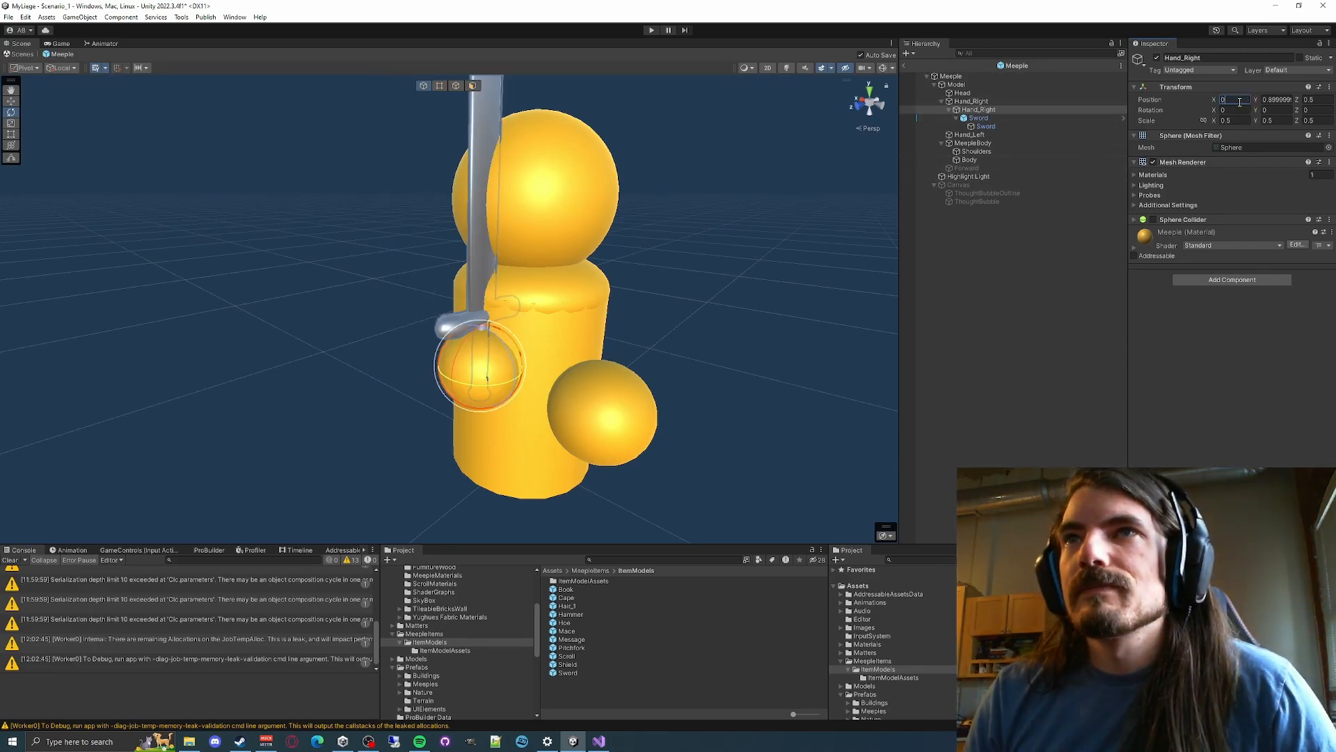
pyautogui.write('0')
pyautogui.press('Tab')
pyautogui.write('0')
pyautogui.press('Return')
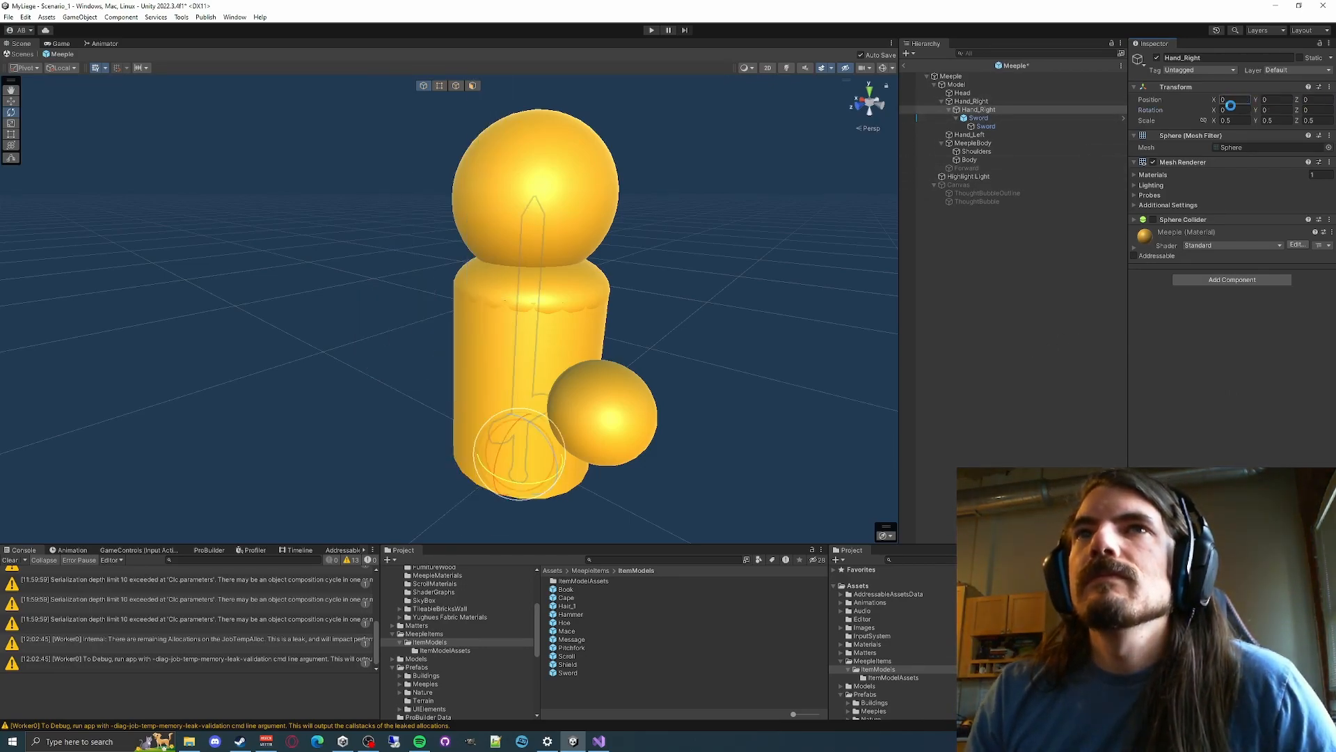
# Set the position of the outer Hand_Right parent to 0.75, 0.9, 0.5
pyautogui.click(970, 103)
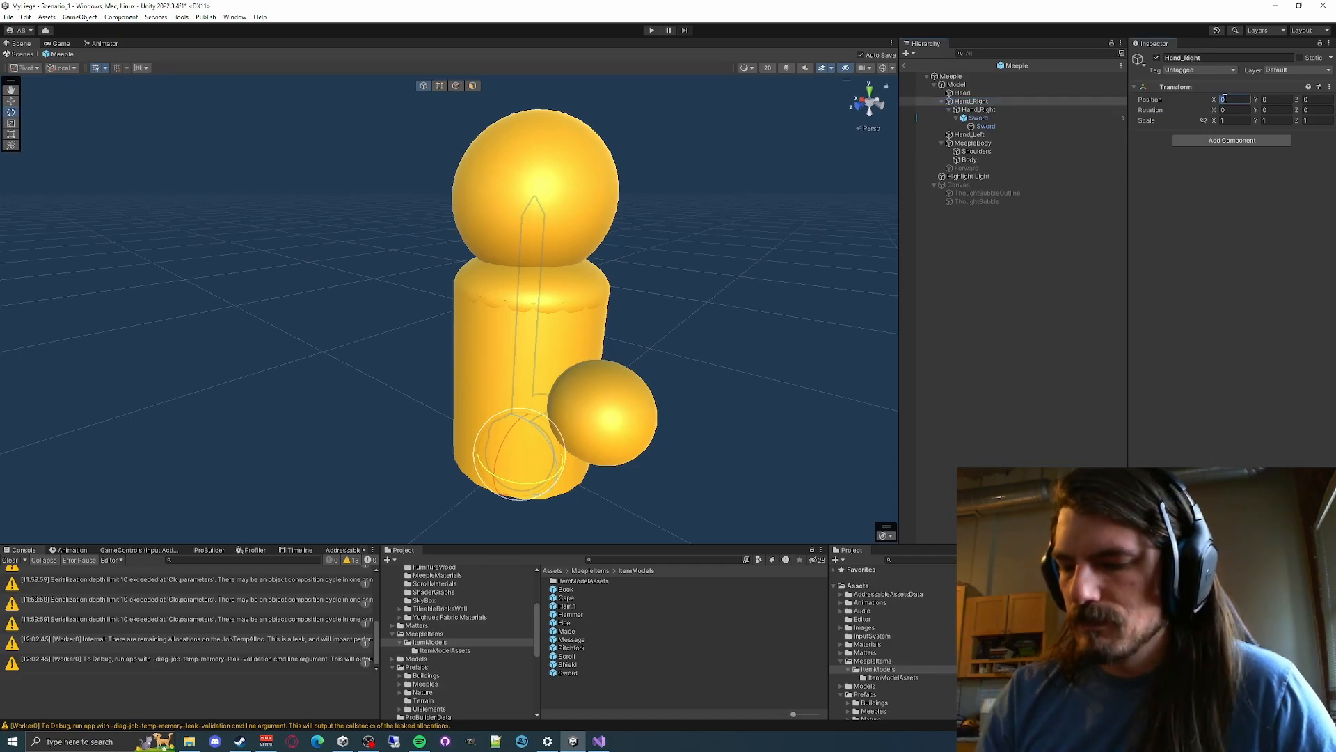
pyautogui.write('.75.9')
pyautogui.press('Tab')
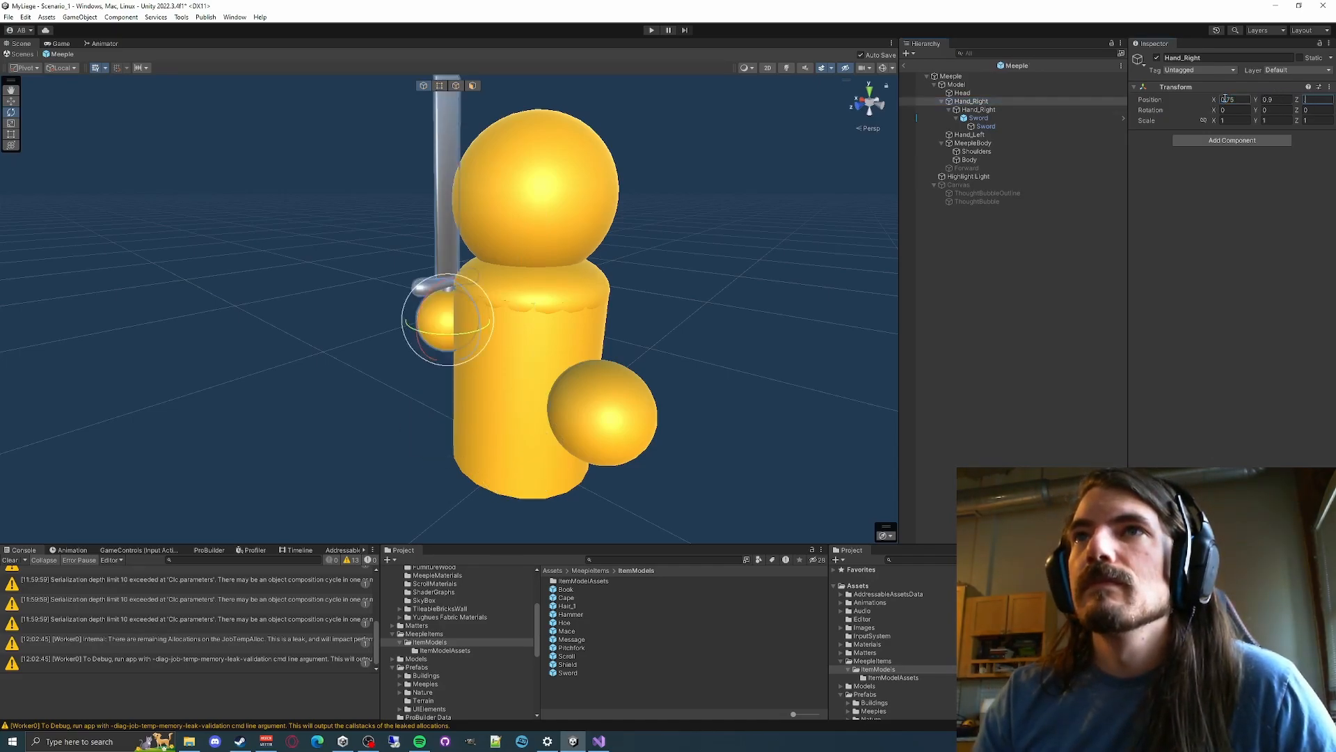
pyautogui.write('.5')
pyautogui.press('Return')
pyautogui.moveTo(591, 278); pyautogui.dragTo(574, 278, button='right')
pyautogui.scroll(4, 574, 277)
pyautogui.scroll(-5, 574, 278)
# Move the Sword prefab out of the inner hand sphere so it sits directly under the outer Hand_Right parent
pyautogui.click(979, 120)
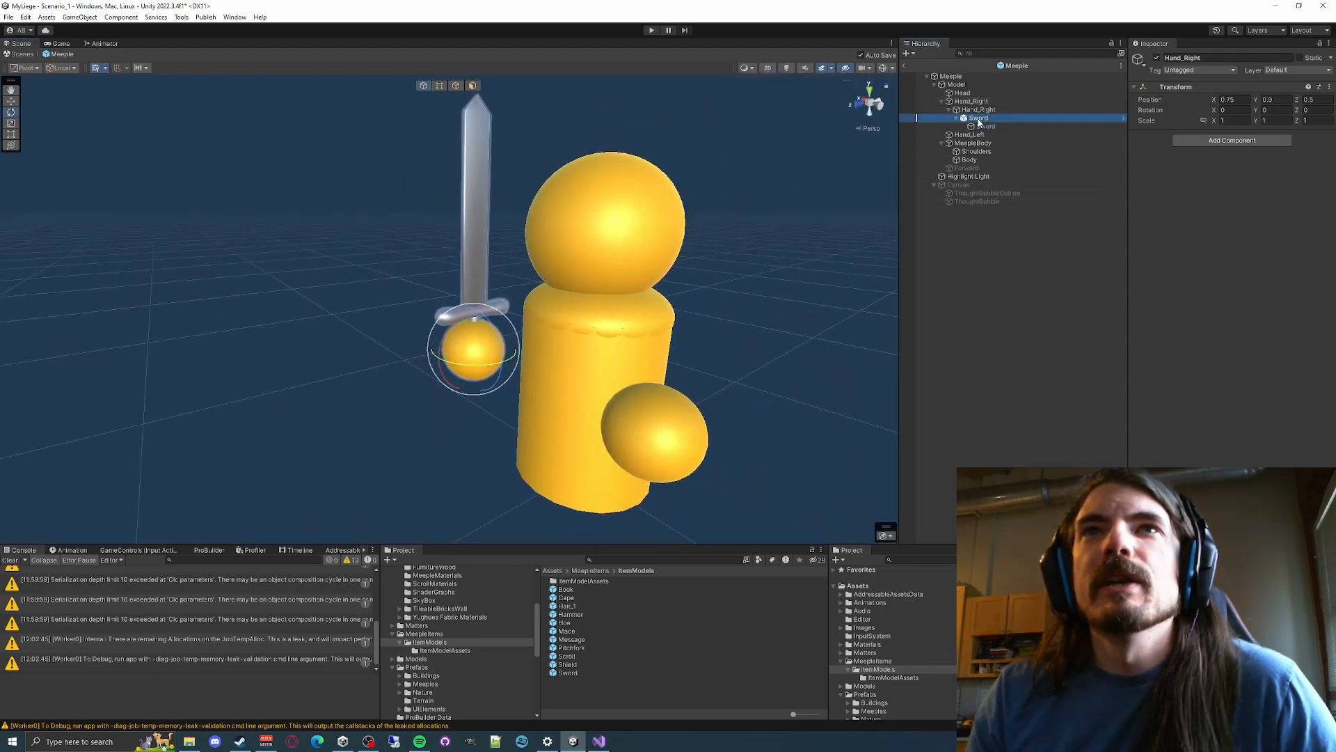
pyautogui.moveTo(971, 105); pyautogui.dragTo(971, 105)
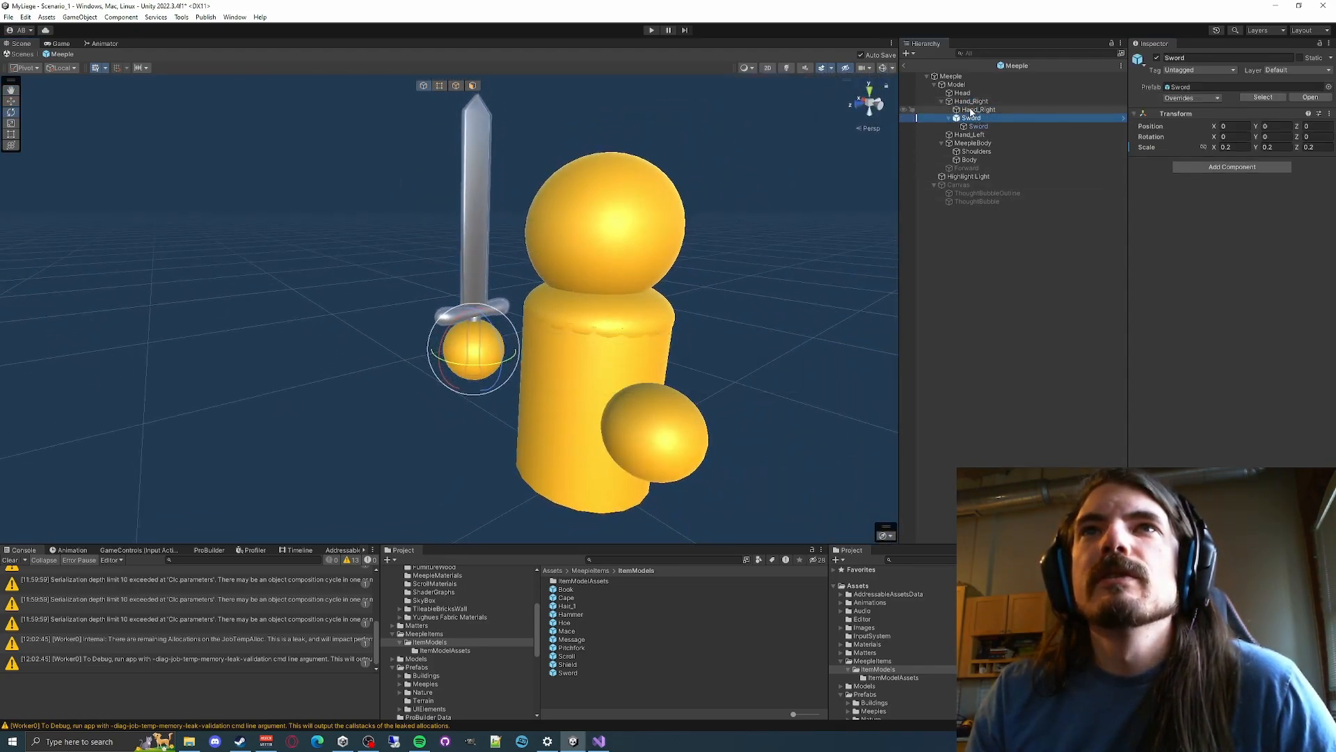
pyautogui.click(976, 110)
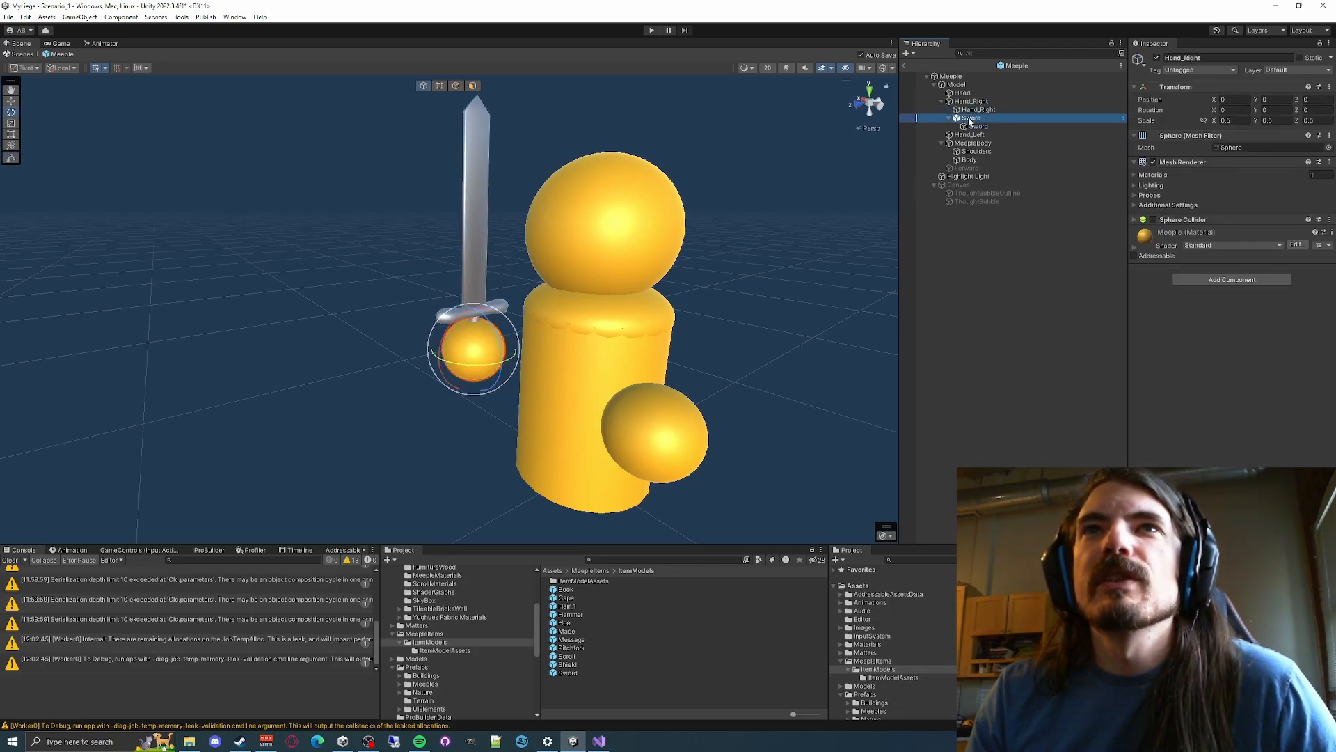
pyautogui.click(971, 118)
pyautogui.click(1203, 246)
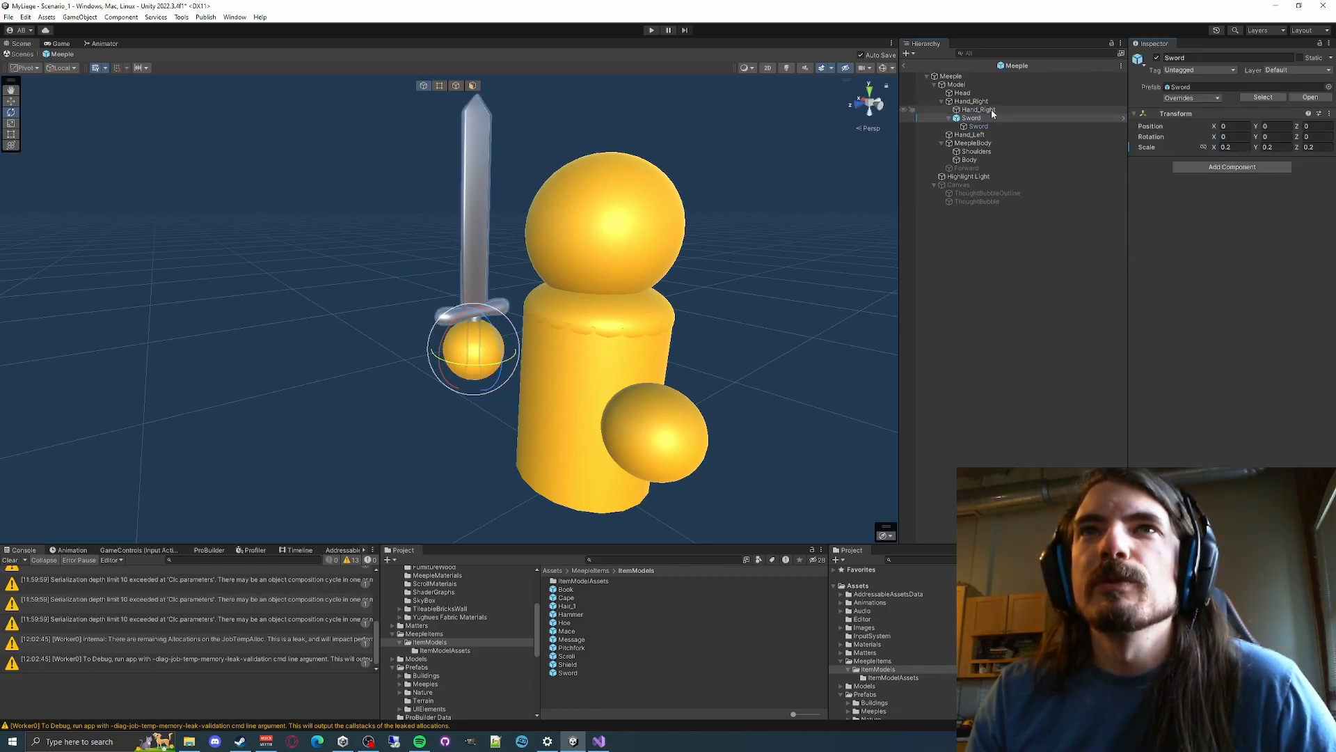
pyautogui.click(971, 102)
pyautogui.click(971, 118)
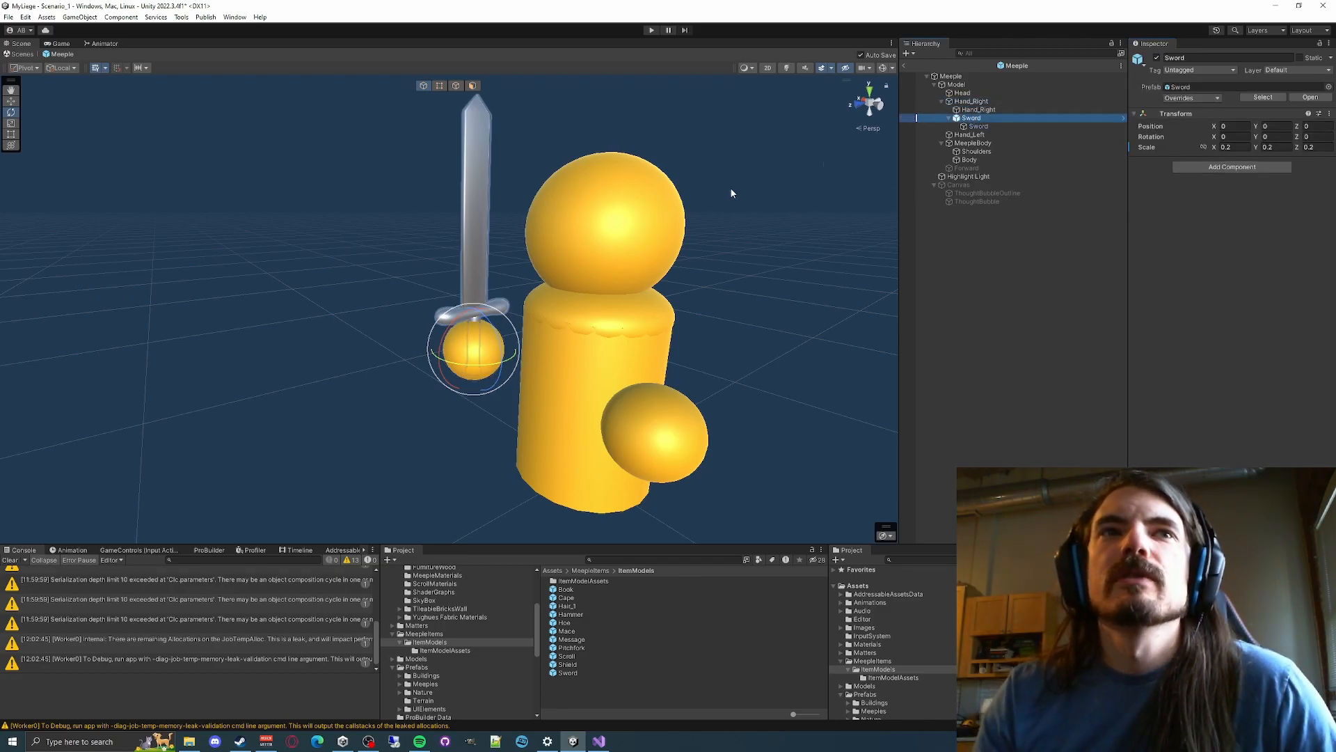
# Try rotating, raising and tilting the outer Hand_Right parent to test that the sword follows the hand
pyautogui.keyDown('alt'); pyautogui.moveTo(578, 192); pyautogui.dragTo(560, 195); pyautogui.keyUp('alt')
pyautogui.press('a')
pyautogui.moveTo(560, 195); pyautogui.dragTo(585, 221, button='right')
pyautogui.click(561, 205)
pyautogui.press('d')
pyautogui.press('s')
pyautogui.click(970, 102)
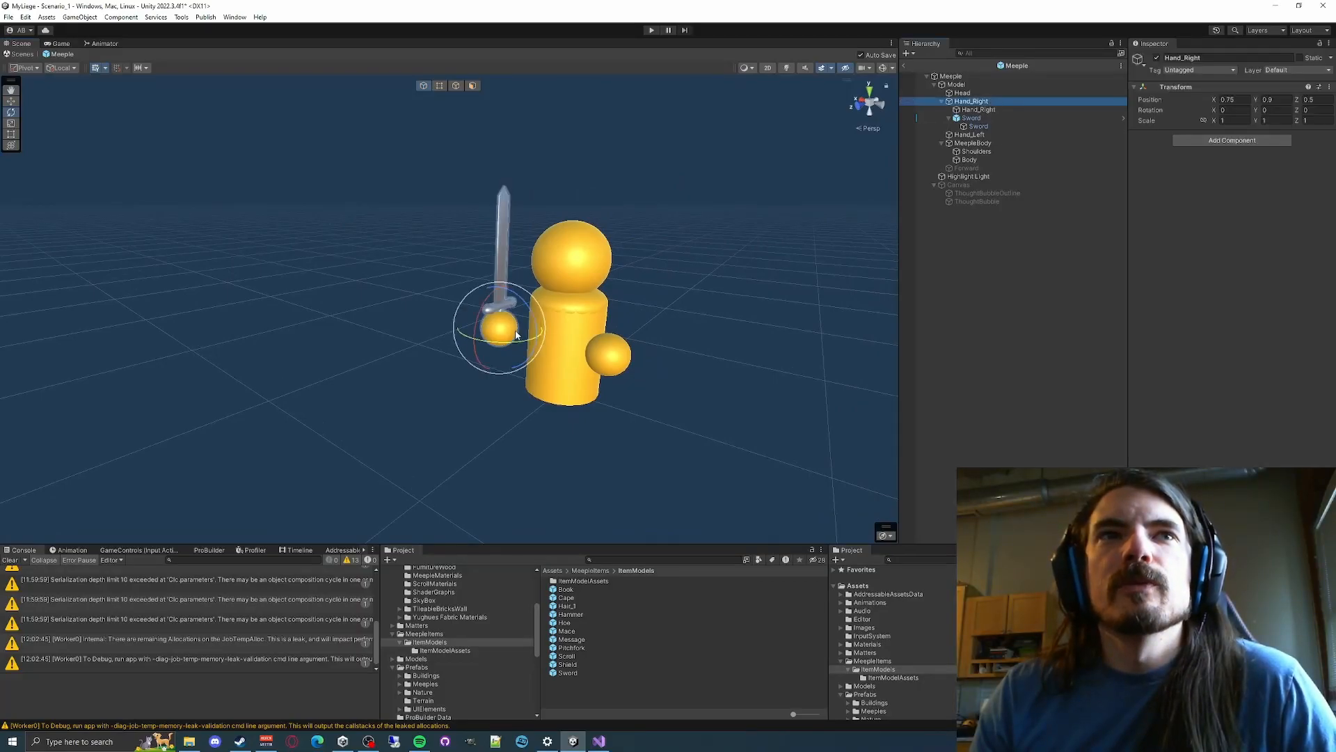
pyautogui.moveTo(515, 340)
pyautogui.mouseDown()
pyautogui.moveTo(550, 336)
pyautogui.moveTo(463, 344)
pyautogui.moveTo(493, 341)
pyautogui.mouseUp()
pyautogui.press('w')
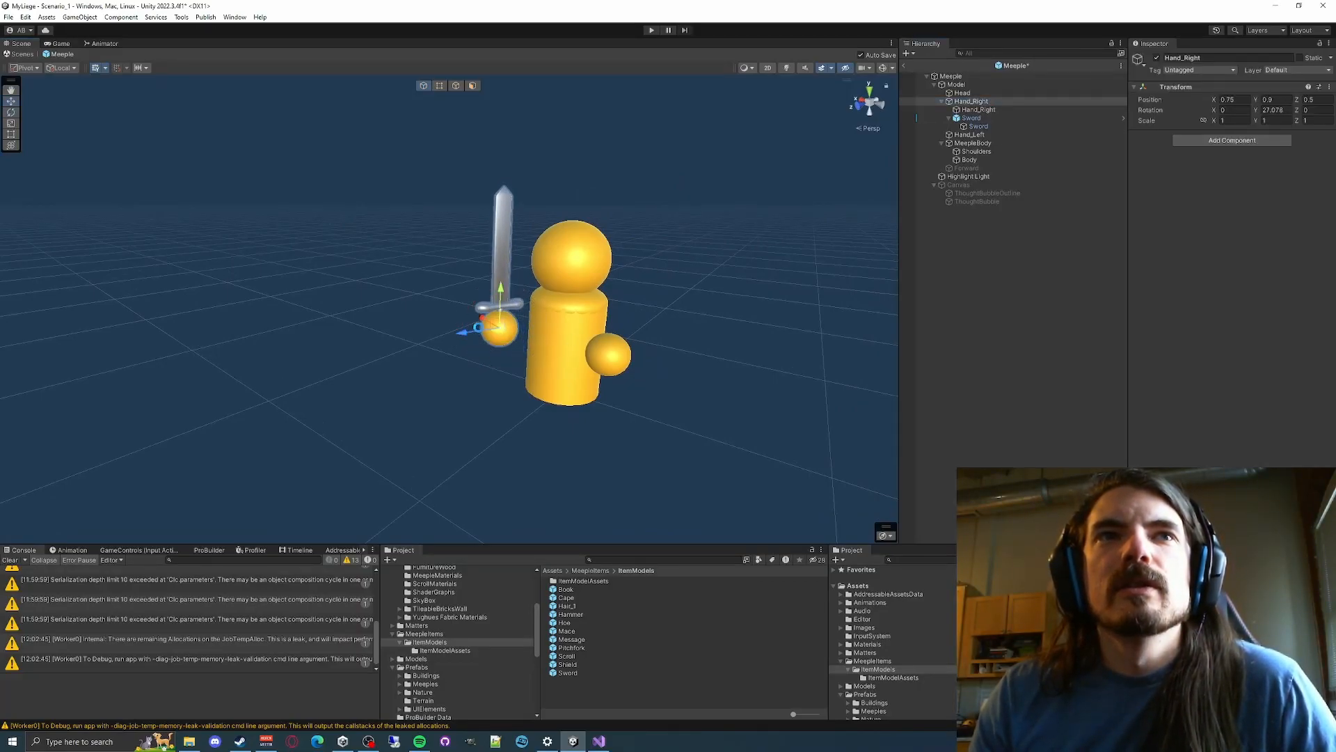
pyautogui.moveTo(500, 287); pyautogui.dragTo(421, 200)
pyautogui.press('e')
pyautogui.press('w')
# Undo the test tilt and move of the outer Hand_Right and reset its Y rotation to 0
pyautogui.hotkey('ctrl', 'z')
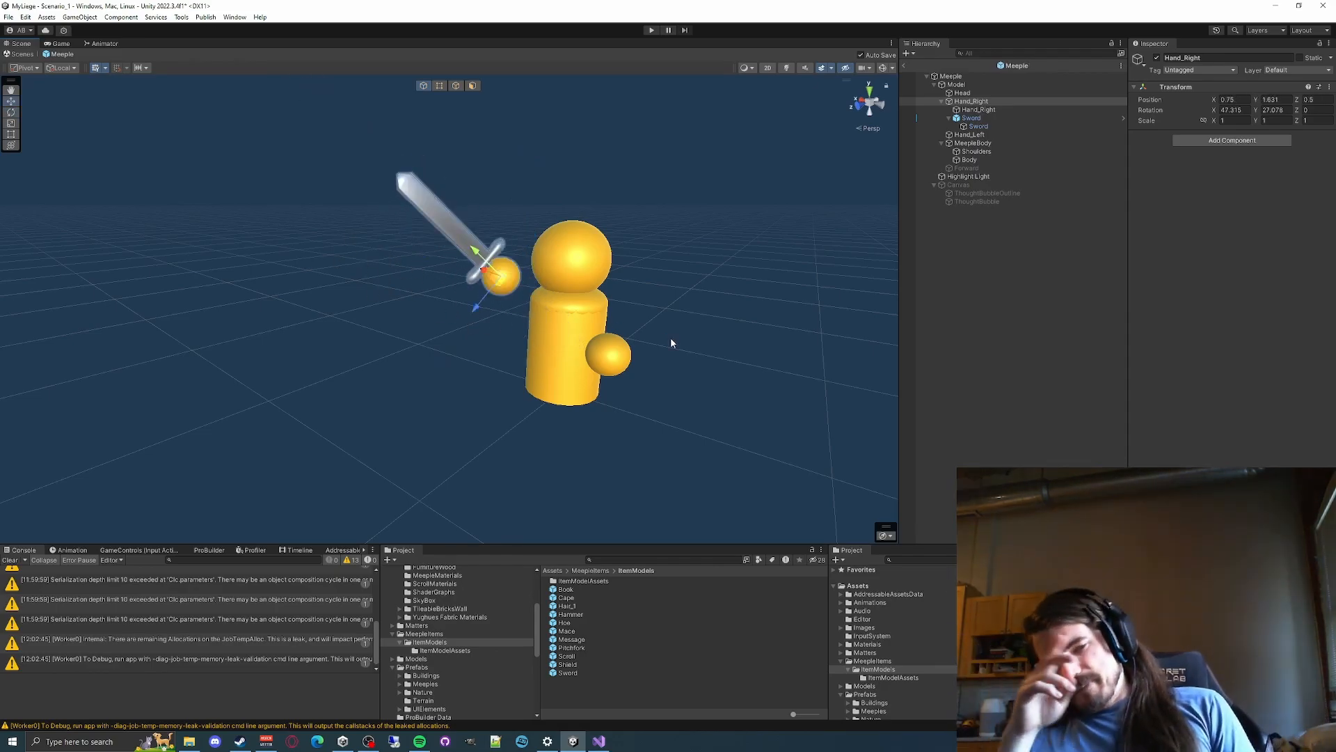
pyautogui.hotkey('ctrl', 'z')
pyautogui.hotkey('ctrl', 'z')
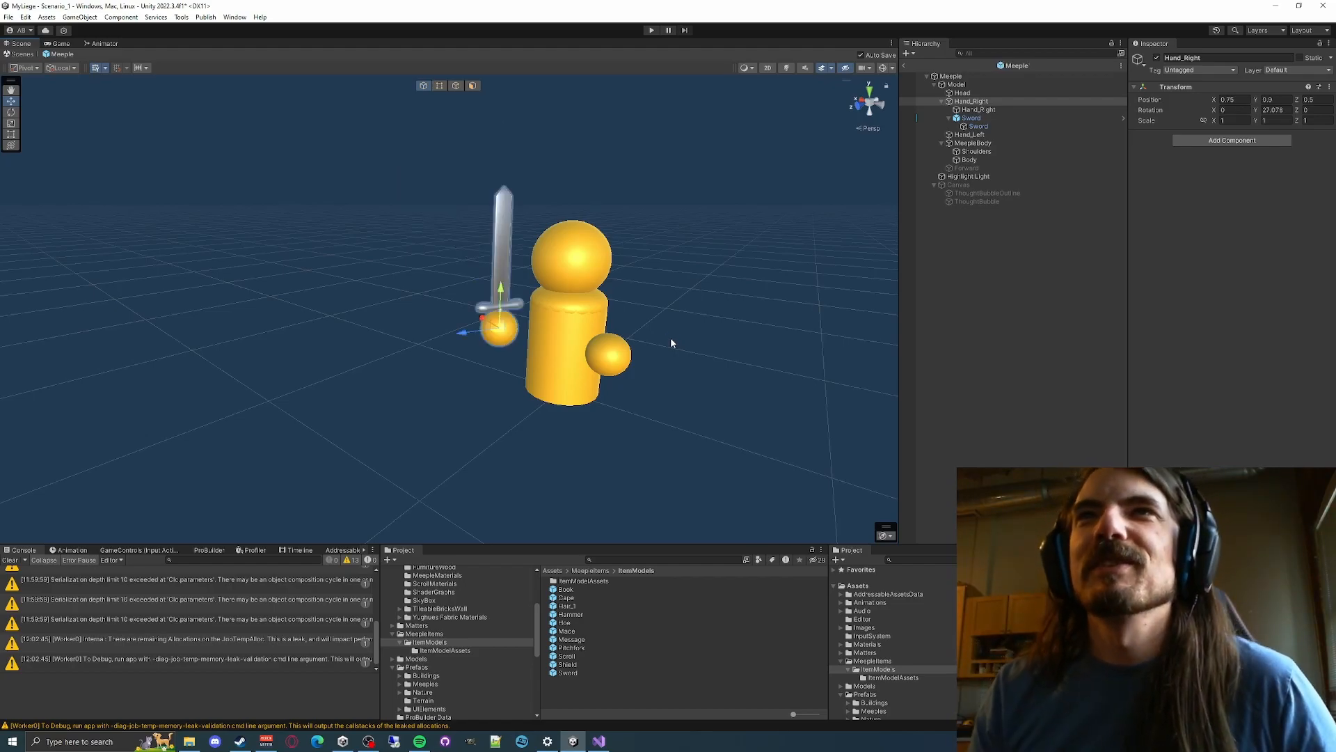
pyautogui.click(1268, 110)
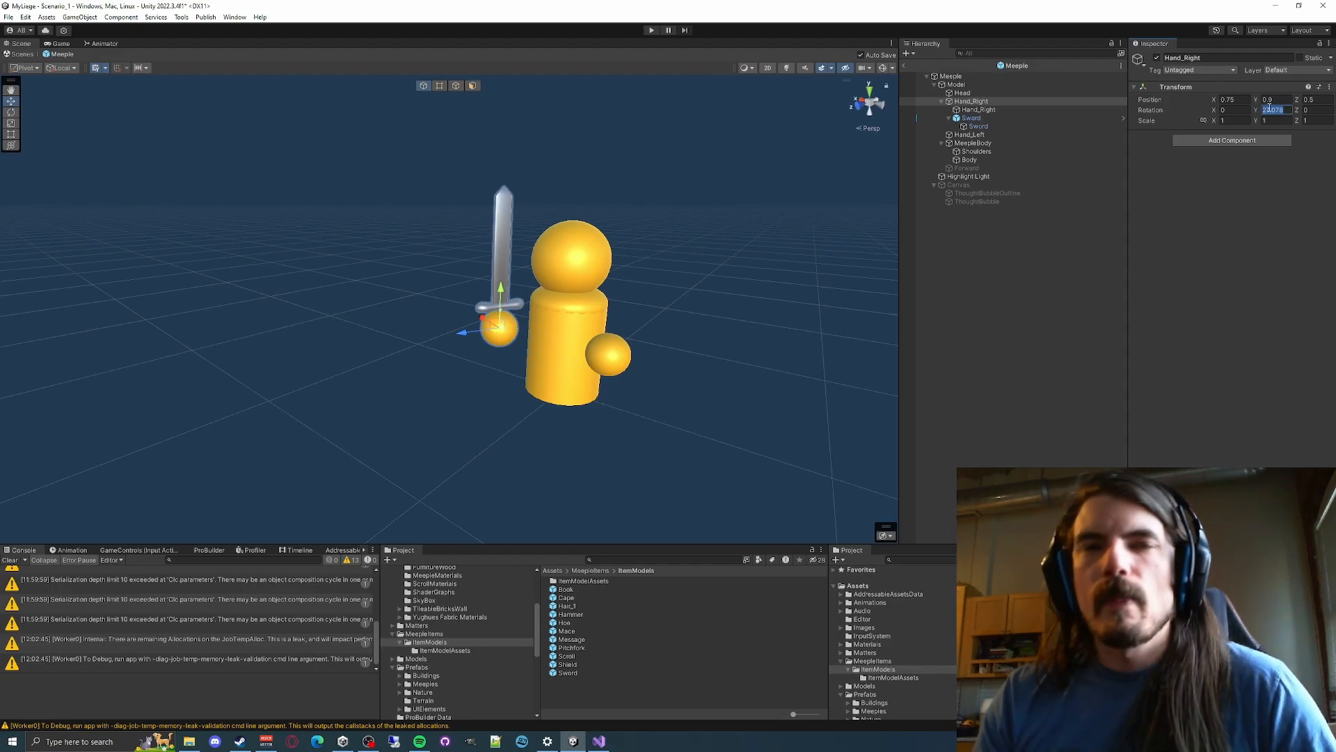
pyautogui.write('0')
pyautogui.press('Tab')
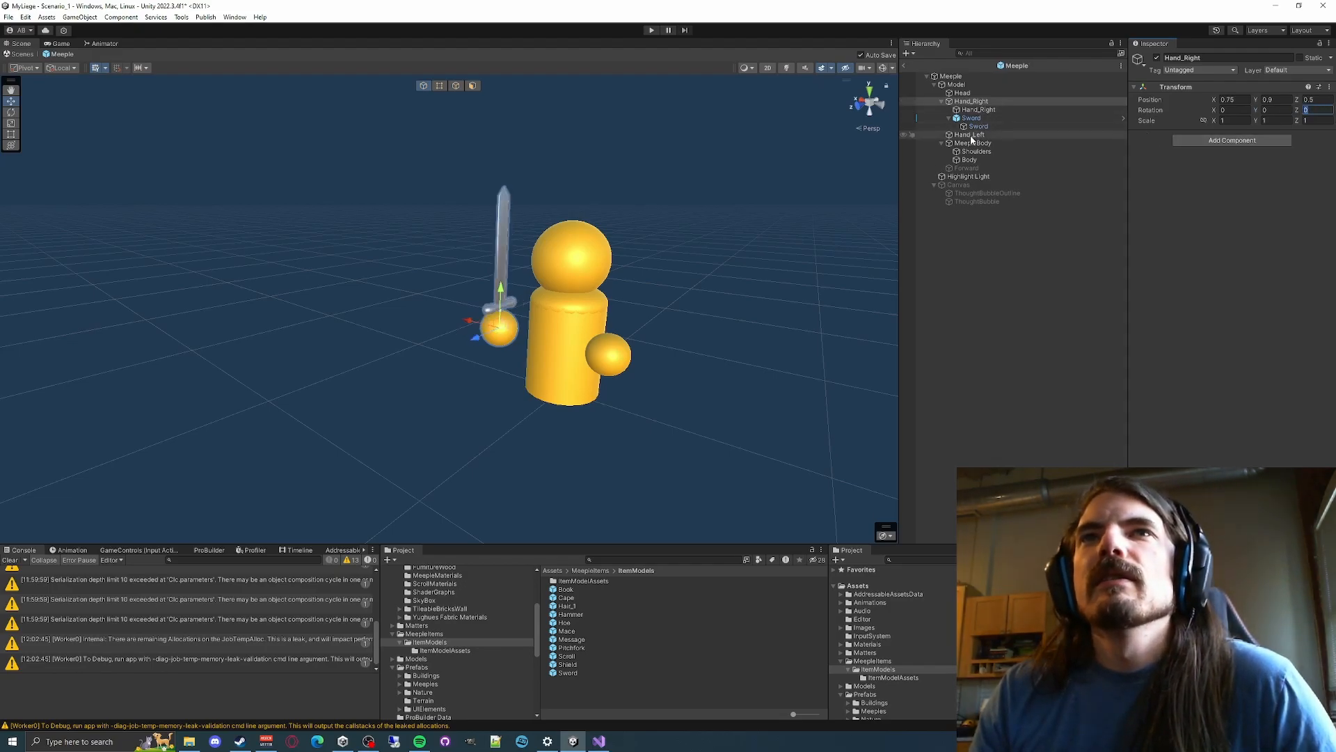
# Create an empty parent object around Hand_Left and name it Hand_Left as well
pyautogui.rightClick(972, 135)
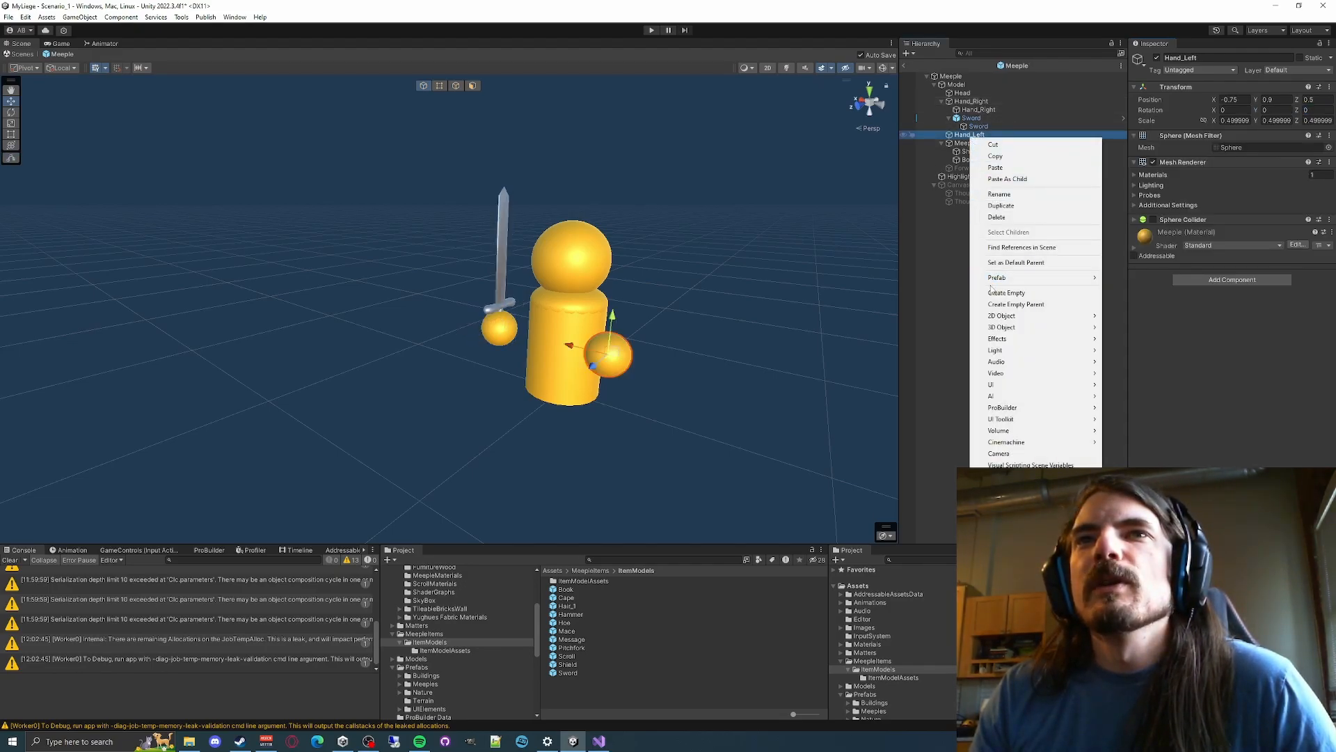
pyautogui.click(1009, 304)
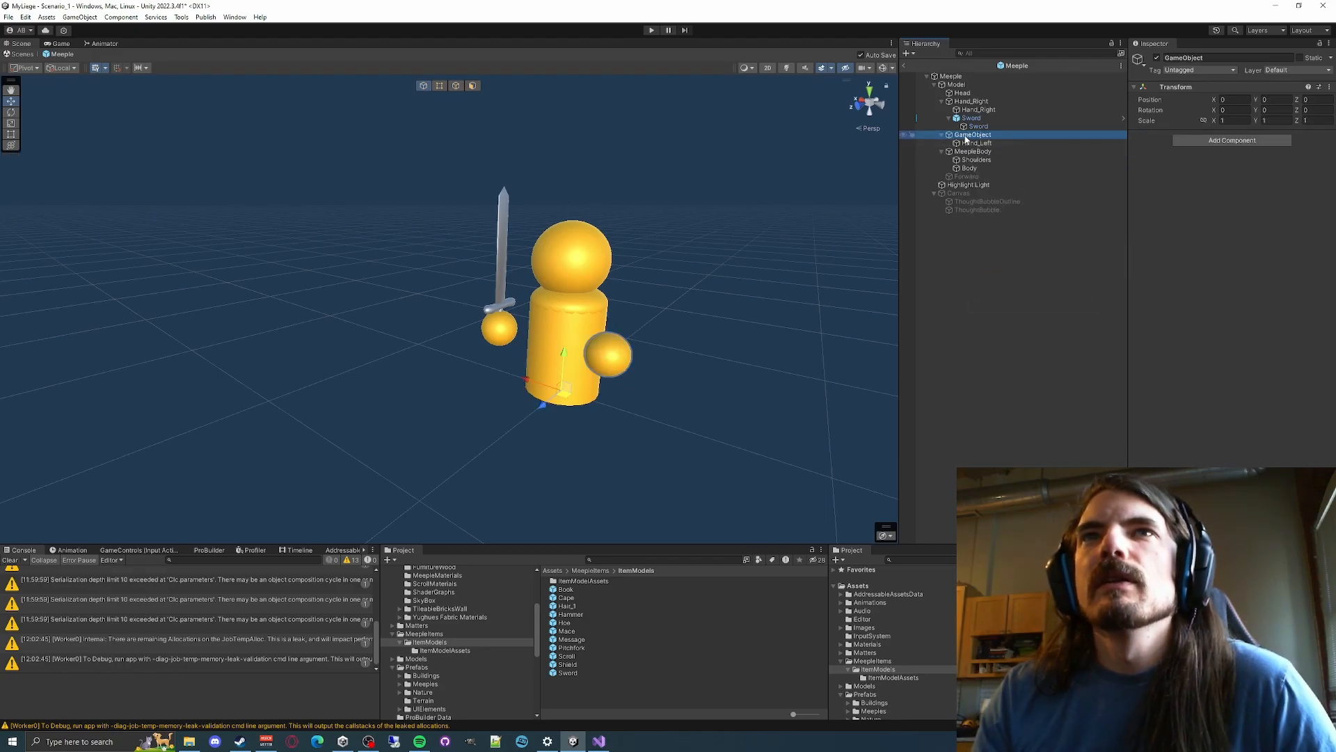
pyautogui.click(966, 136)
pyautogui.write('Hand_Left')
pyautogui.press('Return')
# Rename the two inner hand spheres as Hand_Right_Model and Hand_Left_Model
pyautogui.click(981, 110)
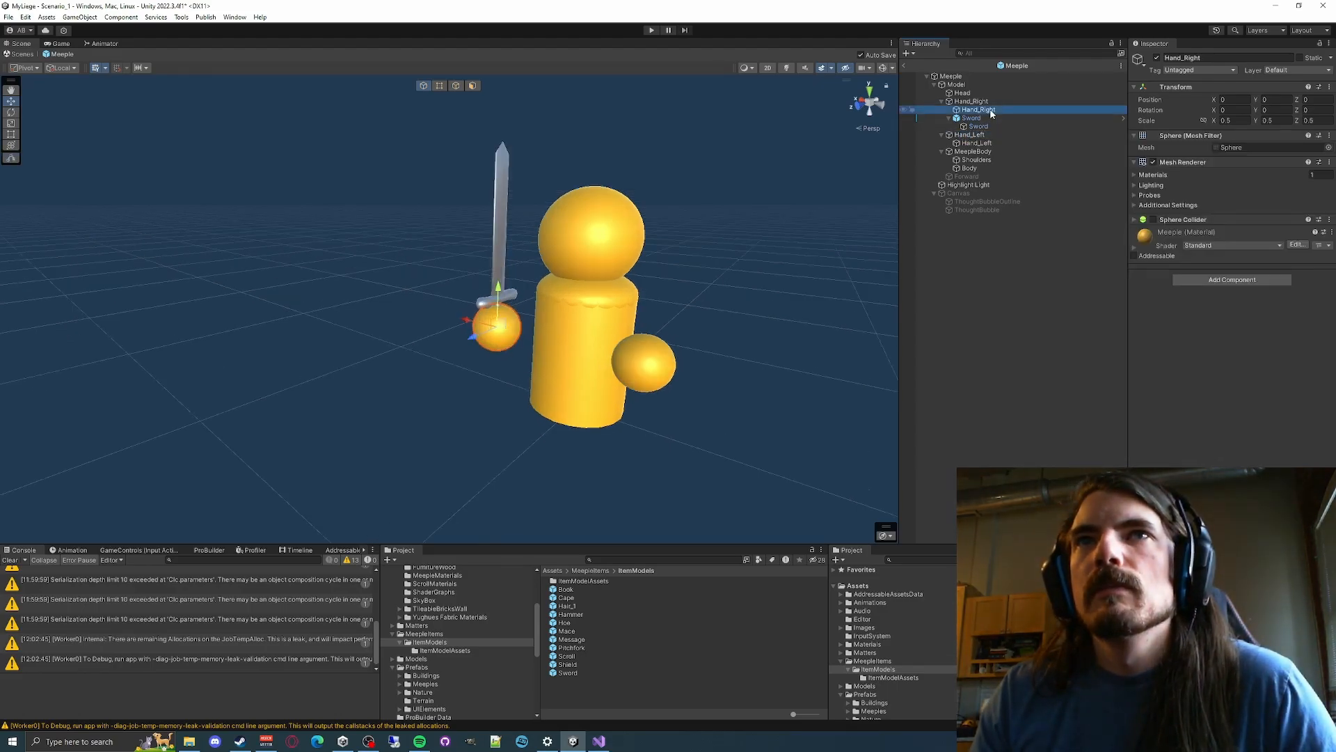
pyautogui.press('f')
pyautogui.click(992, 111)
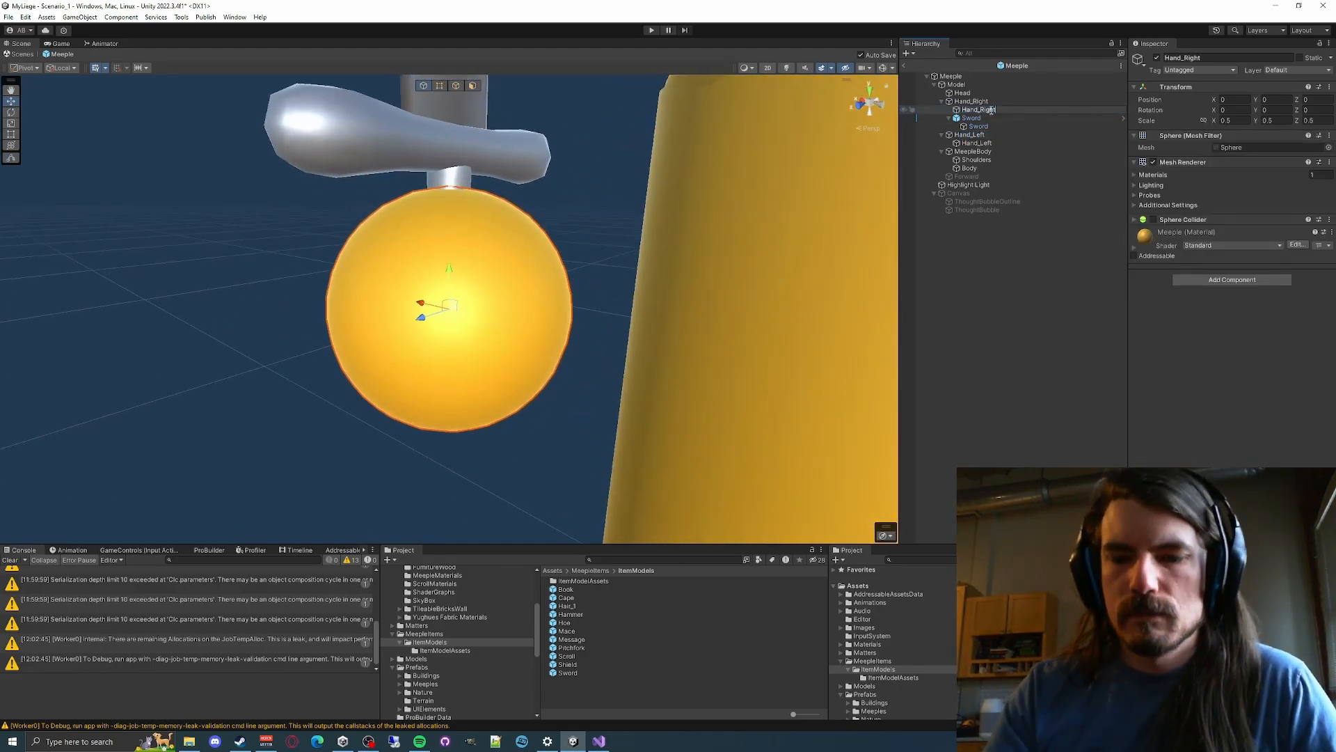
pyautogui.press('Return')
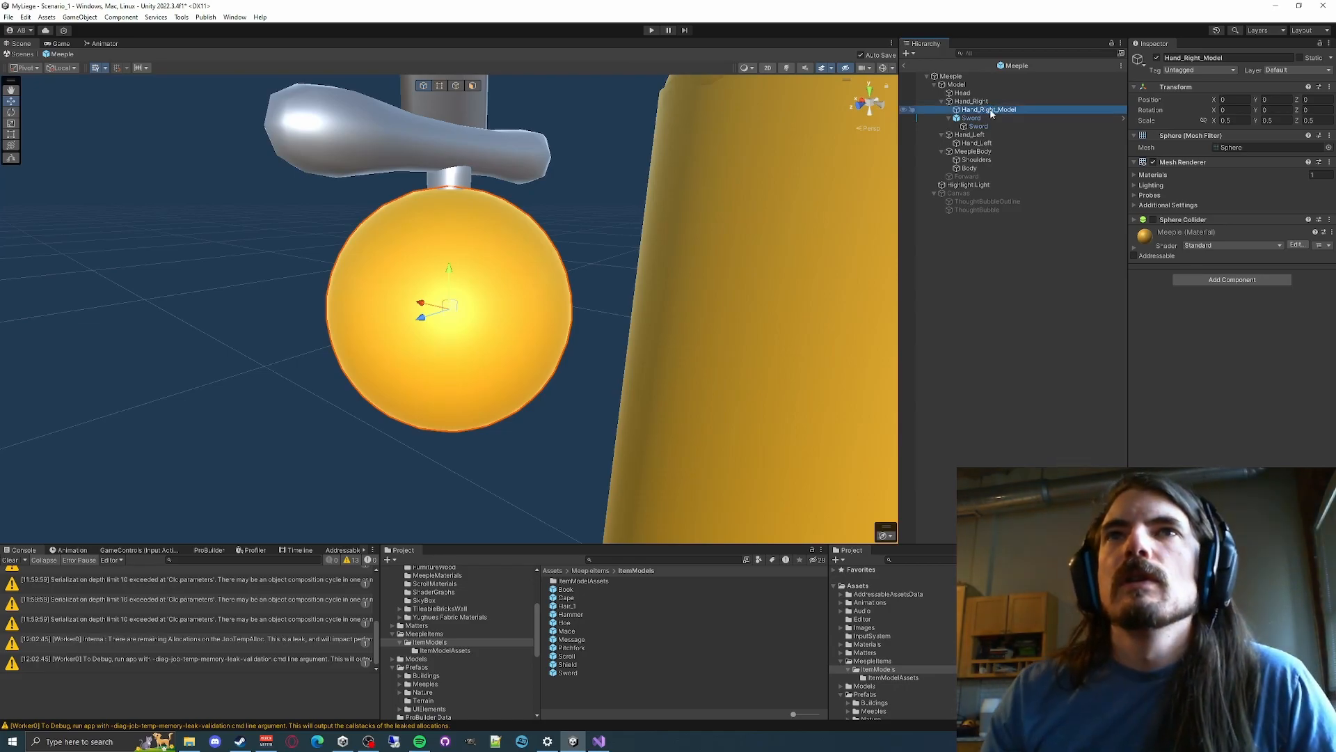
pyautogui.click(977, 144)
pyautogui.click(995, 144)
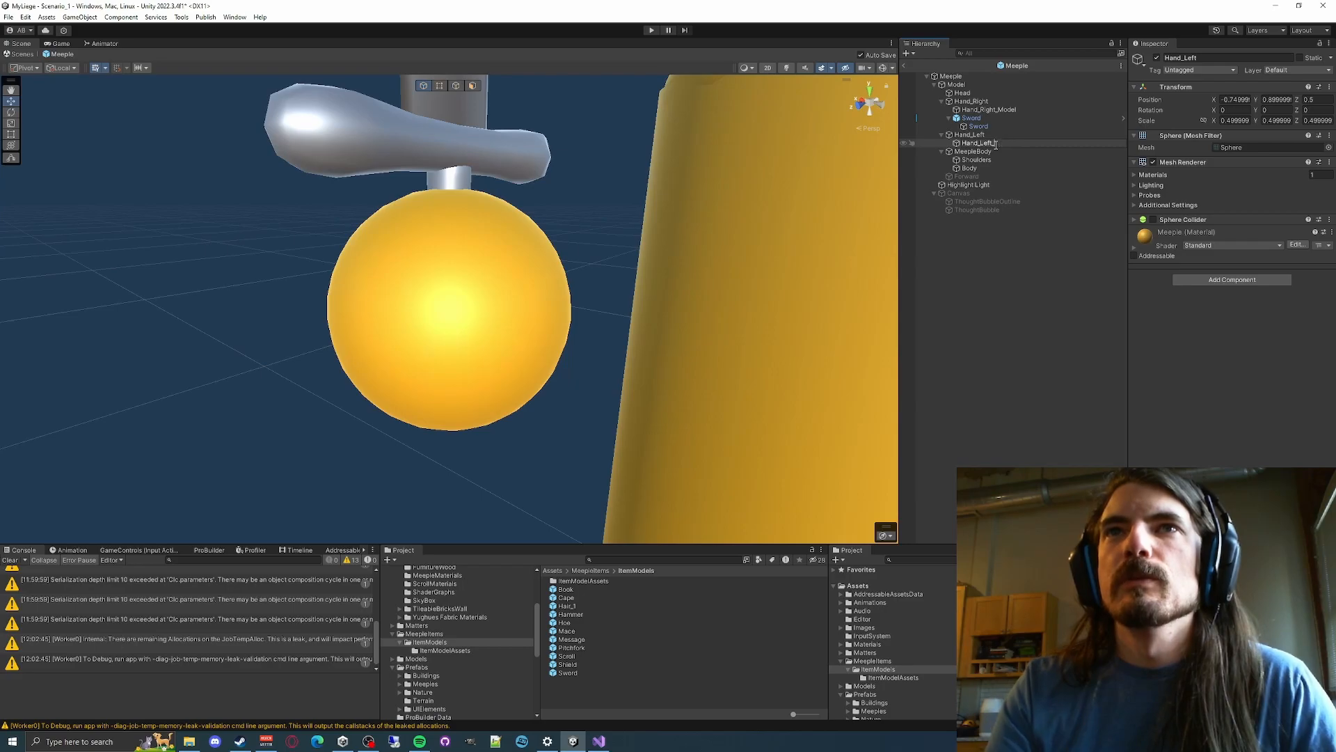
pyautogui.press('Return')
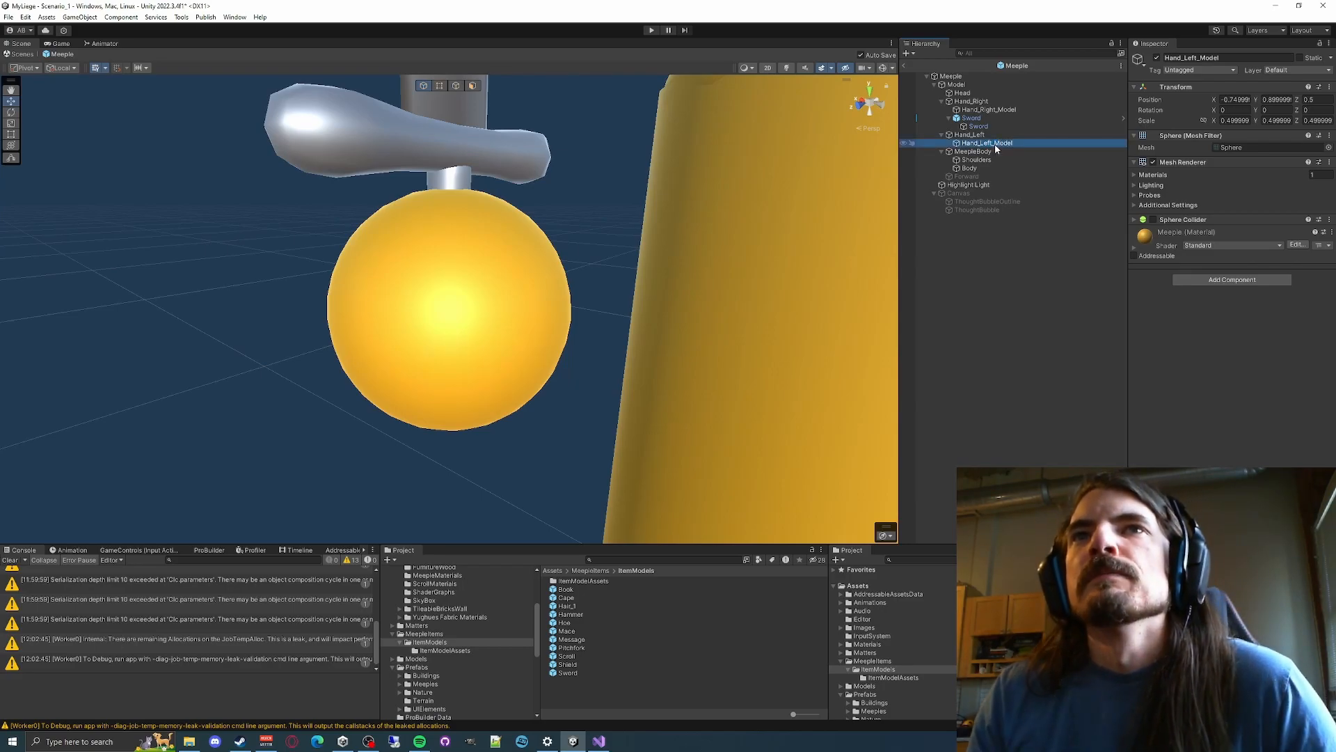
# Set the position of Hand_Left_Model to 0, 0, 0 relative to its new Hand_Left parent
pyautogui.press('Up')
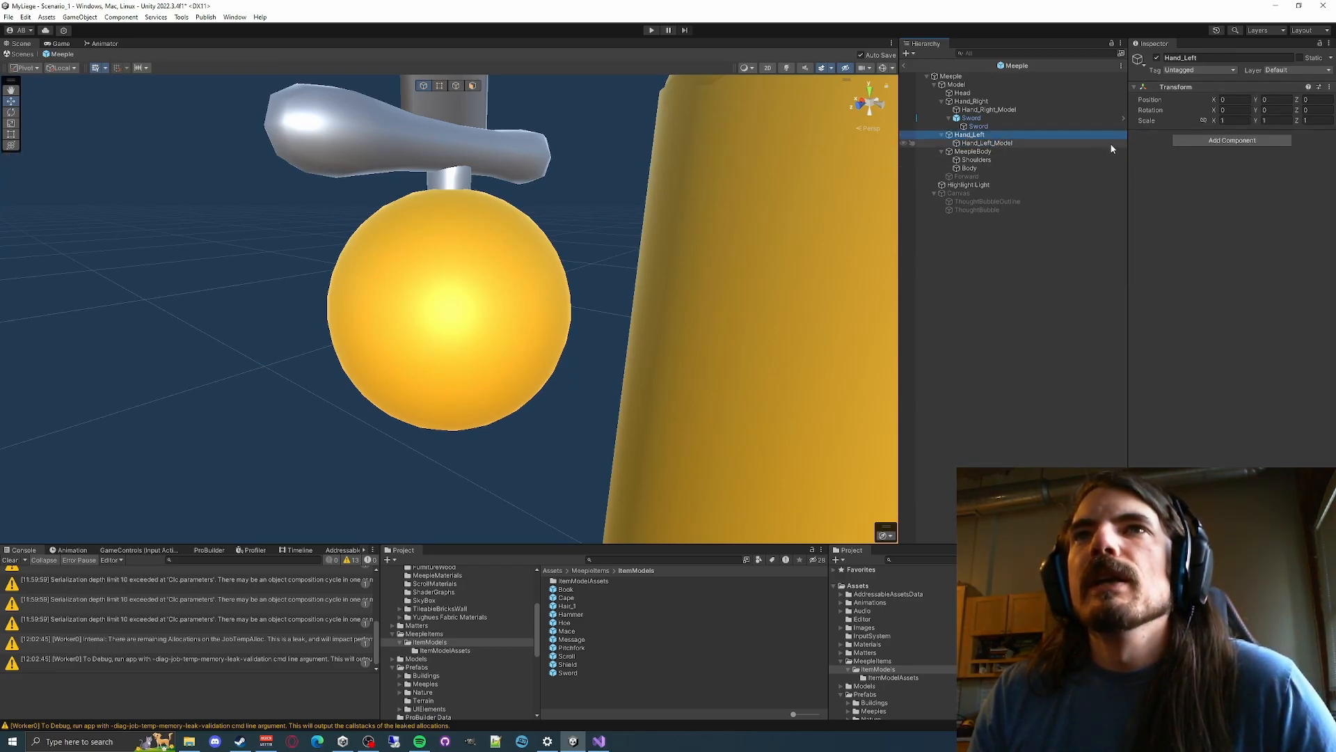
pyautogui.keyDown('alt'); pyautogui.moveTo(745, 142); pyautogui.dragTo(664, 235); pyautogui.keyUp('alt')
pyautogui.scroll(-10, 665, 235)
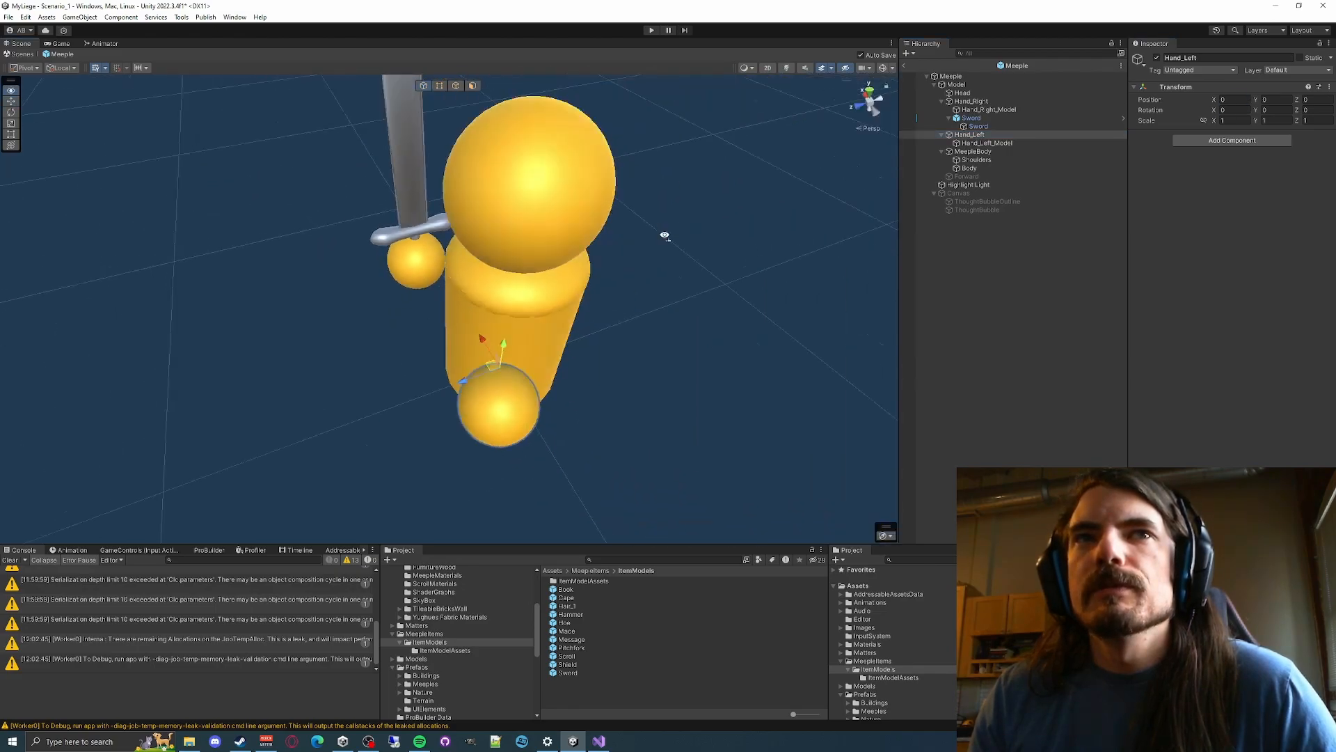
pyautogui.scroll(4, 689, 230)
pyautogui.click(975, 143)
pyautogui.click(1236, 99)
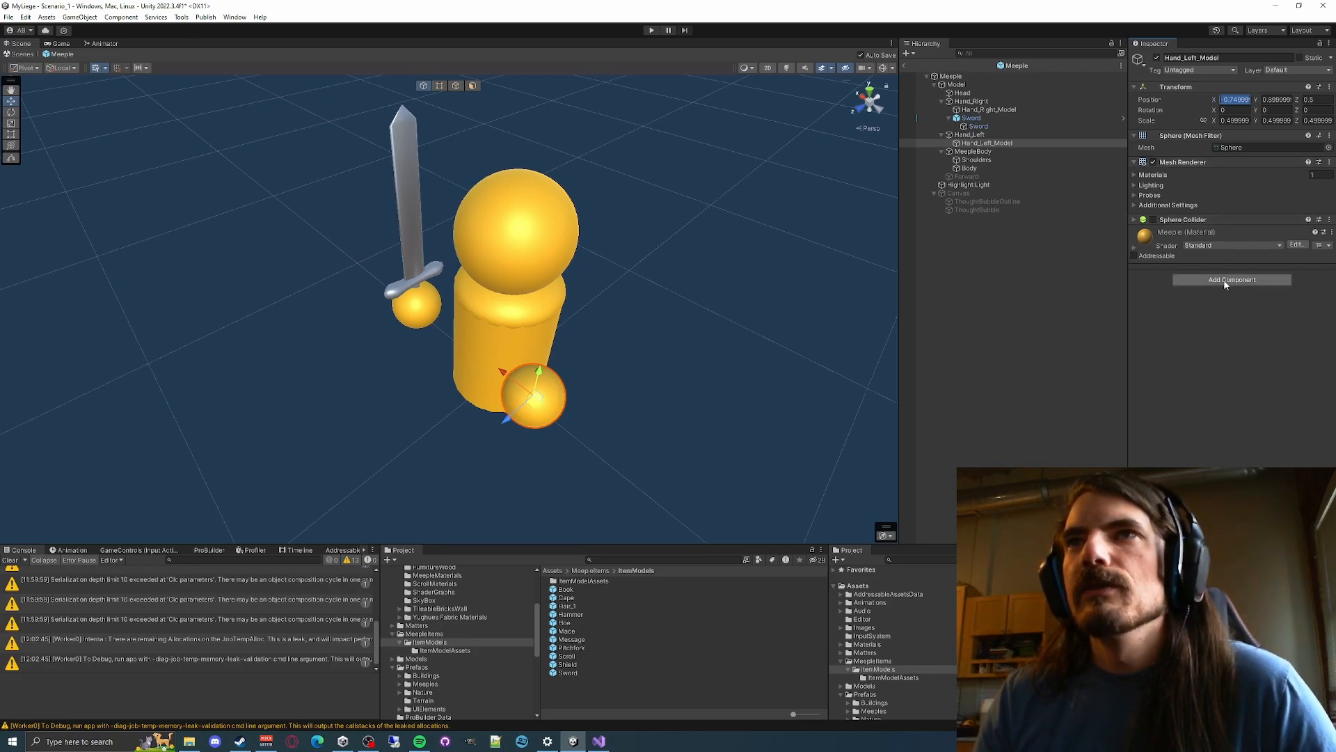
pyautogui.write('0')
pyautogui.press('Tab')
pyautogui.write('0')
pyautogui.press('Tab')
pyautogui.write('0')
pyautogui.press('Tab')
pyautogui.press('Tab')
pyautogui.press('Tab')
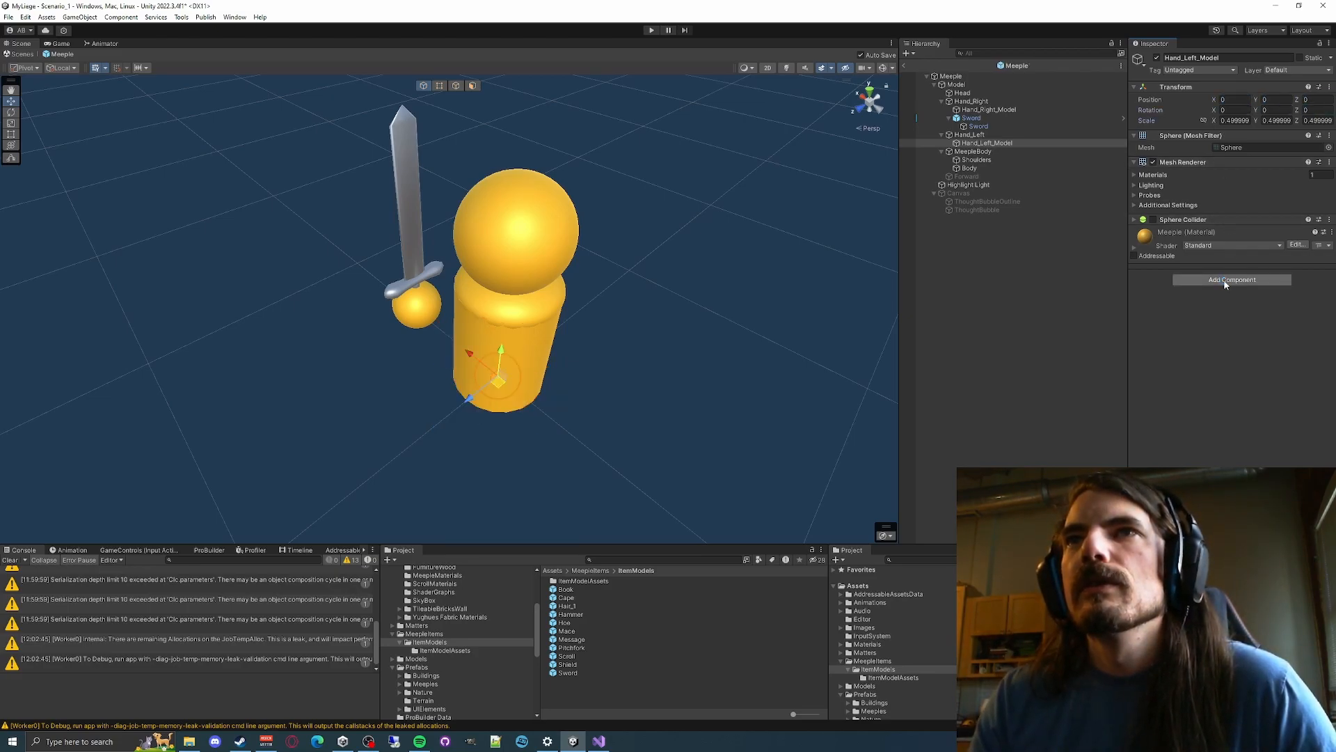
# Set the scale of Hand_Left_Model to 0.5 on all three axes
pyautogui.press('Tab')
pyautogui.write('0.5')
pyautogui.press('Tab')
pyautogui.write('0.5')
pyautogui.press('Tab')
pyautogui.write('0.5')
# Set the position of the Hand_Left parent to -0.75, 0.9, 0.5
pyautogui.click(970, 134)
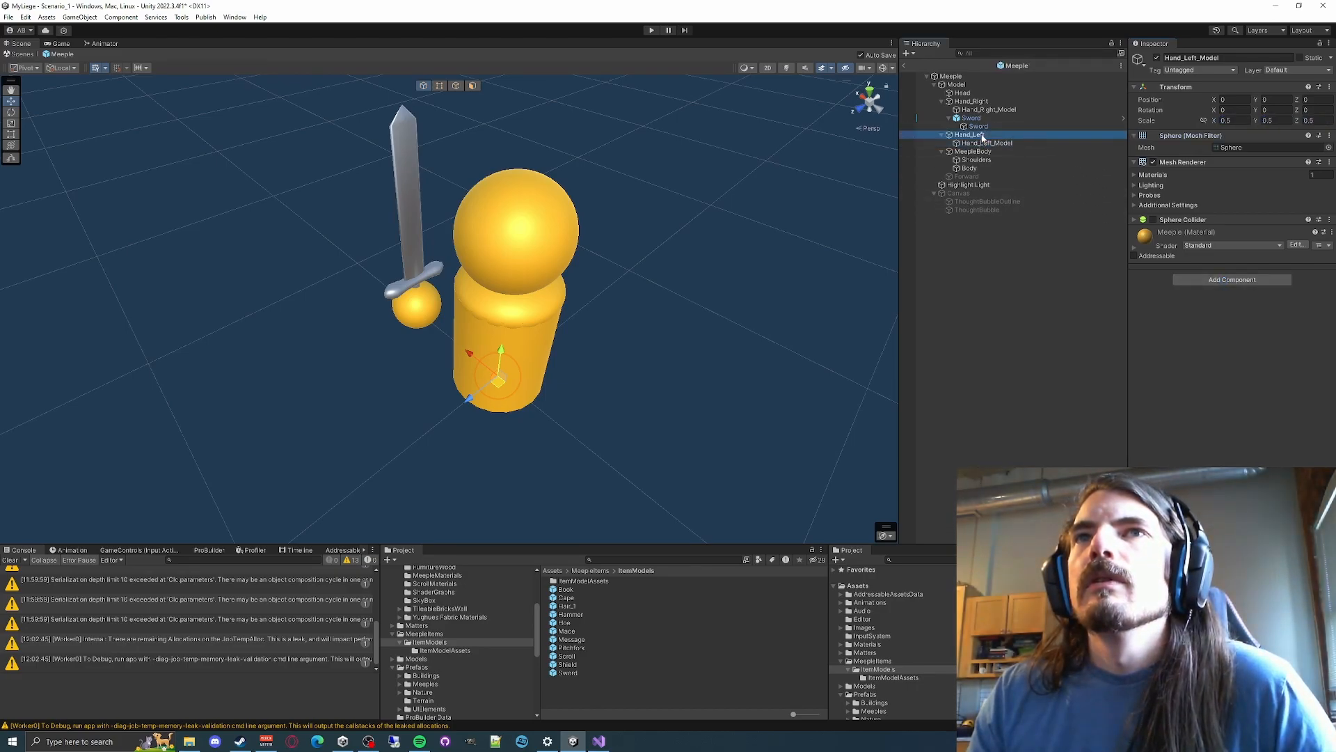
pyautogui.click(1228, 99)
pyautogui.write('-0.5')
pyautogui.press('Tab')
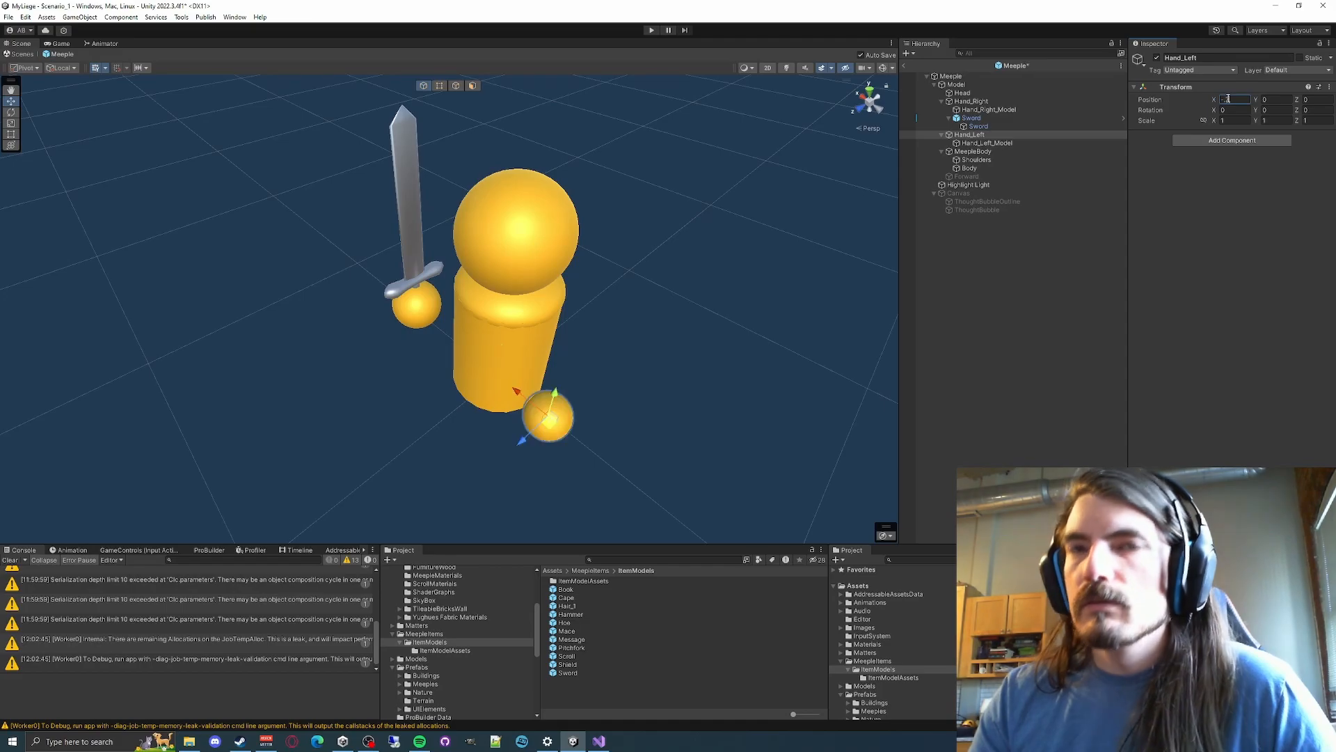
pyautogui.write('0.6')
pyautogui.press('Tab')
pyautogui.hotkey('shift', 'Tab')
pyautogui.write('0.9')
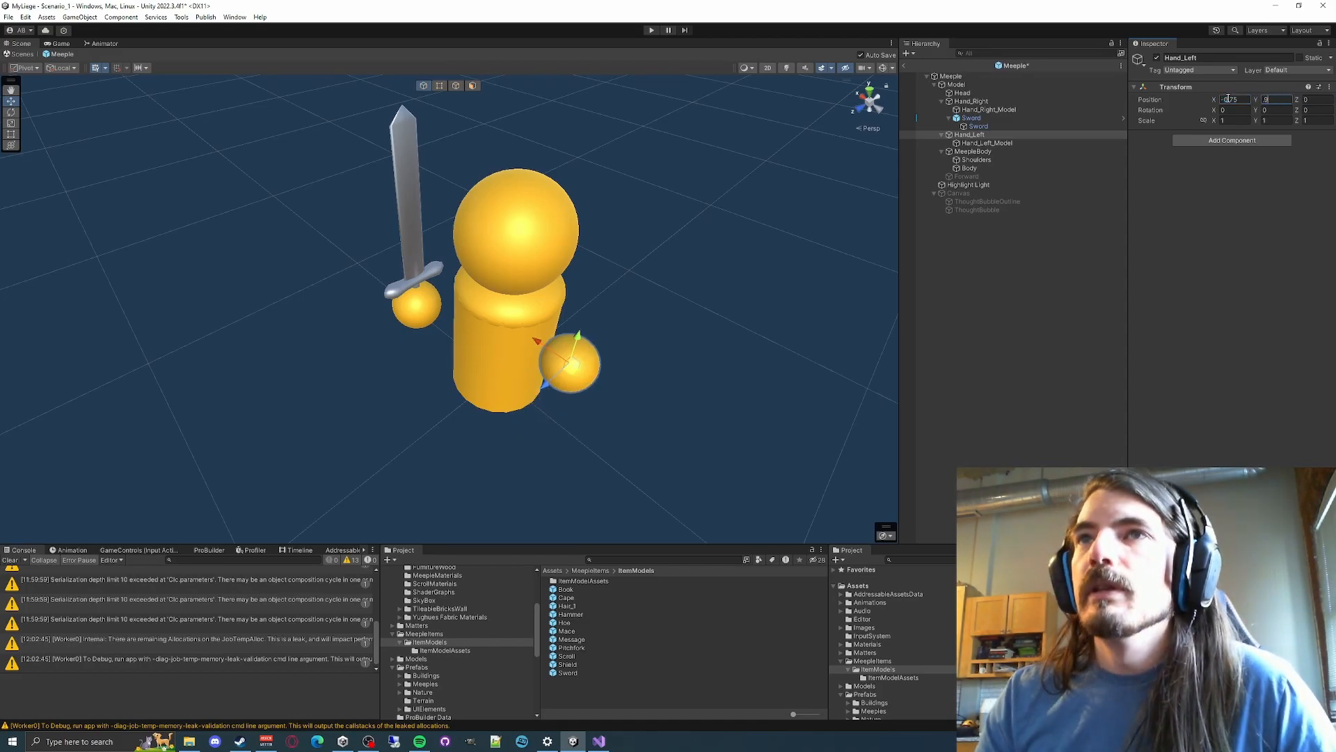
pyautogui.press('Tab')
pyautogui.write('.5')
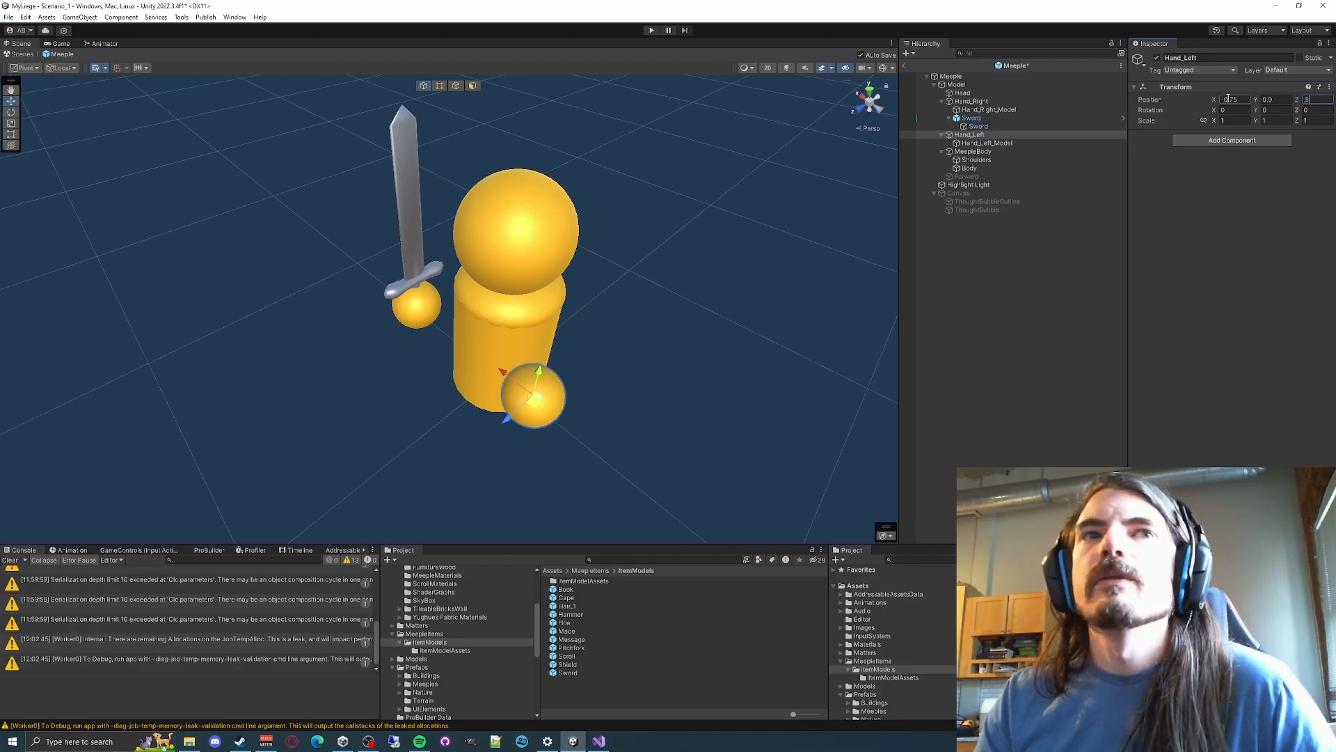
pyautogui.click(1190, 336)
# Assign the Hand_Left and Hand_Right parents as the left and right anchor transforms in the Meeple root's Meeple Loadout script
pyautogui.click(964, 87)
pyautogui.click(952, 76)
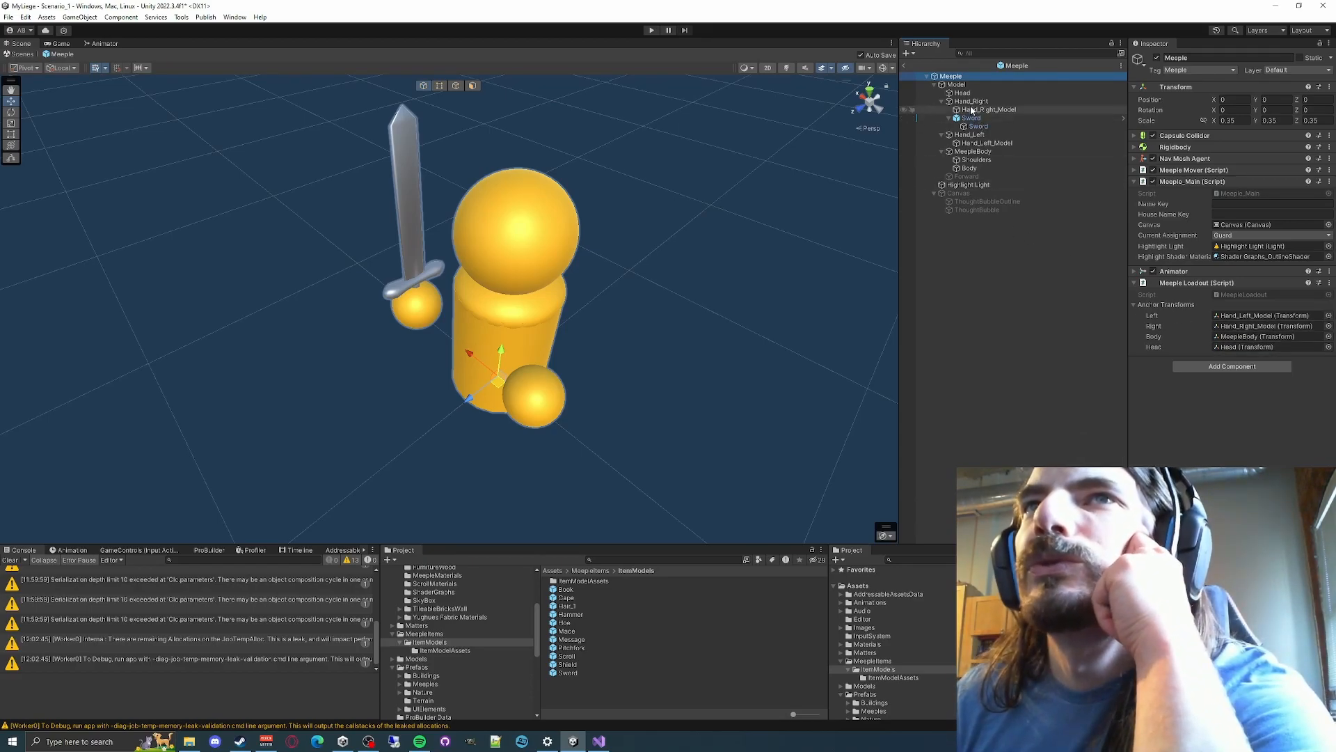
pyautogui.moveTo(964, 103); pyautogui.dragTo(1263, 317)
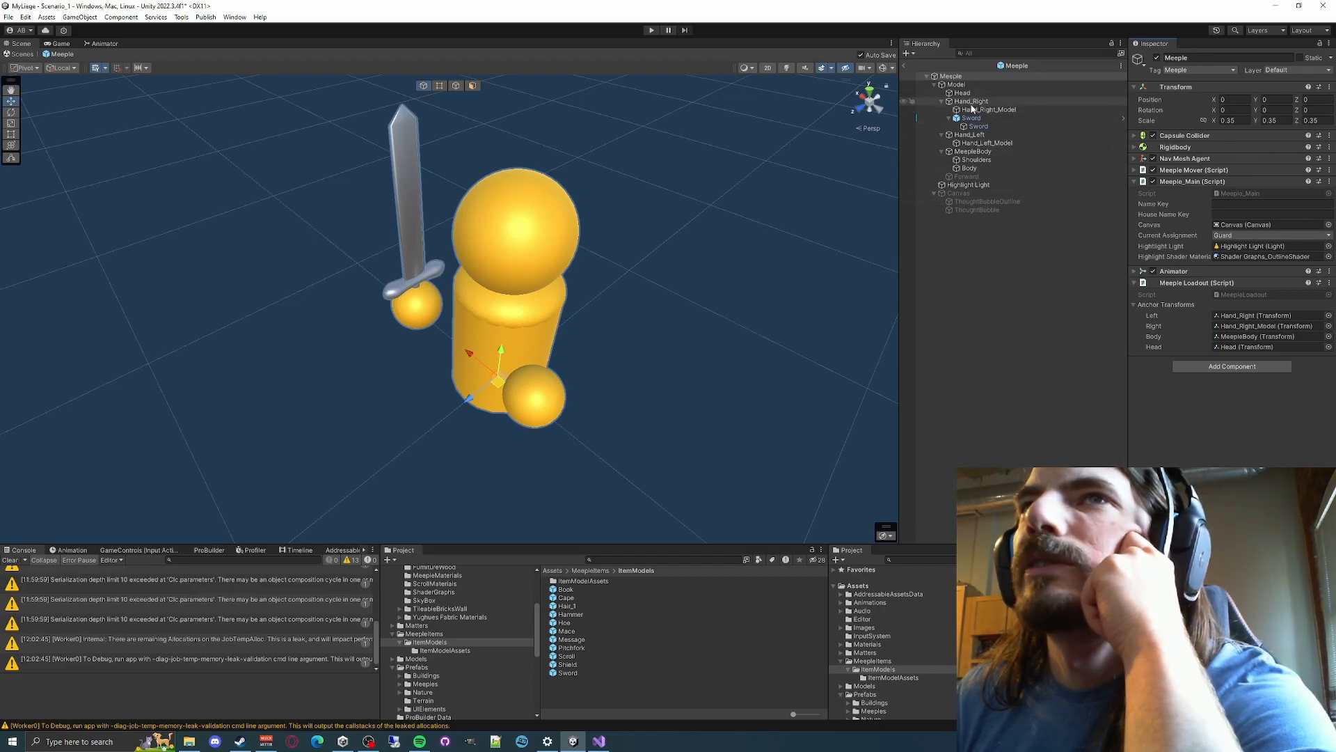
pyautogui.moveTo(1209, 273); pyautogui.dragTo(1263, 327)
pyautogui.moveTo(977, 135); pyautogui.dragTo(1242, 316)
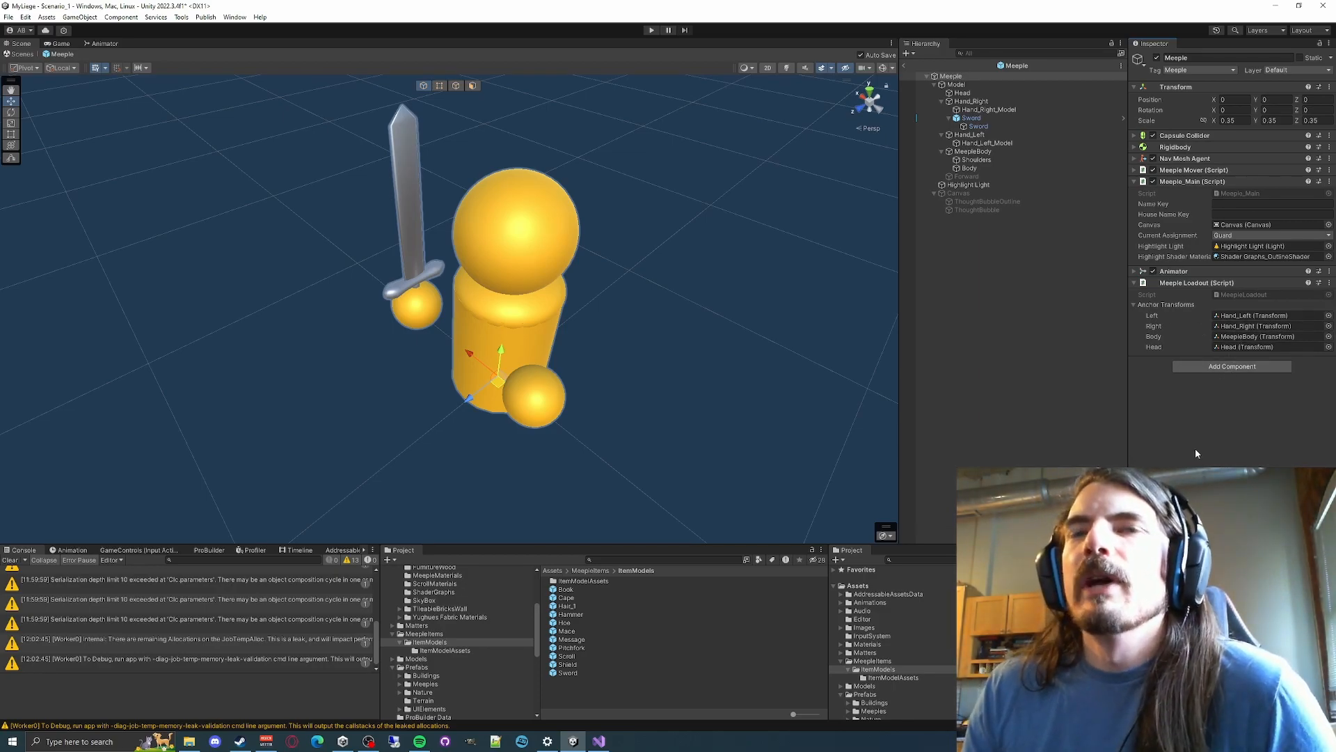
# Delete the Sword instance from the Hand_Right parent
pyautogui.click(704, 283)
pyautogui.click(970, 117)
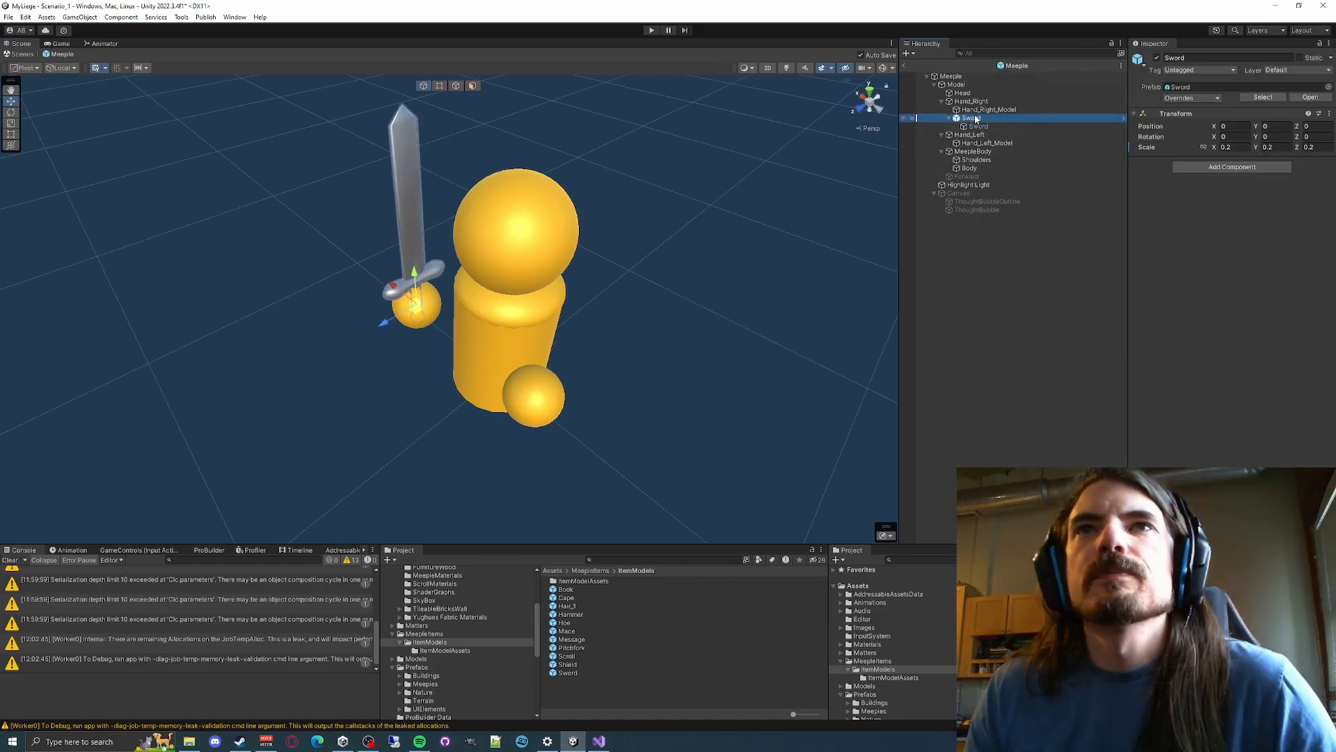
pyautogui.press('Delete')
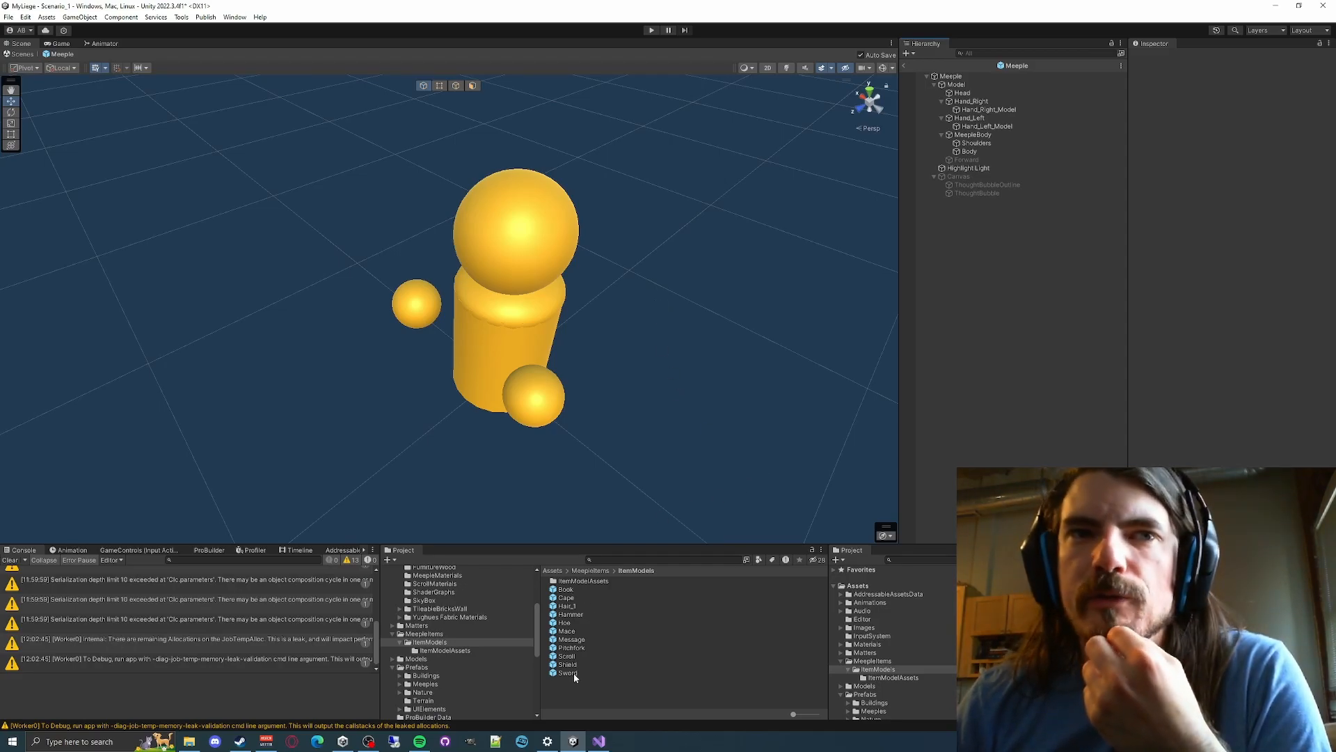
# Deactivate the Hand_Right_Model sphere and activate it again
pyautogui.moveTo(703, 275); pyautogui.dragTo(630, 304, button='right')
pyautogui.moveTo(462, 290); pyautogui.dragTo(570, 195, button='right')
pyautogui.press('s')
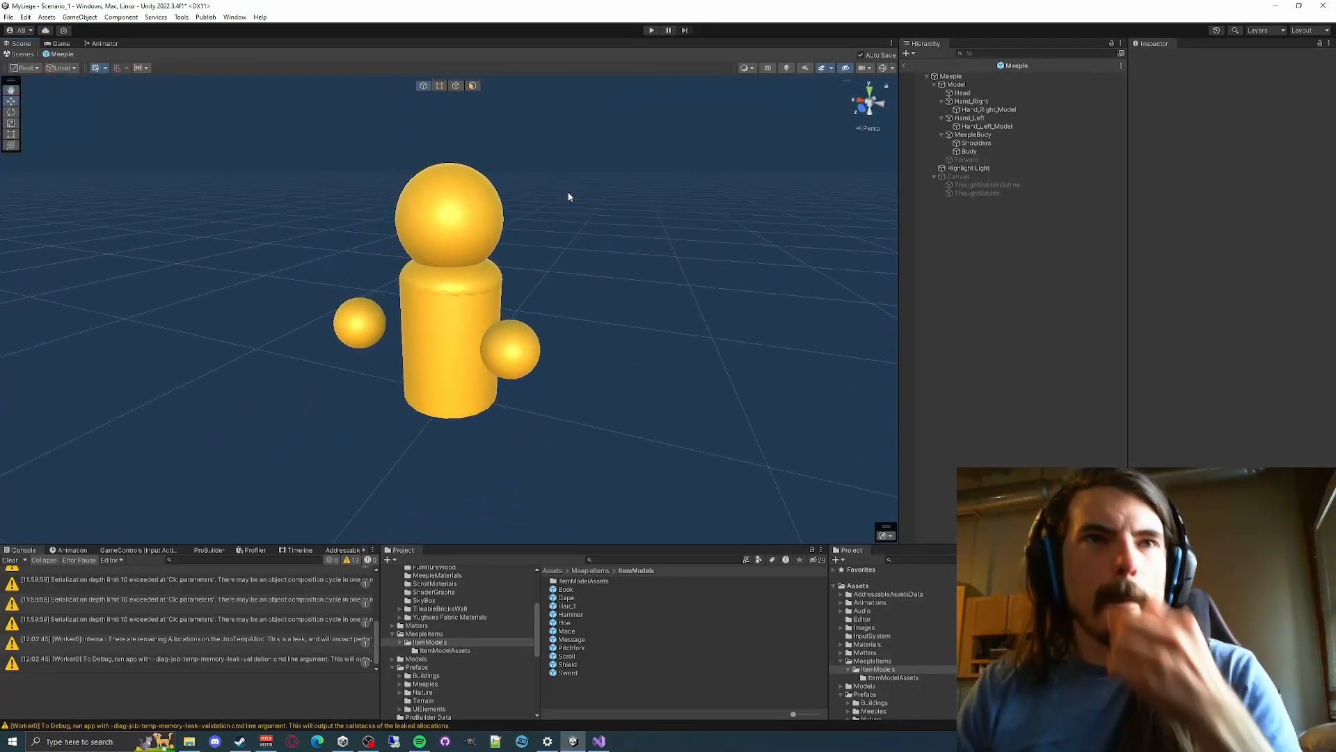
pyautogui.click(1002, 109)
pyautogui.click(1157, 58)
pyautogui.click(1158, 58)
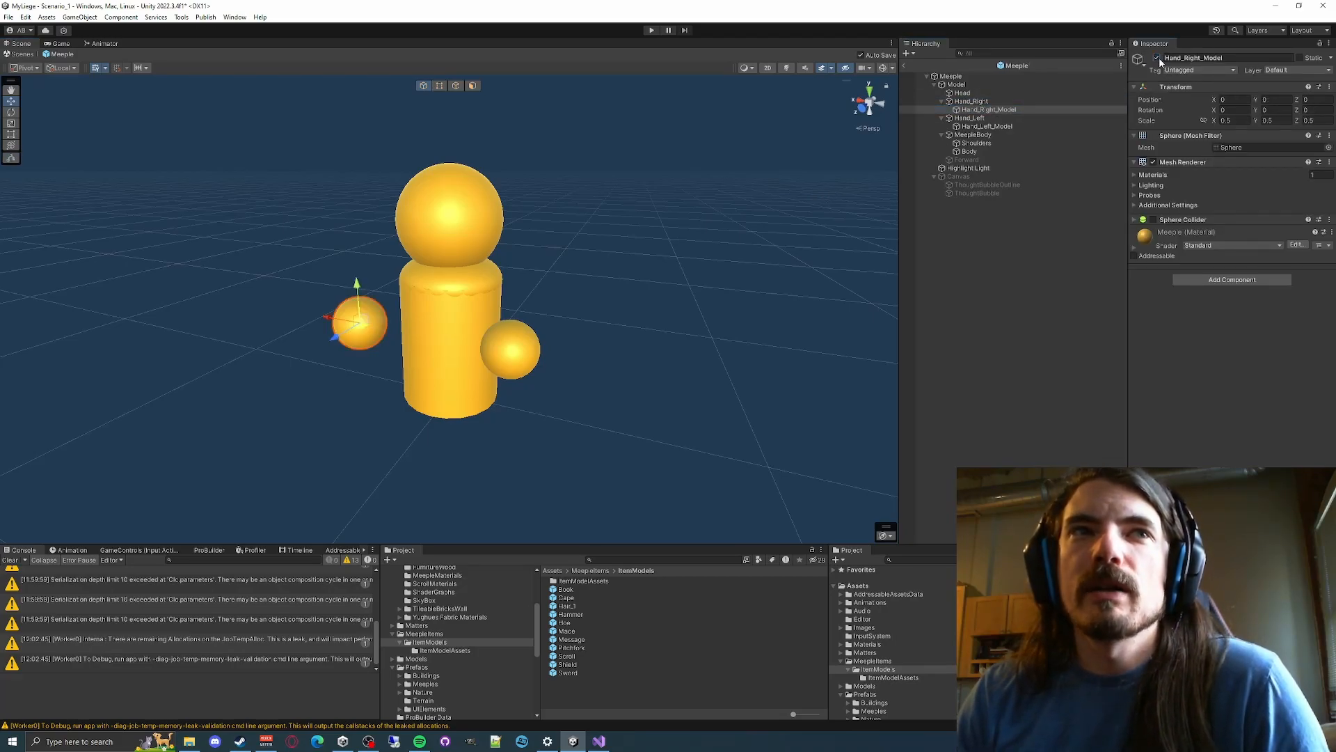
# Try a scale of 0.4 on the Hand_Right_Model sphere and set it back to 0.5
pyautogui.click(1236, 119)
pyautogui.write('0.4')
pyautogui.press('Return')
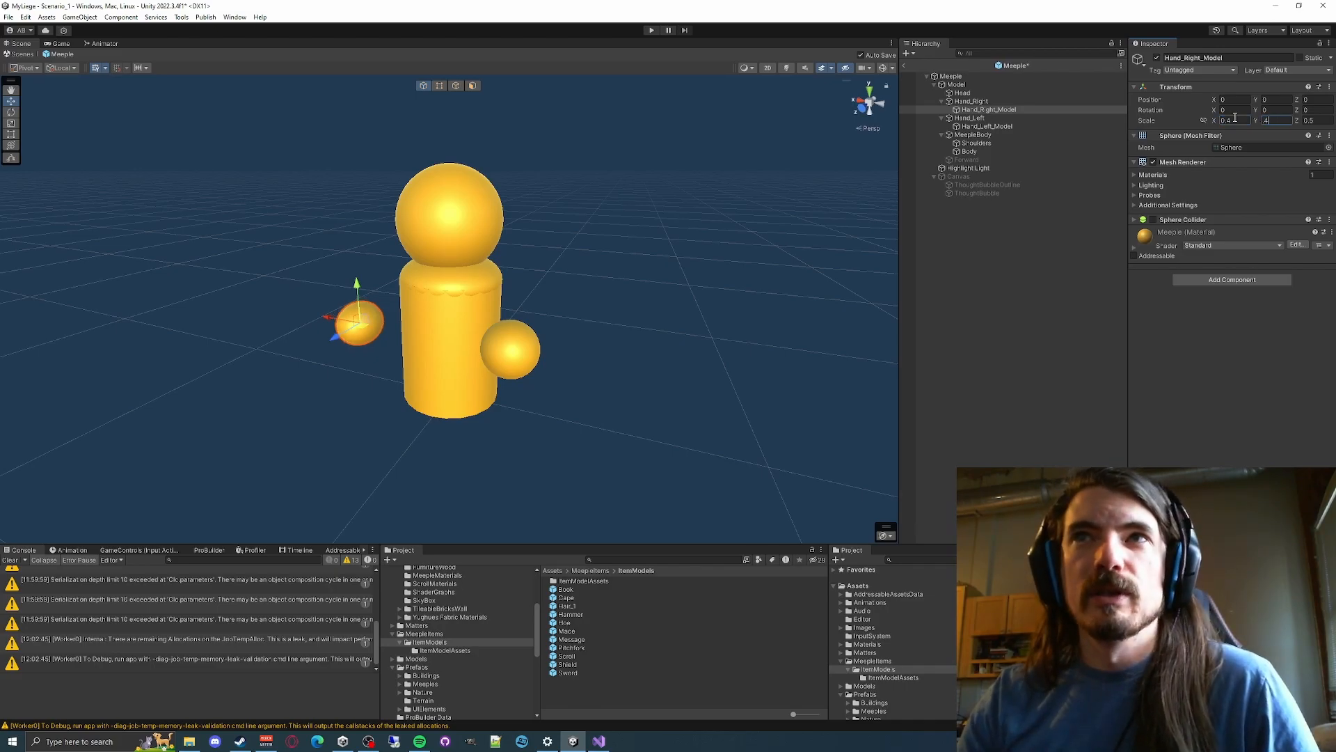
pyautogui.hotkey('shift', 'Tab')
pyautogui.hotkey('shift', 'Tab')
pyautogui.write('.5')
pyautogui.press('Return')
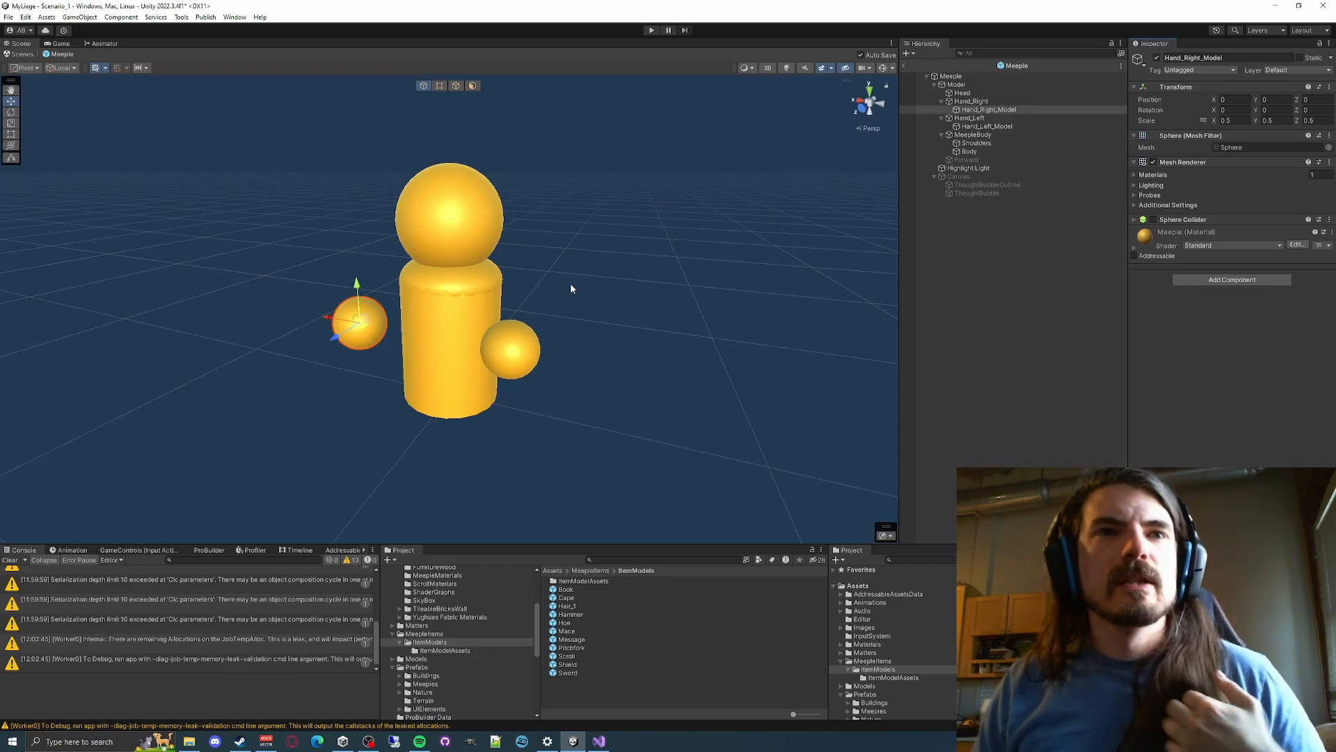
# Add the Sword prefab as a child of Hand_Right and set its position to 0, 0, 0
pyautogui.click(565, 673)
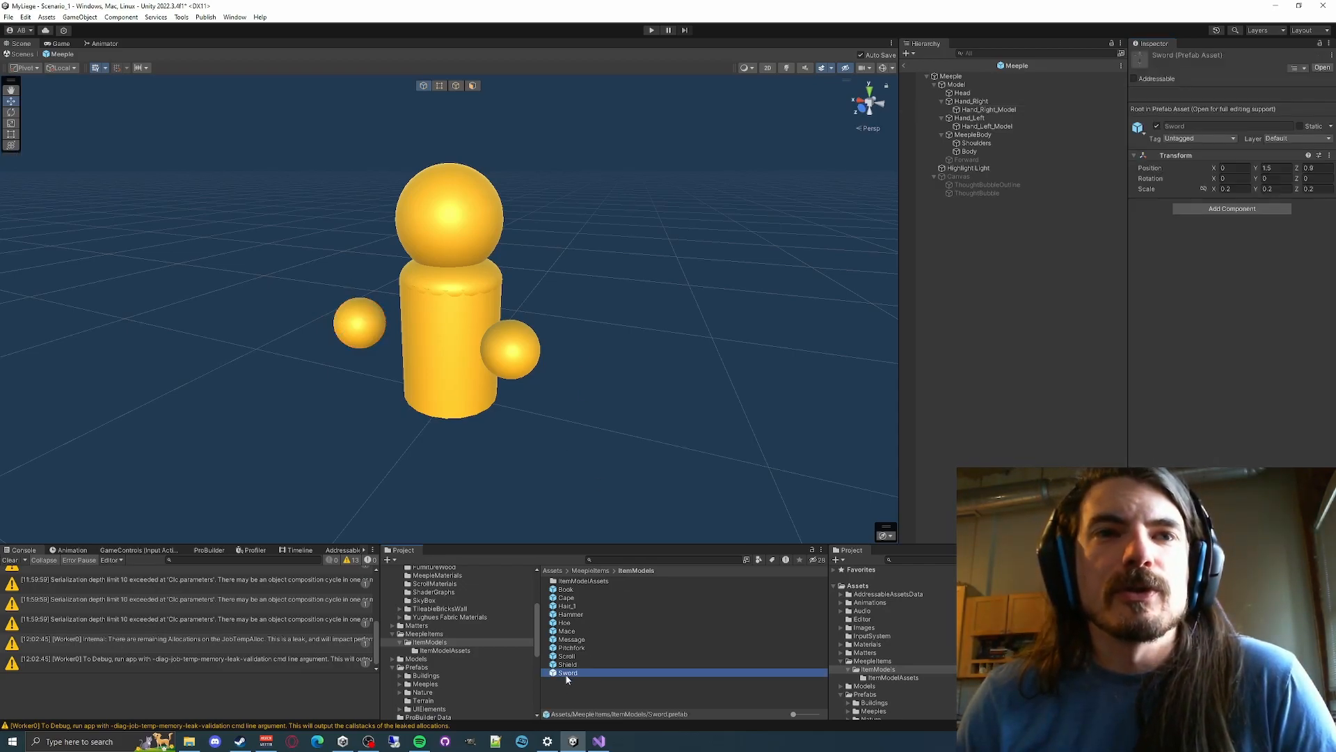
pyautogui.moveTo(567, 678); pyautogui.dragTo(970, 103)
pyautogui.moveTo(689, 251); pyautogui.dragTo(637, 241, button='right')
pyautogui.press('w')
pyautogui.press('s')
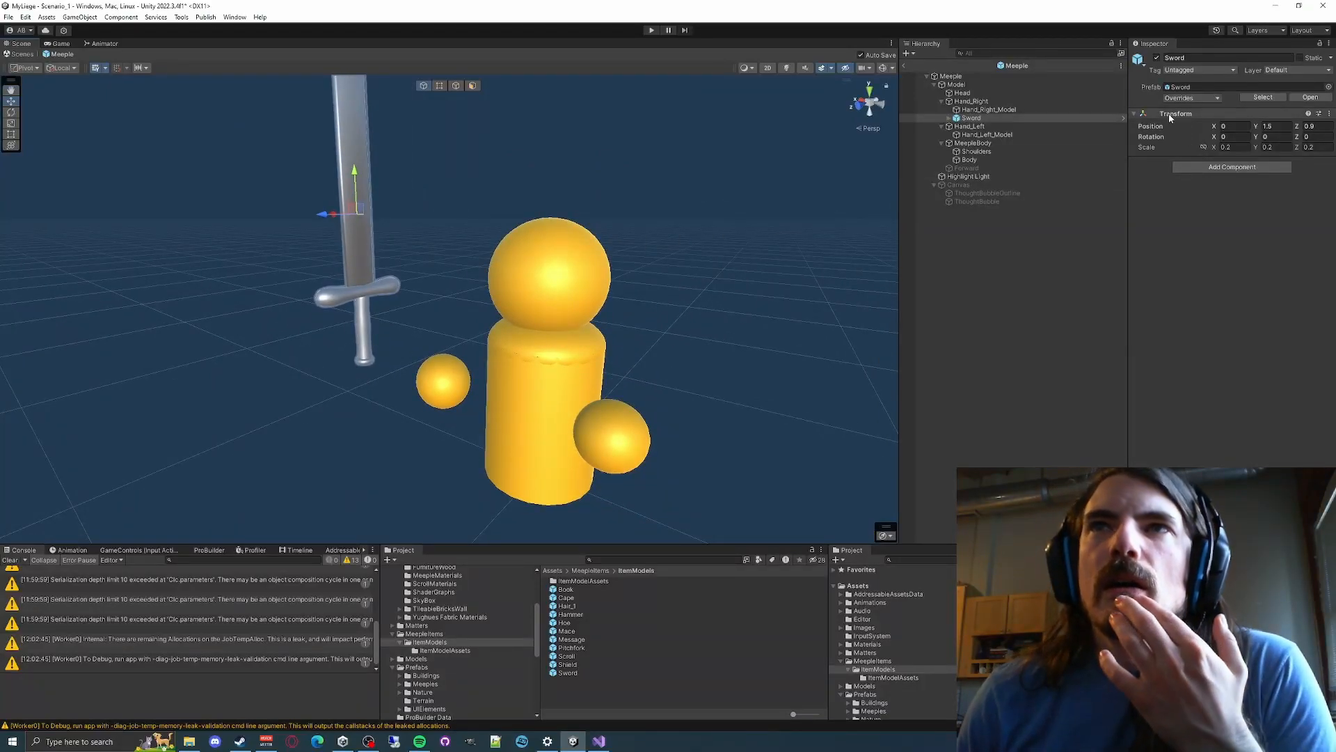
pyautogui.click(1276, 126)
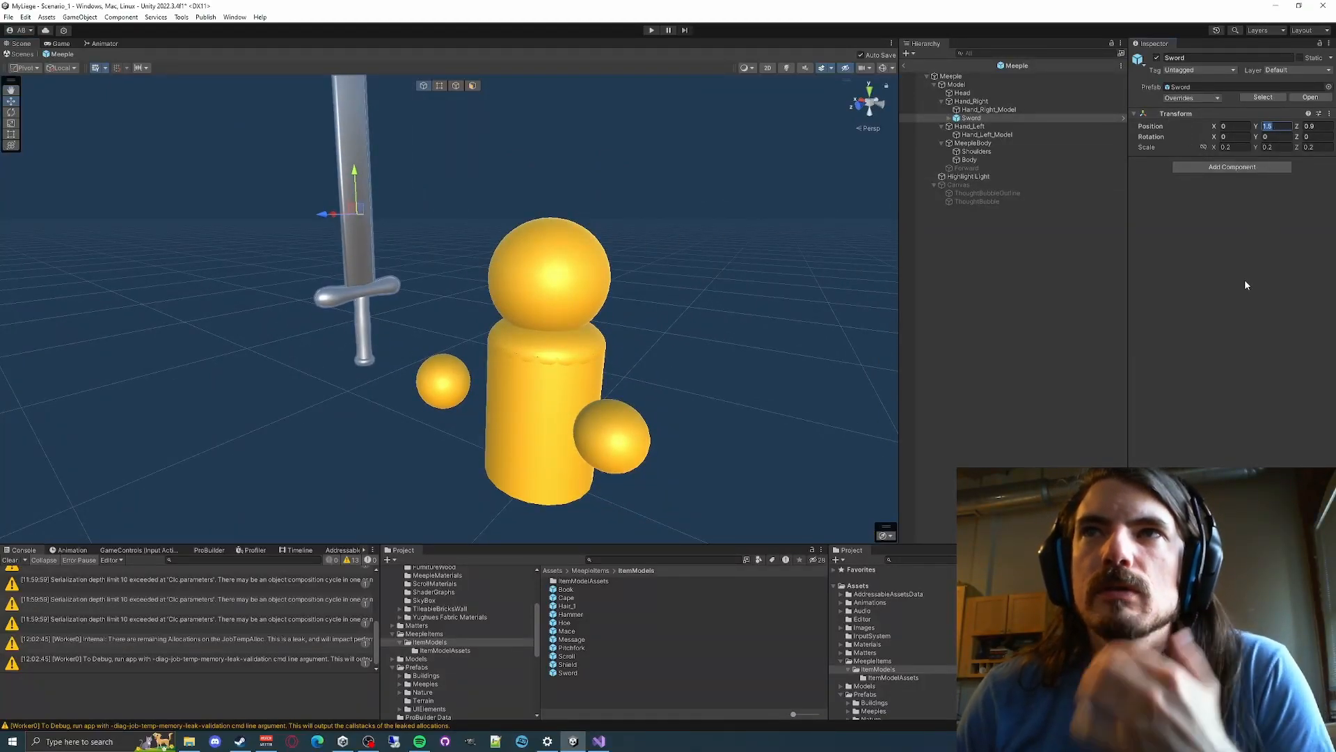
pyautogui.write('0')
pyautogui.press('Tab')
pyautogui.write('0')
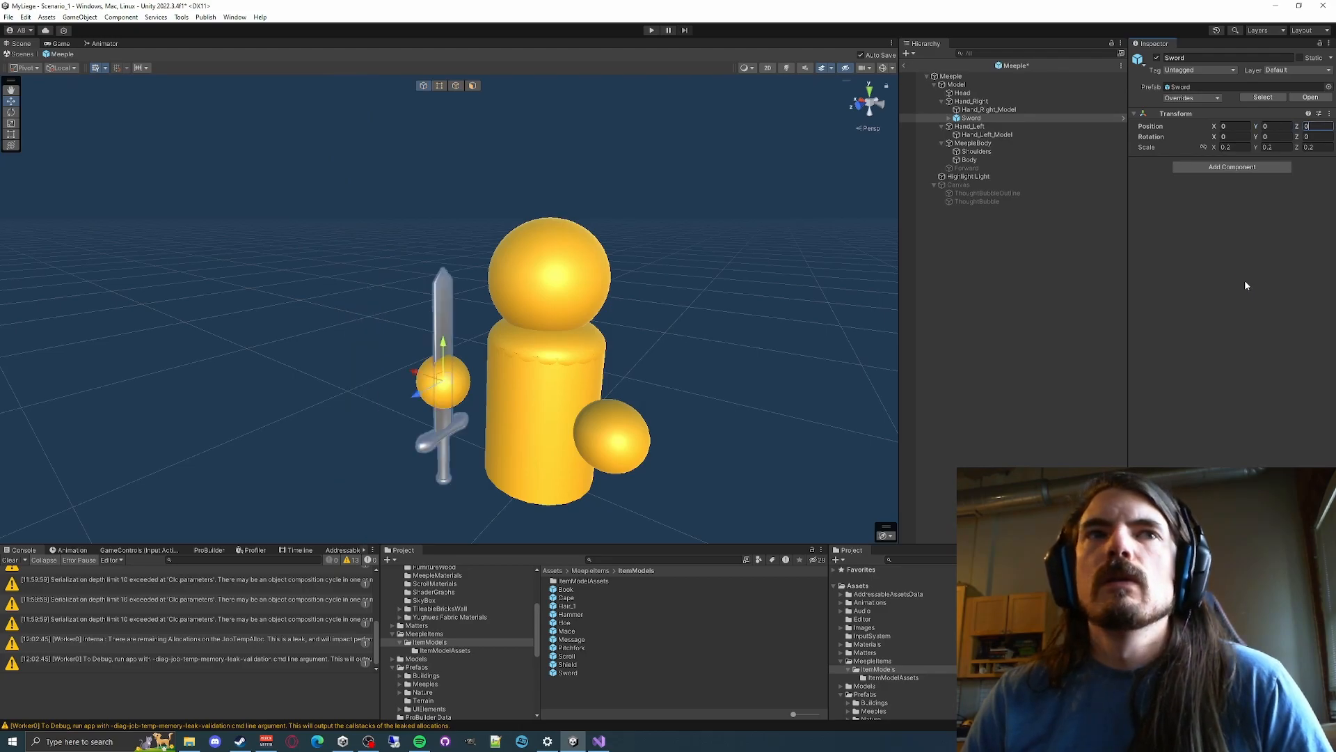
pyautogui.press('Tab')
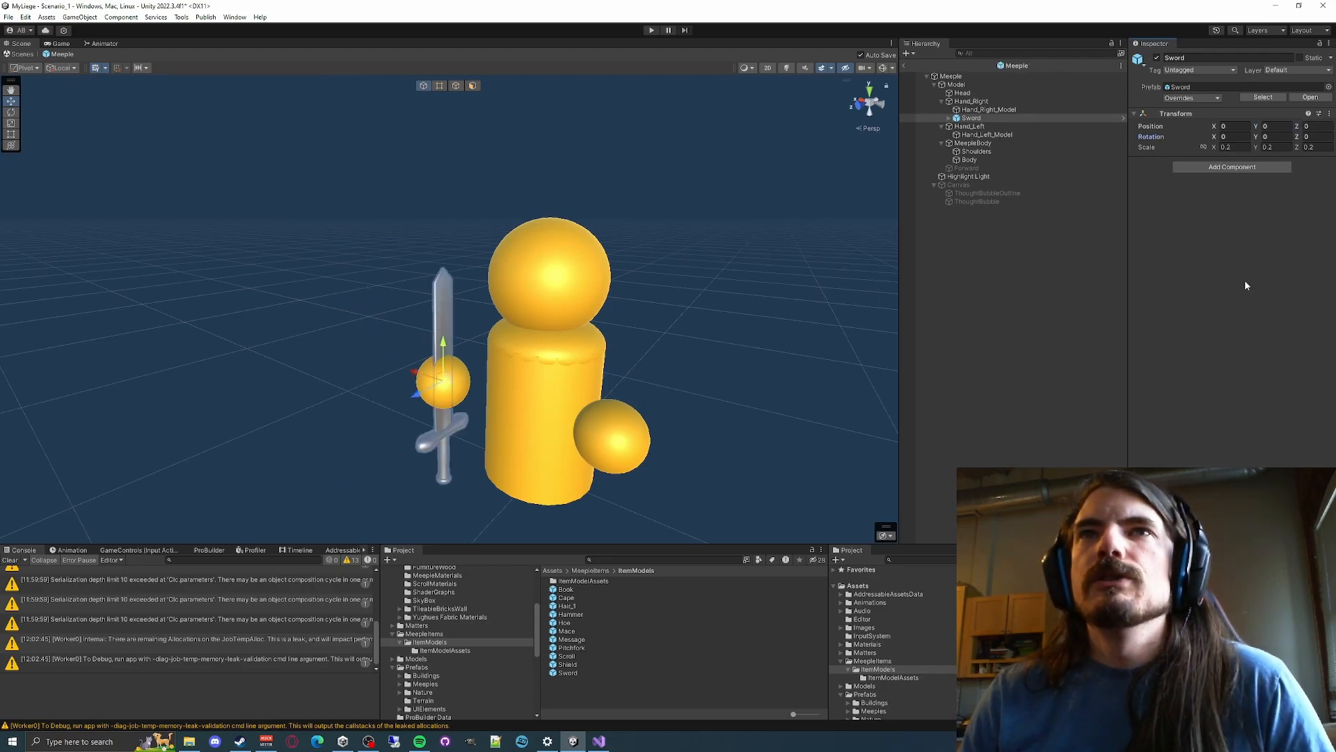
# Raise the Sword's child mesh to about 4.23 on Y so the handle sits inside the right hand sphere
pyautogui.click(949, 117)
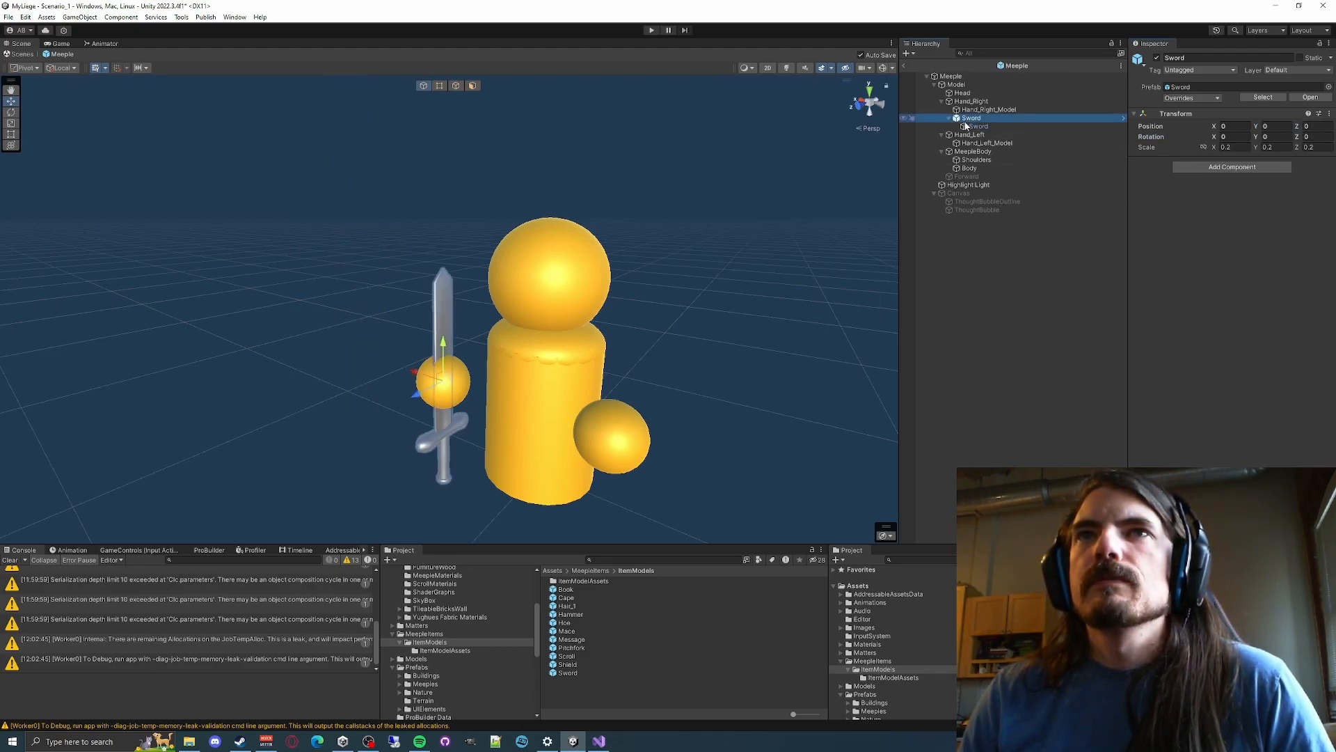
pyautogui.click(976, 126)
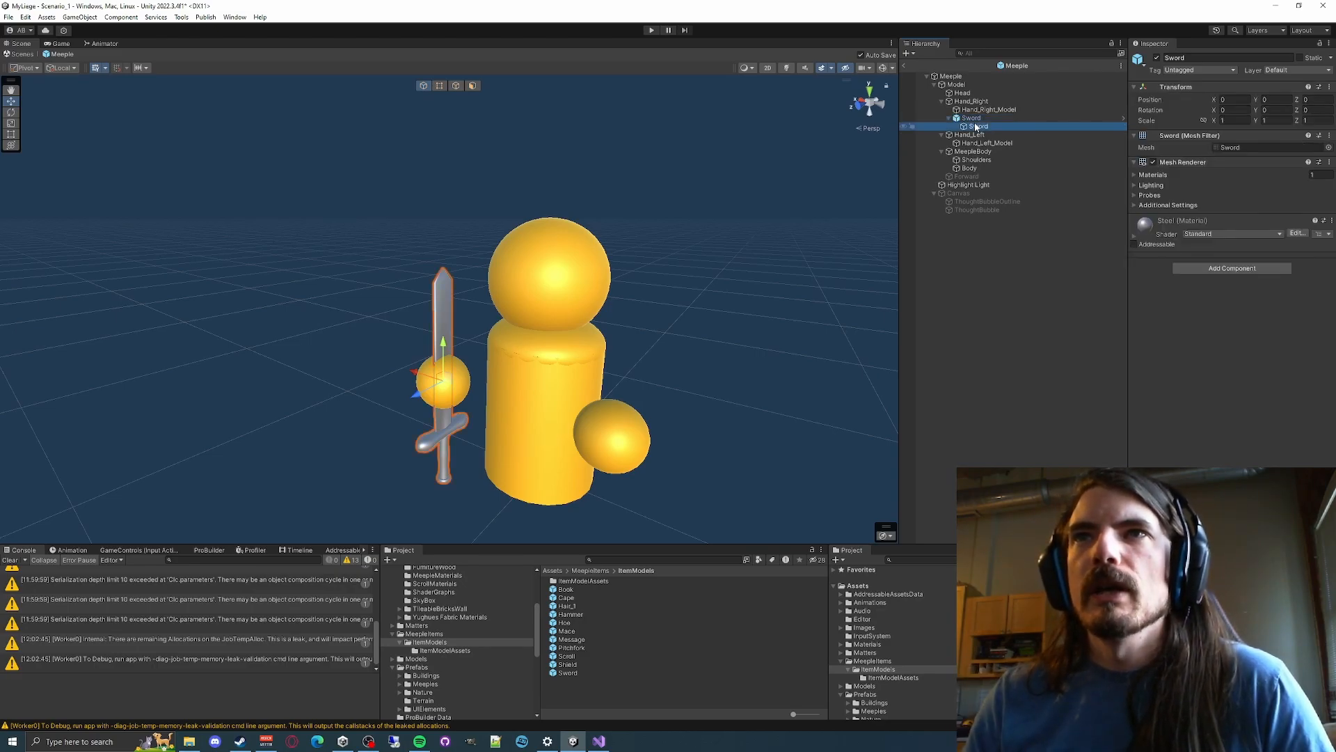
pyautogui.moveTo(443, 350); pyautogui.dragTo(436, 258)
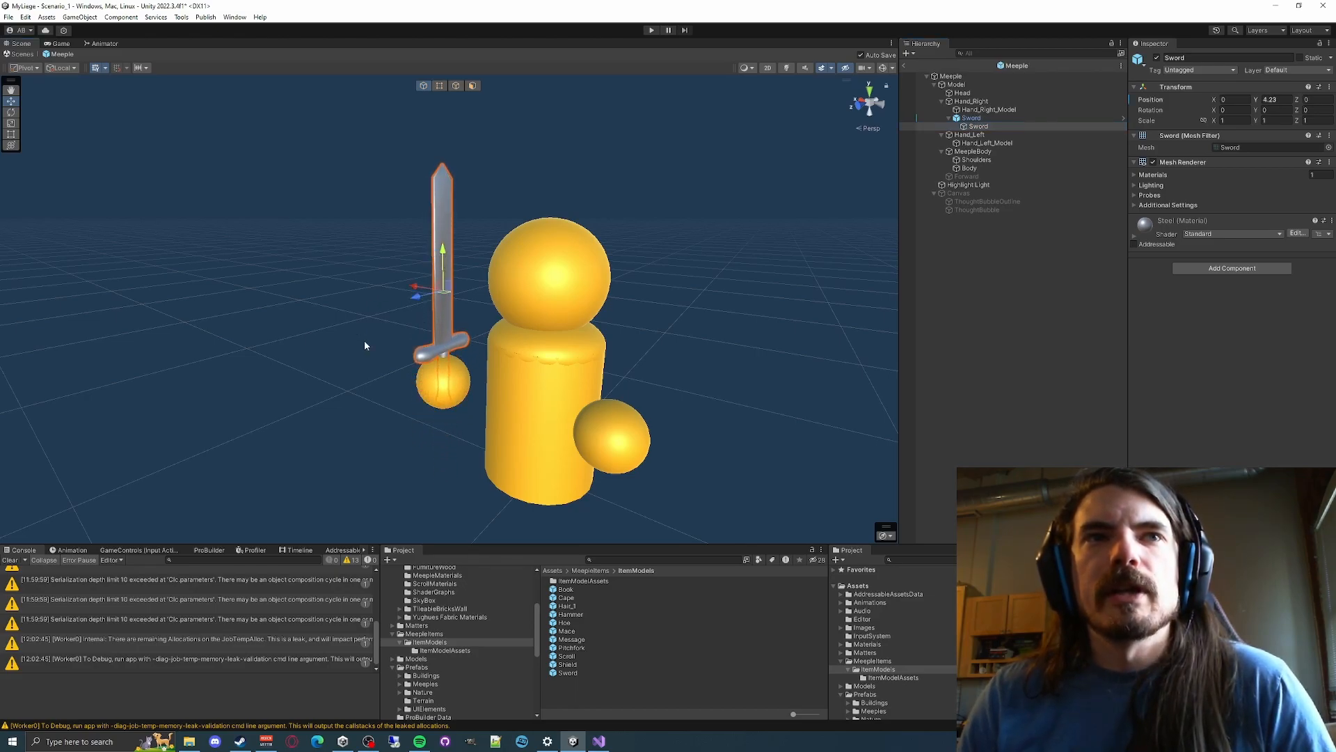
# Examine the sword's fit in the right hand from several angles and compare the parent and child transforms
pyautogui.moveTo(398, 318); pyautogui.dragTo(381, 260, button='right')
pyautogui.press('a')
pyautogui.press('w')
pyautogui.press('s')
pyautogui.click(971, 118)
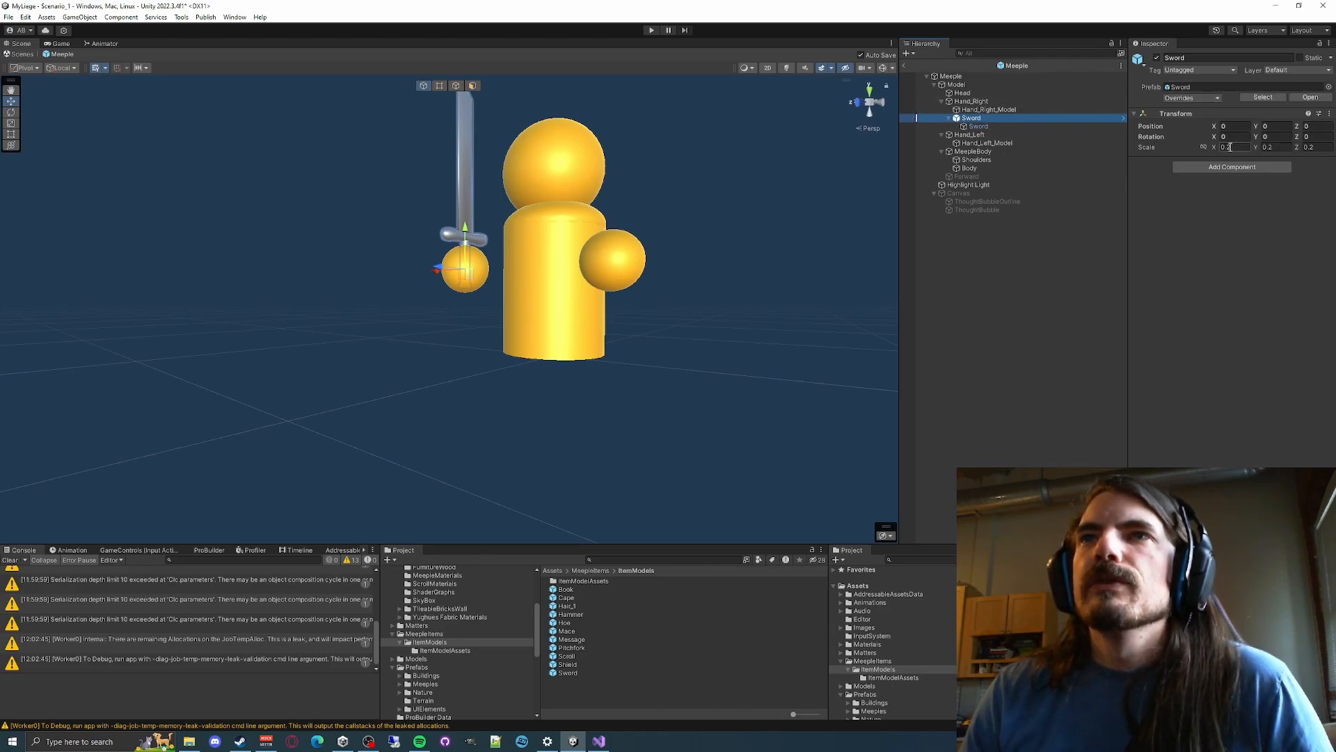
pyautogui.click(979, 126)
pyautogui.press('w')
pyautogui.moveTo(679, 280)
pyautogui.mouseDown(button='right')
pyautogui.moveTo(698, 230)
pyautogui.moveTo(691, 278)
pyautogui.mouseUp(button='right')
pyautogui.press('s')
pyautogui.press('w')
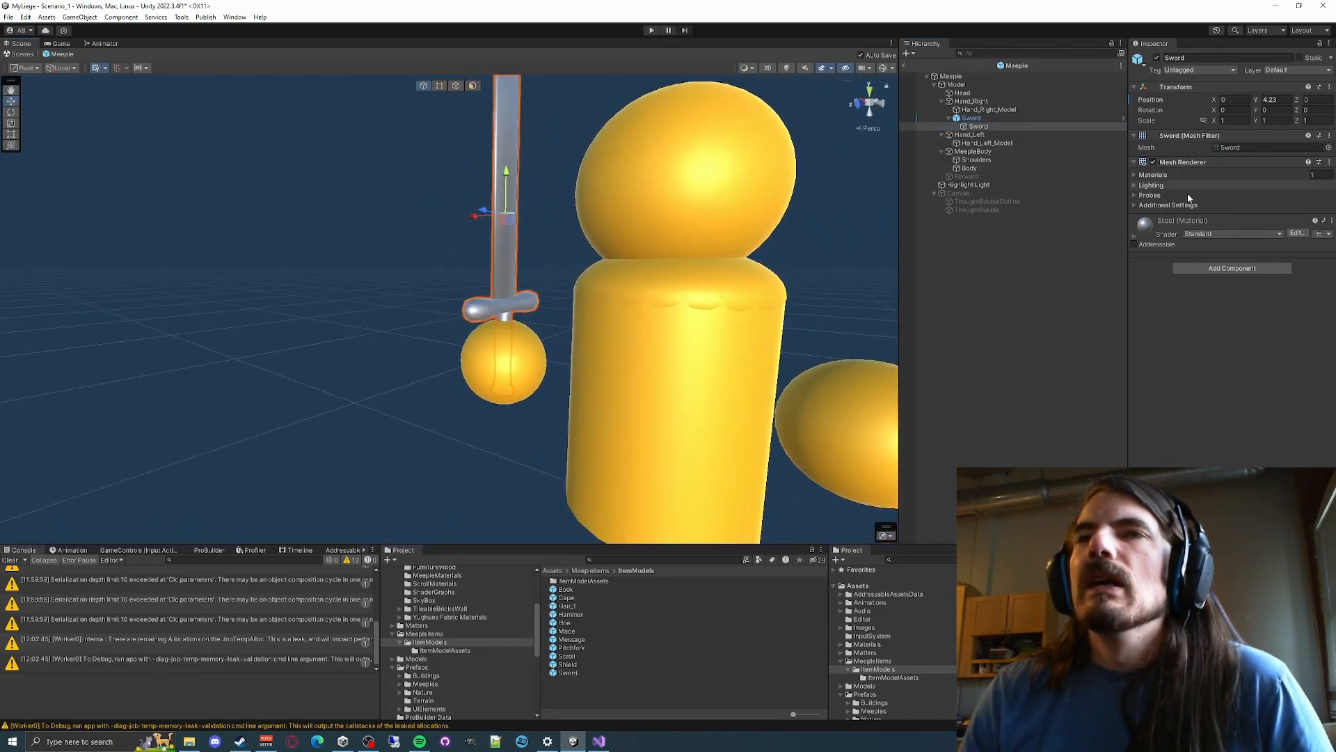
pyautogui.press('w')
pyautogui.moveTo(716, 224); pyautogui.dragTo(702, 210, button='right')
pyautogui.press('s')
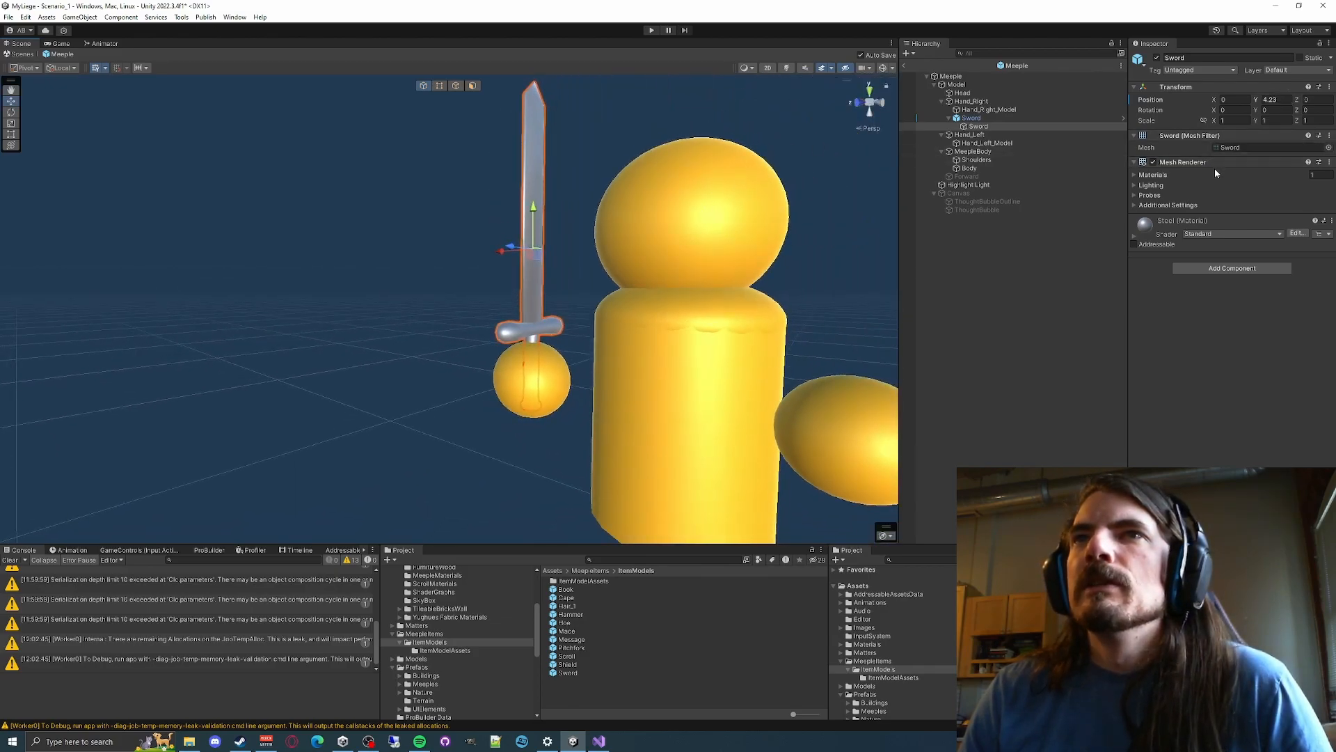
# Apply all overrides of the Sword instance to its prefab and delete the instance from Hand_Right
pyautogui.click(1002, 119)
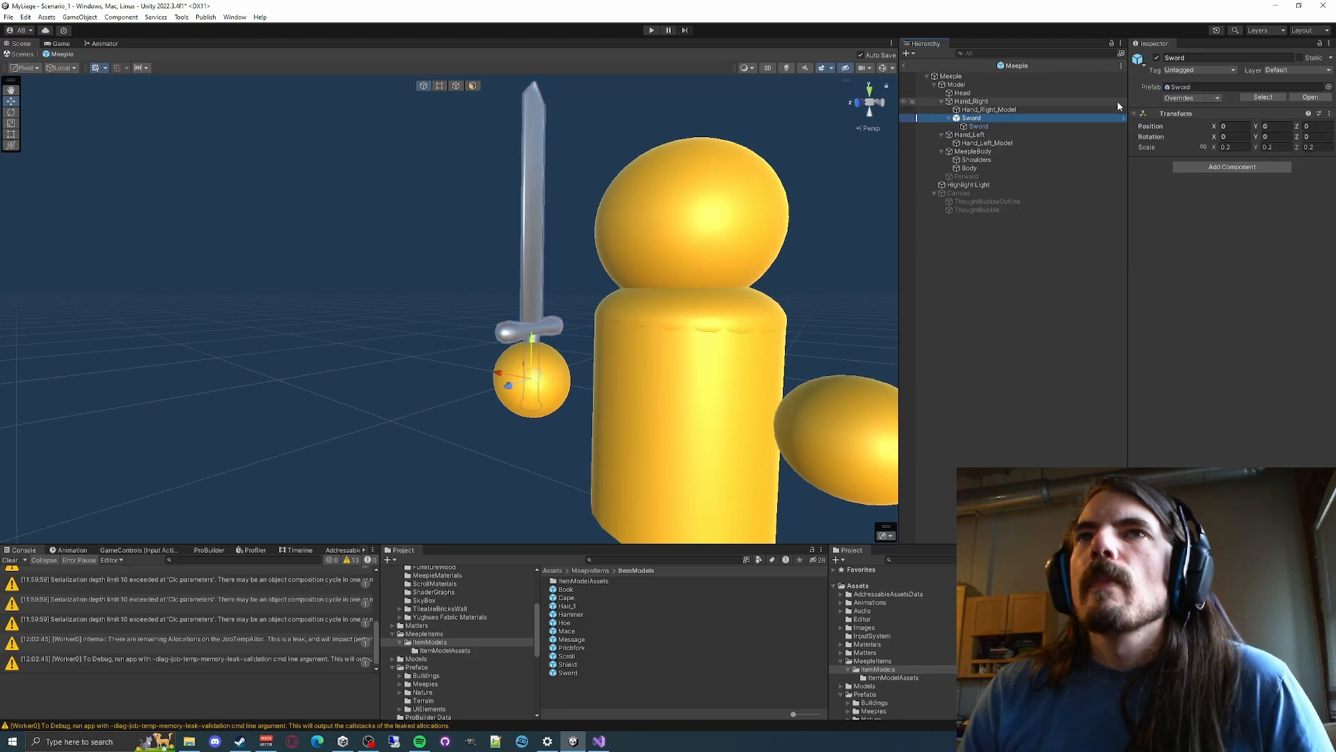
pyautogui.click(1185, 99)
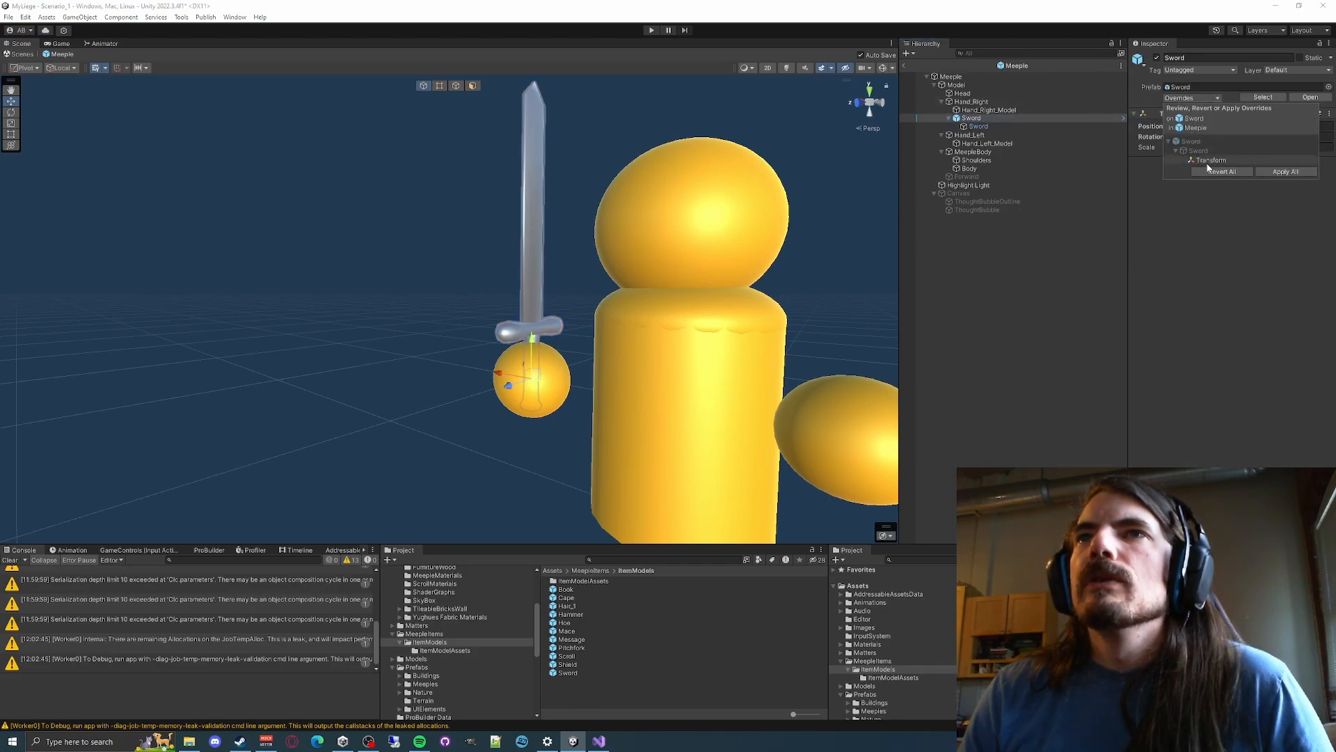
pyautogui.click(1285, 172)
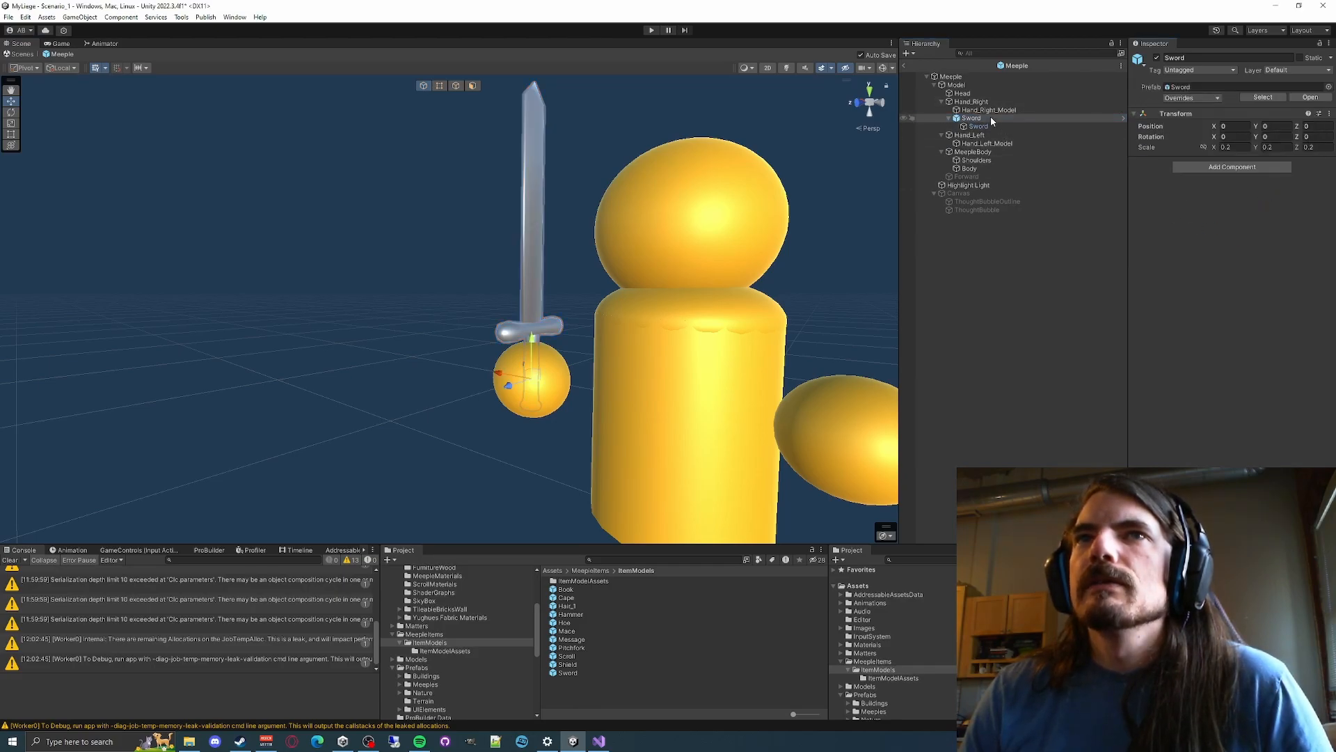
pyautogui.press('Delete')
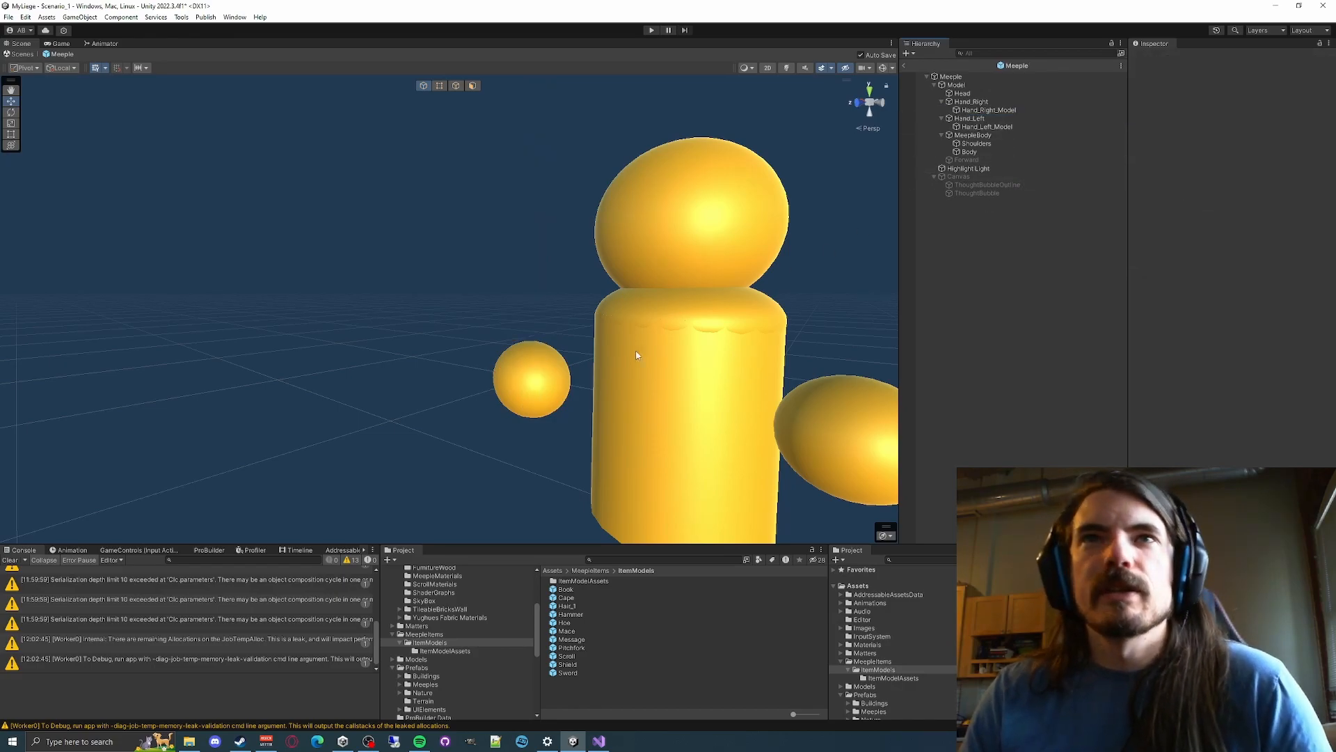
# Place a fresh Sword instance under Hand_Right to check its default placement and delete it again
pyautogui.moveTo(573, 678); pyautogui.dragTo(981, 111)
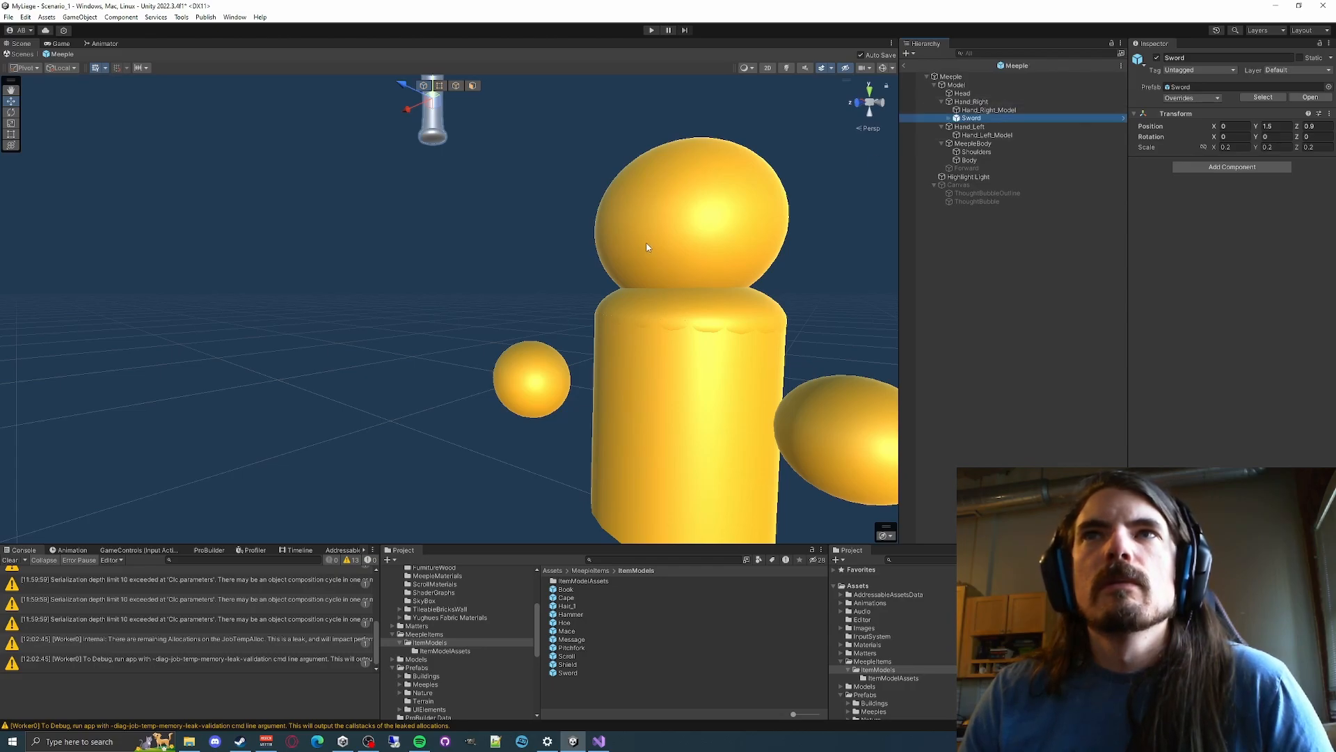
pyautogui.press('f')
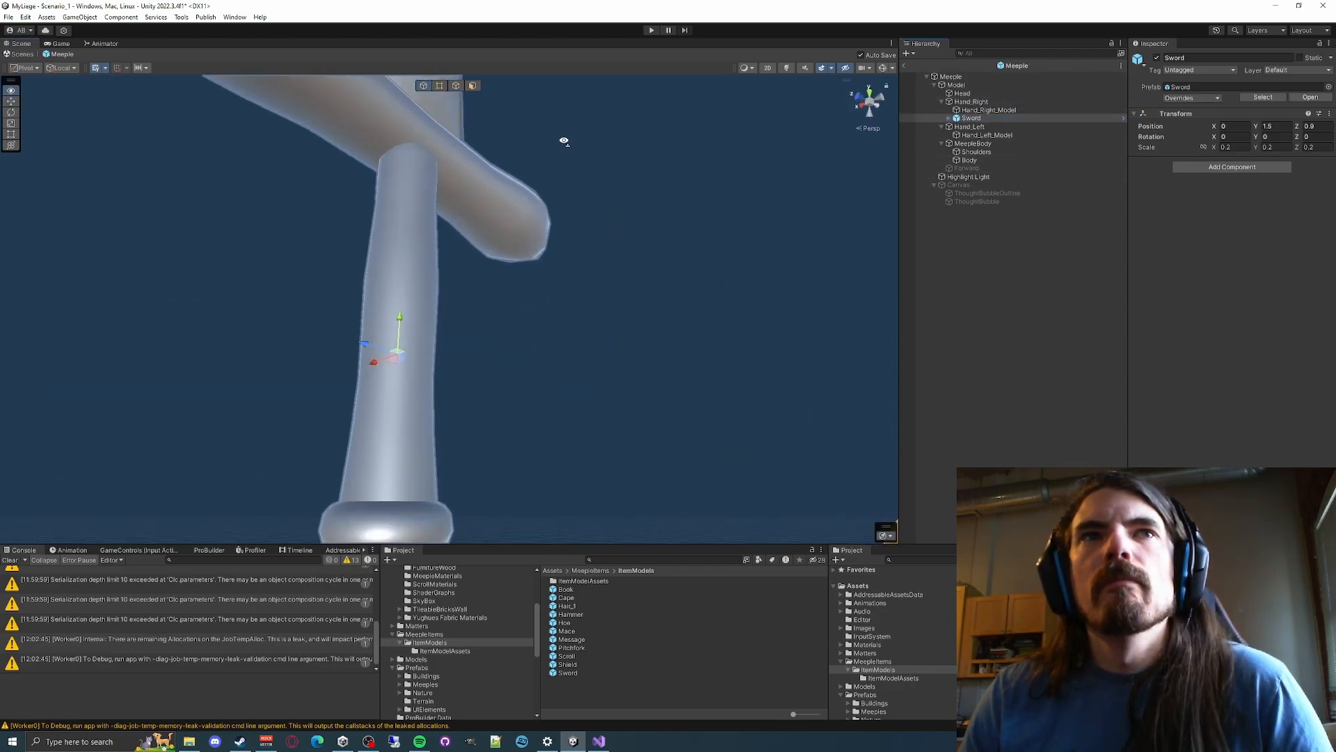
pyautogui.scroll(-5, 513, 268)
pyautogui.moveTo(563, 141); pyautogui.dragTo(513, 278, button='right')
pyautogui.scroll(-3, 513, 278)
pyautogui.scroll(3, 513, 279)
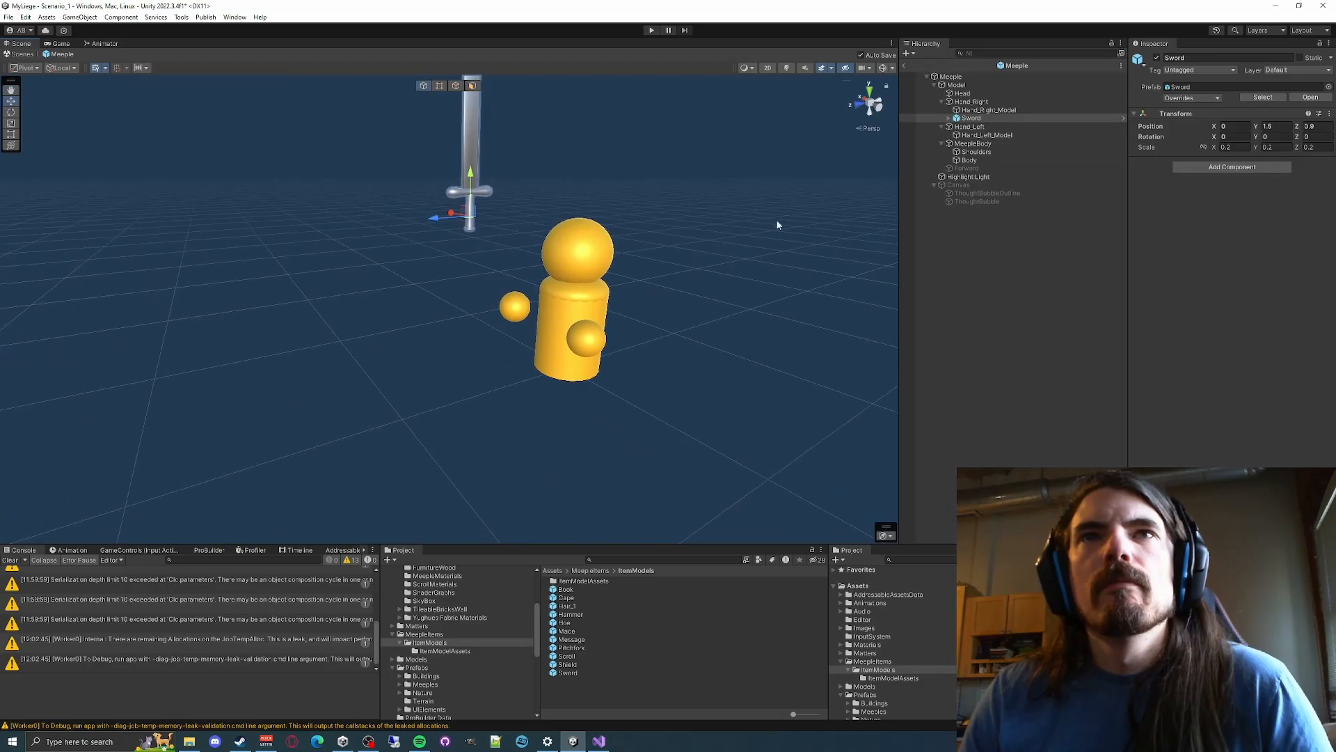
pyautogui.click(973, 111)
pyautogui.click(972, 119)
pyautogui.press('Delete')
# Open the Sword prefab for editing and set its root object's position to 0, 0, 0
pyautogui.doubleClick(568, 672)
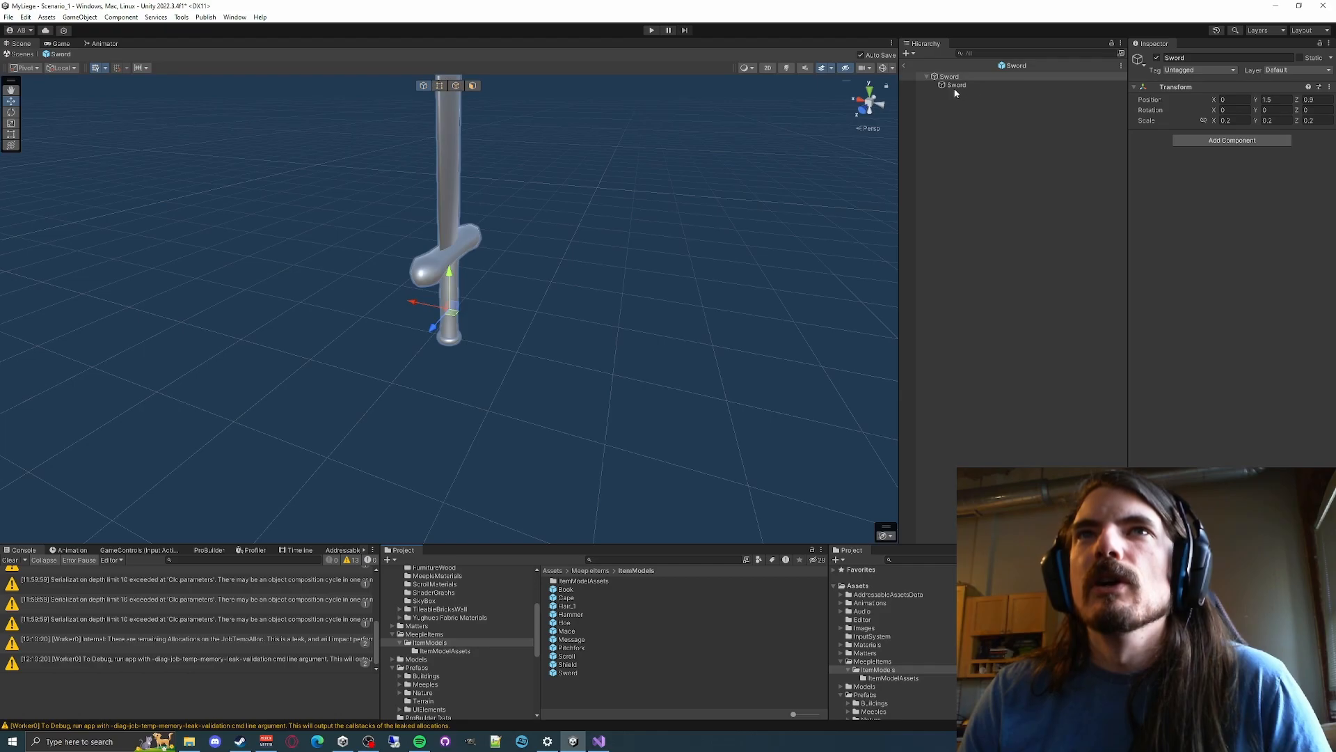
pyautogui.click(956, 87)
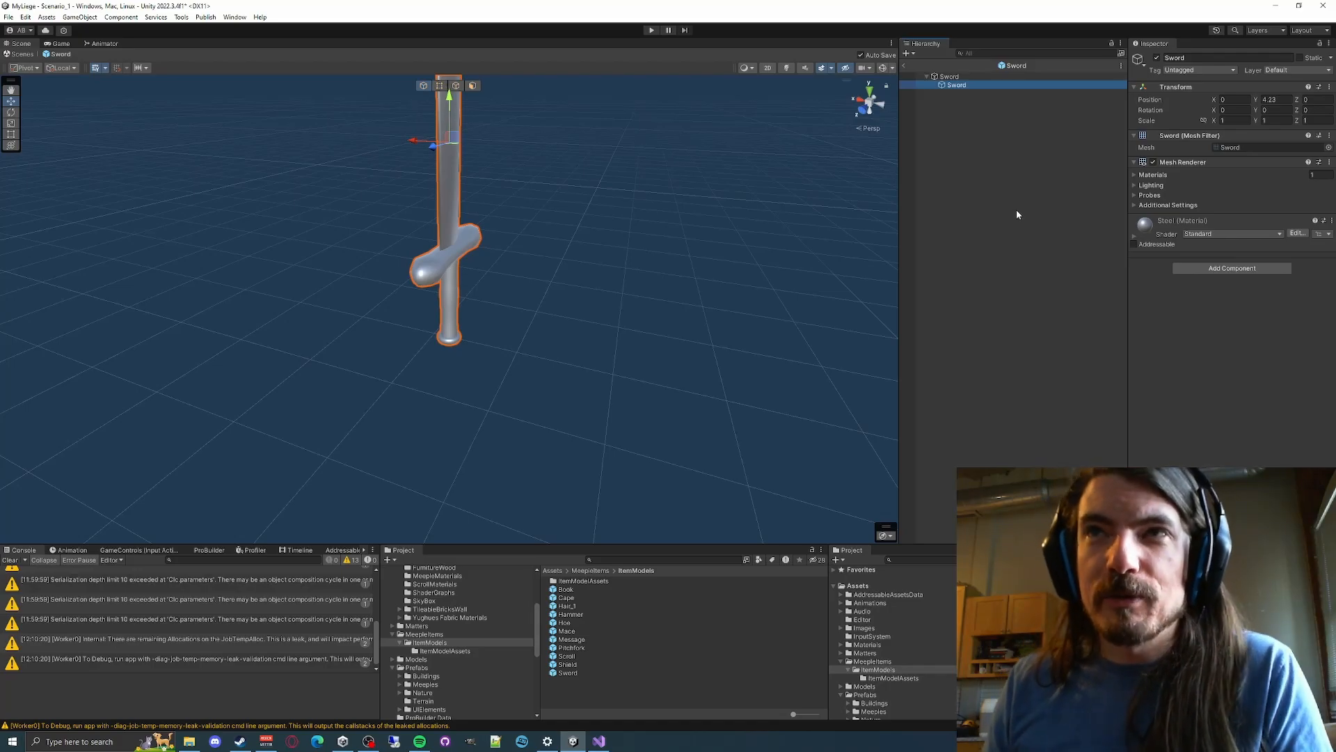
pyautogui.click(949, 77)
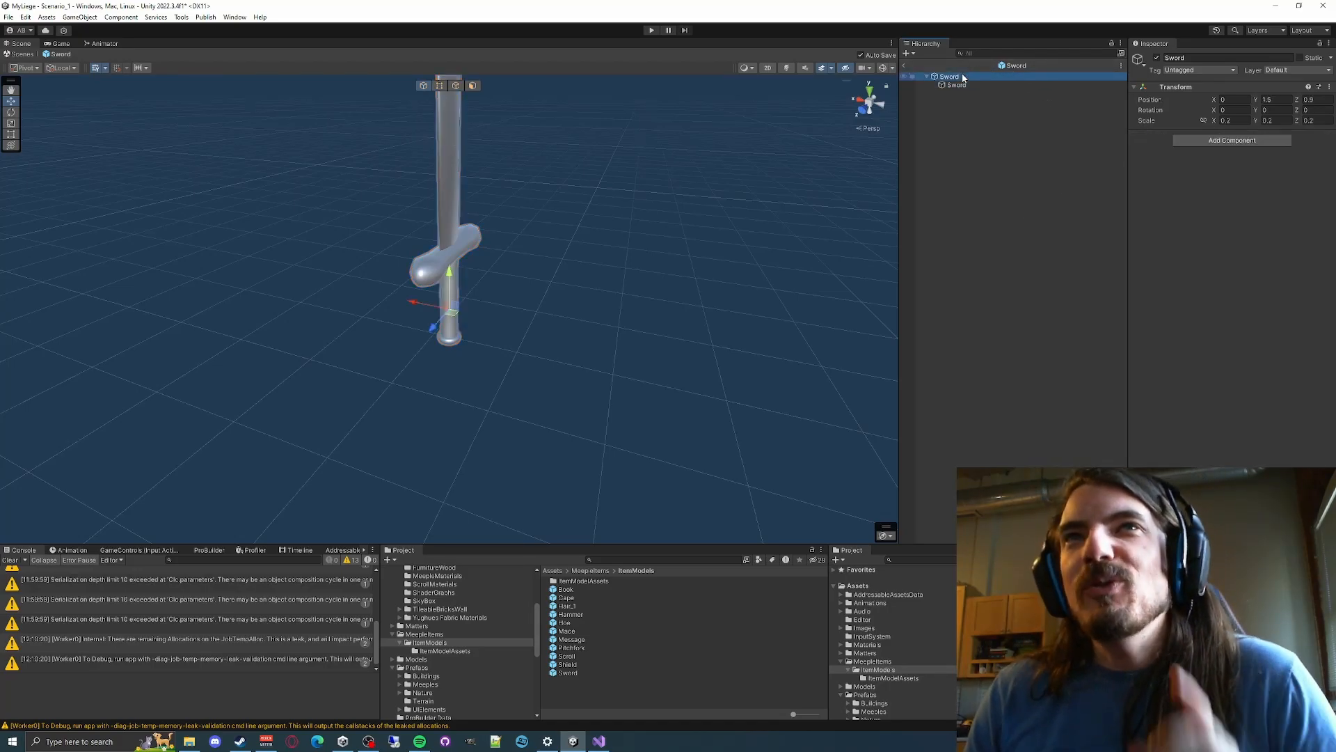
pyautogui.click(1274, 99)
pyautogui.write('0')
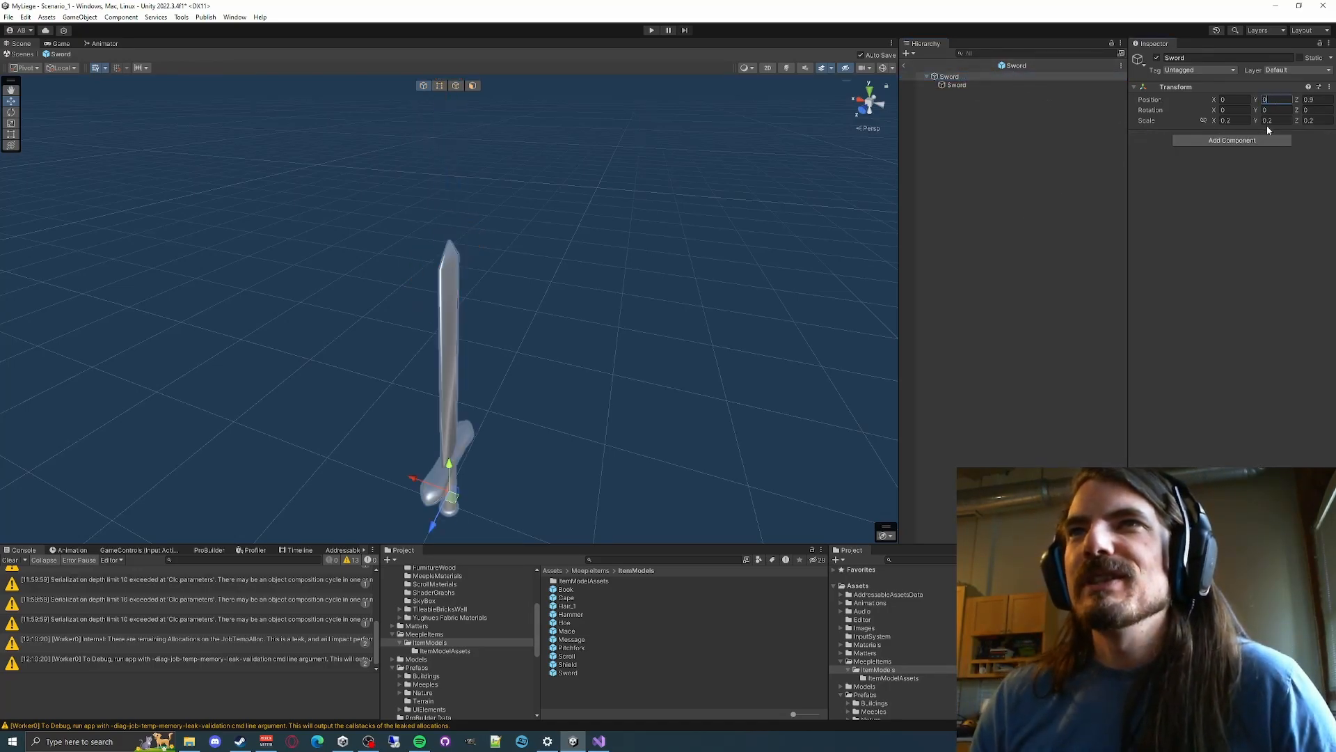
pyautogui.press('Tab')
pyautogui.write('0')
pyautogui.press('Return')
pyautogui.click(733, 317)
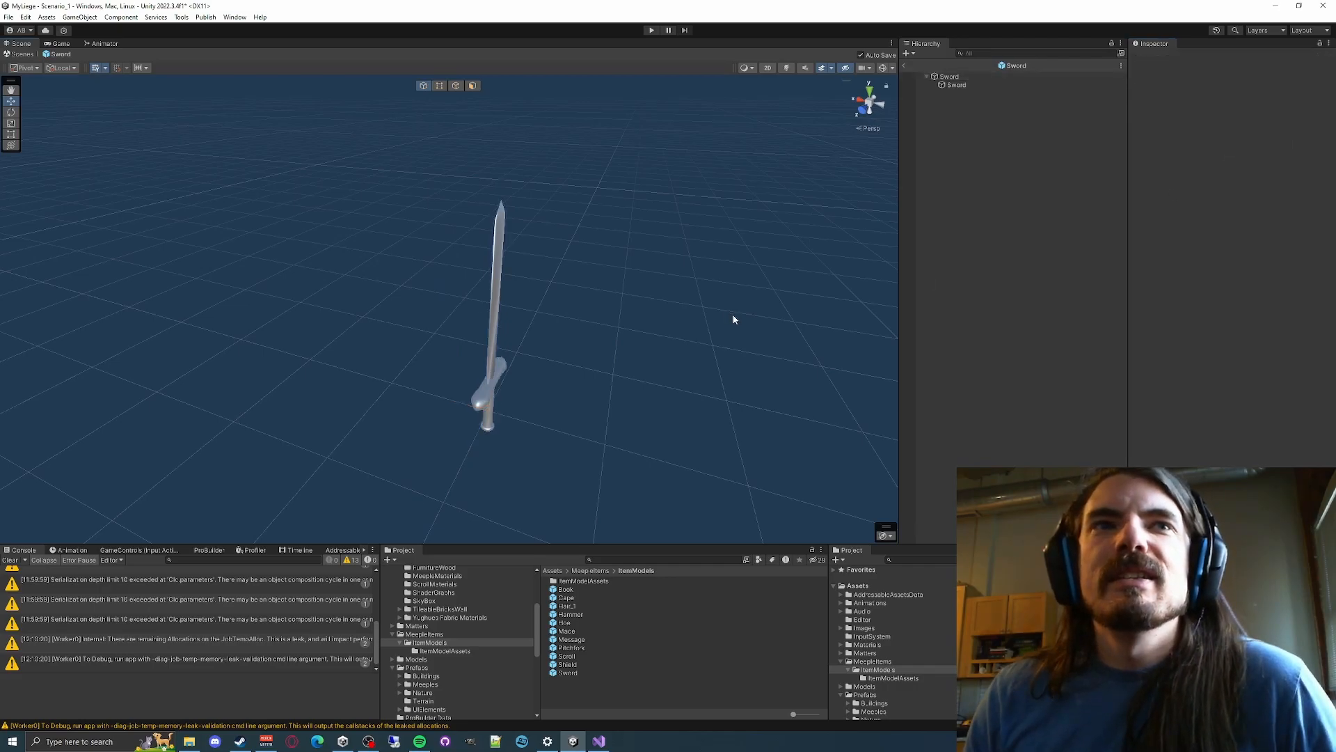
# Return from the Sword prefab to the Scenario_1 scene and save it
pyautogui.click(905, 66)
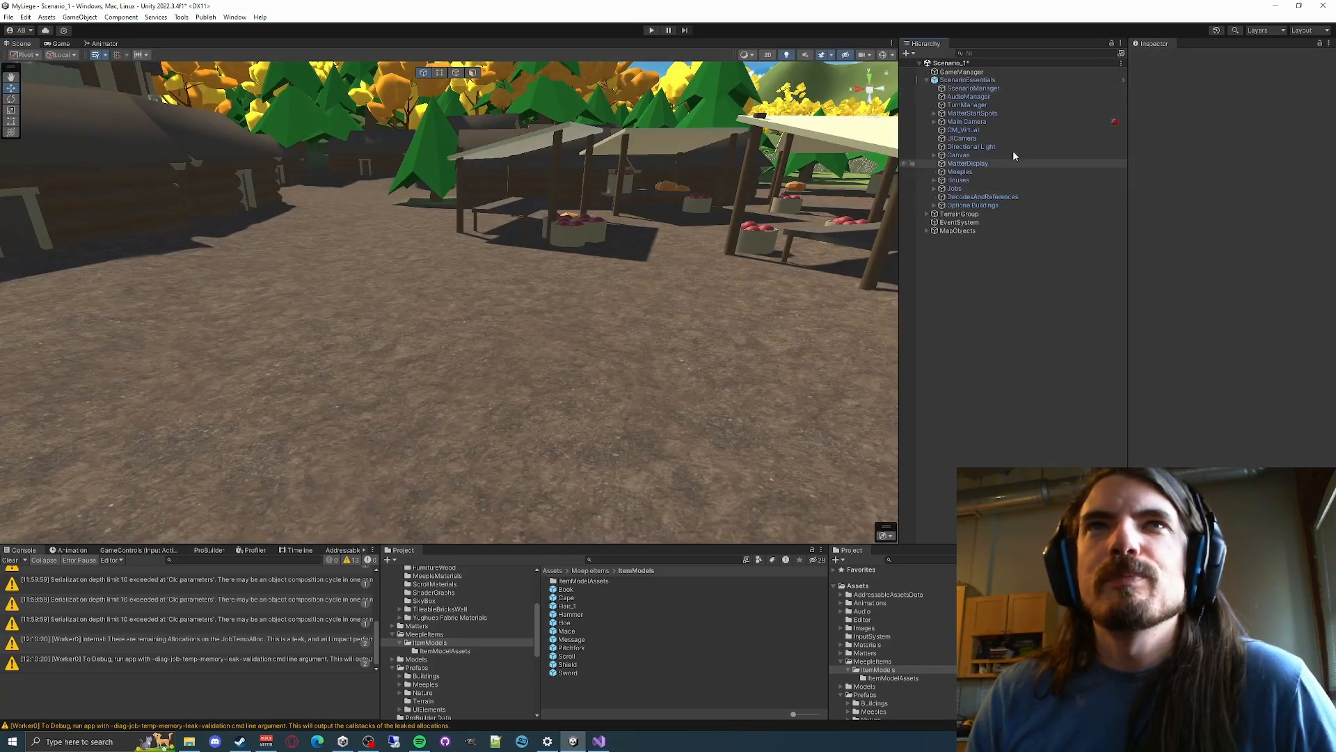
pyautogui.click(8, 17)
pyautogui.click(27, 68)
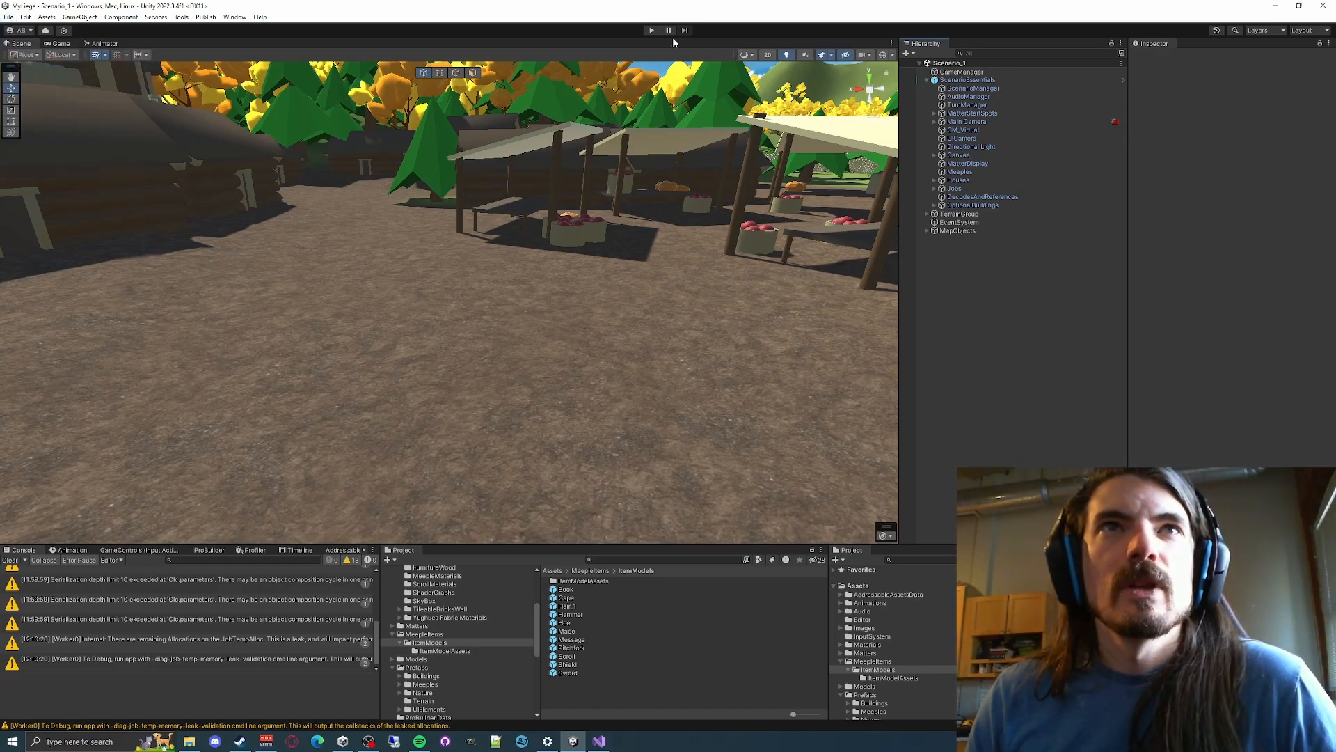
# Play-test the scene, pausing it to examine how the sword sits in a meeple's right hand
pyautogui.click(650, 31)
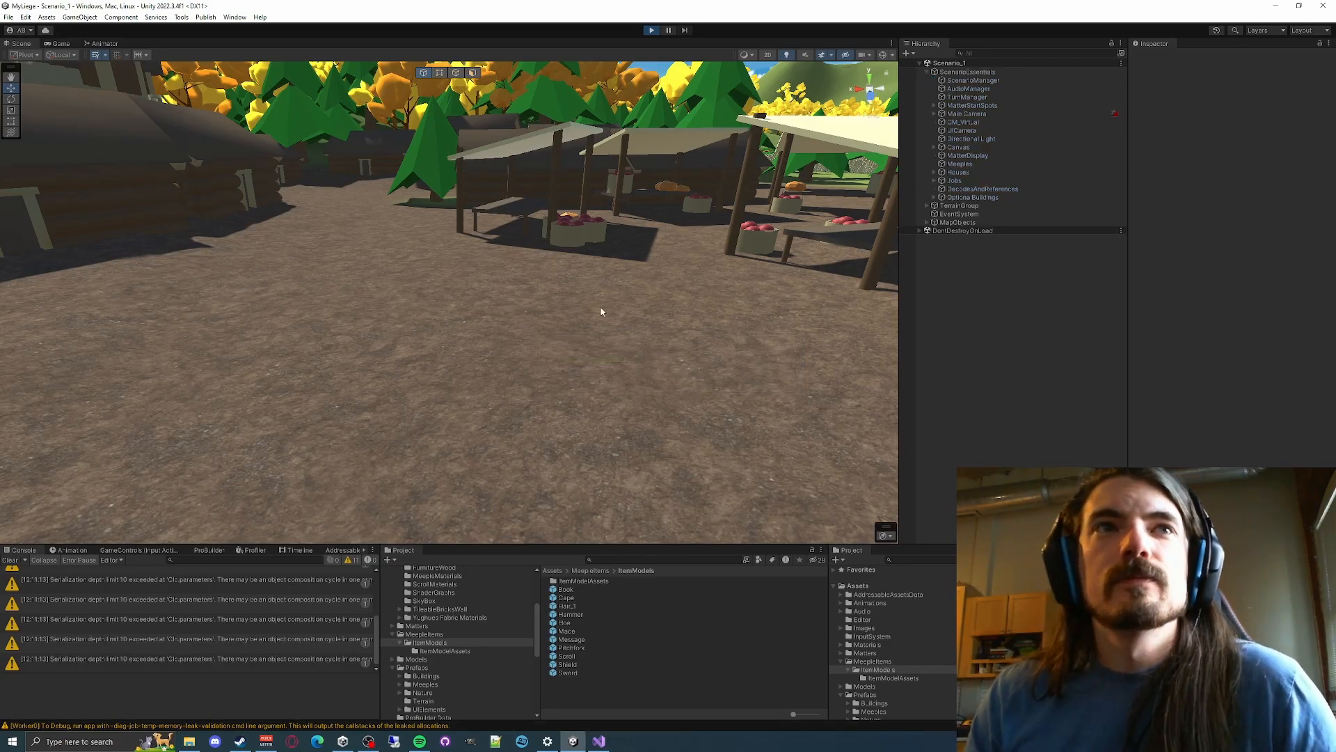
pyautogui.click(671, 32)
pyautogui.moveTo(723, 285); pyautogui.dragTo(720, 256, button='right')
pyautogui.press('w')
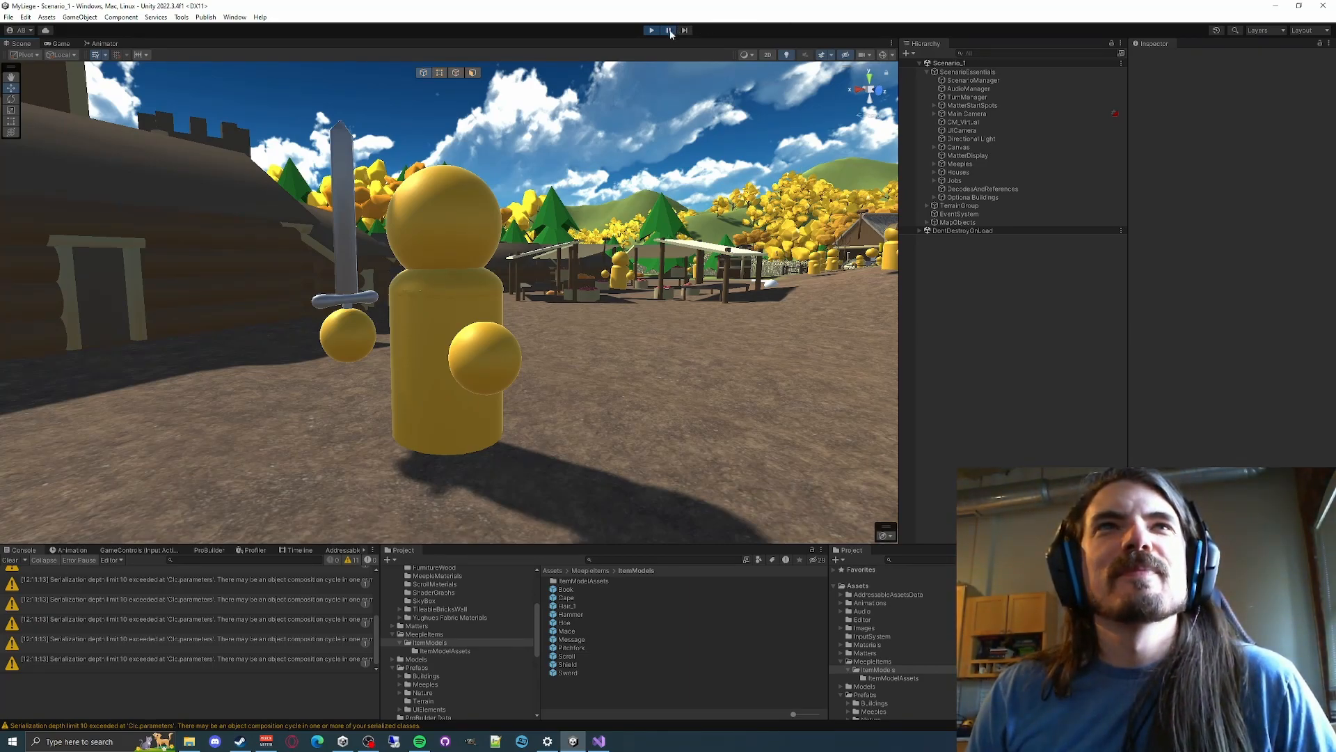
pyautogui.click(650, 30)
pyautogui.moveTo(645, 394); pyautogui.dragTo(508, 365, button='right')
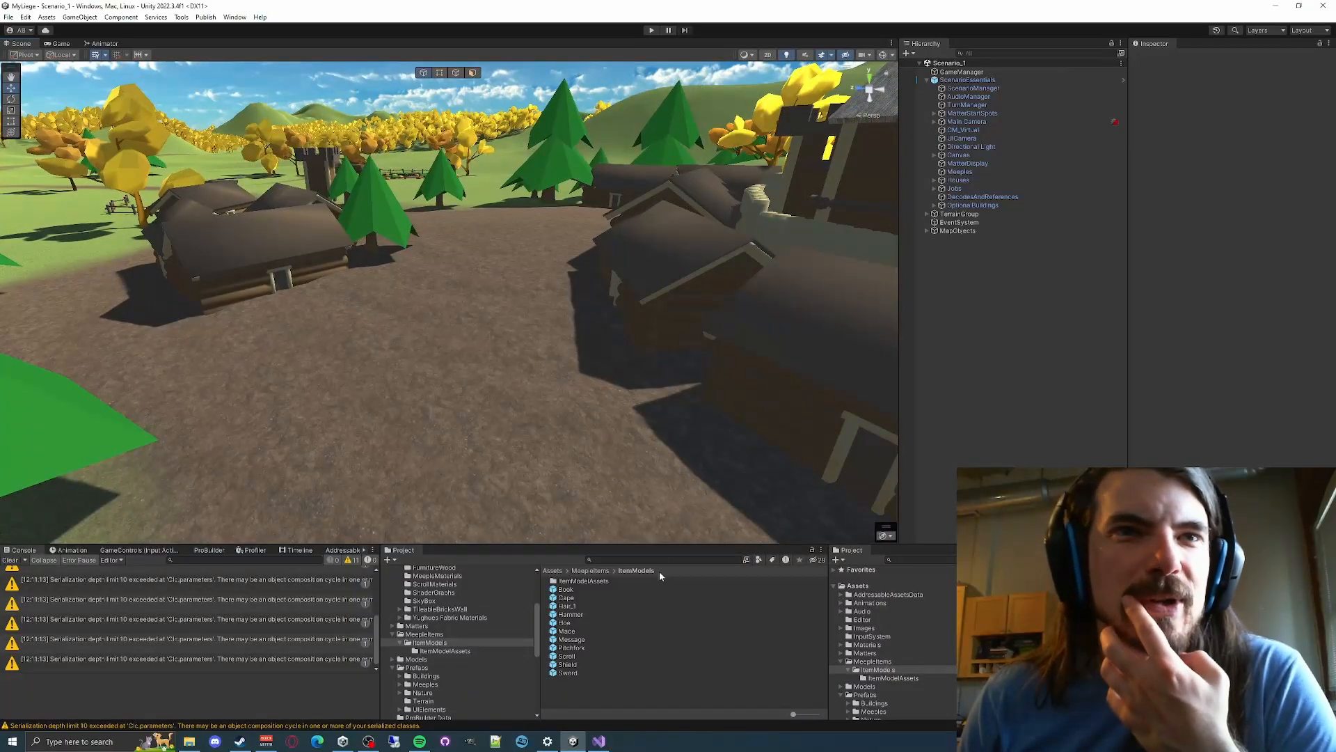
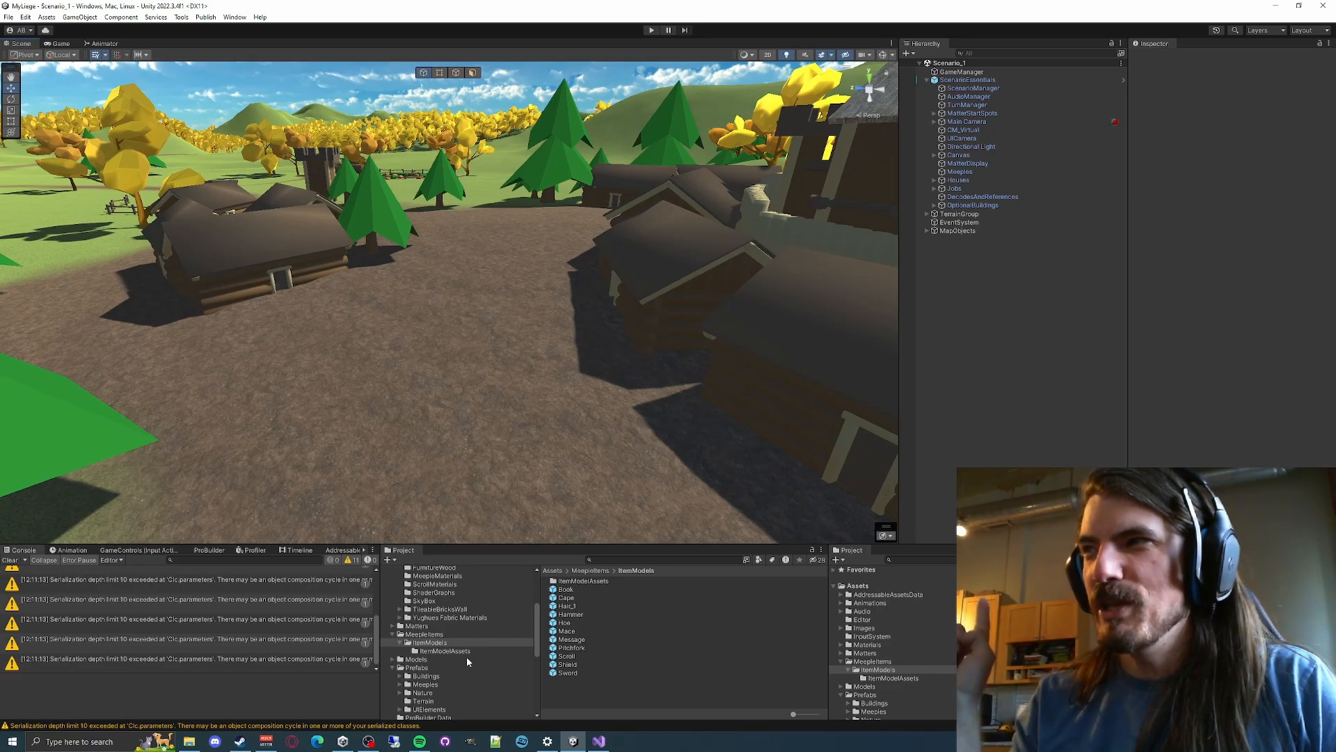
# Browse the project assets to the Meeples folder inside Prefabs
pyautogui.moveTo(542, 295); pyautogui.dragTo(439, 239, button='right')
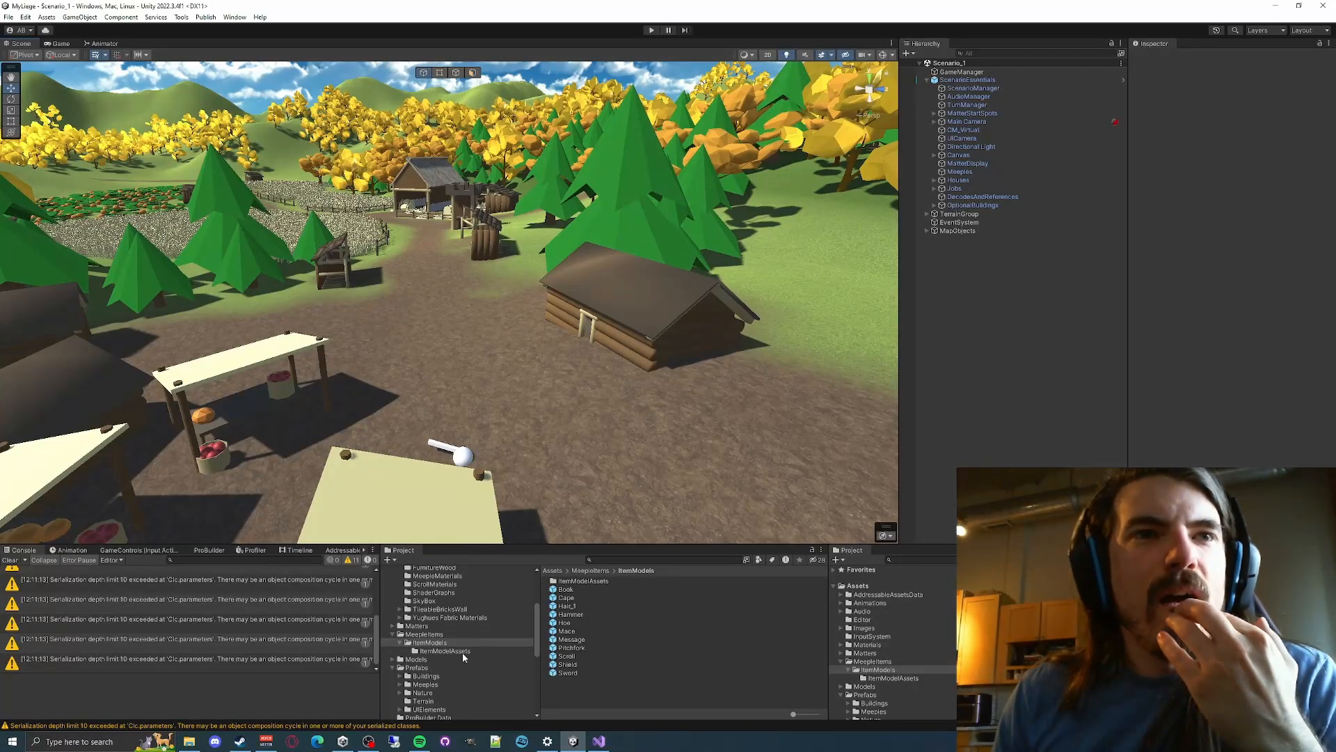
pyautogui.click(416, 659)
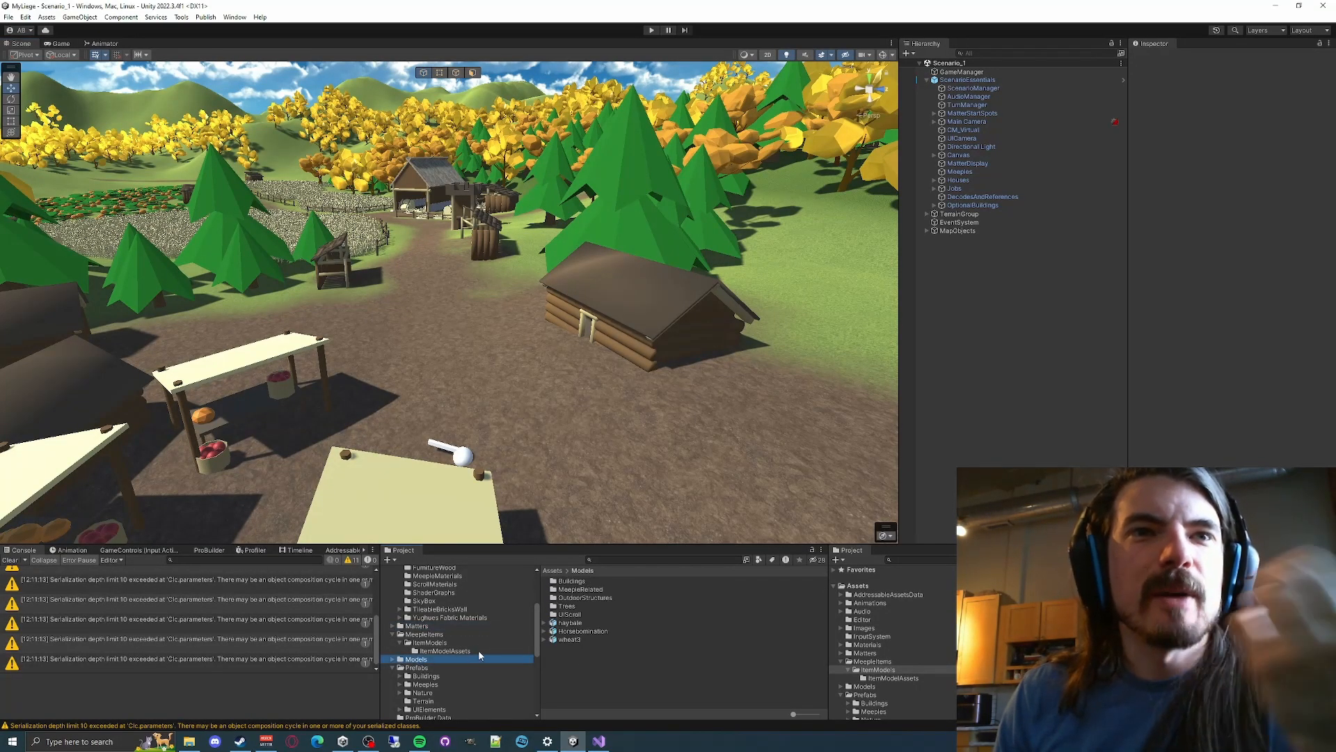
pyautogui.scroll(4, 436, 630)
pyautogui.scroll(-5, 437, 630)
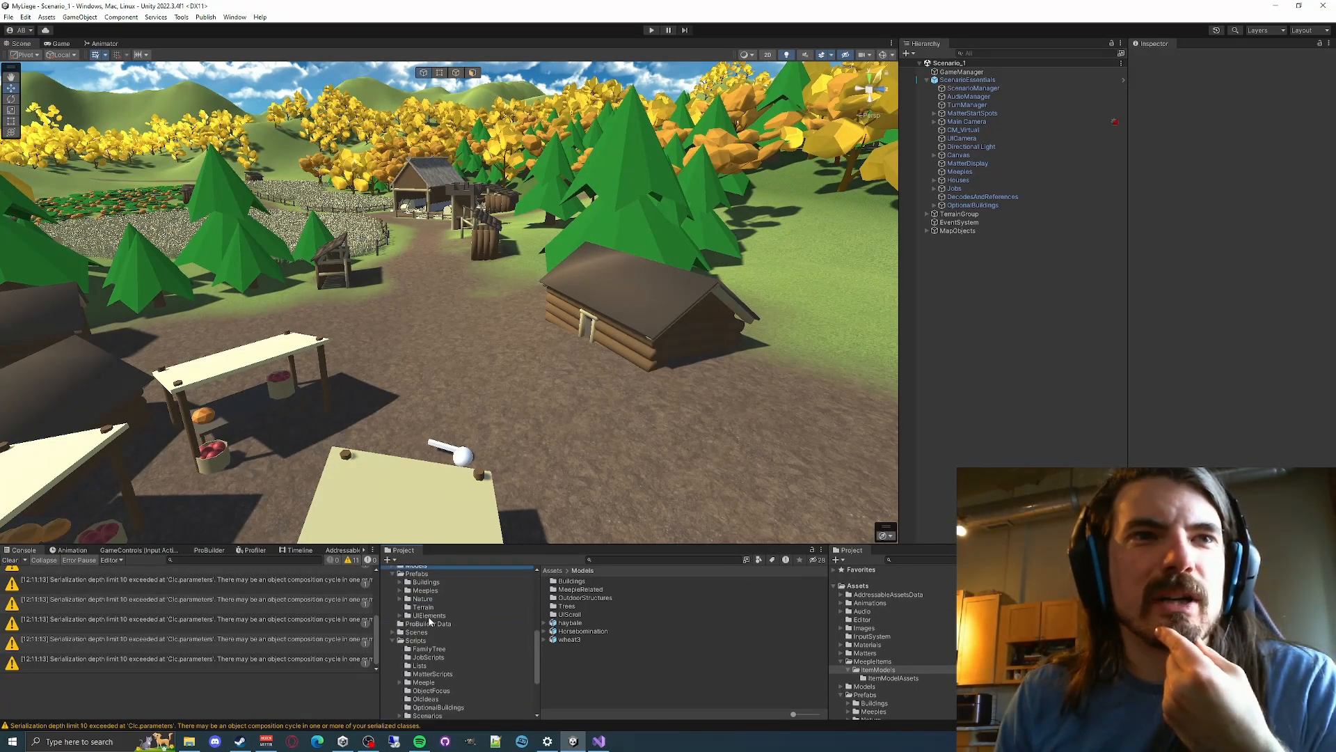
pyautogui.click(423, 598)
pyautogui.click(500, 591)
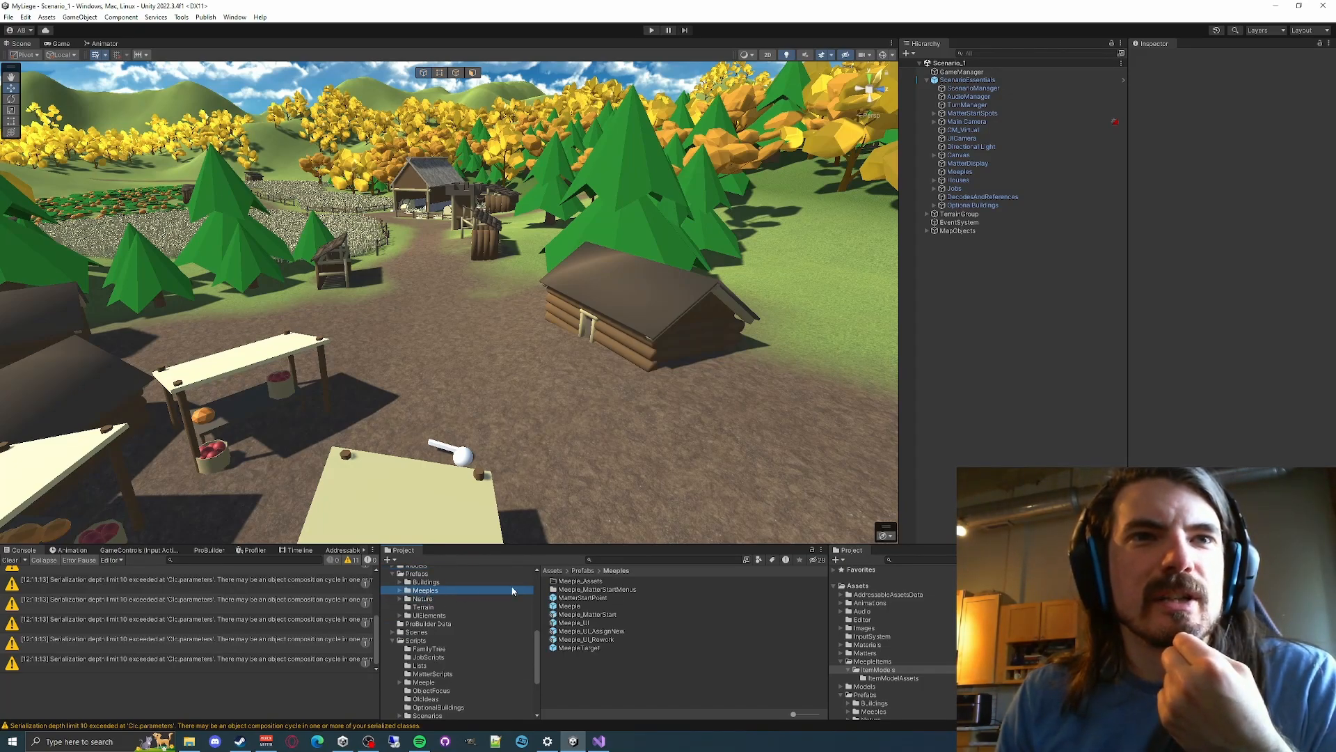
# Open the Meeple prefab for editing and bring the view close to its front
pyautogui.click(578, 606)
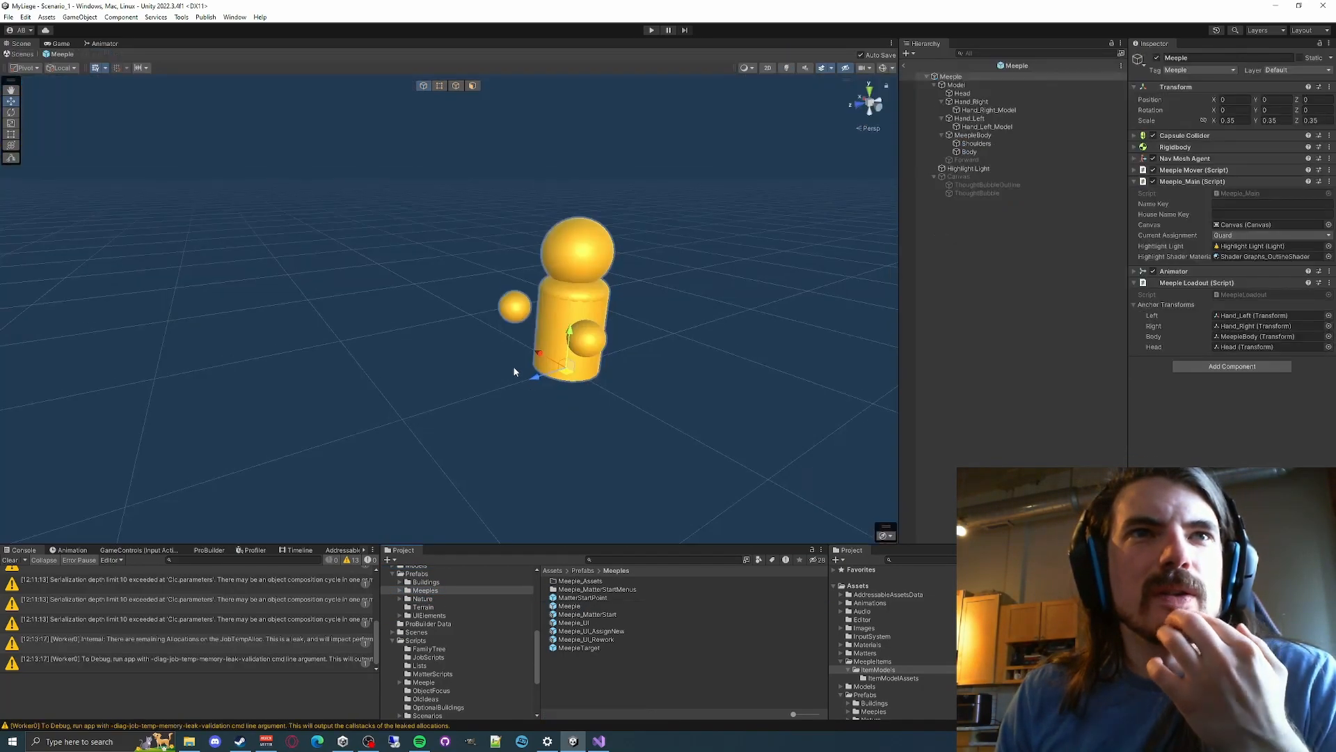
pyautogui.moveTo(515, 373); pyautogui.dragTo(636, 343, button='right')
pyautogui.press('a')
pyautogui.press('w')
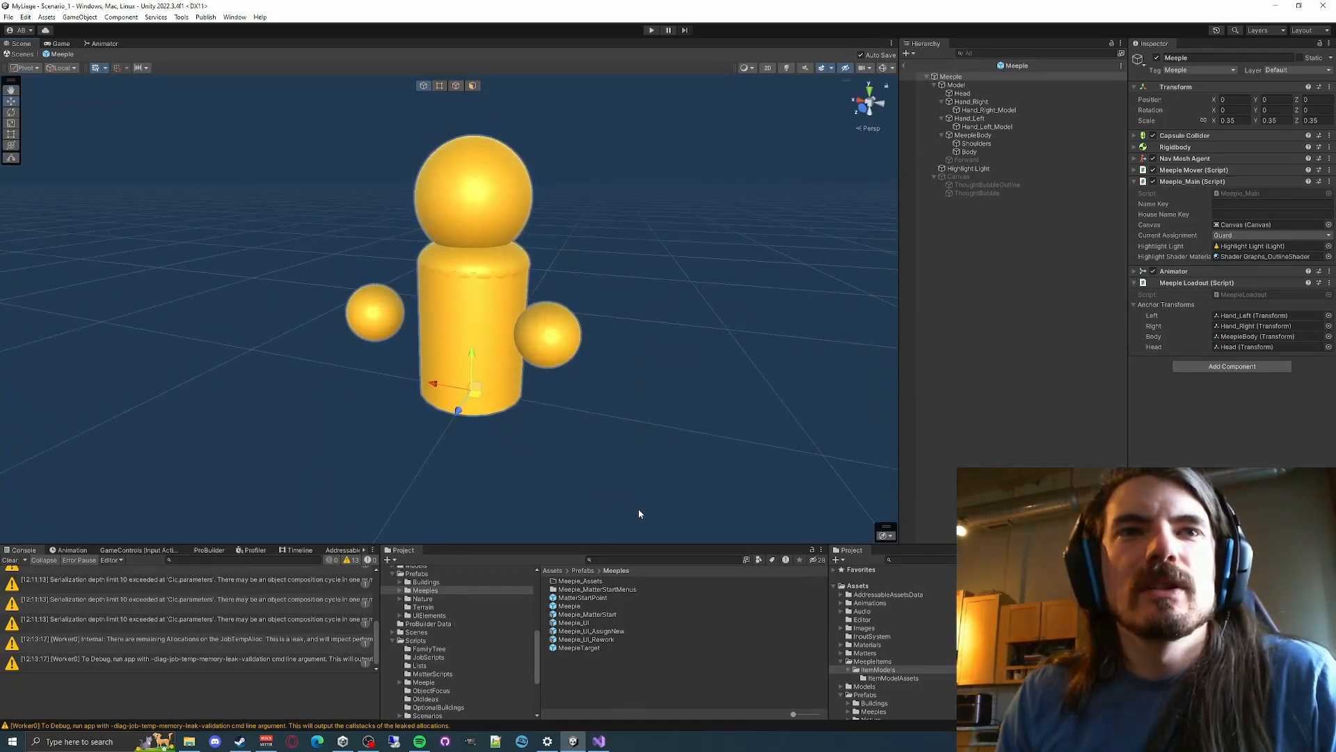
# Browse the project to the MeepleItems folder and inspect the book item object's settings
pyautogui.scroll(3, 435, 629)
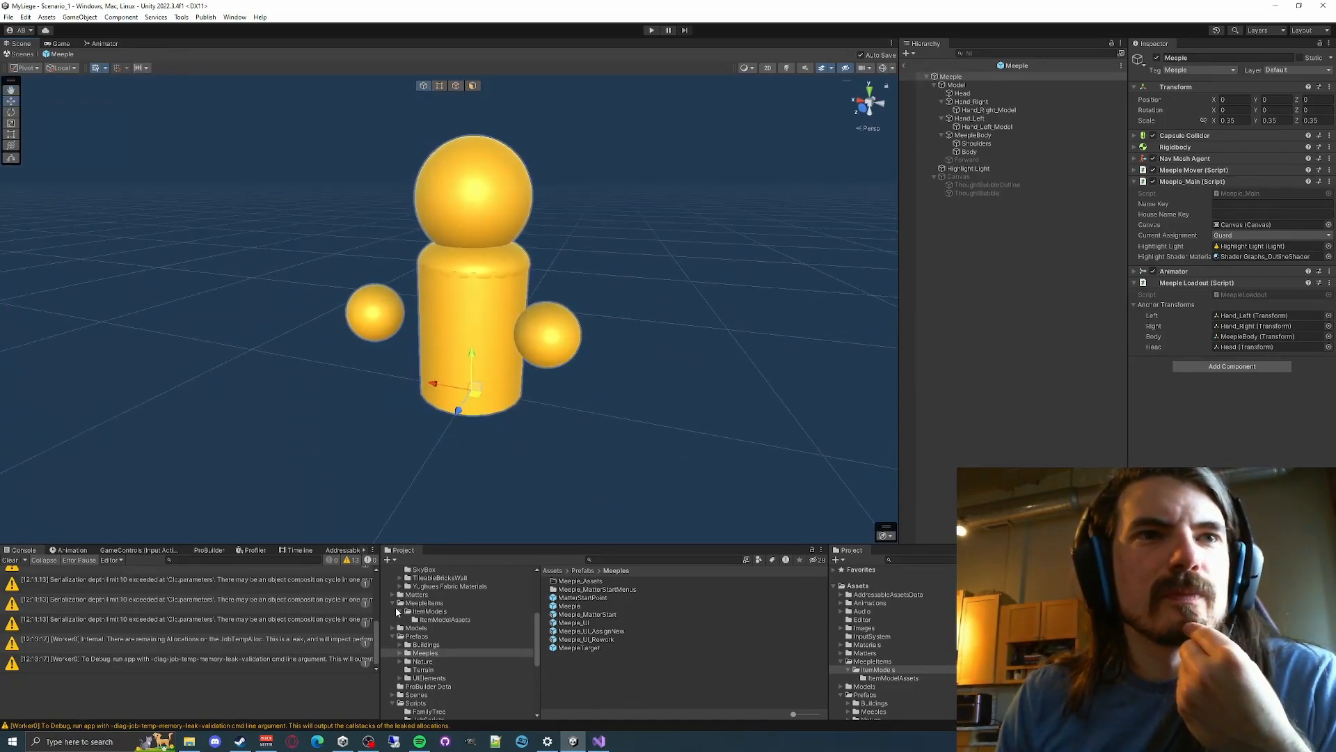
pyautogui.scroll(2, 398, 612)
pyautogui.click(393, 634)
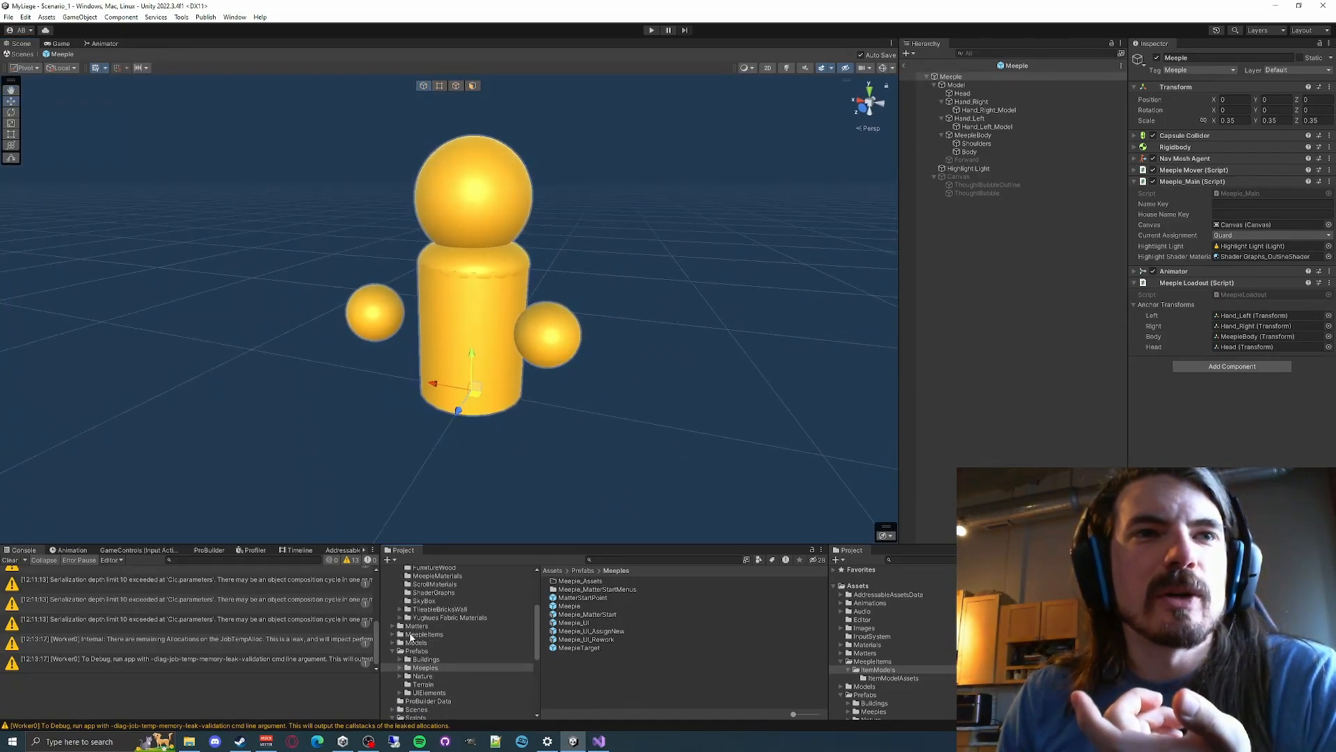
pyautogui.click(396, 635)
pyautogui.click(393, 635)
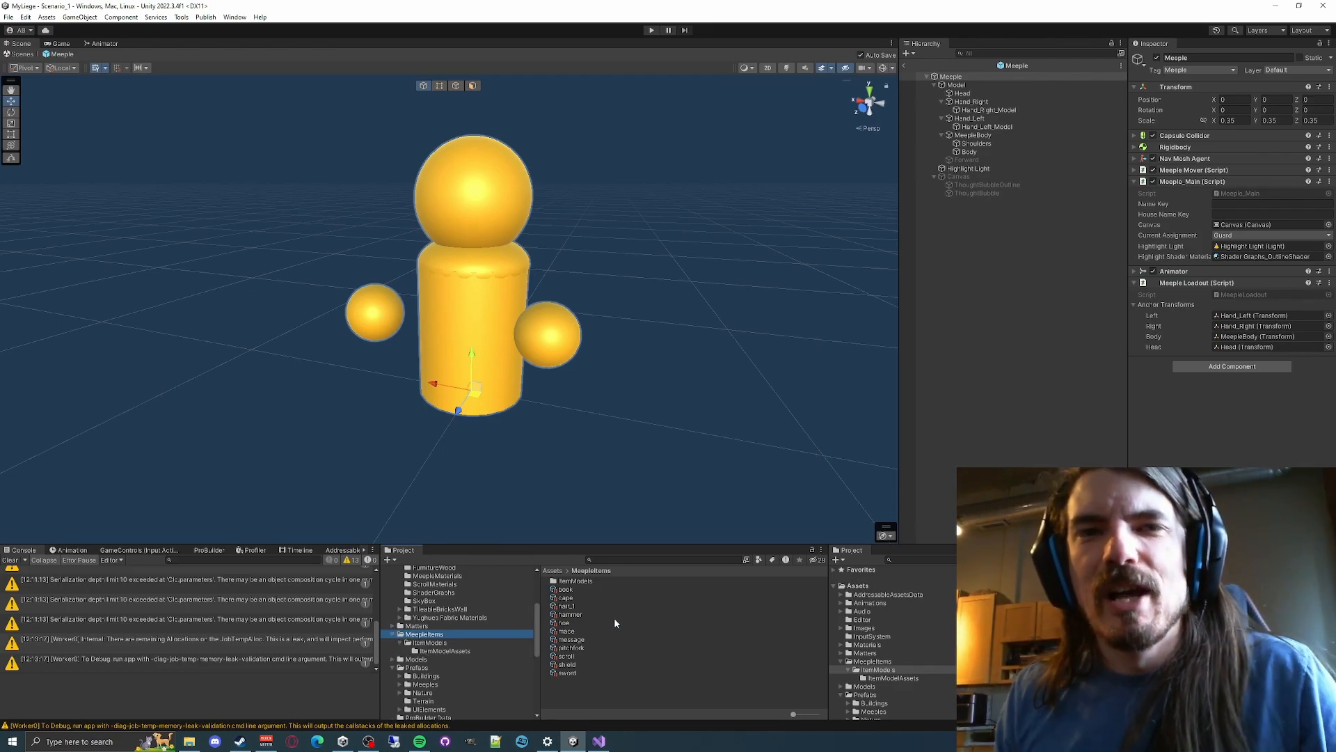
pyautogui.click(572, 591)
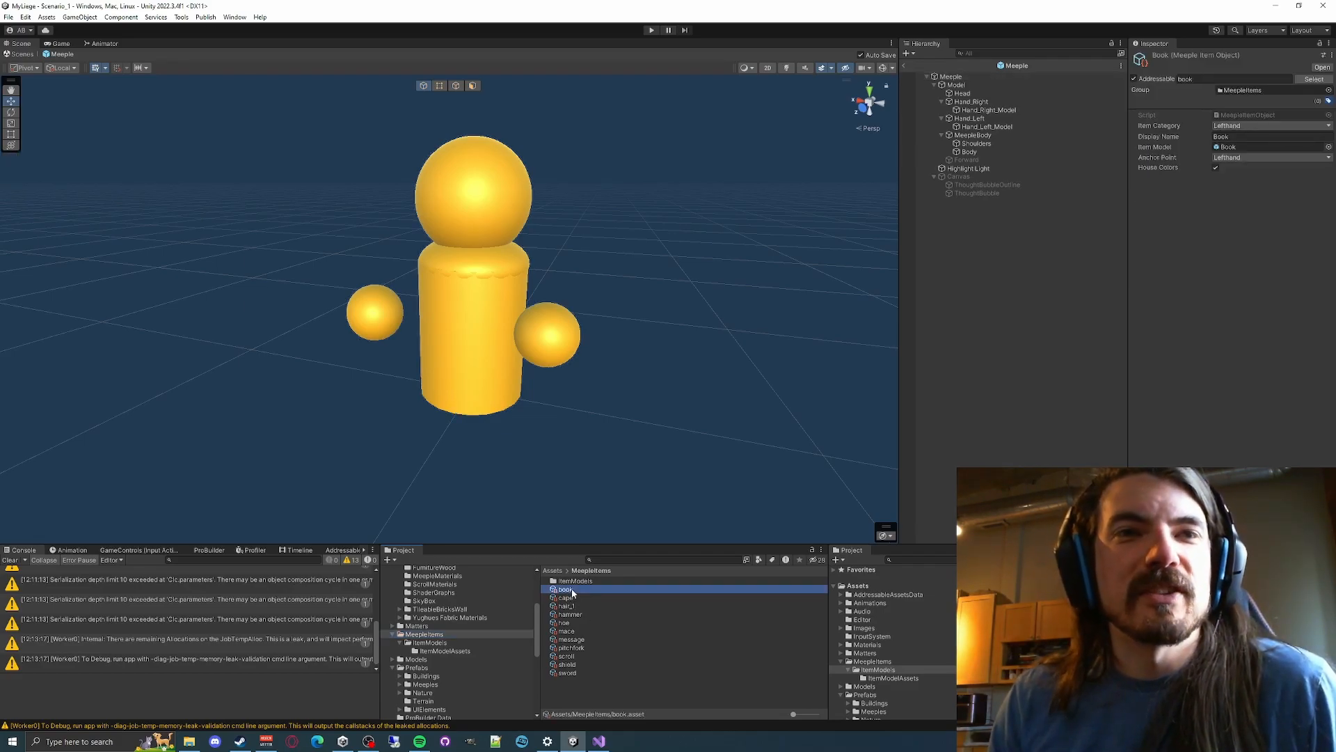
pyautogui.click(575, 631)
pyautogui.click(564, 589)
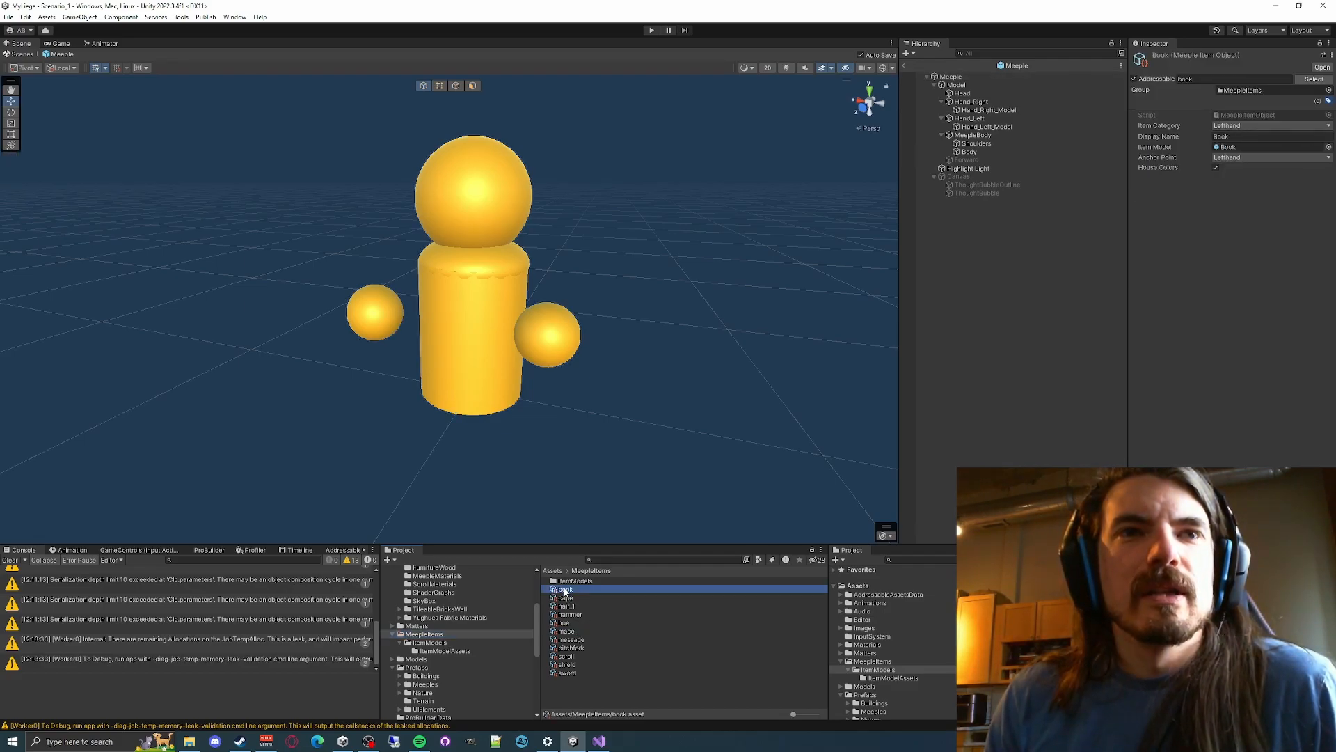
# Add the Book prefab from the ItemModels folder as a child of Hand_Left
pyautogui.click(421, 643)
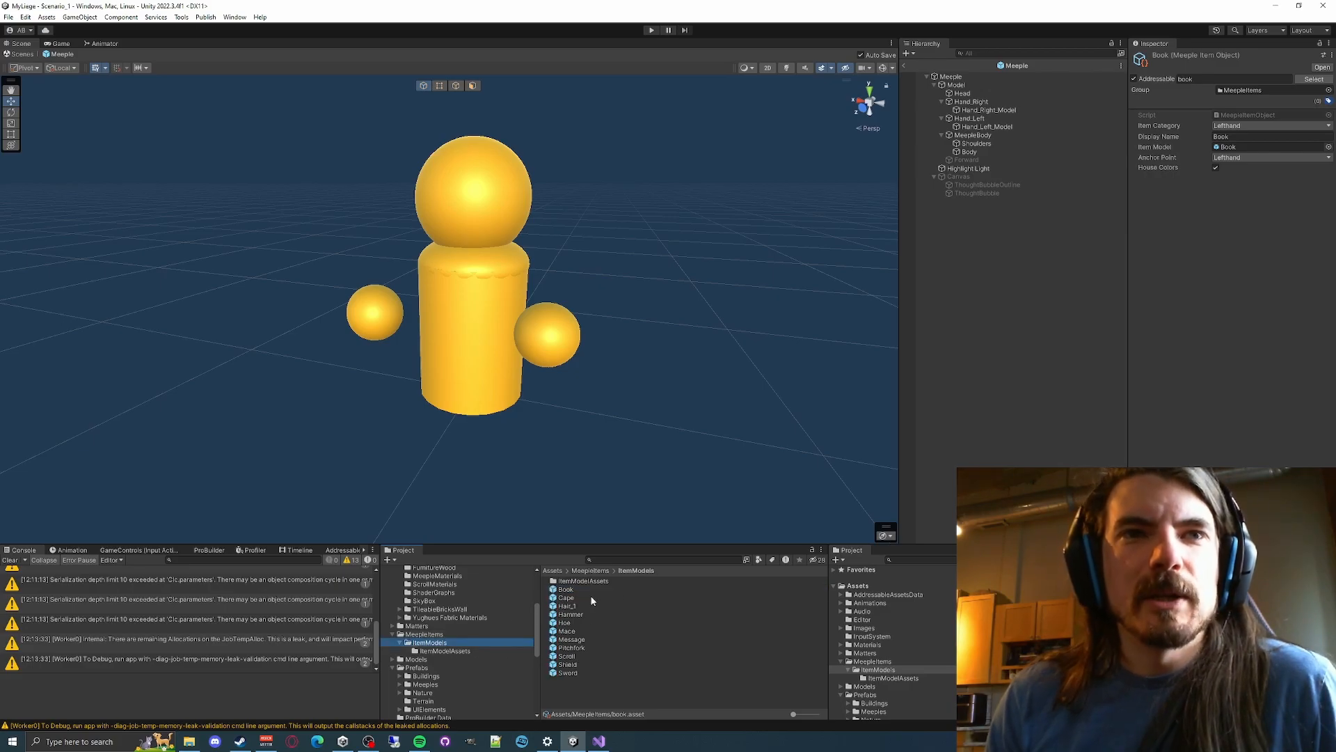
pyautogui.click(565, 590)
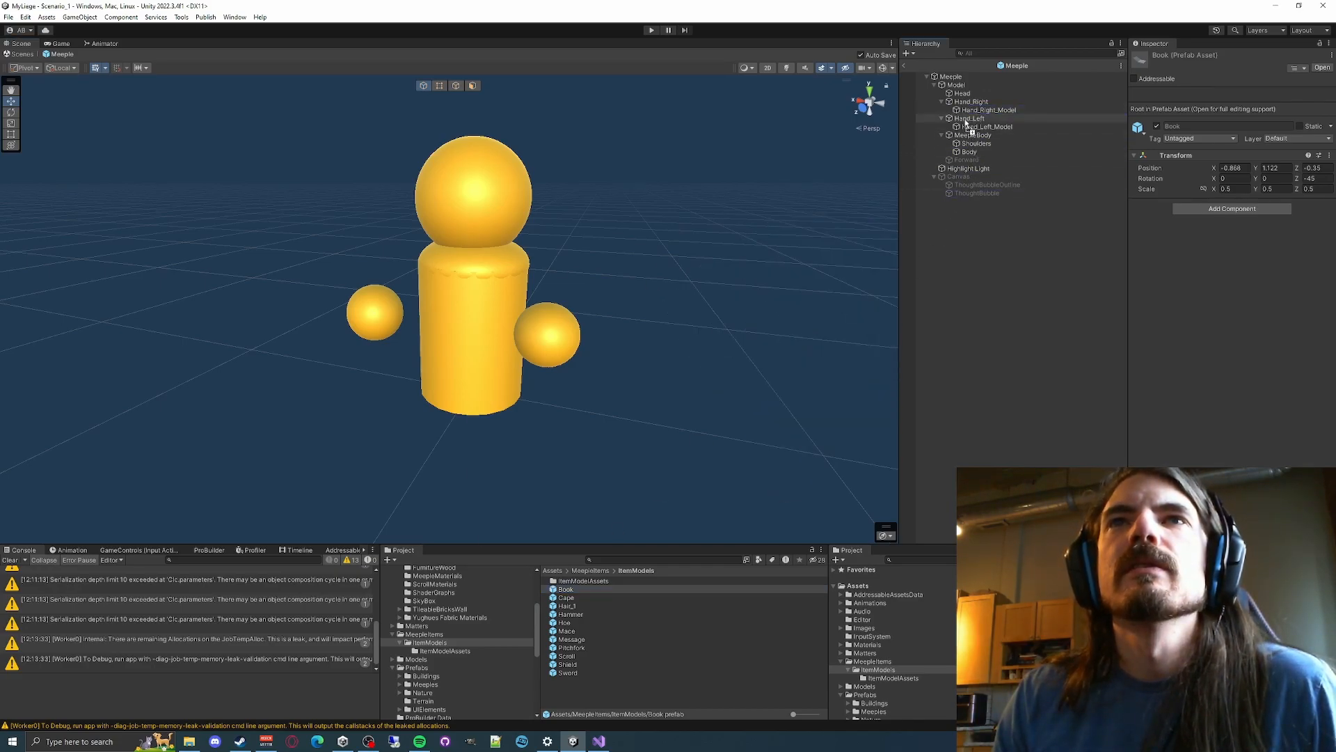
pyautogui.moveTo(966, 124); pyautogui.dragTo(967, 119)
pyautogui.moveTo(683, 278)
pyautogui.keyDown('alt'); pyautogui.mouseDown()
pyautogui.moveTo(387, 269)
pyautogui.moveTo(614, 244)
pyautogui.moveTo(700, 266)
pyautogui.mouseUp(); pyautogui.keyUp('alt')
pyautogui.scroll(5, 700, 266)
pyautogui.moveTo(700, 266); pyautogui.dragTo(718, 342, button='right')
pyautogui.press('s')
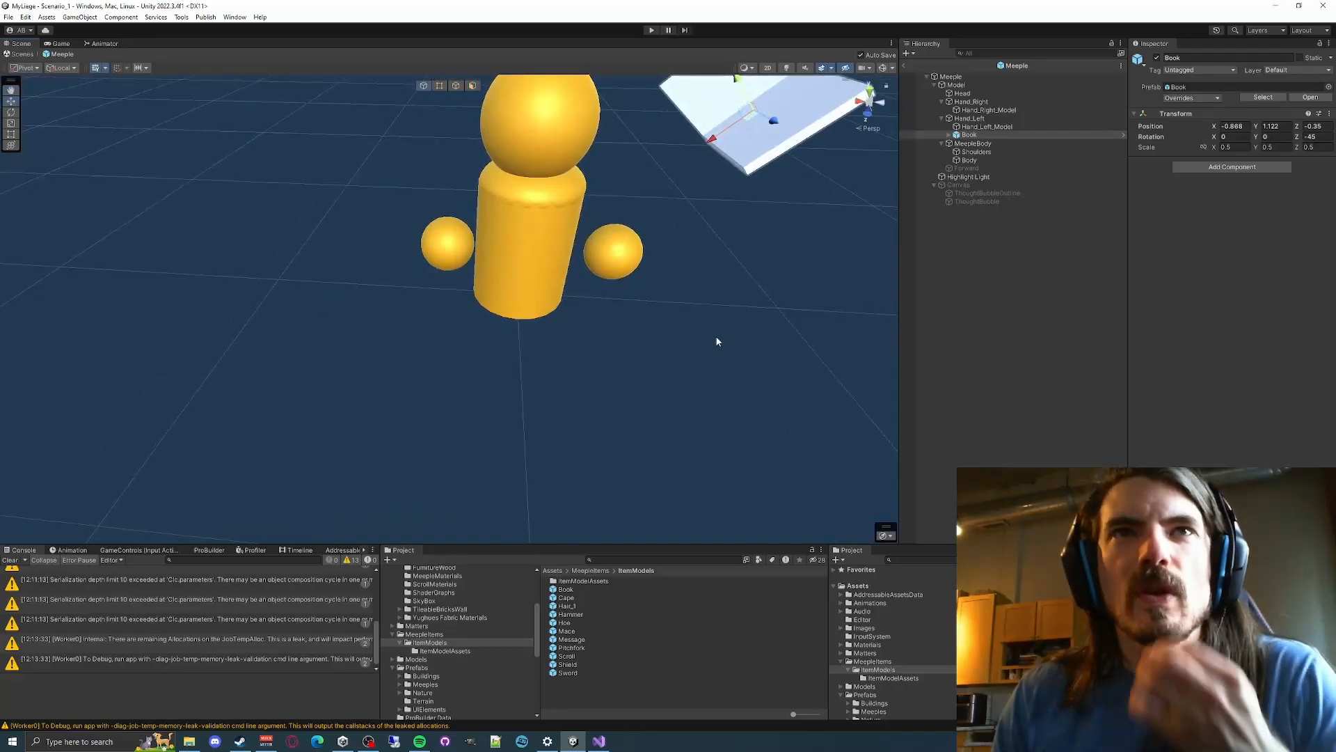
# Examine the book's placement relative to the left hand and compare the transforms of Book and its child BookModel
pyautogui.keyDown('alt'); pyautogui.moveTo(716, 340); pyautogui.dragTo(696, 308); pyautogui.keyUp('alt')
pyautogui.press('w')
pyautogui.moveTo(696, 309); pyautogui.dragTo(680, 294, button='right')
pyautogui.press('s')
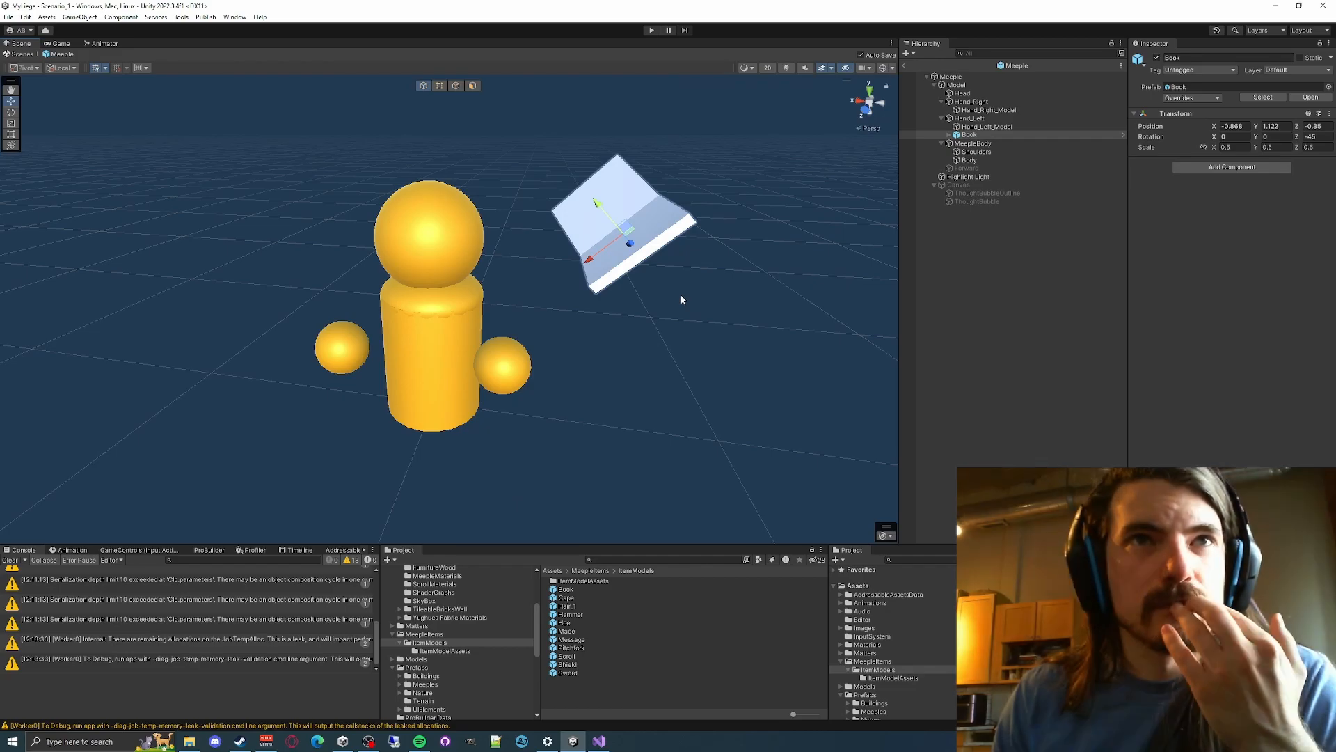
pyautogui.press('a')
pyautogui.moveTo(632, 311); pyautogui.dragTo(799, 312, button='right')
pyautogui.press('w')
pyautogui.press('d')
pyautogui.click(945, 135)
pyautogui.click(949, 135)
pyautogui.click(964, 143)
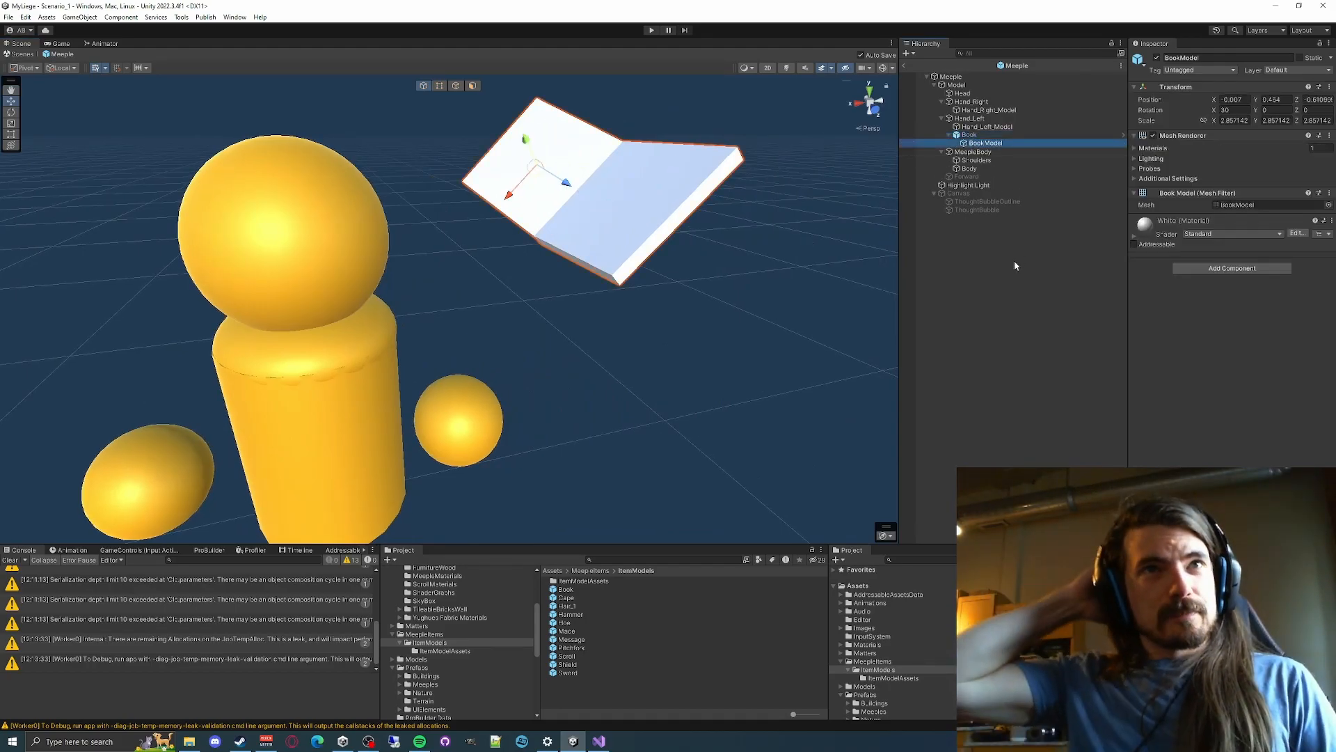
pyautogui.press('d')
pyautogui.moveTo(585, 282); pyautogui.dragTo(418, 272, button='right')
pyautogui.press('s')
pyautogui.press('a')
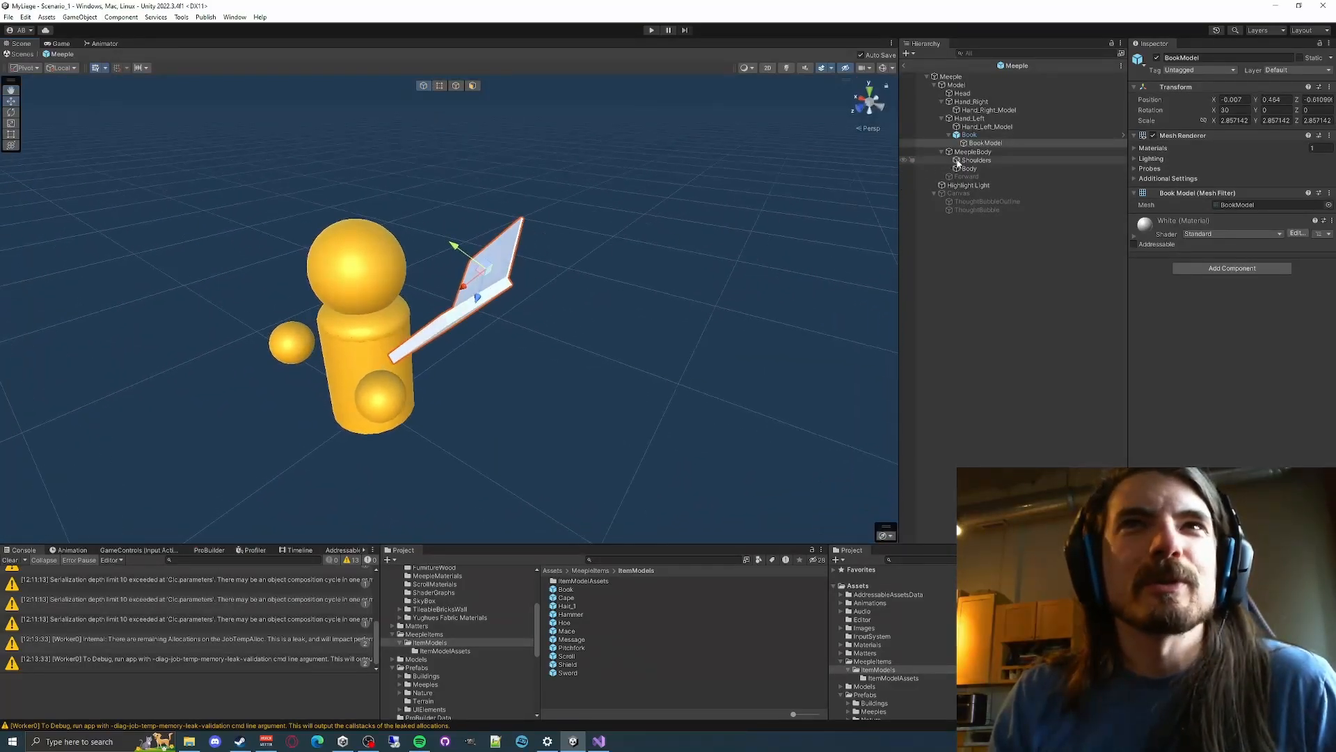
pyautogui.click(969, 134)
pyautogui.moveTo(683, 327); pyautogui.dragTo(827, 284, button='right')
pyautogui.click(975, 144)
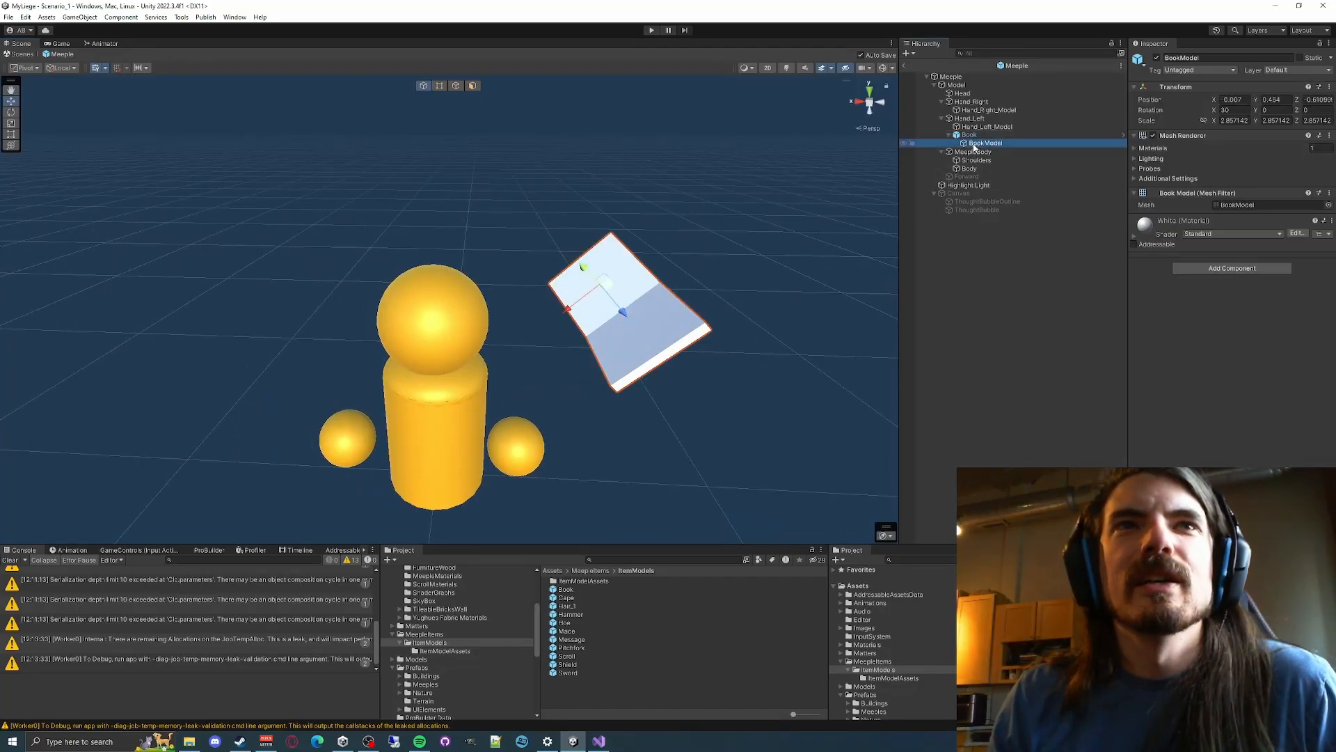
pyautogui.press('w')
pyautogui.moveTo(575, 308); pyautogui.dragTo(740, 275, button='right')
# Set the Book root object's position to 0, 0, 0 under Hand_Left
pyautogui.click(976, 135)
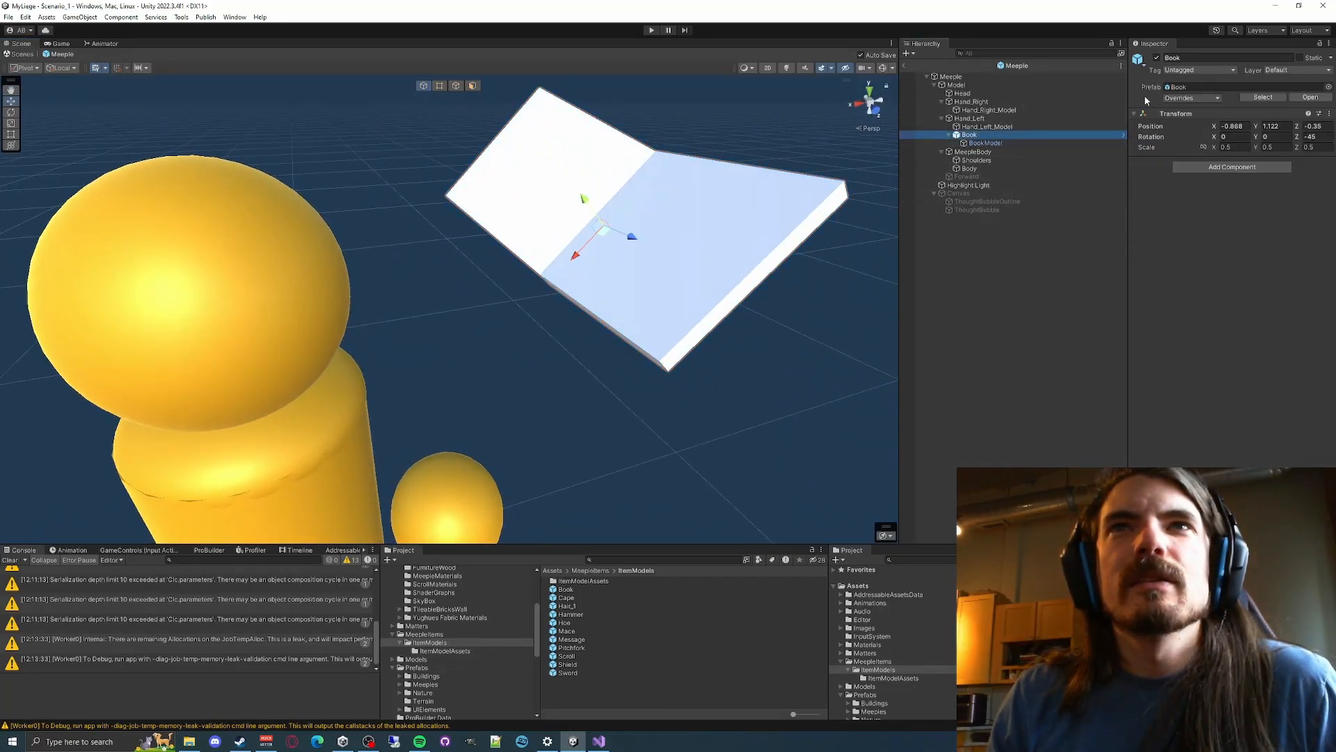
pyautogui.write('0')
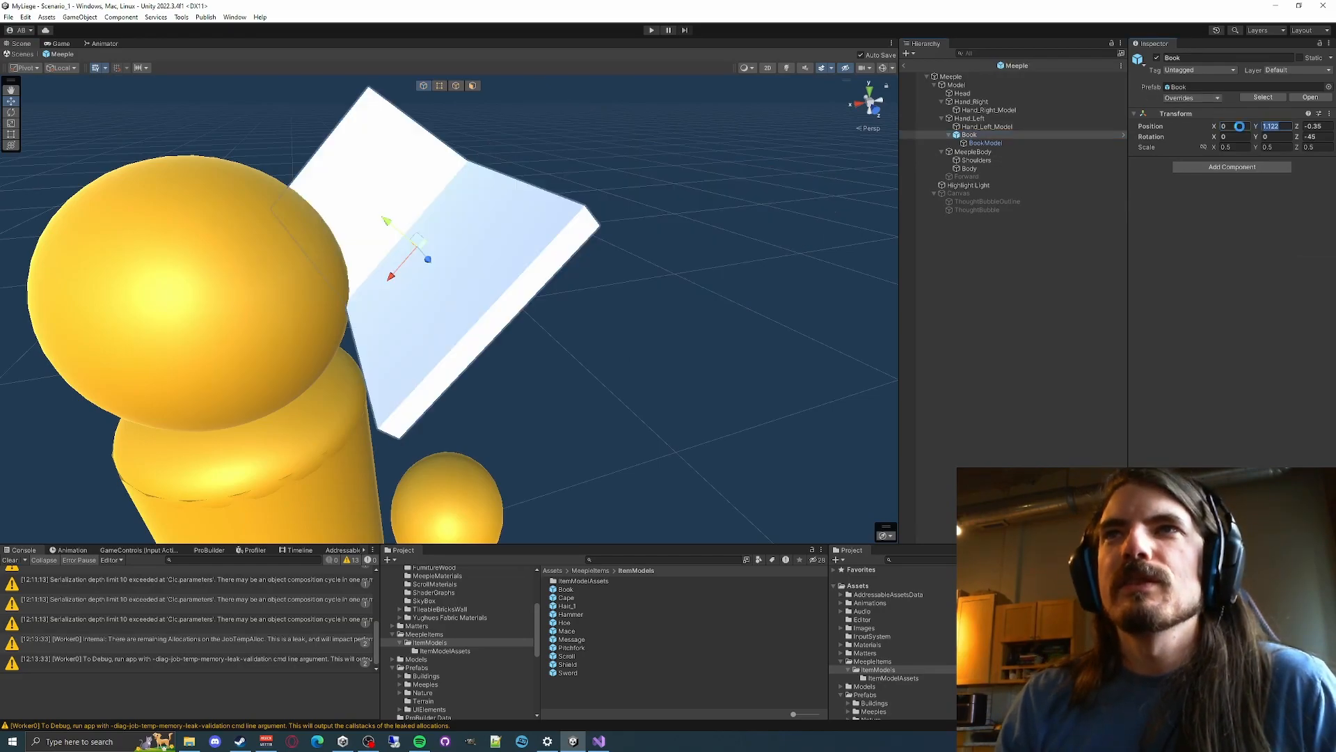
pyautogui.write('0')
pyautogui.press('Tab')
pyautogui.write('0')
pyautogui.press('Tab')
pyautogui.moveTo(668, 348)
pyautogui.mouseDown(button='right')
pyautogui.moveTo(524, 370)
pyautogui.moveTo(654, 417)
pyautogui.moveTo(632, 349)
pyautogui.moveTo(659, 341)
pyautogui.moveTo(691, 358)
pyautogui.mouseUp(button='right')
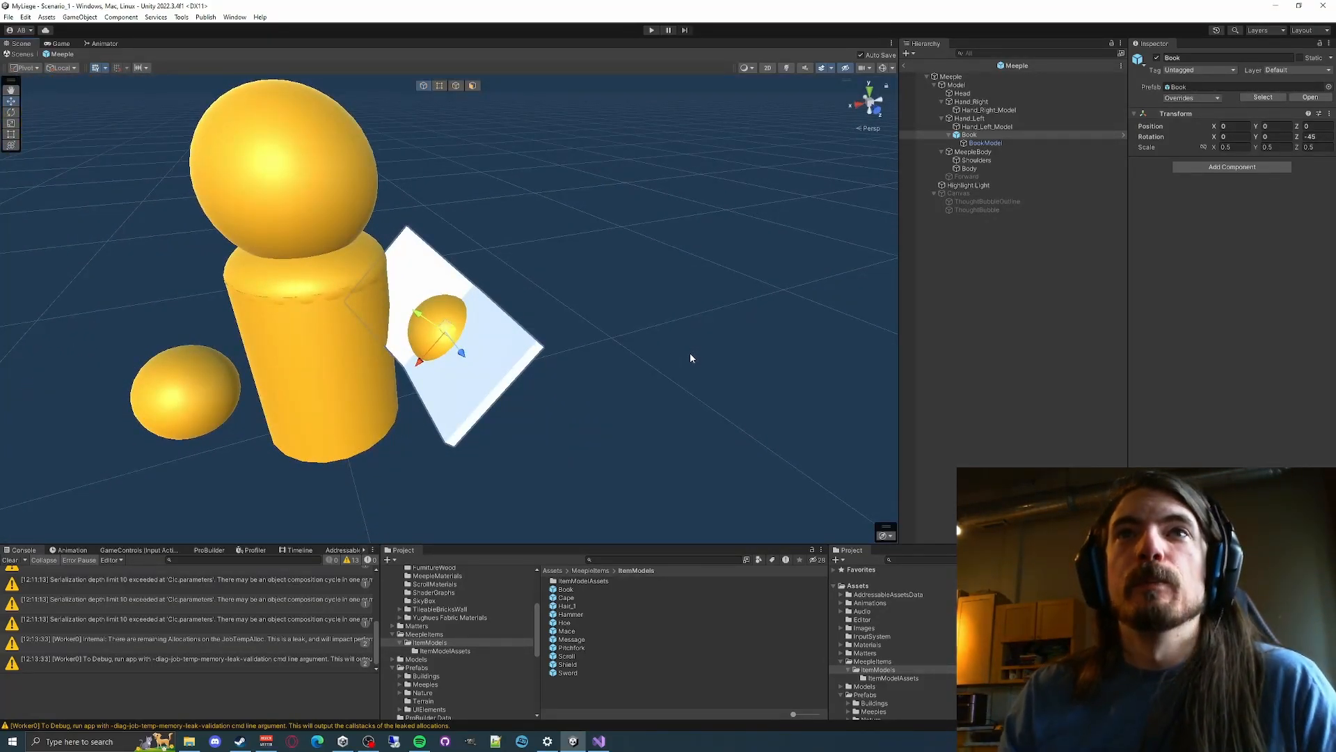
# Select BookModel and switch the transform handles to Center and Global
pyautogui.click(988, 143)
pyautogui.press('e')
pyautogui.press('w')
pyautogui.moveTo(555, 304); pyautogui.dragTo(407, 296, button='right')
pyautogui.press('w')
pyautogui.press('s')
pyautogui.press('d')
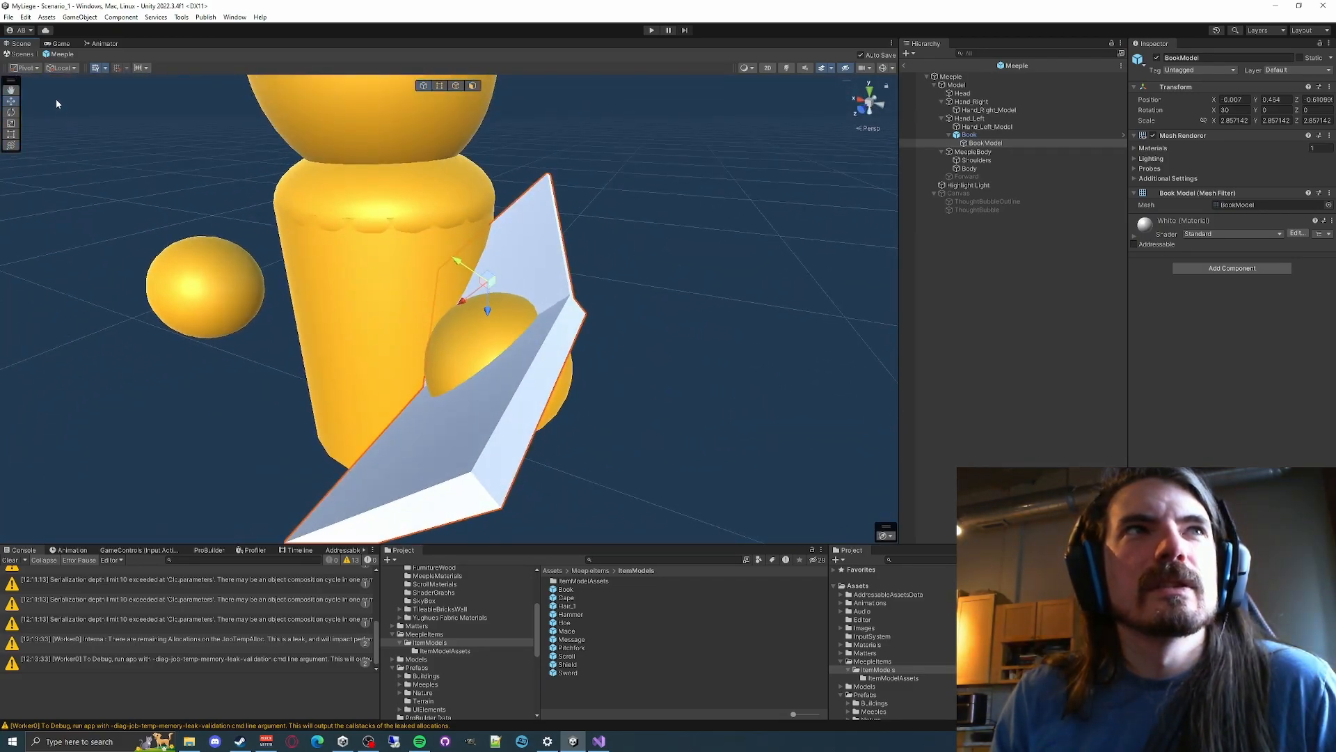
pyautogui.click(22, 70)
pyautogui.click(33, 82)
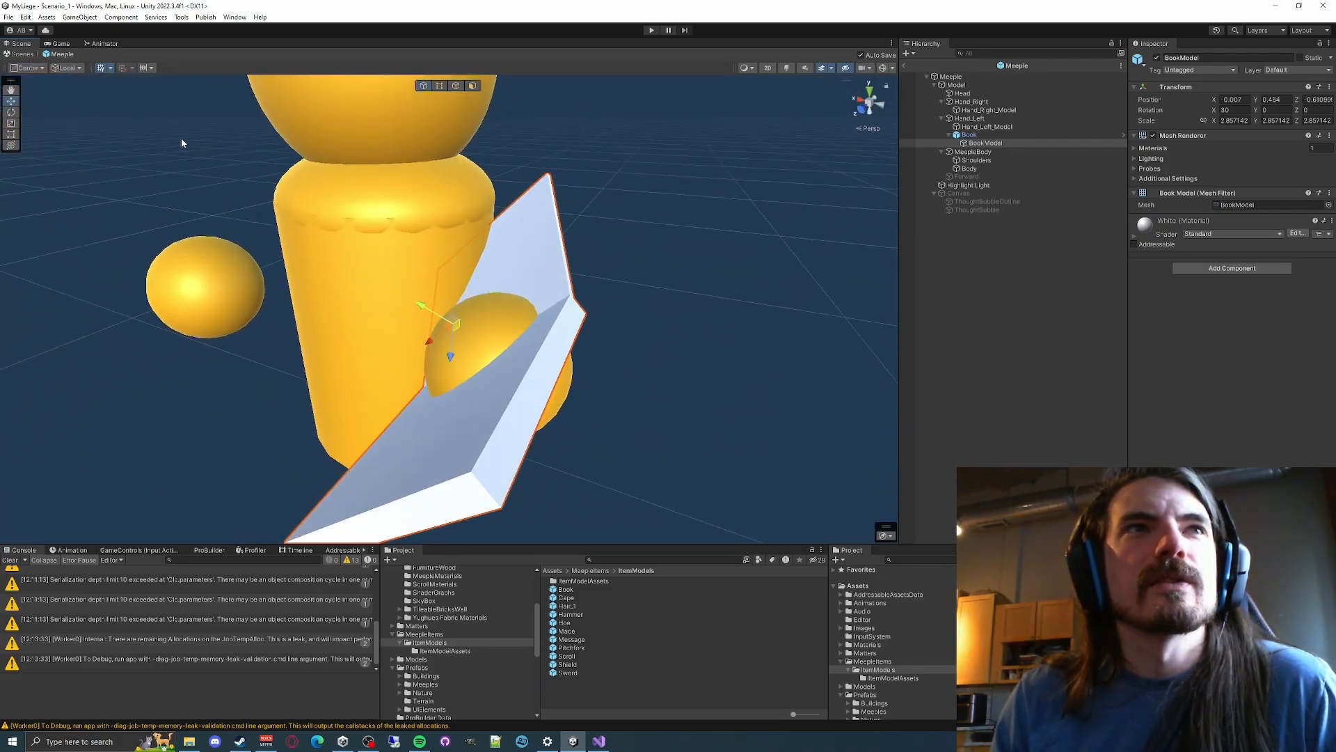
pyautogui.click(67, 68)
pyautogui.click(69, 79)
# Rotate BookModel to about -14, 50, -20 degrees so the open book faces the meeple
pyautogui.moveTo(562, 283); pyautogui.dragTo(543, 319, button='right')
pyautogui.press('a')
pyautogui.press('d')
pyautogui.press('s')
pyautogui.press('e')
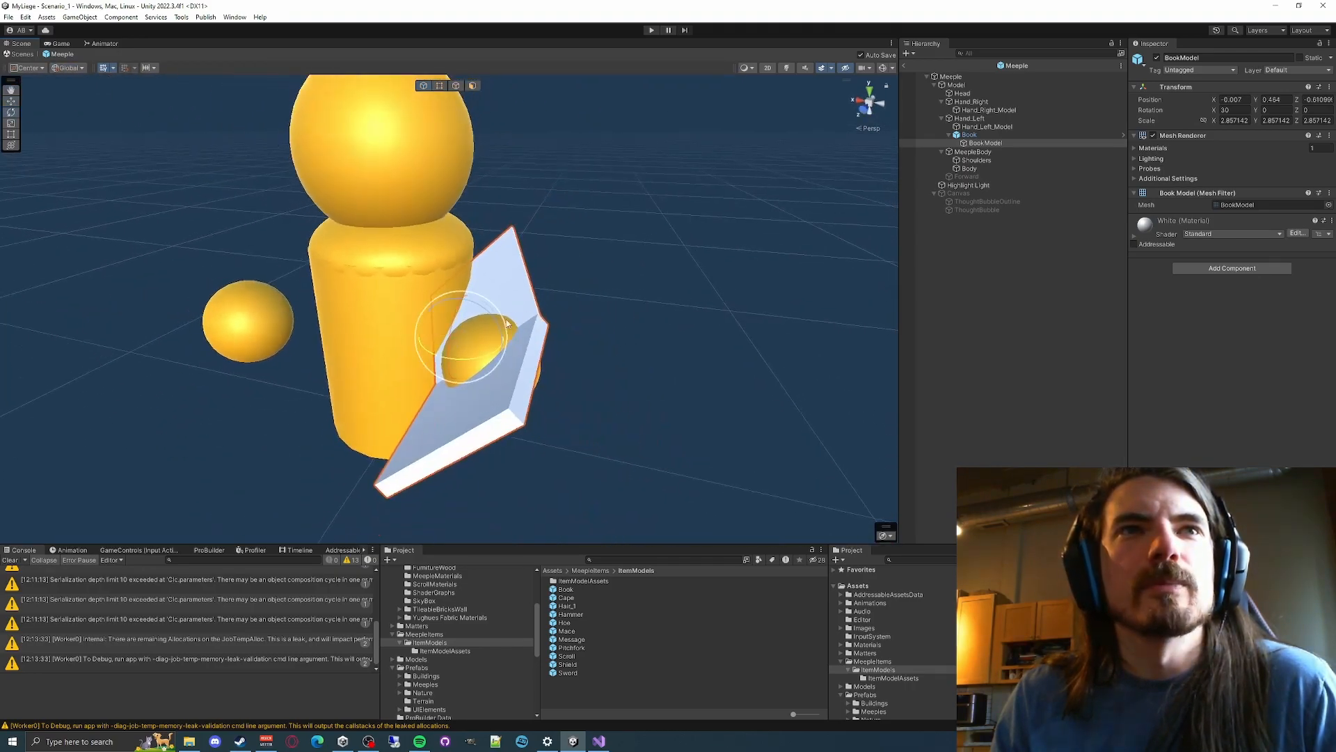
pyautogui.moveTo(483, 361); pyautogui.dragTo(502, 270)
# Move BookModel beside the left hand, to a local position of about -1.09, 0.12, 0.38
pyautogui.press('w')
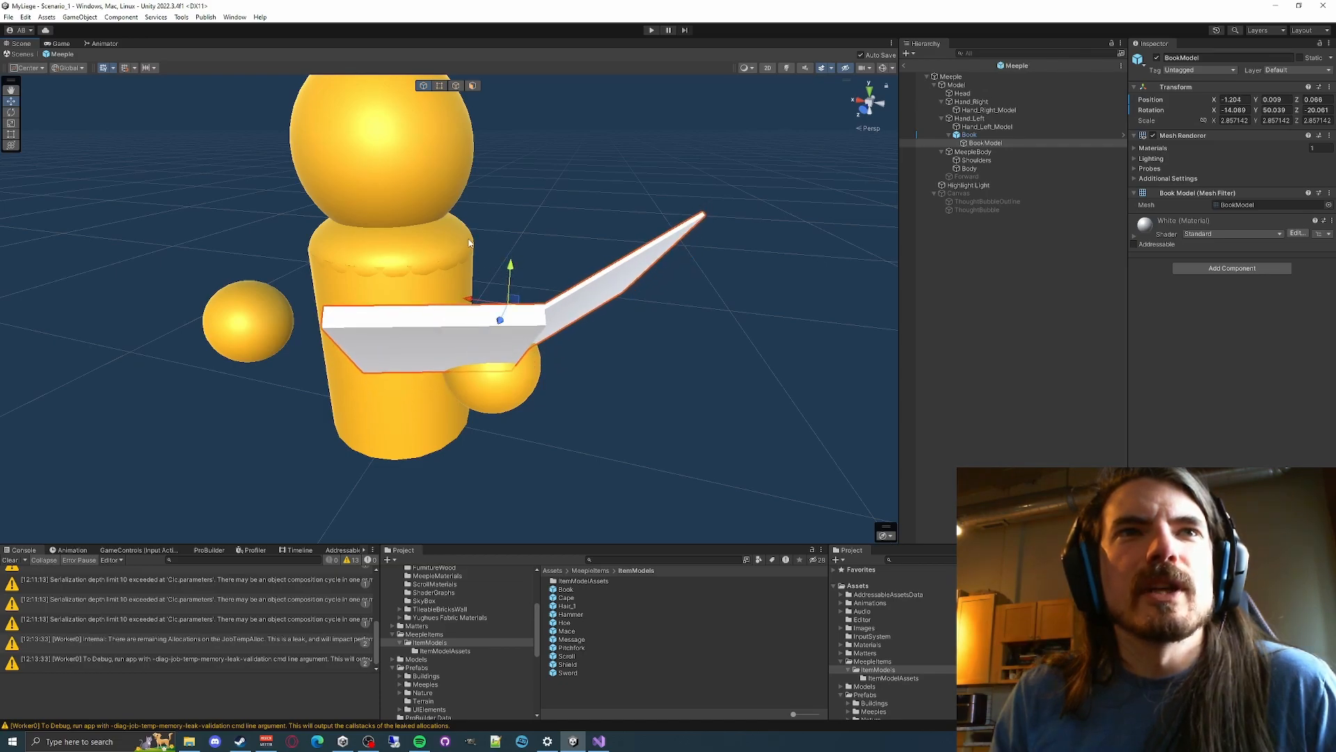
pyautogui.moveTo(467, 243); pyautogui.dragTo(599, 232, button='right')
pyautogui.press('a')
pyautogui.moveTo(569, 353); pyautogui.dragTo(592, 365)
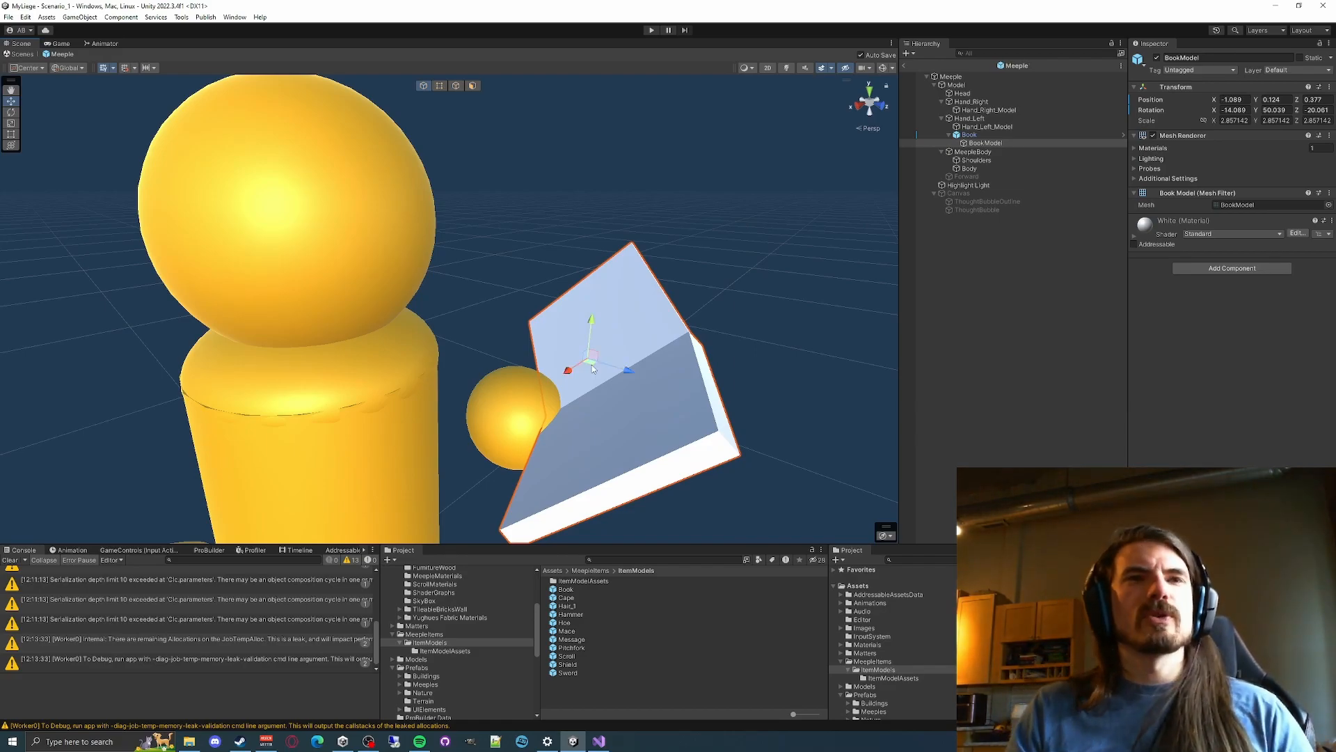
# Examine from the front and side how the book sits in the meeple's left hand
pyautogui.press('s')
pyautogui.moveTo(462, 323); pyautogui.dragTo(550, 307, button='right')
pyautogui.press('w')
pyautogui.click(570, 257)
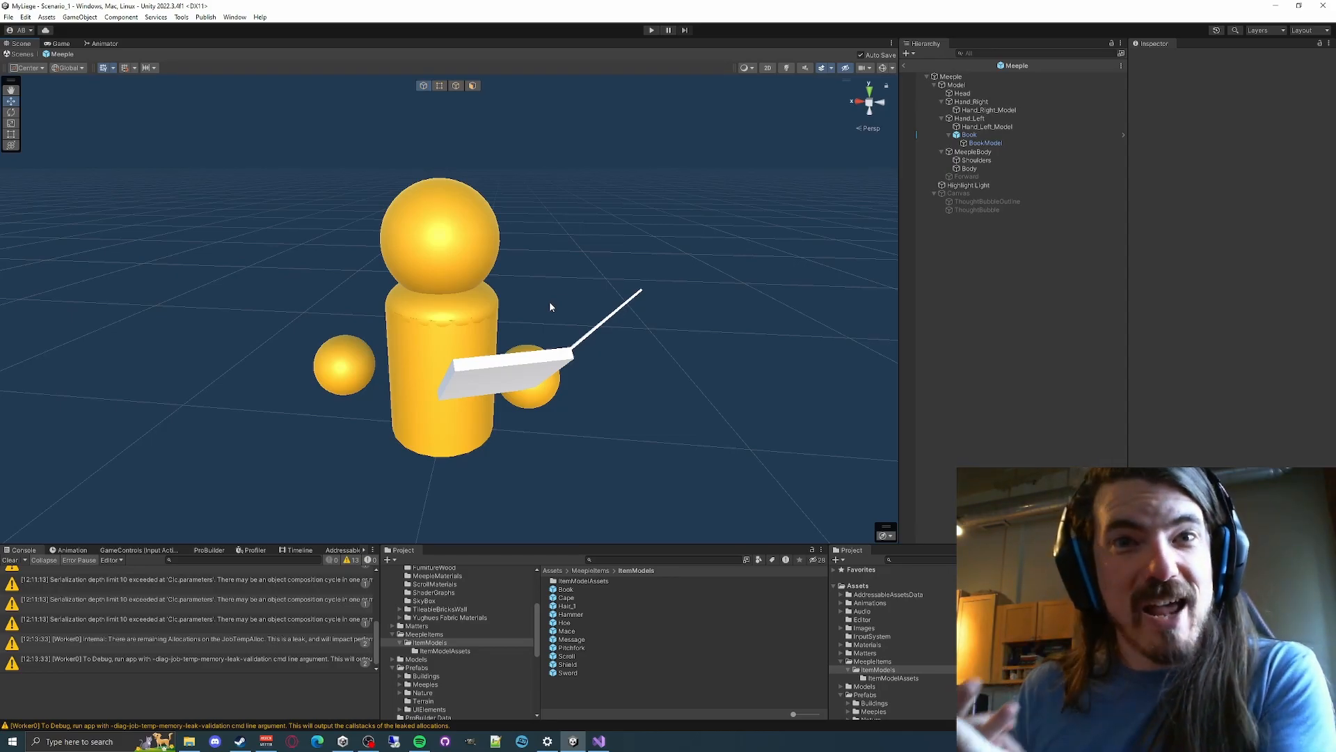
pyautogui.moveTo(549, 305); pyautogui.dragTo(408, 257, button='right')
pyautogui.press('s')
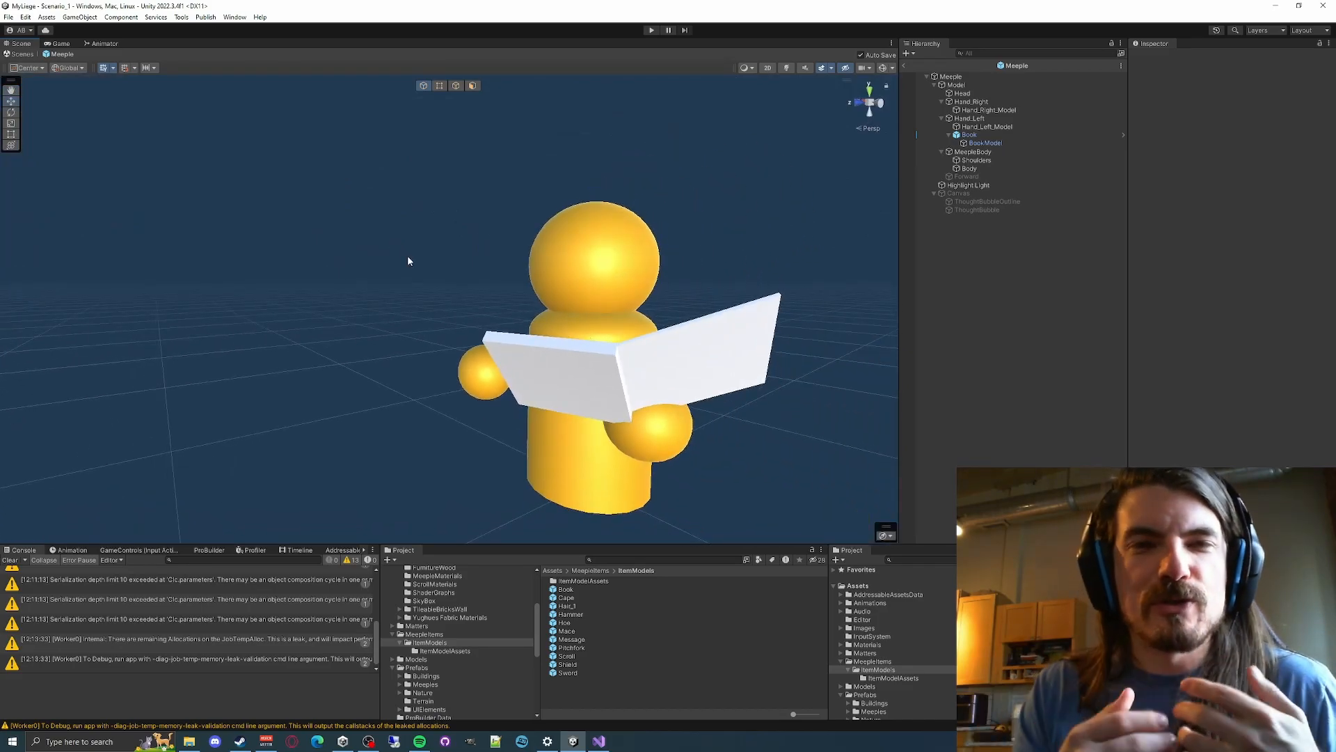
pyautogui.press('a')
pyautogui.moveTo(408, 257); pyautogui.dragTo(549, 297, button='right')
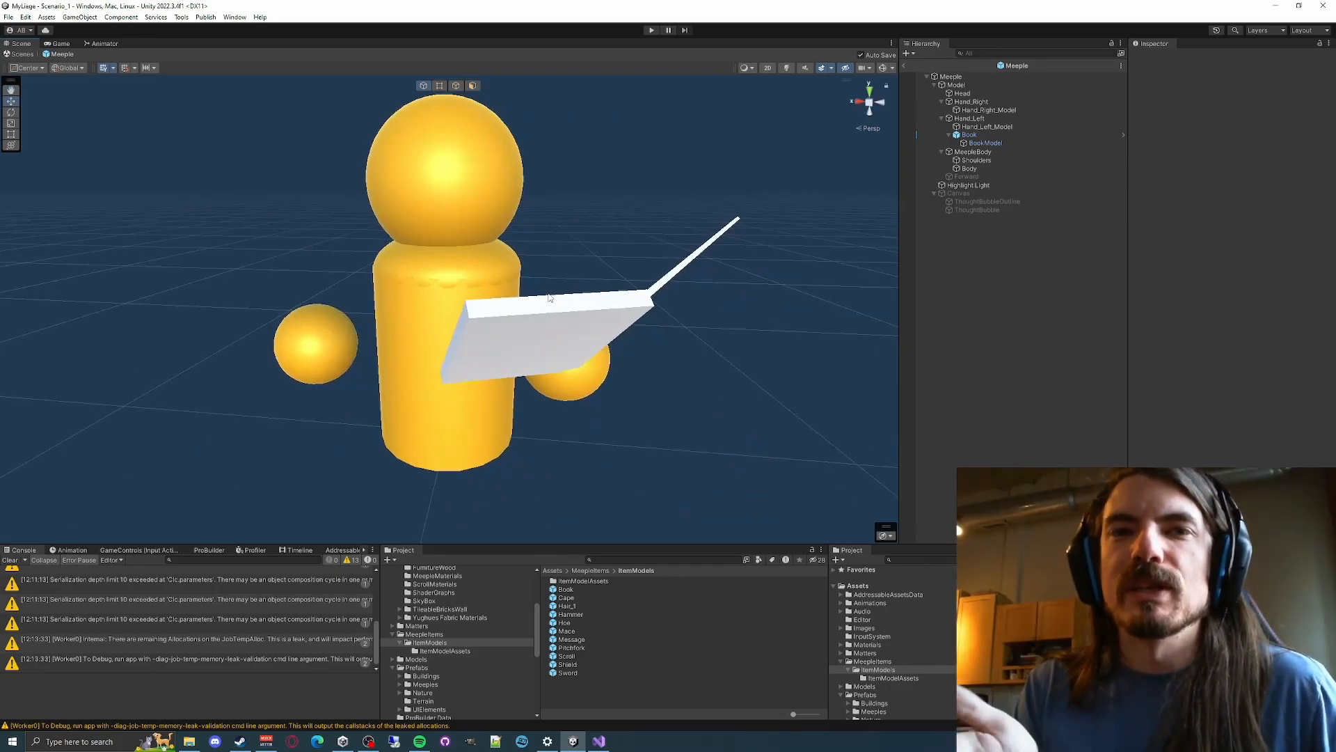
pyautogui.moveTo(549, 297); pyautogui.dragTo(586, 258, button='right')
pyautogui.press('w')
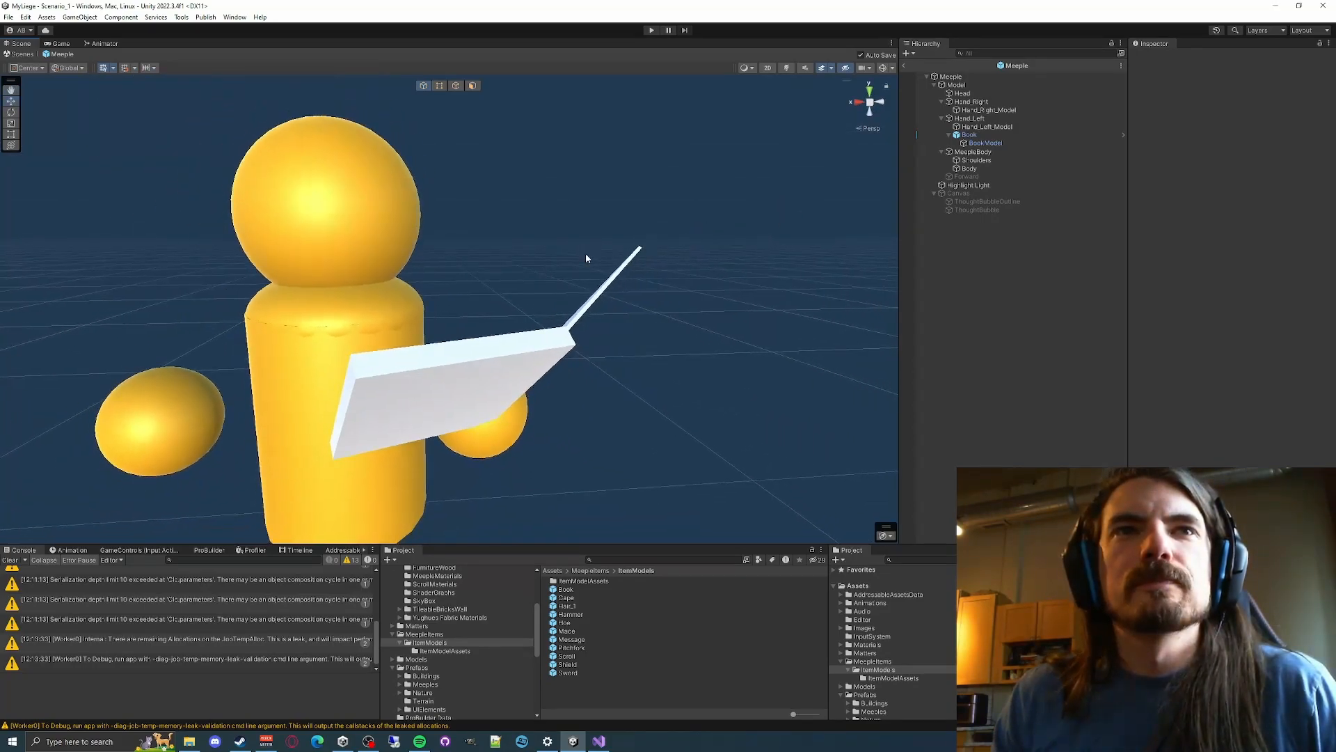
# Compare the transforms of Hand_Left, Book and BookModel, set the Book root's scale to 1 on all axes, and select BookModel
pyautogui.click(983, 144)
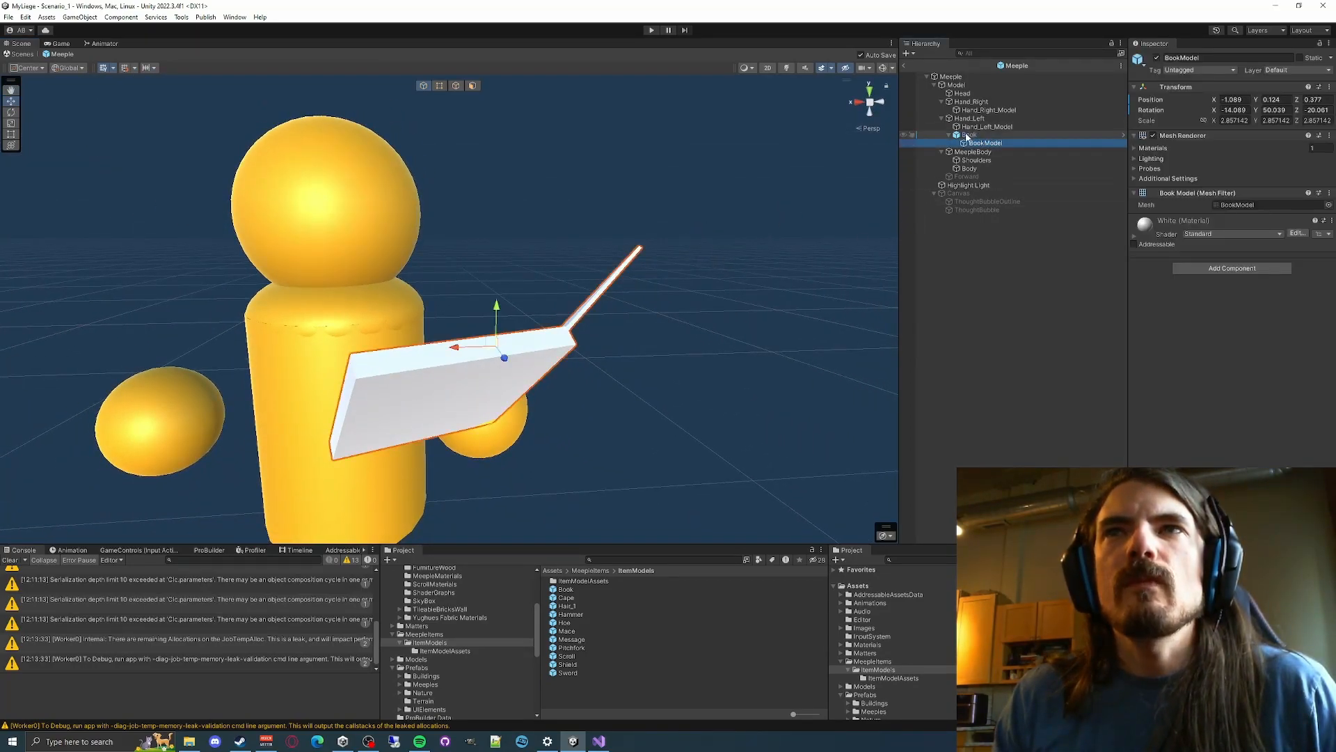
pyautogui.moveTo(691, 190); pyautogui.dragTo(672, 187, button='right')
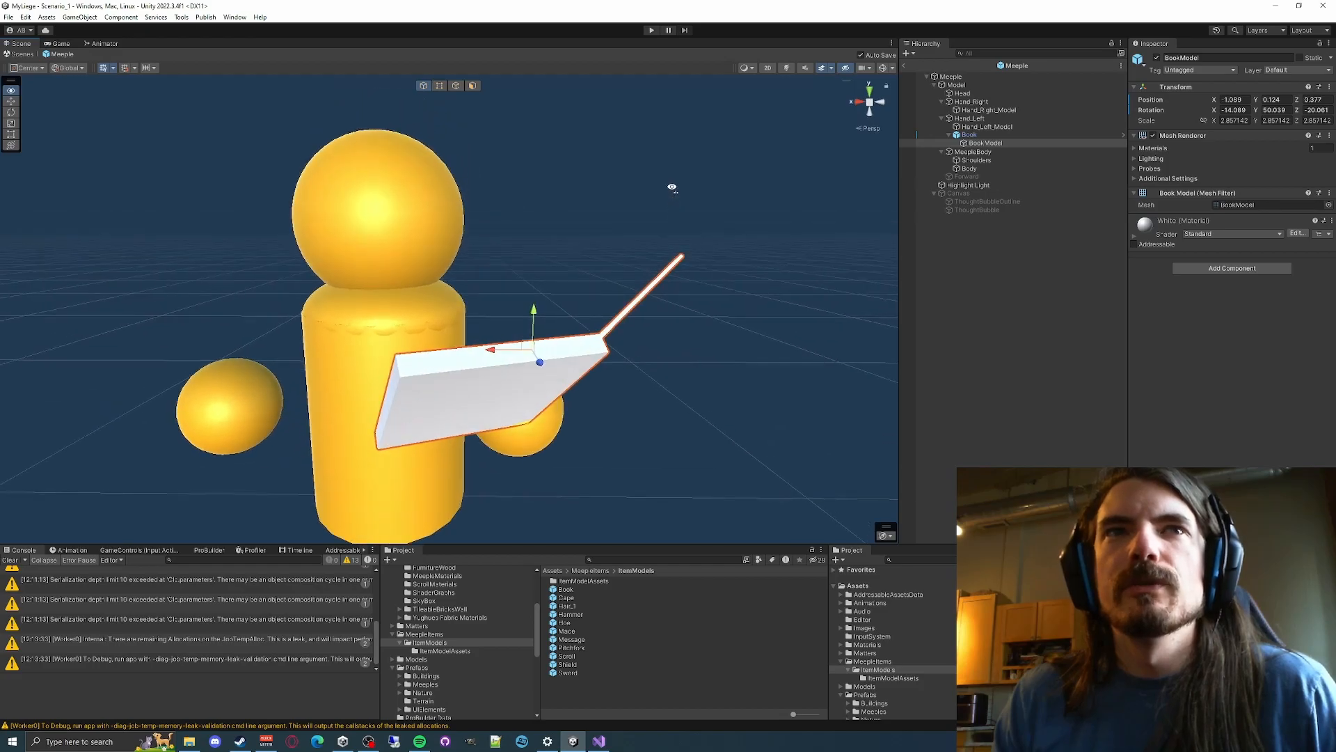
pyautogui.click(973, 135)
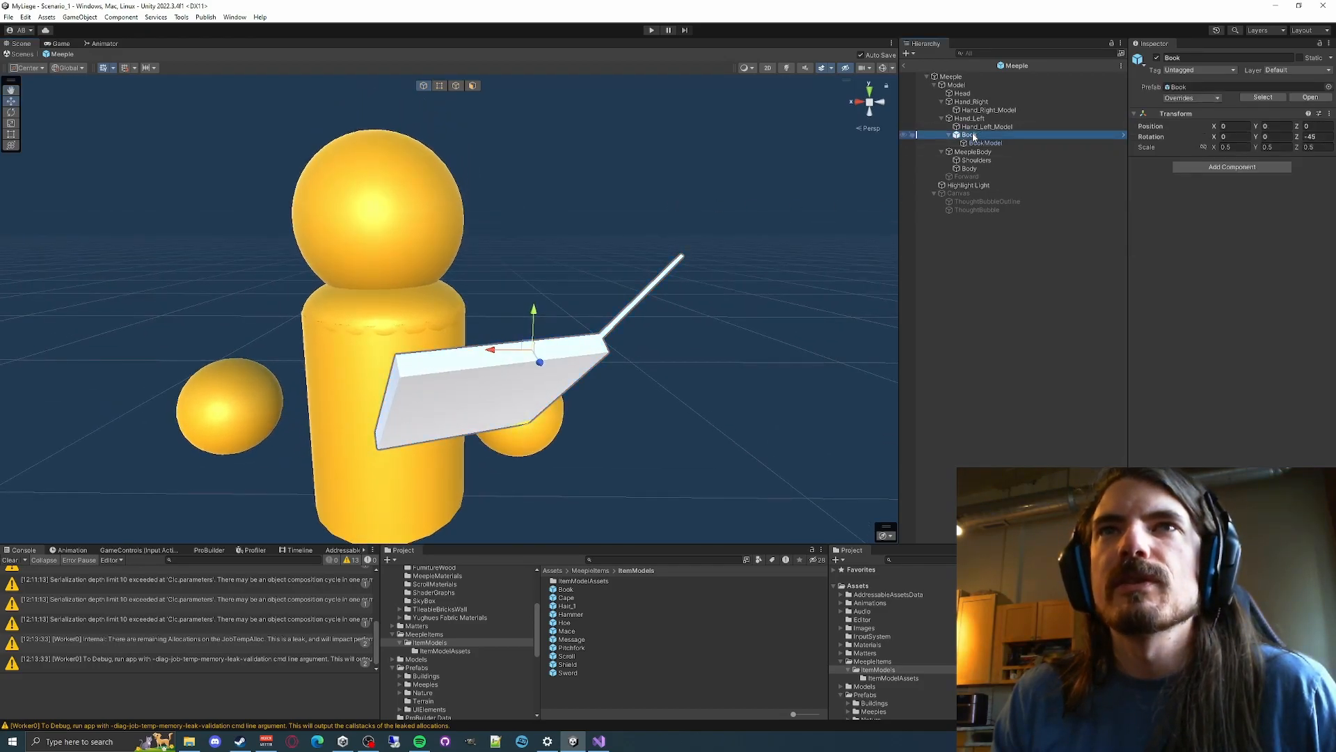
pyautogui.click(976, 119)
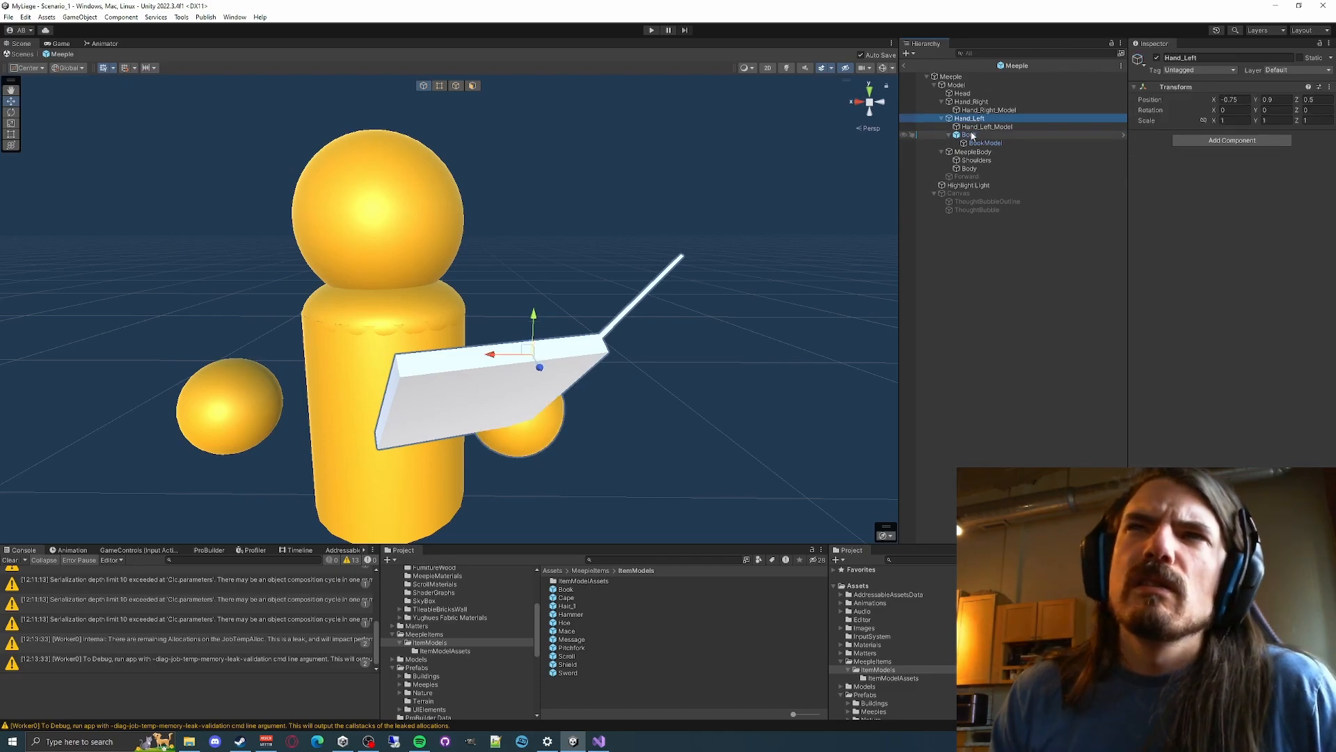
pyautogui.click(972, 135)
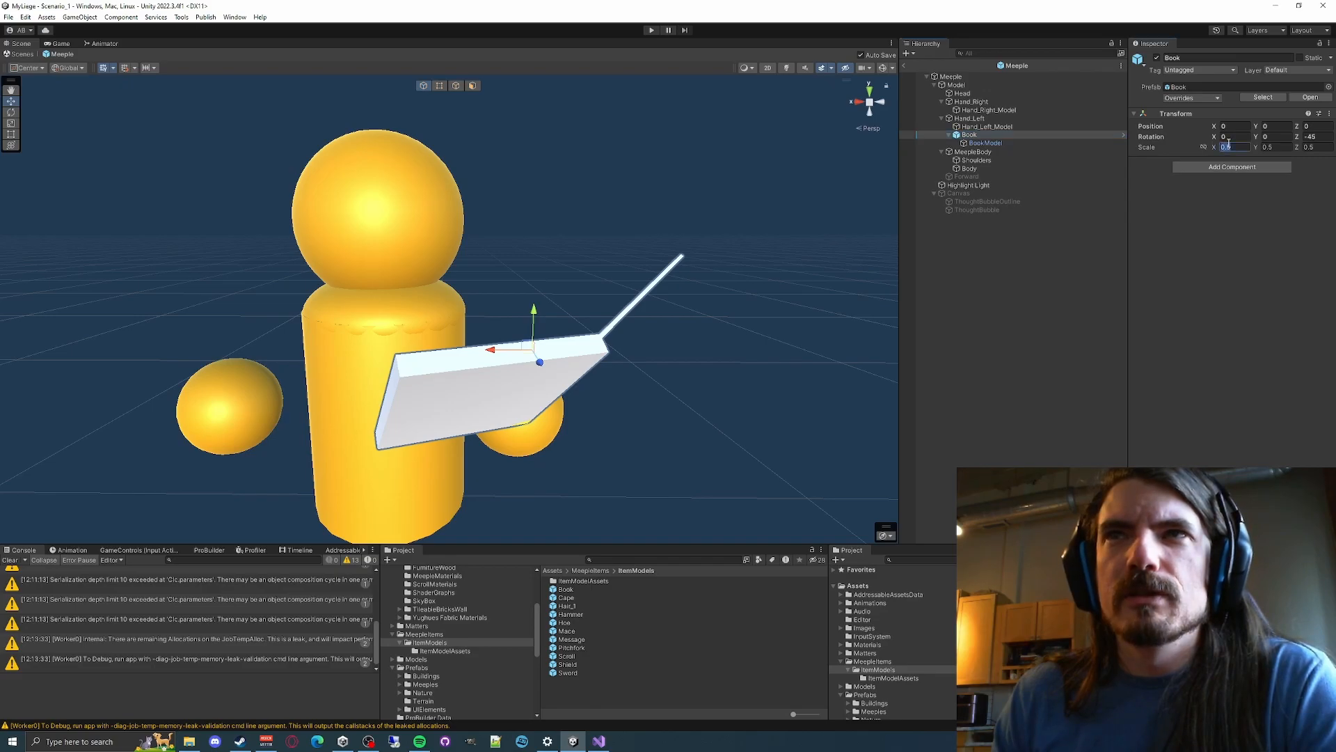
pyautogui.click(985, 143)
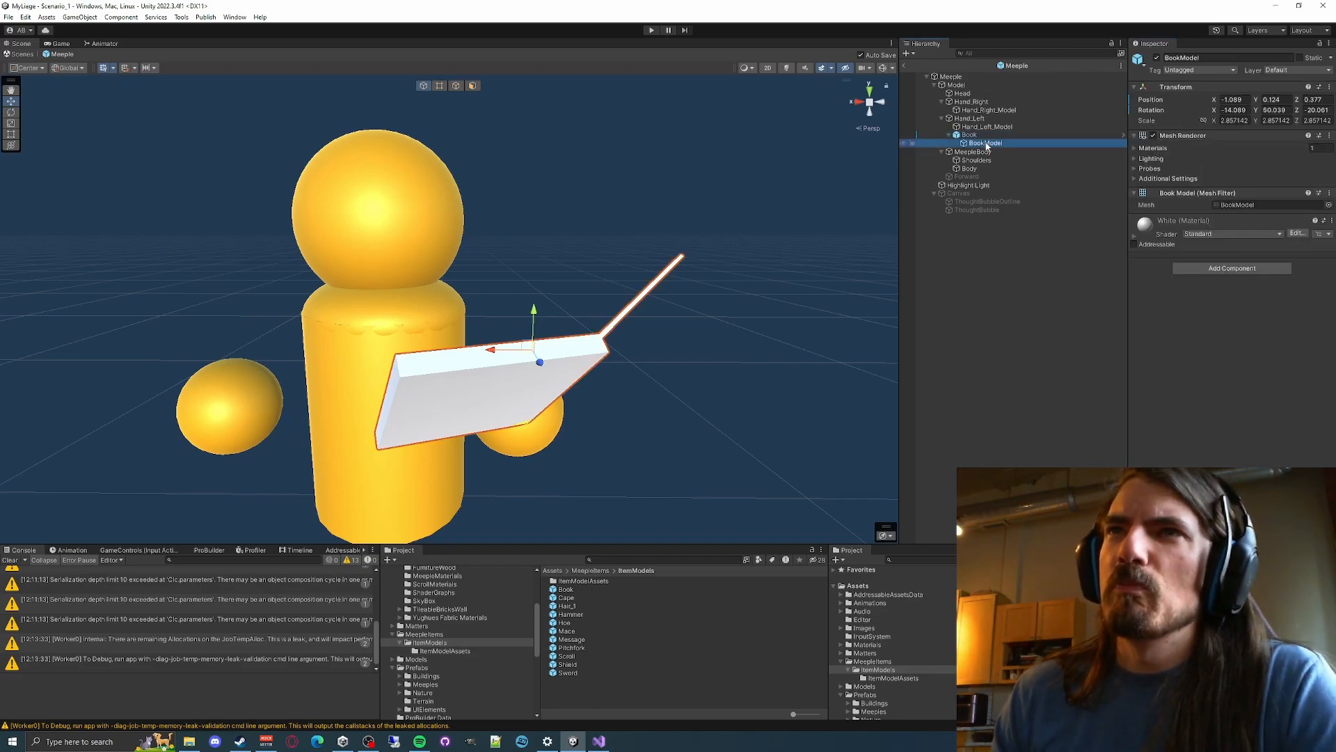
pyautogui.click(976, 135)
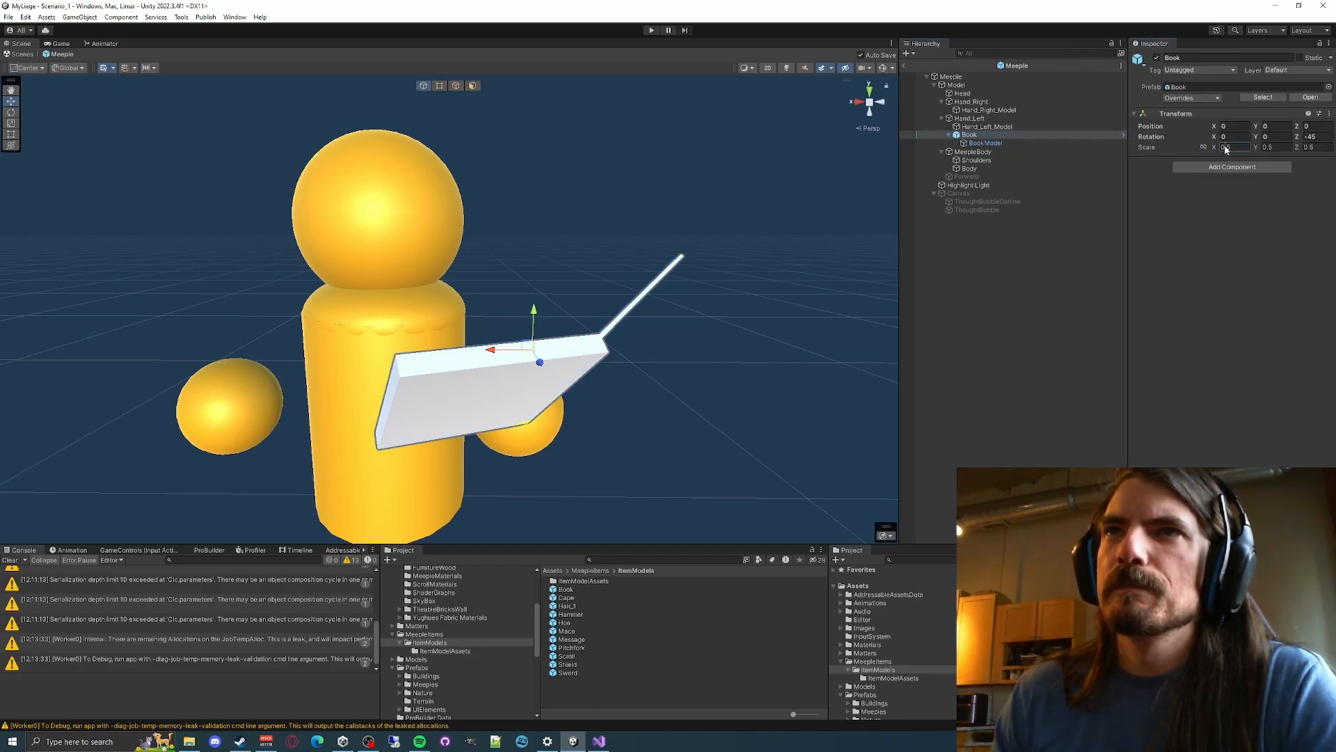
pyautogui.write('1')
pyautogui.press('Tab')
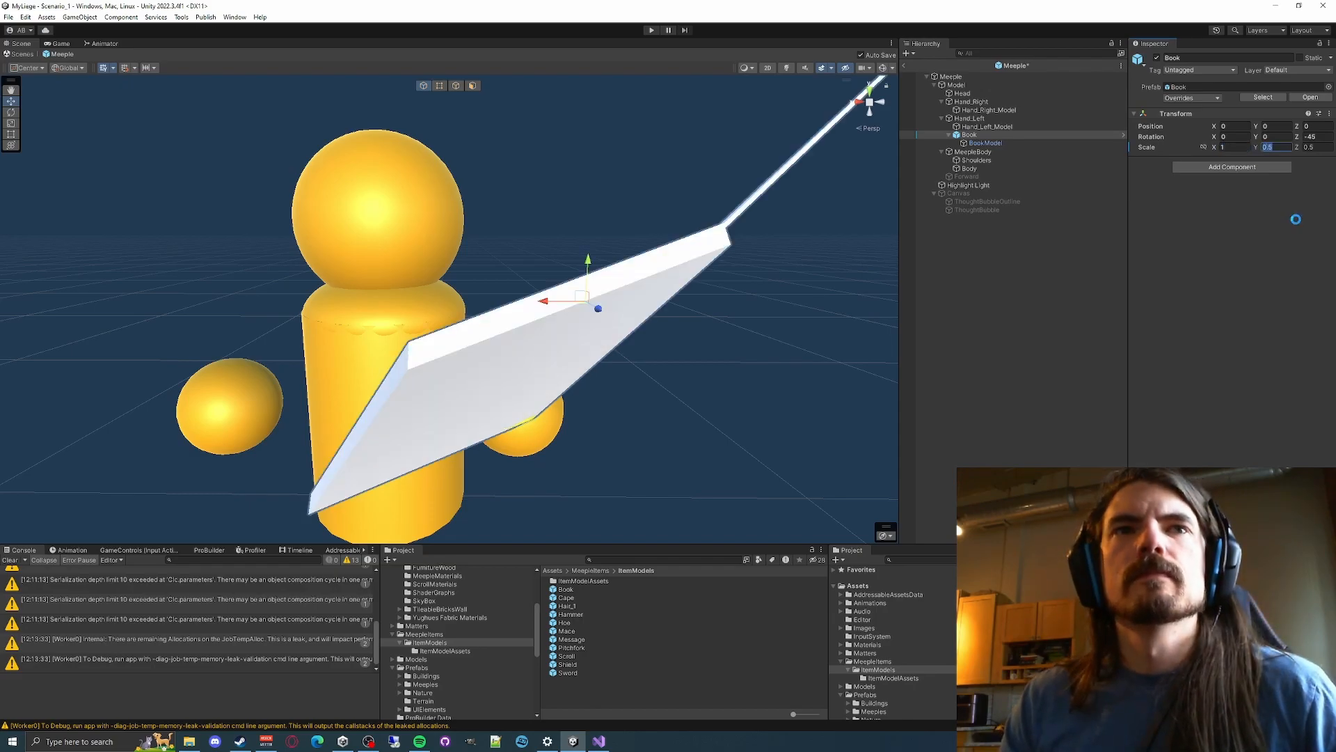
pyautogui.write('1')
pyautogui.click(1020, 142)
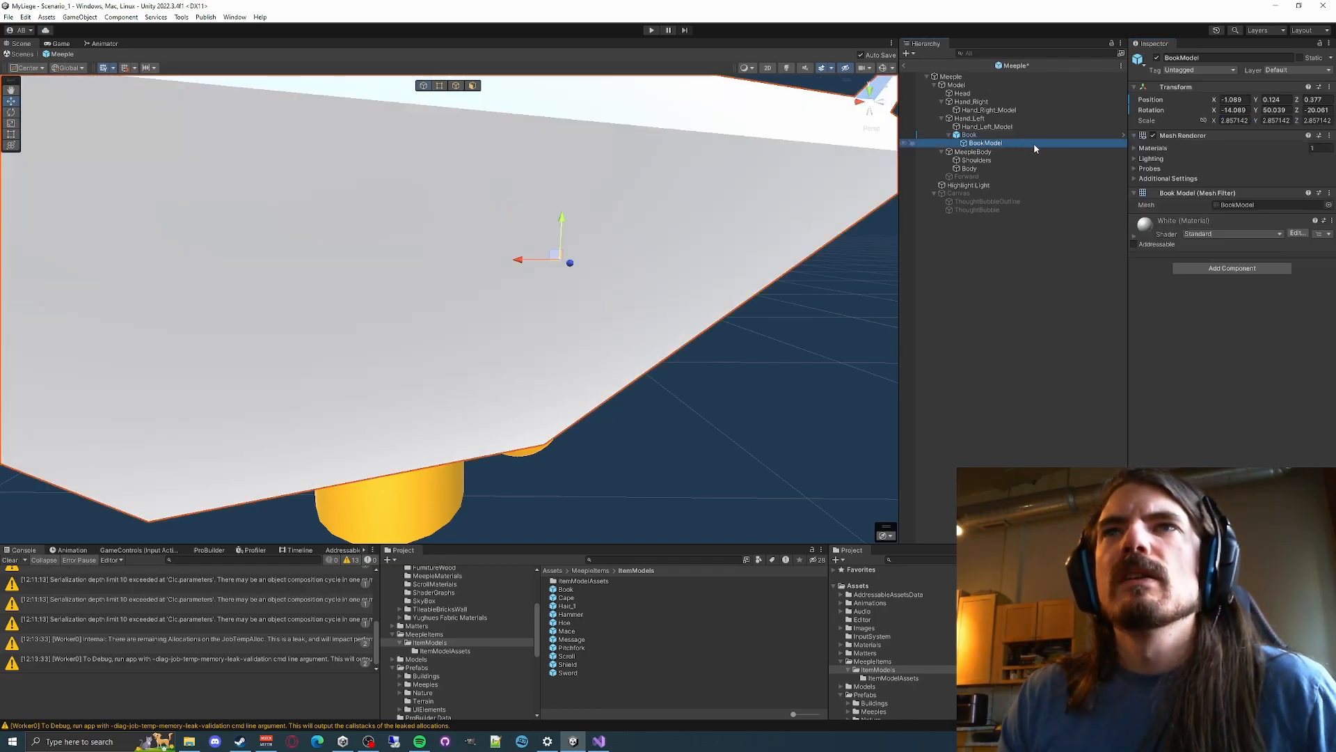
# Set BookModel's scale to 1.4 on all axes
pyautogui.click(1237, 121)
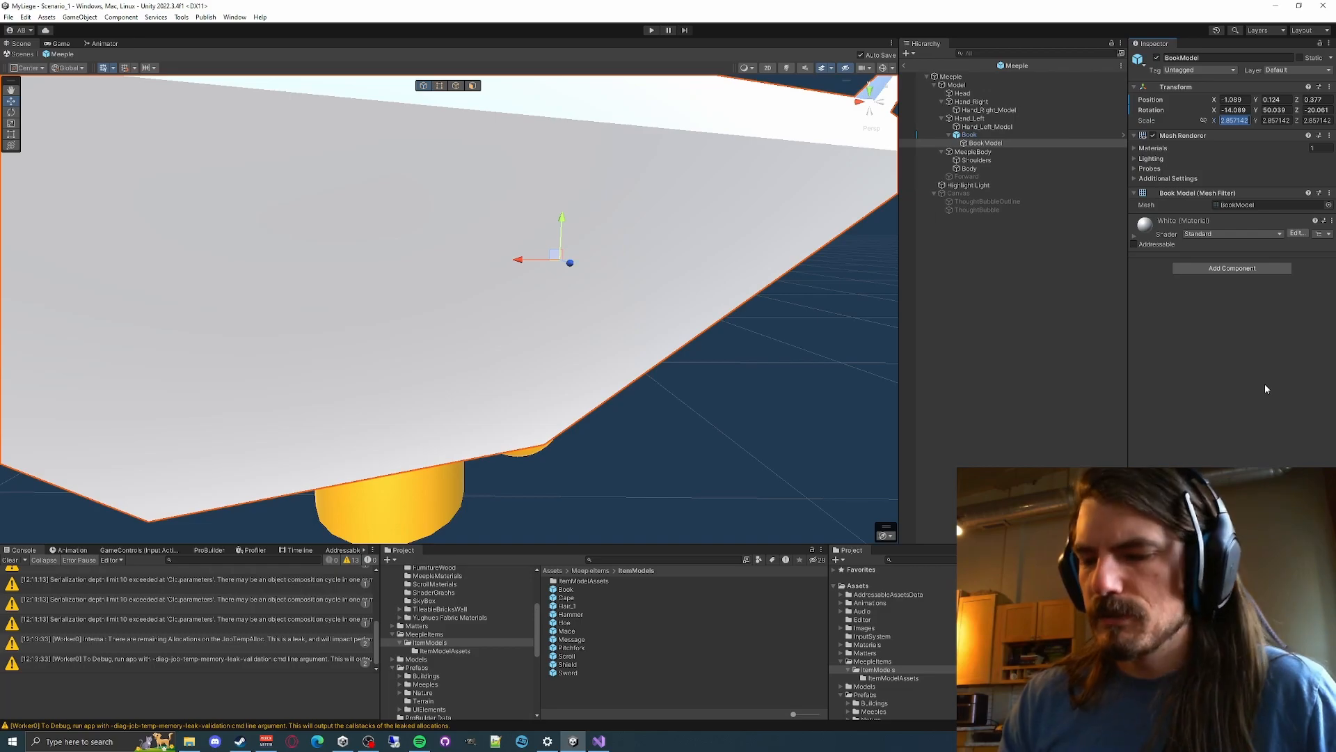
pyautogui.write('1.4')
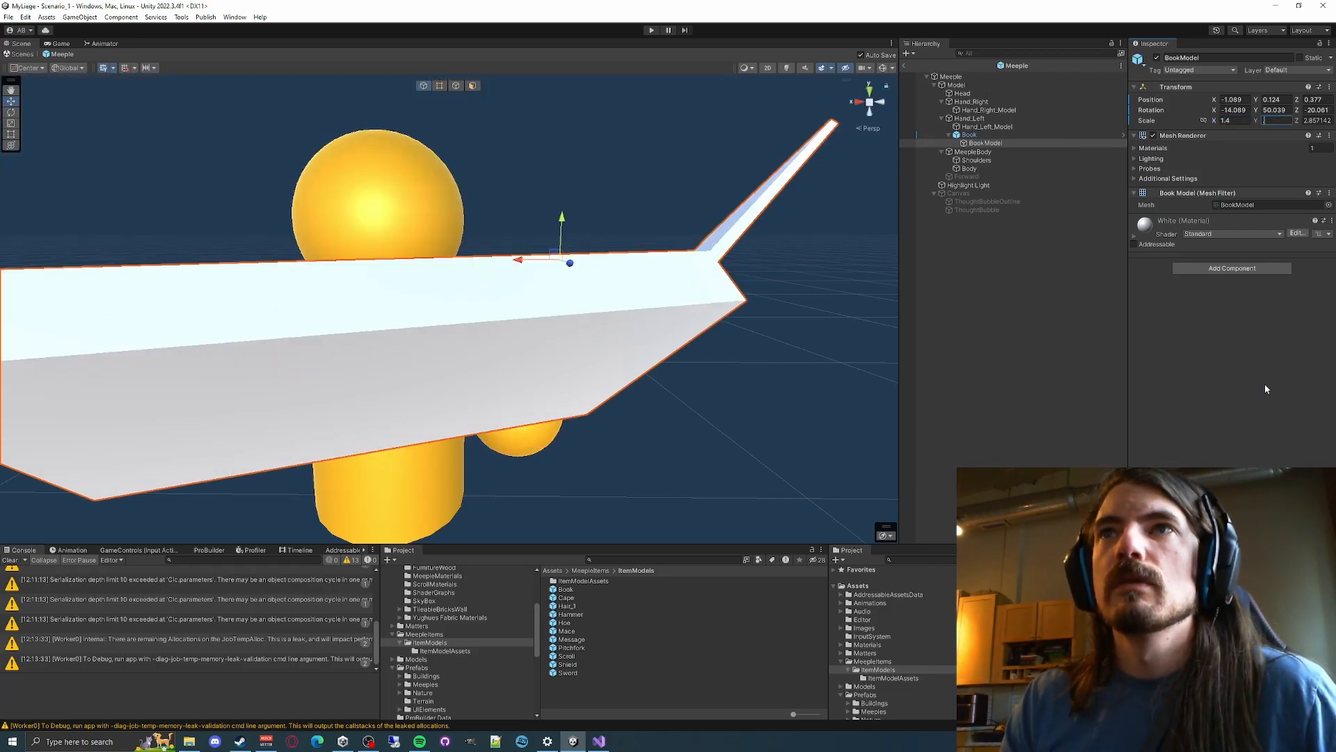
pyautogui.write('1.4')
pyautogui.press('Tab')
pyautogui.write('1.4')
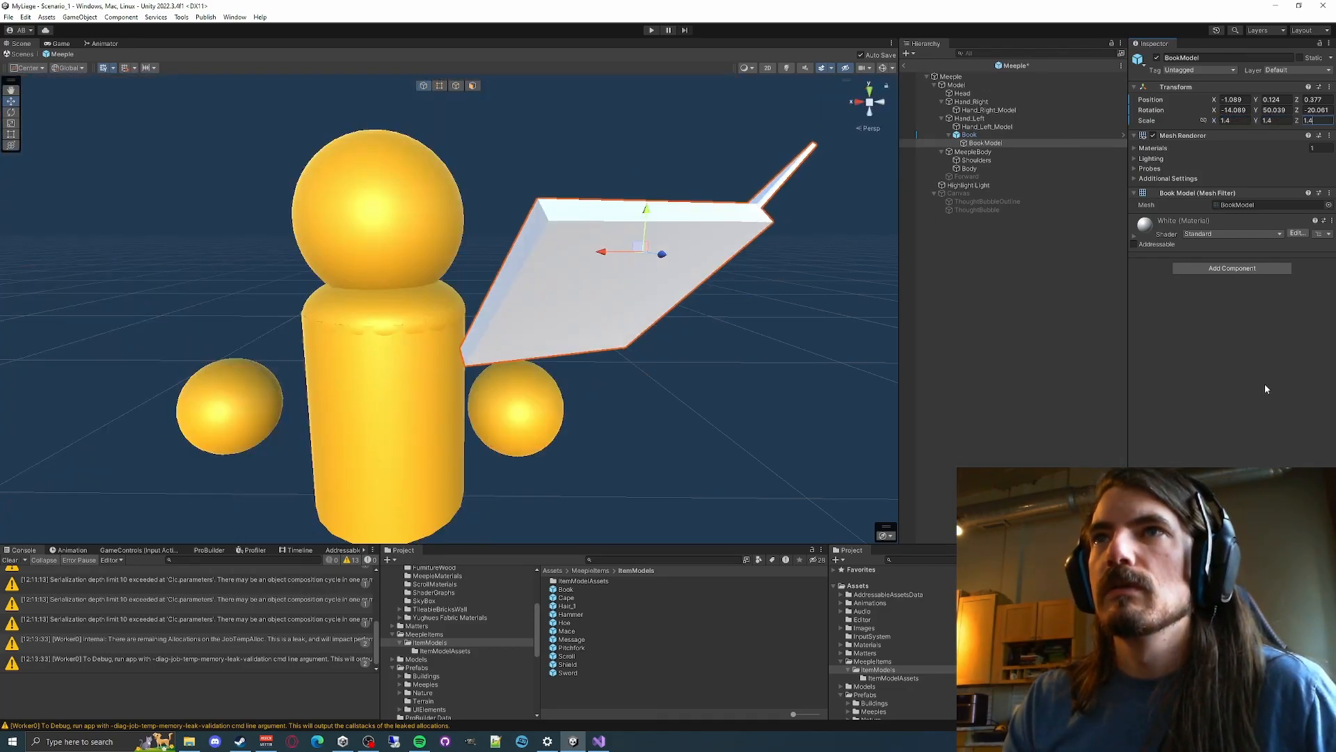
# Reduce BookModel's scale to 1 on all axes
pyautogui.moveTo(715, 335); pyautogui.dragTo(744, 293, button='right')
pyautogui.click(1240, 119)
pyautogui.write('1')
pyautogui.press('Tab')
pyautogui.write('1')
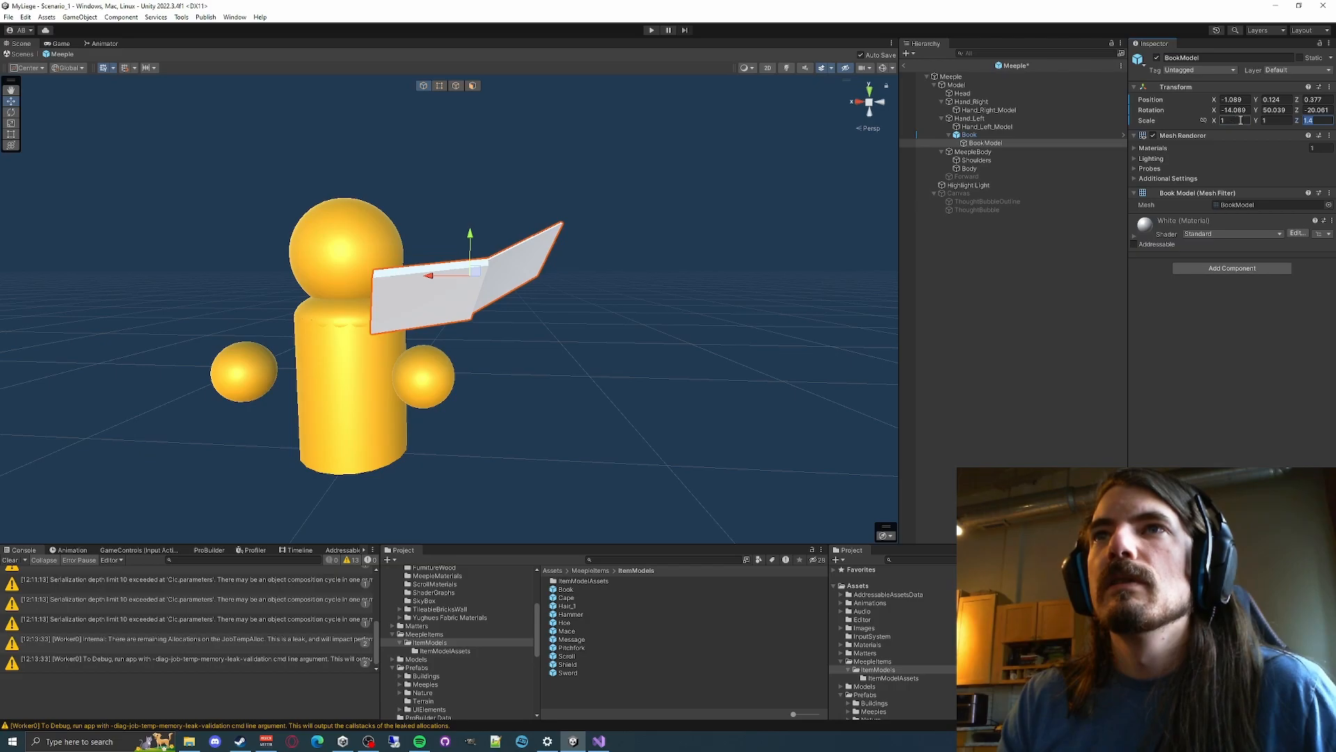
pyautogui.write('1')
# Move BookModel down and in toward the left hand, to a local position of about -0.43, 0.06, 0.12
pyautogui.moveTo(884, 275); pyautogui.dragTo(753, 328, button='right')
pyautogui.moveTo(665, 169); pyautogui.dragTo(606, 180, button='right')
pyautogui.moveTo(569, 176); pyautogui.dragTo(557, 282)
pyautogui.moveTo(556, 281); pyautogui.dragTo(683, 311, button='right')
pyautogui.moveTo(567, 343); pyautogui.dragTo(471, 424)
pyautogui.moveTo(483, 378)
pyautogui.mouseDown()
pyautogui.moveTo(478, 409)
pyautogui.moveTo(492, 390)
pyautogui.mouseUp()
pyautogui.moveTo(492, 390); pyautogui.dragTo(473, 255, button='right')
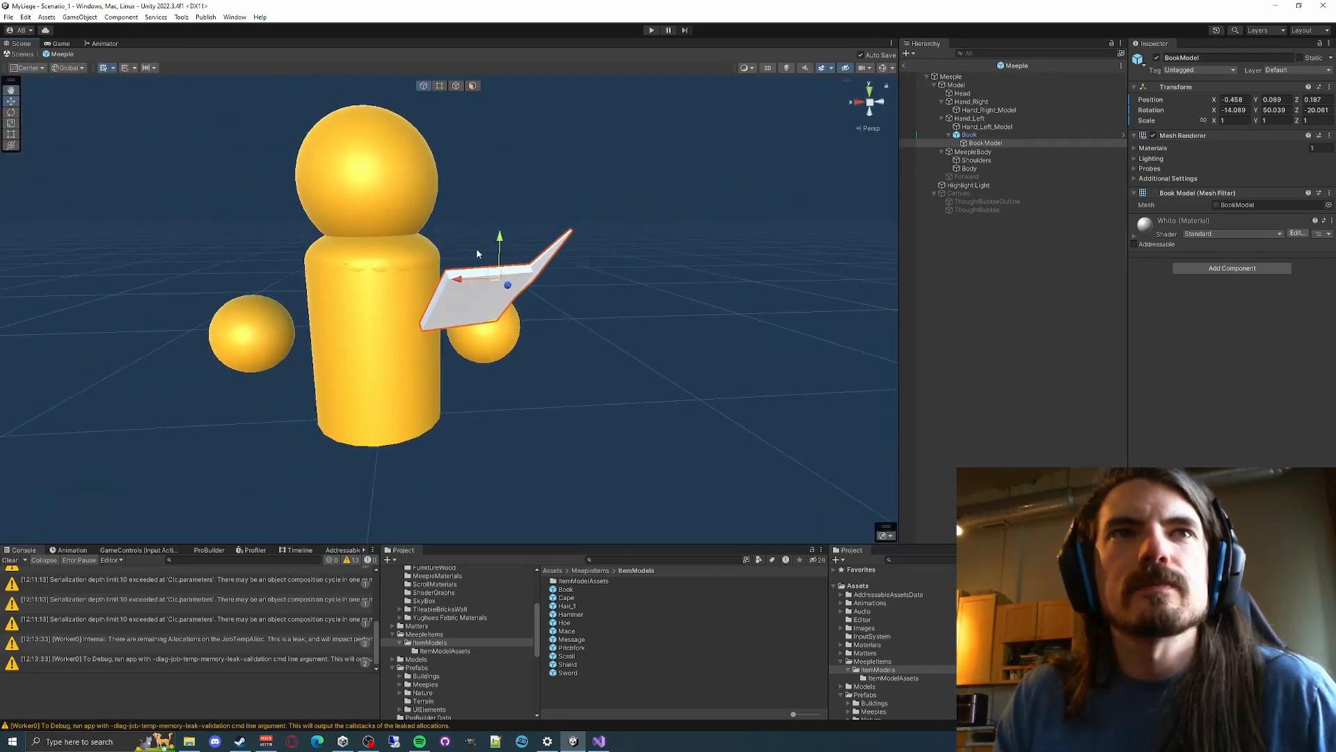
pyautogui.moveTo(502, 239); pyautogui.dragTo(499, 242)
pyautogui.moveTo(506, 295); pyautogui.dragTo(503, 293)
# Examine from the side how the book sits against the meeple's left hand
pyautogui.click(594, 341)
pyautogui.keyDown('alt'); pyautogui.moveTo(604, 360); pyautogui.dragTo(576, 342); pyautogui.keyUp('alt')
pyautogui.moveTo(579, 344); pyautogui.dragTo(779, 292, button='right')
pyautogui.press('a')
pyautogui.click(974, 143)
pyautogui.press('w')
pyautogui.moveTo(621, 274); pyautogui.dragTo(652, 291, button='right')
pyautogui.press('s')
# Enlarge BookModel to a scale of 1.4 on the X, Y and Z axes
pyautogui.click(1237, 121)
pyautogui.write('1.4')
pyautogui.press('Tab')
pyautogui.click(1237, 121)
pyautogui.press('Tab')
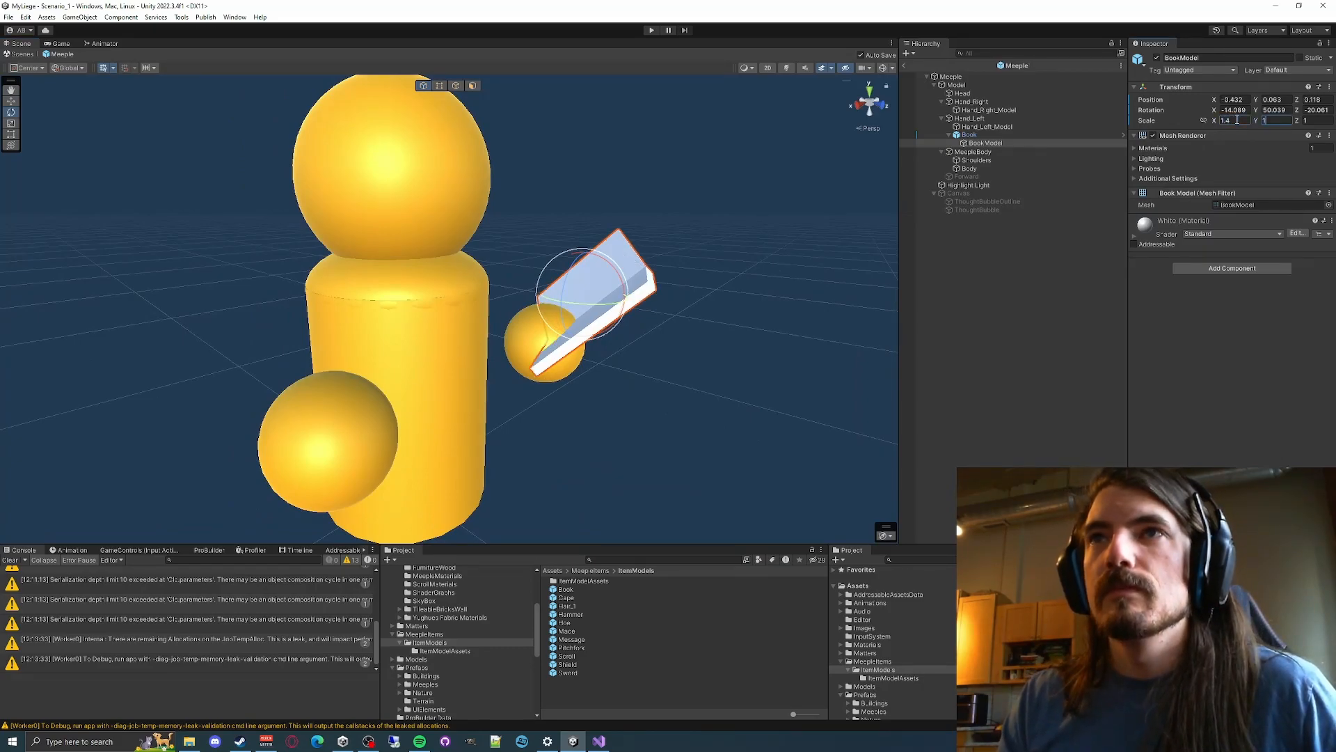
pyautogui.write('1.4')
pyautogui.press('Tab')
pyautogui.write('0.1')
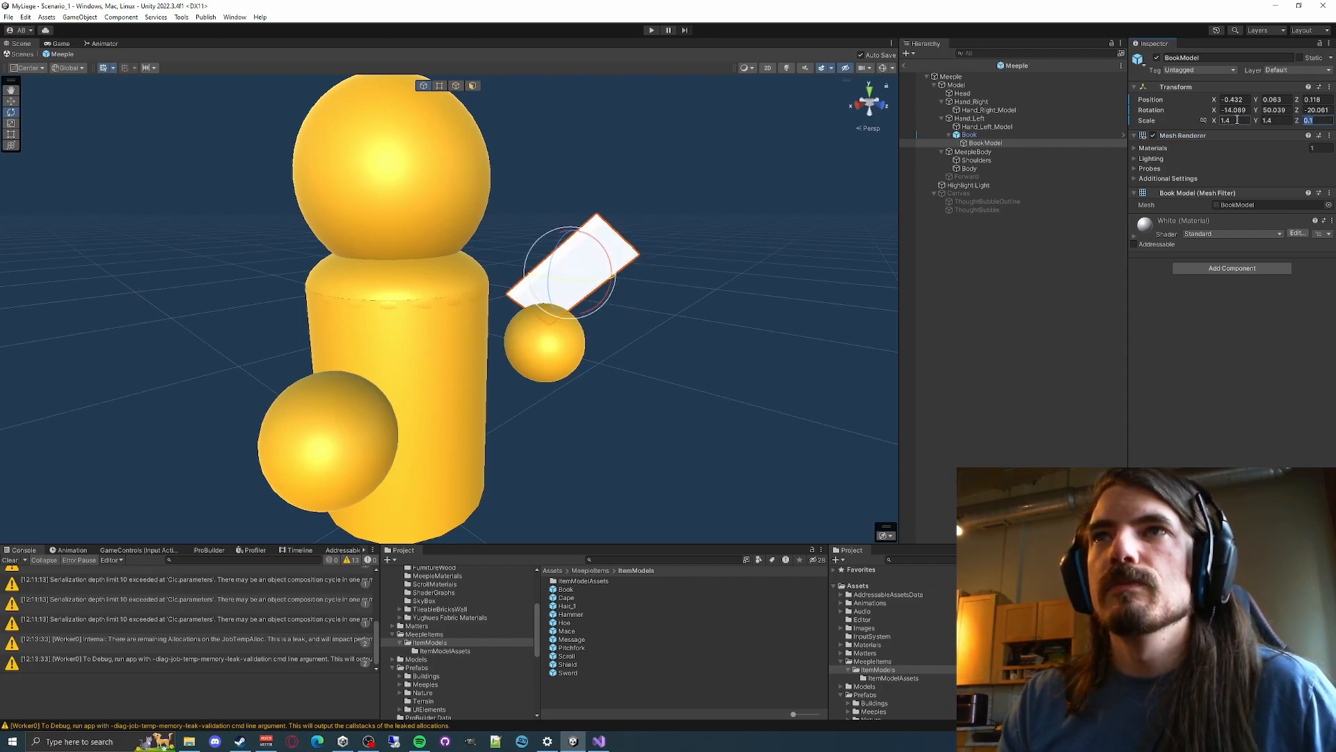
pyautogui.press('BackSpace')
pyautogui.press('BackSpace')
pyautogui.press('BackSpace')
pyautogui.write('1.4')
# Adjust BookModel over the left hand to a local position of about -0.52, 0.10, 0.22 and a rotation of about -19, 60, -29 degrees
pyautogui.press('d')
pyautogui.moveTo(738, 233); pyautogui.dragTo(580, 268, button='right')
pyautogui.press('w')
pyautogui.moveTo(419, 258); pyautogui.dragTo(586, 277, button='right')
pyautogui.press('a')
pyautogui.press('s')
pyautogui.moveTo(488, 328); pyautogui.dragTo(491, 272)
pyautogui.press('e')
pyautogui.moveTo(495, 319)
pyautogui.mouseDown()
pyautogui.moveTo(483, 338)
pyautogui.moveTo(498, 315)
pyautogui.mouseUp()
pyautogui.press('w')
pyautogui.moveTo(641, 298); pyautogui.dragTo(460, 270, button='right')
pyautogui.click(615, 304)
# Review the transform overrides of Book and BookModel, and apply all of them to the Book prefab
pyautogui.click(980, 135)
pyautogui.rightClick(979, 132)
pyautogui.click(966, 133)
pyautogui.click(1179, 97)
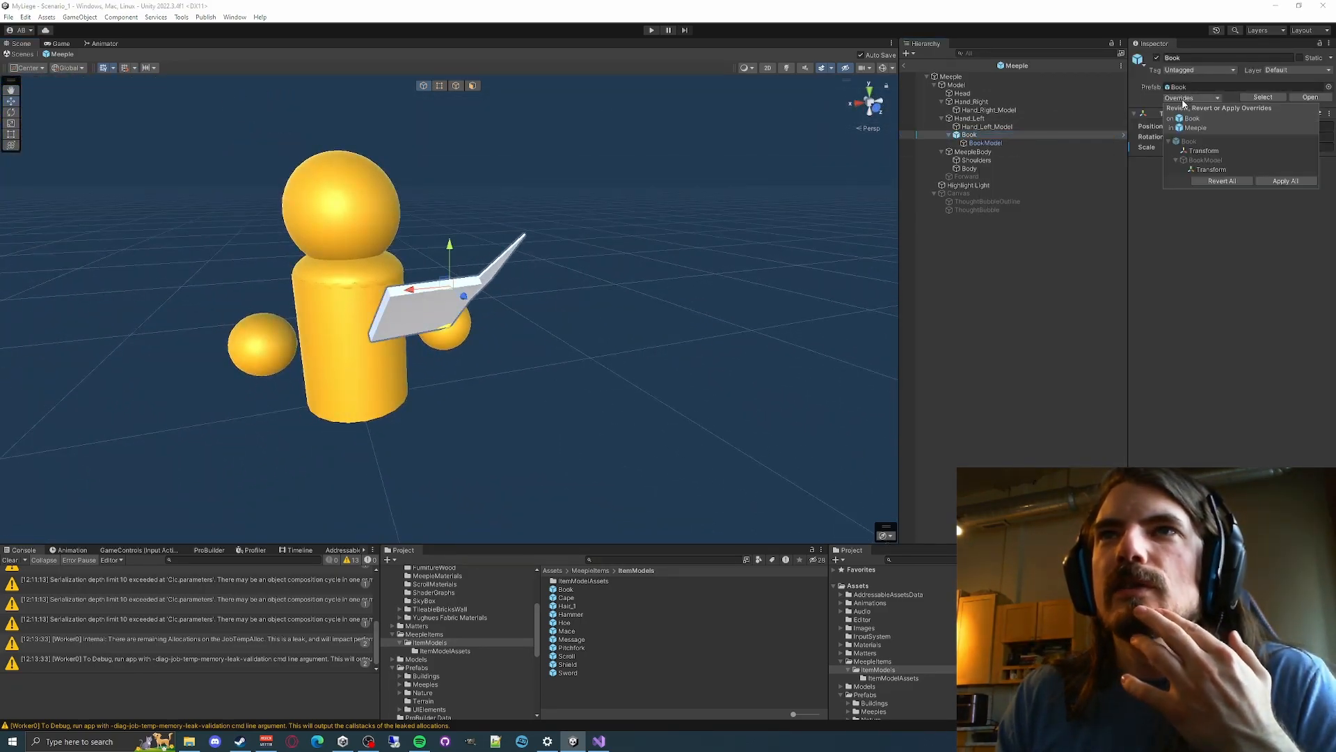
pyautogui.click(1198, 151)
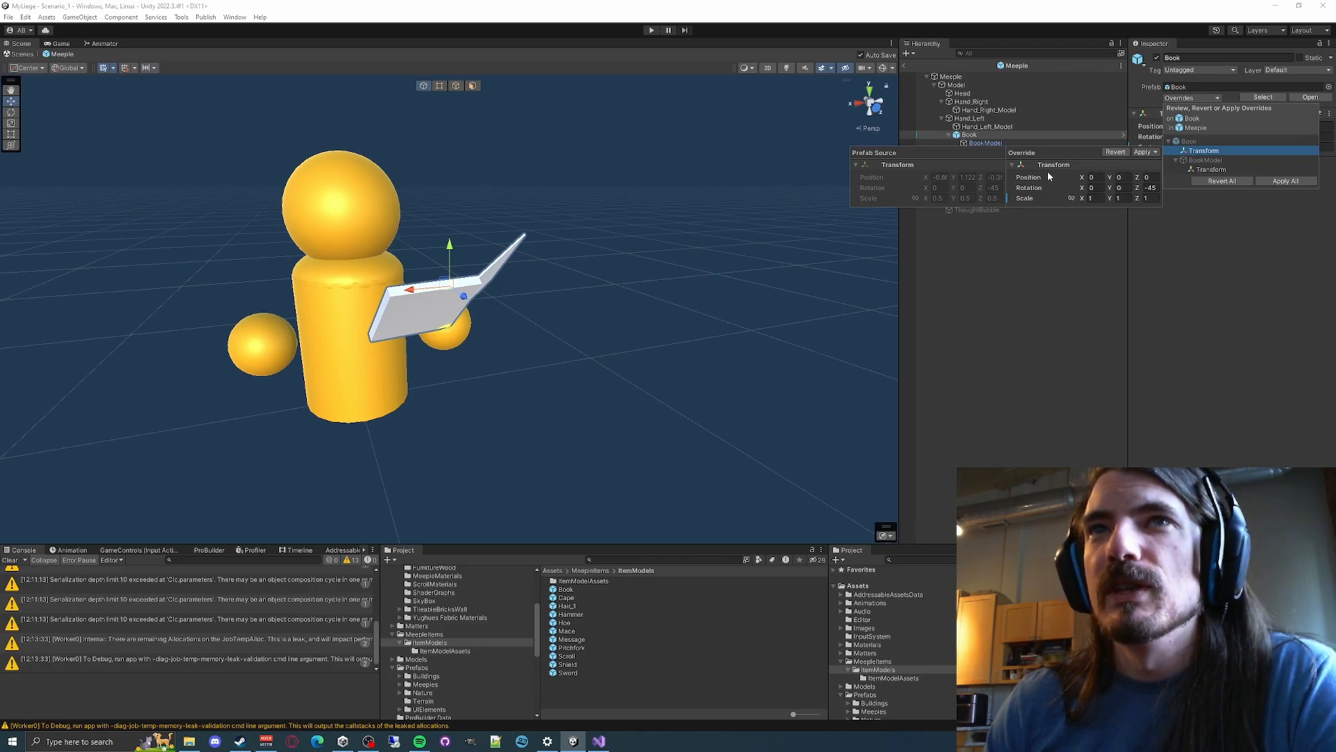
pyautogui.click(1207, 169)
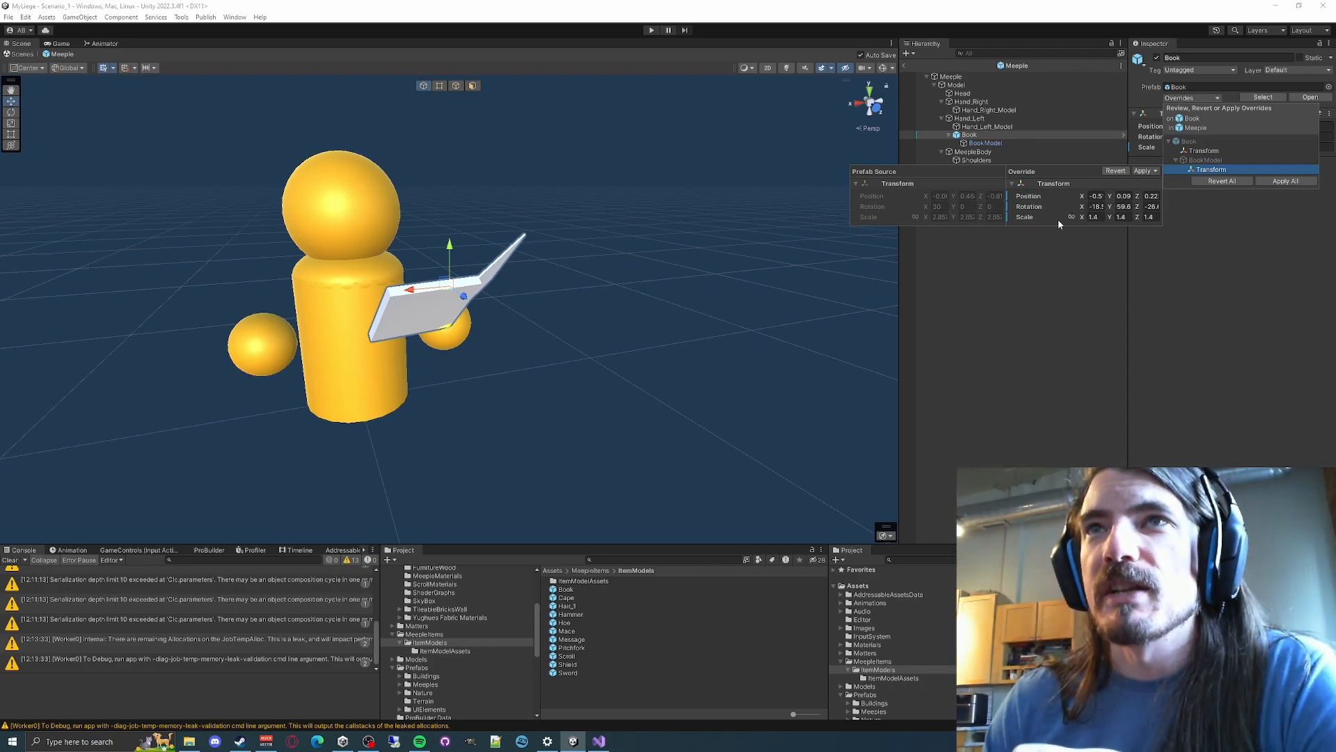
pyautogui.click(1235, 151)
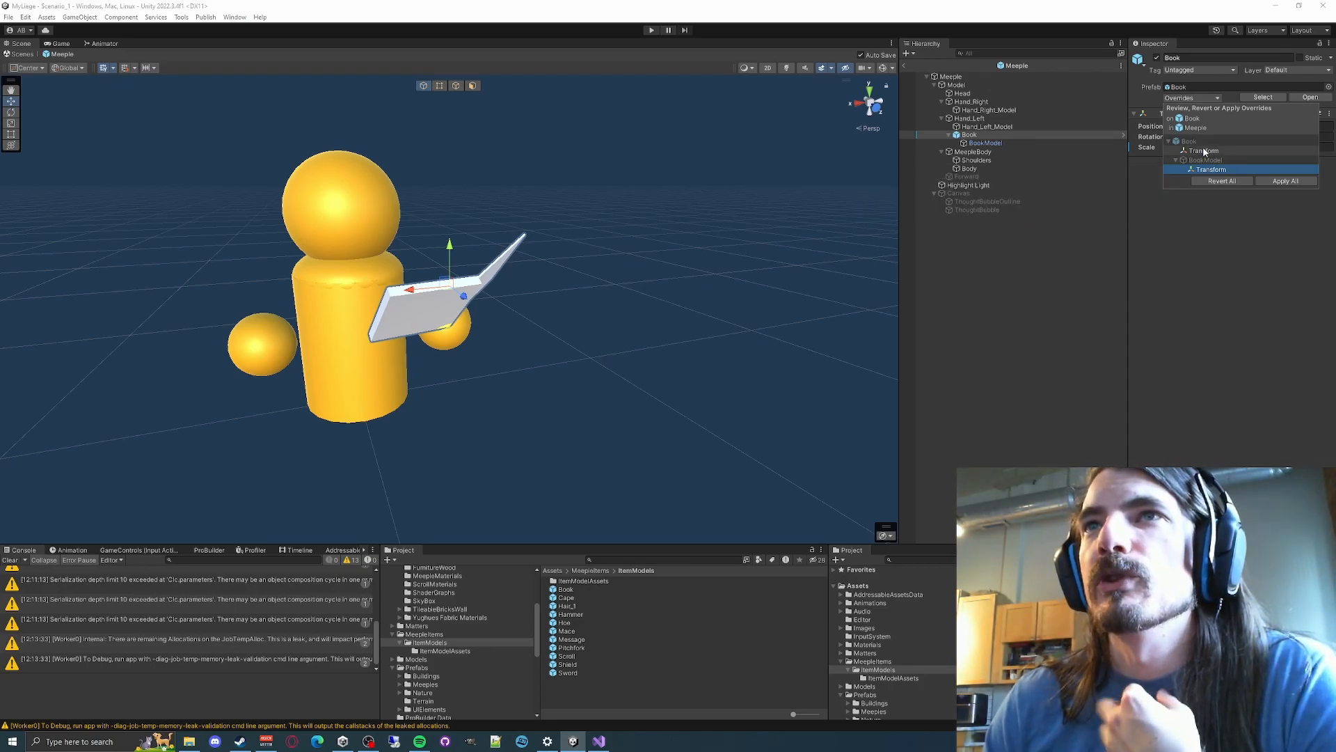
pyautogui.click(1277, 183)
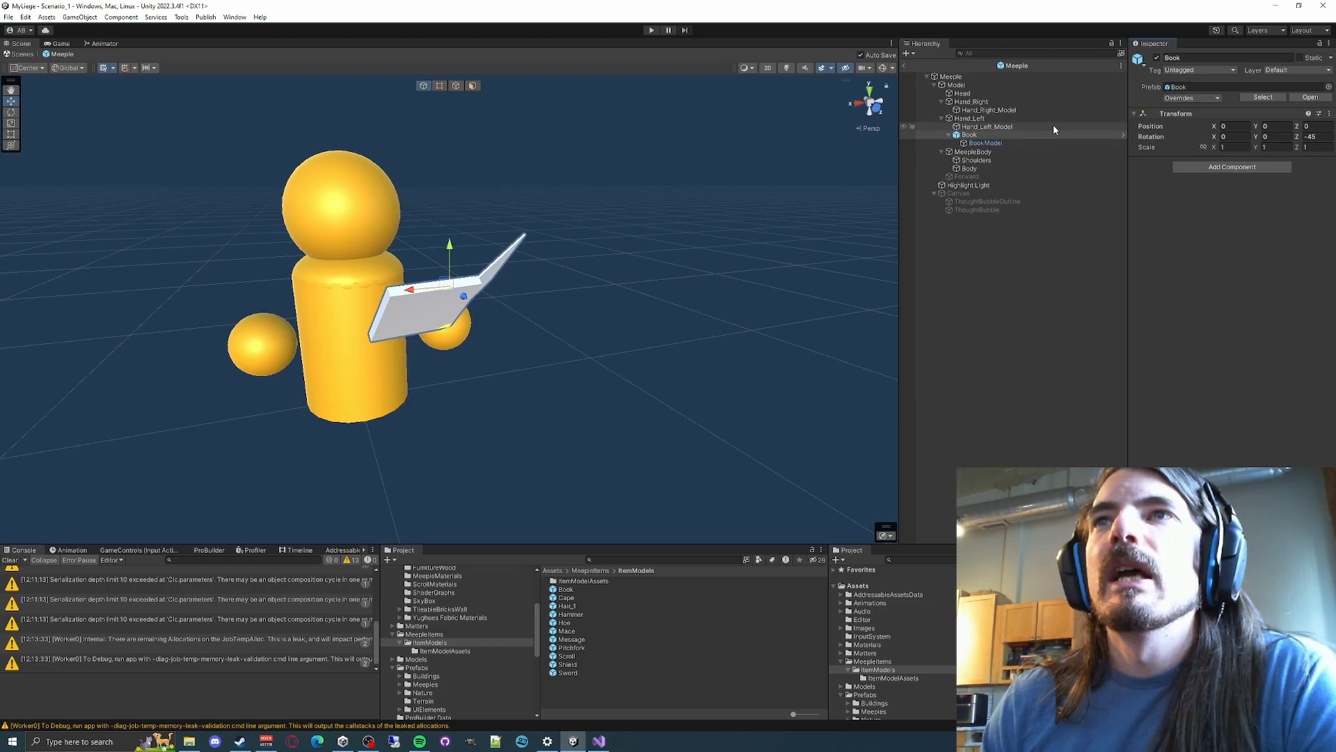
# Open the Book prefab for editing and set its root's position to 0 on all axes
pyautogui.click(971, 137)
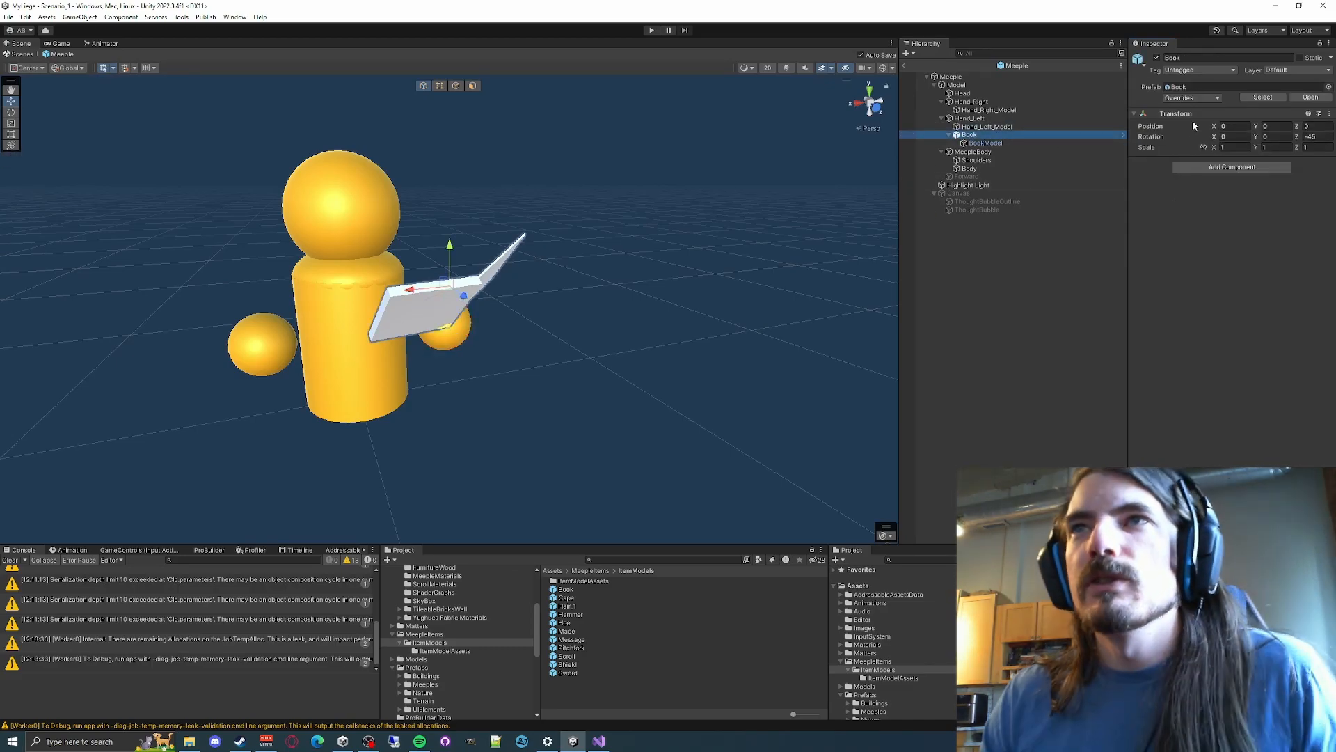
pyautogui.click(1308, 97)
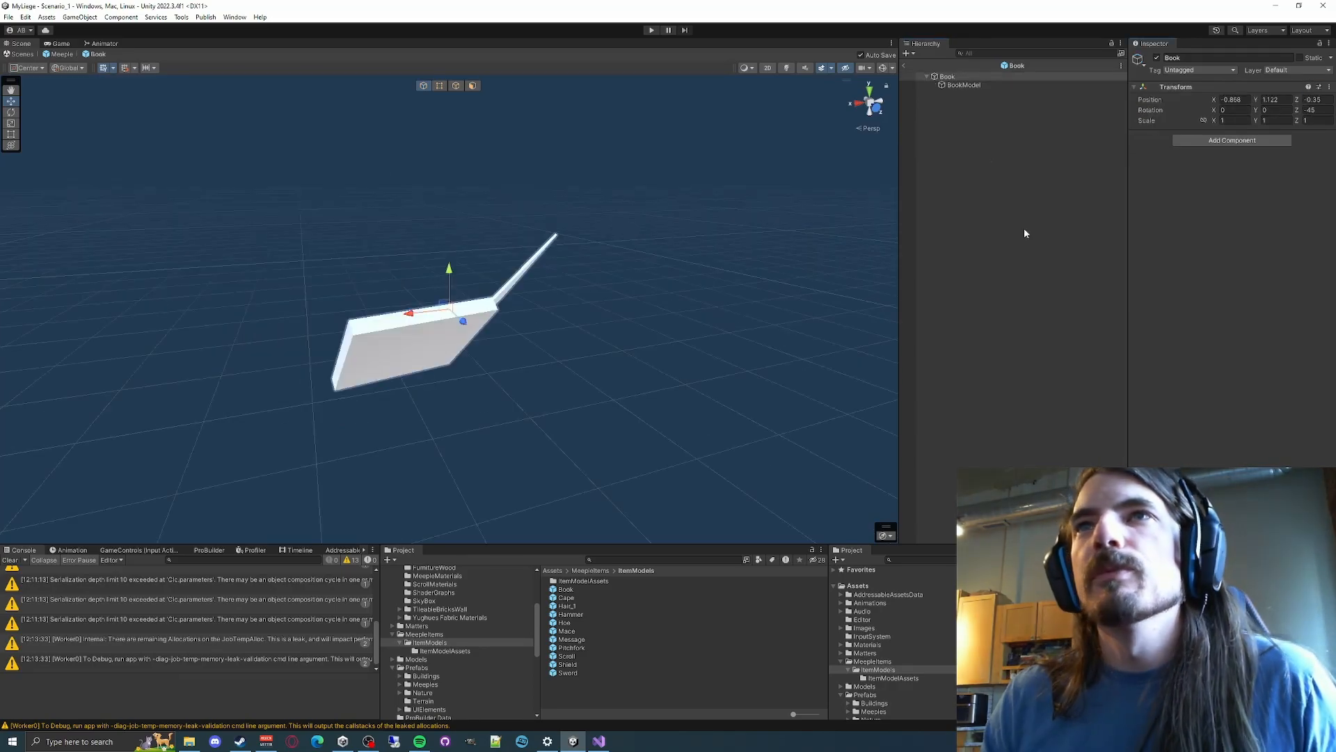
pyautogui.write('0')
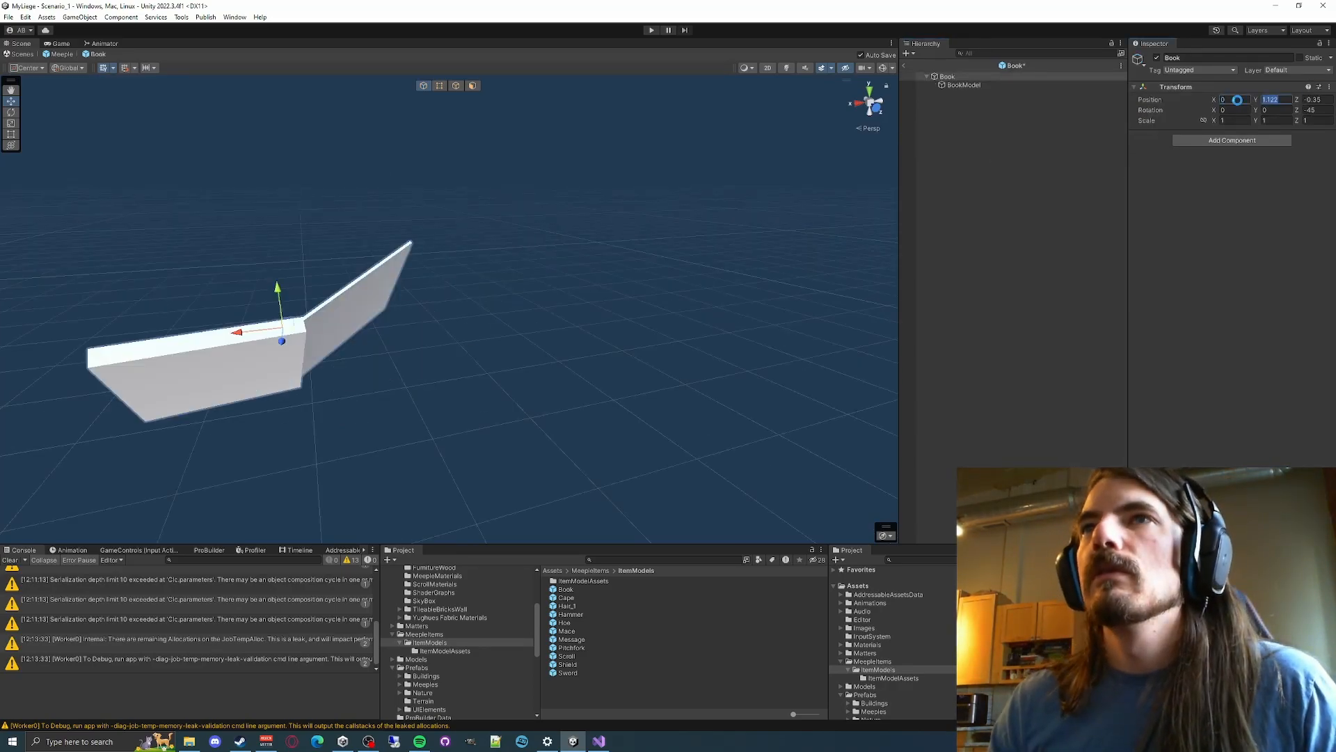
pyautogui.write('0')
pyautogui.press('Tab')
pyautogui.write('0')
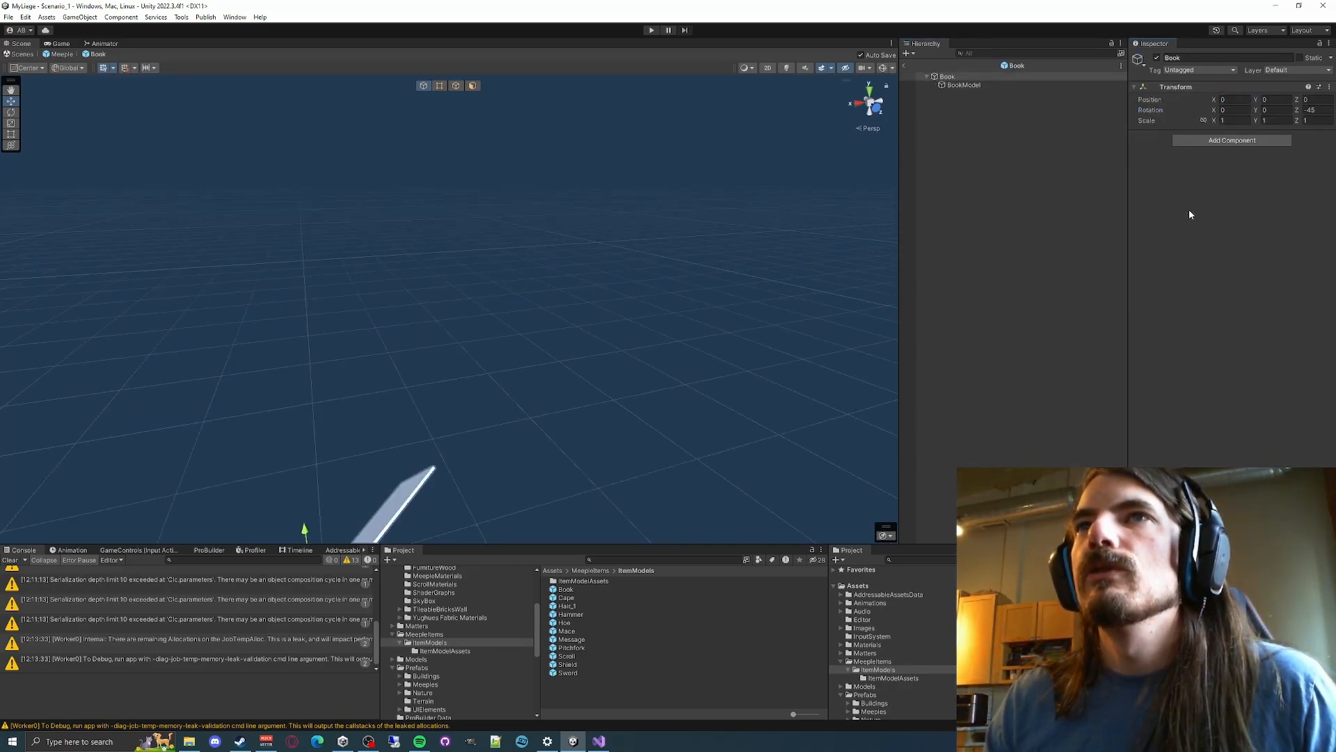
# Set the Book root's Z rotation to 0 and save the prefab
pyautogui.press('d')
pyautogui.moveTo(703, 213); pyautogui.dragTo(554, 282, button='right')
pyautogui.press('s')
pyautogui.press('w')
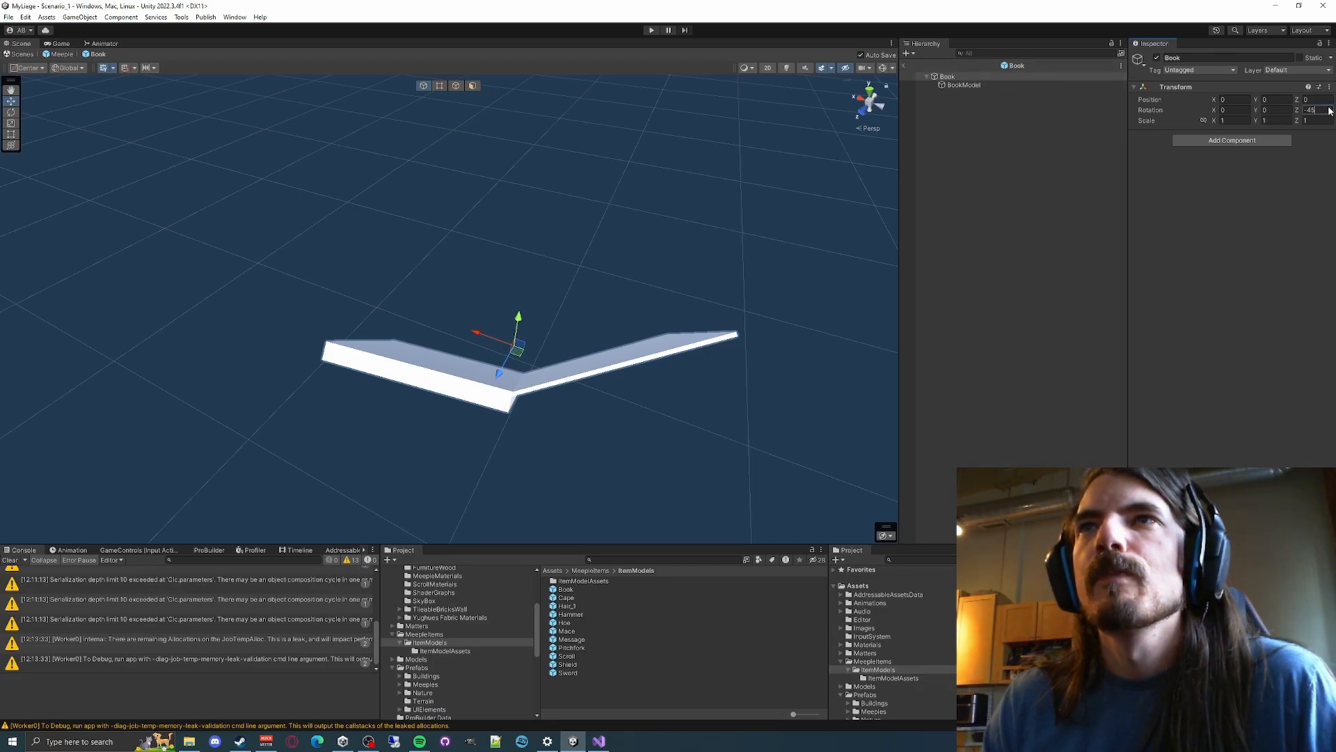
pyautogui.write('0')
pyautogui.press('Return')
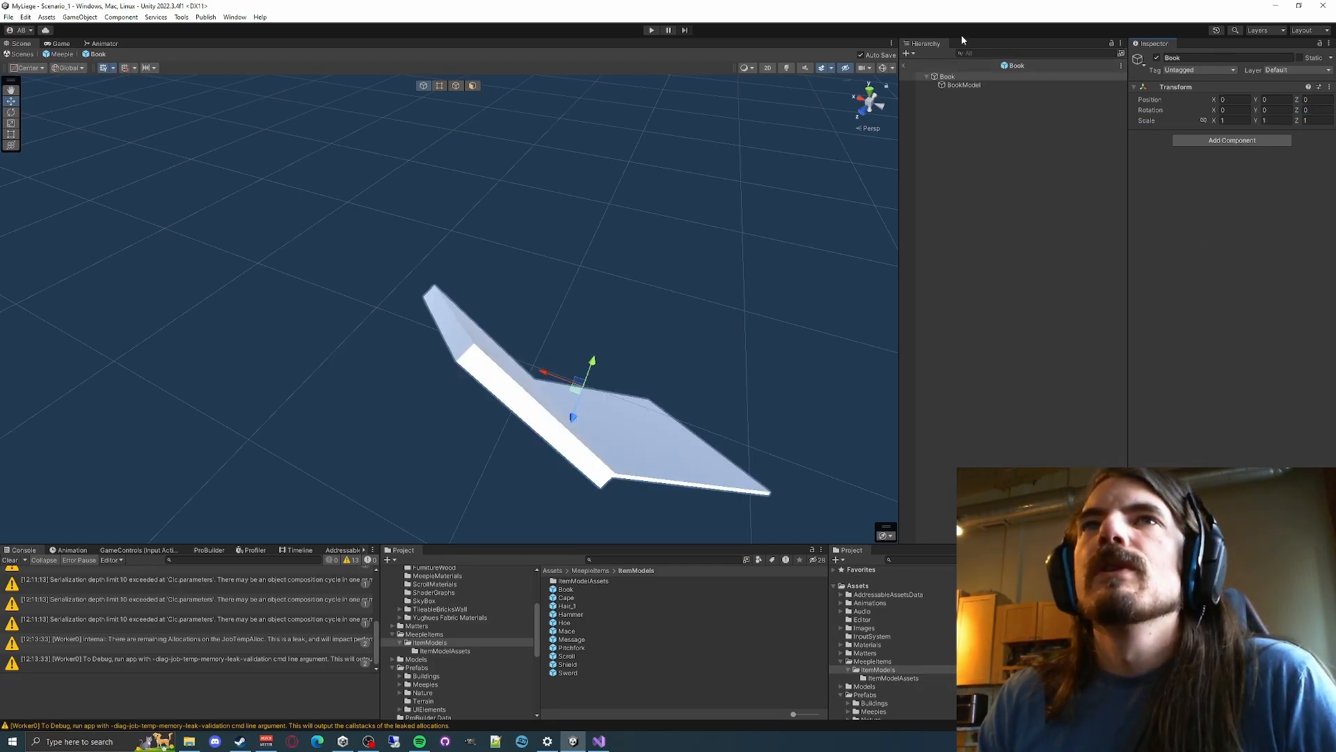
pyautogui.click(9, 17)
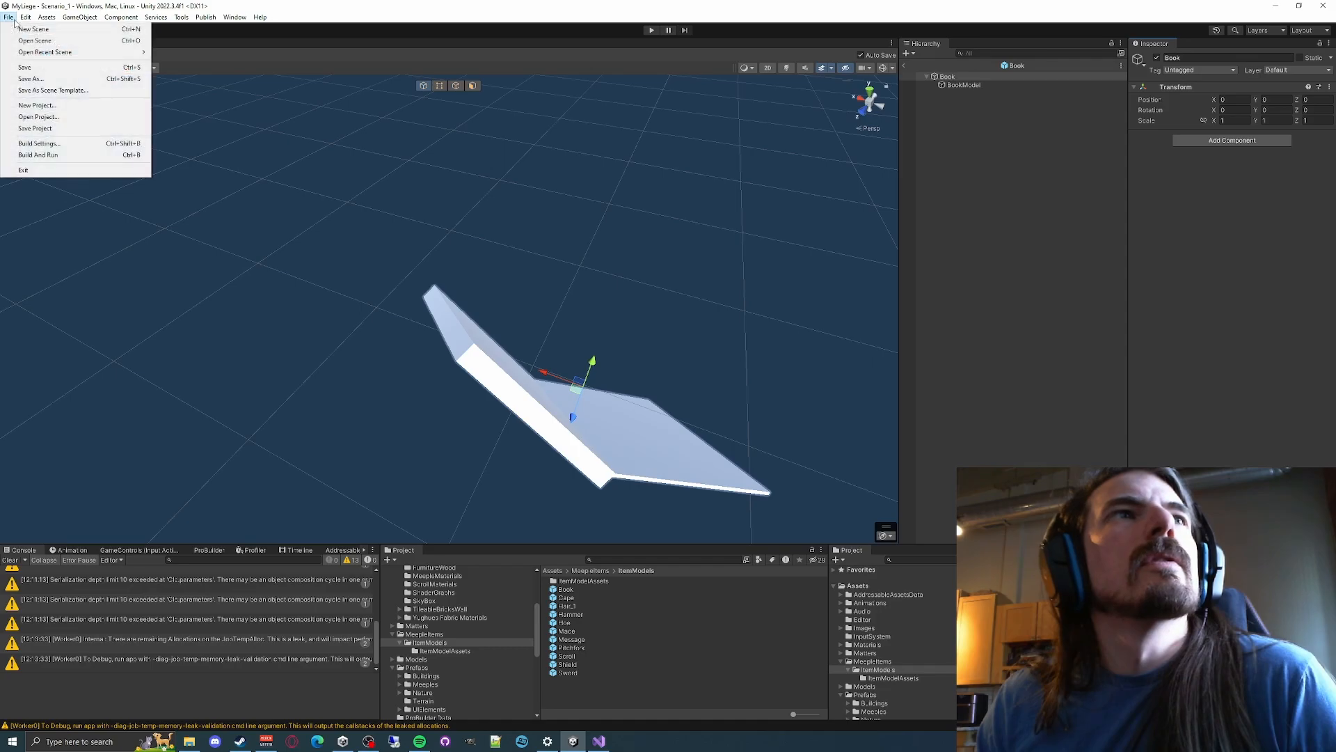
pyautogui.click(28, 66)
pyautogui.keyDown('alt'); pyautogui.moveTo(625, 267); pyautogui.dragTo(674, 230); pyautogui.keyUp('alt')
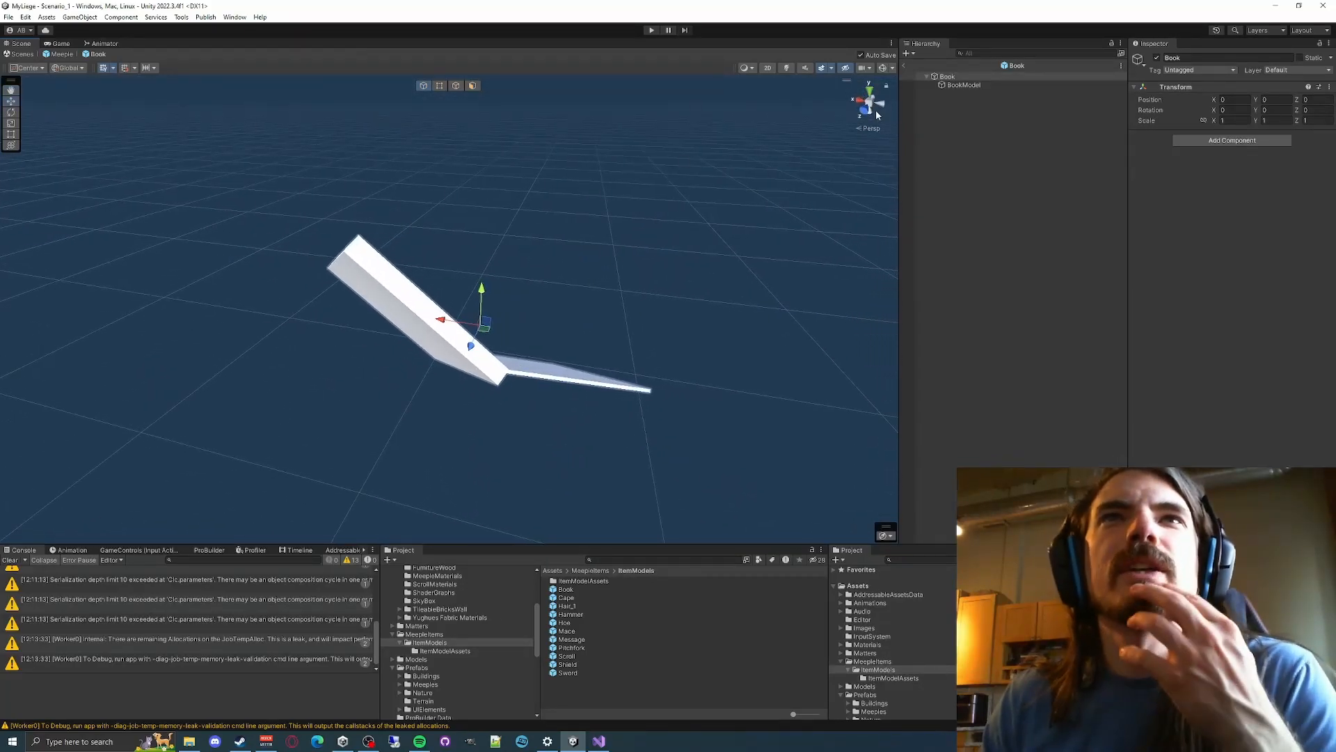
# Return to the Meeple prefab and replace the Book under Hand_Left with a fresh instance of the Book prefab
pyautogui.click(908, 67)
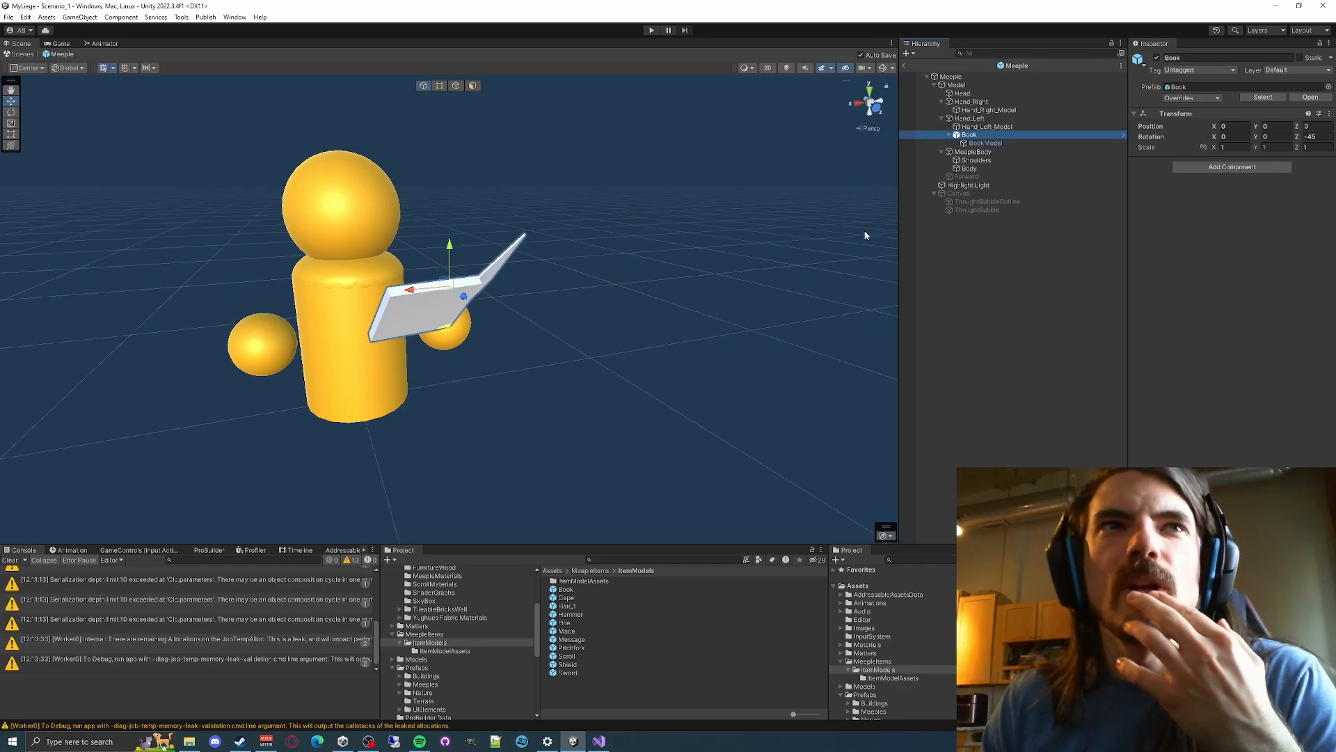
pyautogui.press('Delete')
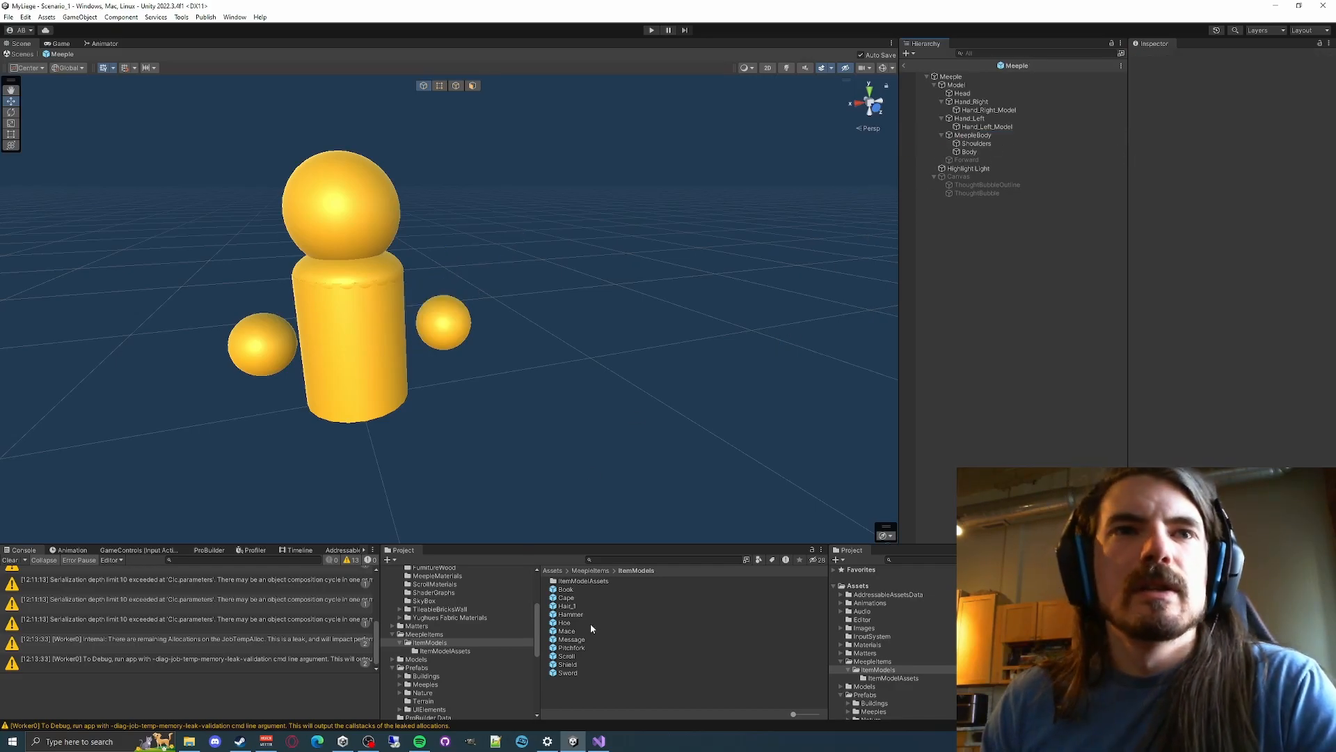
pyautogui.moveTo(575, 590); pyautogui.dragTo(978, 131)
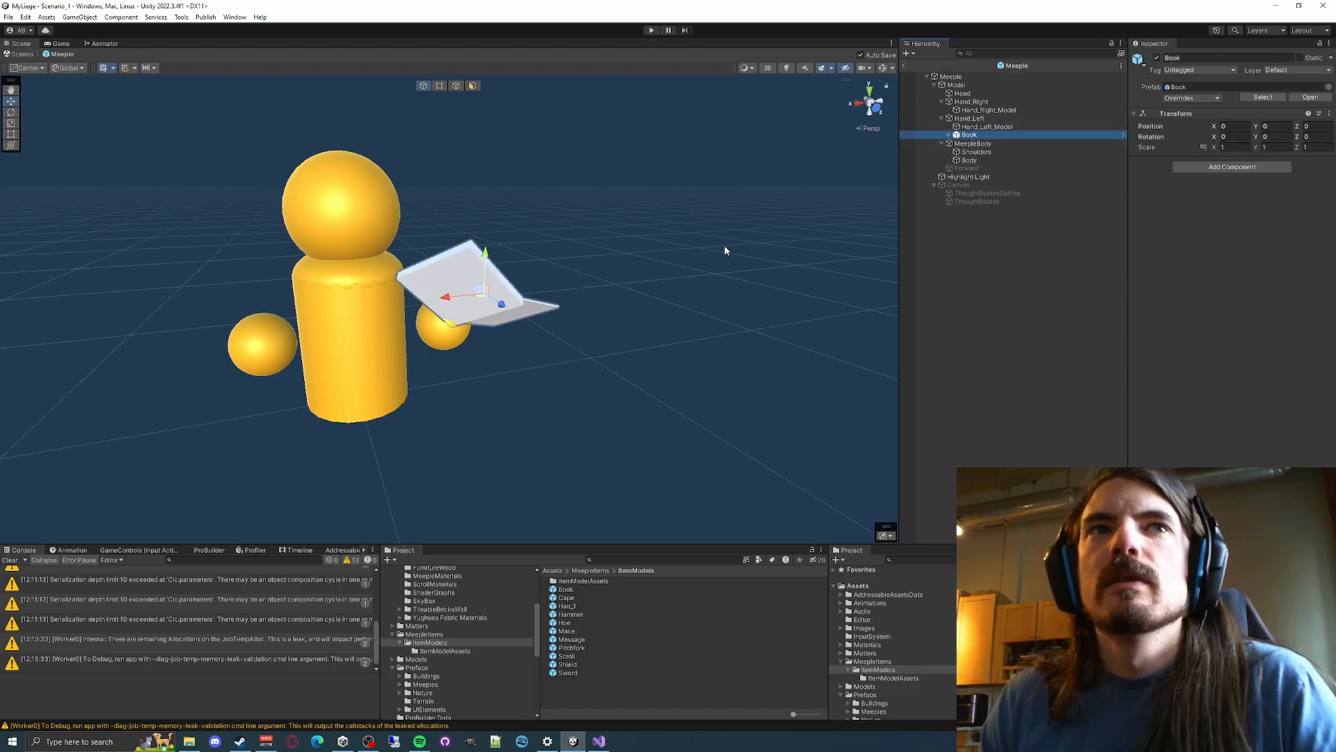
pyautogui.press('w')
pyautogui.moveTo(685, 245); pyautogui.dragTo(716, 251, button='right')
pyautogui.press('a')
pyautogui.press('d')
pyautogui.press('s')
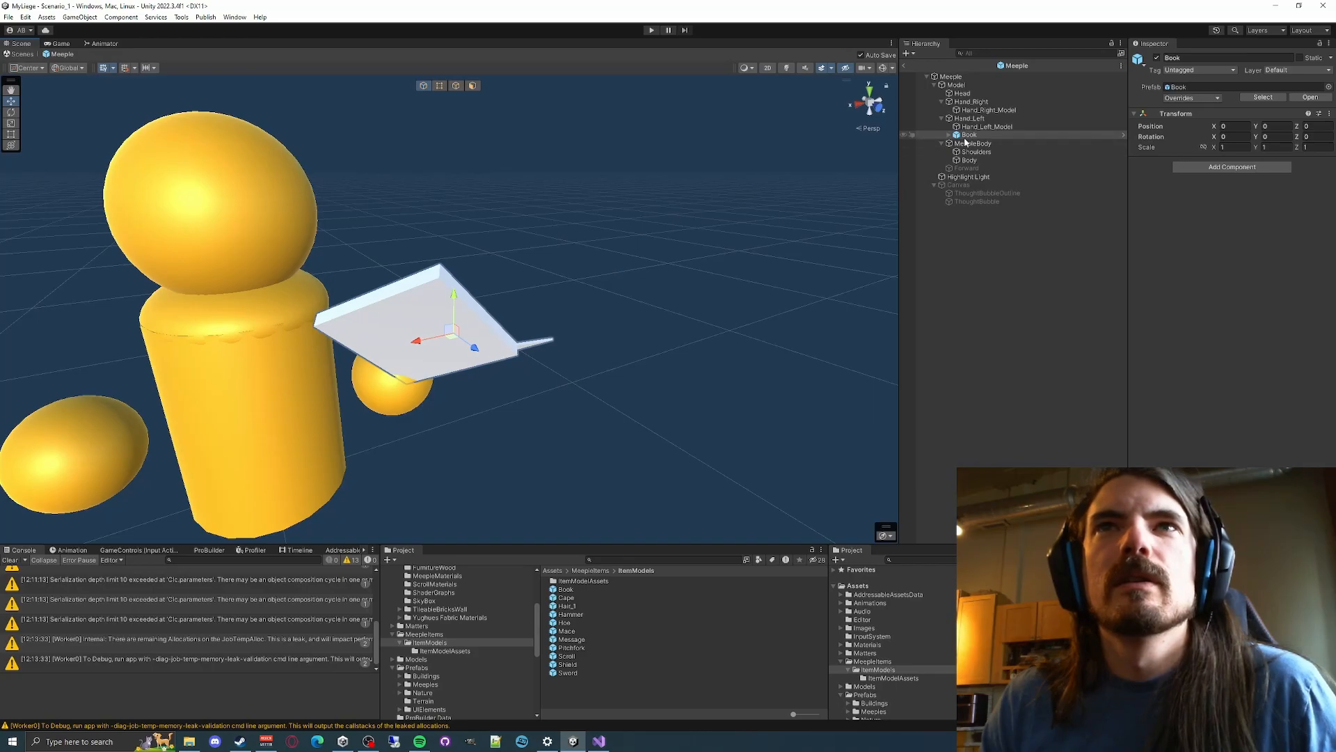
# Try the Pivot handle position on the Book and switch back to Center
pyautogui.click(39, 70)
pyautogui.click(36, 92)
pyautogui.press('w')
pyautogui.press('a')
pyautogui.moveTo(452, 206); pyautogui.dragTo(334, 213, button='right')
pyautogui.press('d')
pyautogui.press('d')
pyautogui.press('s')
pyautogui.click(27, 67)
pyautogui.click(35, 81)
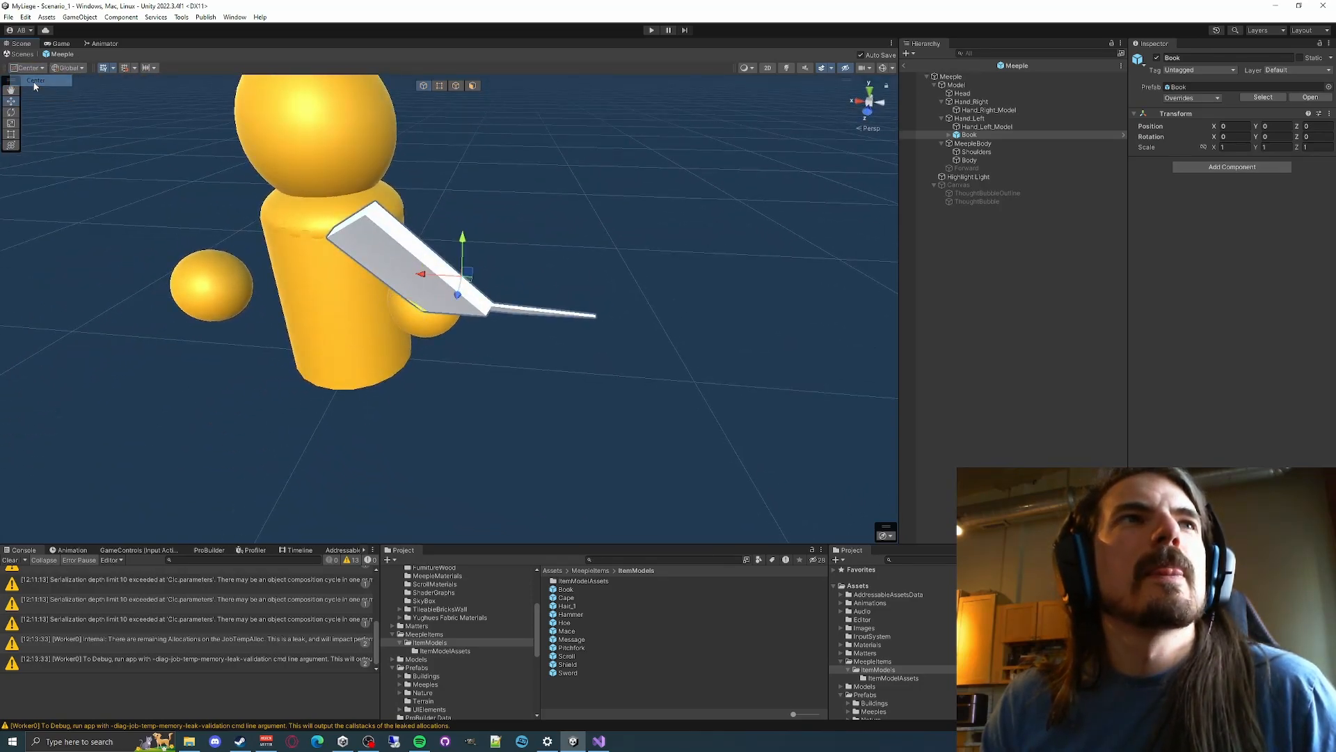
# Set the handle position to Pivot, keep the Global orientation, and select BookModel inside the Book
pyautogui.click(36, 68)
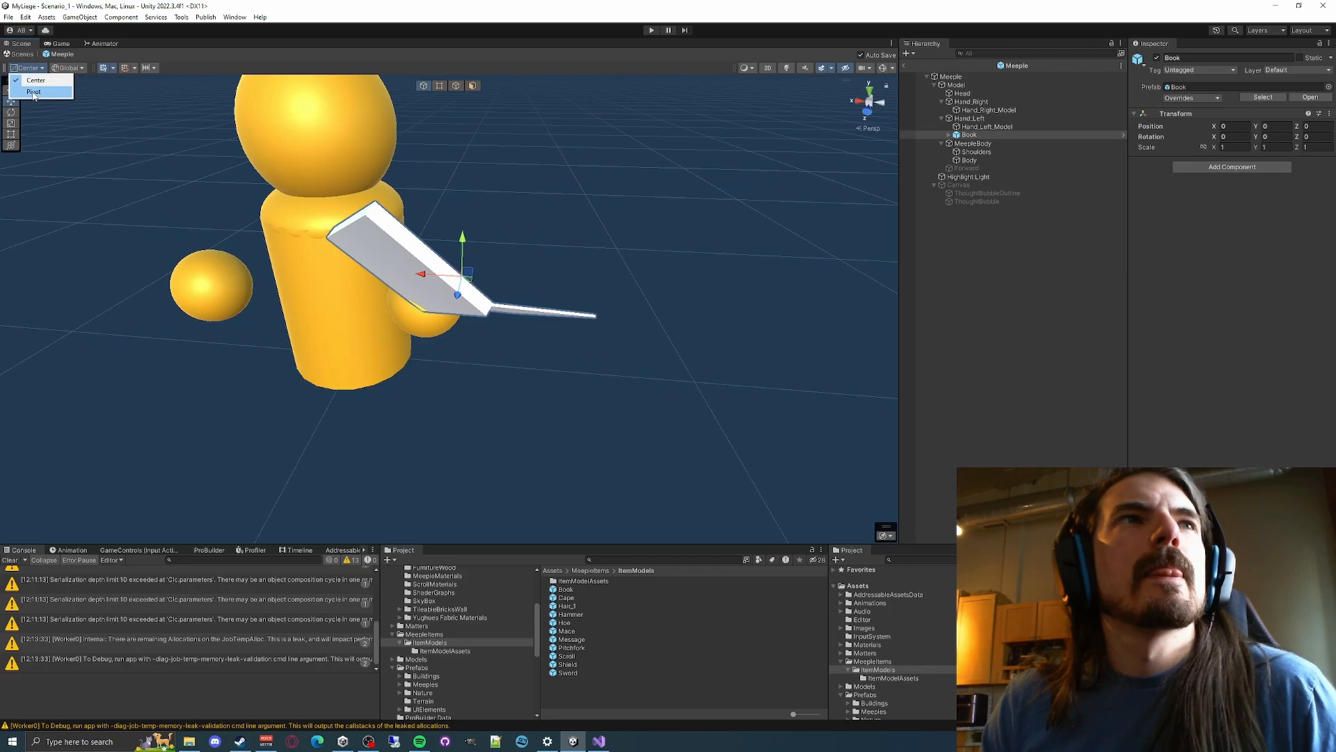
pyautogui.click(34, 92)
pyautogui.click(71, 68)
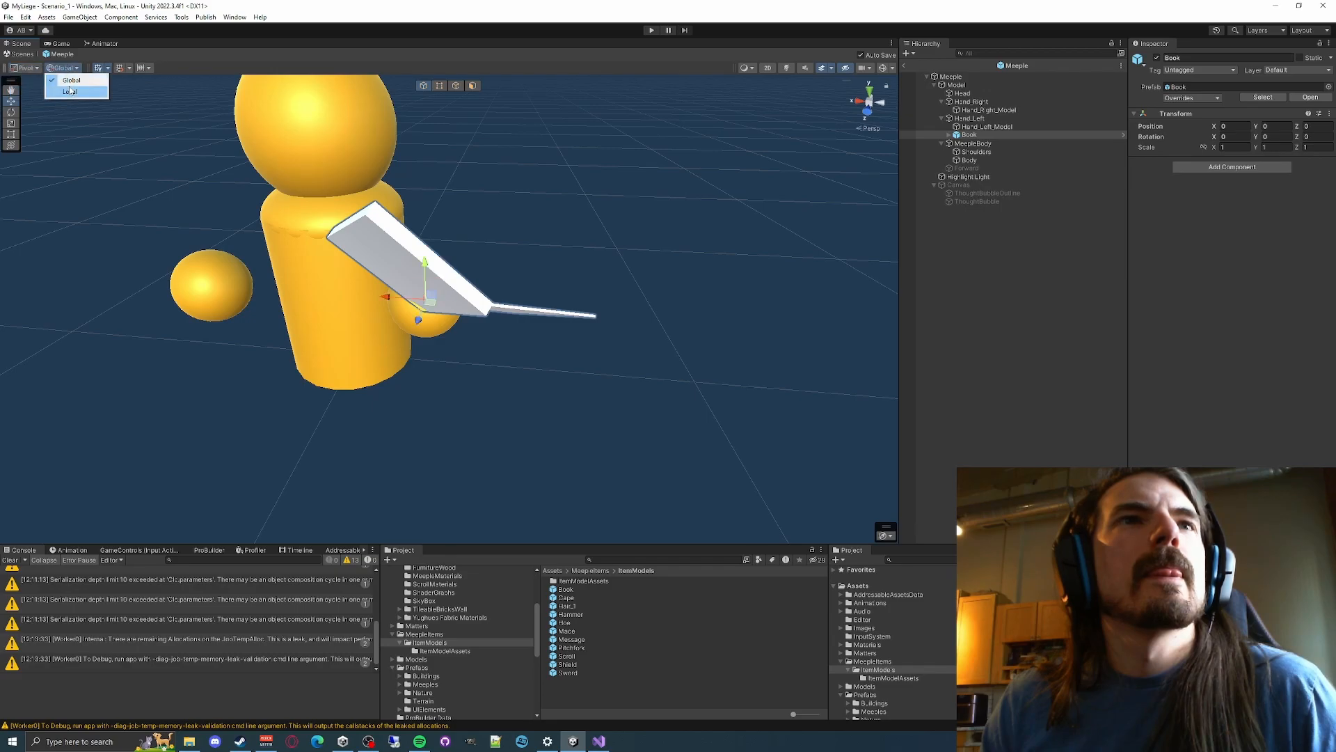
pyautogui.click(508, 212)
pyautogui.click(954, 138)
pyautogui.click(949, 135)
pyautogui.click(984, 143)
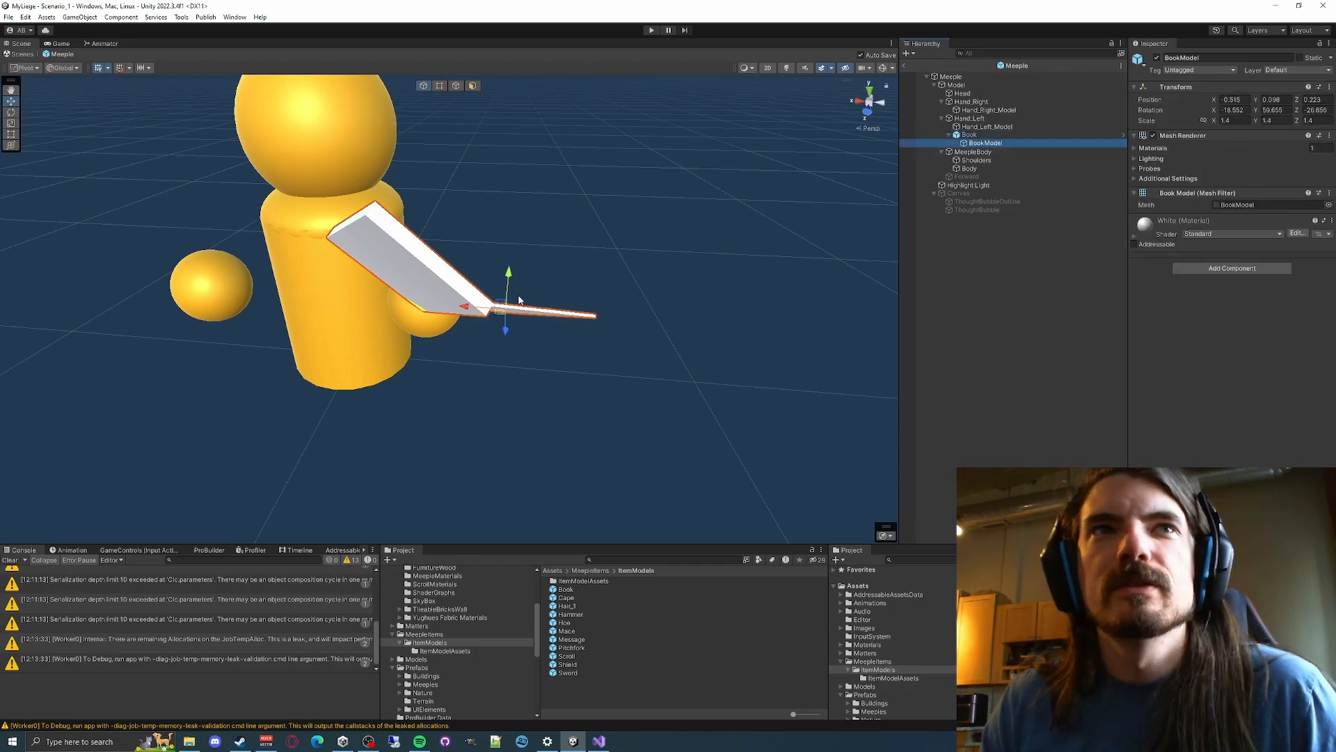
# Rotate BookModel freehand to about 5, 61, -40 degrees
pyautogui.press('w')
pyautogui.moveTo(602, 277); pyautogui.dragTo(563, 248, button='right')
pyautogui.press('s')
pyautogui.press('e')
pyautogui.moveTo(628, 364); pyautogui.dragTo(595, 353)
# Reset BookModel's rotation to 0 on all axes
pyautogui.click(1236, 110)
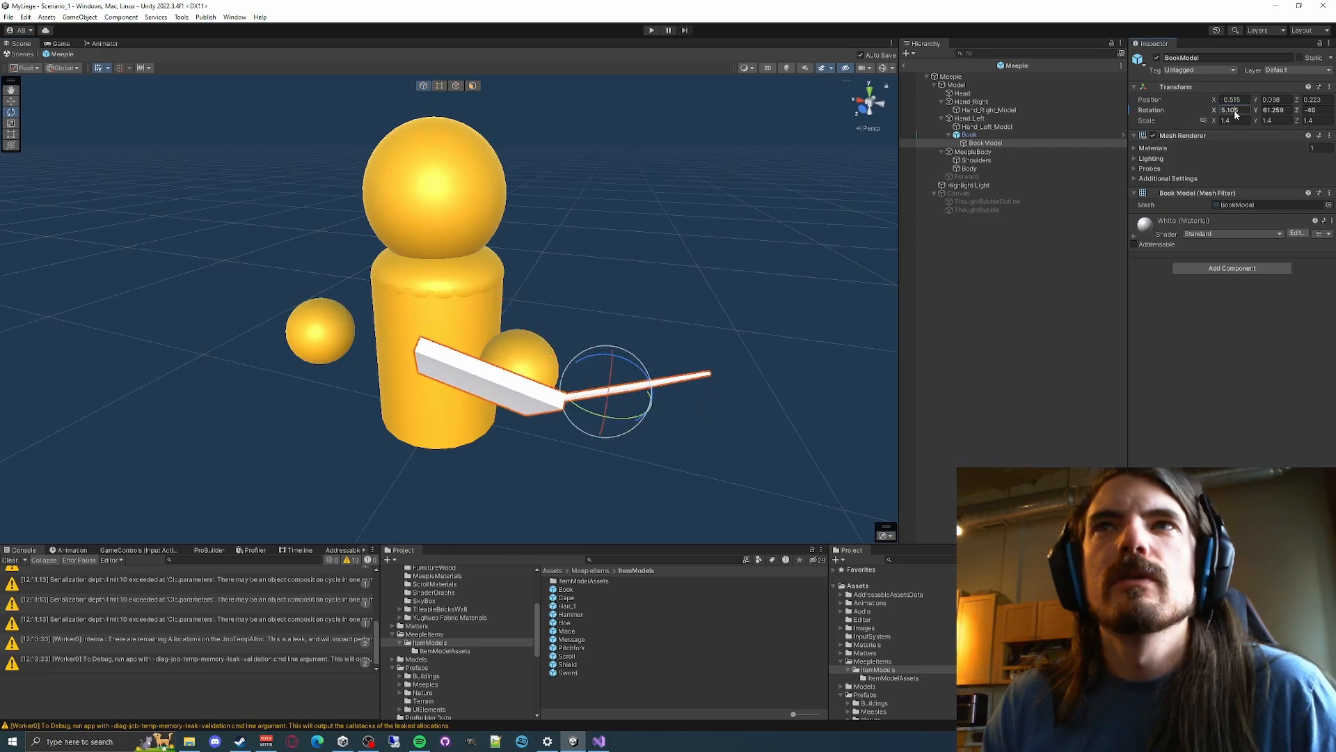
pyautogui.write('0')
pyautogui.press('Tab')
pyautogui.write('0')
pyautogui.press('Tab')
pyautogui.write('0')
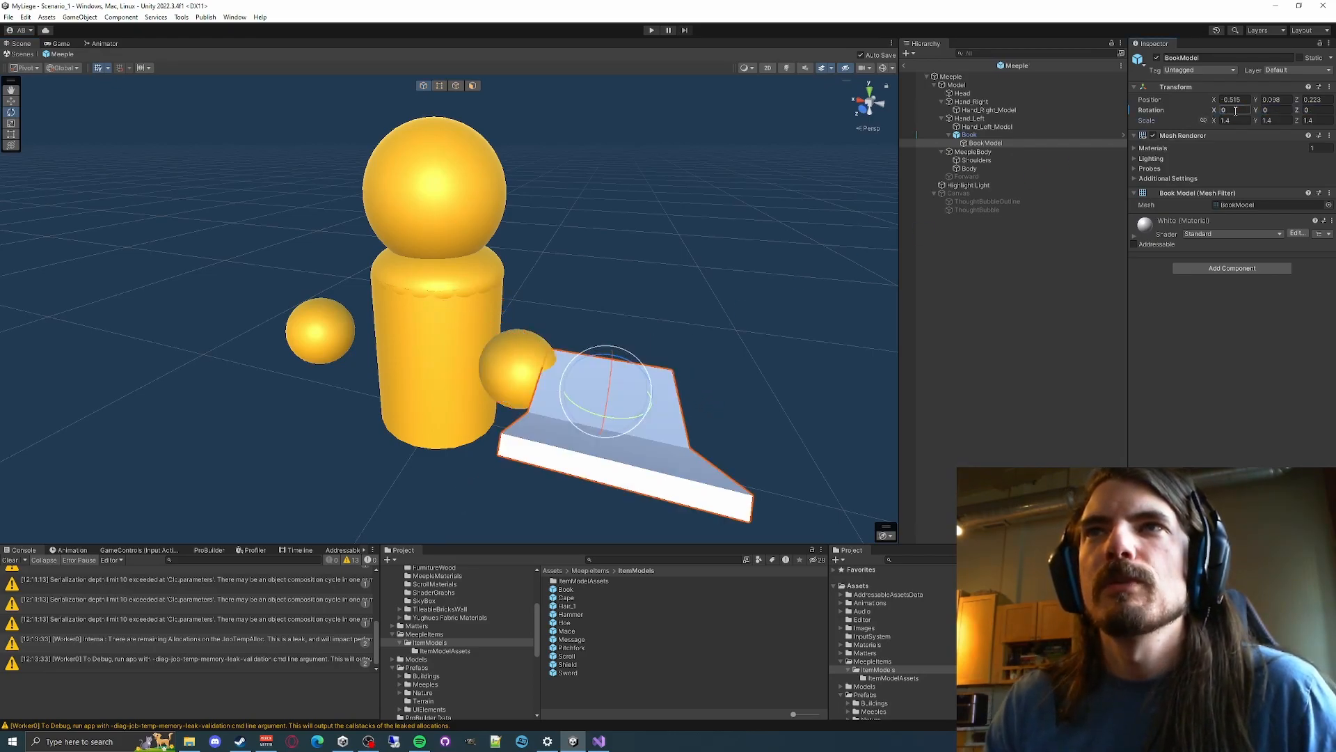
# Rotate BookModel to about 0, 42, -54 degrees so the open book faces the meeple
pyautogui.press('w')
pyautogui.moveTo(698, 335); pyautogui.dragTo(585, 280, button='right')
pyautogui.press('s')
pyautogui.press('a')
pyautogui.press('w')
pyautogui.press('s')
pyautogui.moveTo(485, 283); pyautogui.dragTo(421, 312)
pyautogui.moveTo(491, 336); pyautogui.dragTo(420, 339)
pyautogui.press('w')
pyautogui.moveTo(642, 308); pyautogui.dragTo(485, 332, button='right')
pyautogui.press('d')
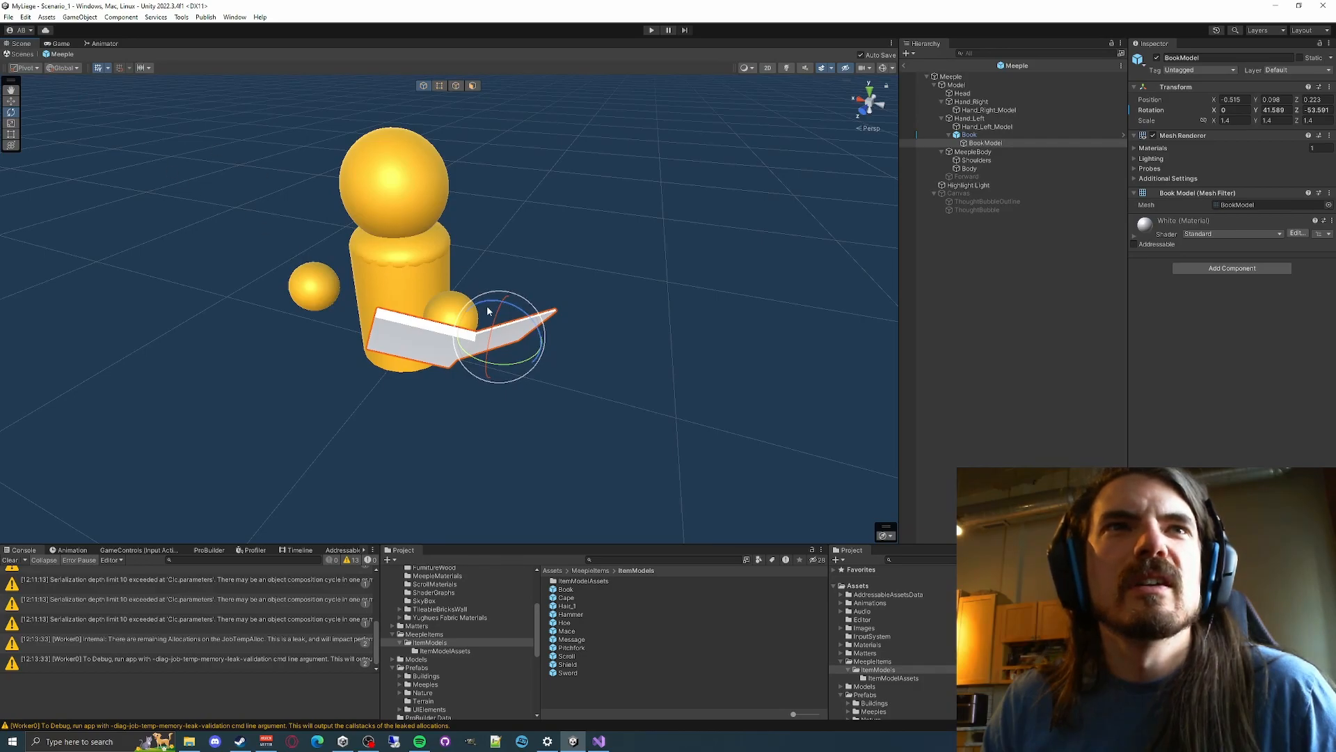
# Tilt BookModel to about 11, 42, -73 degrees and move it onto the left hand, at about -0.34, 0.48, -0.01
pyautogui.moveTo(492, 319); pyautogui.dragTo(494, 285)
pyautogui.press('w')
pyautogui.moveTo(472, 371); pyautogui.dragTo(588, 305, button='right')
pyautogui.press('a')
pyautogui.press('w')
pyautogui.press('s')
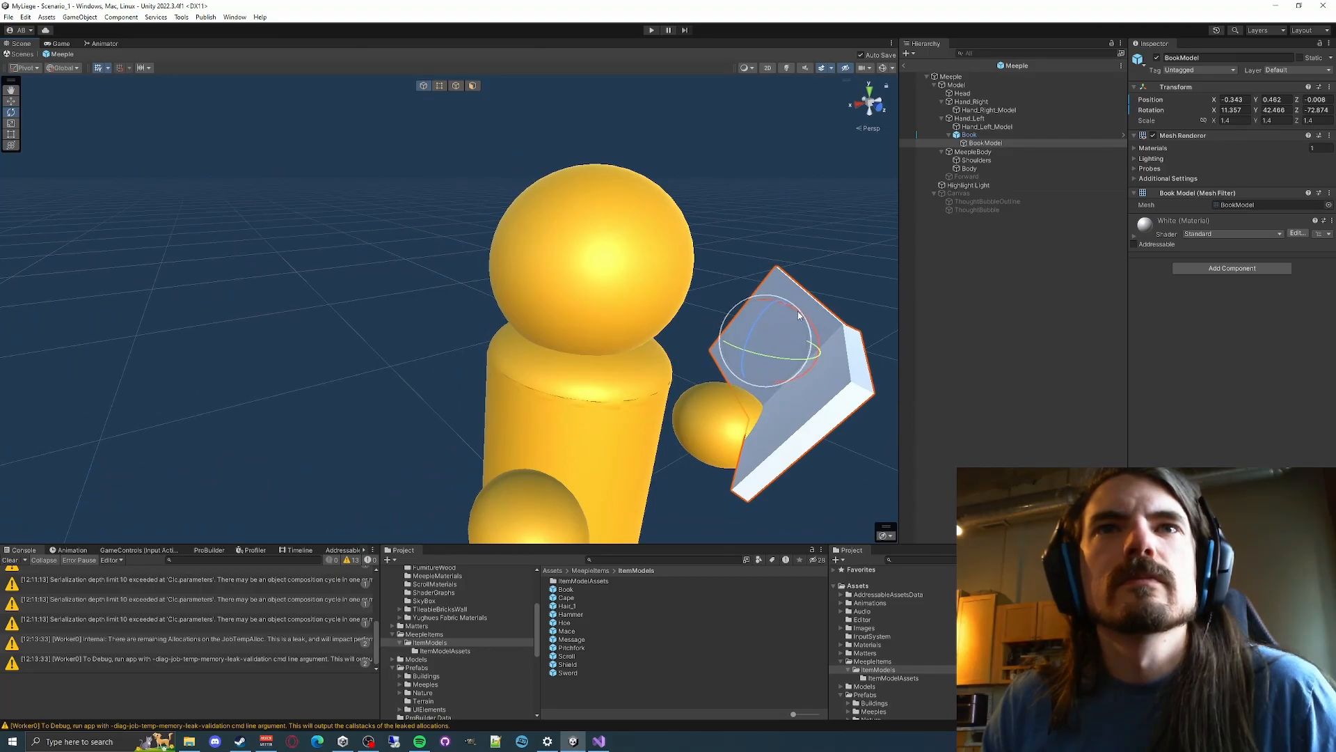
# Refine BookModel's rotation to about 18, 44, -66 degrees and its local position to about -0.35, 0.48, 0.05
pyautogui.moveTo(812, 330); pyautogui.dragTo(821, 337)
pyautogui.moveTo(769, 327); pyautogui.dragTo(572, 361, button='right')
pyautogui.press('d')
pyautogui.press('s')
pyautogui.press('w')
pyautogui.moveTo(518, 366); pyautogui.dragTo(517, 373)
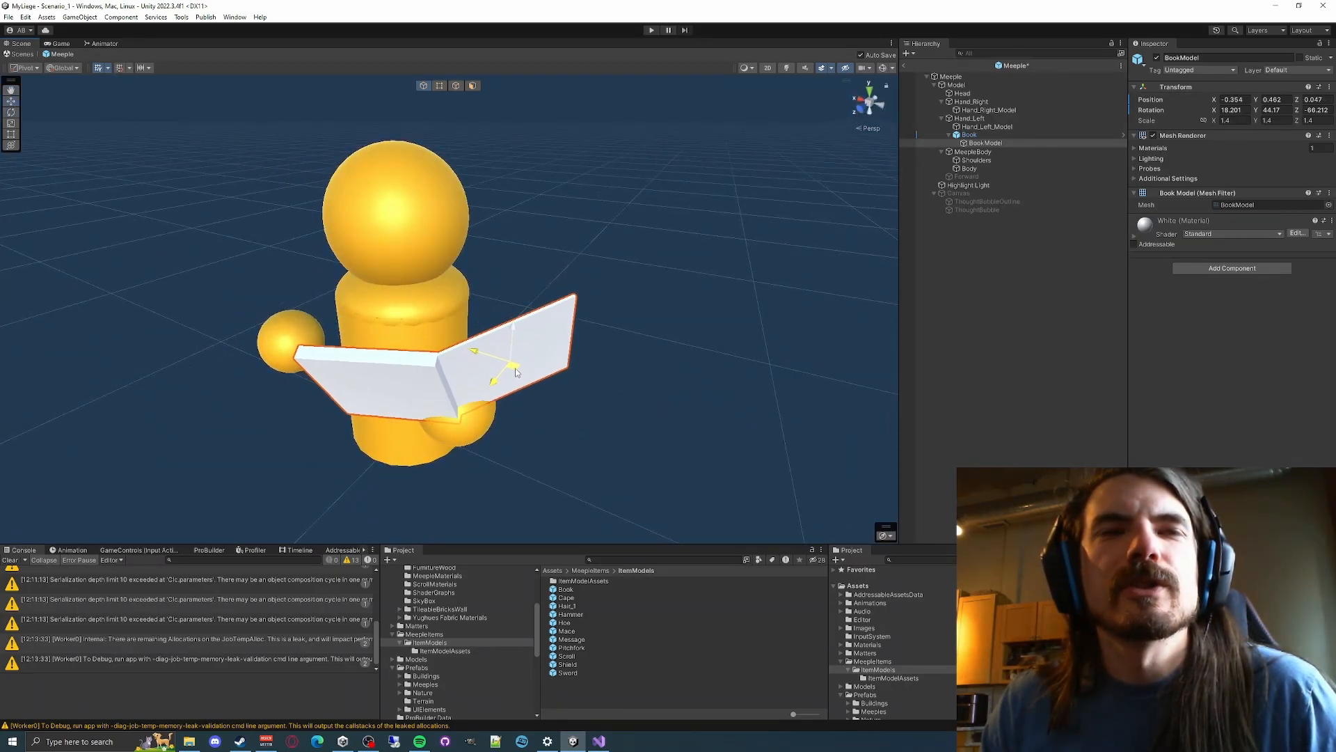
# Tilt BookModel further to a rotation of about 16, 45, -84 degrees and check the book's fit in the hand
pyautogui.press('e')
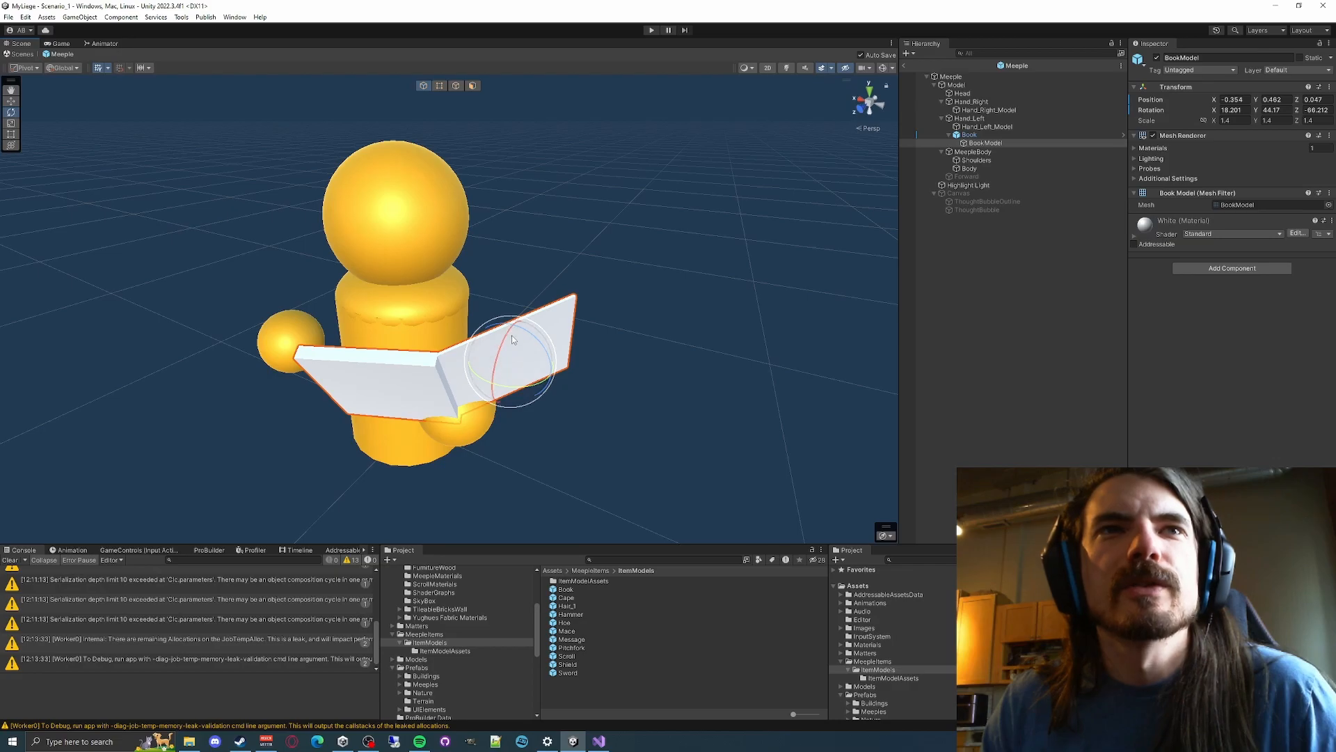
pyautogui.moveTo(526, 333); pyautogui.dragTo(549, 281)
pyautogui.keyDown('alt'); pyautogui.scroll(3, 762, 322); pyautogui.keyUp('alt')
pyautogui.keyDown('alt'); pyautogui.scroll(-2, 762, 322); pyautogui.keyUp('alt')
pyautogui.keyDown('alt'); pyautogui.scroll(-5, 761, 322); pyautogui.keyUp('alt')
pyautogui.keyDown('alt'); pyautogui.scroll(-4, 510, 314); pyautogui.keyUp('alt')
pyautogui.keyDown('alt'); pyautogui.scroll(3, 510, 272); pyautogui.keyUp('alt')
pyautogui.keyDown('alt'); pyautogui.scroll(5, 510, 271); pyautogui.keyUp('alt')
pyautogui.keyDown('alt'); pyautogui.scroll(-4, 459, 230); pyautogui.keyUp('alt')
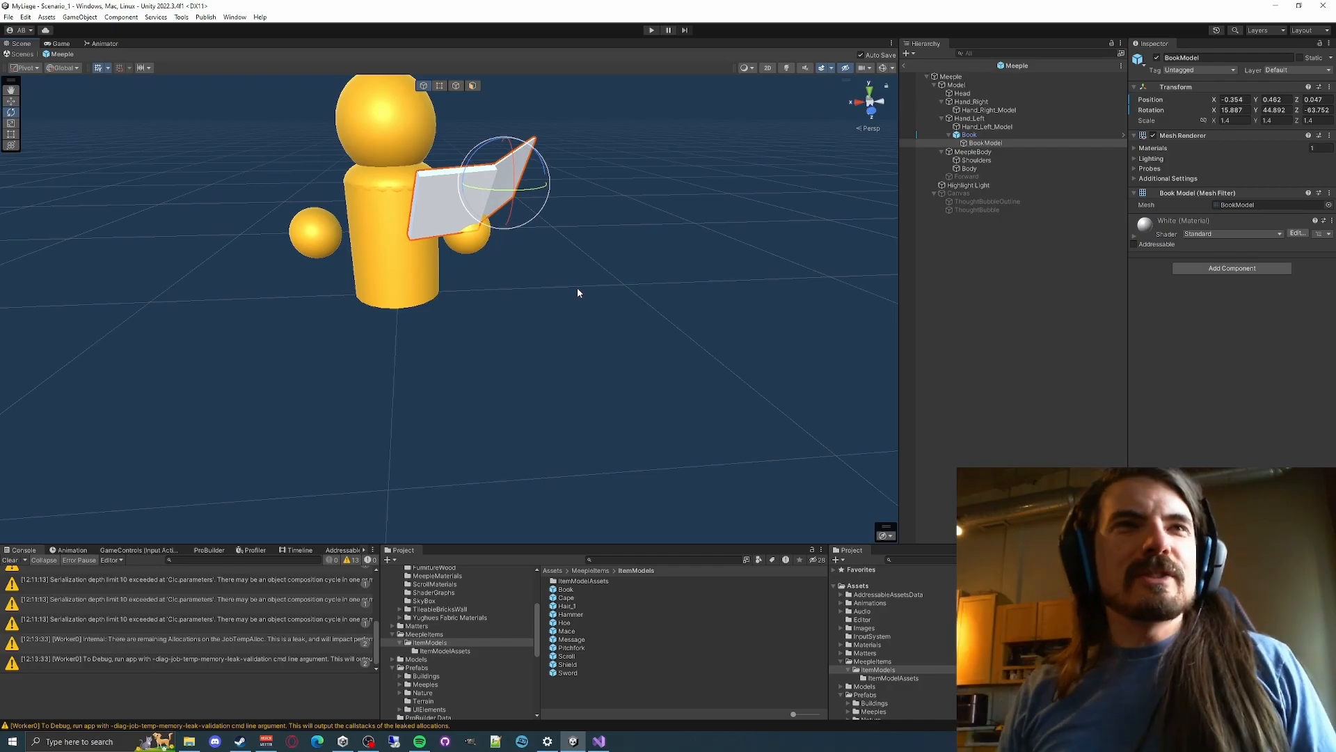
# Check the book's fit in the left hand, and apply all overrides of the Book instance to its prefab
pyautogui.moveTo(577, 288); pyautogui.dragTo(518, 323, button='right')
pyautogui.press('w')
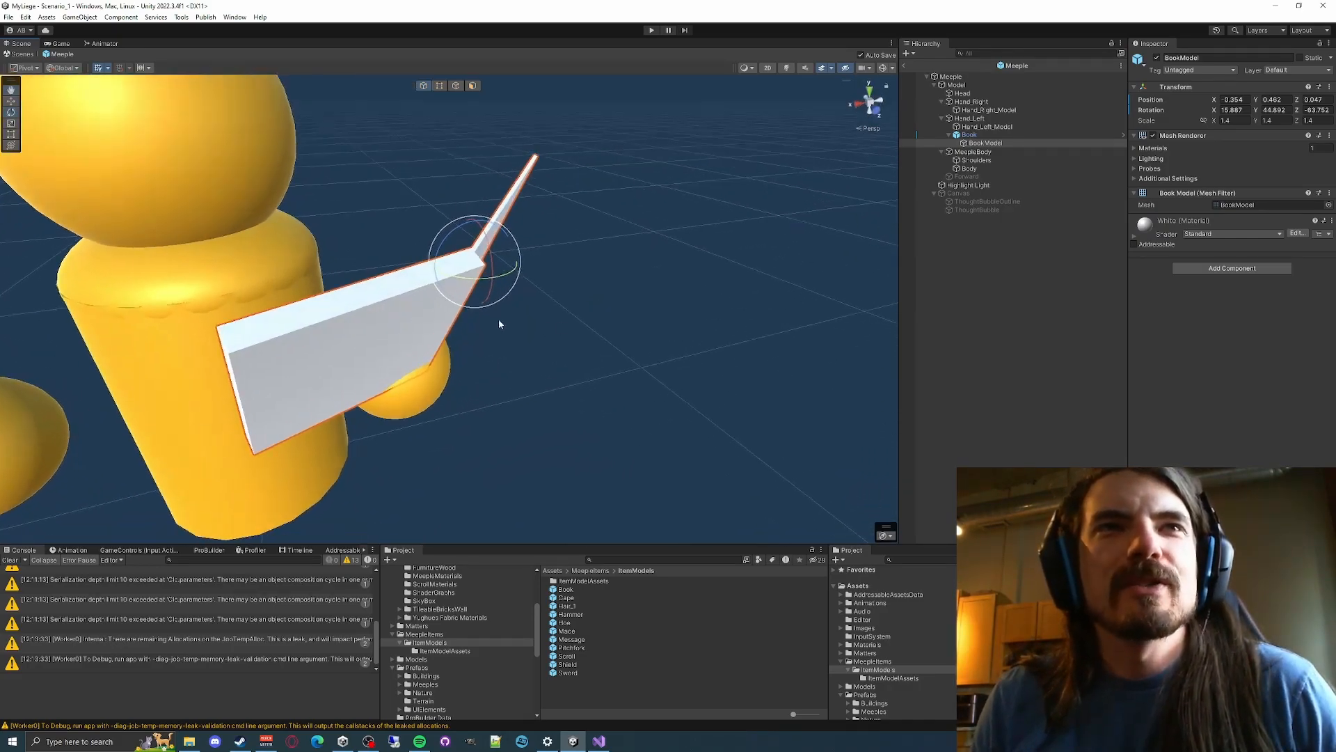
pyautogui.click(367, 344)
pyautogui.click(295, 345)
pyautogui.click(332, 326)
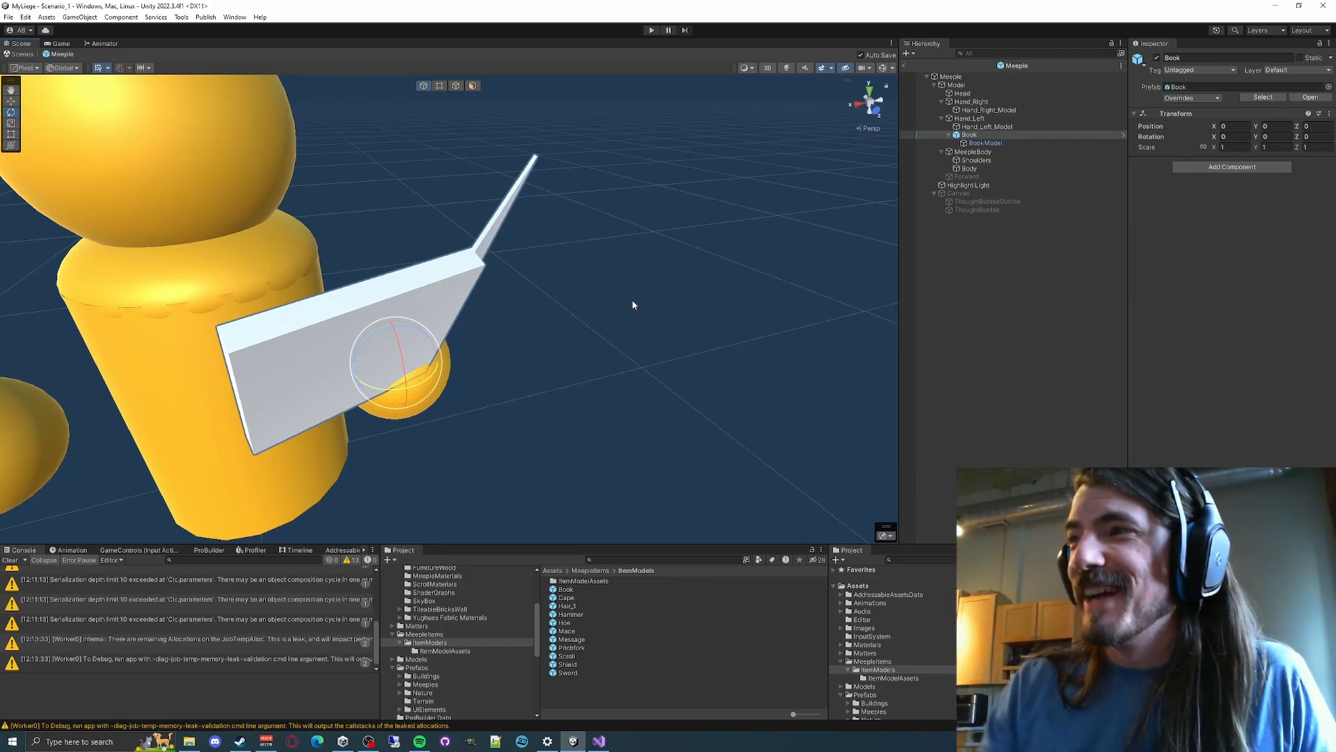
pyautogui.press('f')
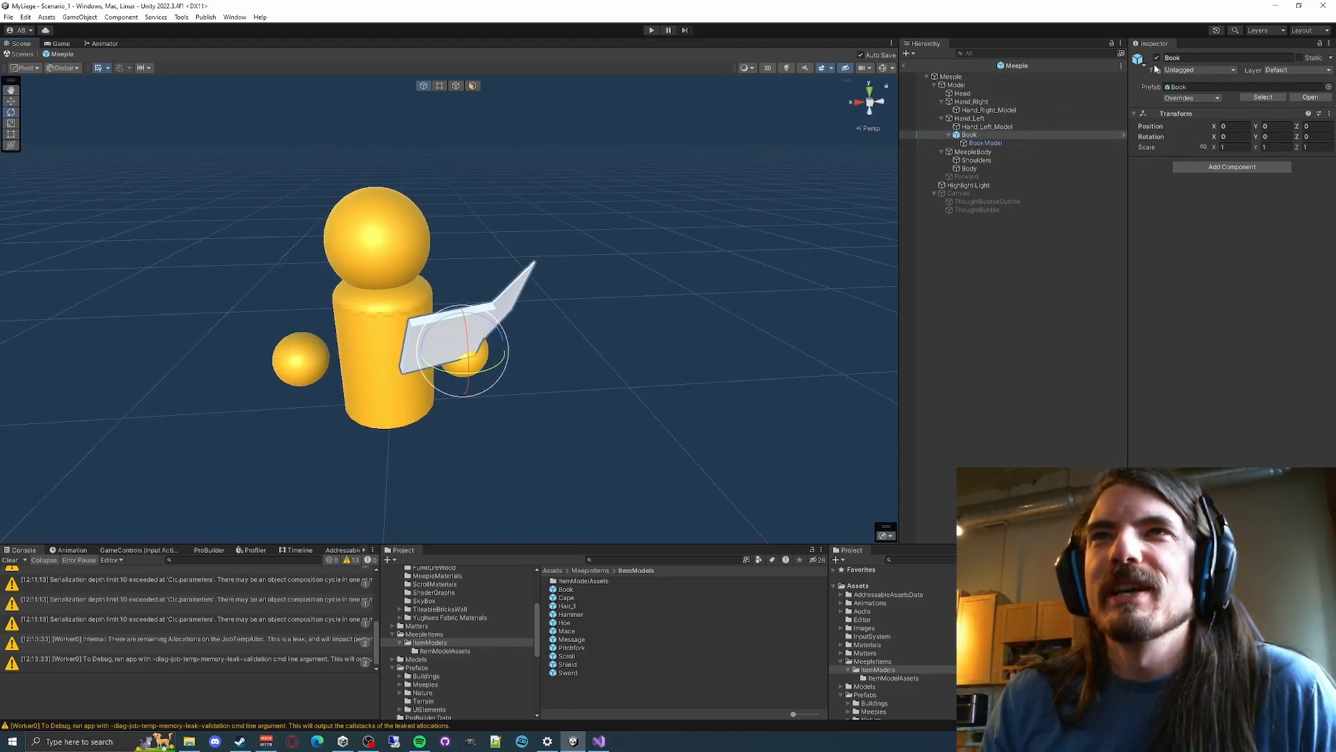
pyautogui.click(984, 142)
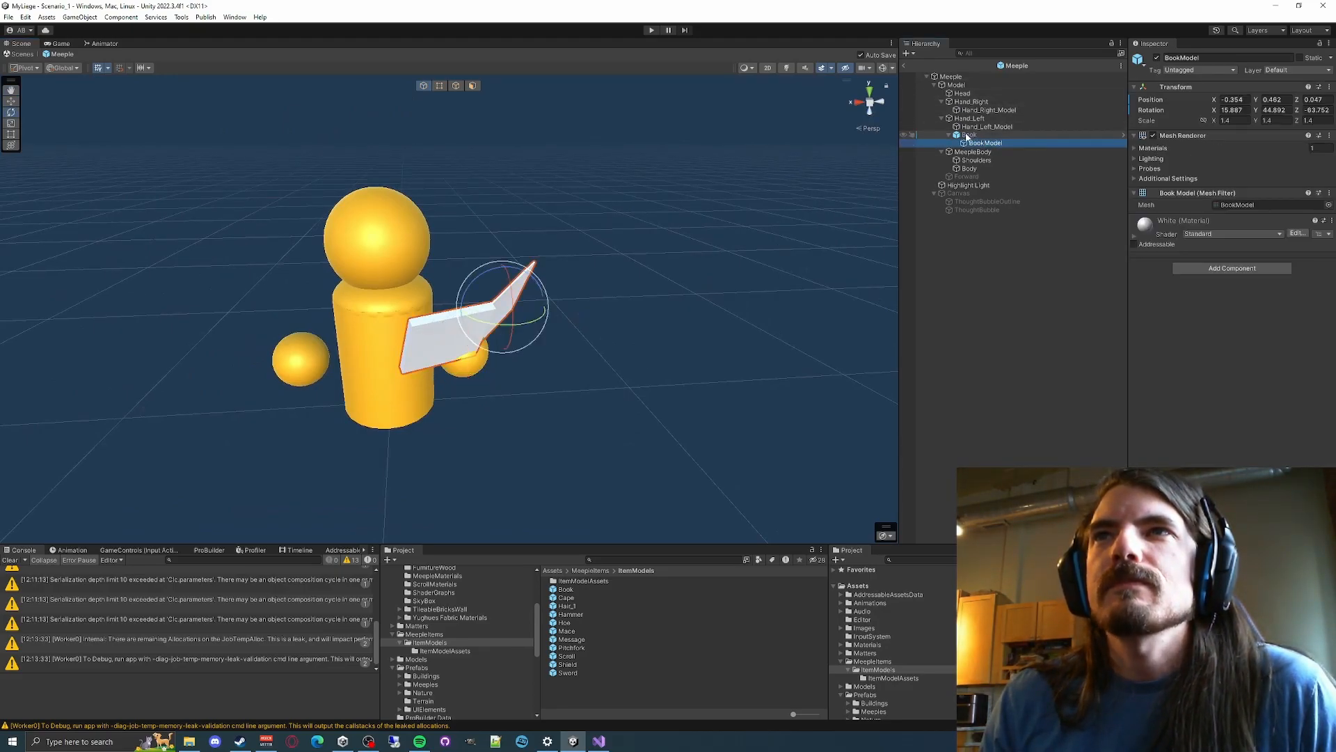
pyautogui.click(966, 135)
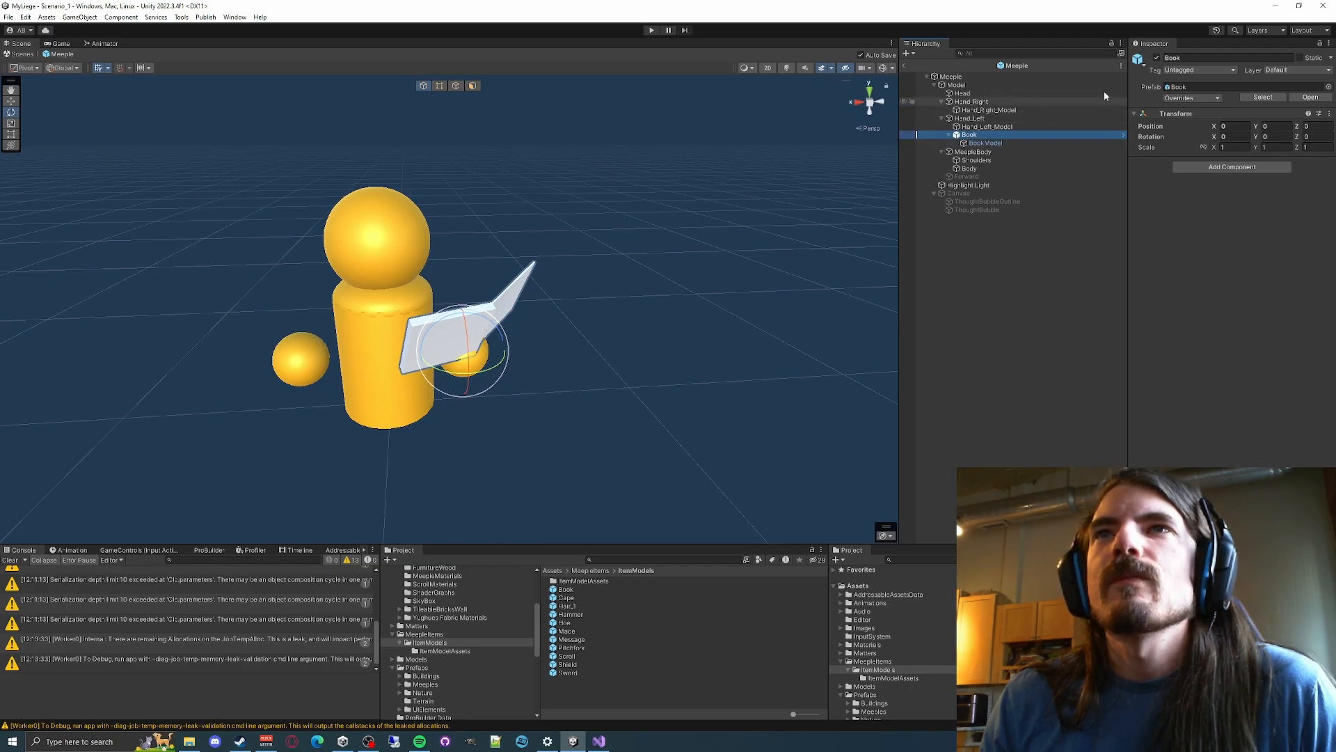
pyautogui.click(1185, 99)
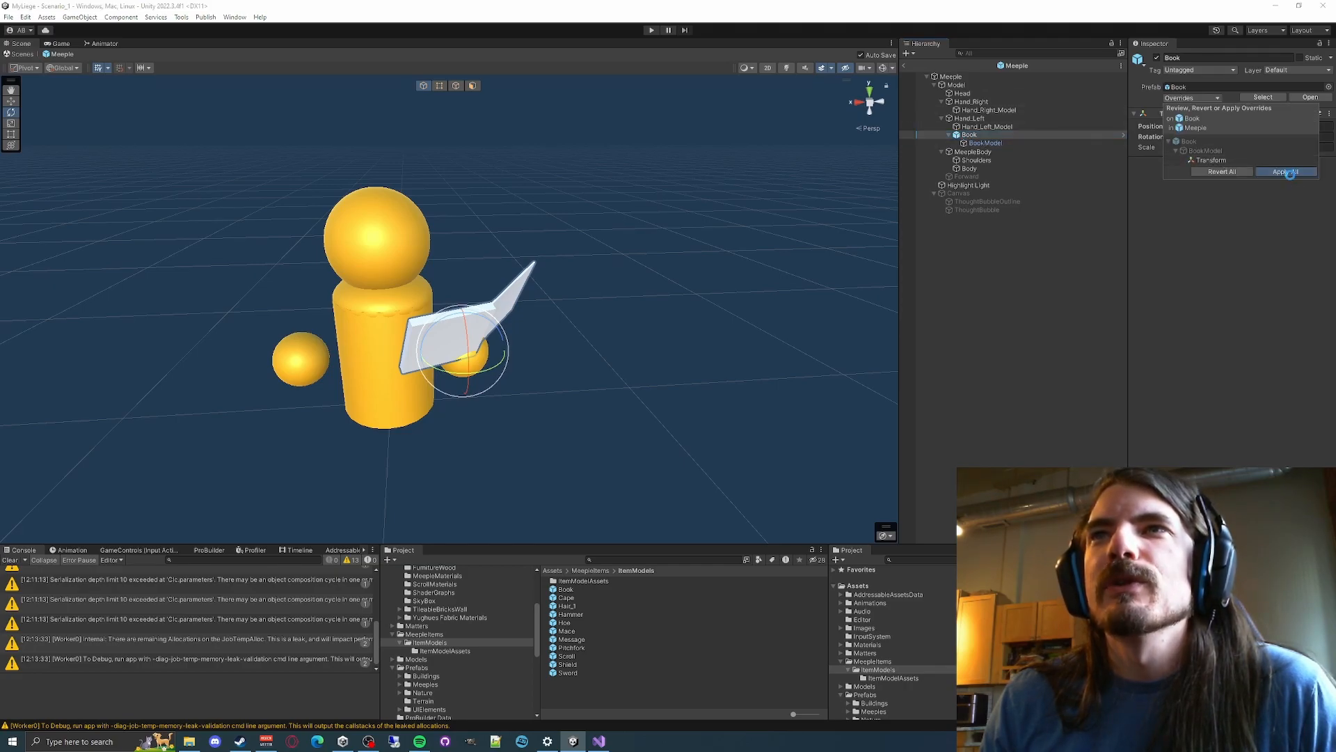
pyautogui.click(1288, 172)
# Replace the Book instance under Hand_Left with a fresh copy of the Book prefab from ItemModels
pyautogui.click(975, 135)
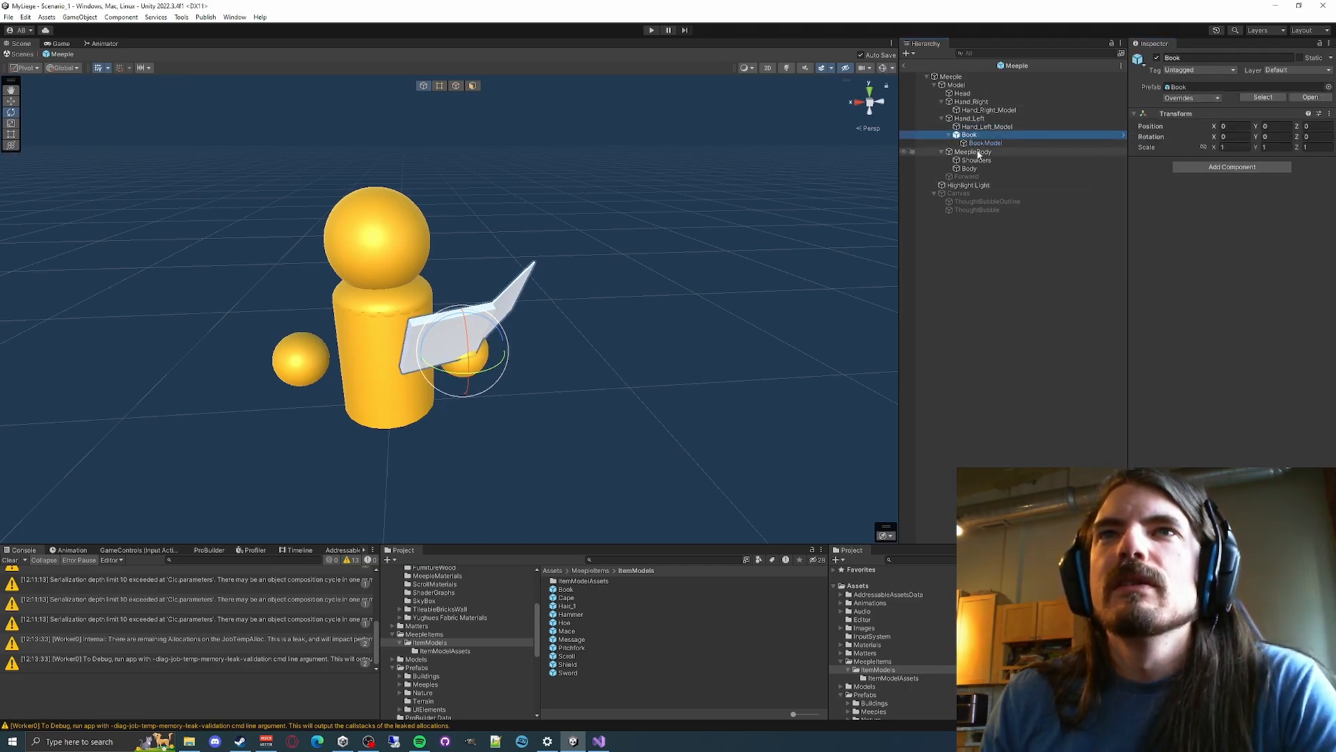
pyautogui.press('Delete')
pyautogui.moveTo(567, 598); pyautogui.dragTo(981, 121)
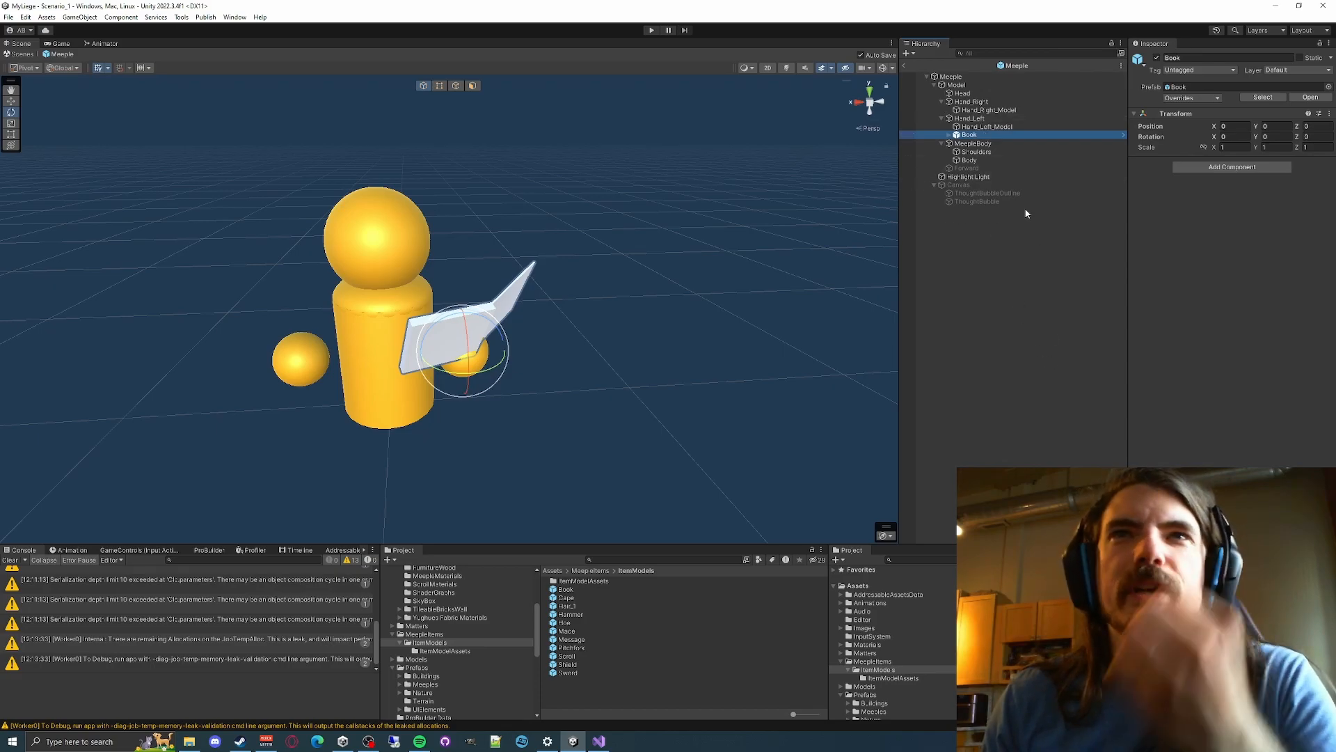
# Delete the Book instance from Hand_Left so the hand anchor holds only its hand model
pyautogui.click(987, 127)
pyautogui.click(969, 135)
pyautogui.press('Delete')
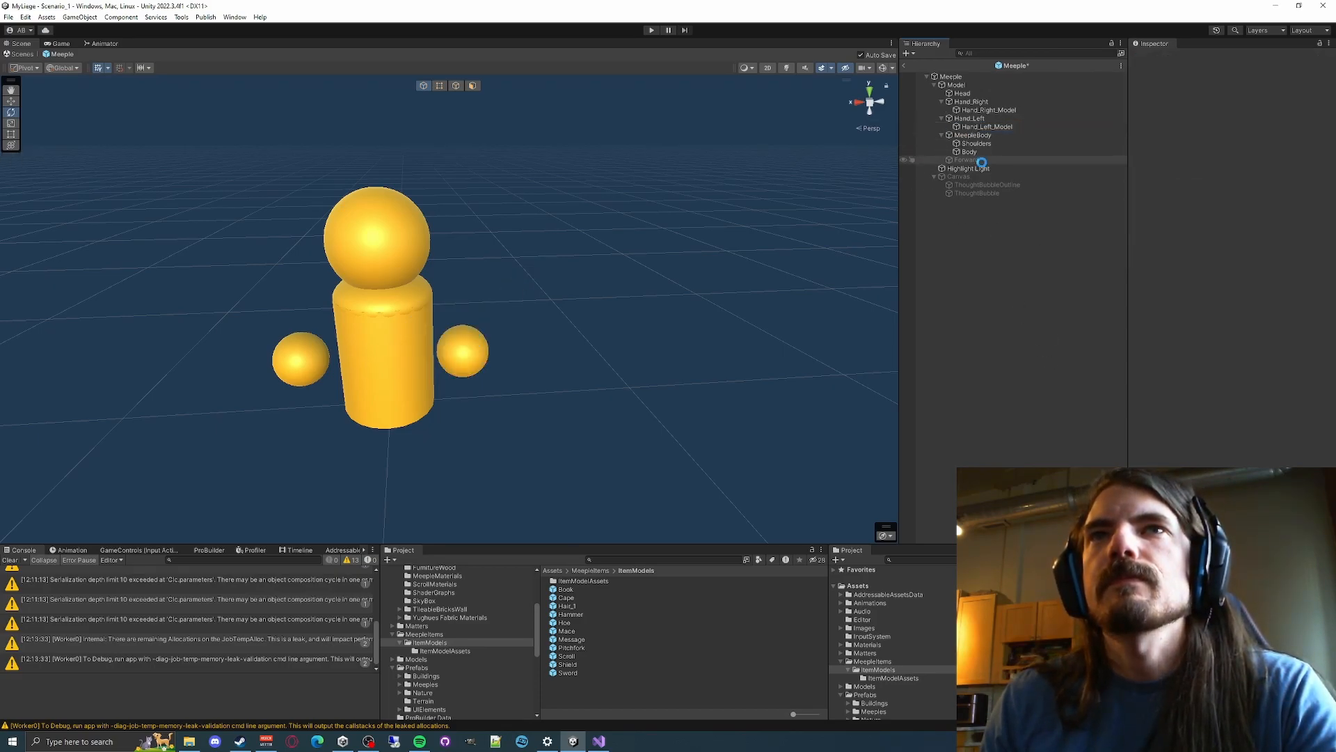
# Add the Cape prefab from ItemModels under MeepleBody and select it to check how it sits on the meeple
pyautogui.click(567, 598)
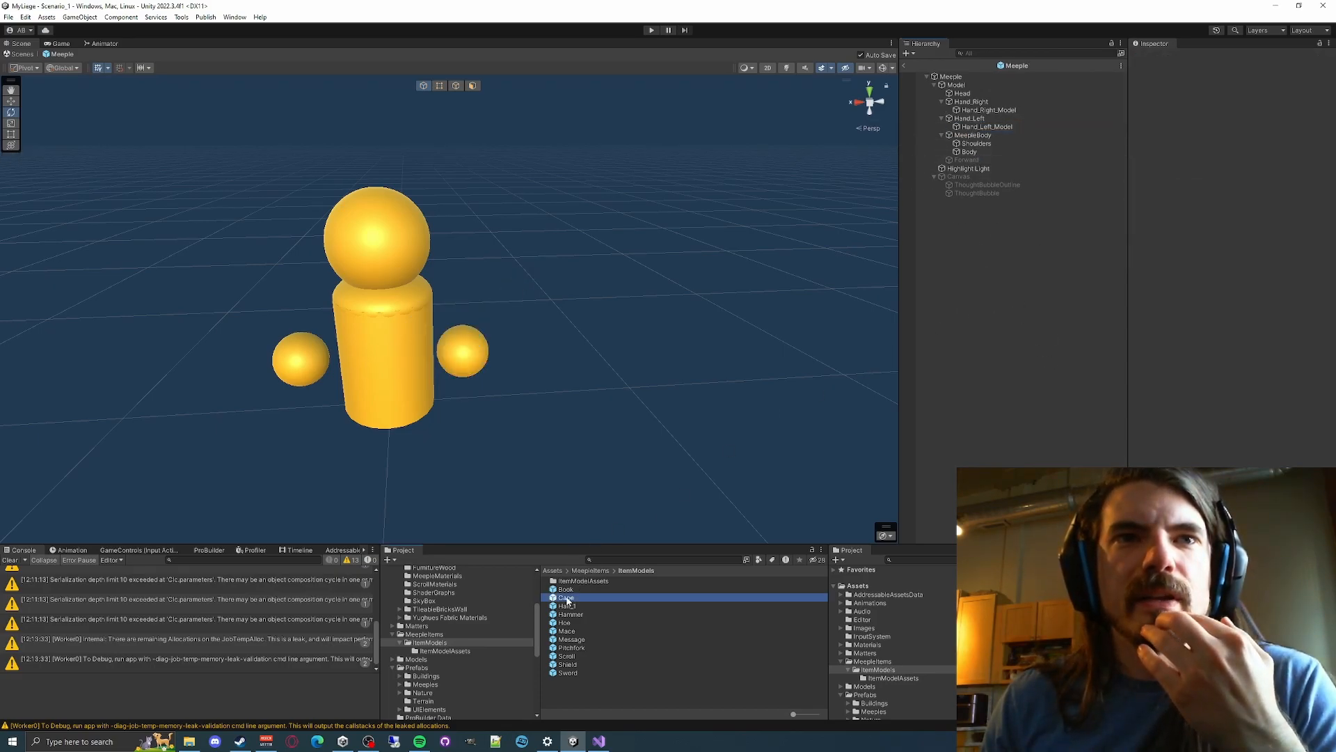
pyautogui.moveTo(567, 598); pyautogui.dragTo(974, 136)
pyautogui.click(976, 136)
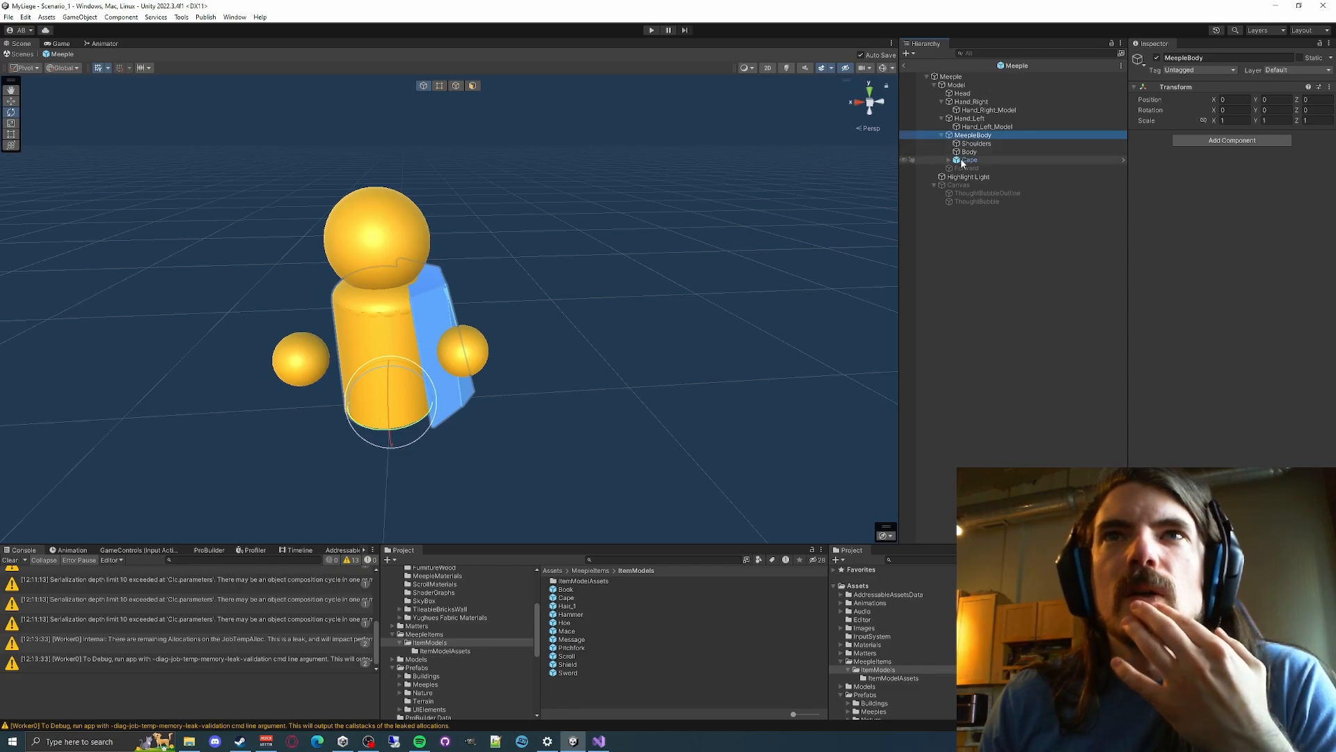
pyautogui.click(970, 160)
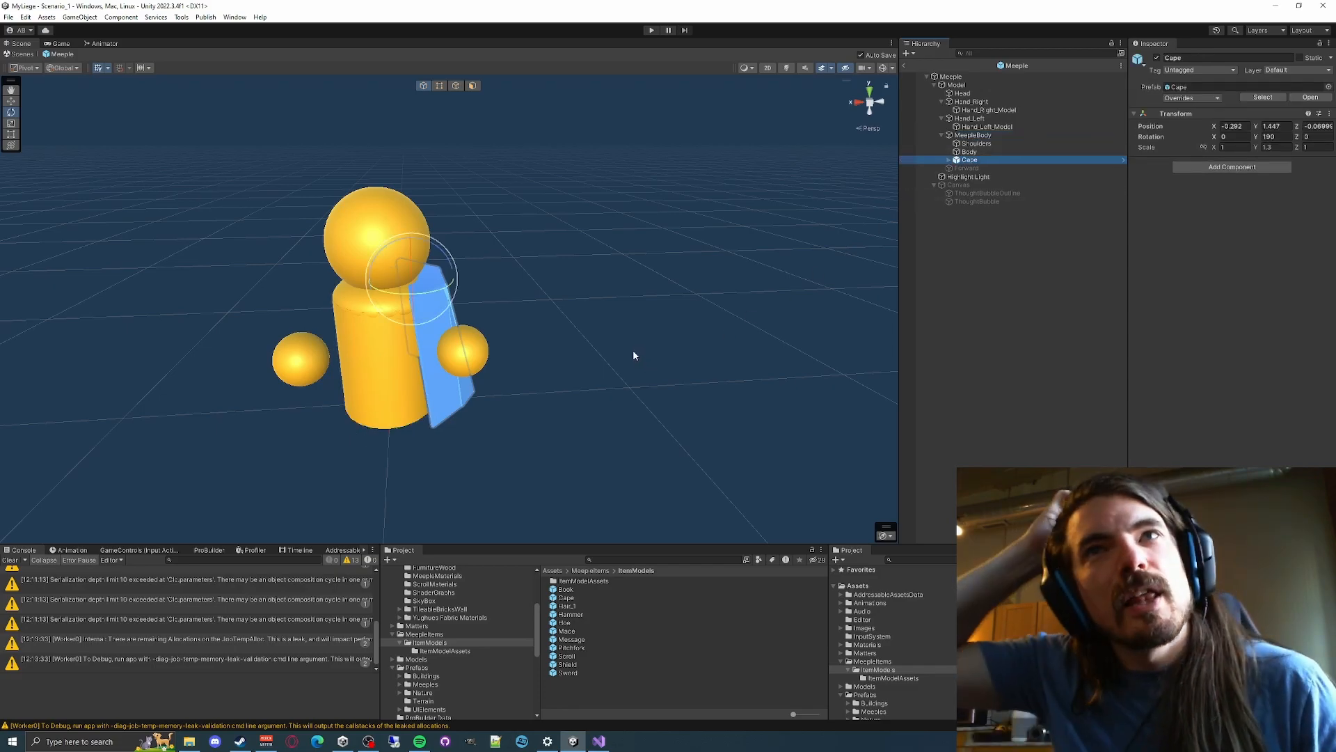
pyautogui.press('w')
pyautogui.moveTo(633, 351)
pyautogui.mouseDown(button='right')
pyautogui.moveTo(594, 334)
pyautogui.moveTo(447, 331)
pyautogui.moveTo(596, 323)
pyautogui.moveTo(650, 355)
pyautogui.moveTo(622, 328)
pyautogui.mouseUp(button='right')
pyautogui.press('d')
pyautogui.press('s')
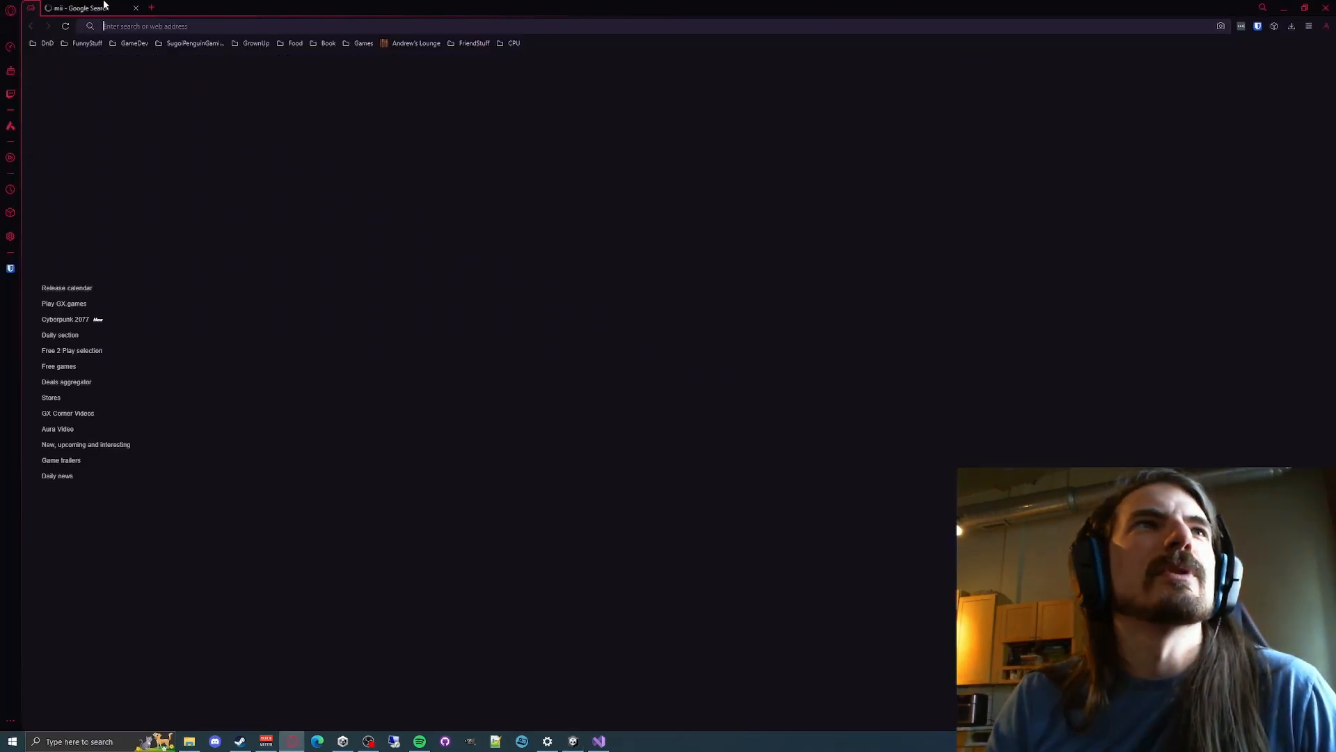
# Switch to the web browser and search Google Images for "medieval shoulder cape"
pyautogui.moveTo(313, 9); pyautogui.dragTo(411, 1)
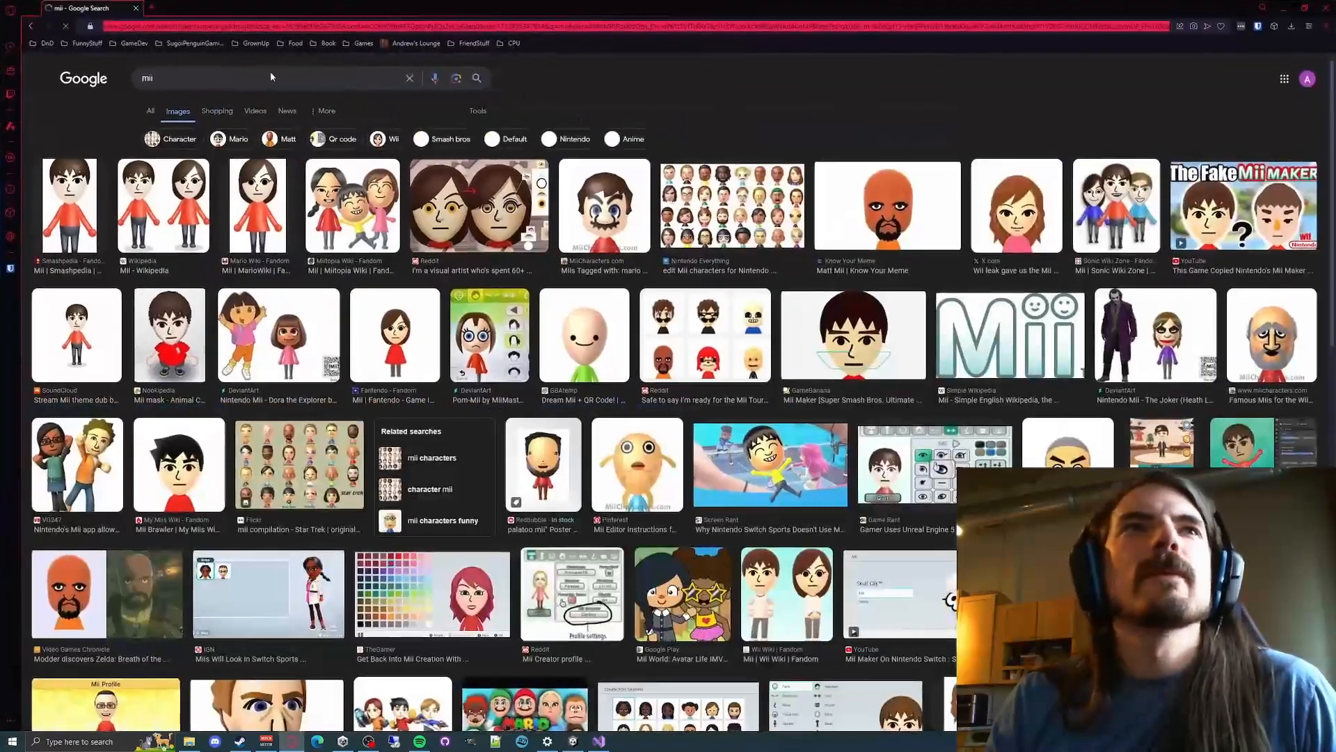
pyautogui.click(188, 81)
pyautogui.press('BackSpace')
pyautogui.press('BackSpace')
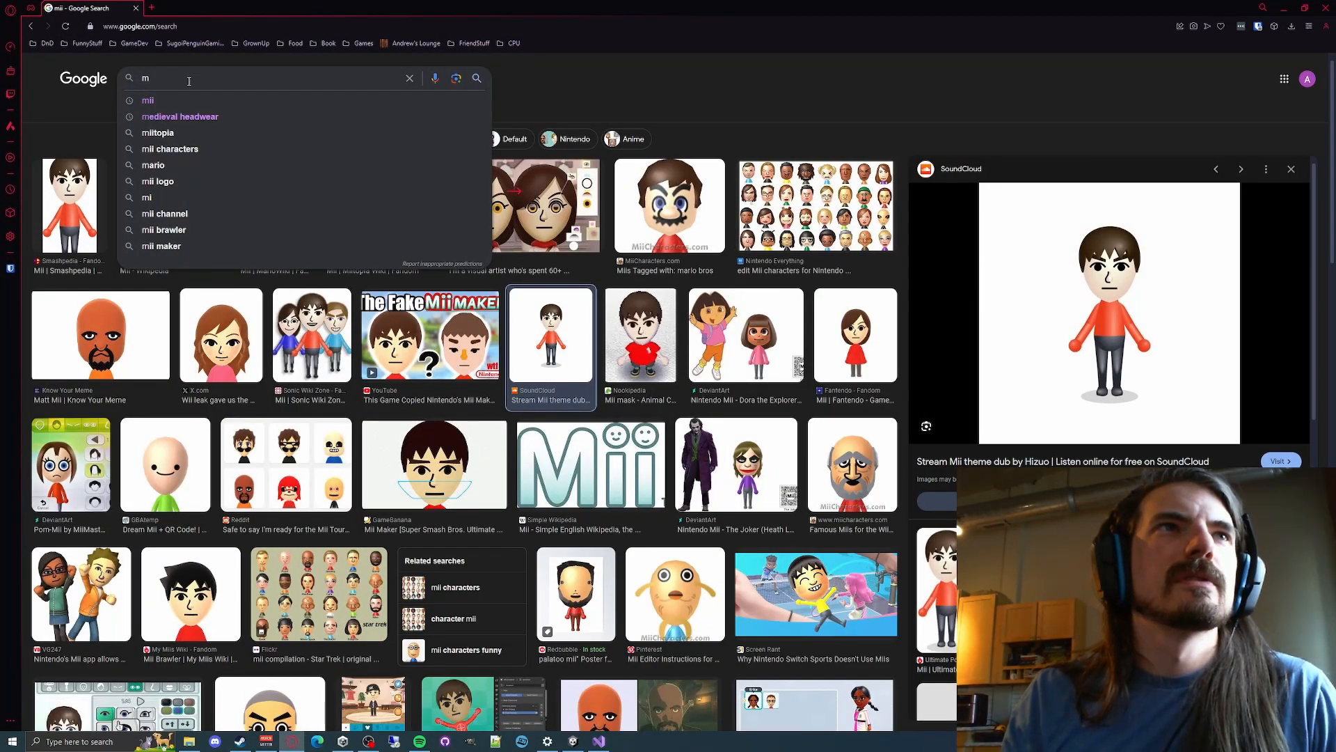
pyautogui.write('edieval ')
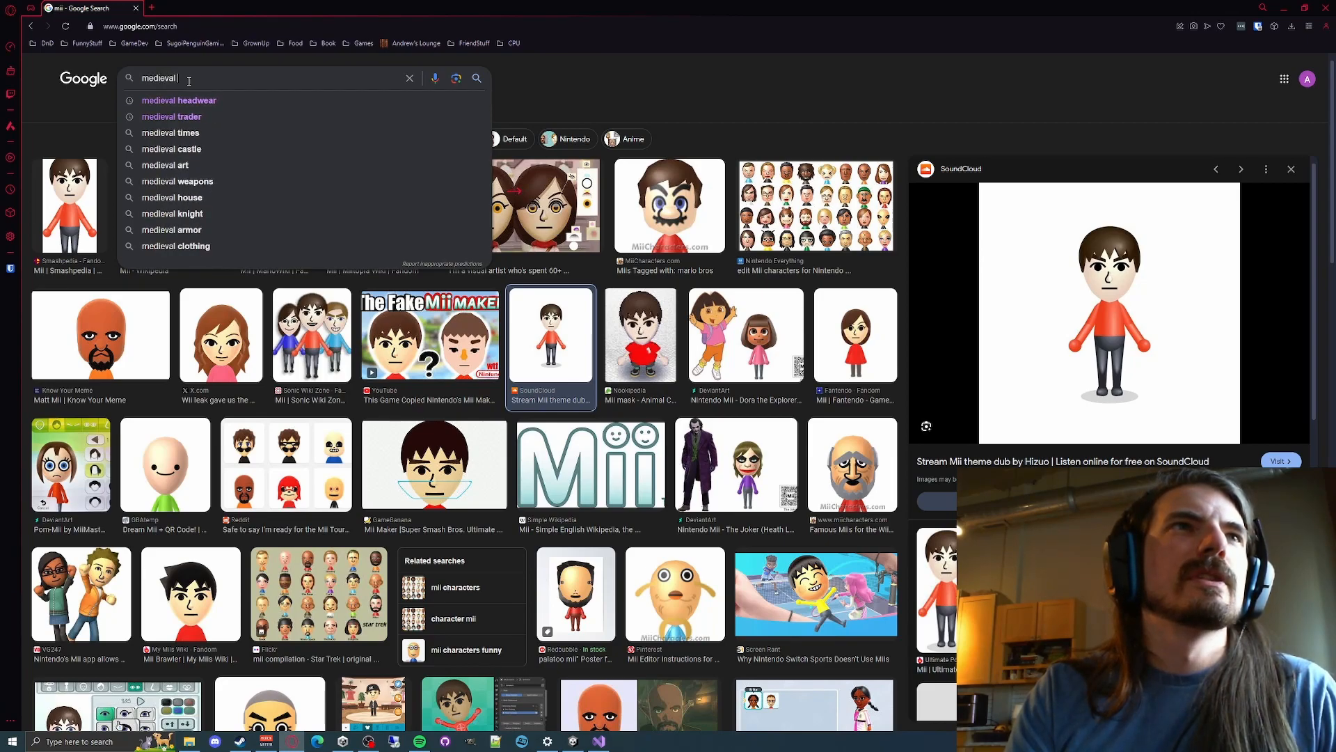
pyautogui.write('shoulder cape')
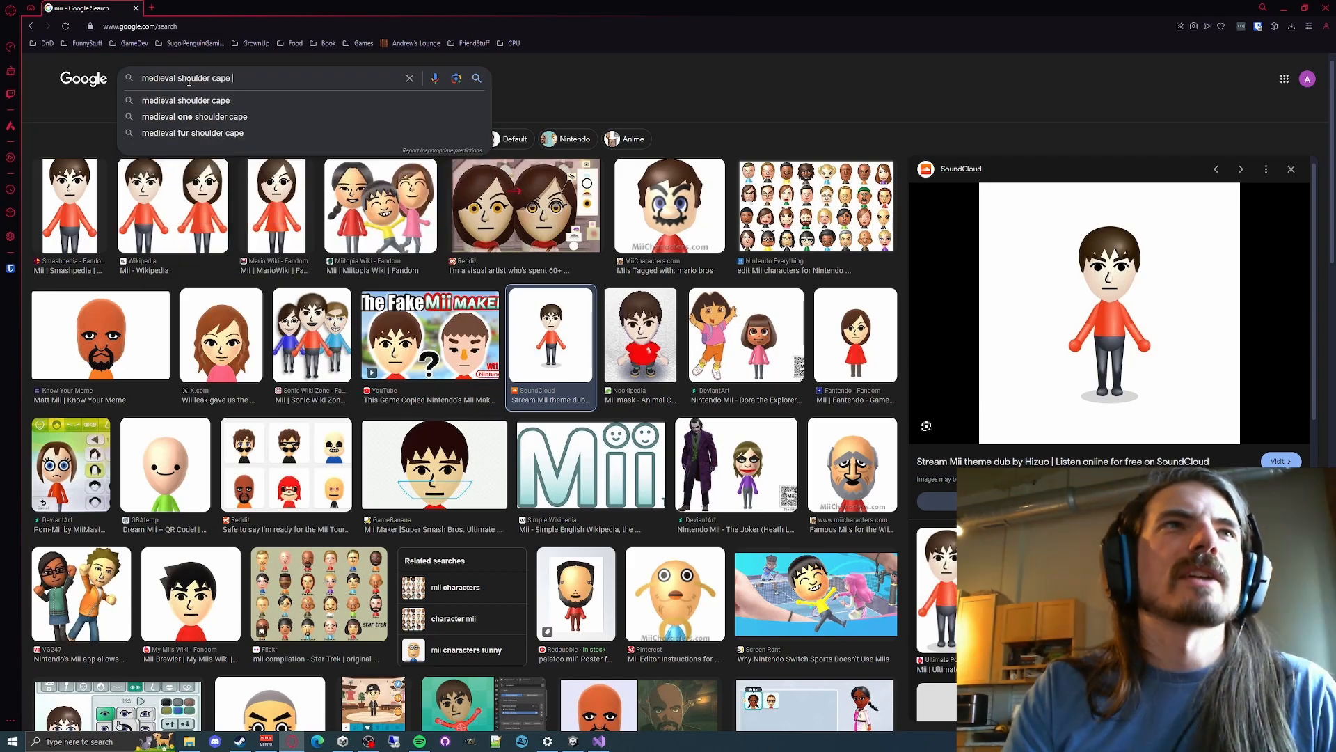
pyautogui.press('Return')
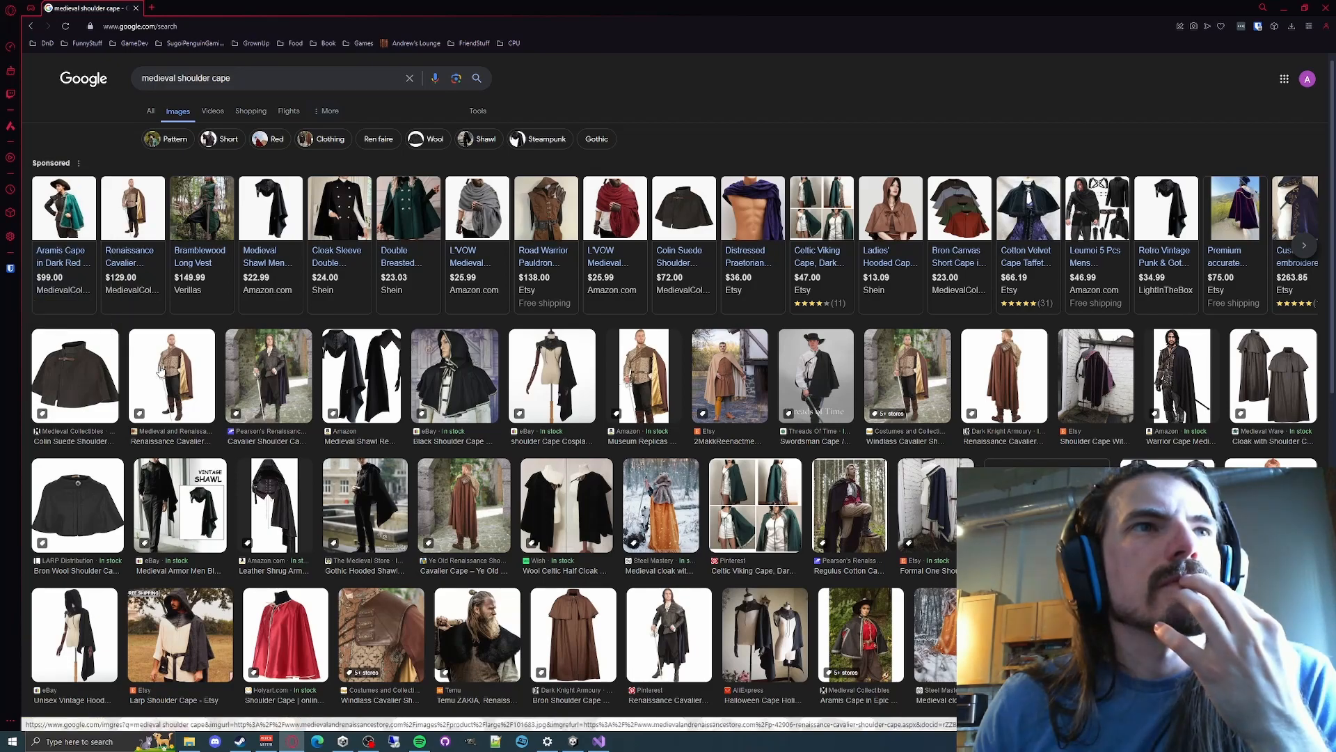
# Examine several one-shoulder cape images, including cavalier and shawl styles, for how the cape drapes from the shoulder
pyautogui.click(161, 372)
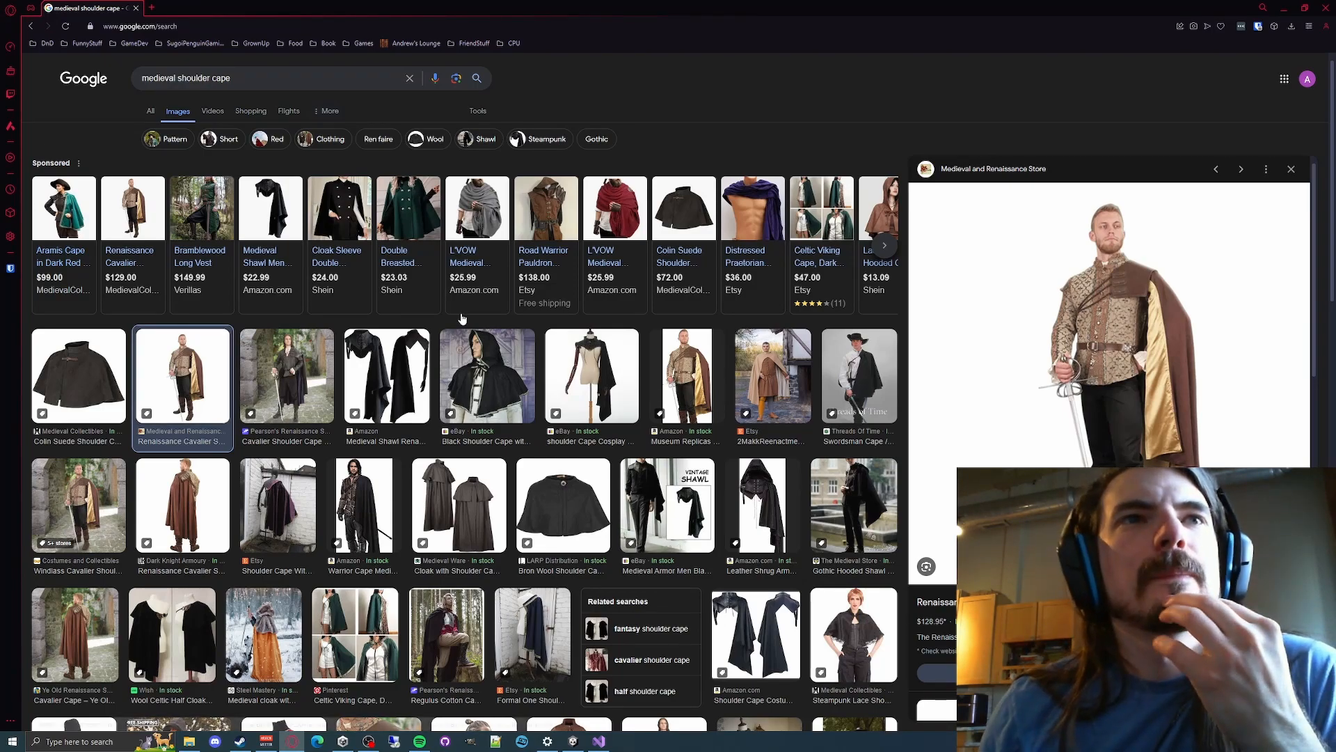
pyautogui.click(374, 365)
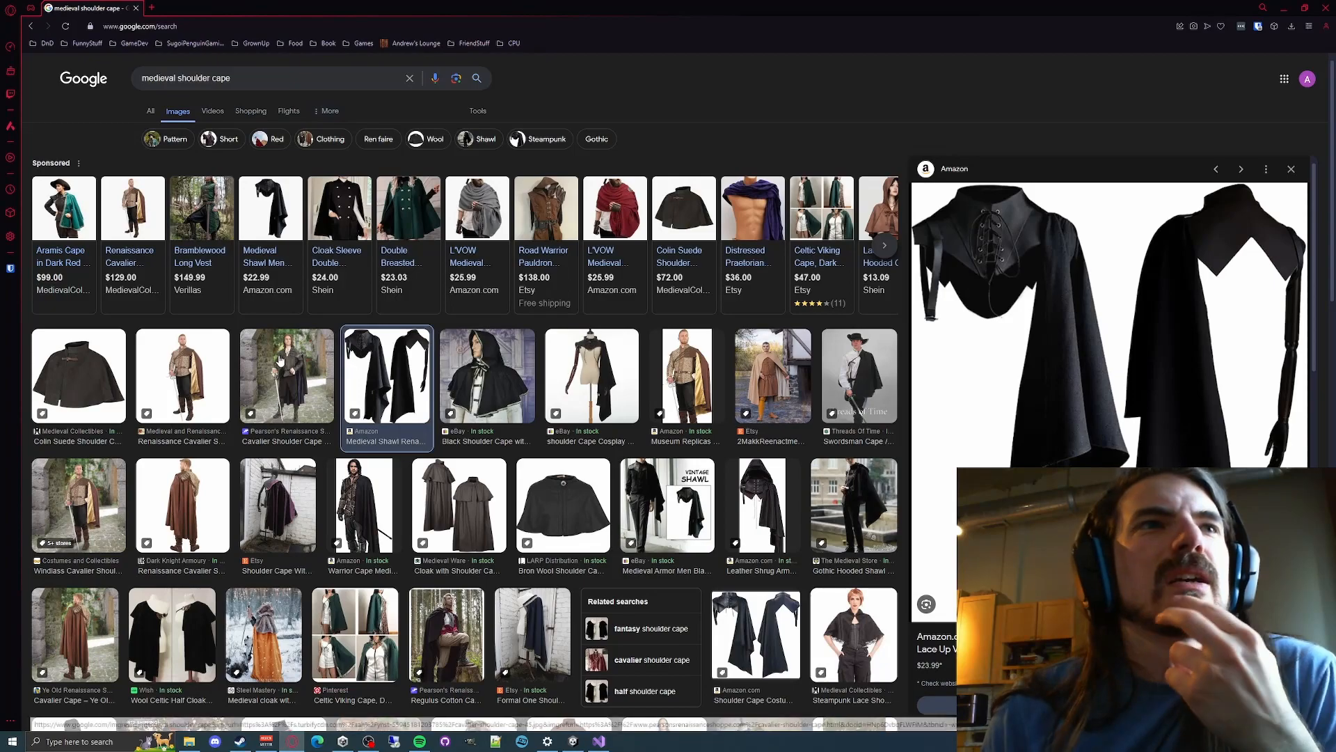
pyautogui.click(158, 519)
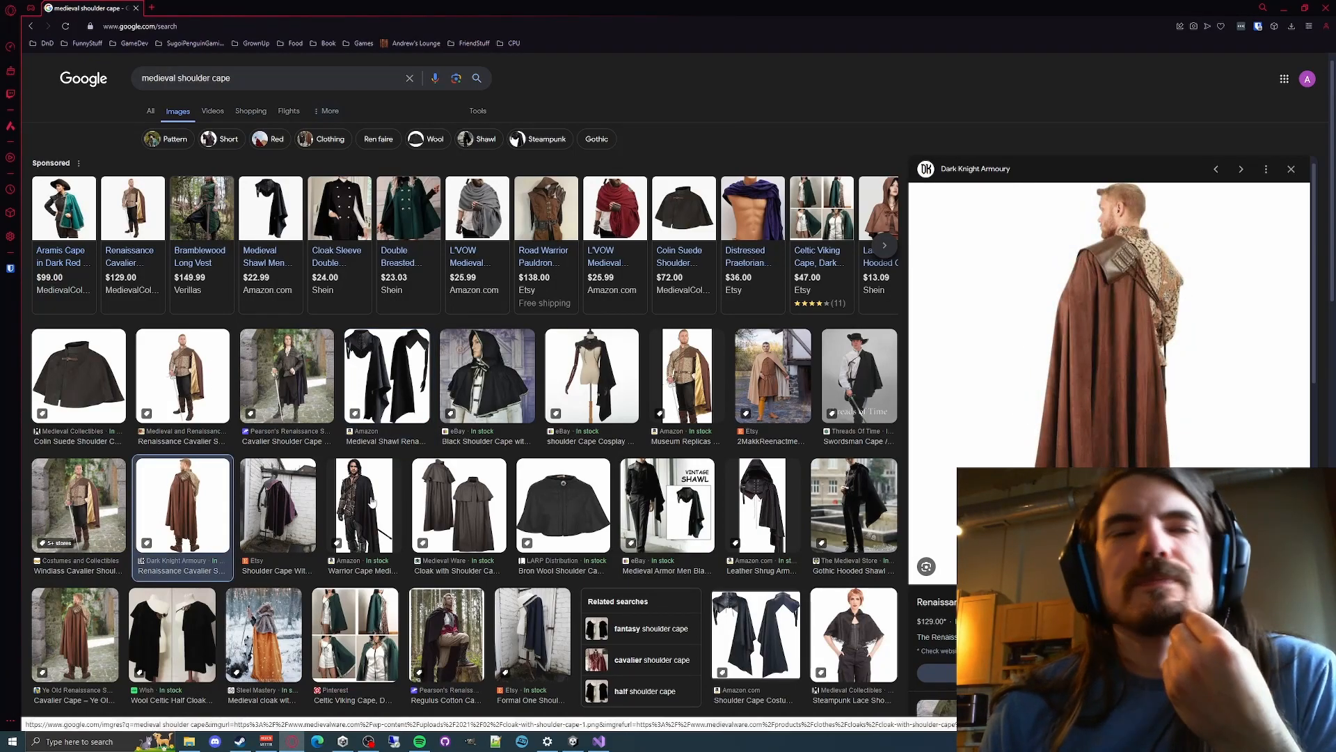
pyautogui.click(89, 515)
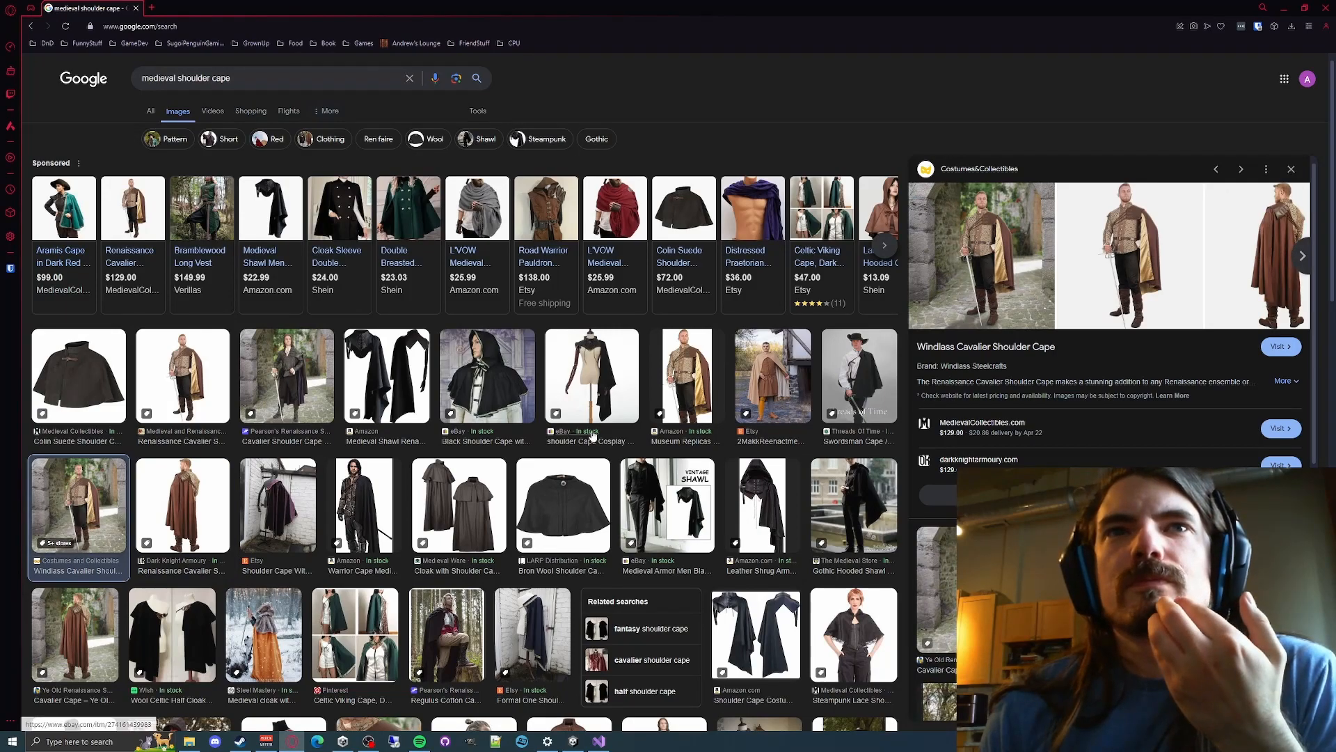
pyautogui.click(616, 390)
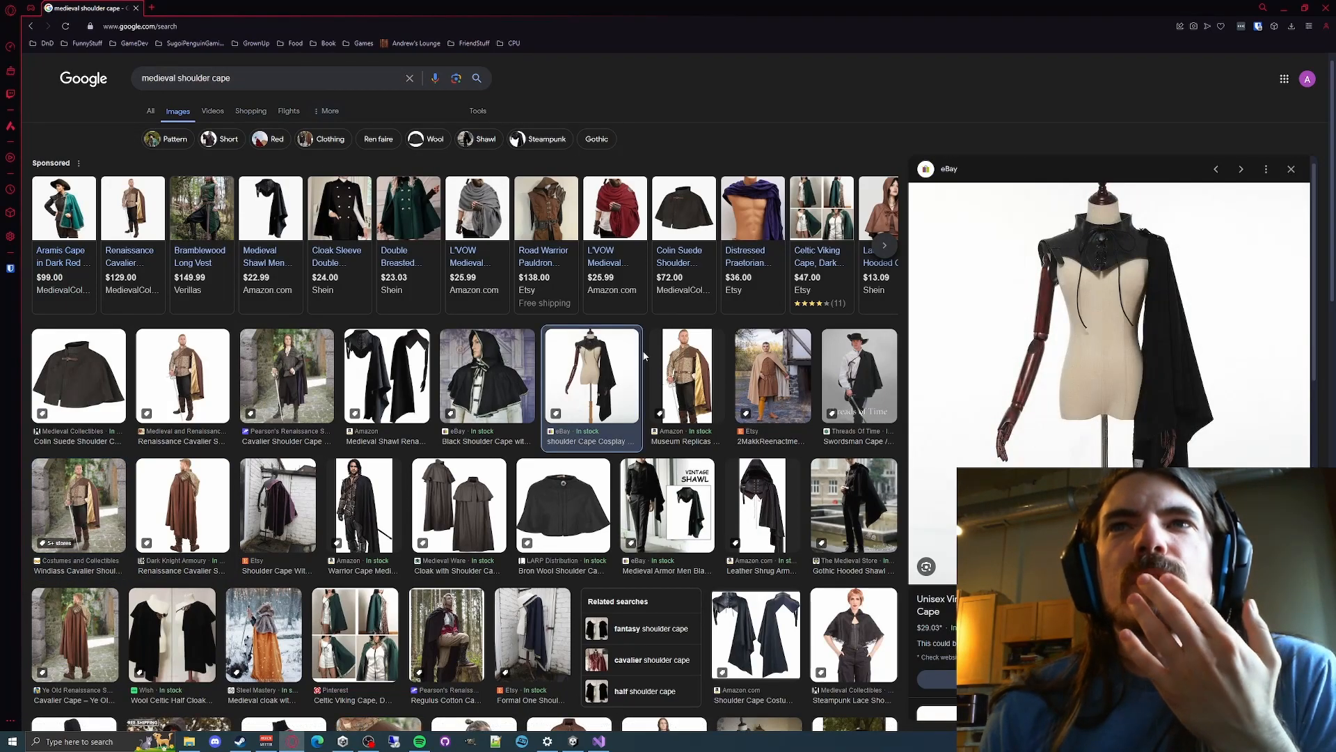
pyautogui.click(550, 194)
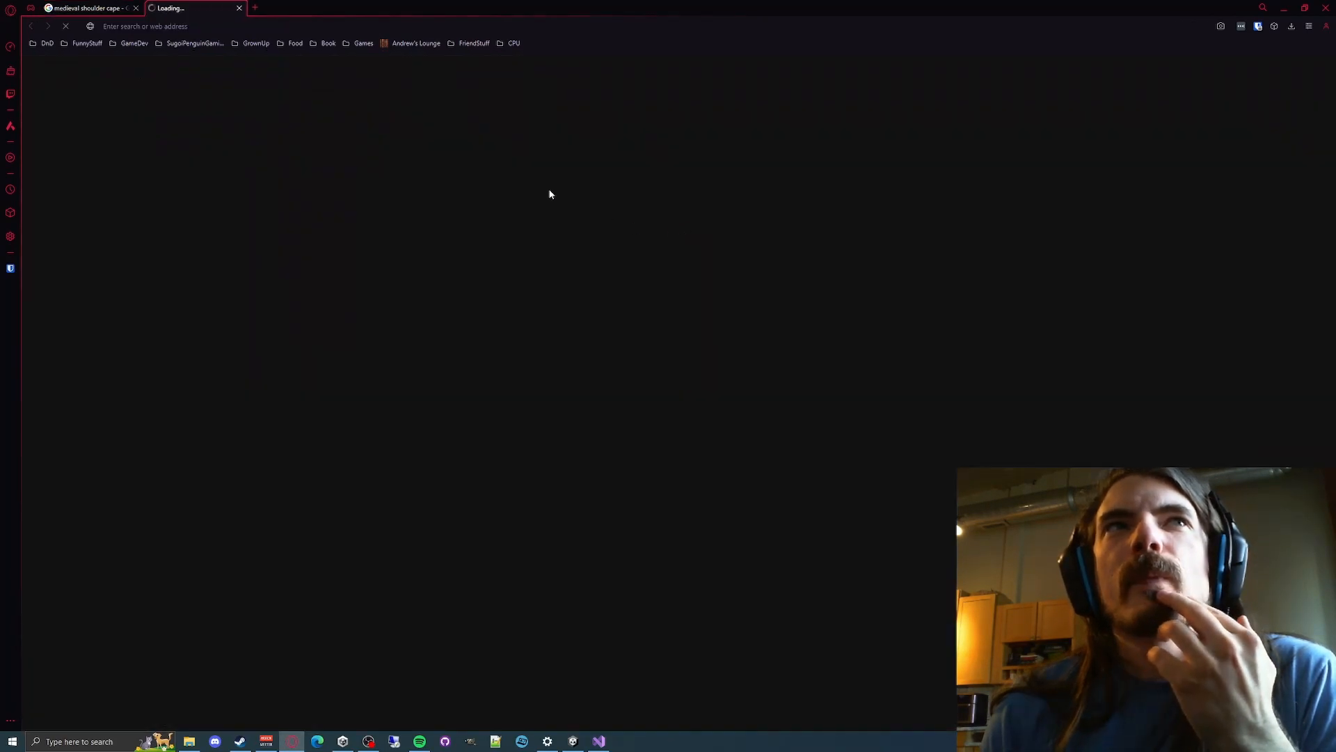
pyautogui.click(239, 8)
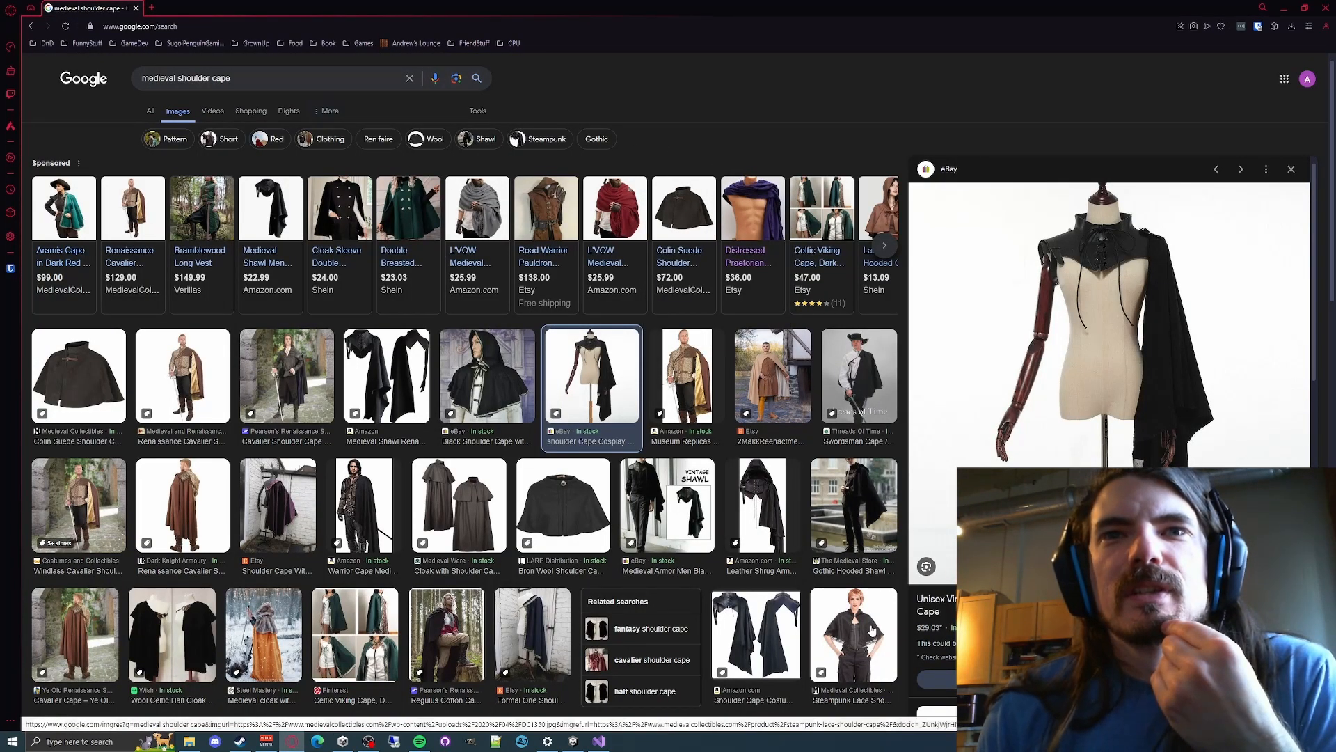
# Examine further cape references lower in the results, including the Aramis Cape Black and the Larp Shoulder Cape
pyautogui.scroll(-5, 770, 513)
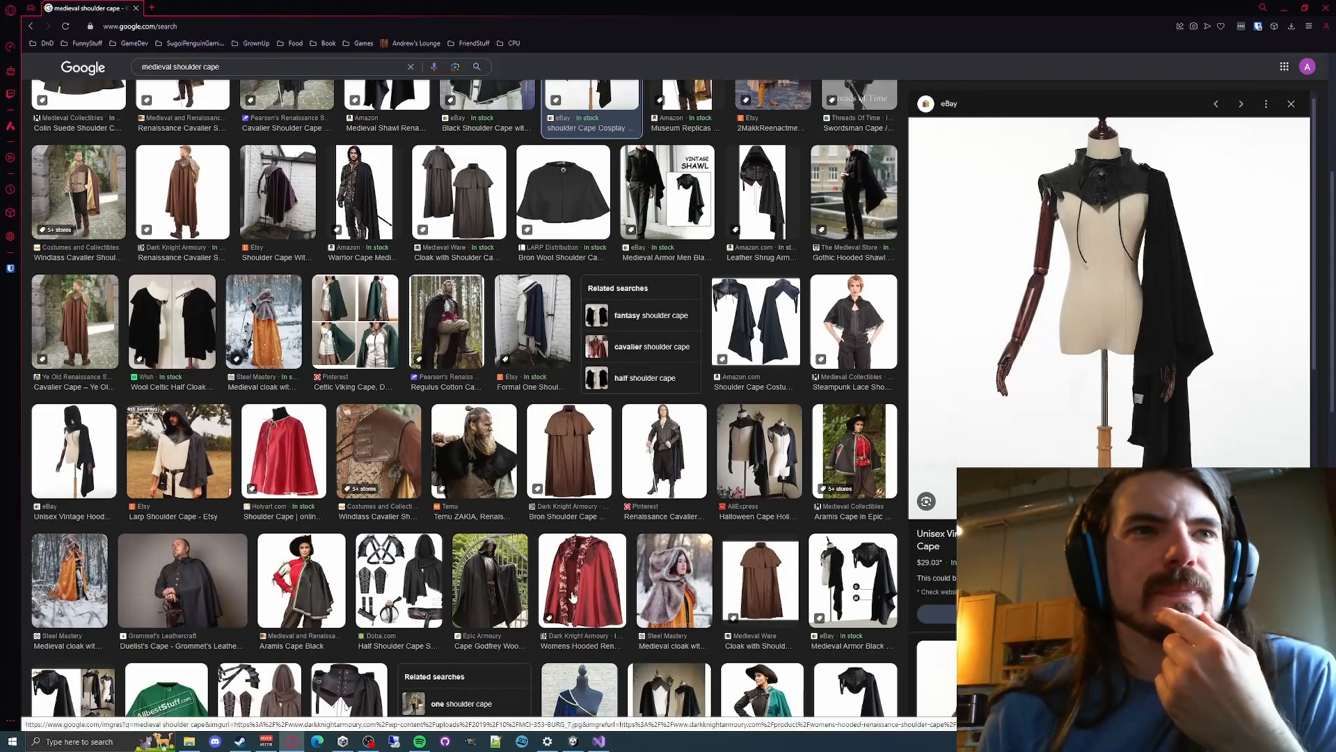
pyautogui.click(341, 589)
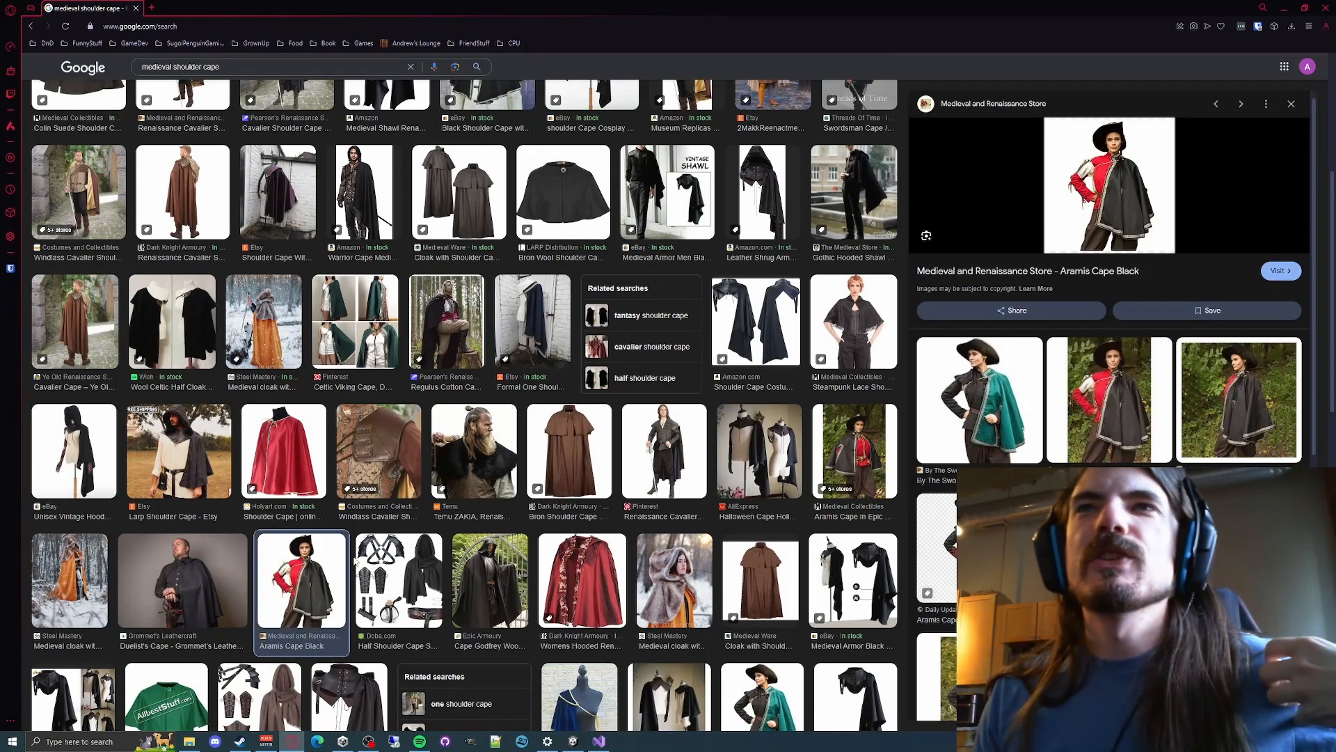
pyautogui.click(187, 567)
pyautogui.click(70, 578)
pyautogui.click(74, 453)
pyautogui.click(219, 488)
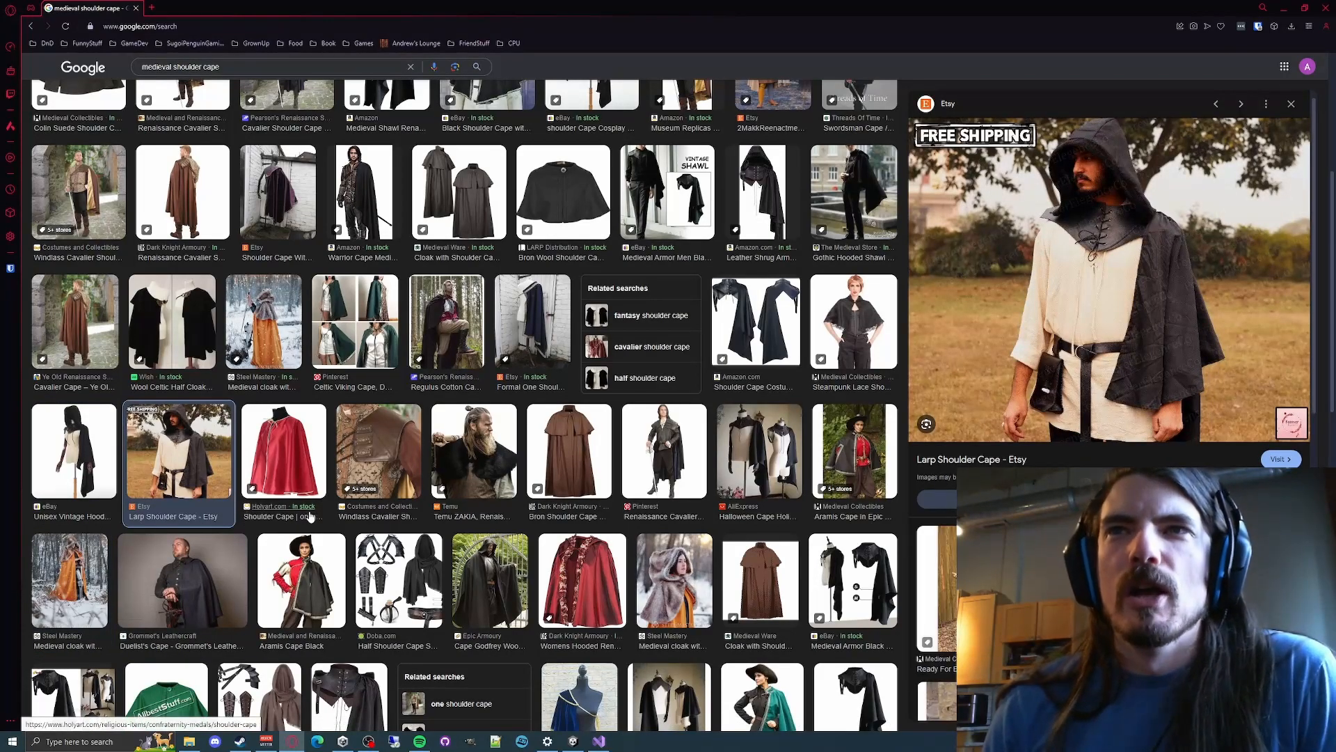
pyautogui.scroll(5, 310, 515)
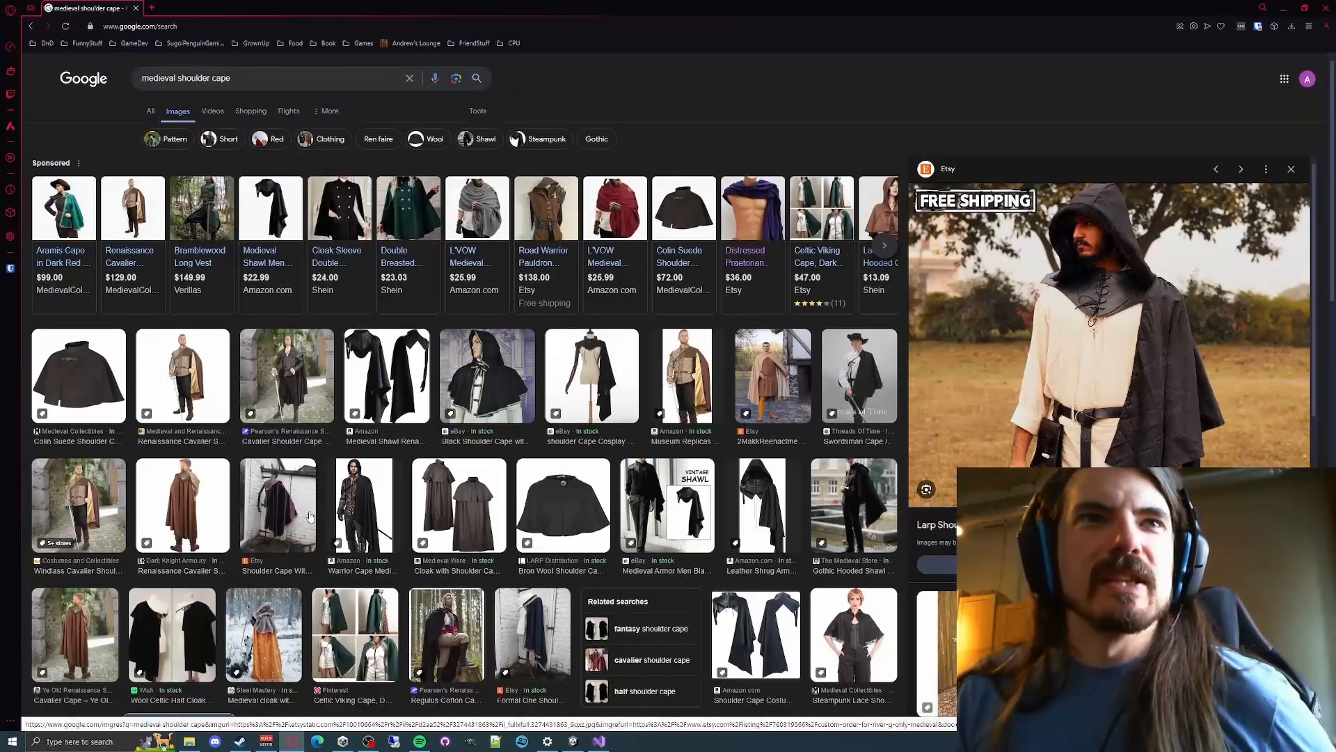
# Return to Unity, expand the Cape to show CapeModel, and examine its placement against the meeple's shoulder and head
pyautogui.click(1283, 8)
pyautogui.moveTo(606, 270); pyautogui.dragTo(607, 321, button='right')
pyautogui.press('w')
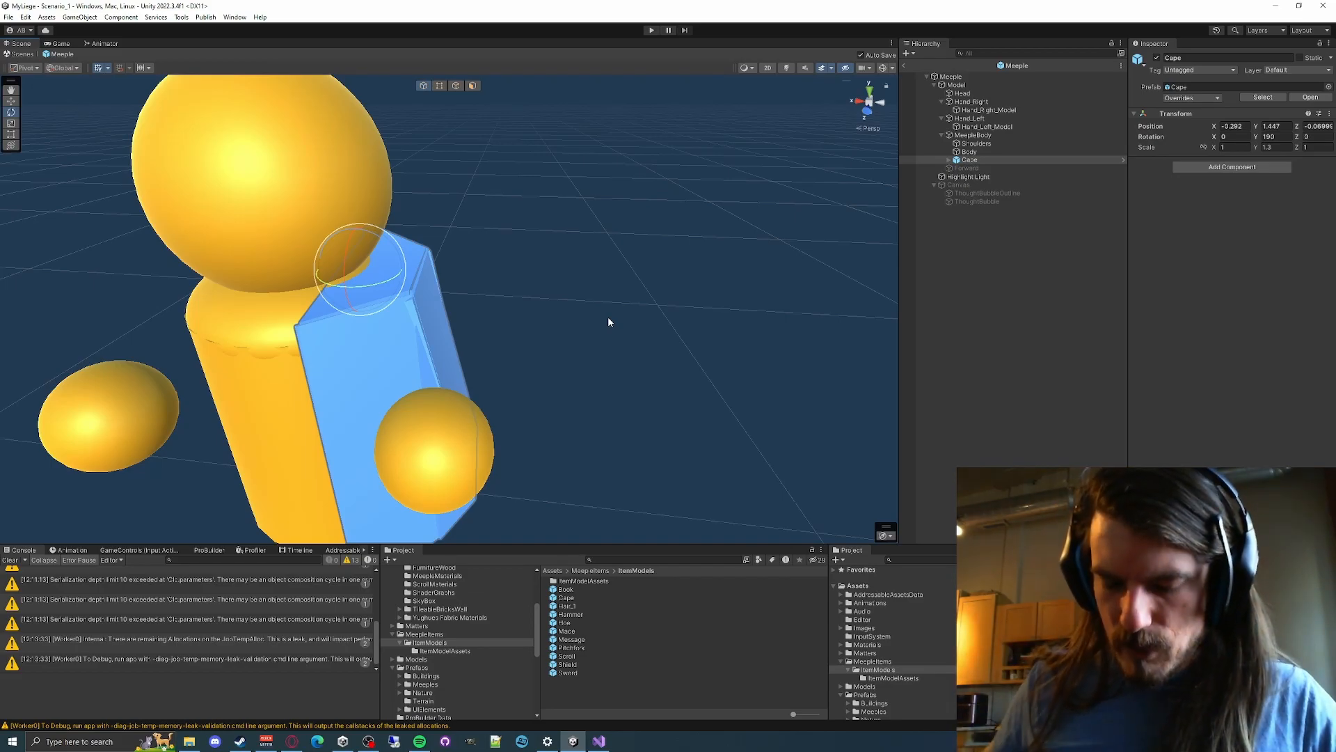
pyautogui.press('w')
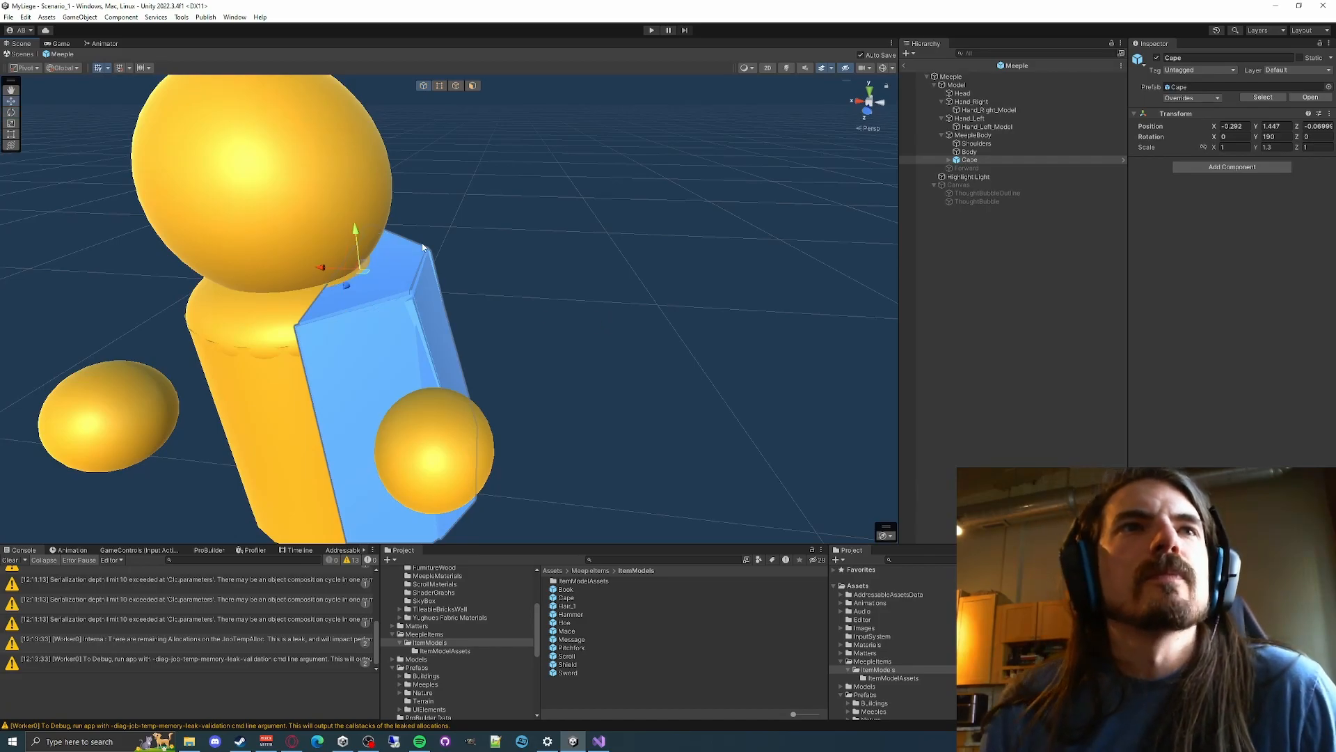
pyautogui.click(950, 161)
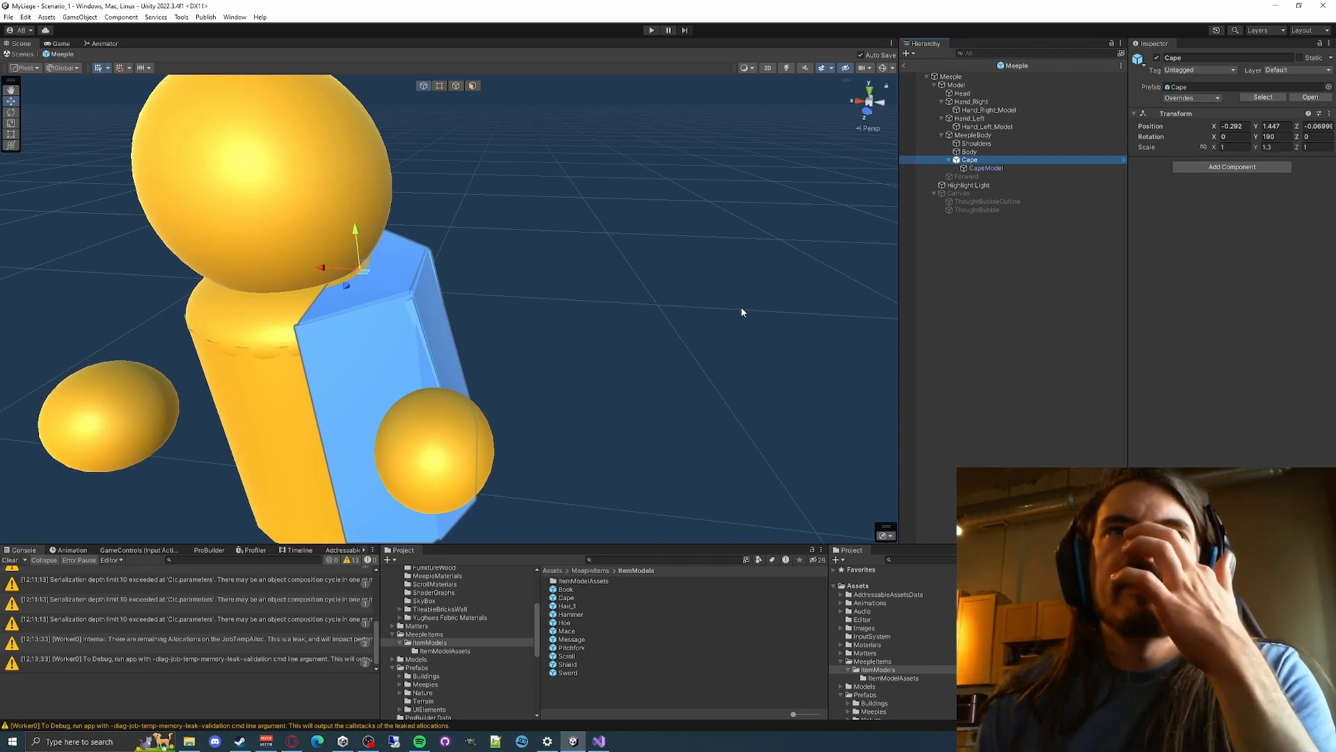
pyautogui.keyDown('alt'); pyautogui.moveTo(685, 337); pyautogui.dragTo(705, 296); pyautogui.keyUp('alt')
pyautogui.keyDown('alt'); pyautogui.scroll(3, 705, 296); pyautogui.keyUp('alt')
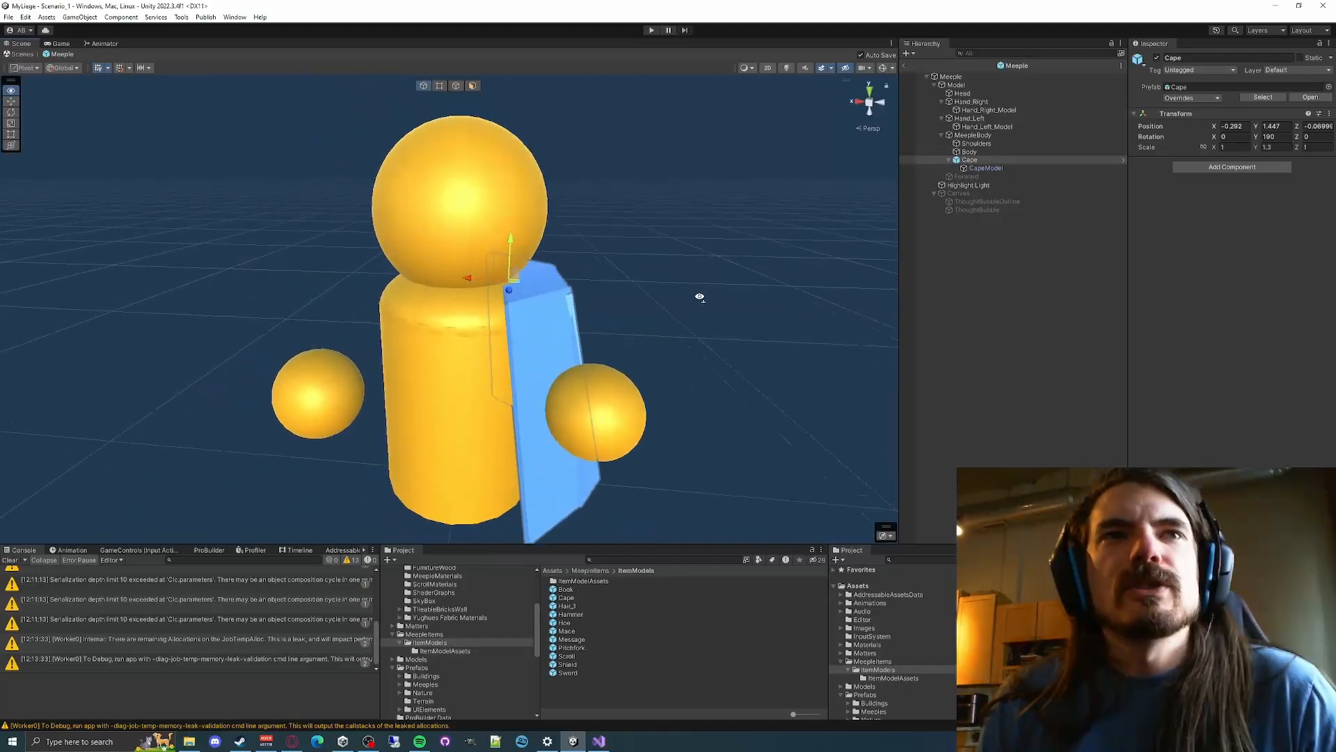
pyautogui.keyDown('alt'); pyautogui.scroll(-2, 703, 299); pyautogui.keyUp('alt')
pyautogui.keyDown('alt'); pyautogui.scroll(3, 702, 302); pyautogui.keyUp('alt')
pyautogui.keyDown('alt'); pyautogui.scroll(-3, 702, 302); pyautogui.keyUp('alt')
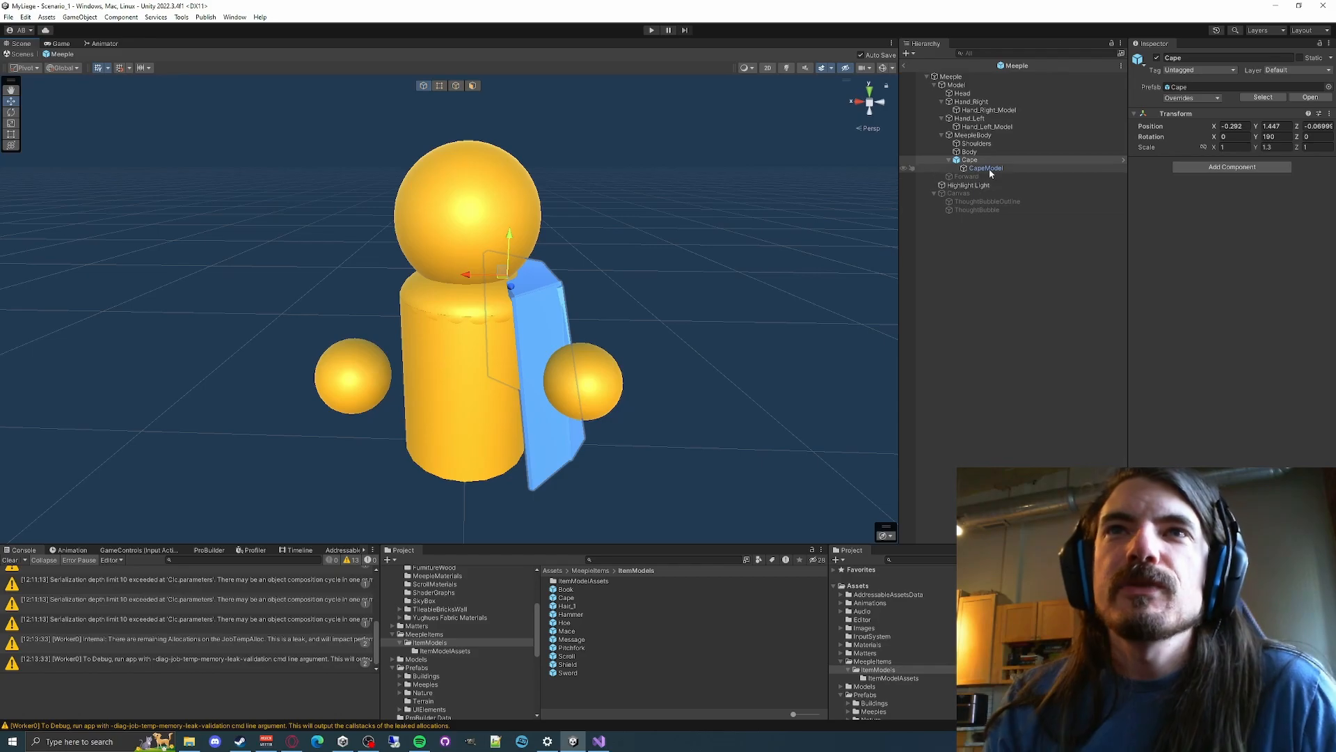
pyautogui.press('w')
pyautogui.moveTo(722, 273); pyautogui.dragTo(697, 272, button='right')
pyautogui.press('d')
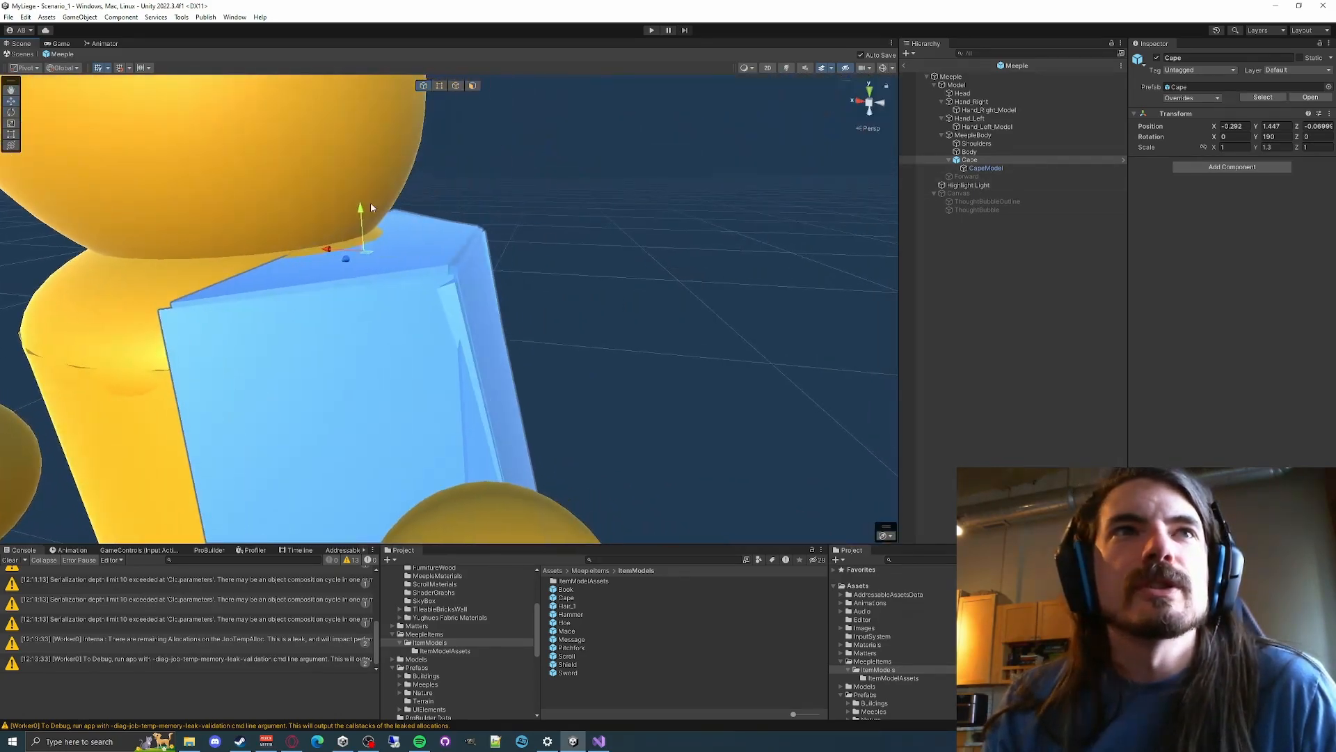
# Raise the Cape slightly on the meeple's shoulder to a Y position of 1.461 and check it from the front
pyautogui.moveTo(363, 213)
pyautogui.mouseDown()
pyautogui.moveTo(370, 230)
pyautogui.moveTo(370, 203)
pyautogui.mouseUp()
pyautogui.press('a')
pyautogui.moveTo(546, 218); pyautogui.dragTo(607, 241, button='right')
pyautogui.press('s')
pyautogui.click(608, 242)
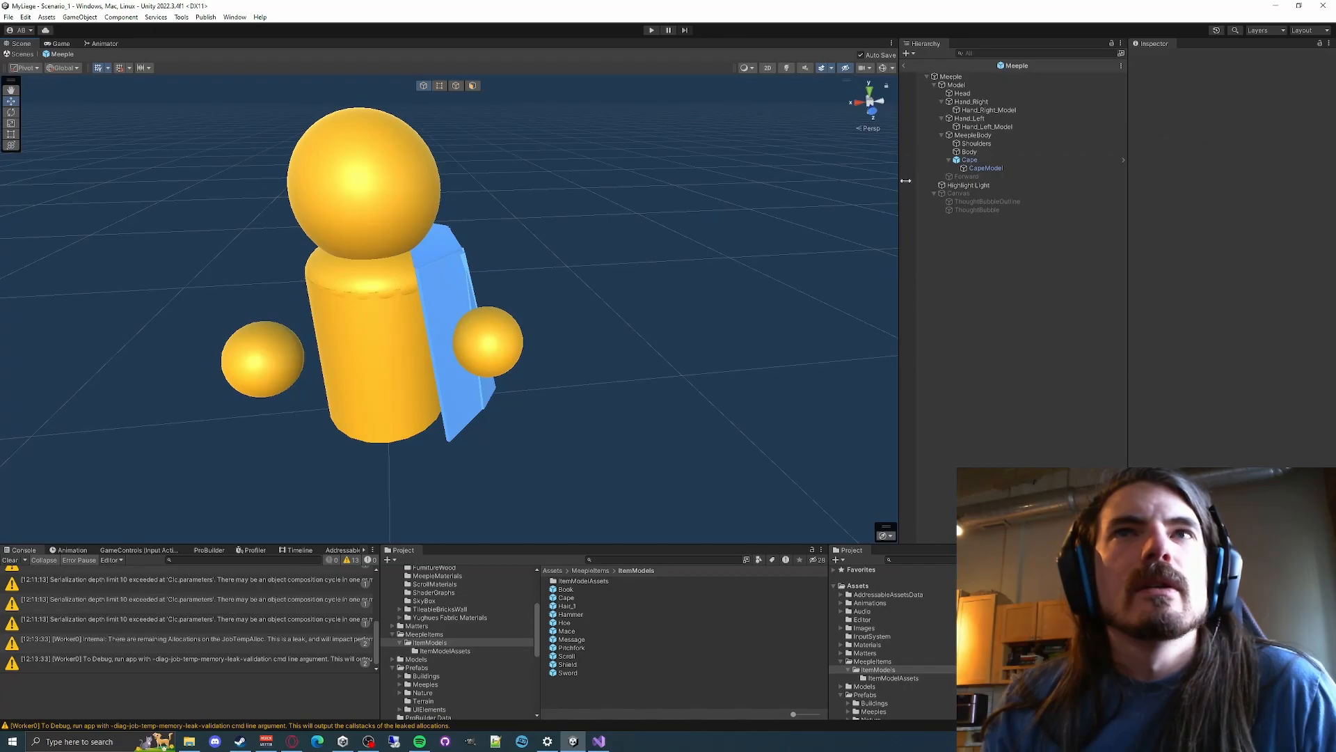
# Try rotating MeepleBody about its vertical axis to test how the cape follows, and restore its zero rotation
pyautogui.click(973, 135)
pyautogui.press('e')
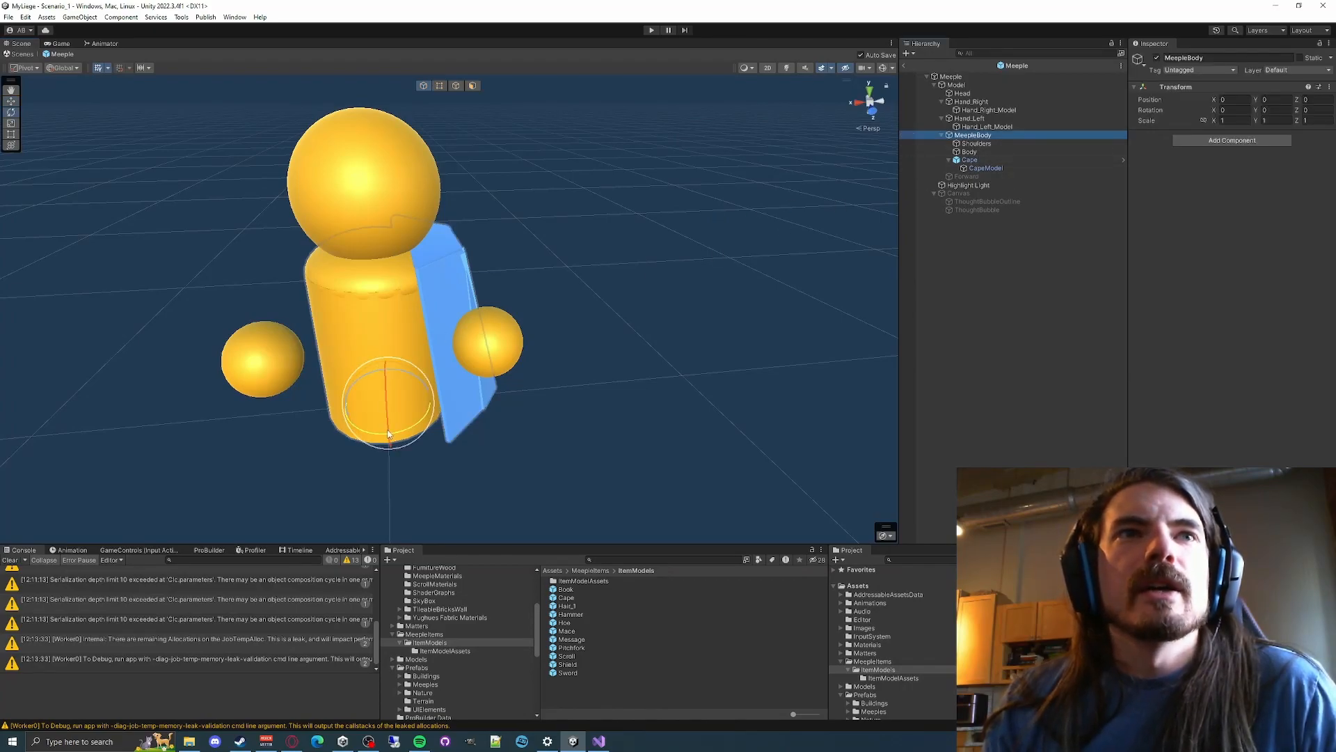
pyautogui.moveTo(396, 428); pyautogui.dragTo(612, 423)
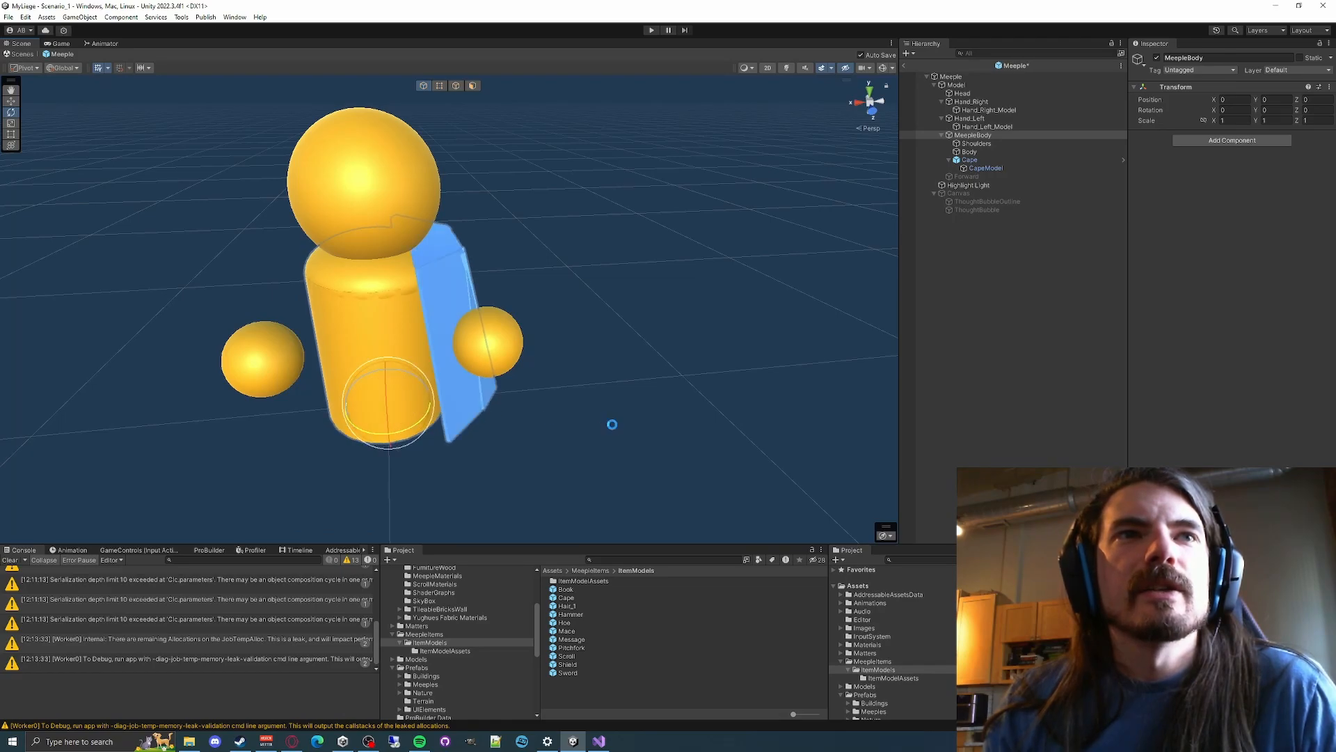
pyautogui.click(590, 412)
# Examine how the cape sits on the meeple's shoulder from the front, side and back
pyautogui.press('w')
pyautogui.moveTo(591, 405); pyautogui.dragTo(597, 355, button='right')
pyautogui.press('s')
pyautogui.moveTo(593, 225); pyautogui.dragTo(530, 236, button='right')
pyautogui.press('s')
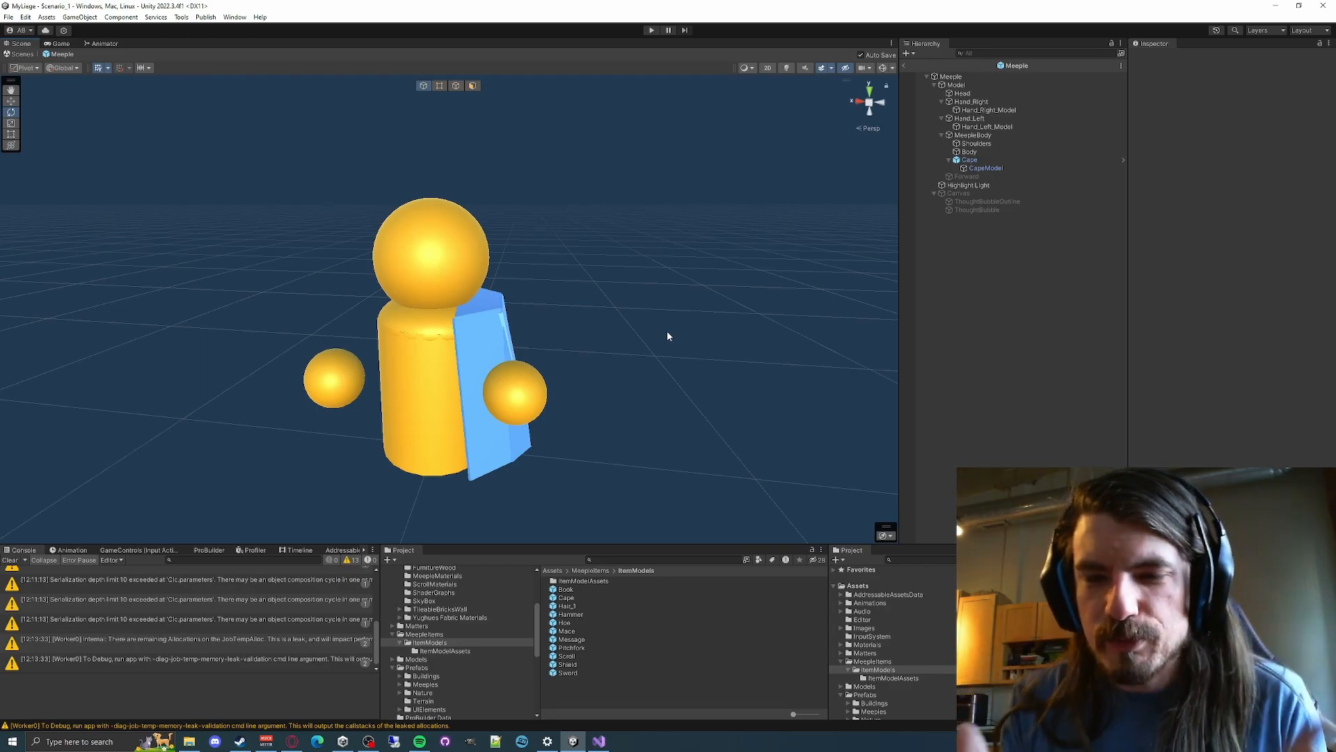
pyautogui.keyDown('alt'); pyautogui.moveTo(667, 336); pyautogui.dragTo(450, 373); pyautogui.keyUp('alt')
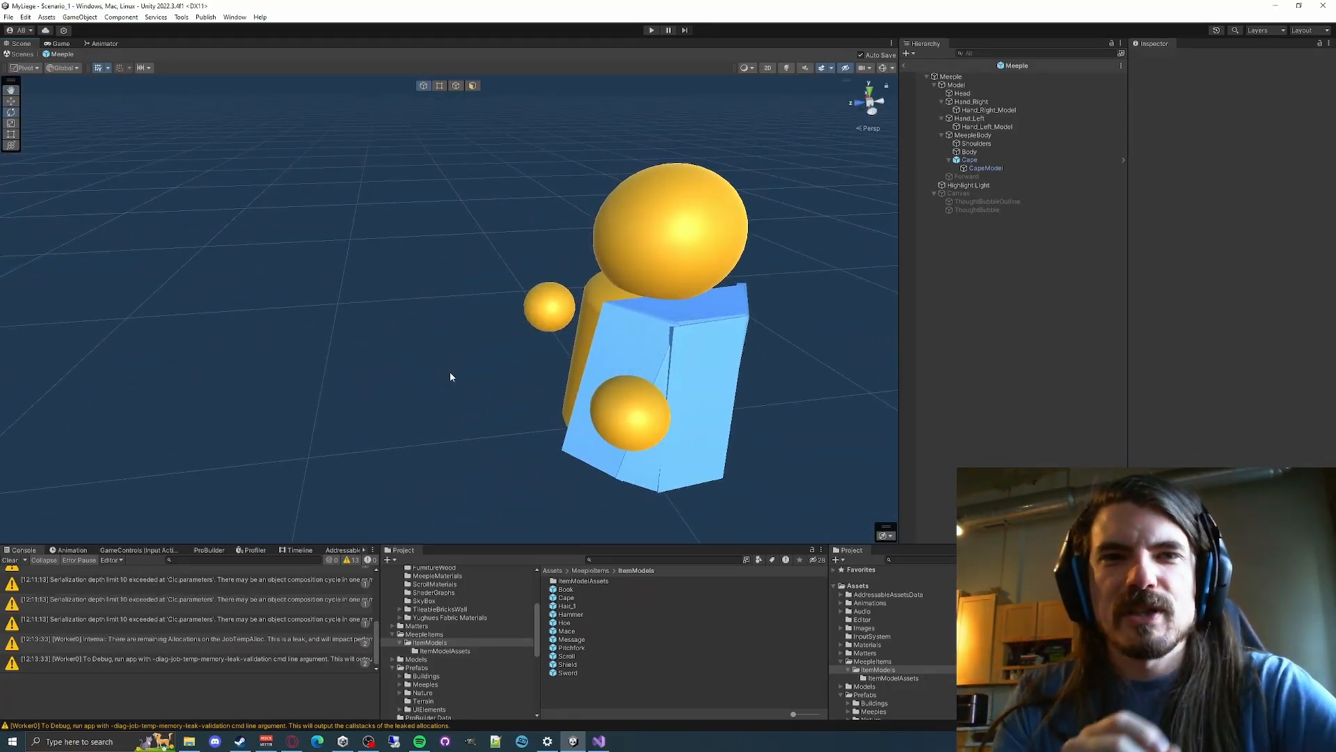
pyautogui.keyDown('alt'); pyautogui.moveTo(451, 373); pyautogui.dragTo(757, 312); pyautogui.keyUp('alt')
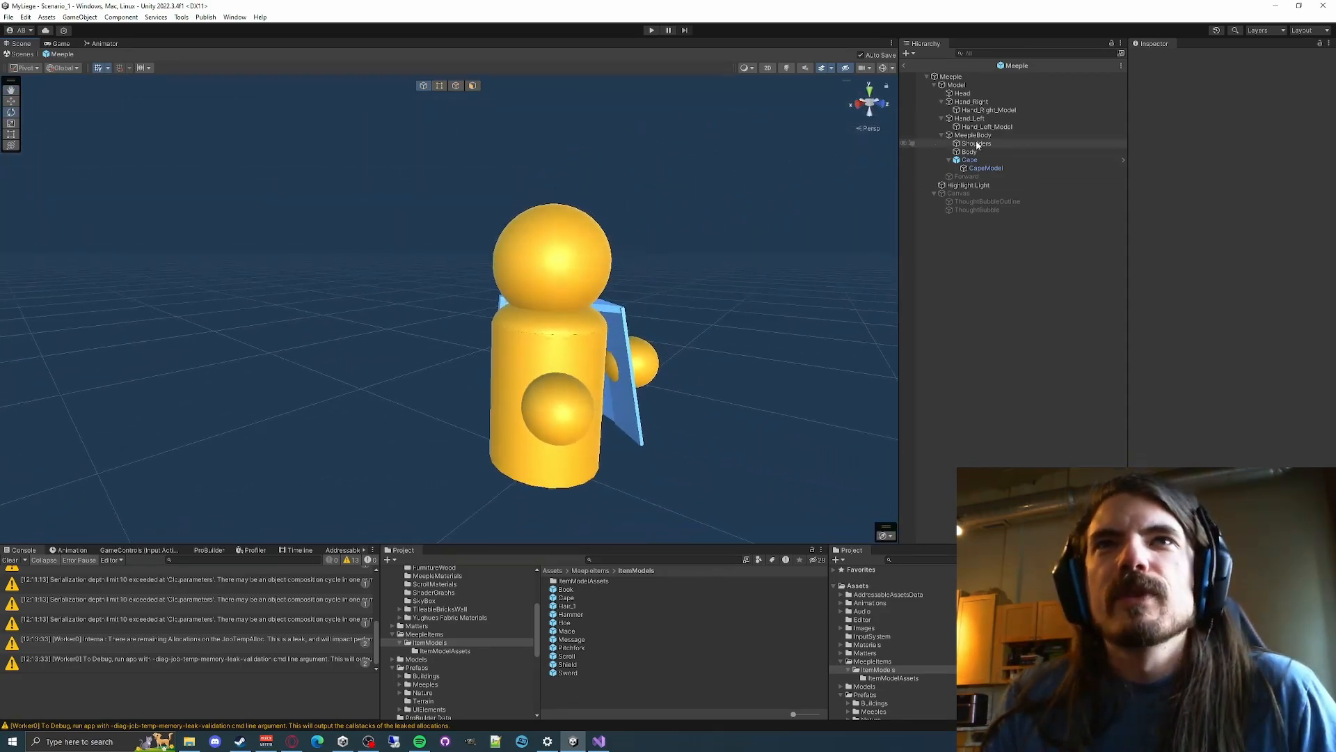
# Deactivate Hand_Right and Hand_Left together and examine the cape on the meeple without its hands
pyautogui.click(972, 102)
pyautogui.keyDown('ctrl'); pyautogui.click(969, 119); pyautogui.keyUp('ctrl')
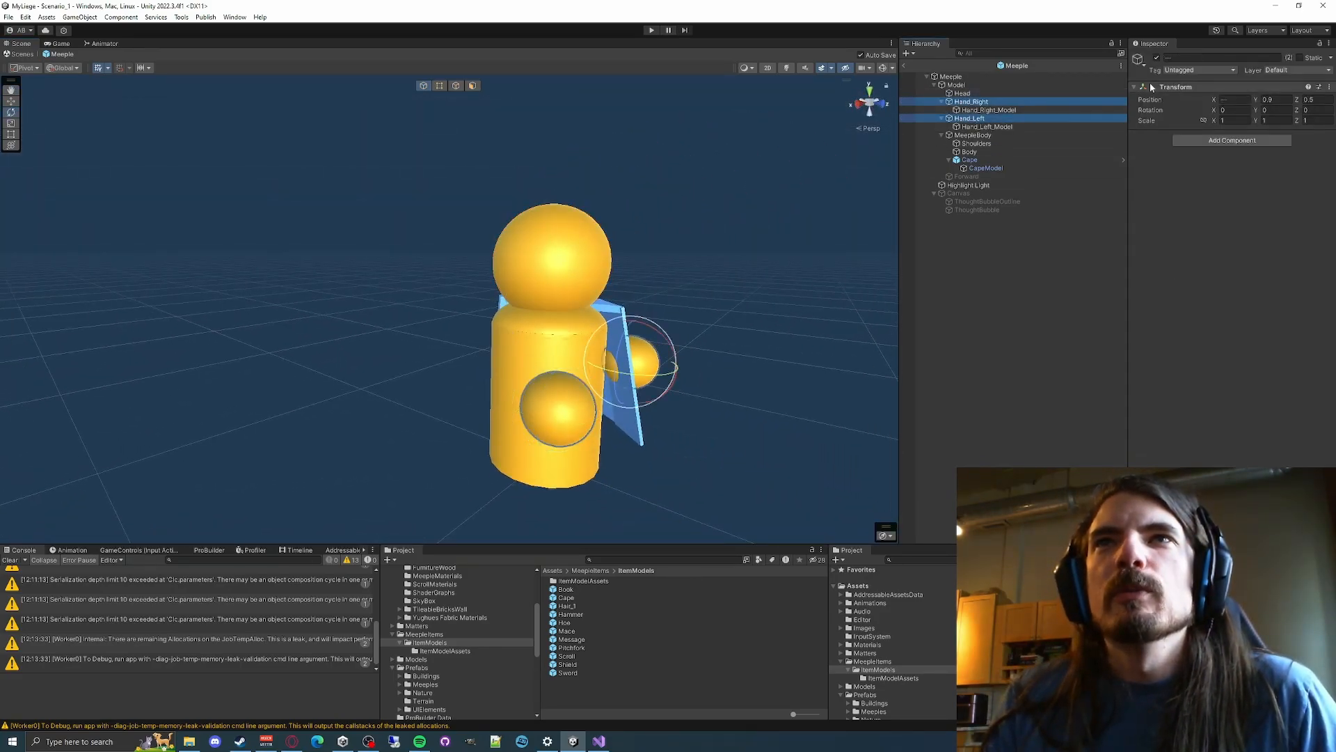
pyautogui.click(1156, 57)
pyautogui.keyDown('alt'); pyautogui.moveTo(716, 290); pyautogui.dragTo(798, 305); pyautogui.keyUp('alt')
pyautogui.press('s')
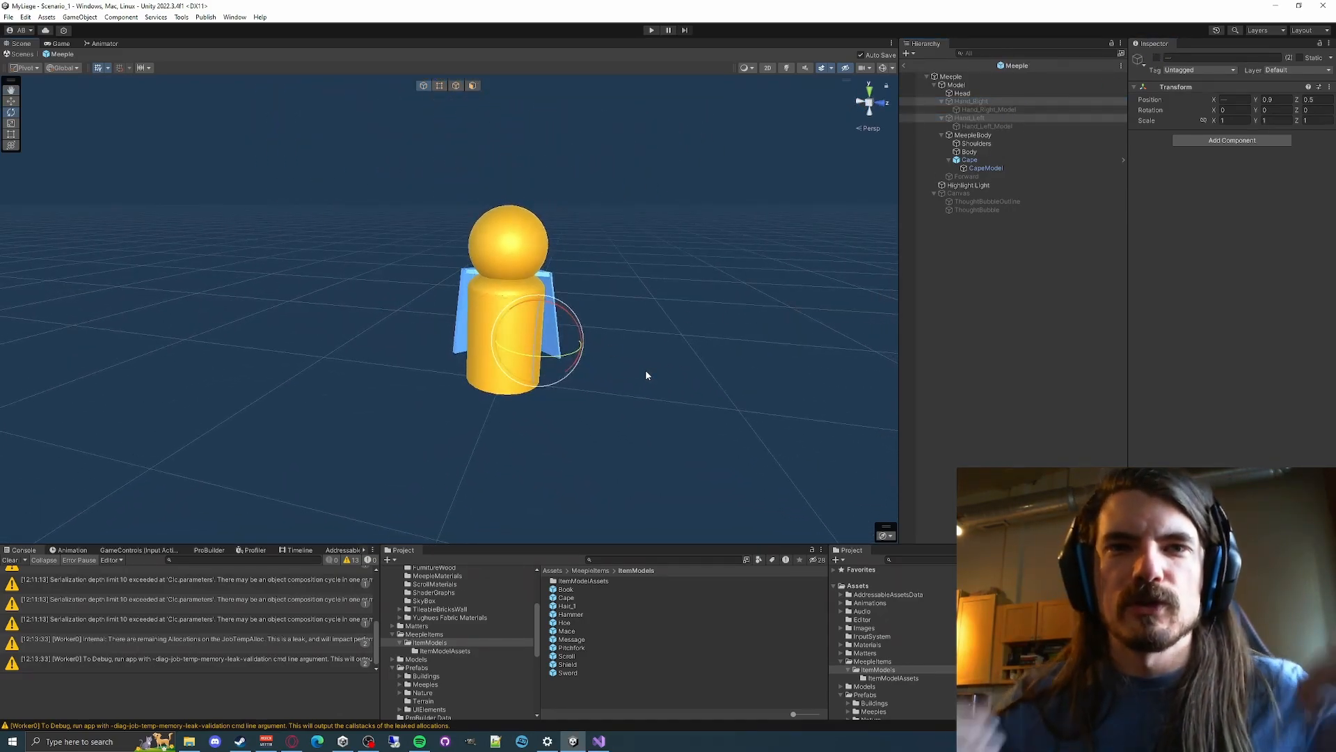
pyautogui.press('w')
pyautogui.press('d')
pyautogui.moveTo(645, 372); pyautogui.dragTo(391, 368, button='right')
pyautogui.press('s')
pyautogui.press('d')
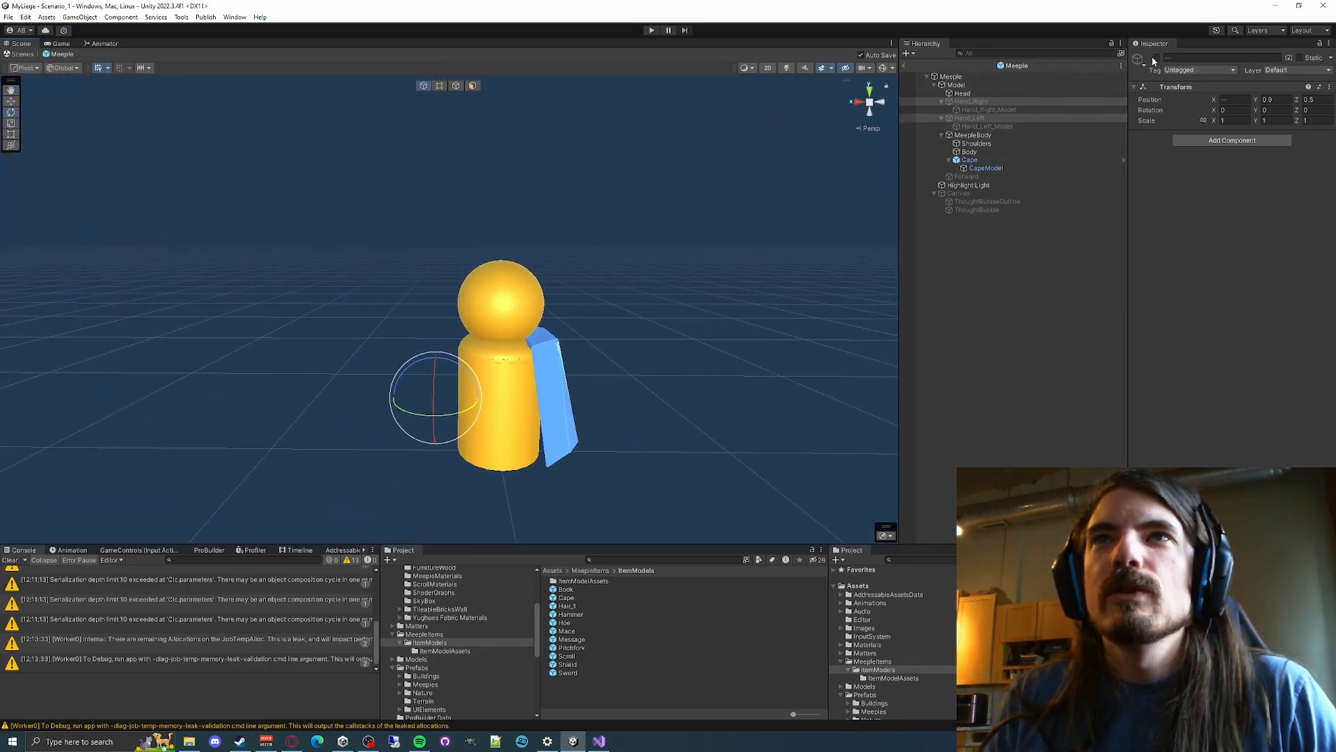
# Reactivate Hand_Right and Hand_Left and view the meeple with its cape from the front
pyautogui.click(1154, 60)
pyautogui.moveTo(766, 369); pyautogui.dragTo(579, 412, button='right')
pyautogui.press('d')
pyautogui.press('w')
pyautogui.press('s')
pyautogui.click(669, 294)
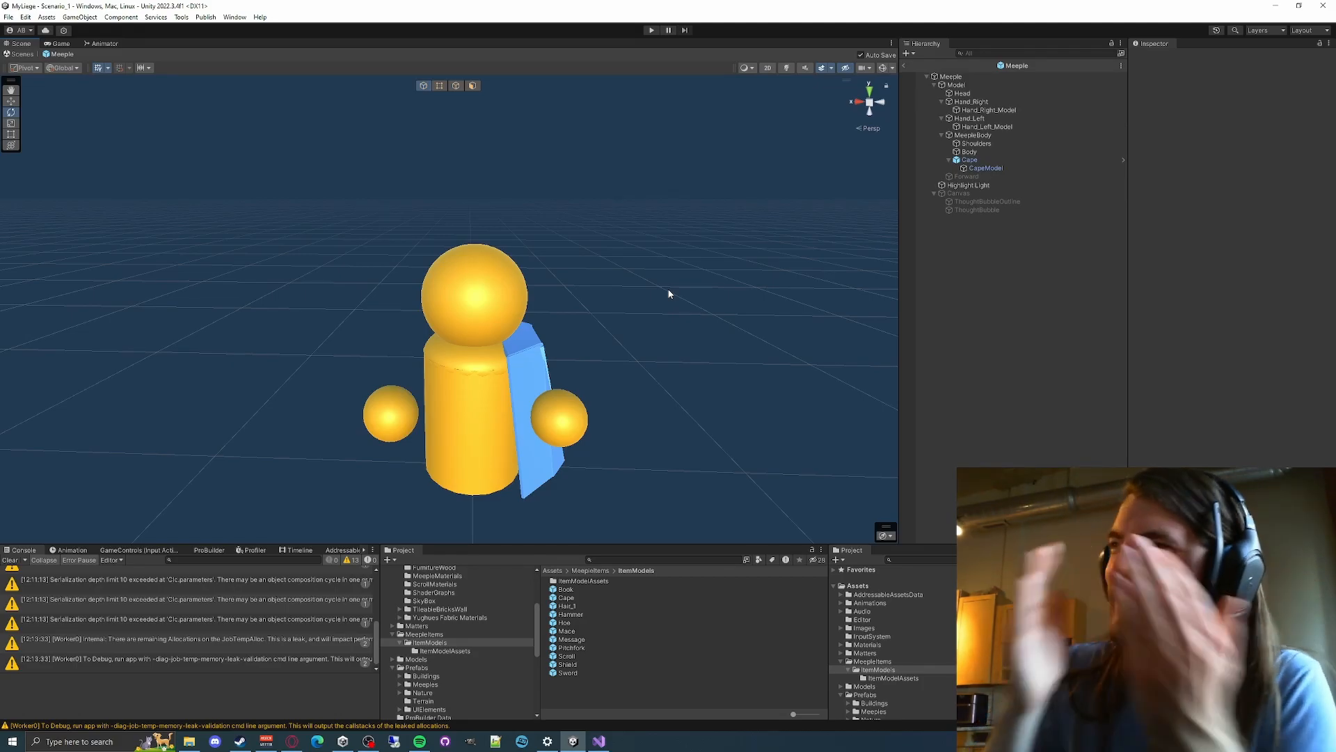
# Try tilting the Cape under MeepleBody slightly at the shoulder, and undo the rotation
pyautogui.click(970, 161)
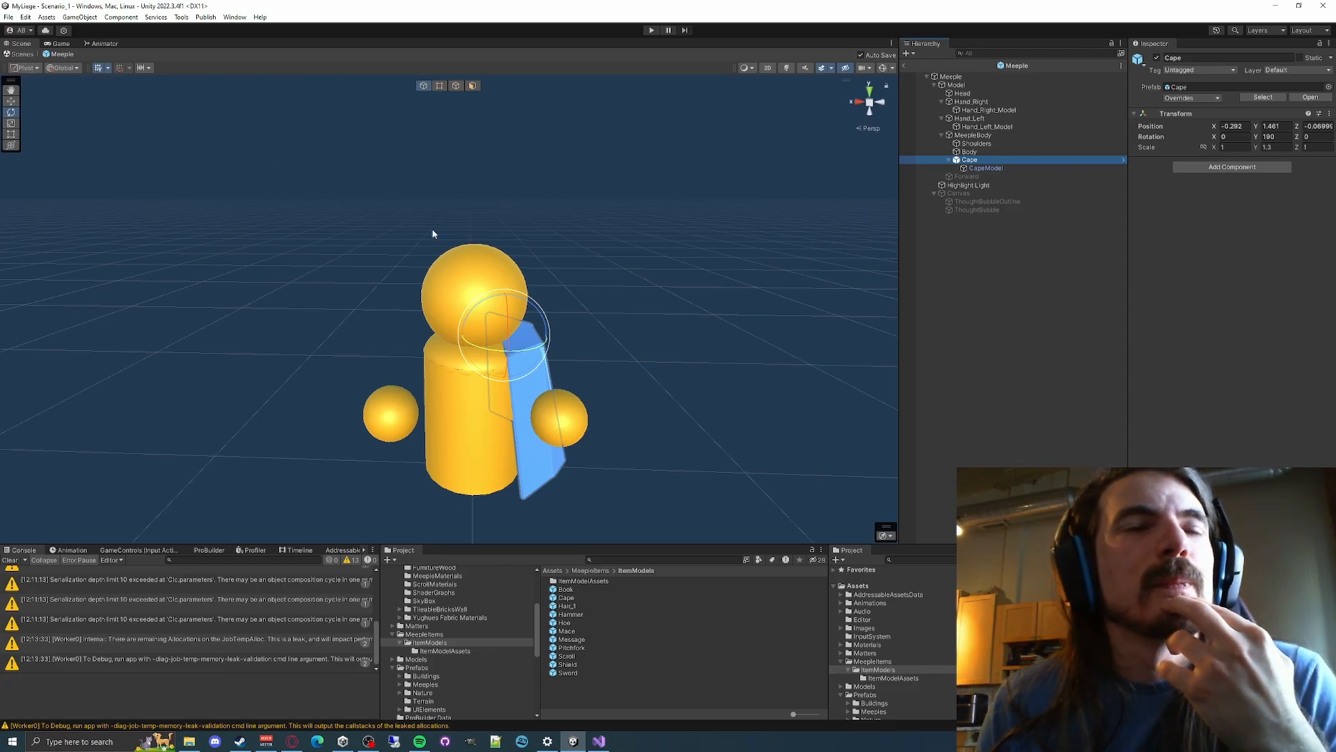
pyautogui.moveTo(611, 304); pyautogui.dragTo(611, 308, button='right')
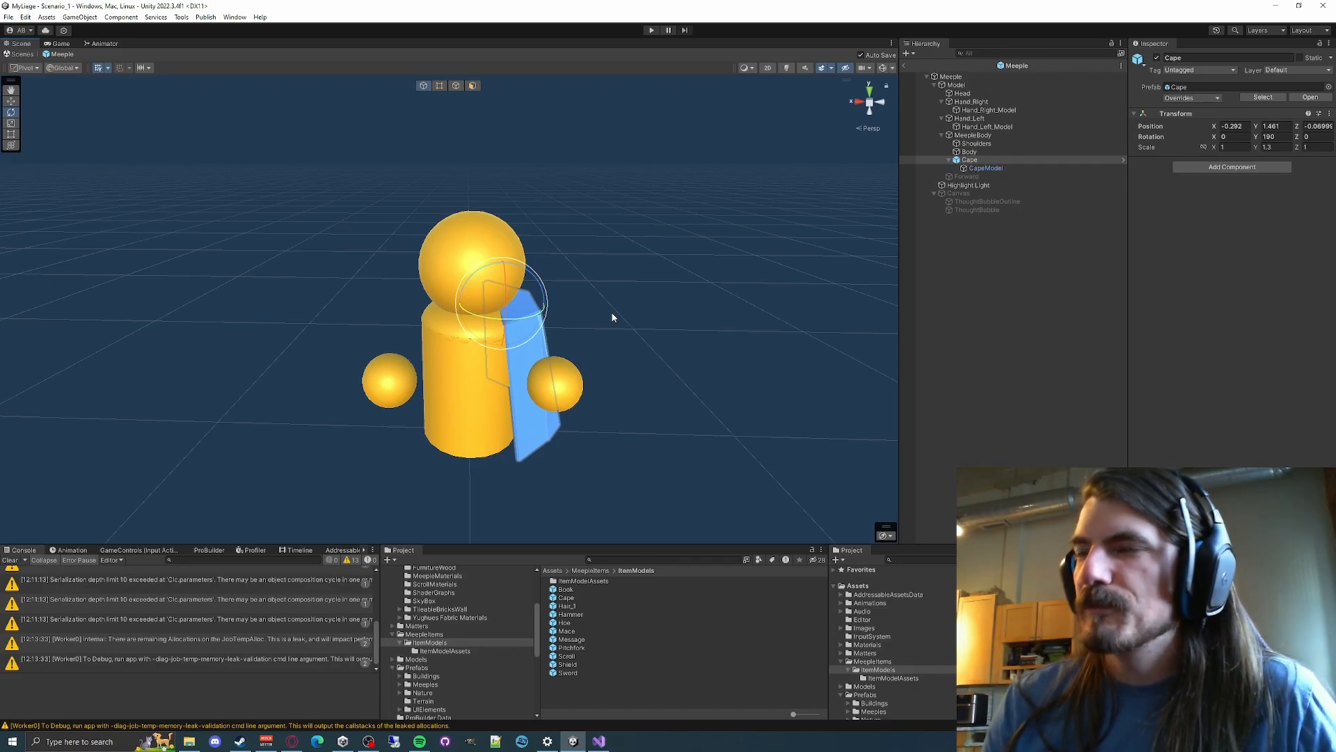
pyautogui.click(978, 135)
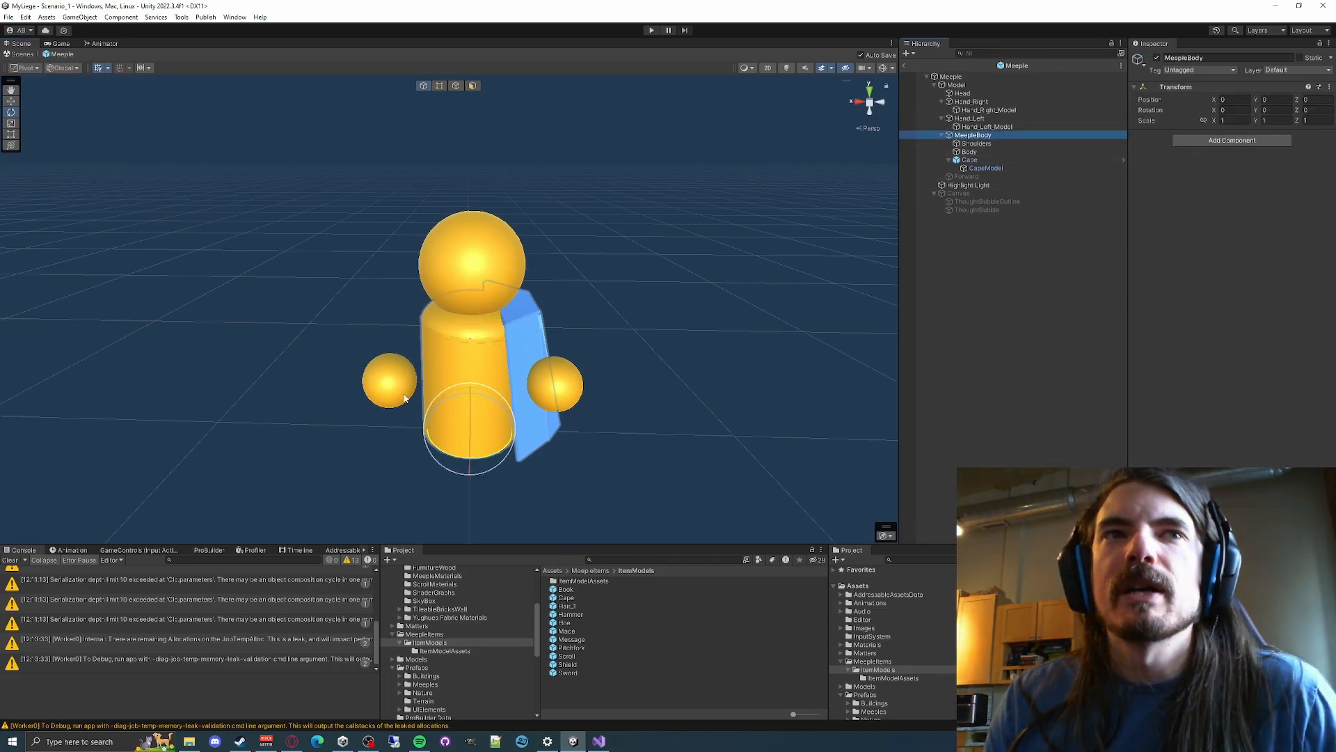
pyautogui.click(986, 161)
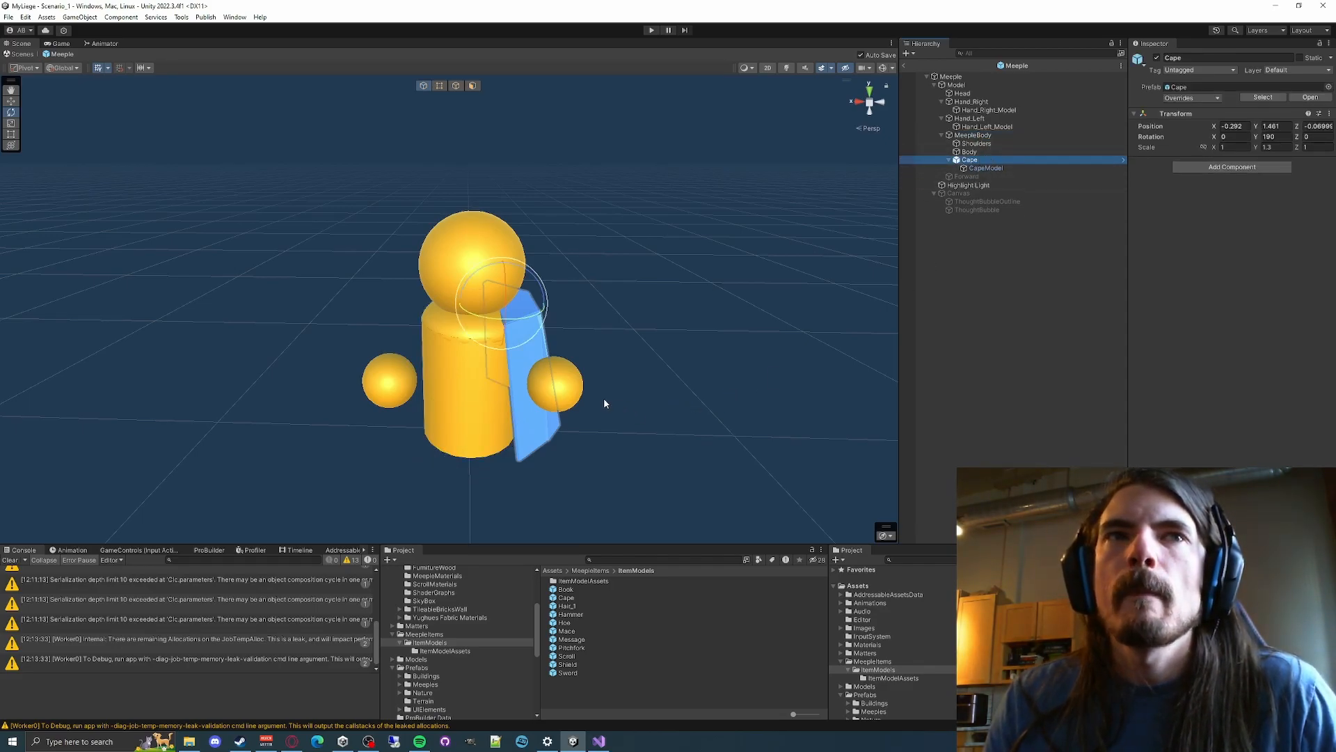
pyautogui.moveTo(537, 279)
pyautogui.mouseDown()
pyautogui.moveTo(499, 259)
pyautogui.moveTo(546, 263)
pyautogui.moveTo(556, 279)
pyautogui.moveTo(541, 277)
pyautogui.mouseUp()
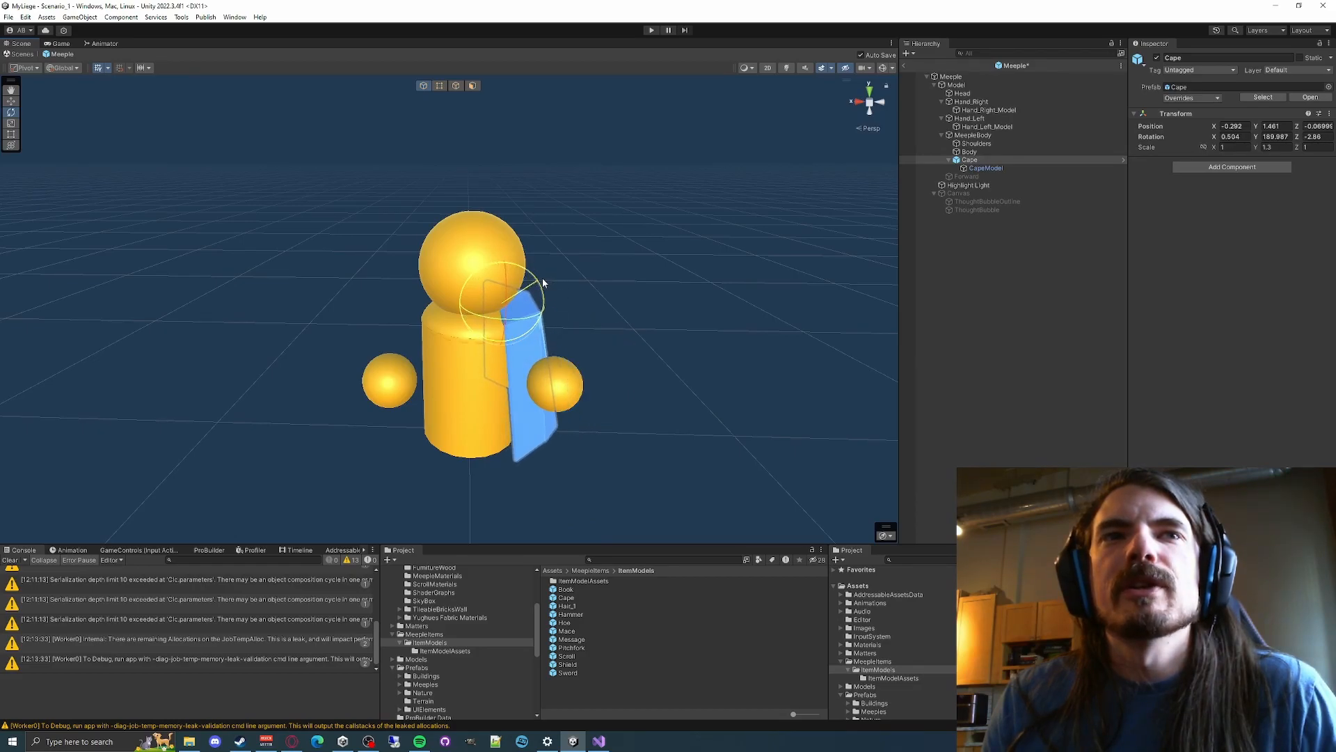
pyautogui.hotkey('ctrl', 'z')
# Try rotating the Cape again while viewing it from behind the shoulder, undo the rotation and deselect it
pyautogui.keyDown('alt'); pyautogui.moveTo(716, 296); pyautogui.dragTo(485, 291); pyautogui.keyUp('alt')
pyautogui.moveTo(486, 291); pyautogui.dragTo(457, 278, button='right')
pyautogui.press('w')
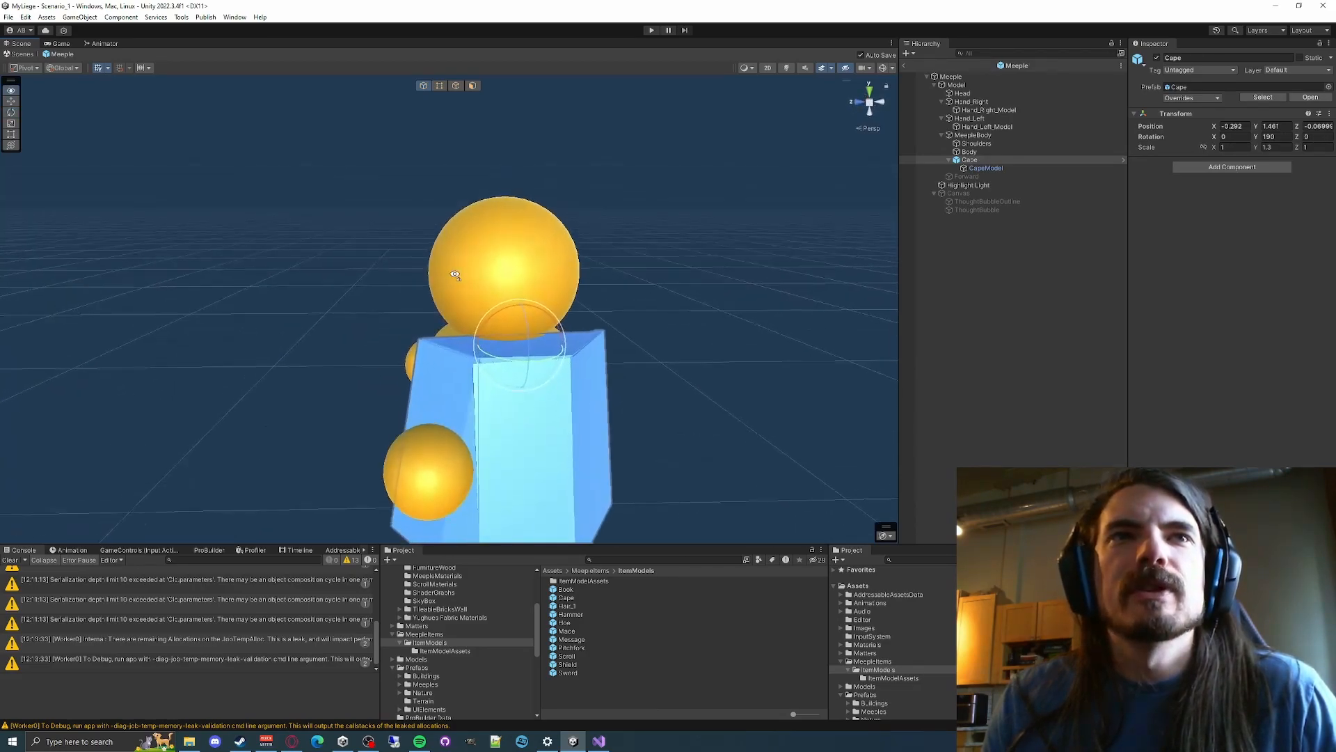
pyautogui.moveTo(501, 319); pyautogui.dragTo(448, 317)
pyautogui.hotkey('ctrl', 'z')
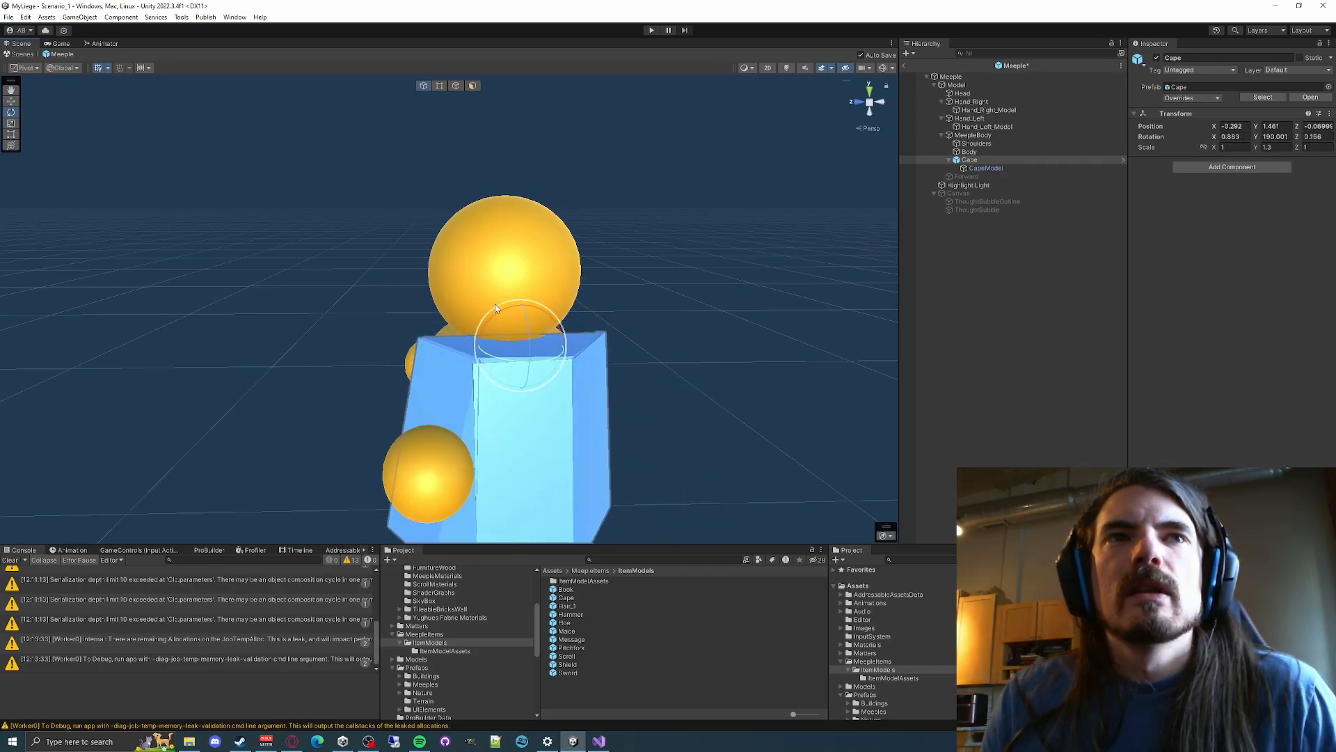
pyautogui.click(729, 303)
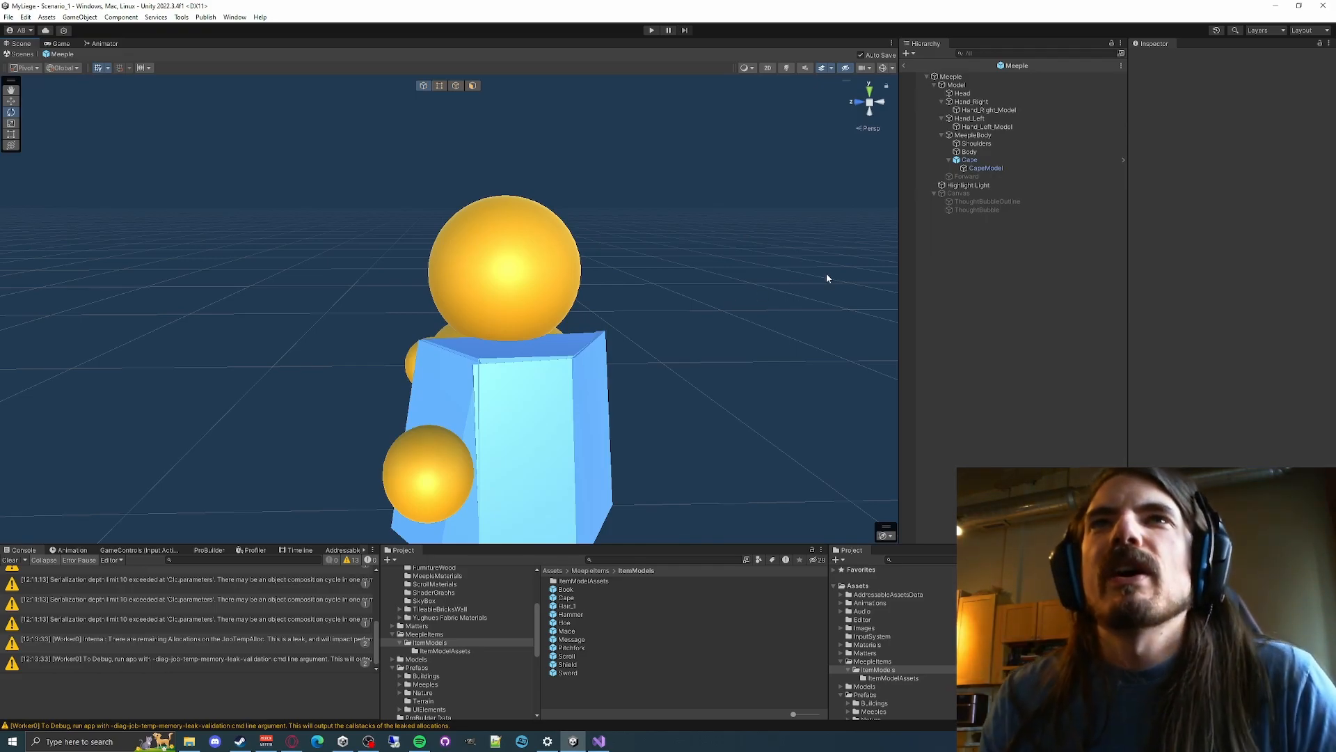
# Review the Meeple root's loadout anchor transforms and the CapeModel's transform values
pyautogui.click(947, 77)
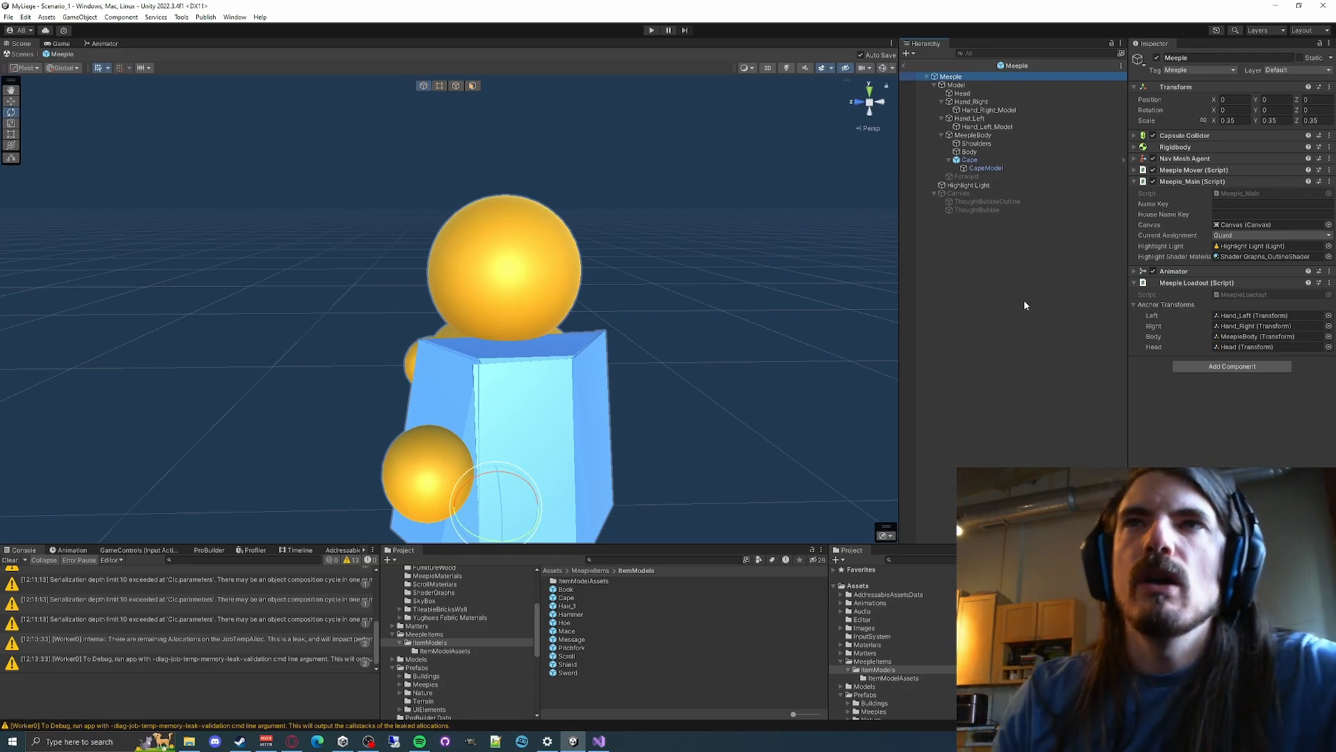
pyautogui.click(1072, 160)
pyautogui.click(964, 168)
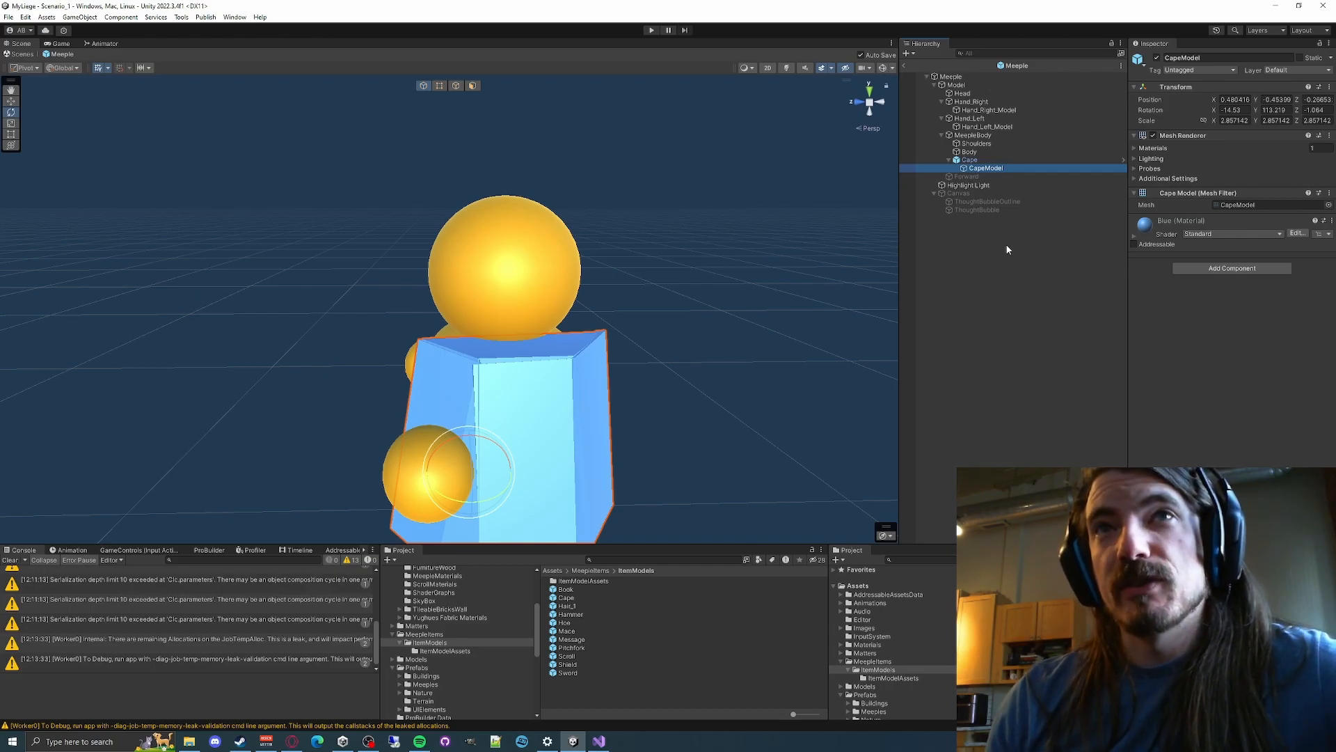
# Replace the Cape under MeepleBody with a fresh instance from ItemModels and raise it to a Y position of 1.466
pyautogui.click(973, 160)
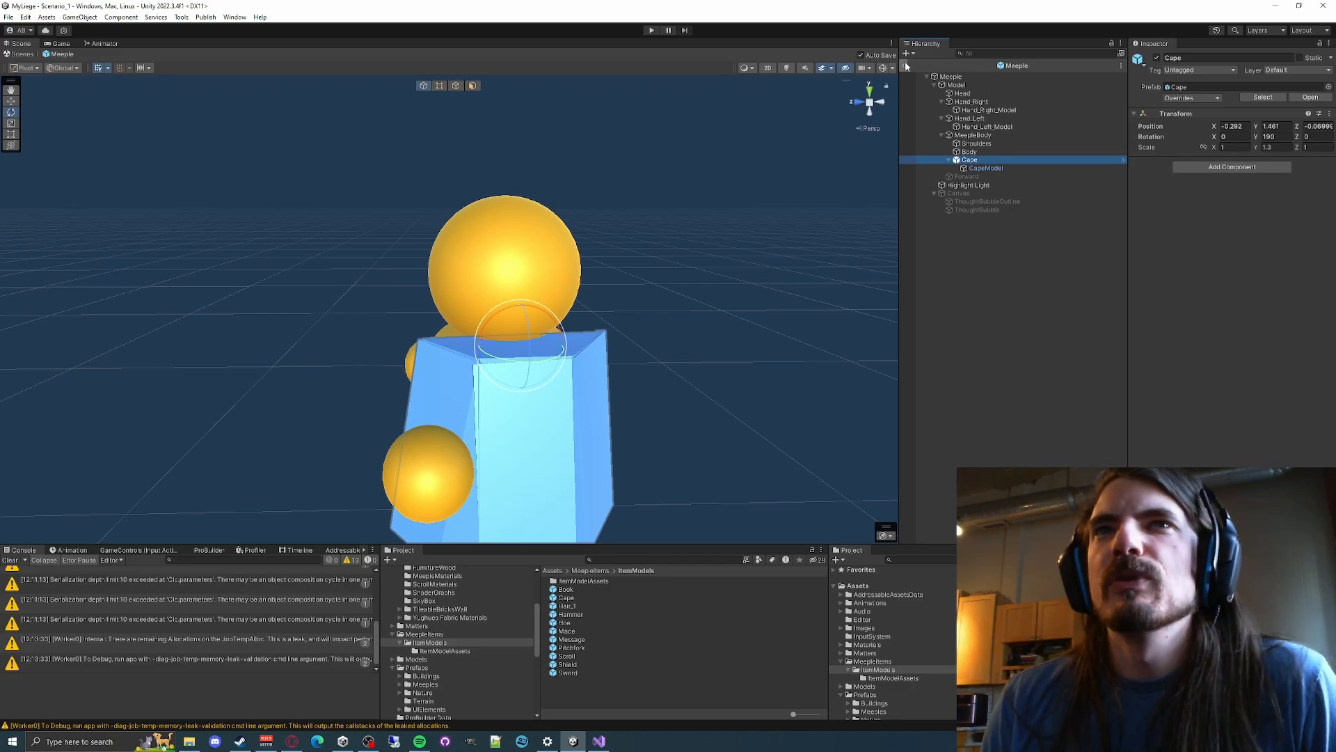
pyautogui.press('Delete')
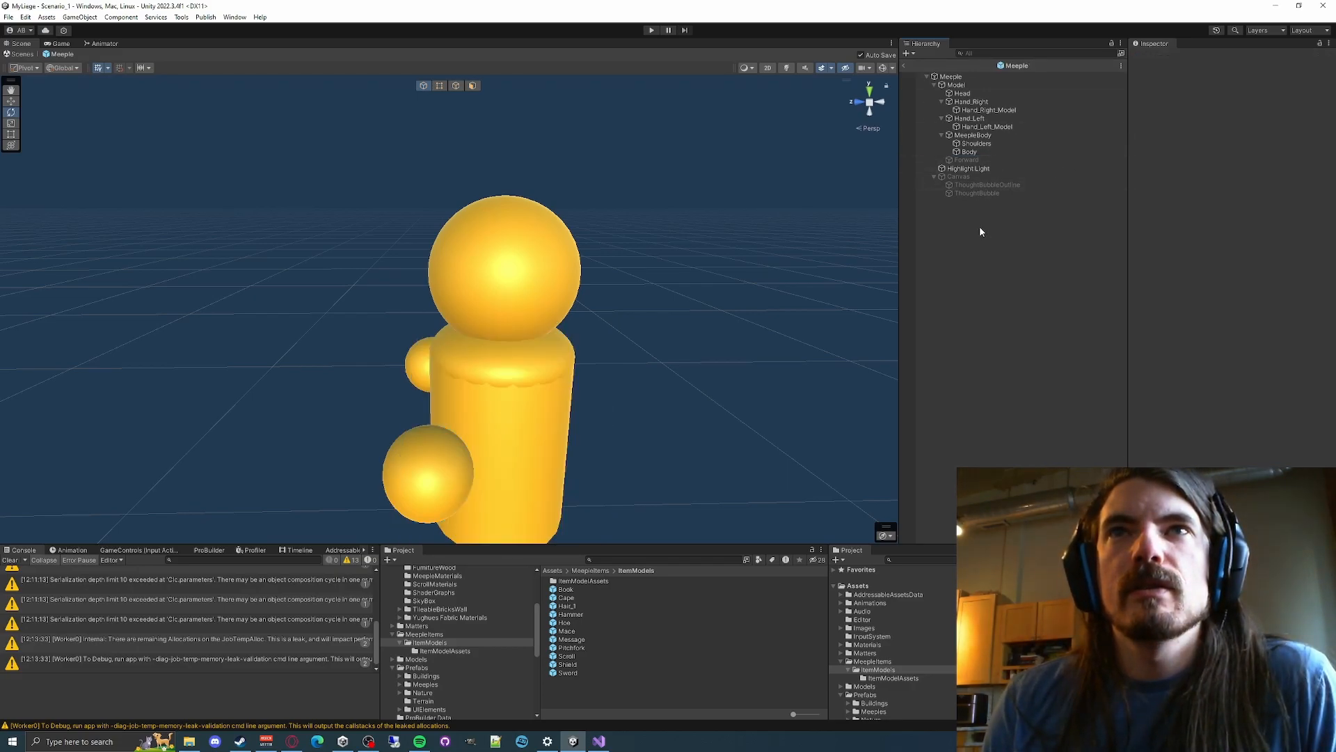
pyautogui.moveTo(567, 604); pyautogui.dragTo(971, 147)
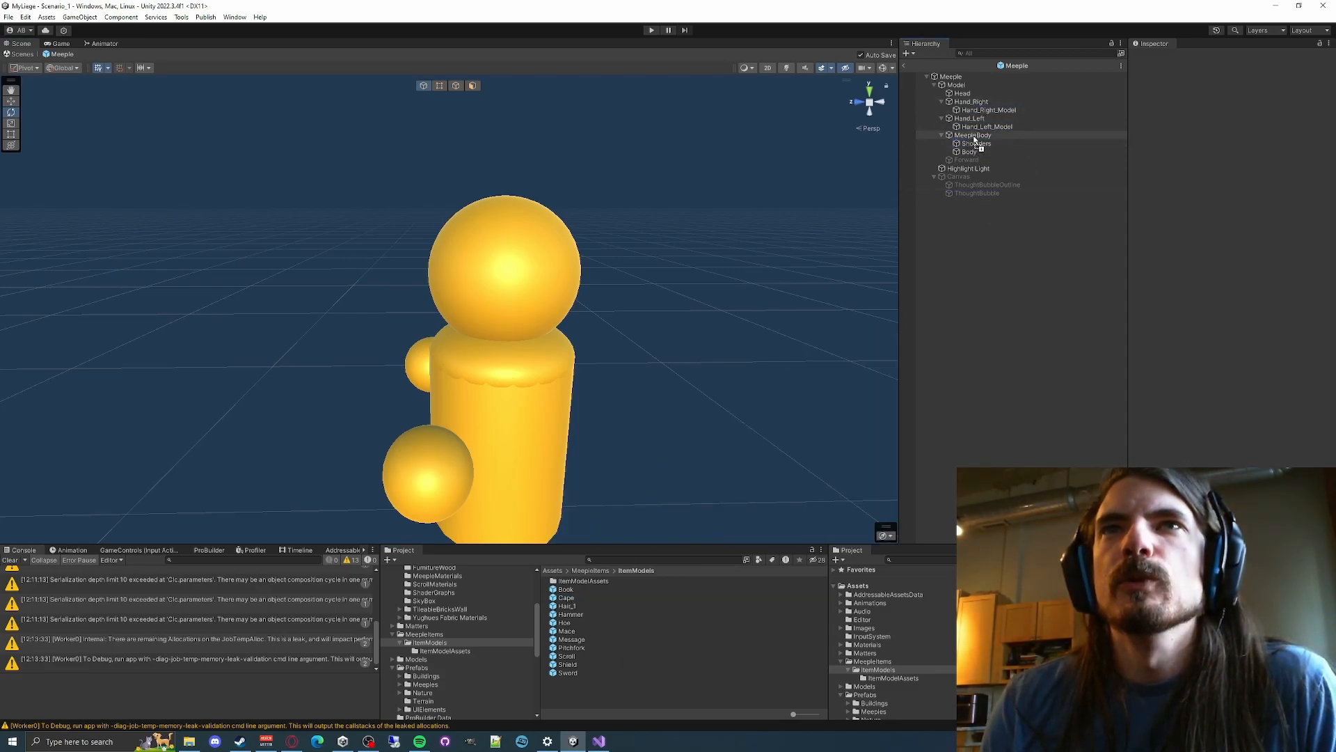
pyautogui.keyDown('alt'); pyautogui.moveTo(636, 341); pyautogui.dragTo(646, 254); pyautogui.keyUp('alt')
# Copy the Cape instance's Transform component and paste its values onto the root of the Cape prefab
pyautogui.rightClick(1199, 116)
pyautogui.moveTo(1231, 195)
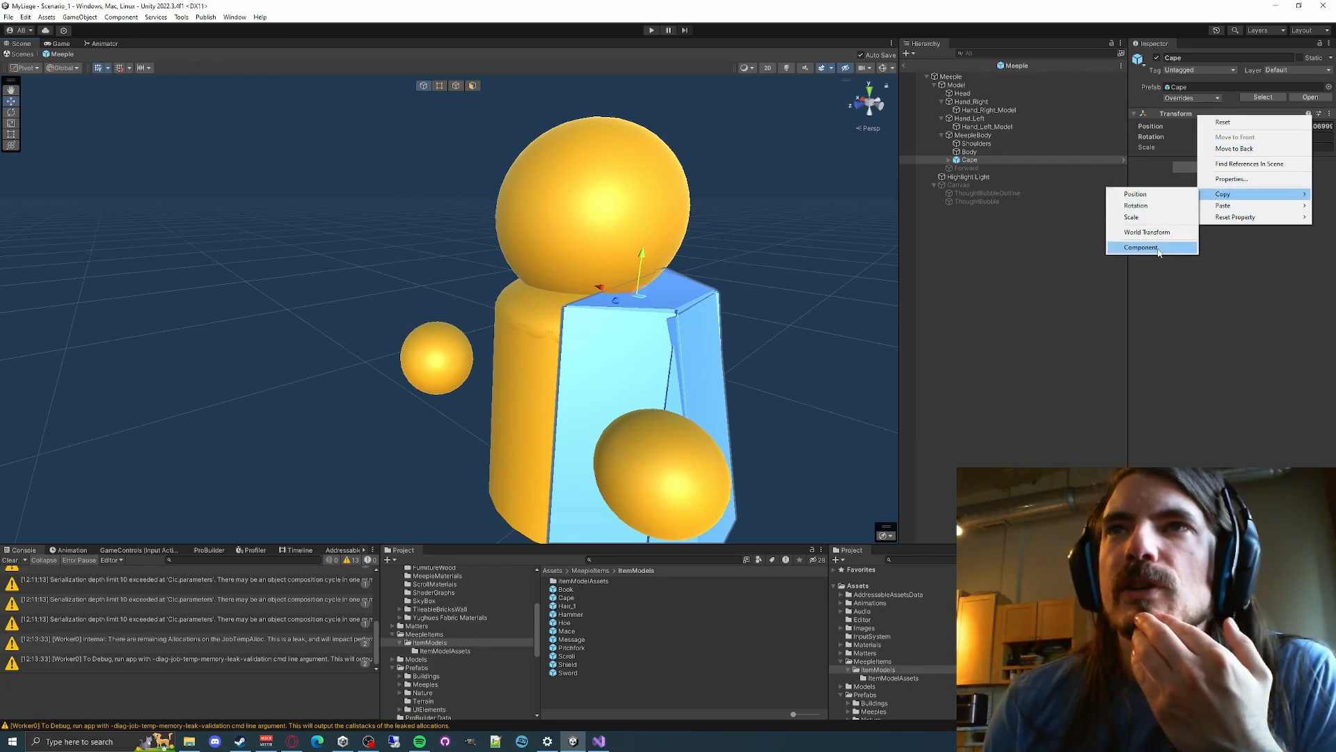
pyautogui.click(1159, 249)
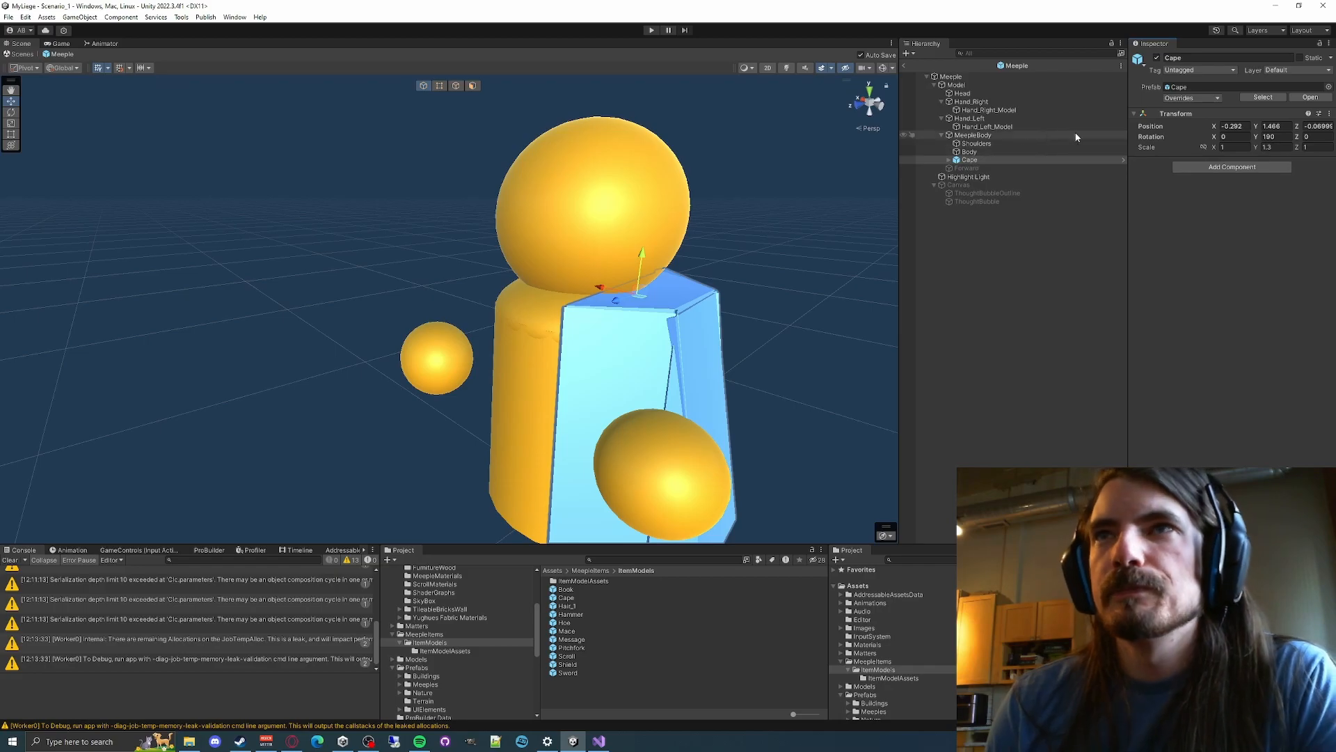
pyautogui.click(1311, 97)
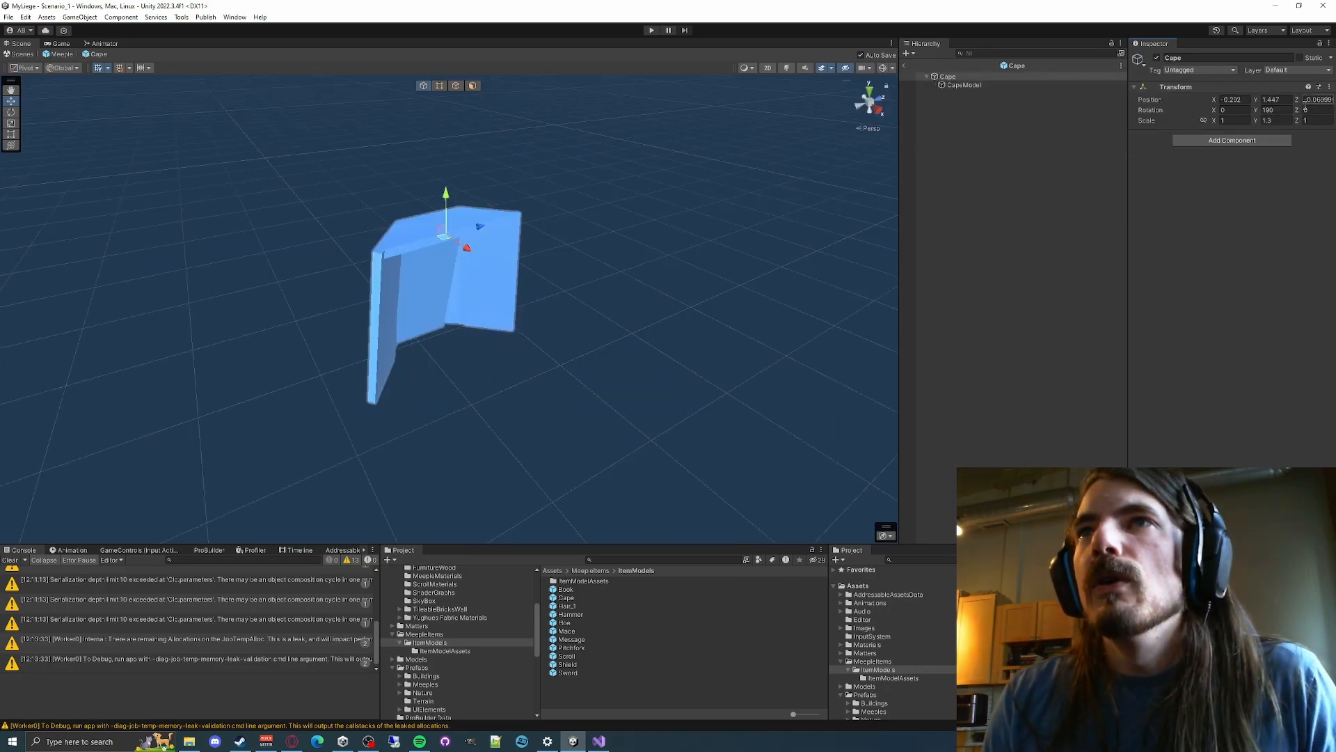
pyautogui.rightClick(1171, 91)
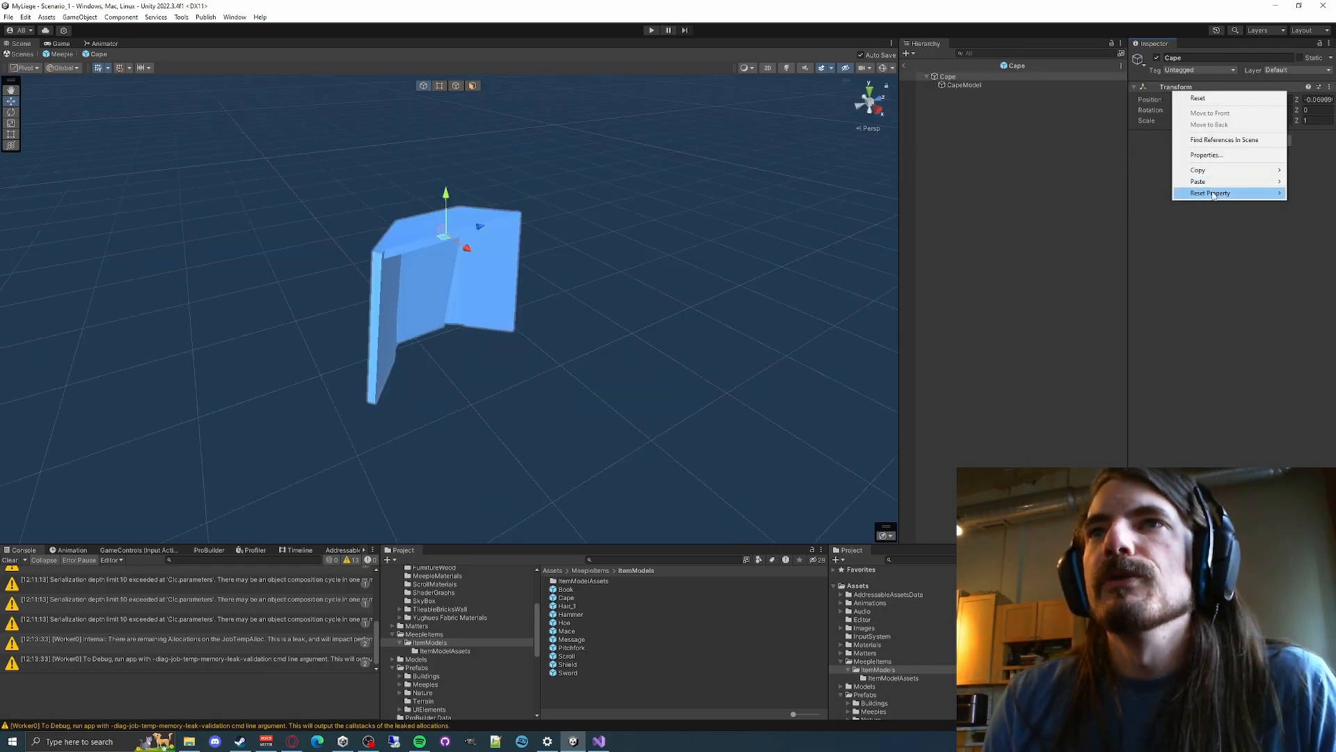
pyautogui.moveTo(1209, 182)
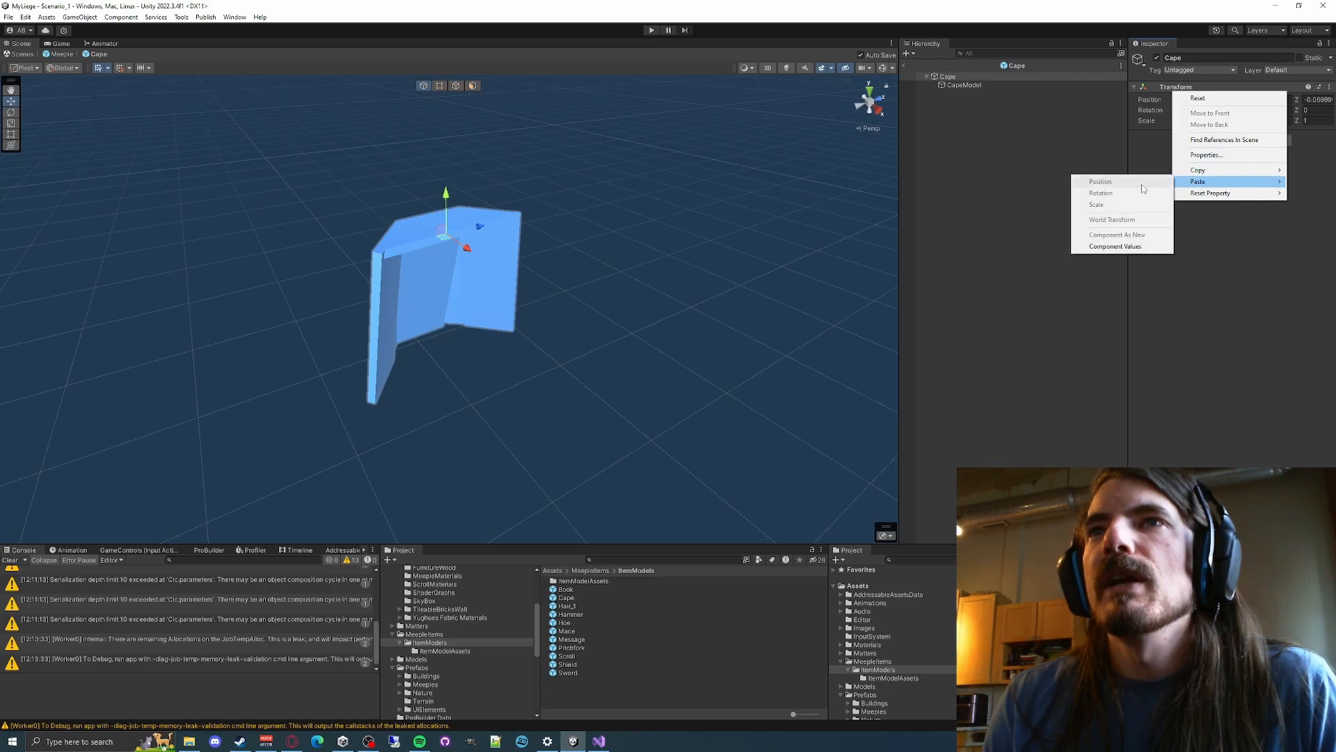
pyautogui.click(1120, 247)
# Return to the Meeple prefab, re-add the Cape under MeepleBody to check its saved placement, and delete it
pyautogui.click(904, 67)
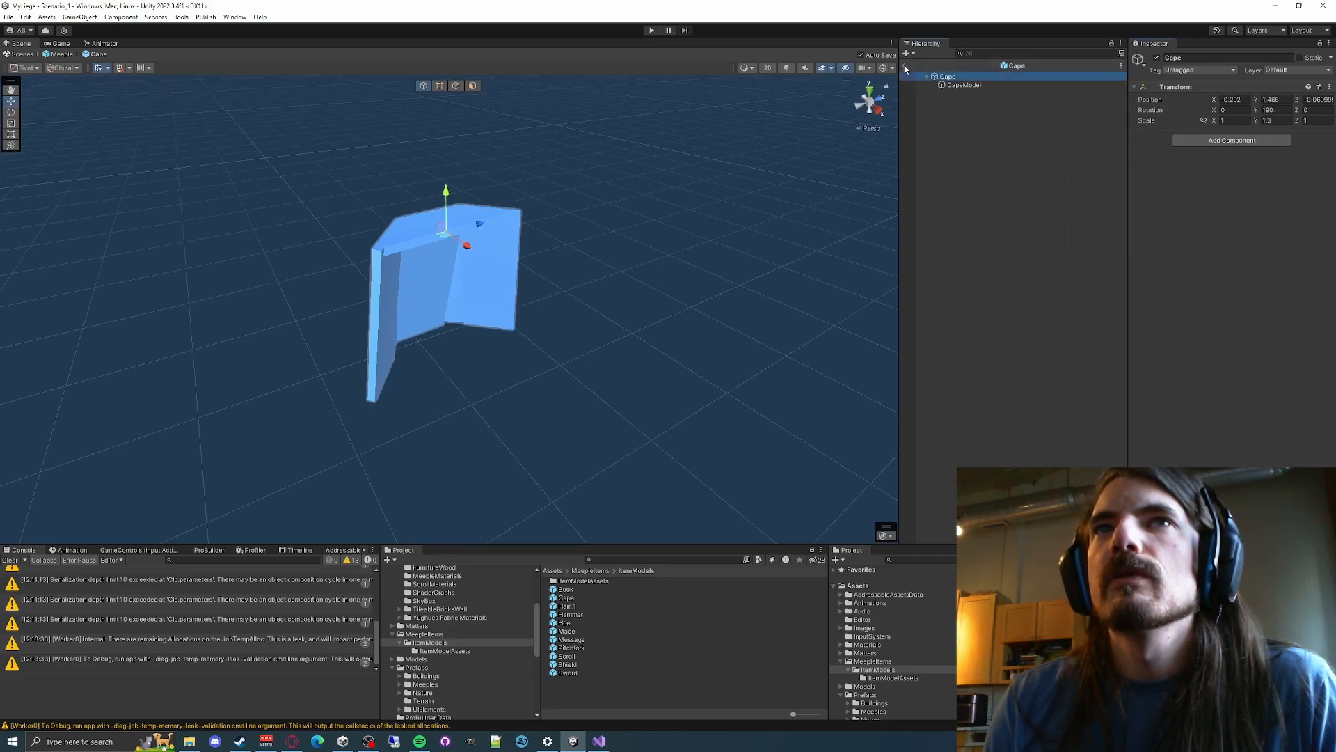
pyautogui.click(991, 151)
pyautogui.click(982, 159)
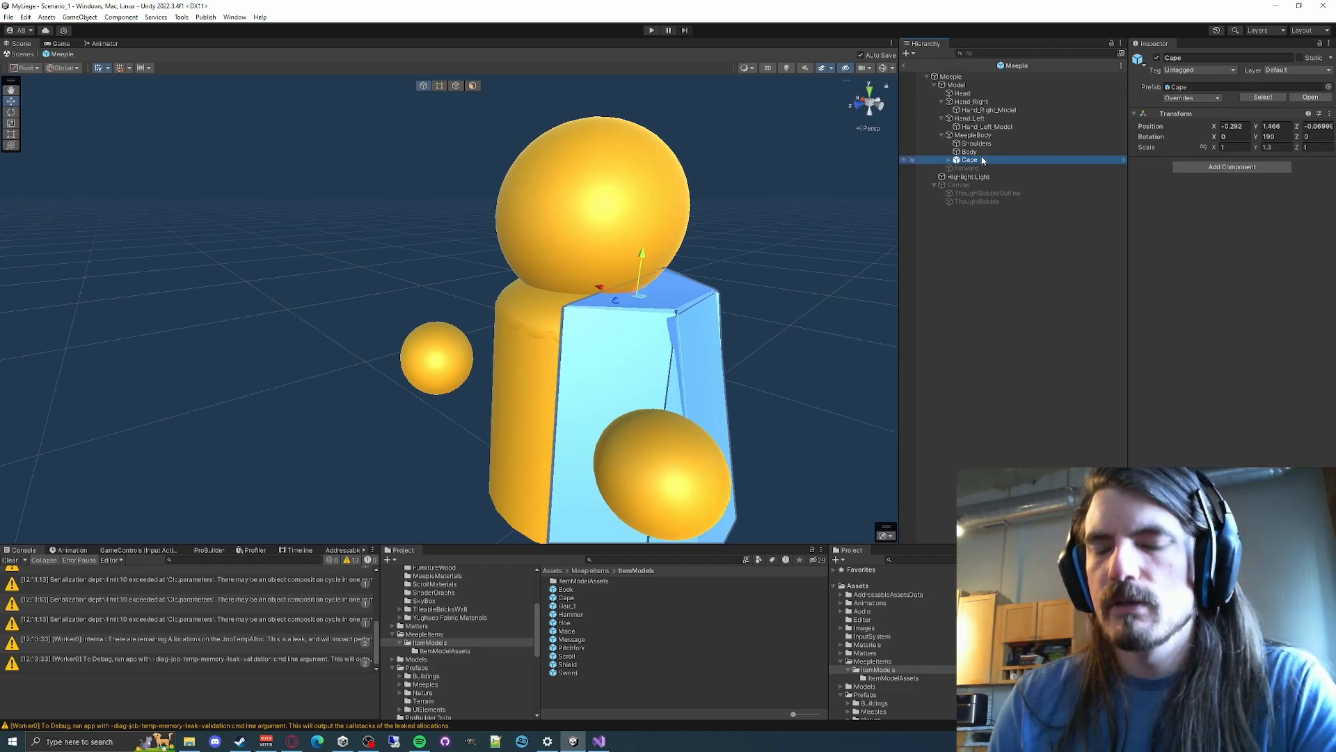
pyautogui.press('Delete')
pyautogui.moveTo(562, 599); pyautogui.dragTo(977, 135)
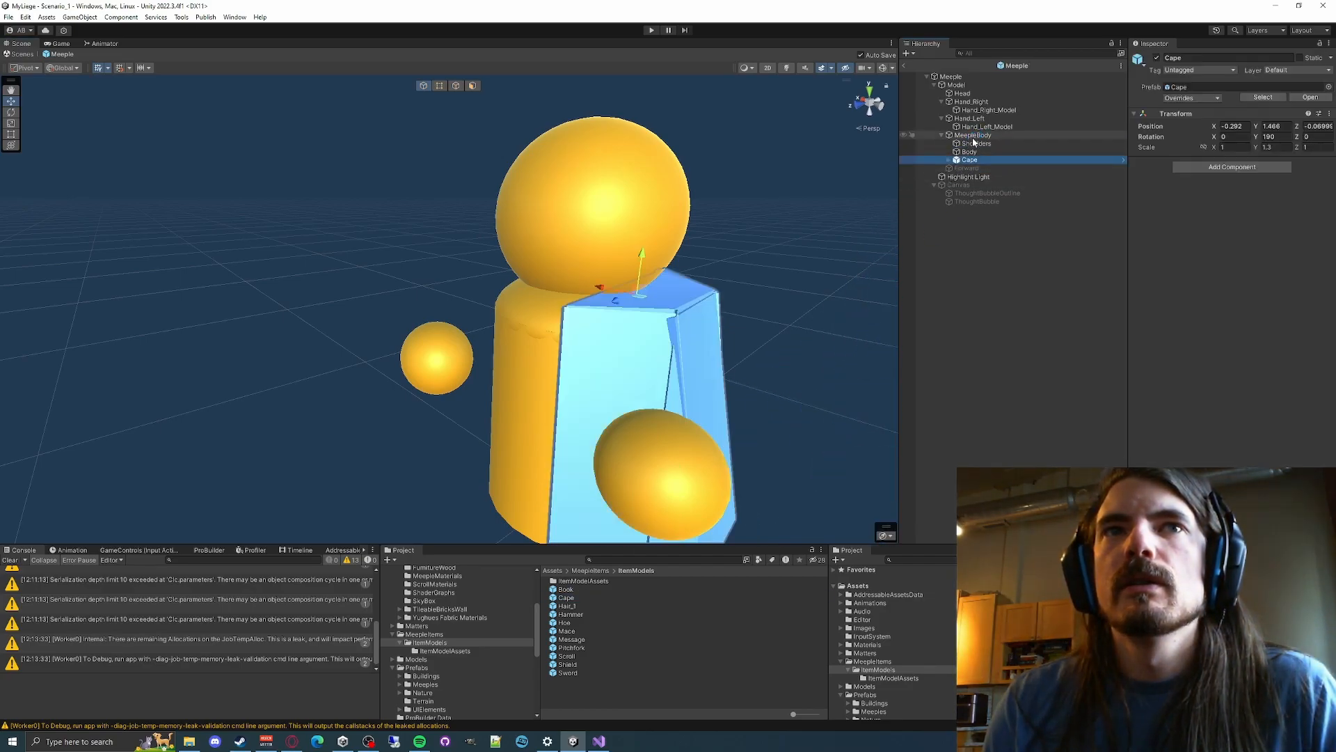
pyautogui.click(941, 264)
pyautogui.click(977, 161)
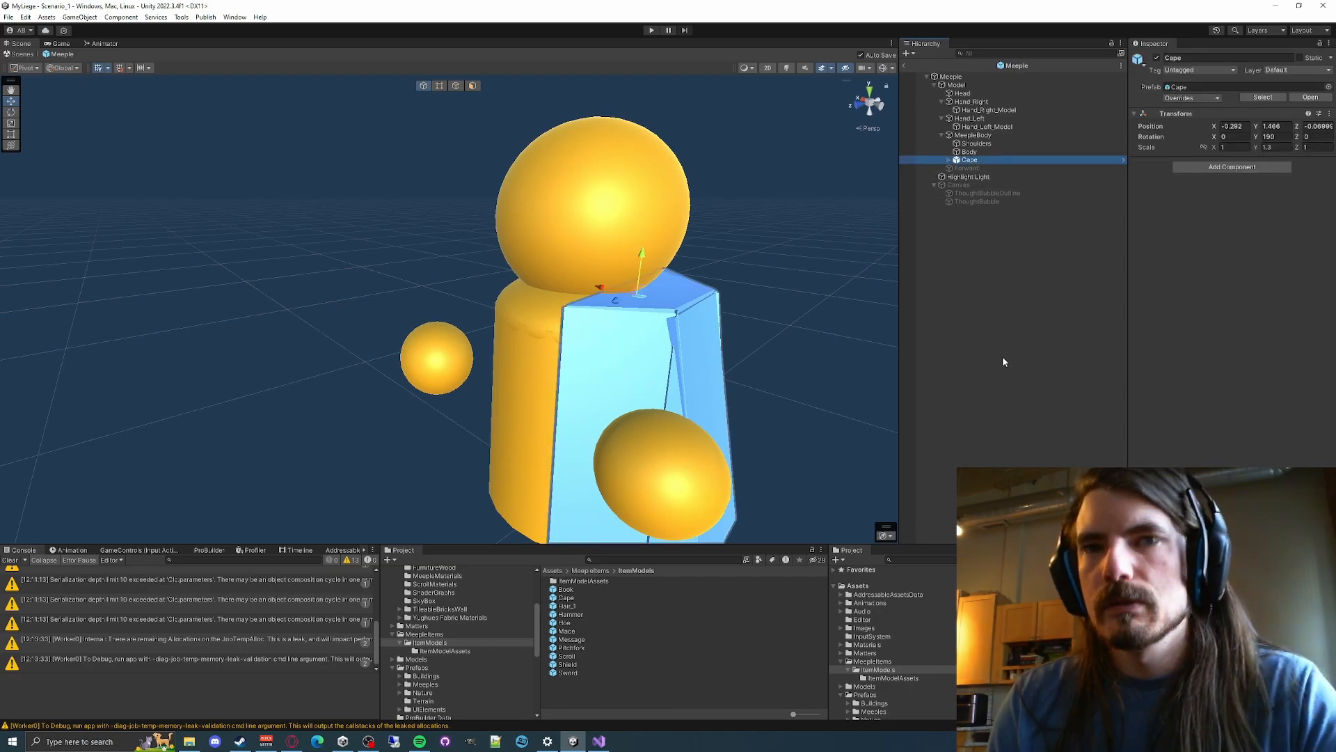
pyautogui.press('Delete')
# Add Hair_1 under Head to check its fit against the head's pivot, and delete it from the meeple
pyautogui.moveTo(567, 605); pyautogui.dragTo(965, 95)
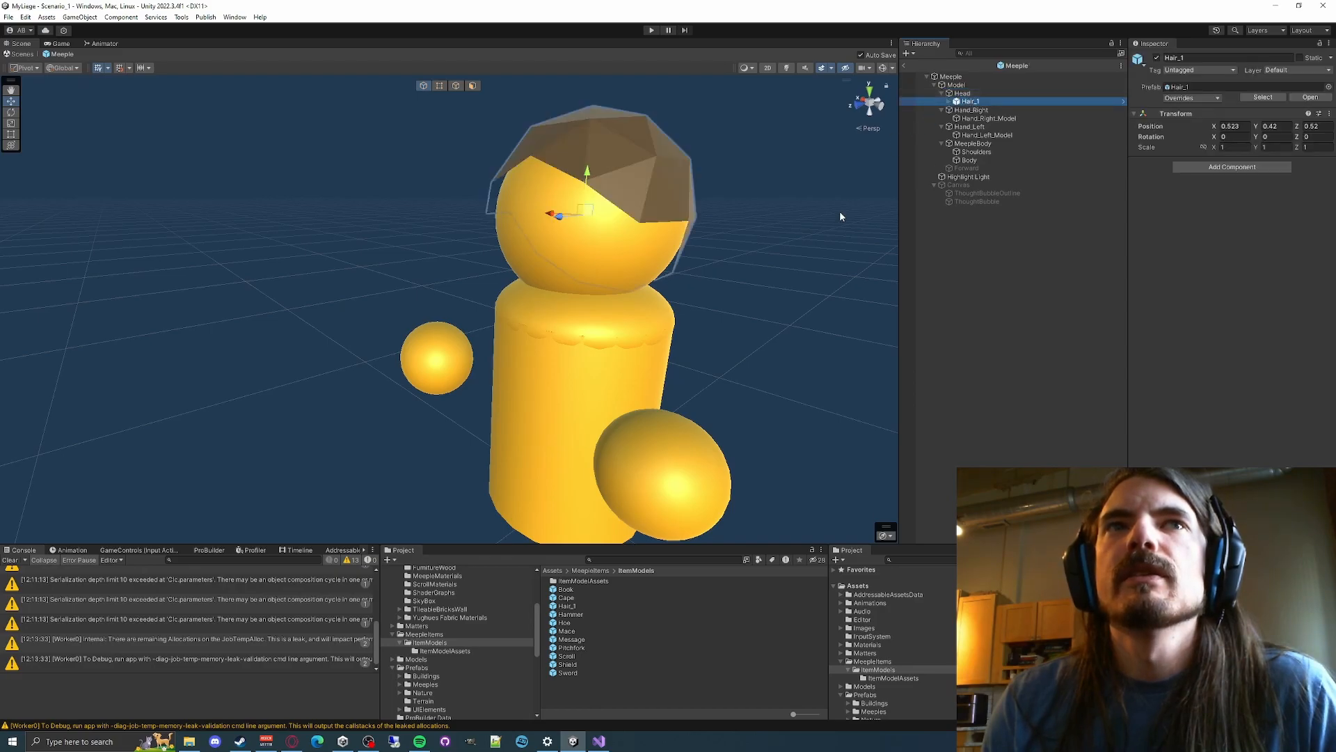
pyautogui.click(963, 94)
pyautogui.moveTo(708, 287); pyautogui.dragTo(737, 310, button='right')
pyautogui.press('w')
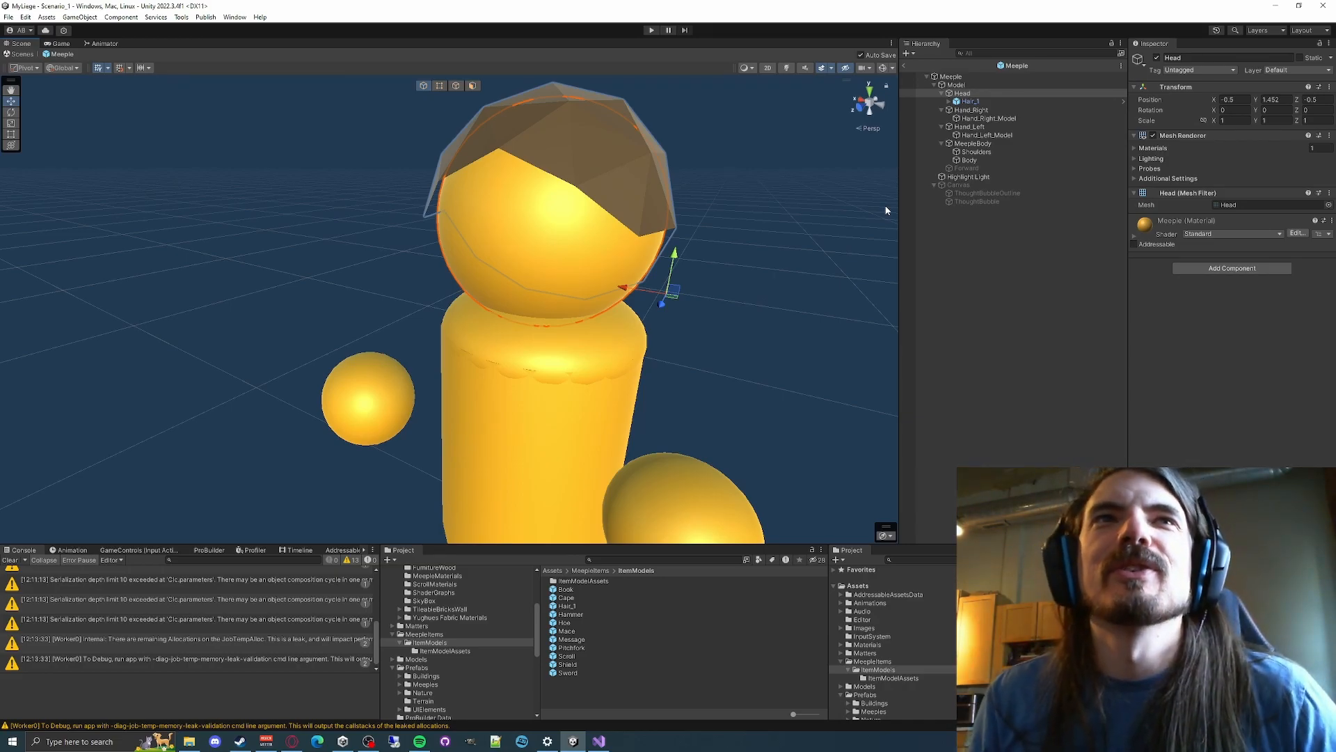
pyautogui.click(969, 102)
pyautogui.press('Delete')
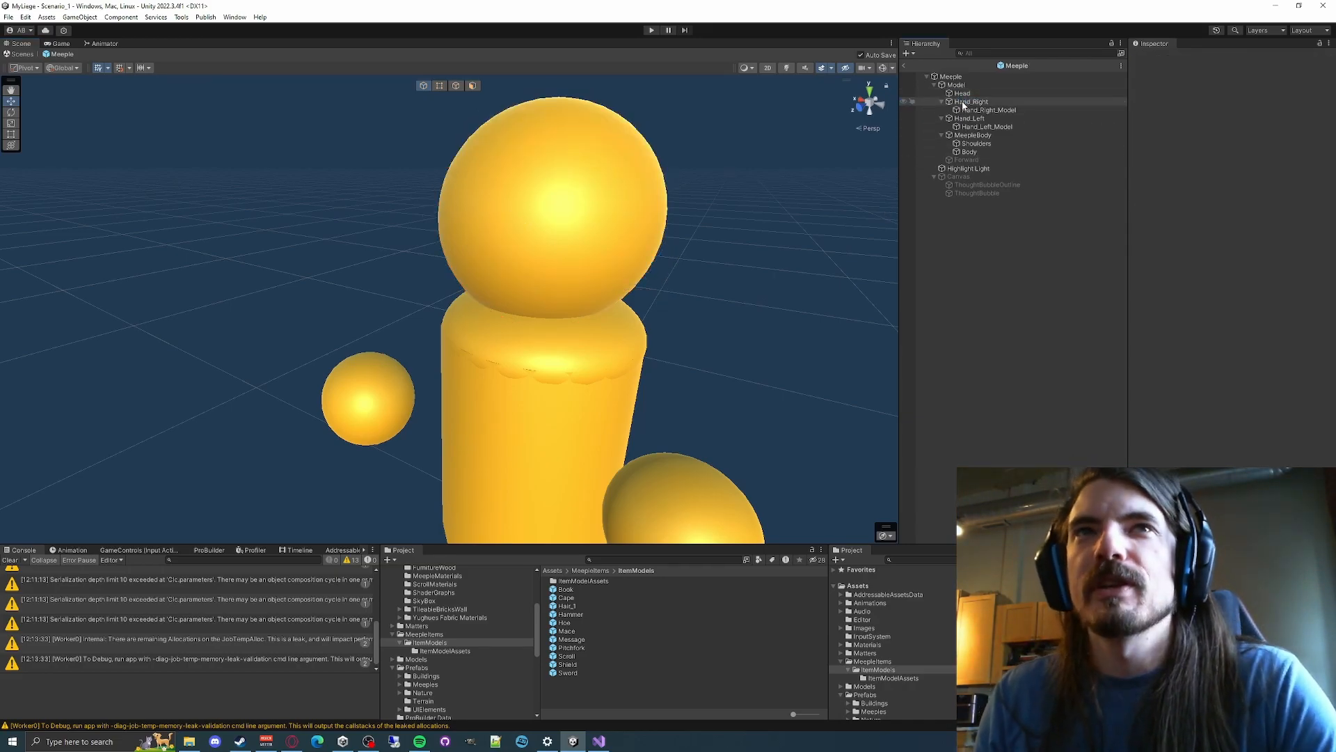
pyautogui.click(966, 93)
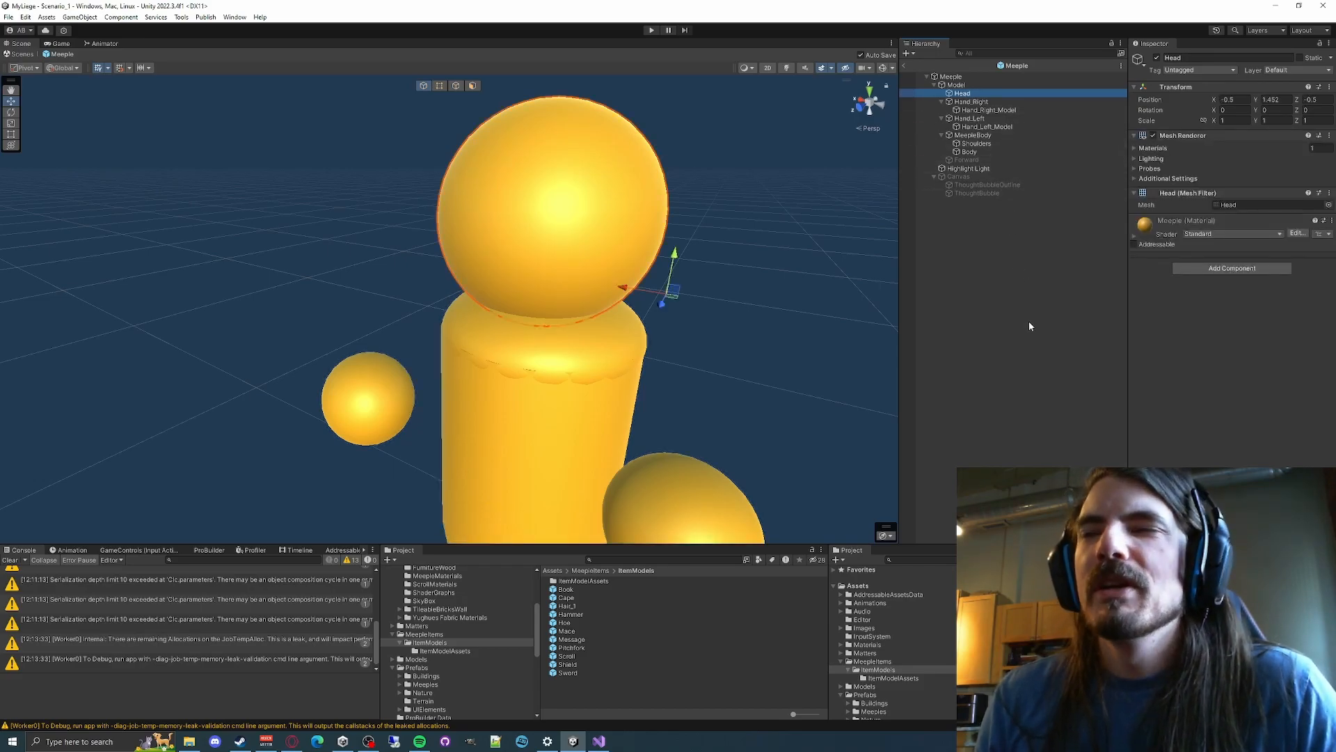
pyautogui.click(291, 740)
pyautogui.click(291, 740)
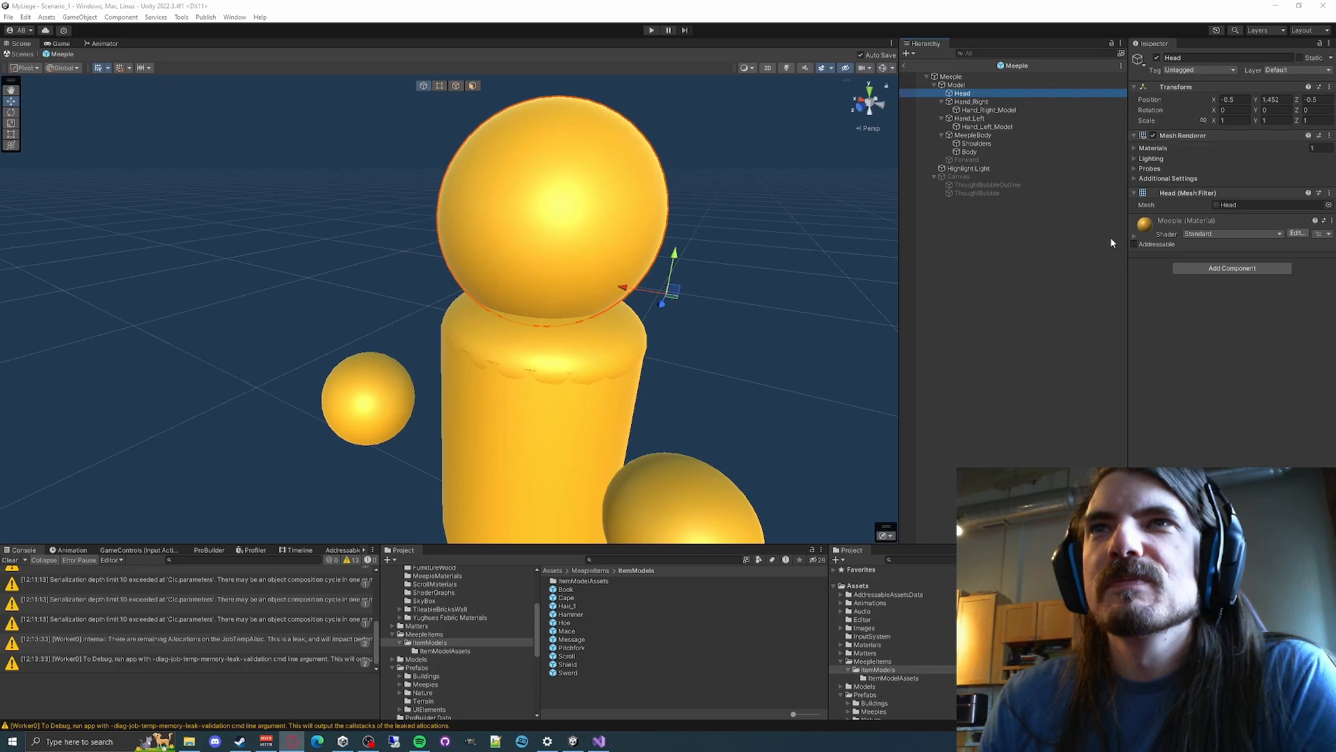
pyautogui.moveTo(758, 234); pyautogui.dragTo(728, 255, button='right')
pyautogui.press('s')
pyautogui.click(956, 84)
pyautogui.rightClick(966, 86)
pyautogui.moveTo(1041, 277)
pyautogui.click(1113, 277)
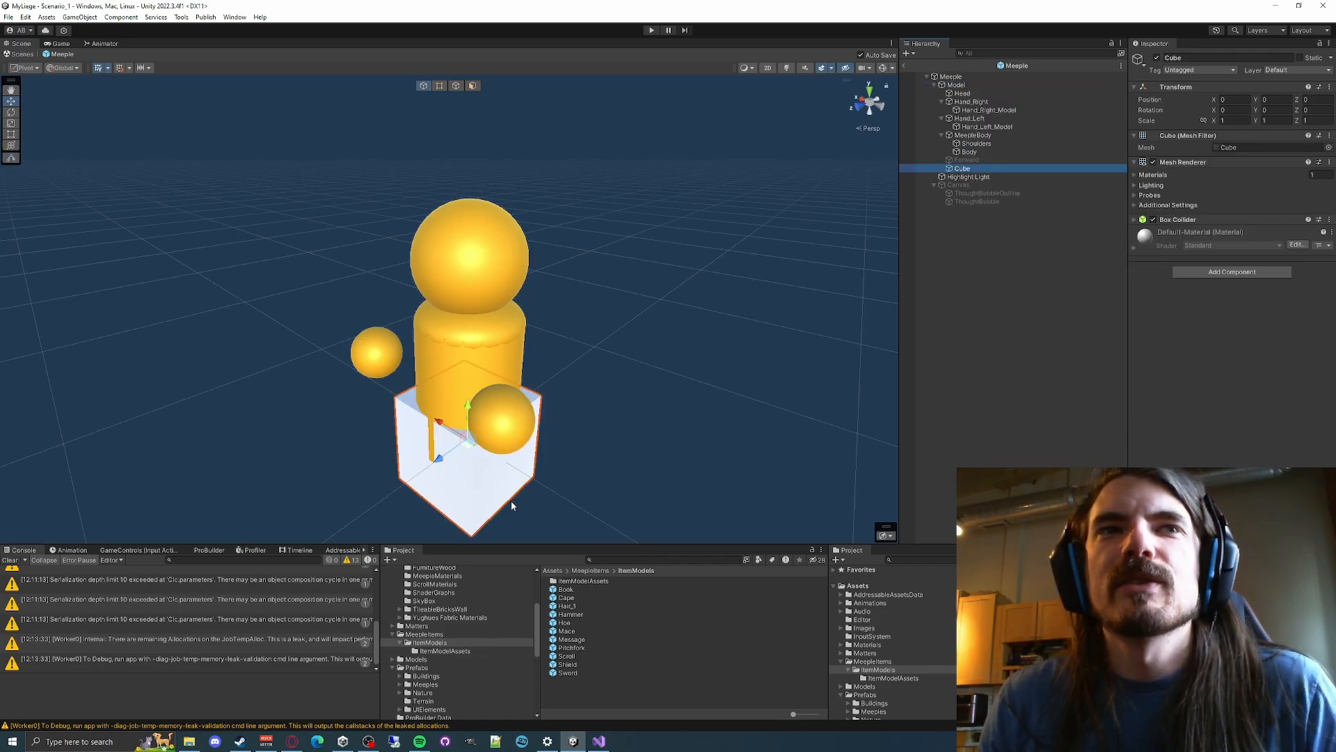
pyautogui.press('Delete')
# Add a default 3D sphere as a child of Model in the Meeple prefab
pyautogui.click(966, 85)
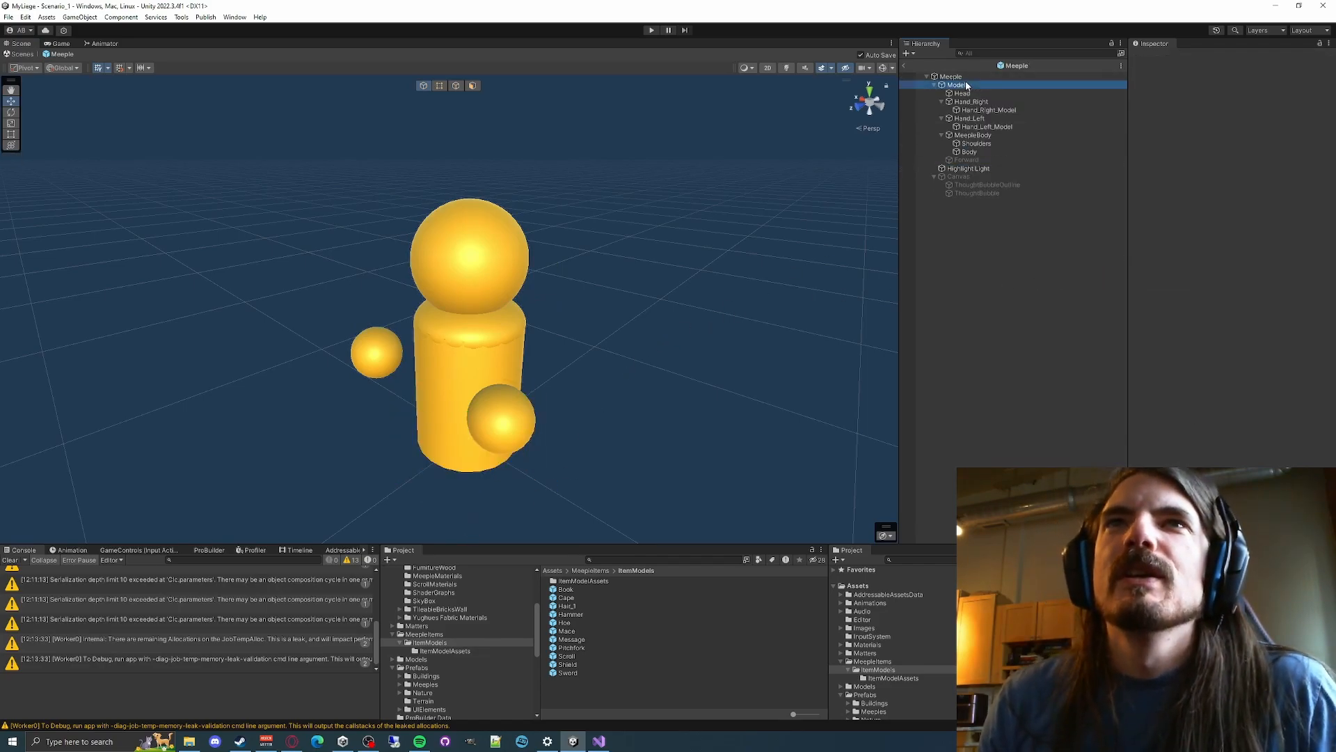
pyautogui.rightClick(966, 85)
pyautogui.moveTo(1032, 274)
pyautogui.click(1134, 283)
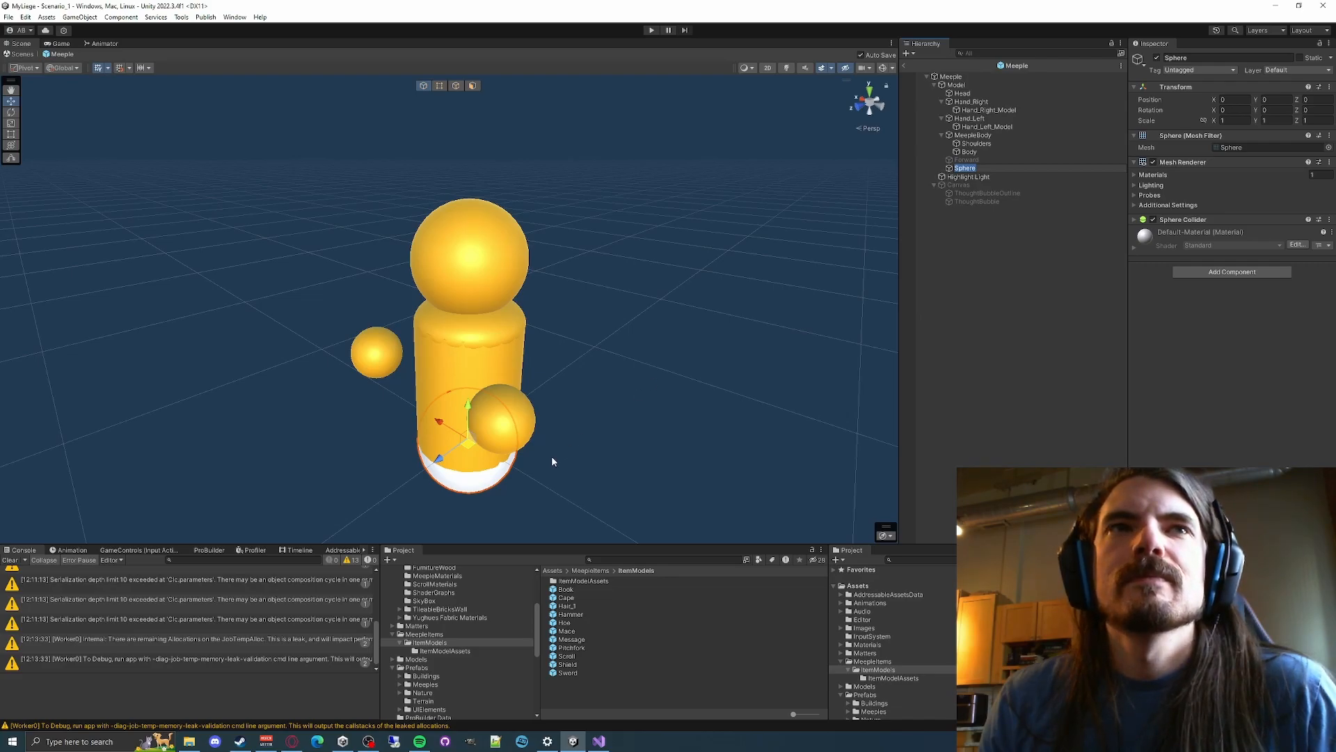
# Compare the new sphere's components with those of Head, and locate Head's mesh asset in the project
pyautogui.click(472, 254)
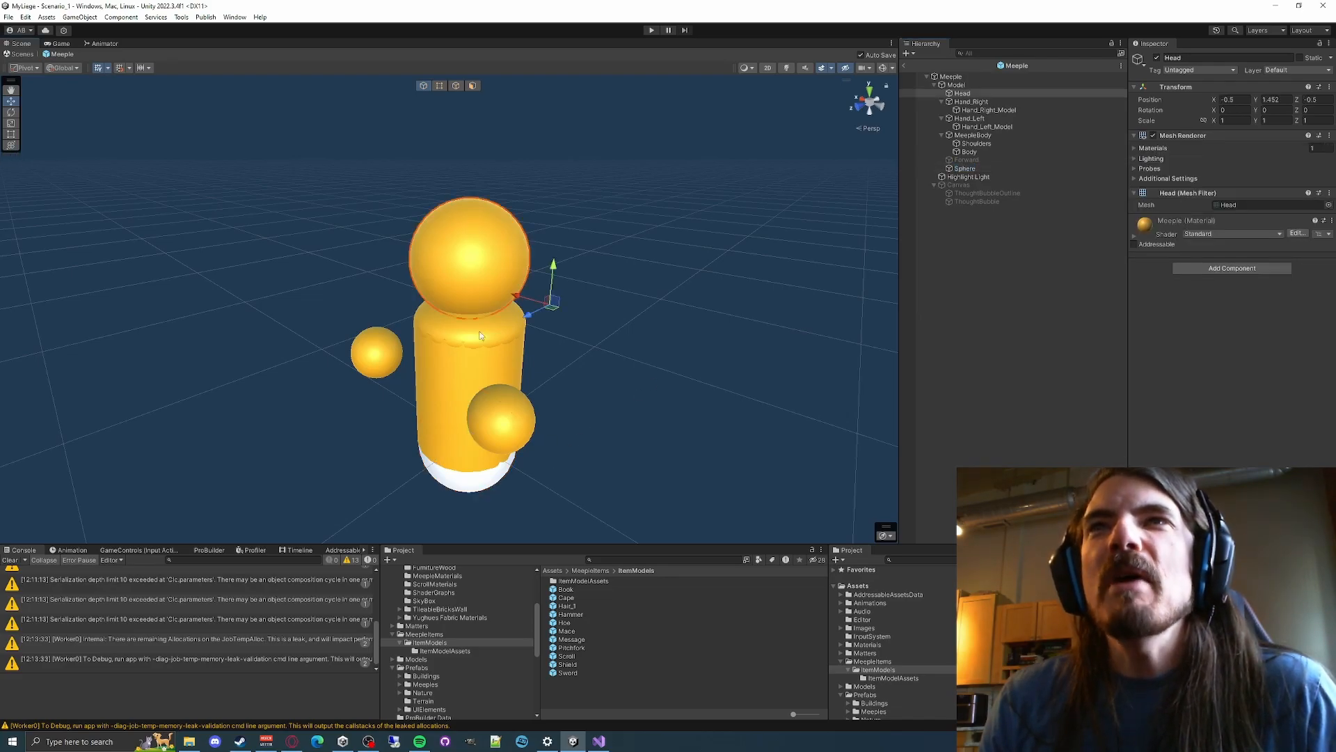
pyautogui.click(471, 487)
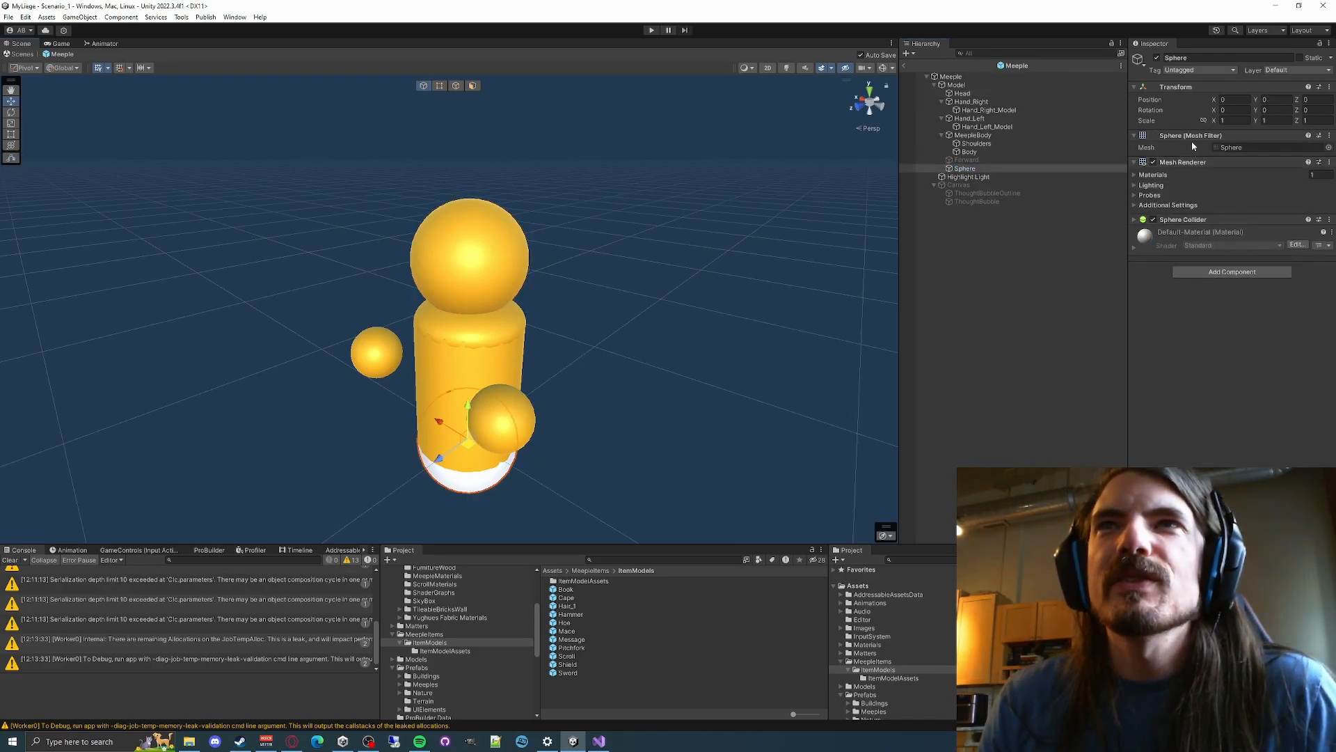
pyautogui.click(489, 254)
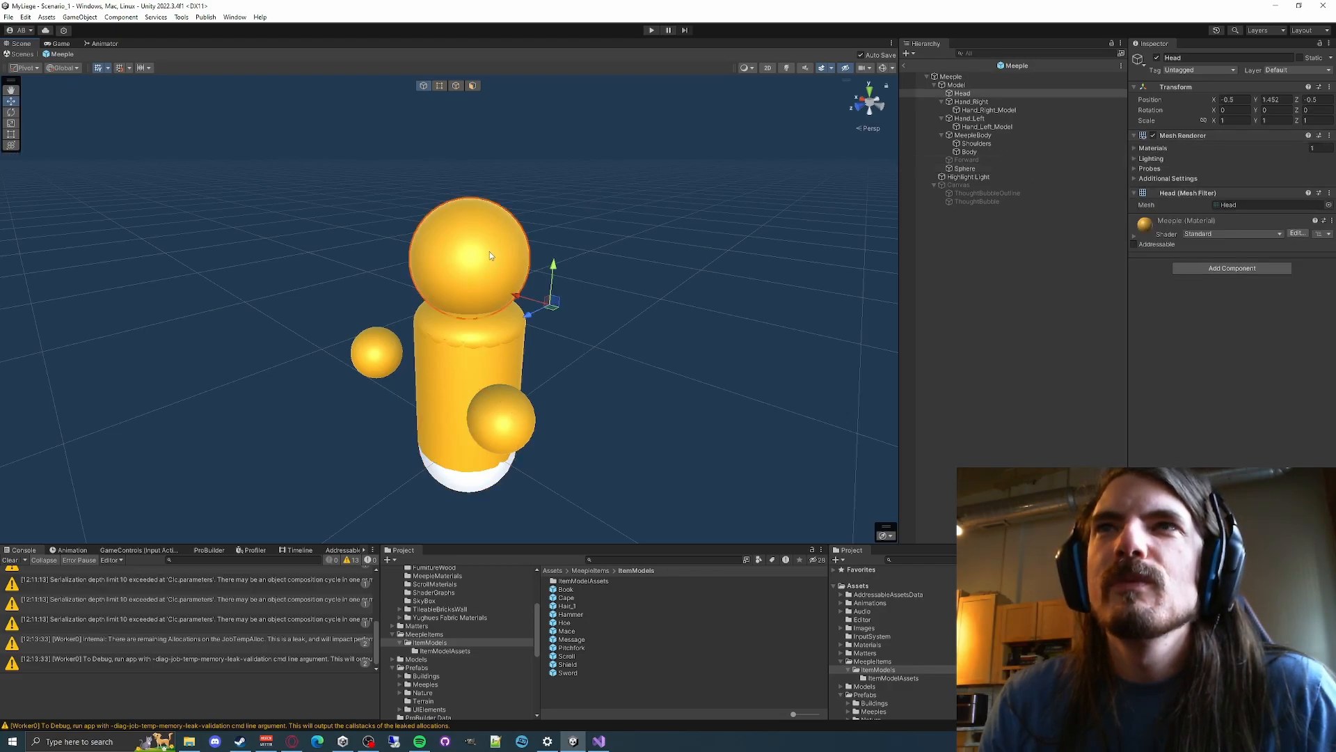
pyautogui.click(1253, 206)
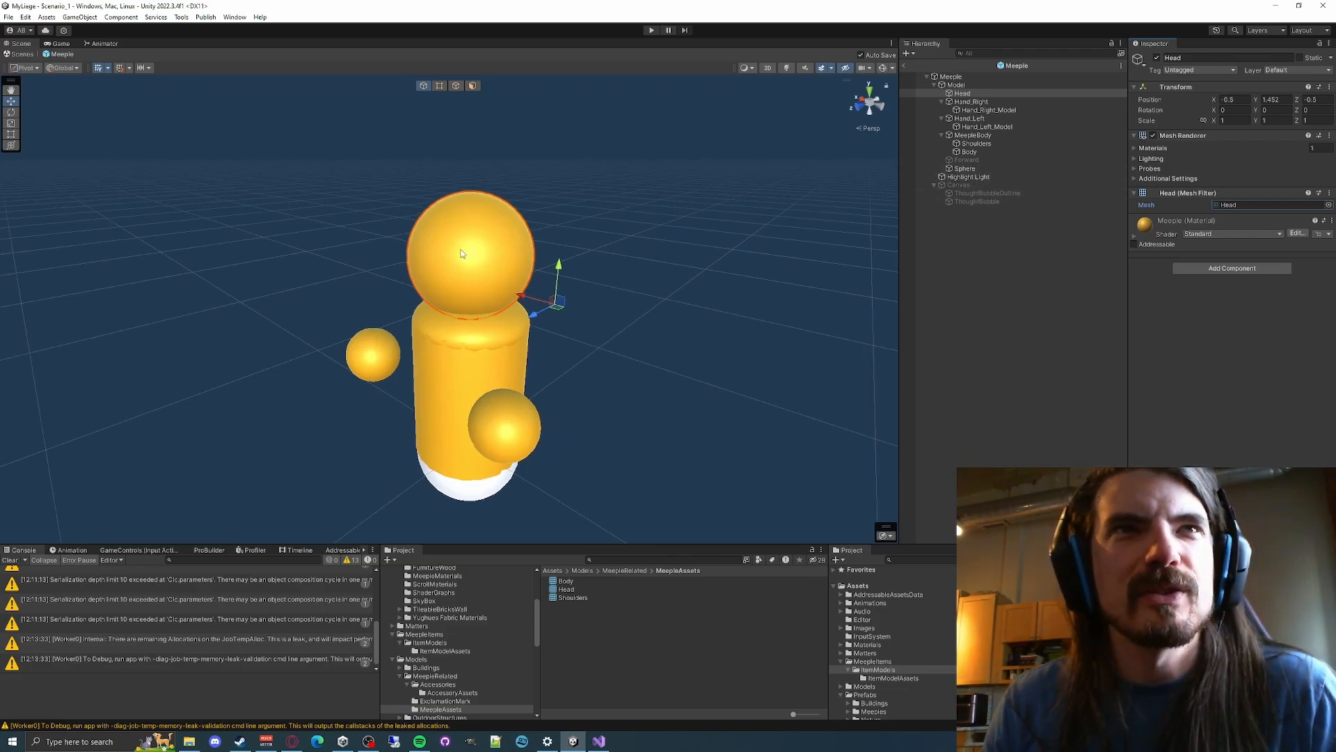
pyautogui.moveTo(576, 240); pyautogui.dragTo(552, 275, button='right')
pyautogui.press('w')
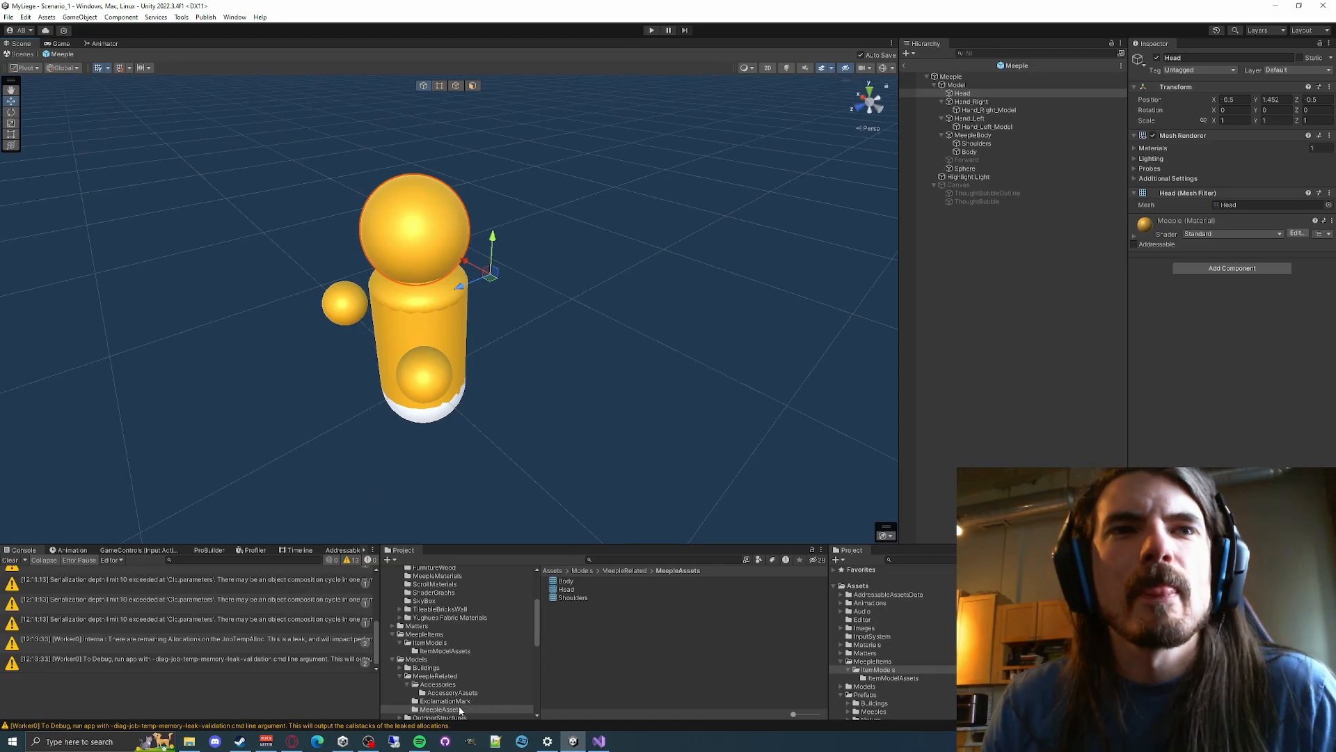
pyautogui.click(436, 411)
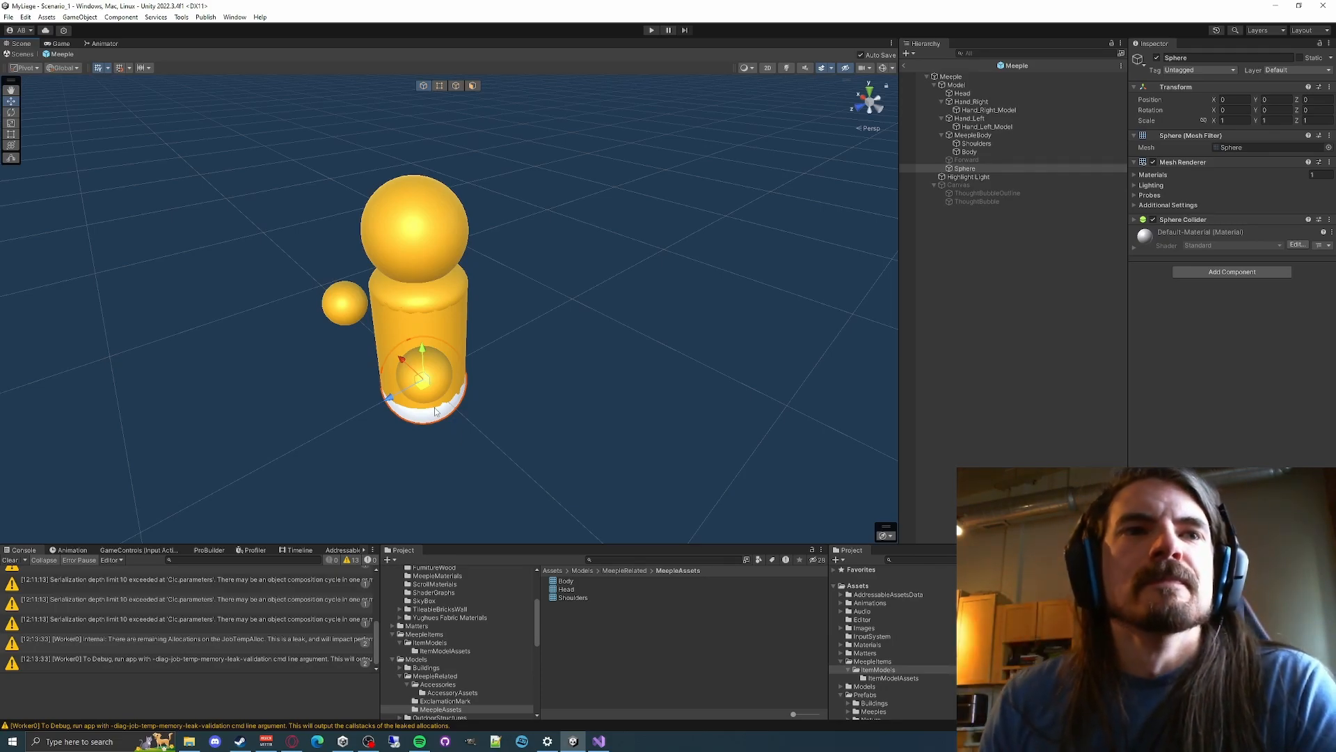
# Raise the new sphere above the meeple's existing head to a Y position of 2.827
pyautogui.moveTo(968, 178); pyautogui.dragTo(973, 172)
pyautogui.moveTo(423, 355); pyautogui.dragTo(488, 127)
pyautogui.moveTo(585, 207); pyautogui.dragTo(696, 167, button='right')
pyautogui.moveTo(567, 128); pyautogui.dragTo(525, 92)
pyautogui.moveTo(628, 251); pyautogui.dragTo(689, 174, button='right')
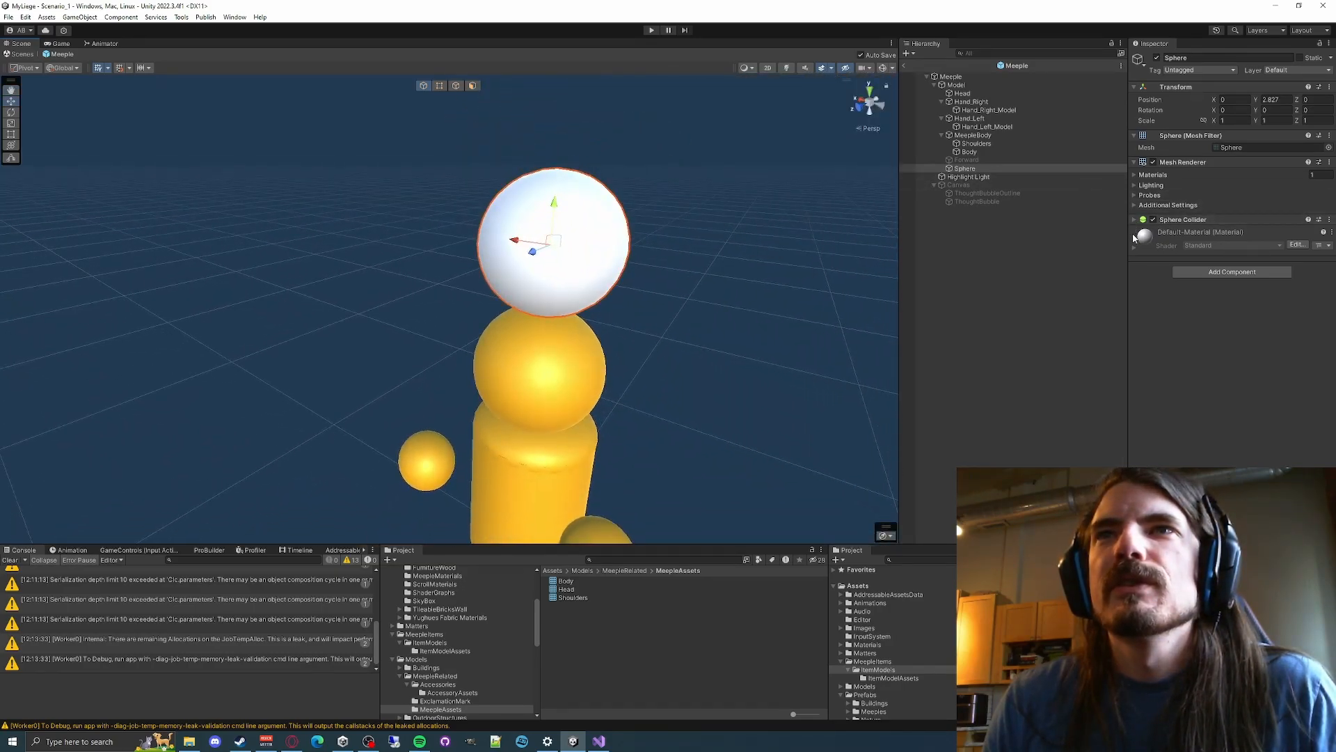
# Locate the Meeple material used by the existing Head and apply it to the new sphere
pyautogui.click(559, 369)
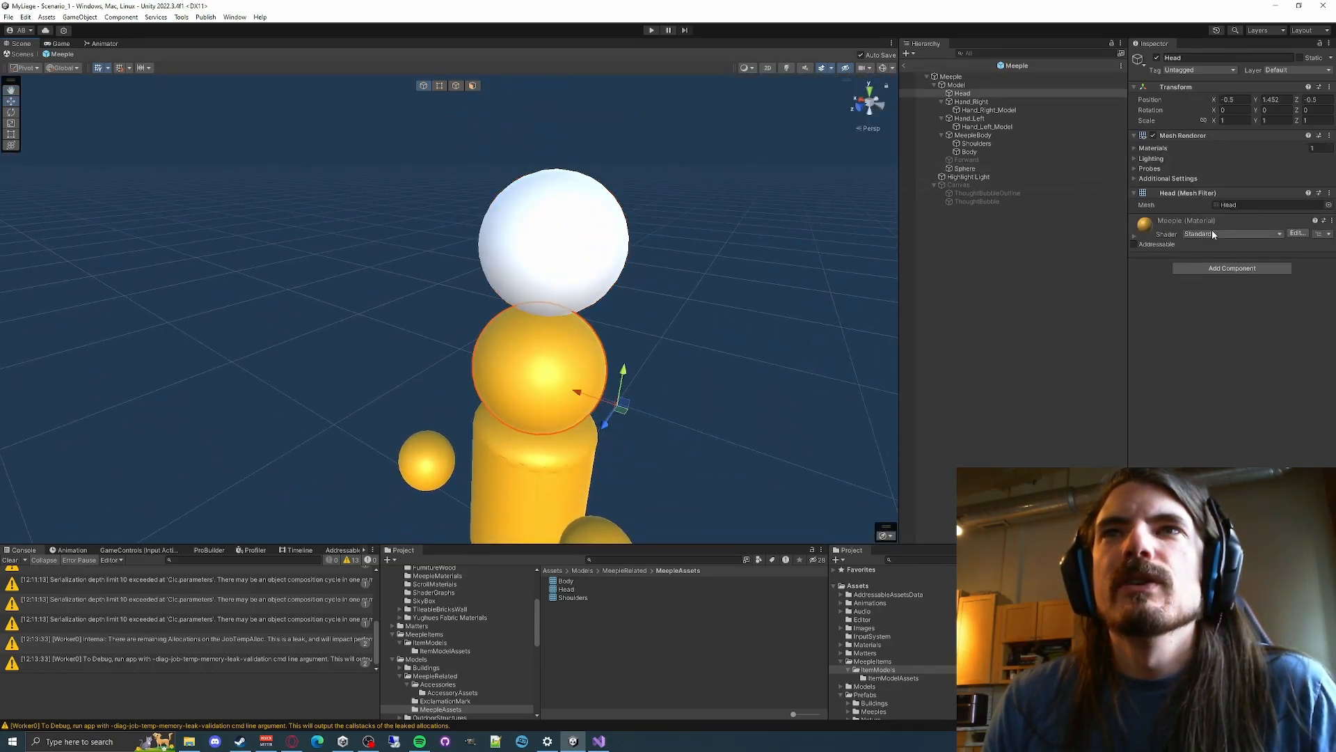
pyautogui.click(1135, 148)
pyautogui.click(1252, 161)
pyautogui.moveTo(568, 591); pyautogui.dragTo(560, 233)
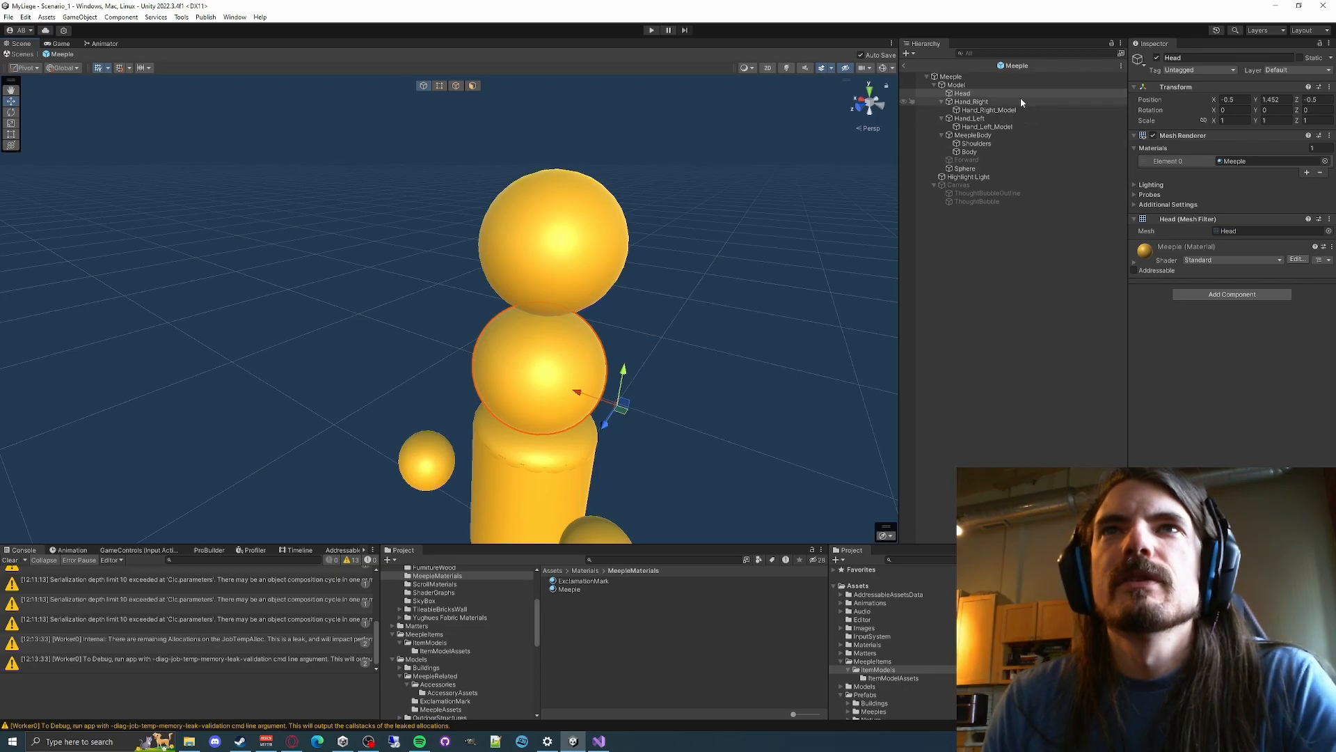
# Rename the sphere to Head and delete the old Head object from Model
pyautogui.click(967, 168)
pyautogui.press('F2')
pyautogui.write('Head')
pyautogui.press('Return')
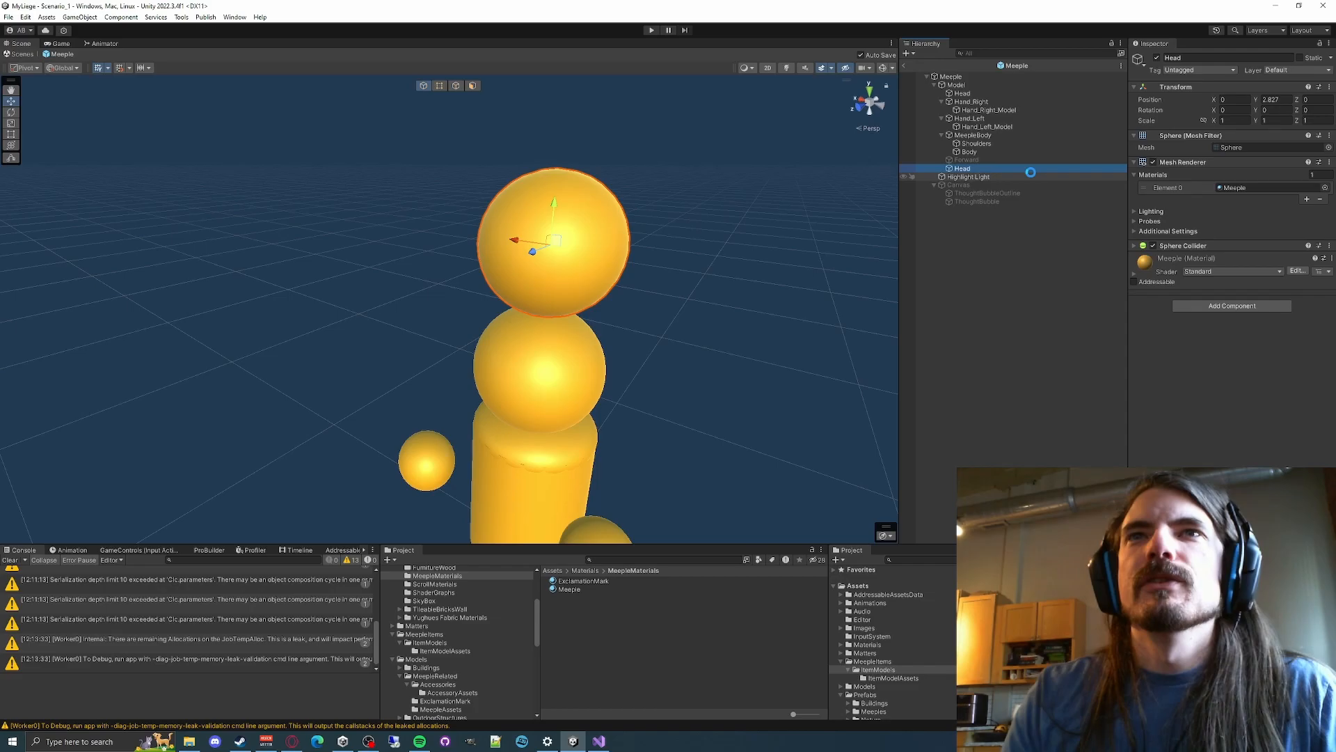
pyautogui.click(971, 93)
pyautogui.press('Delete')
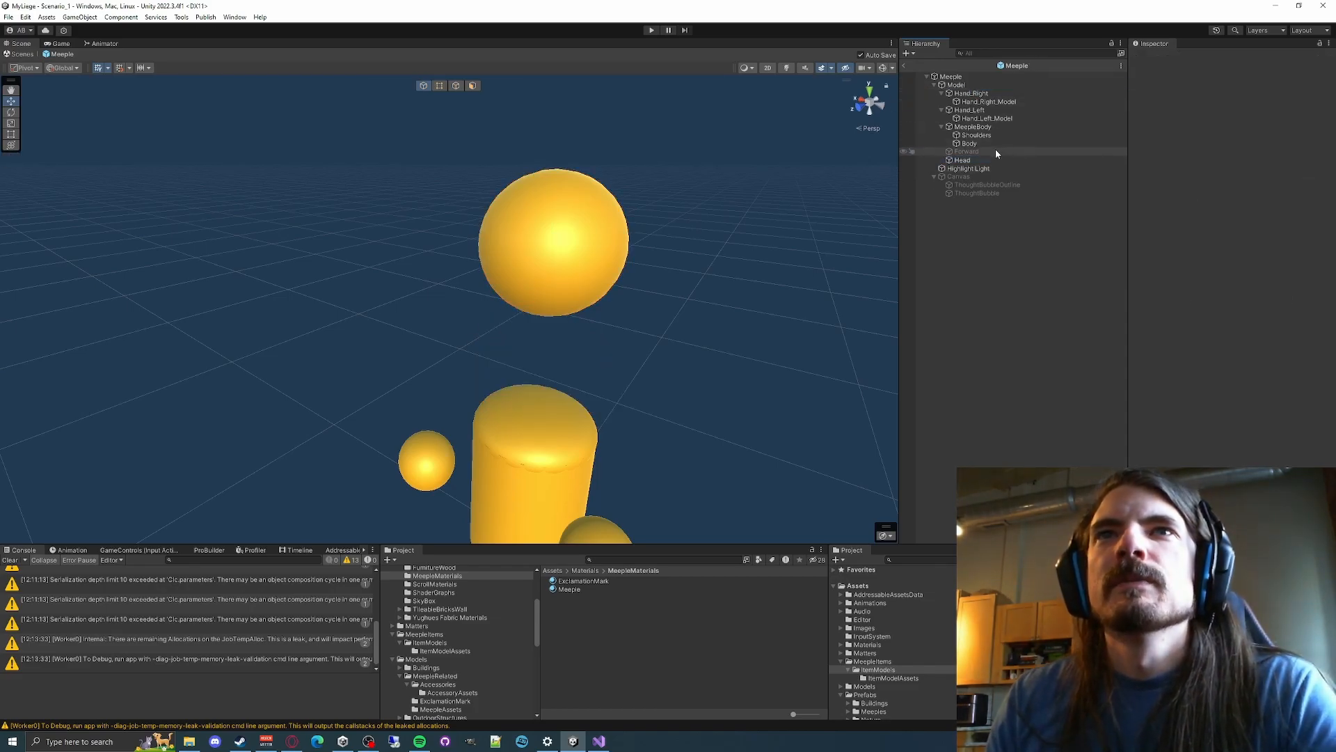
# Lower the new Head until it rests on the shoulders at a Y position of 1.914, and save
pyautogui.click(955, 160)
pyautogui.moveTo(551, 207); pyautogui.dragTo(570, 328)
pyautogui.keyDown('alt'); pyautogui.moveTo(477, 220); pyautogui.dragTo(533, 240); pyautogui.keyUp('alt')
pyautogui.keyDown('alt'); pyautogui.moveTo(680, 240); pyautogui.dragTo(705, 260); pyautogui.keyUp('alt')
pyautogui.scroll(5, 695, 218)
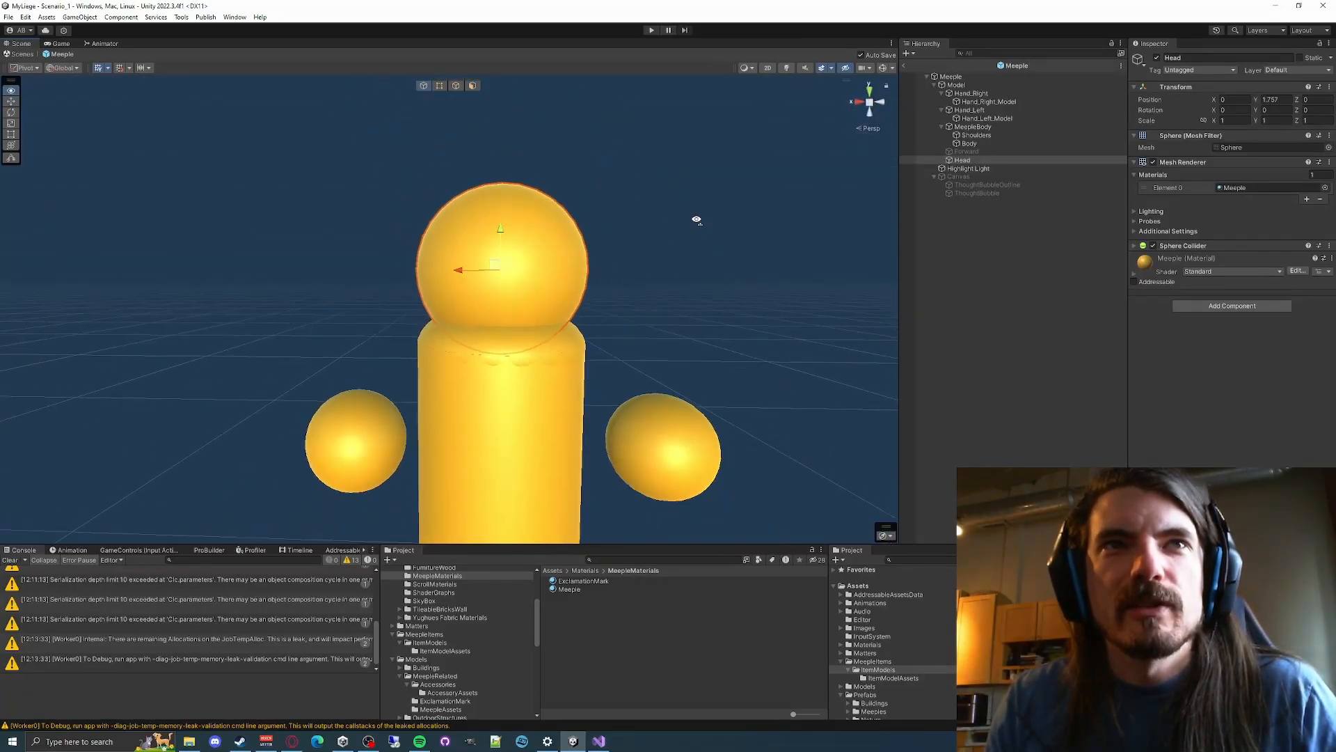
pyautogui.moveTo(501, 227)
pyautogui.mouseDown()
pyautogui.moveTo(510, 200)
pyautogui.moveTo(495, 208)
pyautogui.mouseUp()
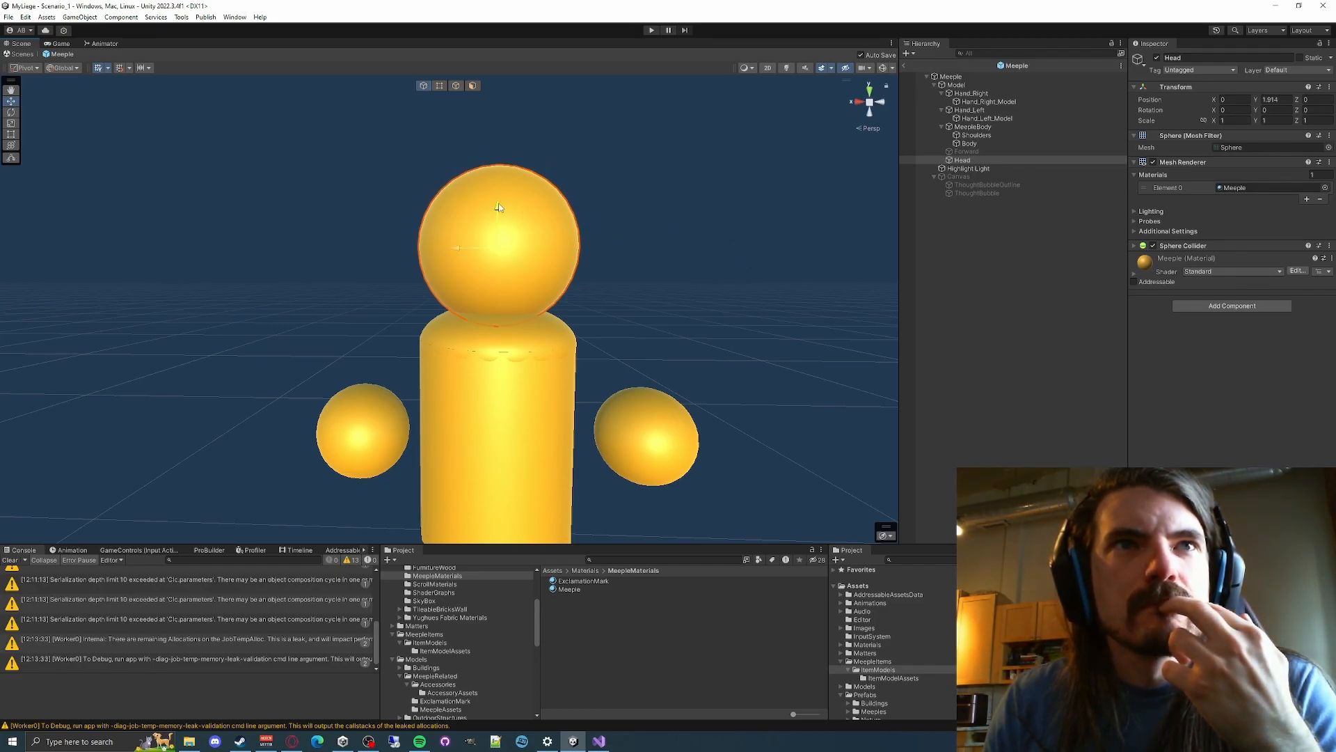
pyautogui.click(708, 259)
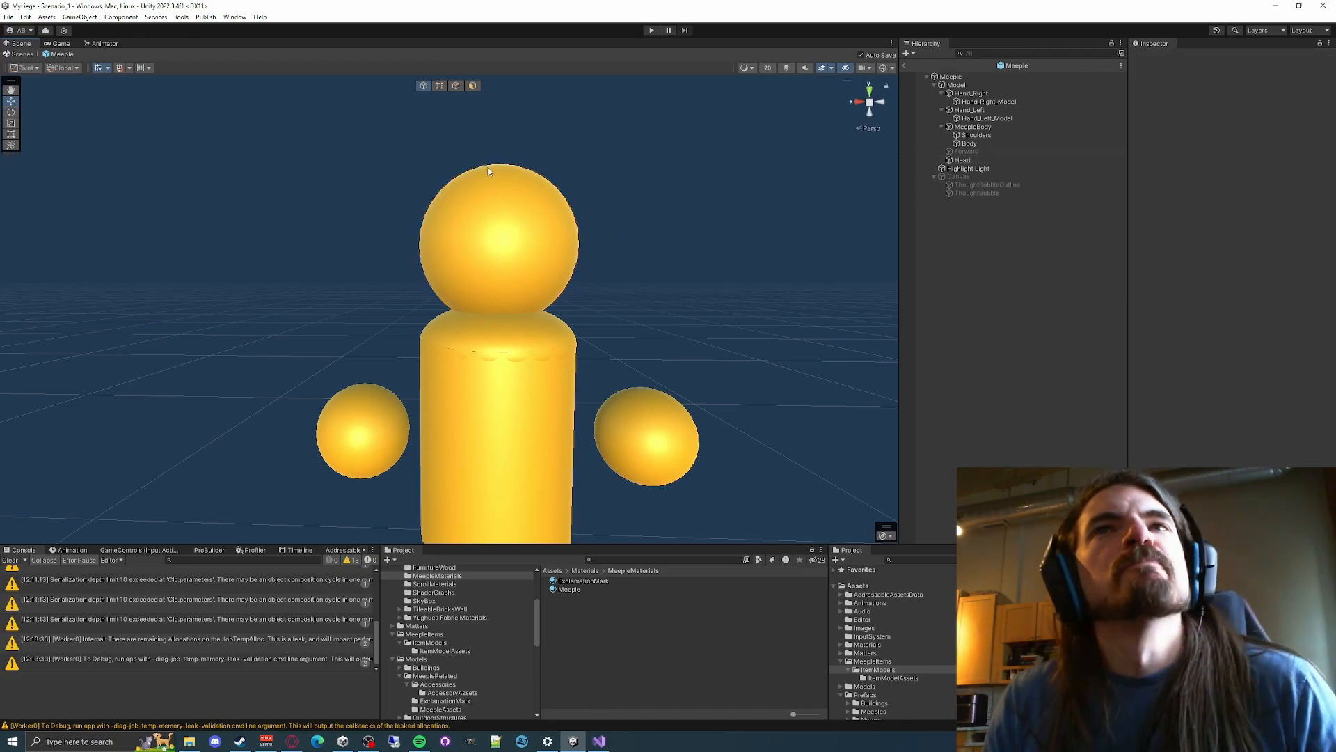
pyautogui.click(9, 18)
pyautogui.click(25, 67)
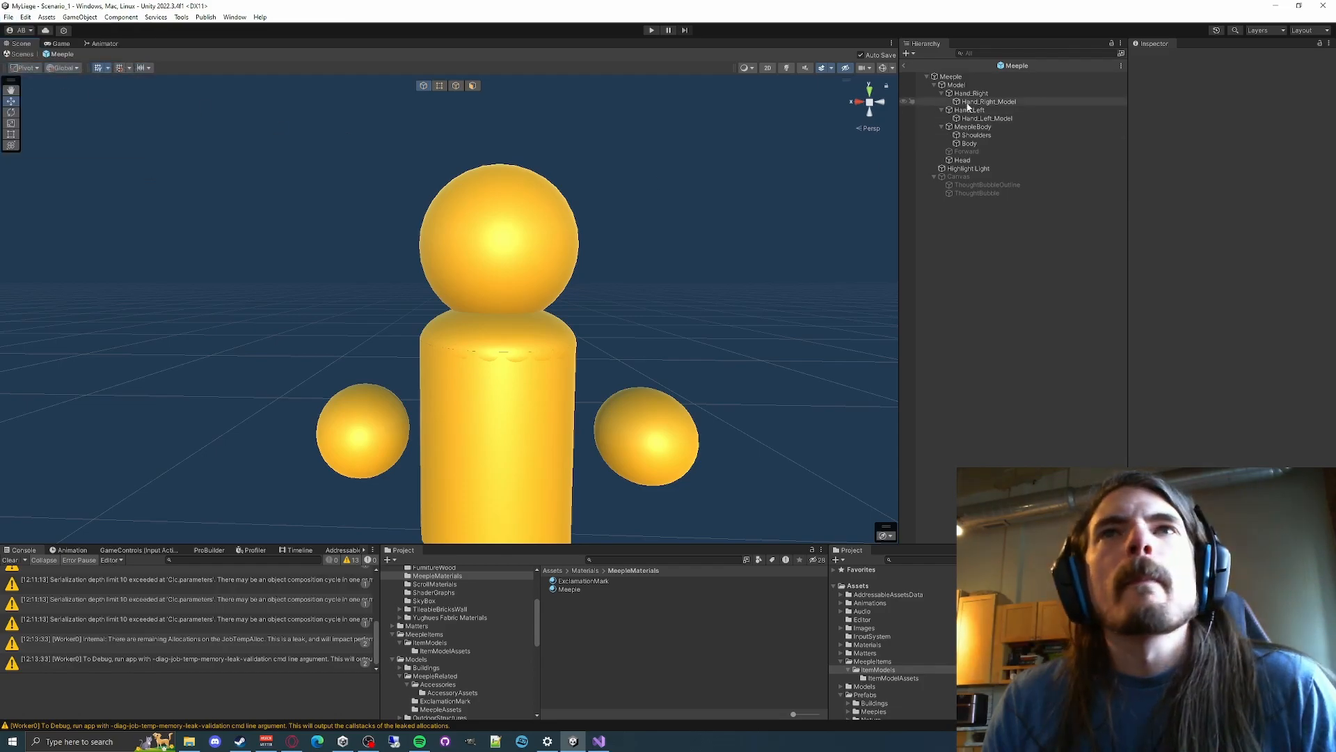
# Assign the new Head as the Head anchor transform in the Meeple root's Meeple Loadout script
pyautogui.click(956, 84)
pyautogui.click(952, 77)
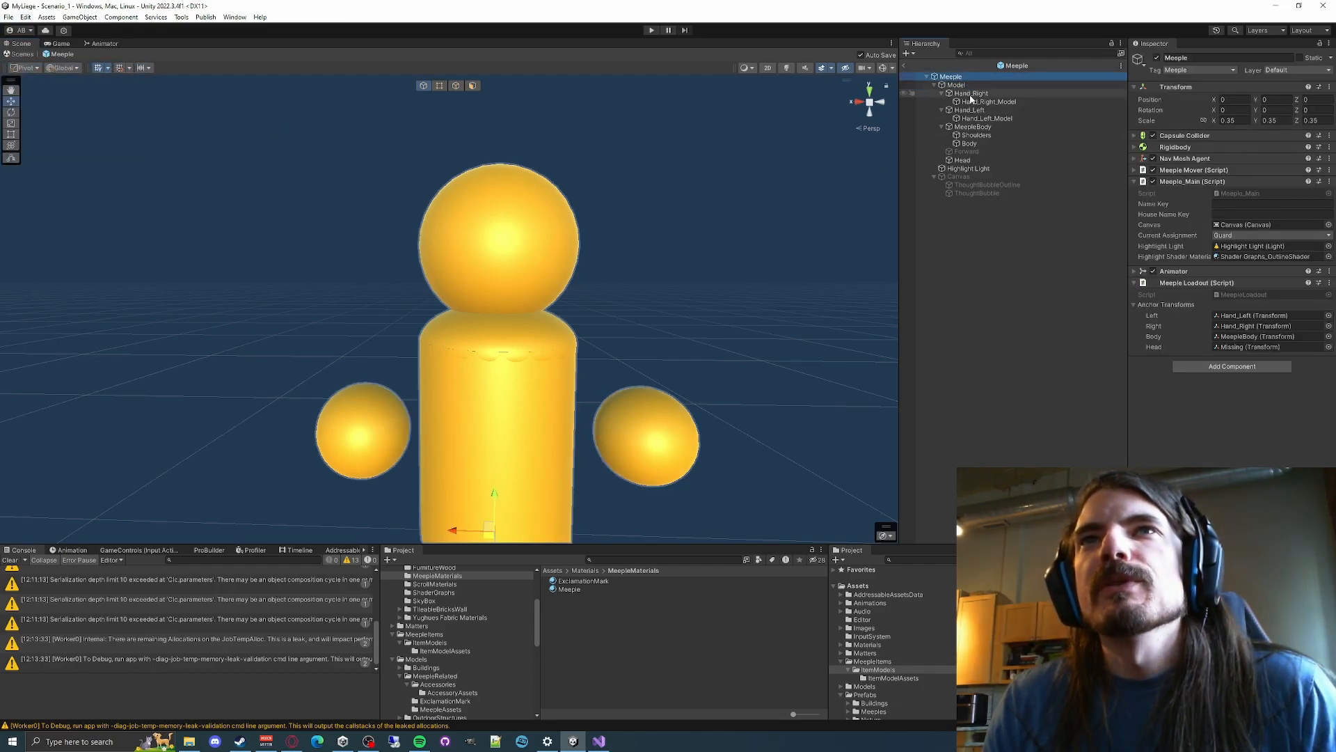
pyautogui.moveTo(966, 160); pyautogui.dragTo(1236, 347)
# Move Head to the first place among Model's children and collapse the Hand_Right, Hand_Left and MeepleBody groups
pyautogui.moveTo(963, 160); pyautogui.dragTo(965, 90)
pyautogui.click(942, 102)
pyautogui.click(950, 110)
pyautogui.click(942, 110)
pyautogui.click(941, 119)
pyautogui.click(961, 222)
pyautogui.press('d')
pyautogui.moveTo(631, 198); pyautogui.dragTo(539, 379, button='right')
pyautogui.press('w')
pyautogui.press('s')
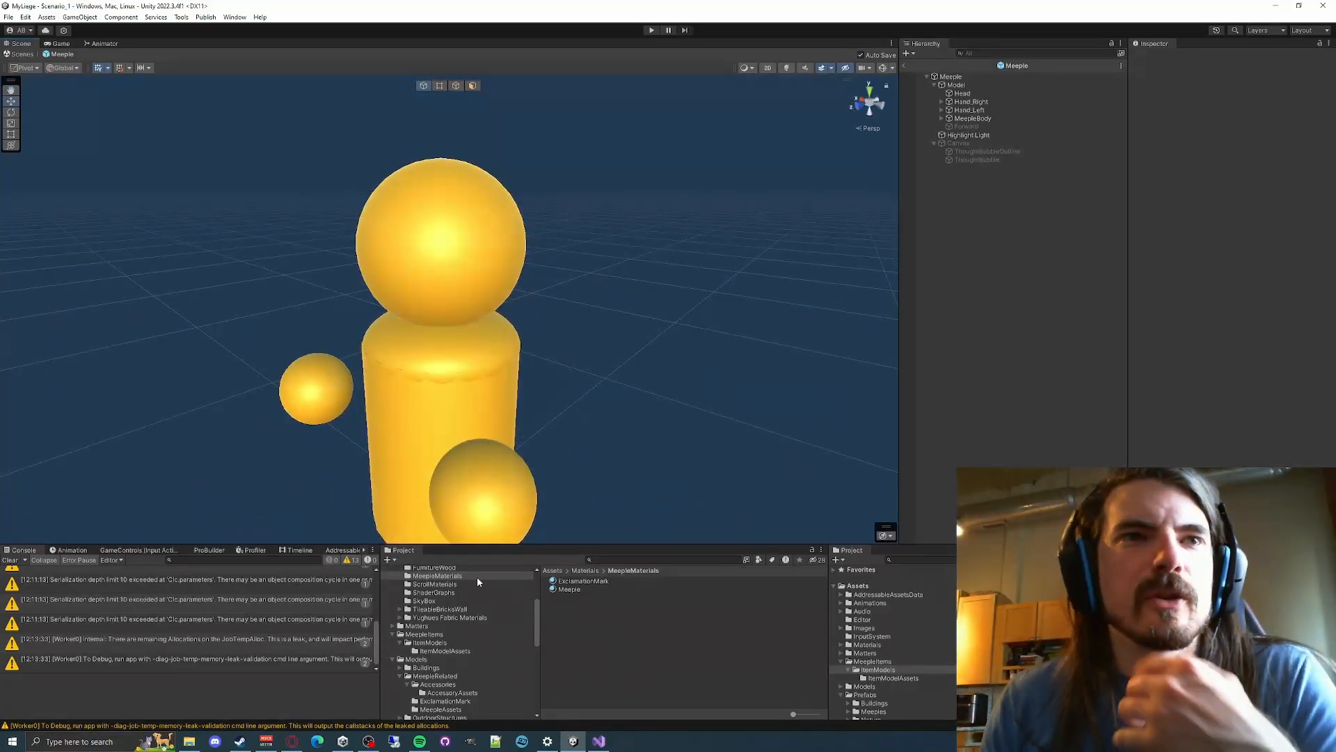
# Add Hair_1 from ItemModels under Head and set its position to 0, 0, 0 to check the fit
pyautogui.click(452, 634)
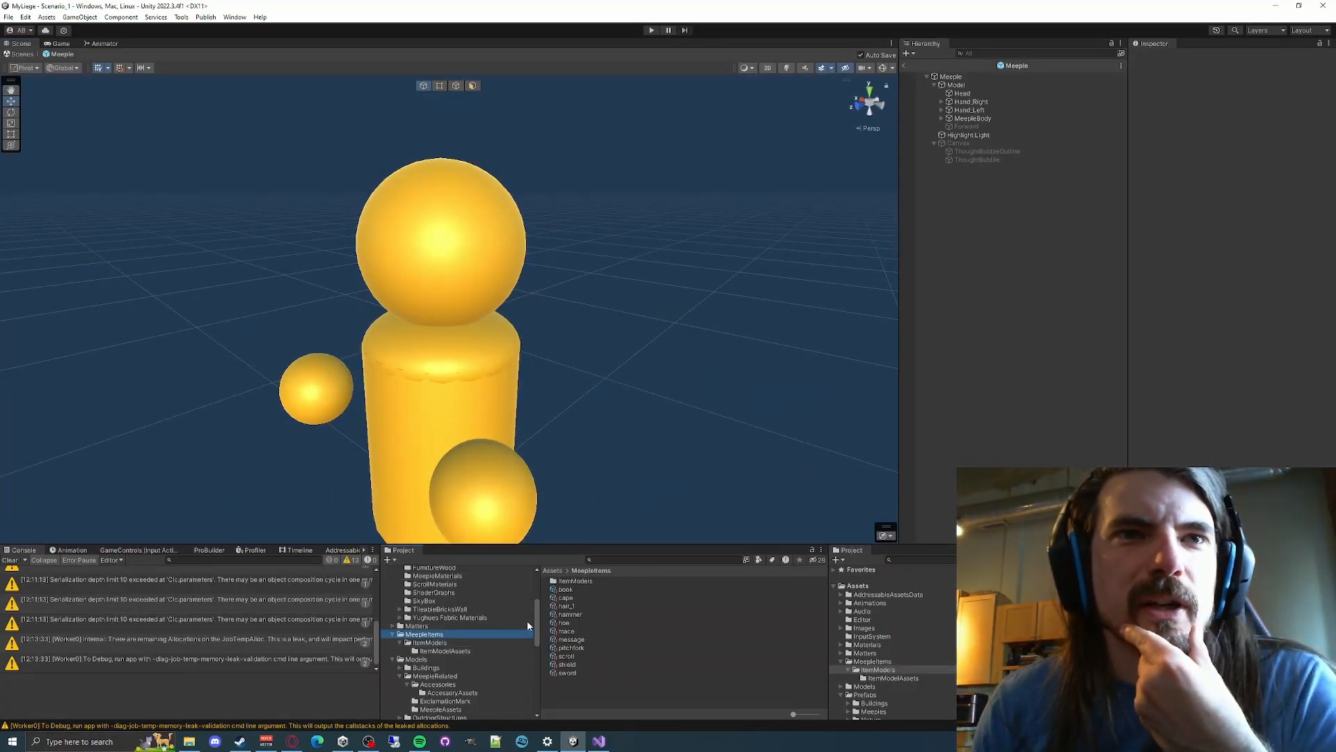
pyautogui.click(432, 642)
pyautogui.moveTo(575, 616); pyautogui.dragTo(971, 92)
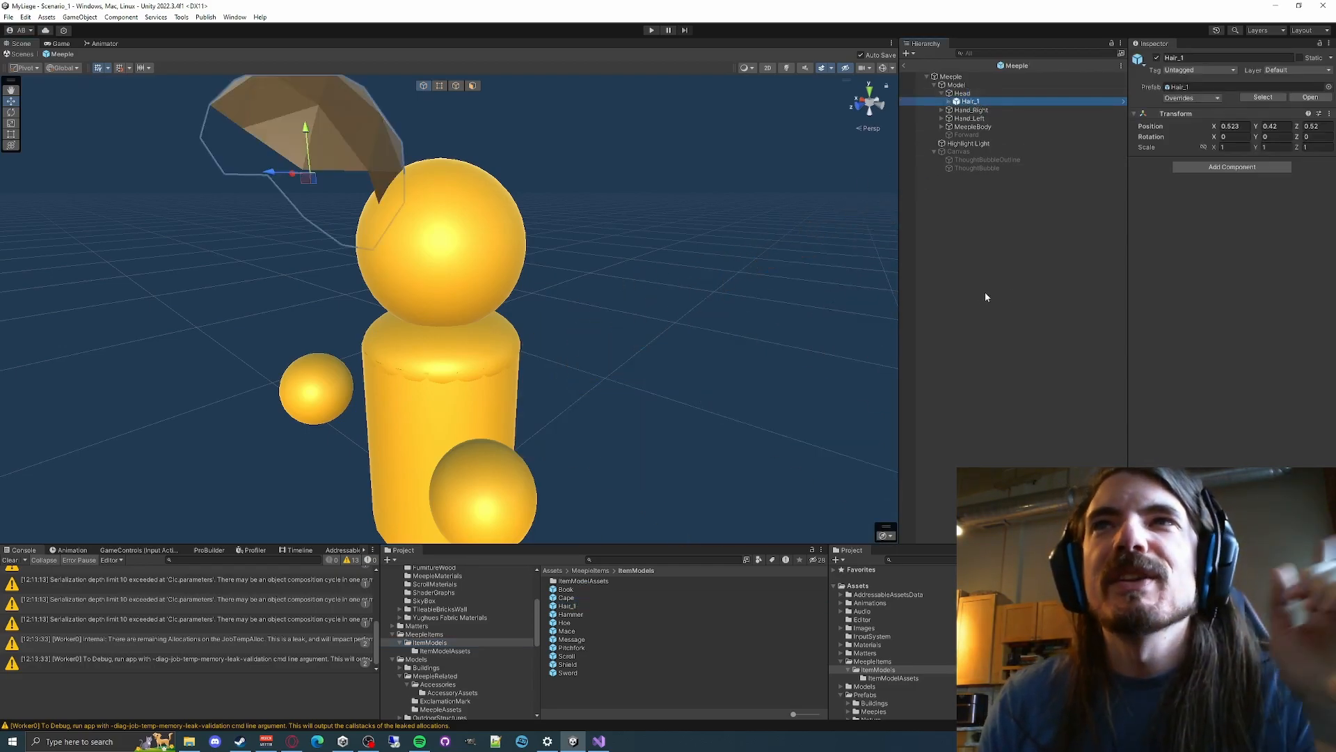
pyautogui.click(1240, 128)
pyautogui.write('0')
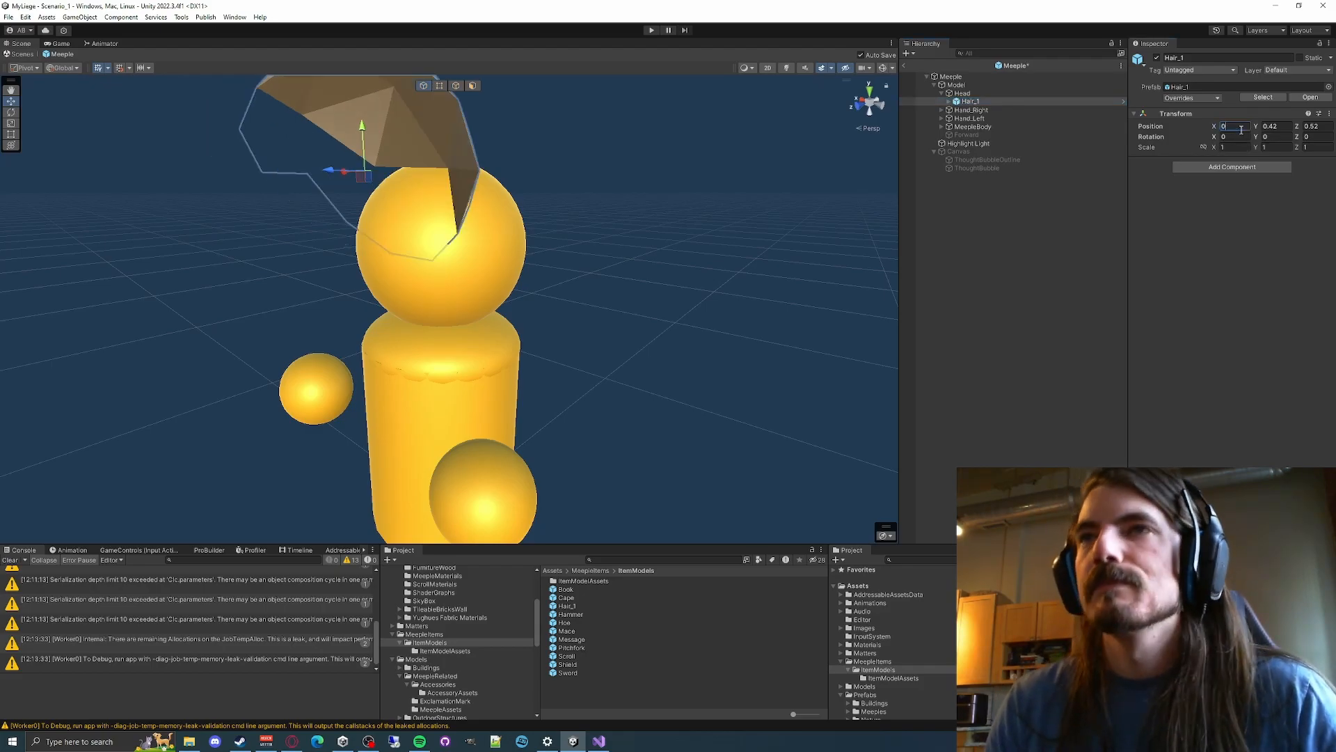
pyautogui.write('0')
pyautogui.press('Tab')
pyautogui.write('0')
pyautogui.press('Tab')
pyautogui.moveTo(625, 303); pyautogui.dragTo(602, 298, button='right')
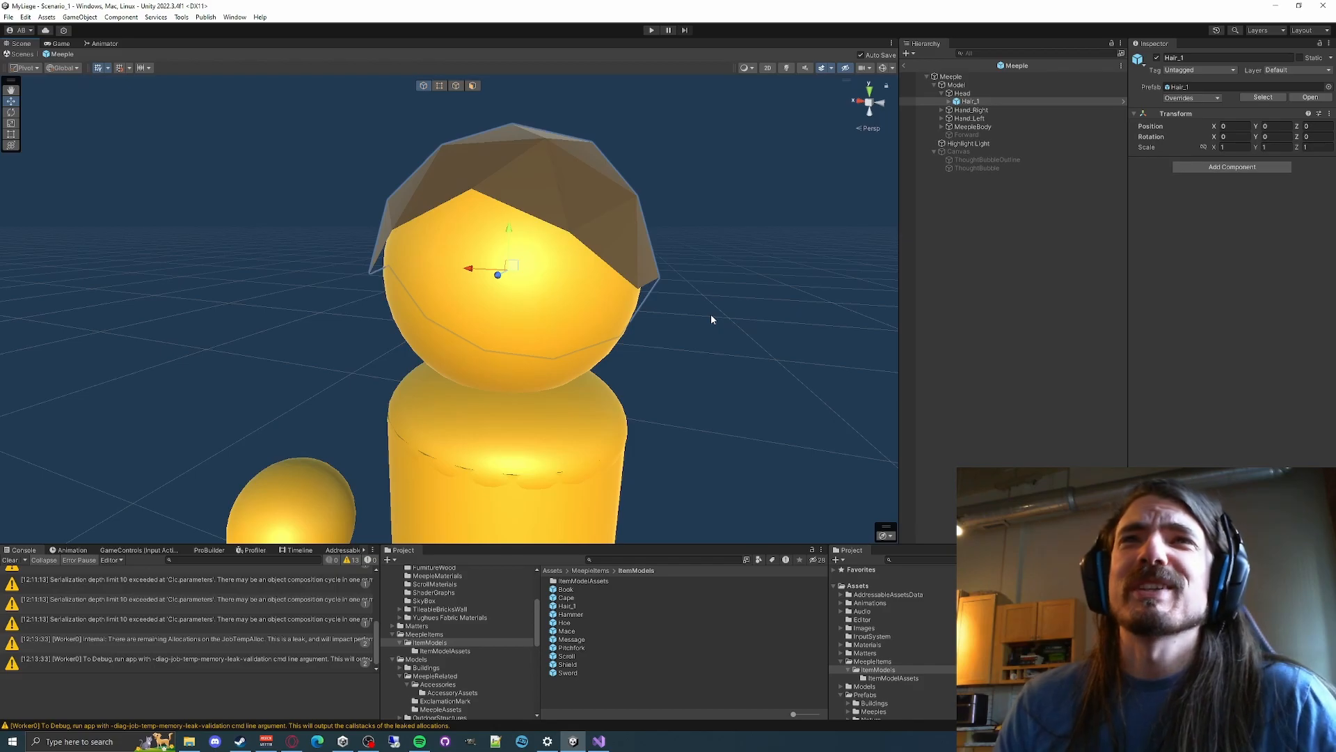
# Open the Hair_1 prefab from its instance and set the root's position to 0, 0, 0
pyautogui.click(949, 101)
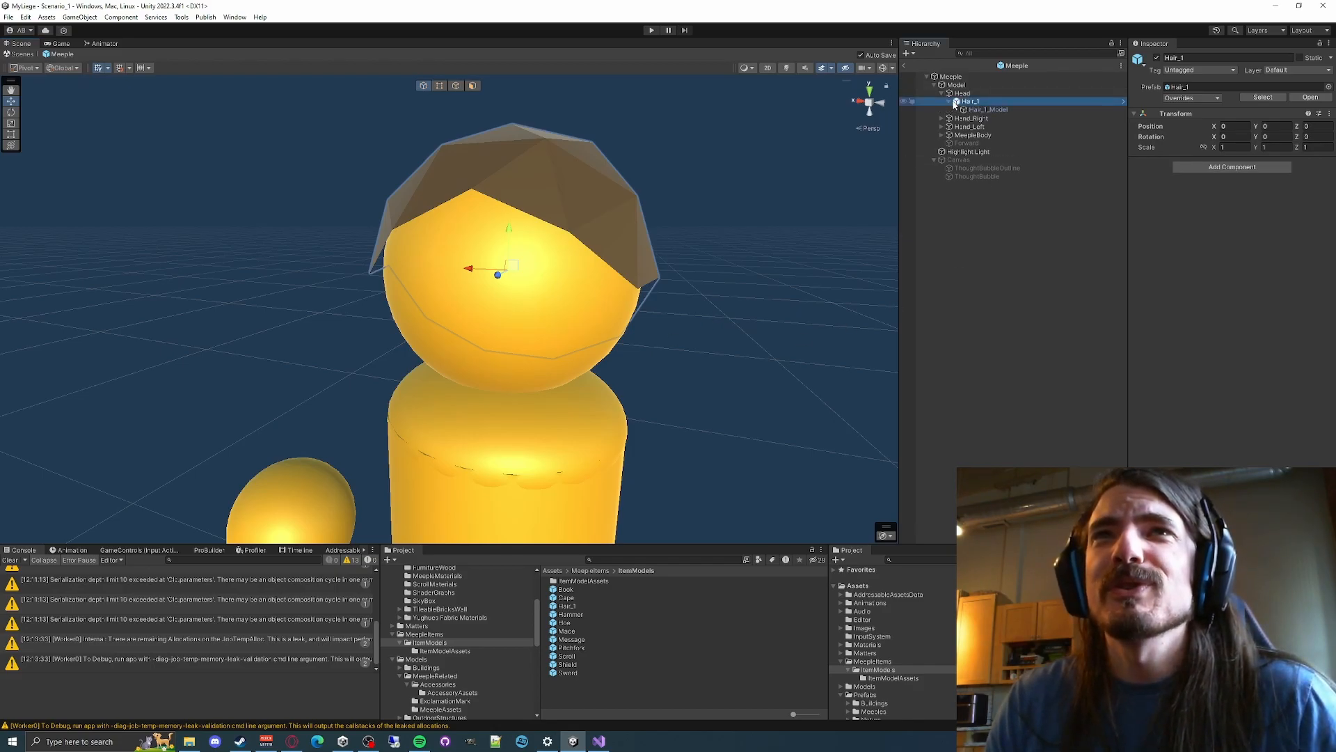
pyautogui.click(986, 110)
pyautogui.click(993, 101)
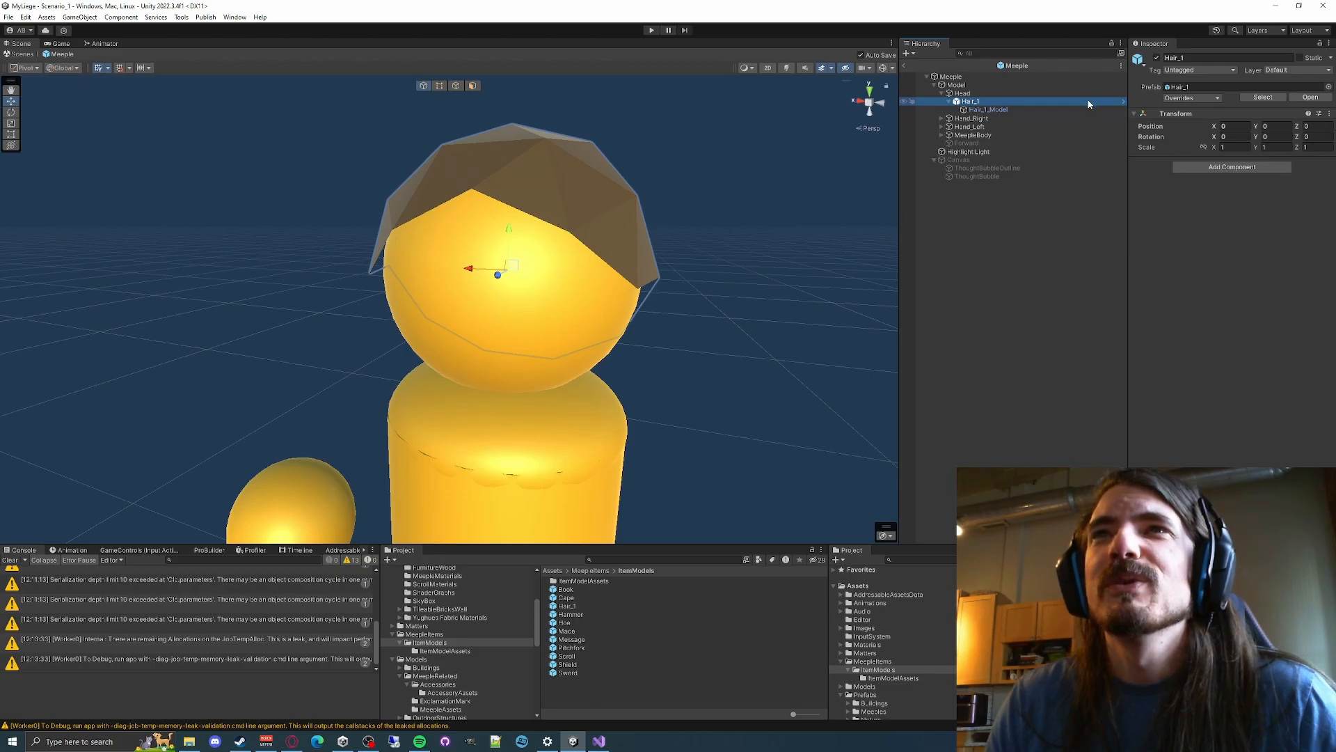
pyautogui.click(1311, 97)
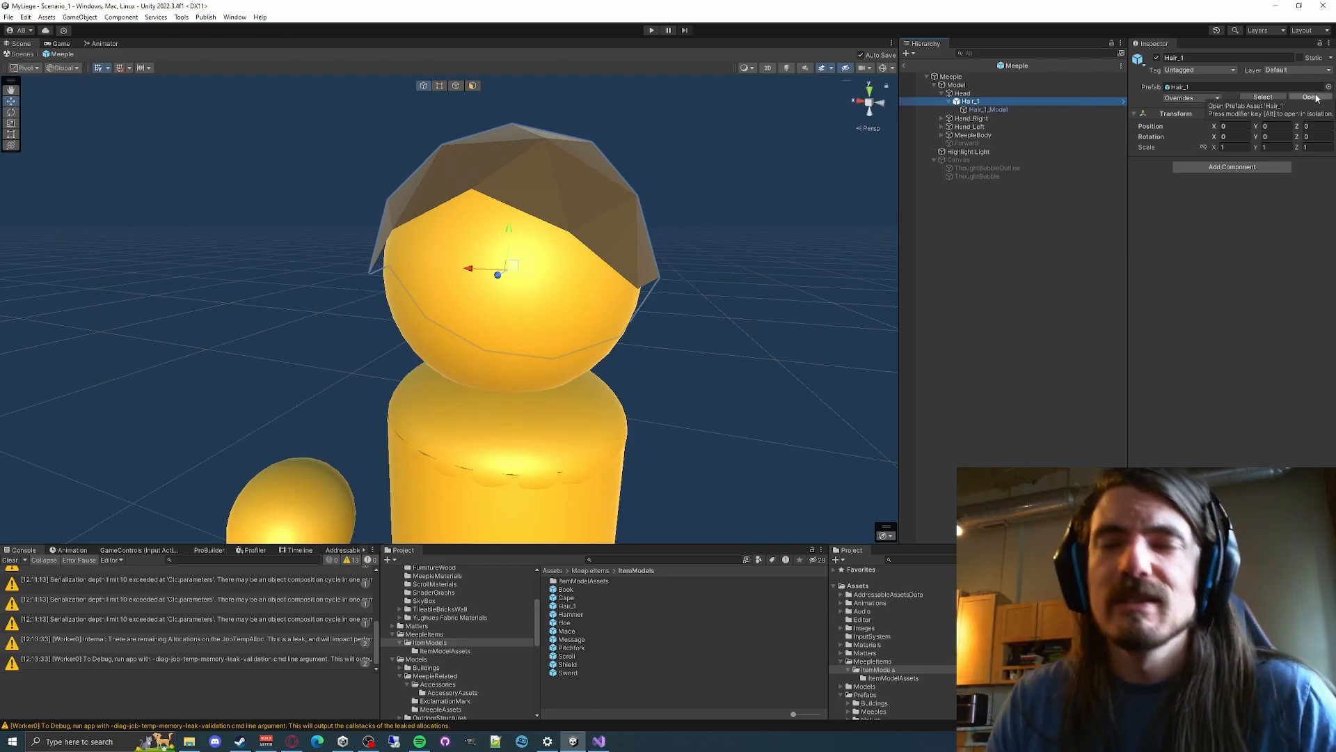
pyautogui.click(1244, 99)
pyautogui.write('0')
pyautogui.press('Tab')
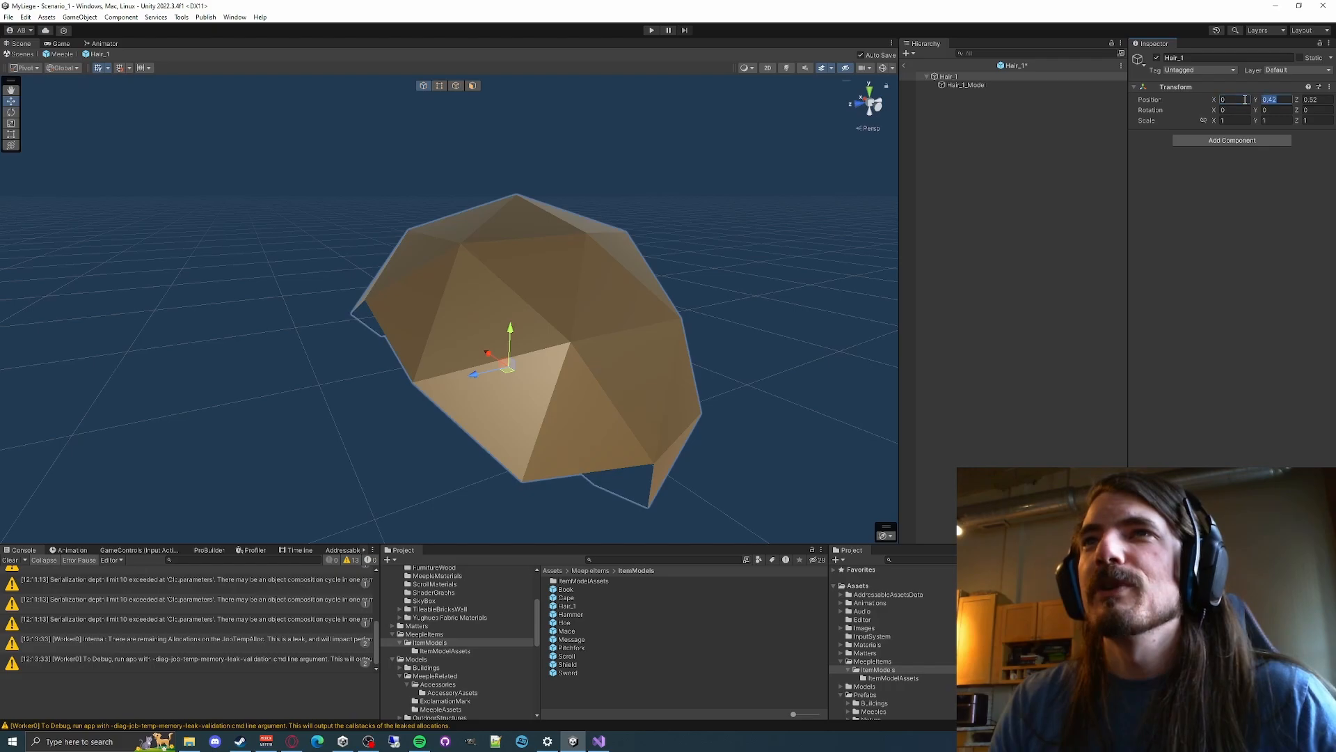
pyautogui.write('0')
pyautogui.press('Tab')
pyautogui.write('0')
pyautogui.press('Return')
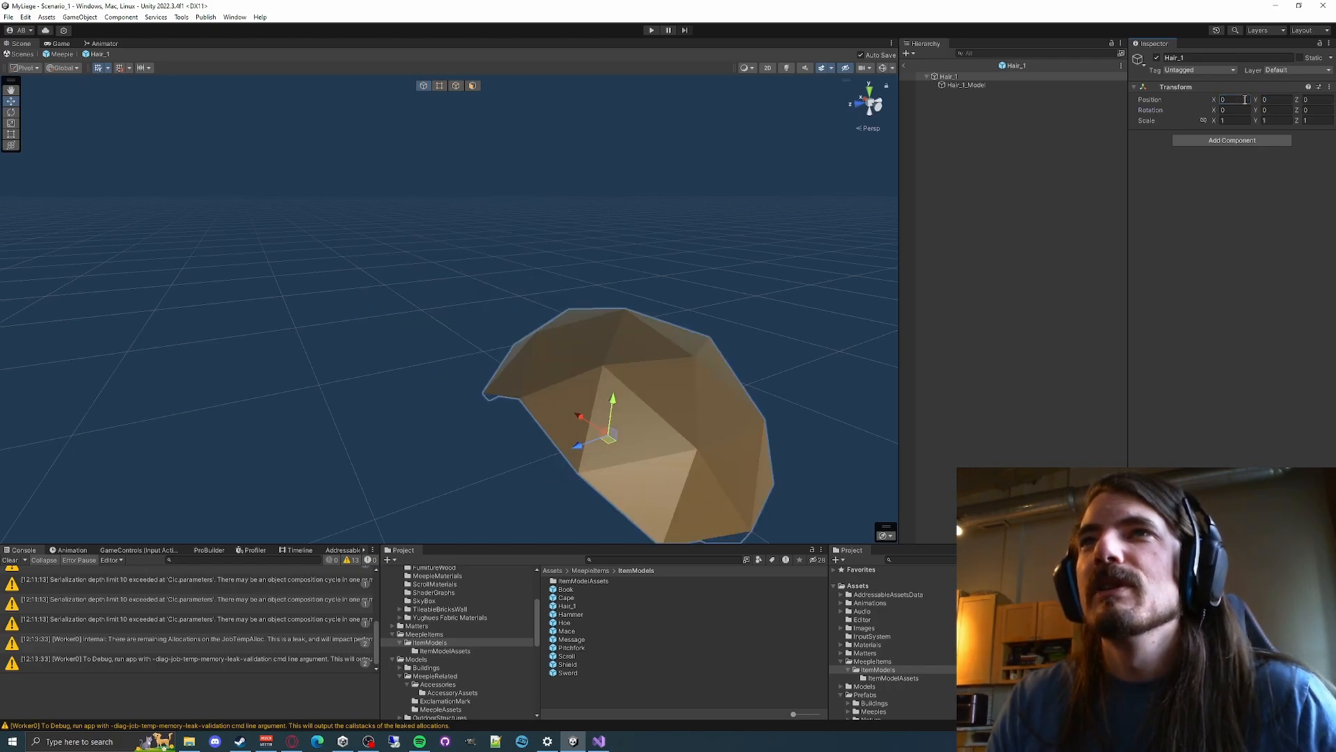
pyautogui.click(950, 84)
pyautogui.click(947, 79)
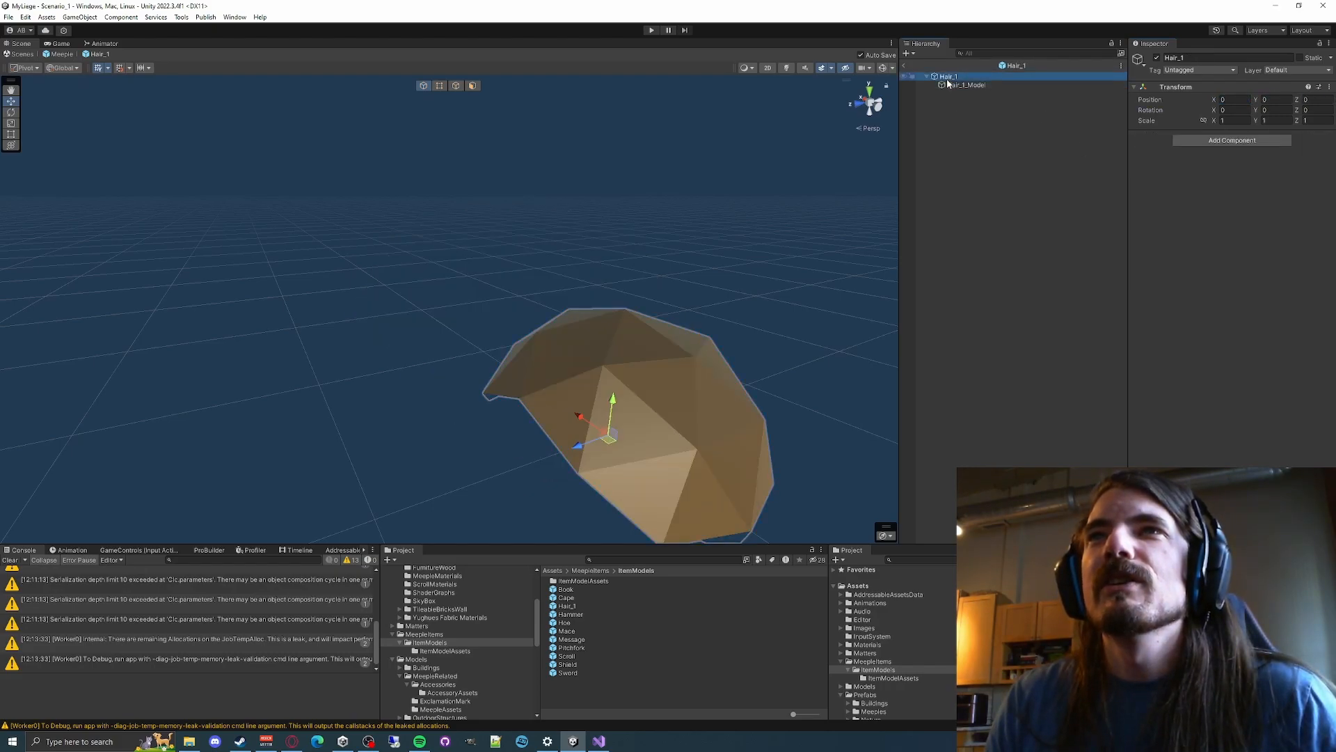
# Return to the Meeple prefab and replace Hair_1 under Head with a fresh instance to check its saved placement
pyautogui.click(905, 66)
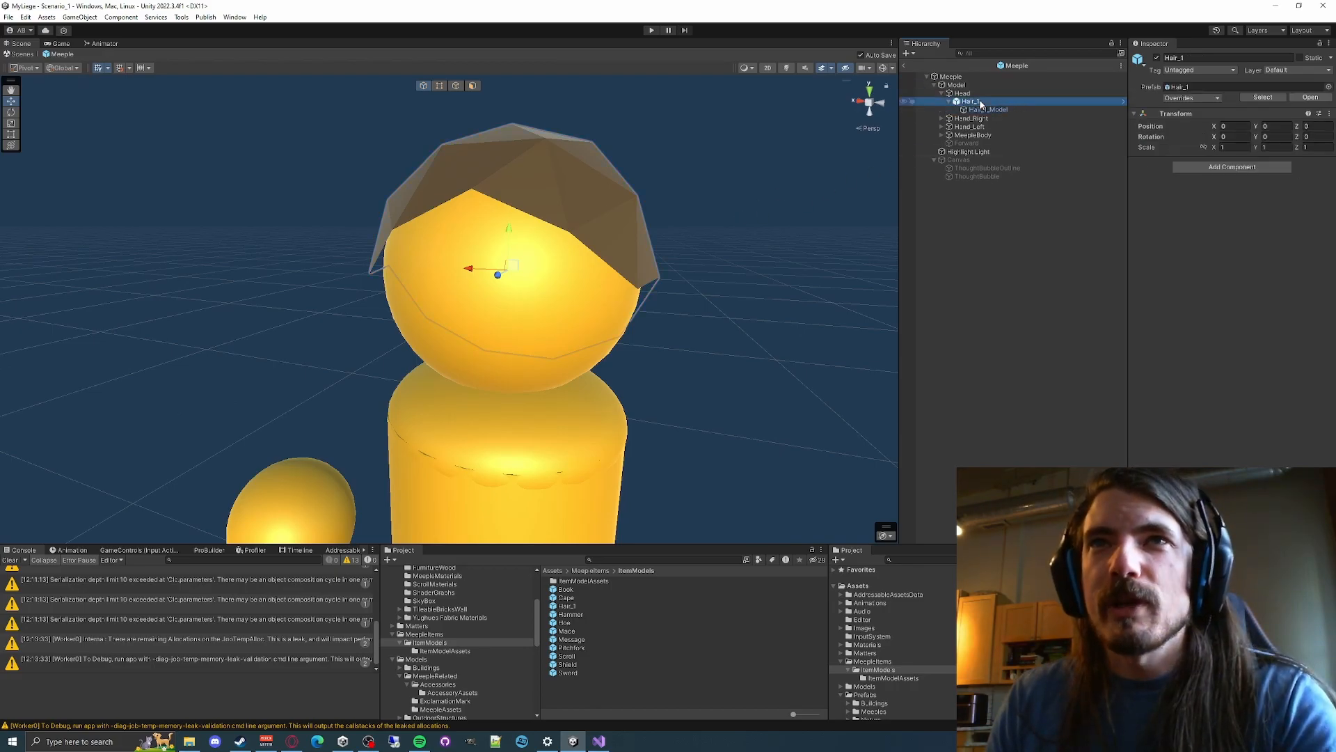
pyautogui.press('Delete')
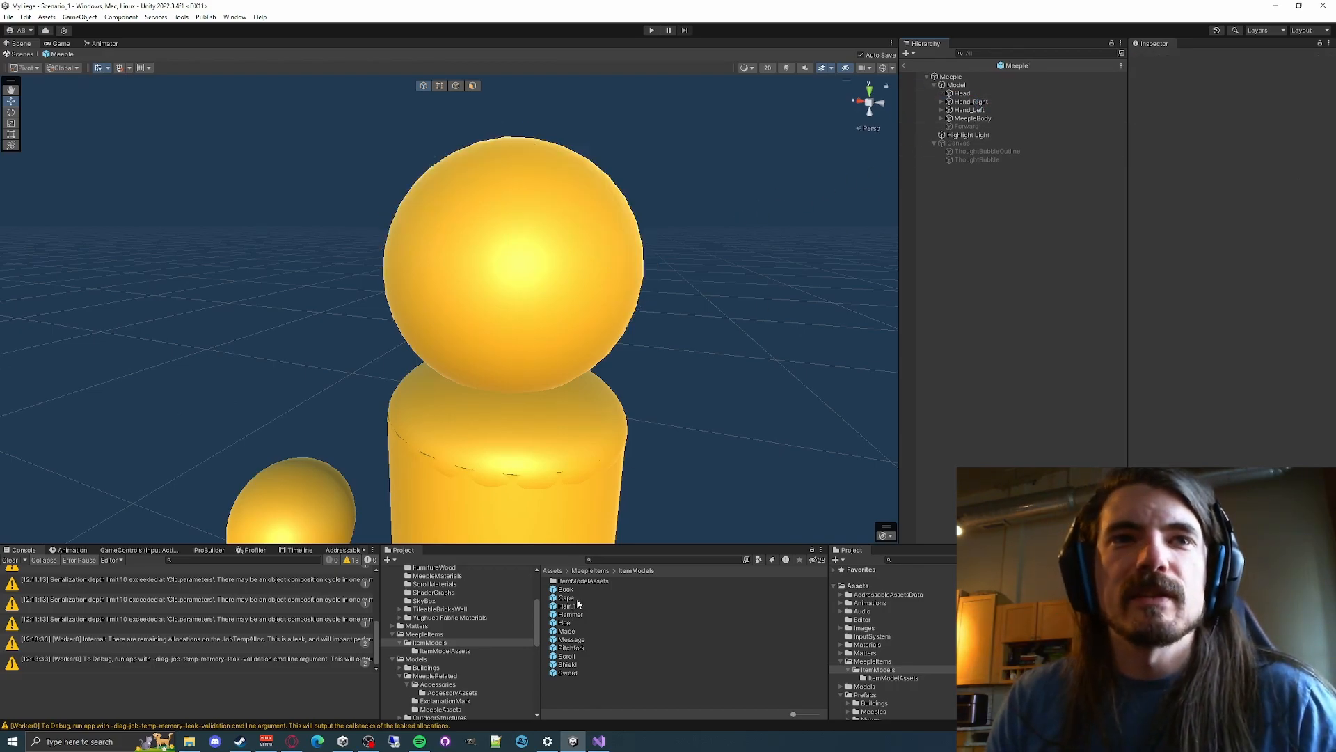
pyautogui.moveTo(572, 608); pyautogui.dragTo(962, 93)
pyautogui.moveTo(501, 268)
pyautogui.keyDown('alt'); pyautogui.mouseDown()
pyautogui.moveTo(595, 231)
pyautogui.moveTo(209, 229)
pyautogui.moveTo(367, 221)
pyautogui.moveTo(499, 257)
pyautogui.mouseUp(); pyautogui.keyUp('alt')
pyautogui.click(498, 257)
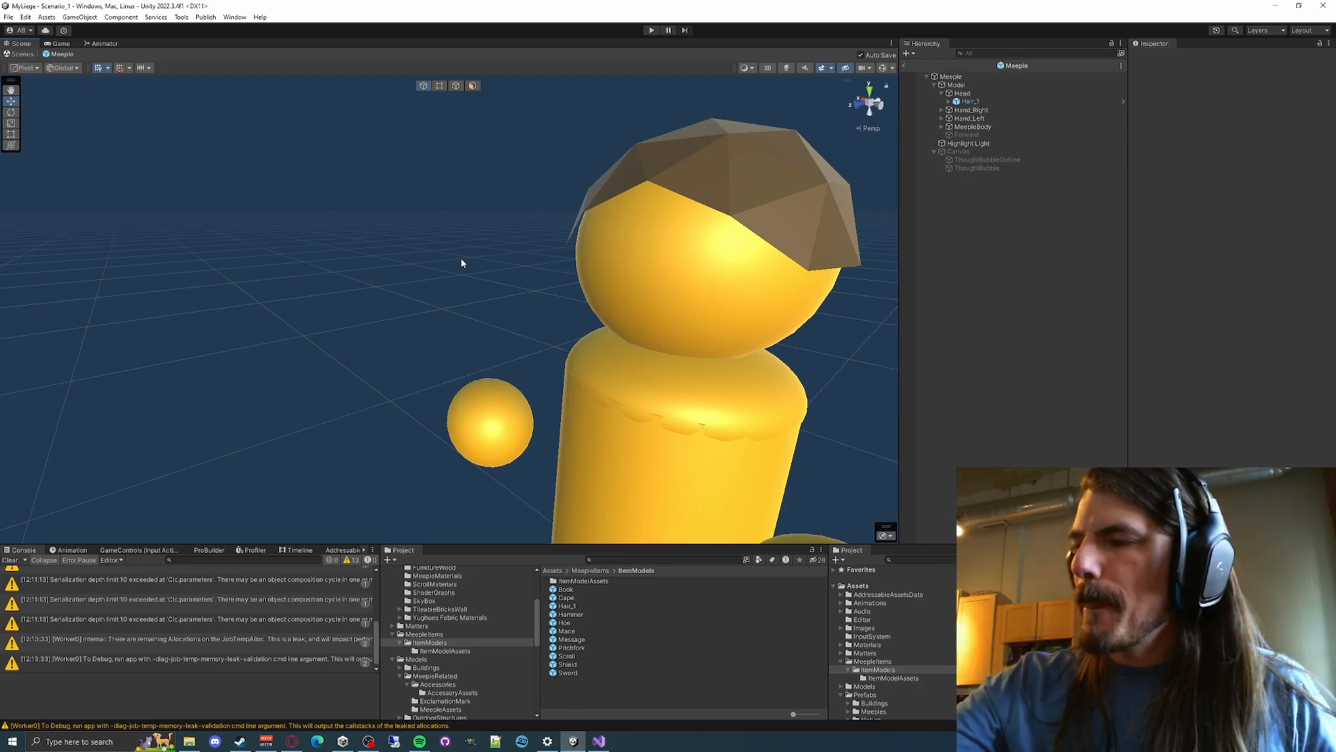
# Rotate Head freely to test how the attached hair follows it, and undo the rotation
pyautogui.keyDown('alt'); pyautogui.moveTo(460, 263); pyautogui.dragTo(612, 240); pyautogui.keyUp('alt')
pyautogui.click(971, 92)
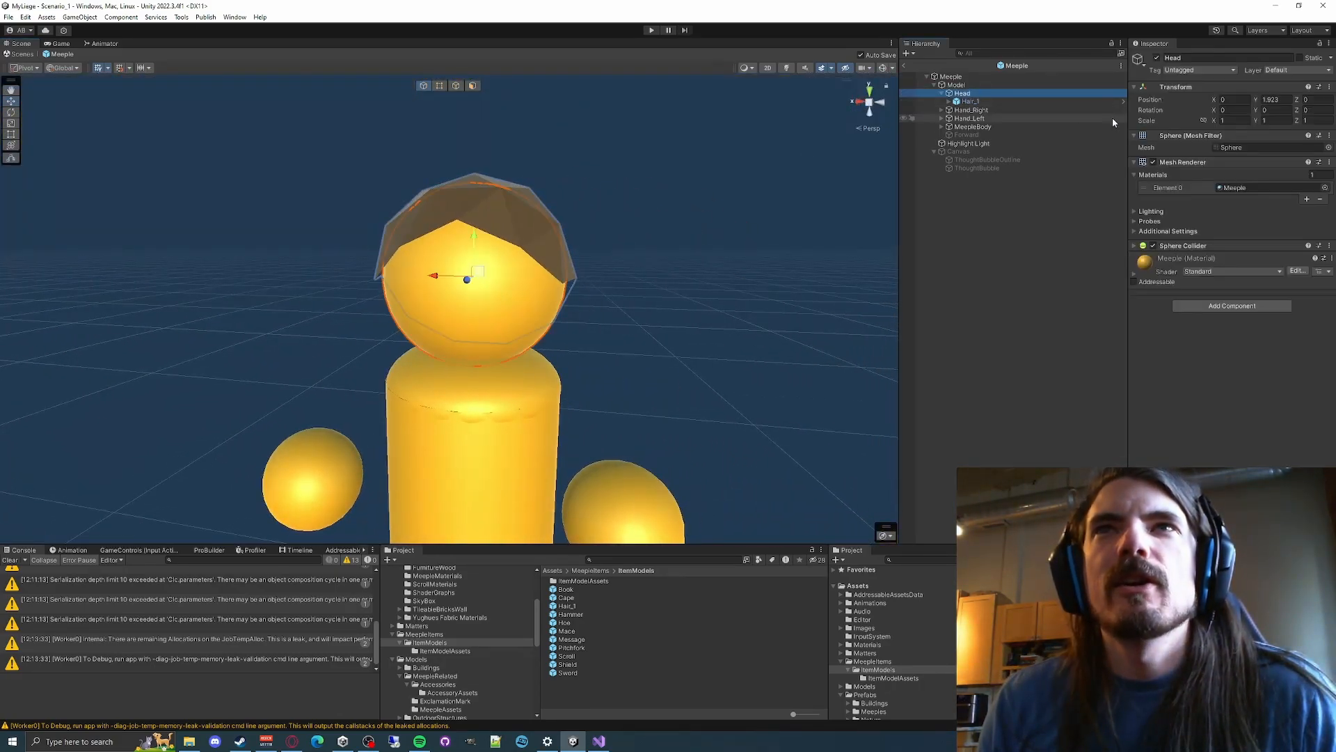
pyautogui.moveTo(485, 291); pyautogui.dragTo(470, 253)
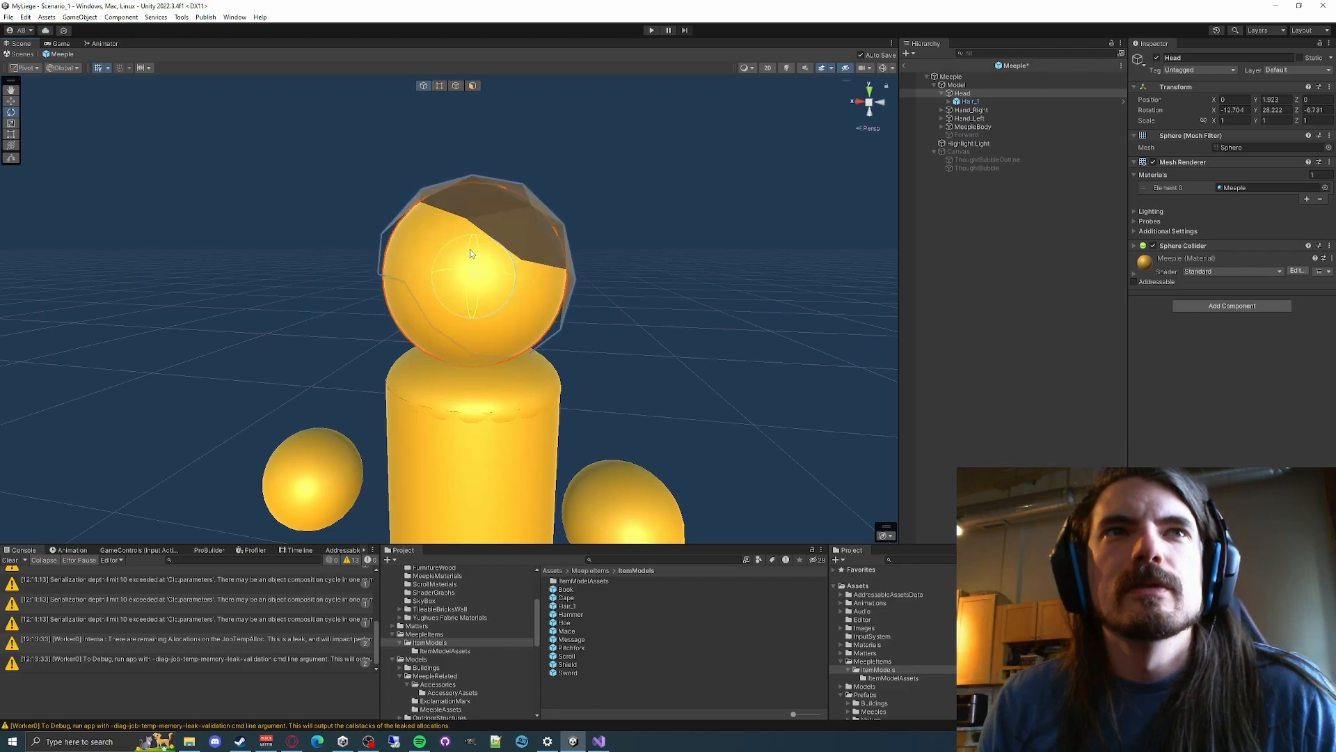
pyautogui.hotkey('ctrl', 'z')
pyautogui.hotkey('ctrl', 'z')
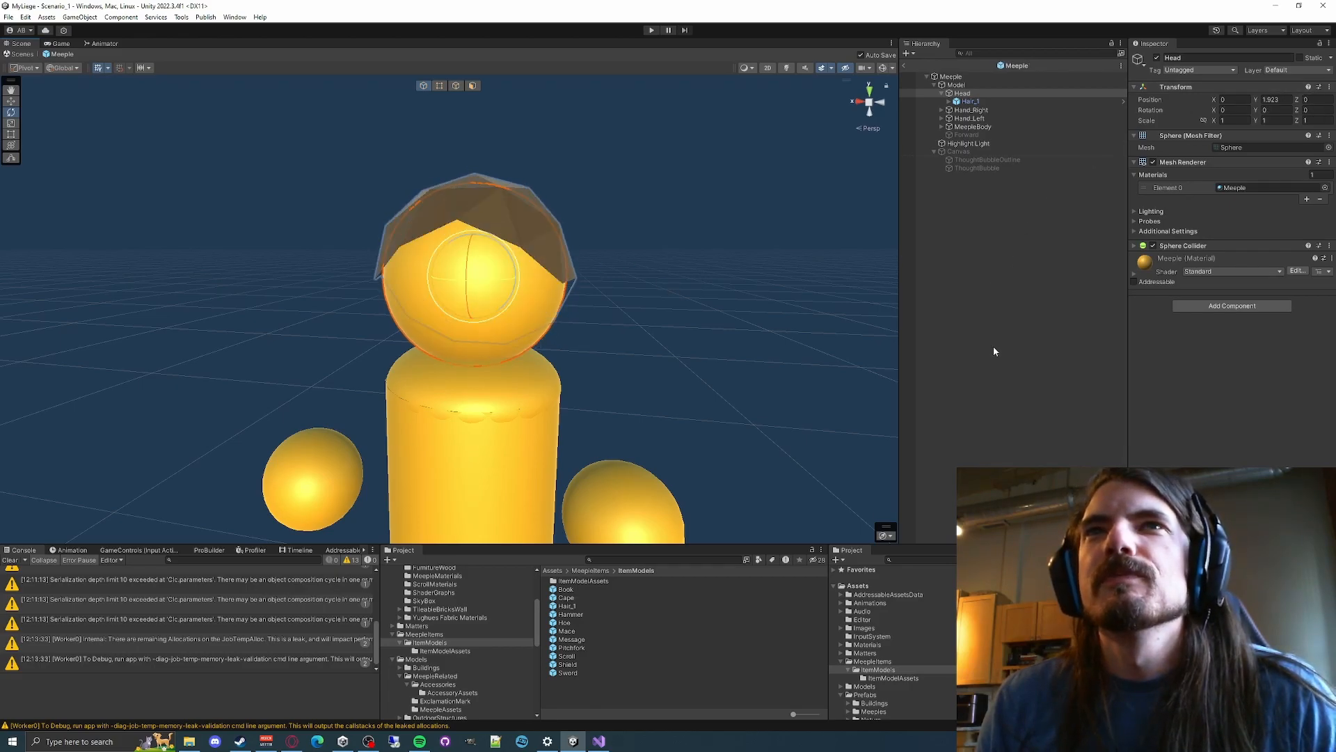
# Delete Hair_1 from Head and add the Hammer prefab from ItemModels under Hand_Right
pyautogui.click(967, 102)
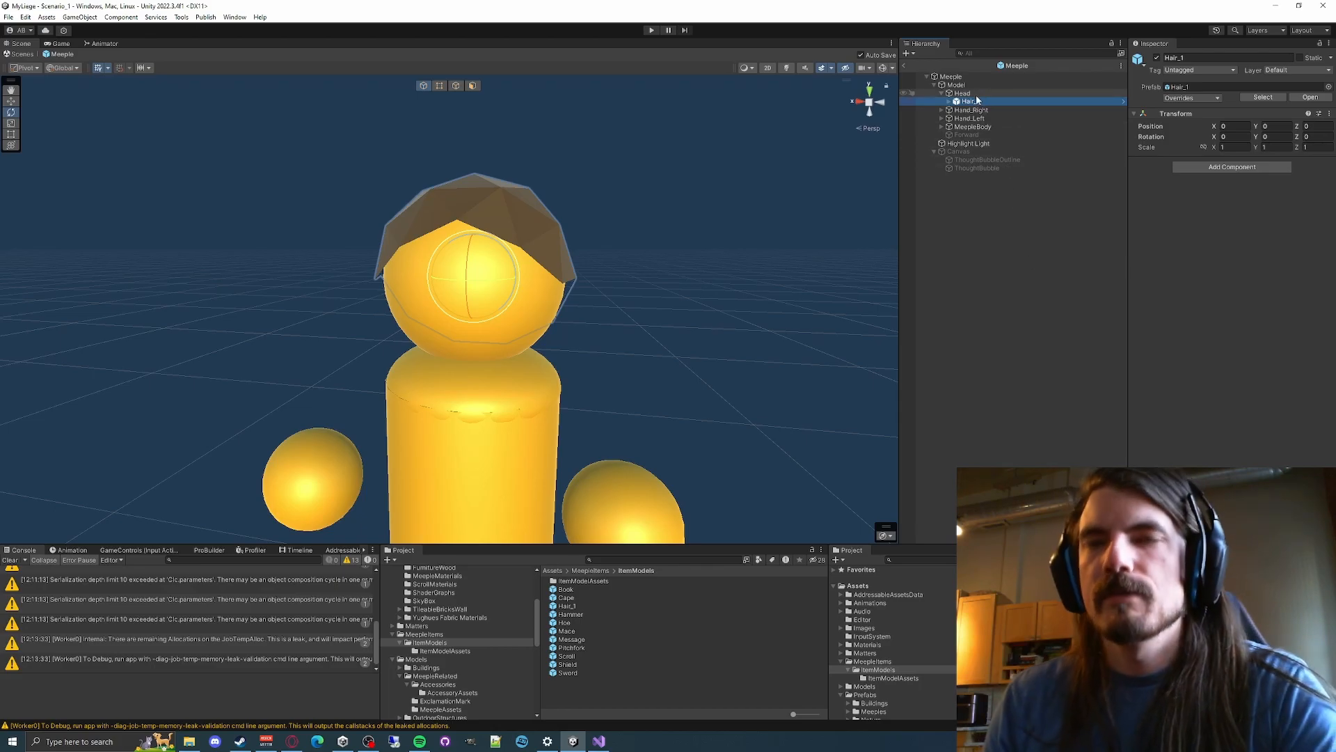
pyautogui.press('Delete')
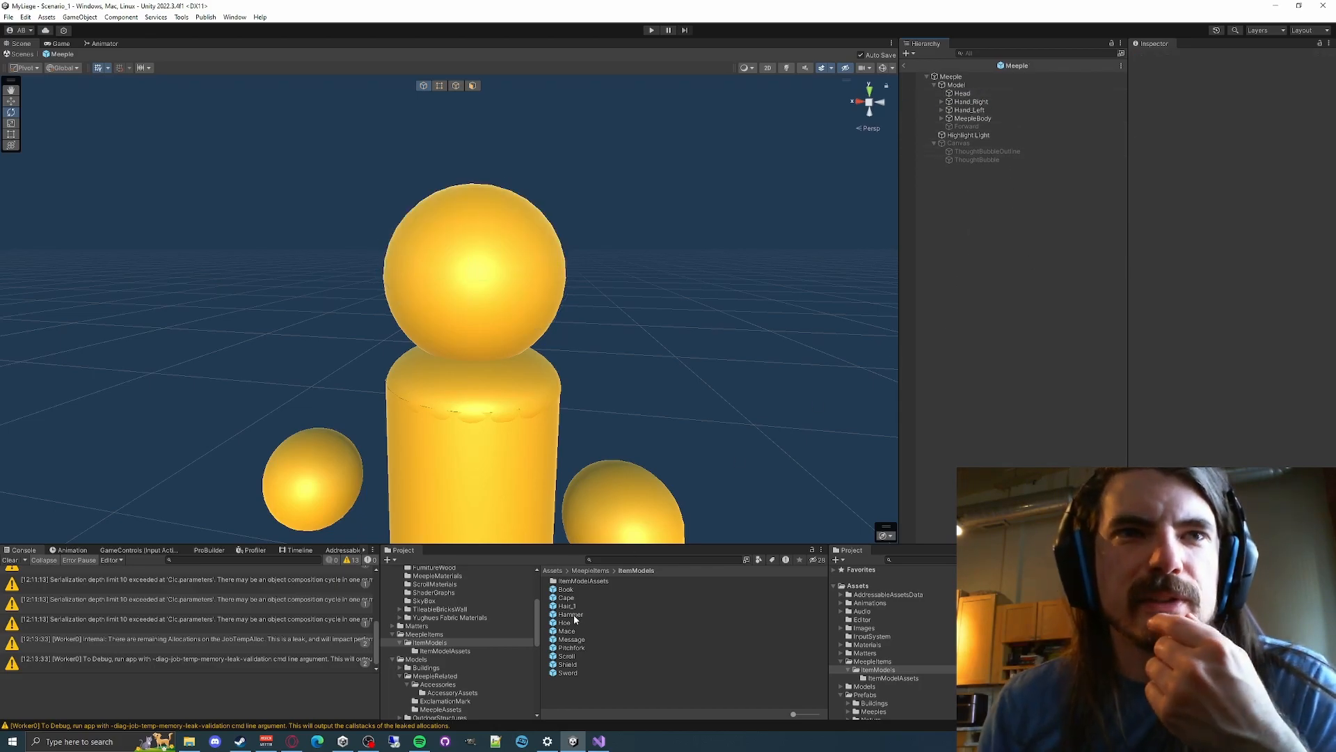
pyautogui.moveTo(572, 614)
pyautogui.mouseDown()
pyautogui.moveTo(749, 437)
pyautogui.moveTo(728, 348)
pyautogui.moveTo(579, 609)
pyautogui.mouseUp()
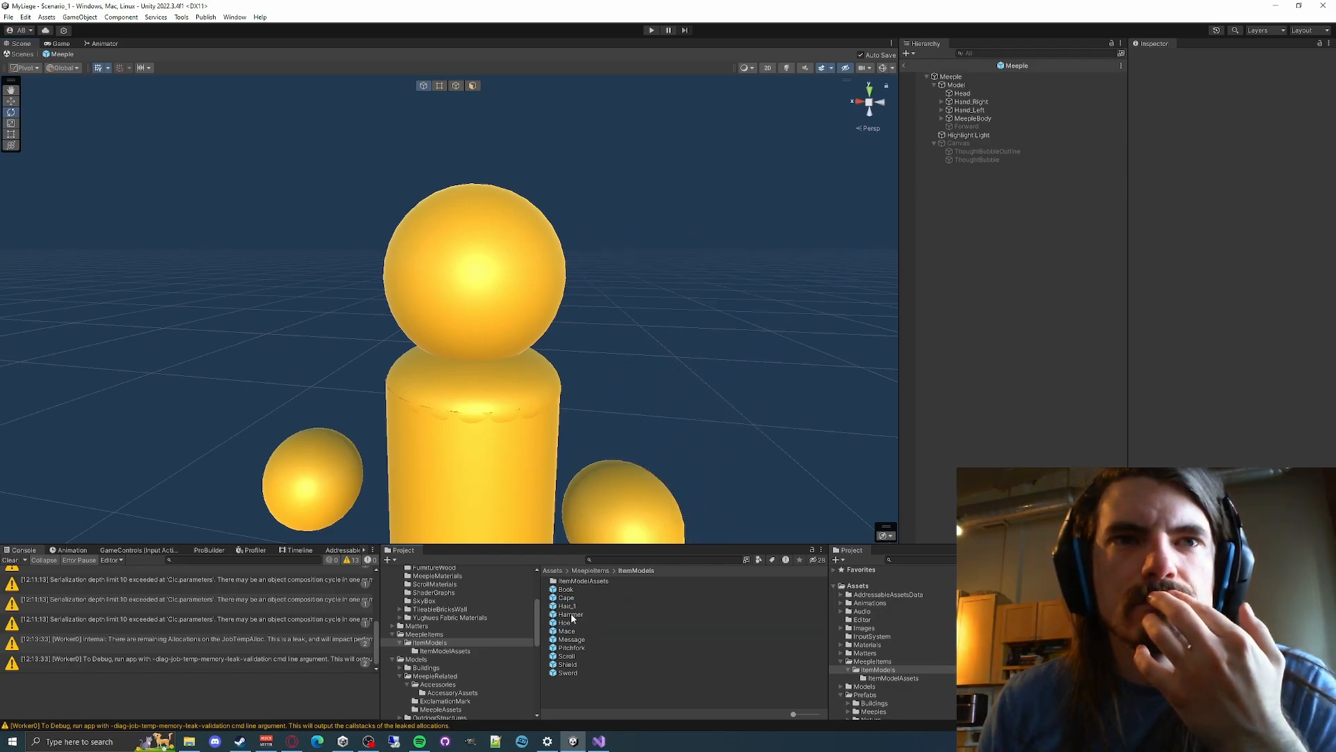
pyautogui.click(570, 614)
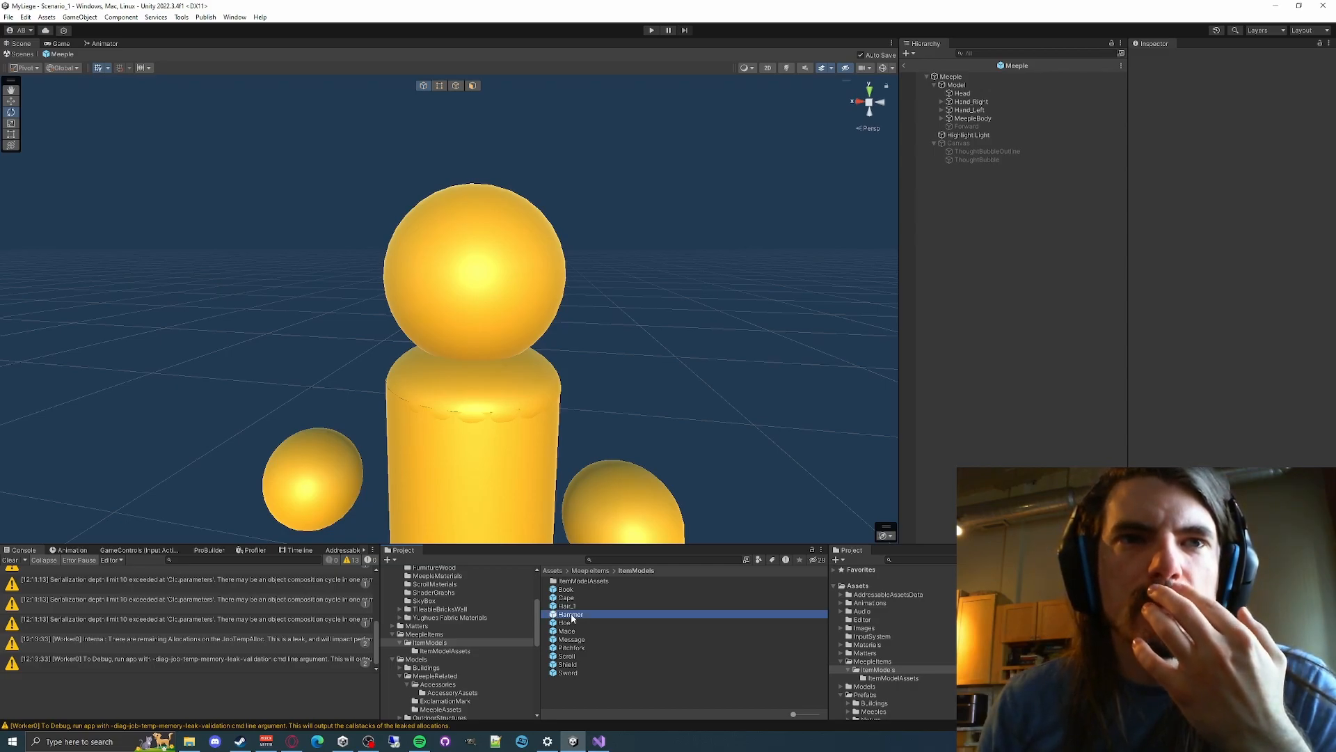
pyautogui.moveTo(573, 618); pyautogui.dragTo(991, 103)
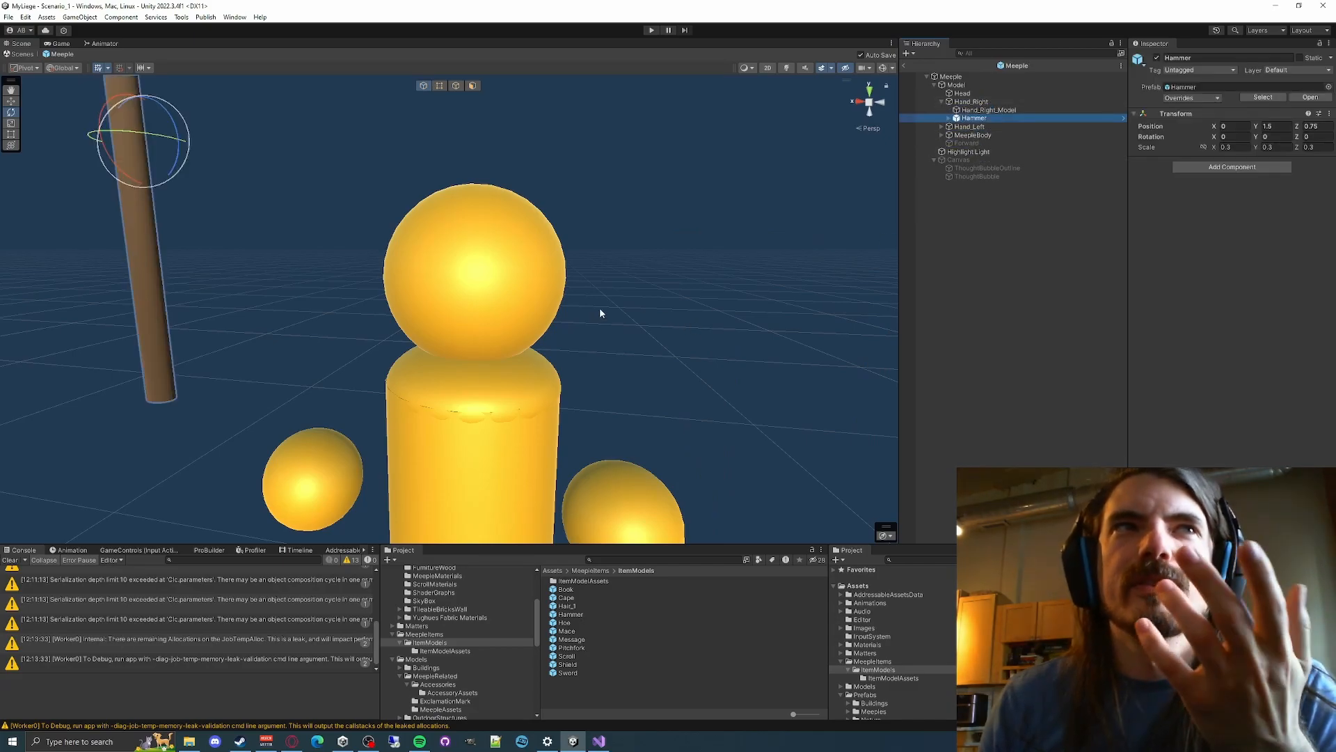
pyautogui.keyDown('alt'); pyautogui.moveTo(784, 169); pyautogui.dragTo(699, 206); pyautogui.keyUp('alt')
pyautogui.press('s')
pyautogui.moveTo(699, 205); pyautogui.dragTo(704, 246, button='right')
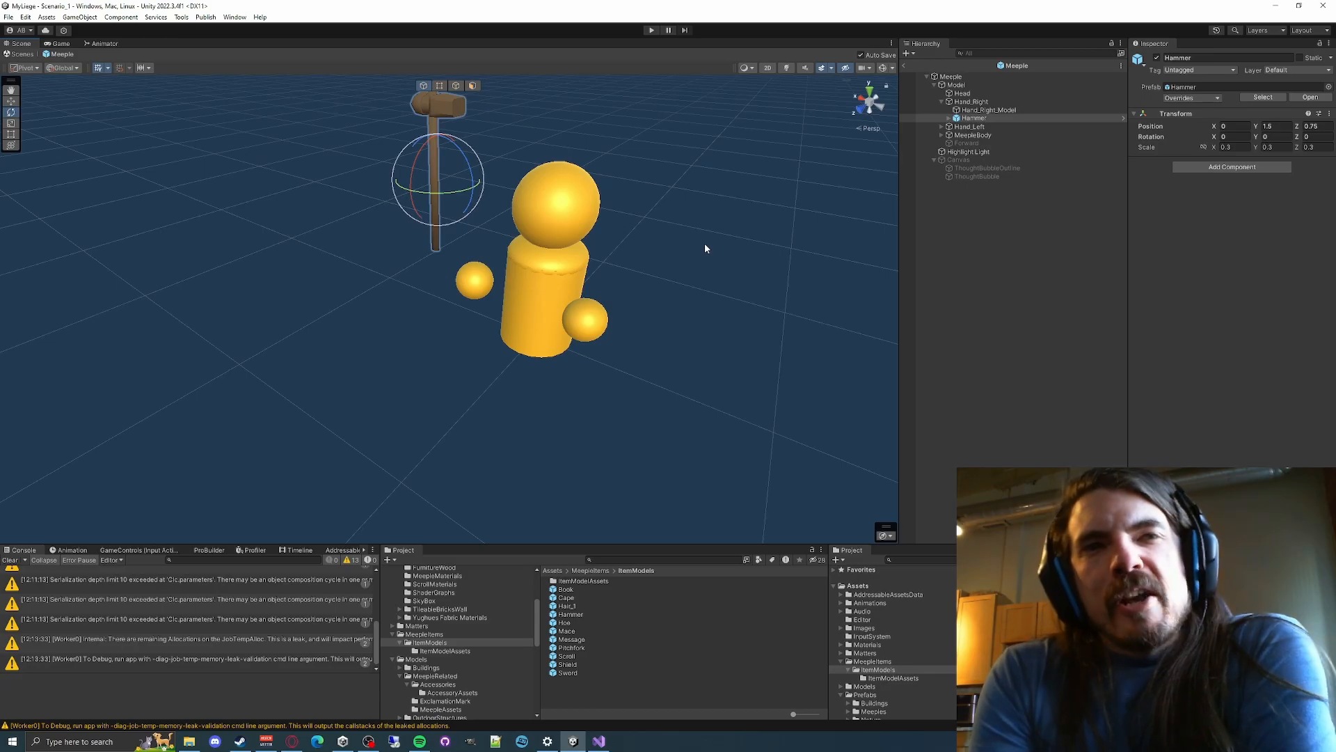
# Duplicate the hammer item object in the MeepleItems folder and name the copy hammer_left
pyautogui.click(426, 635)
pyautogui.click(567, 614)
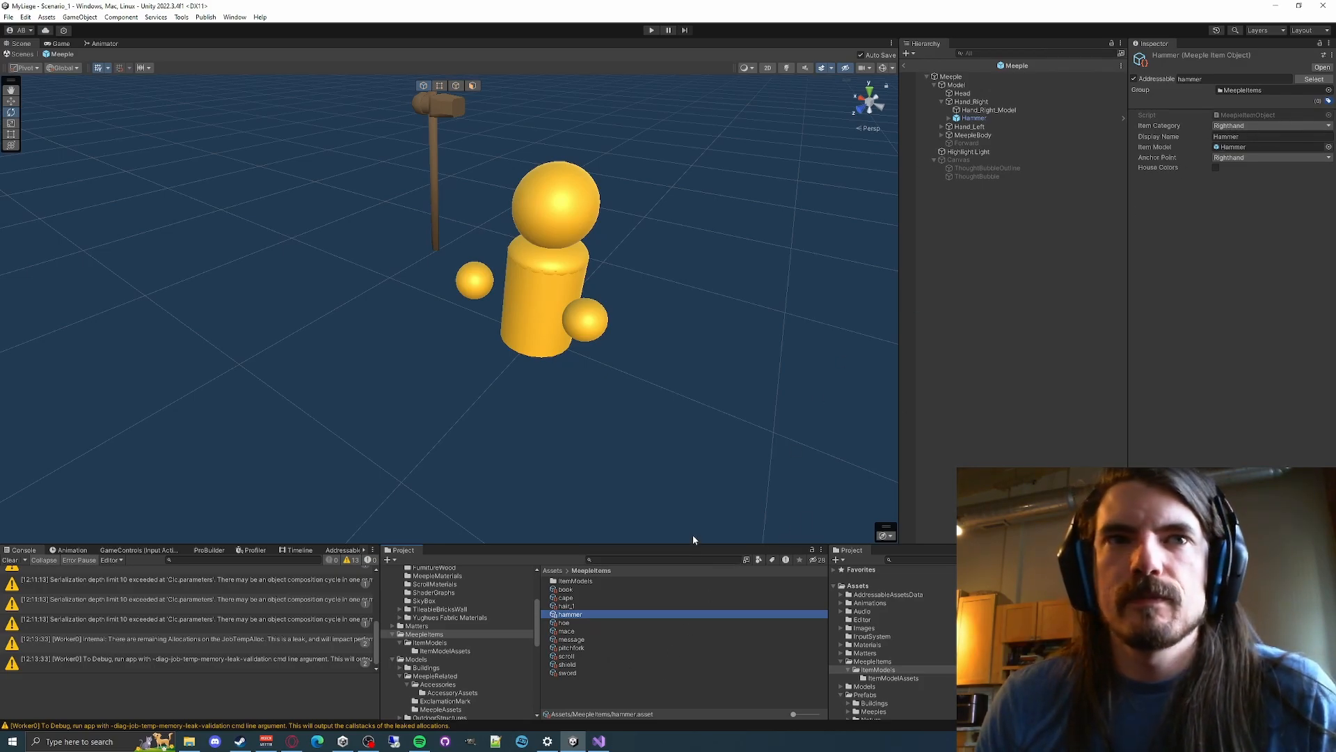
pyautogui.hotkey('ctrl', 'd')
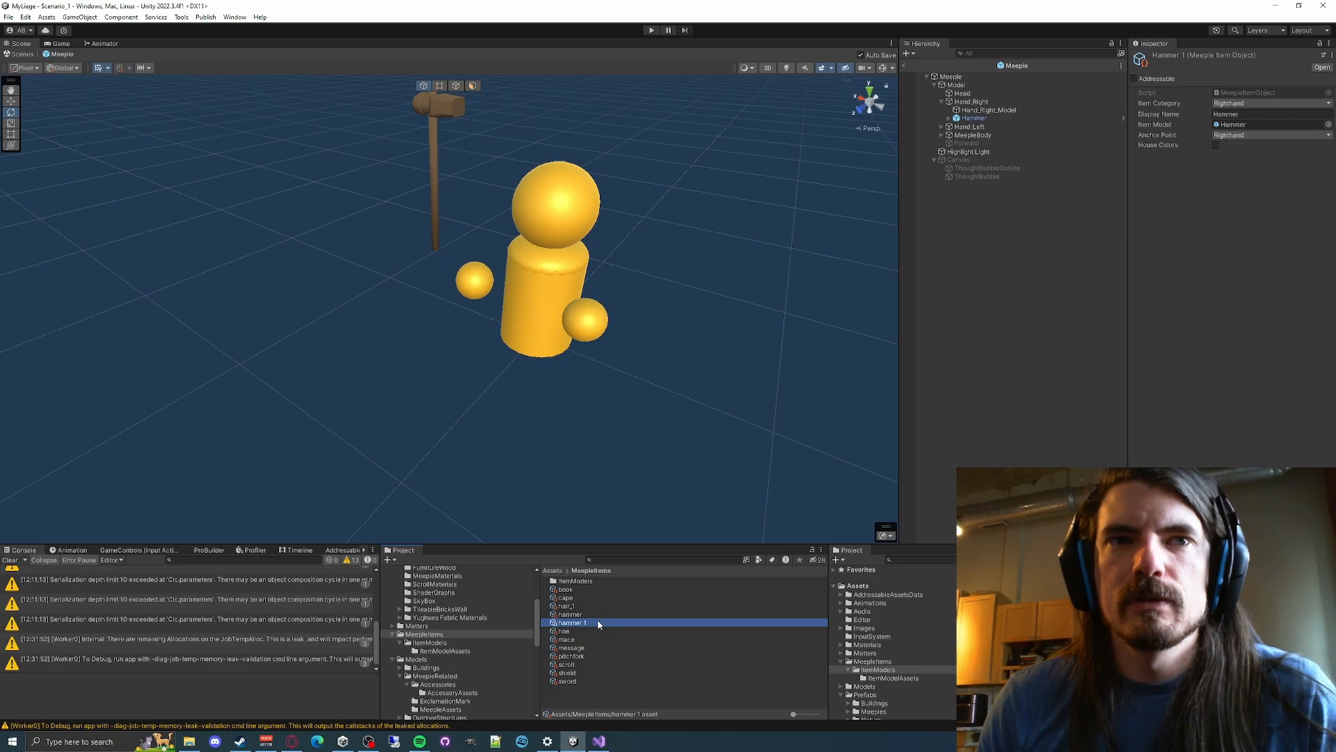
pyautogui.click(598, 624)
pyautogui.click(599, 621)
pyautogui.press('BackSpace')
pyautogui.press('BackSpace')
pyautogui.write('_')
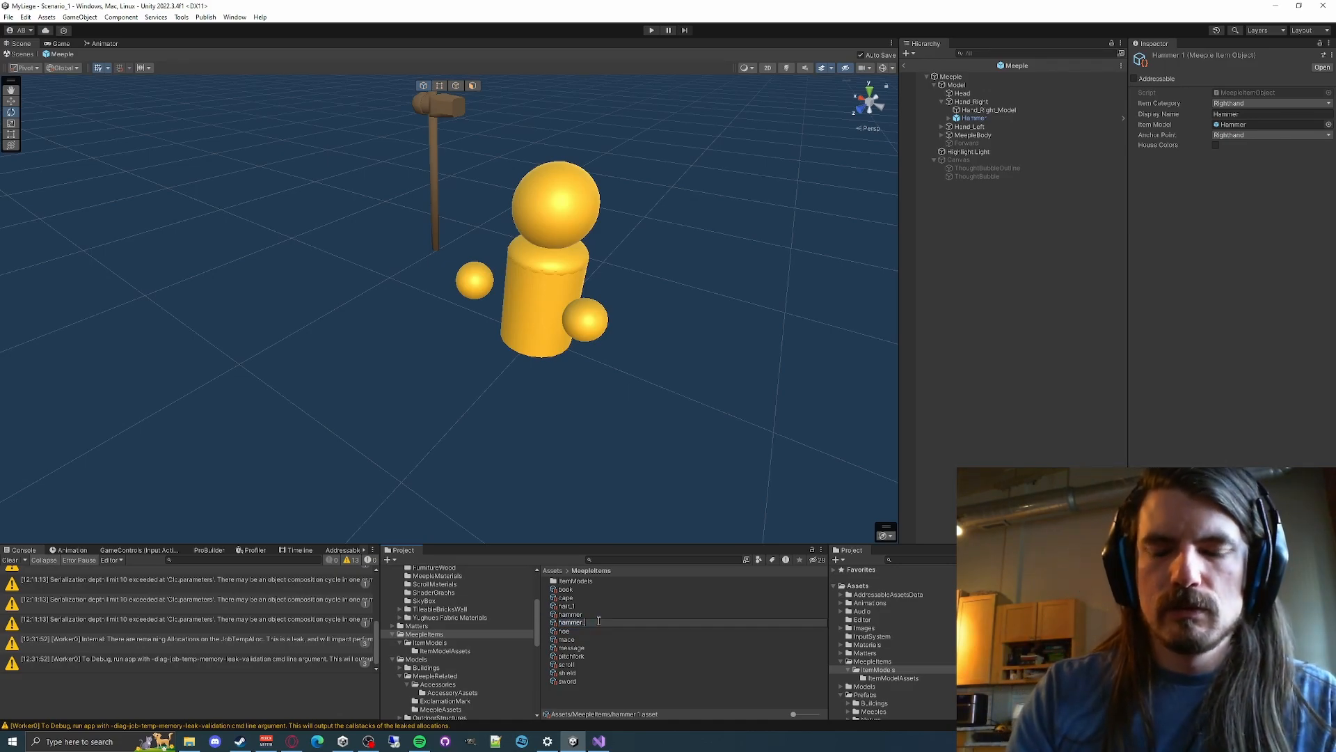
pyautogui.write('left')
pyautogui.press('Return')
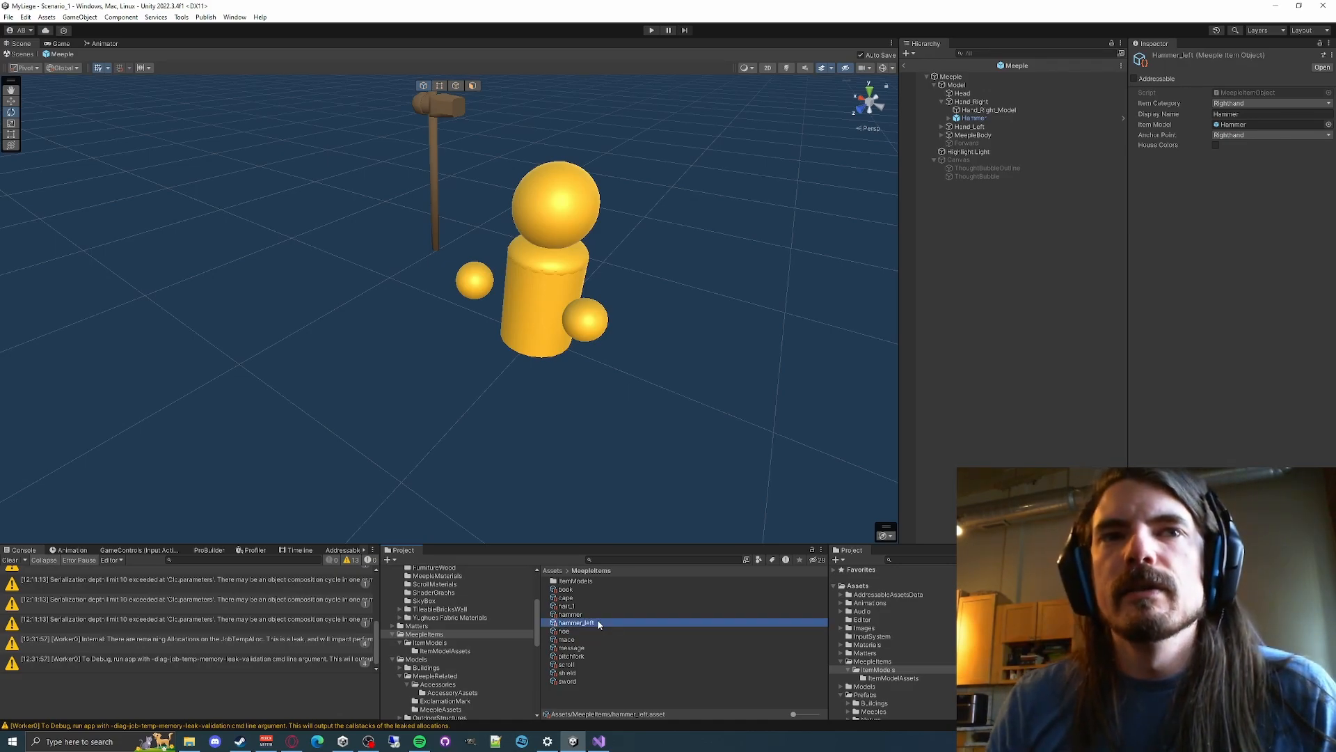
# Set both the Item Category and the Anchor Point of hammer_left to Lefthand
pyautogui.click(1252, 103)
pyautogui.click(1246, 115)
pyautogui.click(1246, 135)
pyautogui.click(1244, 147)
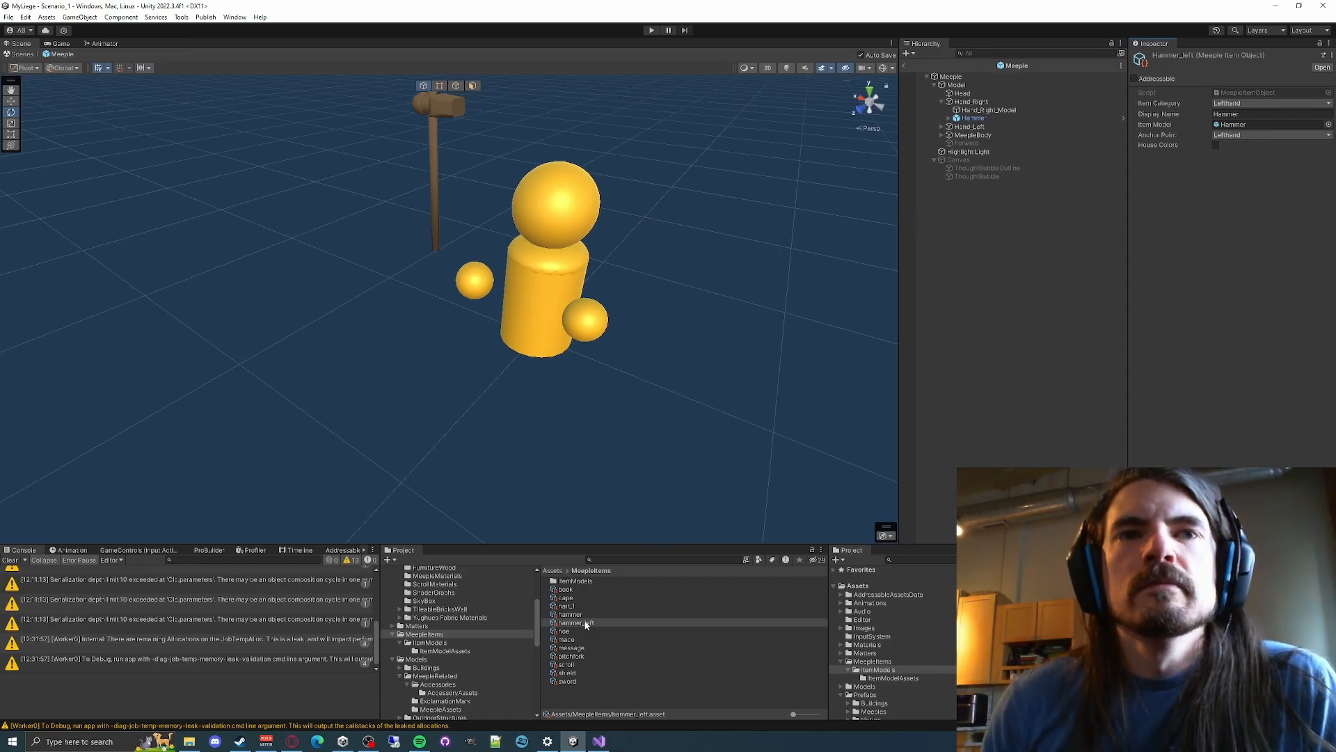
# Set the Y and Z position of the Hammer instance under Hand_Right to 0
pyautogui.click(974, 118)
pyautogui.moveTo(722, 238); pyautogui.dragTo(588, 182, button='right')
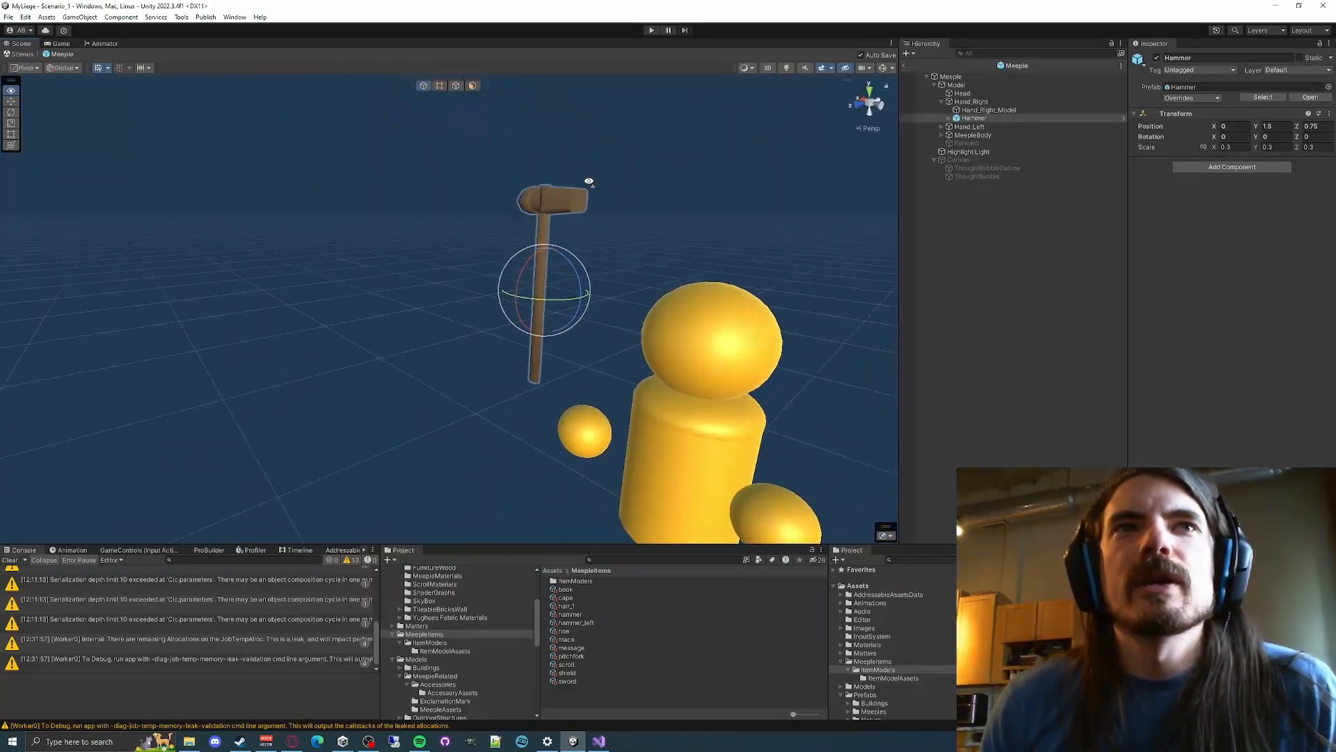
pyautogui.click(950, 119)
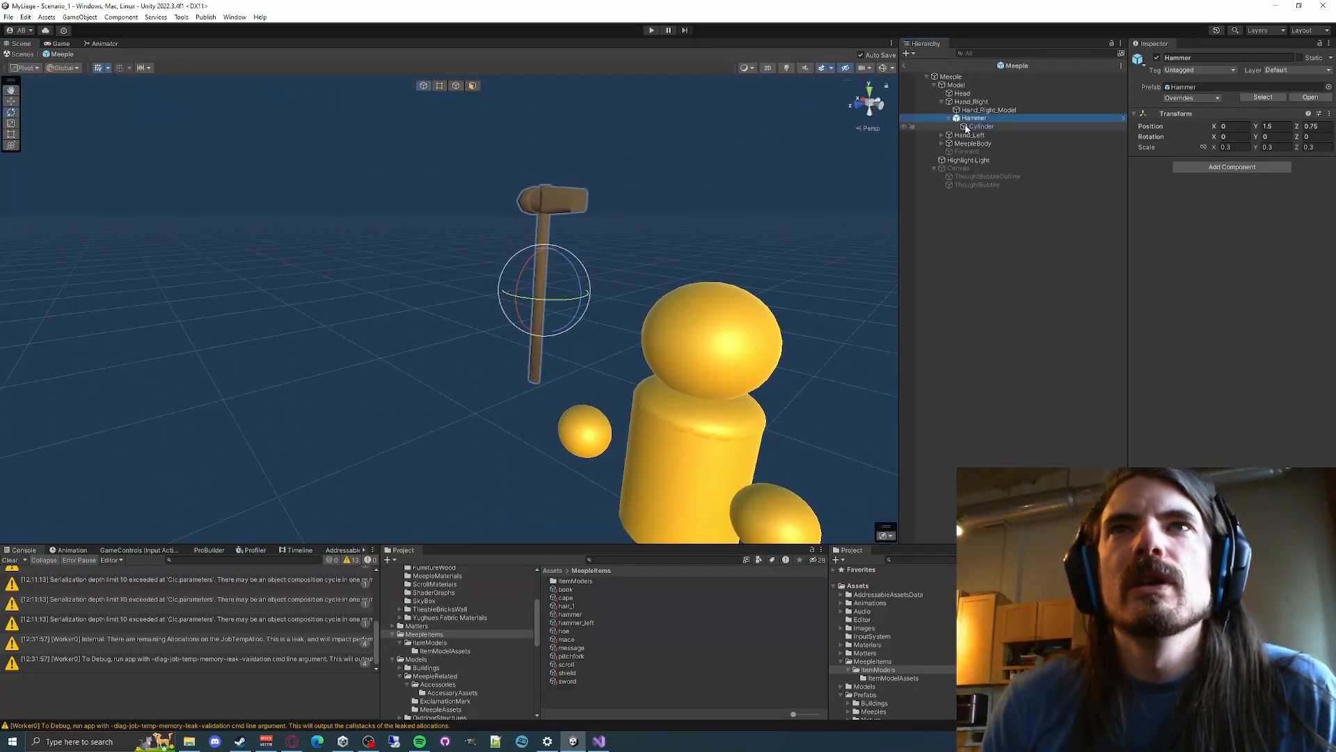
pyautogui.moveTo(604, 233); pyautogui.dragTo(666, 220, button='right')
pyautogui.write('0')
pyautogui.press('Tab')
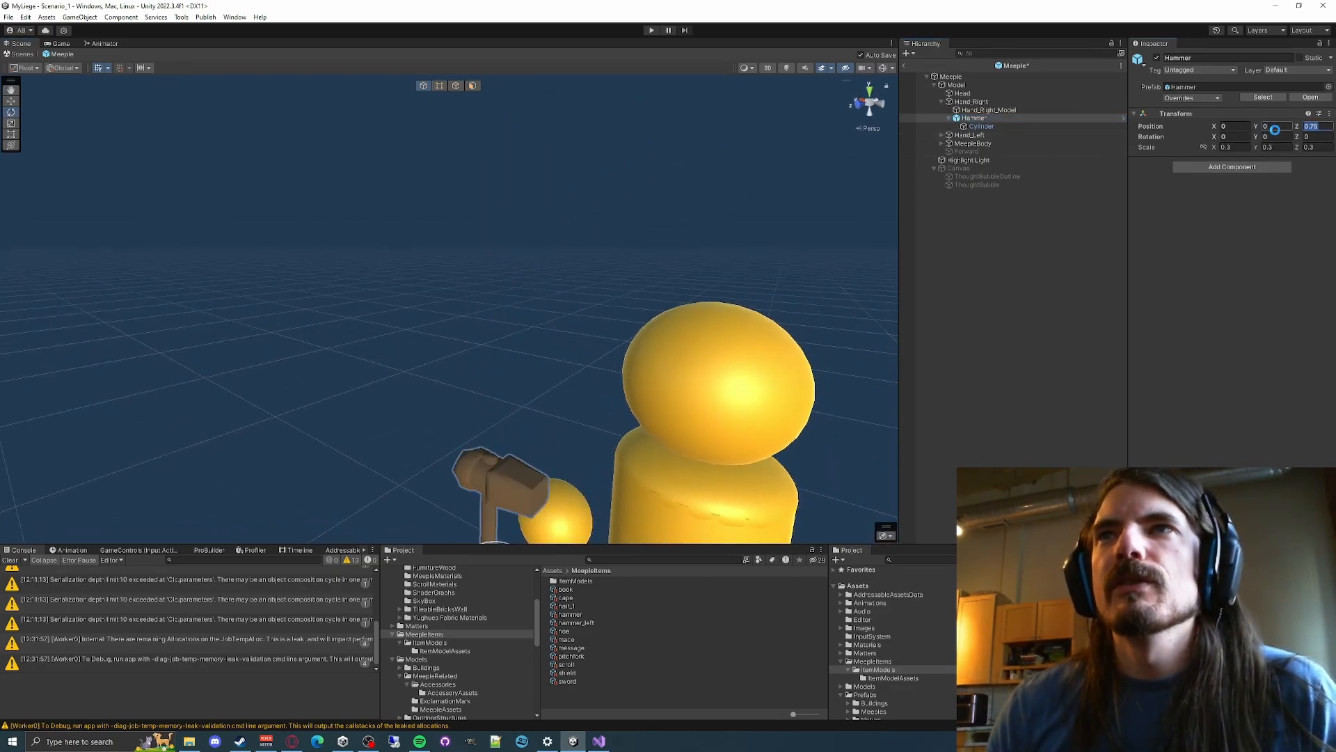
pyautogui.write('0')
pyautogui.moveTo(557, 341); pyautogui.dragTo(600, 369, button='right')
# Raise the Hammer's Cylinder to a Y position of about 1.81 and set its Y rotation to 90
pyautogui.click(980, 126)
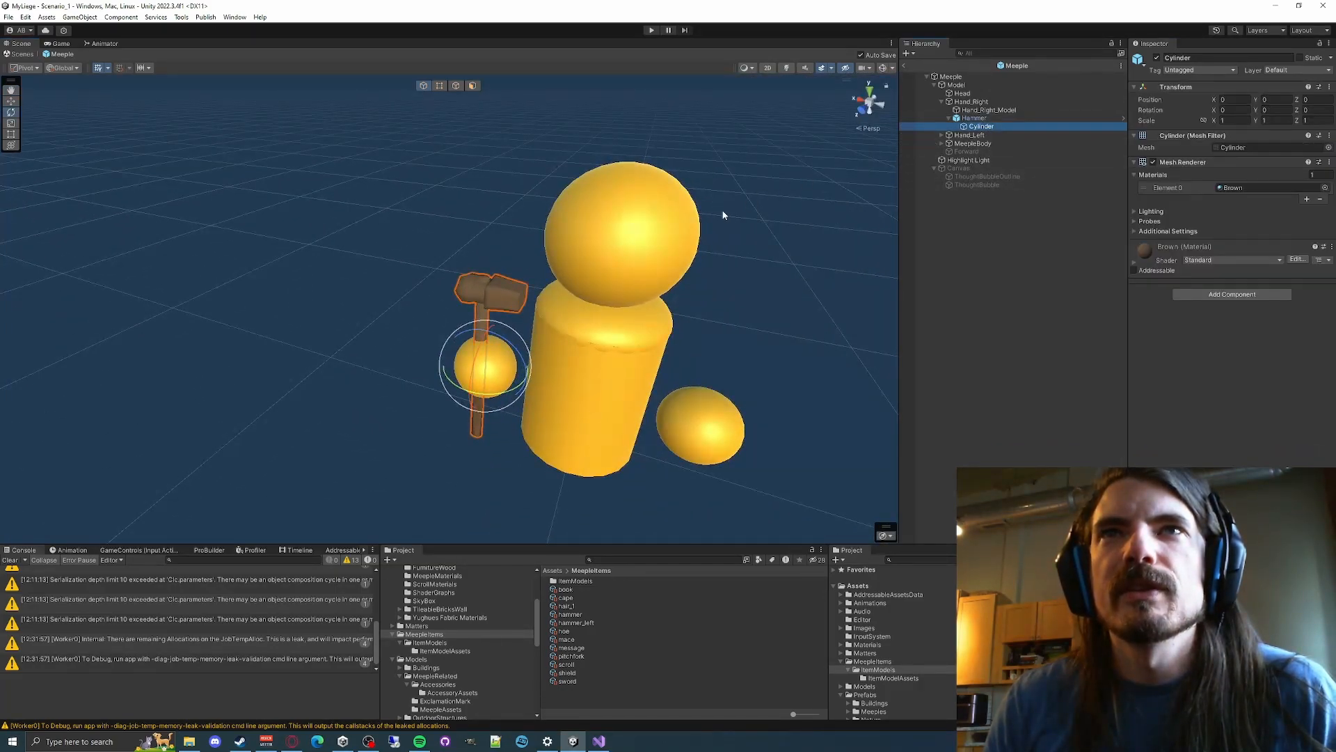
pyautogui.press('f')
pyautogui.press('s')
pyautogui.moveTo(658, 281); pyautogui.dragTo(608, 279, button='right')
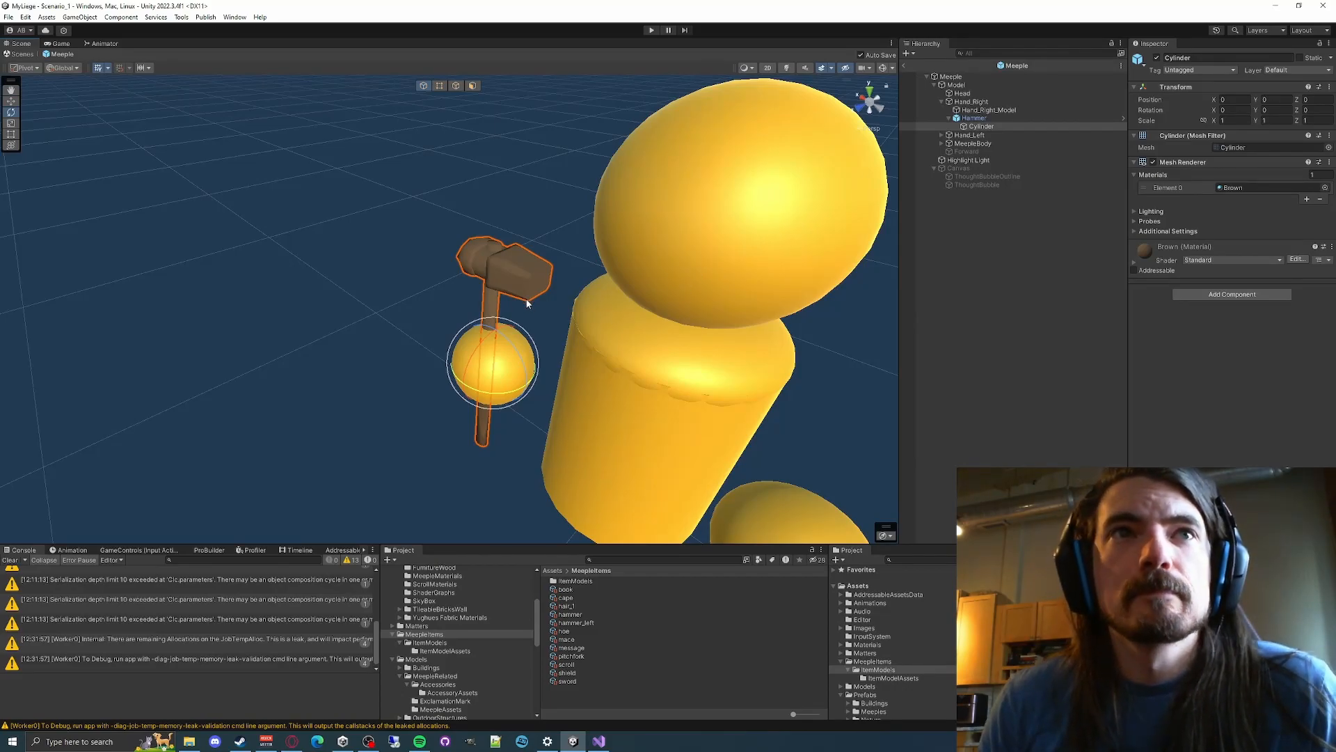
pyautogui.press('w')
pyautogui.moveTo(496, 332); pyautogui.dragTo(529, 255)
pyautogui.press('e')
pyautogui.moveTo(513, 306); pyautogui.dragTo(376, 311)
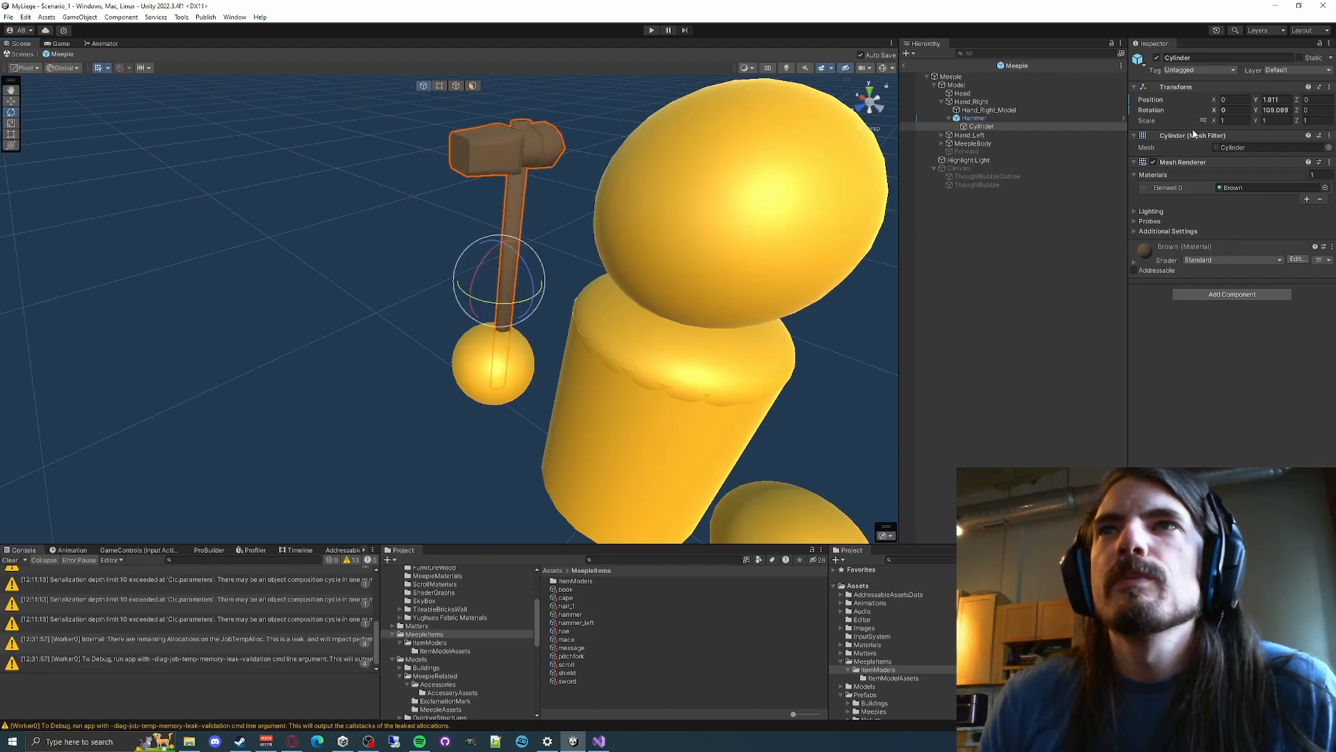
pyautogui.doubleClick(1274, 108)
pyautogui.write('90')
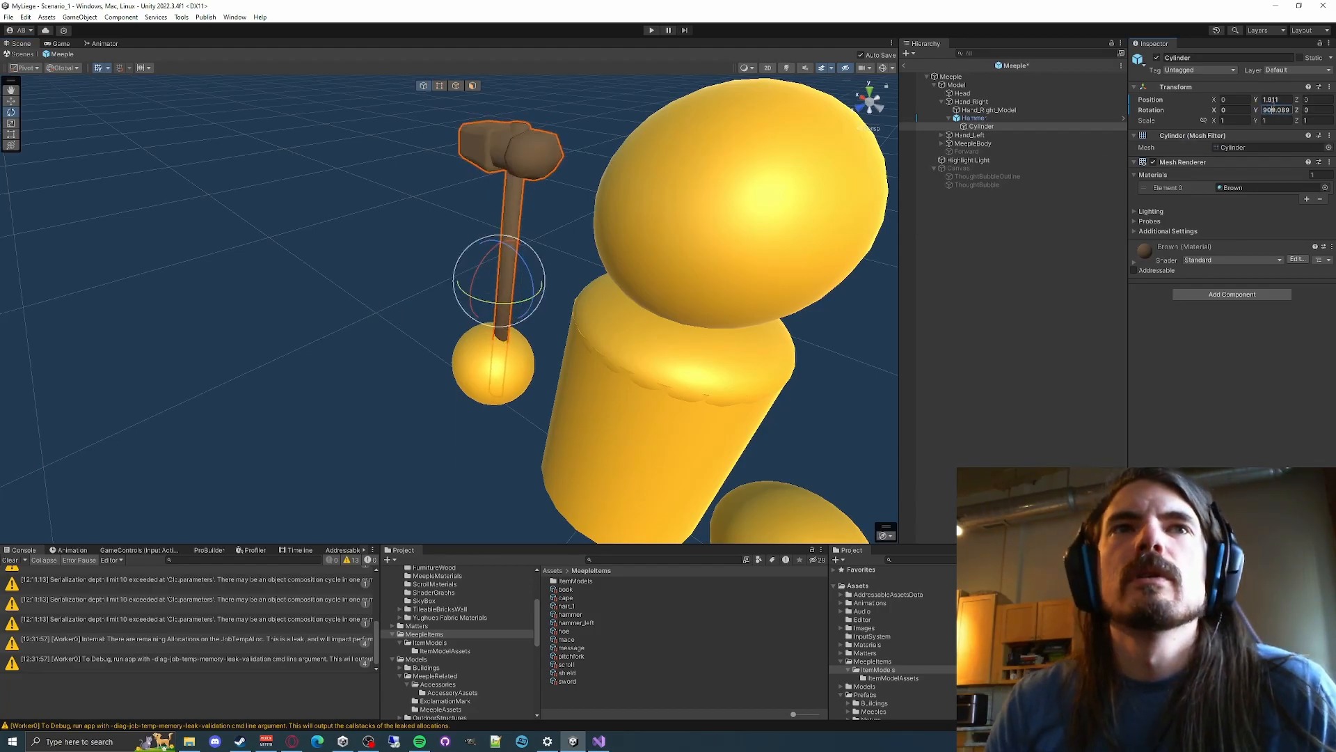
pyautogui.write('90')
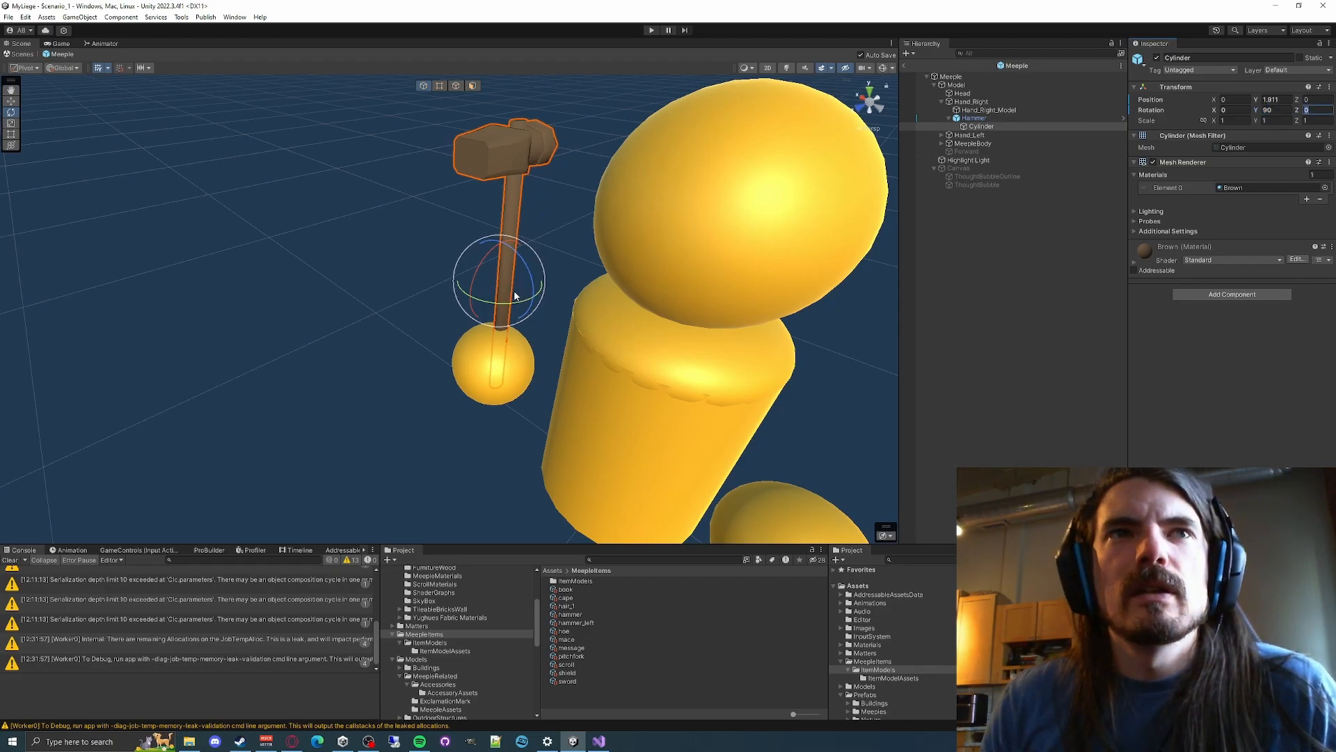
# Move the Cylinder so the handle passes through the right hand, to about Y 1.48 and Z 0.25
pyautogui.click(981, 127)
pyautogui.press('w')
pyautogui.moveTo(479, 297); pyautogui.dragTo(463, 301)
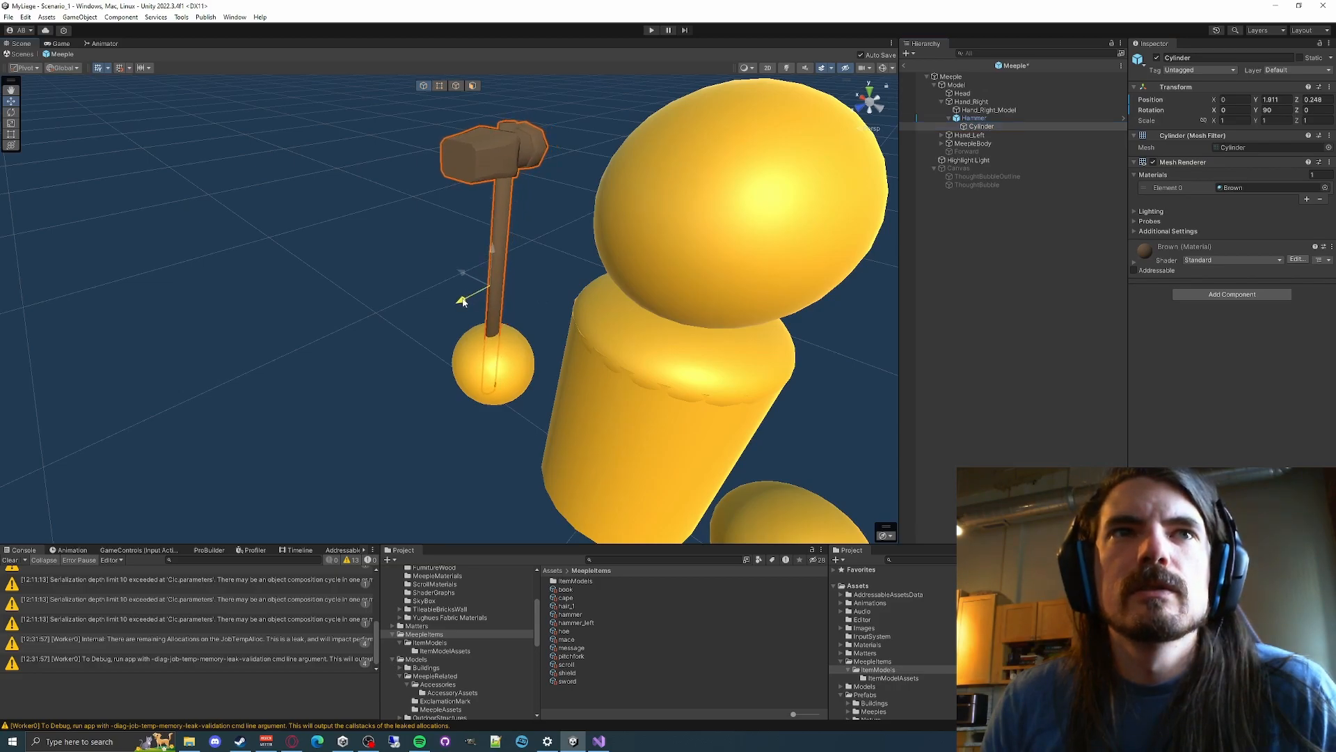
pyautogui.moveTo(404, 285); pyautogui.dragTo(516, 229, button='right')
pyautogui.moveTo(548, 214); pyautogui.dragTo(552, 235)
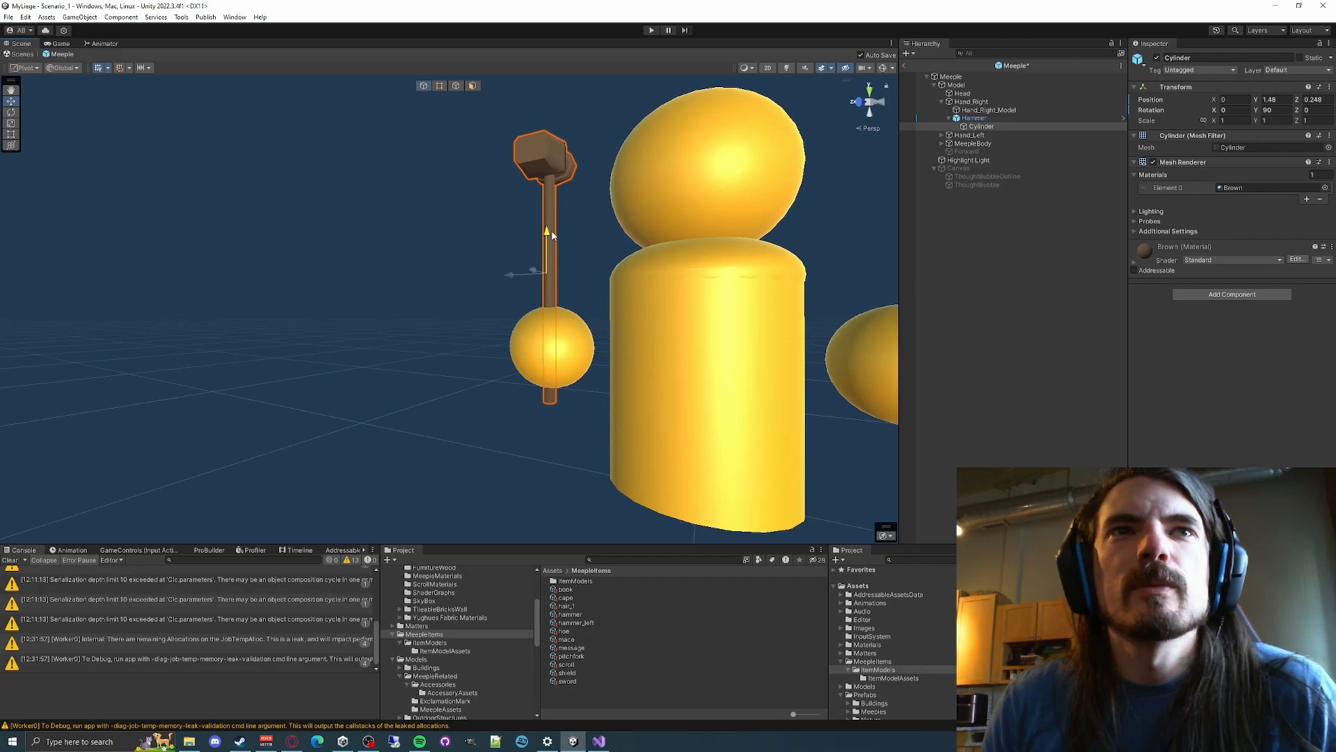
pyautogui.moveTo(625, 271); pyautogui.dragTo(426, 298, button='right')
pyautogui.click(470, 270)
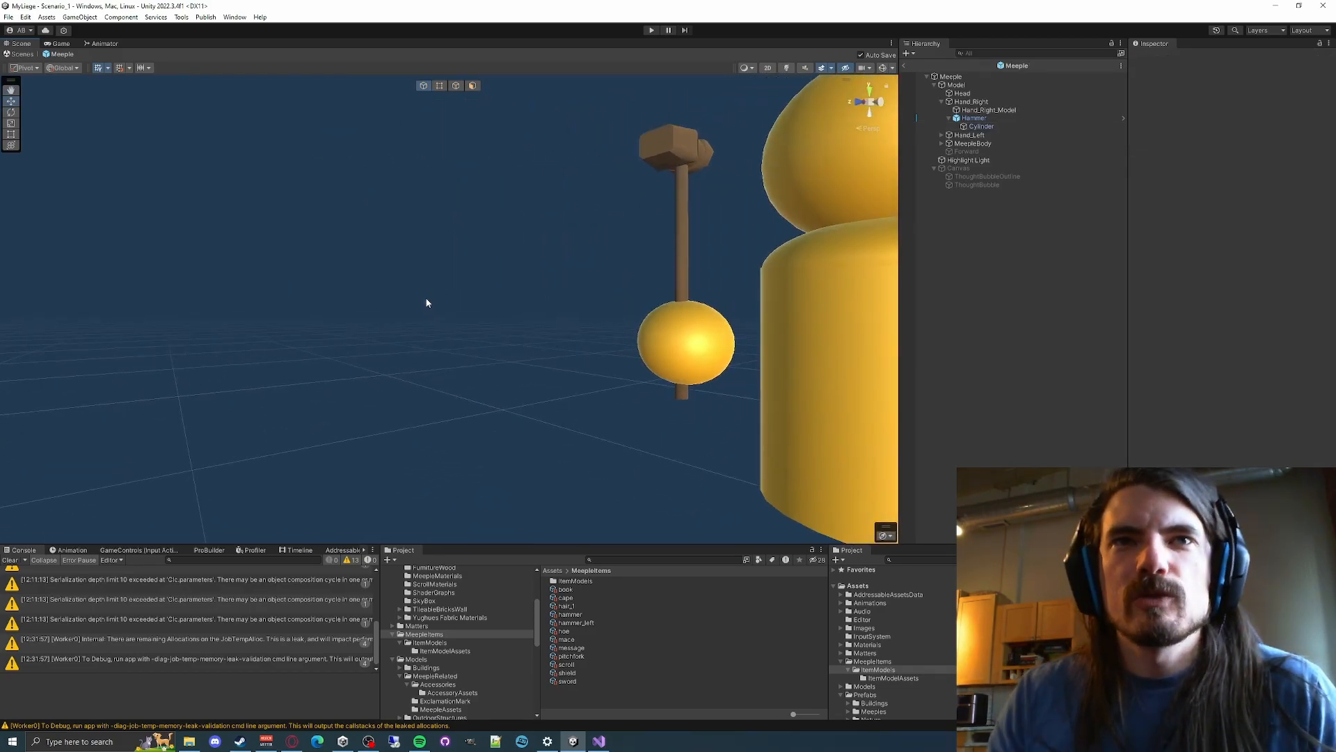
pyautogui.moveTo(426, 303); pyautogui.dragTo(447, 330, button='right')
# Set the Hammer root's scale to 1, 1, 1
pyautogui.click(978, 118)
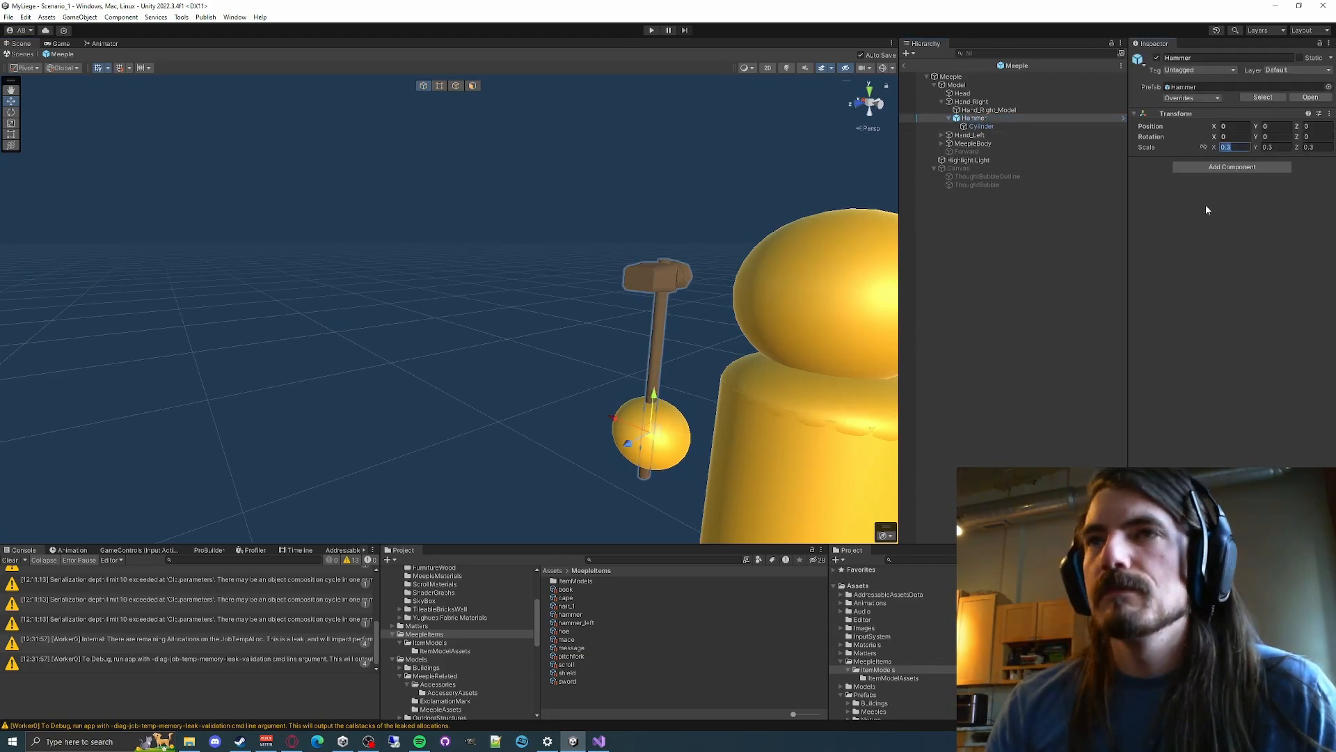
pyautogui.write('1')
pyautogui.press('Tab')
pyautogui.write('1')
pyautogui.press('Tab')
pyautogui.write('1')
pyautogui.press('Return')
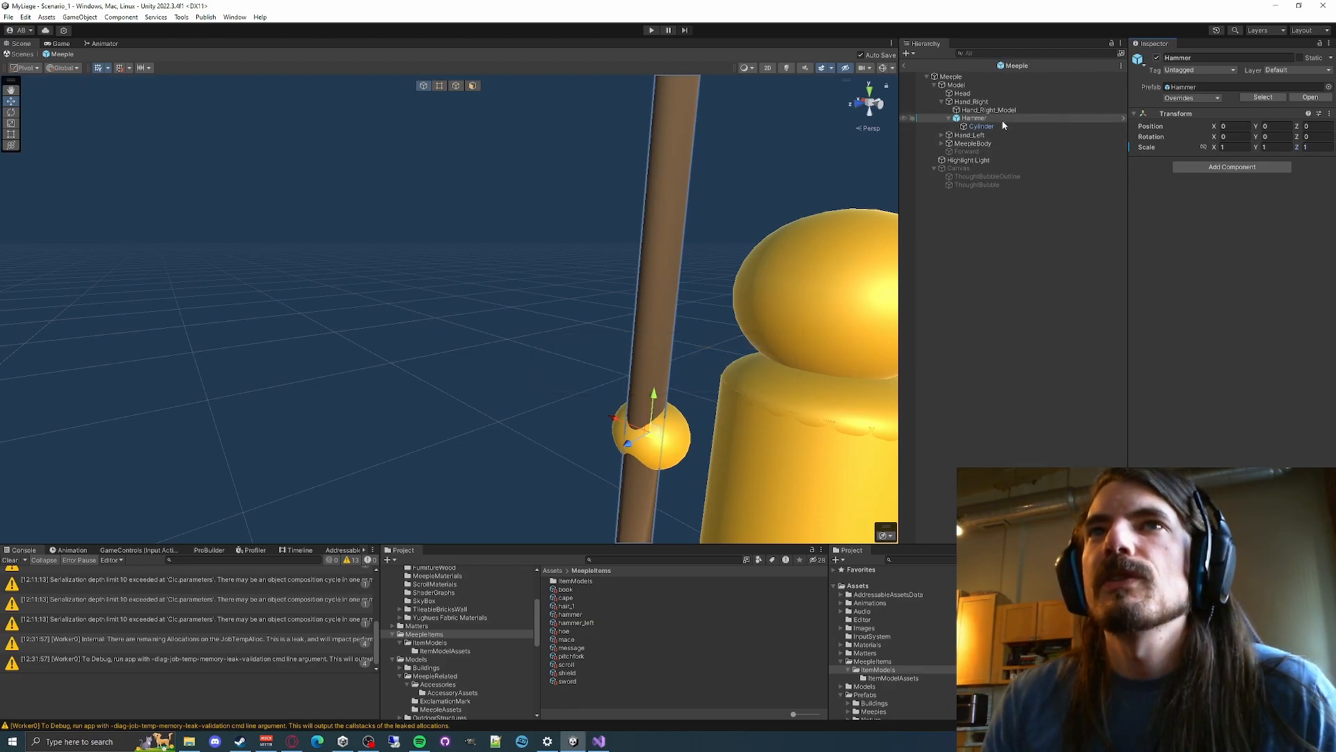
# Set the scale of the Hammer's Cylinder child to 0.3 on all three axes
pyautogui.click(981, 126)
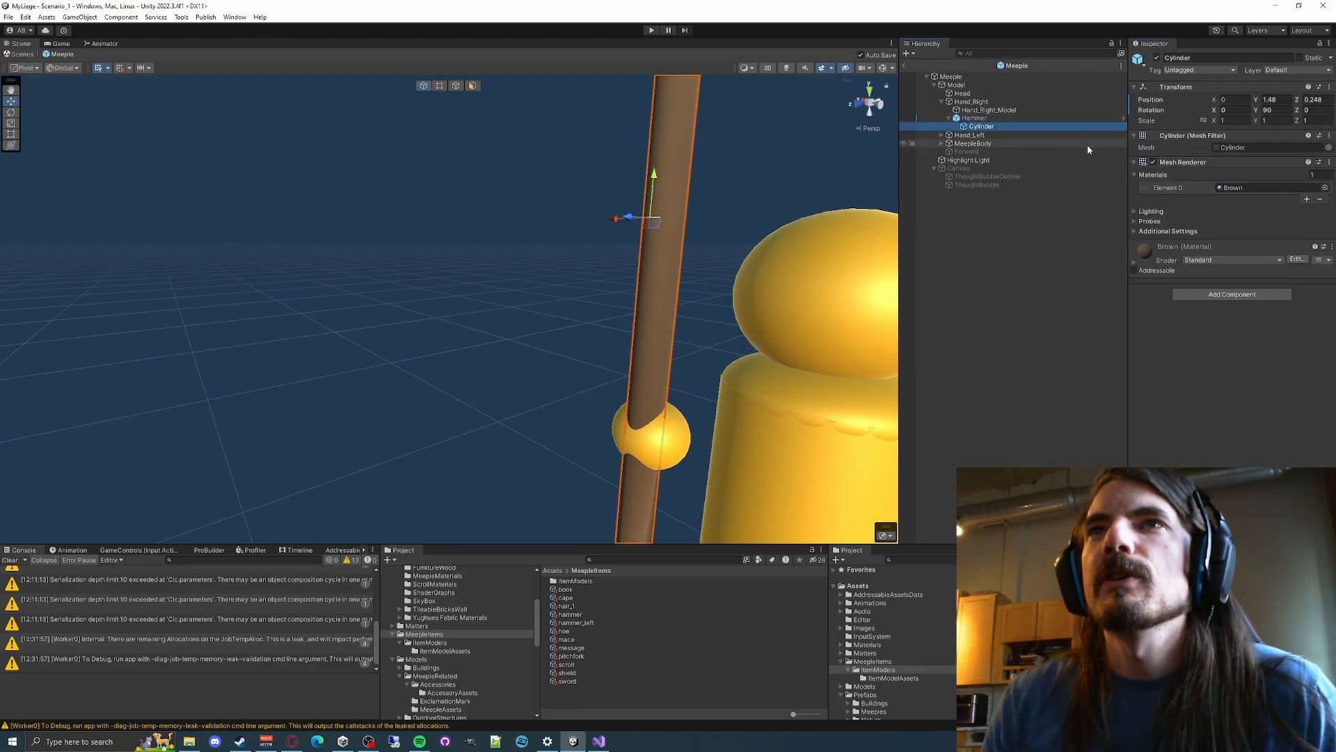
pyautogui.click(1230, 120)
pyautogui.write('0.3')
pyautogui.press('Tab')
pyautogui.write('.3')
pyautogui.press('Tab')
pyautogui.write('3')
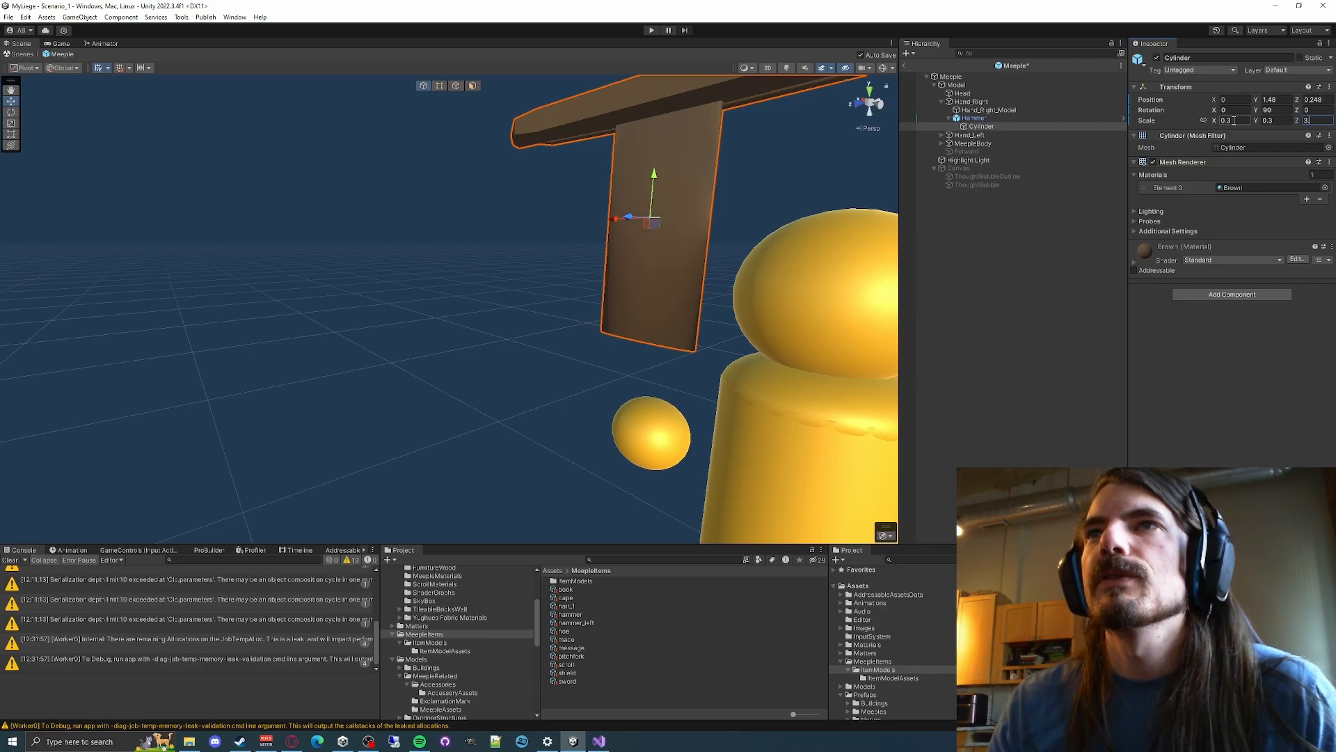
pyautogui.scroll(-6, 611, 168)
pyautogui.scroll(2, 616, 167)
pyautogui.moveTo(617, 167); pyautogui.dragTo(657, 177, button='right')
pyautogui.write('0.3')
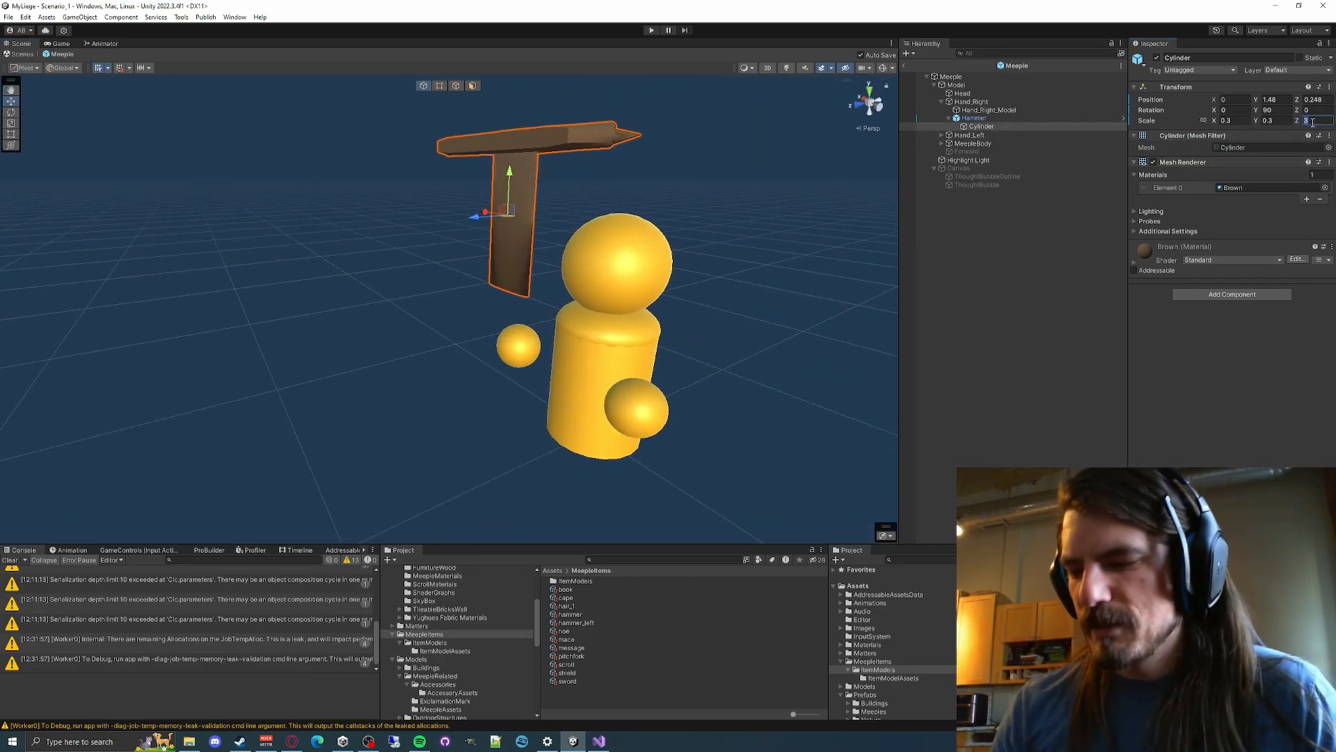
pyautogui.press('Return')
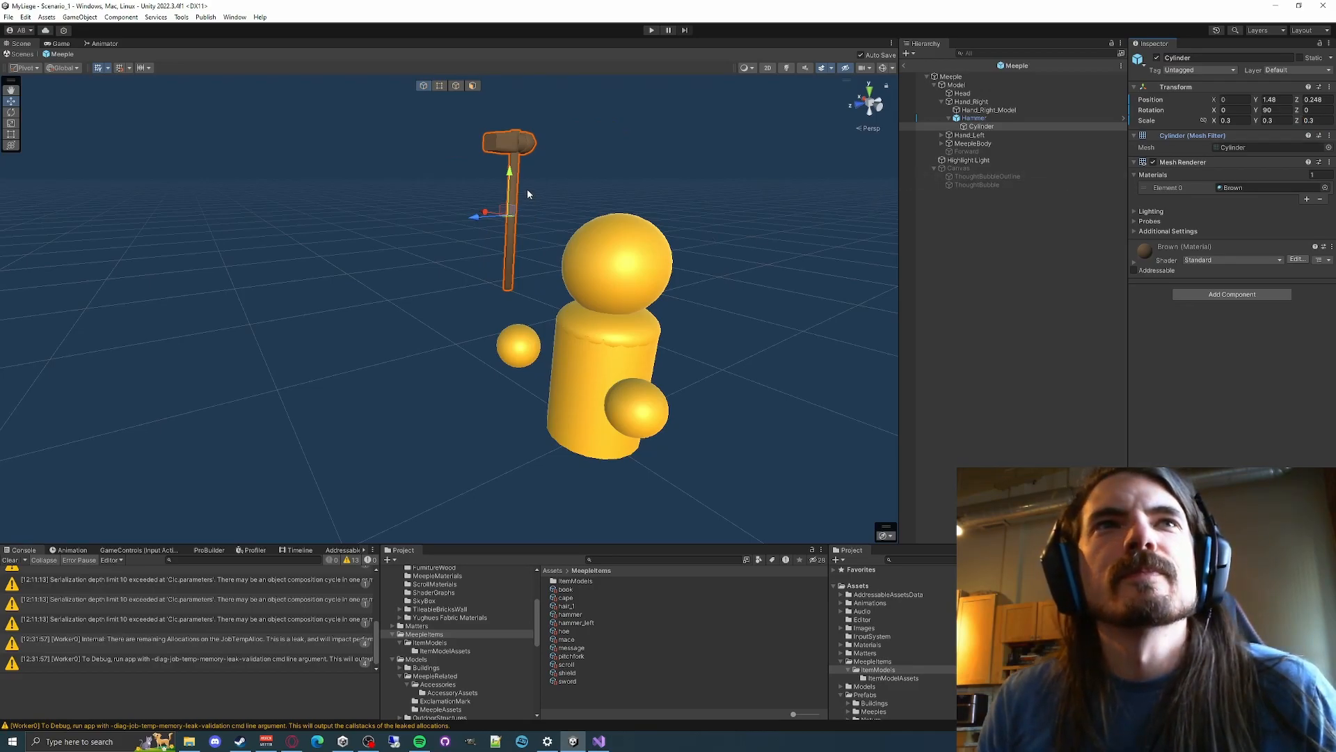
# Reposition the rescaled Cylinder so its handle runs through the right hand, at about Y 0.45 and Z 0.07
pyautogui.click(981, 118)
pyautogui.click(983, 126)
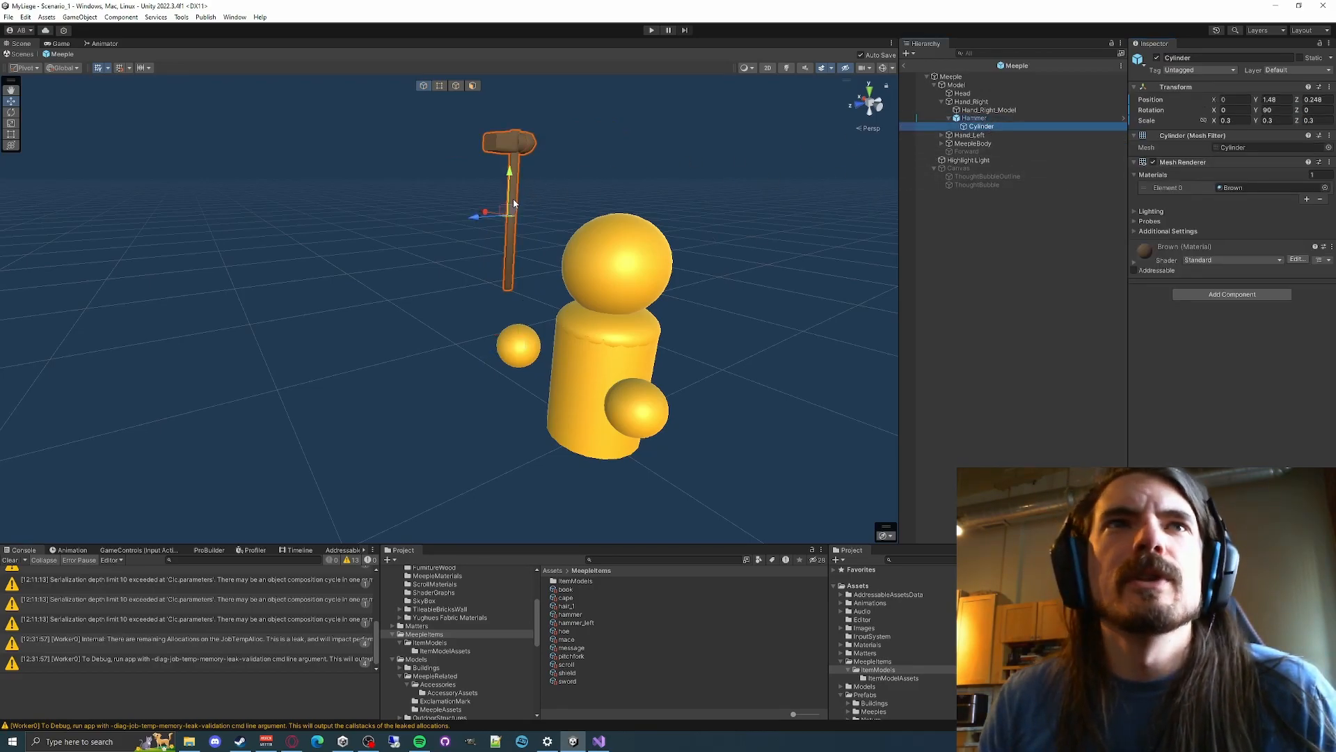
pyautogui.moveTo(509, 179); pyautogui.dragTo(512, 280)
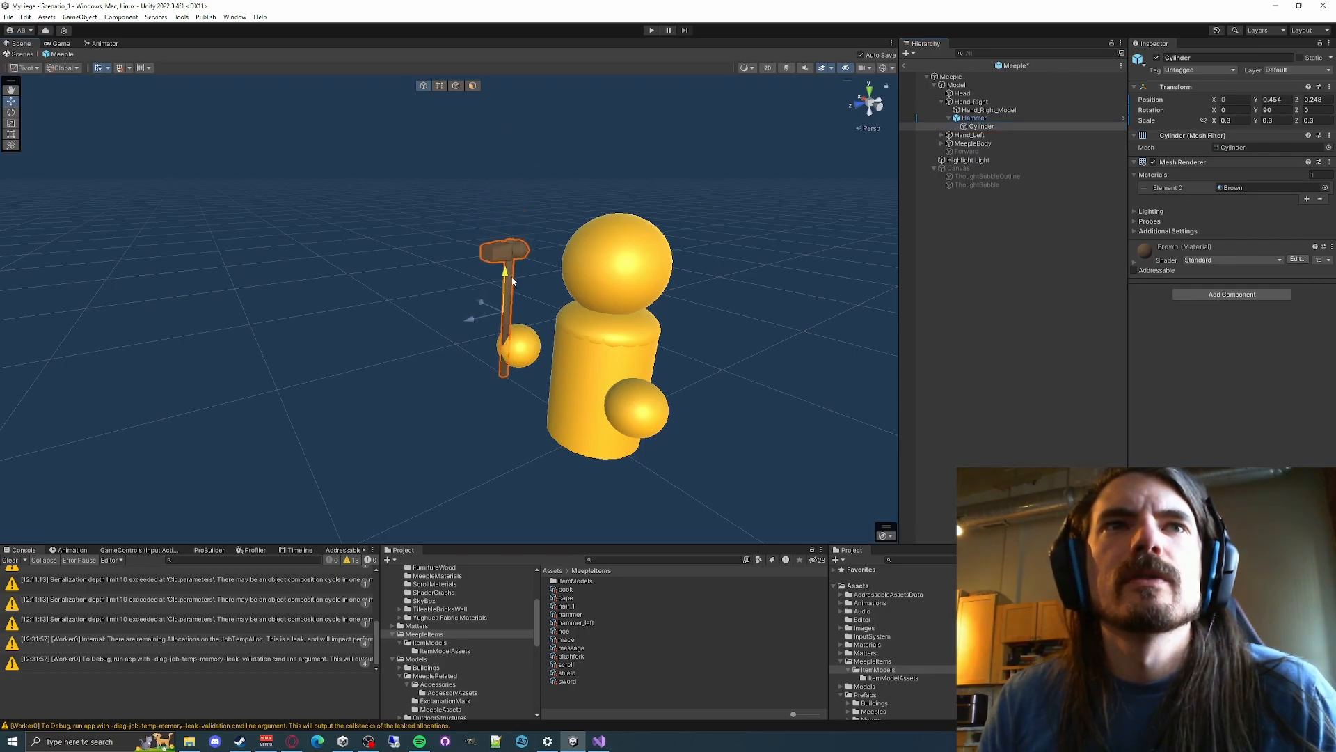
pyautogui.moveTo(473, 325); pyautogui.dragTo(485, 320)
pyautogui.moveTo(478, 303); pyautogui.dragTo(617, 299, button='right')
pyautogui.press('w')
pyautogui.moveTo(537, 231); pyautogui.dragTo(710, 196, button='right')
pyautogui.press('w')
pyautogui.press('s')
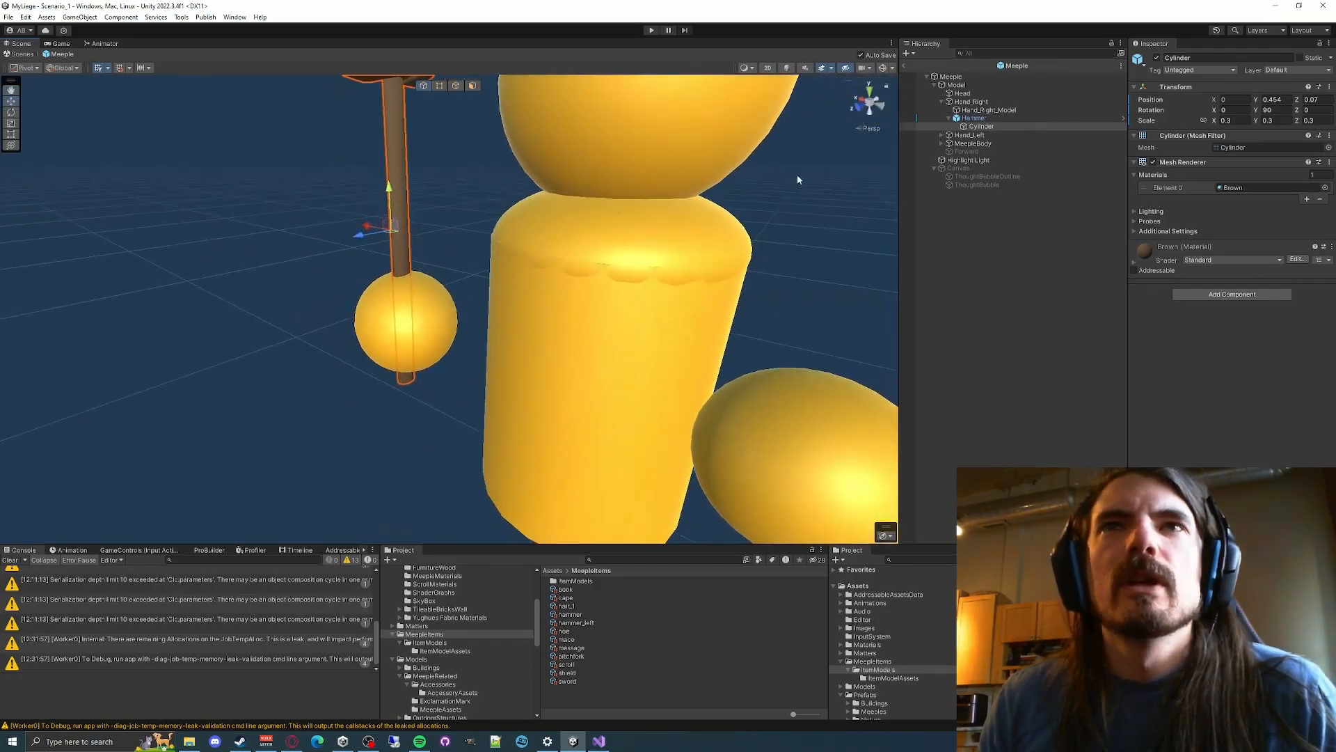
pyautogui.click(989, 117)
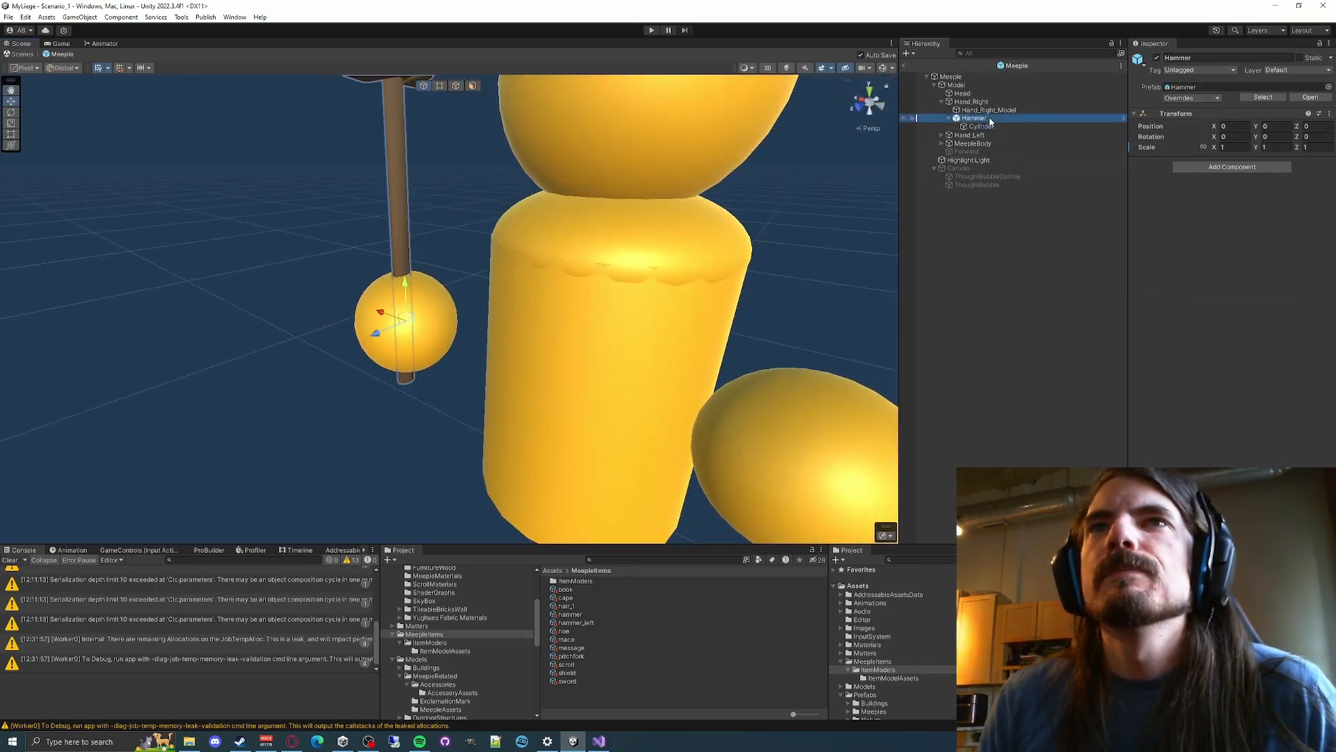
# Apply all Hammer overrides to its prefab, zero the prefab root's Y and Z position, and return to the Meeple prefab
pyautogui.click(1206, 100)
pyautogui.click(1284, 182)
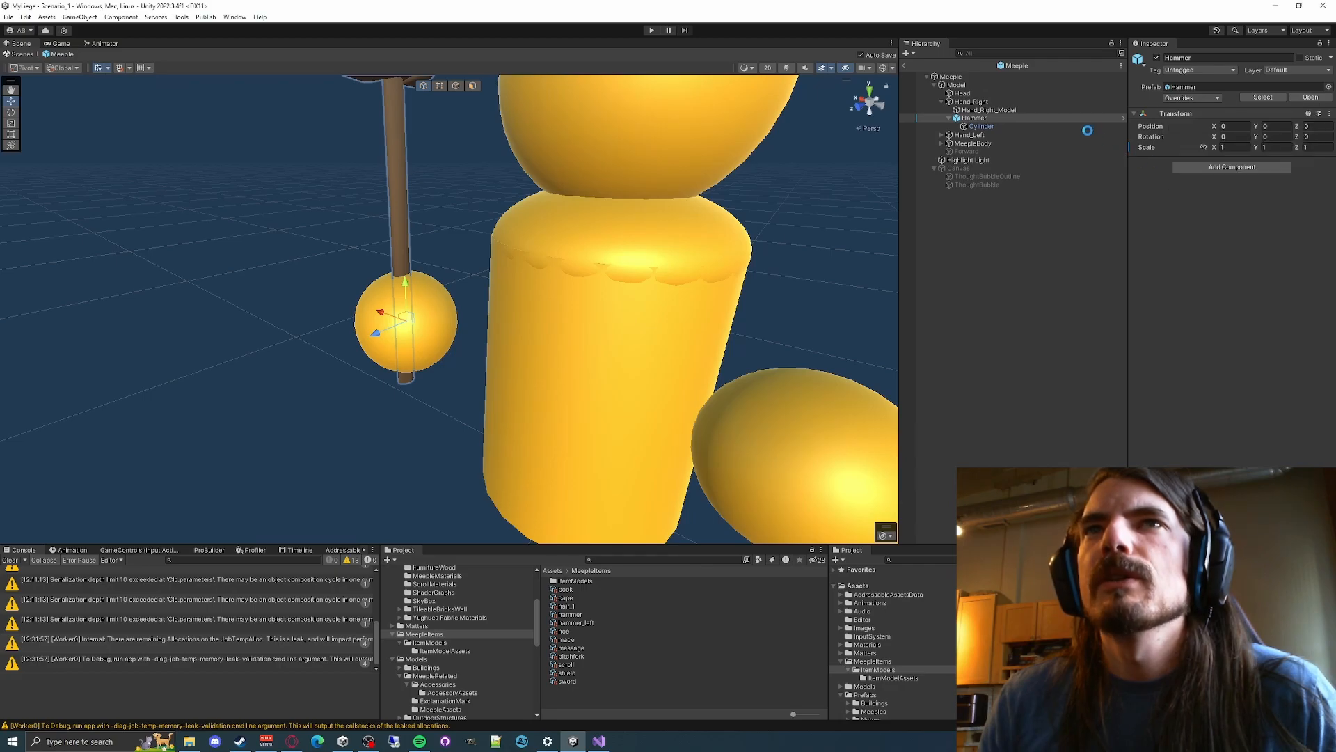
pyautogui.click(1308, 97)
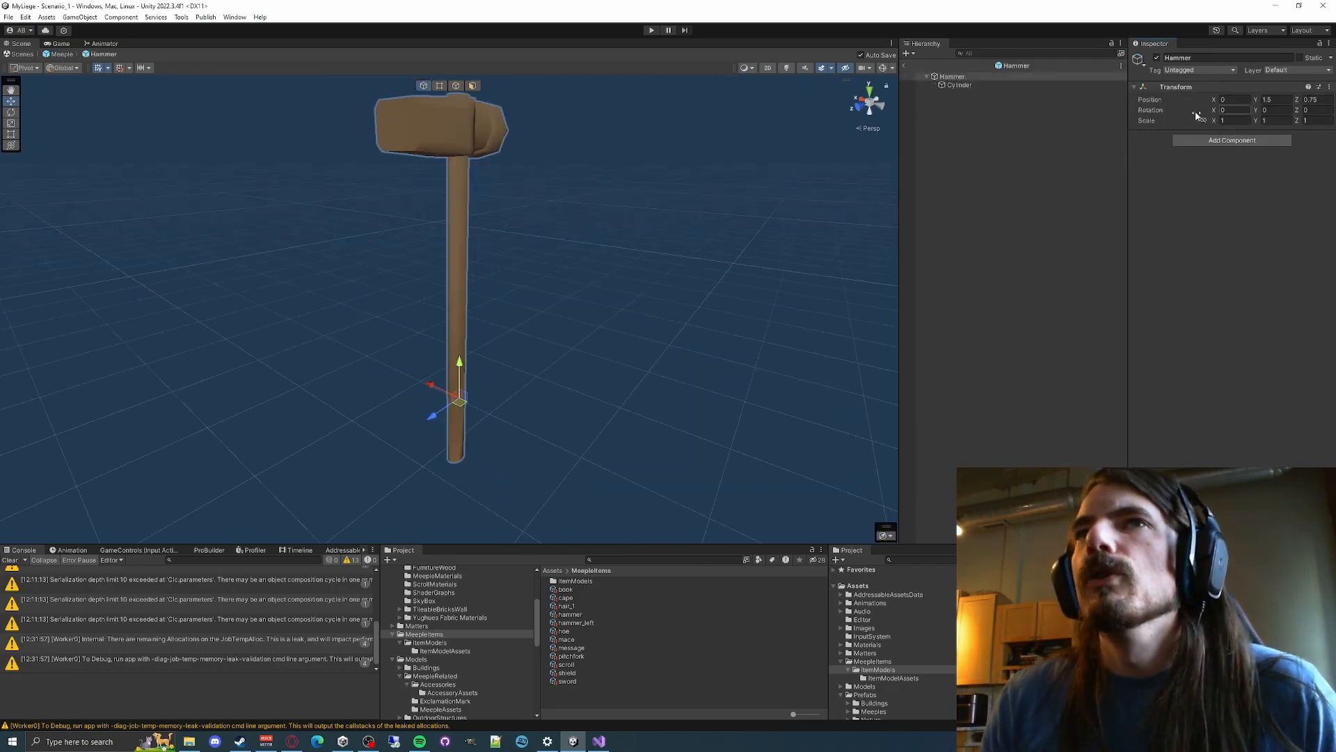
pyautogui.write('0')
pyautogui.press('Tab')
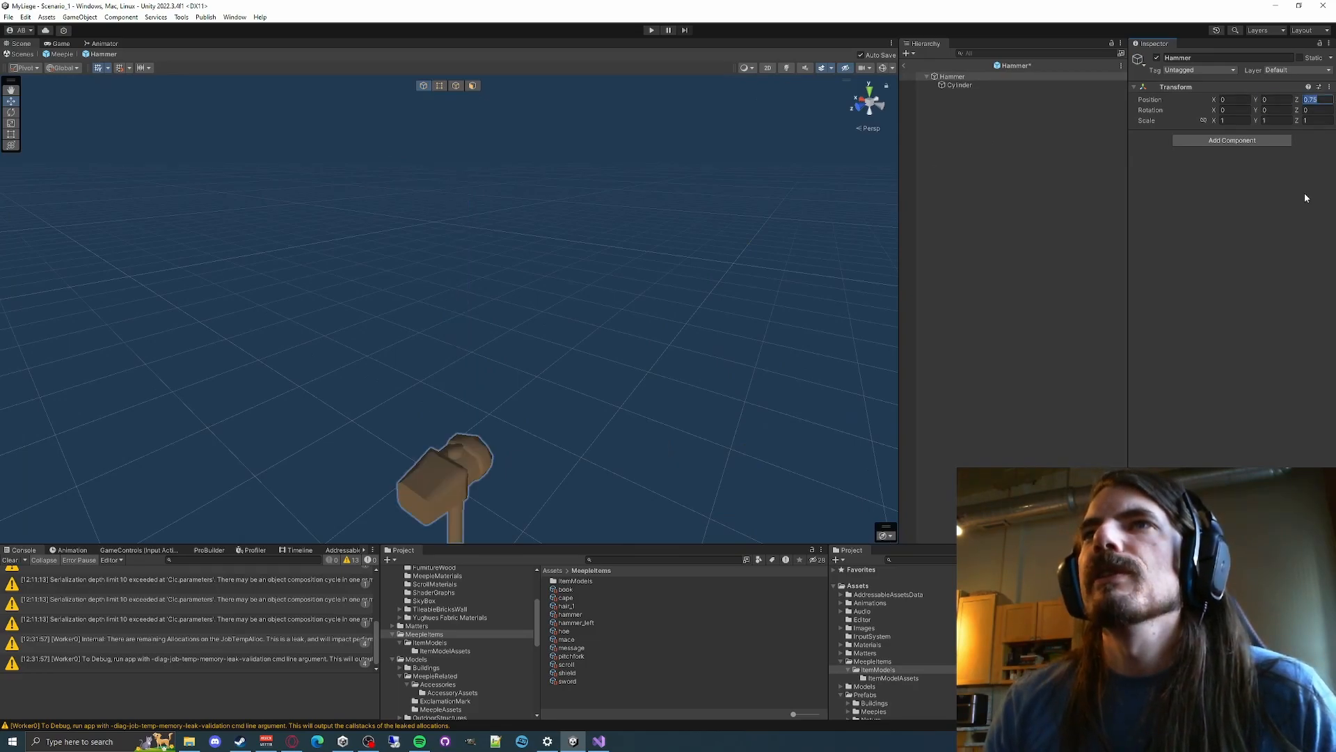
pyautogui.write('0')
pyautogui.press('Tab')
pyautogui.click(904, 65)
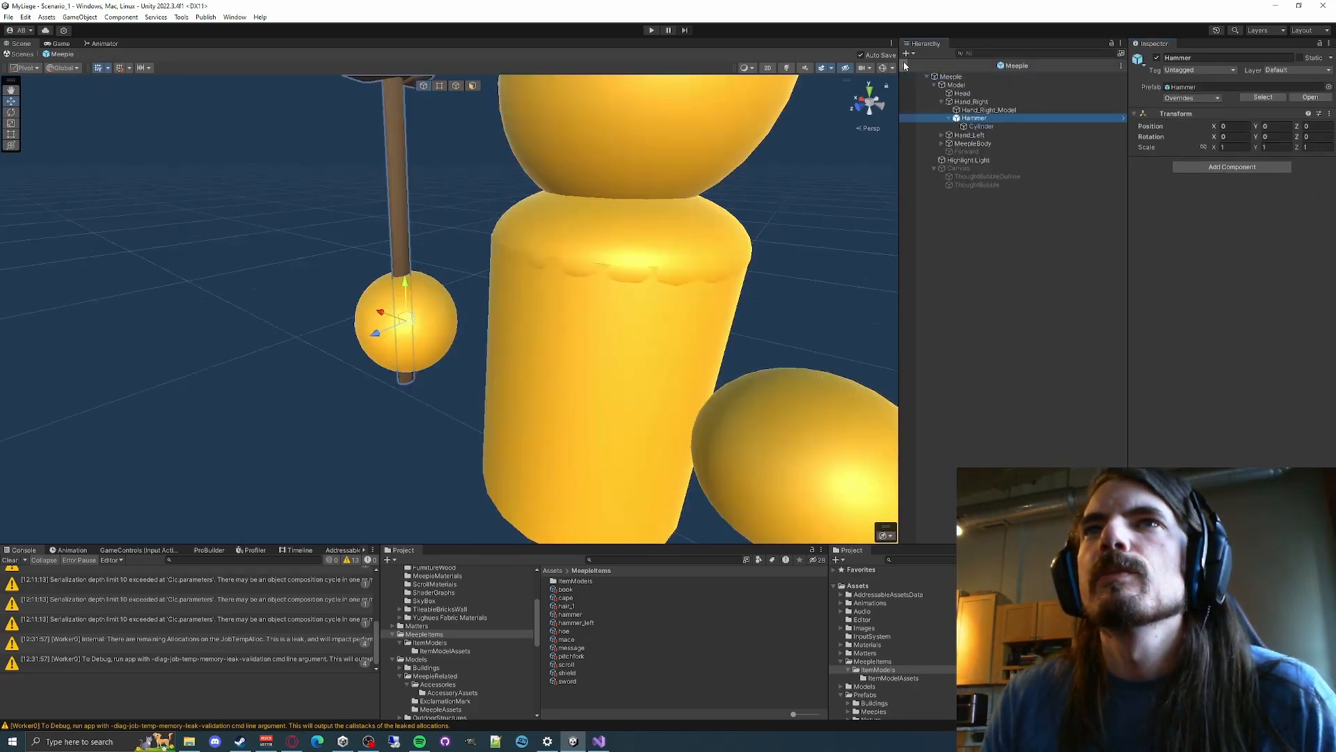
# Examine from several angles how the hammer sits in the meeple's right hand
pyautogui.moveTo(557, 223); pyautogui.dragTo(563, 186, button='right')
pyautogui.press('s')
pyautogui.press('w')
pyautogui.press('s')
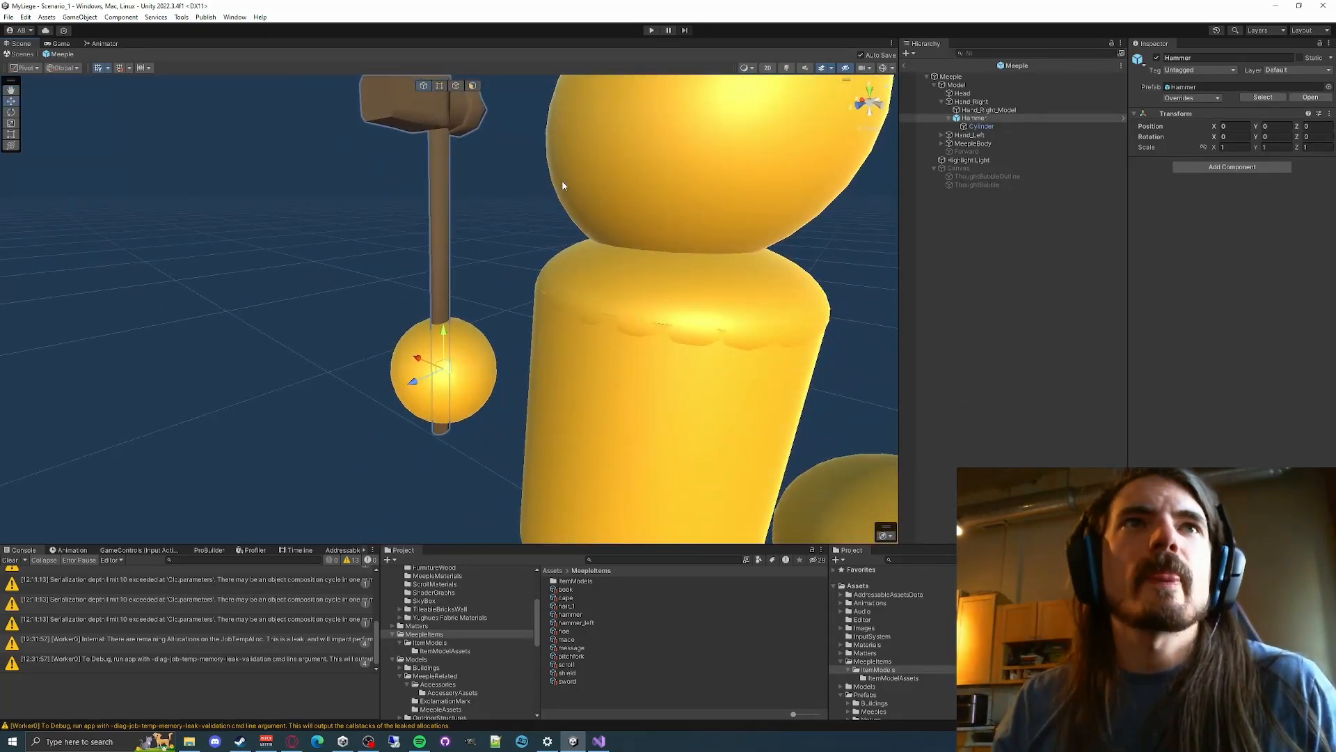
pyautogui.moveTo(523, 199)
pyautogui.mouseDown(button='right')
pyautogui.moveTo(534, 123)
pyautogui.moveTo(462, 169)
pyautogui.moveTo(346, 138)
pyautogui.moveTo(558, 185)
pyautogui.moveTo(529, 178)
pyautogui.mouseUp(button='right')
pyautogui.press('w')
pyautogui.press('s')
pyautogui.moveTo(982, 126); pyautogui.dragTo(981, 119)
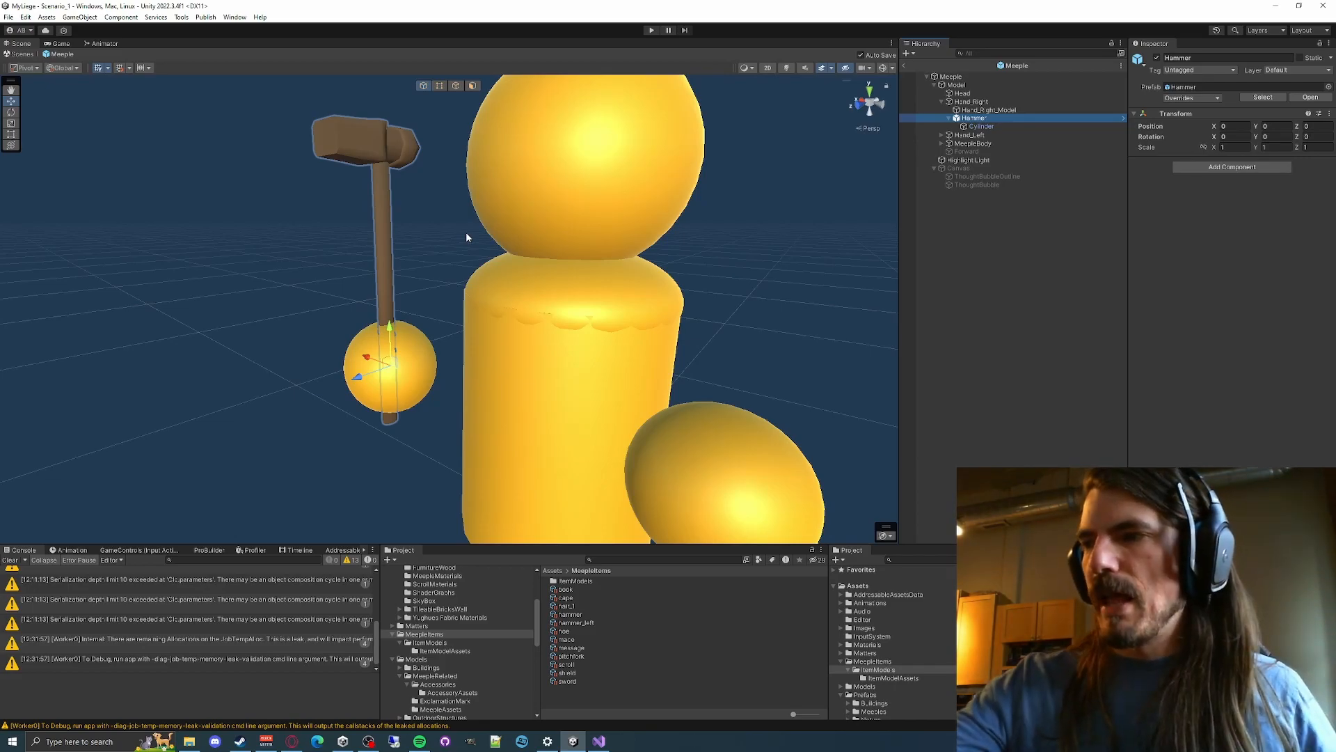
pyautogui.moveTo(298, 322)
pyautogui.mouseDown(button='right')
pyautogui.moveTo(232, 278)
pyautogui.moveTo(283, 309)
pyautogui.mouseUp(button='right')
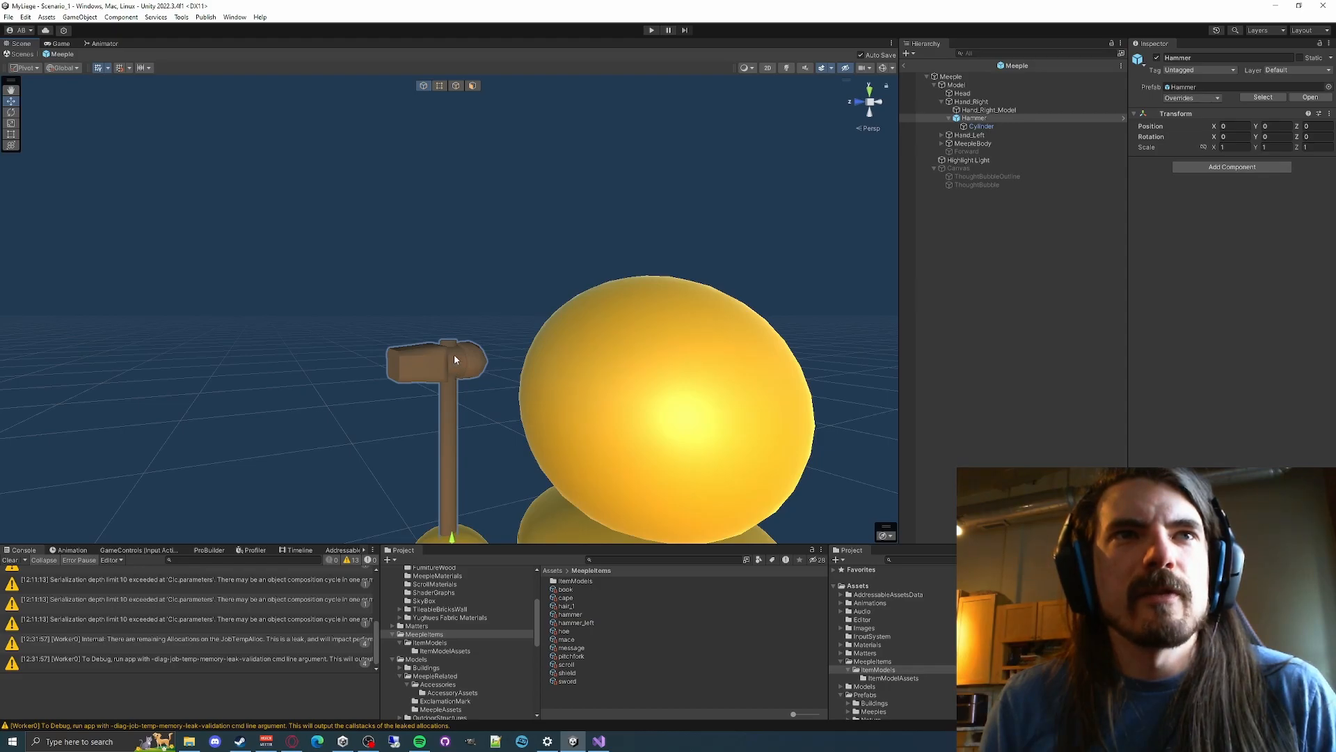
pyautogui.moveTo(481, 420); pyautogui.dragTo(515, 453, button='right')
pyautogui.click(461, 468)
pyautogui.click(316, 369)
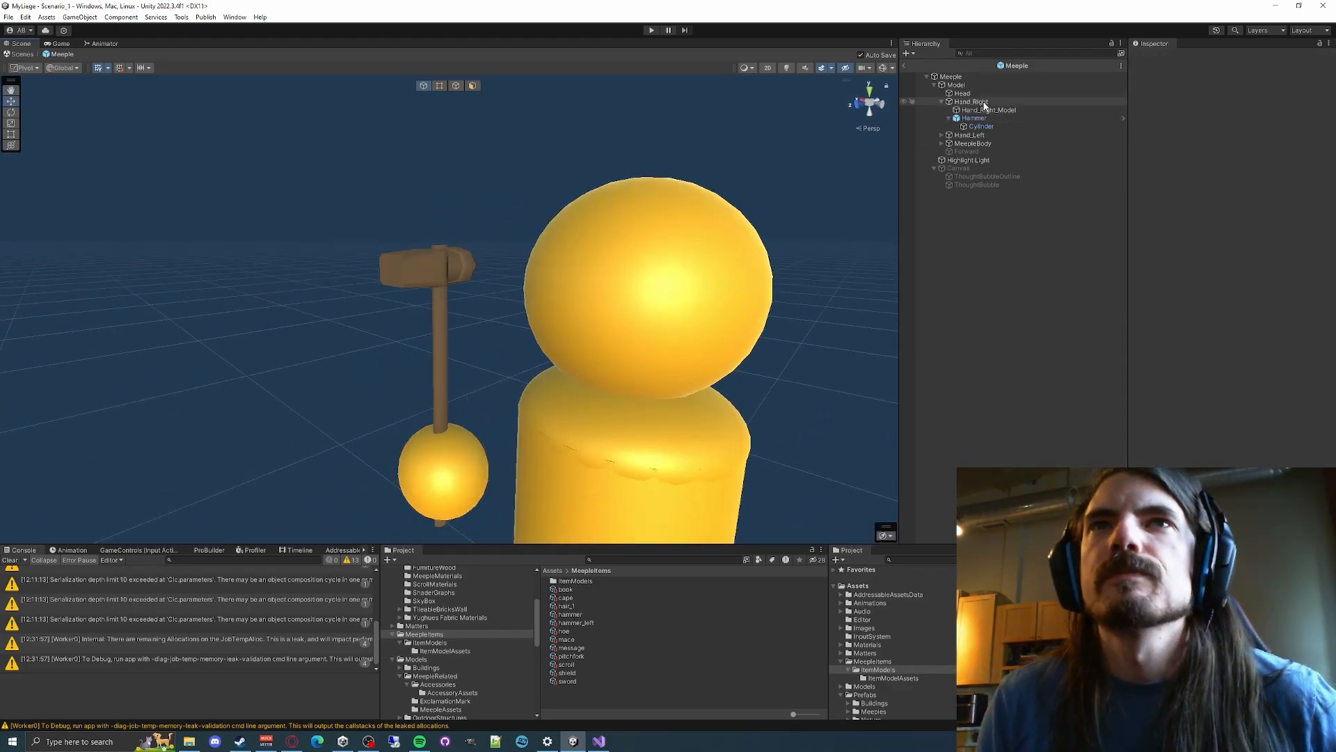
# Delete the Hammer instance from Hand_Right in the Meeple prefab
pyautogui.click(968, 111)
pyautogui.click(968, 119)
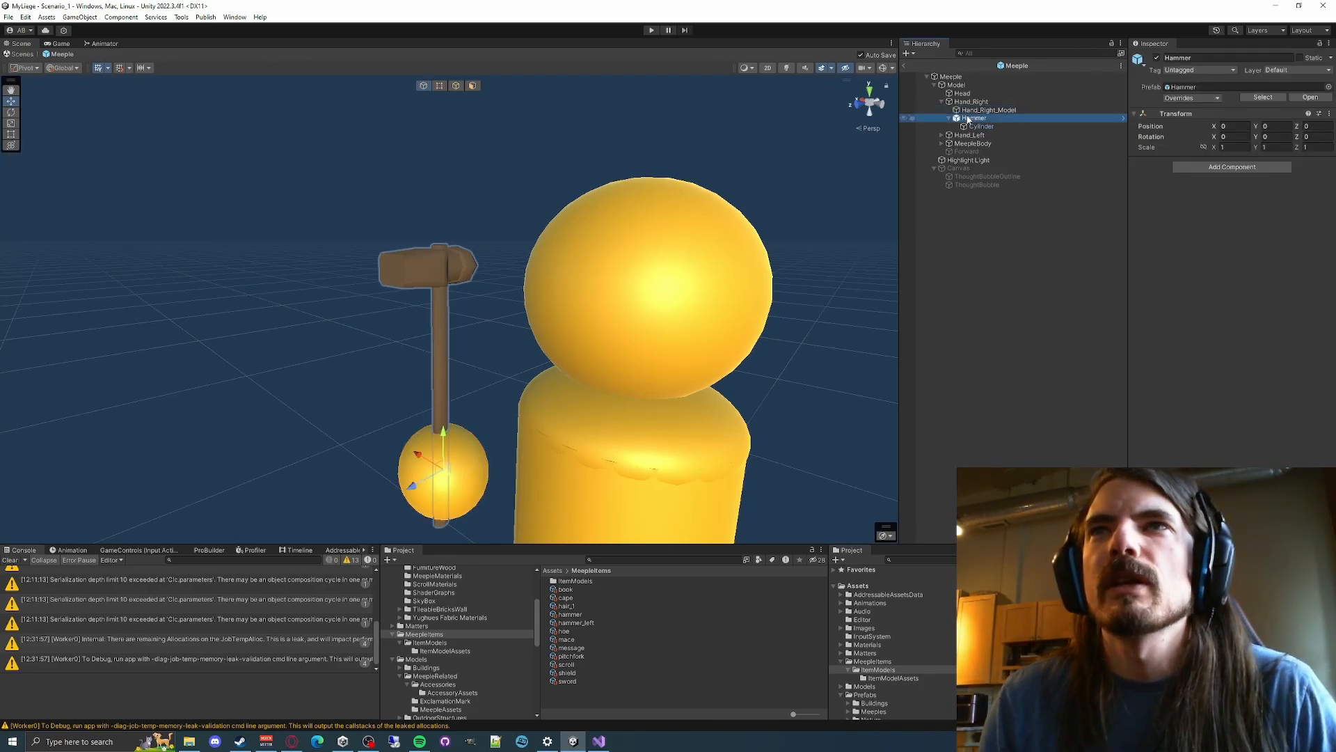
pyautogui.press('Delete')
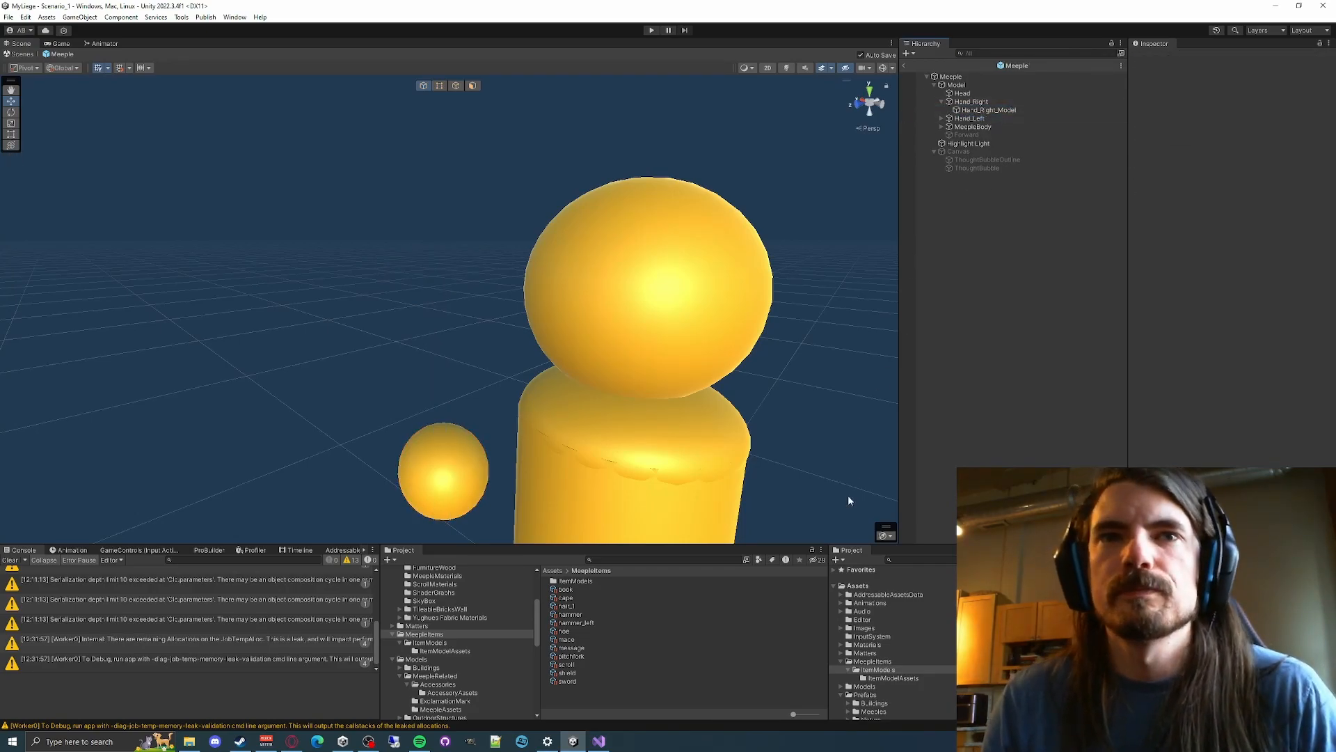
# Place the Hammer prefab from the ItemModels folder under both Hand_Right and Hand_Left to check its fit
pyautogui.click(432, 643)
pyautogui.moveTo(415, 401); pyautogui.dragTo(458, 422, button='right')
pyautogui.press('s')
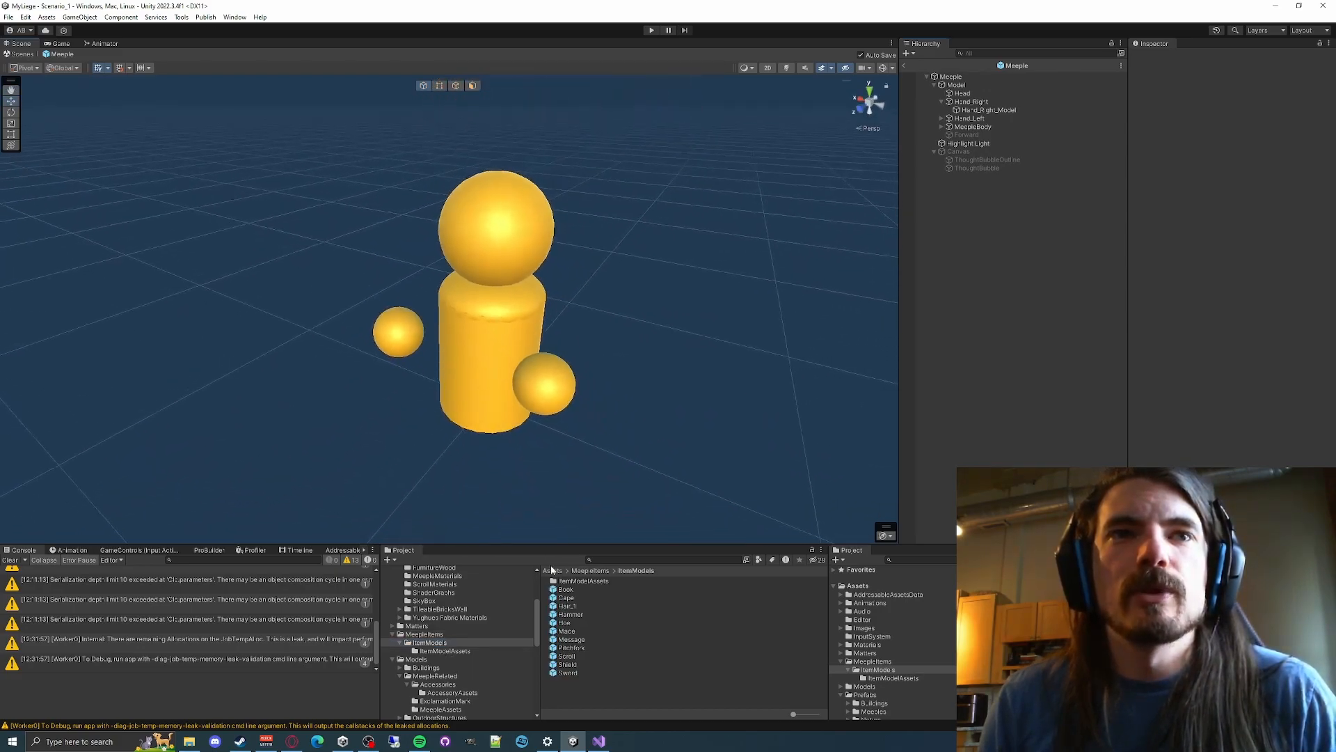
pyautogui.moveTo(571, 615); pyautogui.dragTo(974, 106)
pyautogui.moveTo(570, 615); pyautogui.dragTo(969, 126)
pyautogui.keyDown('alt'); pyautogui.moveTo(701, 315); pyautogui.dragTo(696, 405); pyautogui.keyUp('alt')
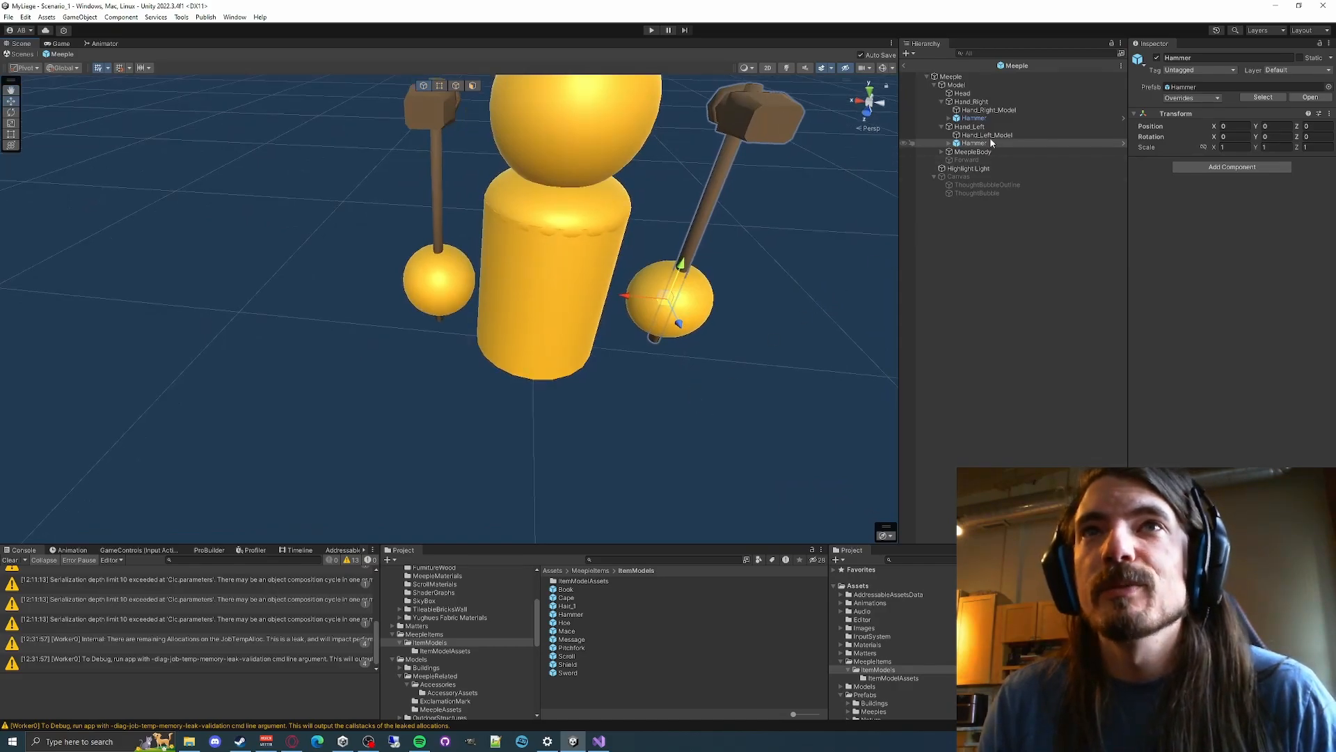
# Delete the test hammers from Hand_Left and Hand_Right and collapse both hand objects
pyautogui.press('Delete')
pyautogui.click(974, 118)
pyautogui.press('Delete')
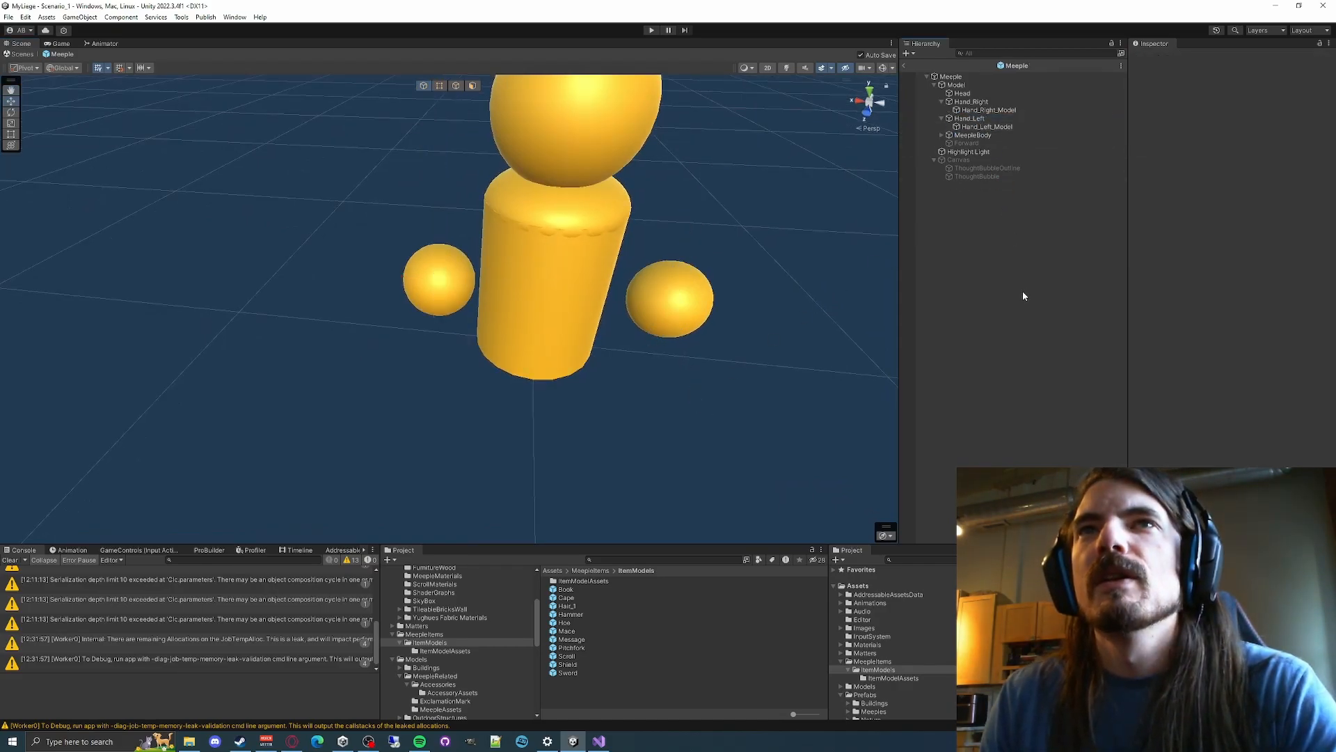
pyautogui.click(942, 102)
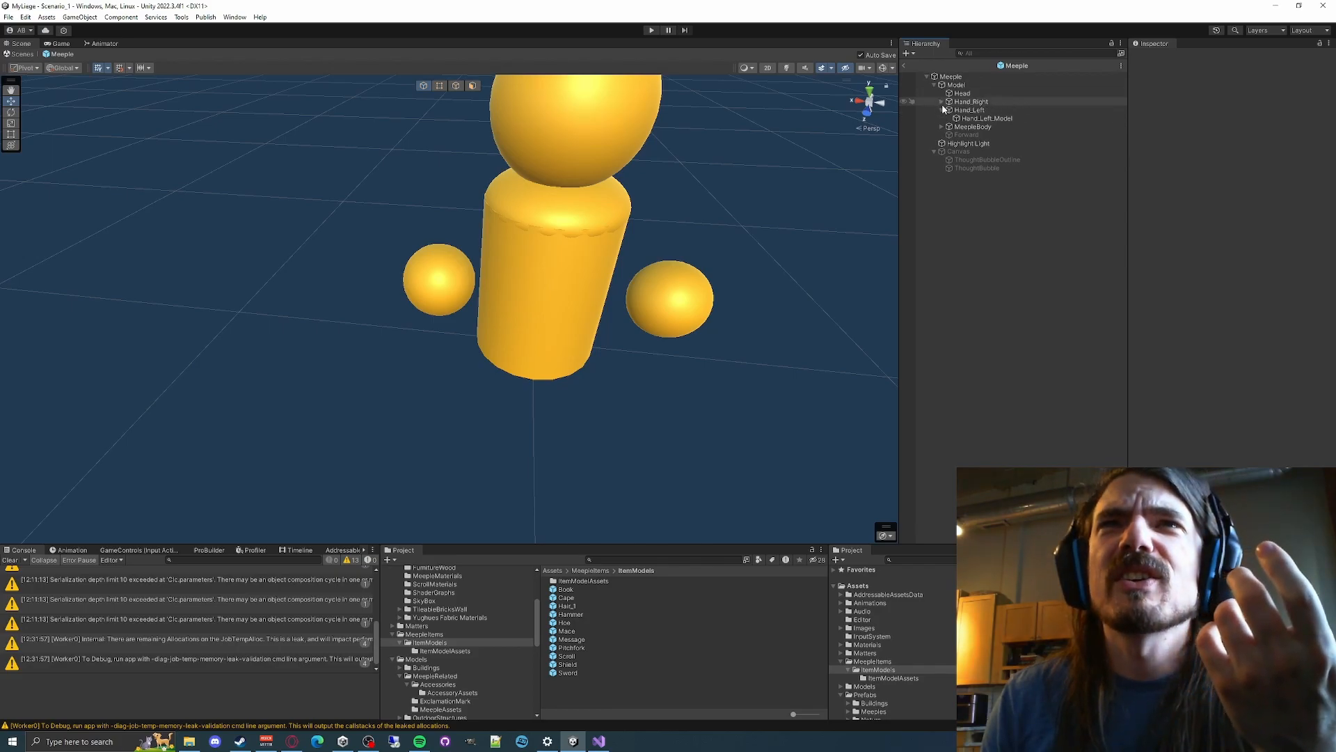
pyautogui.click(943, 110)
pyautogui.click(940, 102)
pyautogui.click(941, 103)
# Check the Hoe prefab's transform, and show the animation timeline of the root Meeple object
pyautogui.click(572, 624)
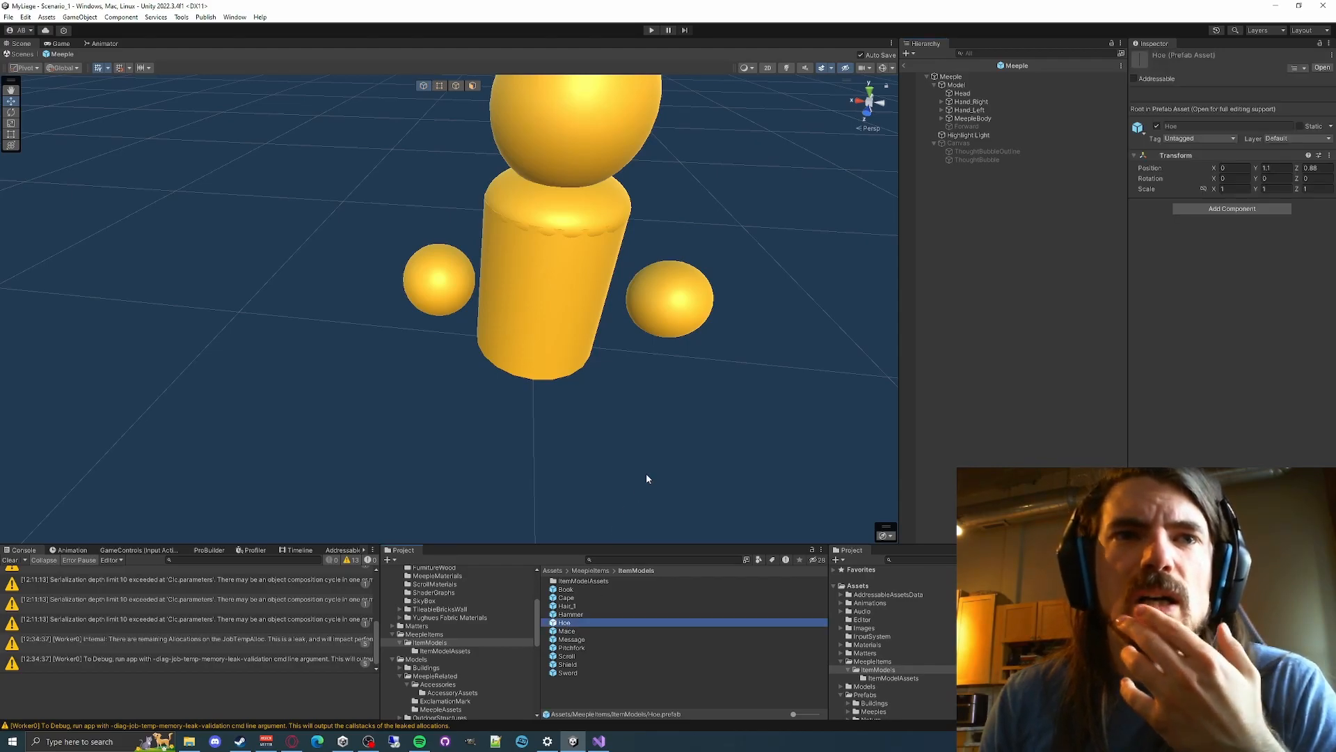
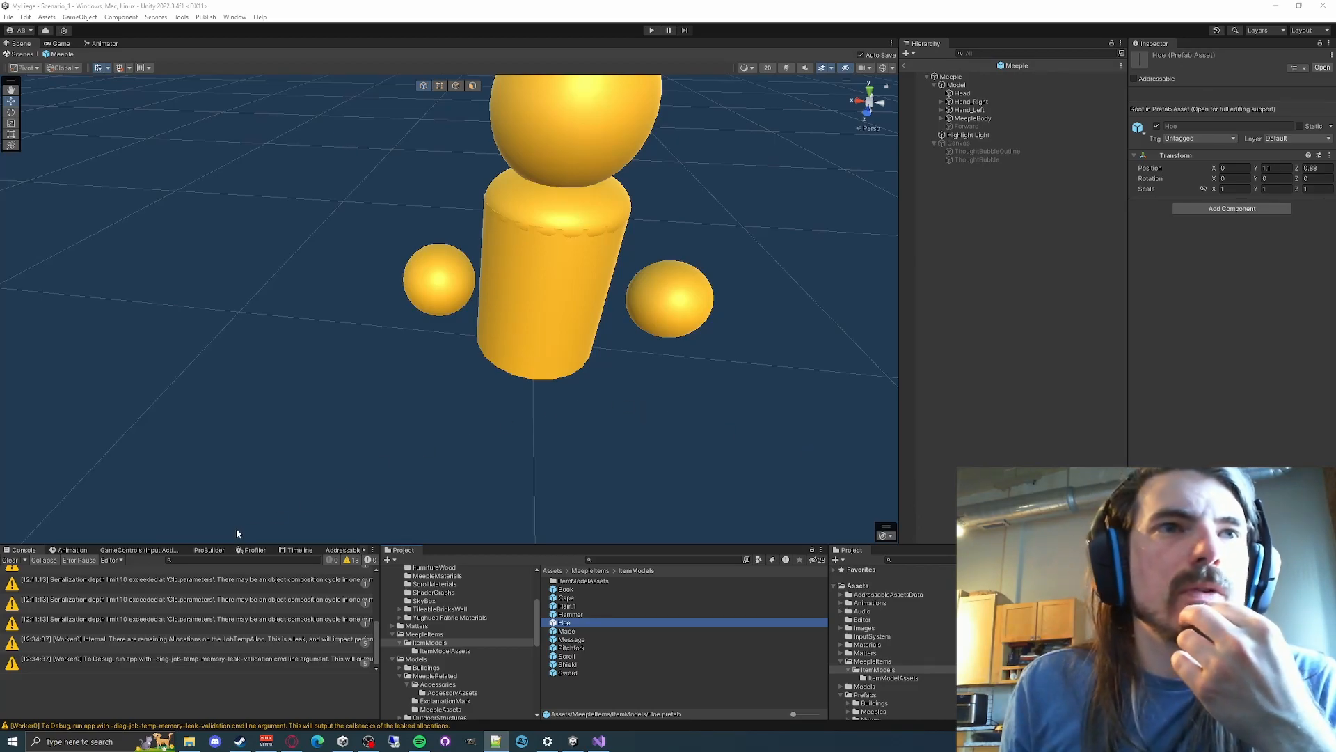
pyautogui.moveTo(462, 542)
pyautogui.mouseDown()
pyautogui.moveTo(463, 485)
pyautogui.moveTo(459, 523)
pyautogui.mouseUp()
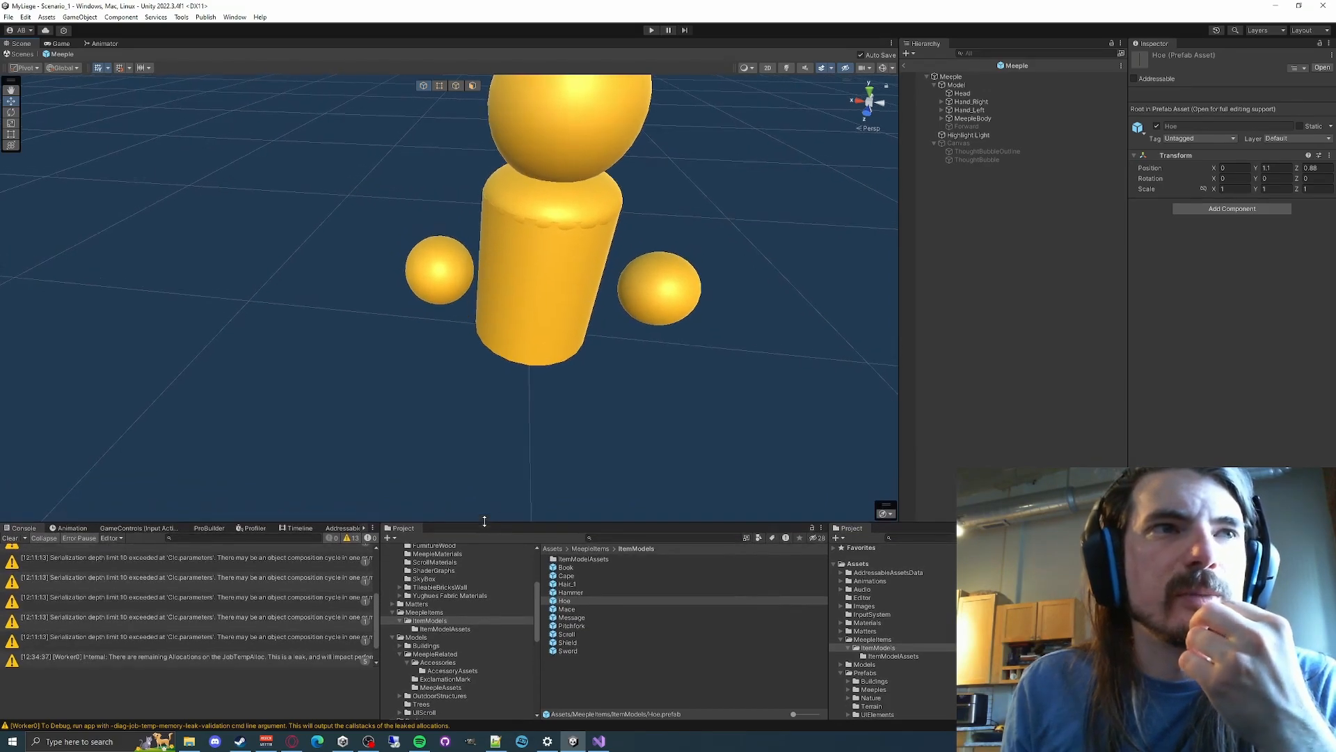
pyautogui.click(71, 528)
pyautogui.moveTo(720, 352); pyautogui.dragTo(737, 309, button='right')
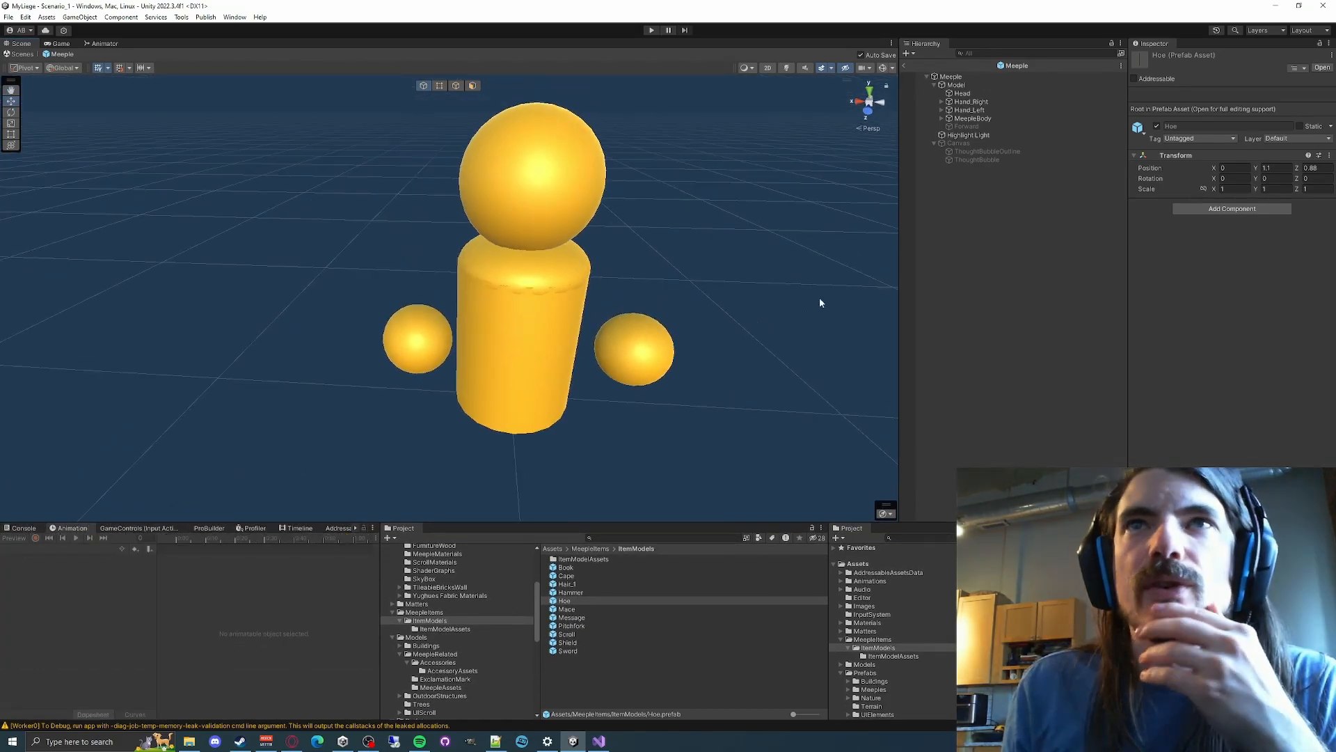
pyautogui.click(954, 78)
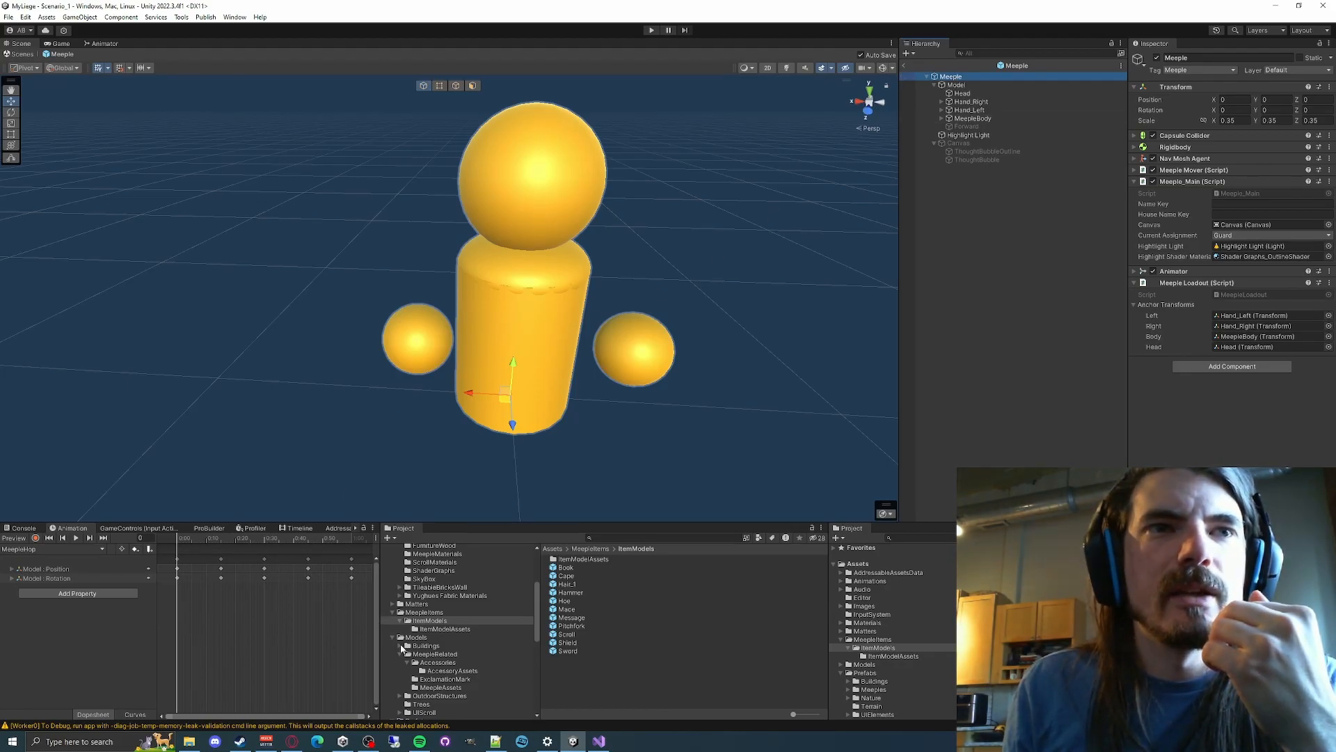
# Widen the Animation window and look through the keyframes of the MeepleIdle, MeepleSlowHop and MeepleHop clips
pyautogui.moveTo(379, 652); pyautogui.dragTo(574, 648)
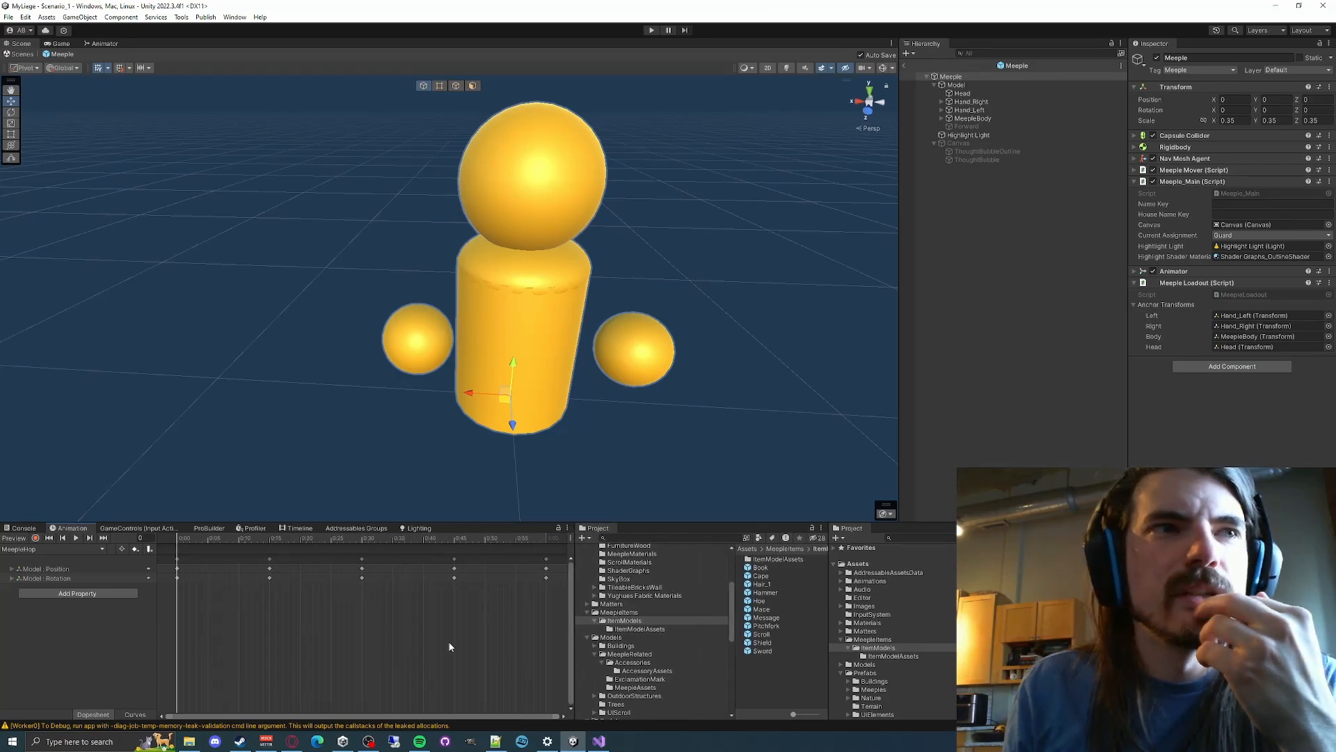
pyautogui.click(70, 550)
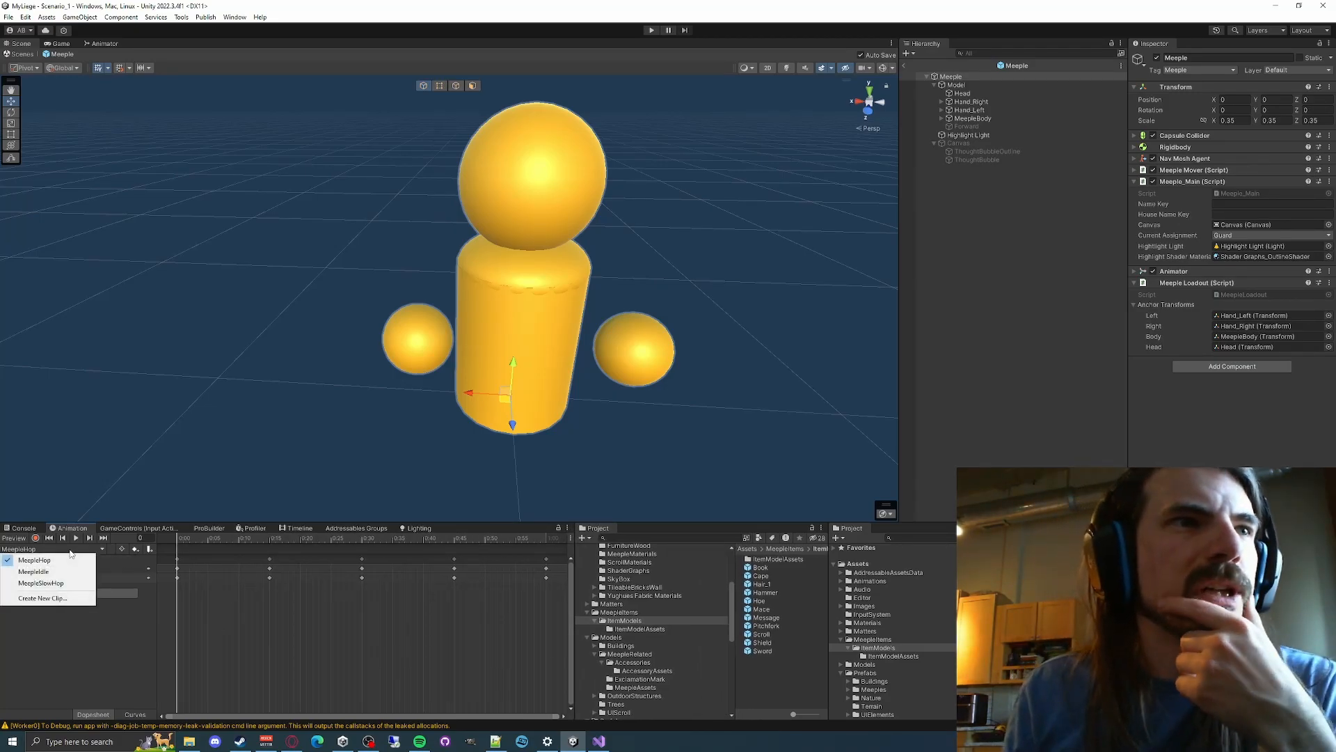
pyautogui.click(35, 572)
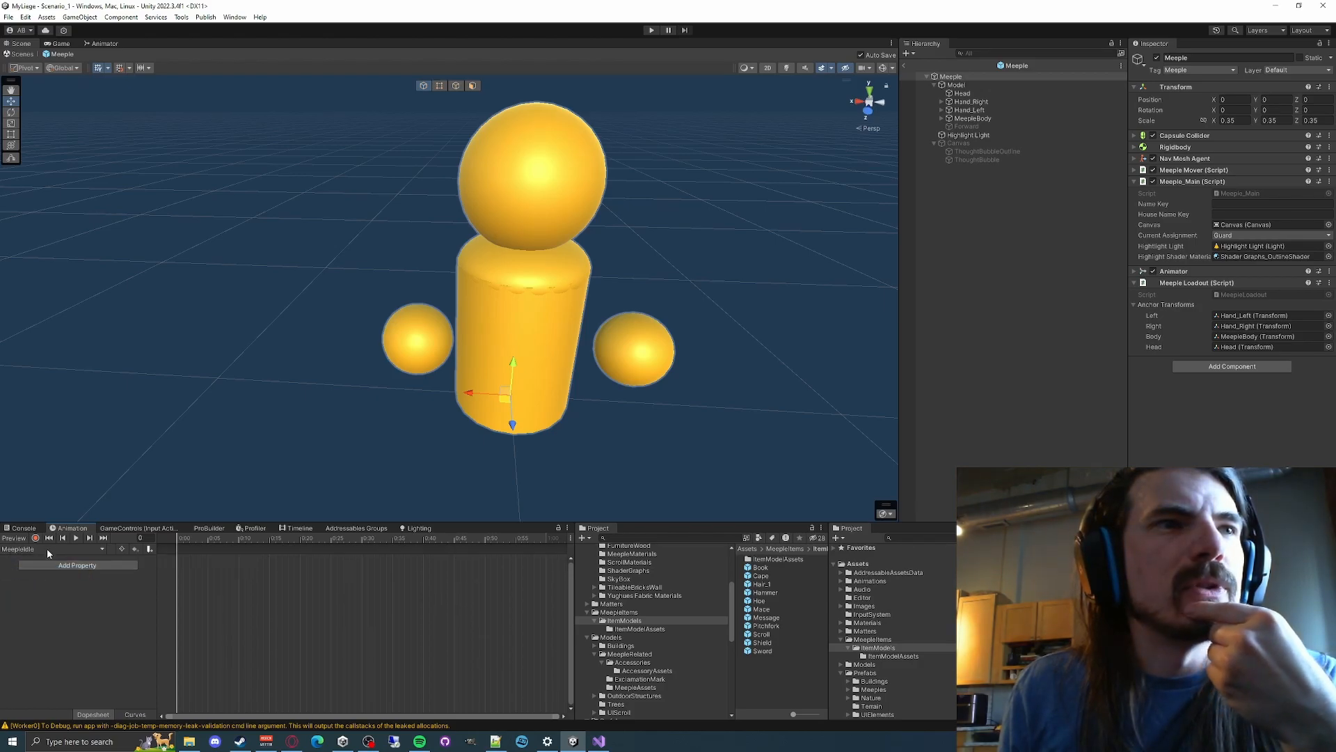
pyautogui.click(56, 550)
pyautogui.click(34, 583)
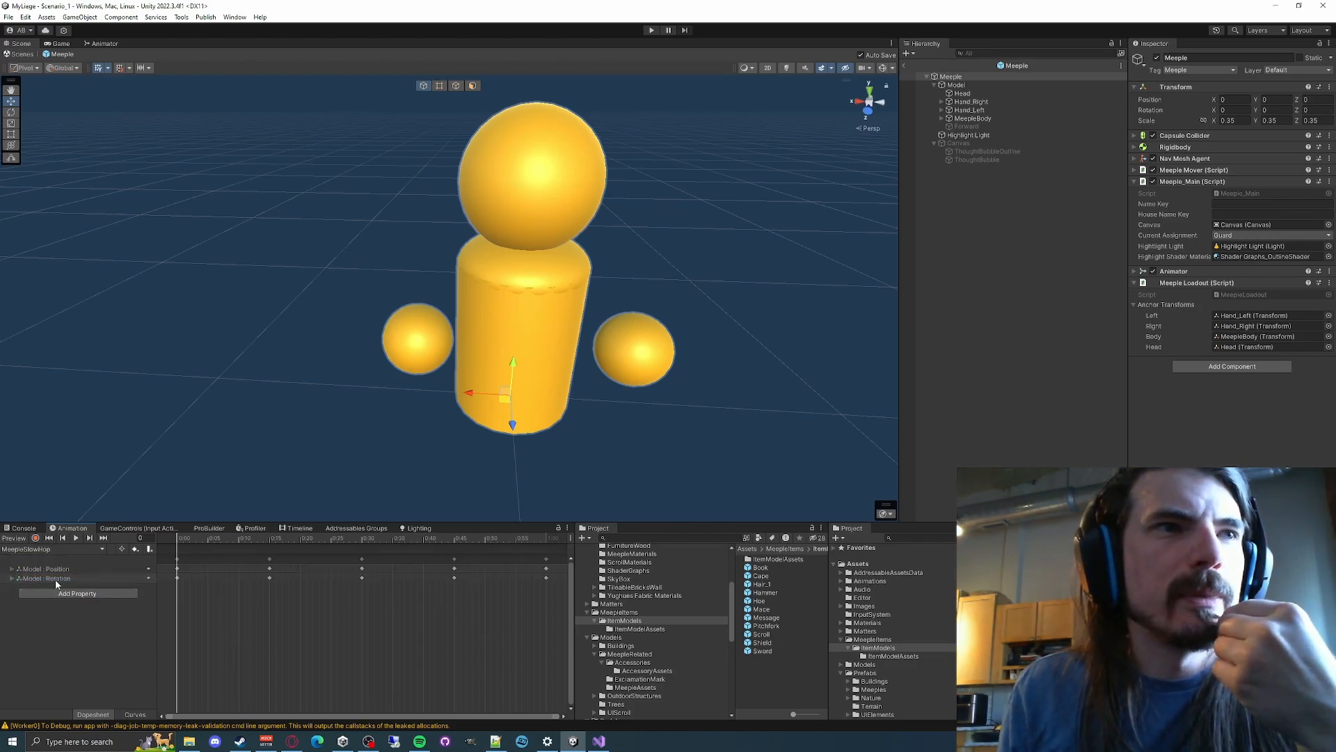
pyautogui.click(45, 549)
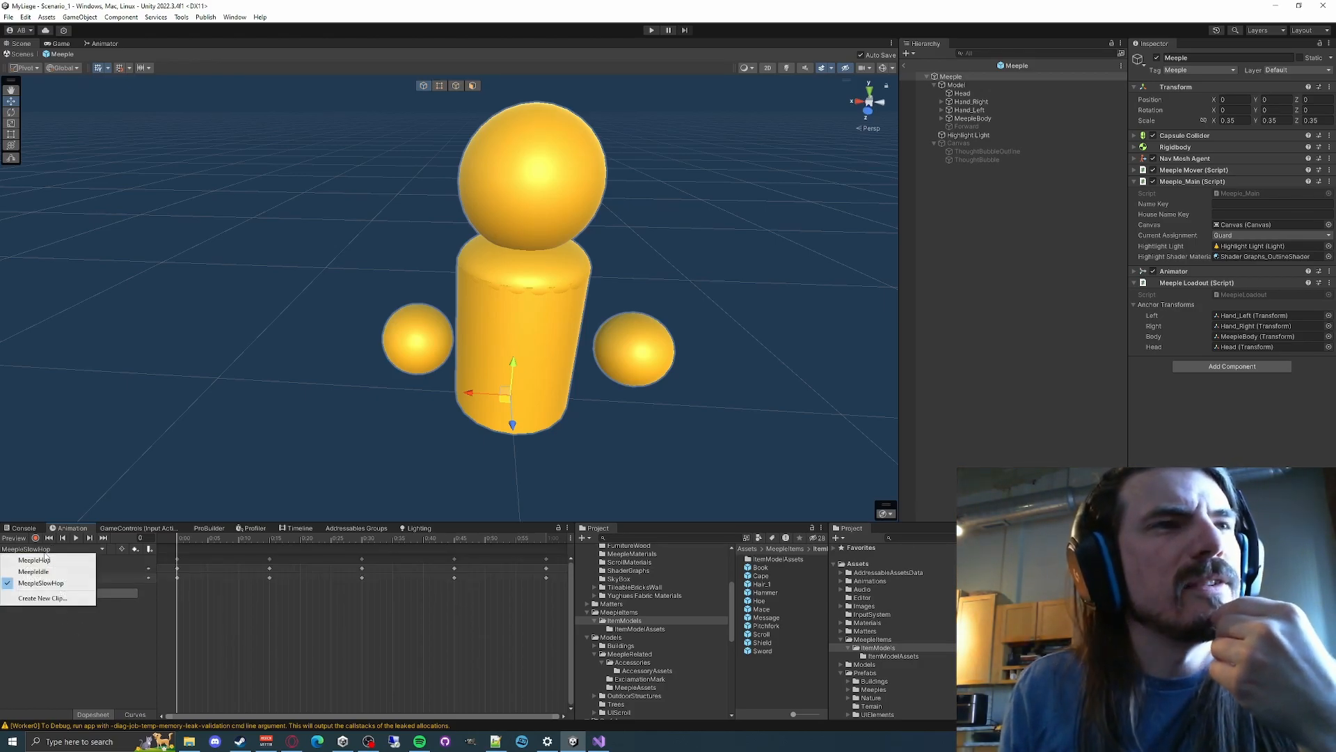
pyautogui.click(27, 557)
# Examine the Meeple's Animator state graph, including its idle and hop states
pyautogui.click(88, 44)
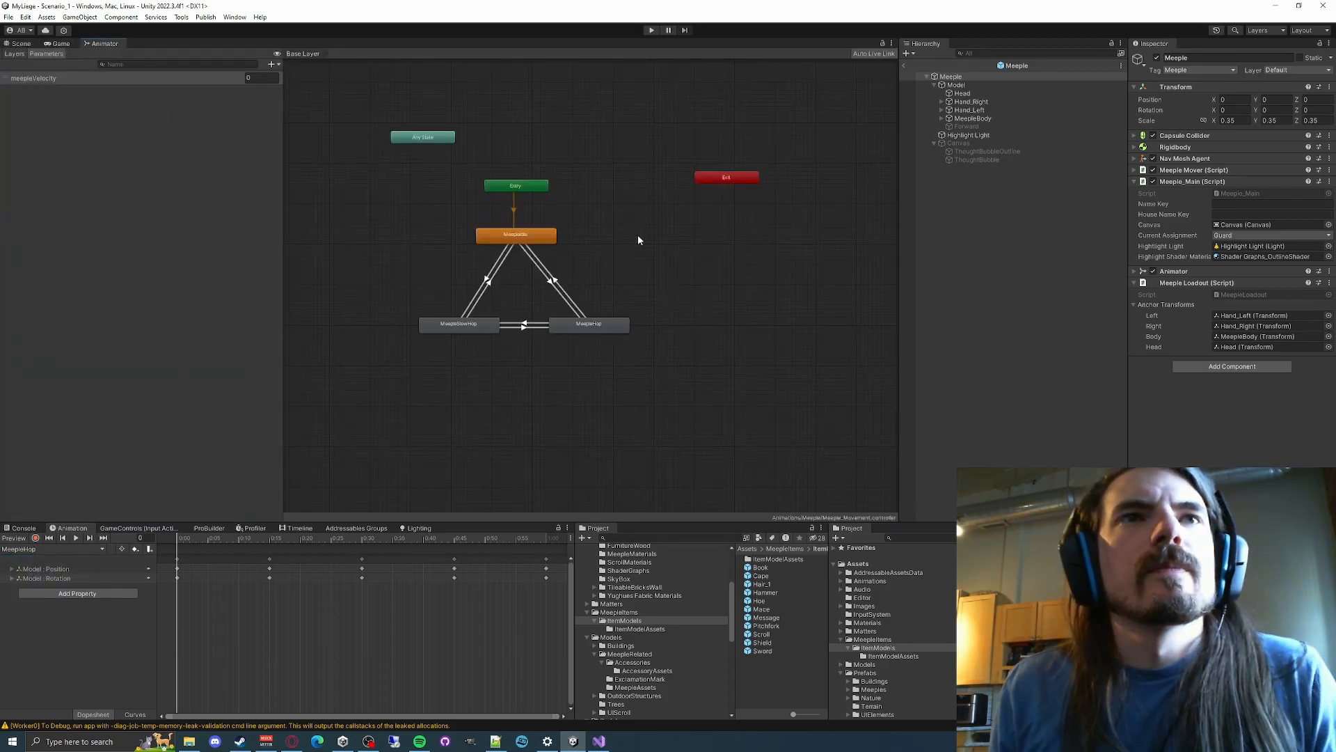
pyautogui.scroll(3, 638, 235)
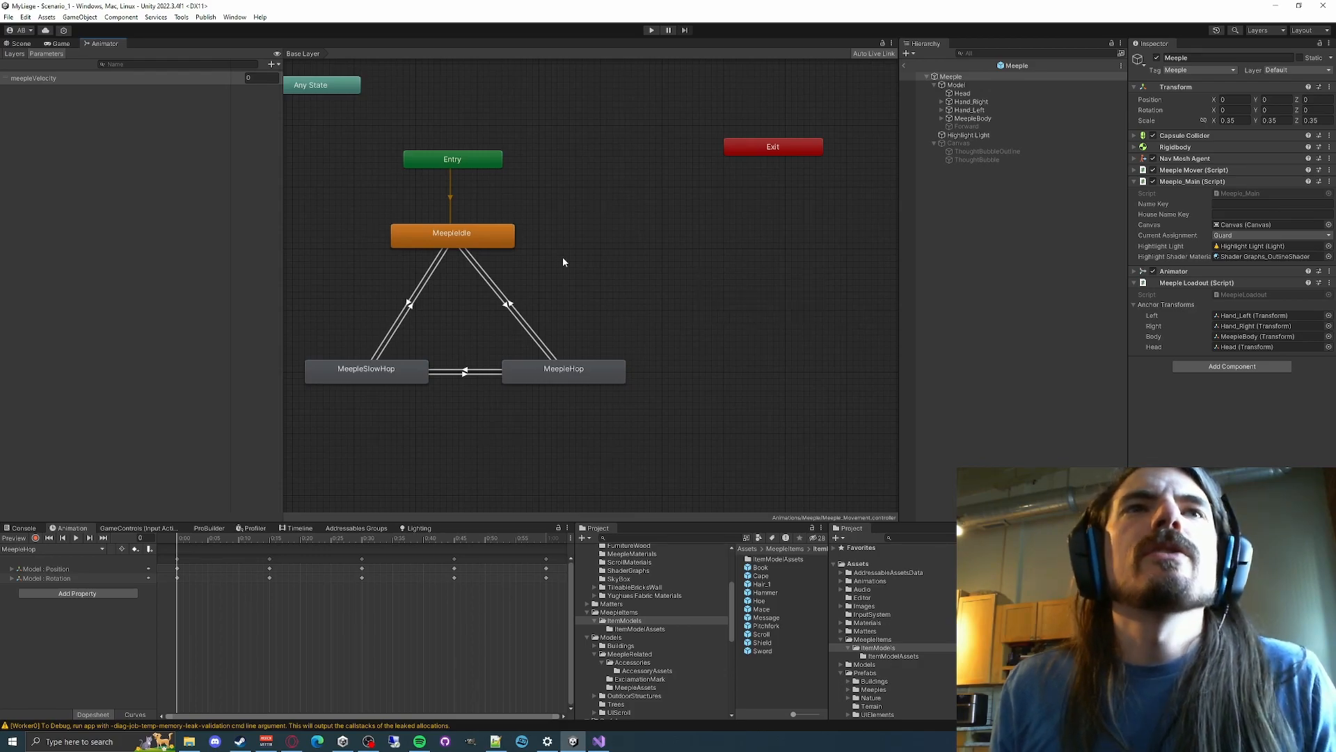
pyautogui.click(567, 281)
pyautogui.moveTo(567, 280); pyautogui.dragTo(688, 280, button='middle')
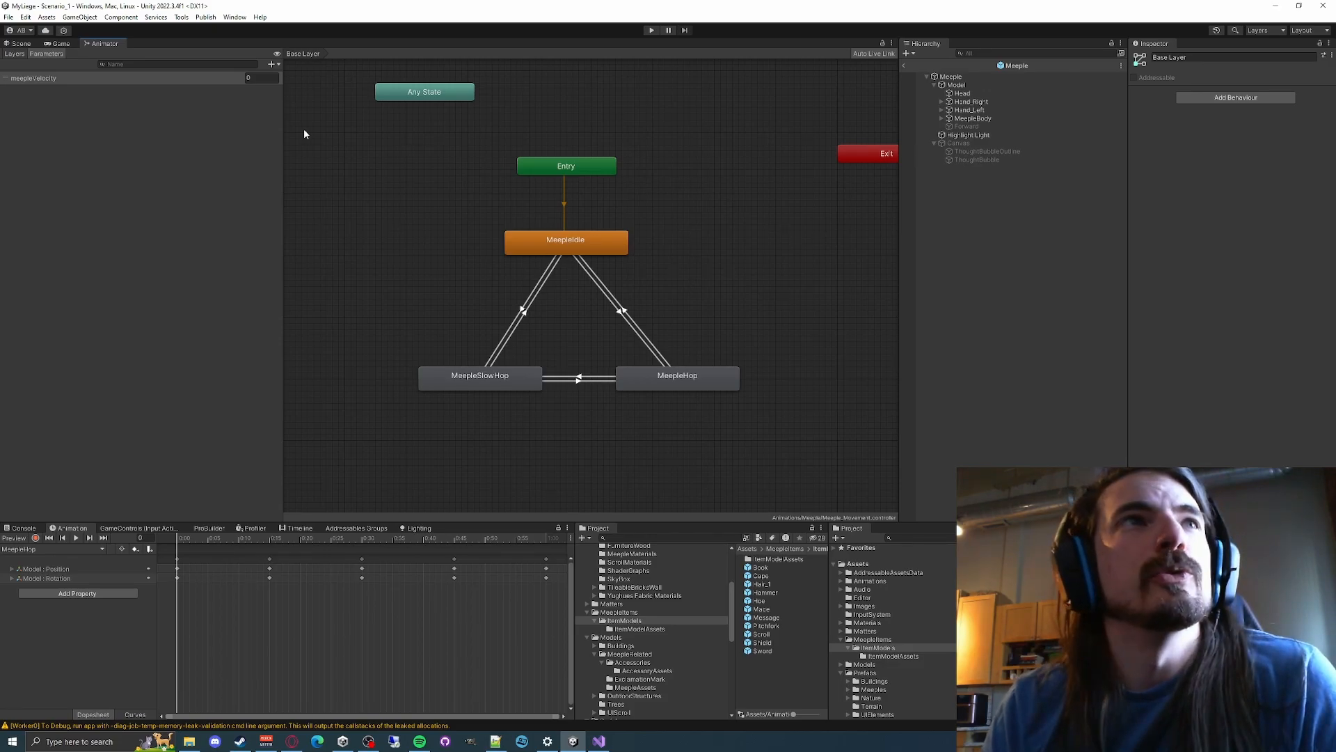
pyautogui.rightClick(727, 277)
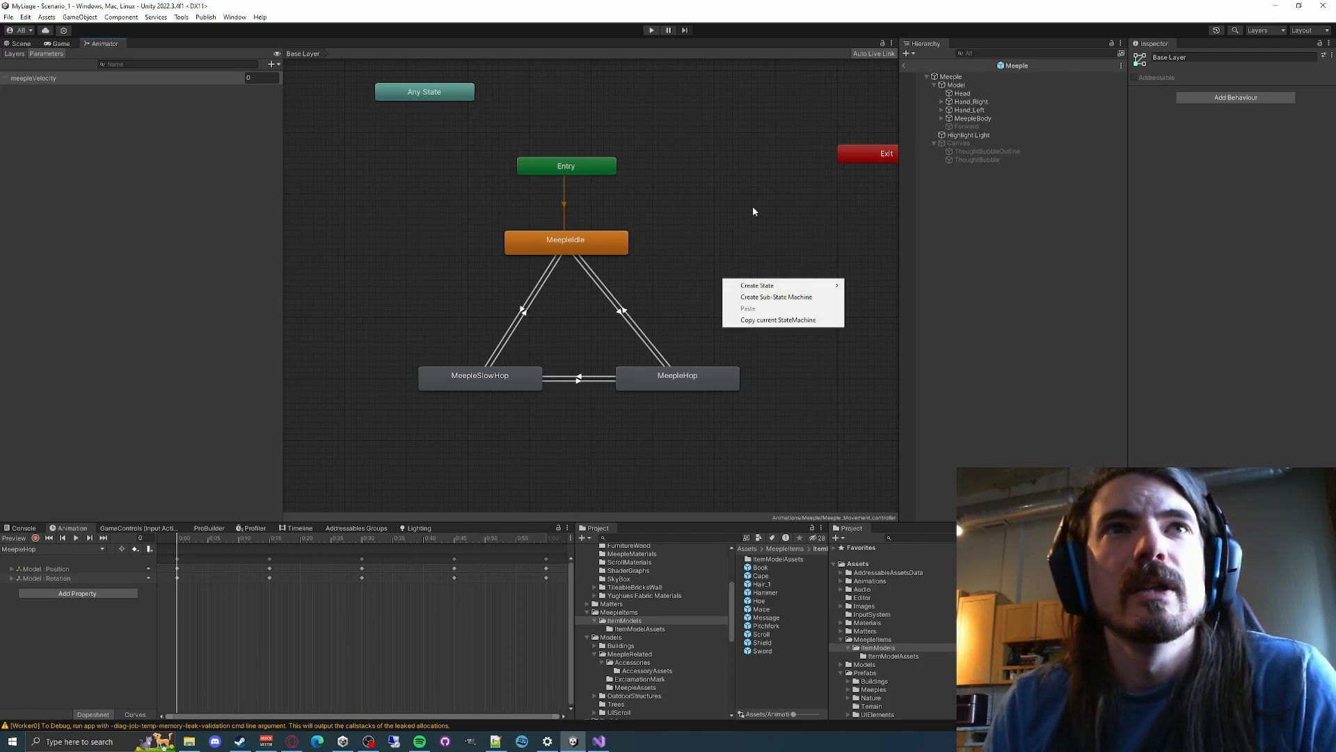
pyautogui.rightClick(729, 229)
pyautogui.click(730, 201)
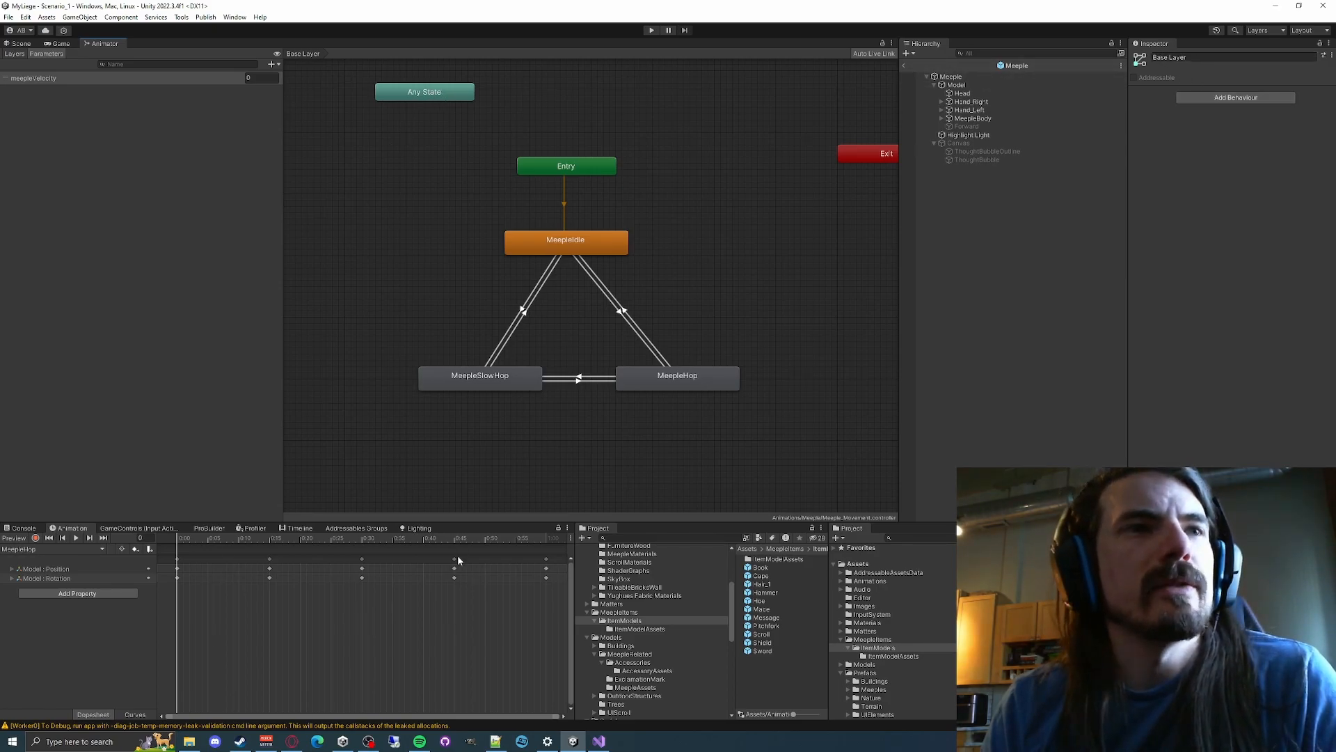
# Browse the project's Animations folder and view the OptionButton animator controller
pyautogui.scroll(5, 656, 633)
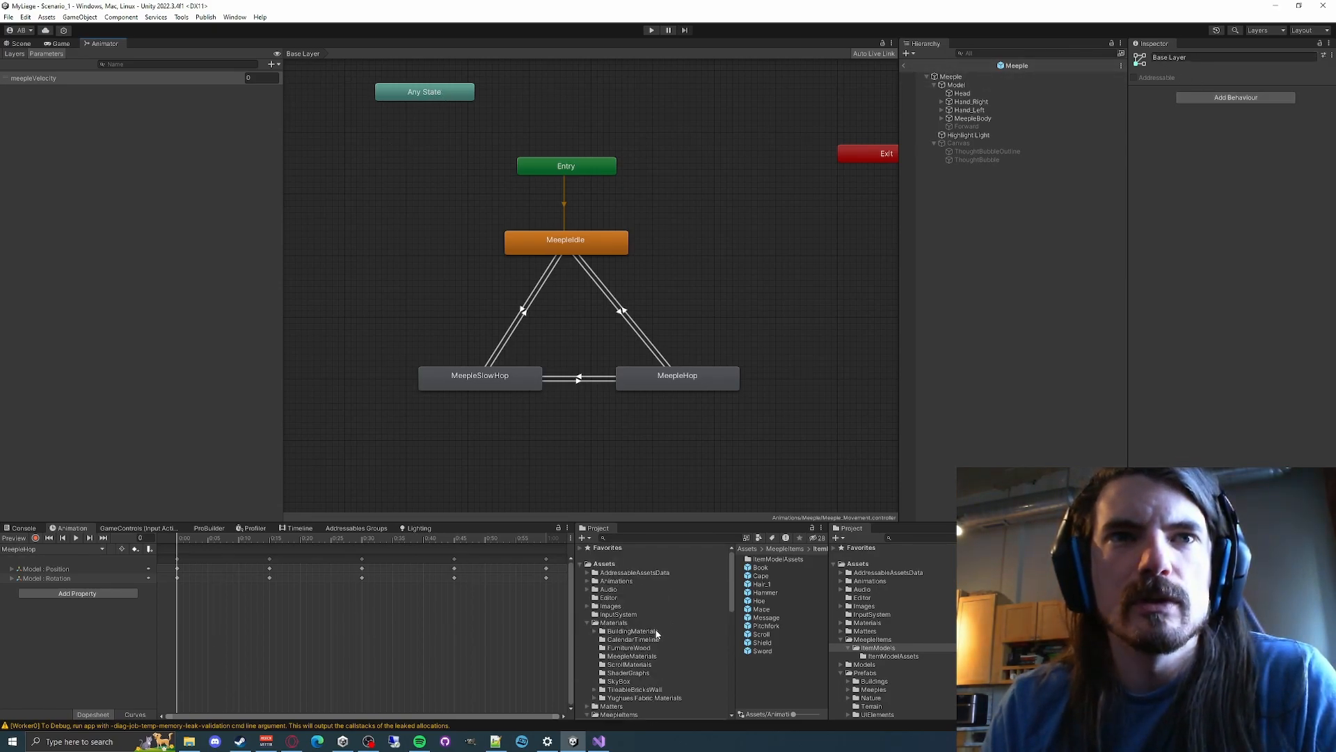
pyautogui.click(617, 581)
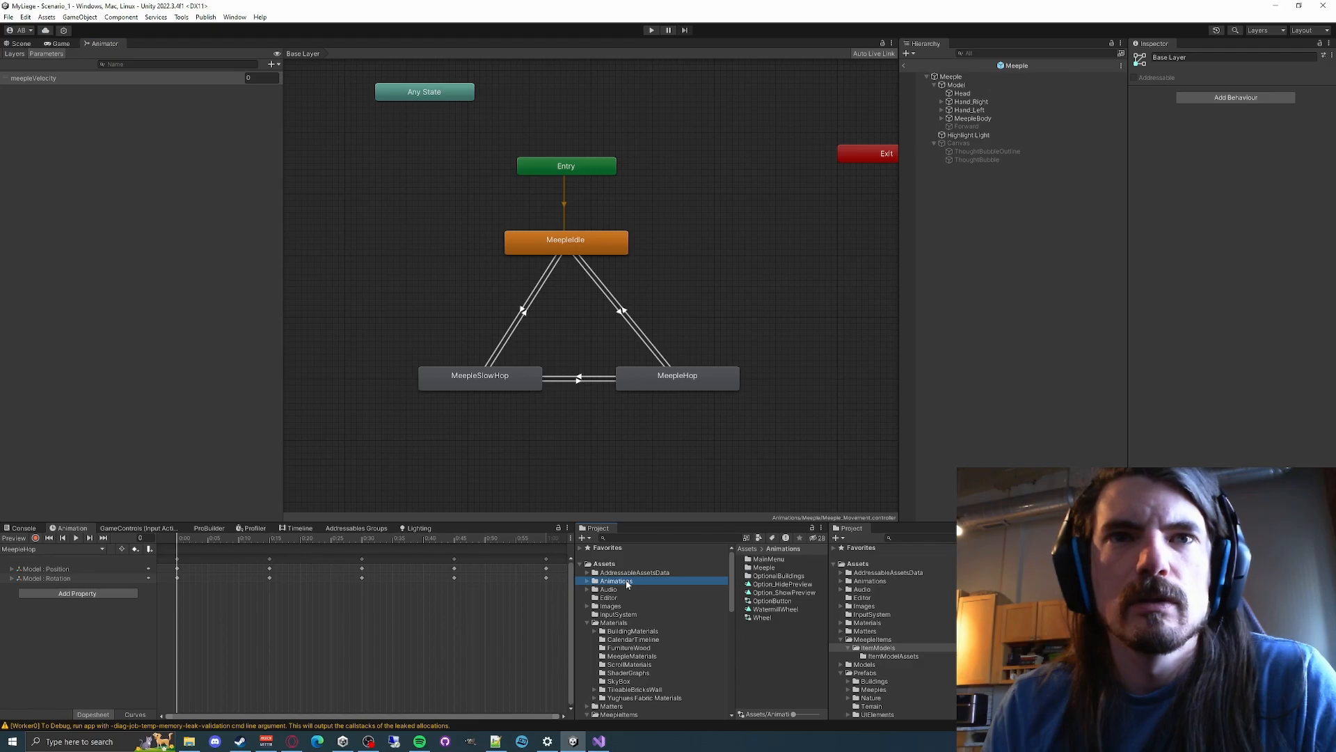
pyautogui.click(807, 591)
pyautogui.click(785, 602)
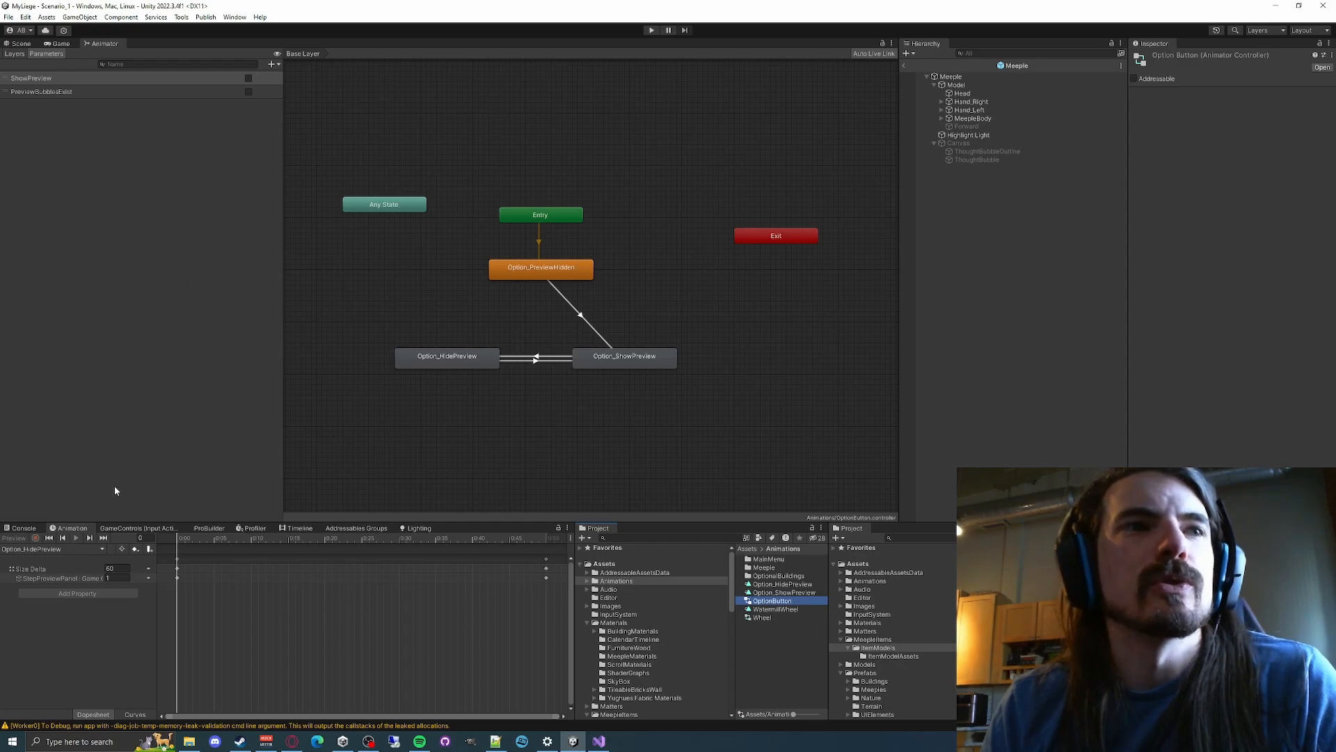
pyautogui.scroll(-5, 654, 632)
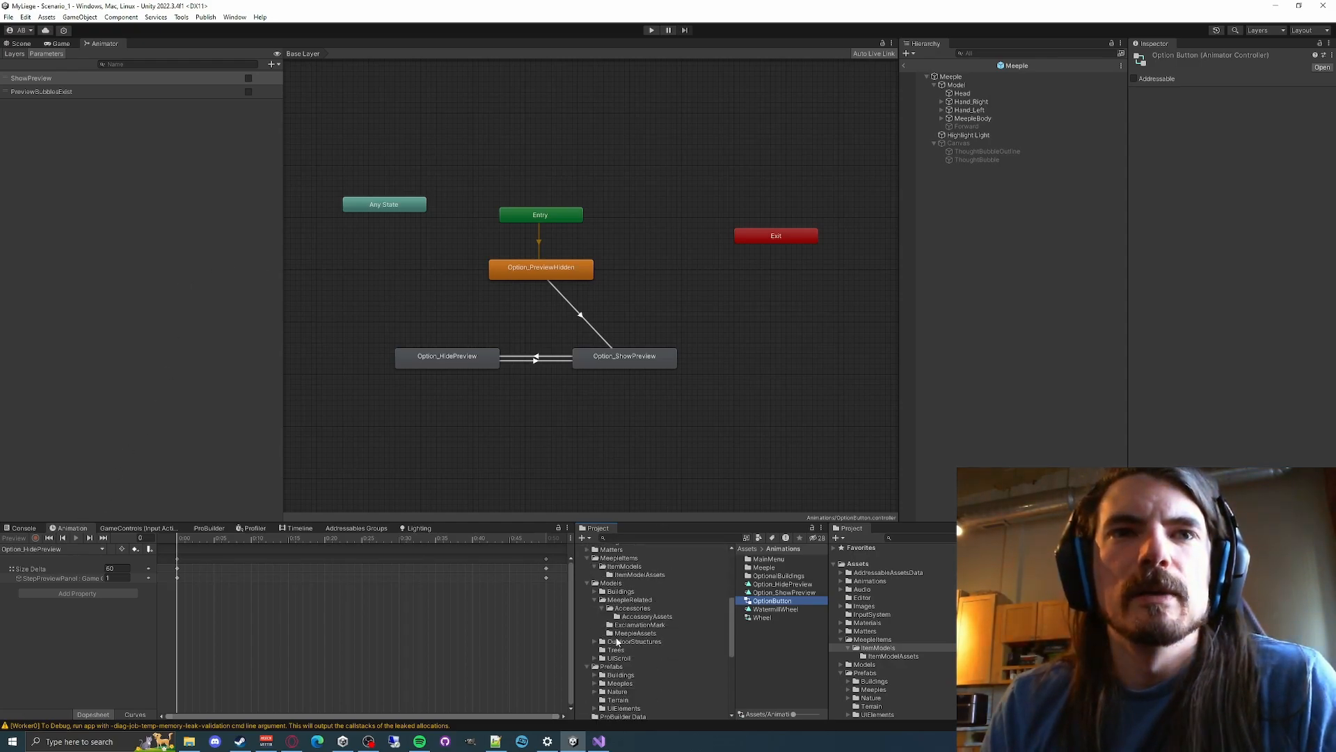
# Select the Meeple root object, collapse its Meeple_Main and Meeple Loadout scripts, and check the Animator component's settings
pyautogui.click(970, 77)
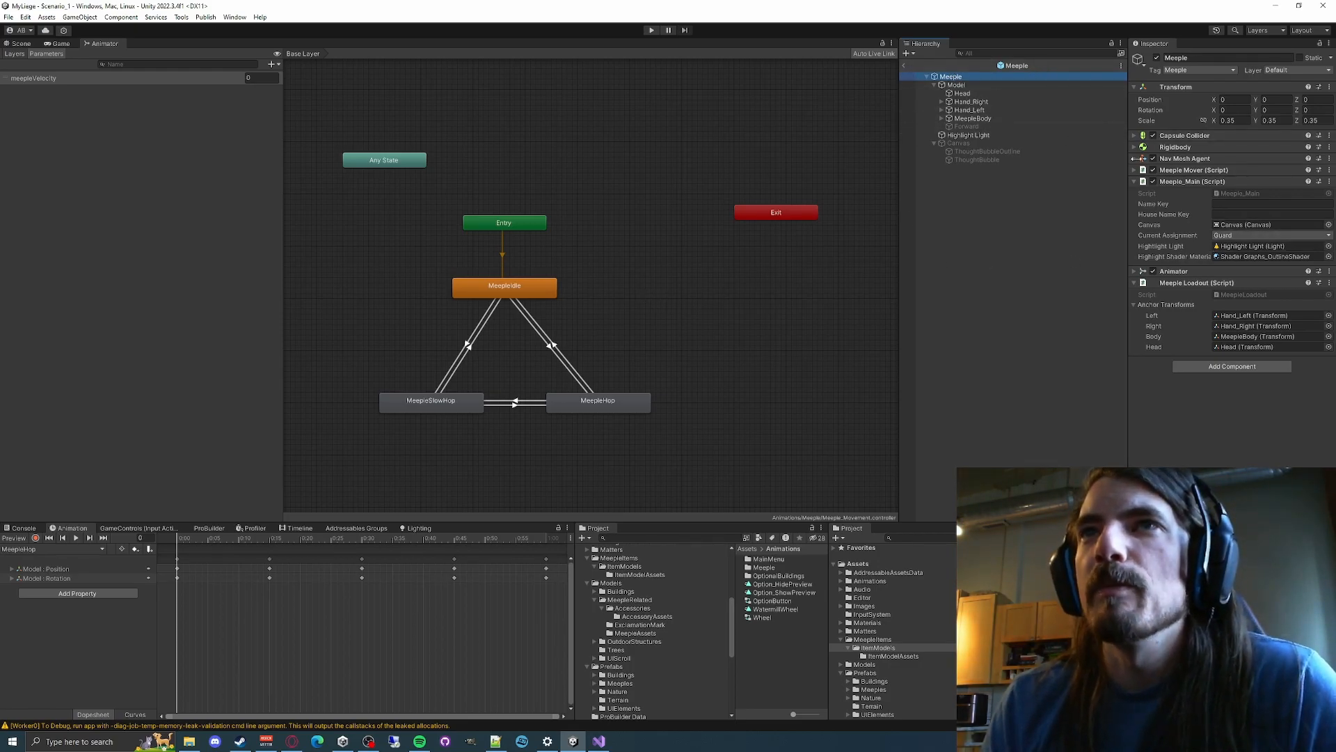
pyautogui.click(1135, 182)
pyautogui.click(1134, 205)
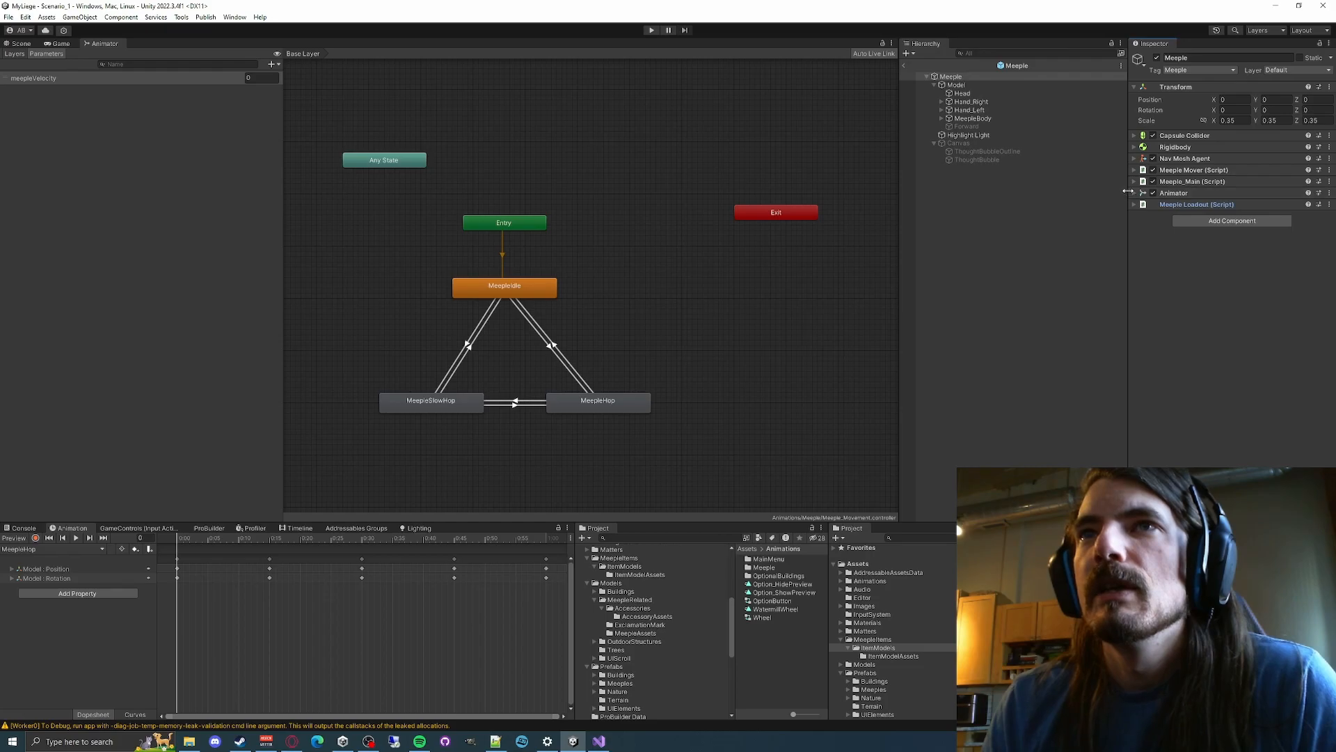
pyautogui.click(1135, 192)
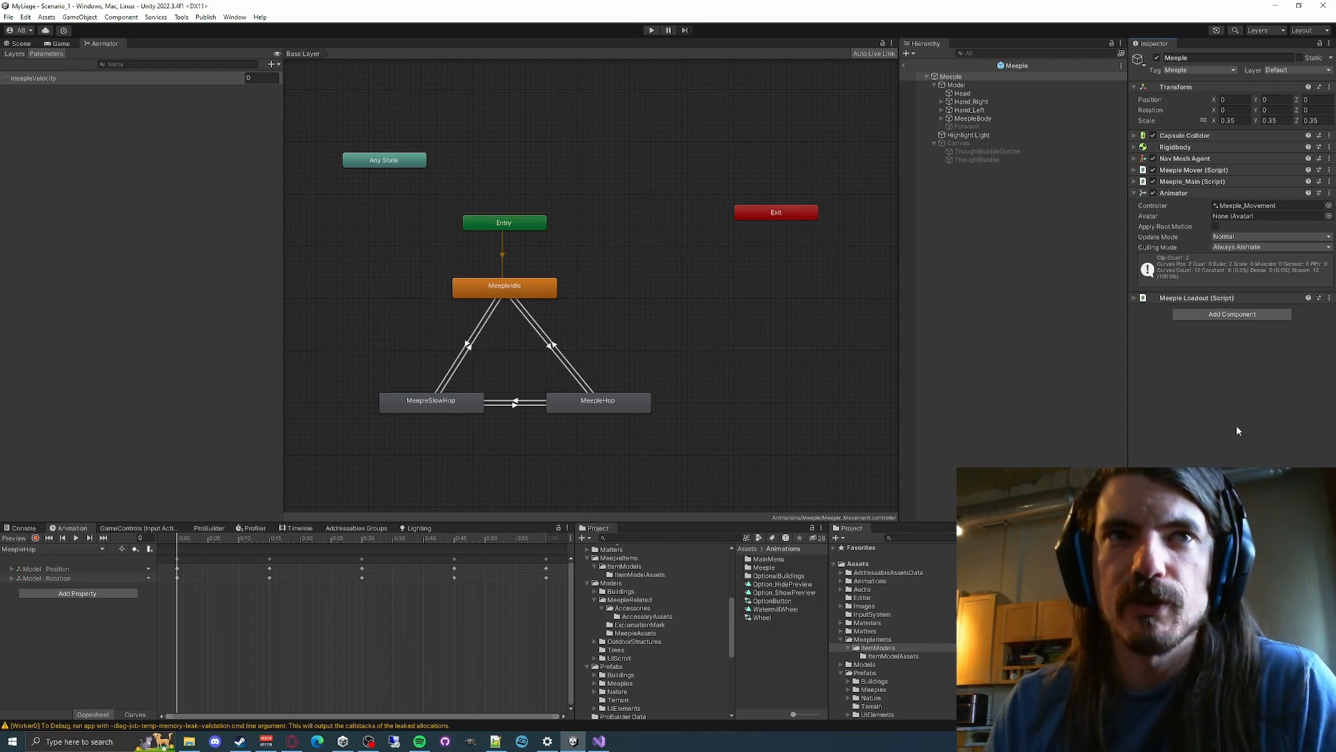
# Review the MeepleIdle, MeepleSlowHop and MeepleHop states and the meepleVelocity conditions on the transitions between them
pyautogui.click(505, 287)
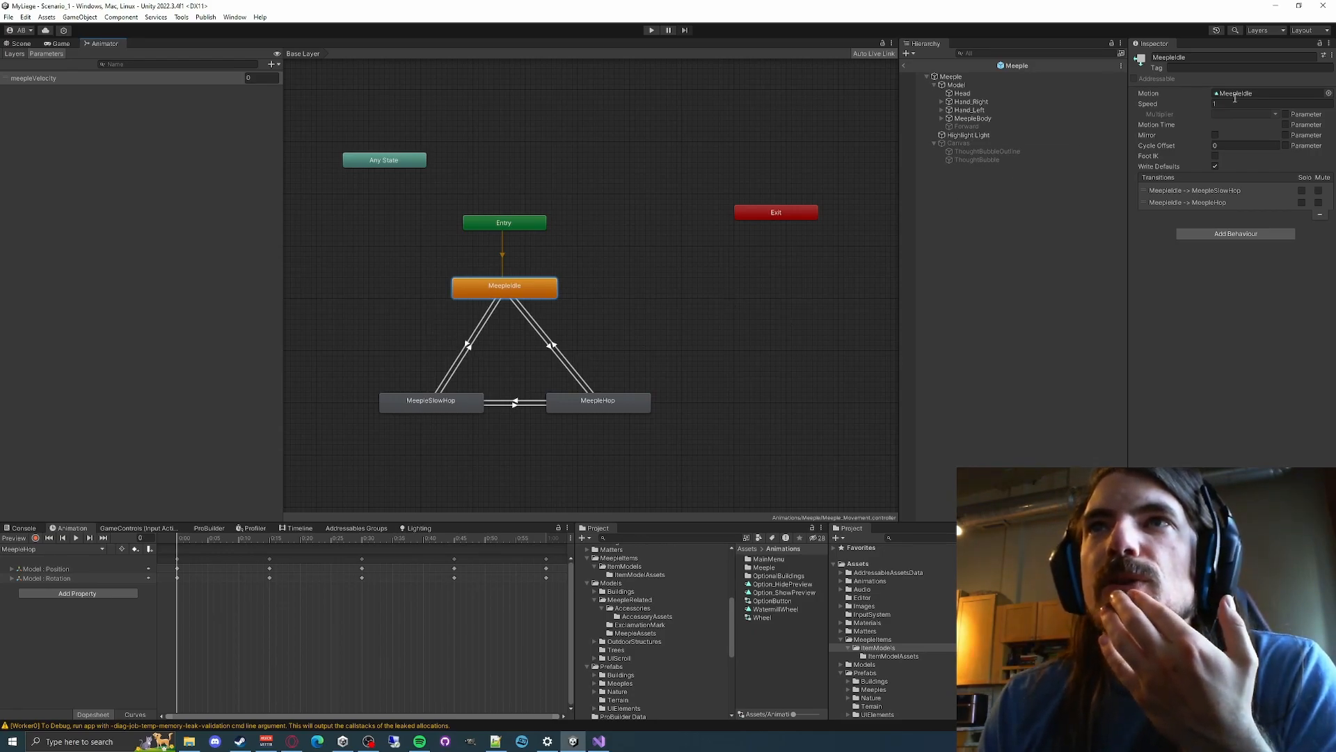
pyautogui.click(469, 345)
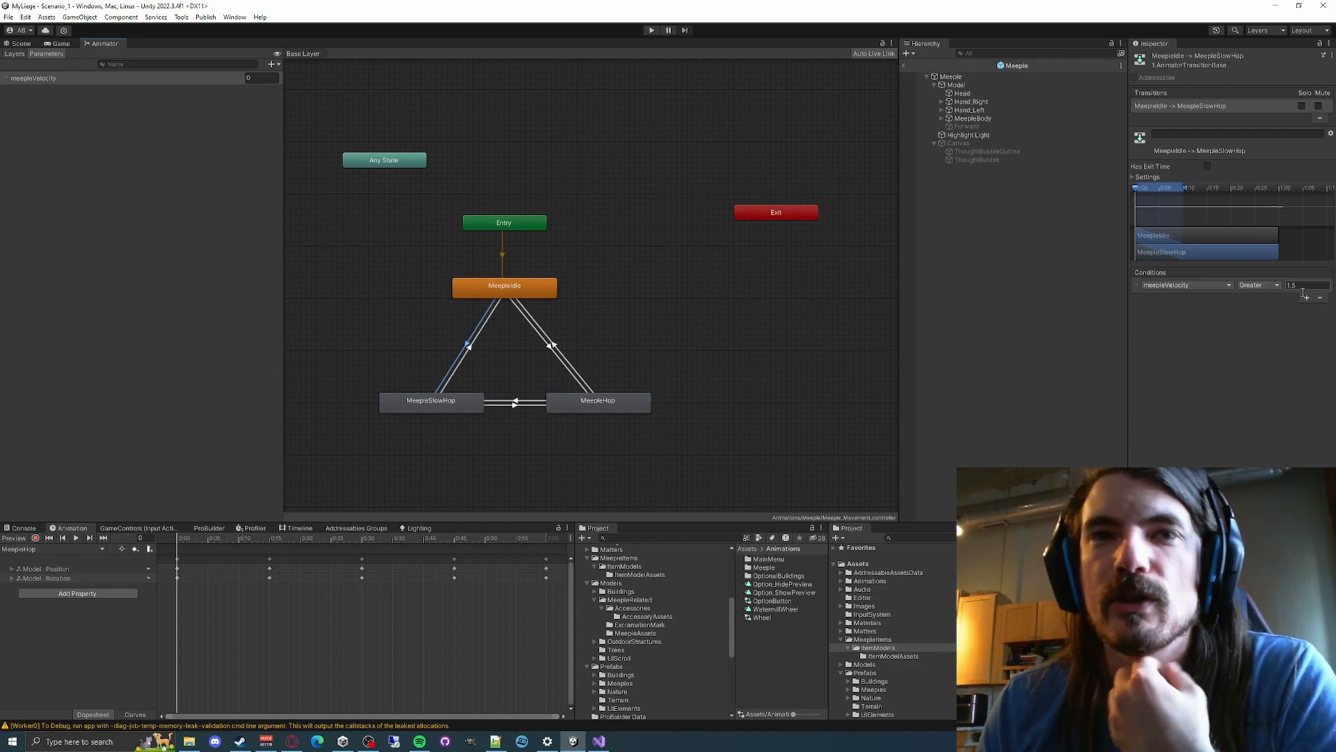
pyautogui.click(447, 405)
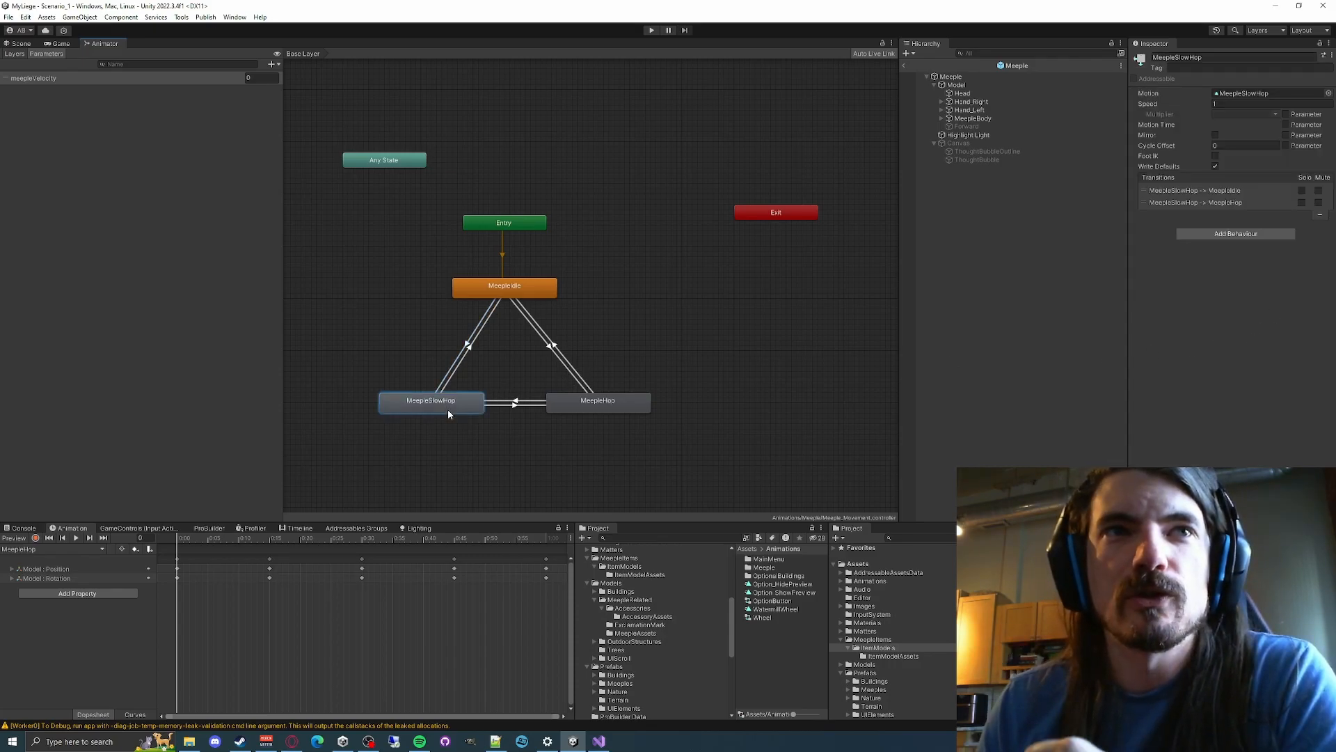
pyautogui.click(514, 404)
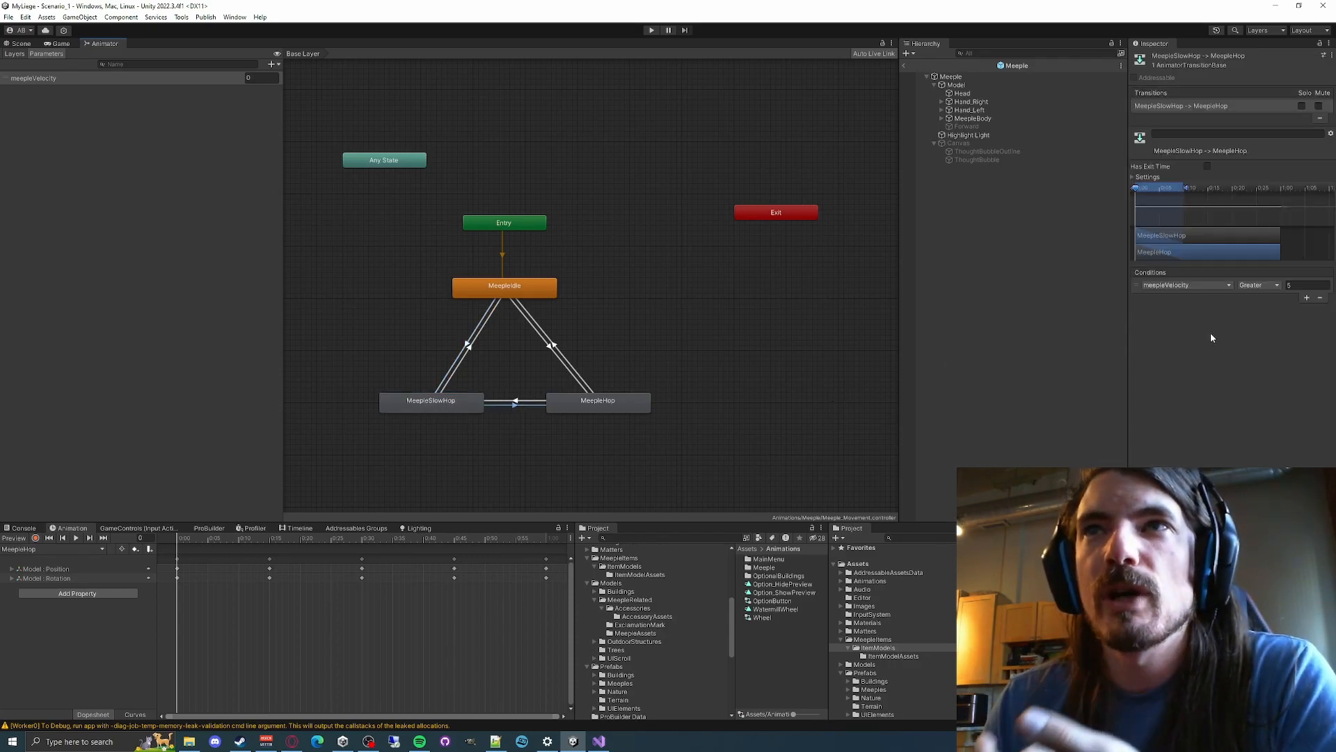
pyautogui.click(626, 404)
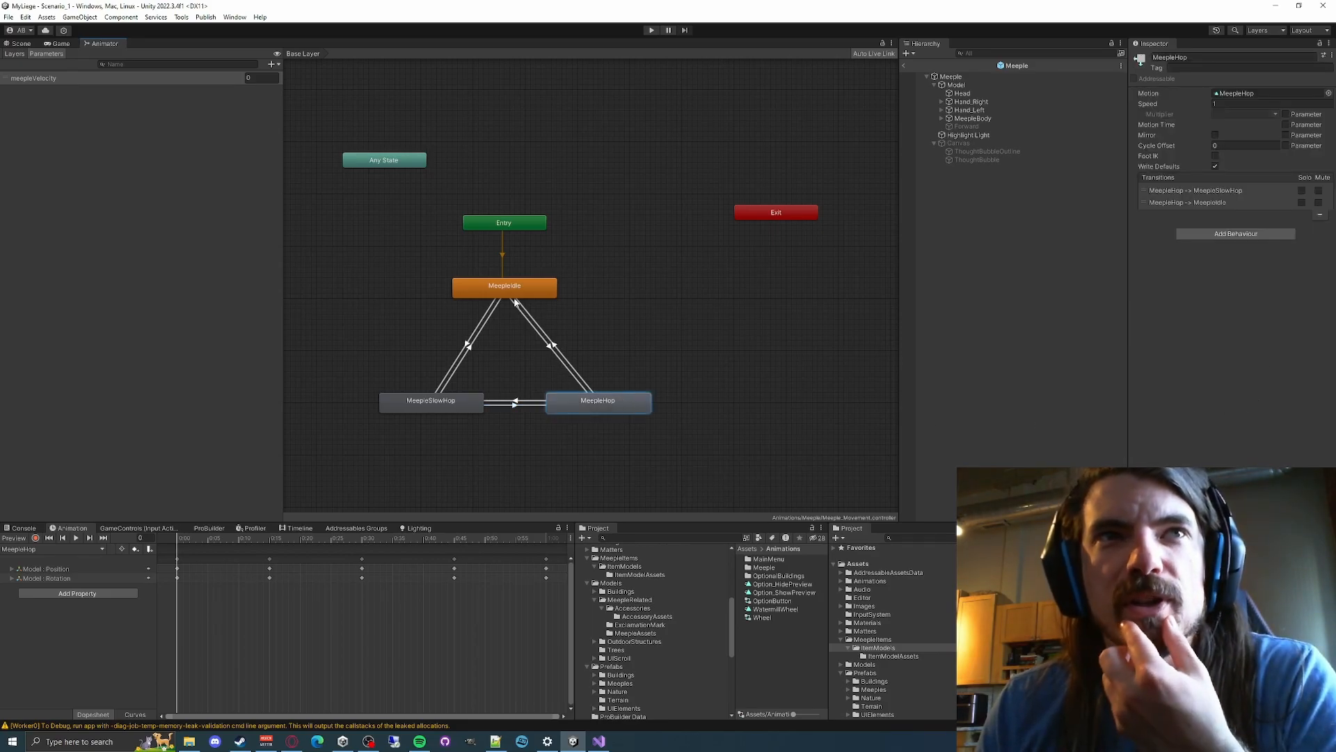
pyautogui.click(547, 345)
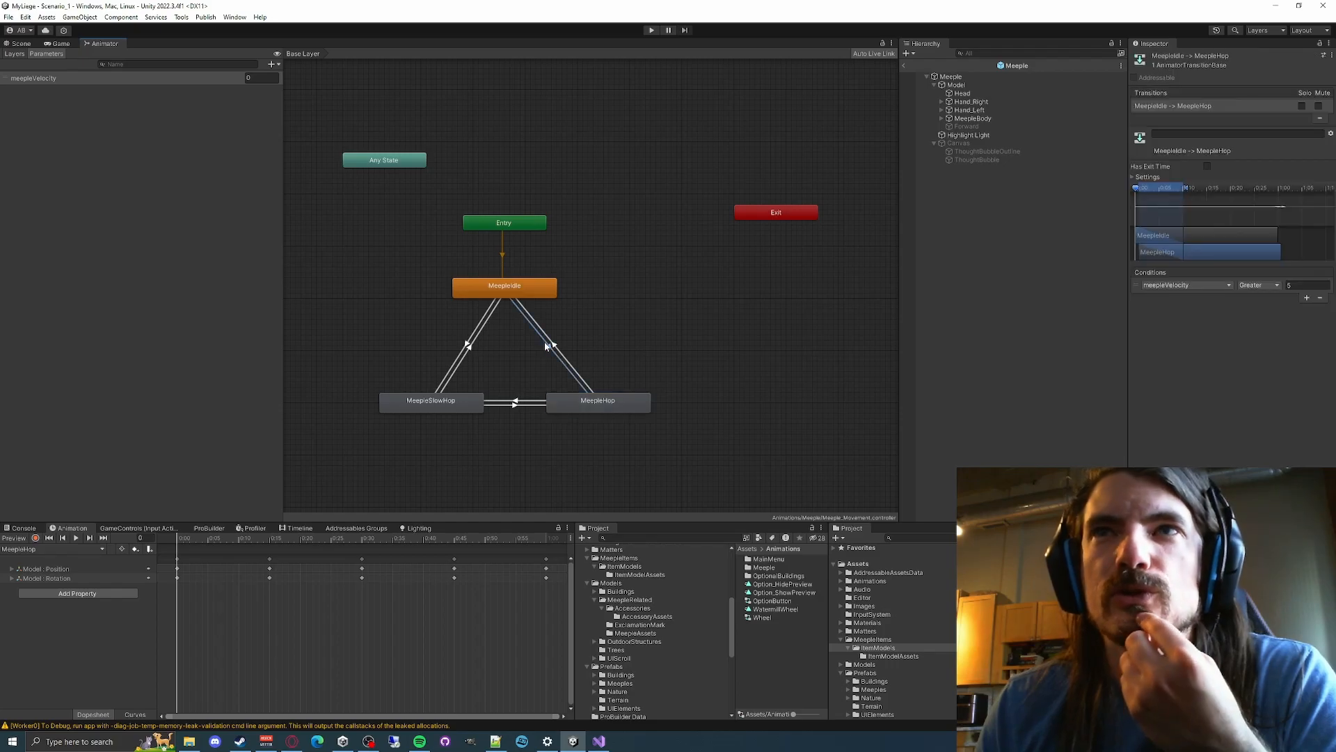
pyautogui.click(555, 346)
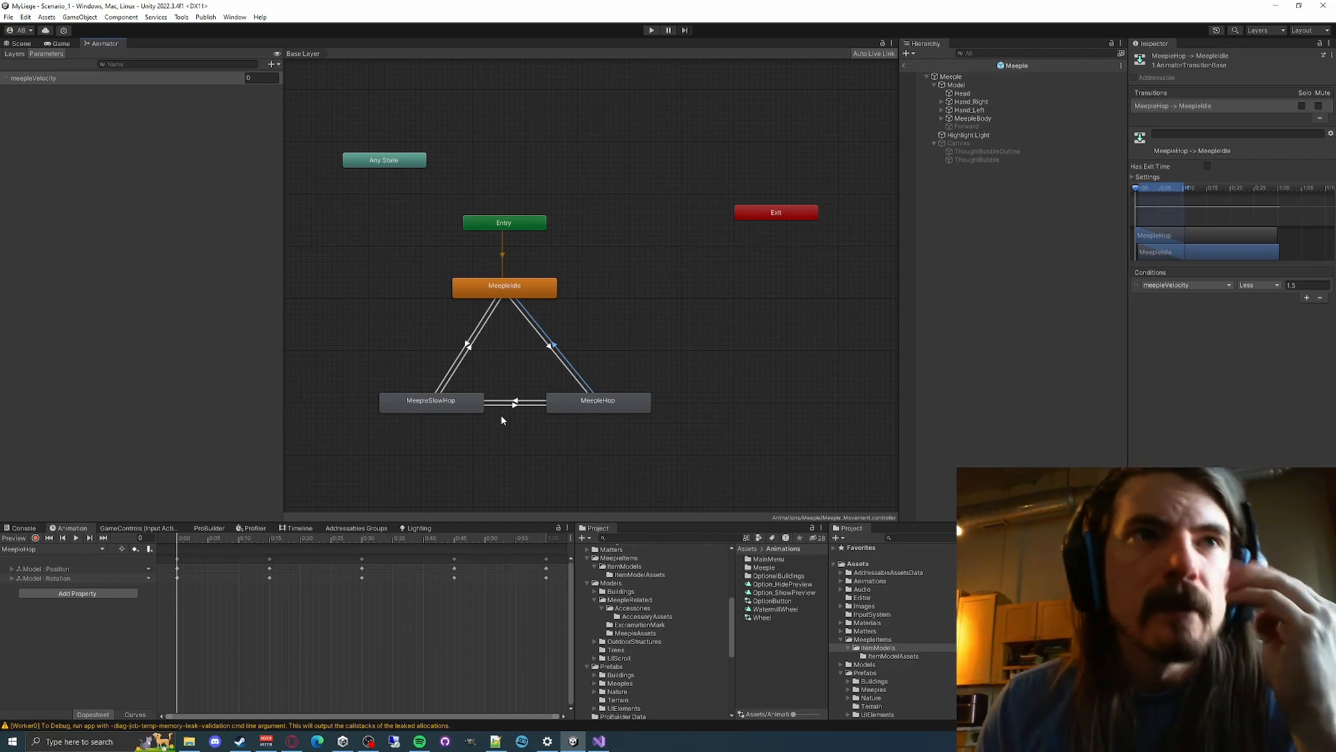
pyautogui.click(440, 410)
pyautogui.click(472, 343)
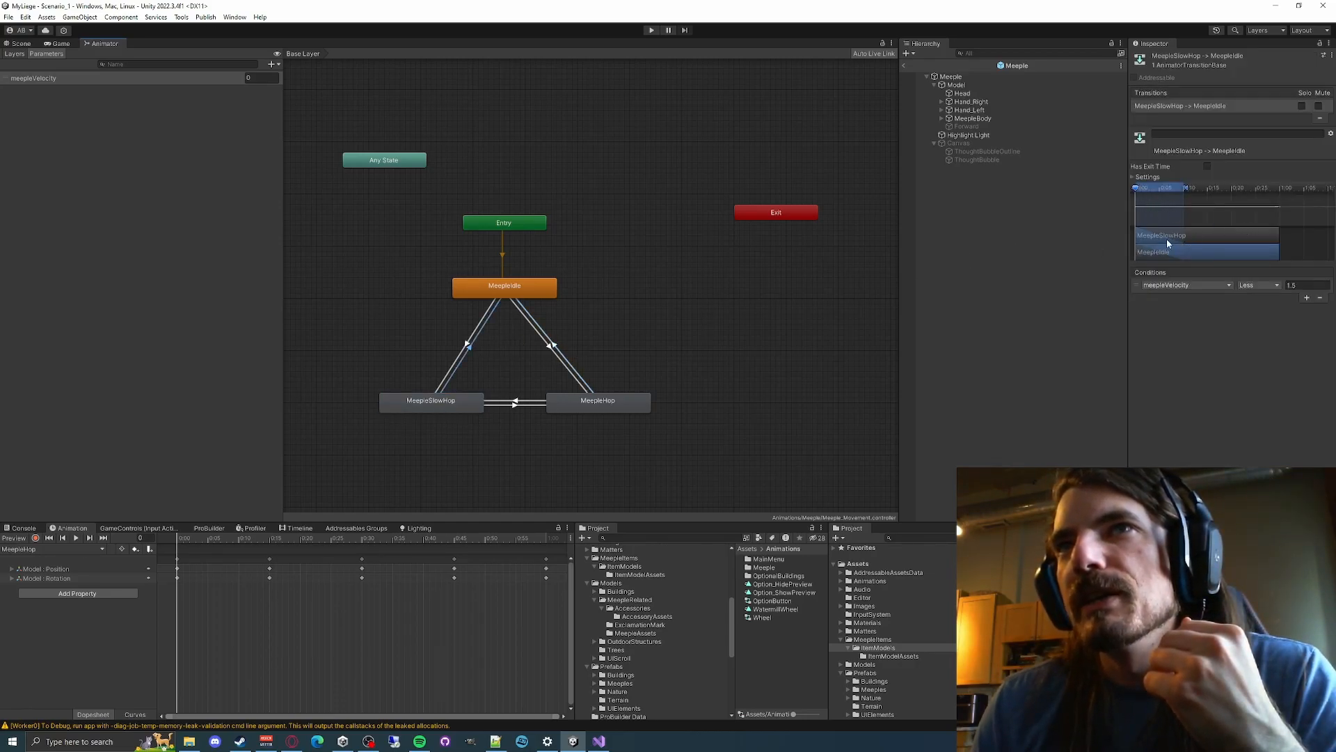
pyautogui.moveTo(1198, 258)
pyautogui.mouseDown()
pyautogui.moveTo(1246, 257)
pyautogui.moveTo(1198, 253)
pyautogui.mouseUp()
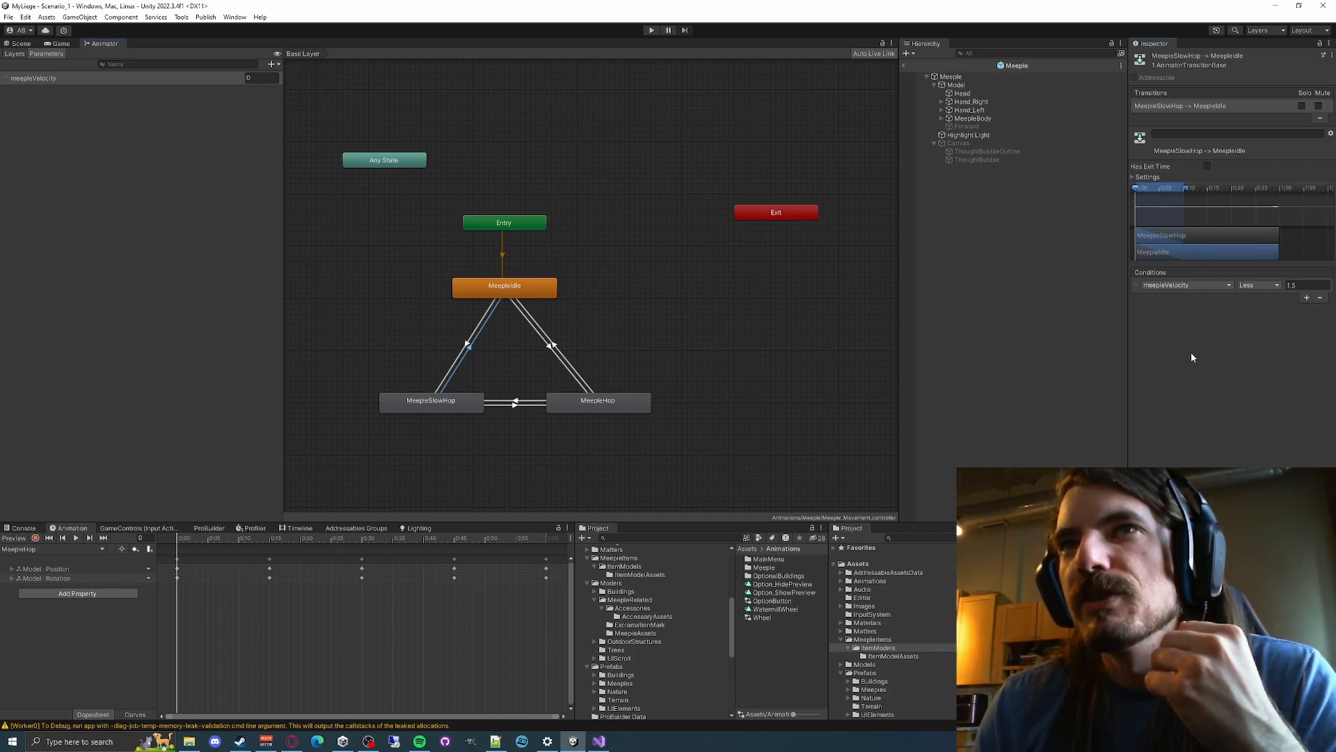
pyautogui.click(1041, 345)
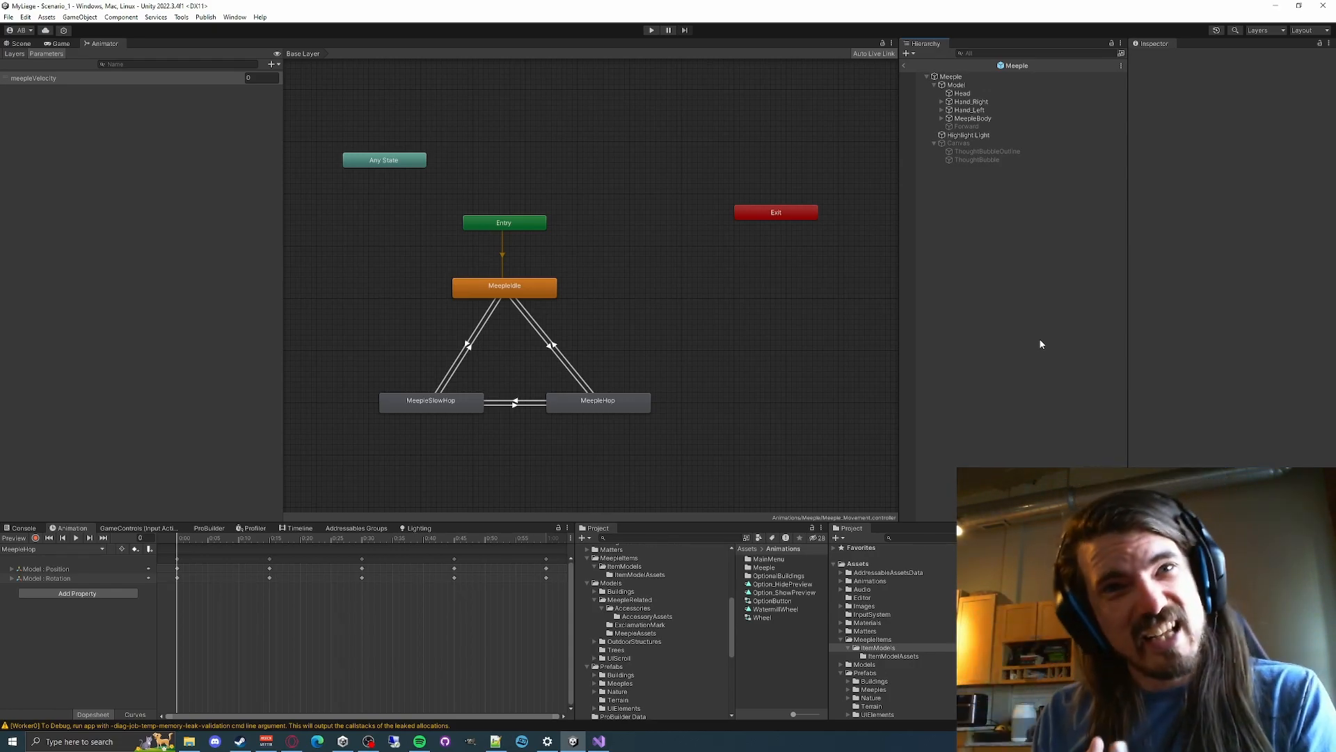
pyautogui.press('XF86AudioPlay')
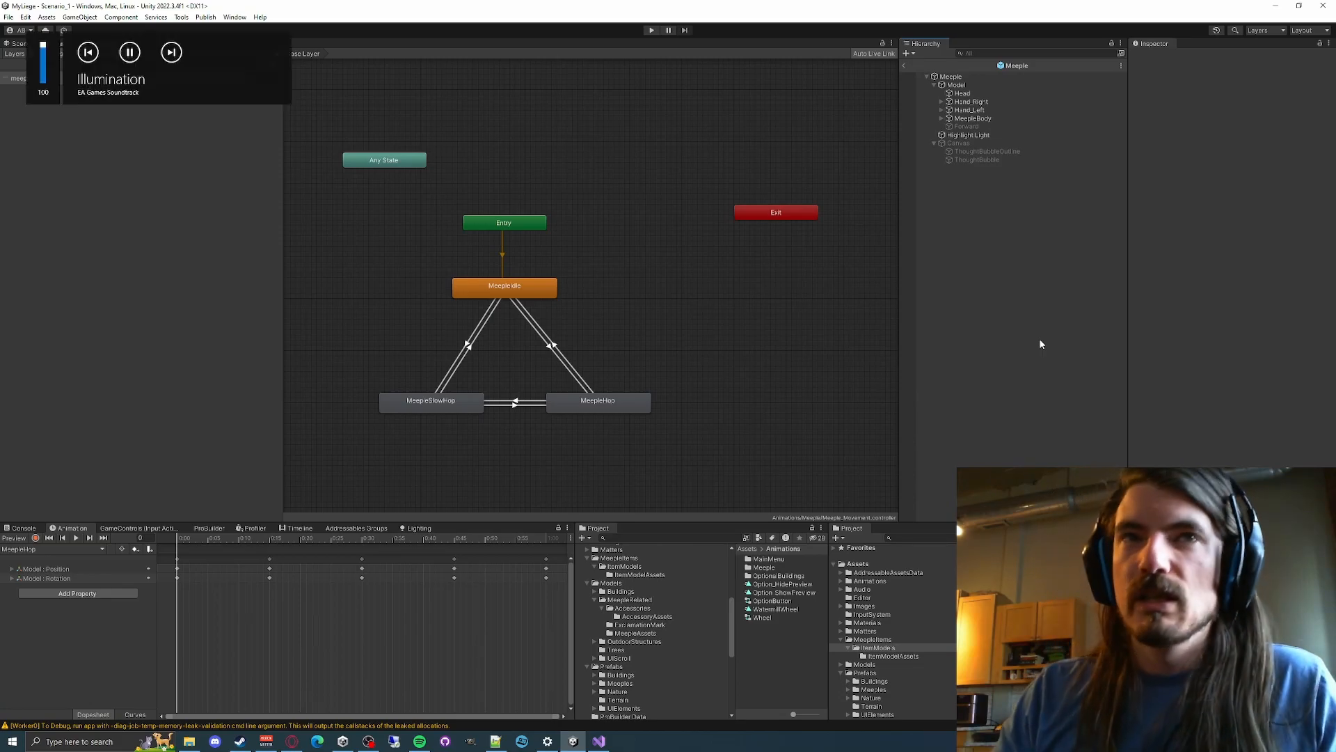
pyautogui.press('XF86AudioNext')
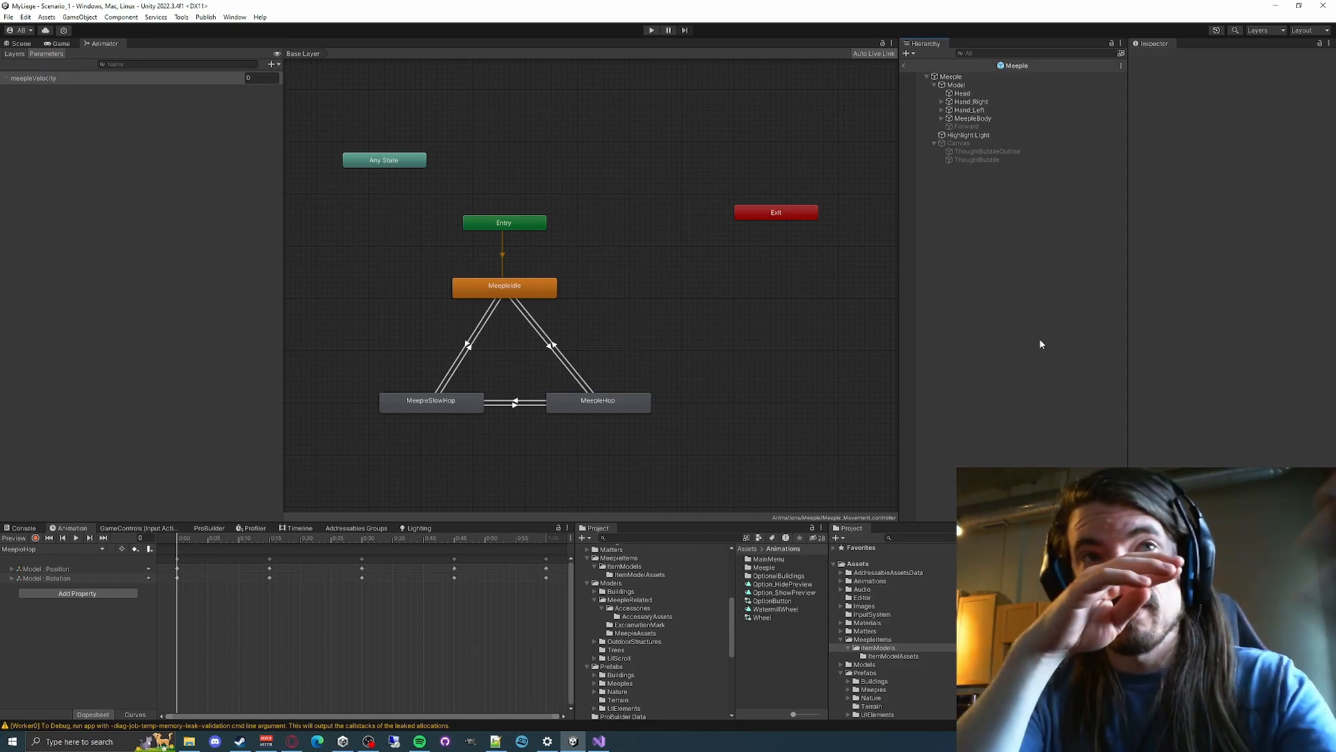
pyautogui.rightClick(670, 310)
pyautogui.click(651, 301)
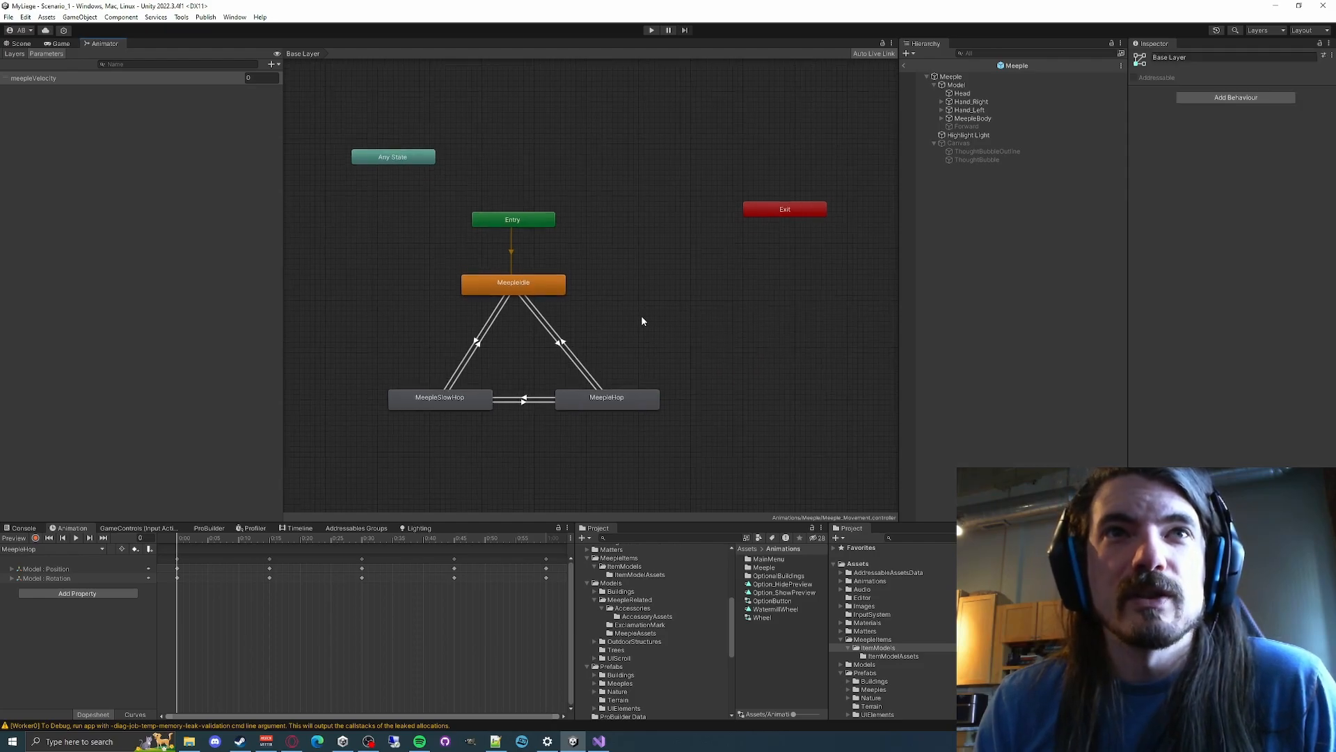
pyautogui.moveTo(636, 316); pyautogui.dragTo(701, 292, button='middle')
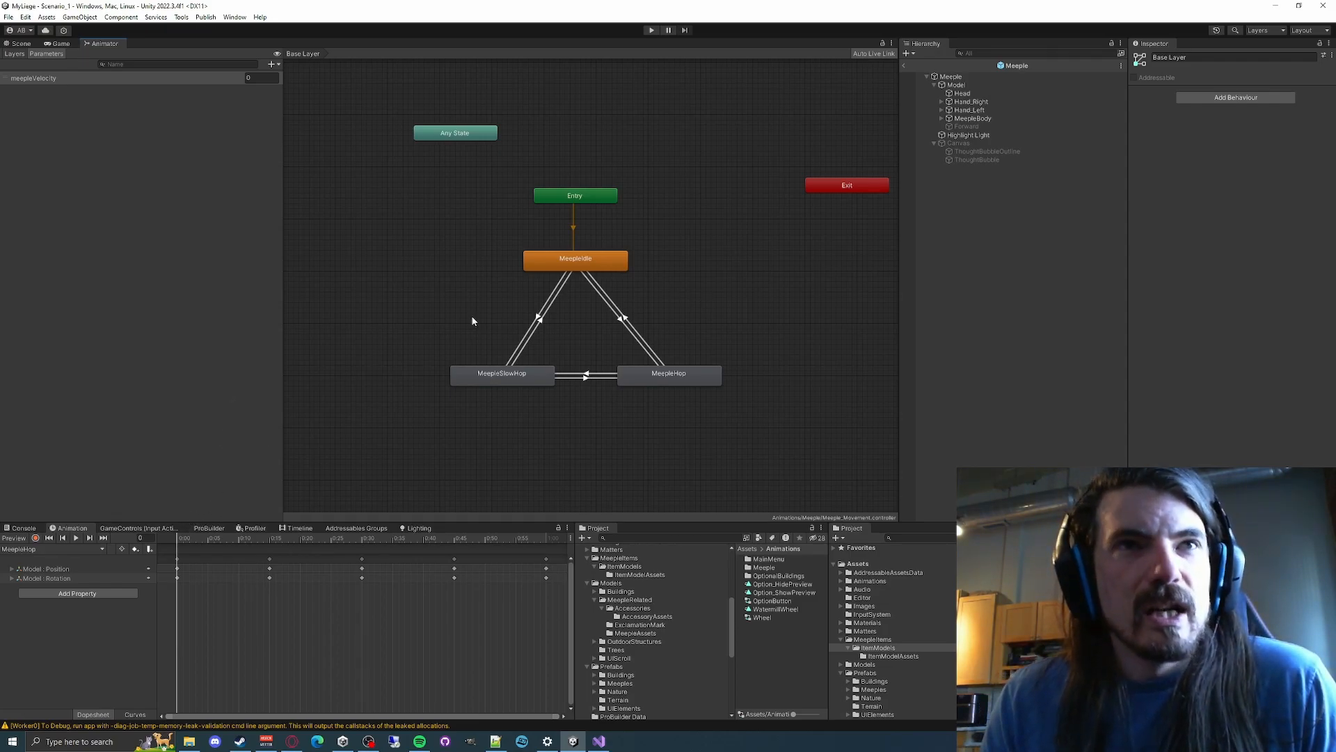
# Select the MeepleIdle state in the state graph and enlarge the Animation and main Project windows
pyautogui.click(498, 374)
pyautogui.click(575, 259)
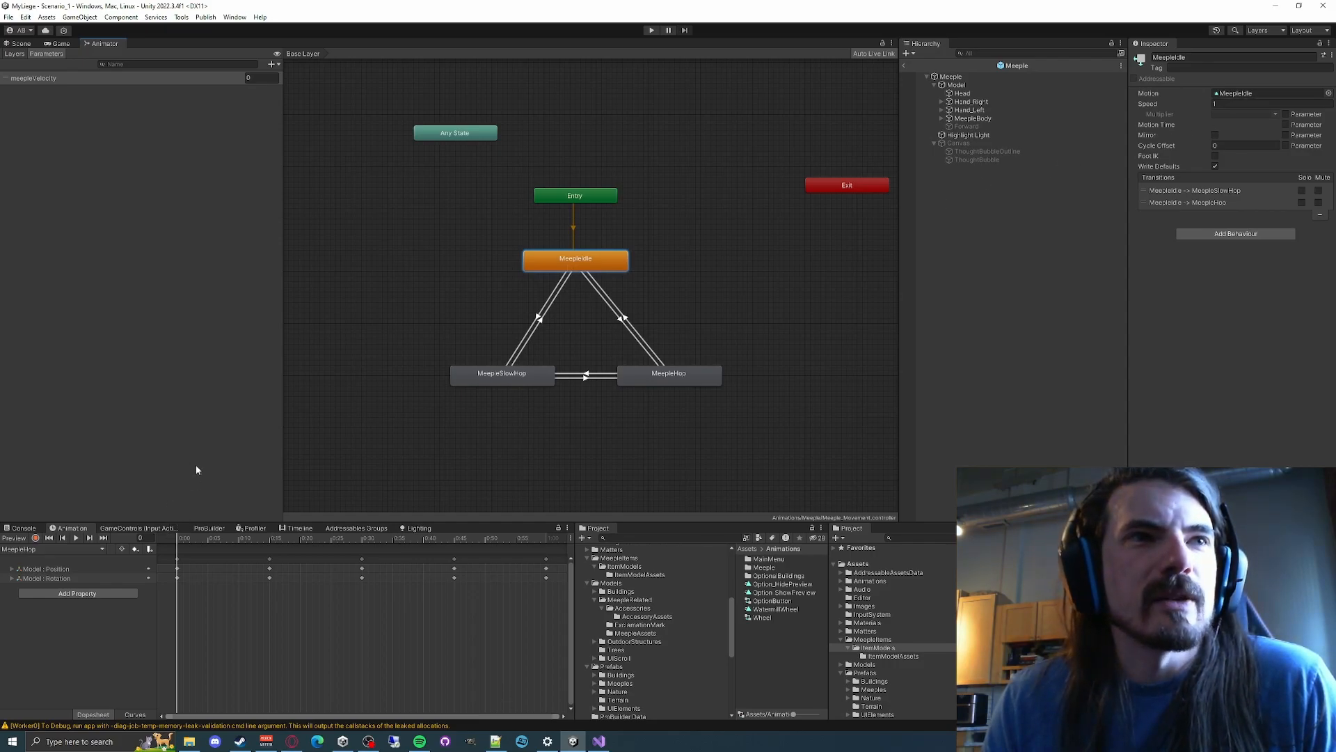
pyautogui.moveTo(501, 521); pyautogui.dragTo(501, 432)
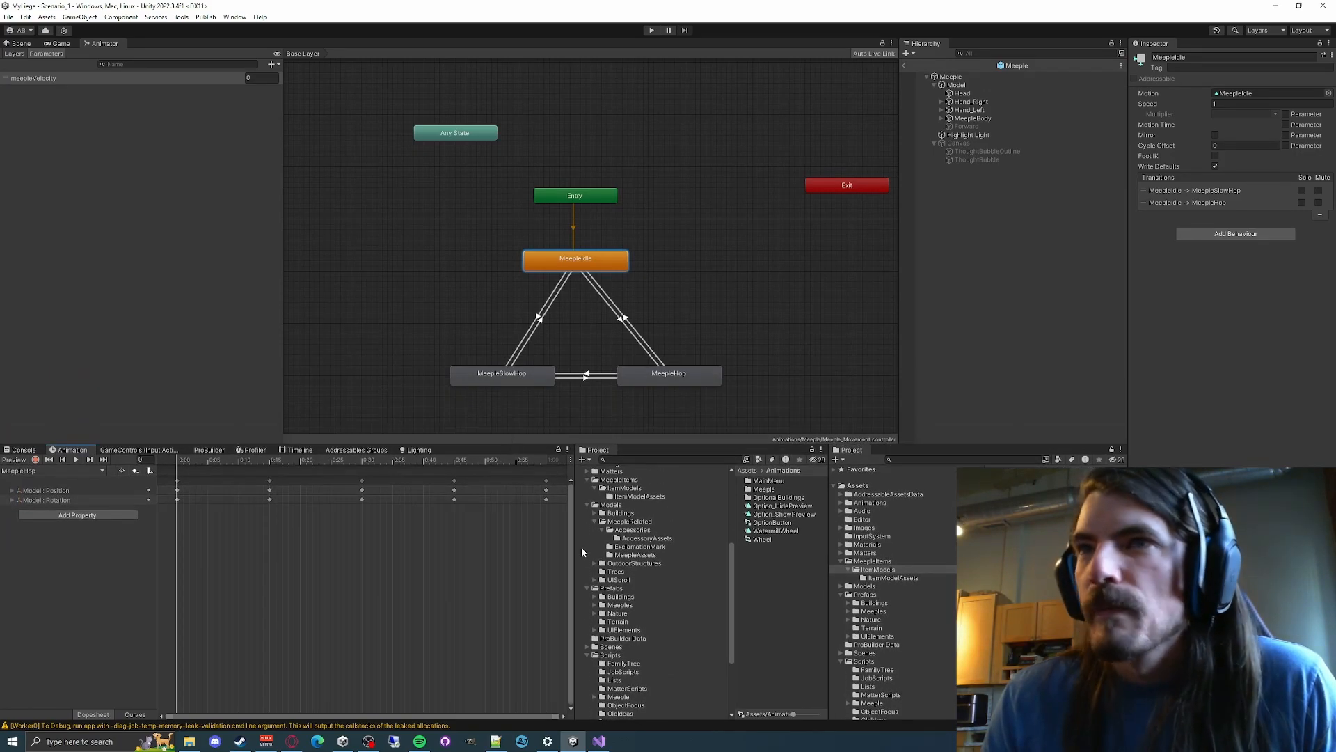
pyautogui.moveTo(577, 614); pyautogui.dragTo(702, 583)
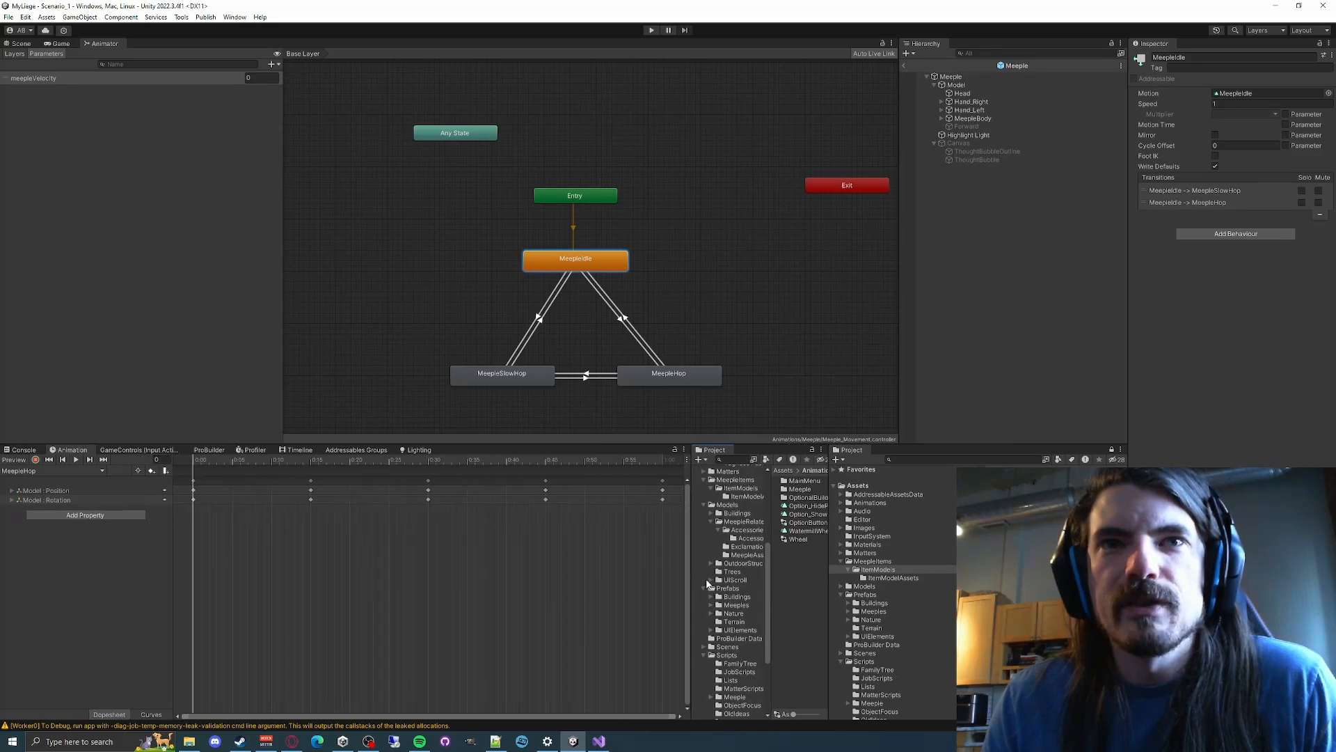
pyautogui.moveTo(826, 610); pyautogui.dragTo(973, 605)
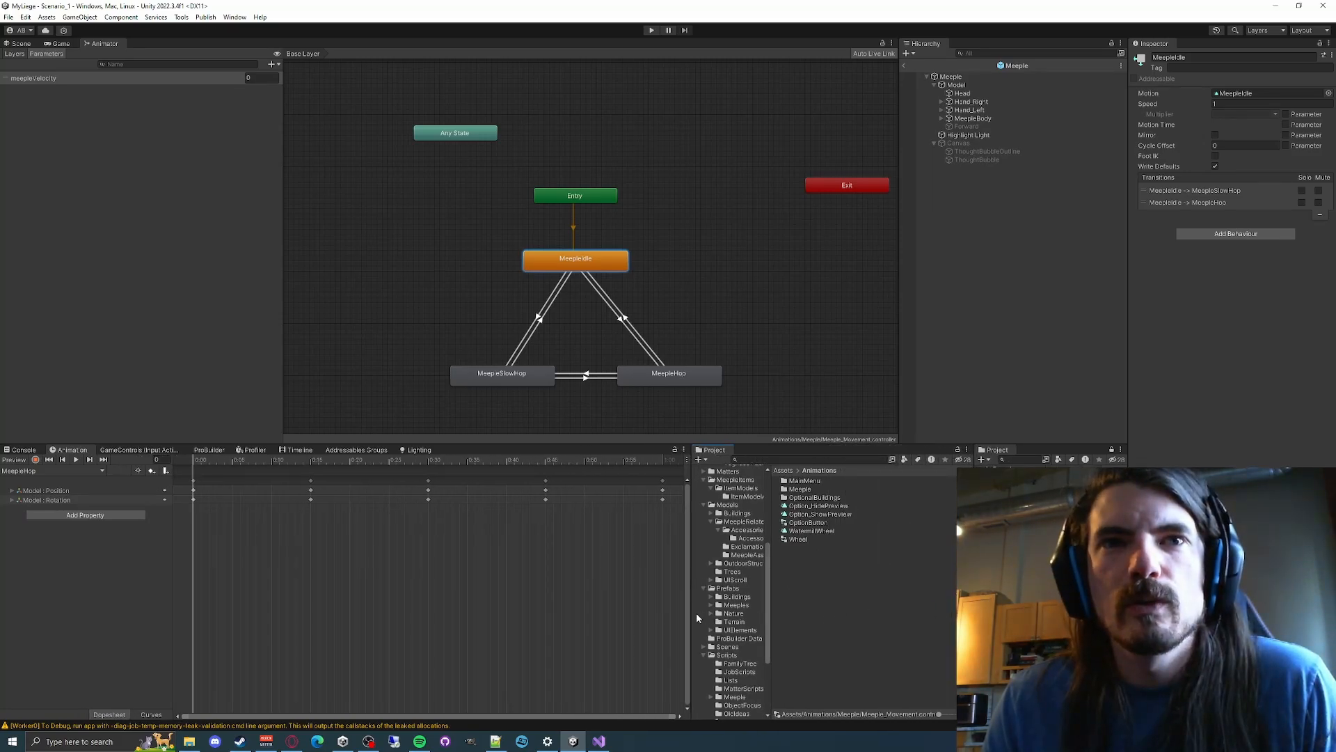
# Widen the Animation window and show the Meeple model in the Scene view with the MeepleHop clip at frame 0
pyautogui.moveTo(694, 618); pyautogui.dragTo(993, 599)
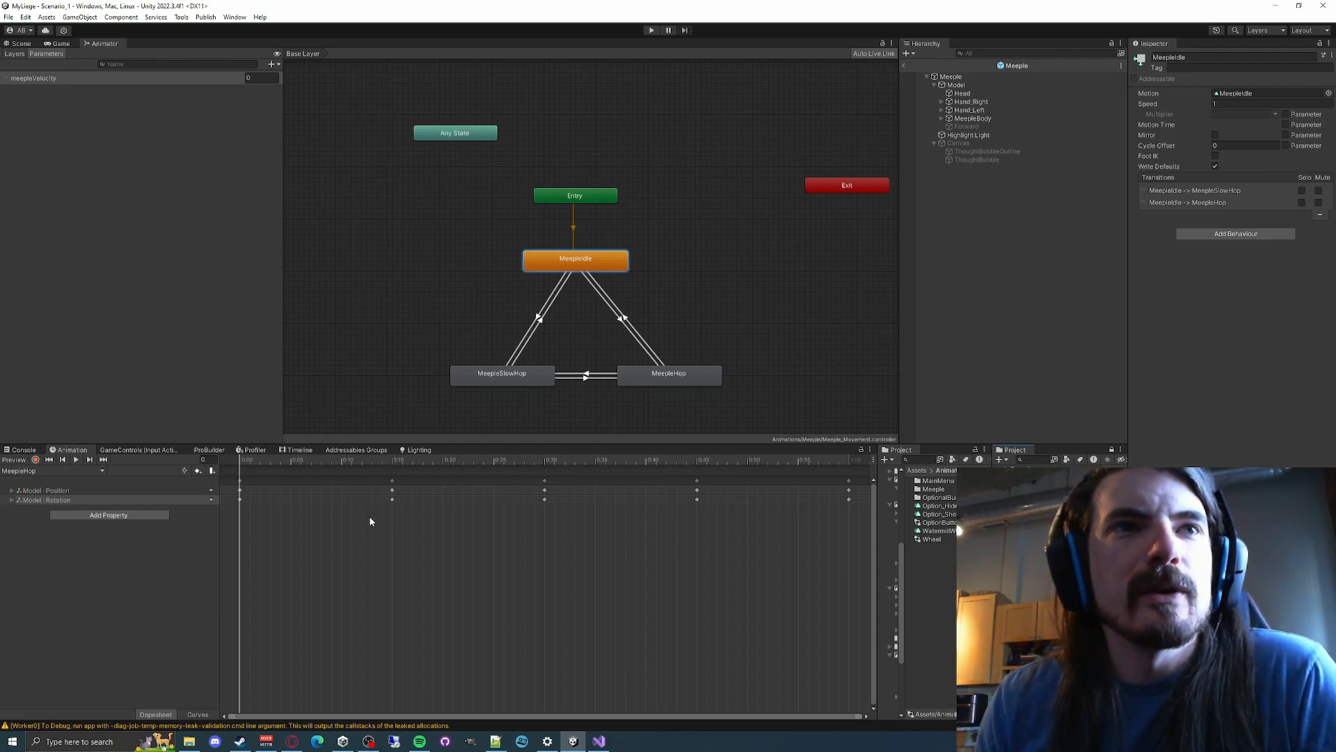
pyautogui.click(392, 499)
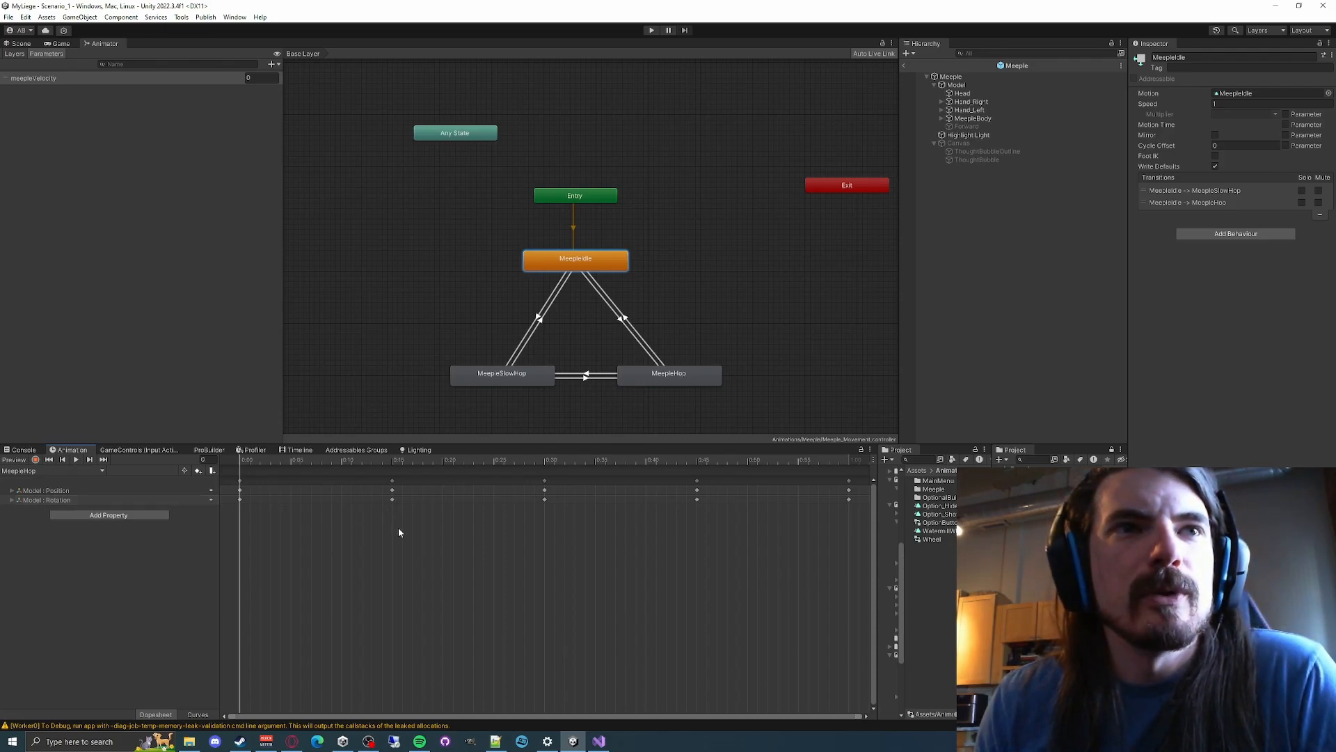
pyautogui.moveTo(240, 462)
pyautogui.mouseDown()
pyautogui.moveTo(657, 467)
pyautogui.moveTo(242, 462)
pyautogui.mouseUp()
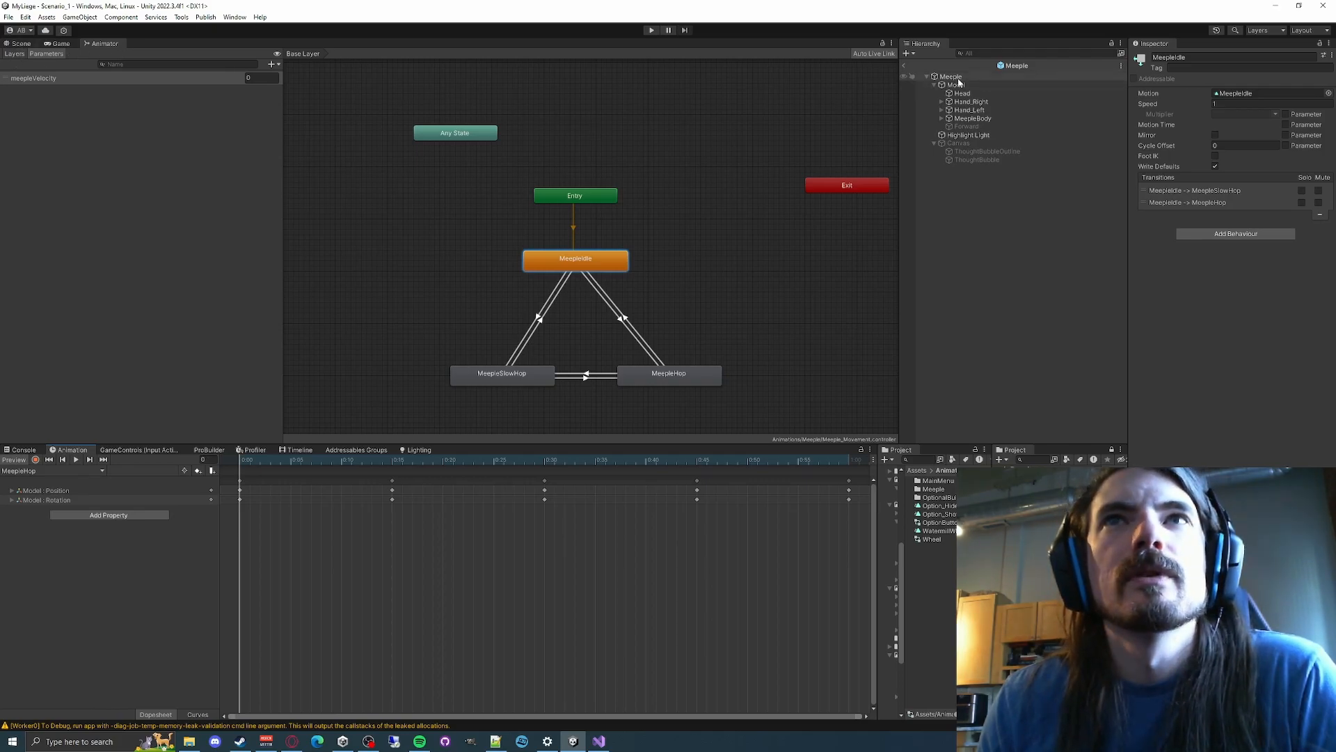
pyautogui.click(14, 45)
pyautogui.moveTo(653, 255); pyautogui.dragTo(670, 240, button='right')
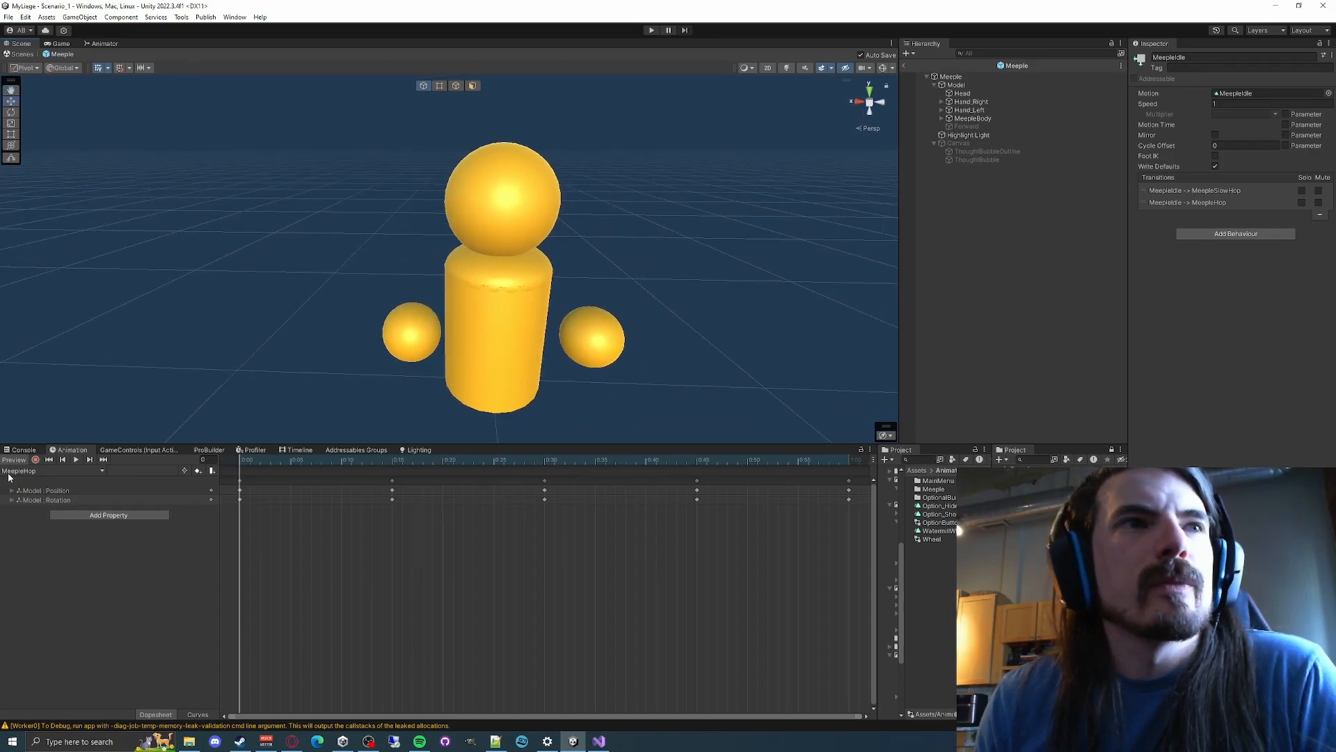
# View the MeepleIdle clip, switch back to MeepleHop and expand its Model Position and Rotation properties
pyautogui.click(42, 471)
pyautogui.click(31, 491)
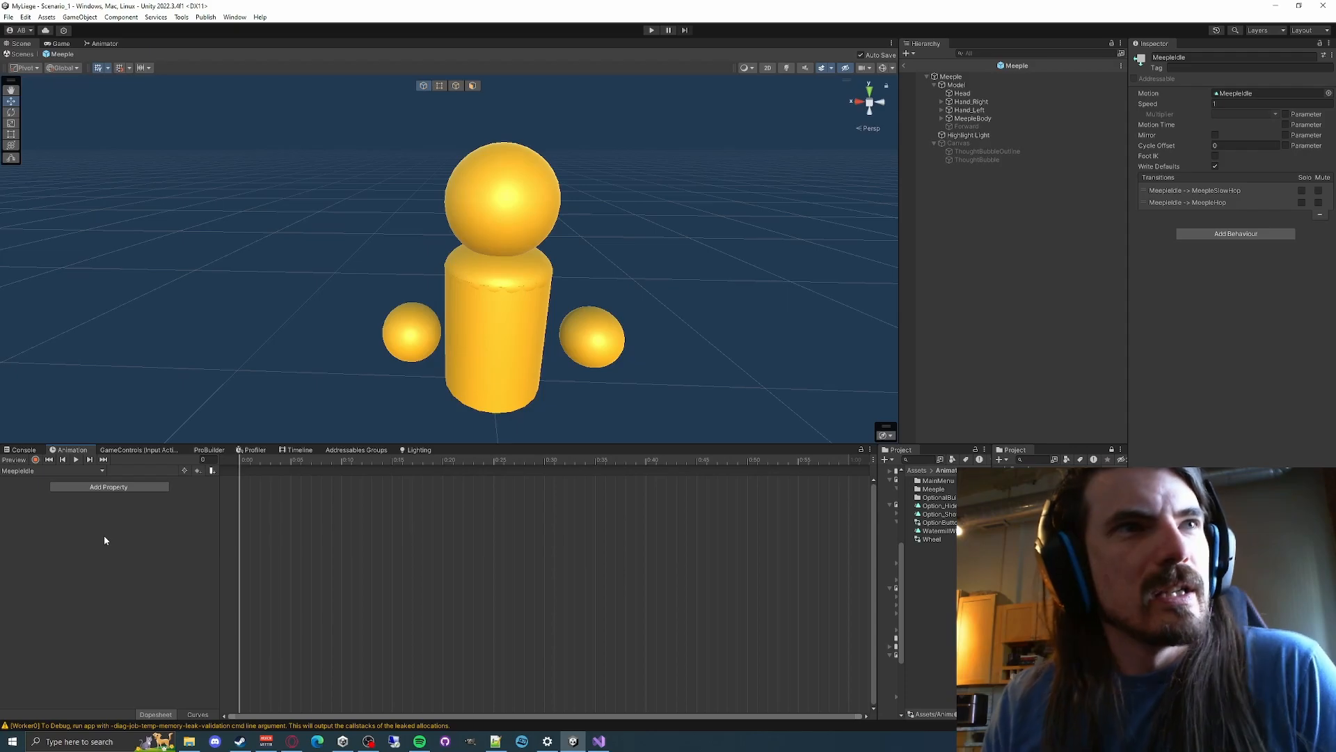
pyautogui.click(35, 471)
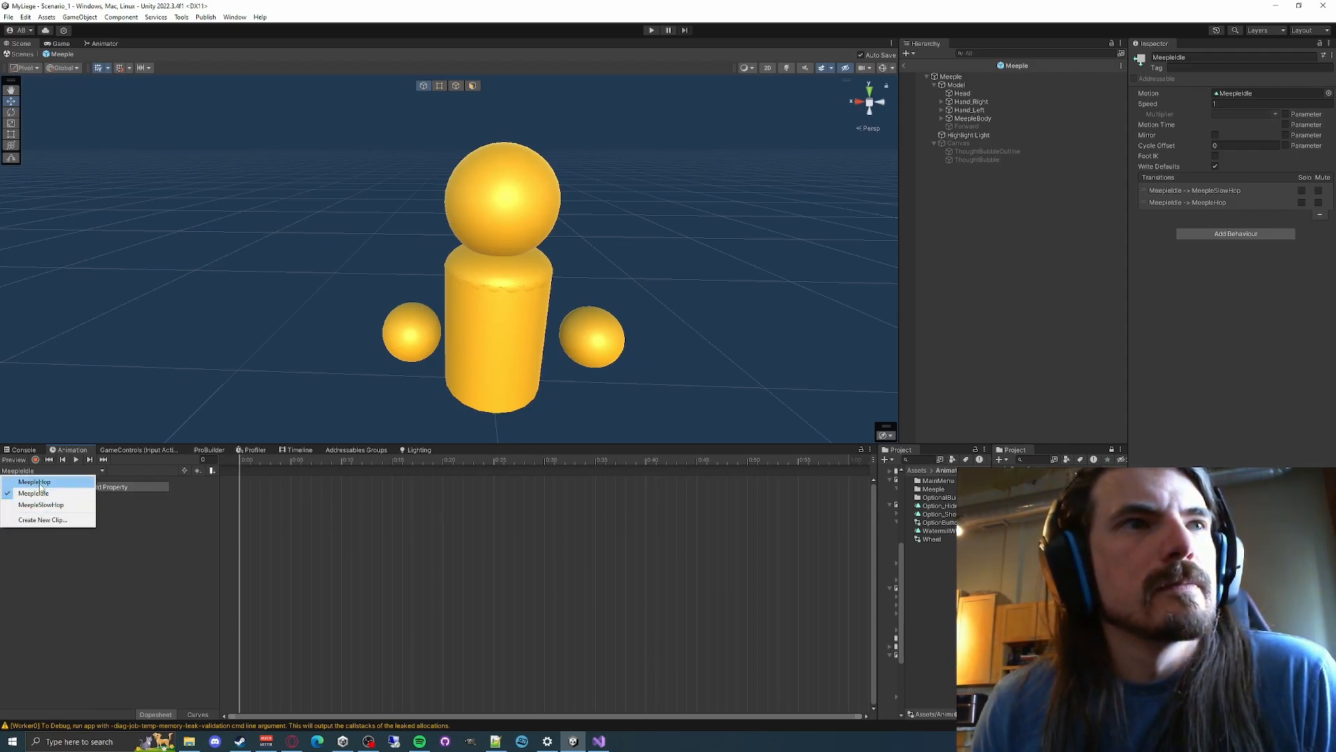
pyautogui.click(35, 481)
pyautogui.click(12, 491)
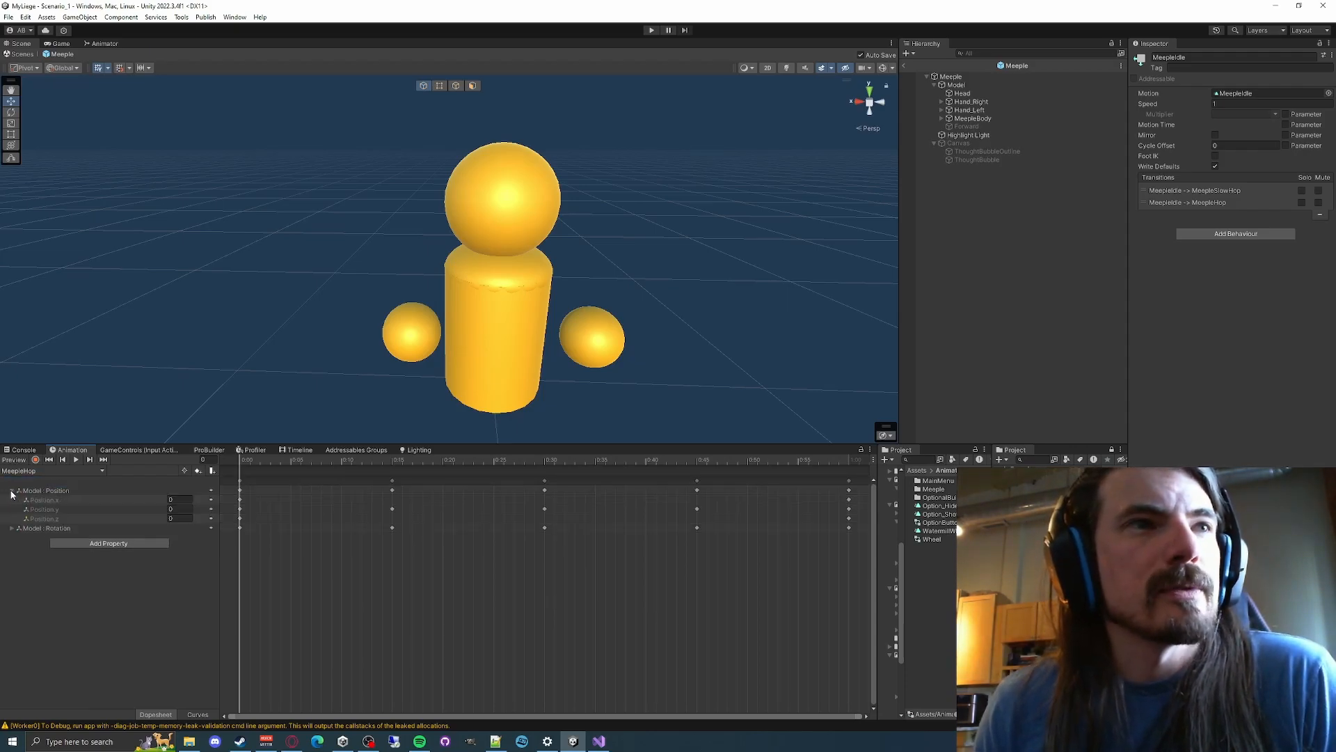
pyautogui.click(14, 530)
pyautogui.click(12, 529)
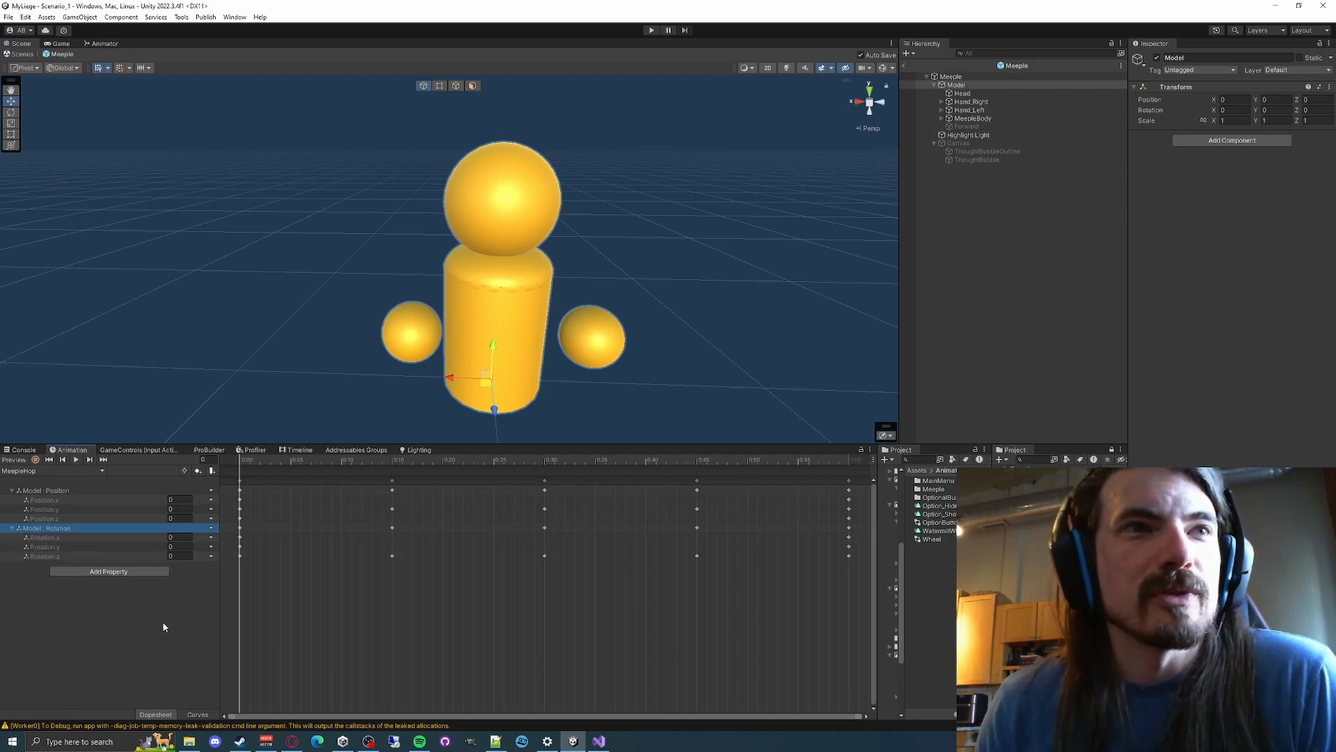
# Scrub and play the MeepleHop clip to examine the Model's pose at the frame 15 keyframe
pyautogui.moveTo(240, 464); pyautogui.dragTo(394, 472)
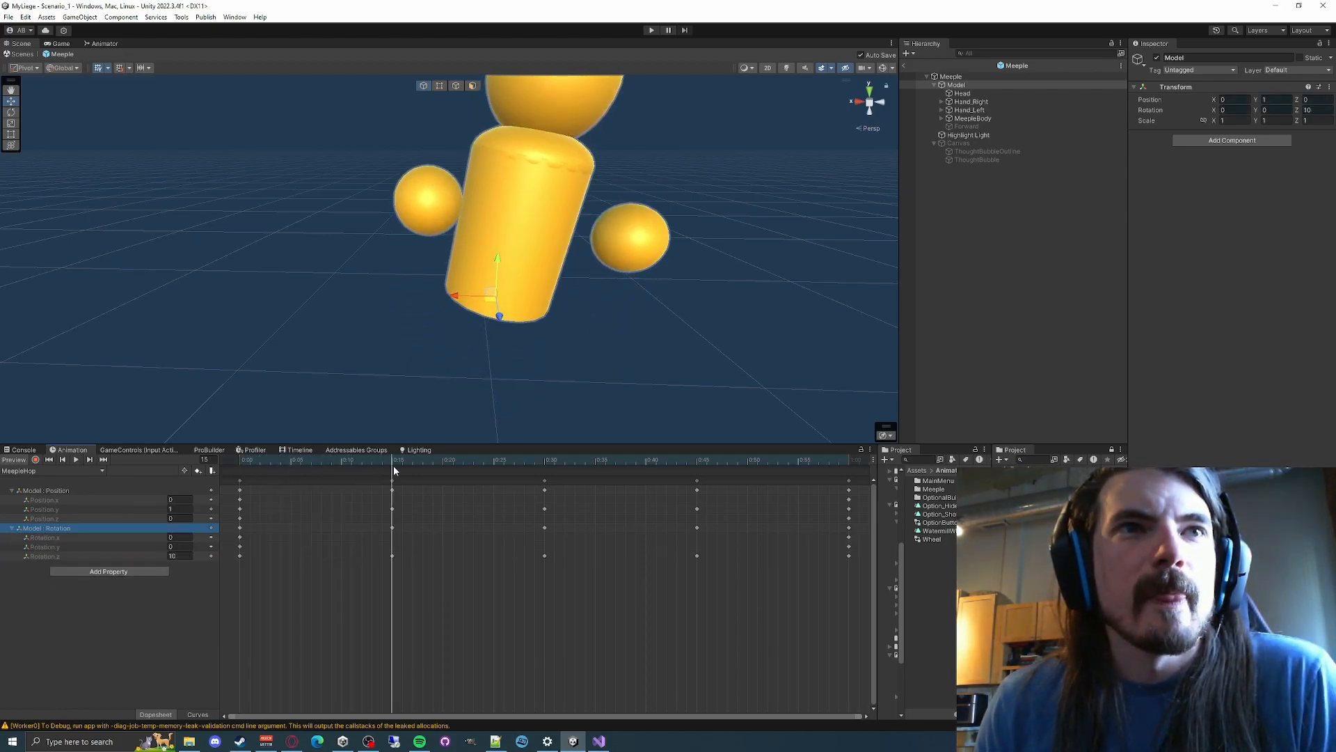
pyautogui.keyDown('alt'); pyautogui.moveTo(594, 343); pyautogui.dragTo(597, 317); pyautogui.keyUp('alt')
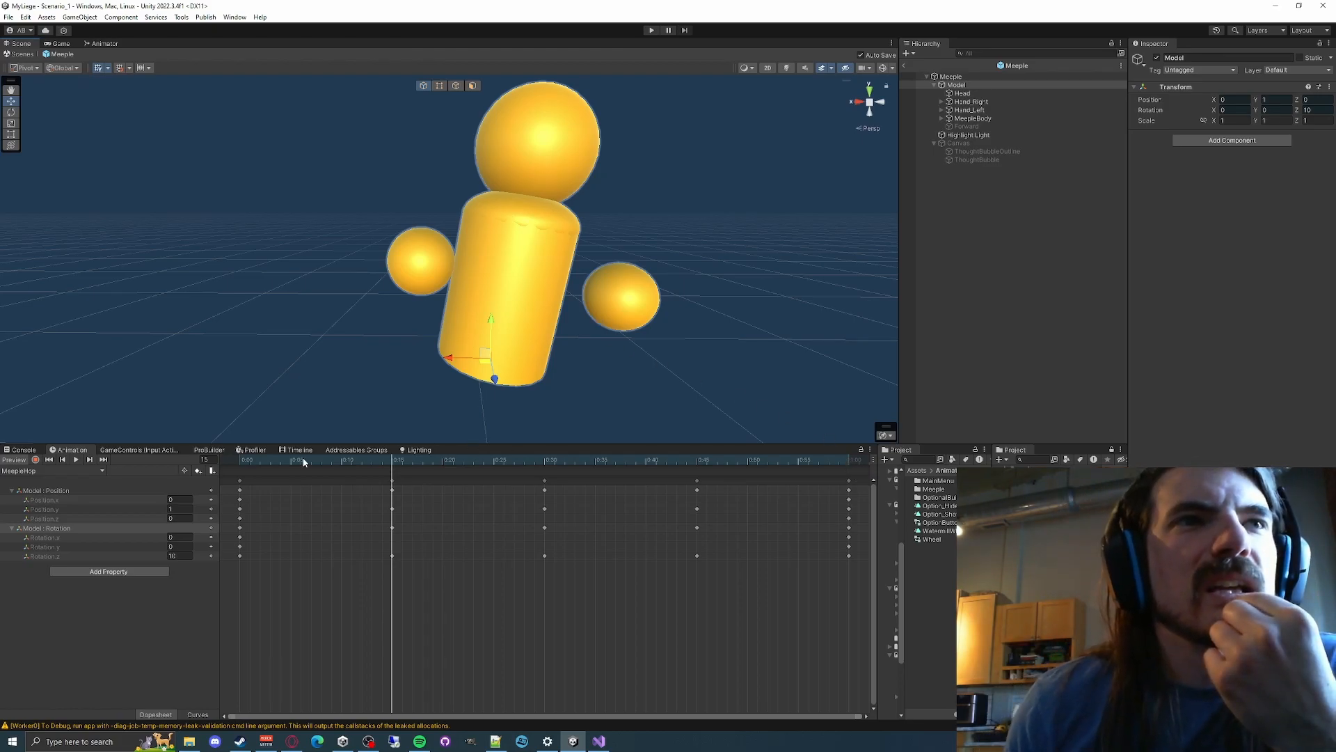
pyautogui.moveTo(429, 458); pyautogui.dragTo(392, 475)
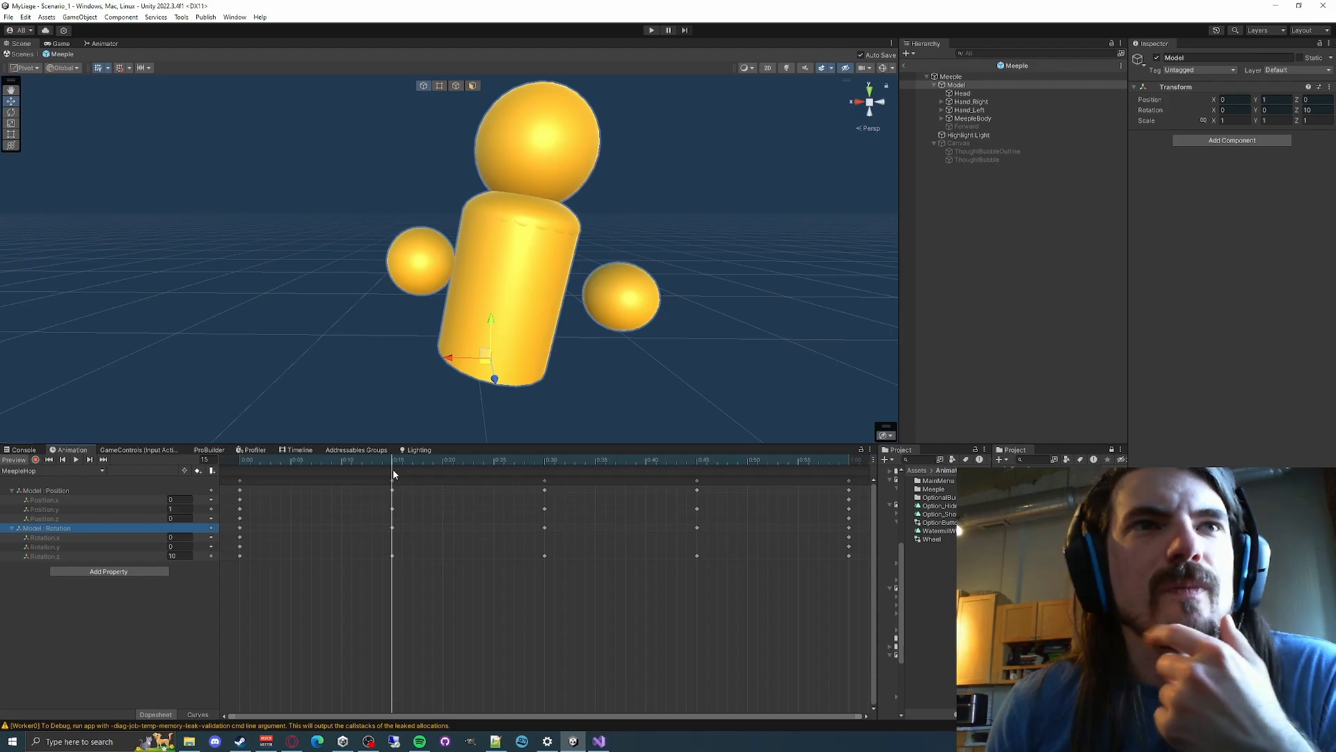
pyautogui.click(77, 459)
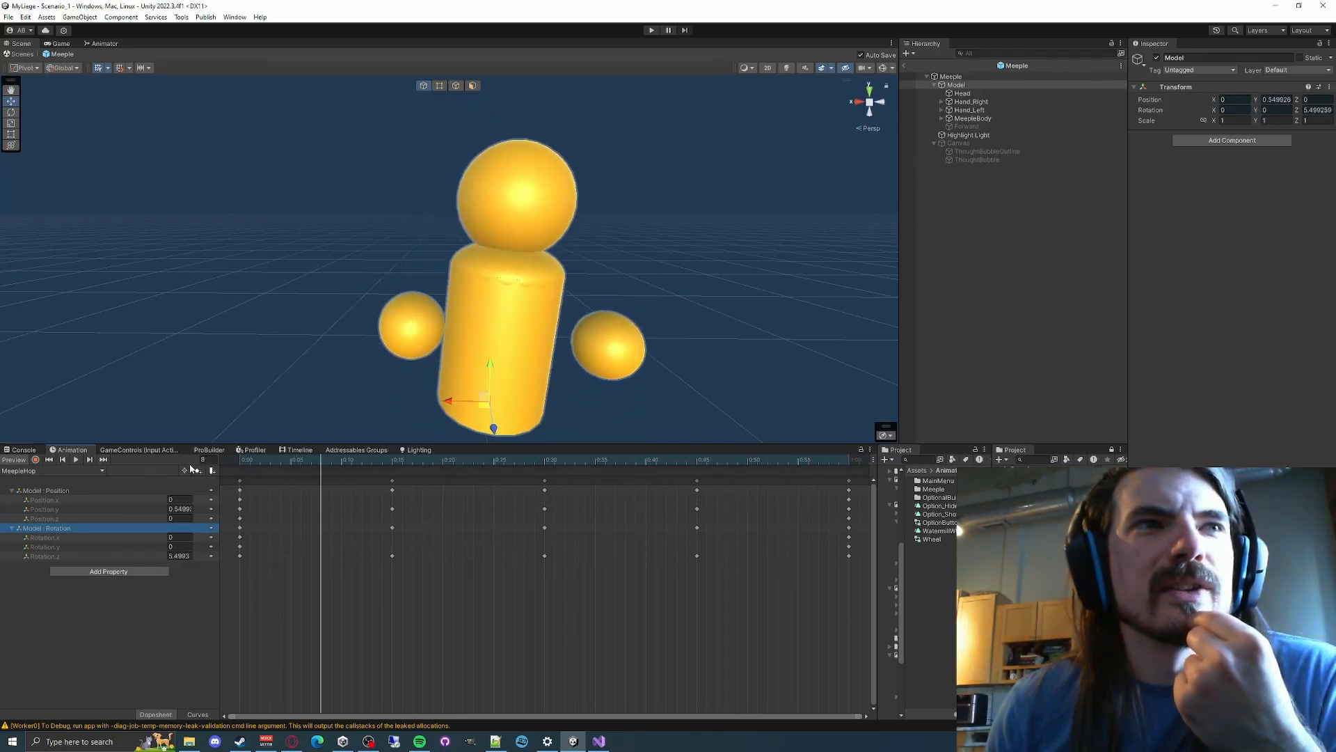
pyautogui.moveTo(316, 466); pyautogui.dragTo(391, 462)
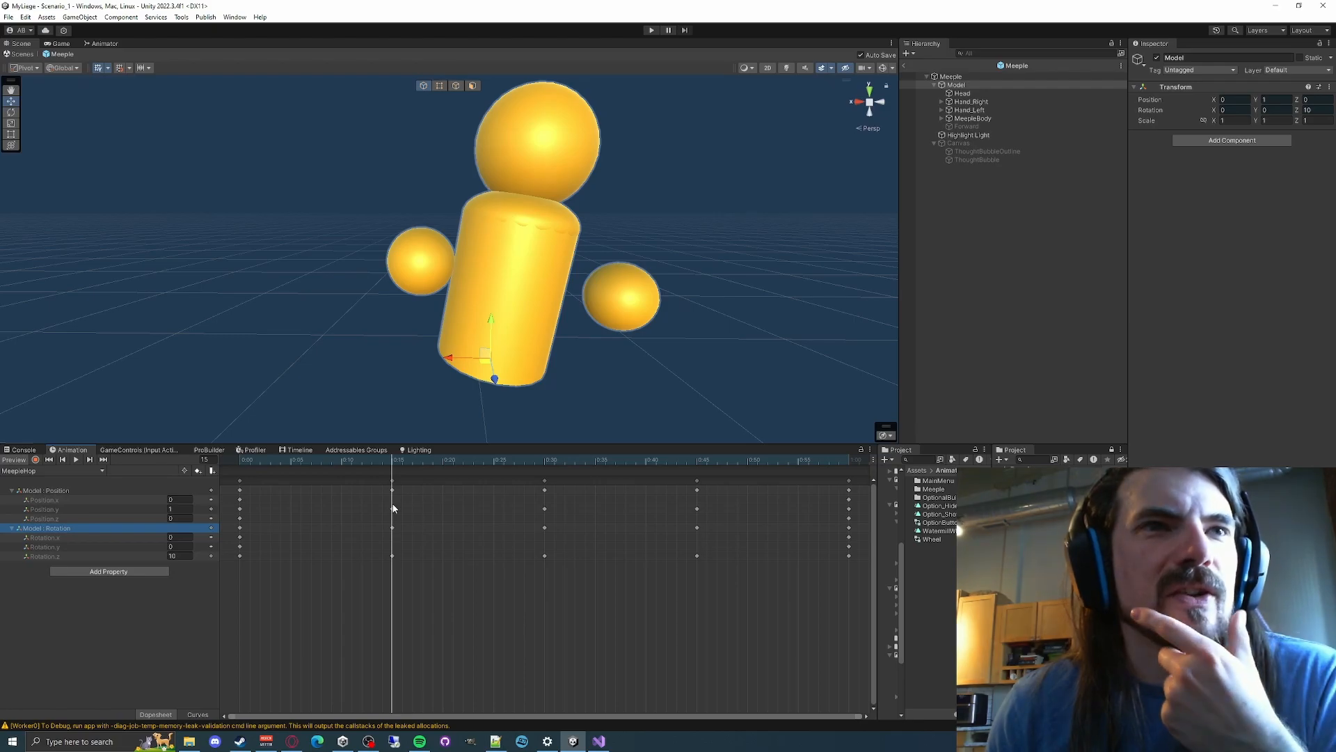
# Compare the Model's position and rotation values at the MeepleHop keyframes on frames 0, 15, 30 and 60
pyautogui.click(242, 466)
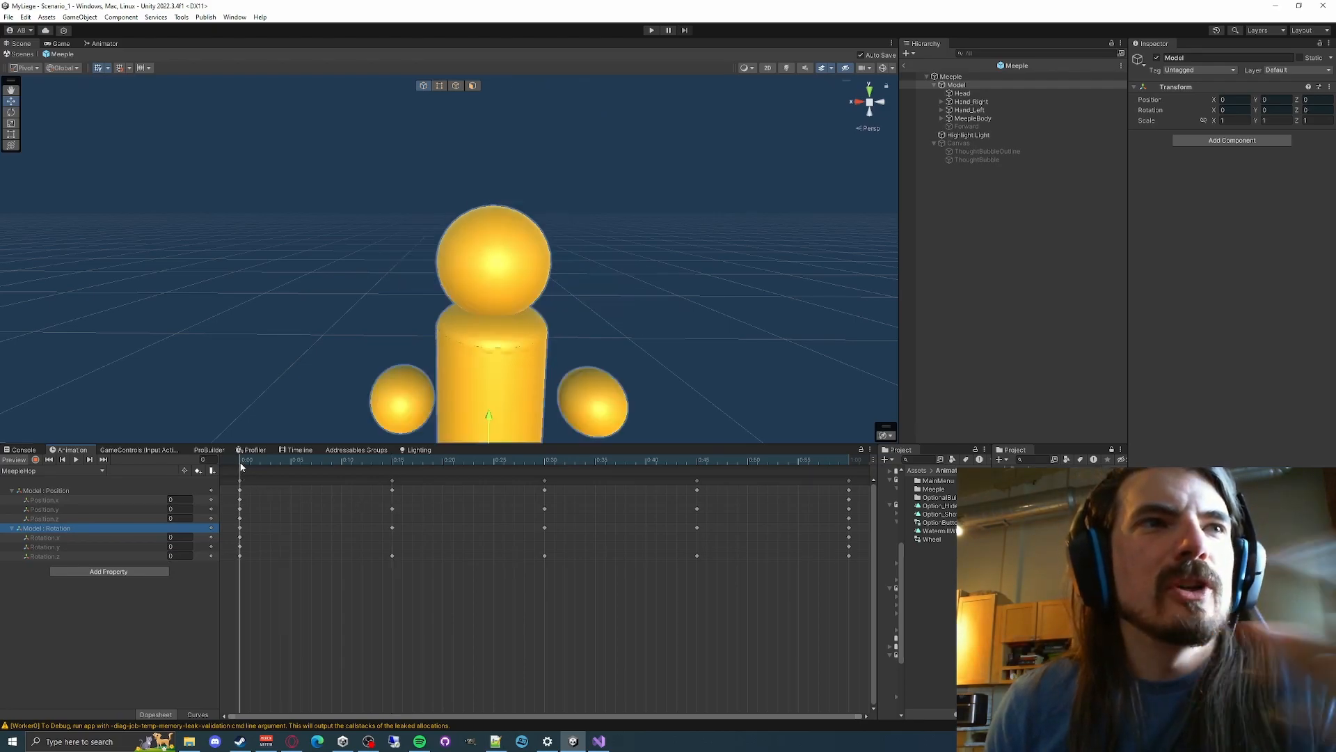
pyautogui.click(393, 462)
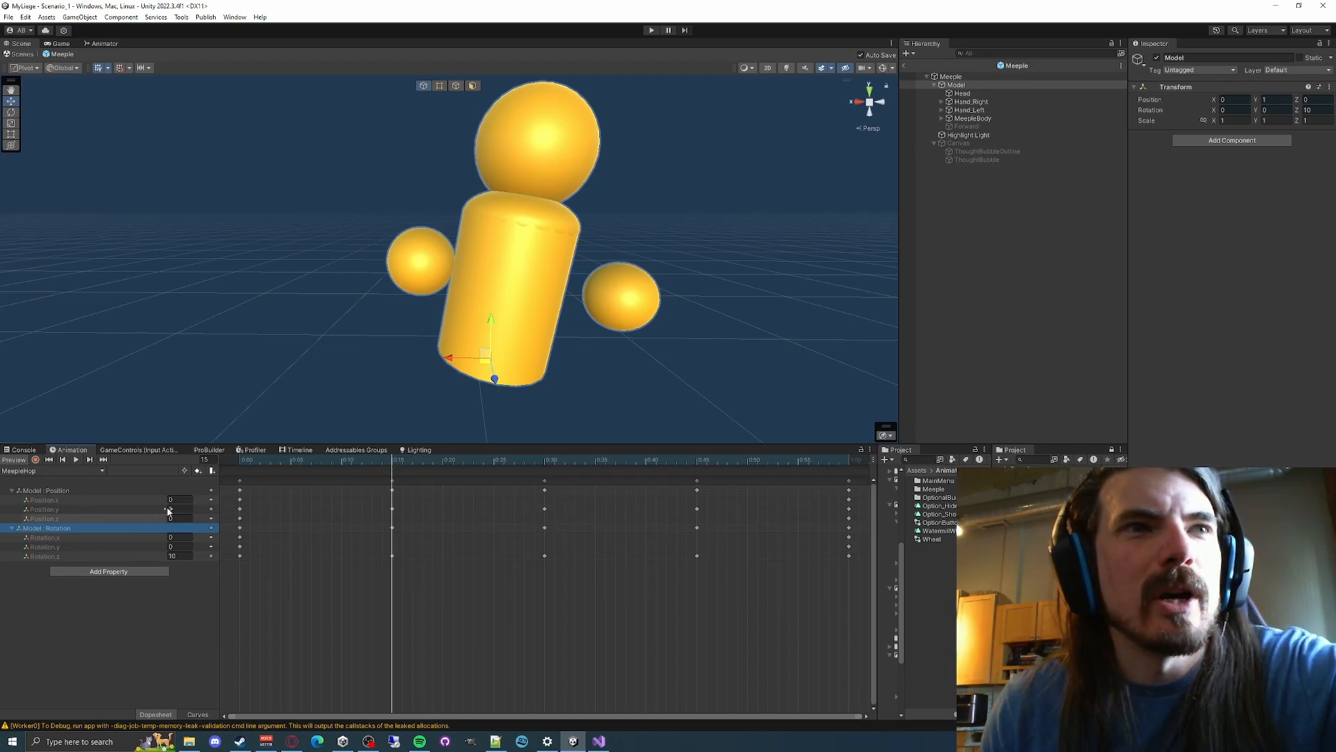
pyautogui.click(184, 556)
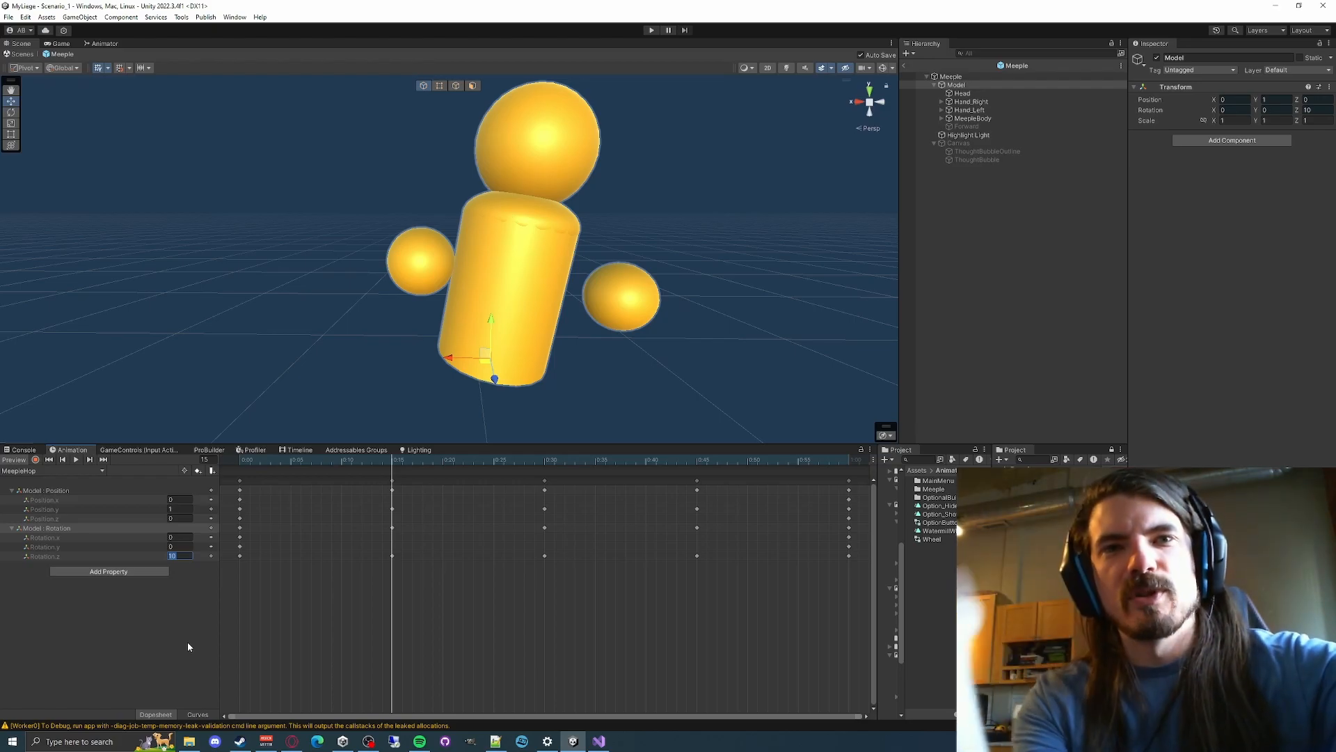
pyautogui.click(547, 462)
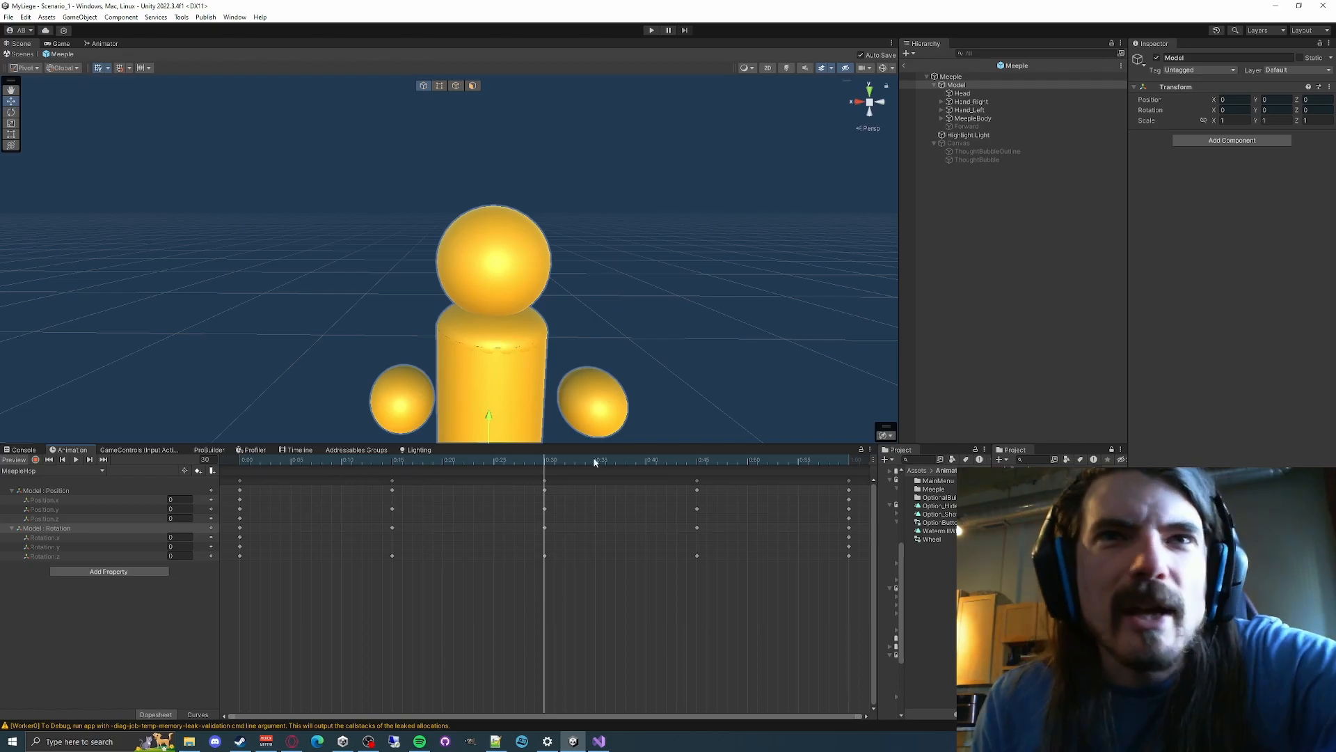
pyautogui.click(849, 459)
pyautogui.moveTo(850, 461)
pyautogui.mouseDown()
pyautogui.moveTo(777, 461)
pyautogui.moveTo(863, 469)
pyautogui.moveTo(537, 466)
pyautogui.moveTo(845, 480)
pyautogui.mouseUp()
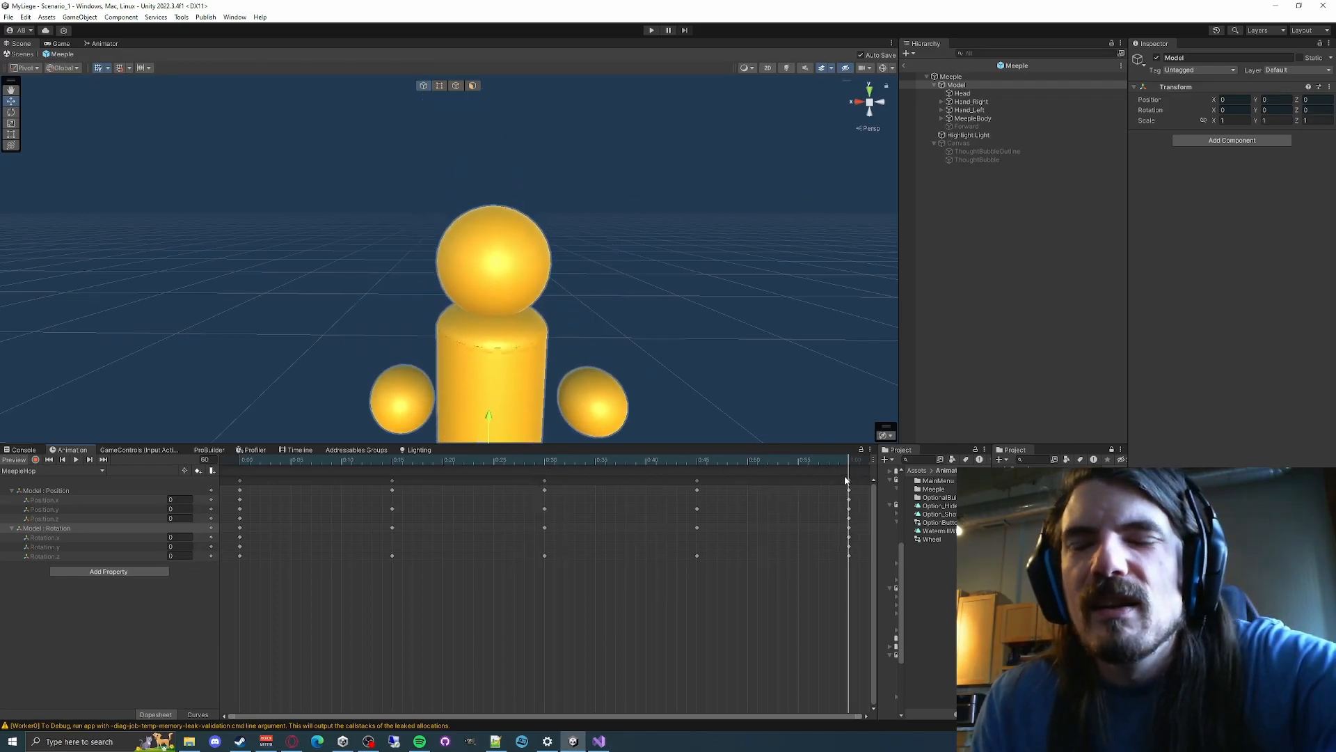
pyautogui.moveTo(844, 480)
pyautogui.mouseDown()
pyautogui.moveTo(543, 482)
pyautogui.moveTo(845, 476)
pyautogui.moveTo(495, 468)
pyautogui.moveTo(851, 471)
pyautogui.mouseUp()
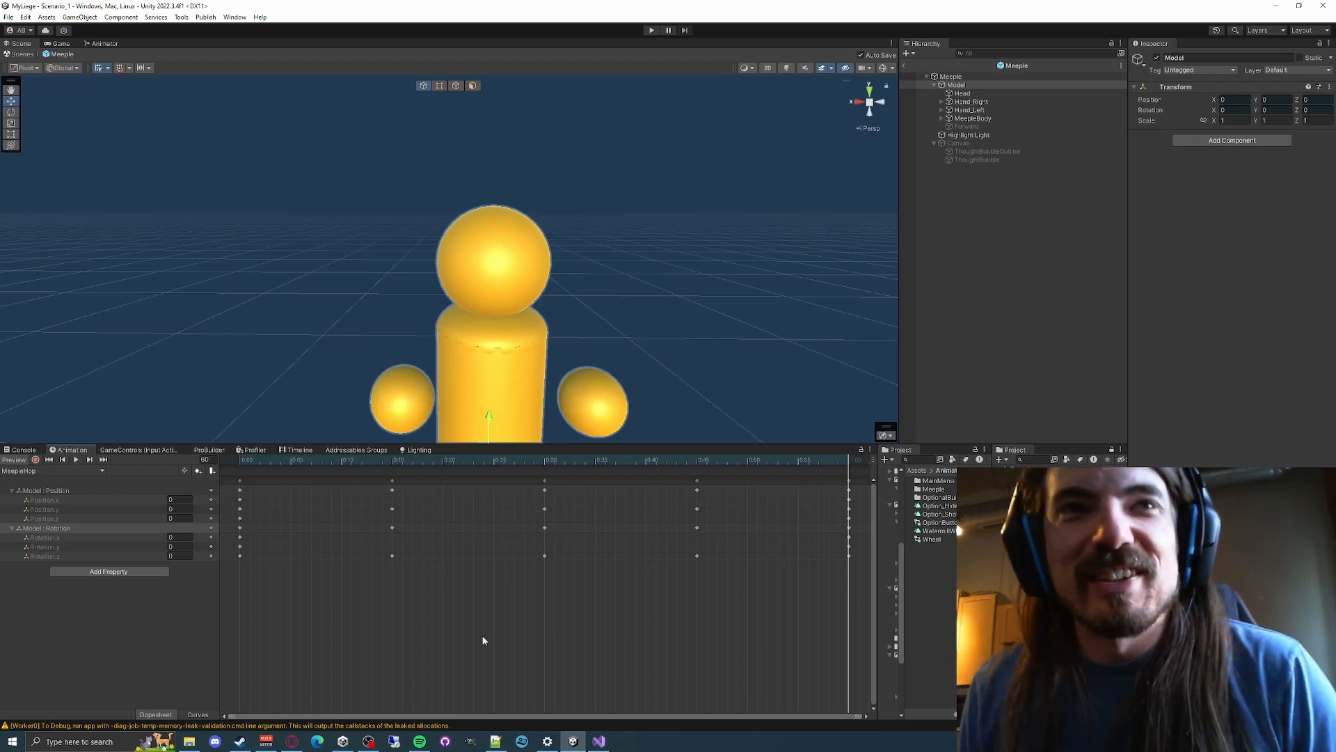
# Preview the MeepleHop clip from frame 0 and return the playhead to the start
pyautogui.click(544, 460)
pyautogui.moveTo(544, 460); pyautogui.dragTo(237, 478)
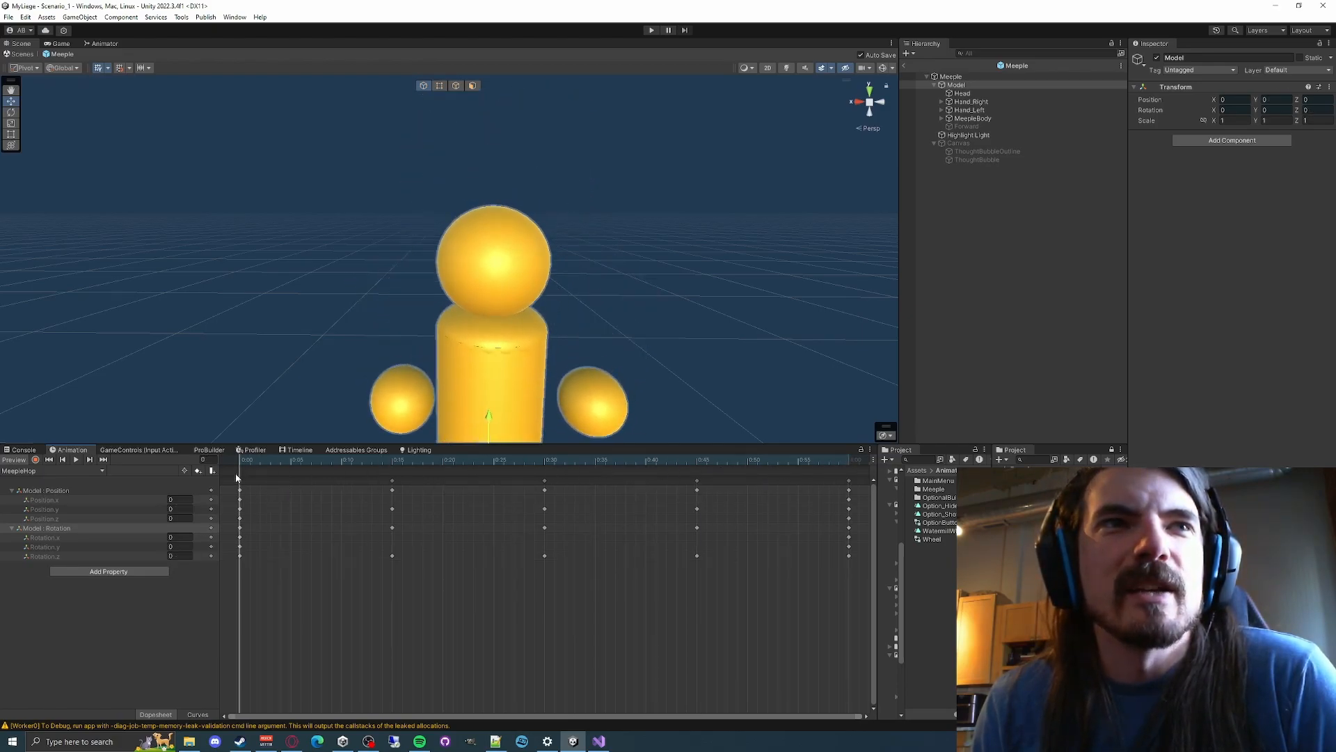
pyautogui.click(76, 459)
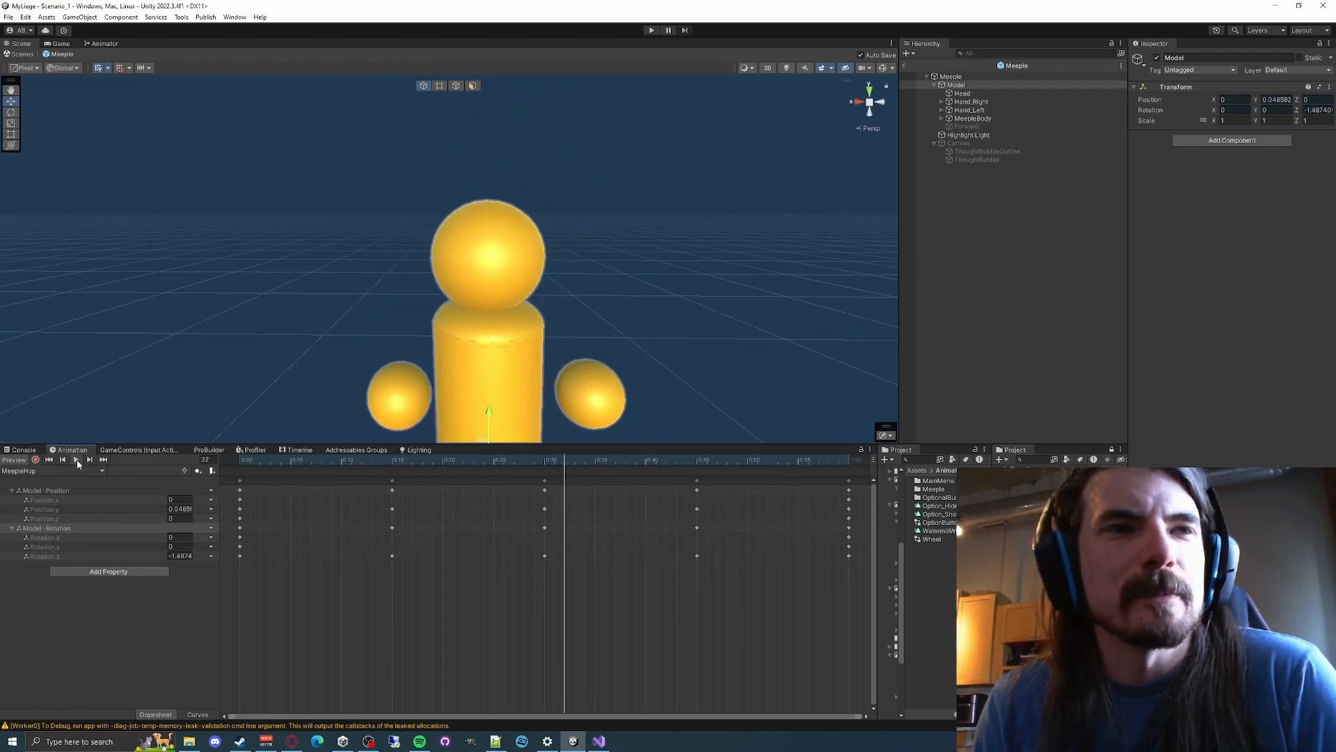
pyautogui.moveTo(306, 465); pyautogui.dragTo(241, 467)
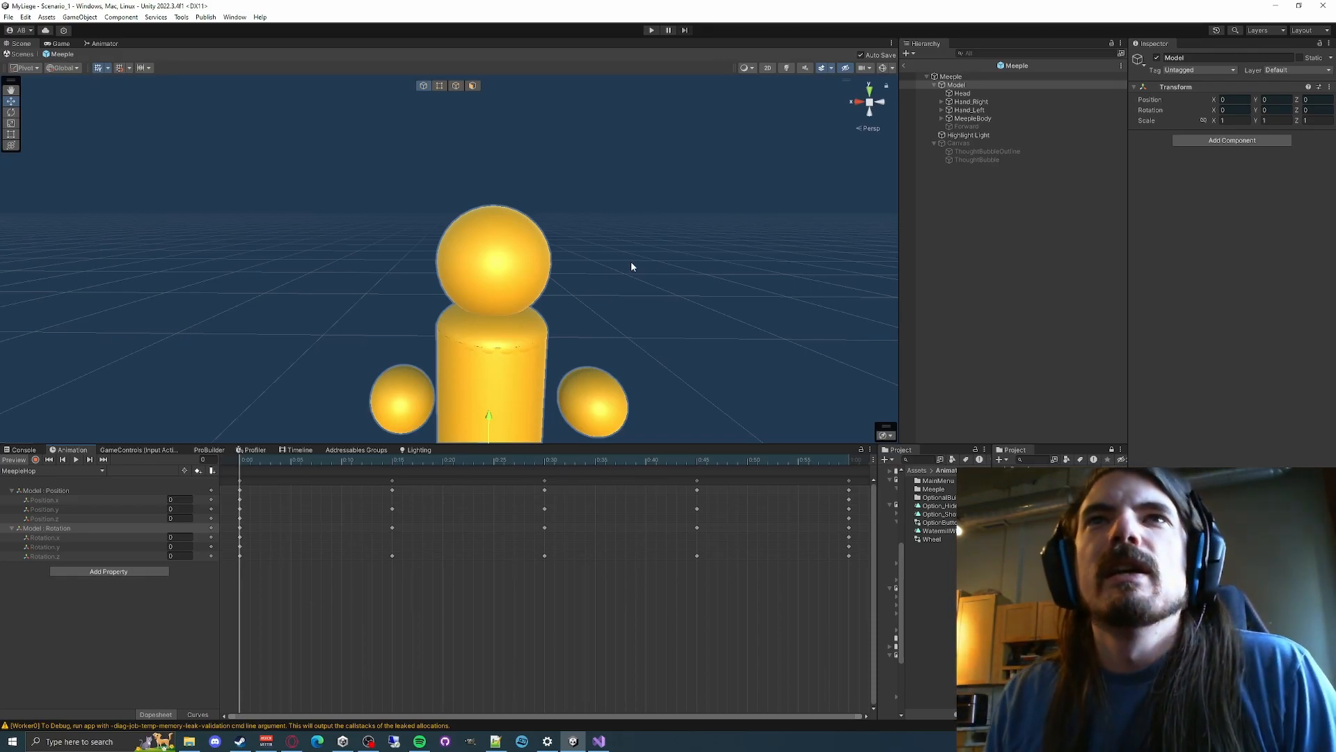
# Widen the main Project window and look at the MeepleSlowHop clip's keyframes before returning to MeepleHop
pyautogui.moveTo(907, 597); pyautogui.dragTo(1026, 597)
pyautogui.click(53, 492)
pyautogui.click(61, 527)
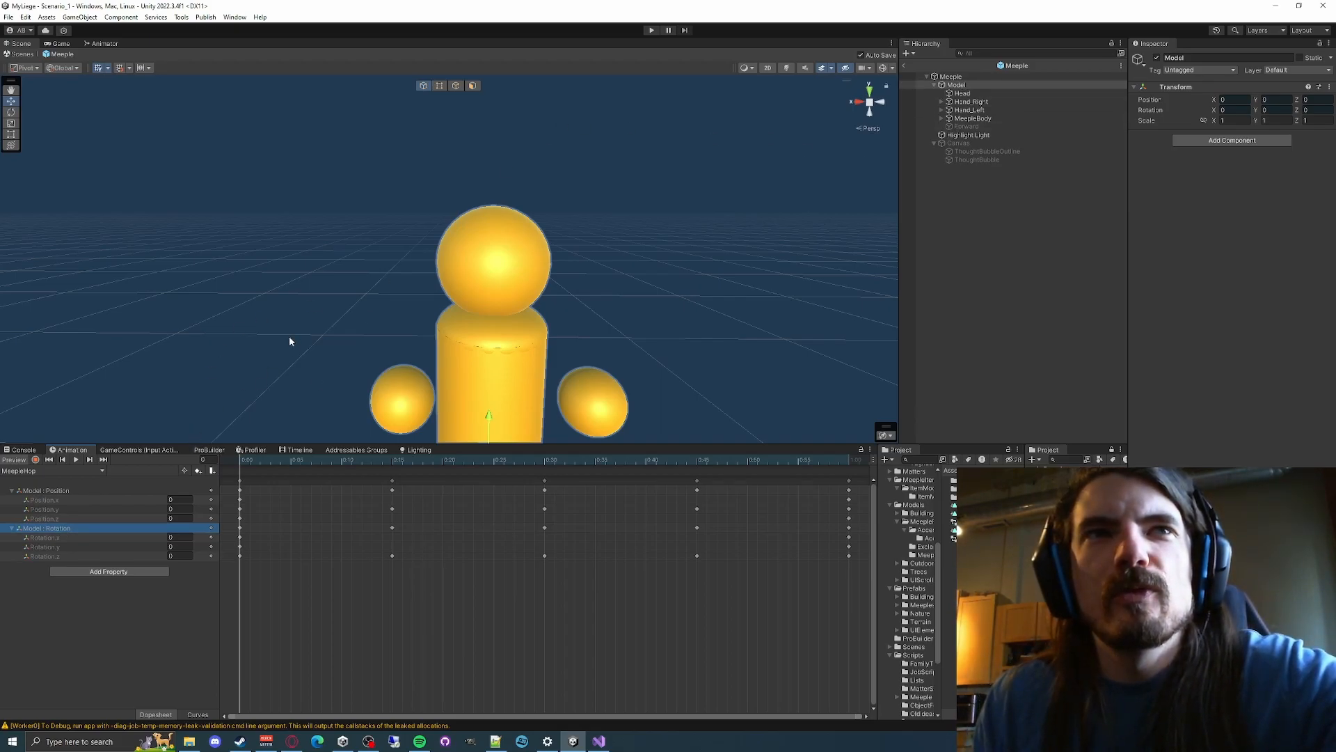
pyautogui.click(32, 470)
pyautogui.click(36, 506)
pyautogui.click(48, 472)
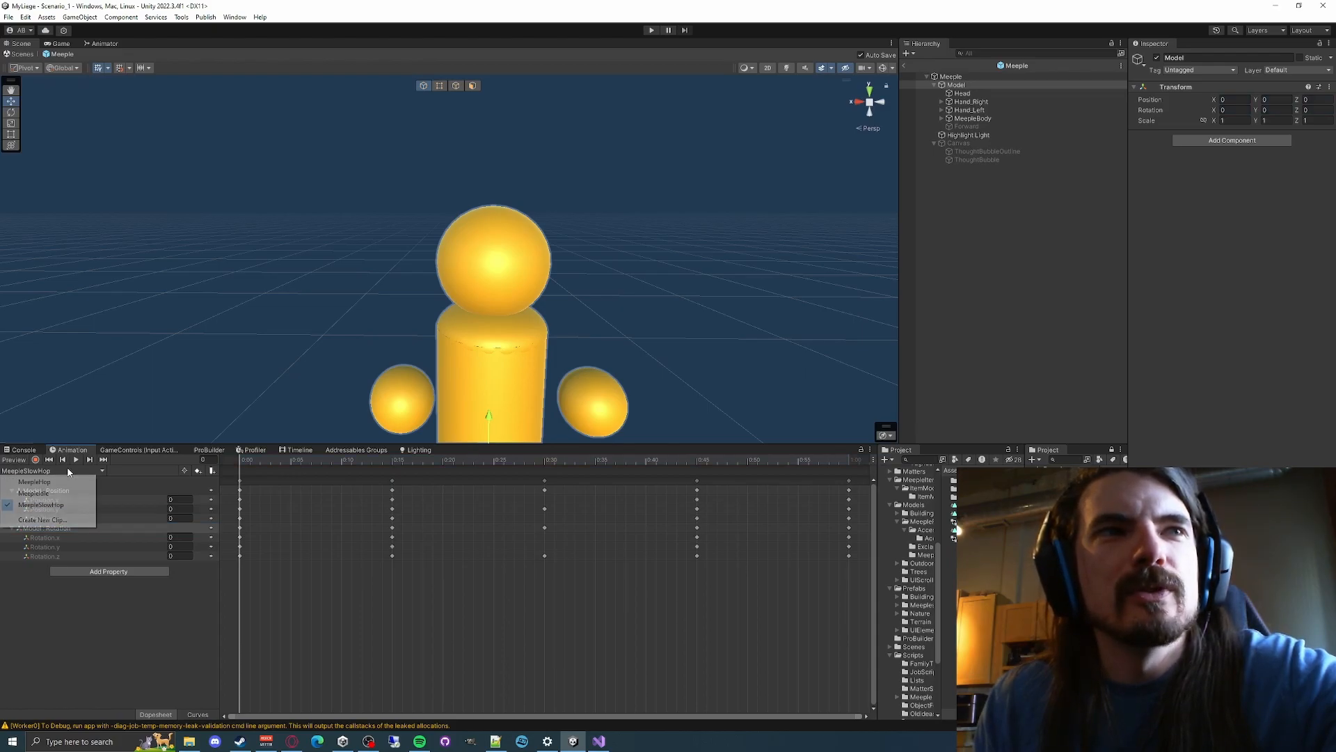
pyautogui.click(34, 481)
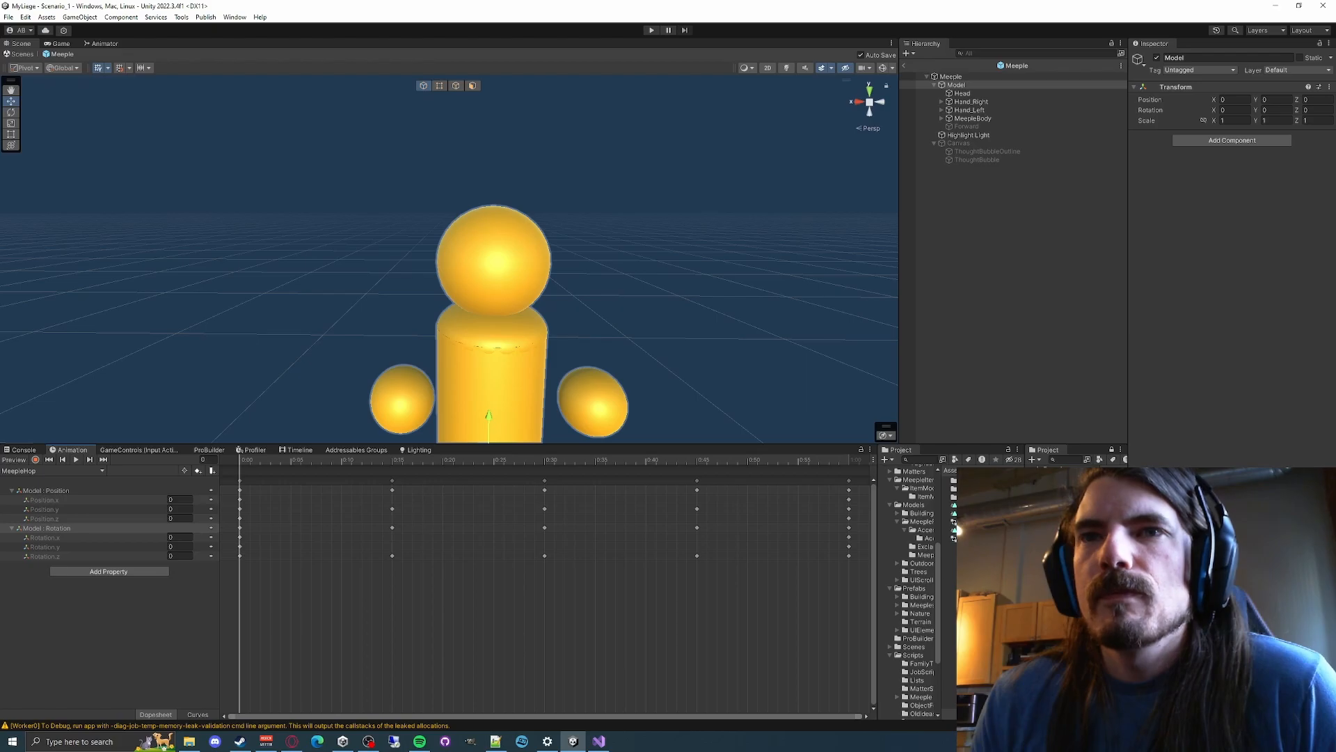
# Attach the Book prefab to Hand_Left, Hammer to Hand_Right, Cape to MeepleBody and Hair_1 to Head
pyautogui.moveTo(1026, 591); pyautogui.dragTo(979, 591)
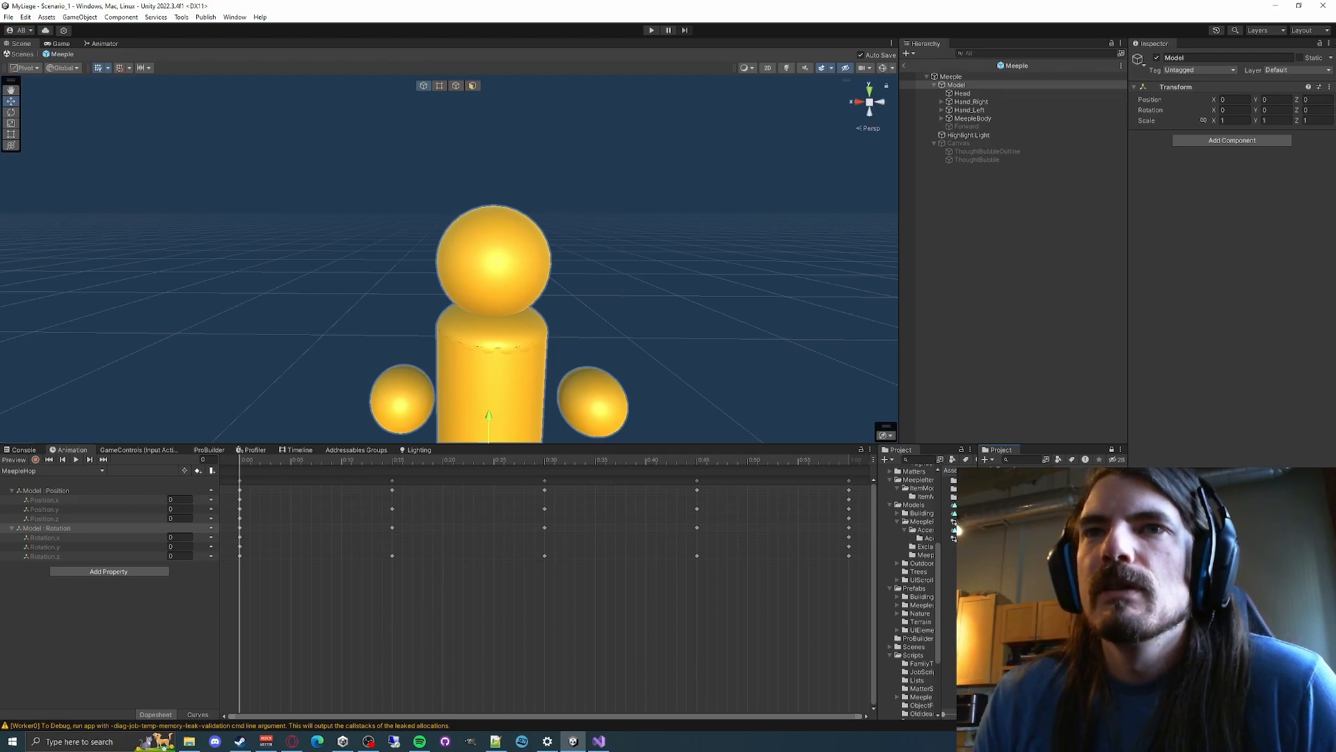
pyautogui.moveTo(1023, 529); pyautogui.dragTo(968, 111)
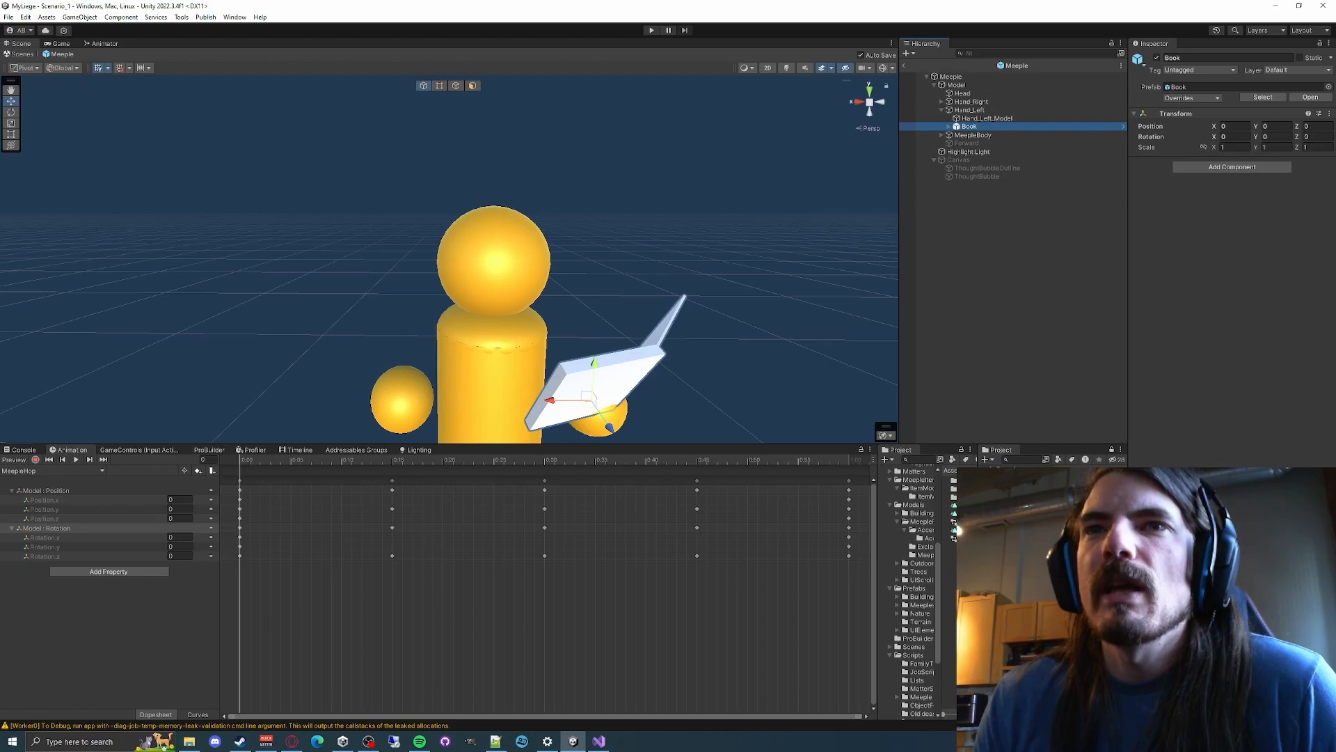
pyautogui.moveTo(1023, 369); pyautogui.dragTo(970, 103)
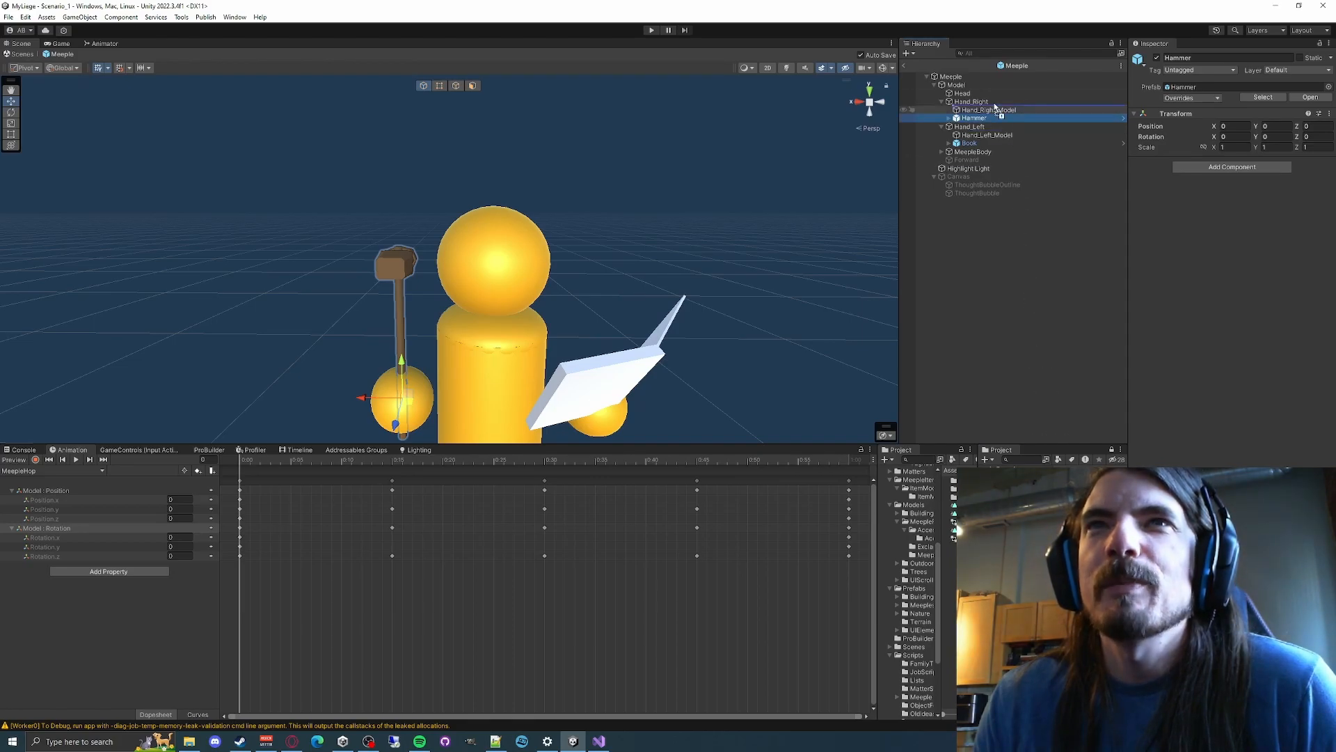
pyautogui.moveTo(976, 118); pyautogui.dragTo(978, 153)
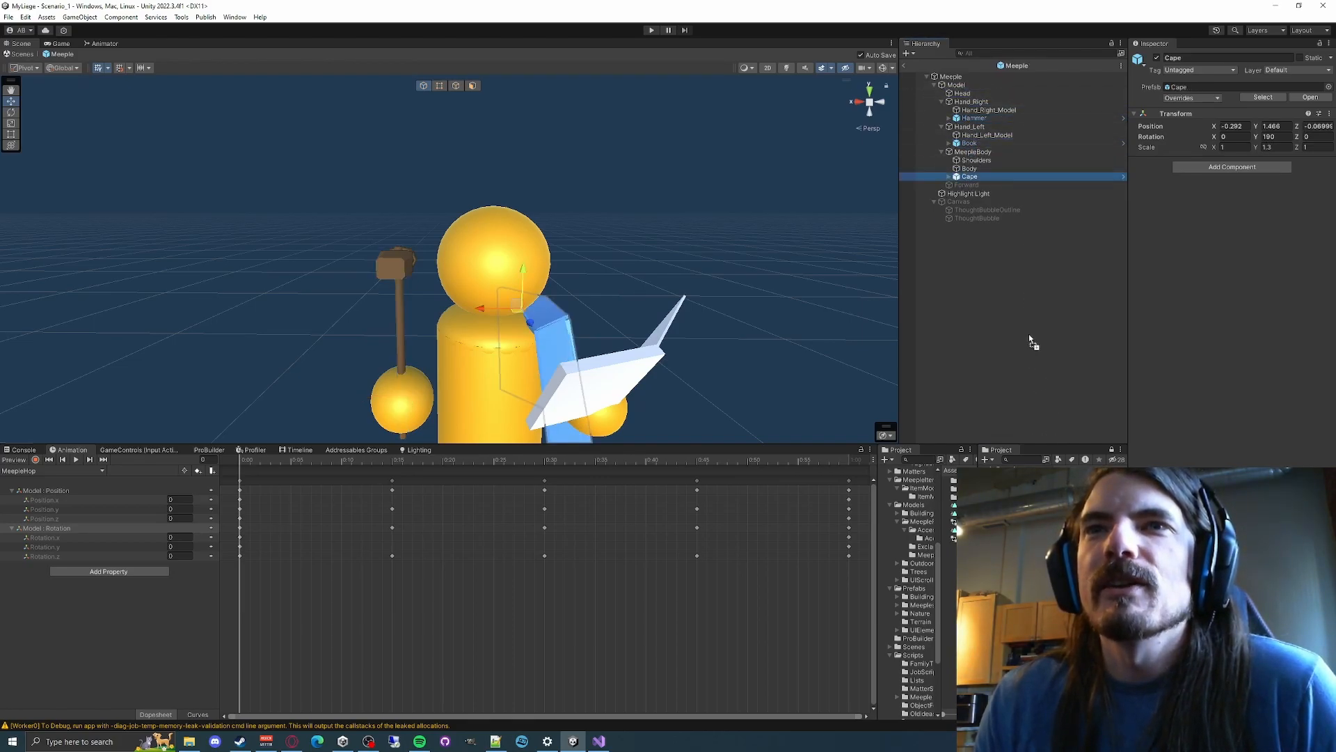
pyautogui.moveTo(961, 95); pyautogui.dragTo(961, 95)
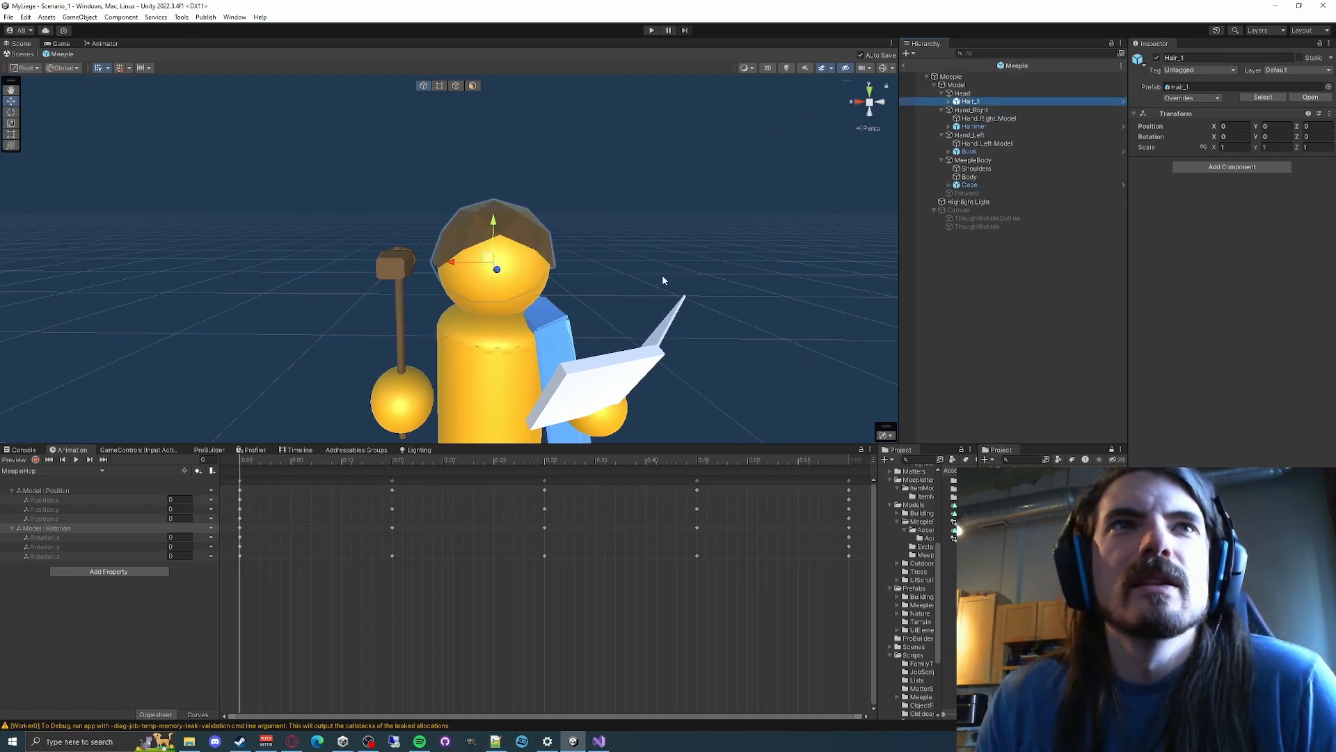
# Try the Head object with its Y position set to 0 and undo the change
pyautogui.click(1010, 94)
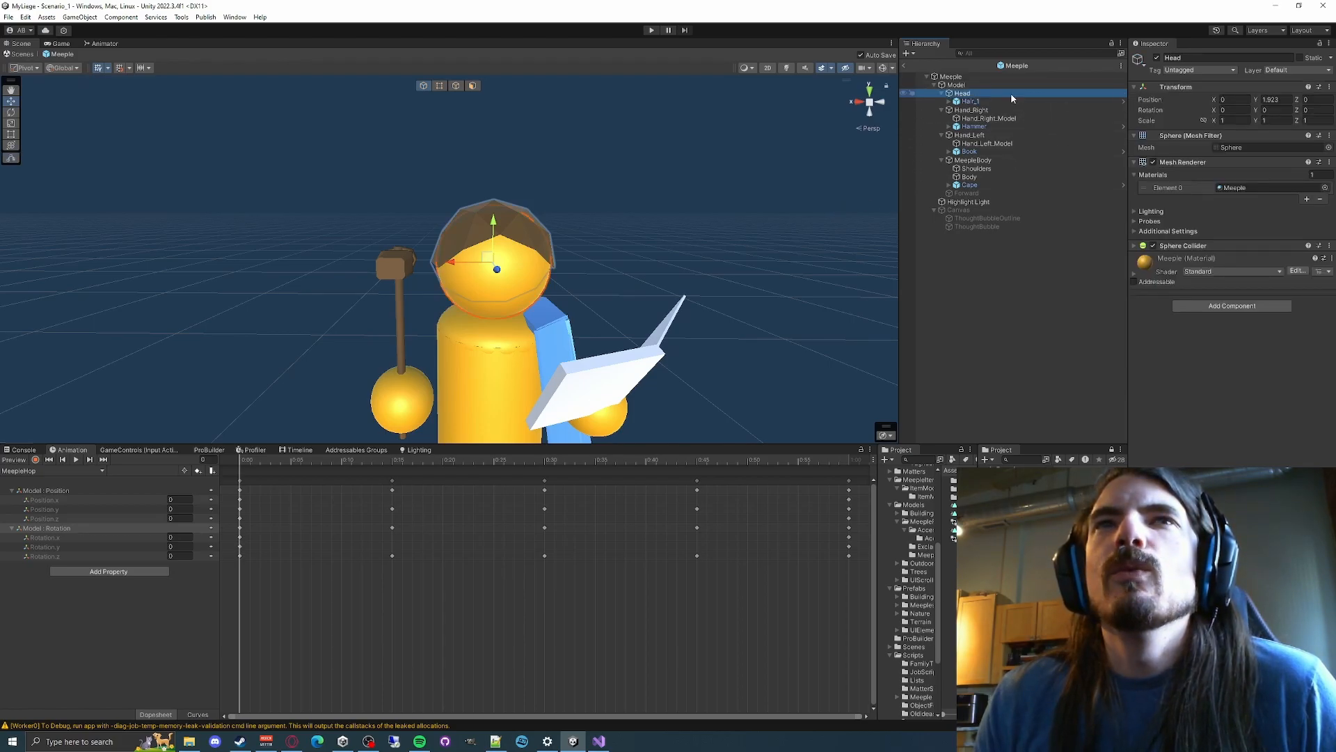
pyautogui.press('f')
pyautogui.scroll(-5, 542, 298)
pyautogui.doubleClick(1282, 102)
pyautogui.write('0')
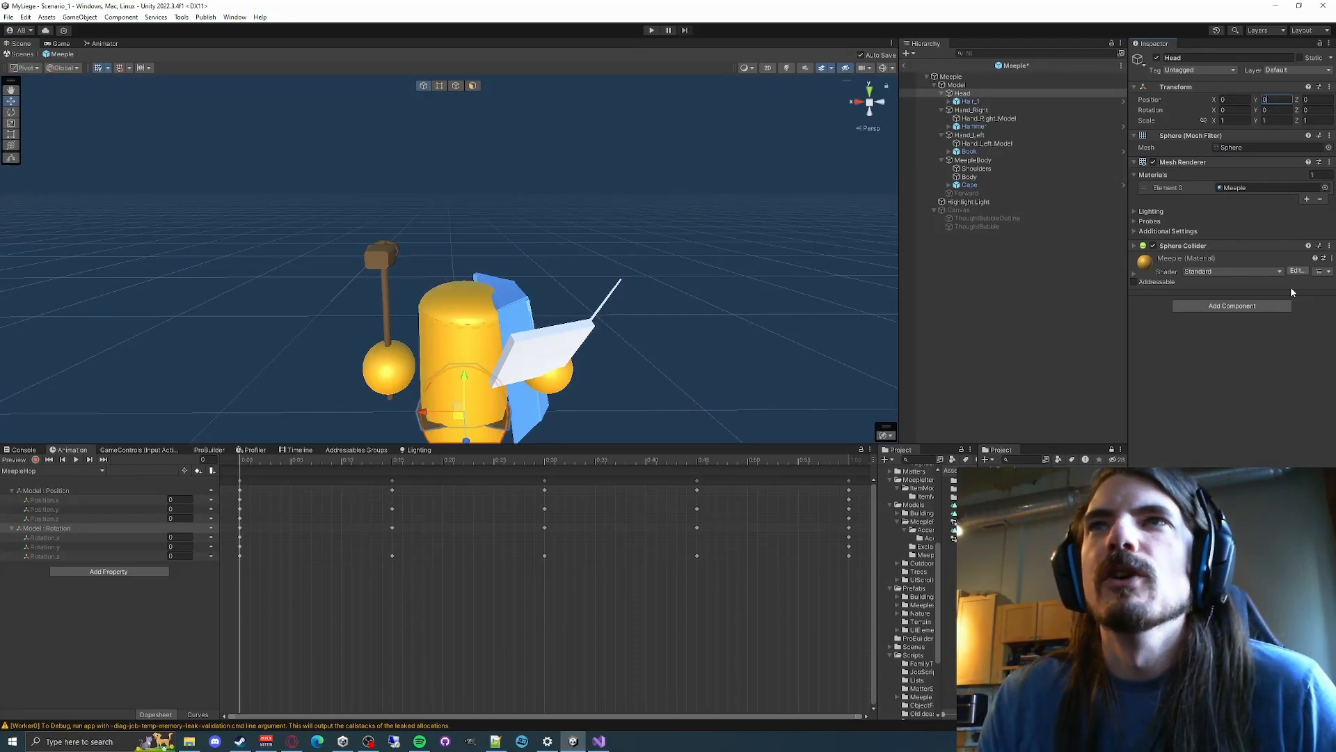
pyautogui.hotkey('ctrl', 'z')
# Examine the whole Meeple with its accessories in the Scene view and select the Hair_1 object under Head
pyautogui.click(579, 277)
pyautogui.moveTo(631, 263)
pyautogui.mouseDown(button='right')
pyautogui.moveTo(618, 206)
pyautogui.moveTo(621, 273)
pyautogui.mouseUp(button='right')
pyautogui.press('w')
pyautogui.press('s')
pyautogui.press('d')
pyautogui.press('a')
pyautogui.press('d')
pyautogui.press('a')
pyautogui.press('d')
pyautogui.click(995, 103)
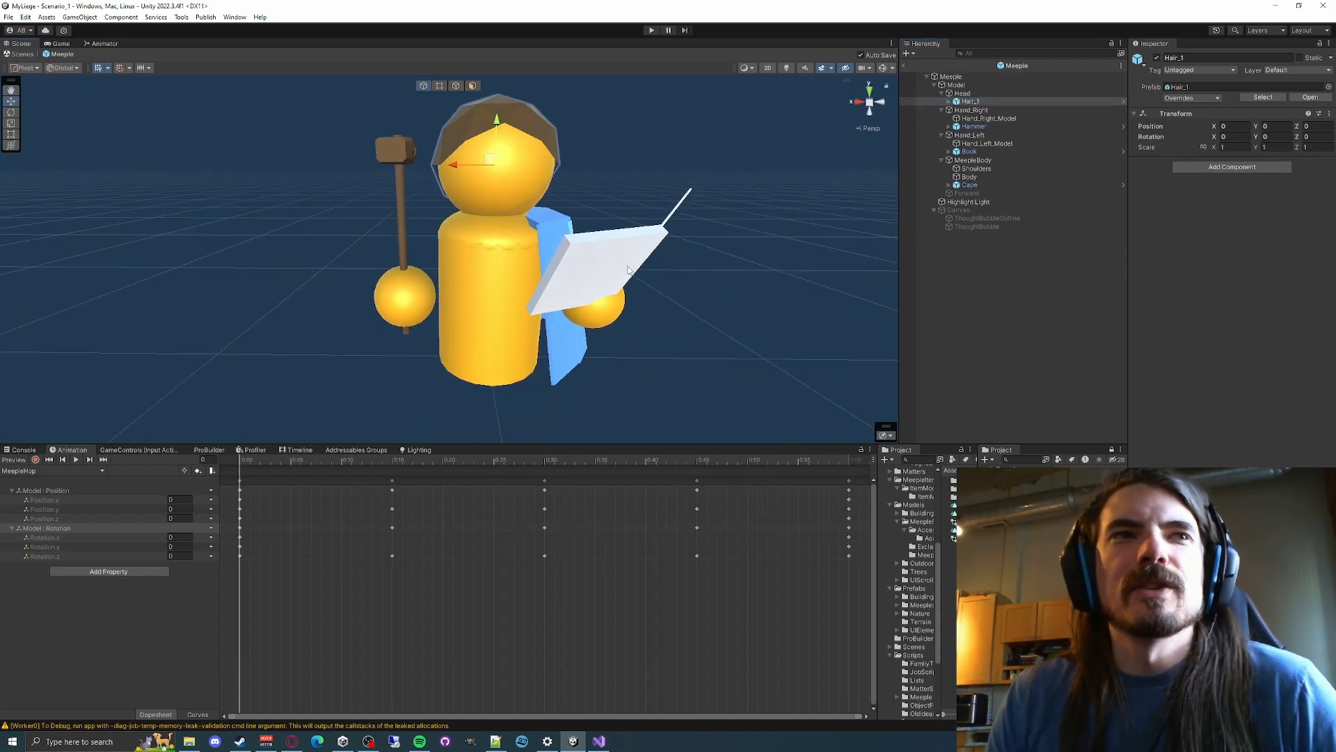
# Preview the MeepleHop clip on the accessorised Meeple, return the playhead to frame 0 and clear the selection
pyautogui.click(75, 460)
pyautogui.moveTo(562, 202); pyautogui.dragTo(567, 244, button='right')
pyautogui.press('e')
pyautogui.press('s')
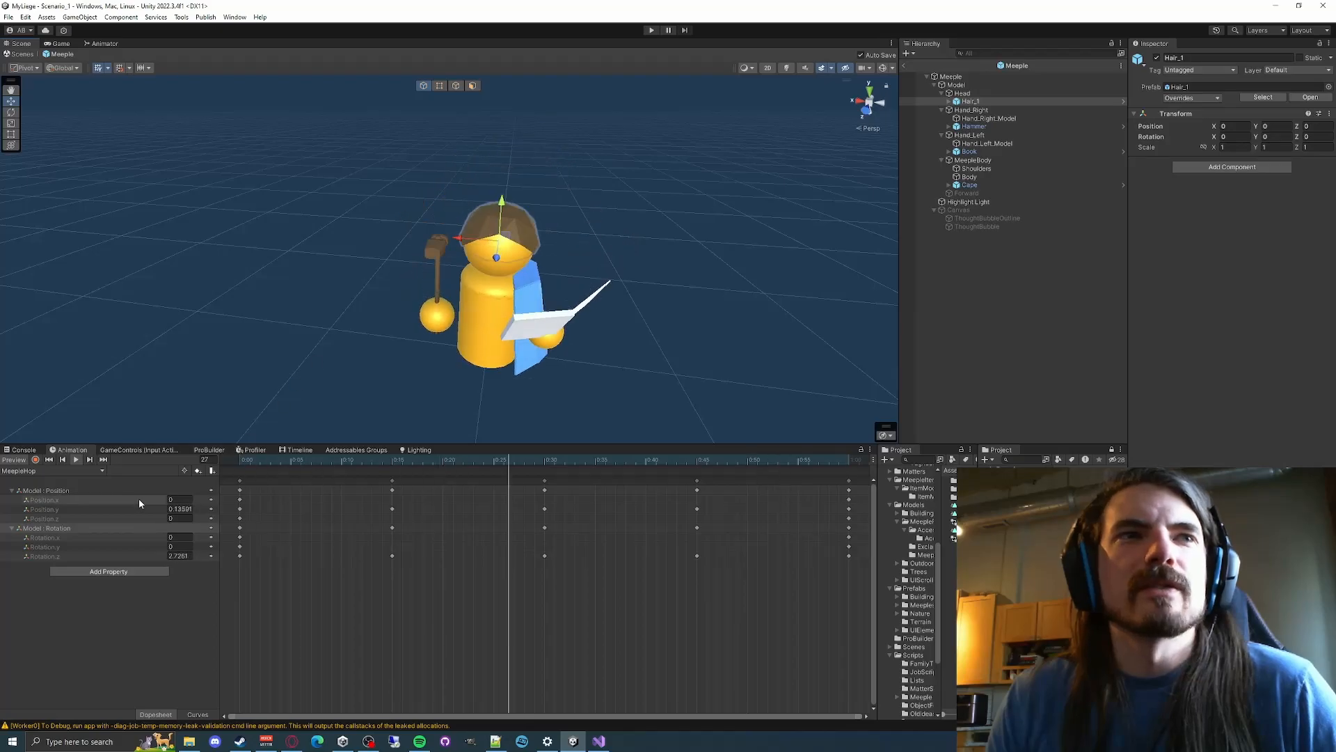
pyautogui.click(242, 462)
pyautogui.press('w')
pyautogui.moveTo(639, 277)
pyautogui.mouseDown(button='right')
pyautogui.moveTo(650, 301)
pyautogui.moveTo(621, 299)
pyautogui.moveTo(641, 282)
pyautogui.mouseUp(button='right')
pyautogui.press('s')
pyautogui.click(621, 300)
pyautogui.press('w')
pyautogui.press('s')
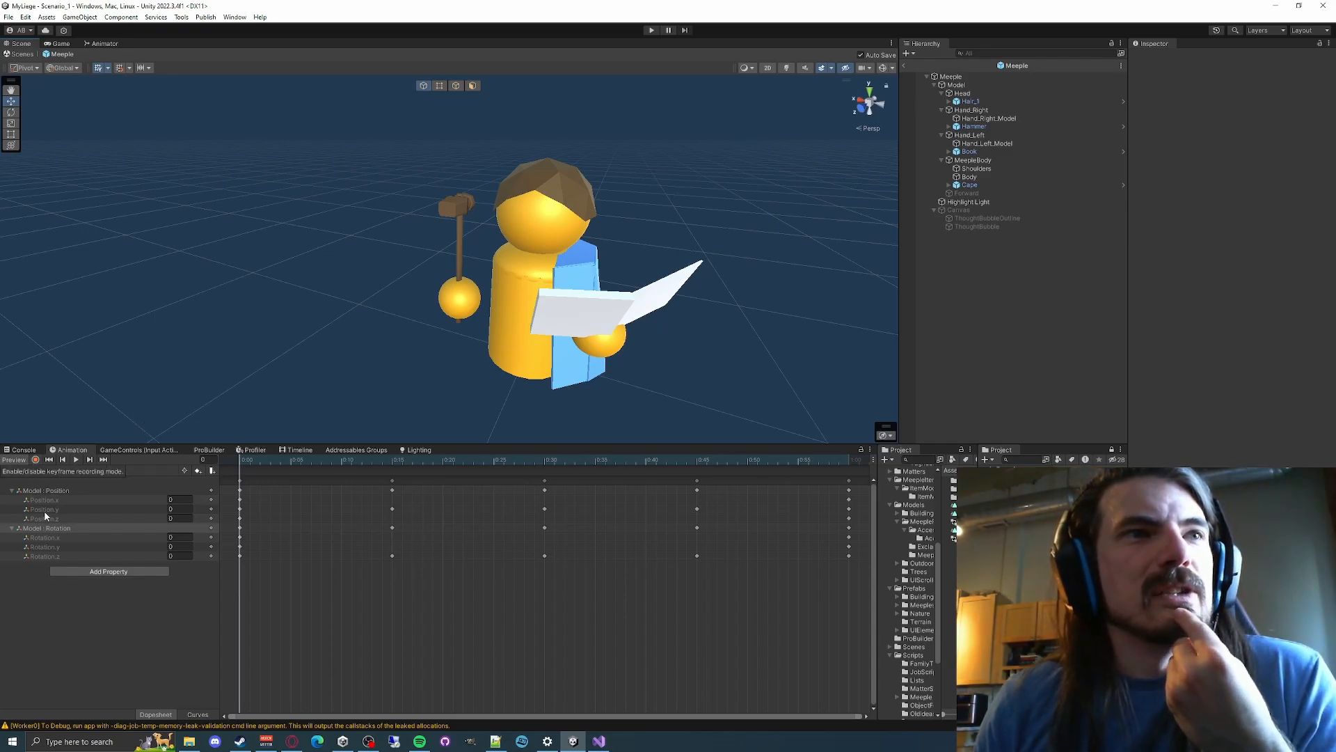
# Start keyframe recording for the MeepleHop clip, key Hand_Right's Y position at 1 on frame 0 and expand its position tracks
pyautogui.click(113, 573)
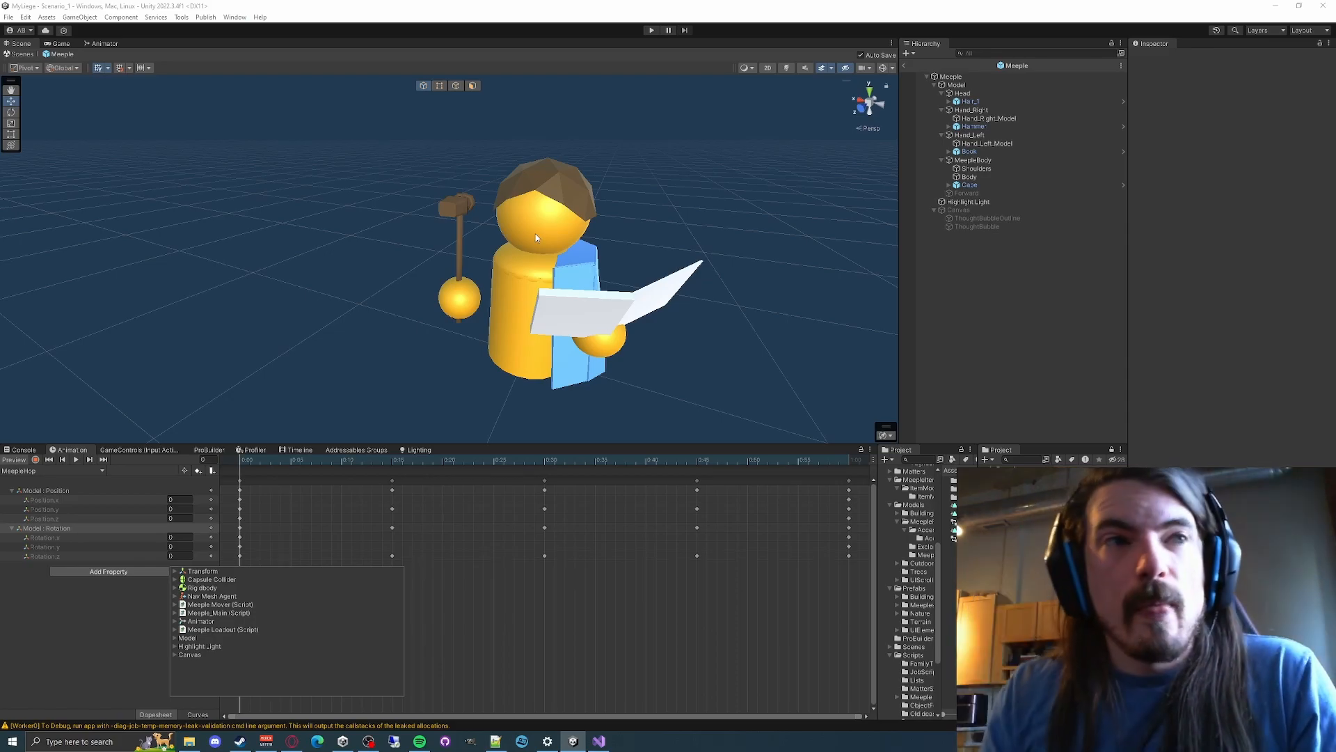
pyautogui.click(87, 608)
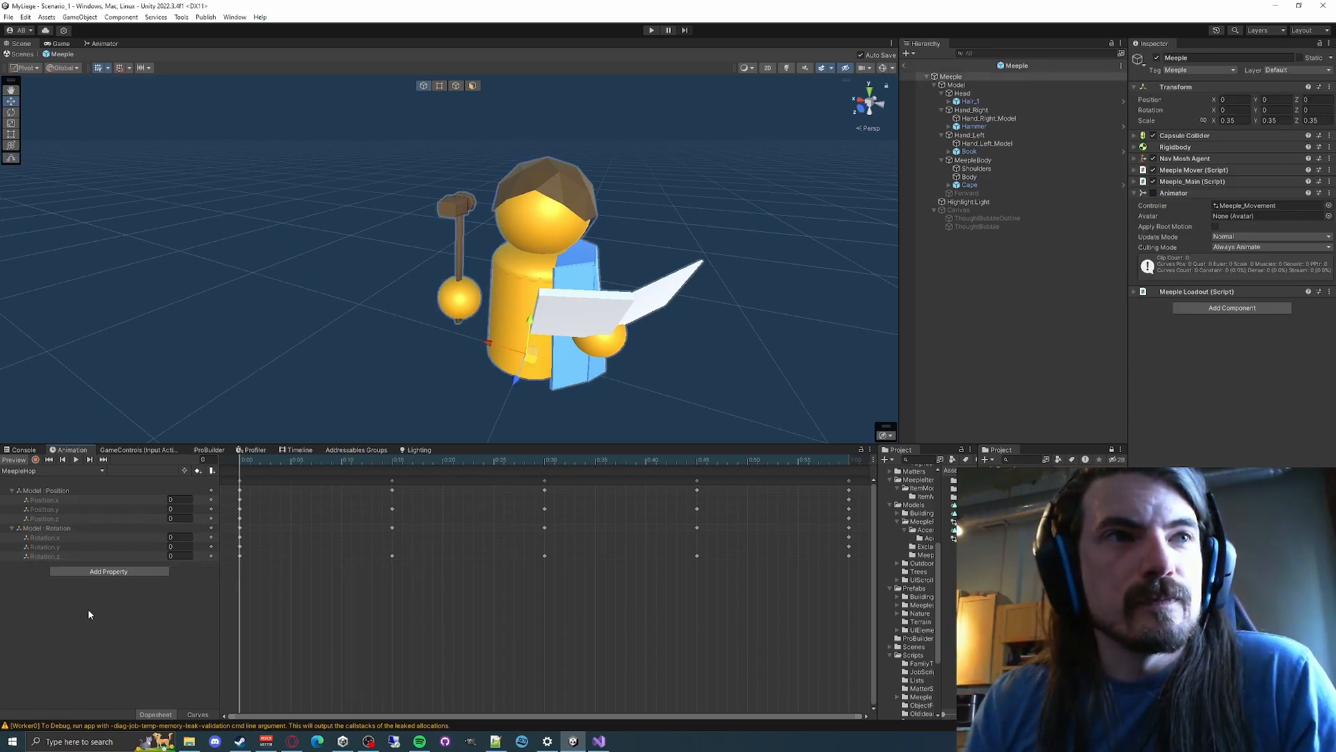
pyautogui.click(36, 460)
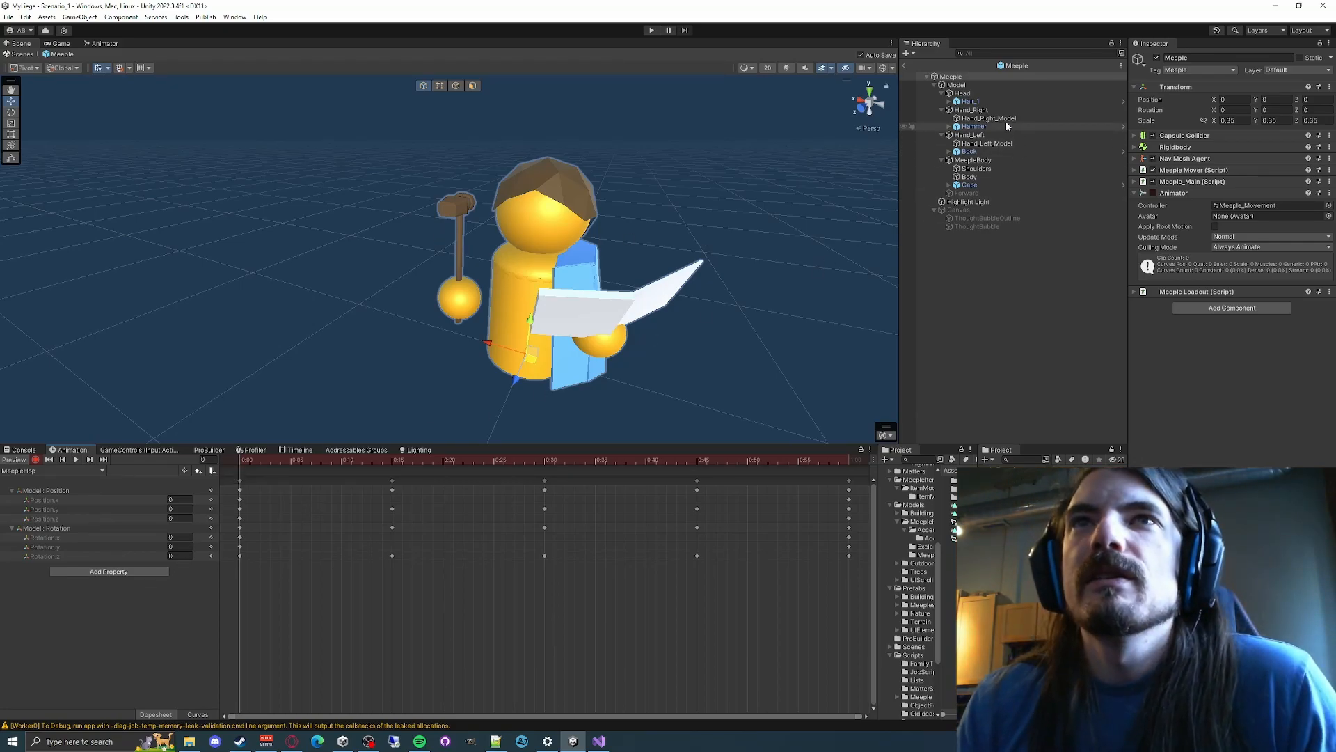
pyautogui.click(974, 109)
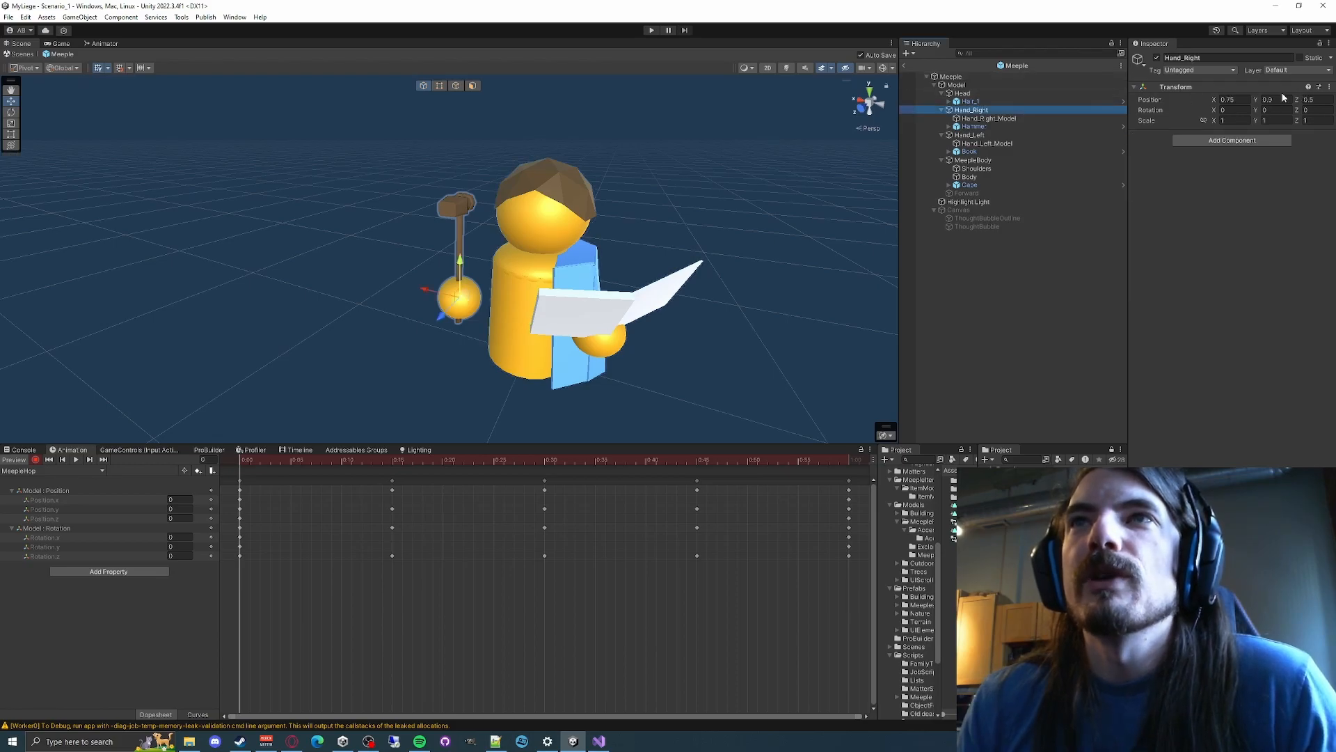
pyautogui.click(1233, 100)
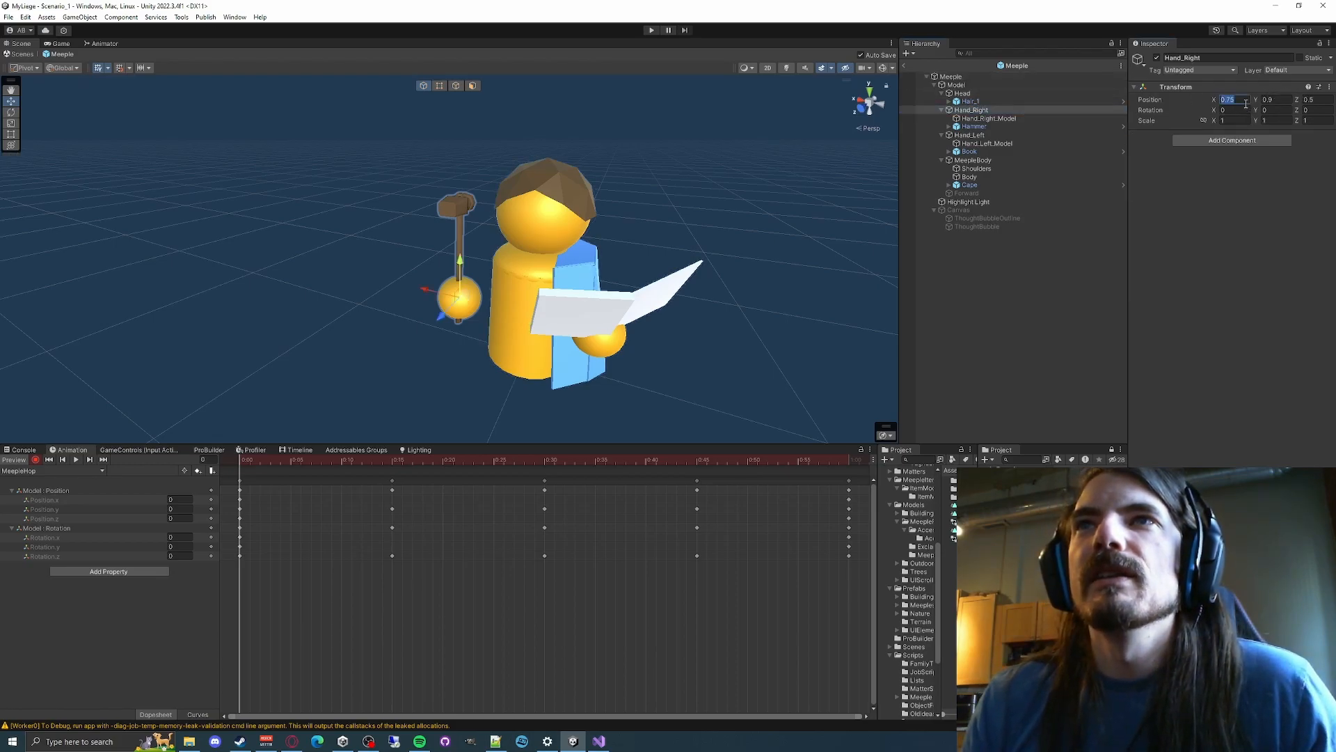
pyautogui.press('Tab')
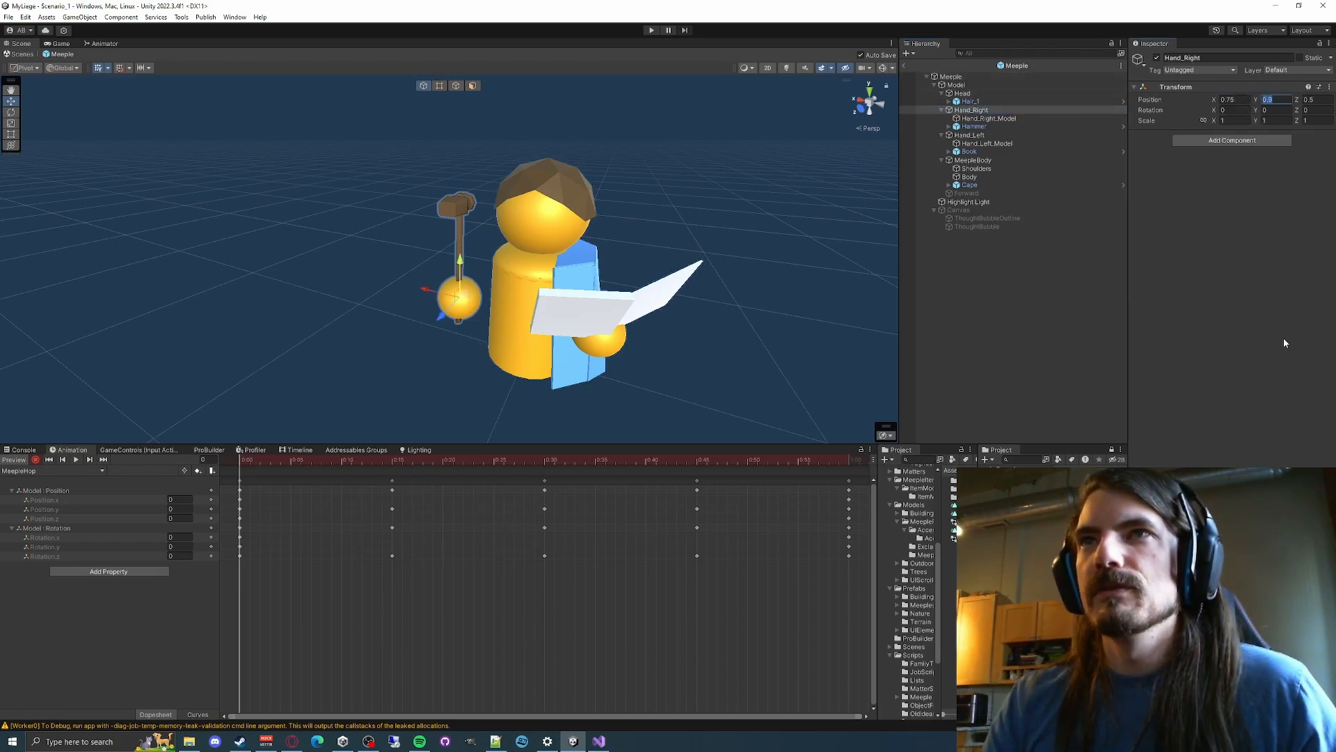
pyautogui.write('1')
pyautogui.press('Tab')
pyautogui.hotkey('shift', 'Tab')
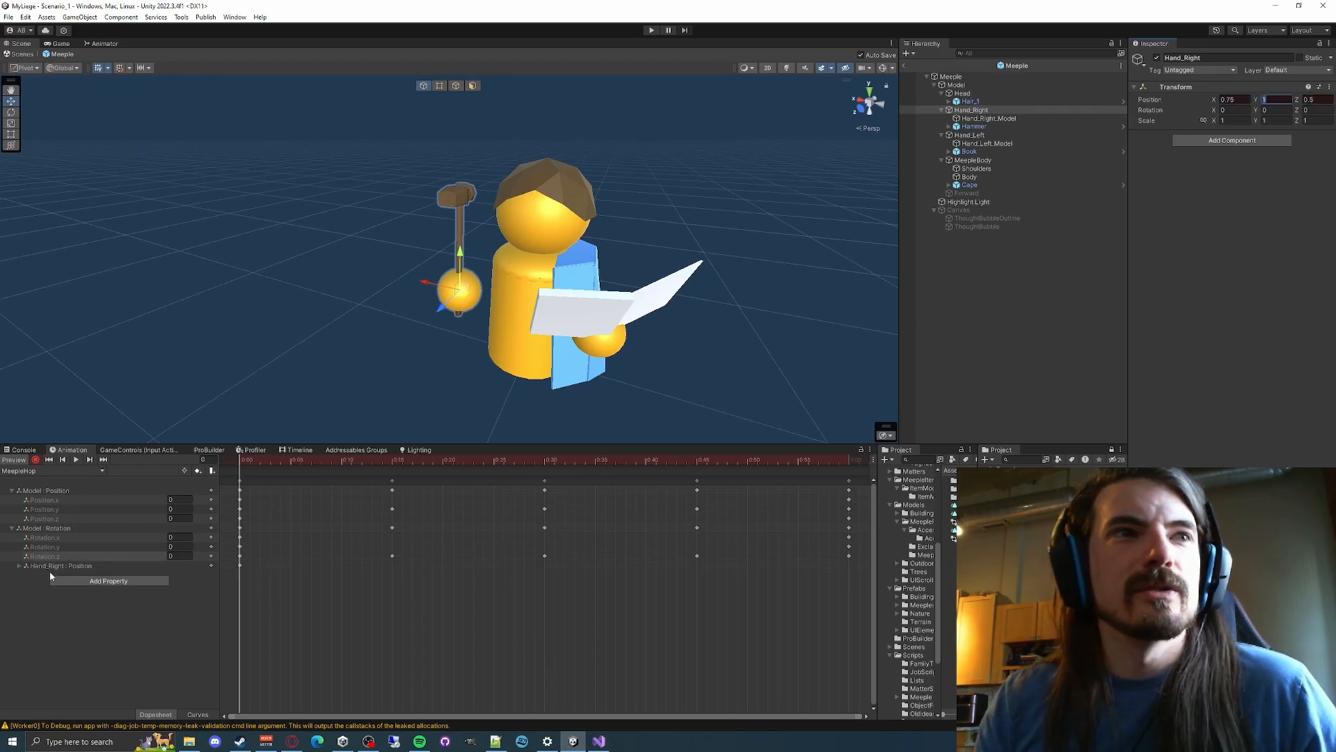
pyautogui.click(18, 566)
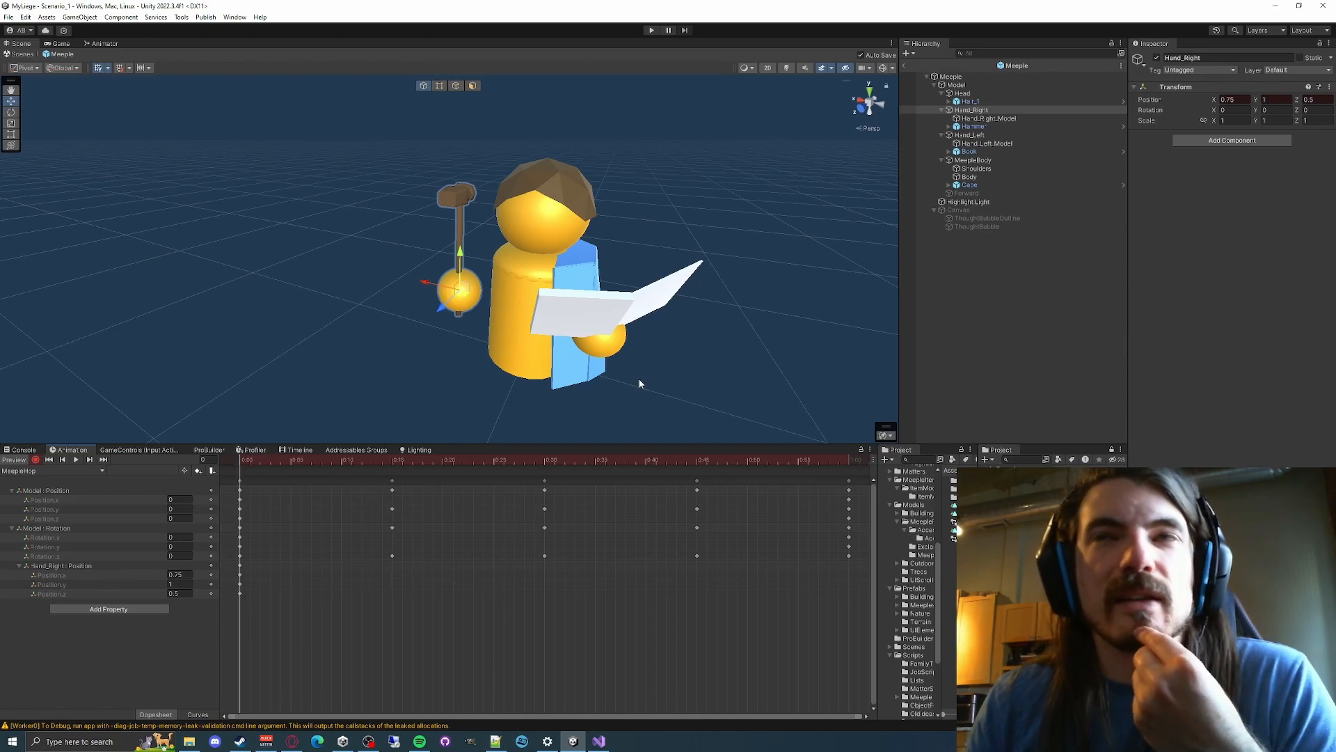
# Set Hand_Right's Y position to 0.9 on frame 0
pyautogui.click(1277, 99)
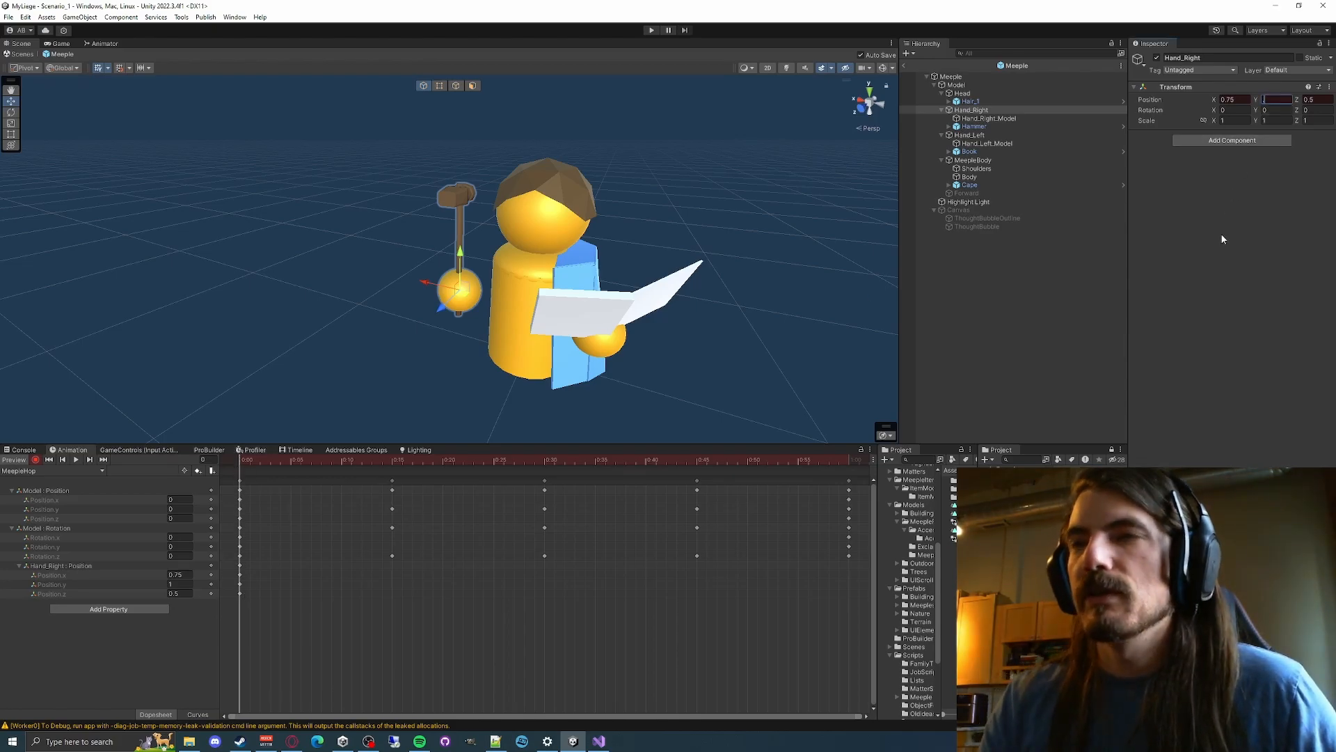
pyautogui.write('0.9')
pyautogui.press('Return')
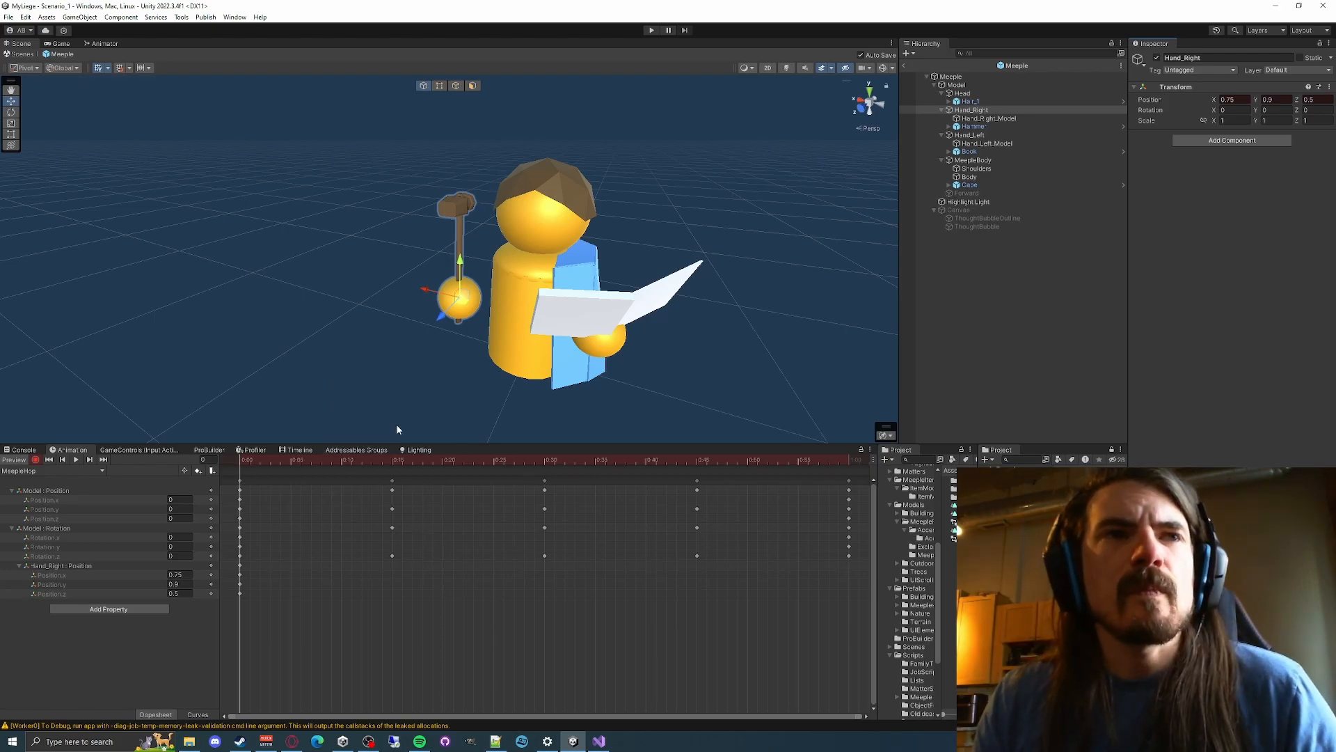
# Key Hand_Right's Y position at 0.9 on frame 60, trying a value of 1 and undoing it
pyautogui.click(850, 460)
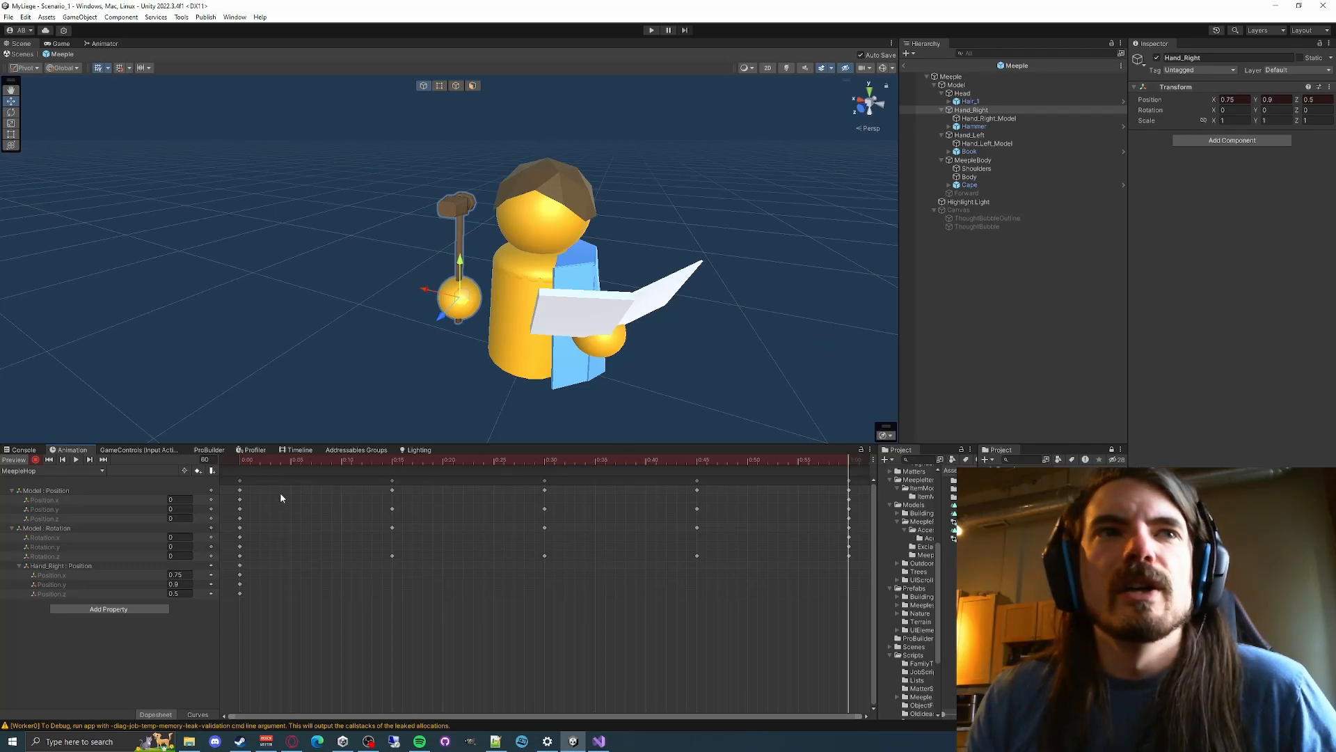
pyautogui.click(243, 464)
pyautogui.click(850, 461)
pyautogui.click(1282, 97)
pyautogui.write('1')
pyautogui.press('Tab')
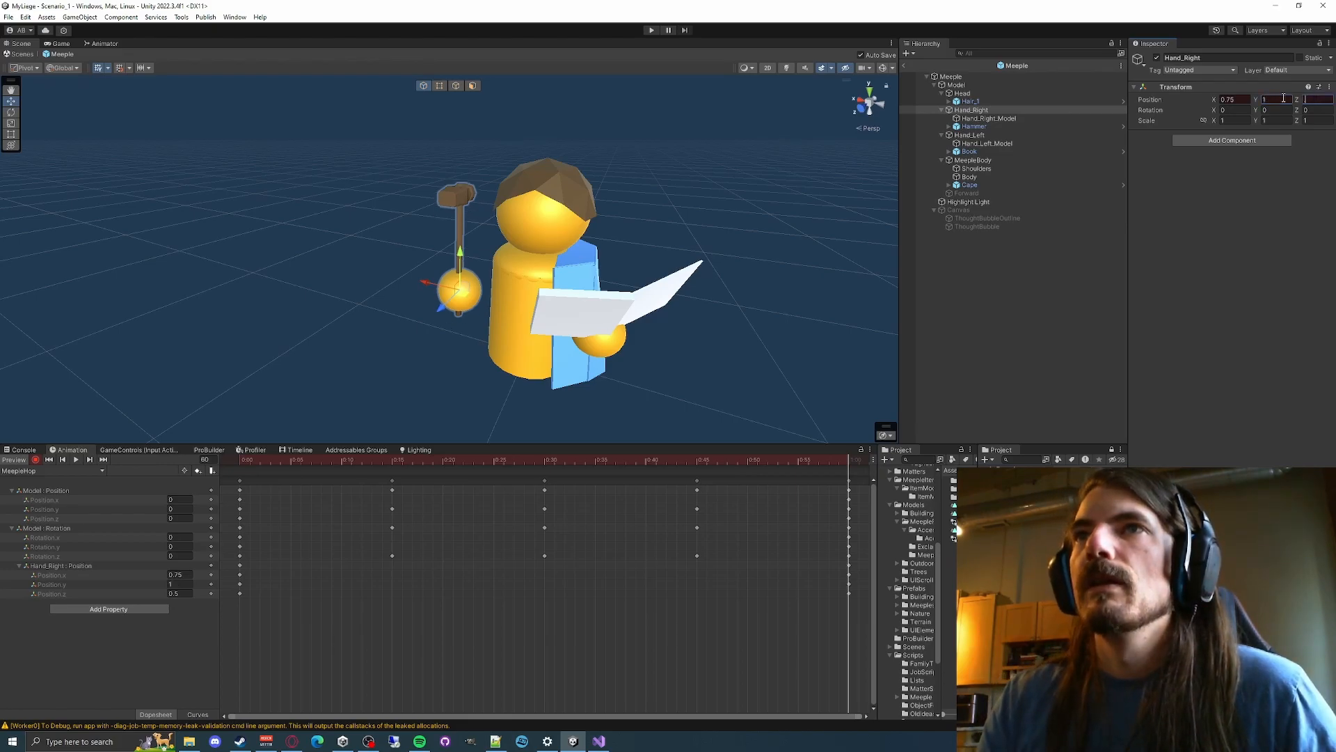
pyautogui.hotkey('ctrl', 'z')
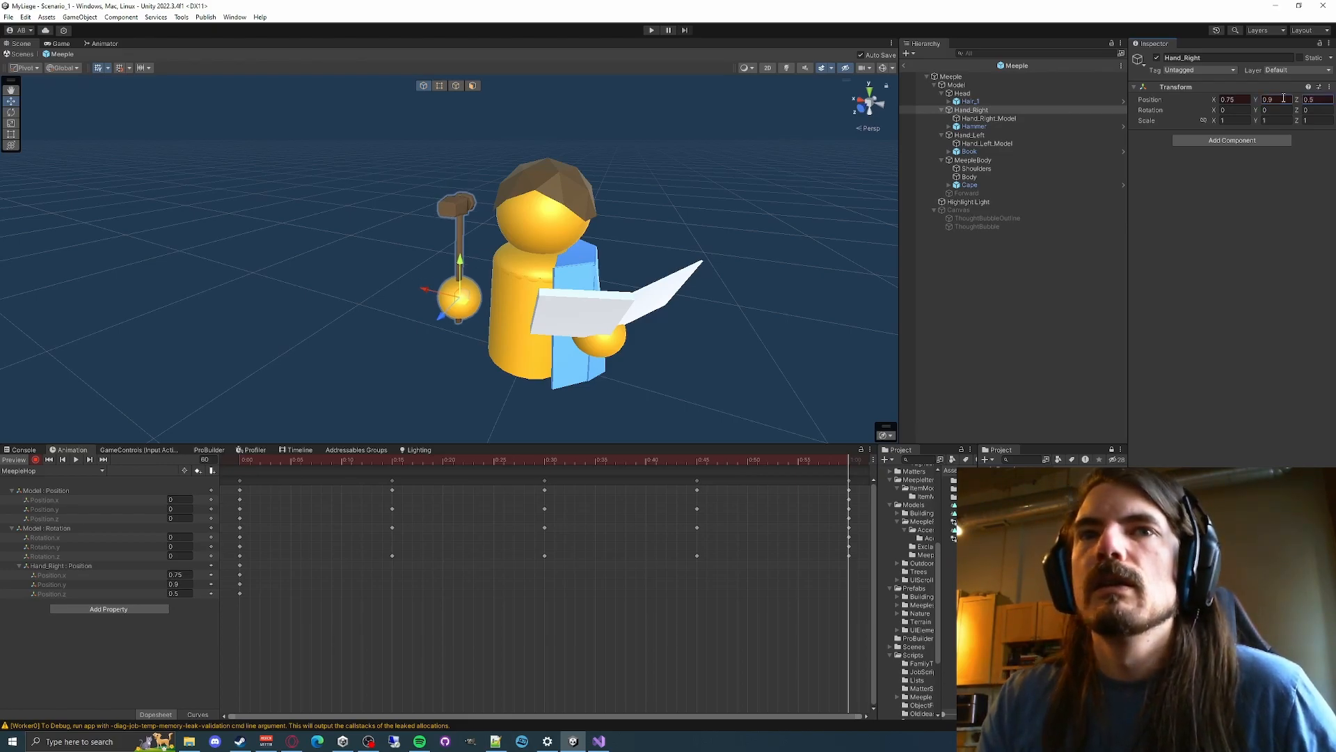
pyautogui.click(1277, 100)
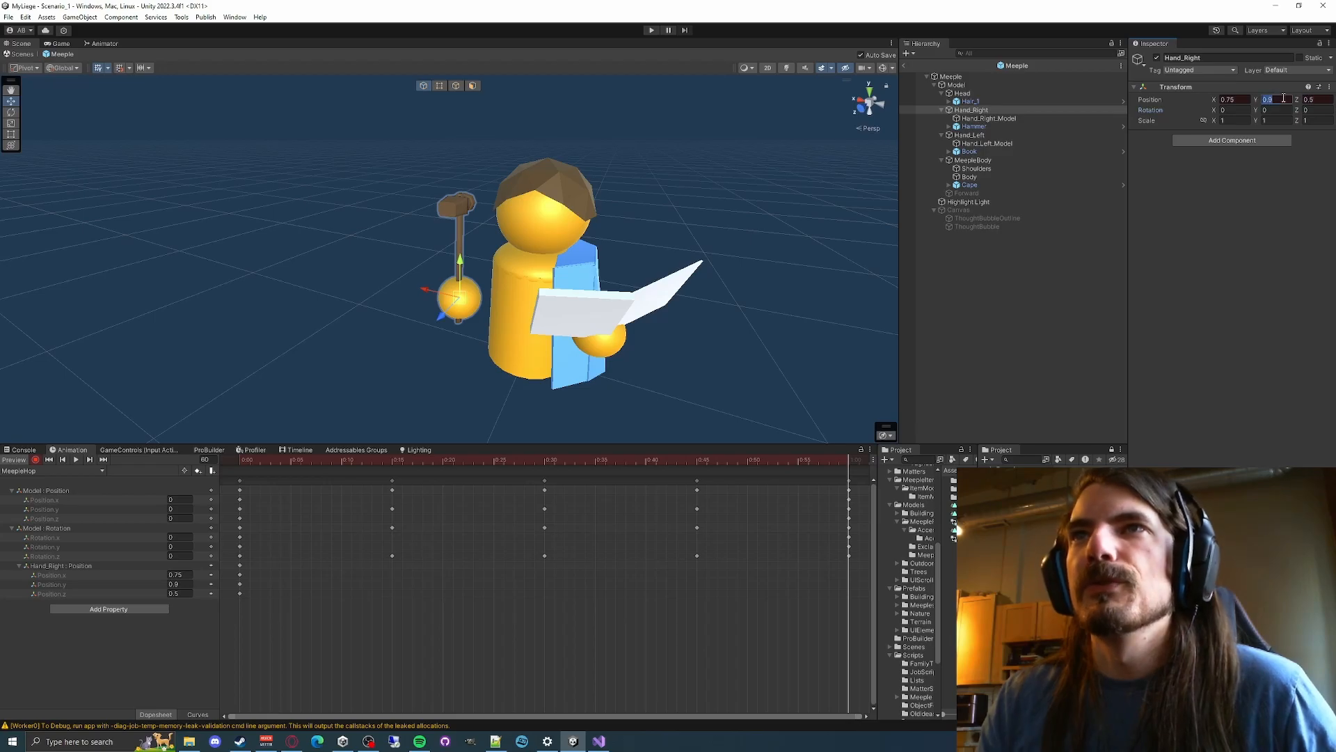
pyautogui.write('1')
pyautogui.hotkey('ctrl', 'z')
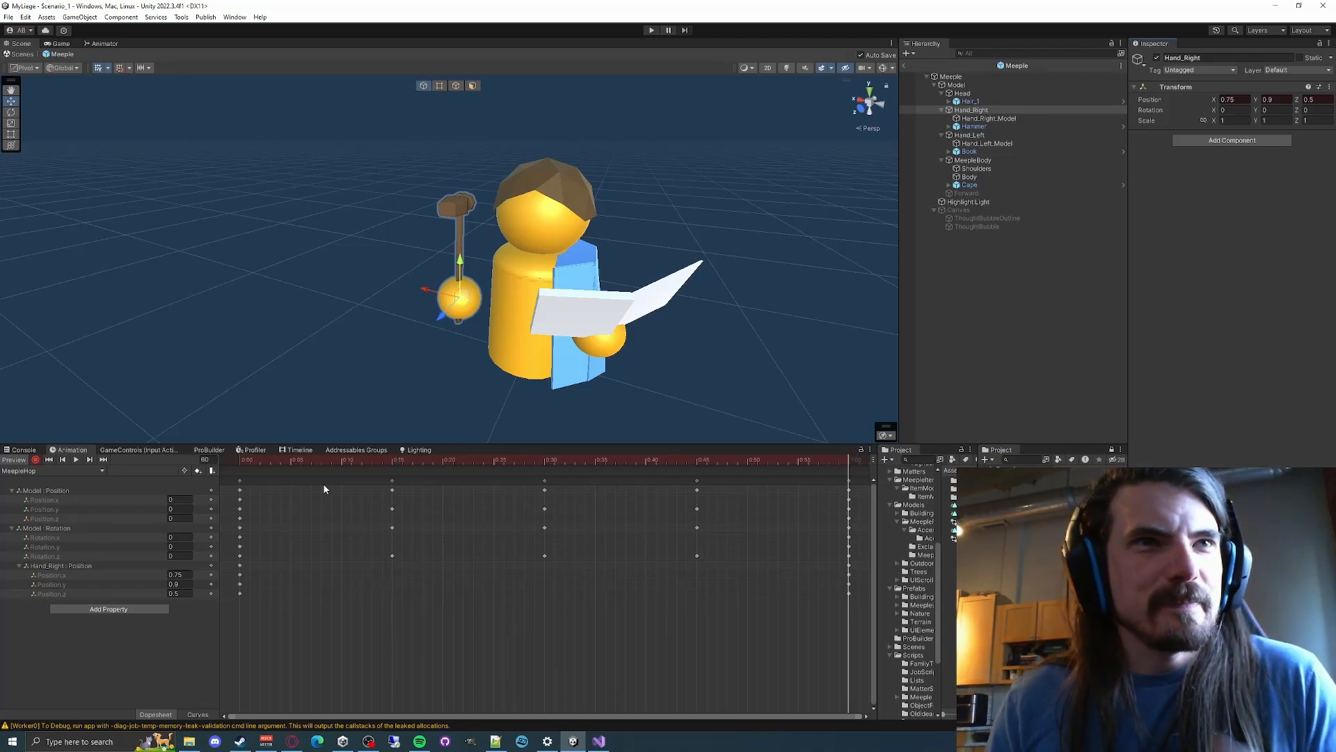
# Switch the handle orientation to Local and raise Hand_Right along its Y axis to about 1.155 on frame 15
pyautogui.click(396, 461)
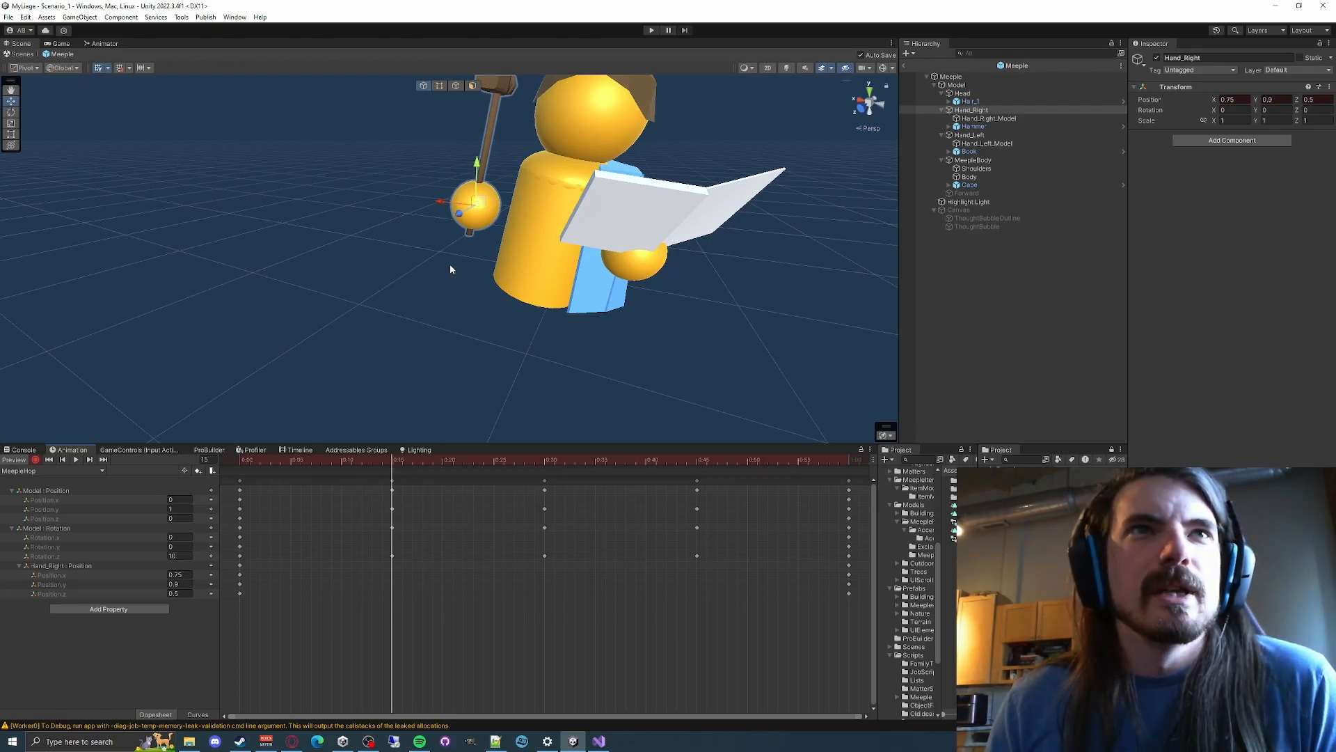
pyautogui.moveTo(480, 327); pyautogui.dragTo(676, 286, button='right')
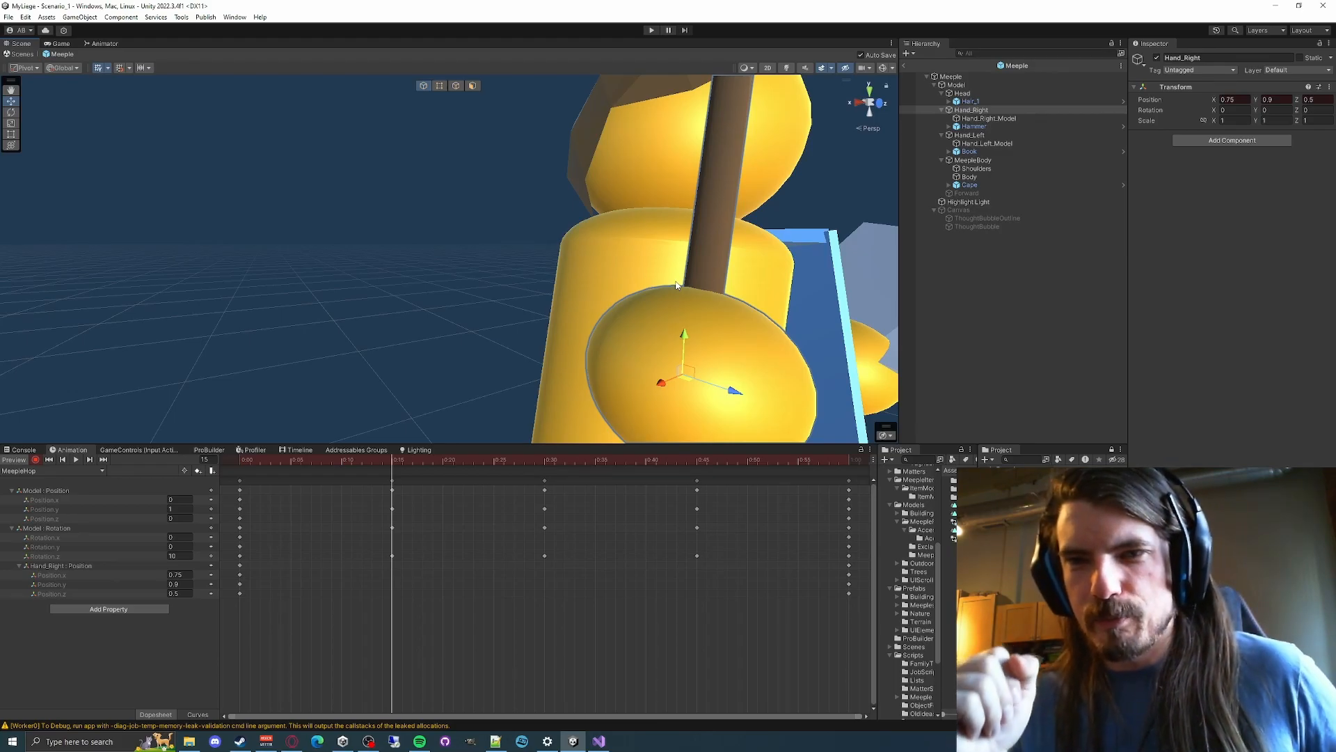
pyautogui.moveTo(470, 270); pyautogui.dragTo(501, 324, button='right')
pyautogui.press('w')
pyautogui.press('s')
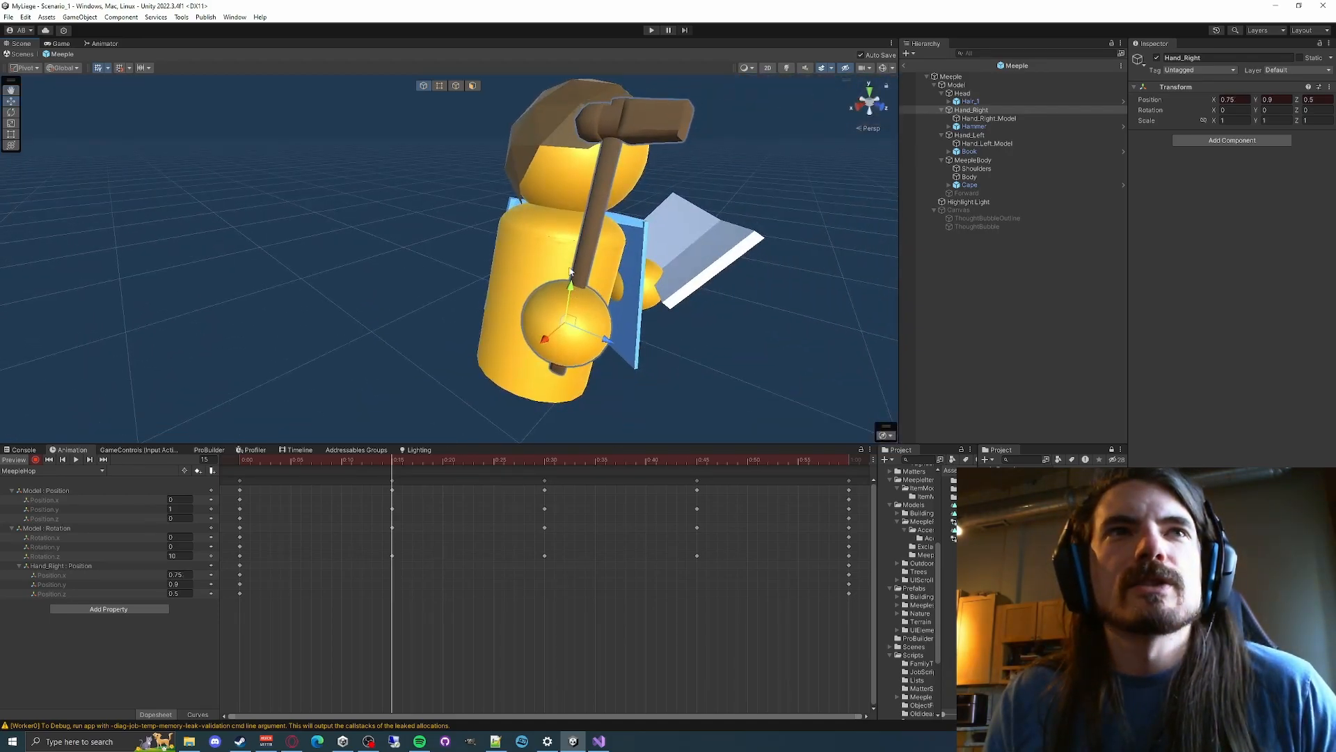
pyautogui.click(63, 68)
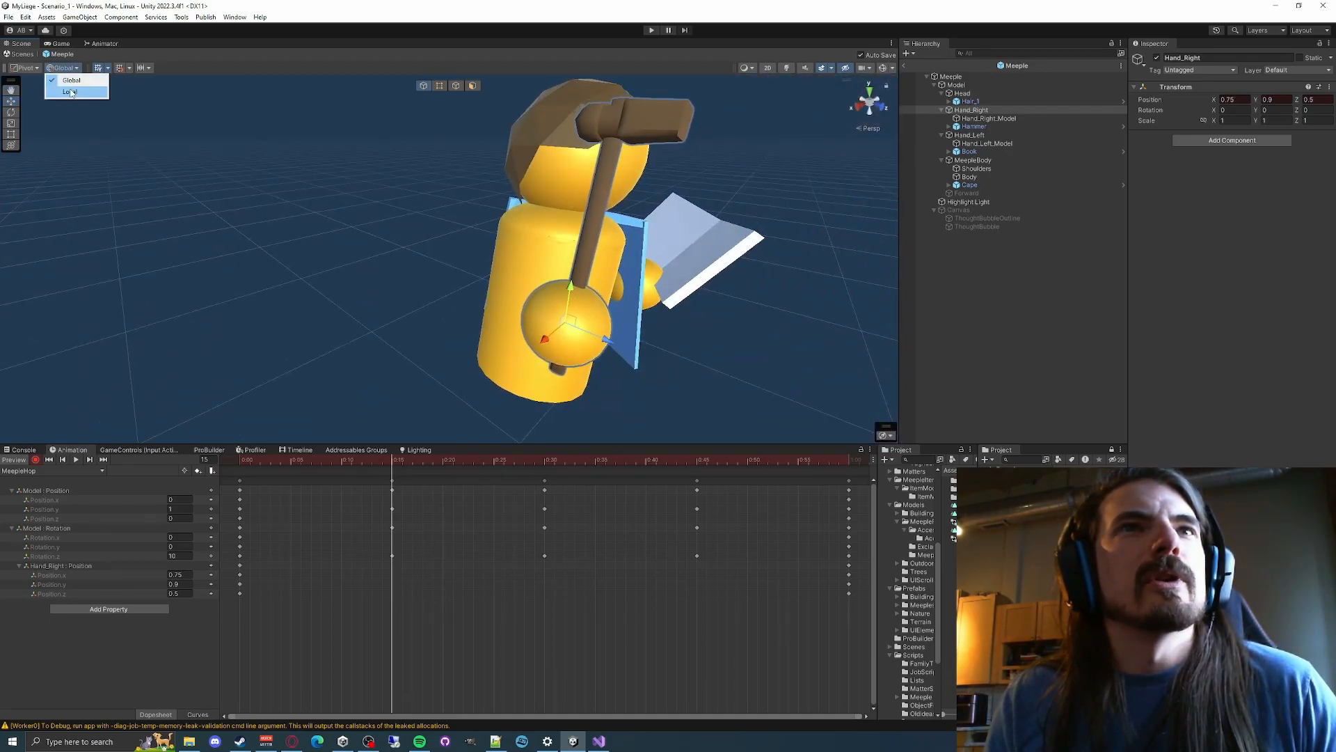
pyautogui.click(70, 92)
pyautogui.moveTo(131, 140); pyautogui.dragTo(265, 224, button='right')
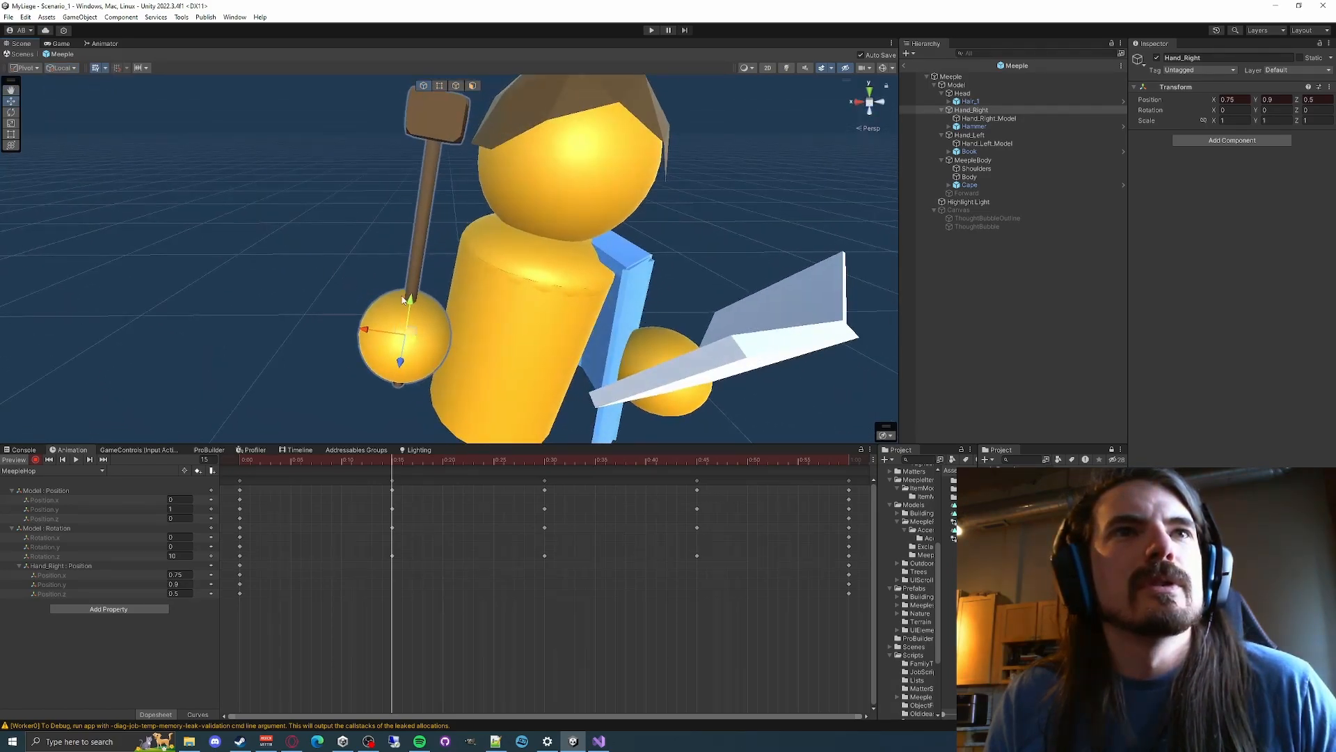
pyautogui.moveTo(411, 301); pyautogui.dragTo(449, 270)
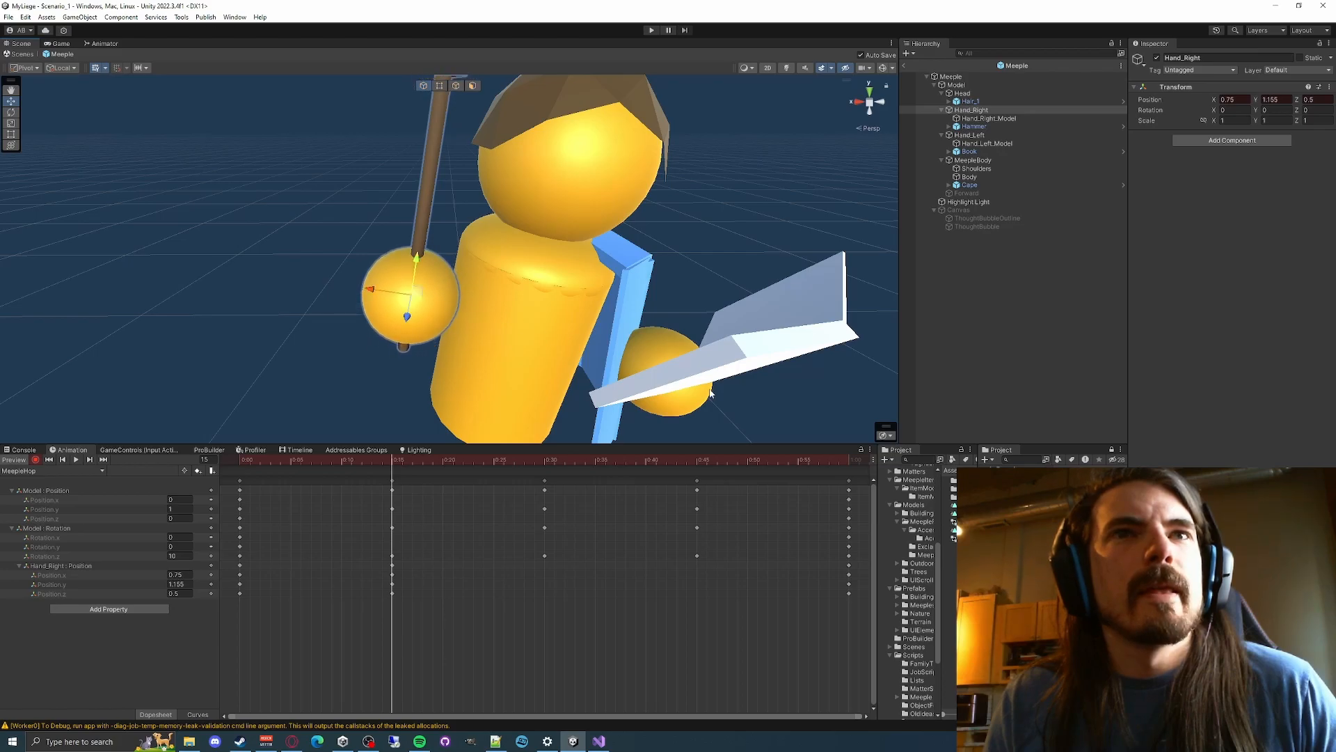
# Key Hand_Right's Y position at 0.9 on frame 30
pyautogui.click(545, 460)
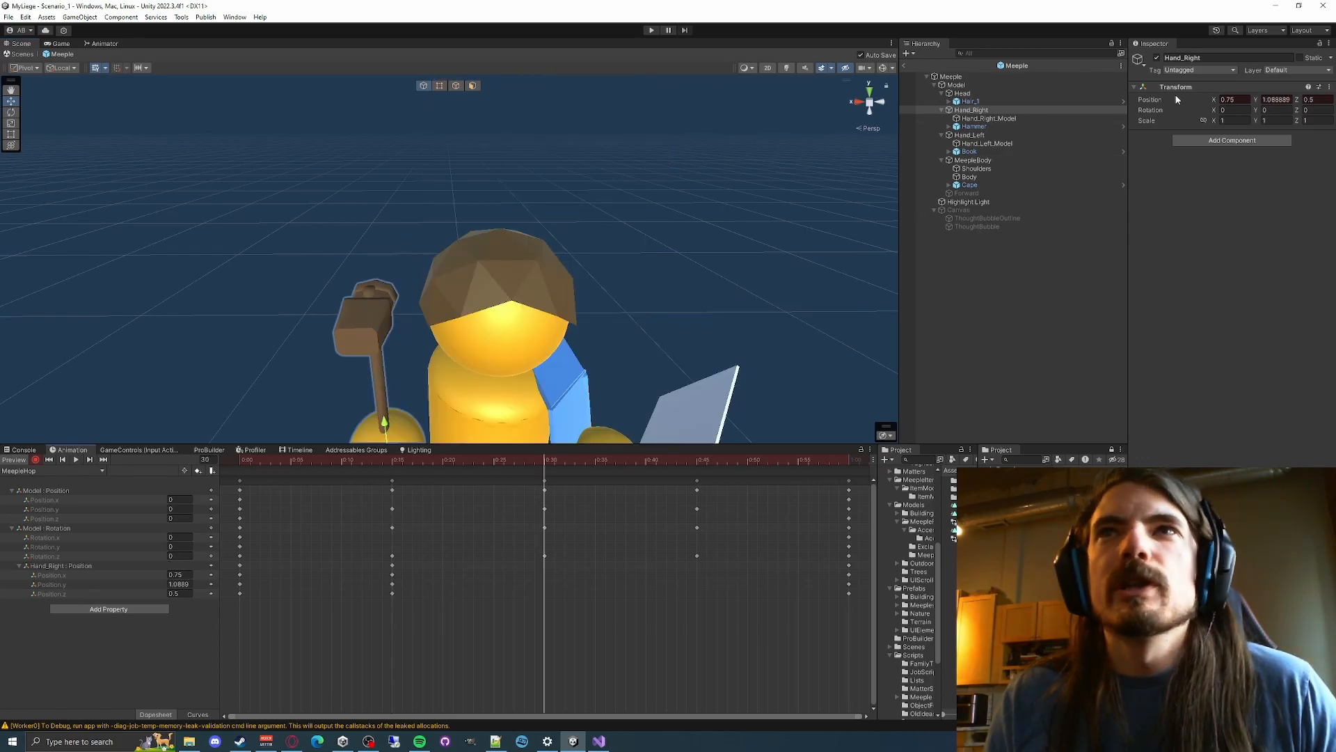
pyautogui.click(1276, 100)
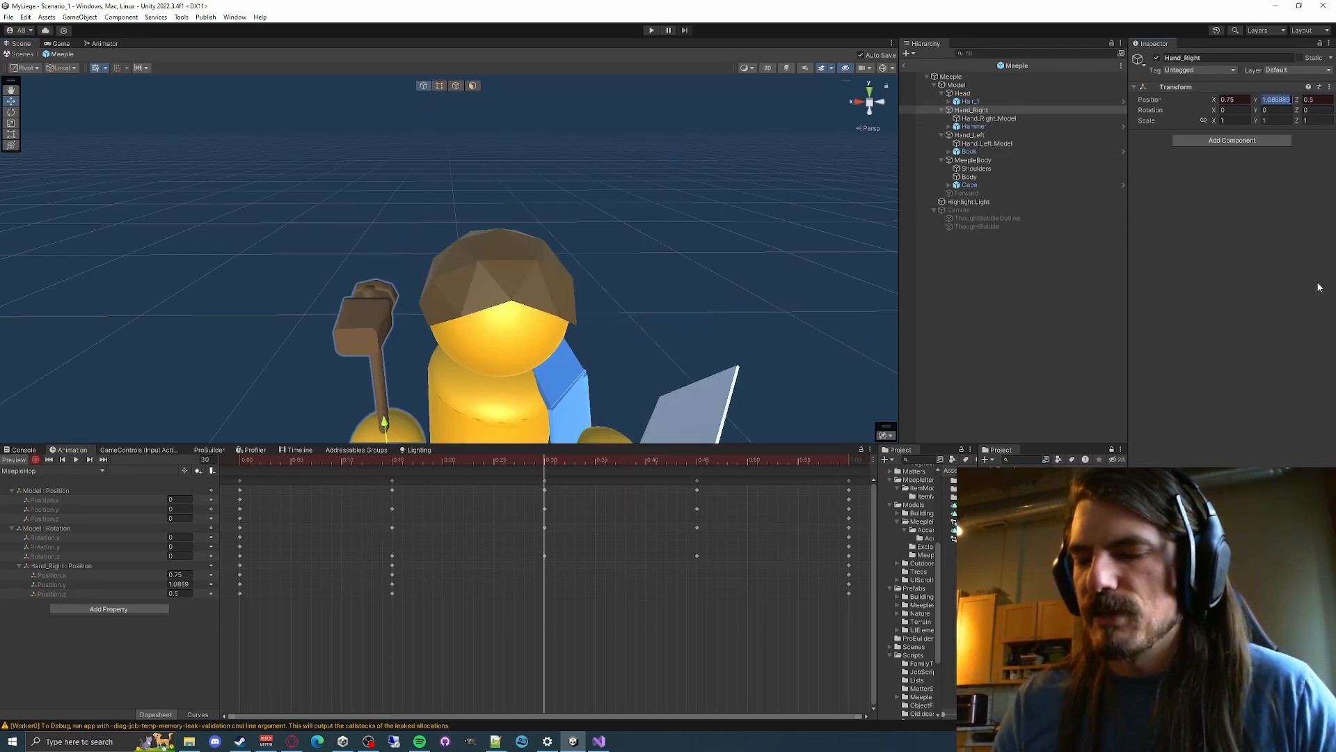
pyautogui.write('0.9')
pyautogui.press('Tab')
pyautogui.moveTo(233, 301); pyautogui.dragTo(269, 304, button='right')
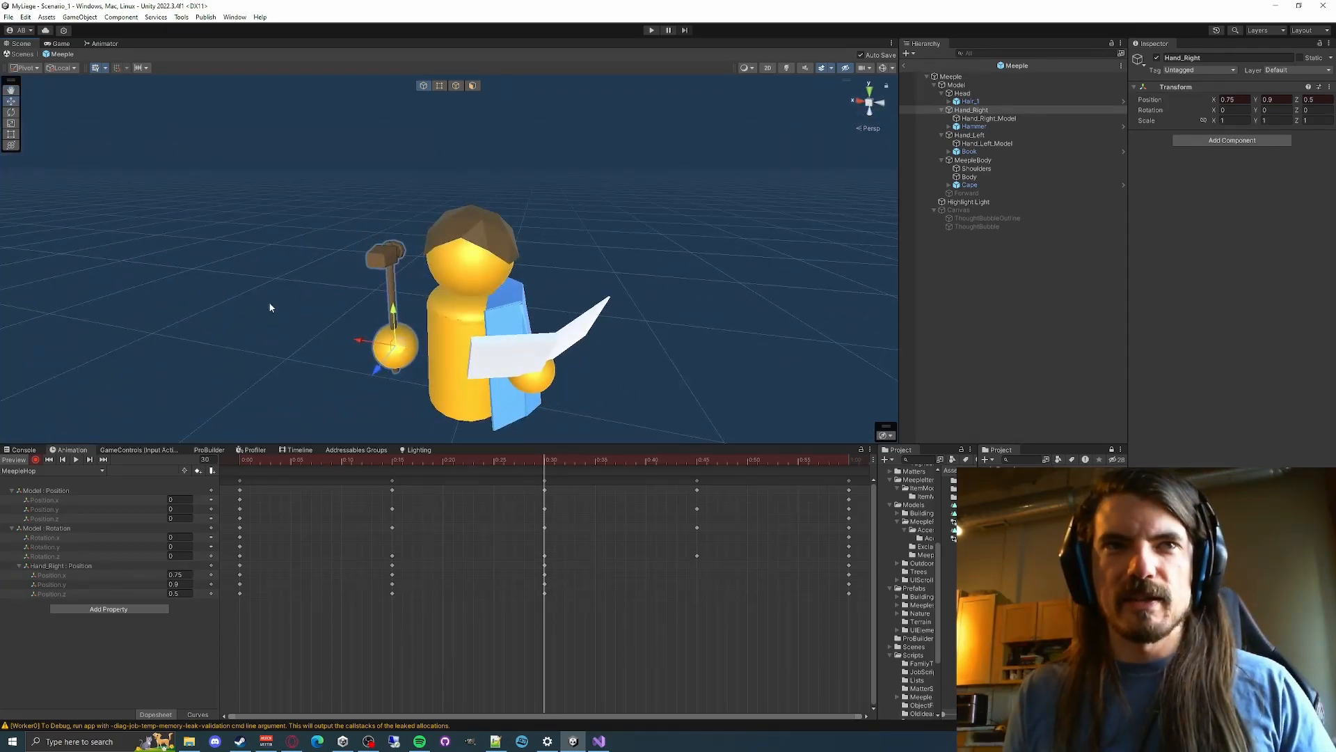
# Lower Hand_Right on frame 45 and set its Y position to 0.7
pyautogui.click(697, 462)
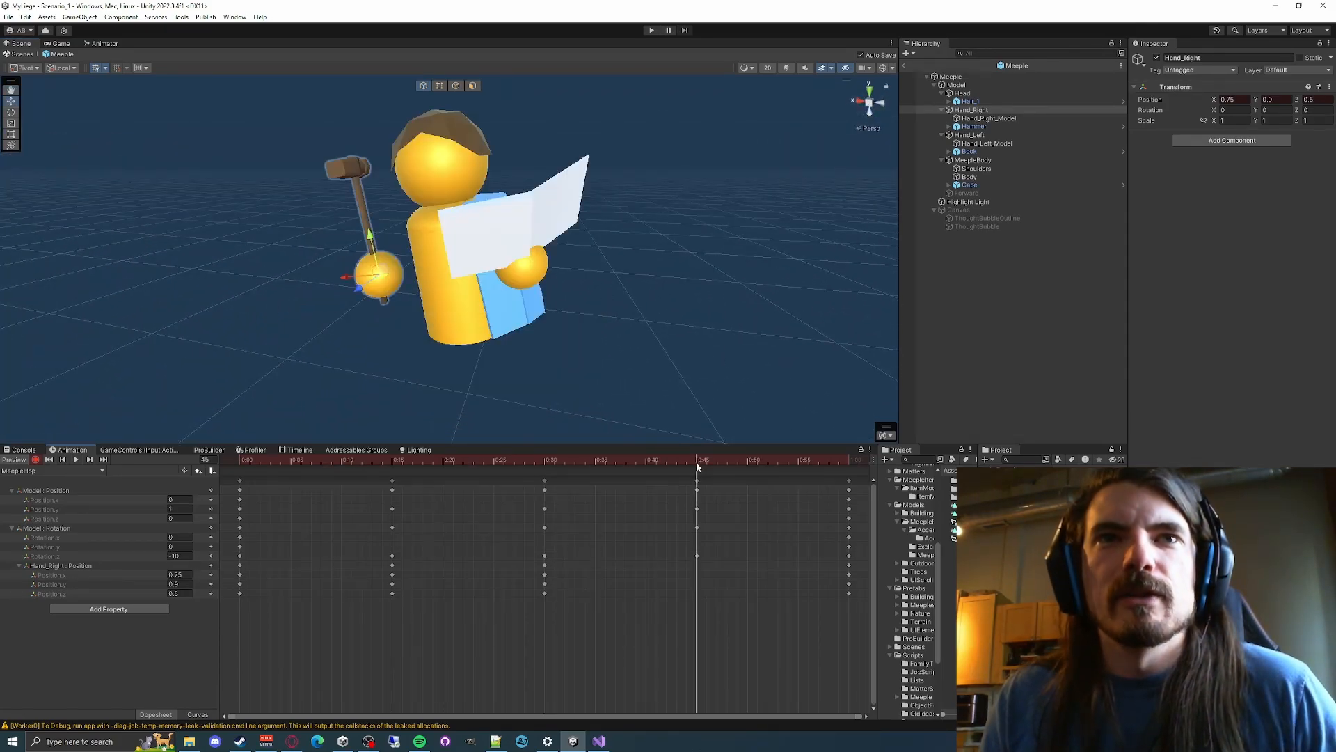
pyautogui.moveTo(371, 237); pyautogui.dragTo(374, 259)
pyautogui.click(1272, 103)
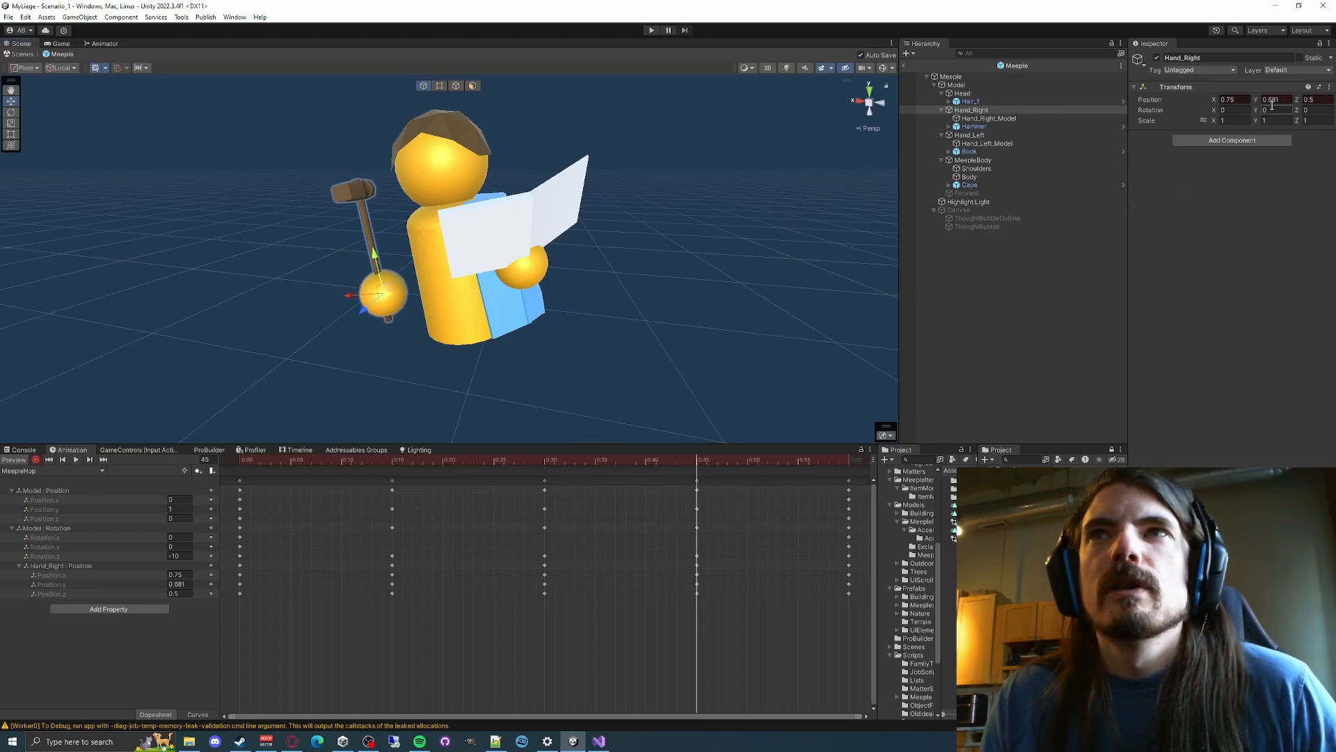
pyautogui.write('0.7')
pyautogui.press('Tab')
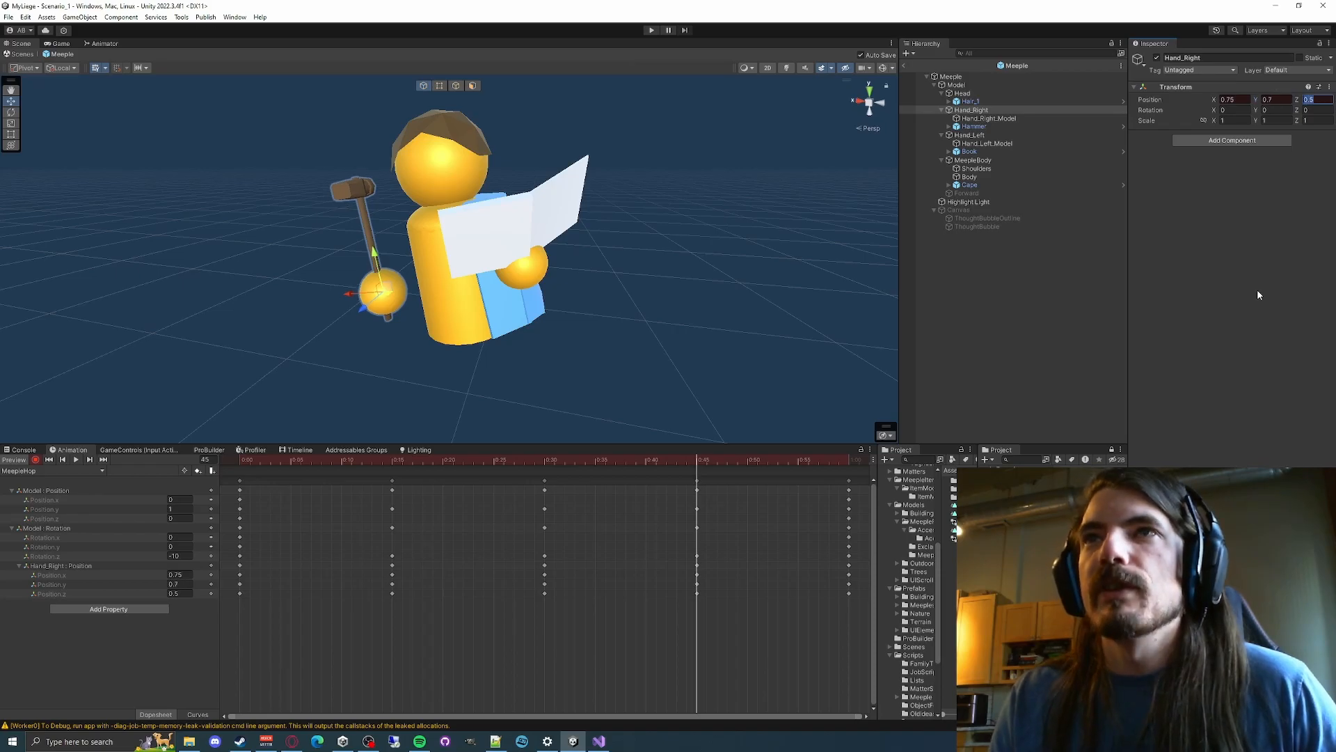
# Set Hand_Right's Y position to 1.1 on frame 15
pyautogui.click(394, 461)
pyautogui.click(1270, 100)
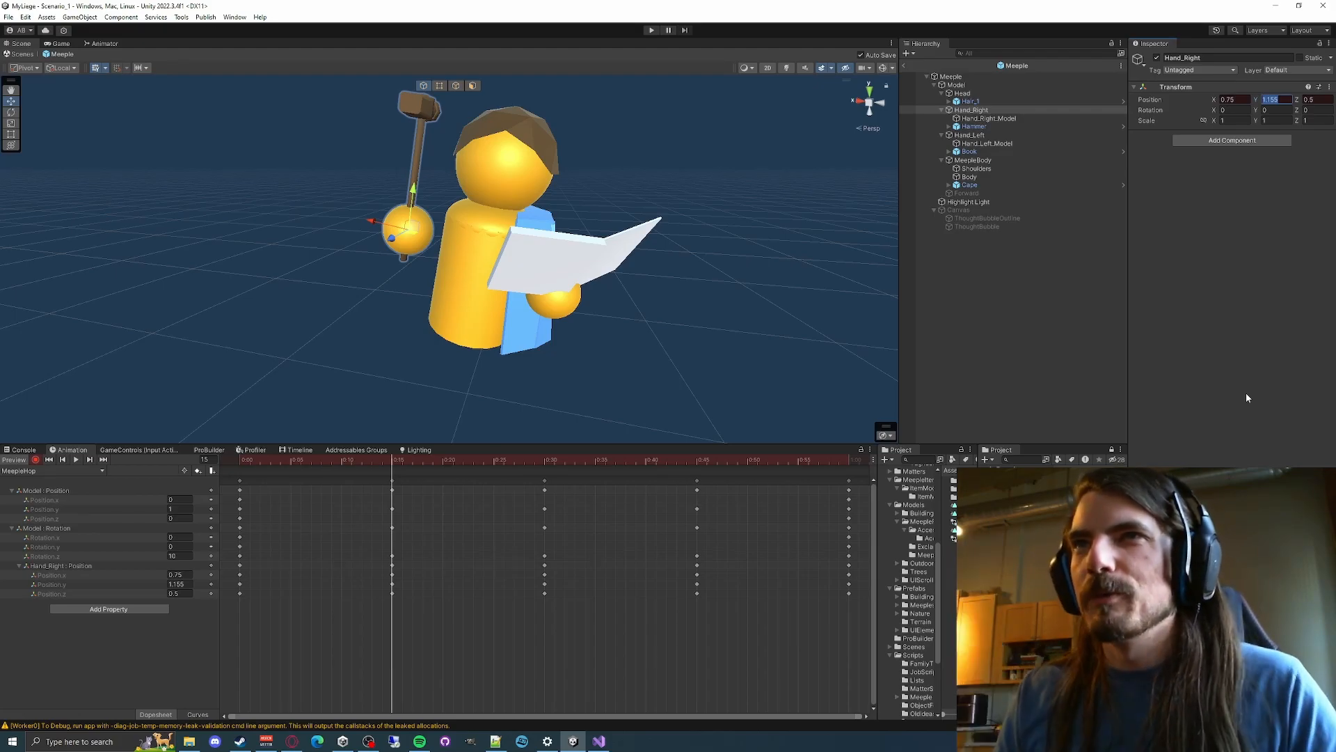
pyautogui.write('1.1')
pyautogui.press('Tab')
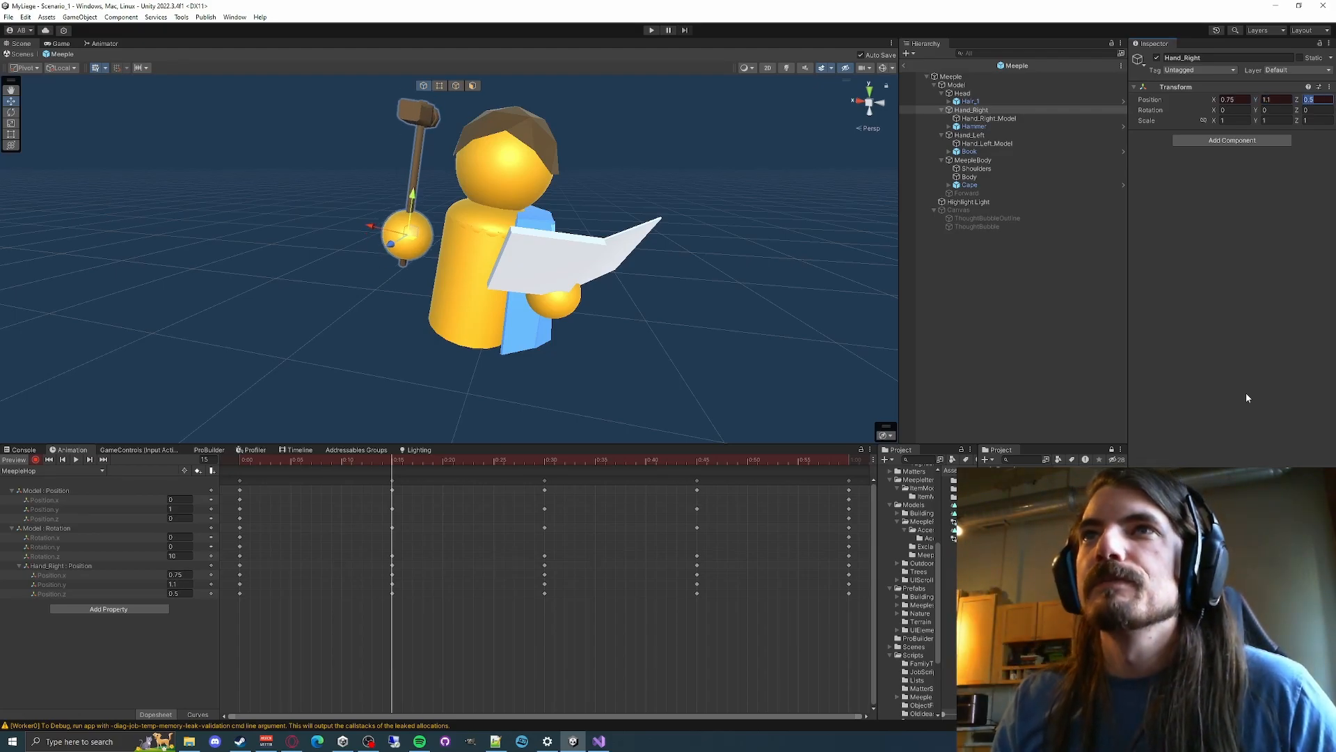
# Play the MeepleHop clip to check the right hand's movement and return the playhead to frame 0
pyautogui.click(541, 460)
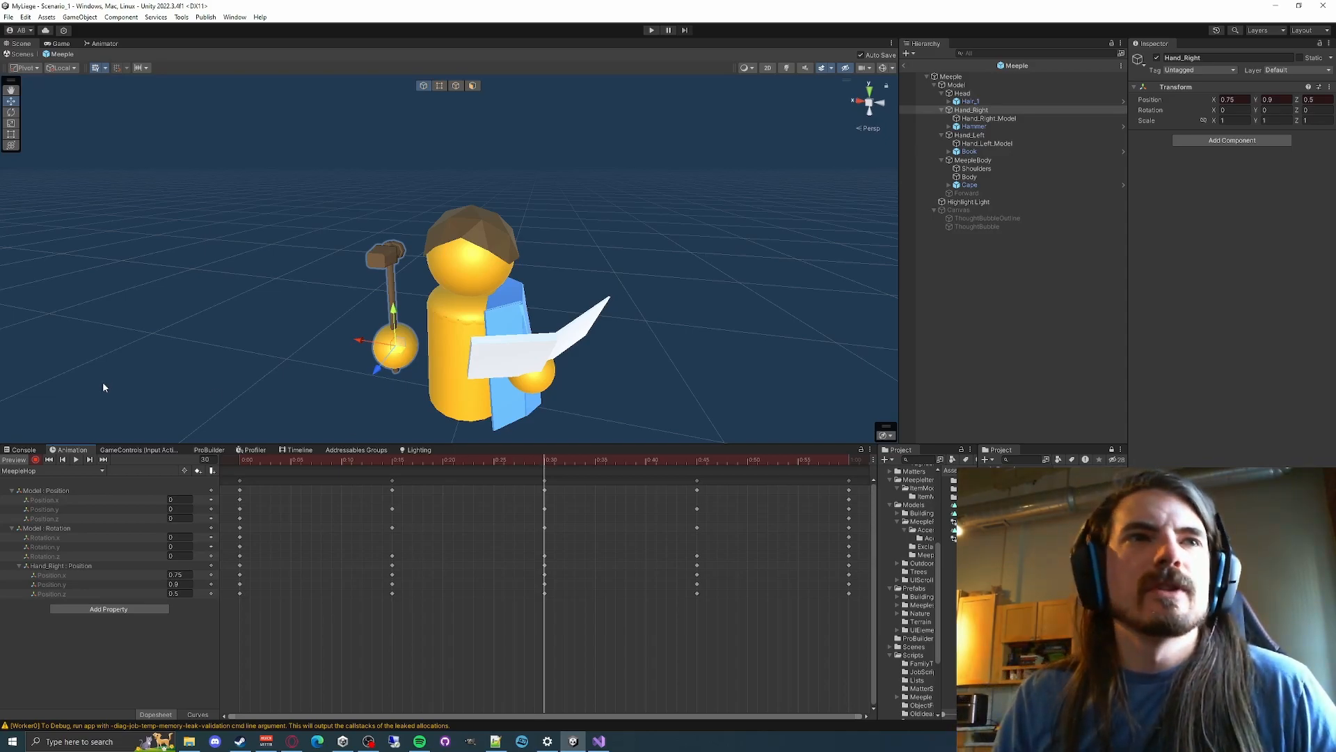
pyautogui.click(76, 460)
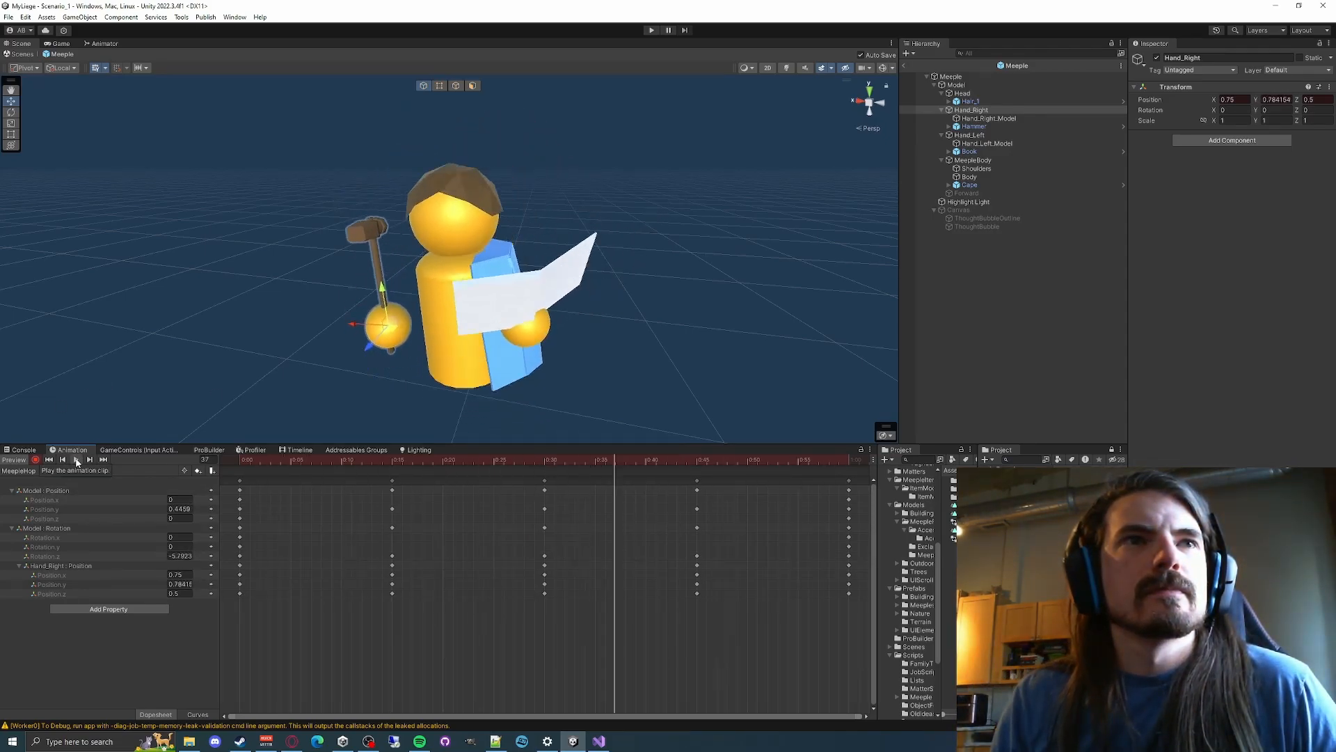
pyautogui.click(76, 459)
pyautogui.keyDown('alt'); pyautogui.moveTo(235, 292); pyautogui.dragTo(295, 297); pyautogui.keyUp('alt')
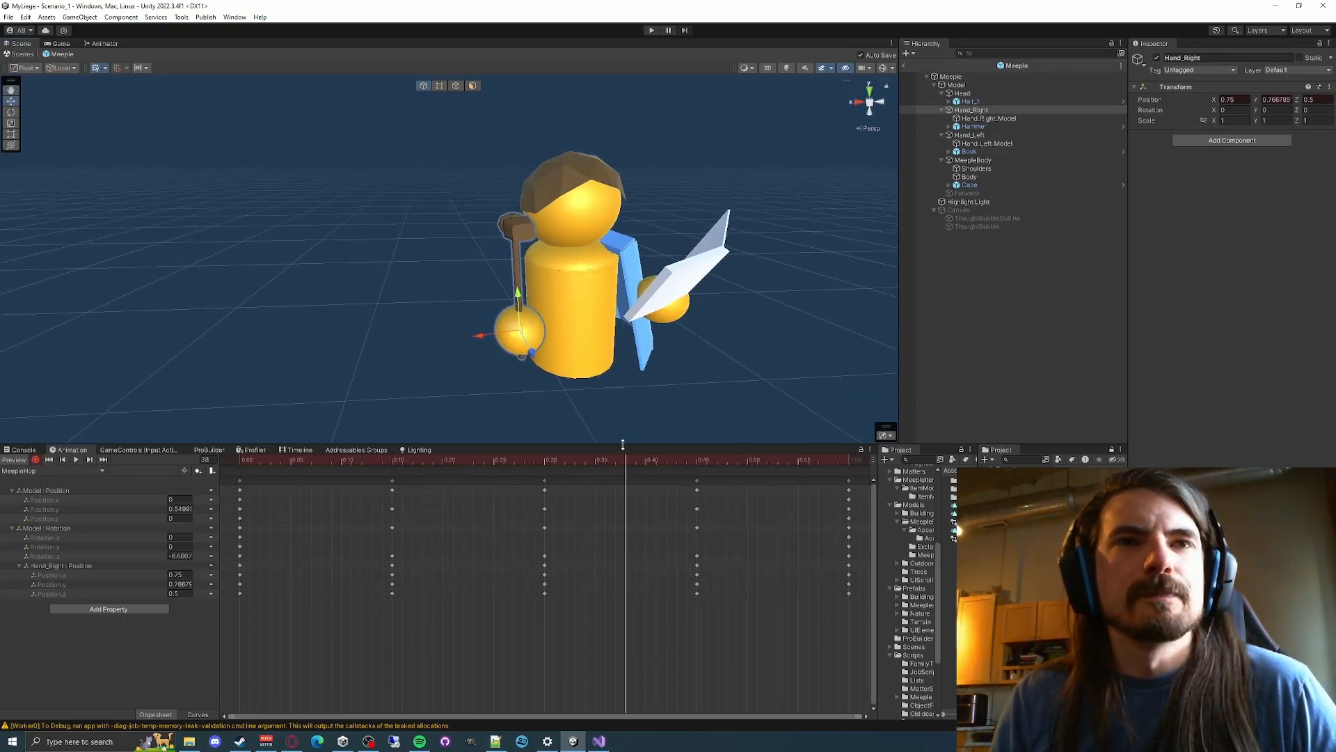
pyautogui.moveTo(624, 462); pyautogui.dragTo(245, 468)
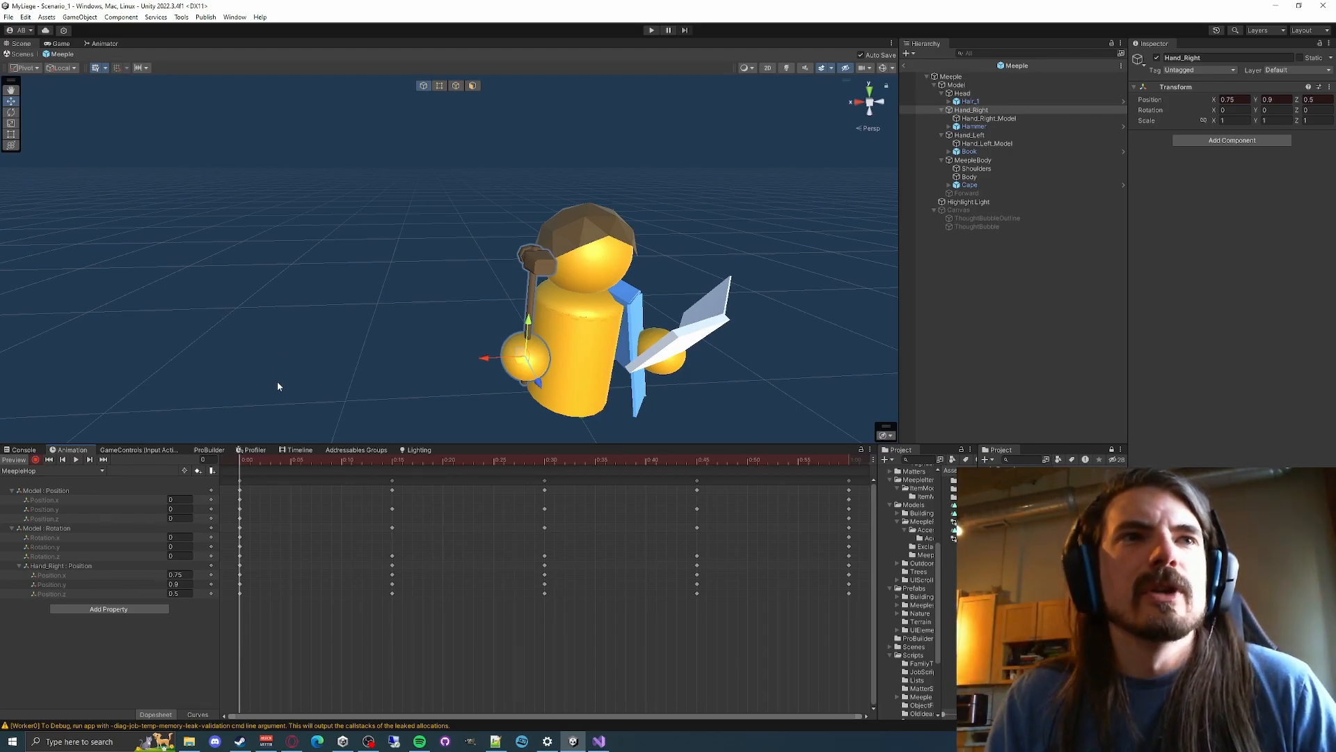
# Record a rotation keyframe of 0 on all axes for Hand_Right at frame 0 and expand its rotation track
pyautogui.click(1230, 112)
pyautogui.press('Tab')
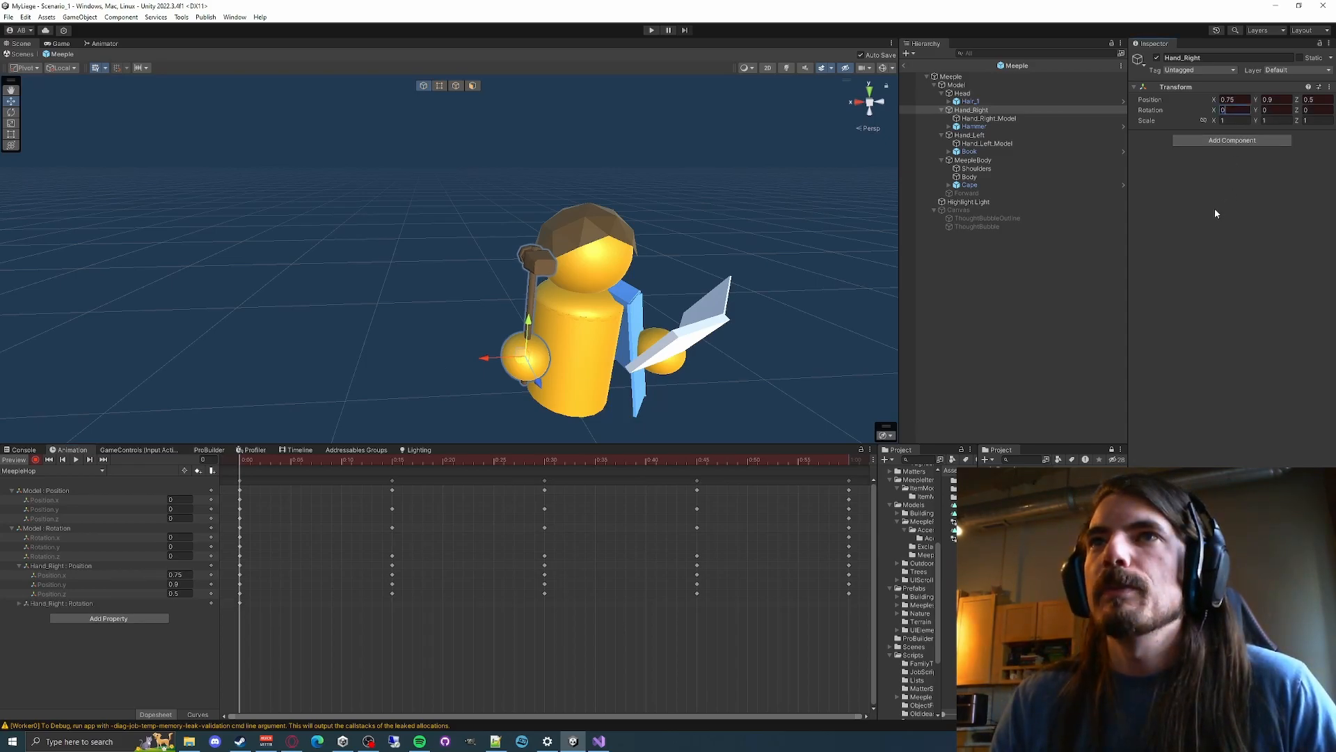
pyautogui.click(1270, 100)
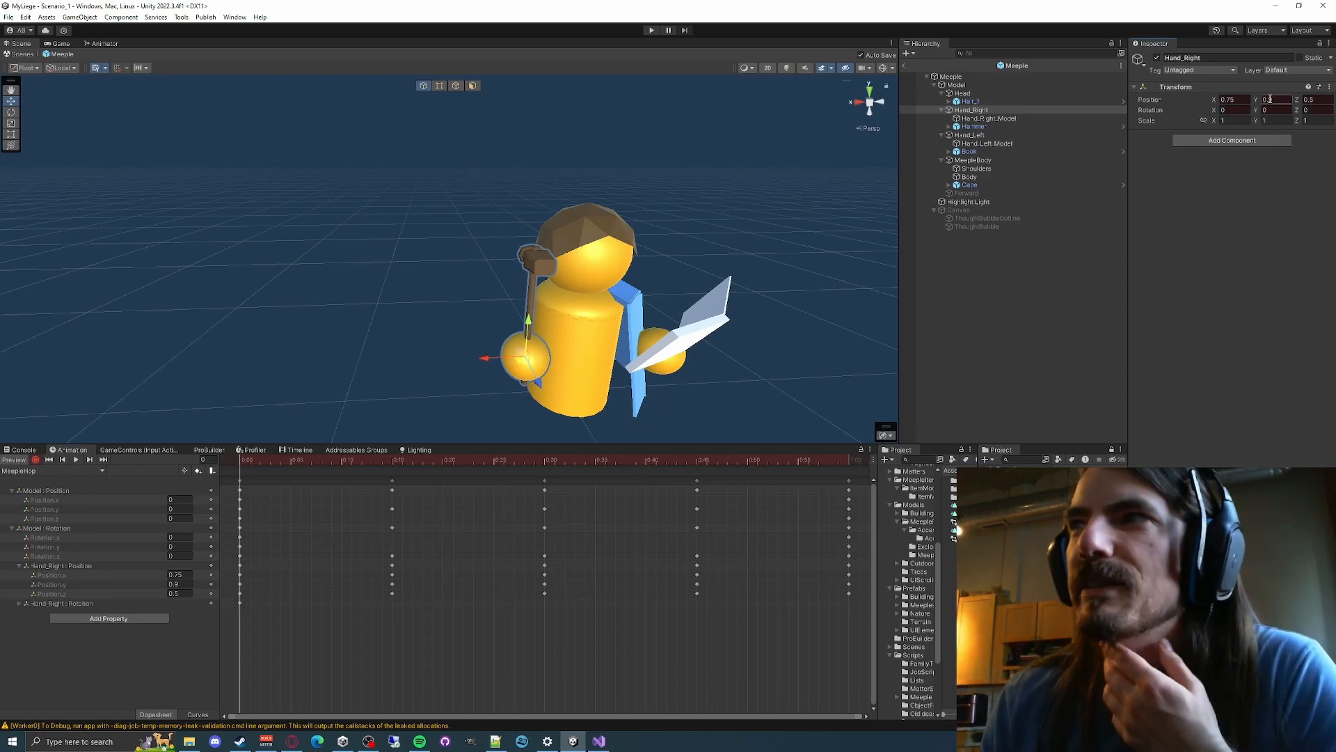
pyautogui.click(1235, 101)
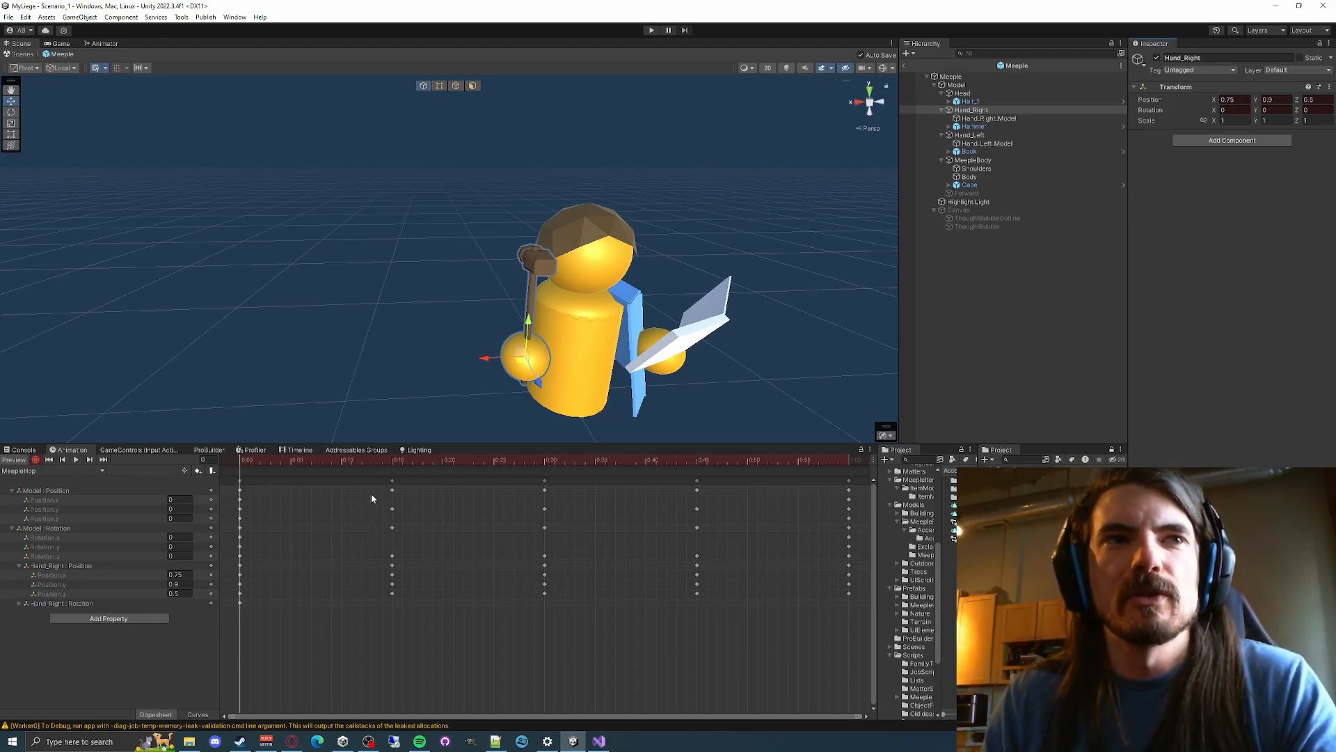
pyautogui.click(19, 602)
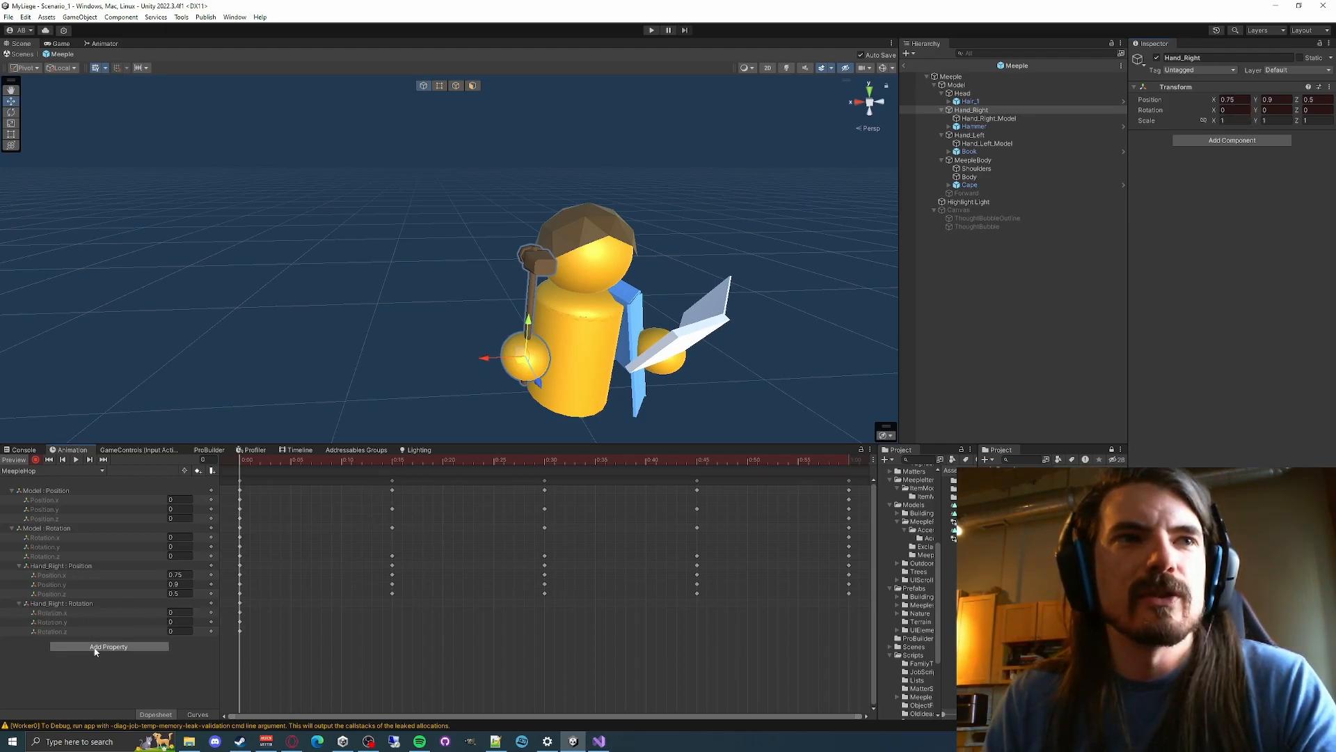
# Key Hand_Right's rotation at 0 on all axes on frames 30 and 60
pyautogui.click(545, 462)
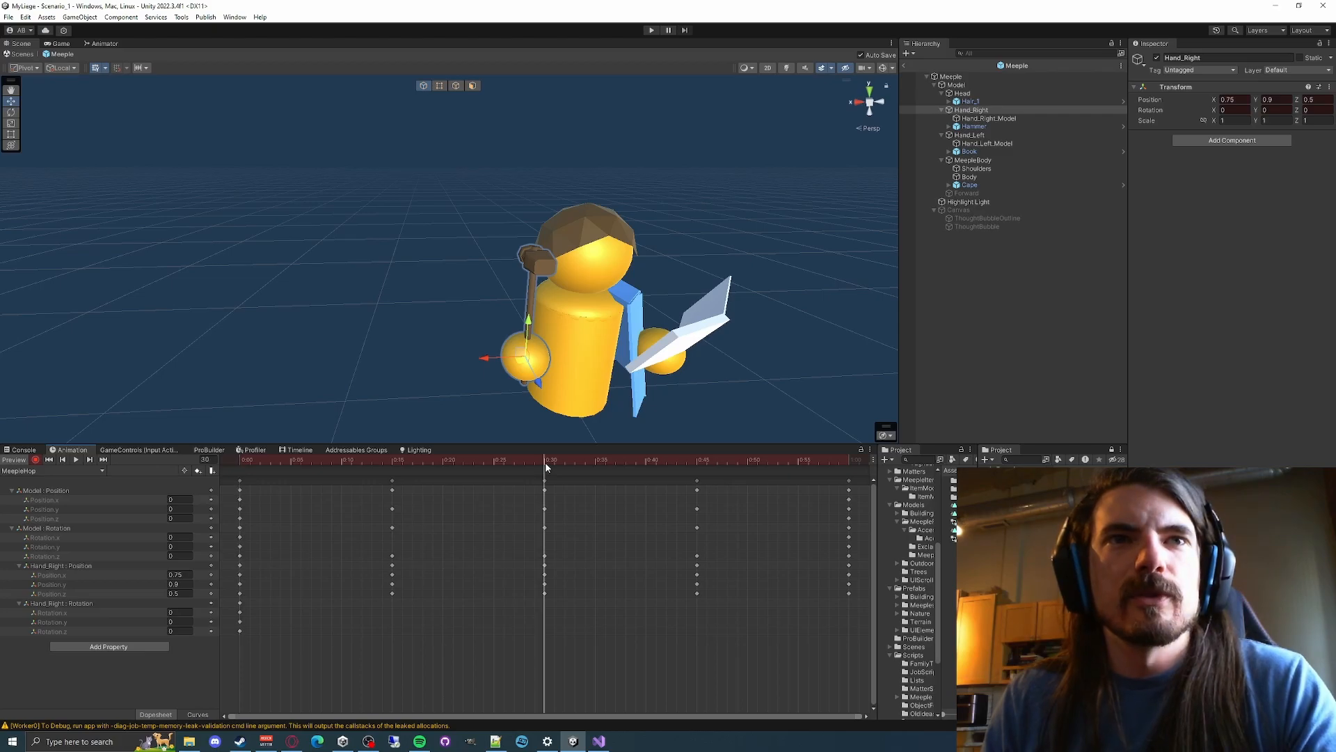
pyautogui.click(1246, 111)
pyautogui.press('Tab')
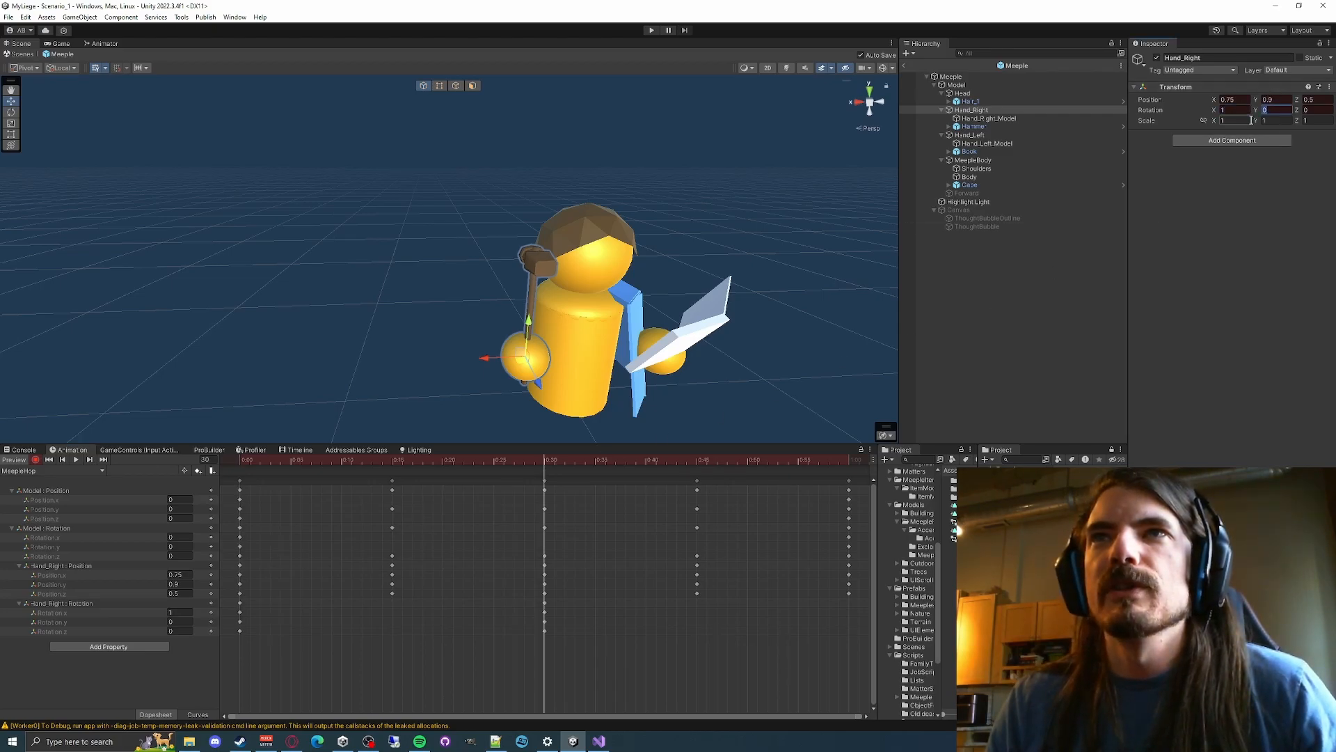
pyautogui.click(848, 460)
pyautogui.click(1244, 110)
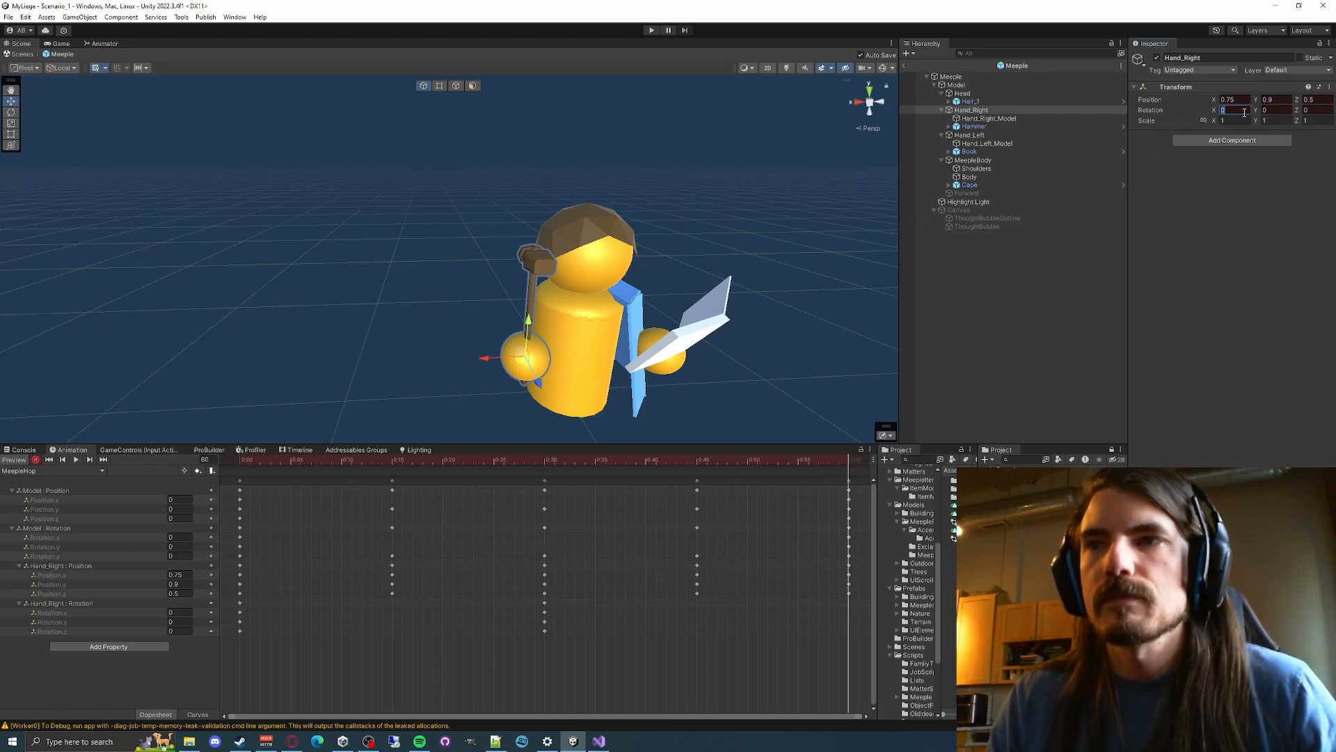
pyautogui.press('Tab')
pyautogui.press('Return')
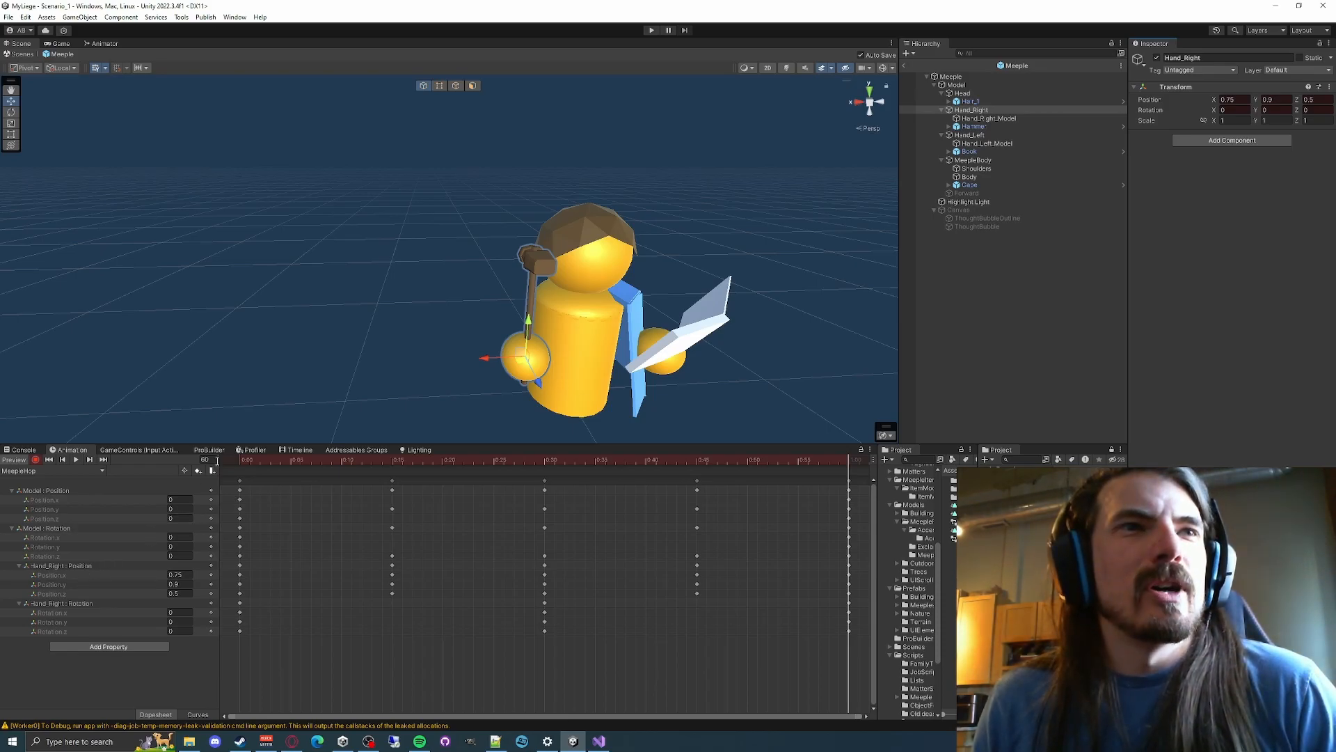
# Key Hand_Left's position on frame 0 with a Y position of 0.9
pyautogui.click(244, 463)
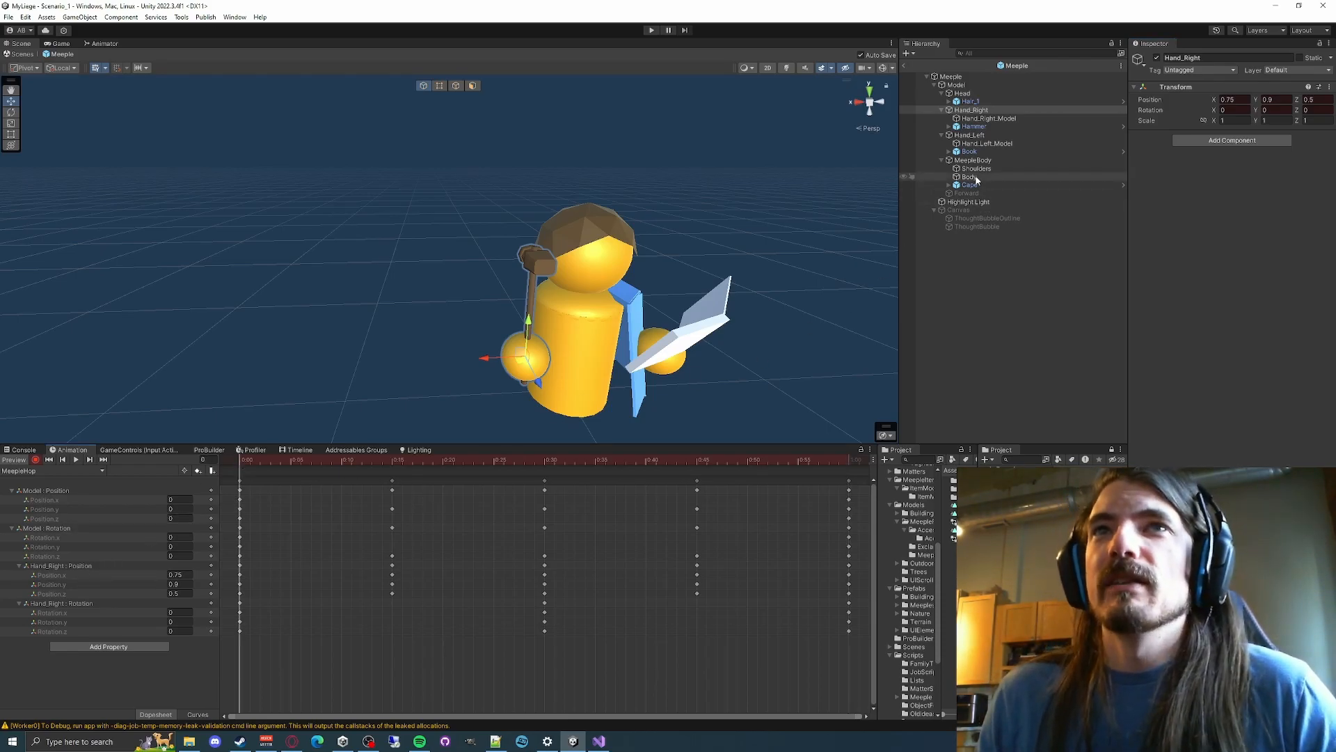
pyautogui.click(969, 135)
pyautogui.click(1282, 99)
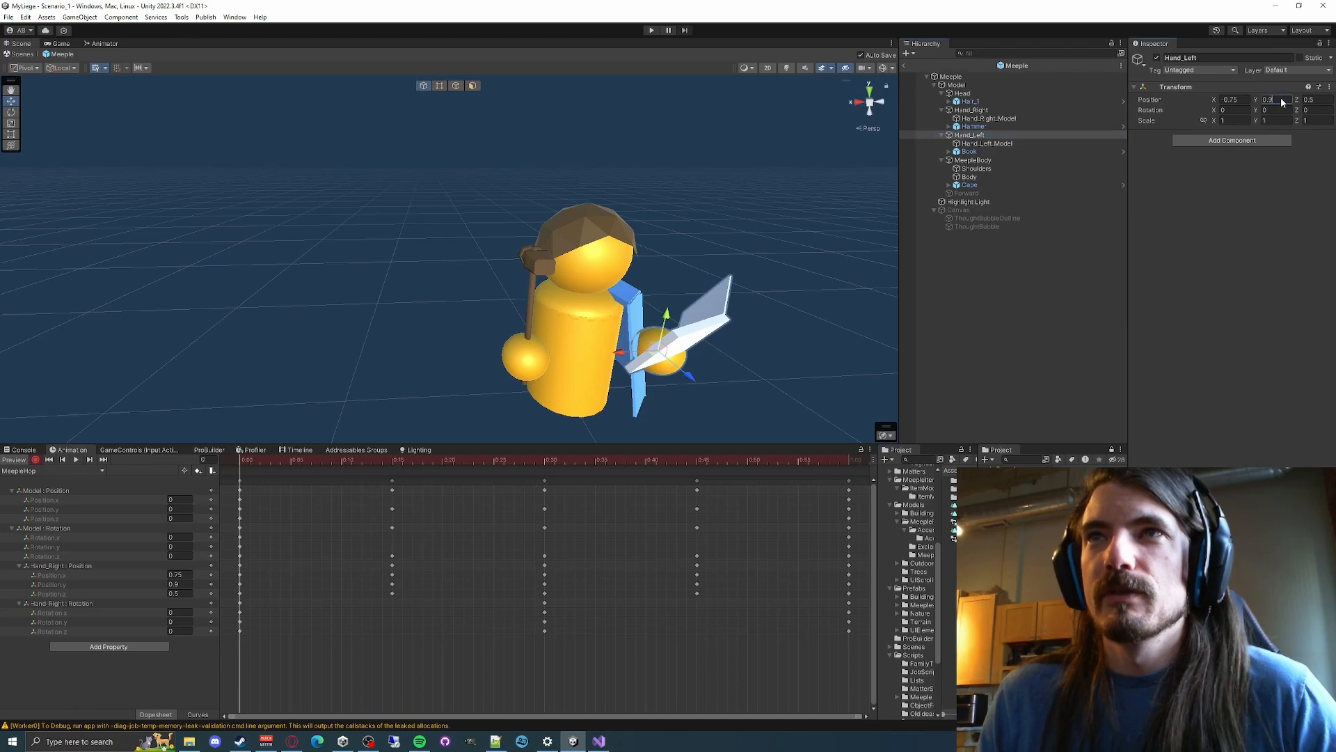
pyautogui.write('1')
pyautogui.press('Tab')
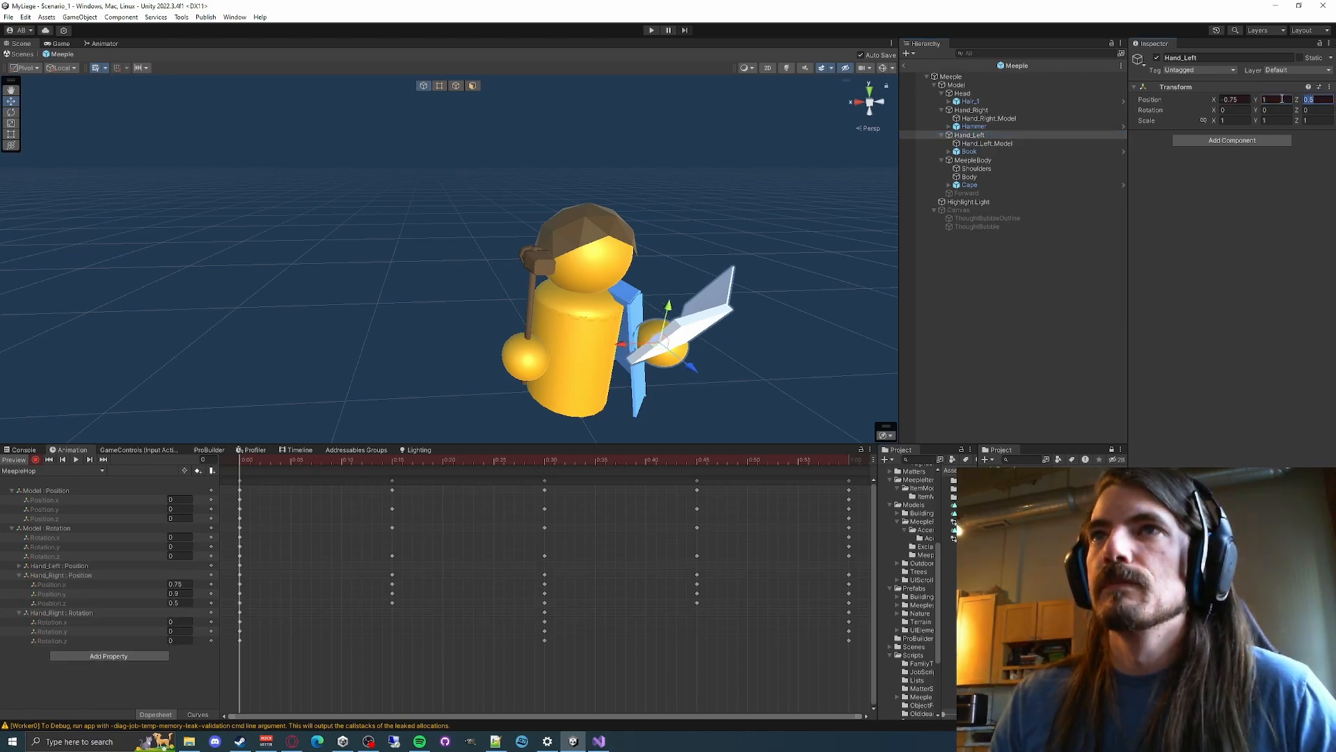
pyautogui.click(1282, 99)
pyautogui.write('0.9')
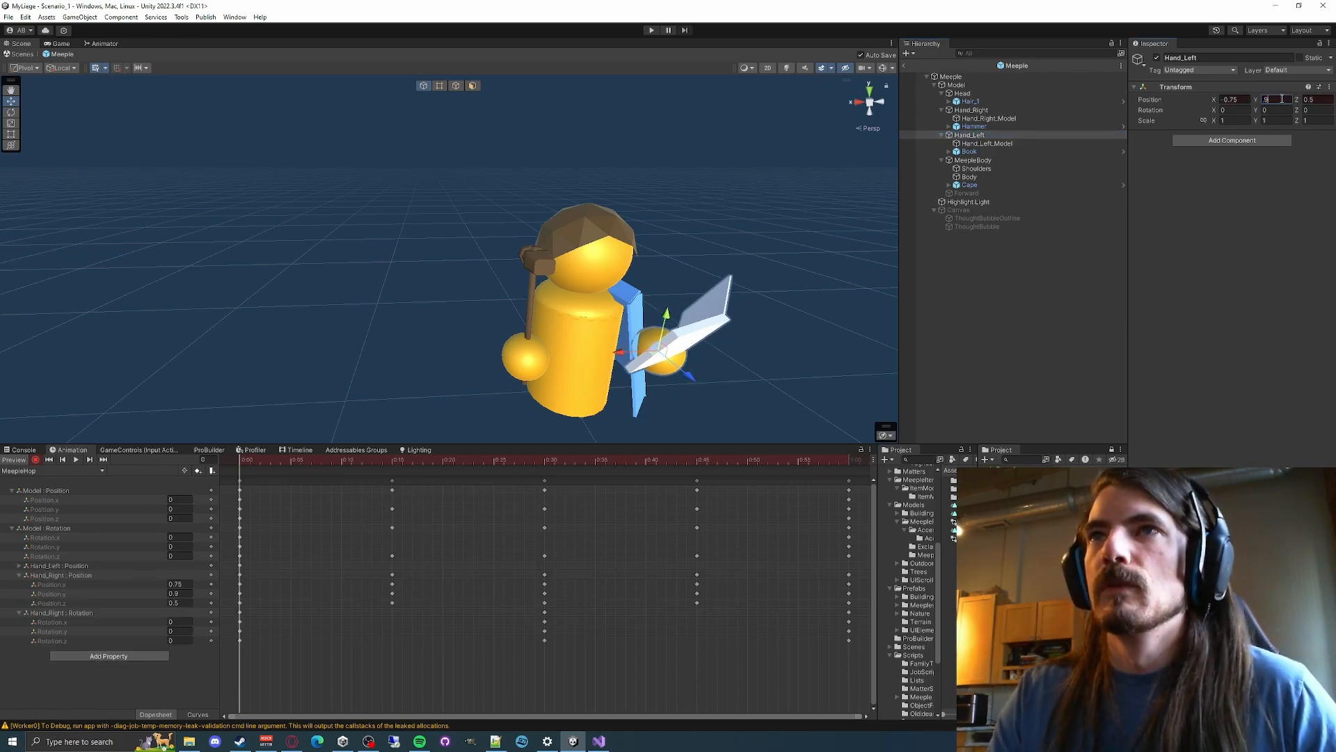
pyautogui.press('Tab')
# Key Hand_Left's rotation at 0 on all axes on frame 0
pyautogui.click(1282, 110)
pyautogui.write('1')
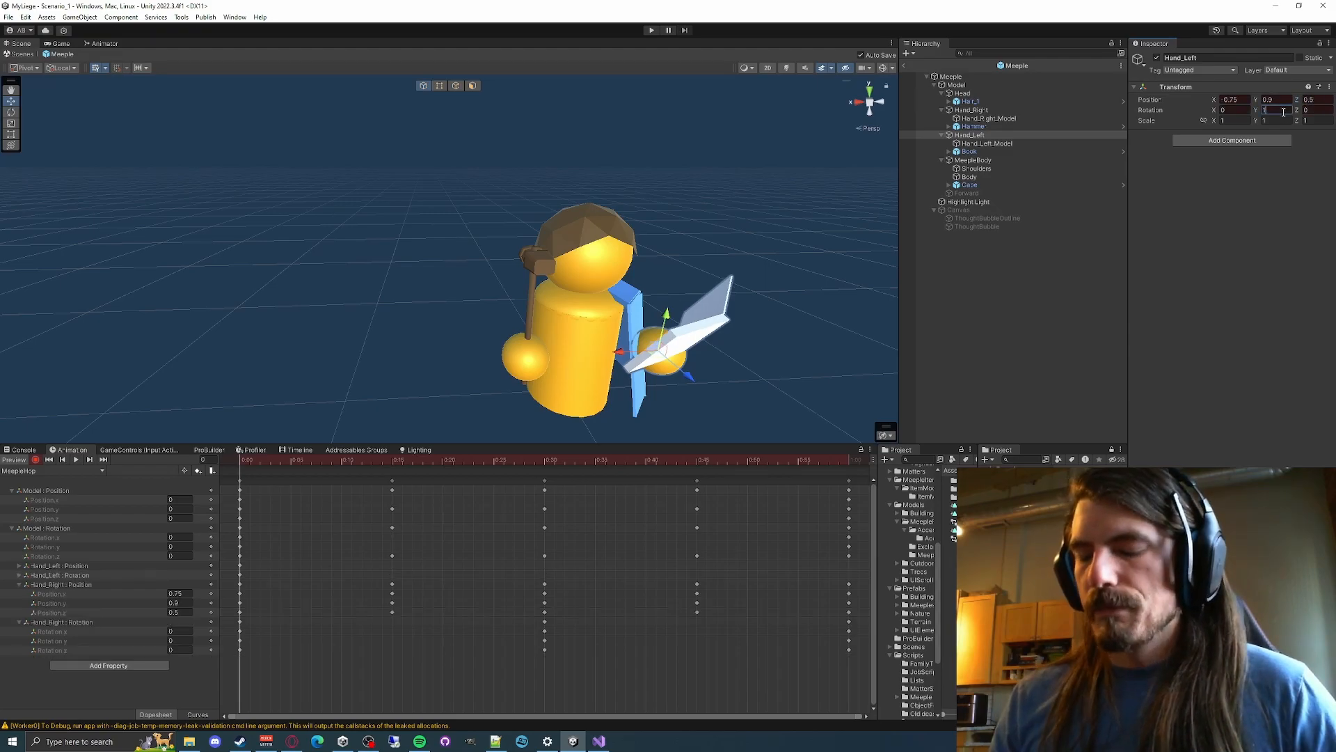
pyautogui.press('BackSpace')
pyautogui.write('0')
pyautogui.press('Tab')
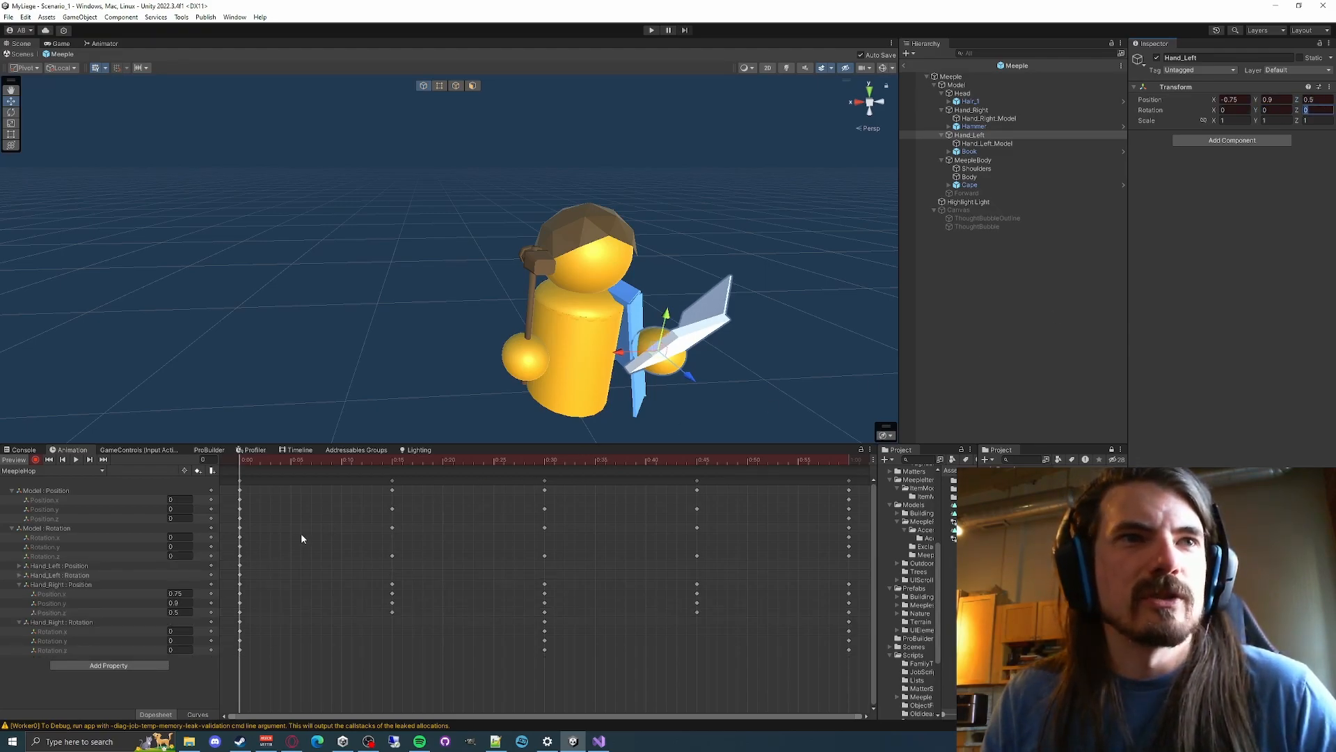
# Select and copy Hand_Left's position and rotation keyframes on frame 0
pyautogui.click(548, 462)
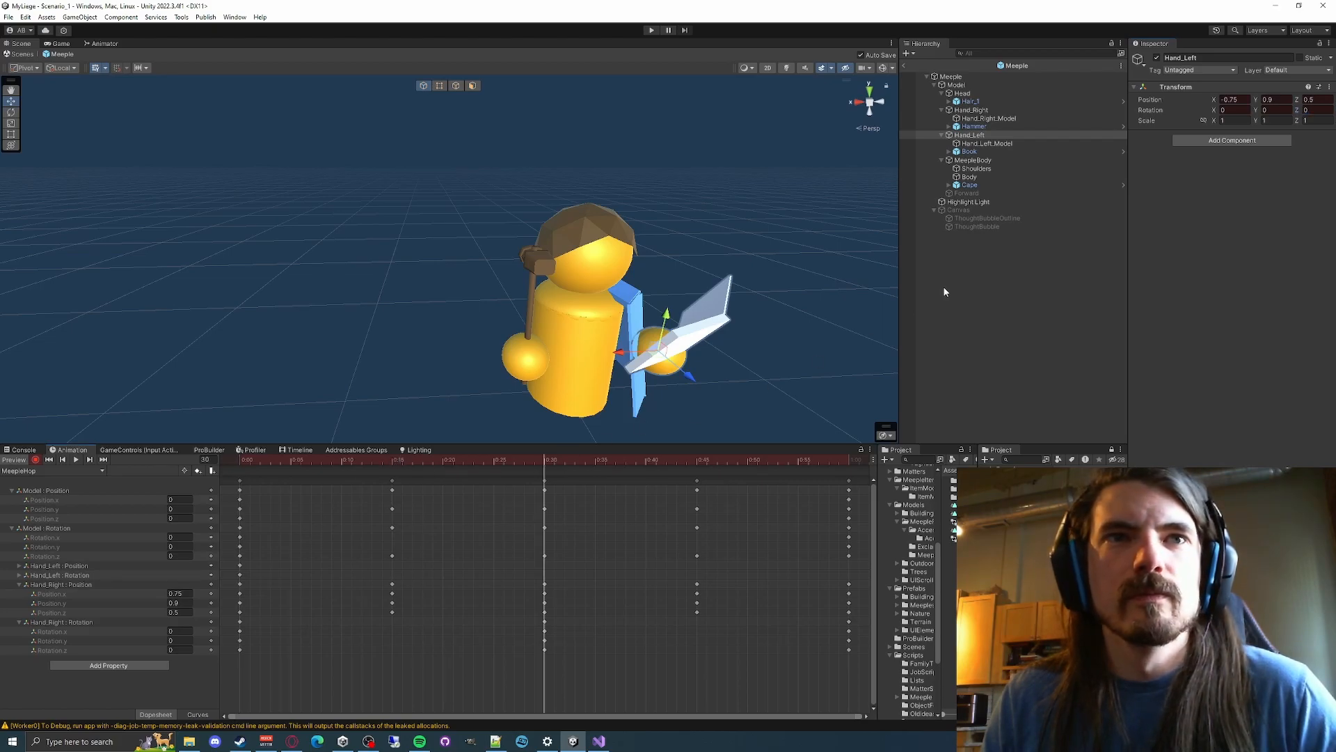
pyautogui.click(243, 461)
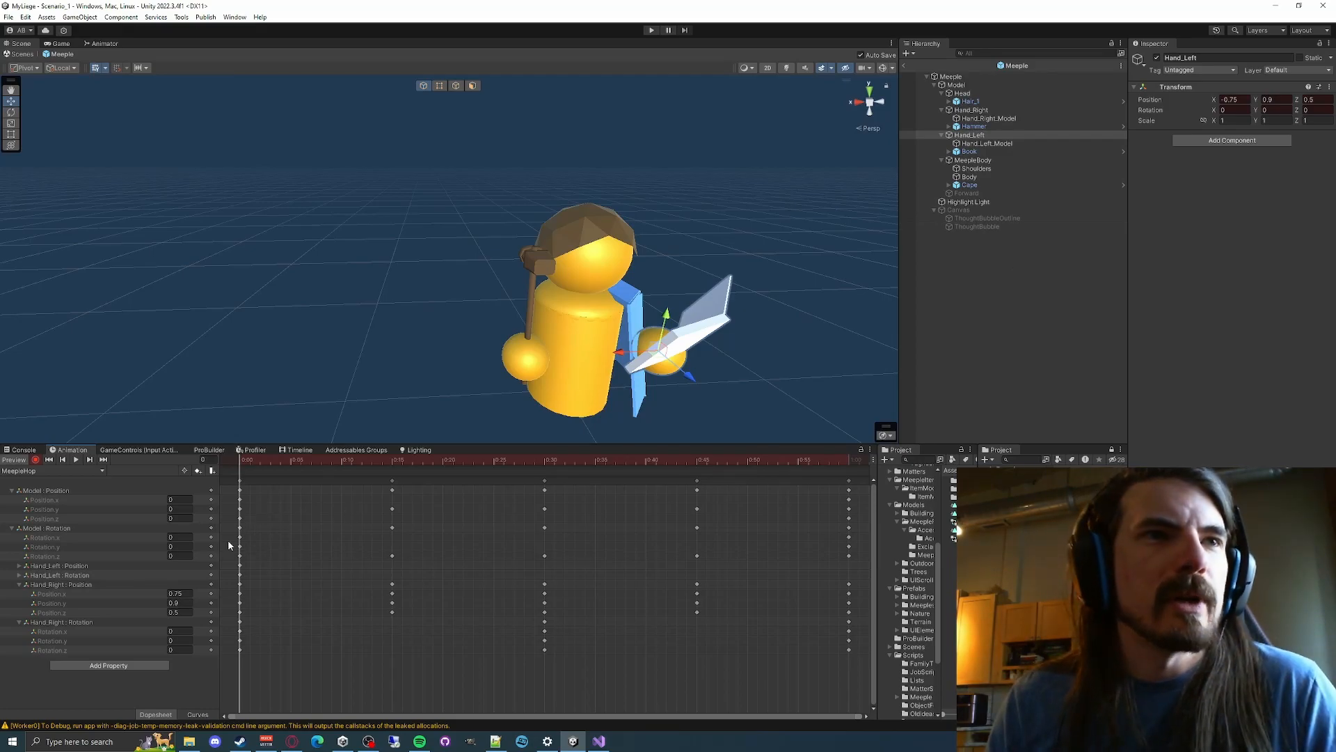
pyautogui.moveTo(248, 579); pyautogui.dragTo(229, 565)
pyautogui.rightClick(240, 568)
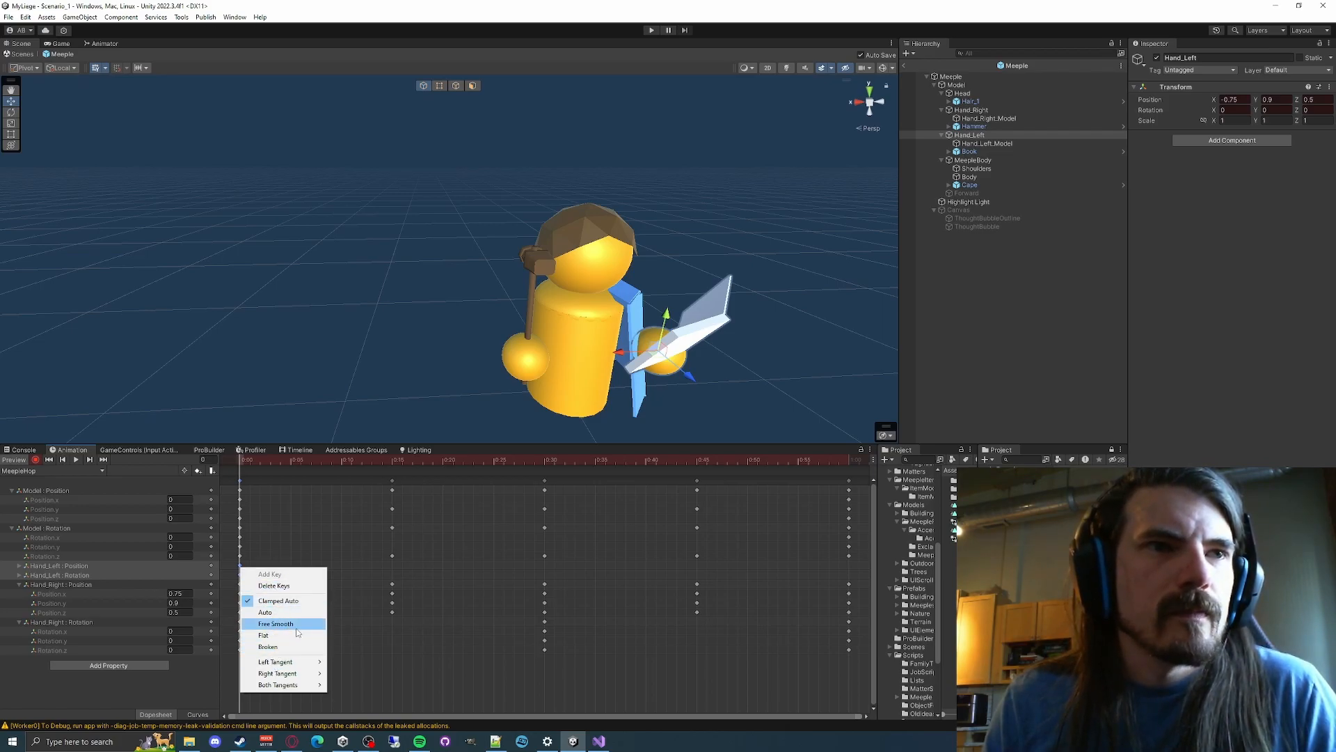
pyautogui.click(498, 454)
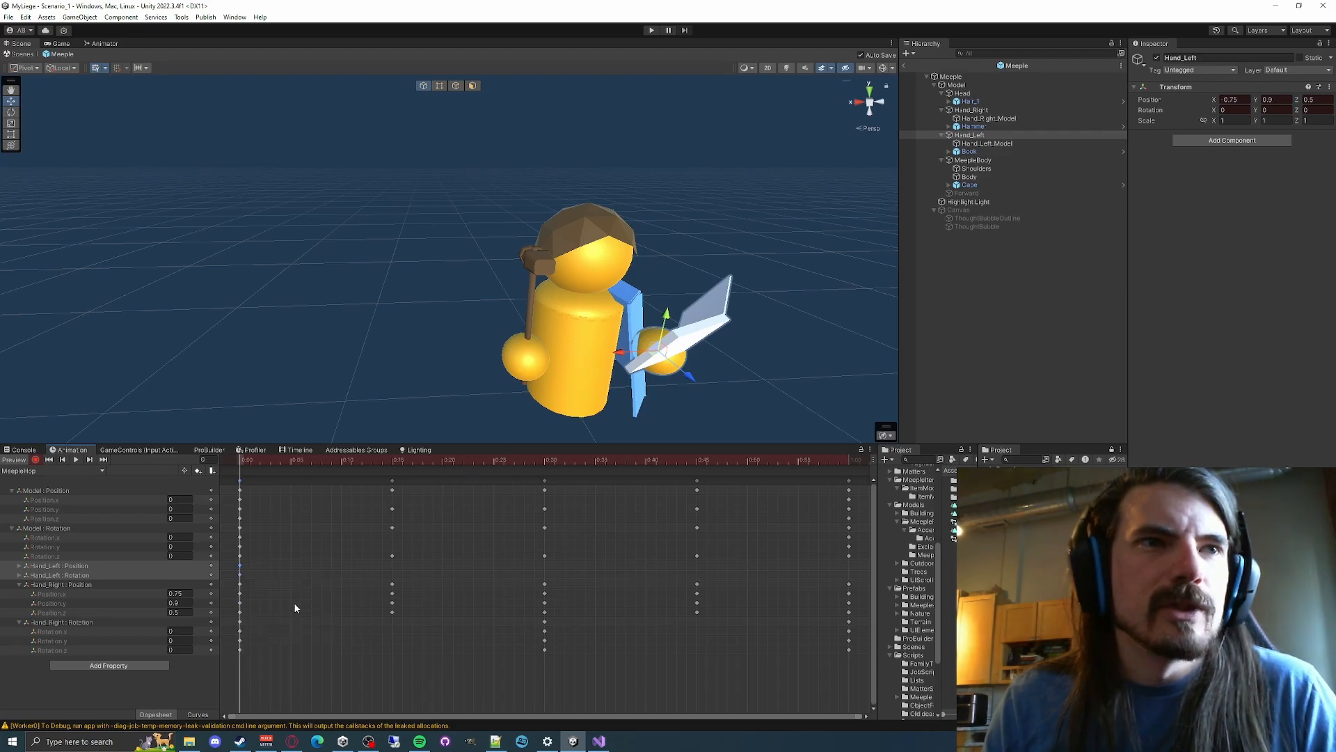
# Paste the copied Hand_Left keyframes on frames 15, 30 and 60, and remove the ones on frame 15
pyautogui.click(391, 464)
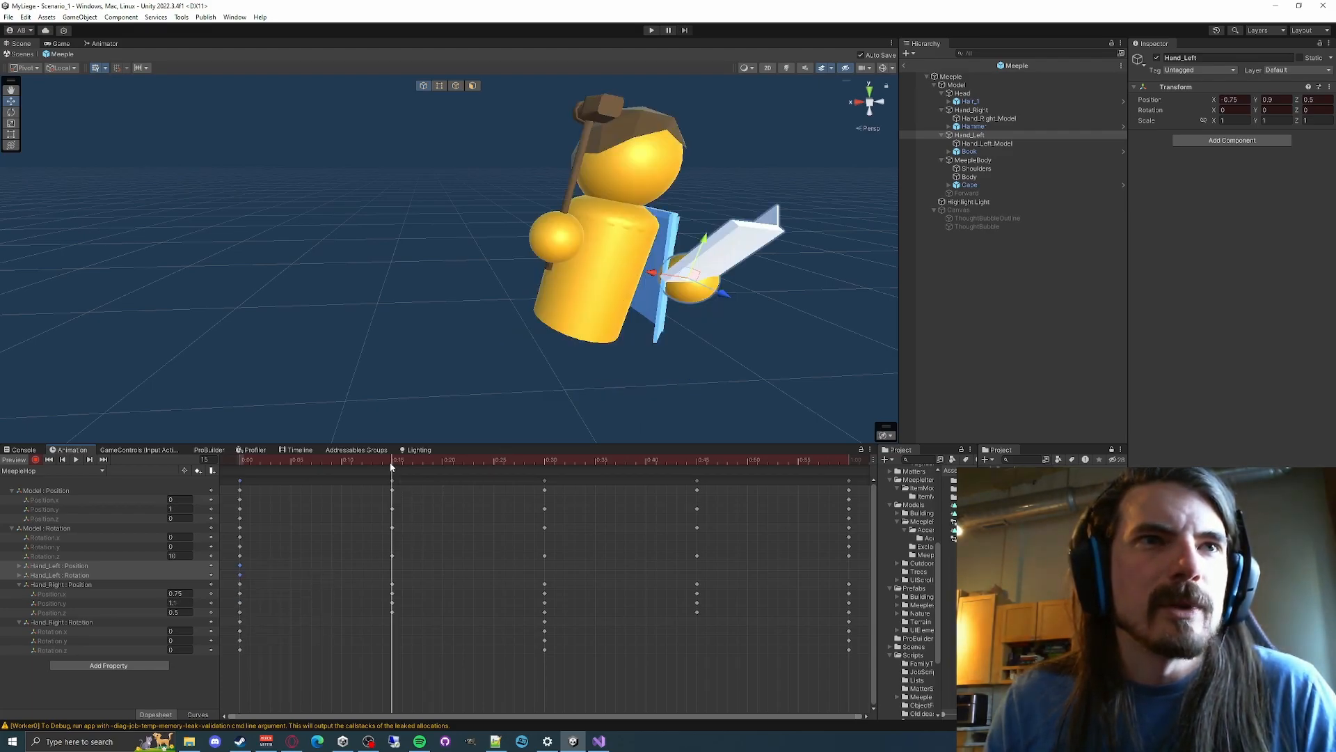
pyautogui.click(546, 460)
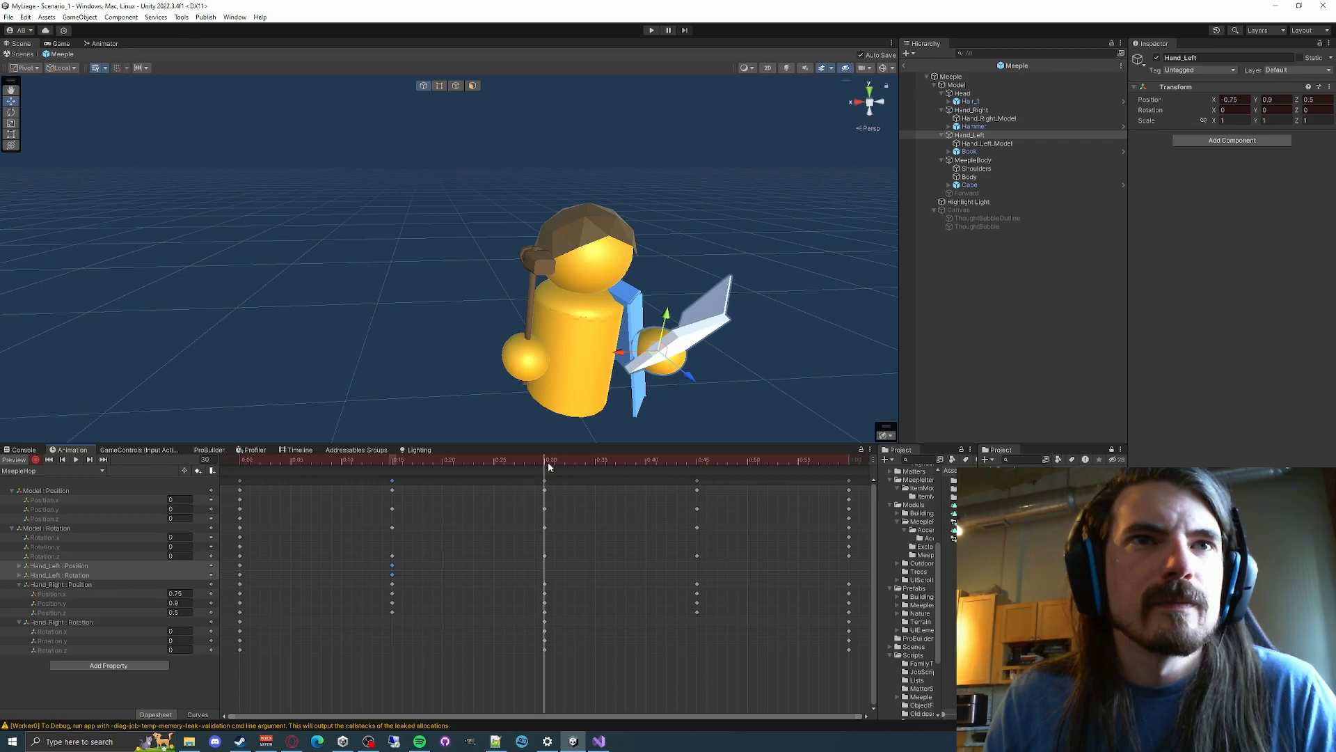
pyautogui.click(393, 462)
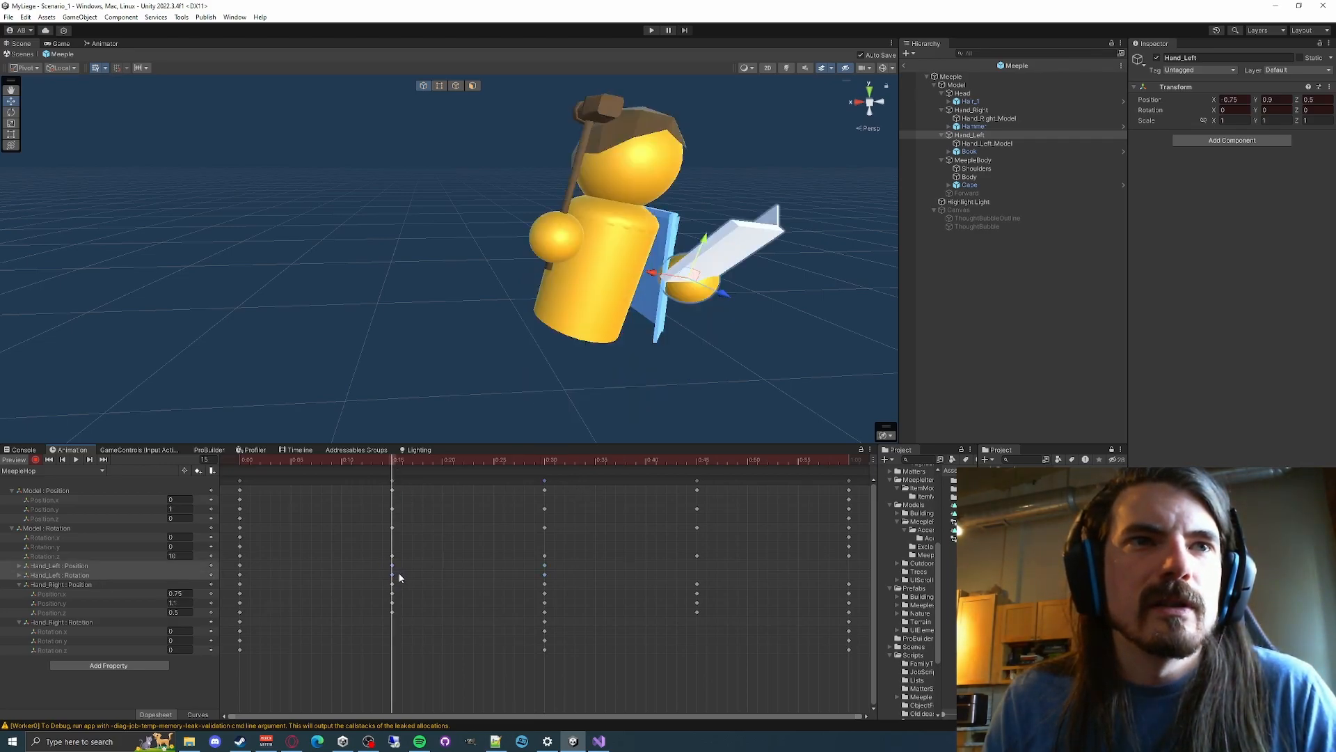
pyautogui.moveTo(702, 461); pyautogui.dragTo(848, 461)
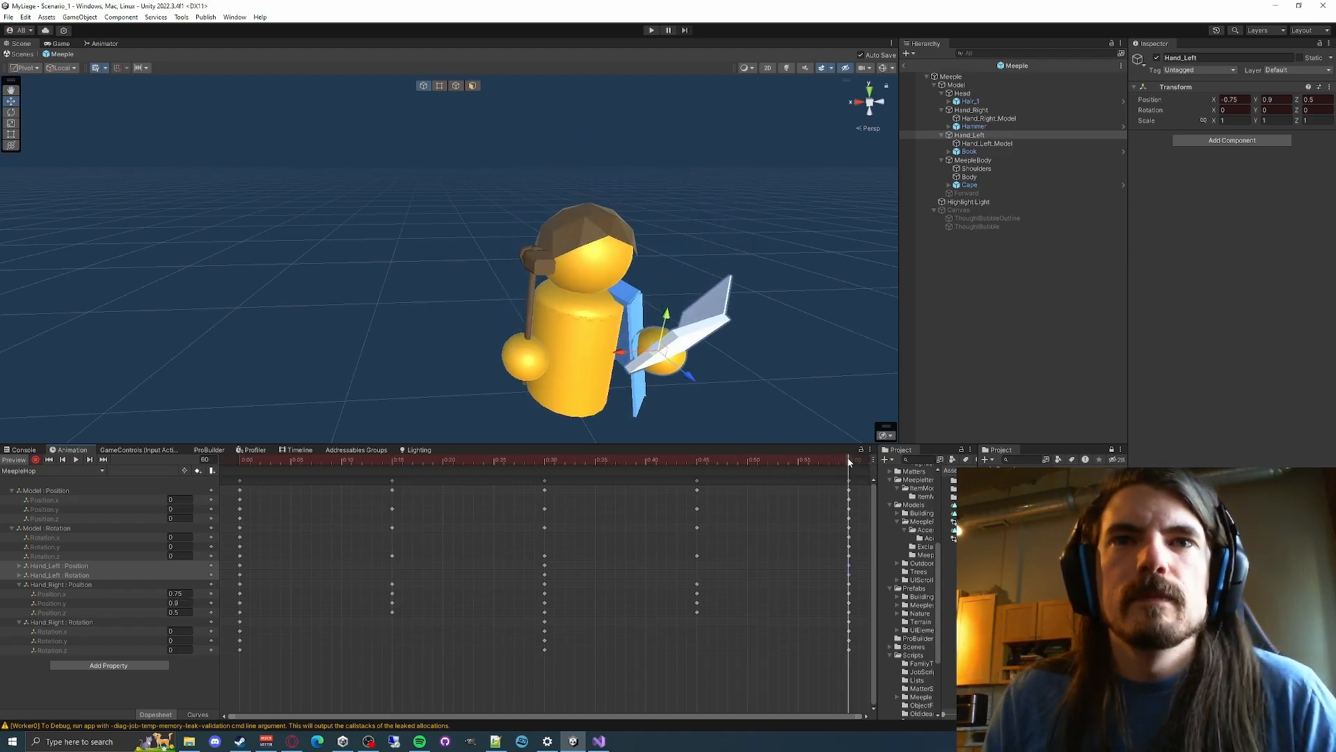
# Try moving Hand_Right out of Model directly under Meeple, scrub the clip to frame 10, and undo the move
pyautogui.moveTo(595, 469); pyautogui.dragTo(309, 491)
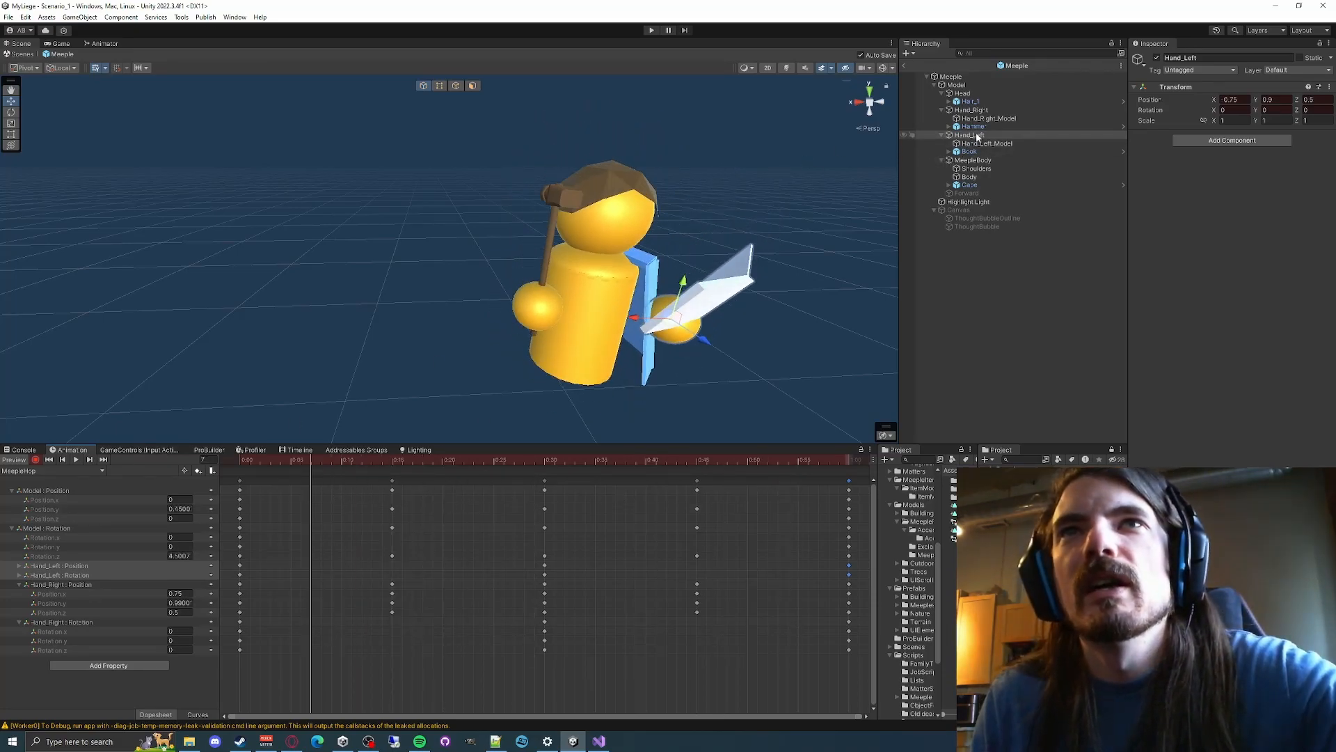
pyautogui.click(971, 110)
pyautogui.click(963, 86)
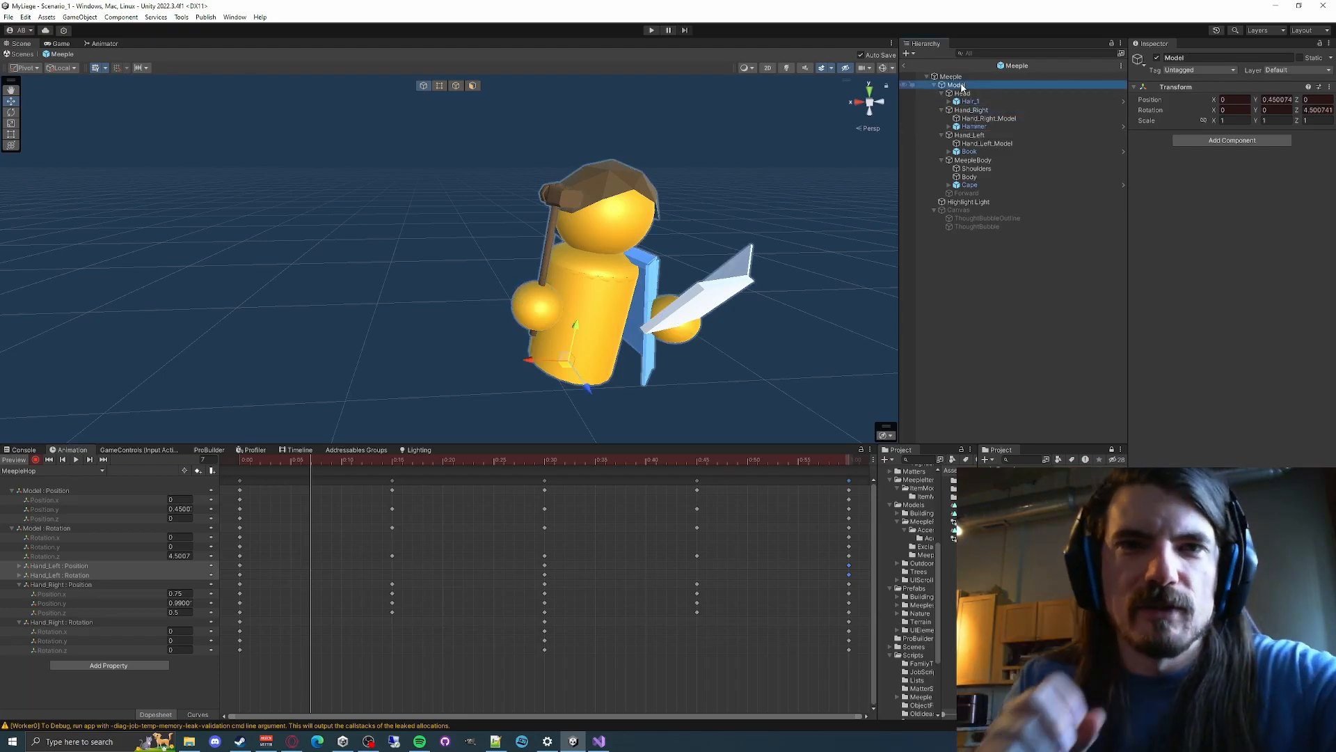
pyautogui.moveTo(974, 110); pyautogui.dragTo(953, 80)
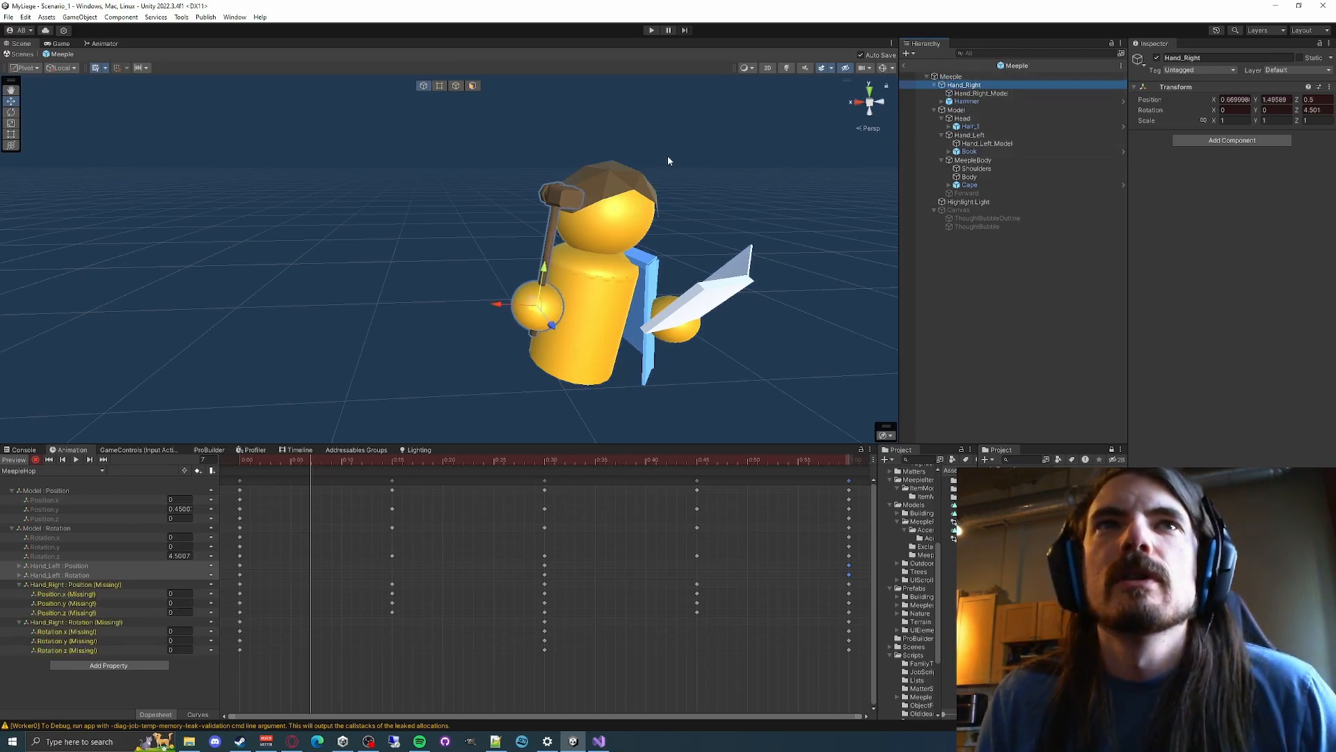
pyautogui.moveTo(307, 463); pyautogui.dragTo(341, 463)
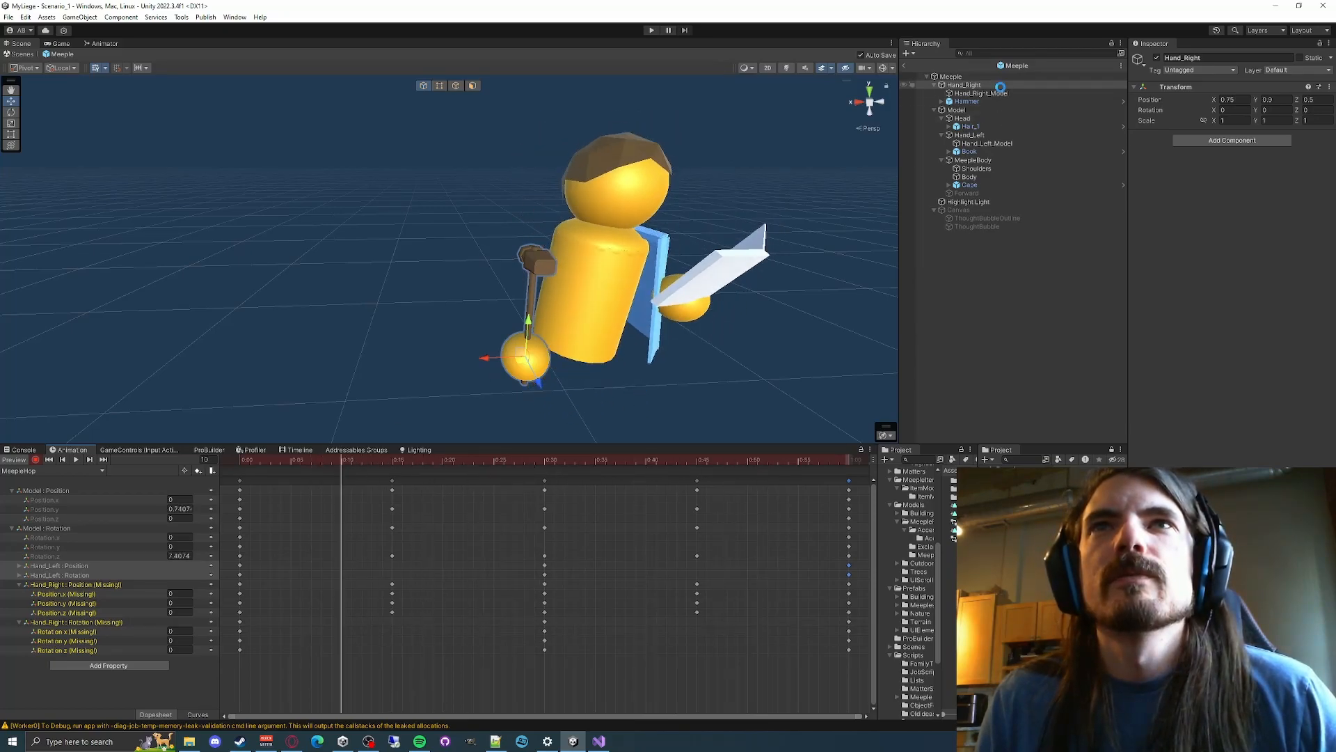
pyautogui.hotkey('ctrl', 'z')
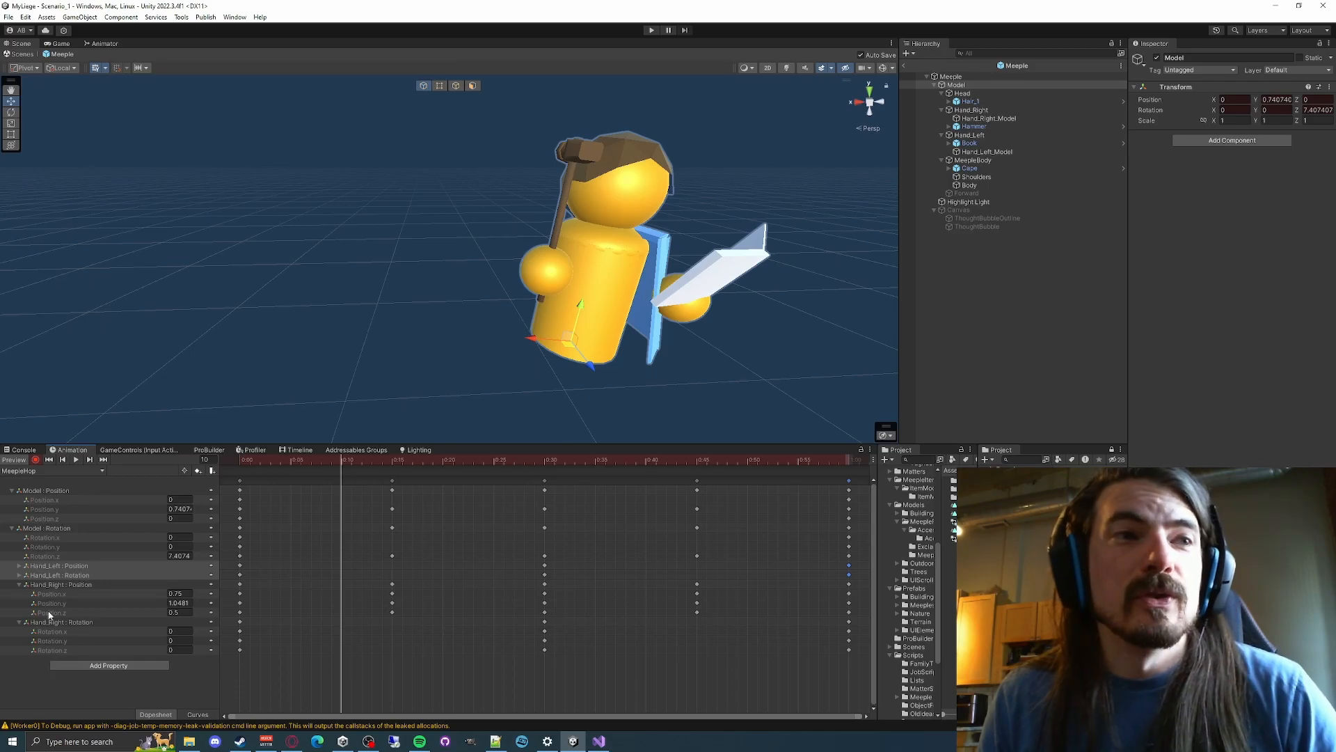
# Move Hand_Right out of Model directly under Meeple, and return it to Model as a child
pyautogui.moveTo(971, 110); pyautogui.dragTo(964, 85)
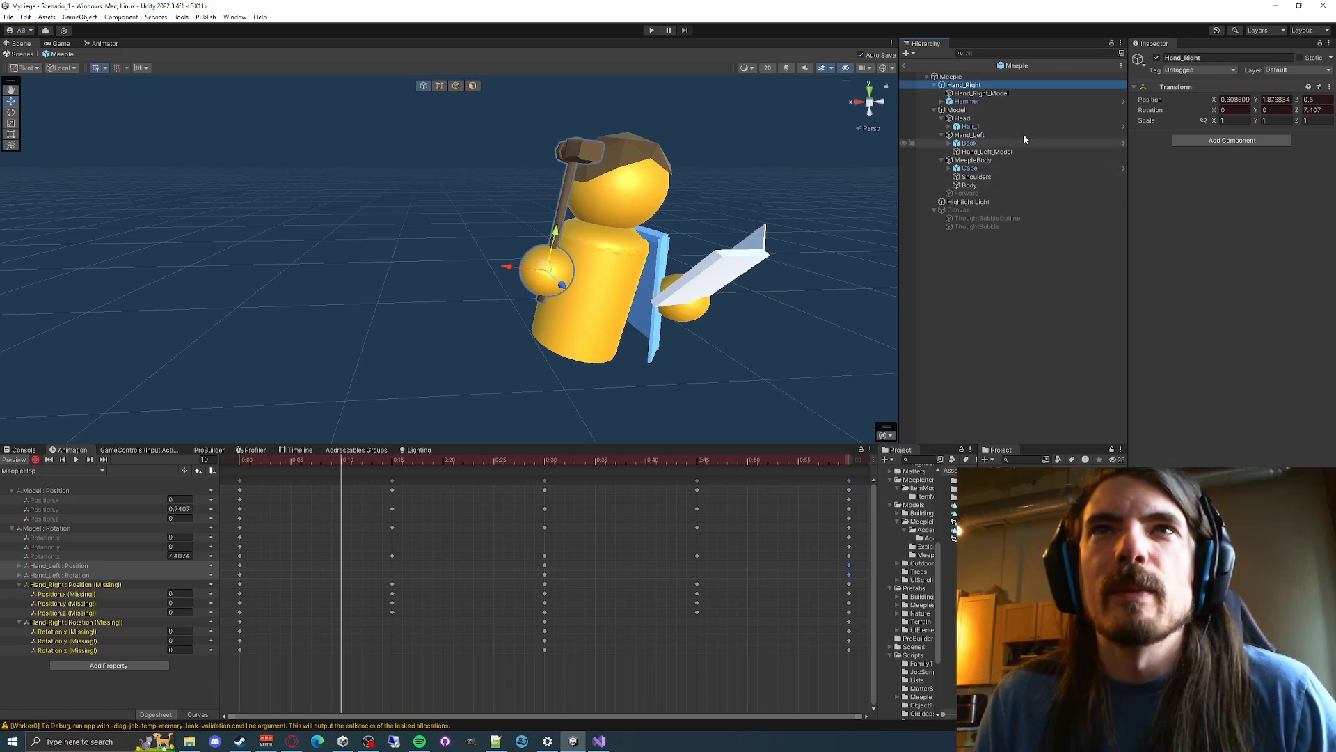
pyautogui.moveTo(965, 83); pyautogui.dragTo(961, 109)
pyautogui.moveTo(981, 178)
pyautogui.mouseDown()
pyautogui.moveTo(979, 110)
pyautogui.moveTo(956, 101)
pyautogui.moveTo(965, 178)
pyautogui.mouseUp()
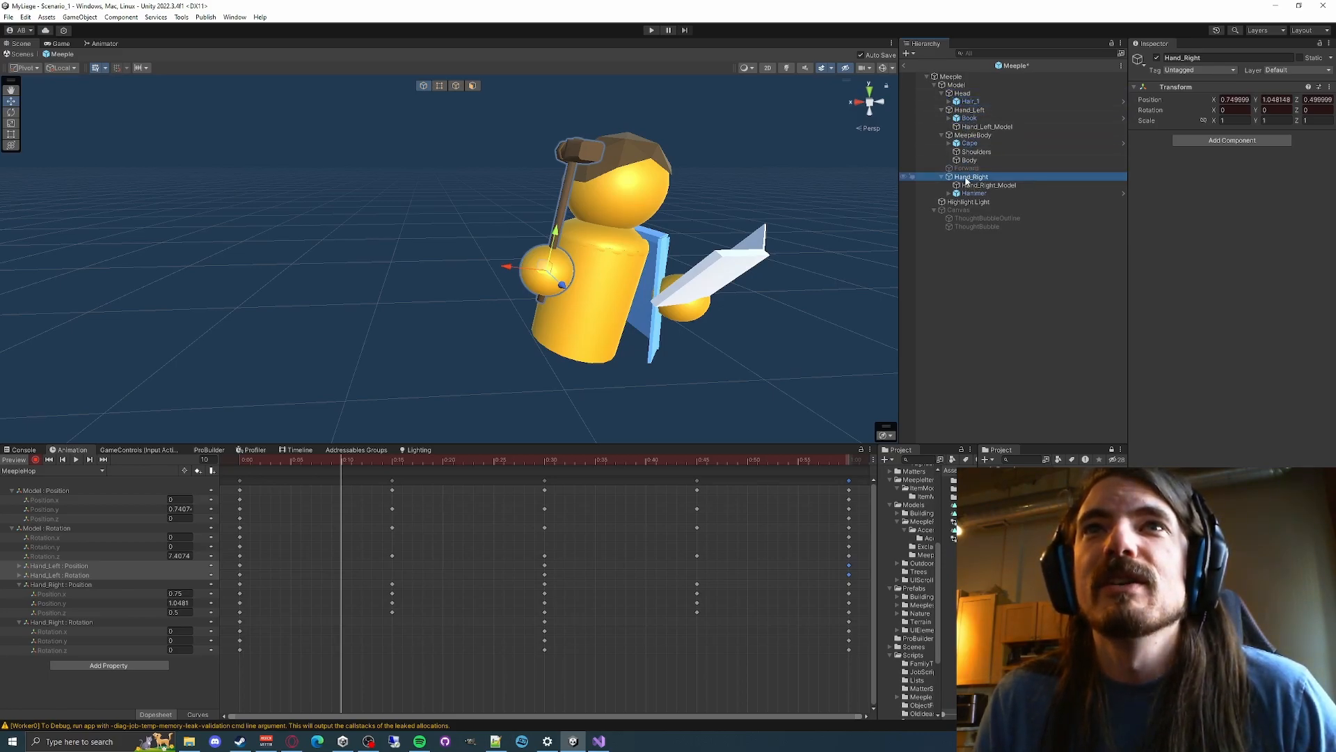
# Reorder Hand_Right between Head and Hand_Left inside Model, and collapse the child groups of the head, hands and body
pyautogui.click(941, 110)
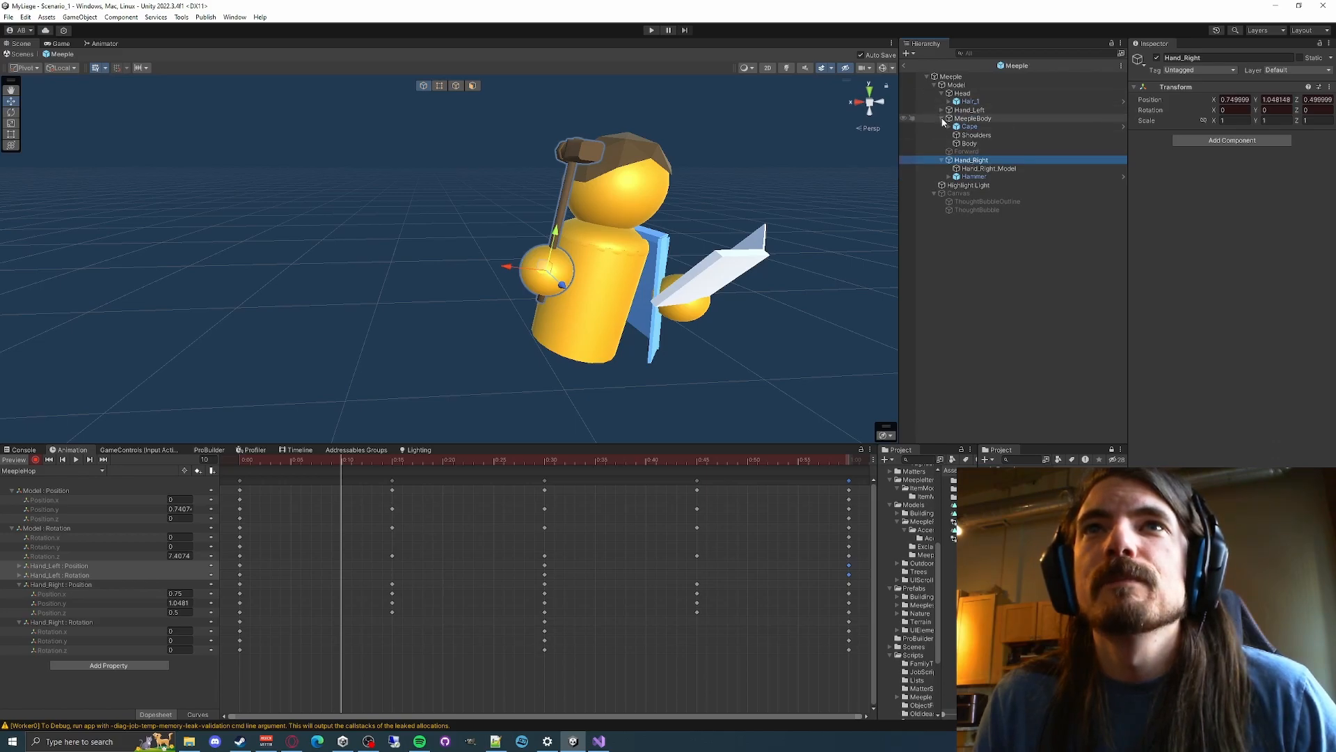
pyautogui.click(942, 118)
pyautogui.click(941, 93)
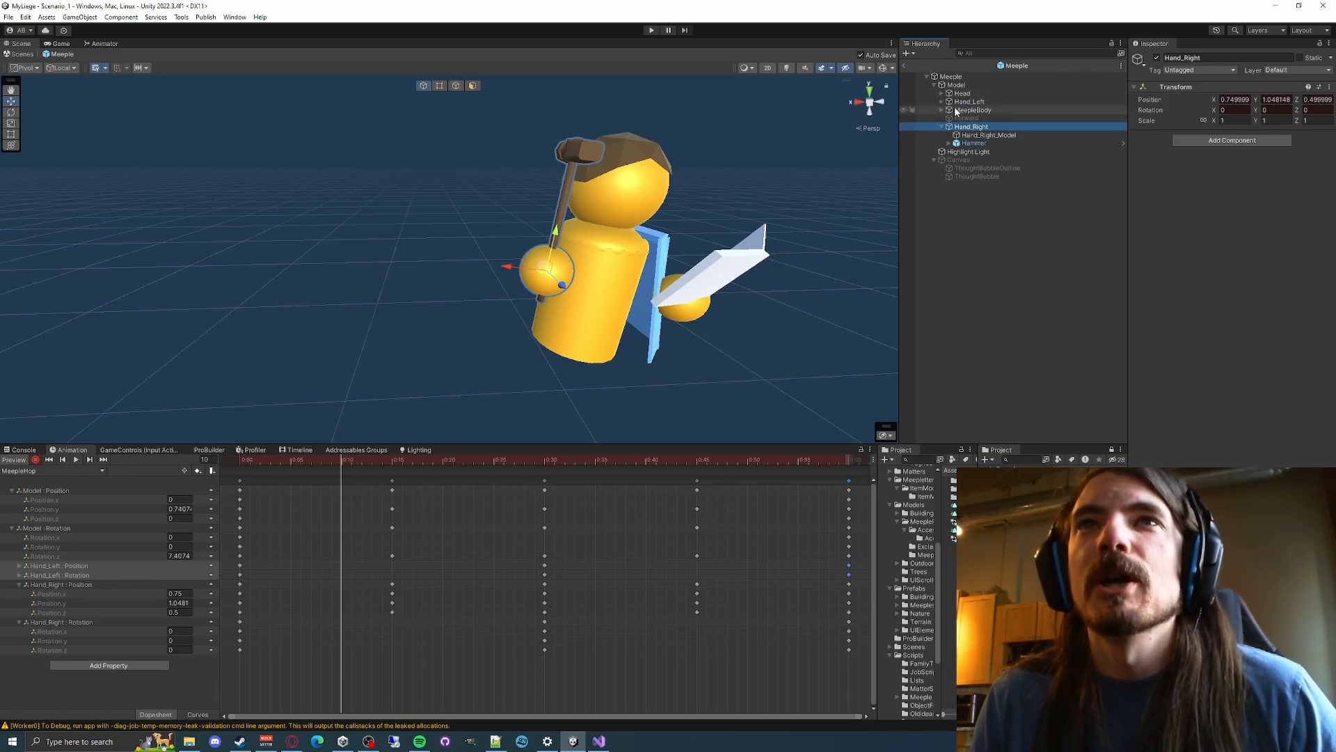
pyautogui.moveTo(982, 128); pyautogui.dragTo(967, 101)
pyautogui.click(942, 101)
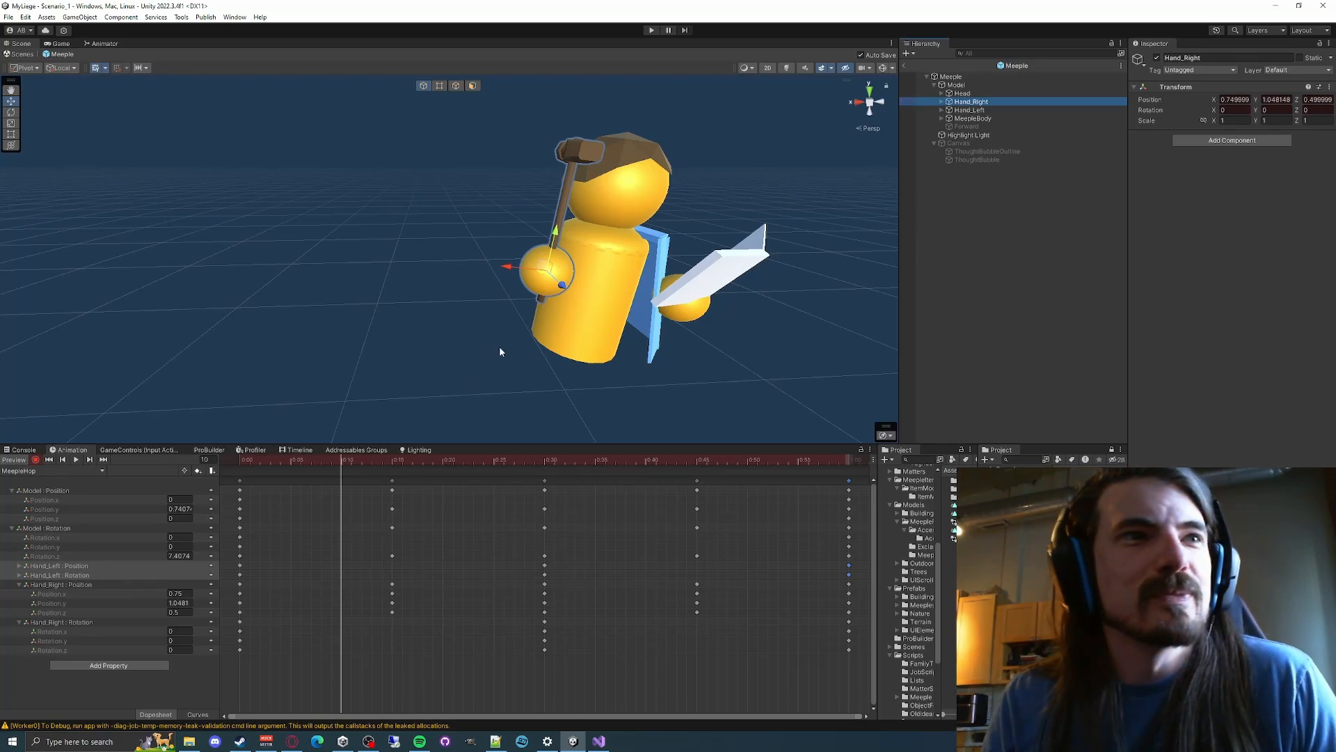
# Expand Hand_Left's position and rotation tracks and return the playhead to frame 0
pyautogui.click(19, 574)
pyautogui.click(19, 566)
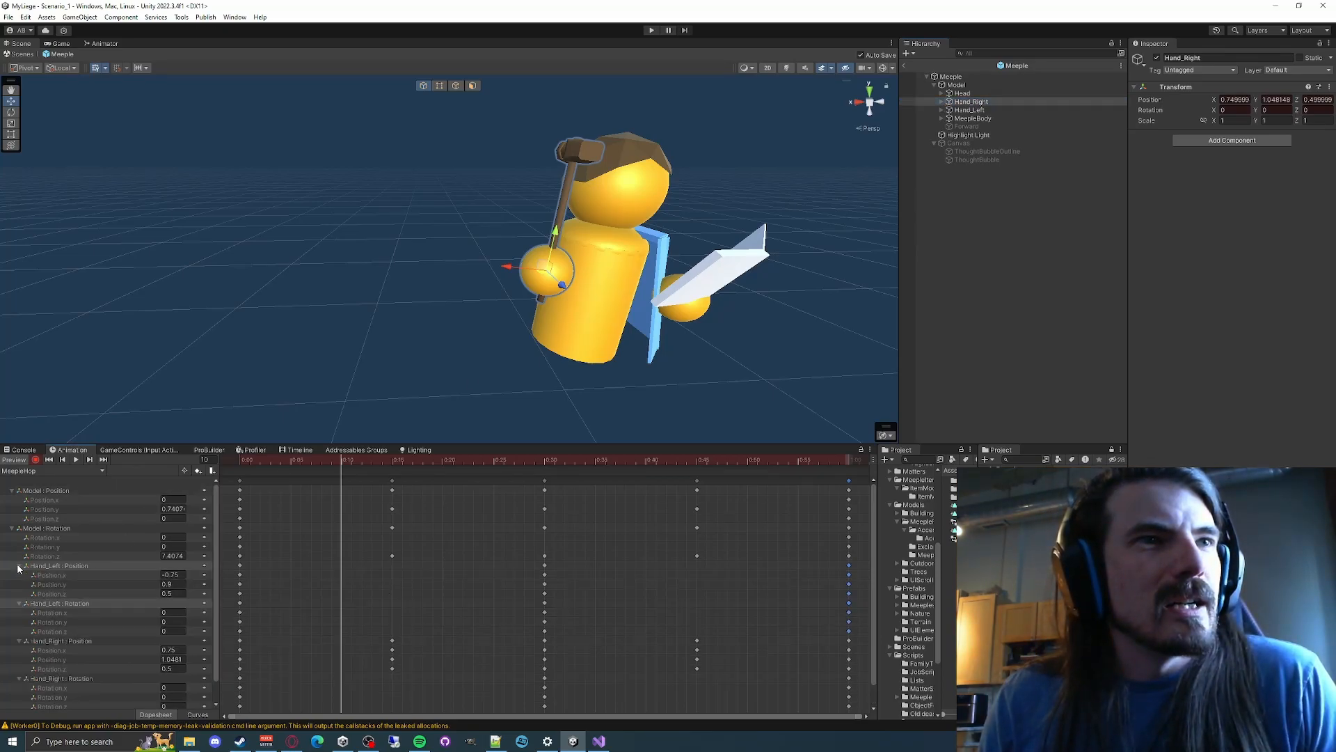
pyautogui.scroll(-1, 194, 550)
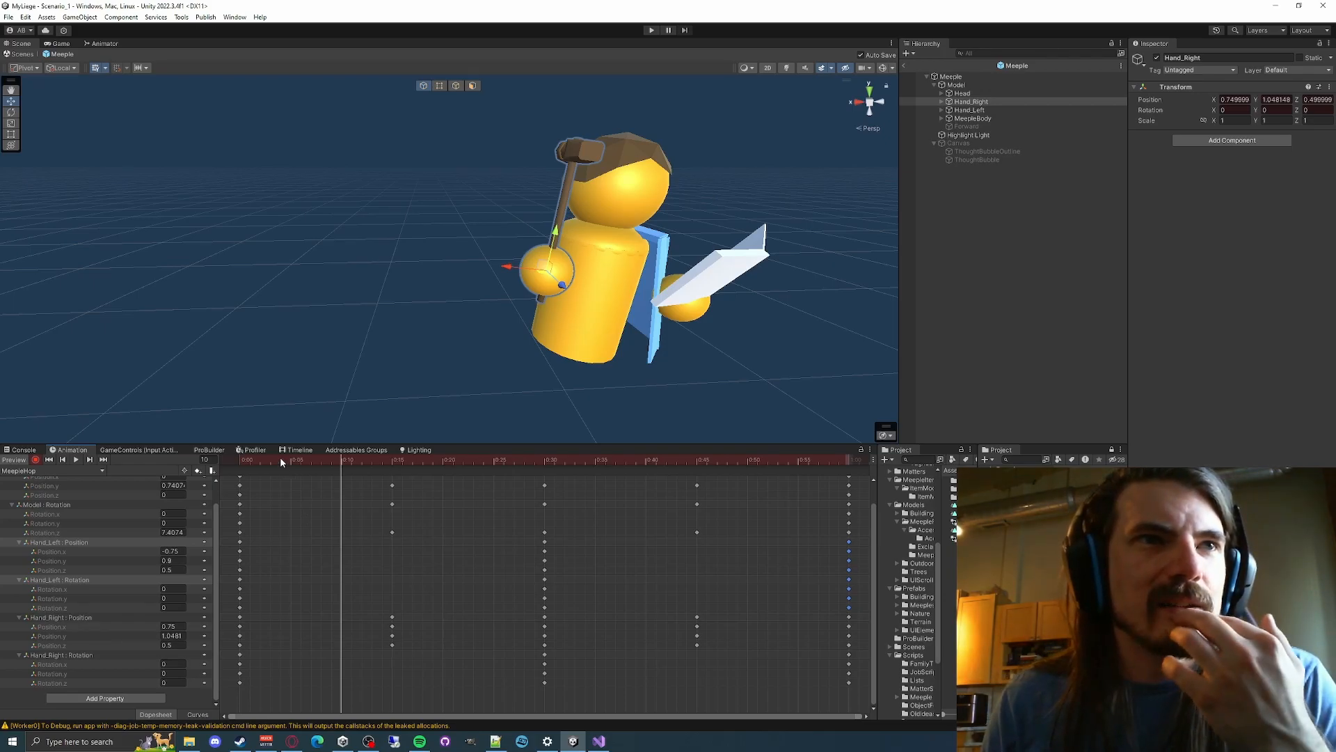
pyautogui.click(240, 461)
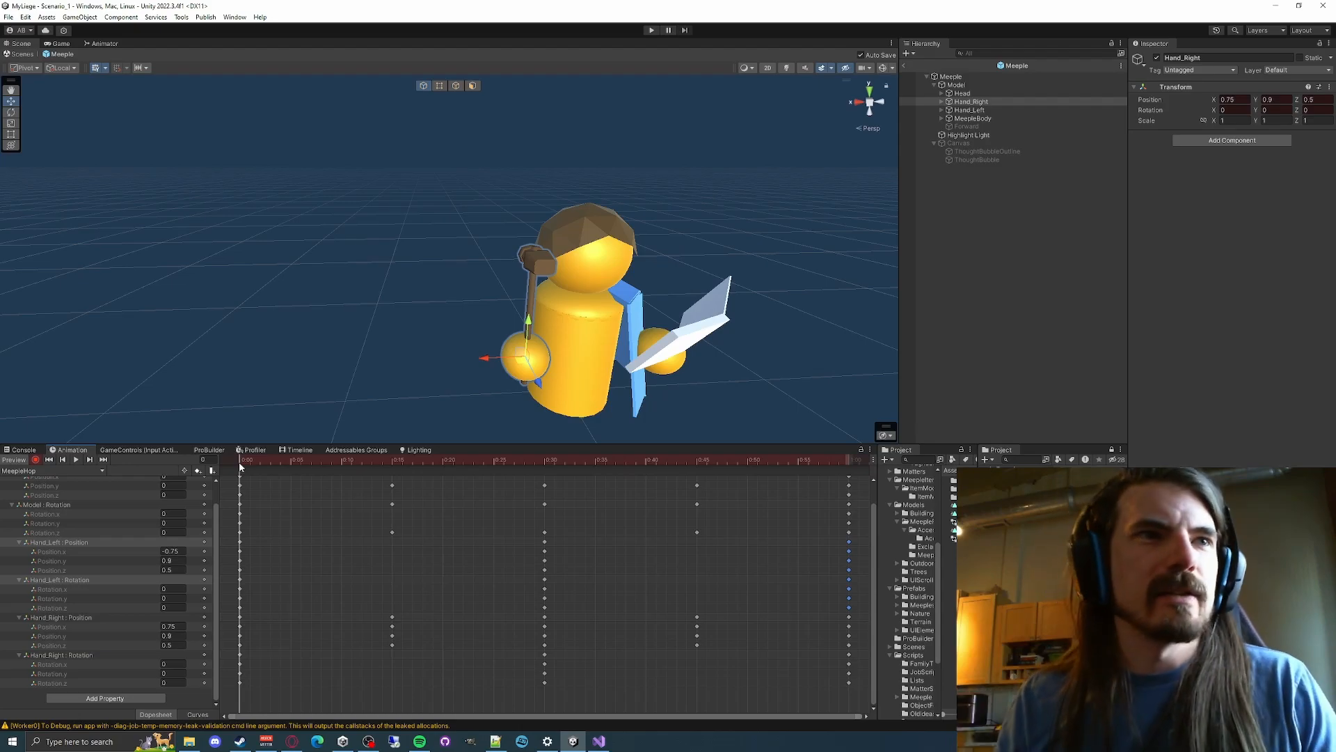
# Collapse the Model position and rotation tracks and both hands' rotation tracks, and move the playhead to frame 15
pyautogui.click(20, 581)
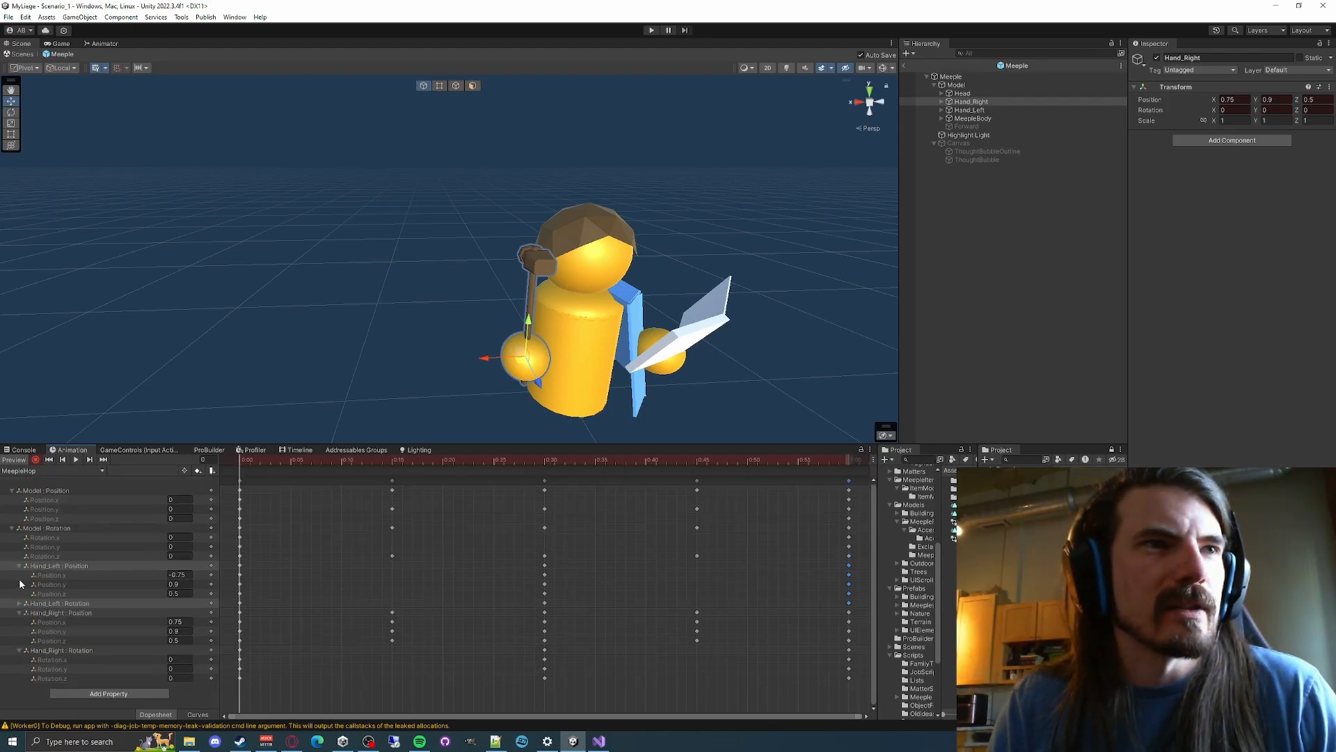
pyautogui.click(19, 651)
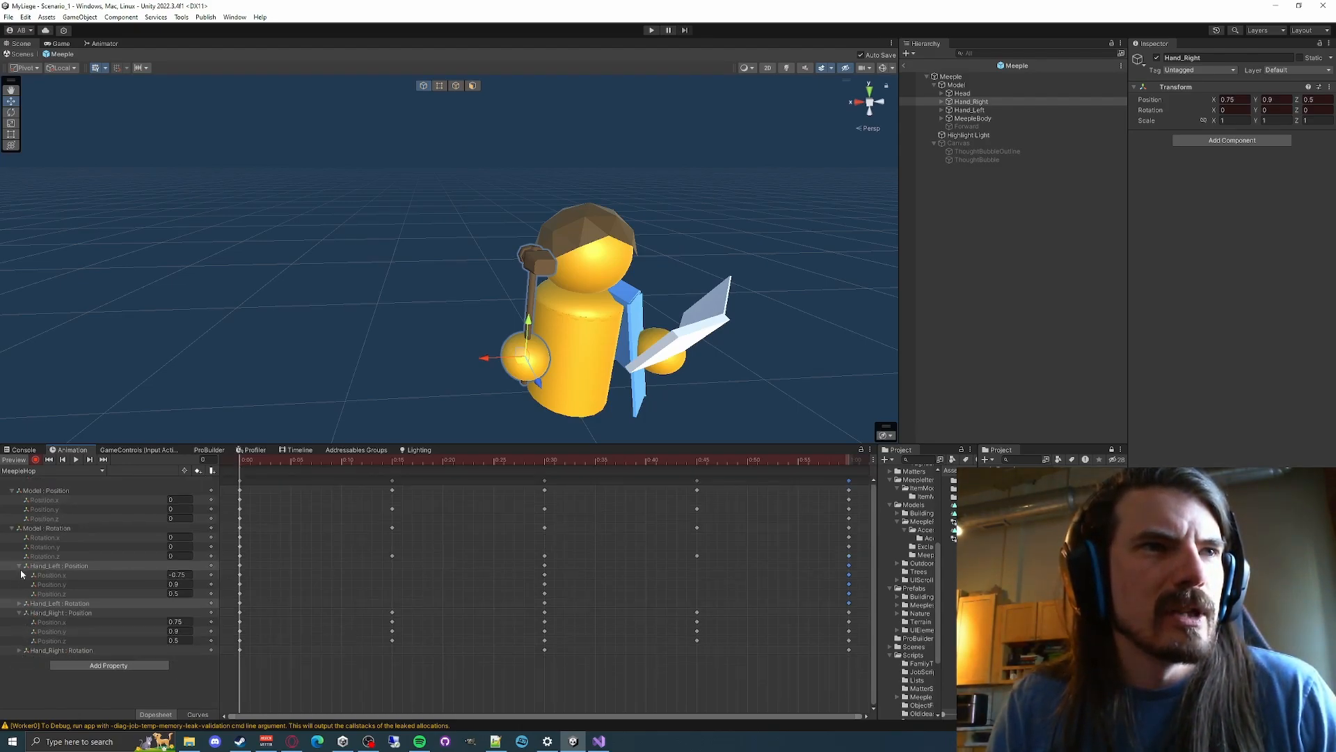
pyautogui.click(14, 529)
pyautogui.click(12, 491)
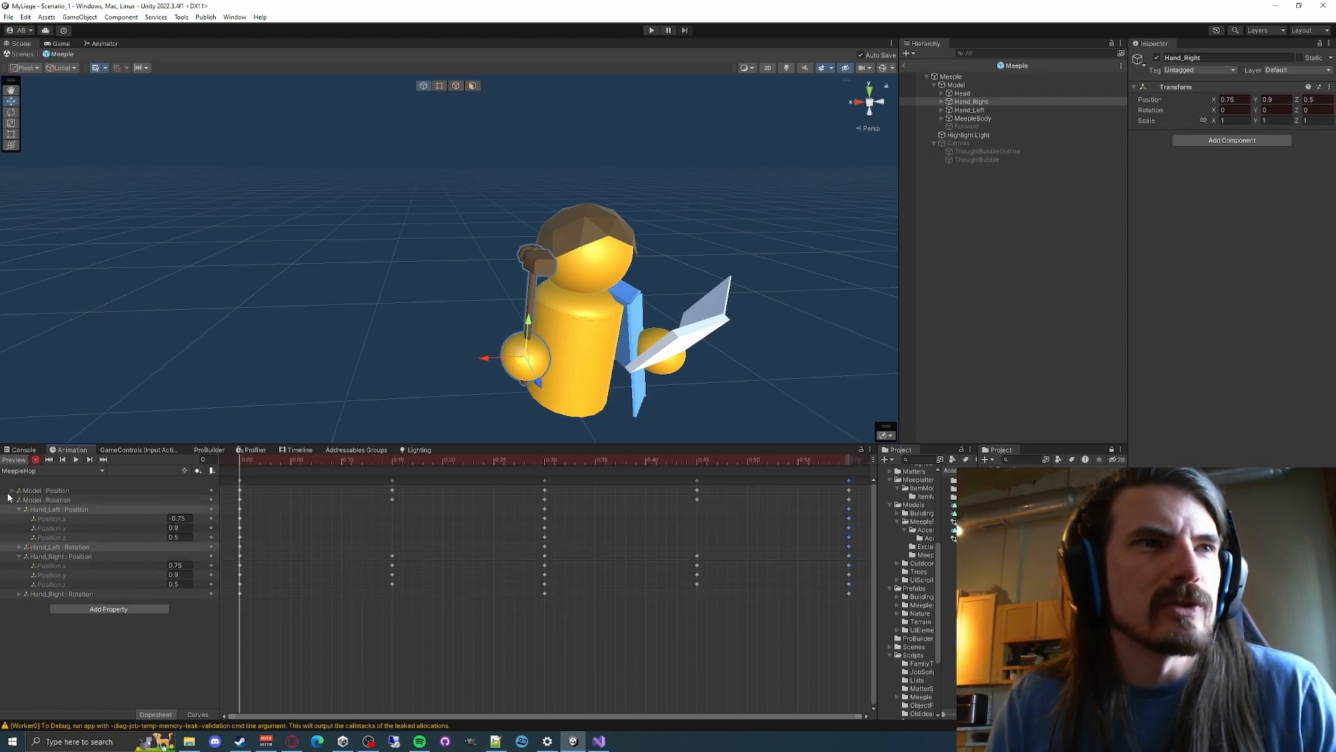
pyautogui.click(393, 461)
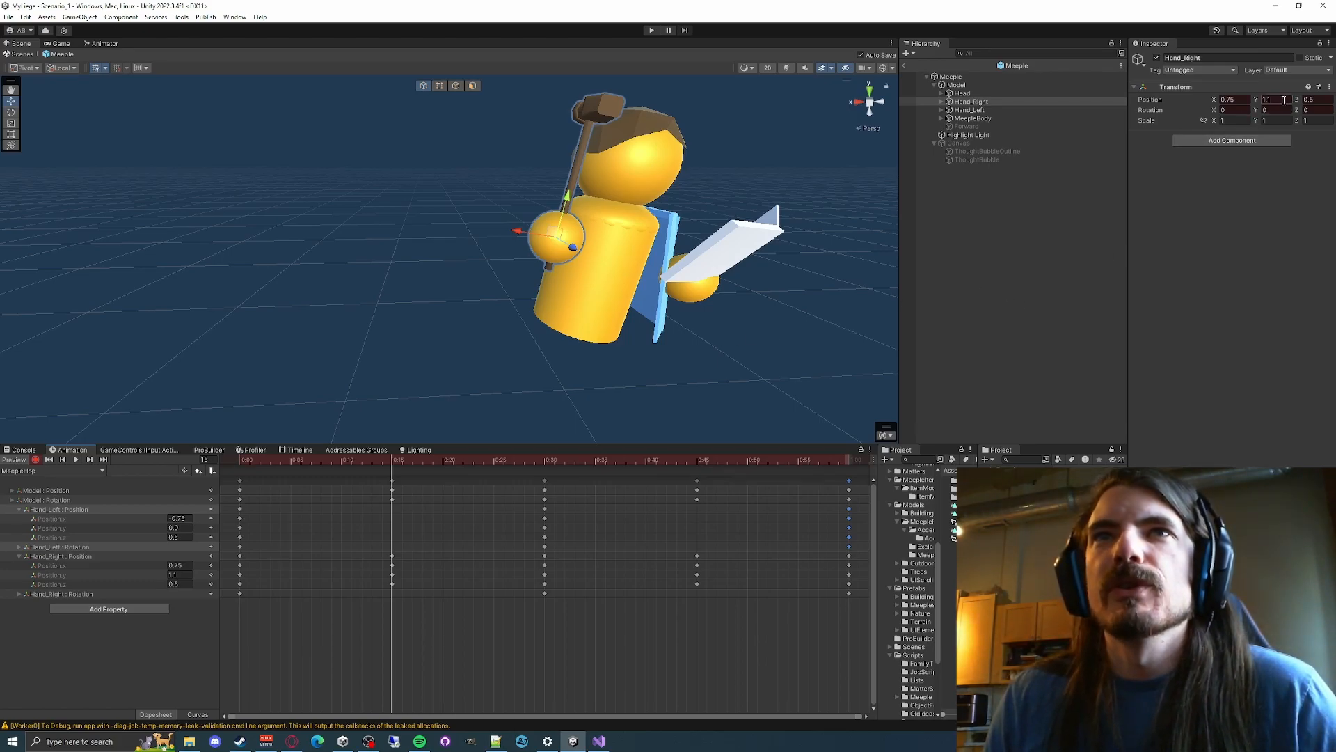
pyautogui.click(970, 110)
pyautogui.click(1274, 99)
pyautogui.write('-')
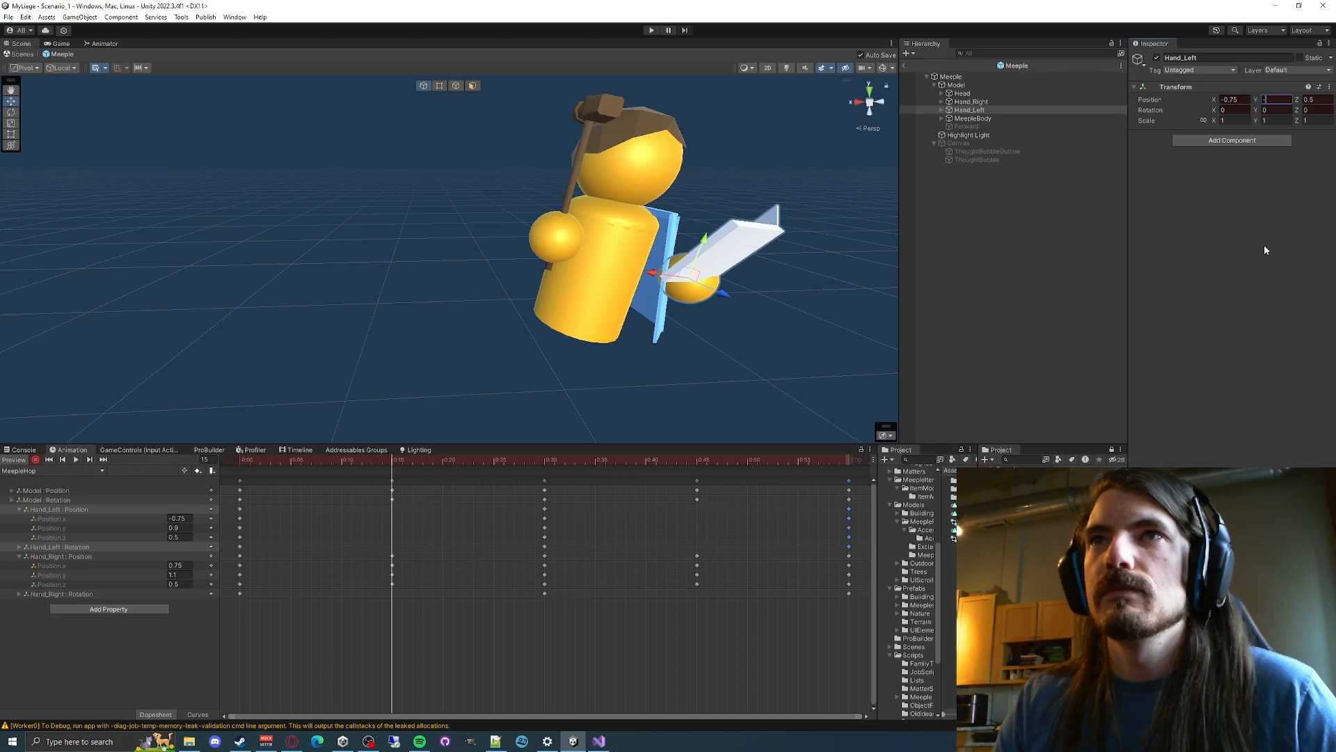
pyautogui.hotkey('ctrl', 'z')
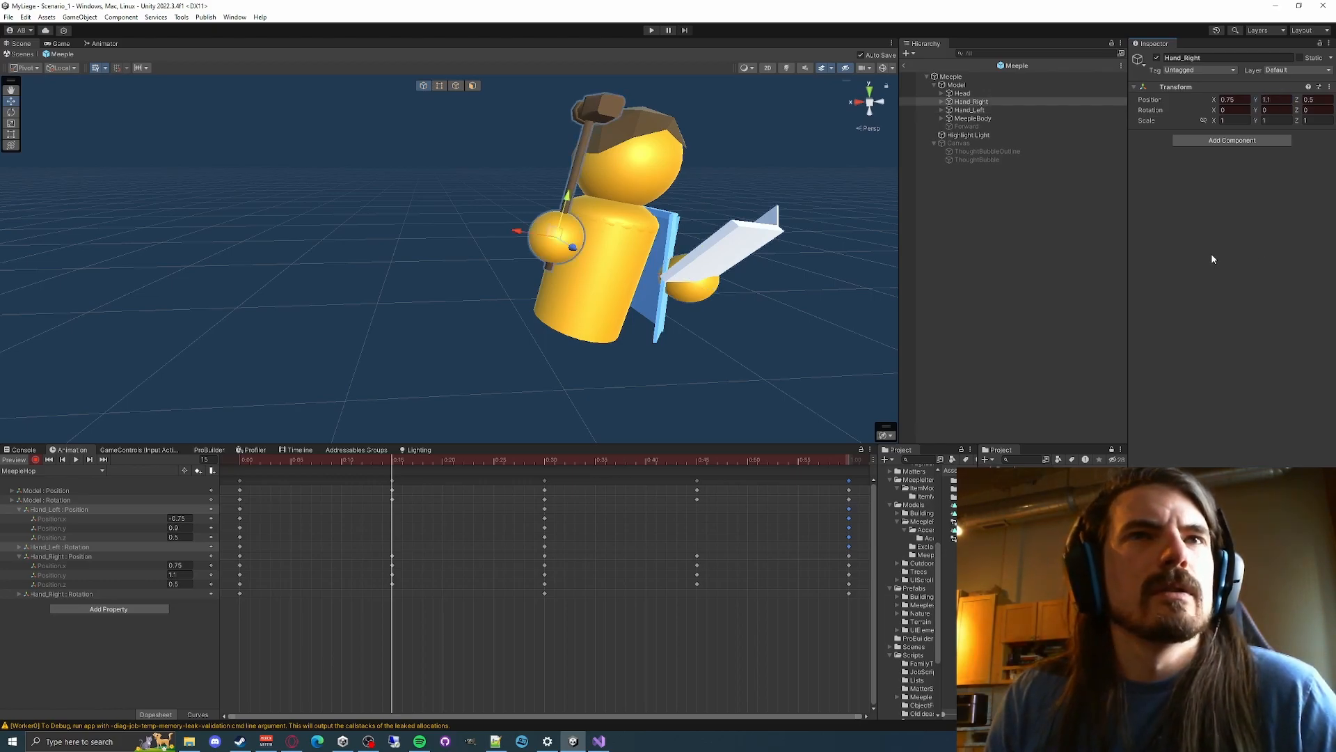
pyautogui.click(974, 110)
pyautogui.click(991, 102)
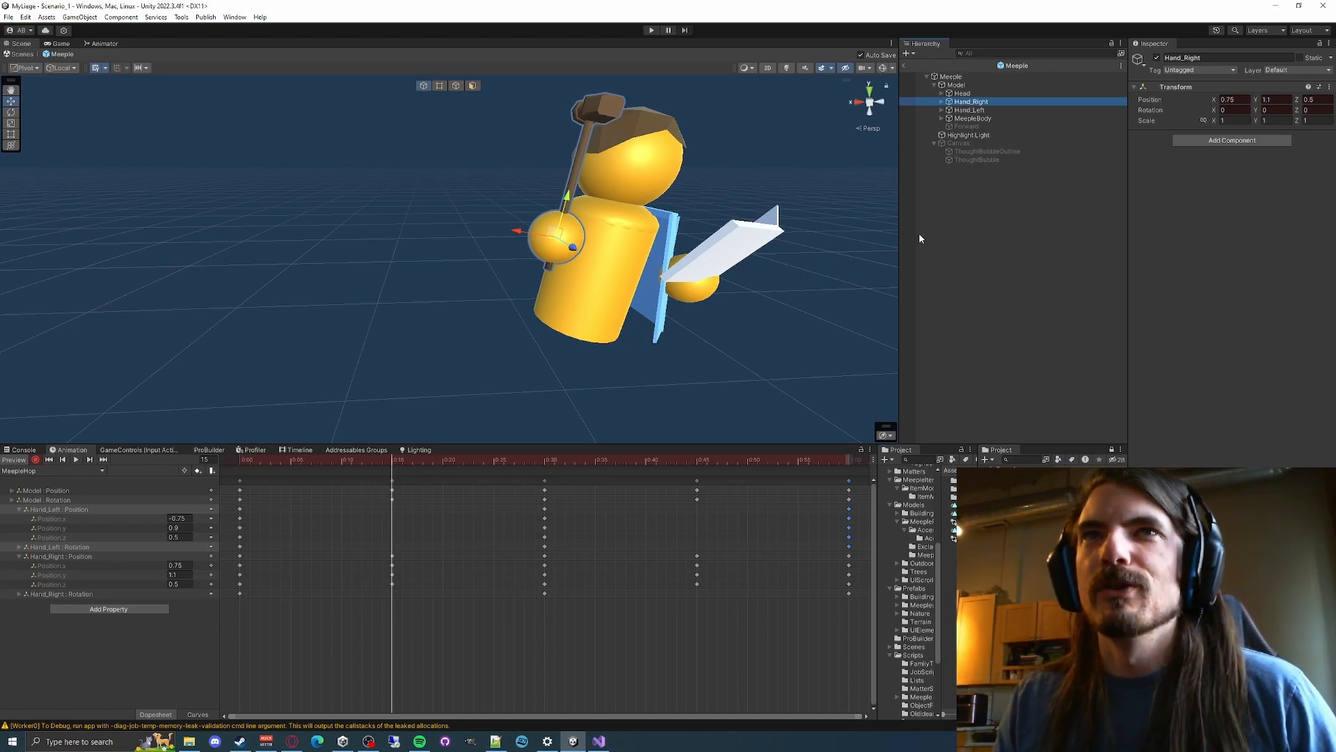
# Try setting Hand_Right's Y position to -0.7 at frame 15
pyautogui.click(1273, 99)
pyautogui.write('-0.7')
pyautogui.press('Return')
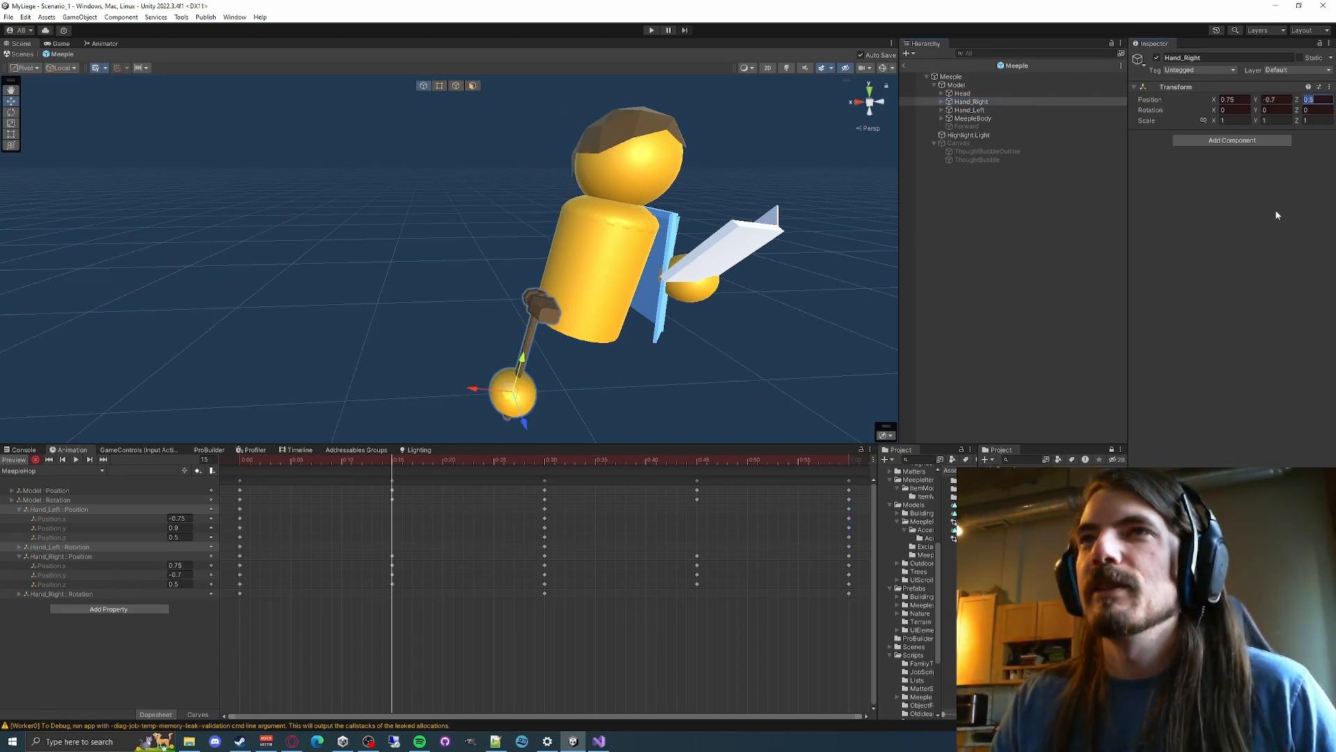
pyautogui.click(1009, 110)
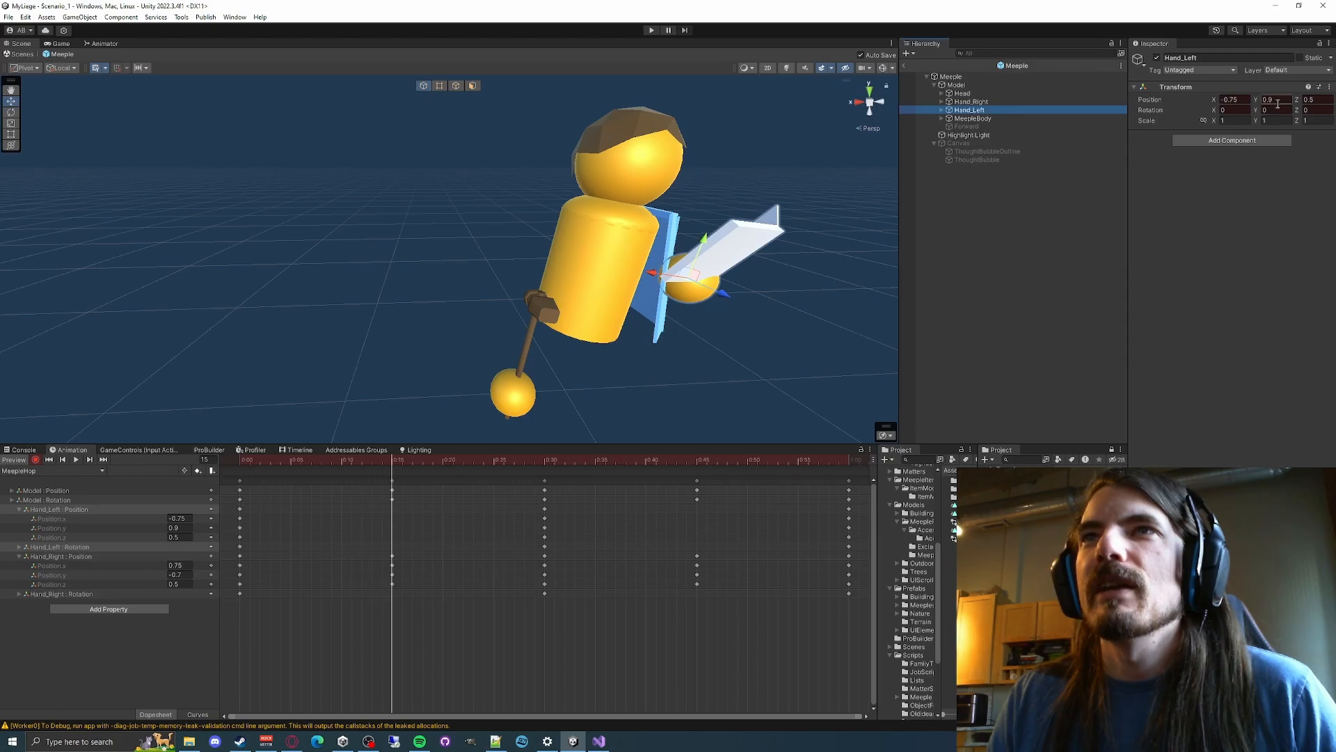
# At frame 15, set Hand_Right's Y position to 0.7 and Hand_Left's Y position to 1.1
pyautogui.click(971, 102)
pyautogui.click(1273, 99)
pyautogui.write('0.7')
pyautogui.press('Tab')
pyautogui.click(984, 110)
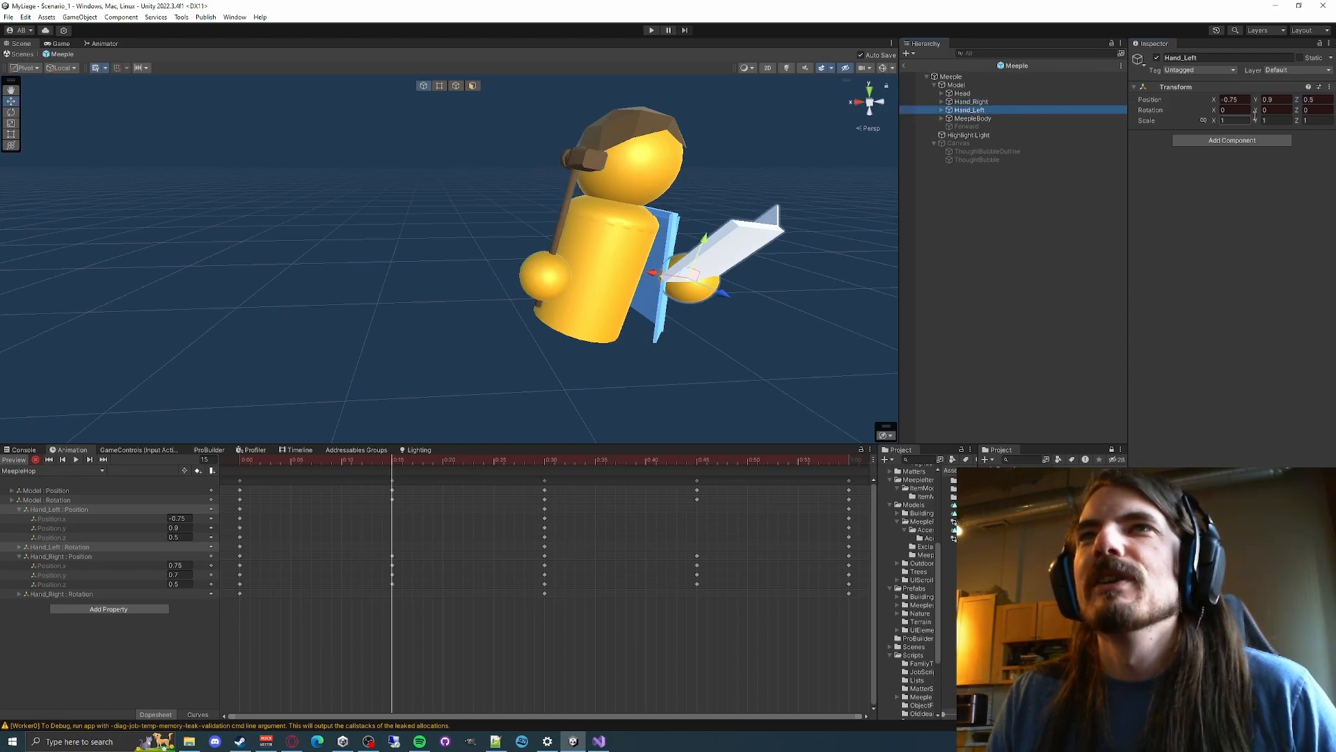
pyautogui.click(1279, 100)
pyautogui.write('1.1')
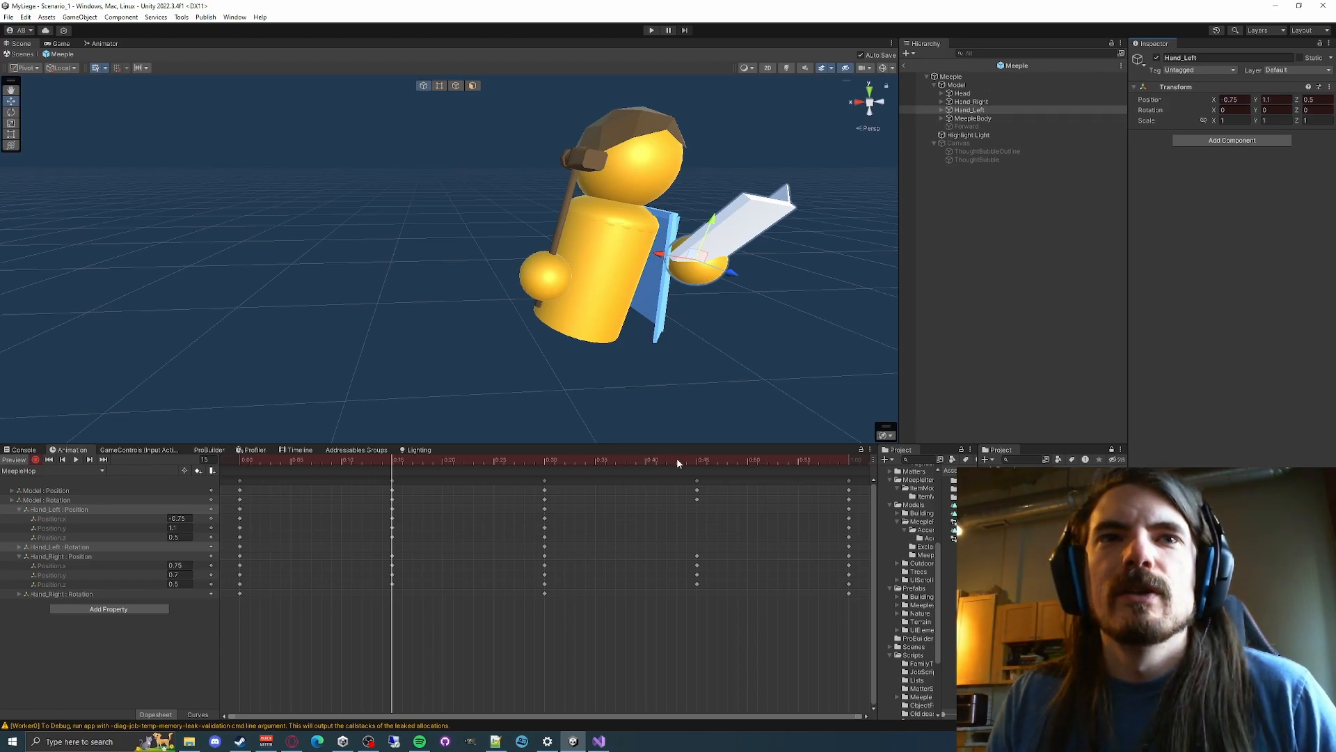
# At frame 45, set Hand_Right's Y position to 1.1 and Hand_Left's Y position to 0.7
pyautogui.moveTo(679, 462); pyautogui.dragTo(701, 461)
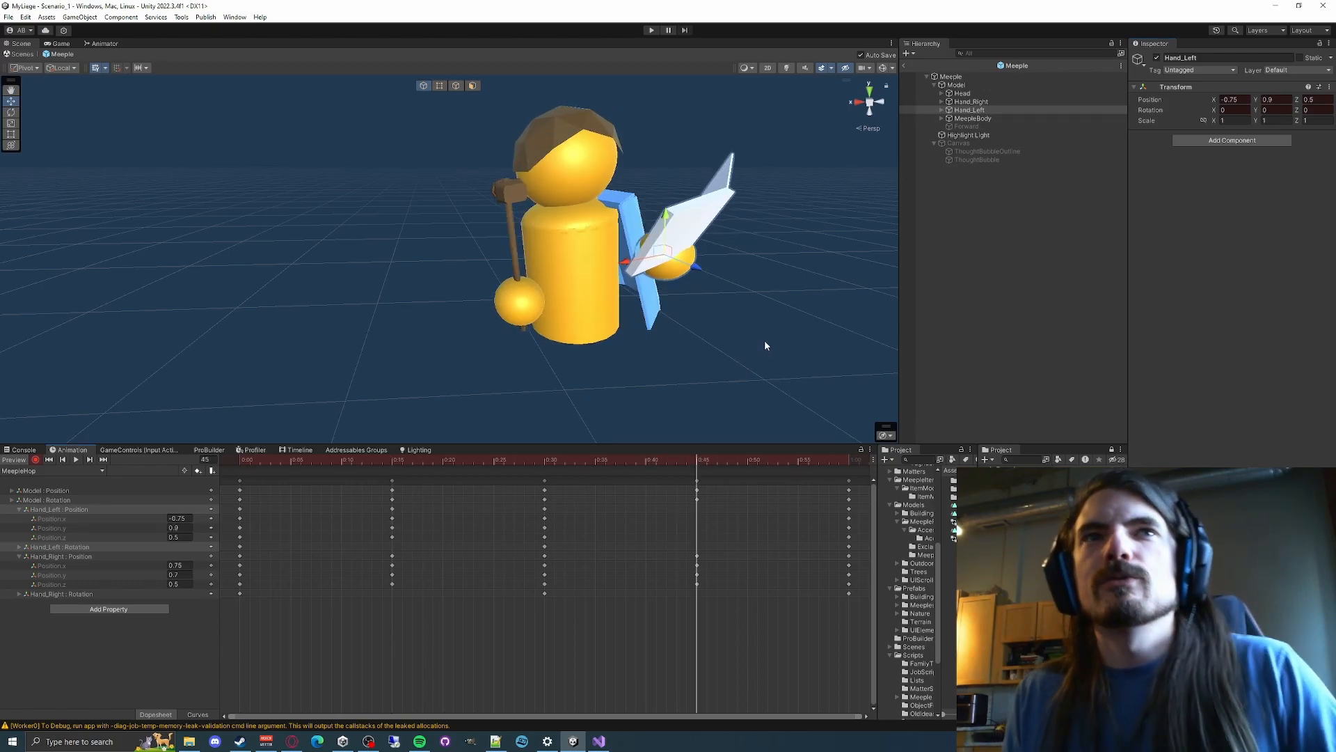
pyautogui.click(971, 102)
pyautogui.click(1277, 100)
pyautogui.write('1.1')
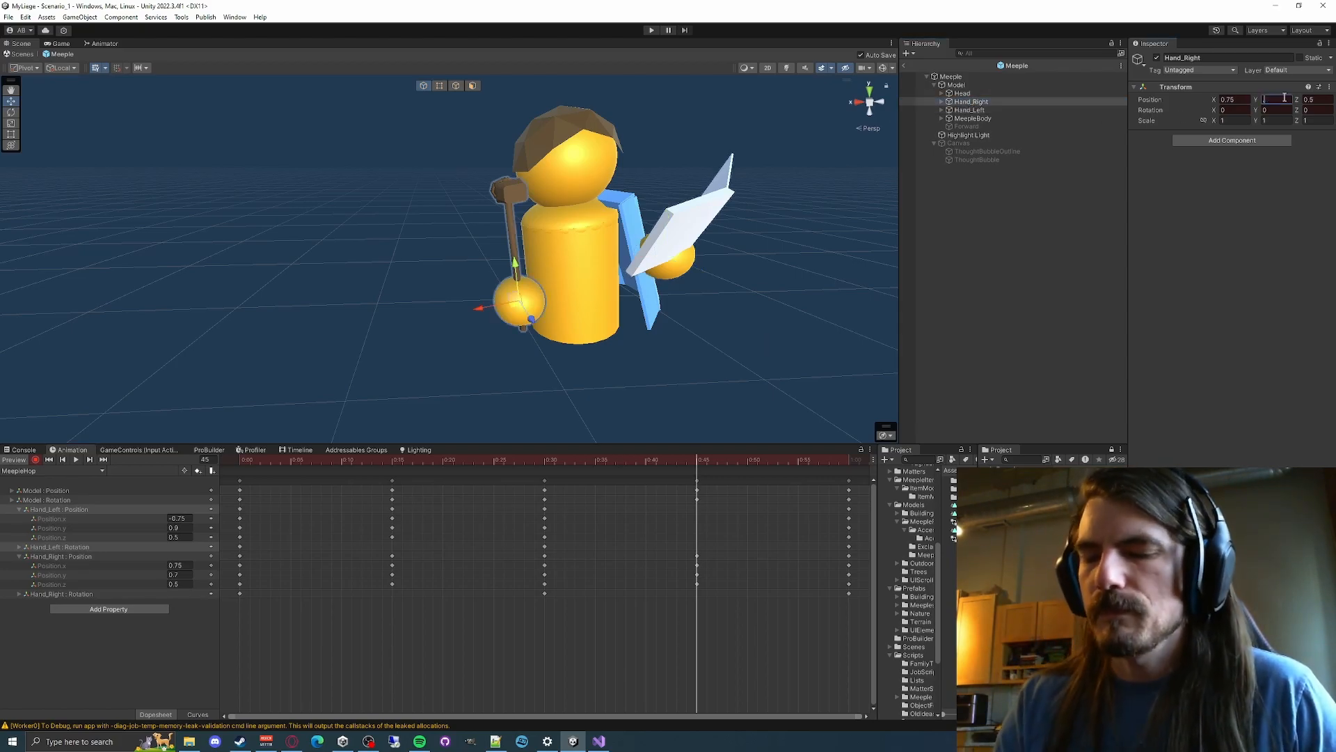
pyautogui.press('Tab')
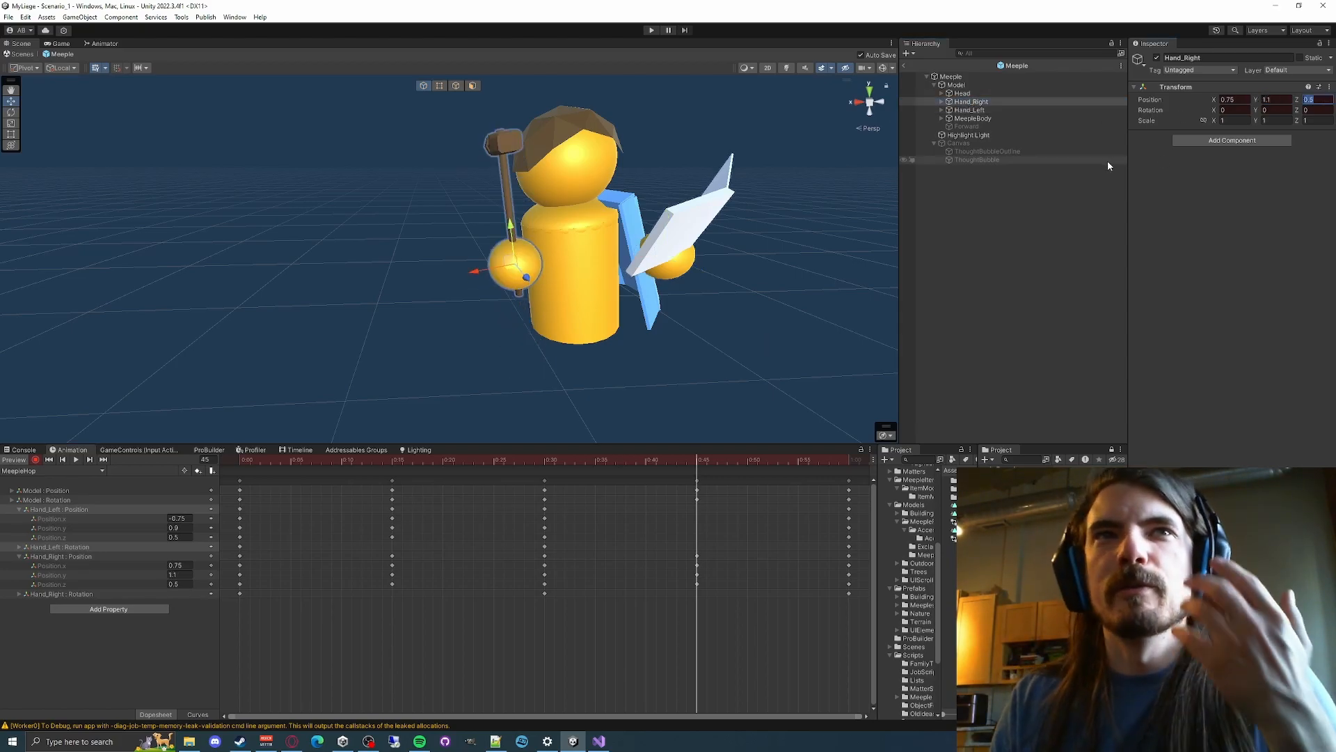
pyautogui.click(1085, 110)
pyautogui.click(1277, 100)
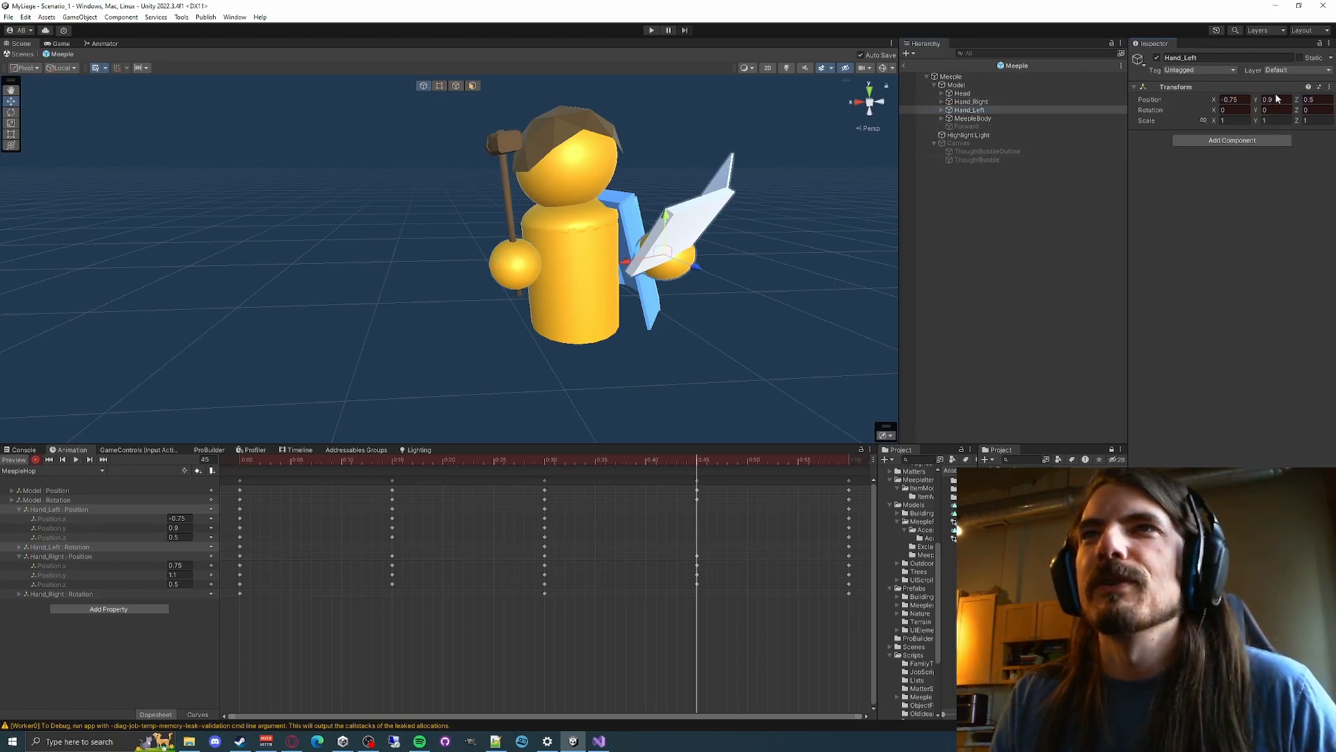
pyautogui.write('.7')
pyautogui.press('Tab')
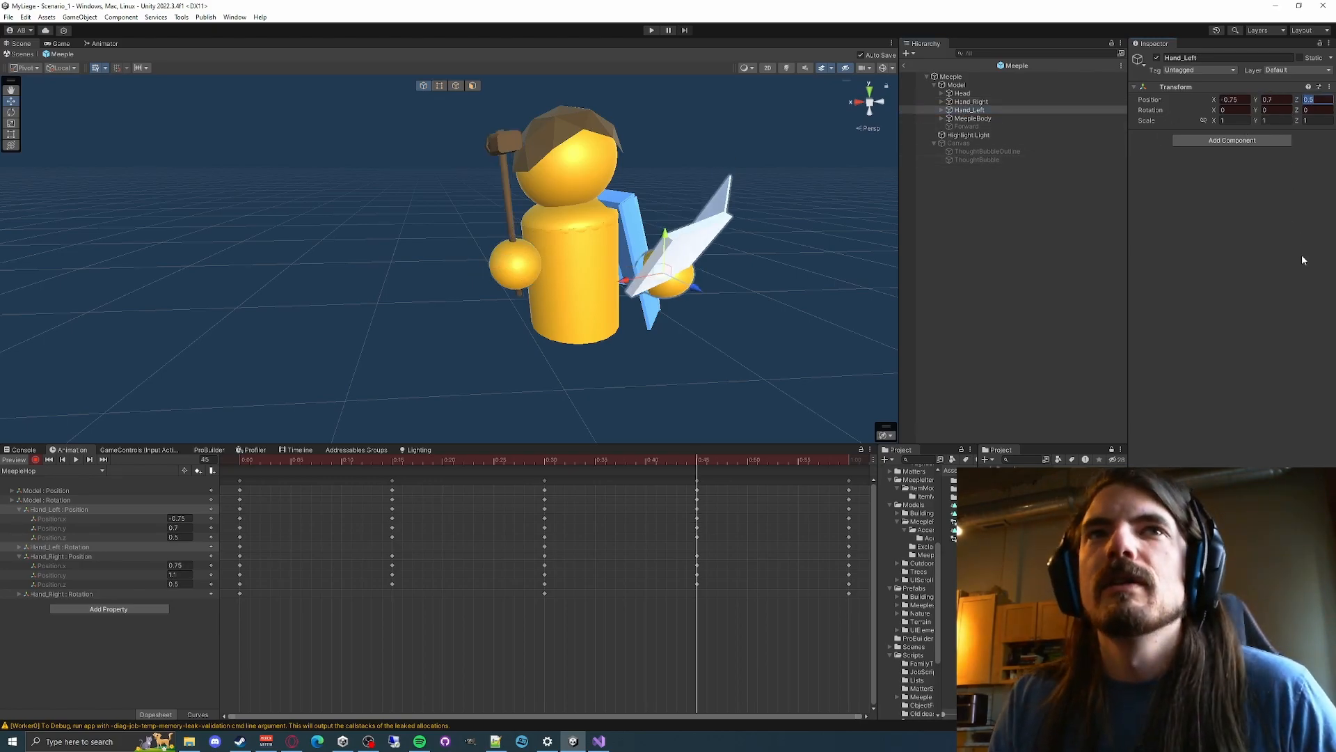
# Return the playhead to frame 0 and play the clip to check the hands' vertical movement
pyautogui.moveTo(738, 457); pyautogui.dragTo(239, 465)
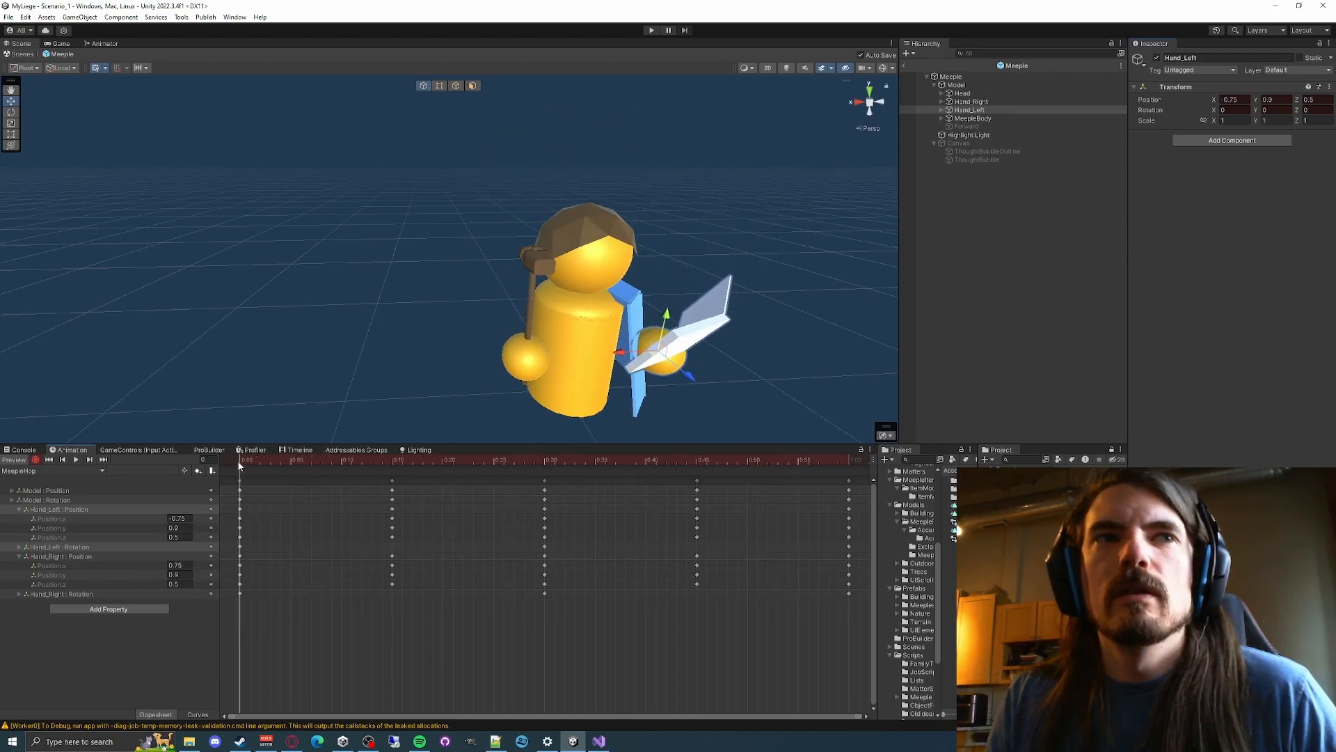
pyautogui.click(77, 461)
pyautogui.moveTo(736, 308)
pyautogui.mouseDown(button='right')
pyautogui.moveTo(654, 320)
pyautogui.moveTo(734, 332)
pyautogui.mouseUp(button='right')
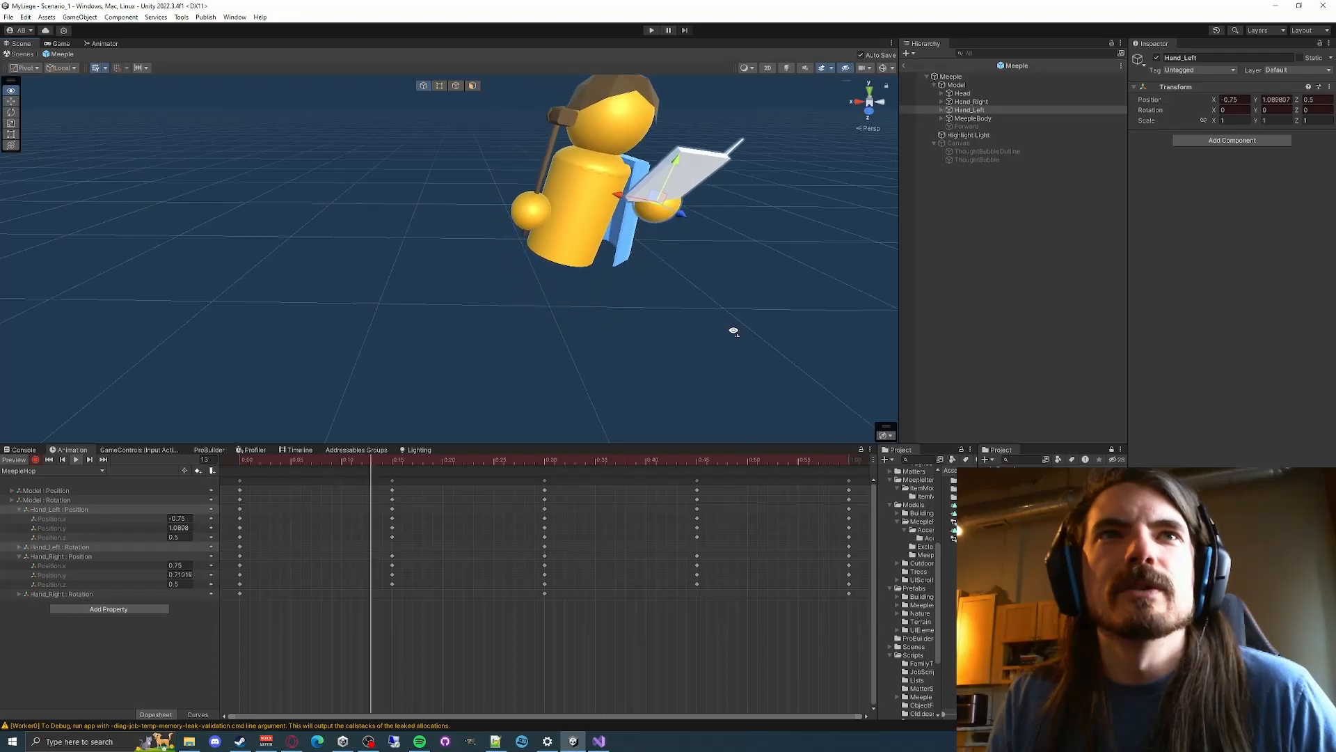
# Move the playhead to frame 15 and set Hand_Left's X rotation to -10
pyautogui.moveTo(345, 462); pyautogui.dragTo(393, 463)
pyautogui.moveTo(488, 268); pyautogui.dragTo(685, 224, button='right')
pyautogui.press('w')
pyautogui.press('s')
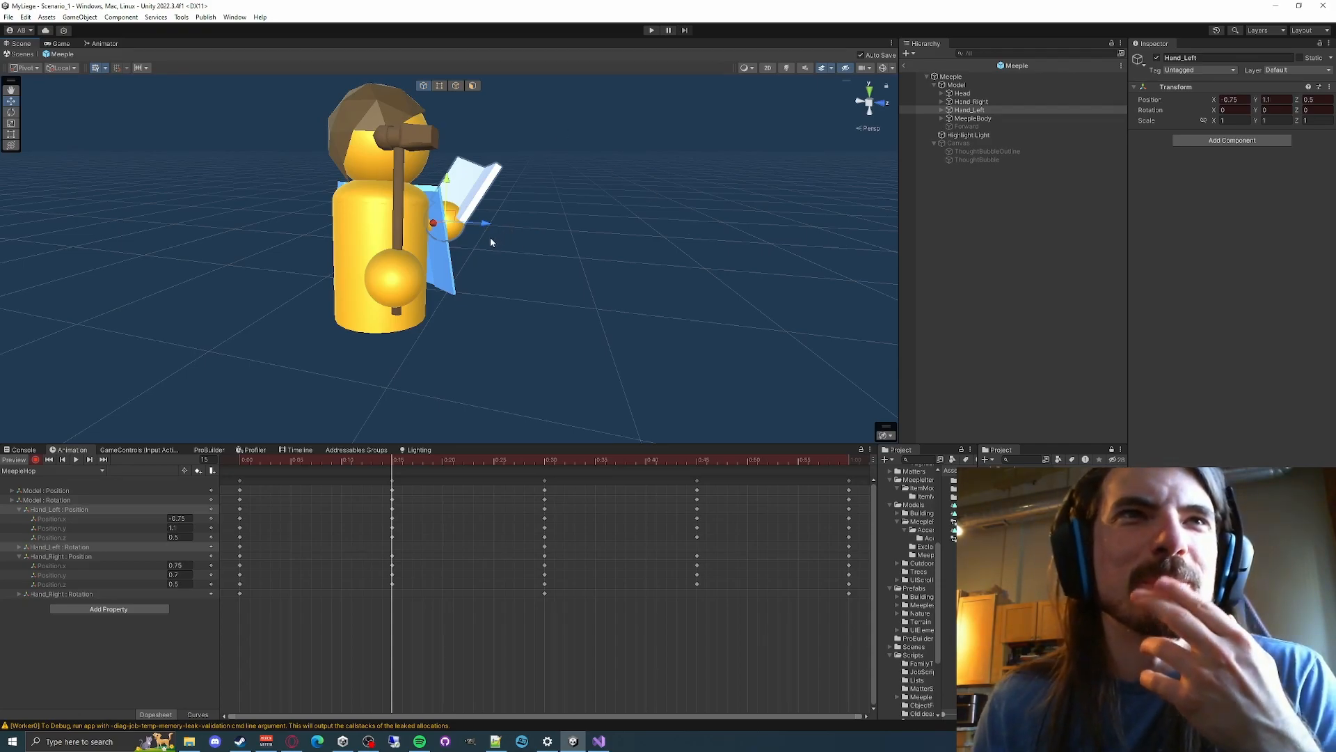
pyautogui.moveTo(530, 259); pyautogui.dragTo(451, 247, button='right')
pyautogui.press('w')
pyautogui.press('s')
pyautogui.press('d')
pyautogui.press('w')
pyautogui.keyDown('alt'); pyautogui.moveTo(607, 305); pyautogui.dragTo(431, 318); pyautogui.keyUp('alt')
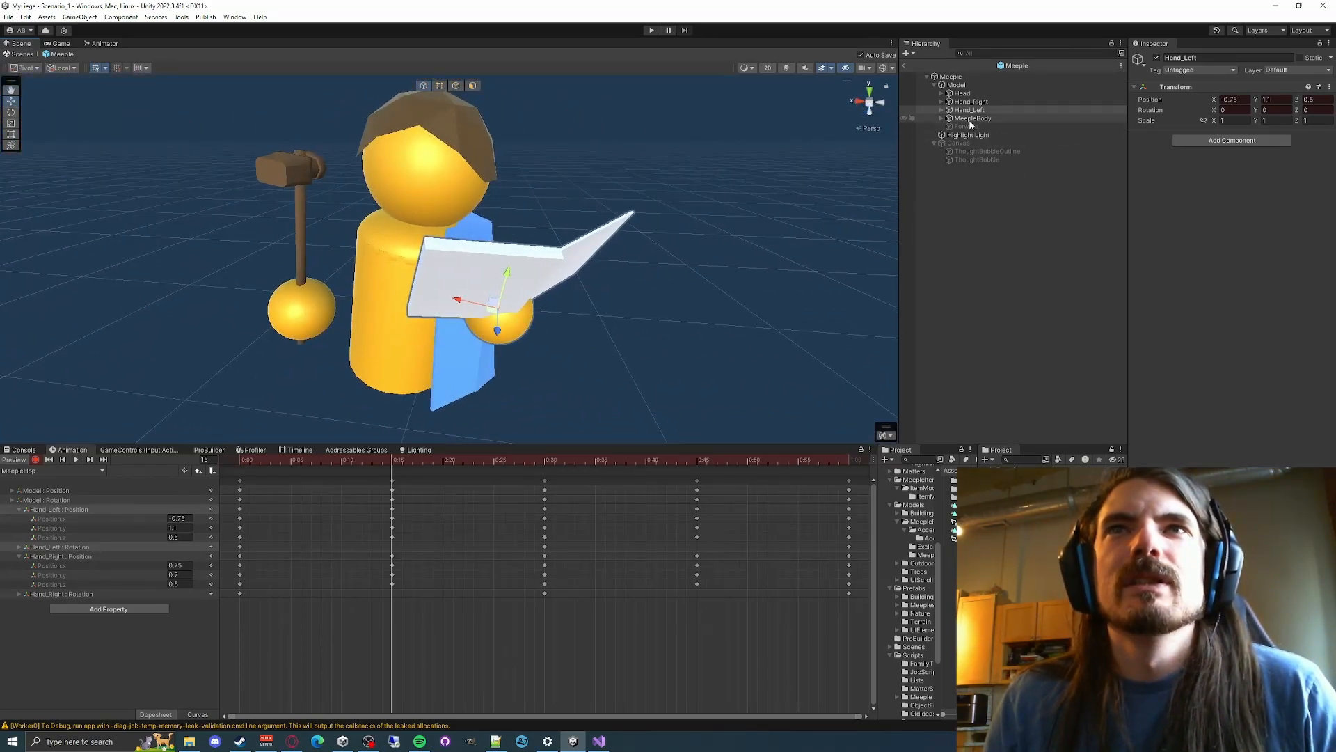
pyautogui.moveTo(630, 166); pyautogui.dragTo(663, 174, button='right')
pyautogui.press('w')
pyautogui.press('s')
pyautogui.press('a')
pyautogui.press('d')
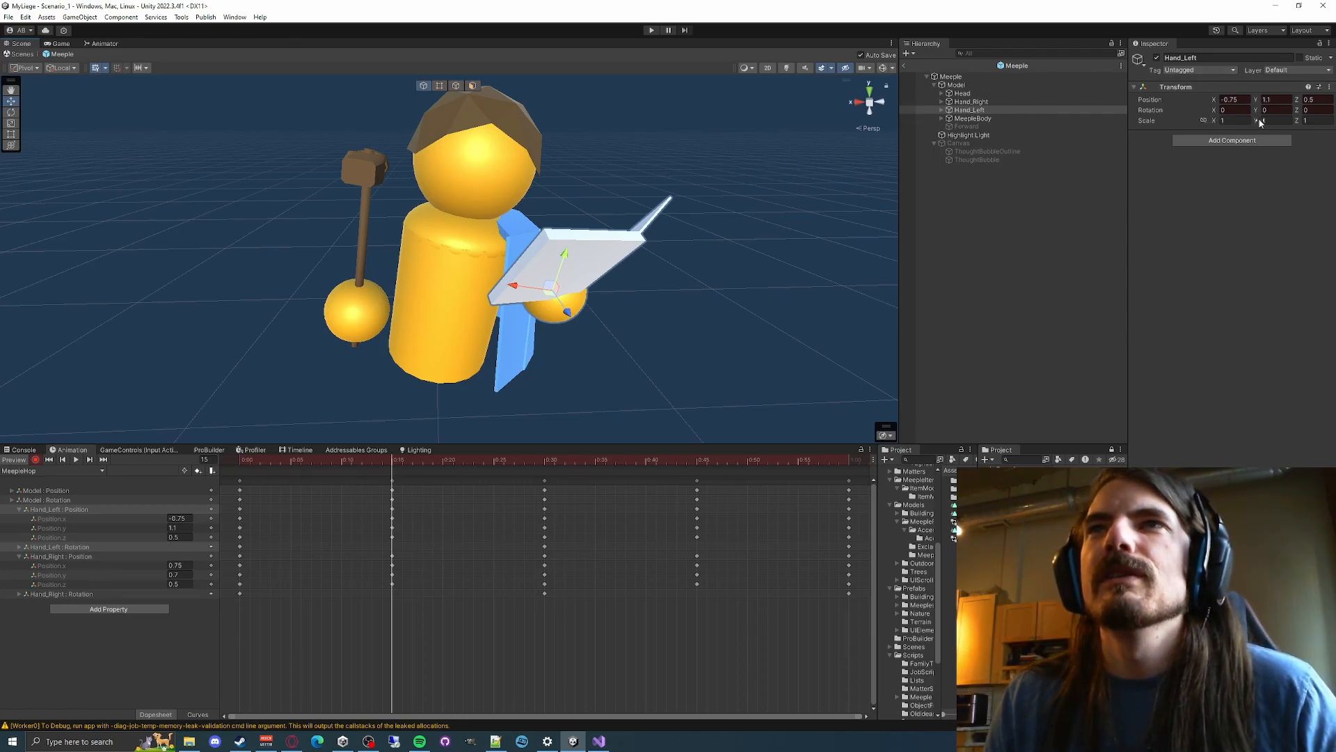
pyautogui.press('d')
pyautogui.moveTo(721, 256); pyautogui.dragTo(706, 255, button='right')
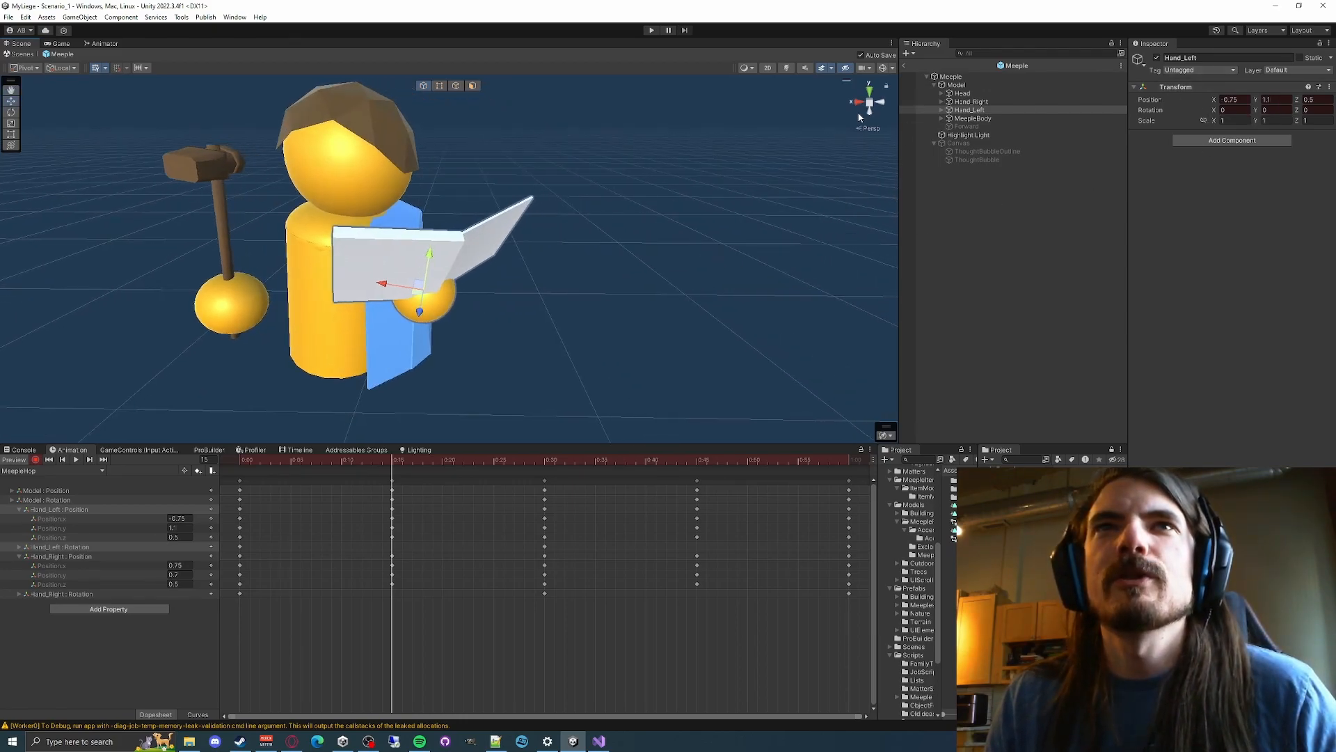
pyautogui.click(1238, 112)
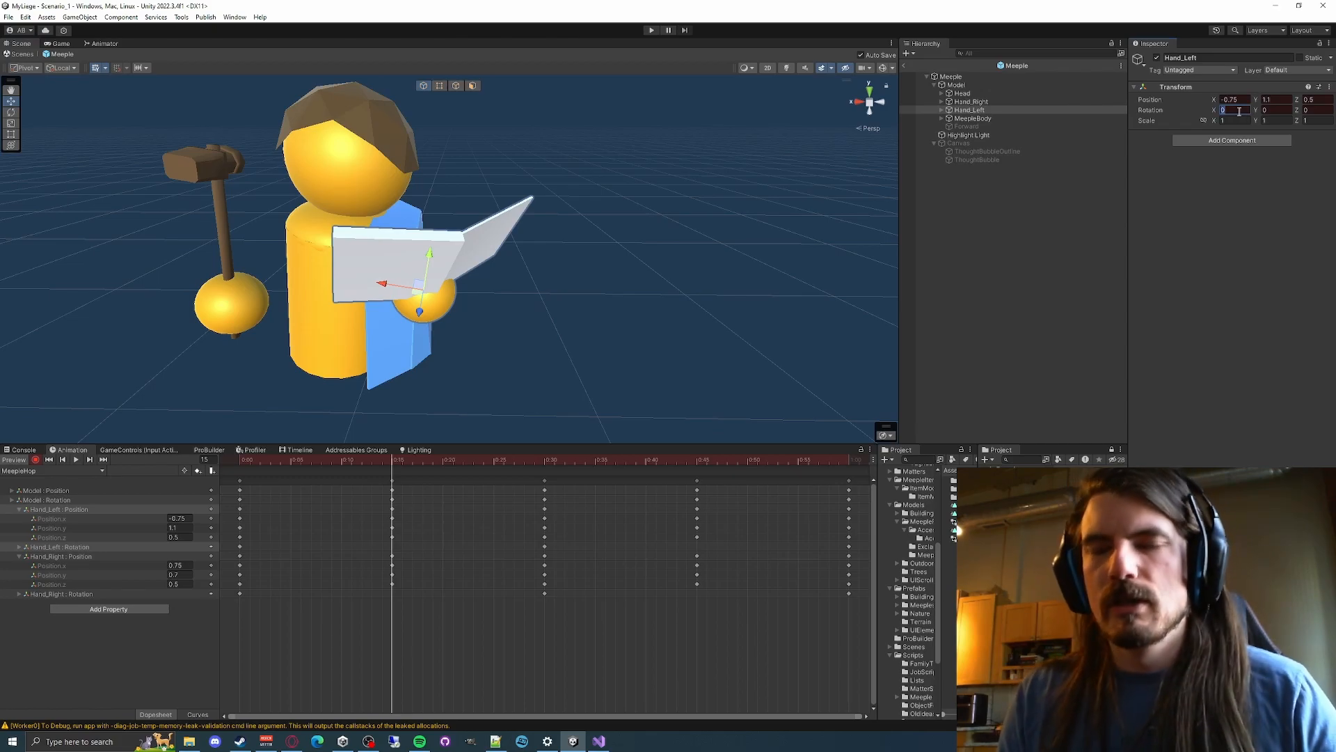
pyautogui.write('-10')
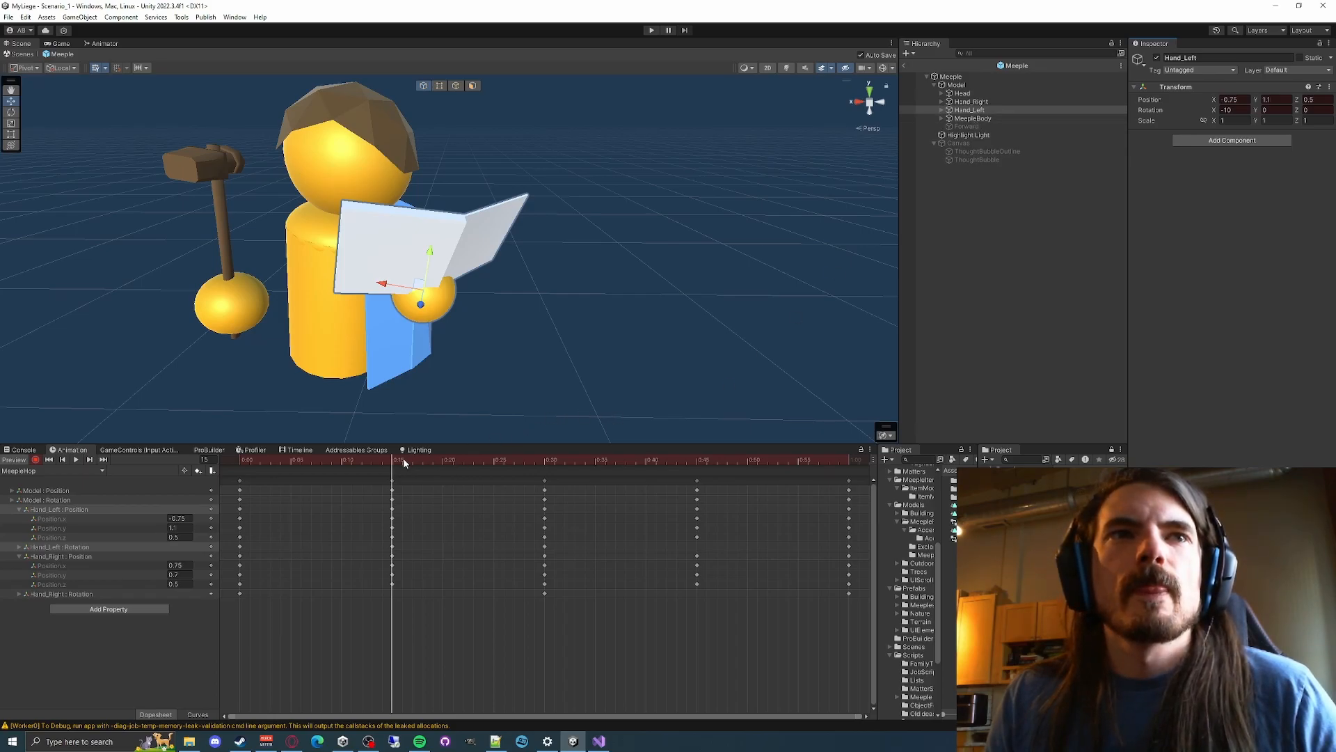
# Set Hand_Right's X rotation to 10 at frame 15
pyautogui.click(985, 101)
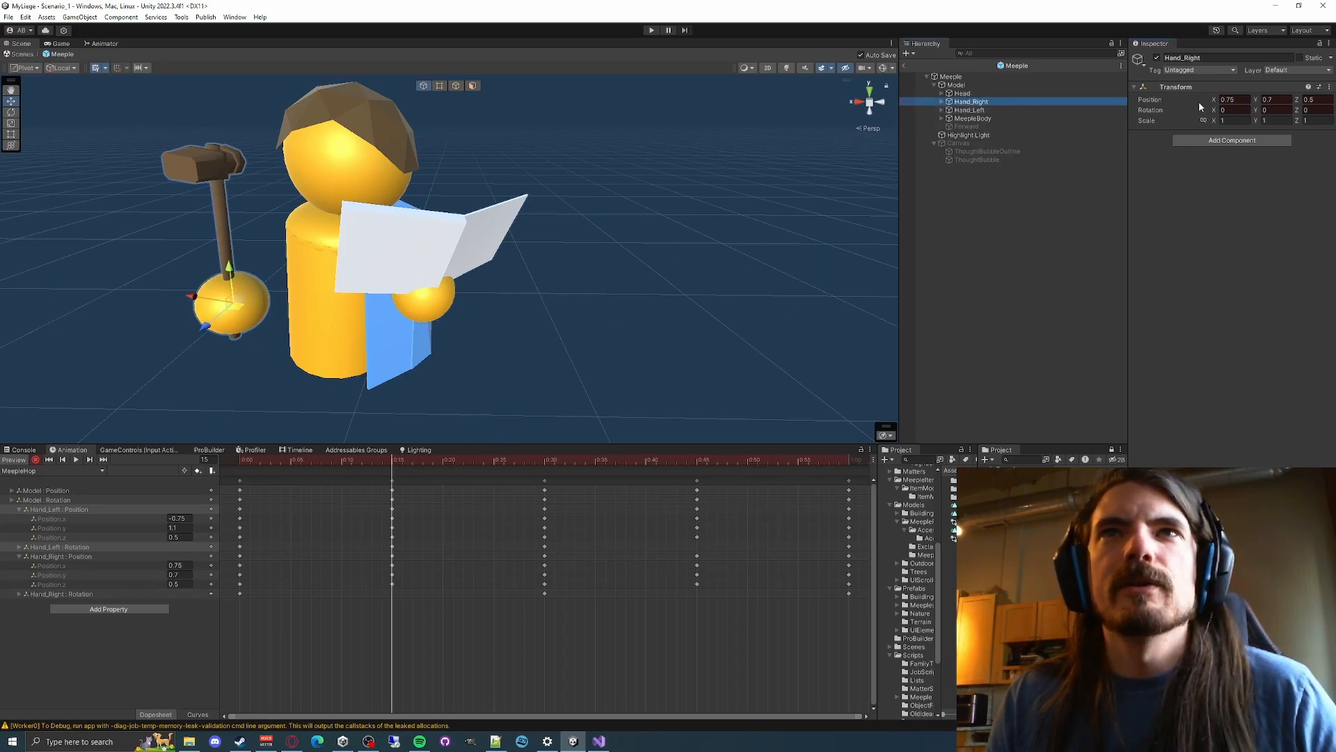
pyautogui.click(1243, 109)
pyautogui.write('10')
pyautogui.press('Tab')
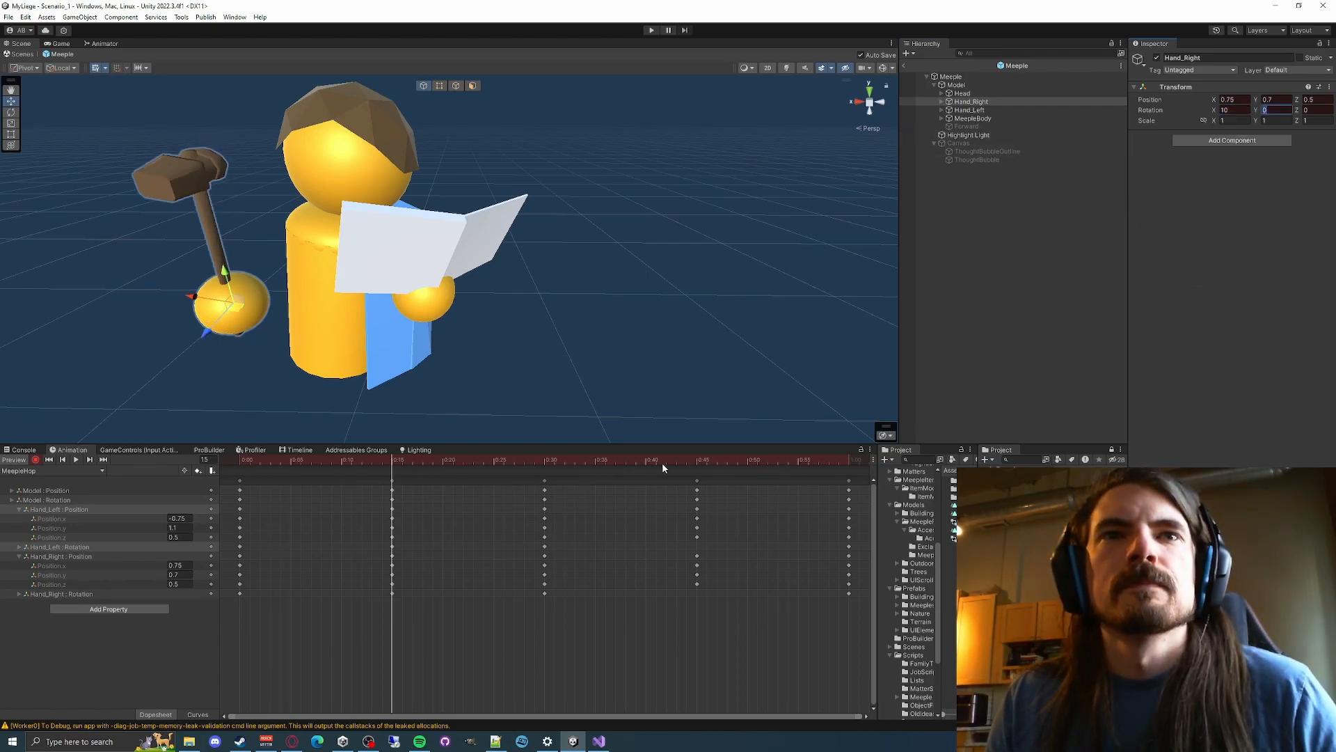
# At frame 45, set Hand_Right's X rotation to -10 and Hand_Left's X rotation to 10
pyautogui.click(698, 462)
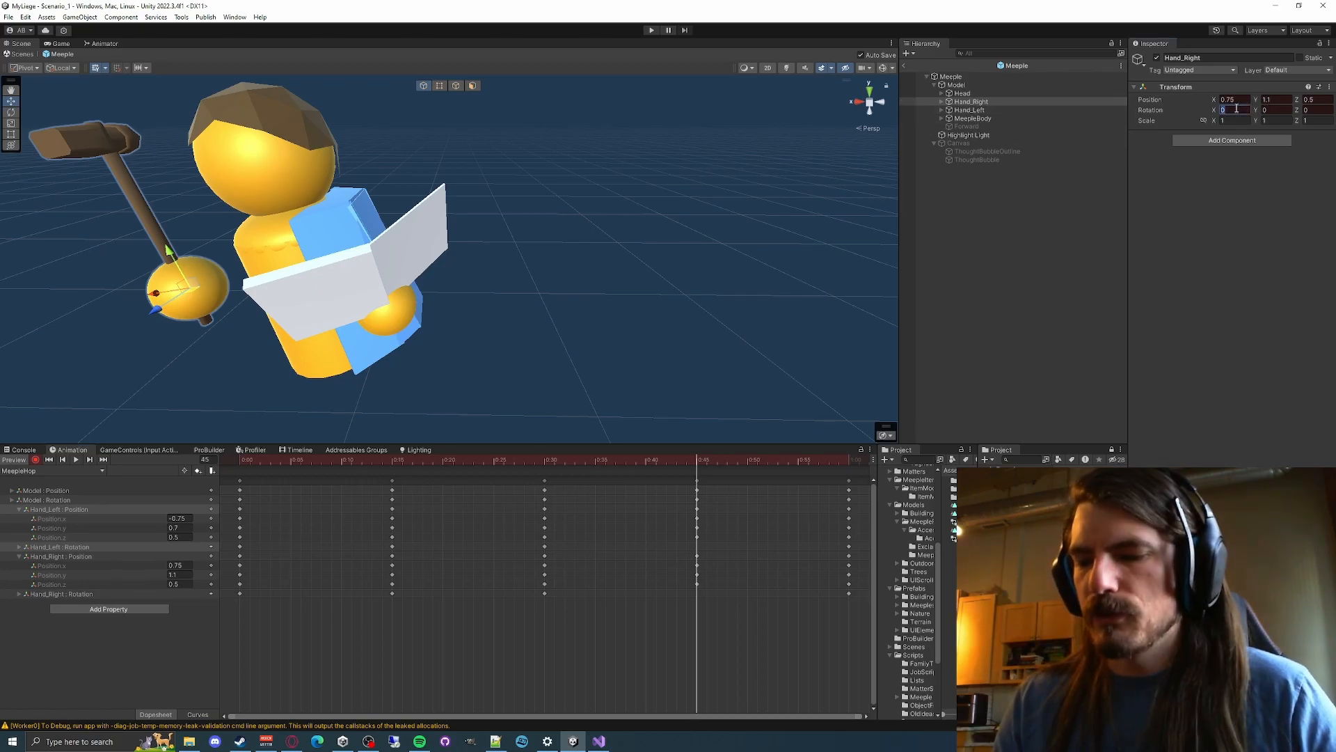
pyautogui.write('-10')
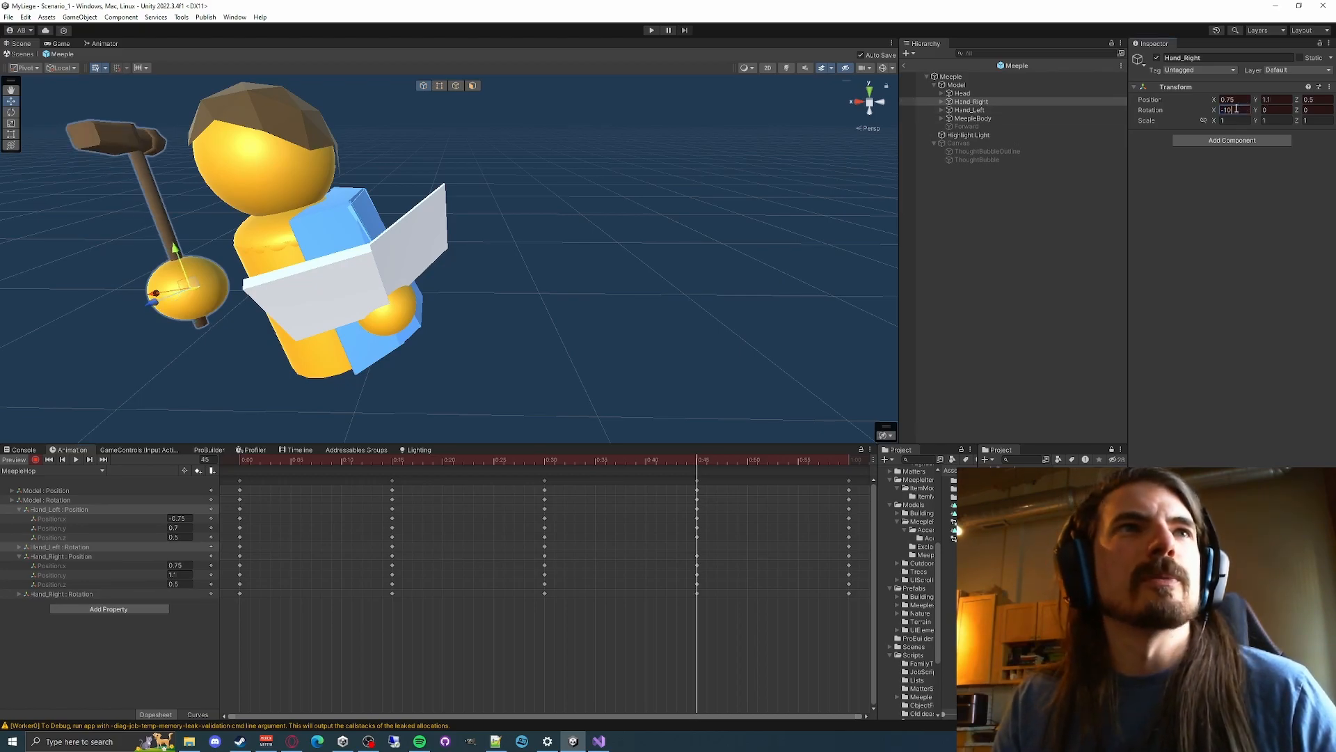
pyautogui.click(969, 110)
pyautogui.click(1239, 110)
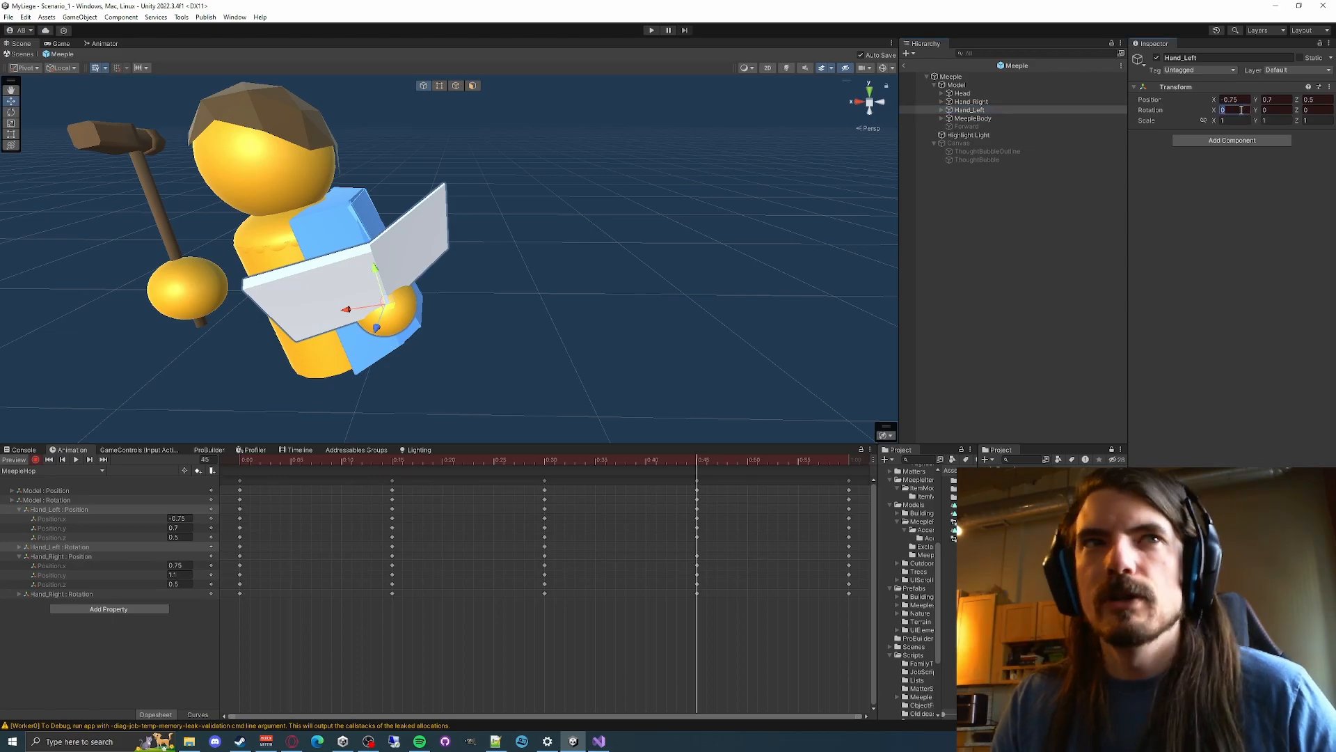
pyautogui.write('10')
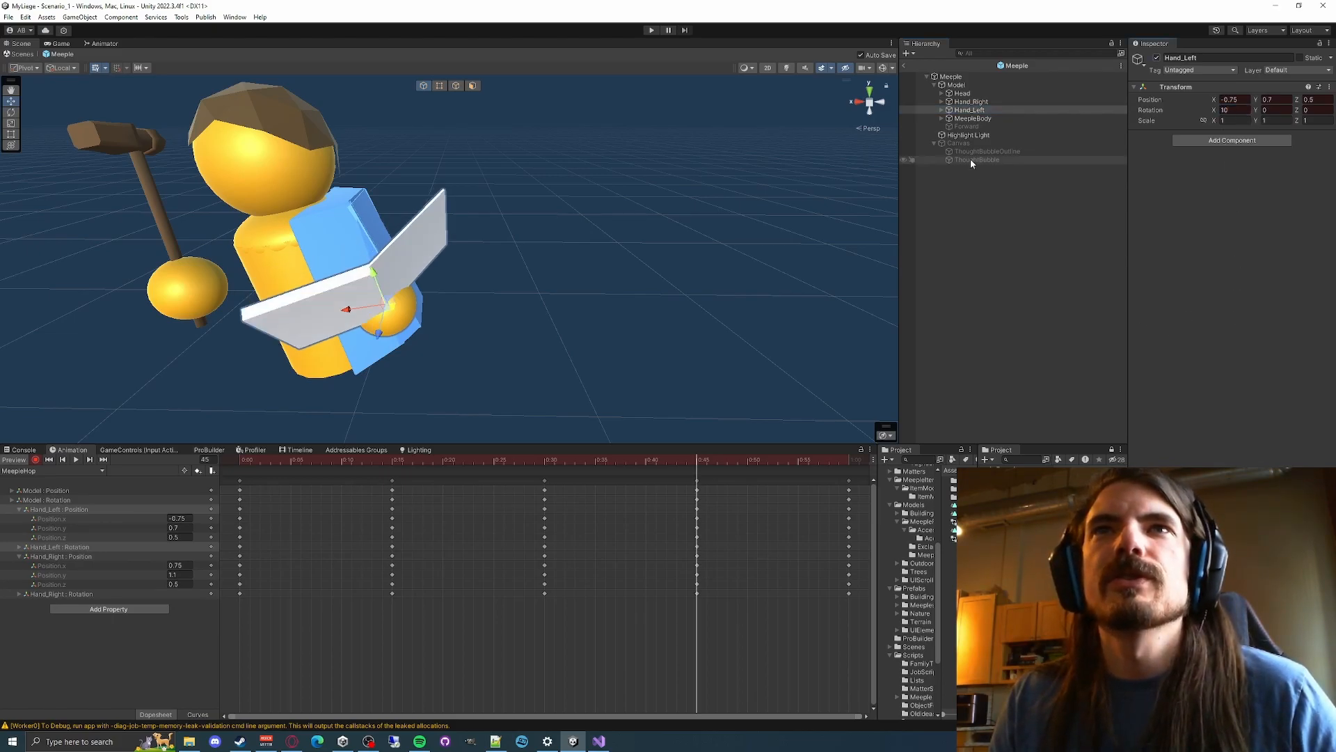
# Play the MeepleHop clip from frame 0 and scrub to frame 36 to check the hand positions and rotations
pyautogui.click(240, 466)
pyautogui.moveTo(648, 230); pyautogui.dragTo(606, 190, button='right')
pyautogui.press('s')
pyautogui.press('w')
pyautogui.press('s')
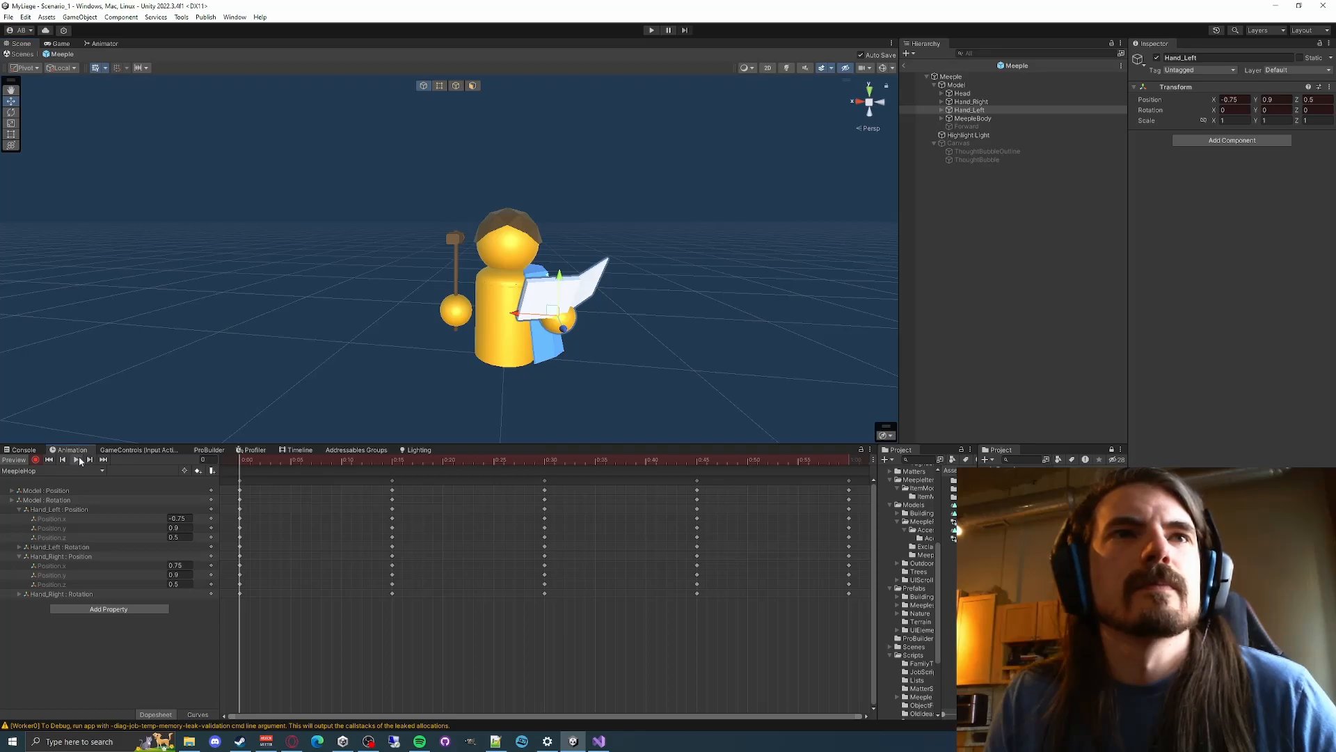
pyautogui.click(77, 459)
pyautogui.moveTo(695, 337); pyautogui.dragTo(647, 336, button='right')
pyautogui.press('a')
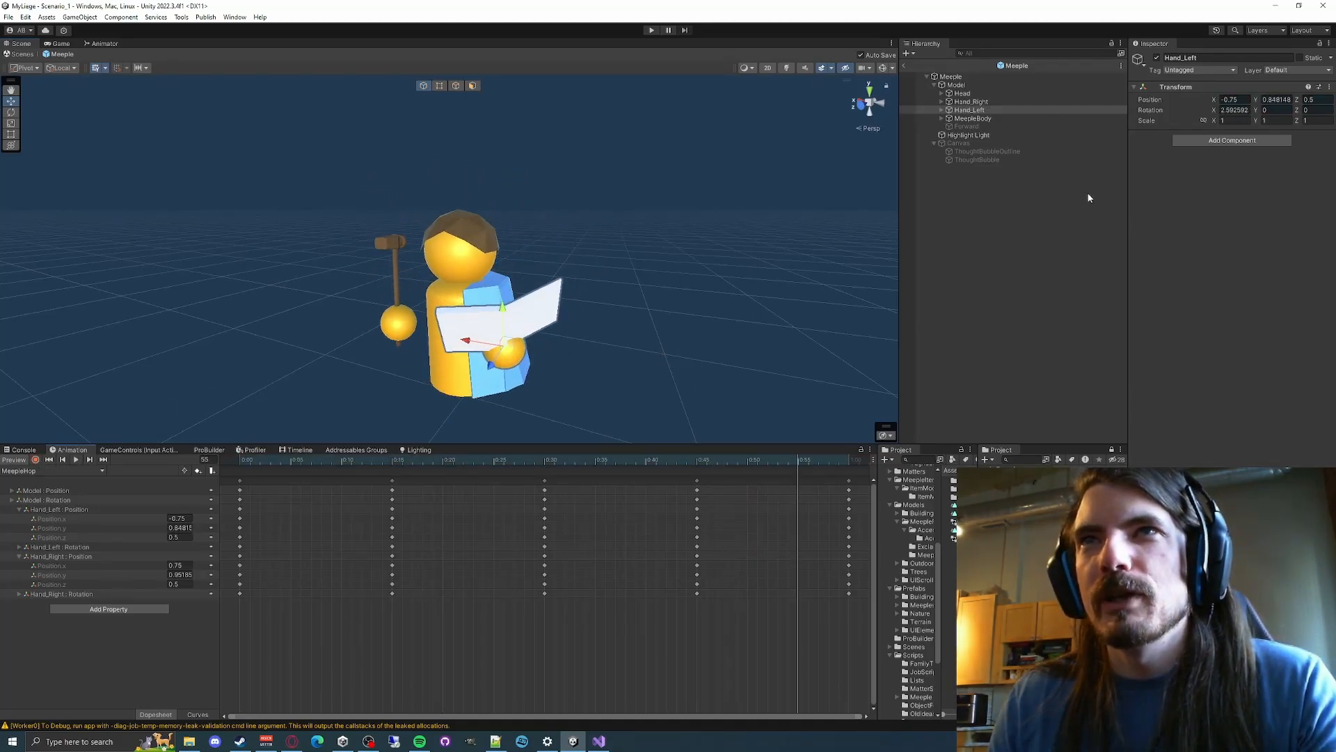
pyautogui.click(1272, 110)
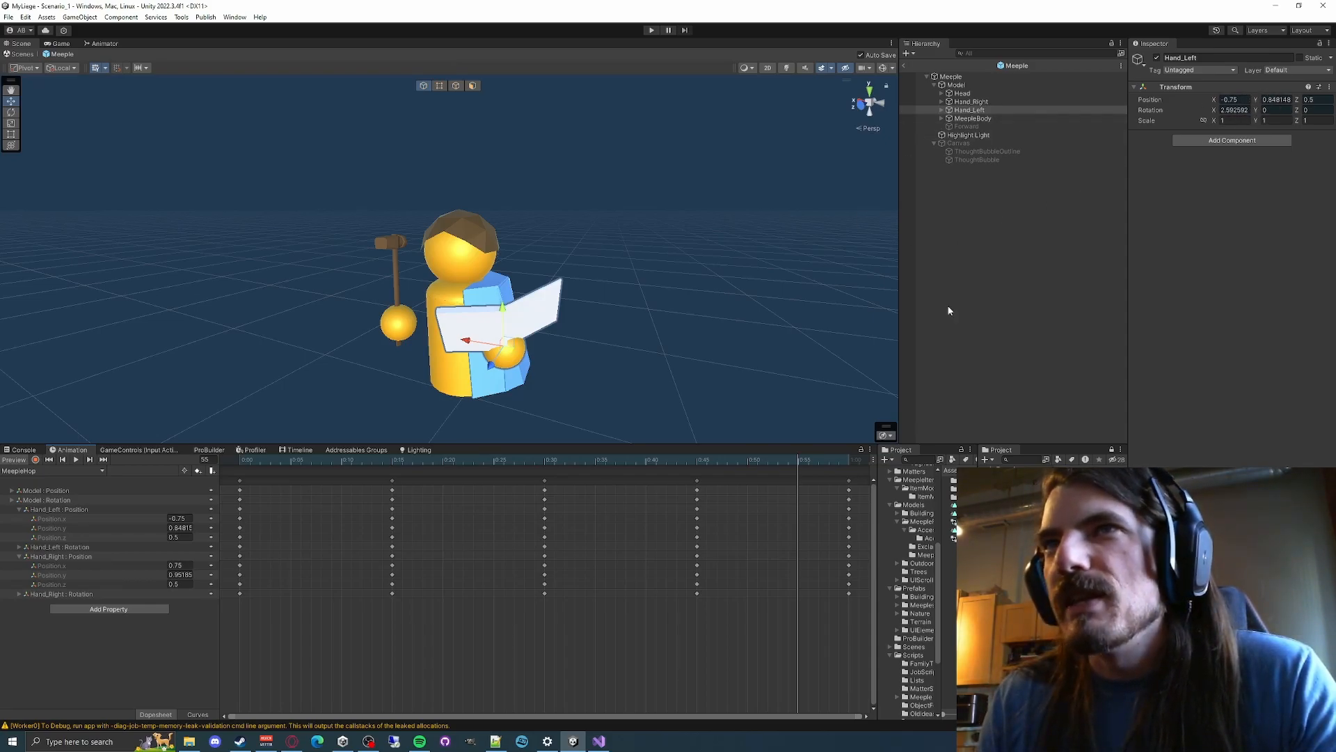
pyautogui.moveTo(536, 466); pyautogui.dragTo(605, 449)
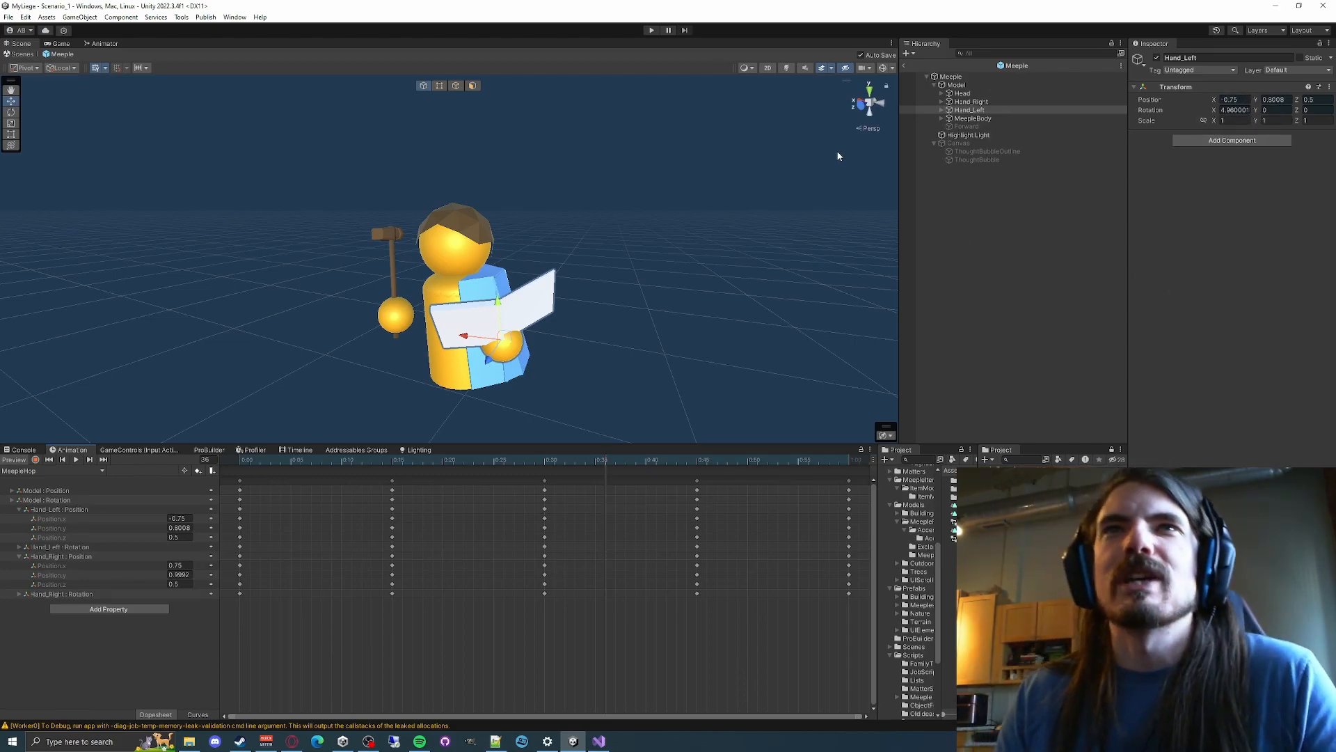
# Leave the Meeple prefab for the Scenario_1 scene and start Play mode
pyautogui.click(905, 66)
pyautogui.moveTo(619, 256); pyautogui.dragTo(729, 209, button='right')
pyautogui.hotkey('ctrl', 'p')
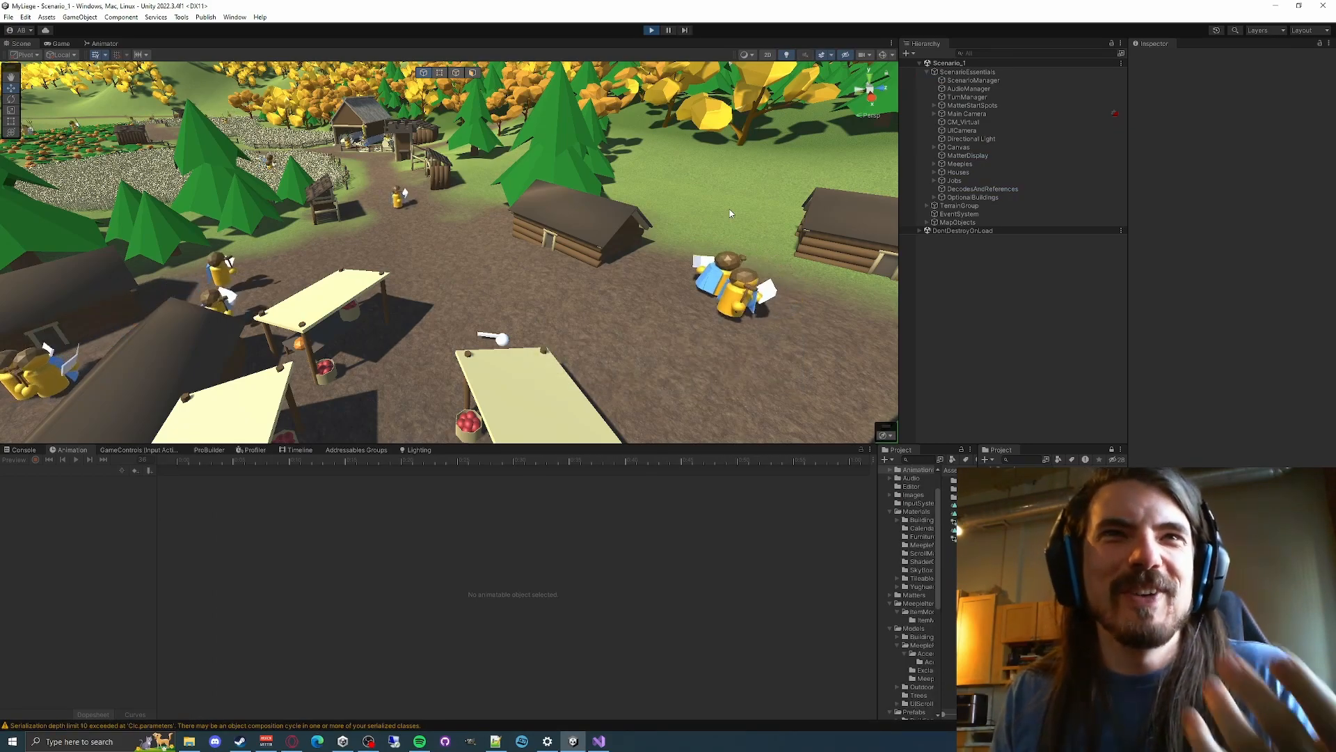
# Stop Play mode and open the Meeple prefab from the Meeples folder under Prefabs
pyautogui.click(651, 31)
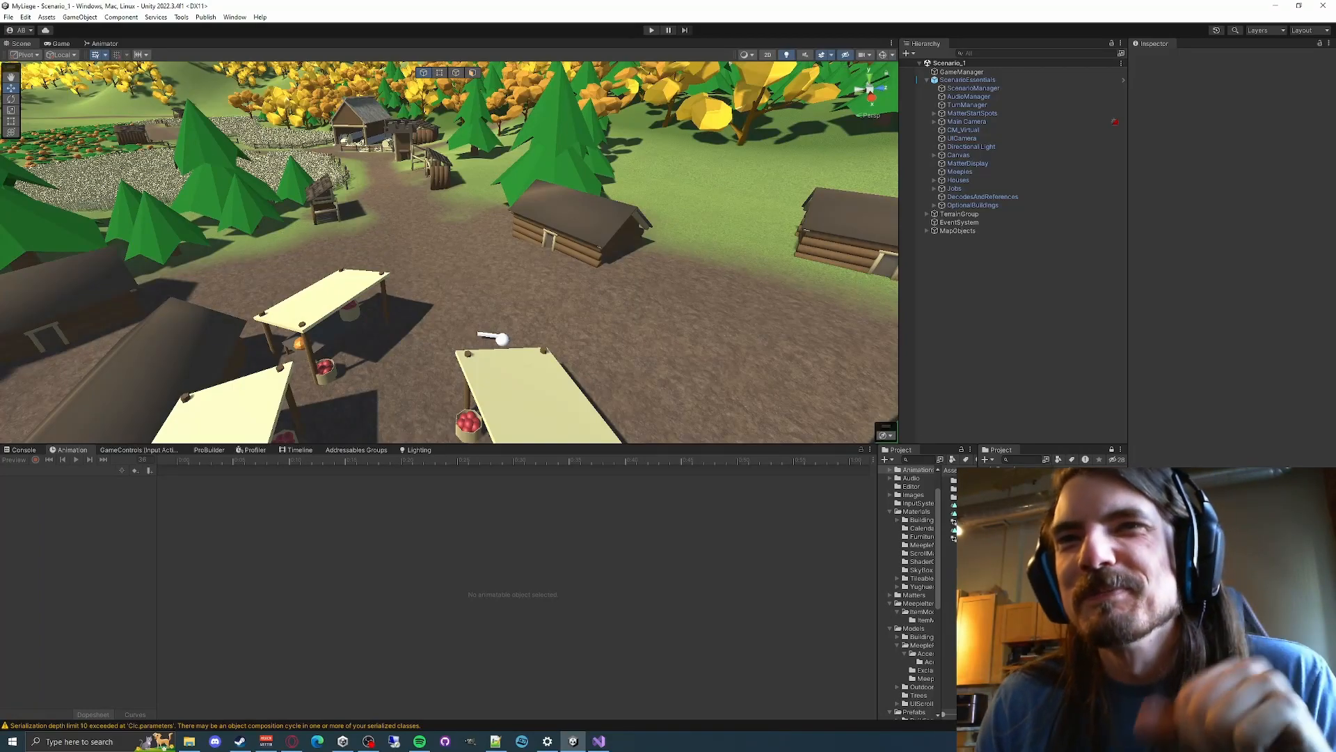
pyautogui.click(919, 603)
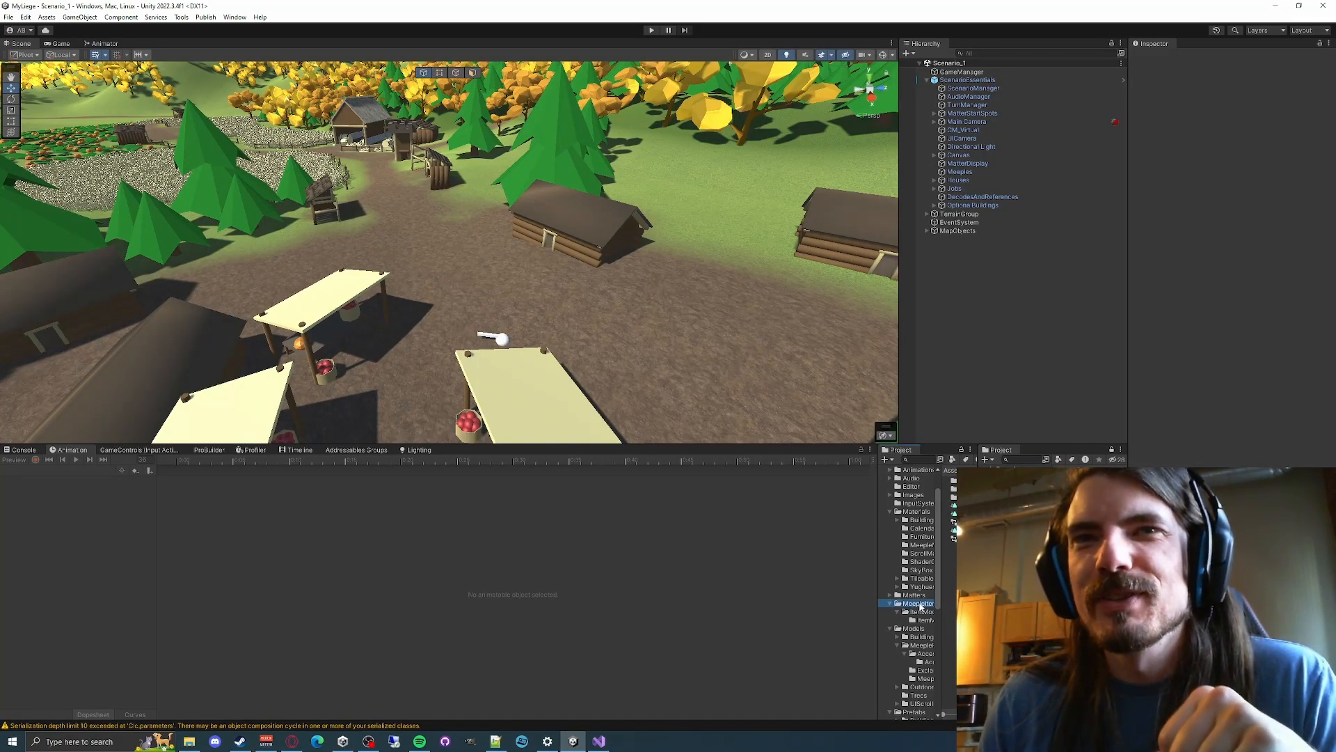
pyautogui.click(923, 637)
pyautogui.click(922, 645)
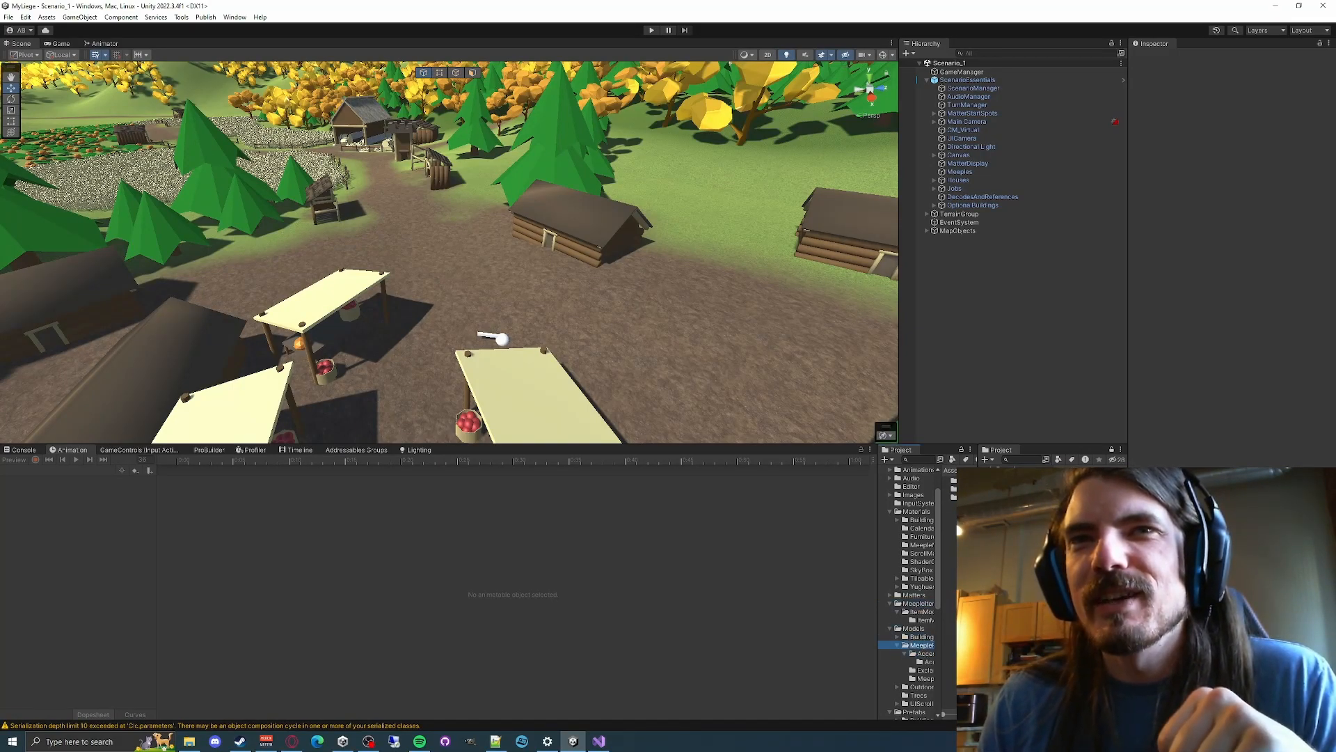
pyautogui.click(890, 628)
pyautogui.click(920, 654)
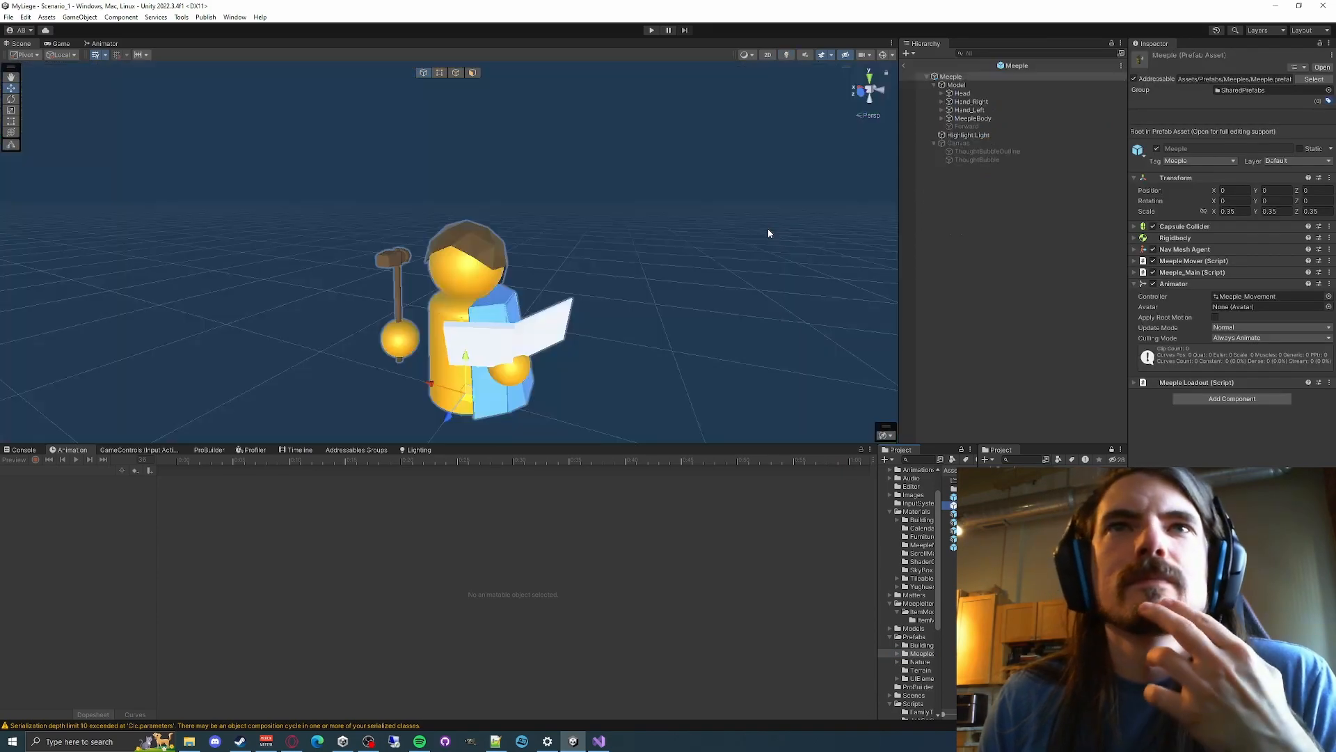
# Delete the Cape, Book, Hammer and Hair_1 accessories from the Meeple prefab's body, hands and head
pyautogui.click(943, 94)
pyautogui.click(942, 94)
pyautogui.click(942, 110)
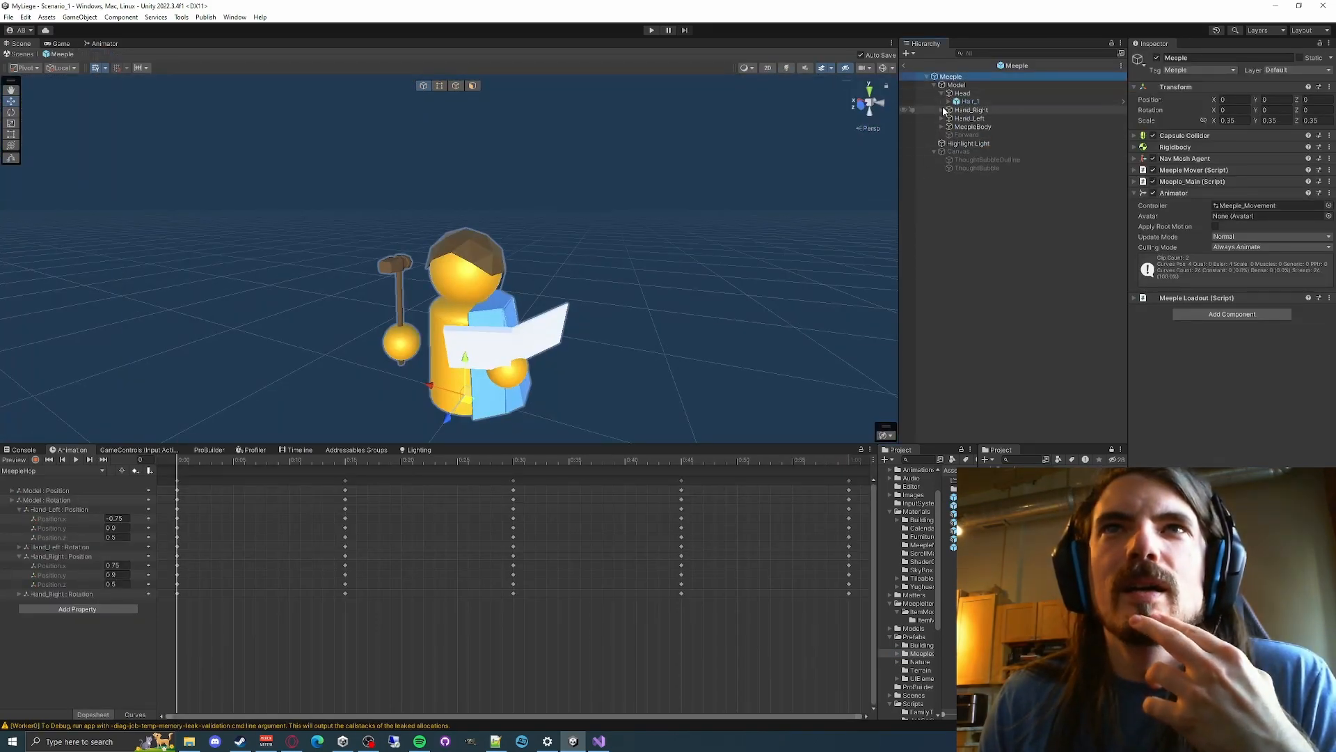
pyautogui.click(941, 135)
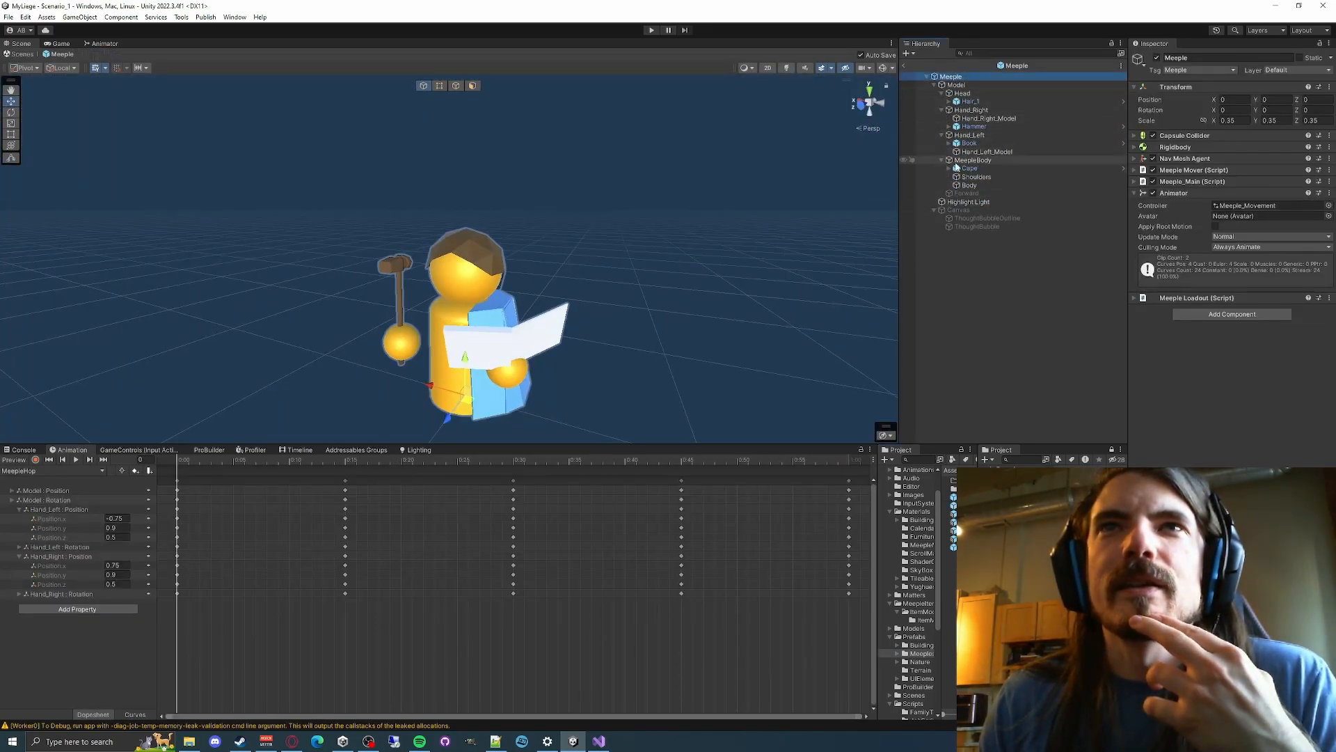
pyautogui.click(956, 167)
pyautogui.press('Delete')
pyautogui.click(972, 144)
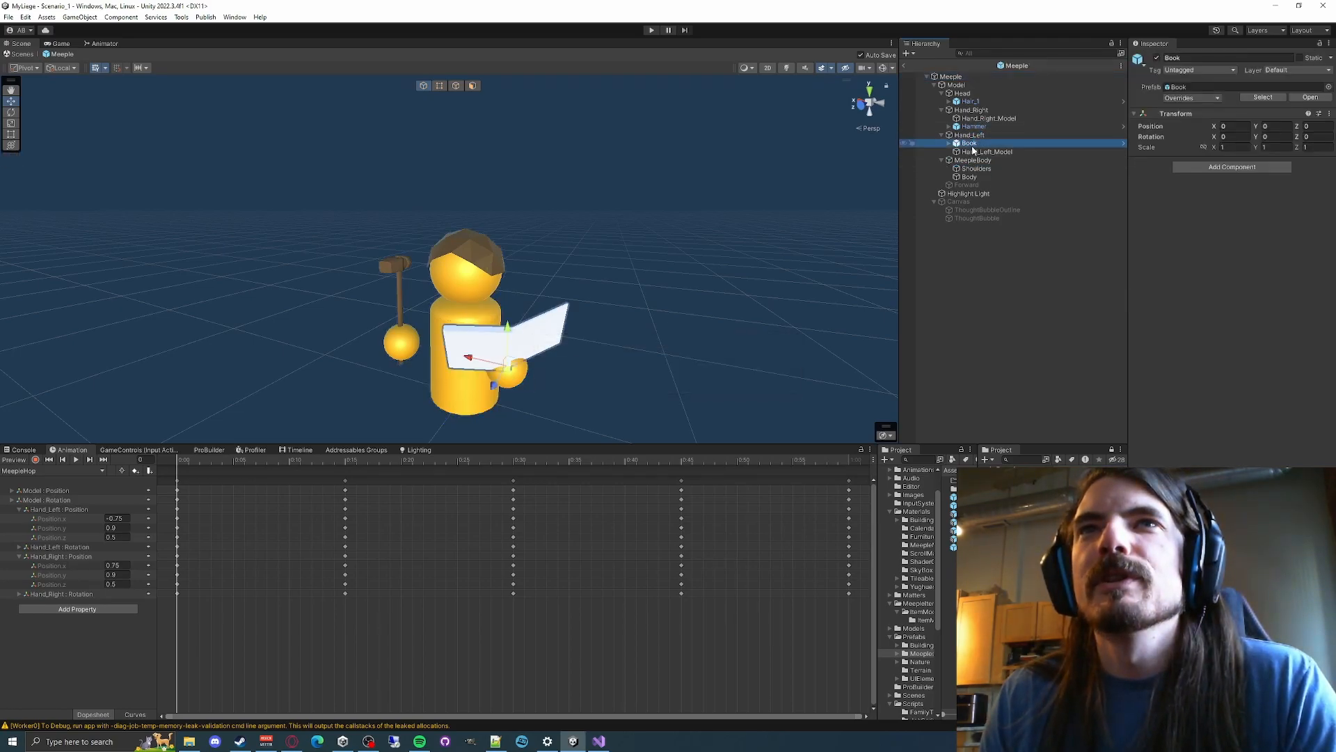
pyautogui.press('Delete')
pyautogui.click(973, 126)
pyautogui.press('Delete')
pyautogui.click(968, 101)
pyautogui.press('Delete')
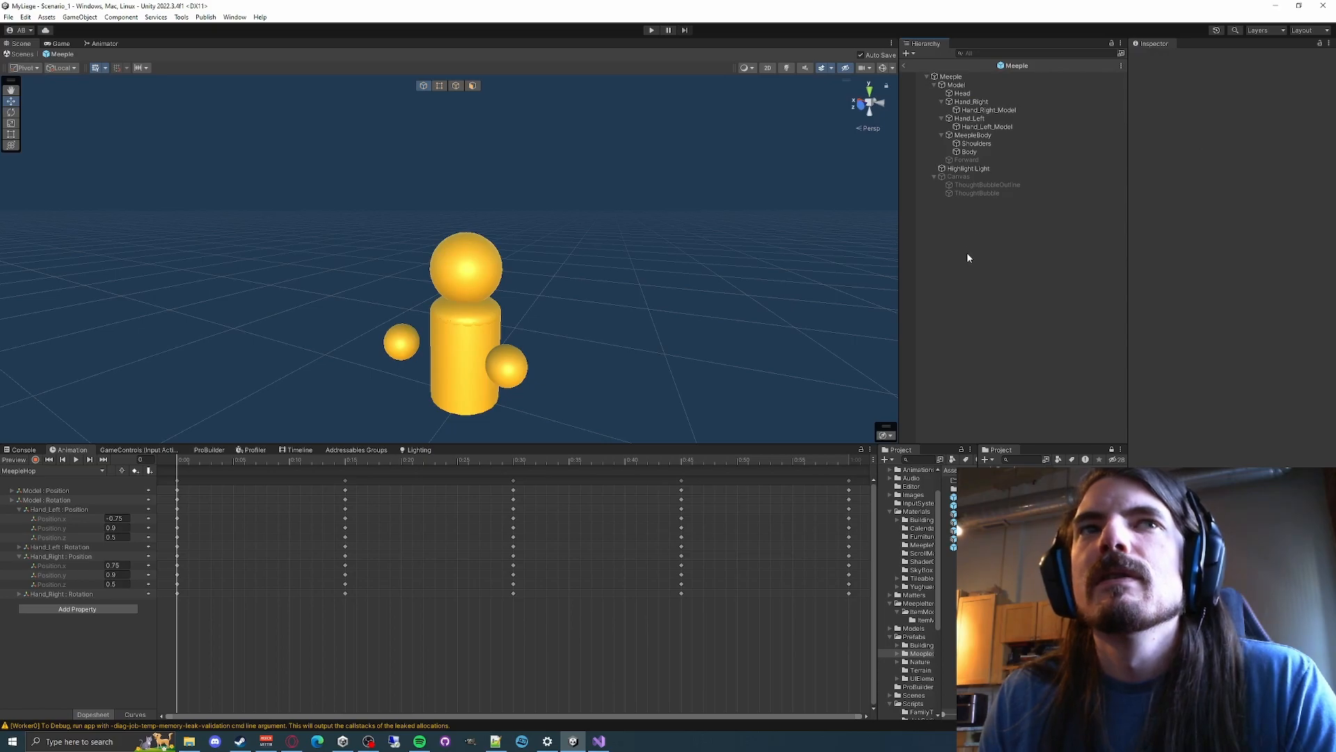
# Return to Scenario_1, run it in Play mode to check the Meeples' hop around the village, and stop it
pyautogui.click(904, 65)
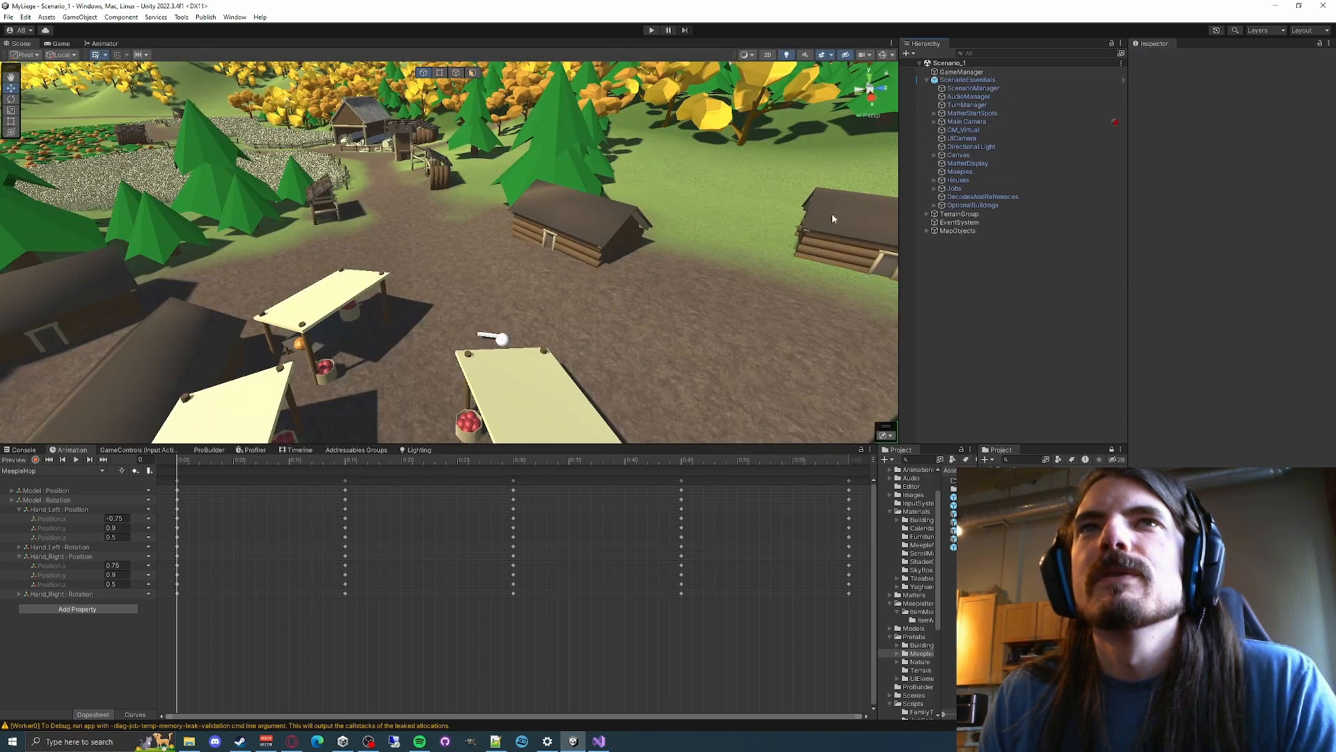
pyautogui.click(652, 31)
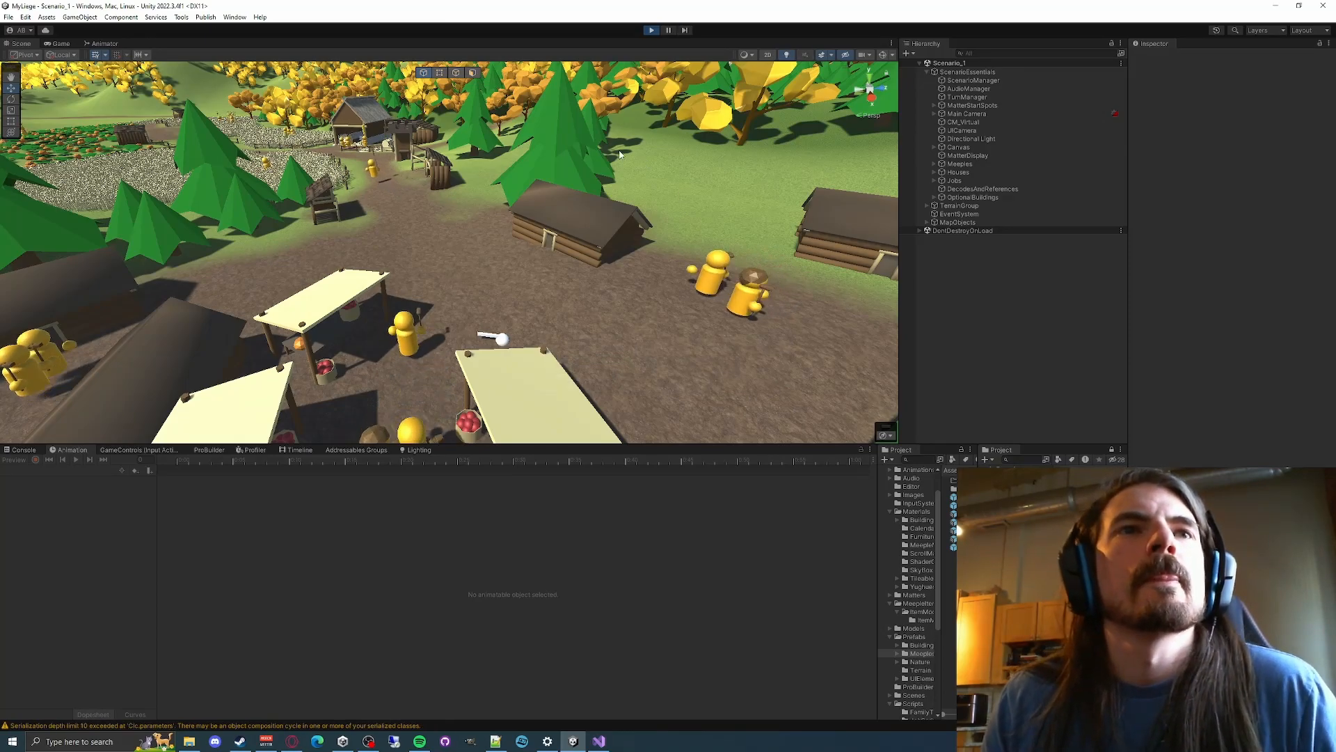
pyautogui.moveTo(525, 172); pyautogui.dragTo(458, 225, button='right')
pyautogui.click(651, 30)
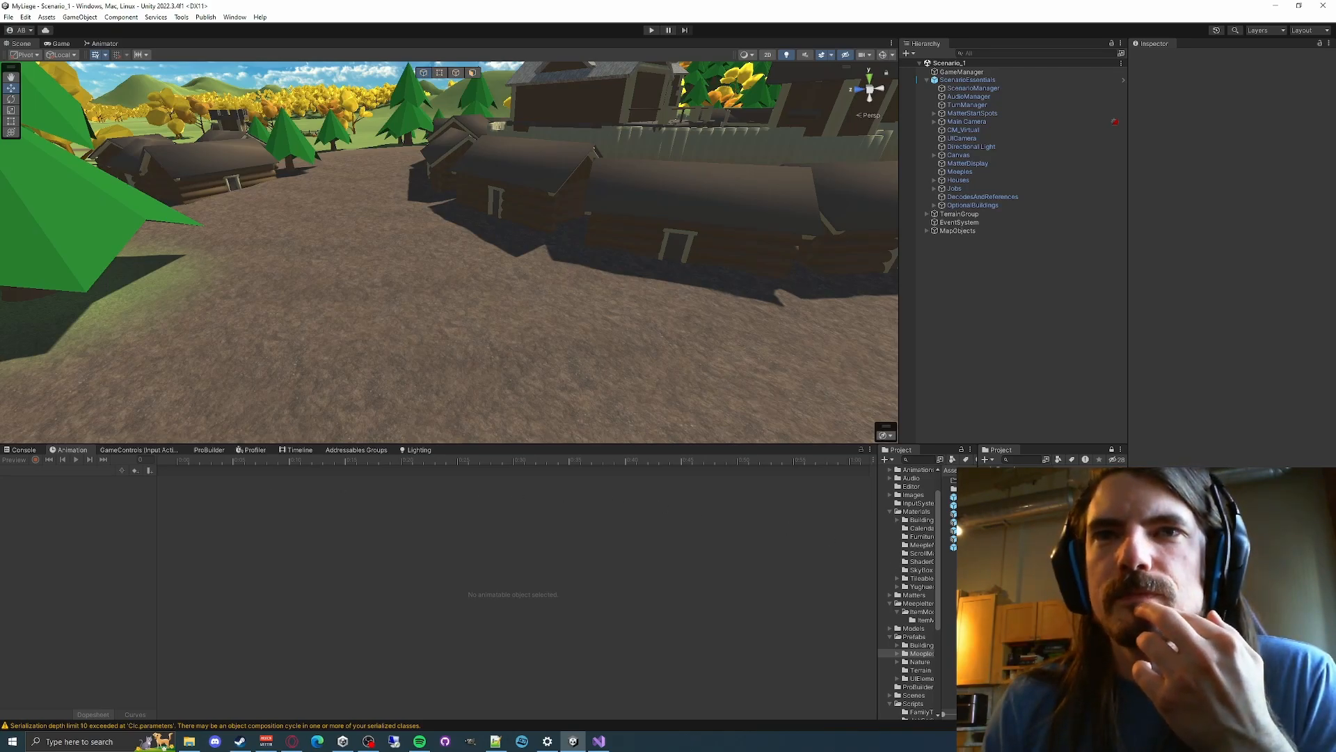
# Open the Meeple_UI_Rework prefab from the Prefabs/Meeples folder and view the Meeple from the front
pyautogui.moveTo(880, 612); pyautogui.dragTo(811, 607)
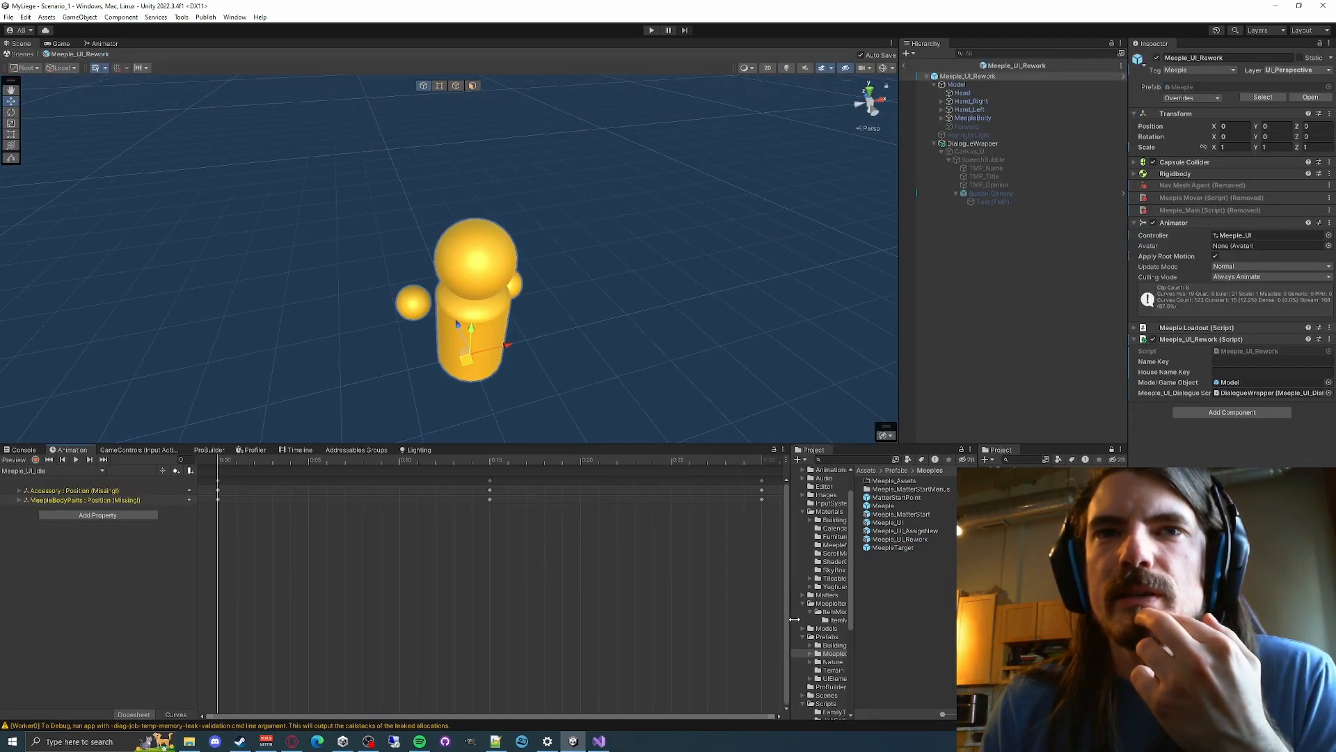
pyautogui.moveTo(786, 610); pyautogui.dragTo(876, 613)
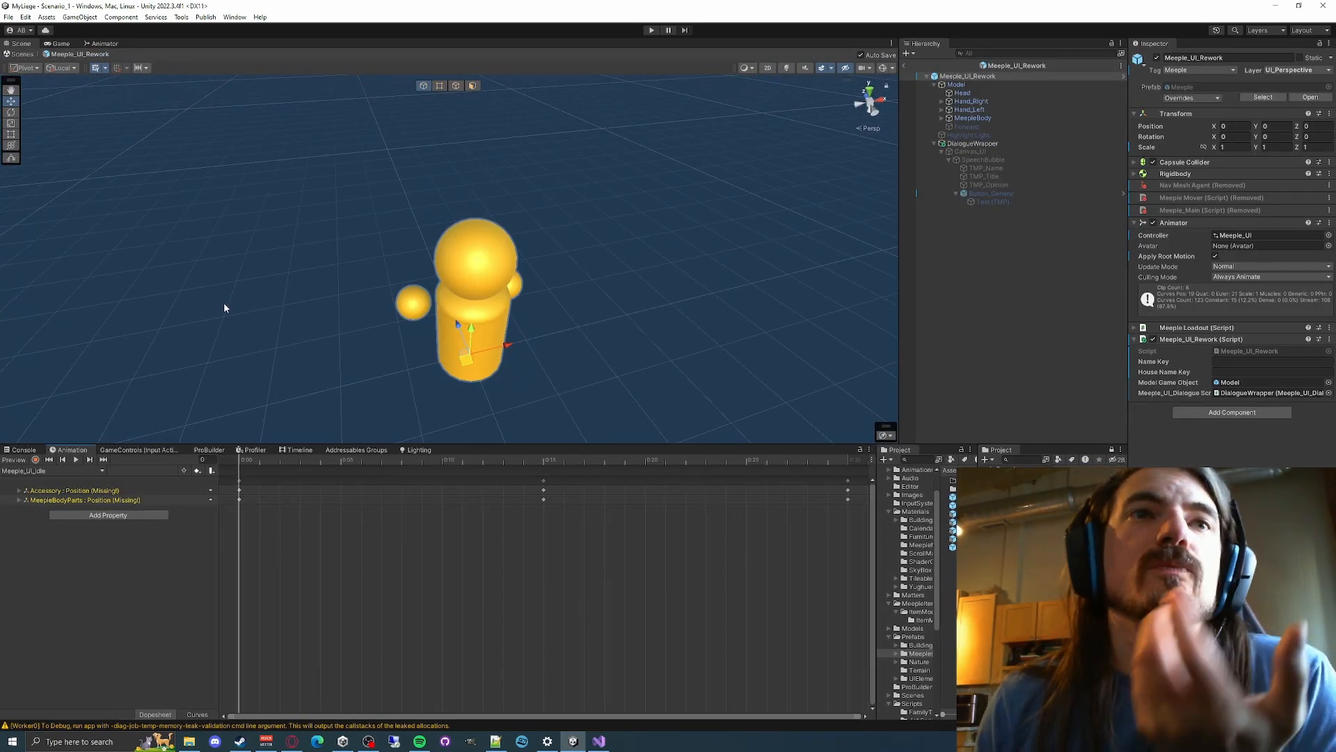
pyautogui.moveTo(407, 229); pyautogui.dragTo(654, 184, button='right')
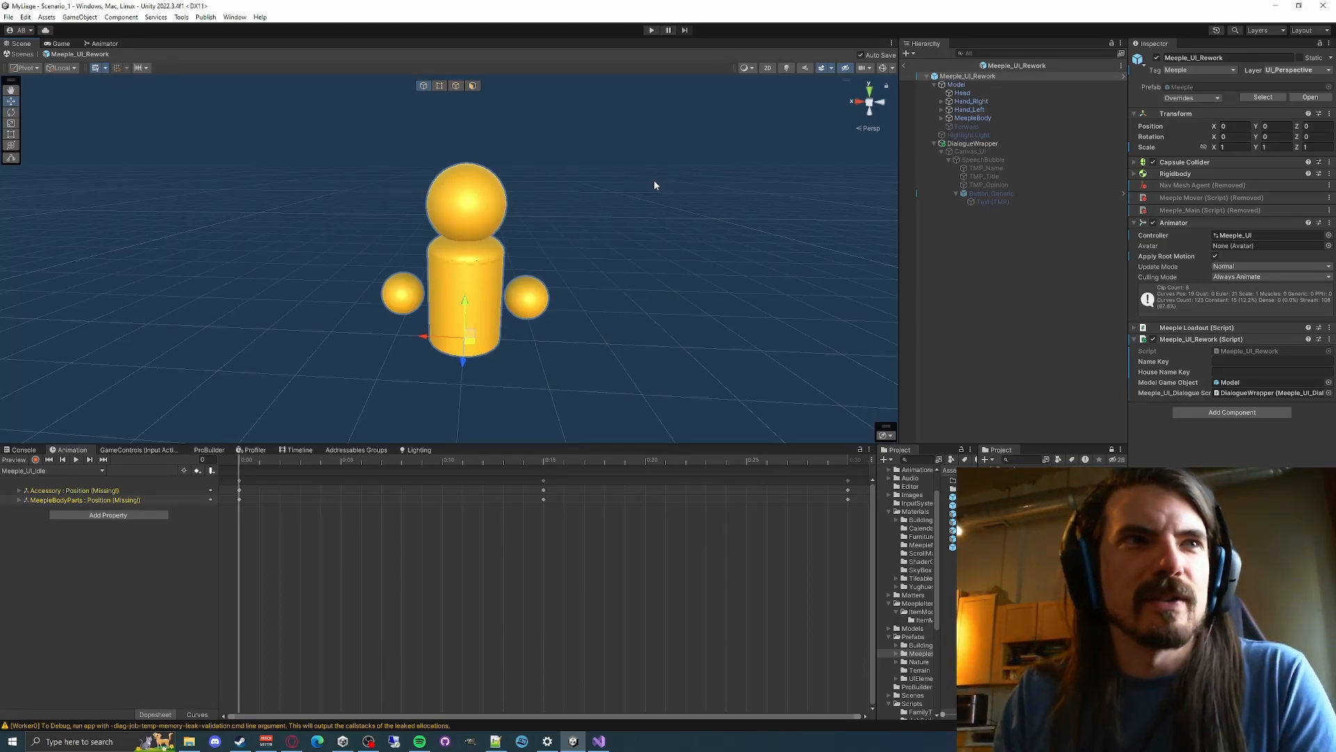
# Examine the missing Accessory and MeepleBodyParts position properties of the Meeple_UI_Idle clip and their keys at frames 15 and 30
pyautogui.click(71, 491)
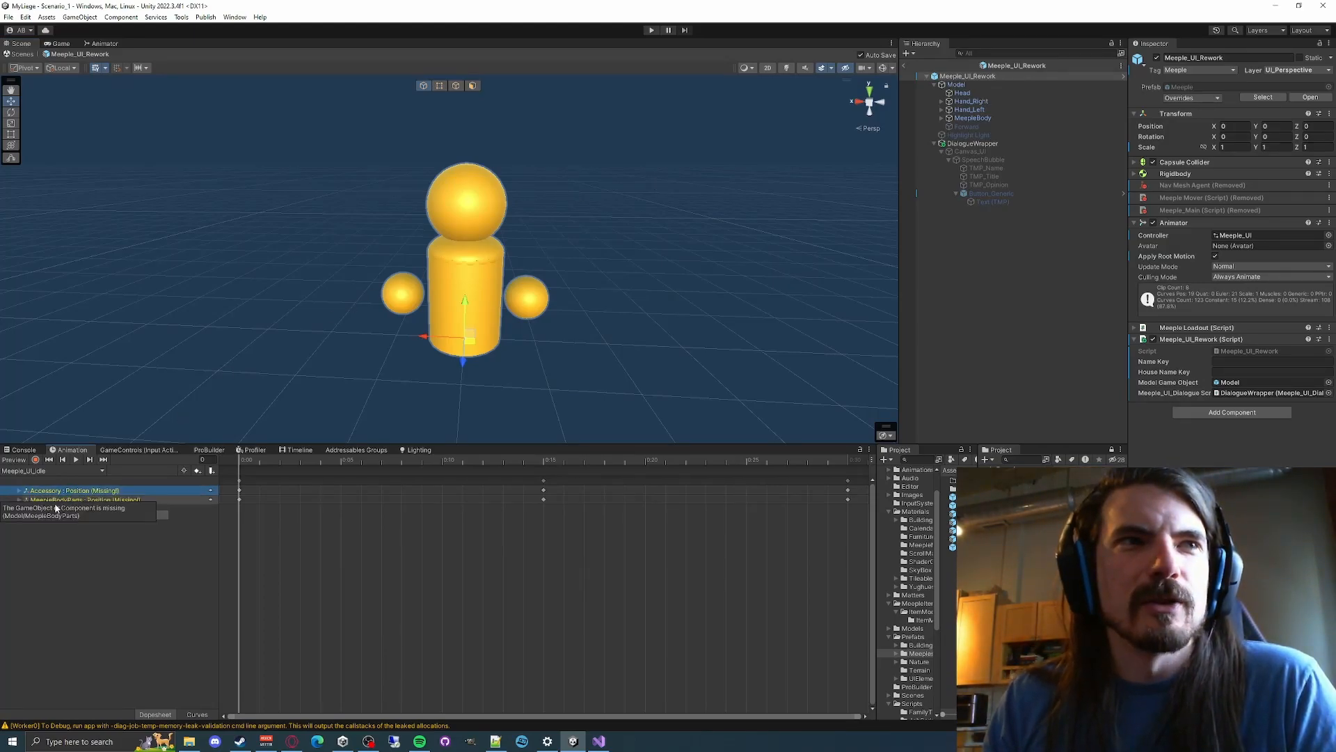
pyautogui.click(73, 501)
pyautogui.click(76, 561)
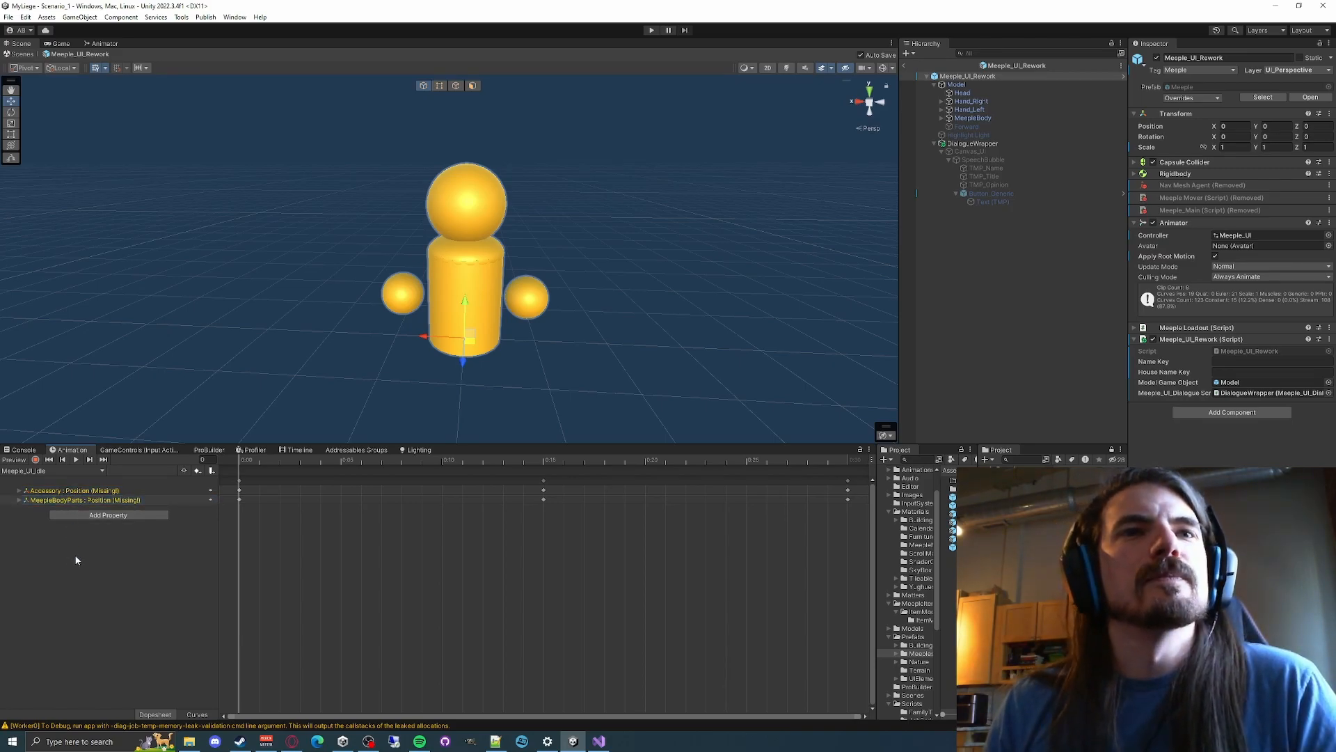
pyautogui.click(17, 502)
pyautogui.click(19, 491)
pyautogui.click(19, 529)
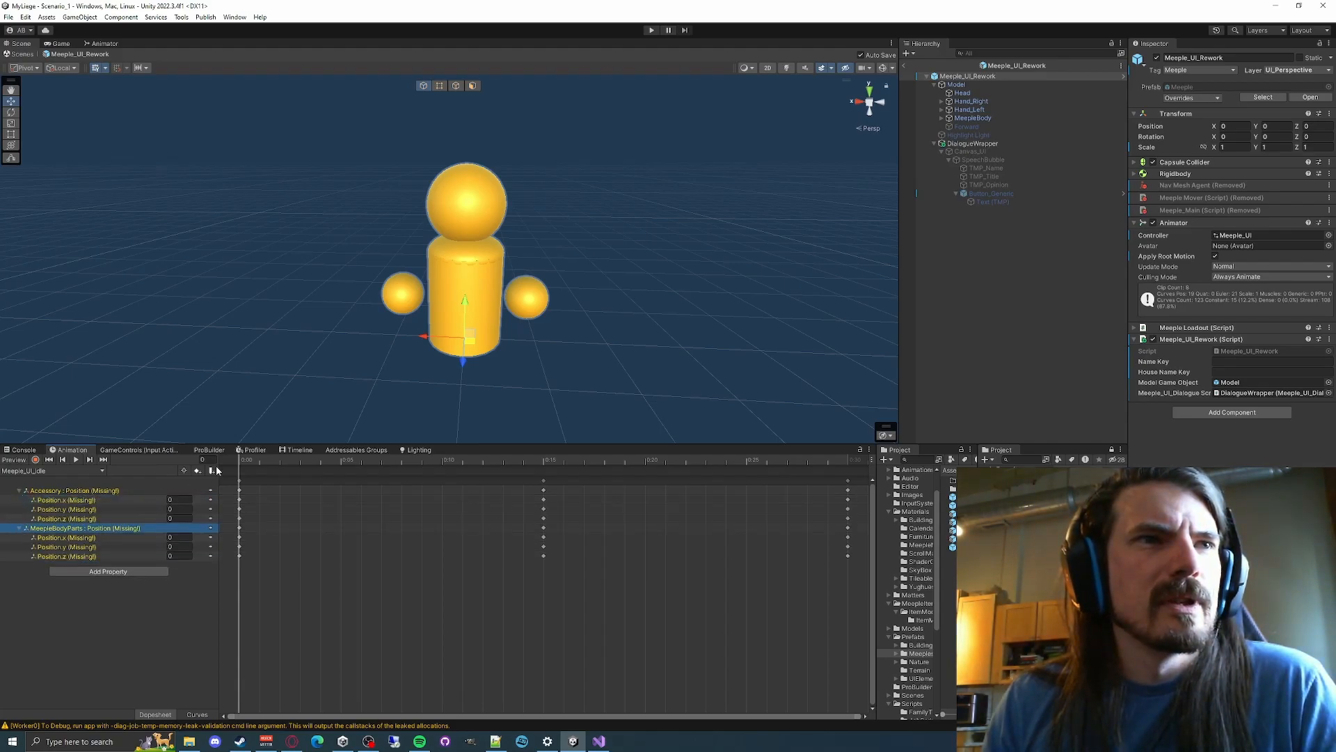
pyautogui.moveTo(242, 464); pyautogui.dragTo(549, 476)
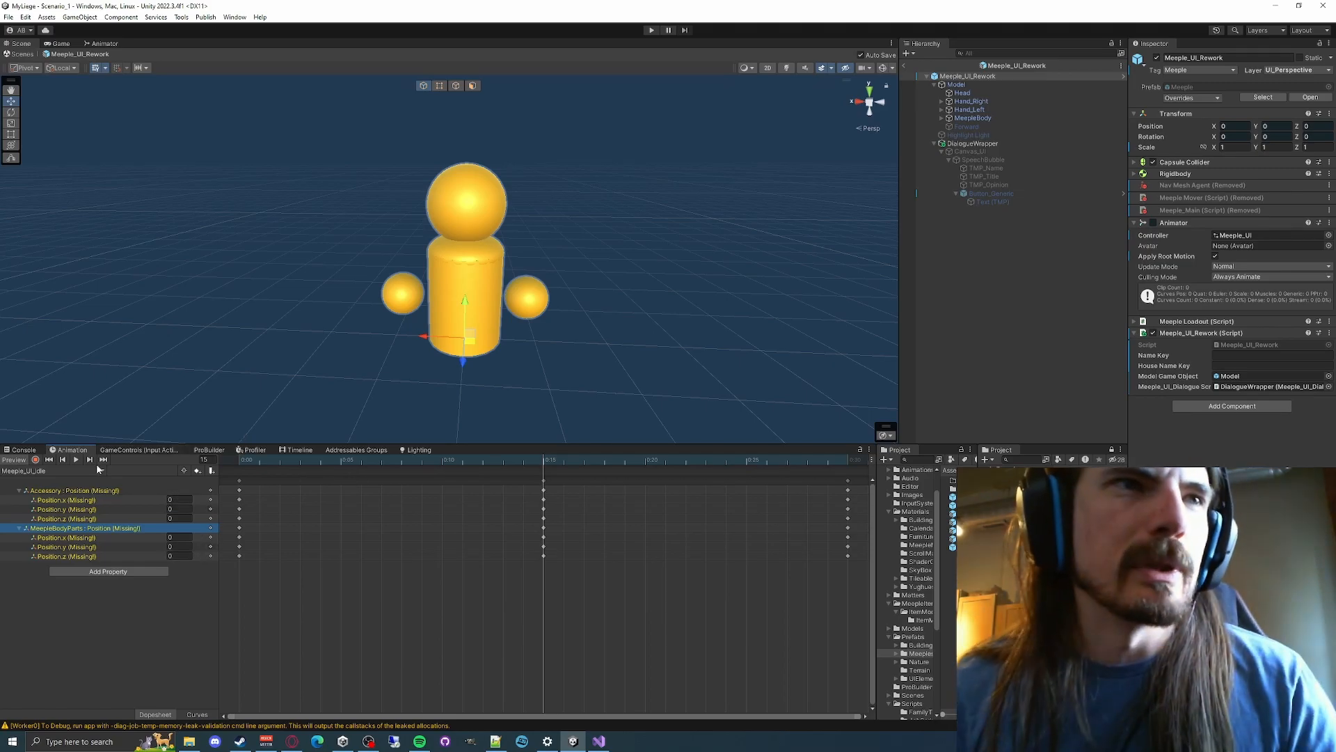
pyautogui.rightClick(79, 492)
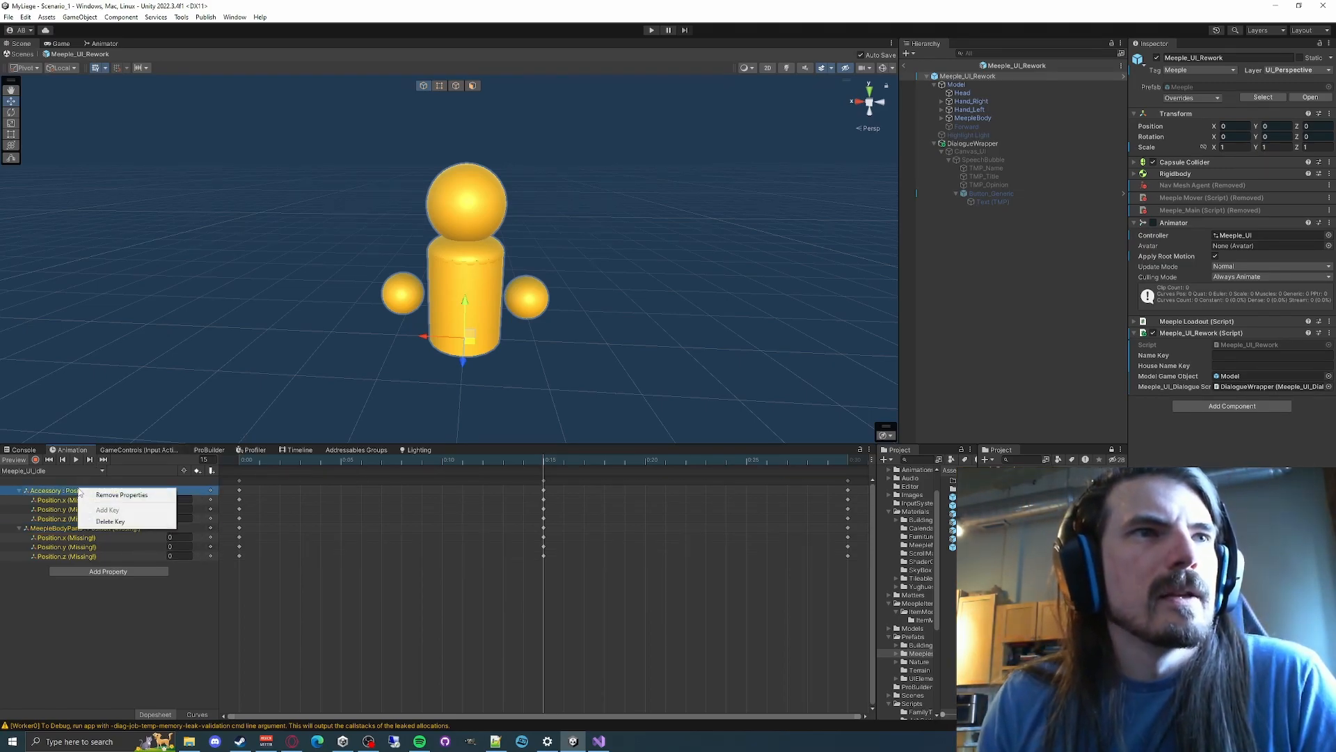
pyautogui.click(646, 585)
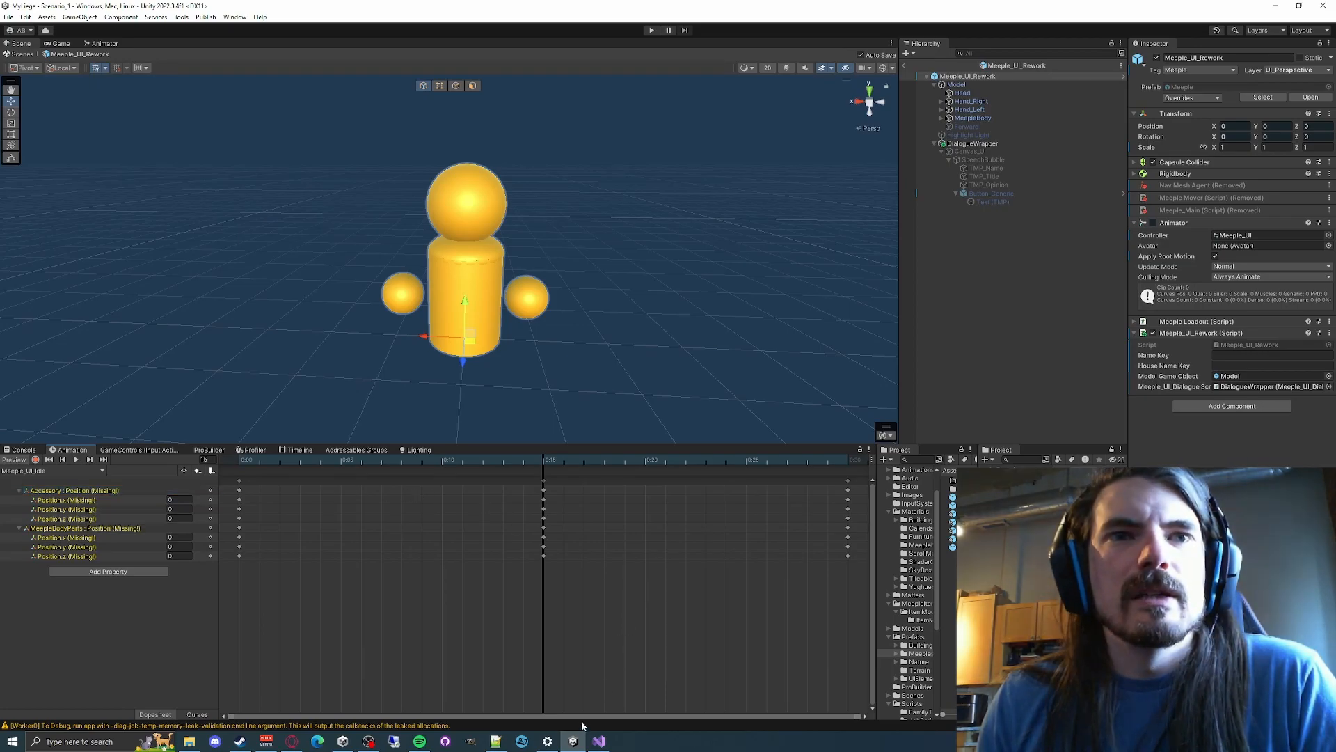
pyautogui.moveTo(851, 460); pyautogui.dragTo(827, 479)
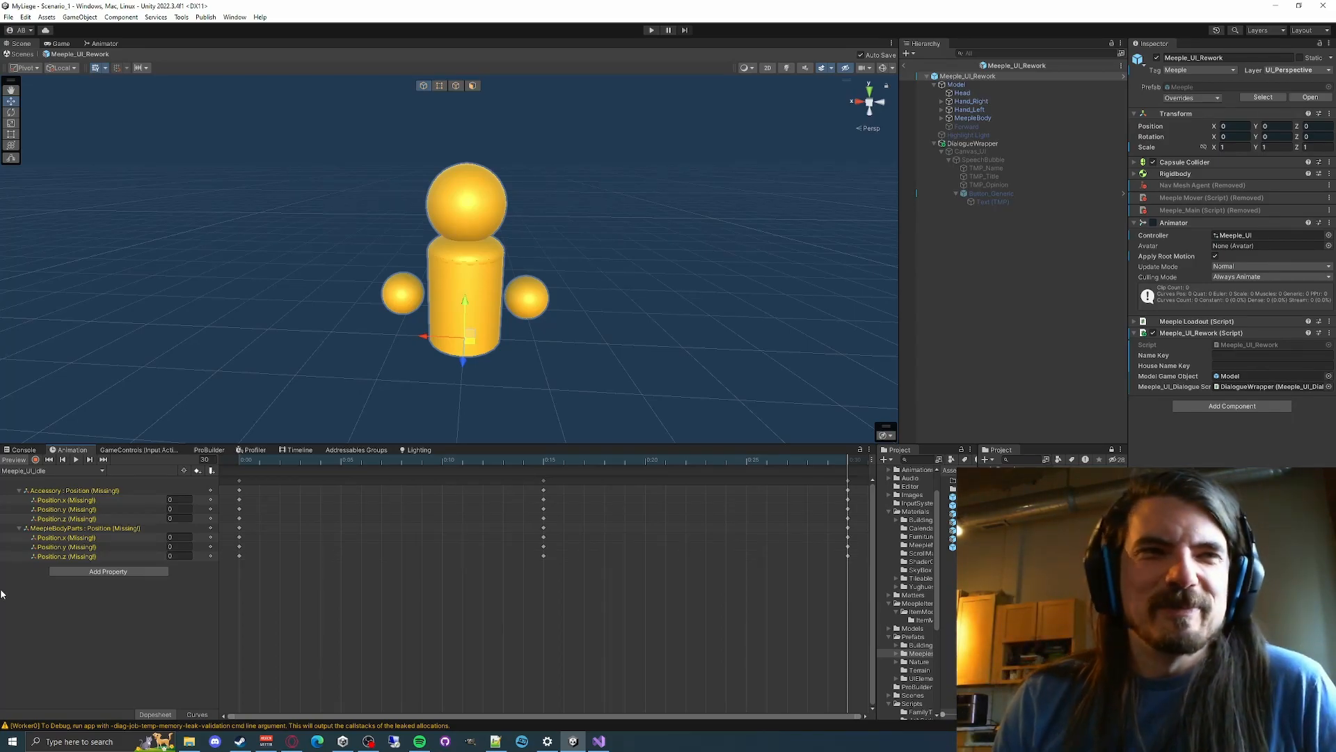
# Remove the missing Accessory and MeepleBodyParts position properties from the Meeple_UI_Idle clip
pyautogui.rightClick(50, 496)
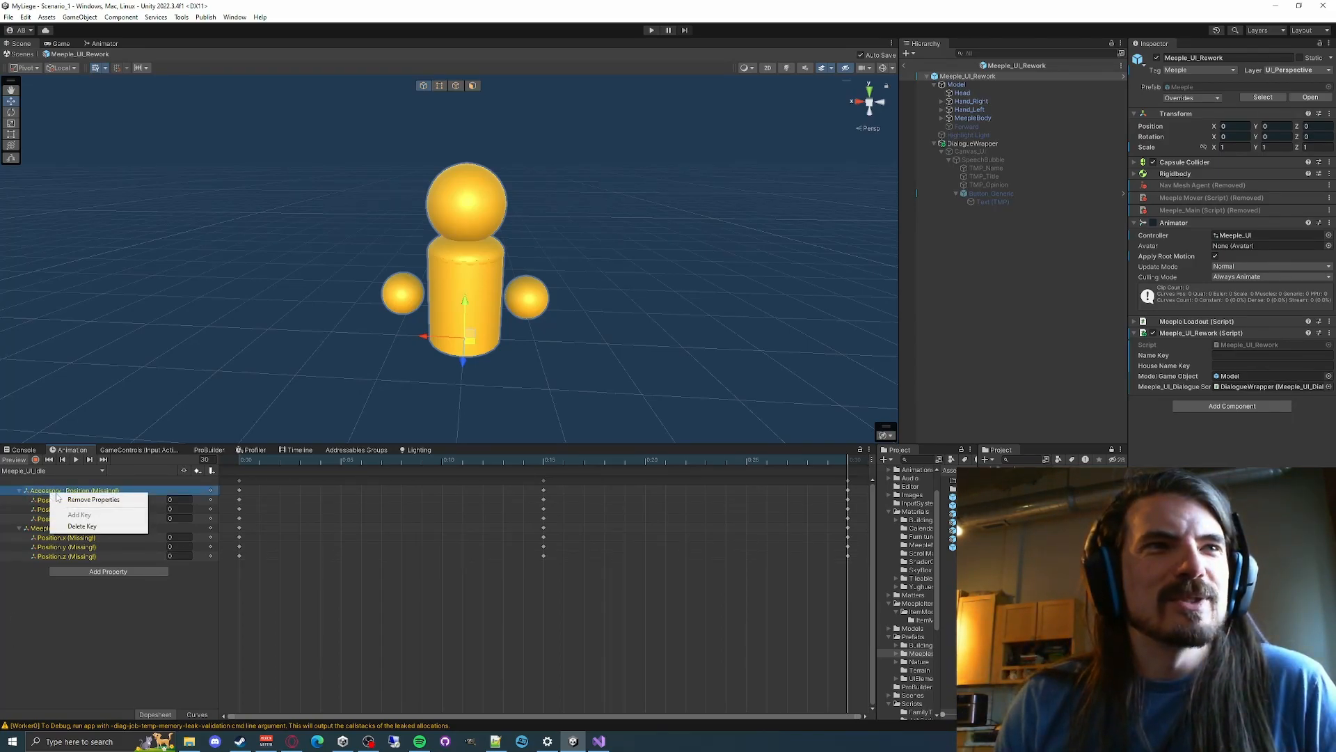
pyautogui.click(109, 499)
pyautogui.rightClick(66, 492)
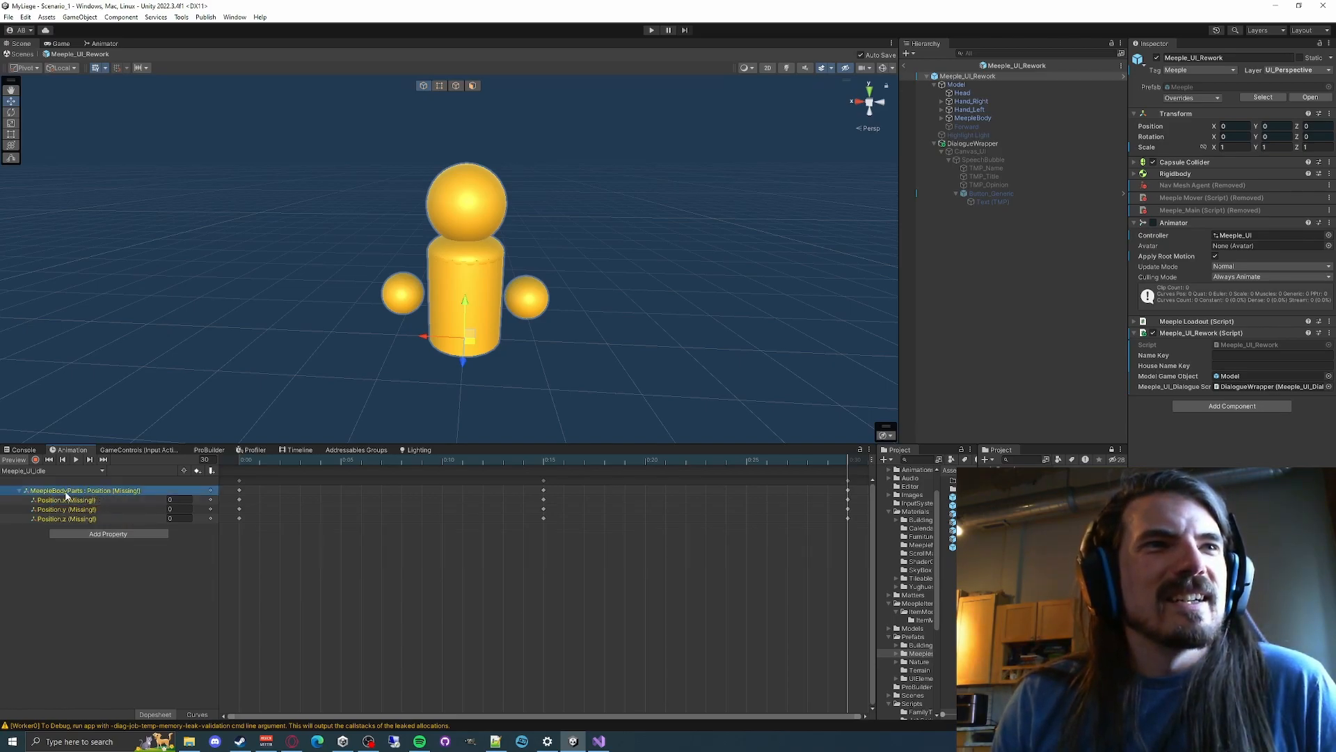
pyautogui.click(80, 500)
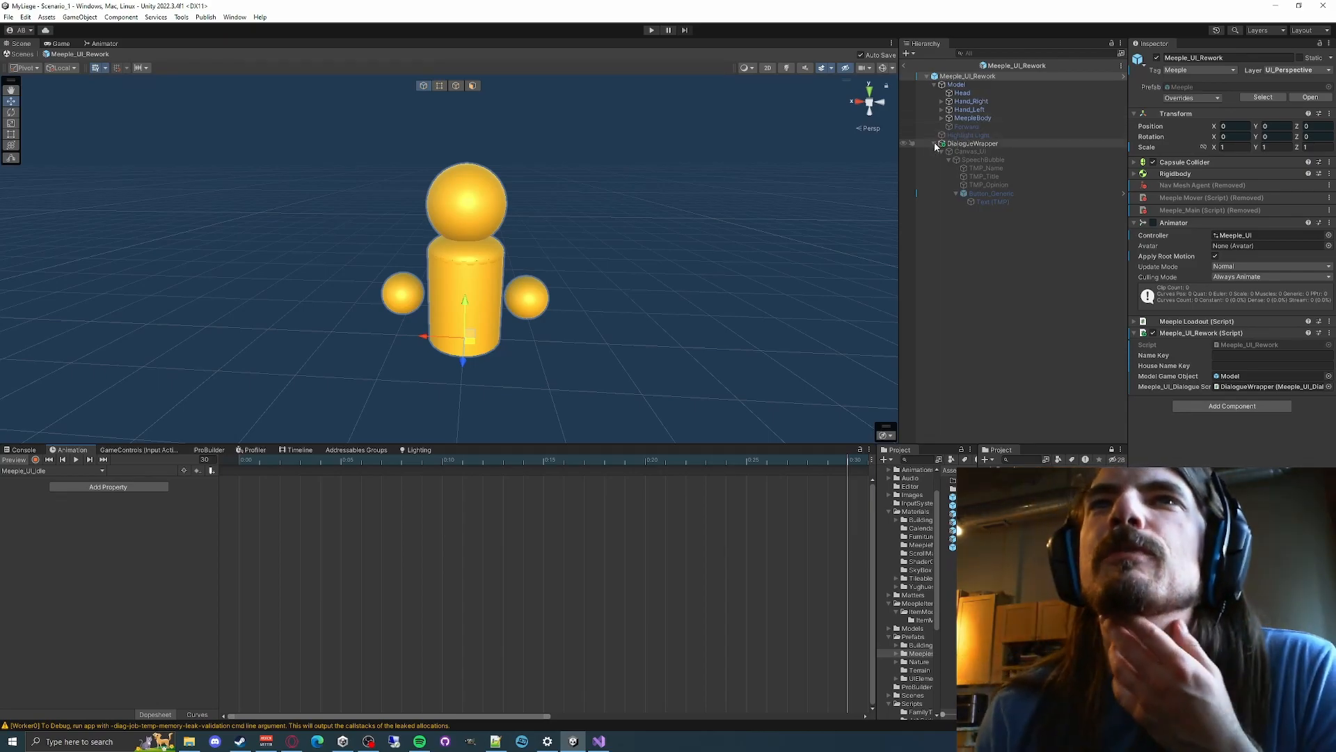
# Activate Canvas_UI under DialogueWrapper and inspect the speech bubble above the Meeple
pyautogui.click(984, 143)
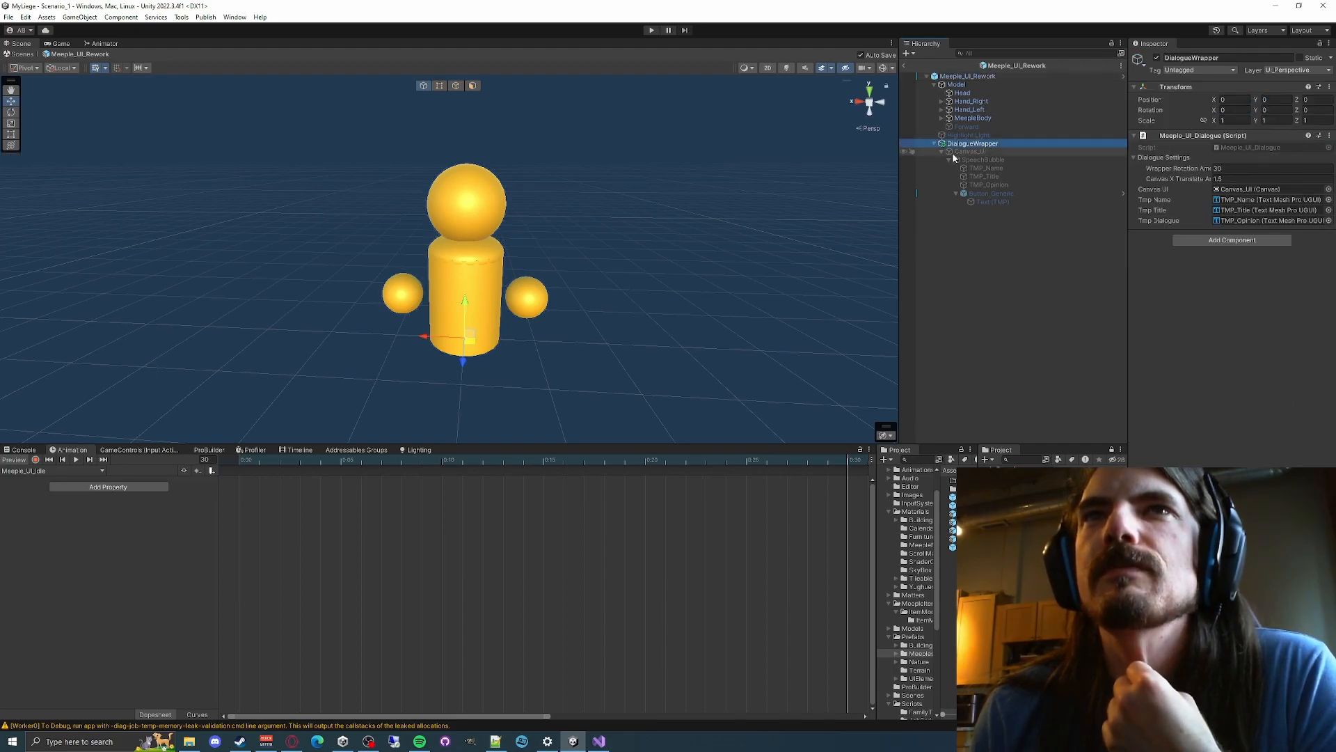
pyautogui.click(974, 151)
pyautogui.click(1156, 57)
pyautogui.moveTo(604, 219); pyautogui.dragTo(429, 270, button='right')
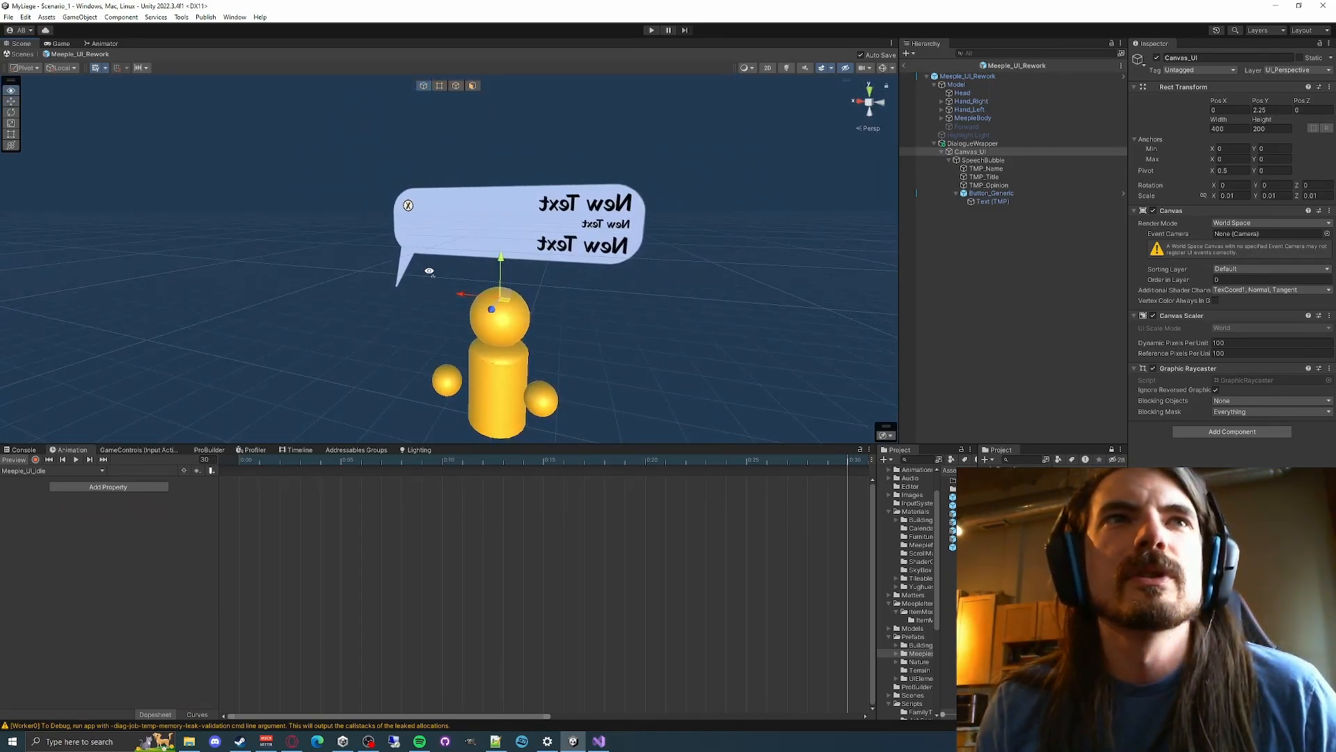
pyautogui.press('w')
pyautogui.moveTo(429, 270); pyautogui.dragTo(458, 290, button='right')
pyautogui.press('d')
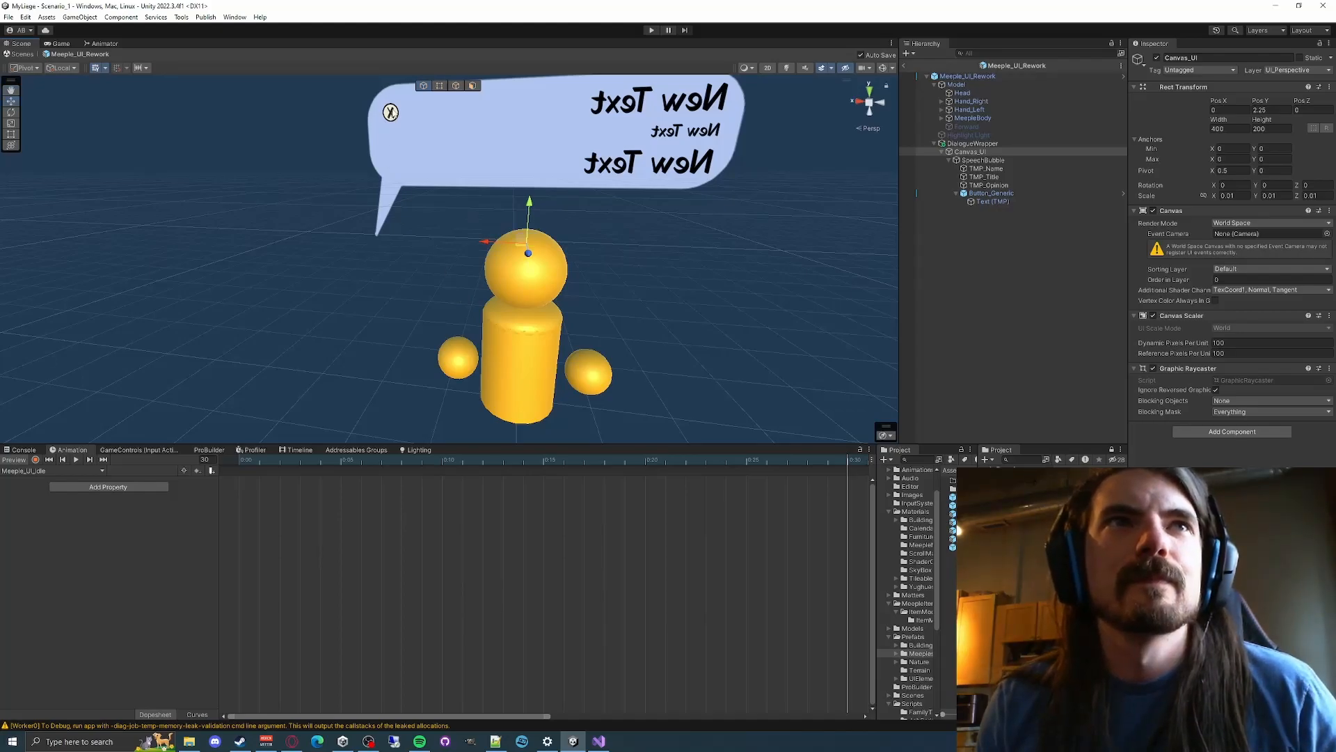
pyautogui.moveTo(733, 220); pyautogui.dragTo(733, 252, button='right')
pyautogui.press('w')
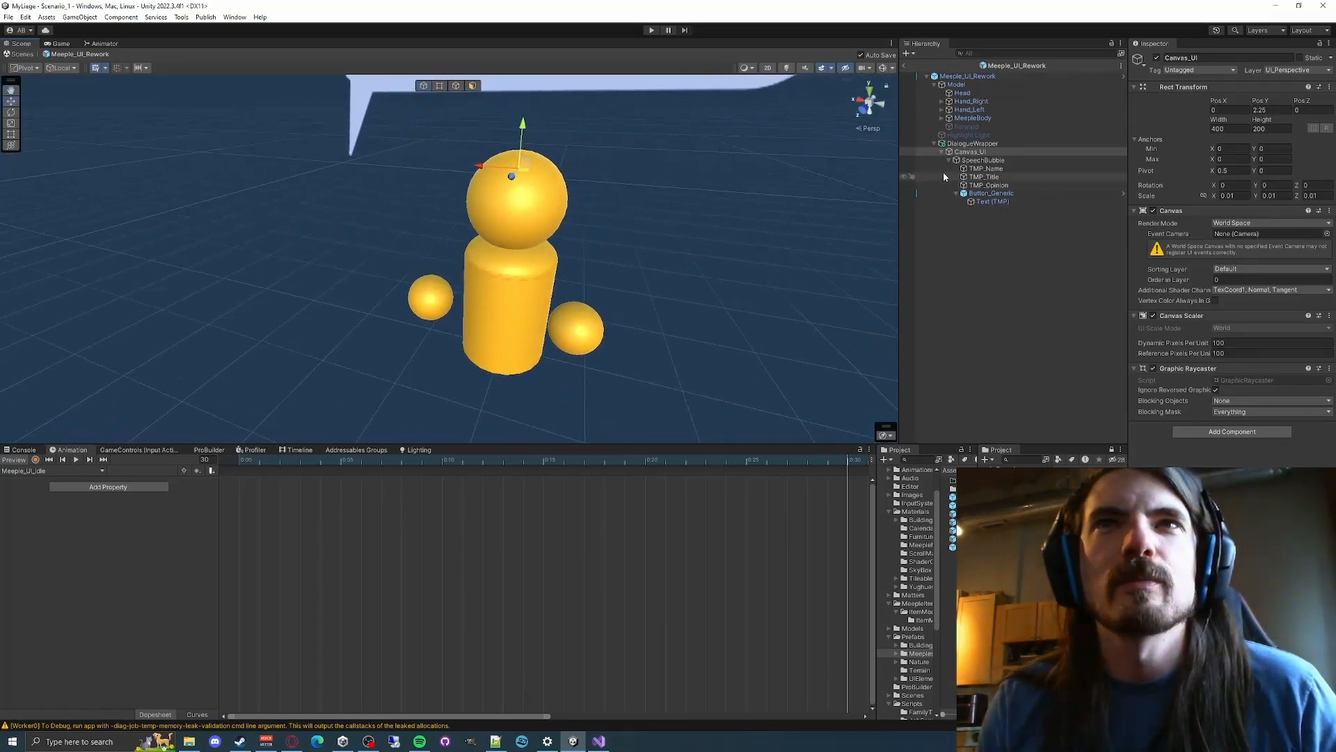
pyautogui.moveTo(841, 190); pyautogui.dragTo(665, 227, button='right')
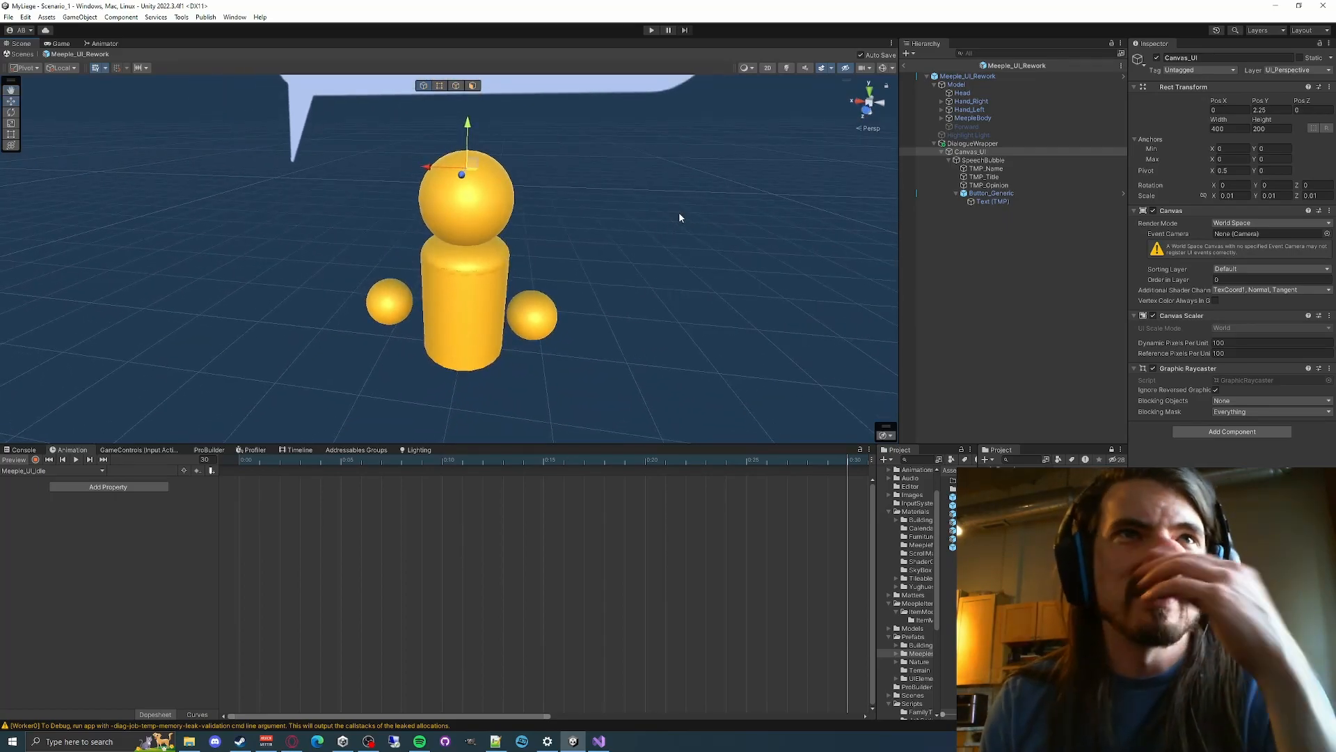
# Examine how Model and DialogueWrapper are arranged under the Meeple_UI_Rework root, leaving Model's children expanded
pyautogui.click(967, 144)
pyautogui.click(957, 86)
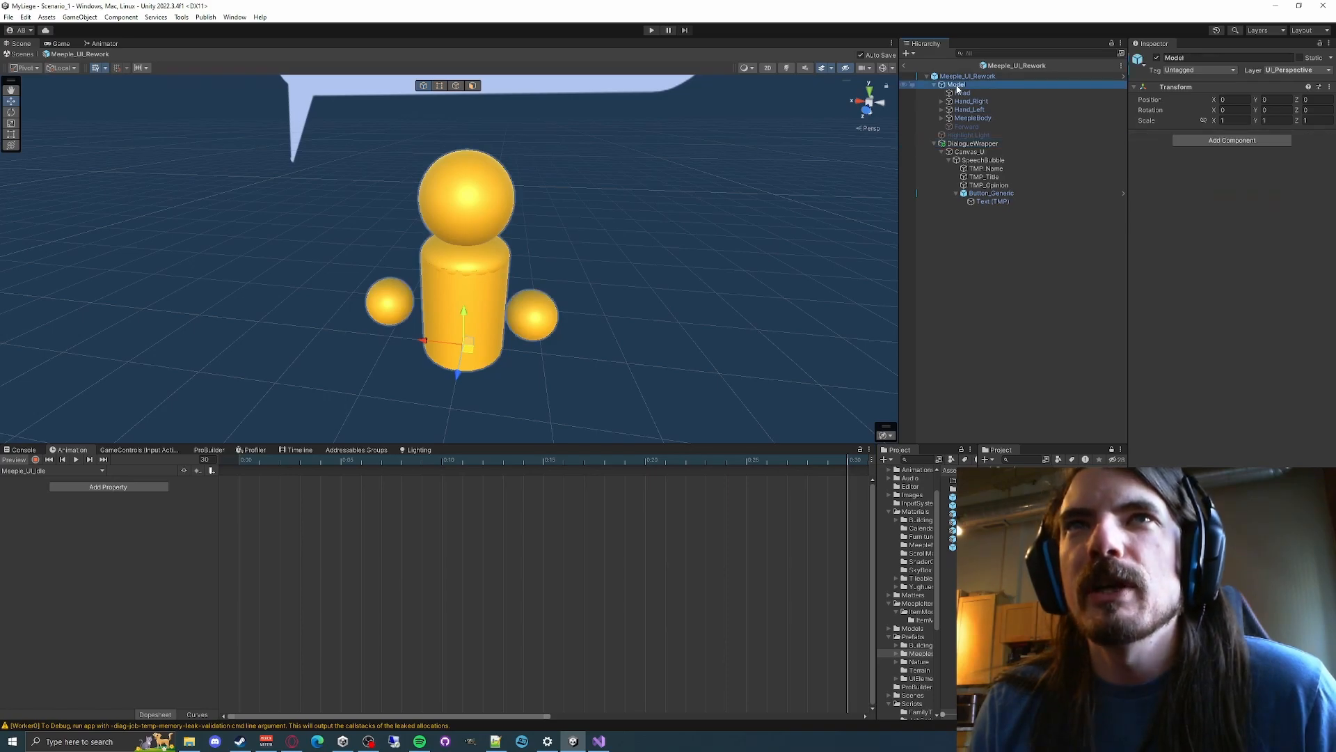
pyautogui.click(934, 143)
pyautogui.click(935, 84)
pyautogui.click(960, 76)
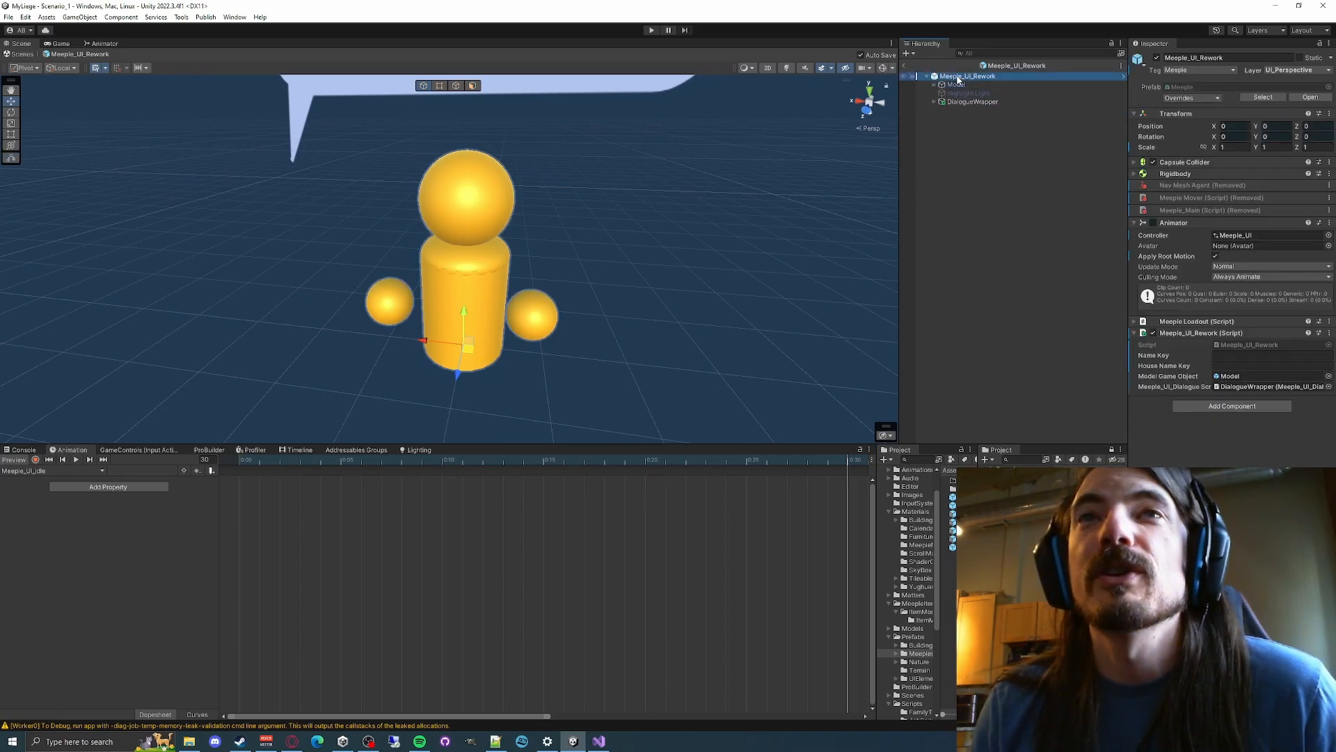
pyautogui.click(964, 102)
pyautogui.click(956, 78)
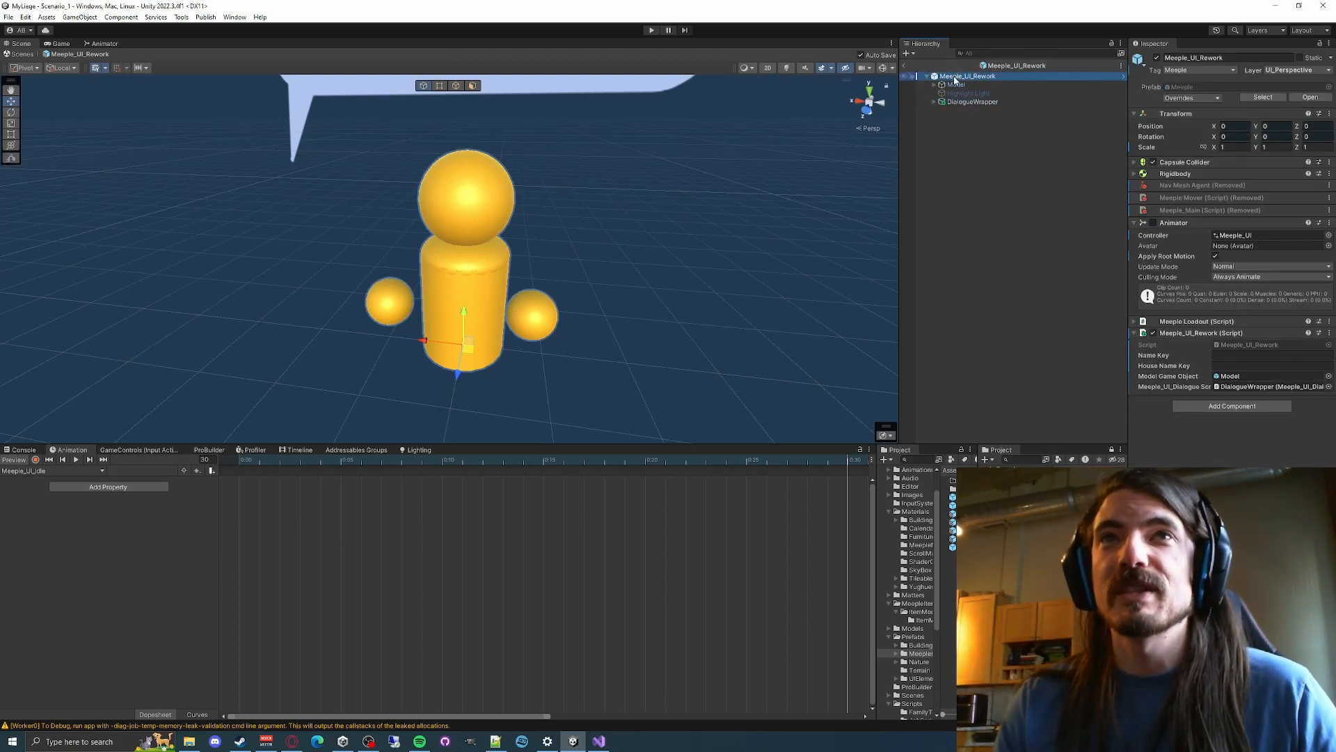
pyautogui.click(951, 85)
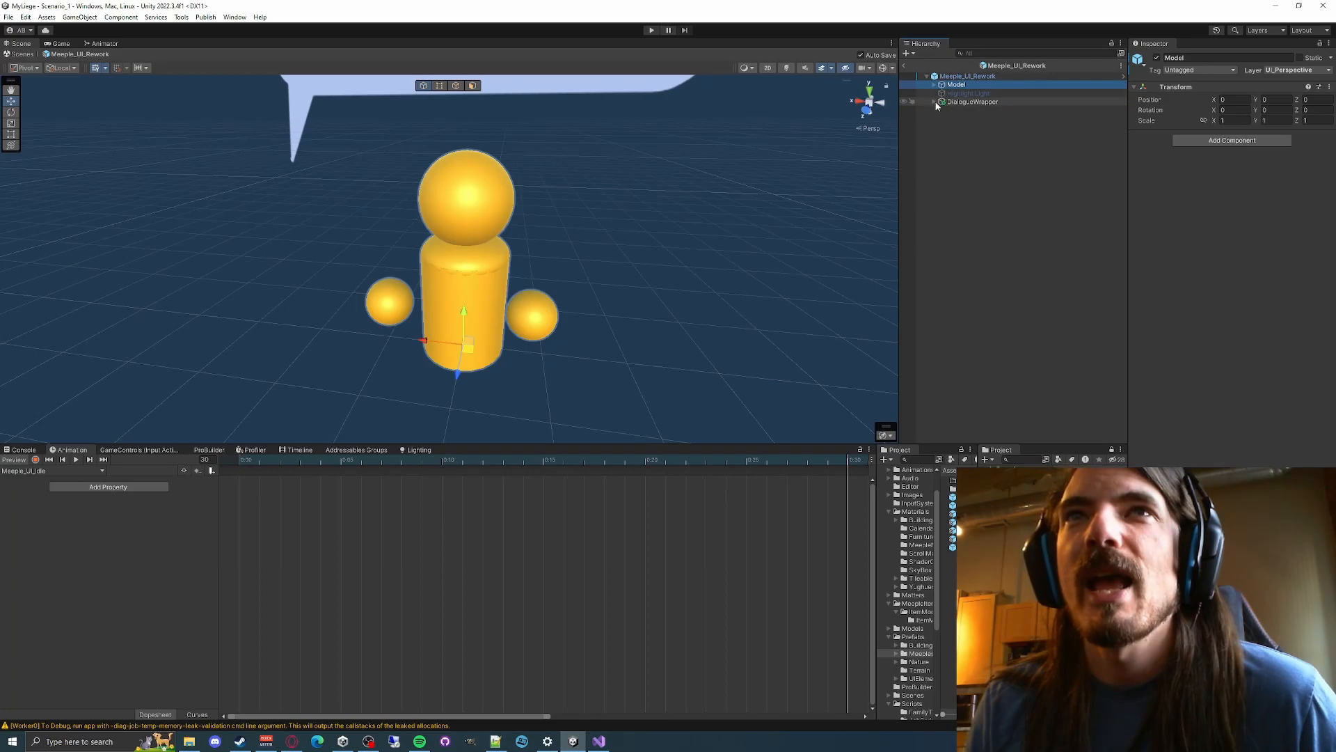
pyautogui.click(934, 102)
pyautogui.click(934, 103)
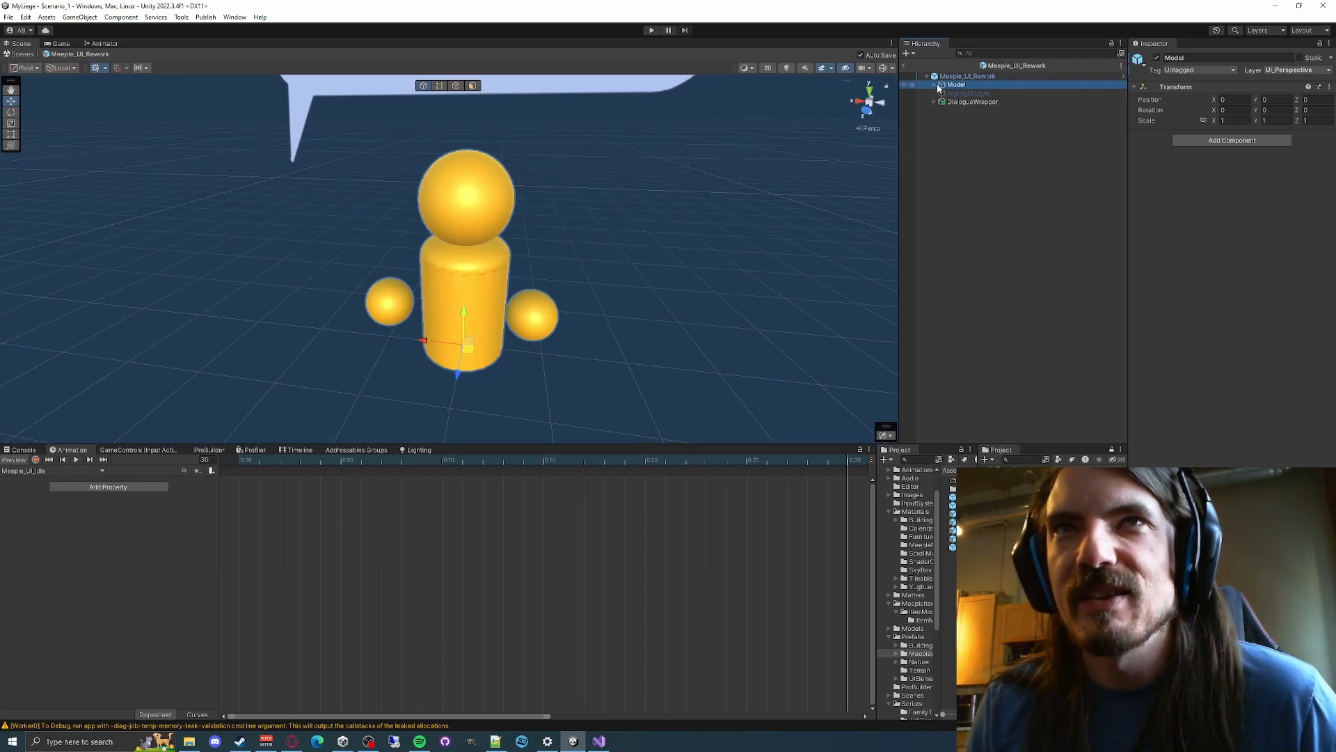
pyautogui.click(935, 84)
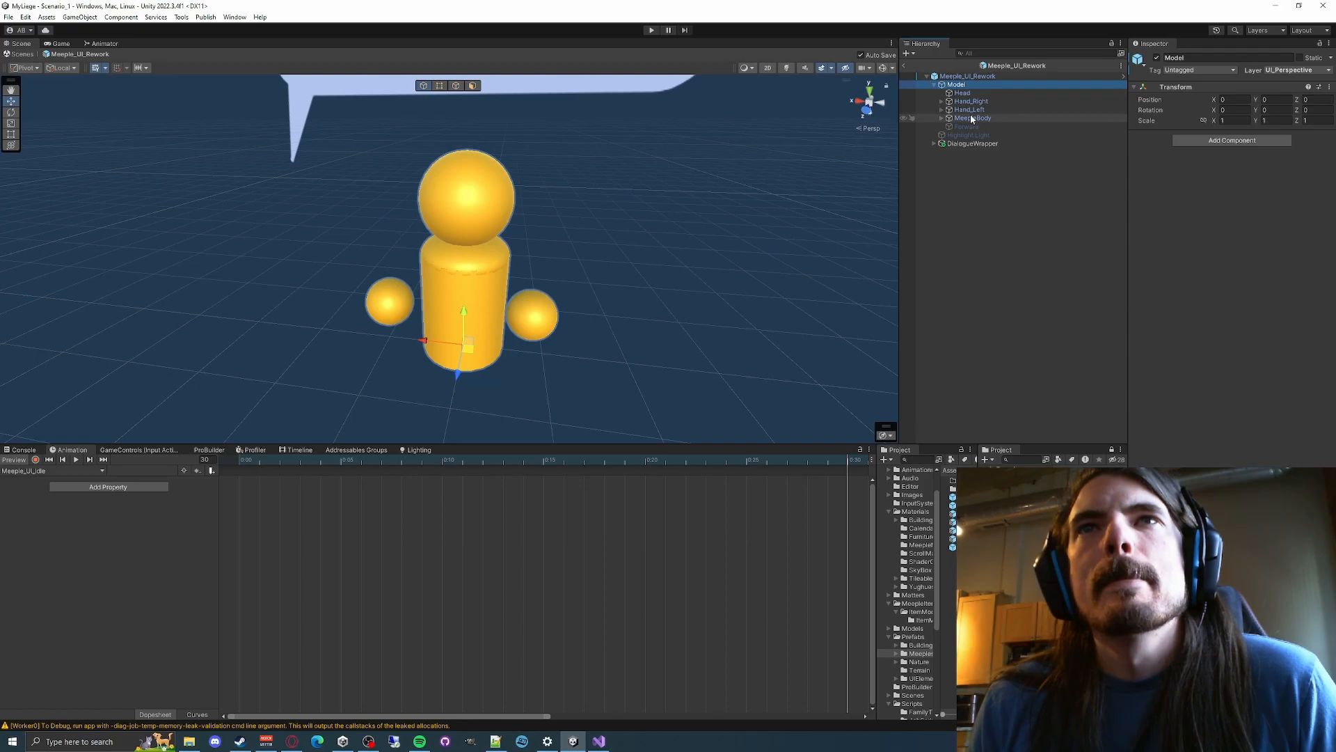
pyautogui.moveTo(957, 85); pyautogui.dragTo(560, 358)
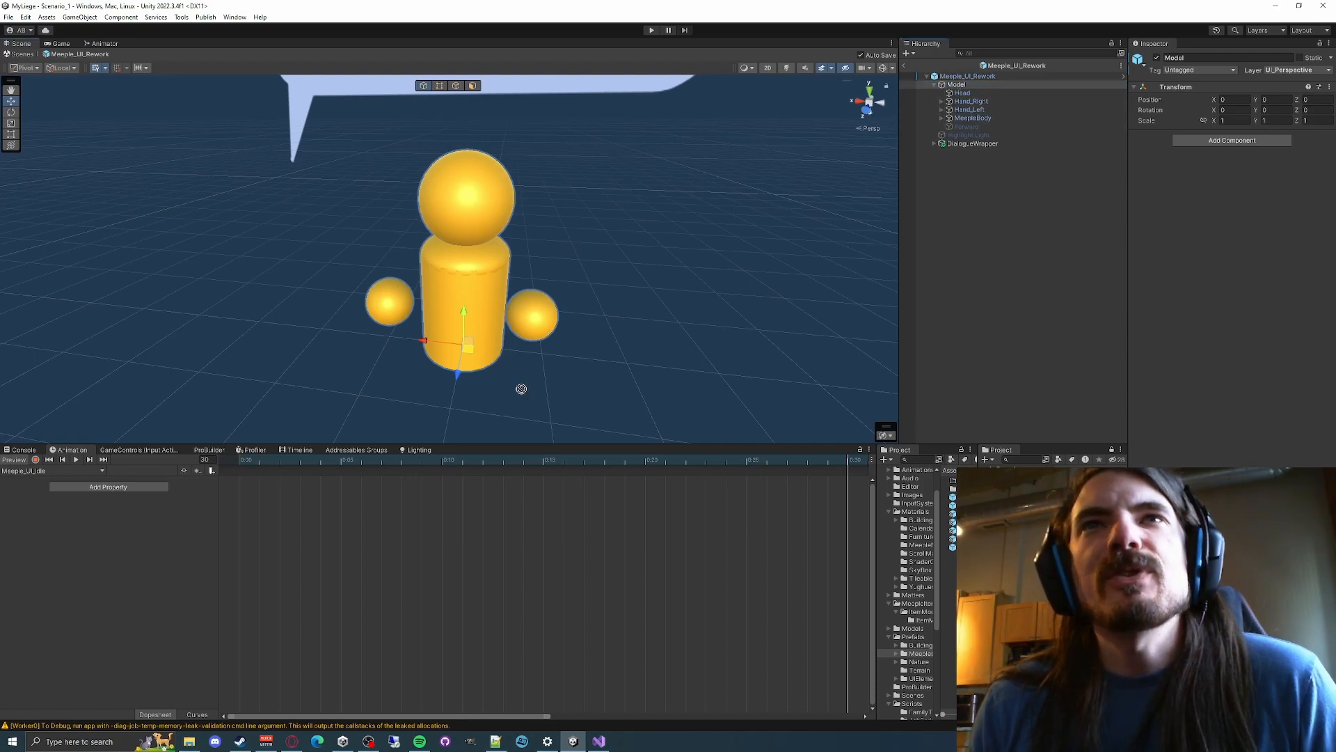
pyautogui.moveTo(244, 470); pyautogui.dragTo(1012, 212)
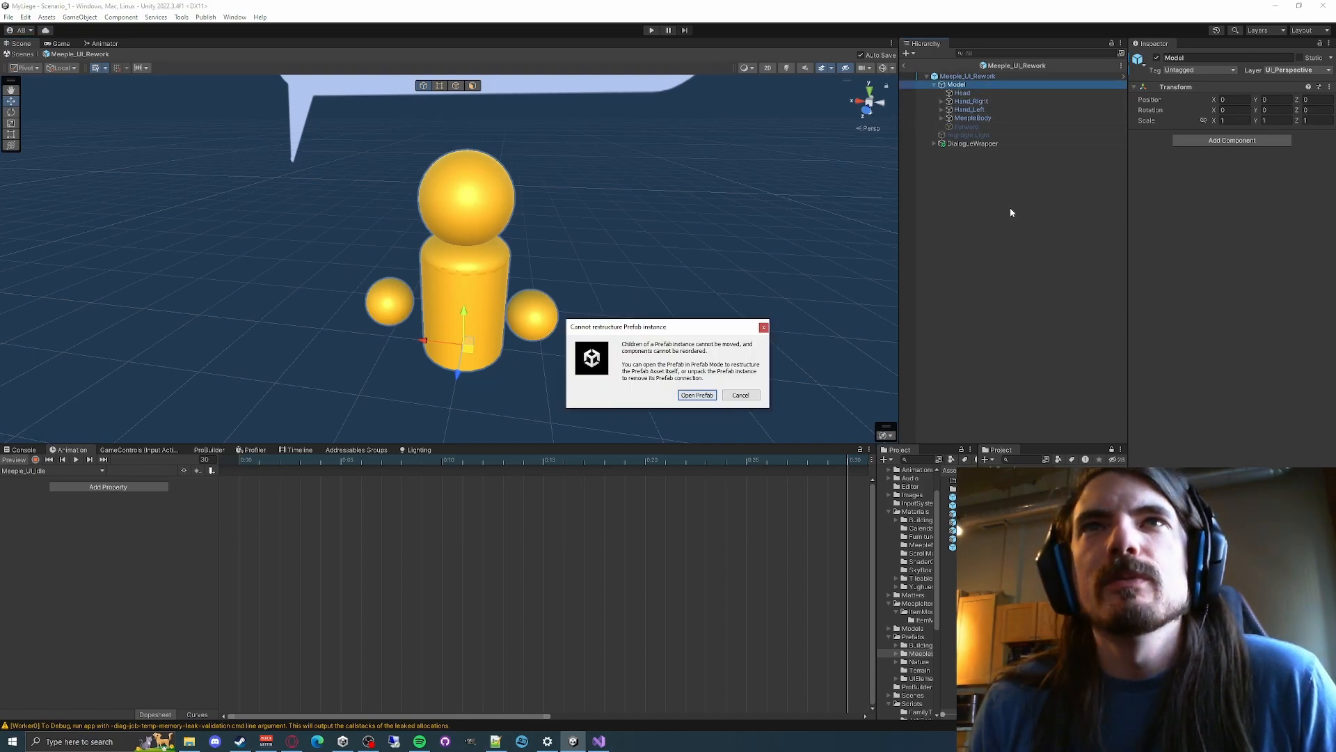
pyautogui.click(735, 394)
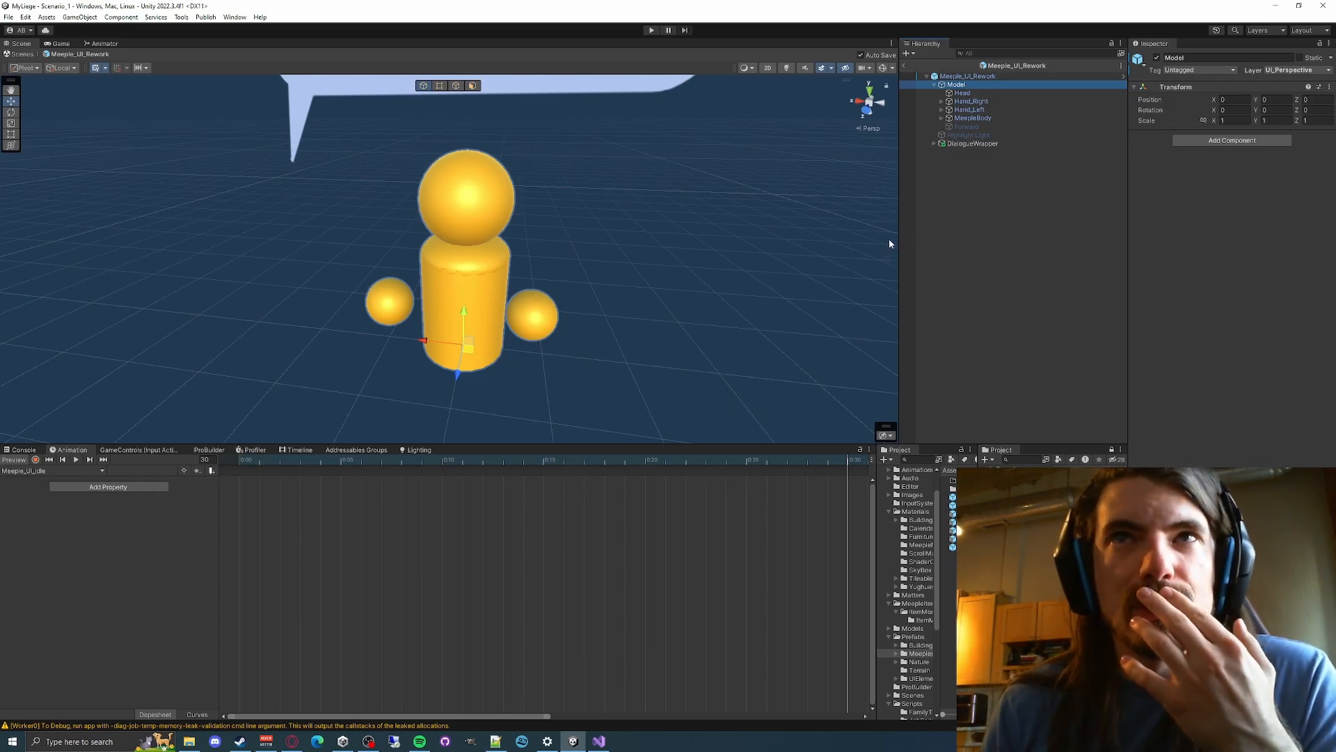
# Start recording the Meeple_UI_Idle clip and key Model's position at frame 0, leaving its X, Y and Z properties expanded
pyautogui.click(35, 460)
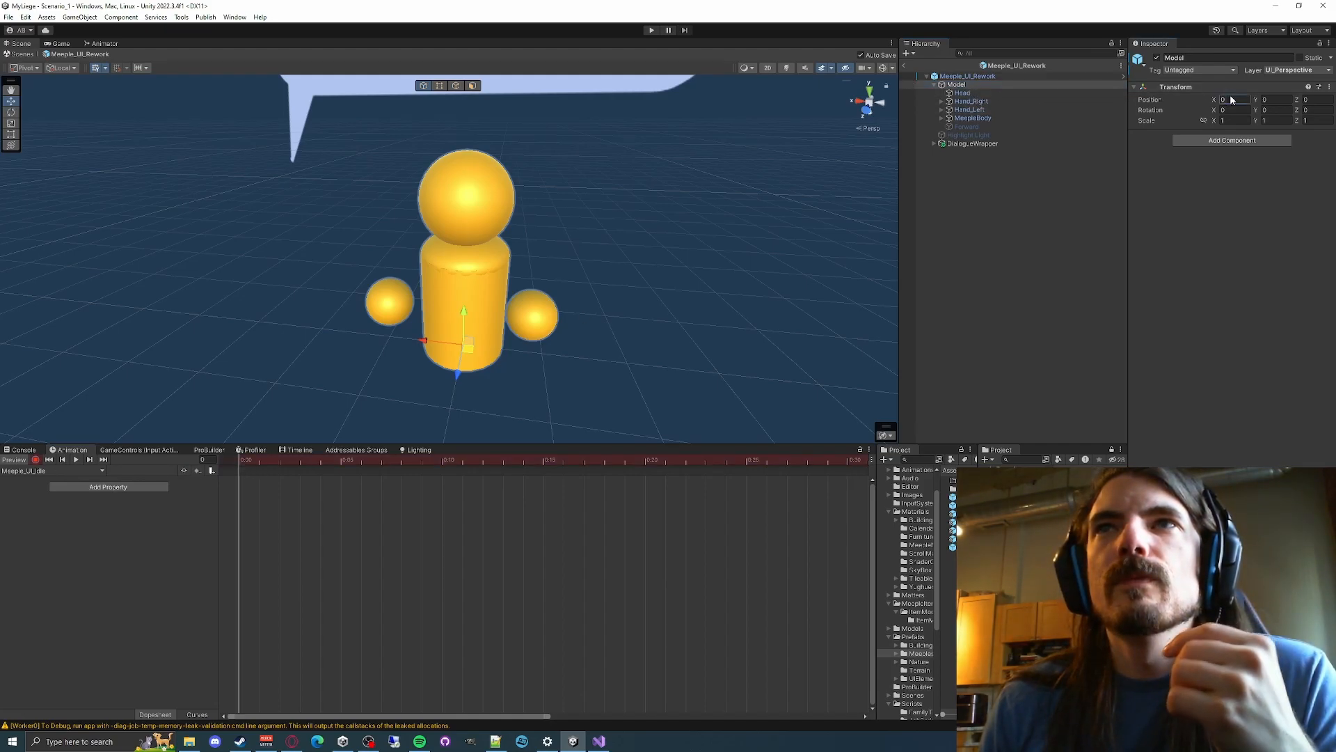
pyautogui.press('Tab')
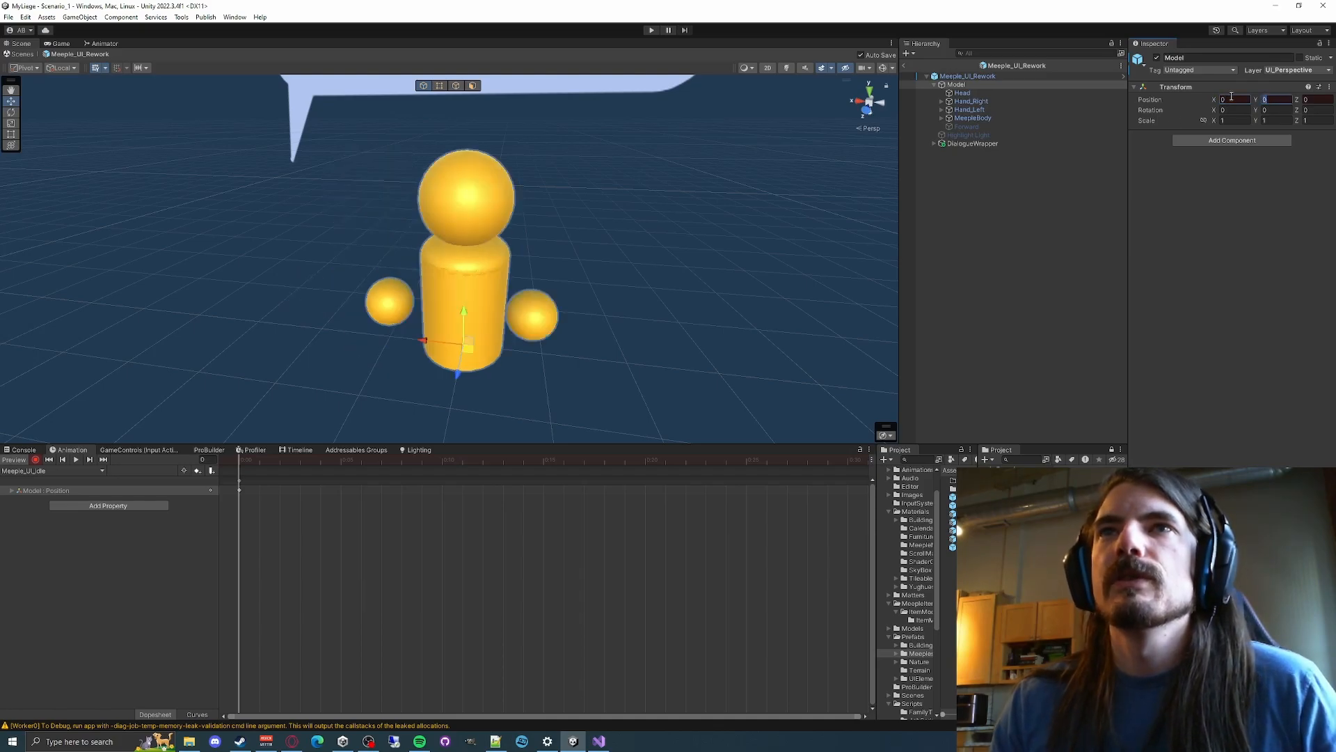
pyautogui.click(9, 490)
pyautogui.click(14, 492)
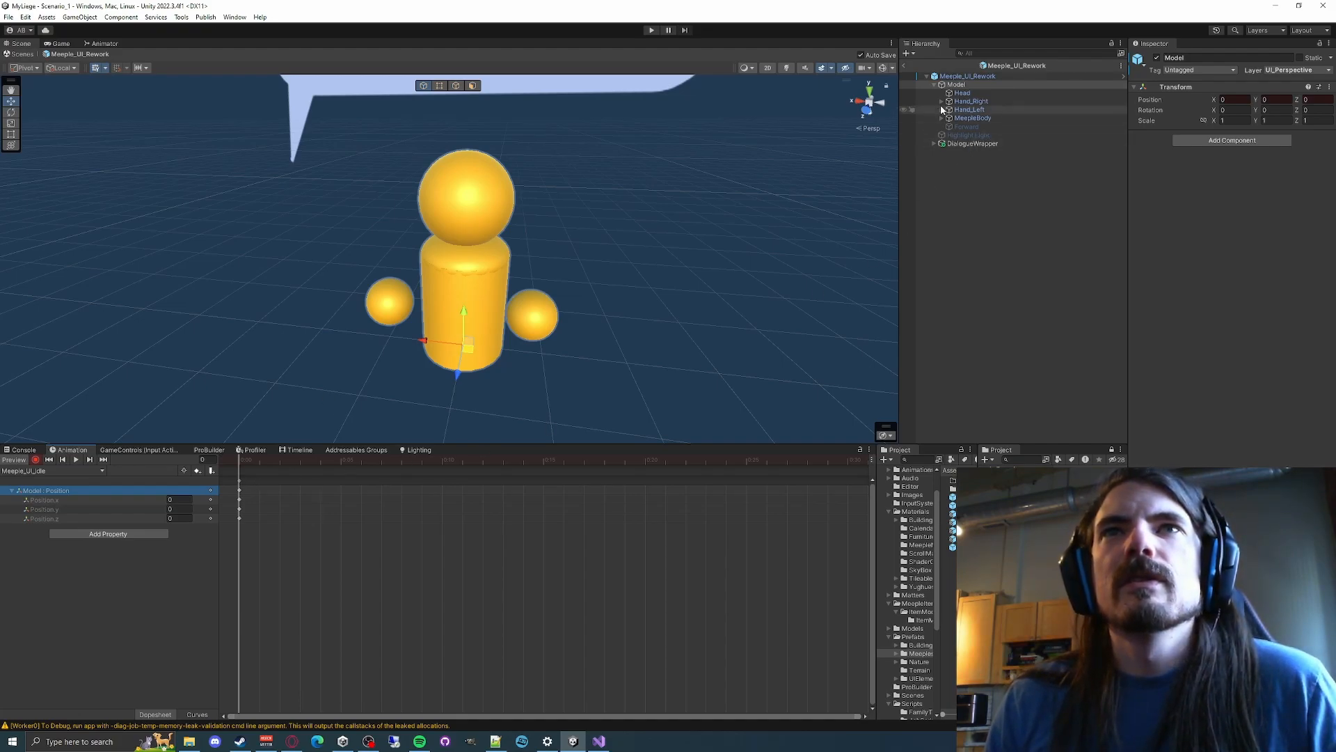
# Copy Model's position keys from frame 0 to frame 30
pyautogui.moveTo(256, 458); pyautogui.dragTo(852, 459)
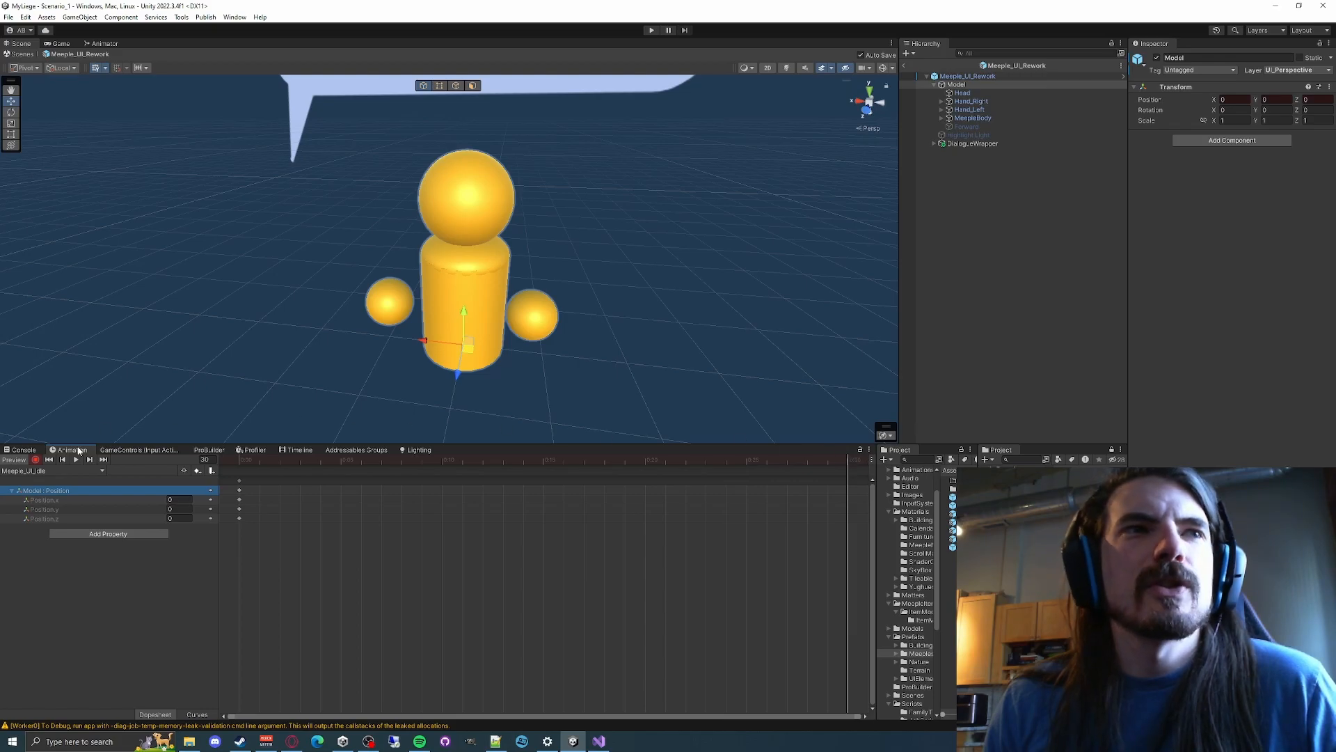
pyautogui.click(248, 530)
pyautogui.moveTo(230, 495); pyautogui.dragTo(230, 492)
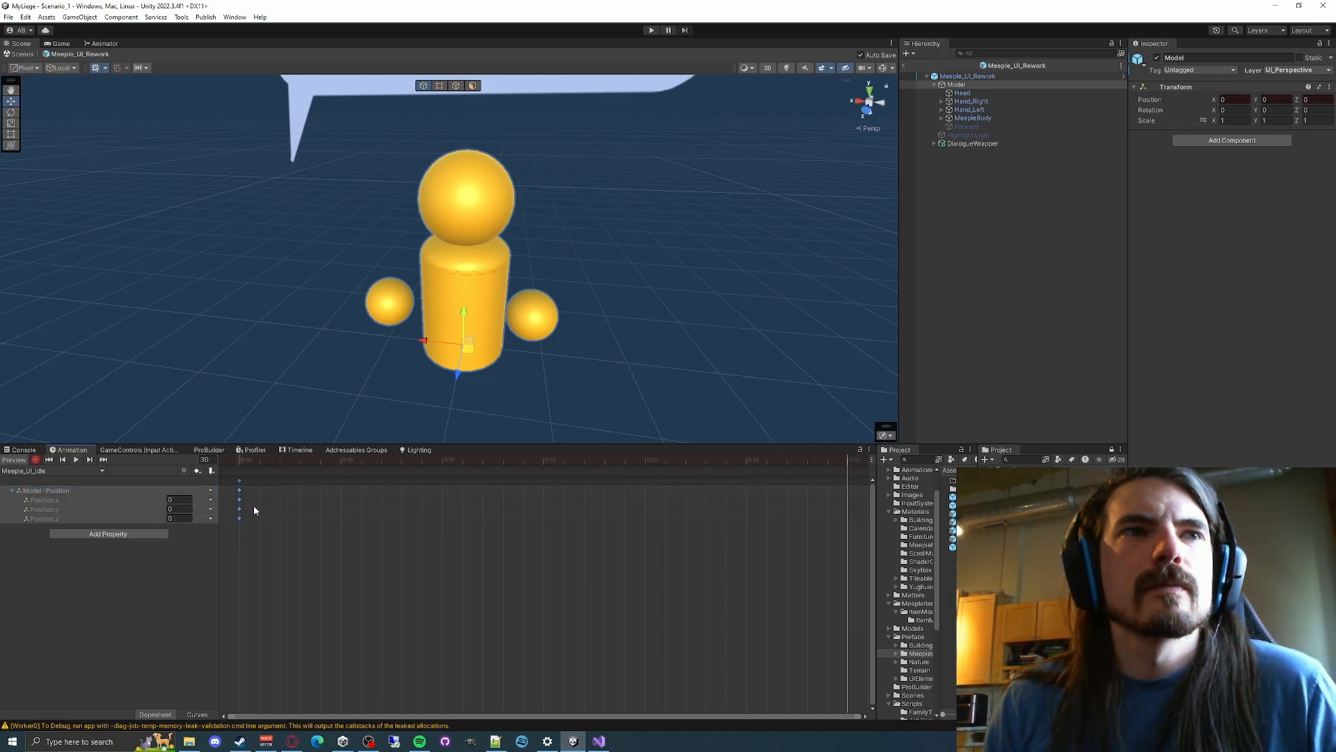
pyautogui.click(503, 552)
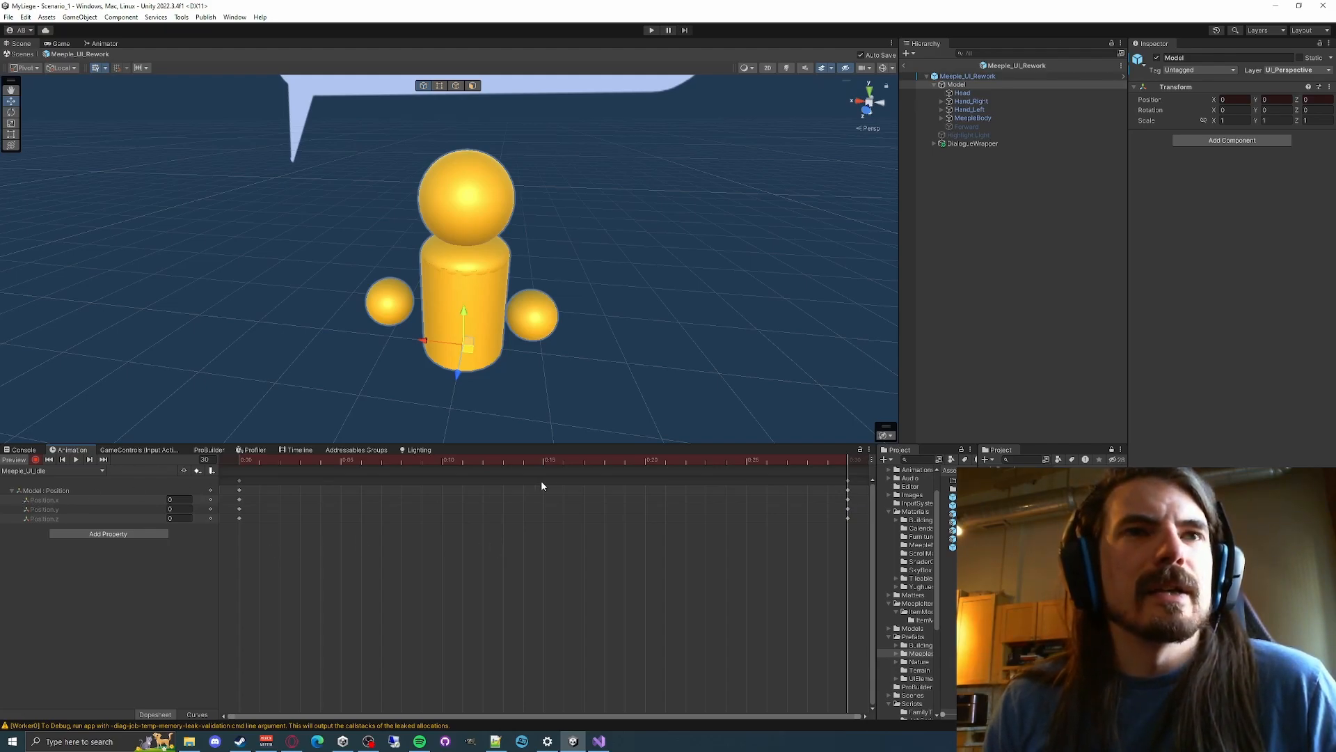
# Set Model's Position Y to 0.1 at frame 15 and play the clip to check the bobbing motion
pyautogui.click(551, 461)
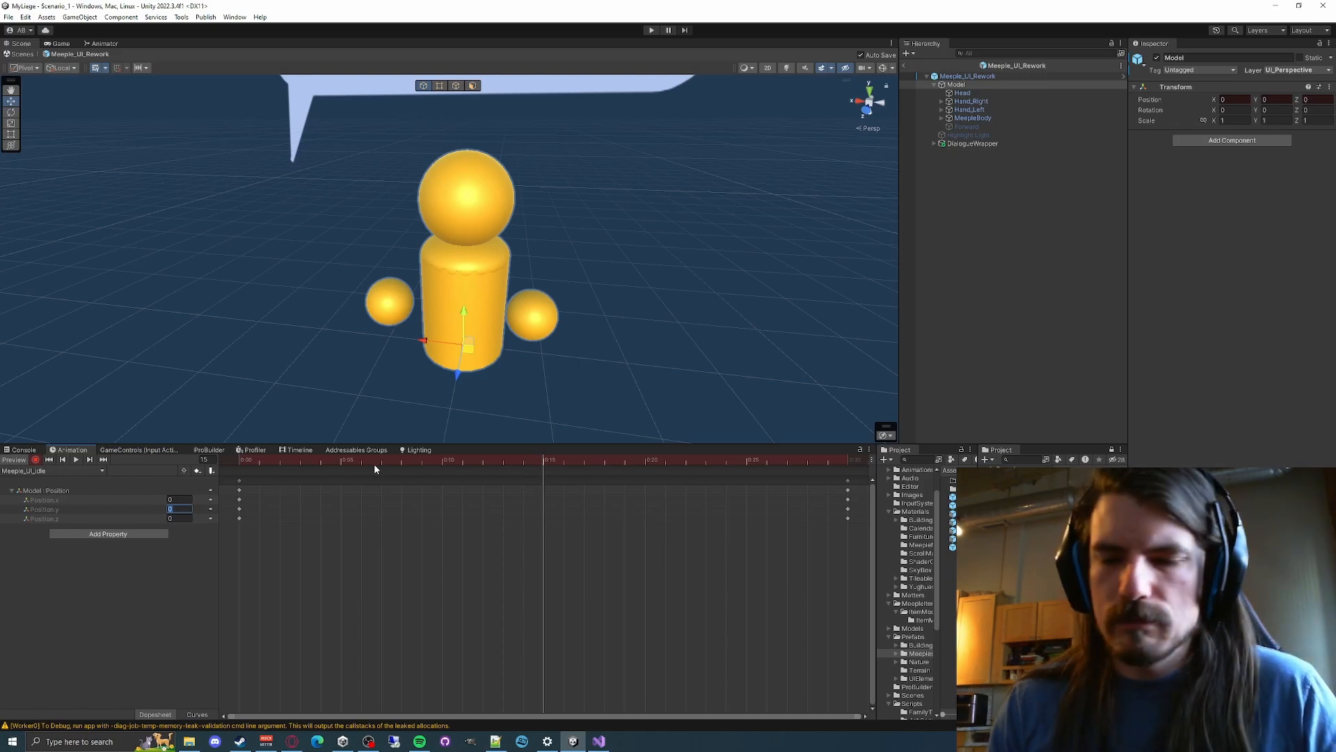
pyautogui.write('10')
pyautogui.press('BackSpace')
pyautogui.press('BackSpace')
pyautogui.write('0.1')
pyautogui.press('Tab')
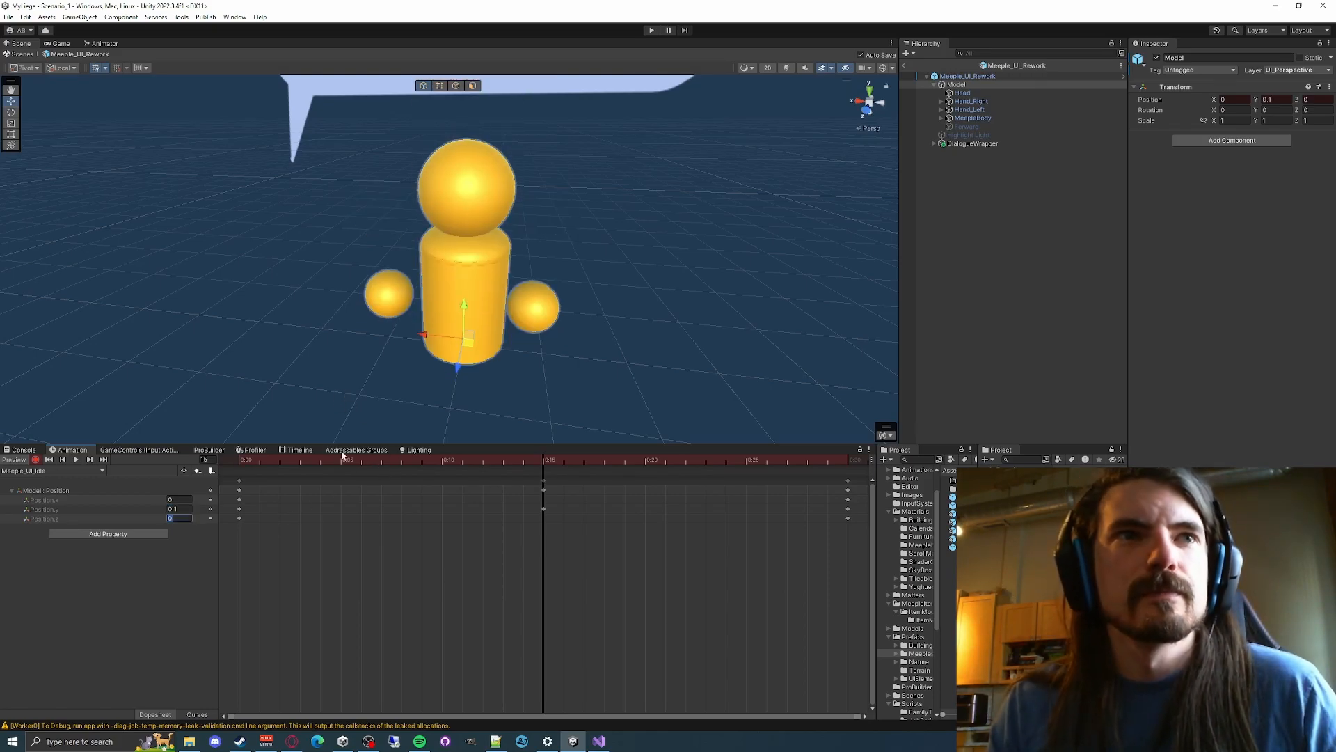
pyautogui.click(74, 460)
pyautogui.moveTo(368, 323); pyautogui.dragTo(382, 265, button='right')
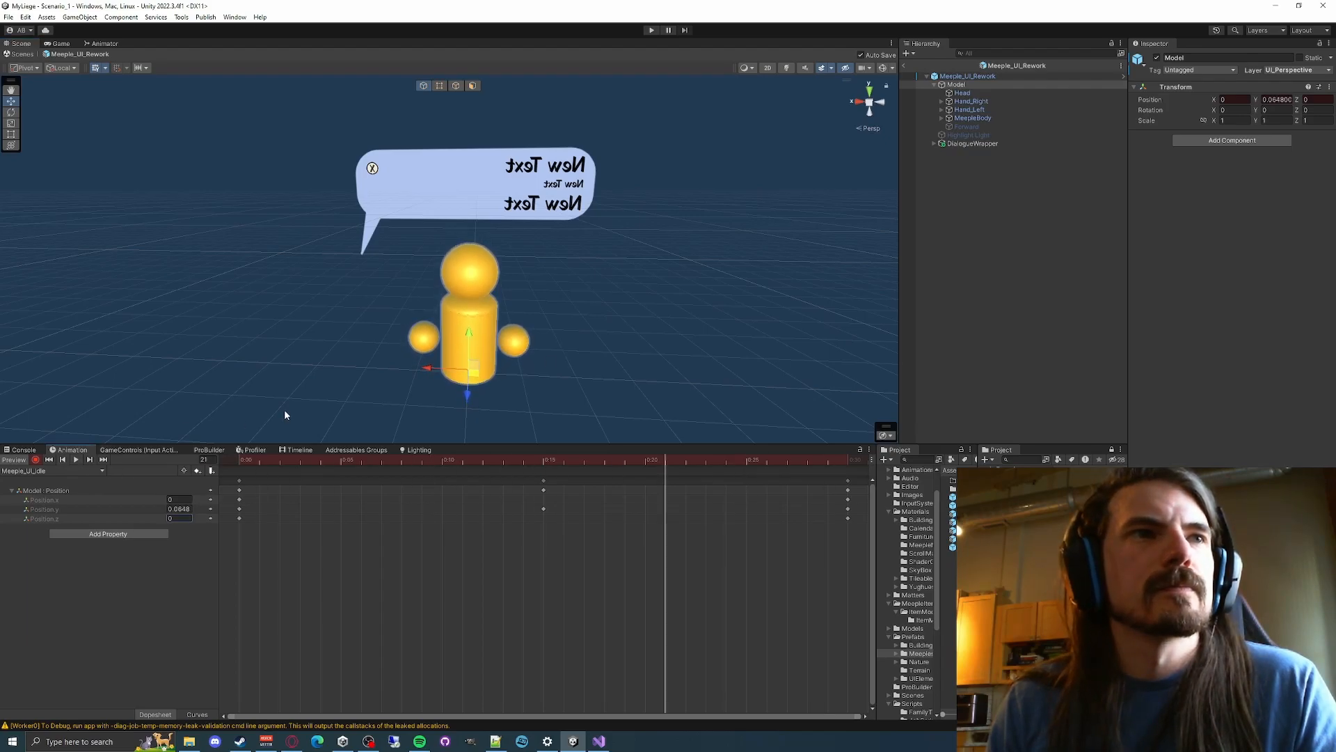
# Try the Message prefab as an accessory under Hand_Right and undo adding it
pyautogui.click(955, 85)
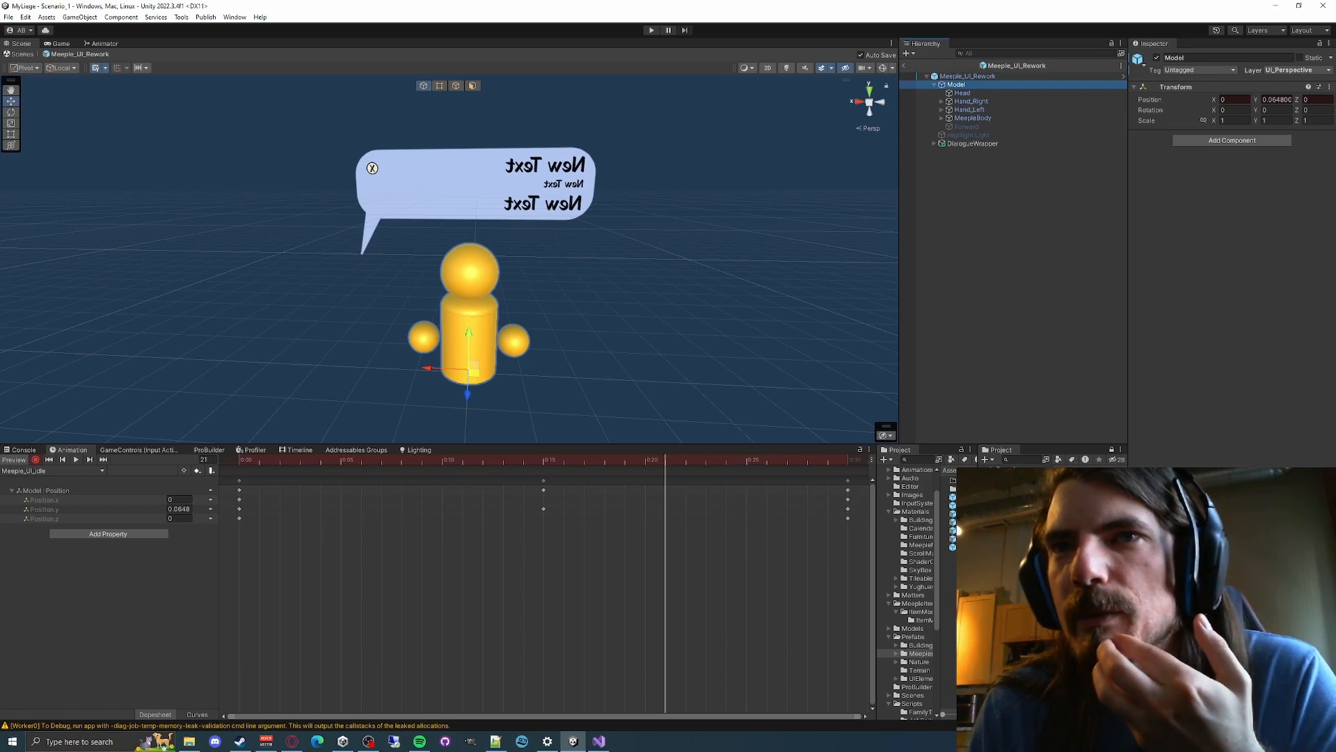
pyautogui.click(942, 101)
pyautogui.click(974, 118)
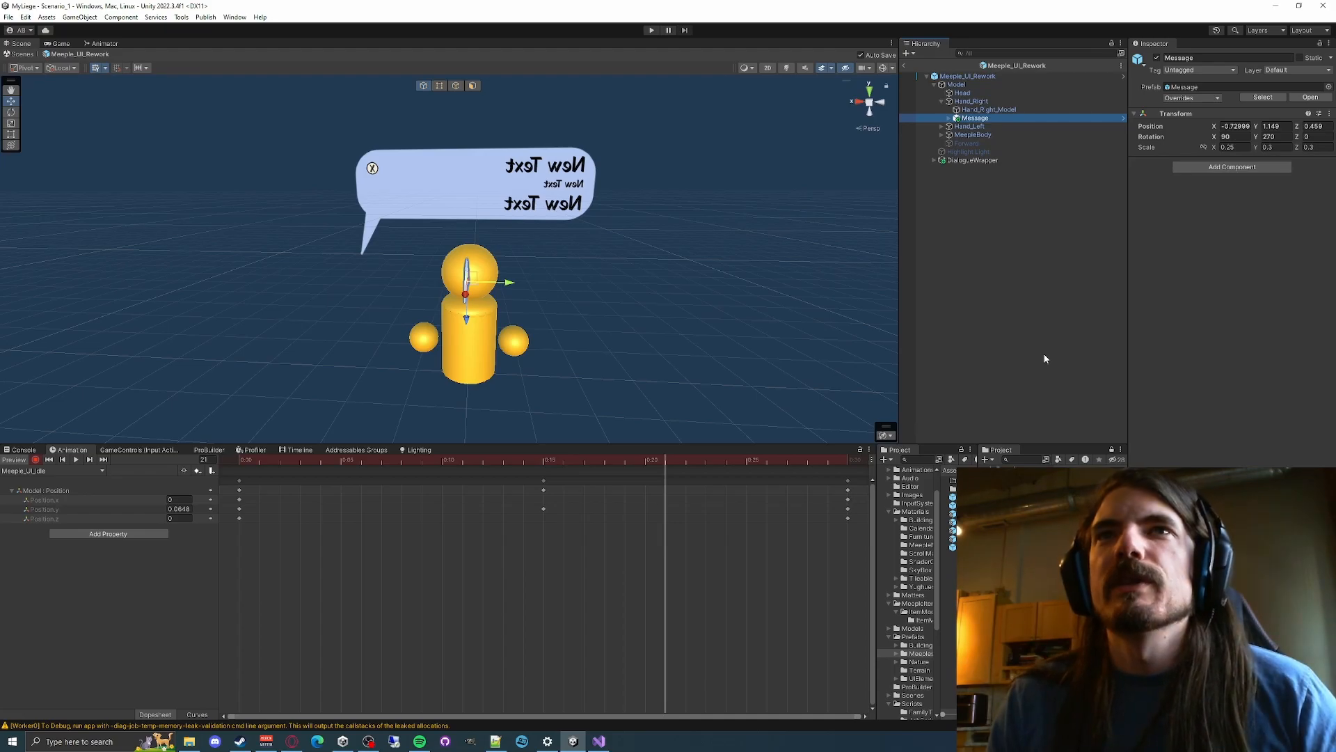
pyautogui.hotkey('ctrl', 'z')
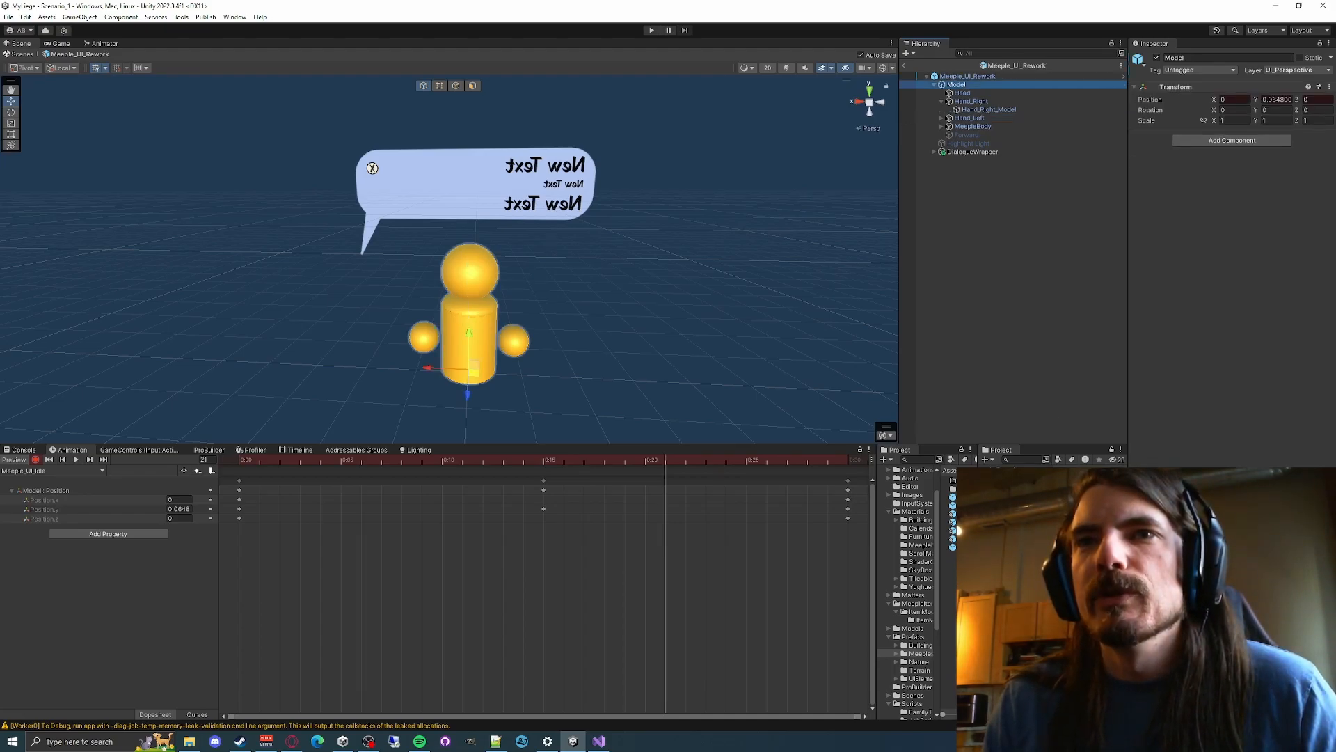
# Add the Book prefab under Hand_Left, compare a second Book under Hand_Right, and delete the Hand_Right one
pyautogui.moveTo(1043, 388); pyautogui.dragTo(968, 119)
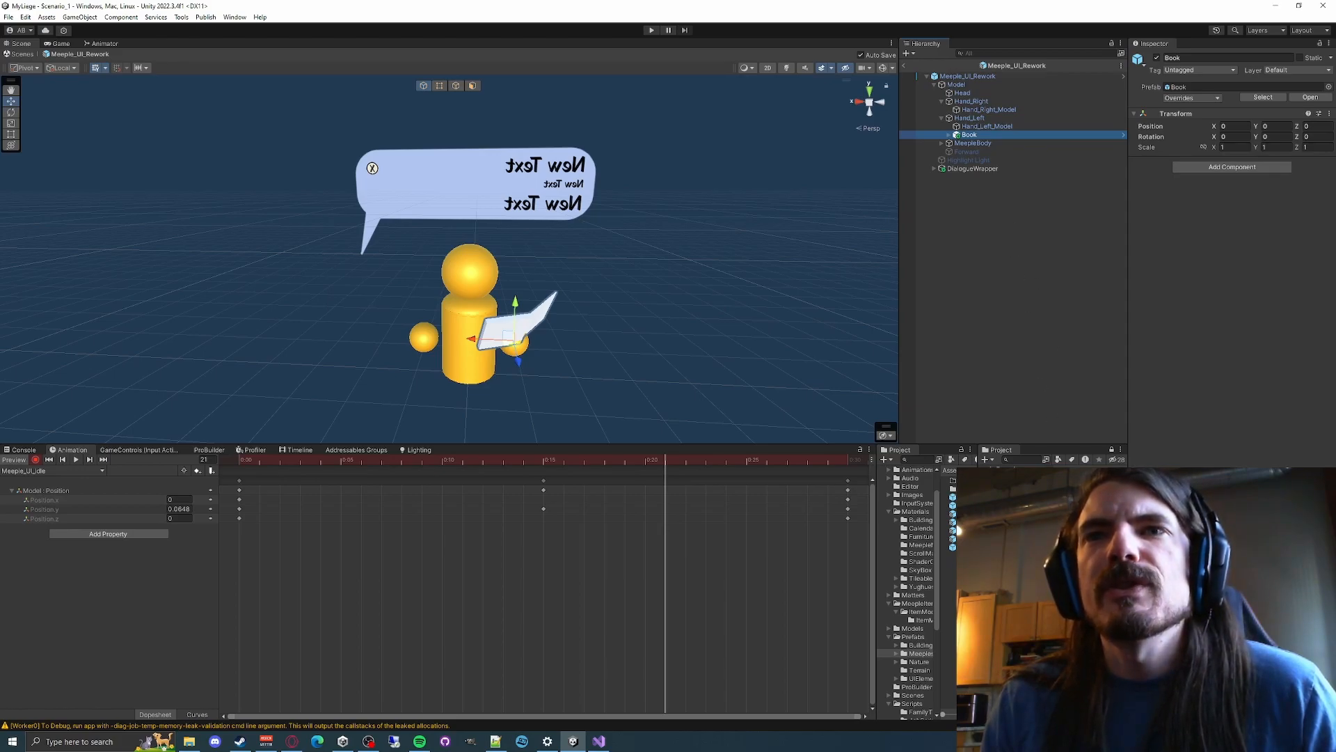
pyautogui.moveTo(1058, 515); pyautogui.dragTo(965, 102)
pyautogui.press('w')
pyautogui.moveTo(674, 252); pyautogui.dragTo(669, 299, button='right')
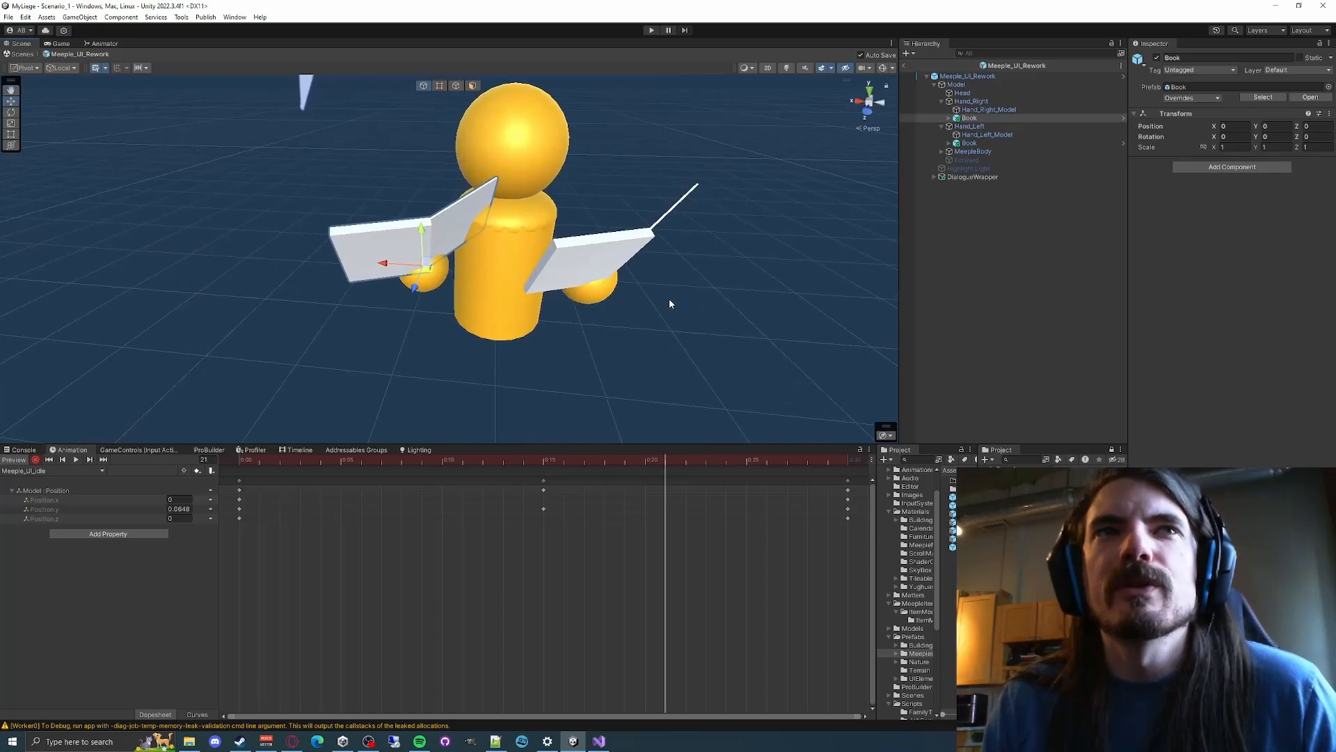
pyautogui.press('Delete')
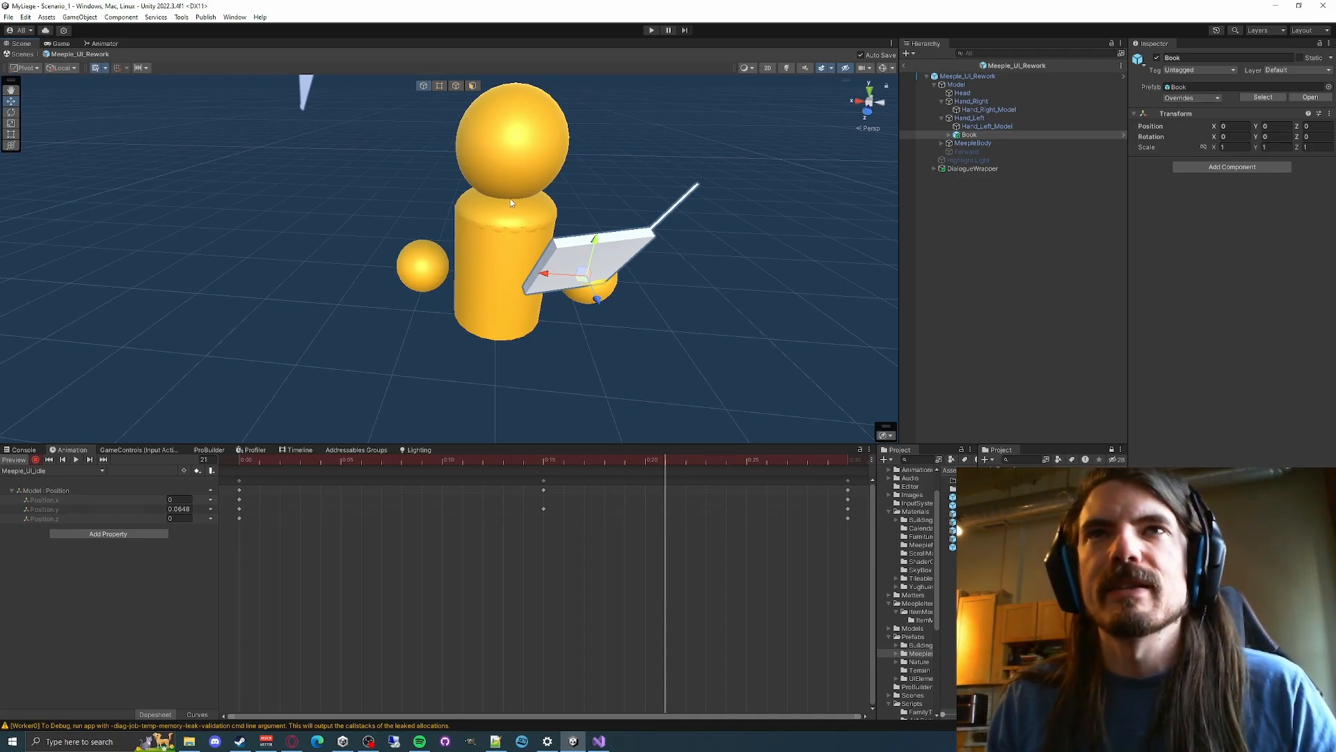
# Play the Meeple_UI_Idle clip and check from the side how the held Book moves with the body
pyautogui.press('w')
pyautogui.moveTo(611, 348); pyautogui.dragTo(710, 288, button='right')
pyautogui.click(75, 461)
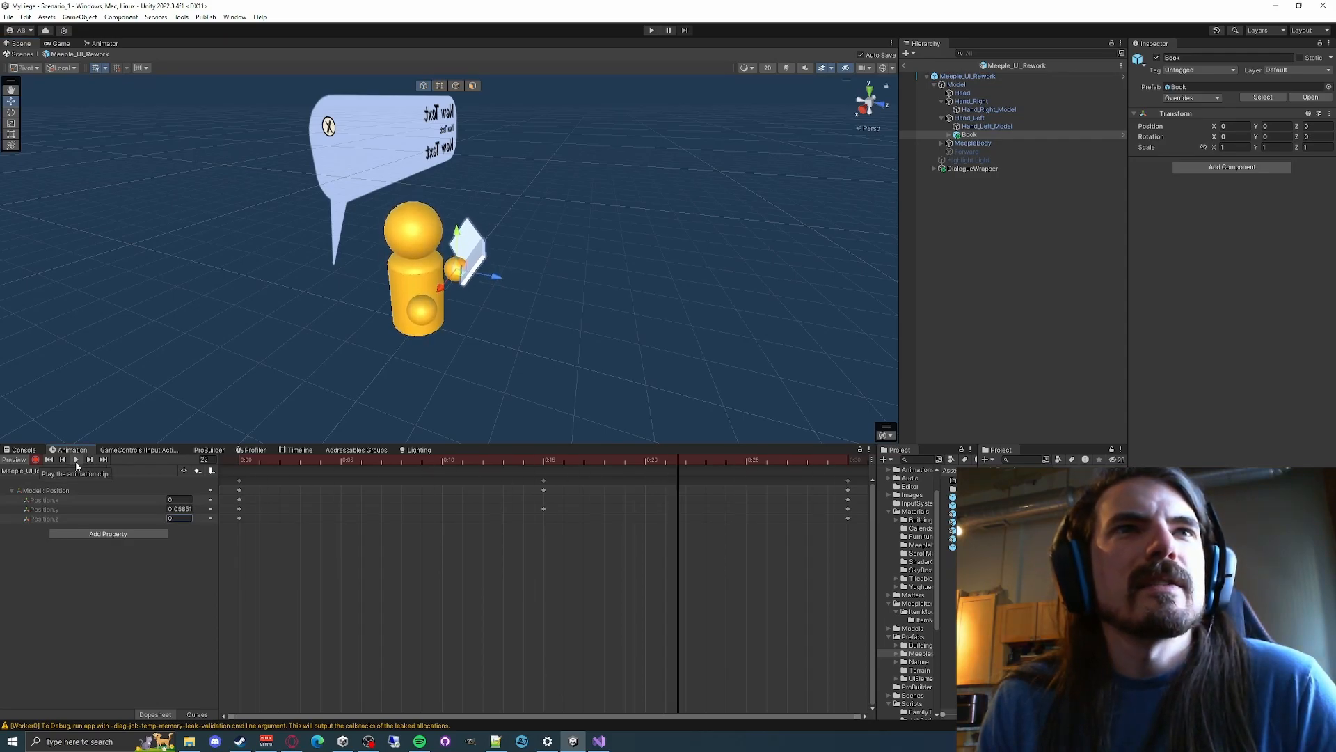
pyautogui.click(75, 461)
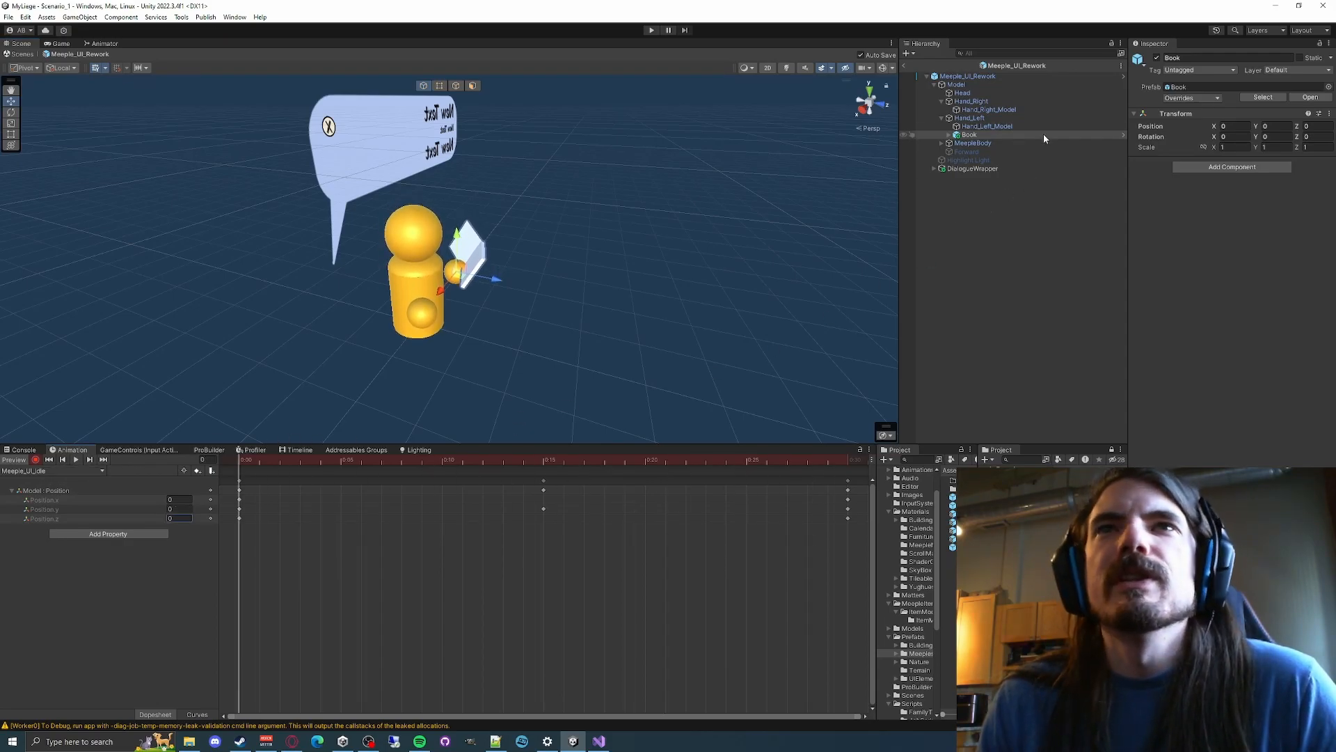
# Key Hand_Left's position at frame 0 of the clip, trying Position Y 1 before returning it to 0.9
pyautogui.click(997, 119)
pyautogui.click(1278, 110)
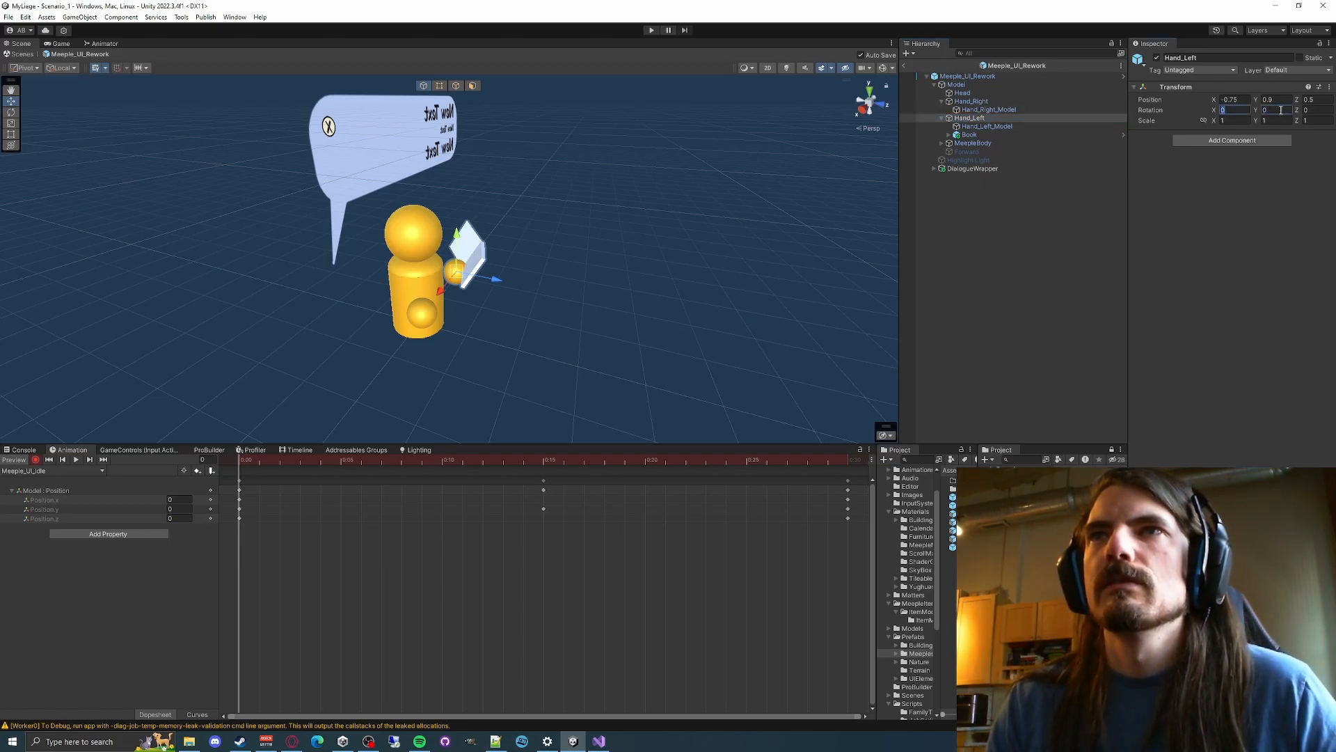
pyautogui.click(1284, 99)
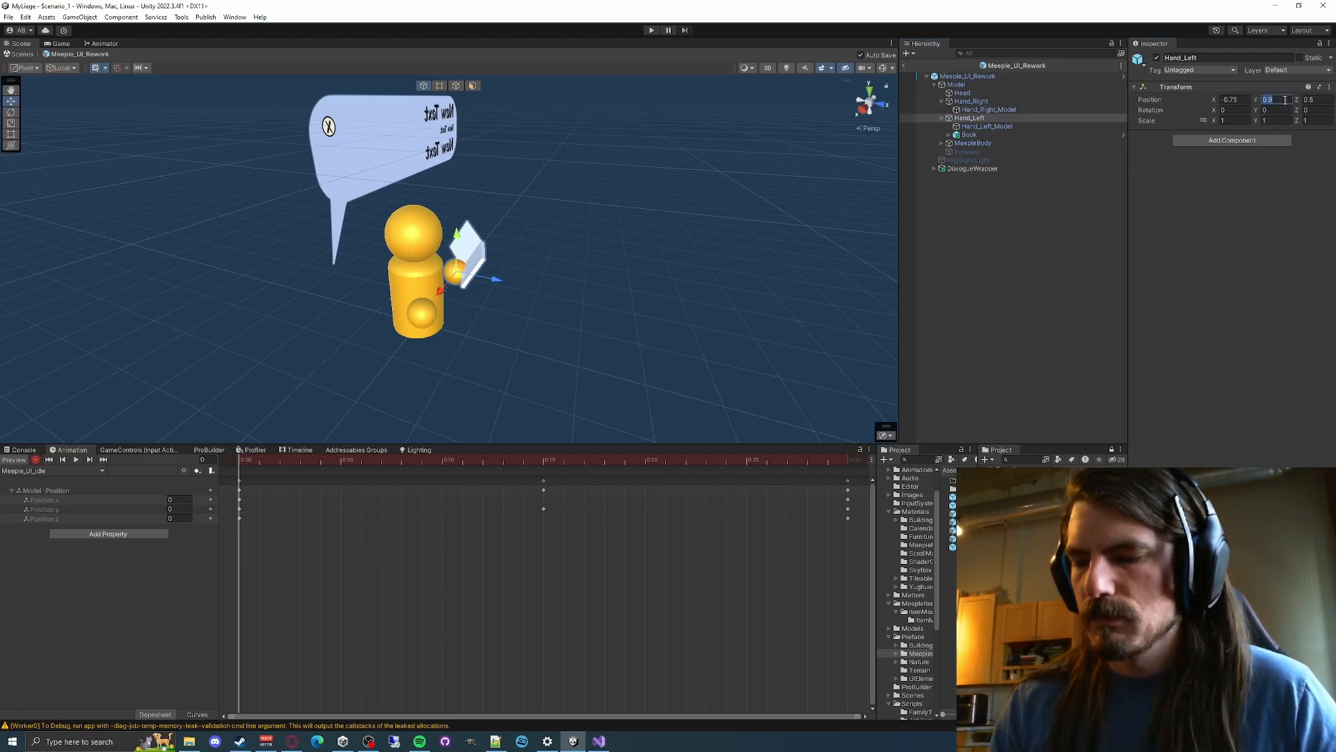
pyautogui.write('1')
pyautogui.press('Tab')
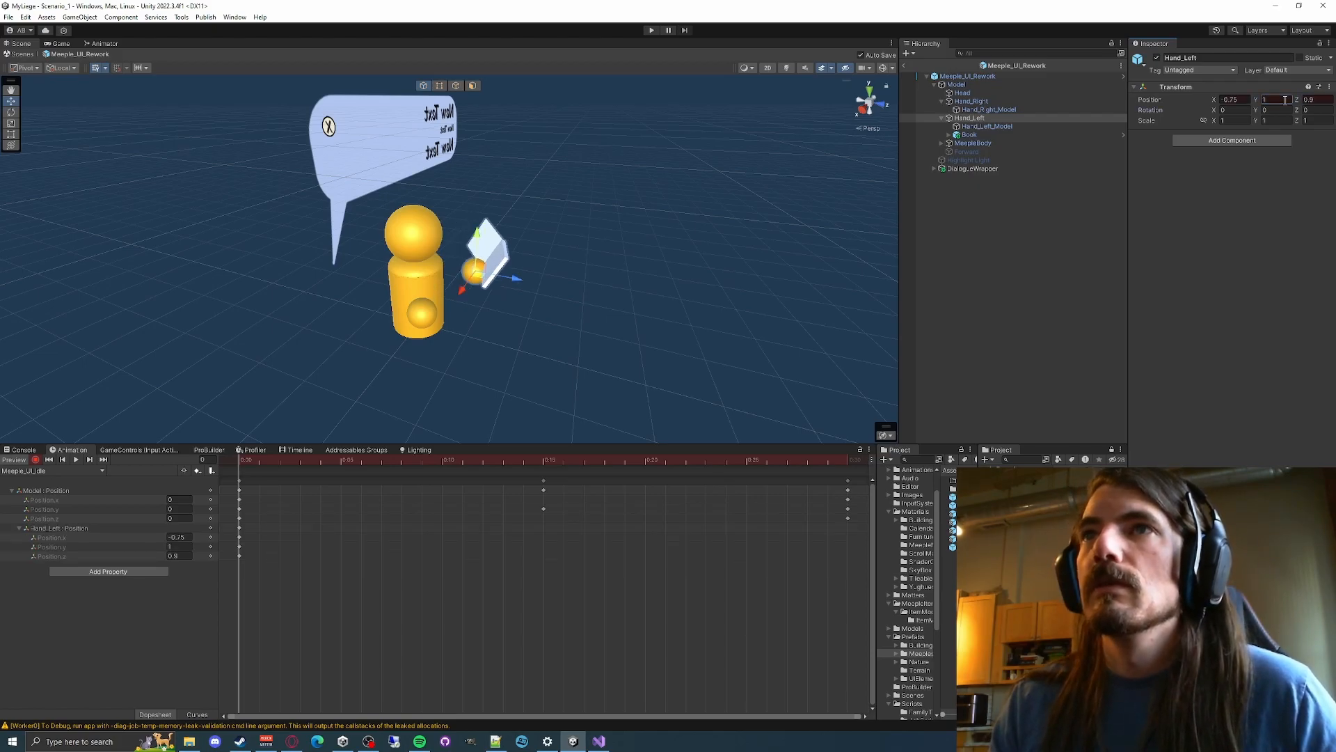
pyautogui.hotkey('ctrl', 'z')
pyautogui.hotkey('ctrl', 'z')
pyautogui.write('1')
pyautogui.press('Tab')
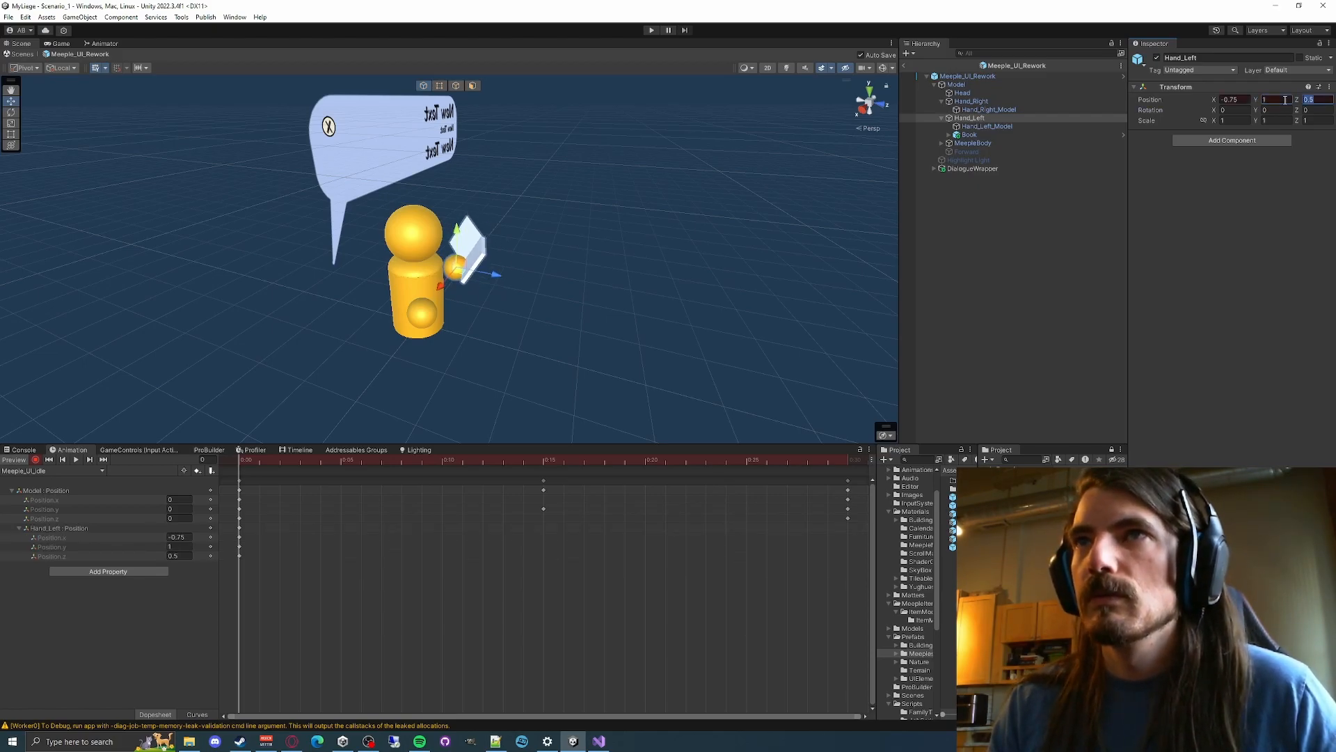
pyautogui.write('0.9')
pyautogui.press('Tab')
pyautogui.press('Return')
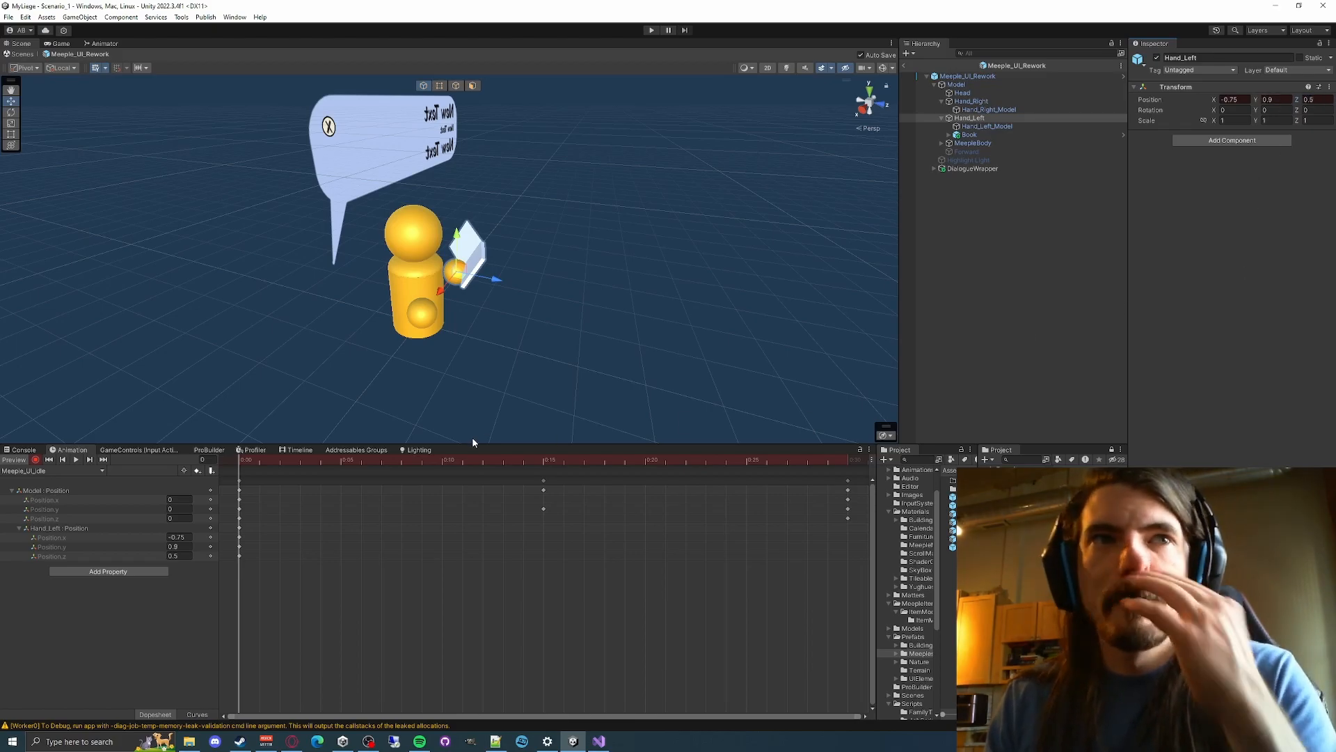
# Copy Hand_Left's position keys from frame 0 to frame 30
pyautogui.moveTo(224, 529); pyautogui.dragTo(226, 529)
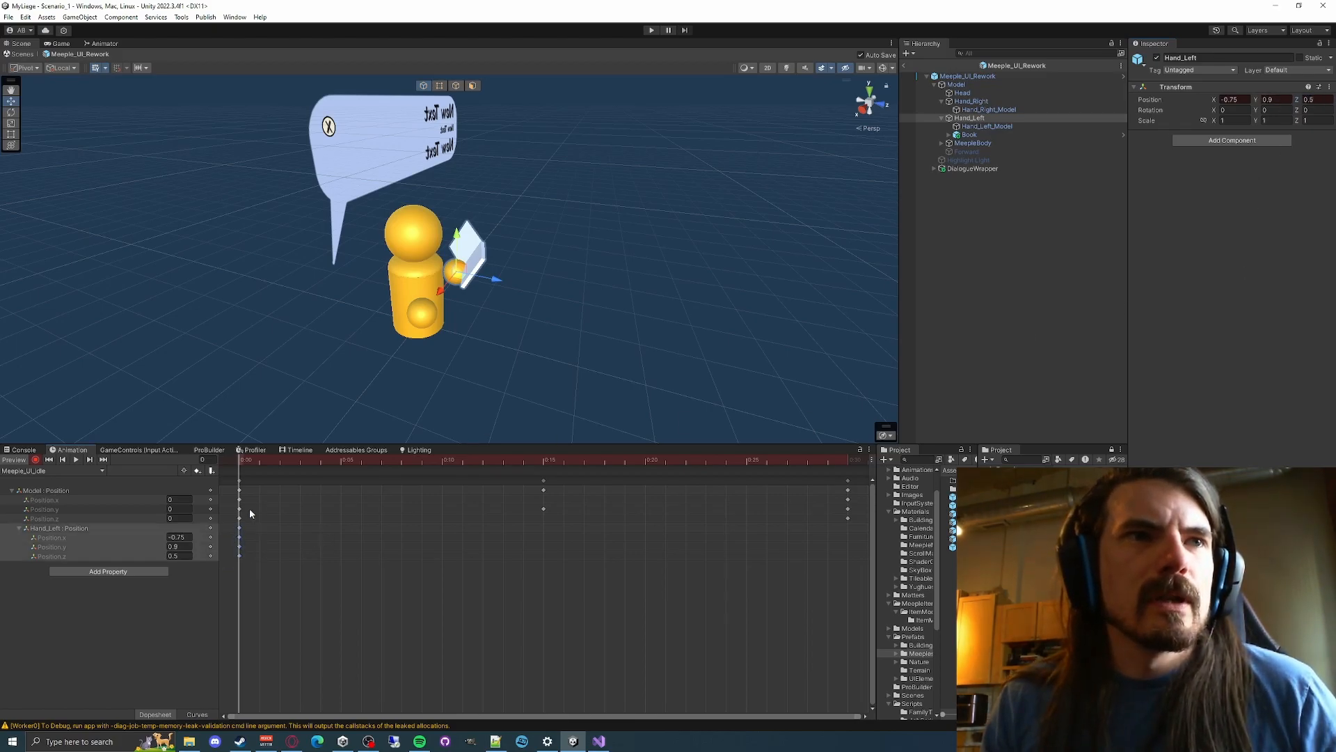
pyautogui.moveTo(245, 465); pyautogui.dragTo(853, 467)
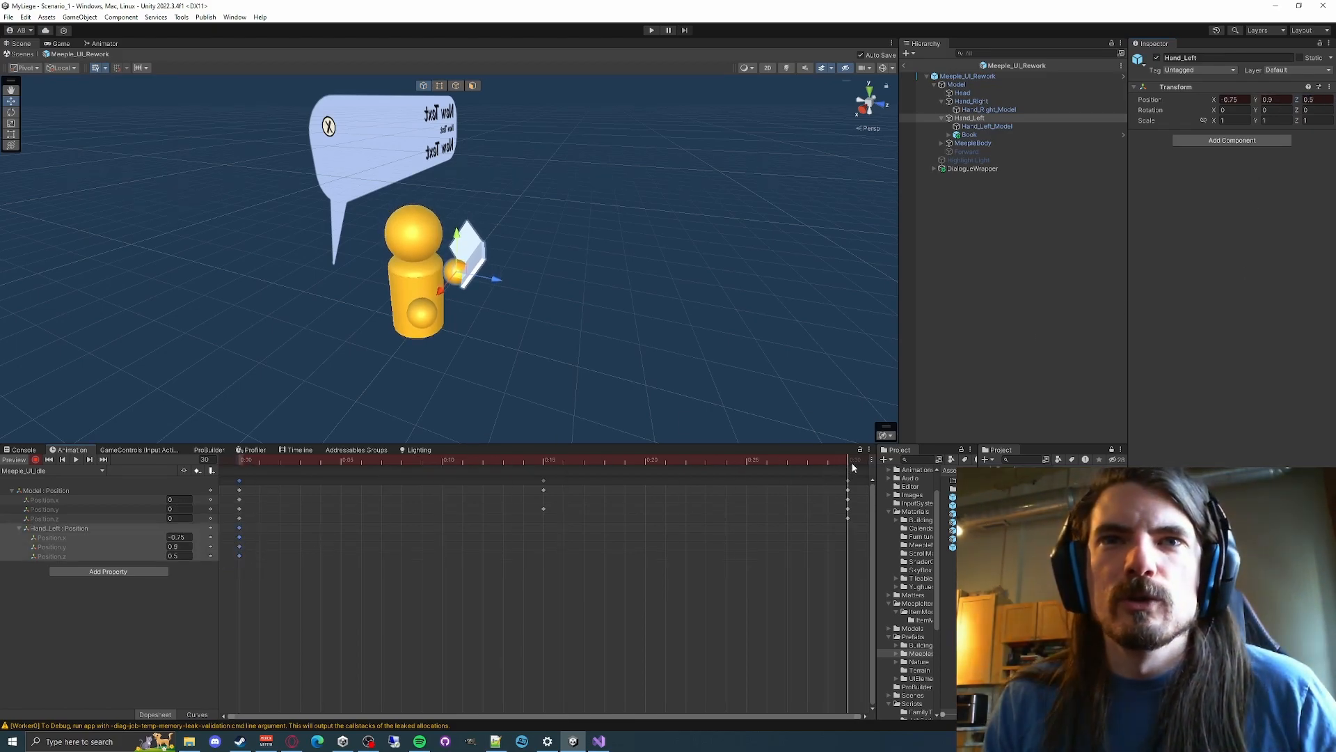
pyautogui.click(278, 537)
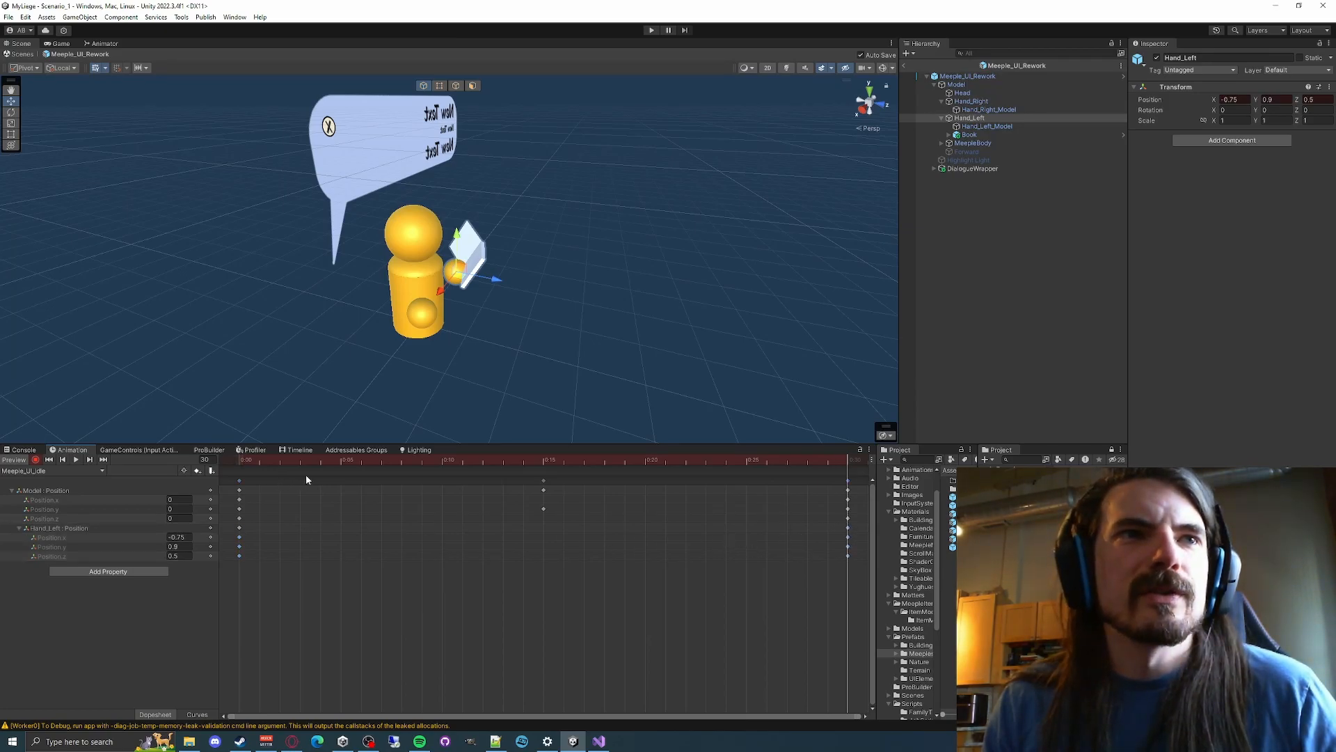
# Set Hand_Left's Position Y to 0.95 at frame 15
pyautogui.click(524, 461)
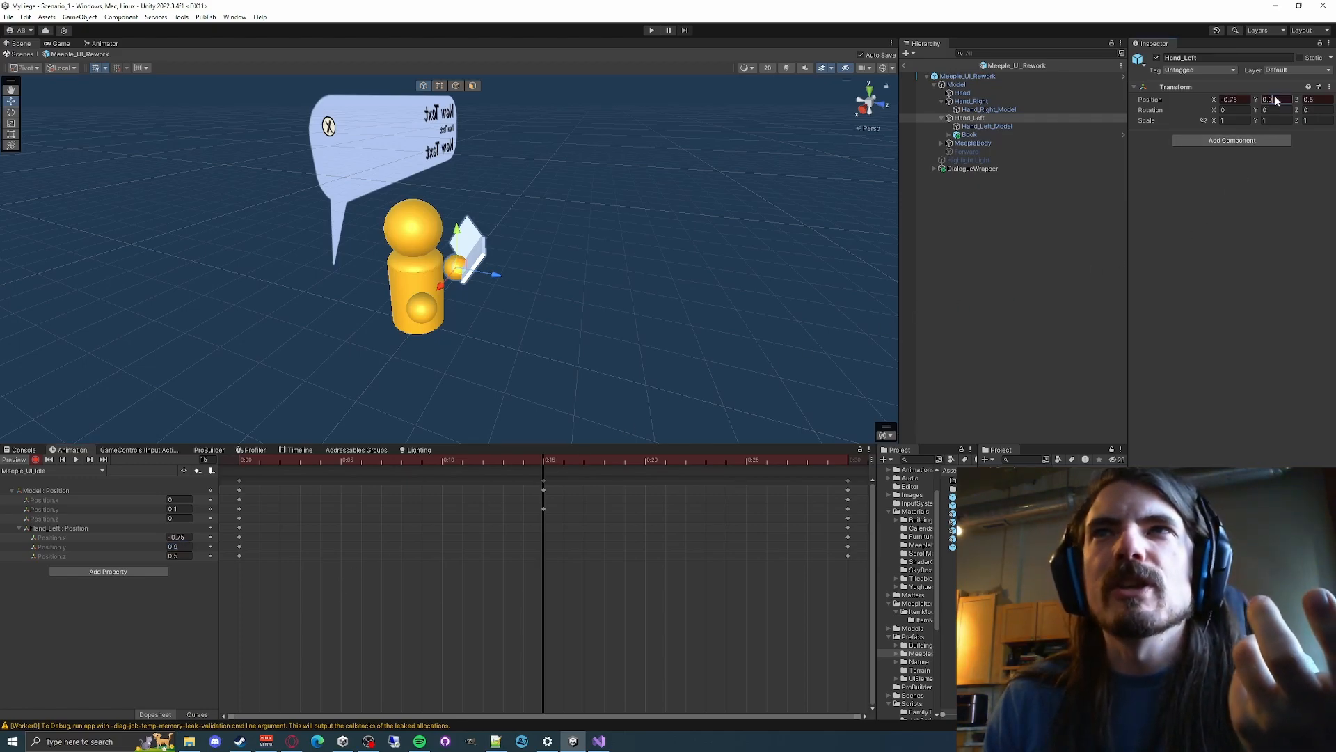
pyautogui.write('0.9')
pyautogui.press('Tab')
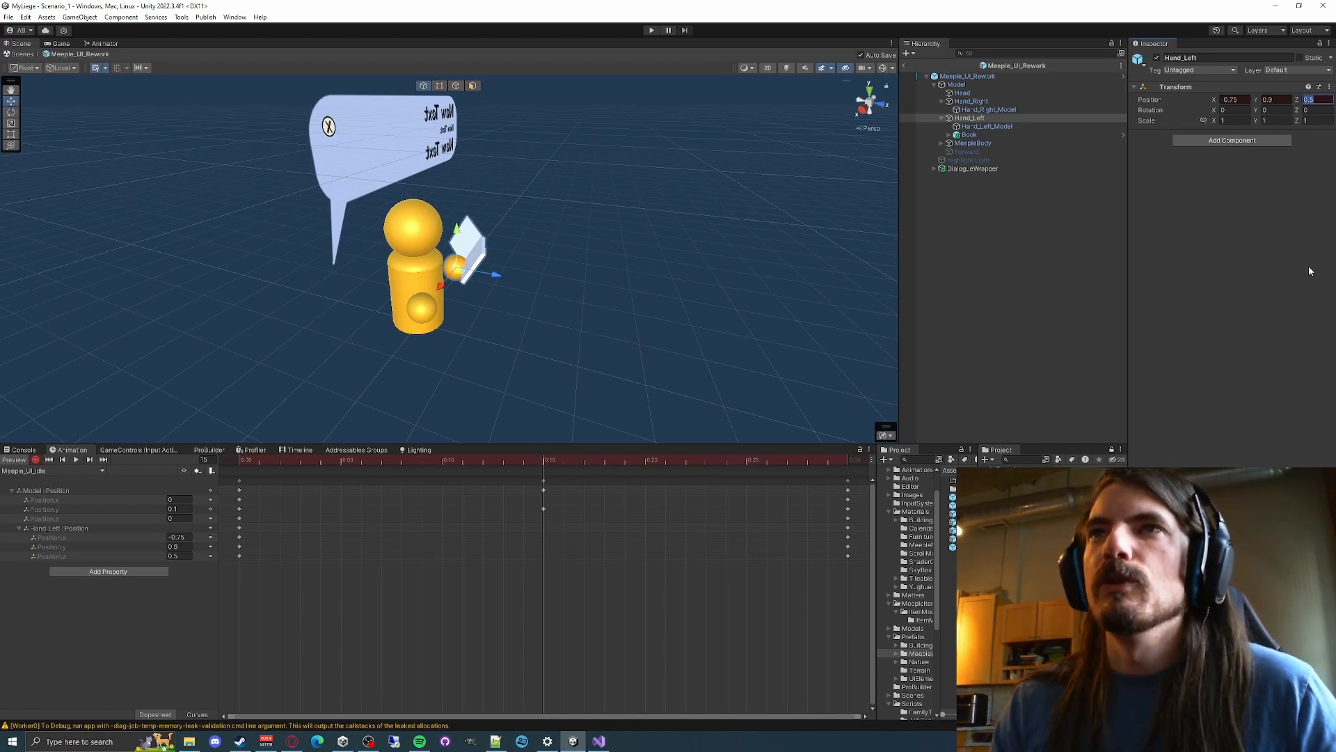
pyautogui.hotkey('shift', 'Tab')
pyautogui.write('0.95')
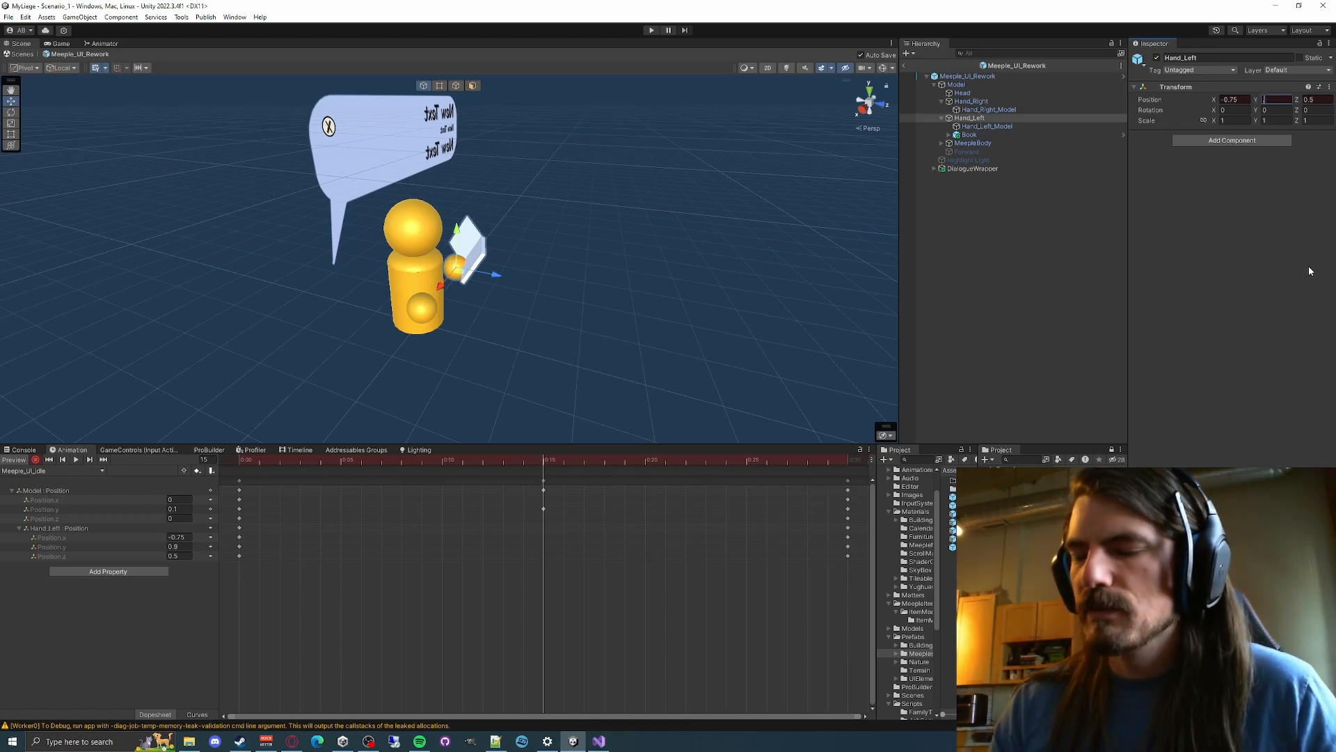
pyautogui.press('Return')
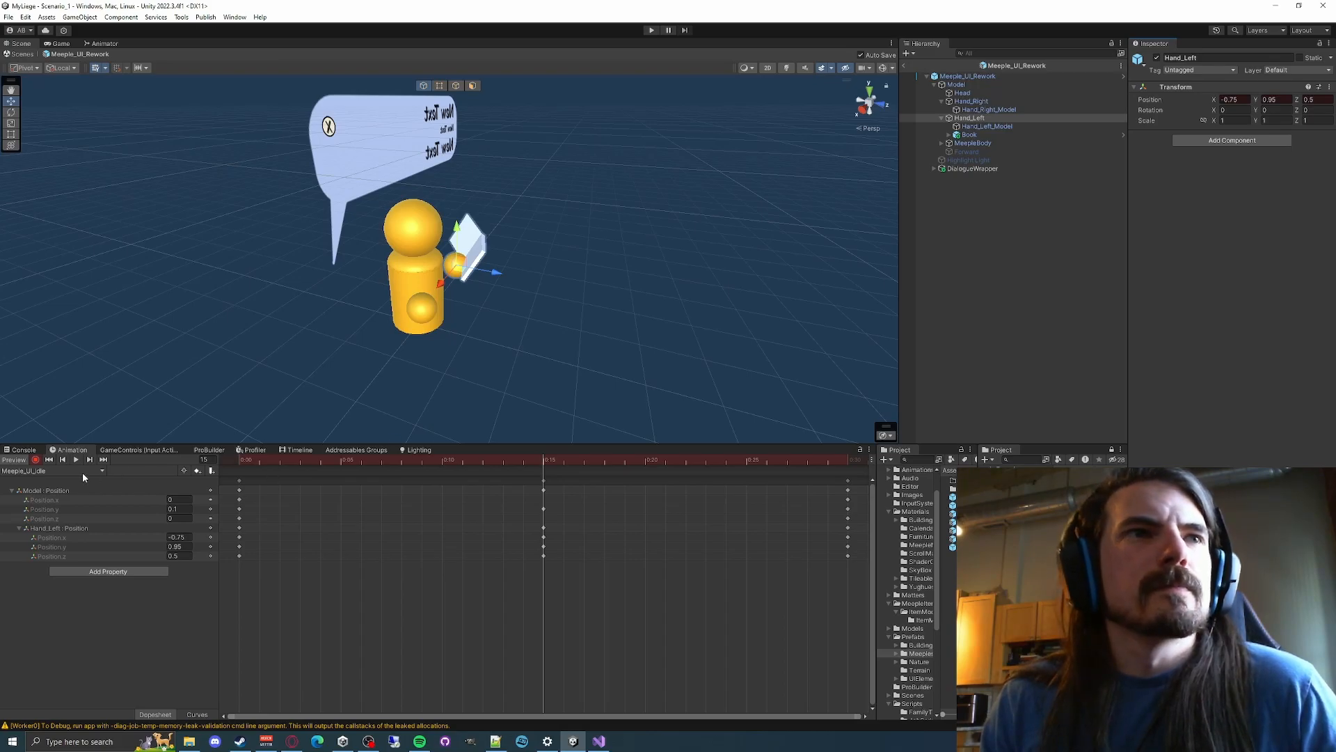
# Play the clip and inspect Hand_Left's motion with the Book up close, ending at frame 15
pyautogui.click(77, 461)
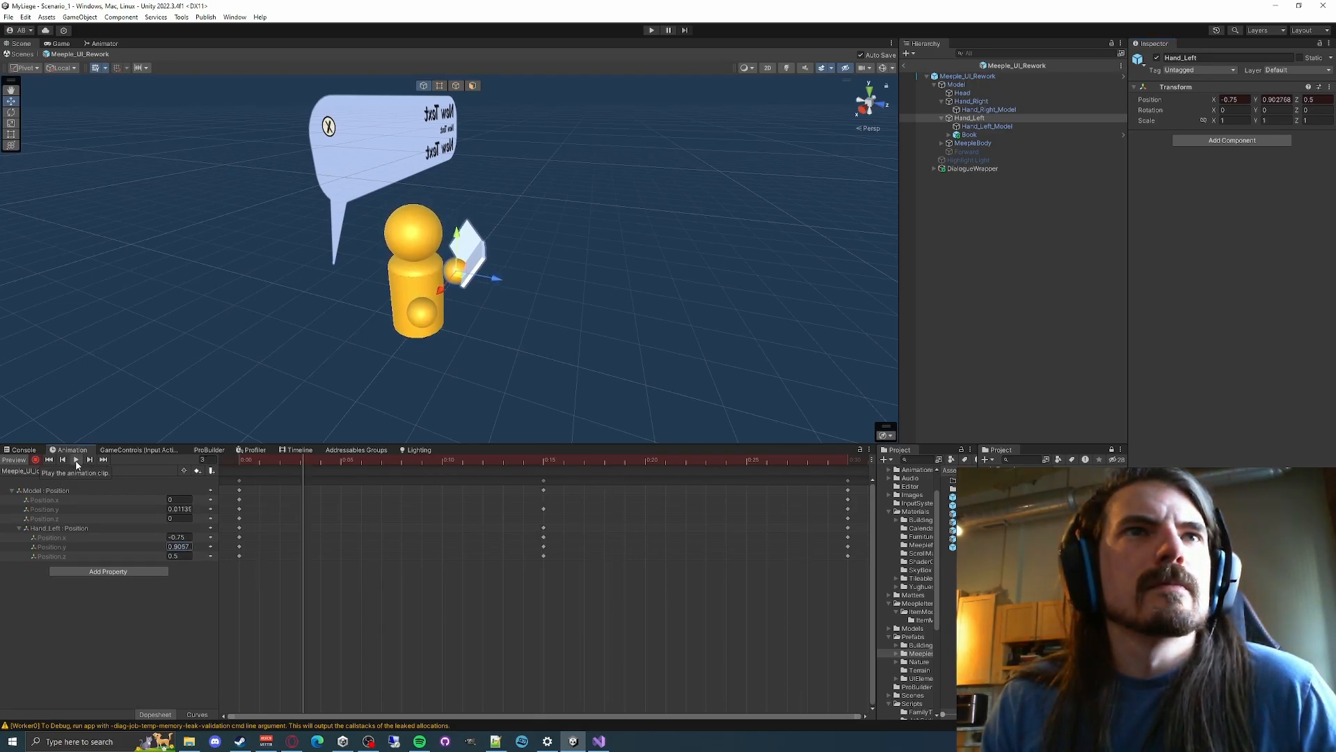
pyautogui.press('w')
pyautogui.moveTo(561, 292); pyautogui.dragTo(476, 221, button='right')
pyautogui.press('a')
pyautogui.press('s')
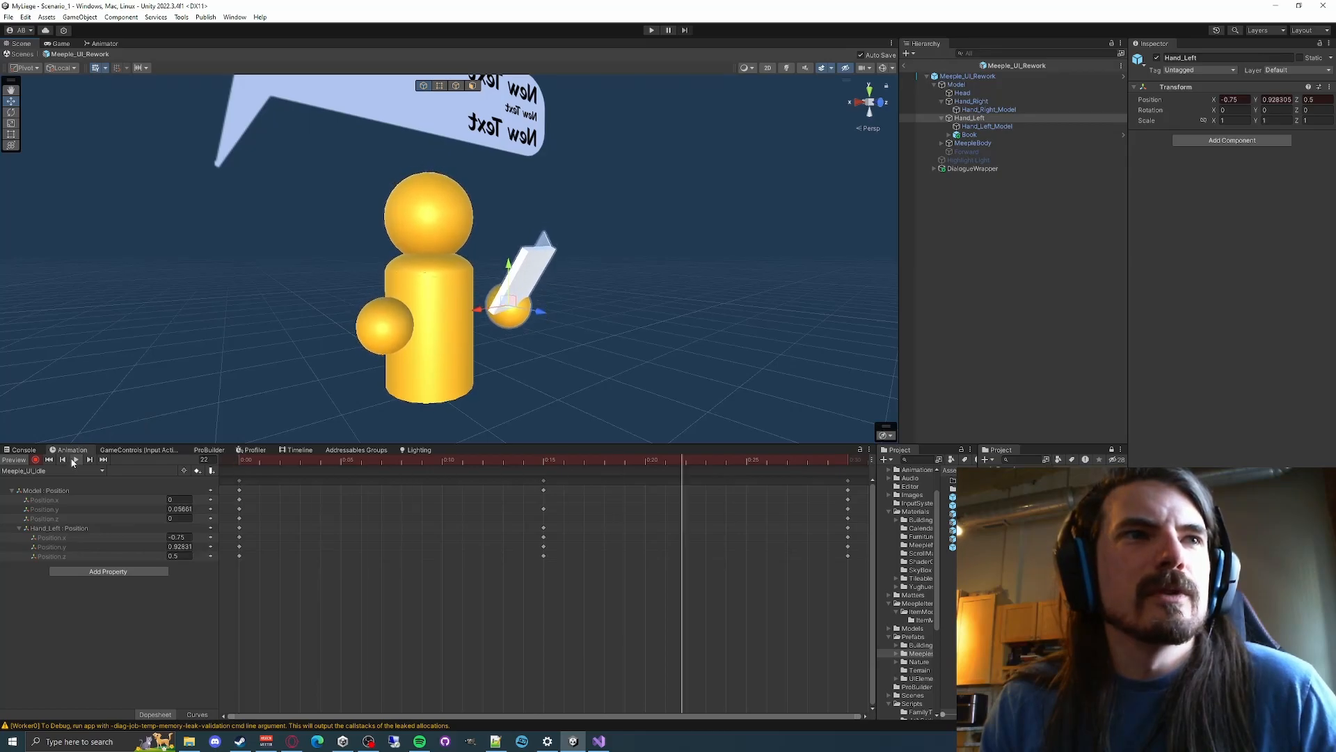
pyautogui.click(544, 462)
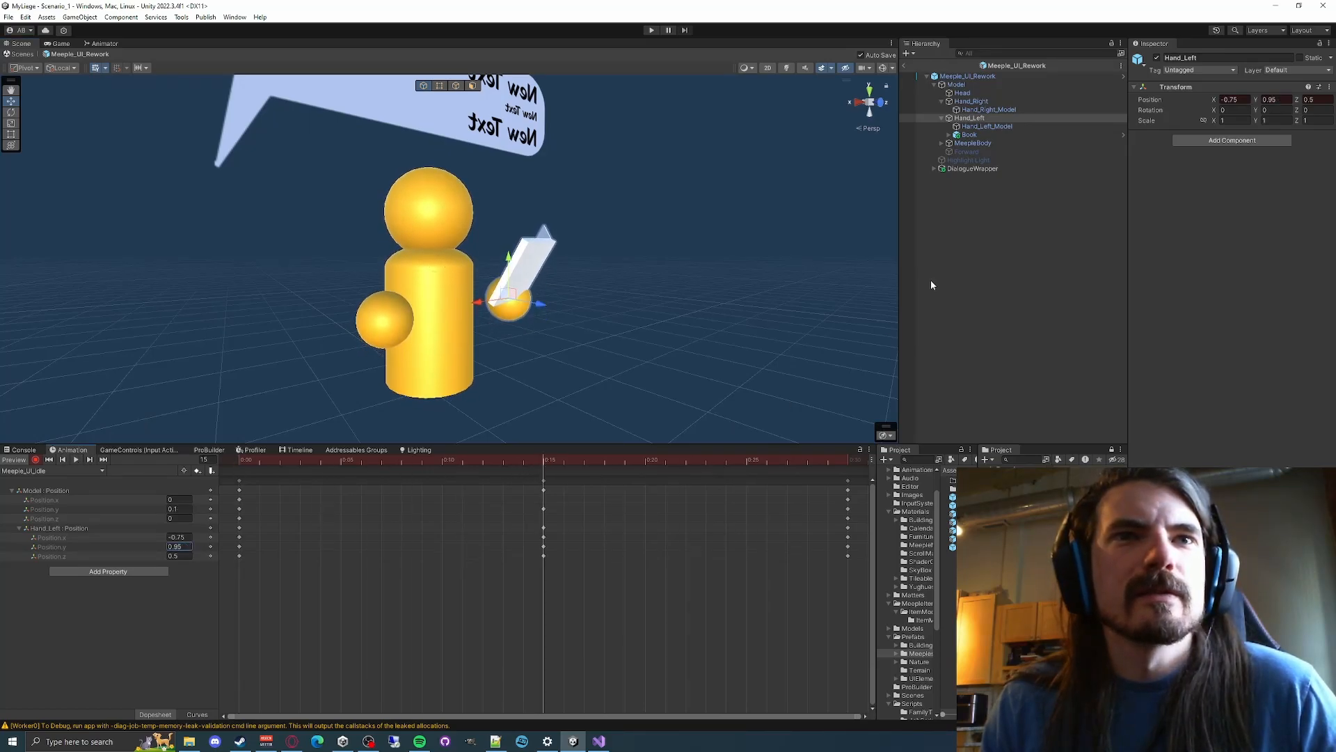
# Set Hand_Left's Position Y to 1 at frame 15 and play the clip to check the motion
pyautogui.click(1278, 99)
pyautogui.write('1')
pyautogui.press('Tab')
pyautogui.click(75, 460)
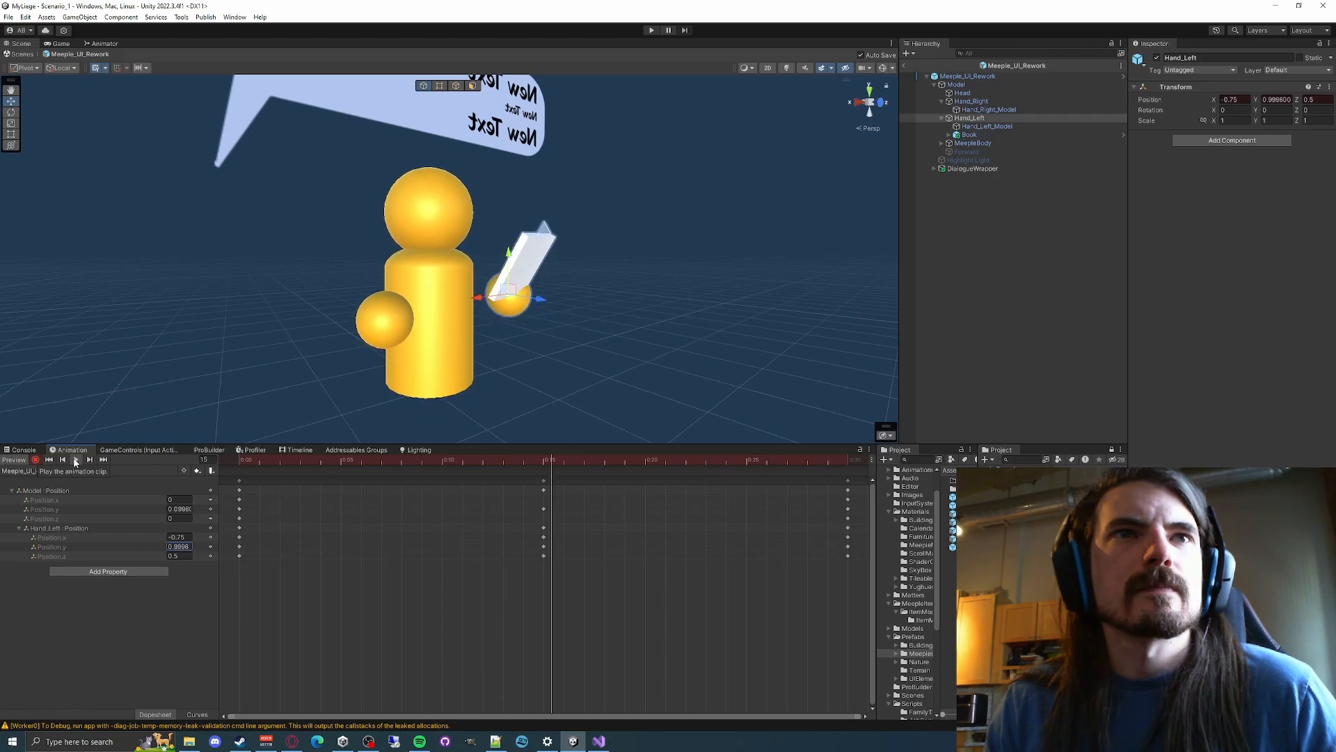
pyautogui.moveTo(556, 341); pyautogui.dragTo(607, 362, button='right')
pyautogui.press('s')
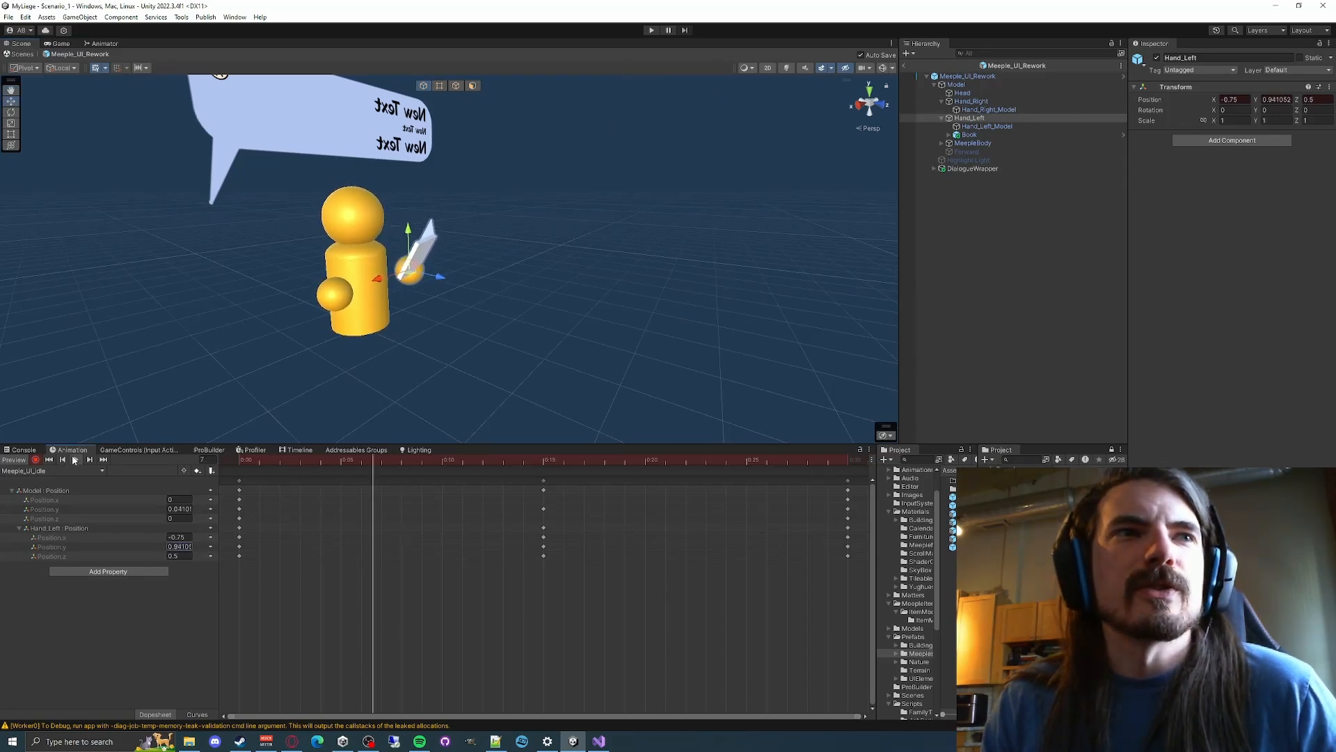
# Stretch the idle clip to 60 frames by moving the end keys to frame 60 and the middle keys to frame 30
pyautogui.scroll(-5, 766, 591)
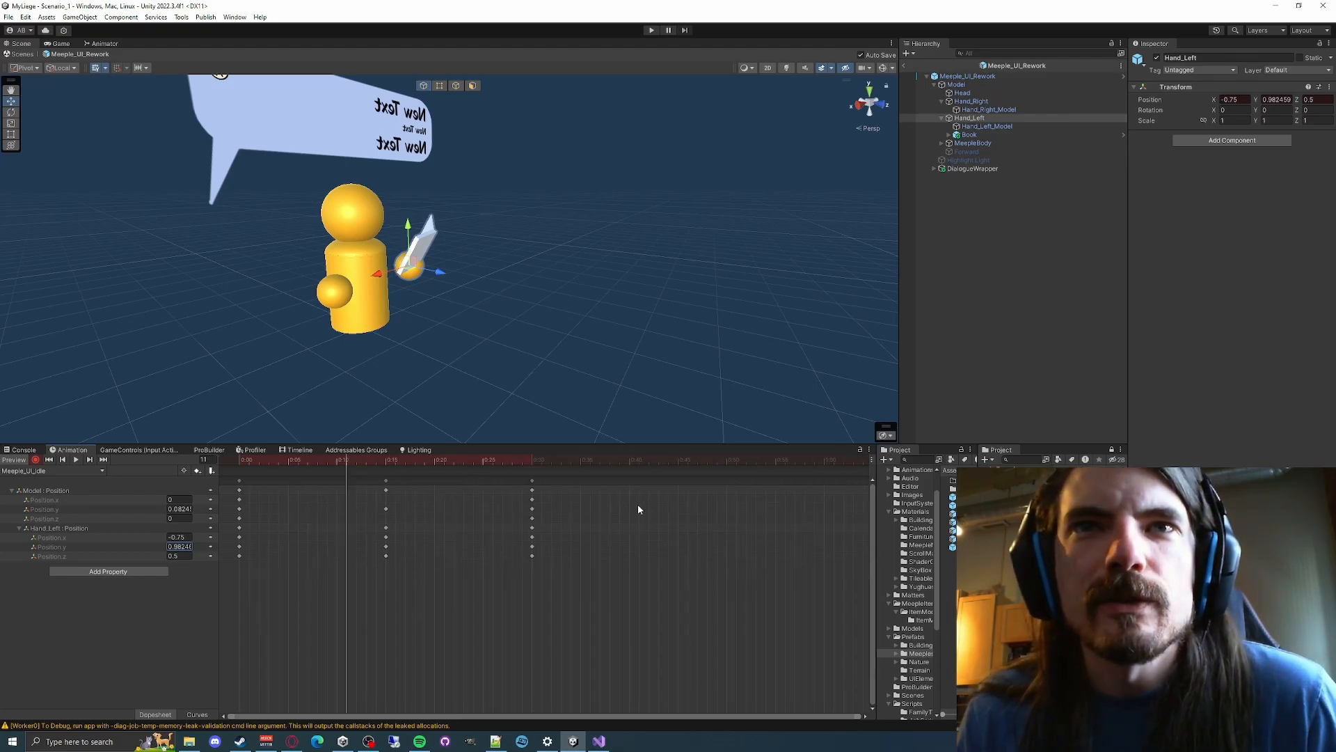
pyautogui.moveTo(531, 479); pyautogui.dragTo(820, 488)
pyautogui.moveTo(387, 492); pyautogui.dragTo(386, 485)
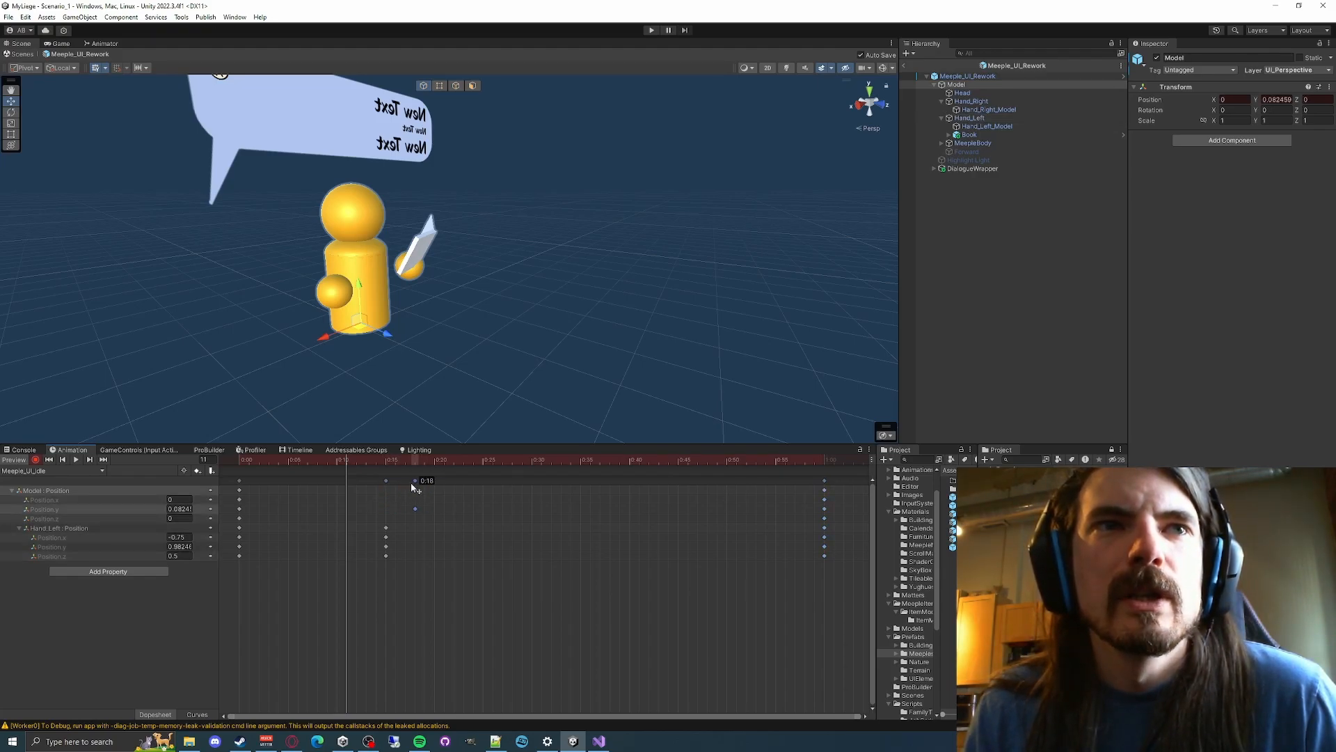
pyautogui.click(409, 579)
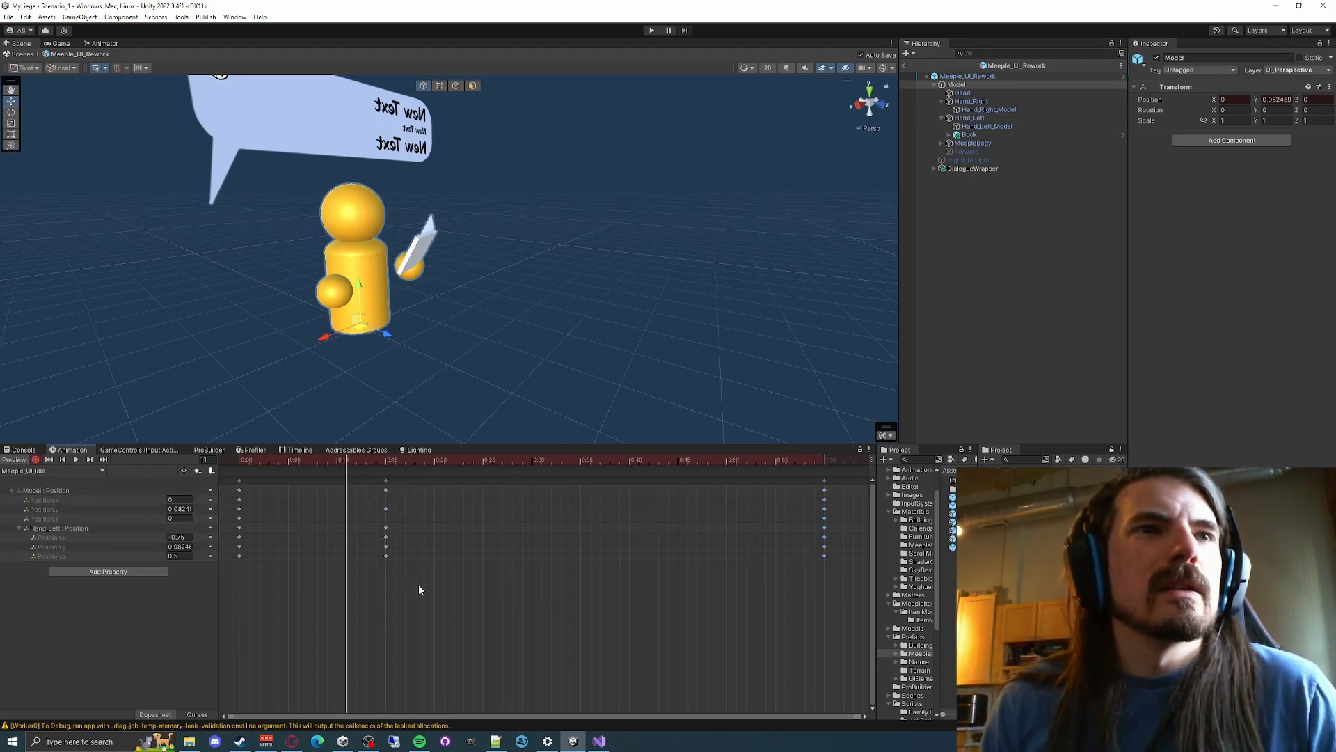
pyautogui.moveTo(388, 480); pyautogui.dragTo(401, 479)
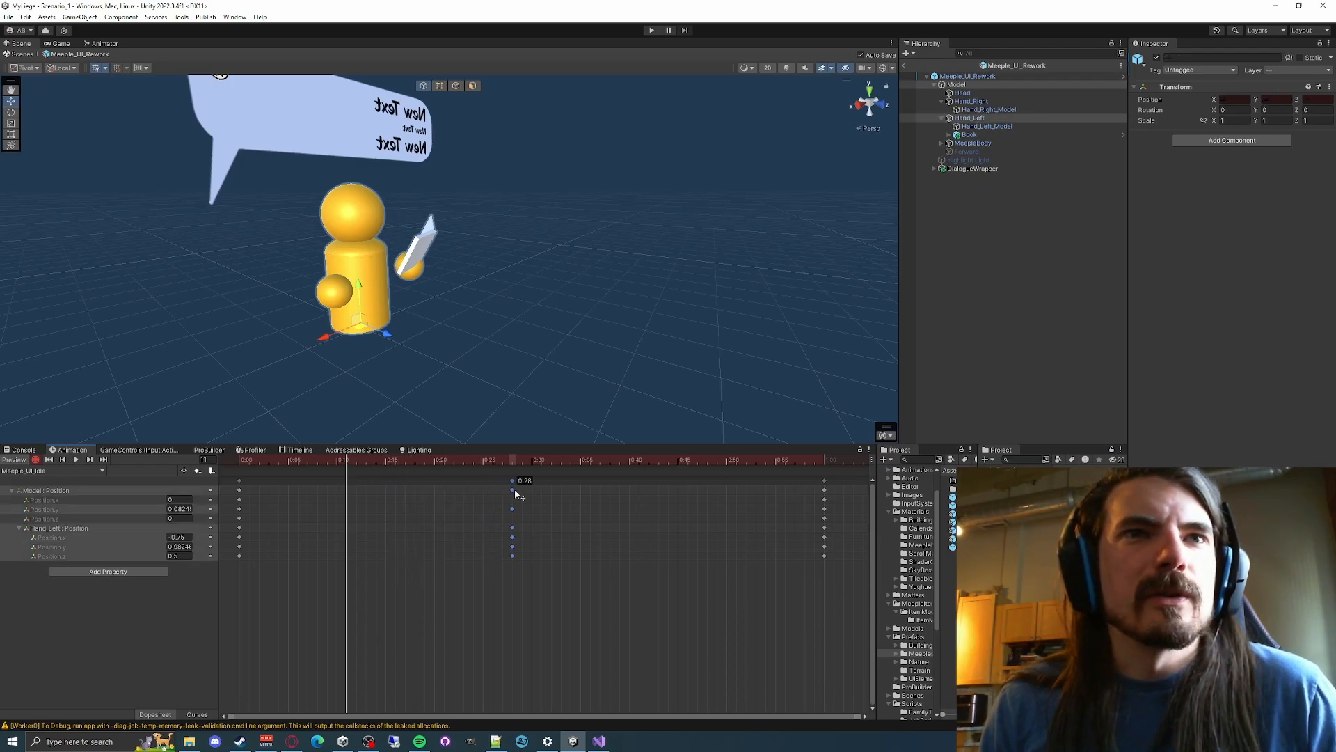
pyautogui.moveTo(534, 488); pyautogui.dragTo(536, 487)
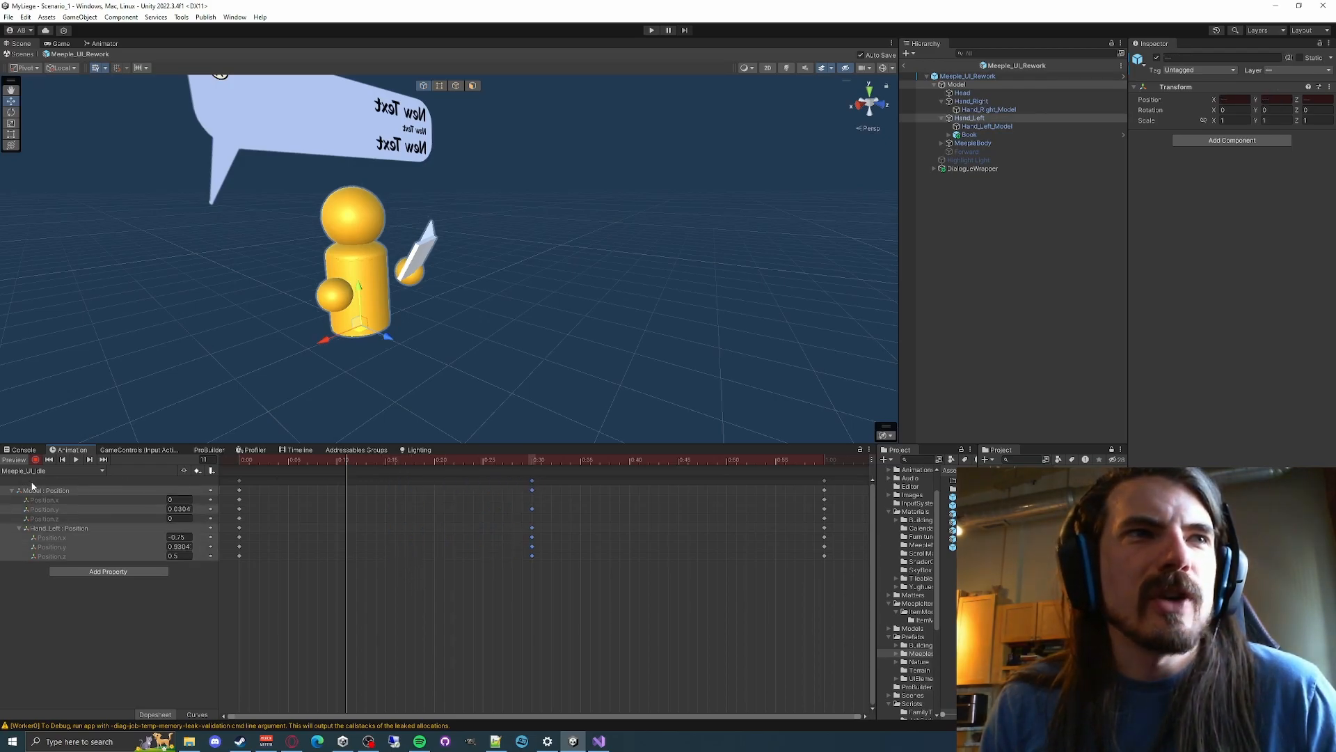
pyautogui.click(538, 579)
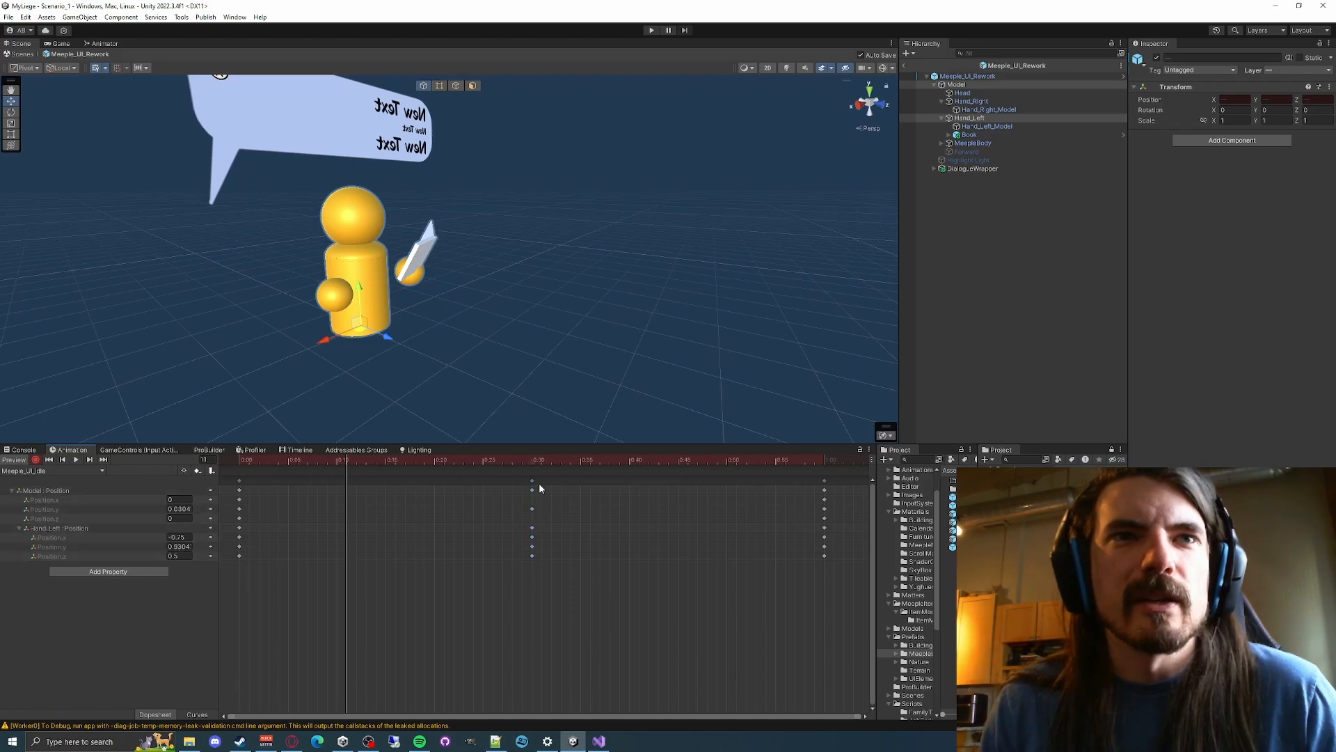
# Play the lengthened clip and view the whole meeple with its Book and speech bubble
pyautogui.click(76, 460)
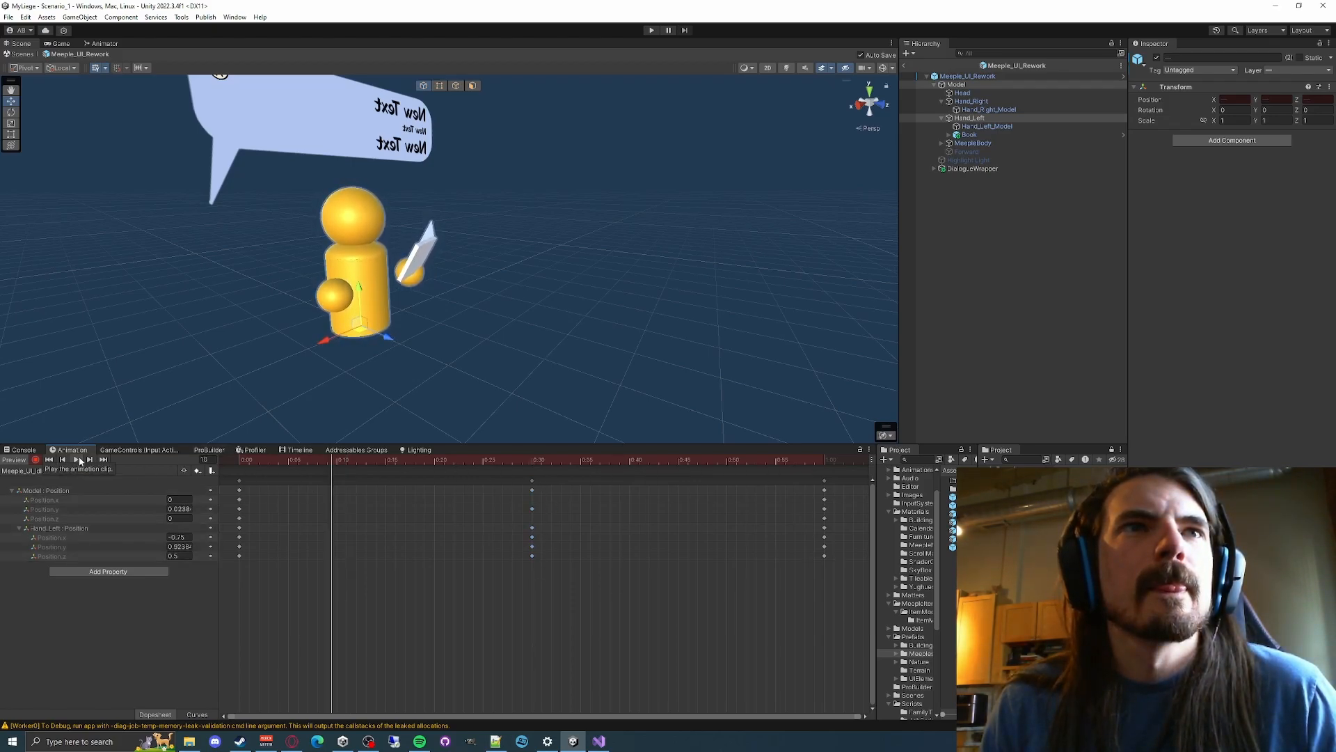
pyautogui.moveTo(559, 273)
pyautogui.mouseDown(button='right')
pyautogui.moveTo(561, 233)
pyautogui.moveTo(570, 277)
pyautogui.moveTo(573, 202)
pyautogui.moveTo(554, 273)
pyautogui.mouseUp(button='right')
pyautogui.press('w')
pyautogui.press('s')
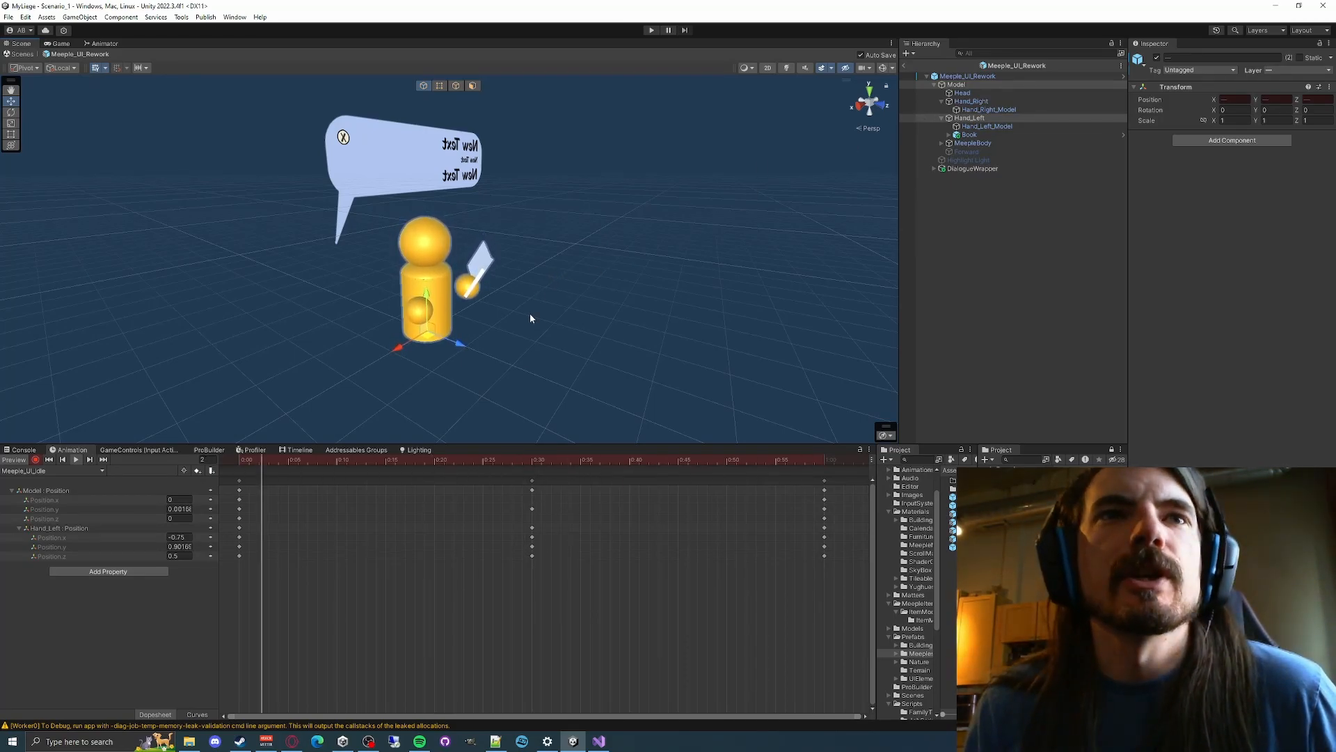
# Key Hand_Right's position at frame 0 of the clip with Position Y at 0.9
pyautogui.click(243, 460)
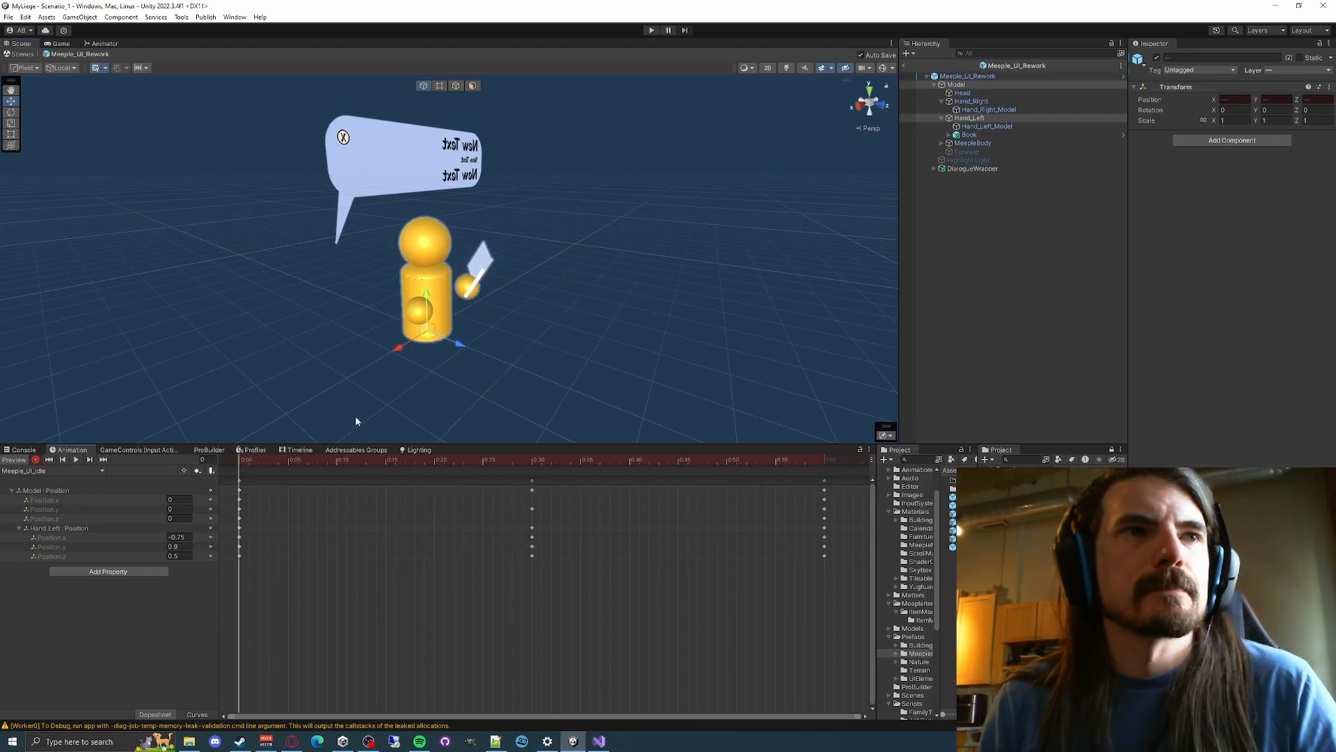
pyautogui.click(978, 102)
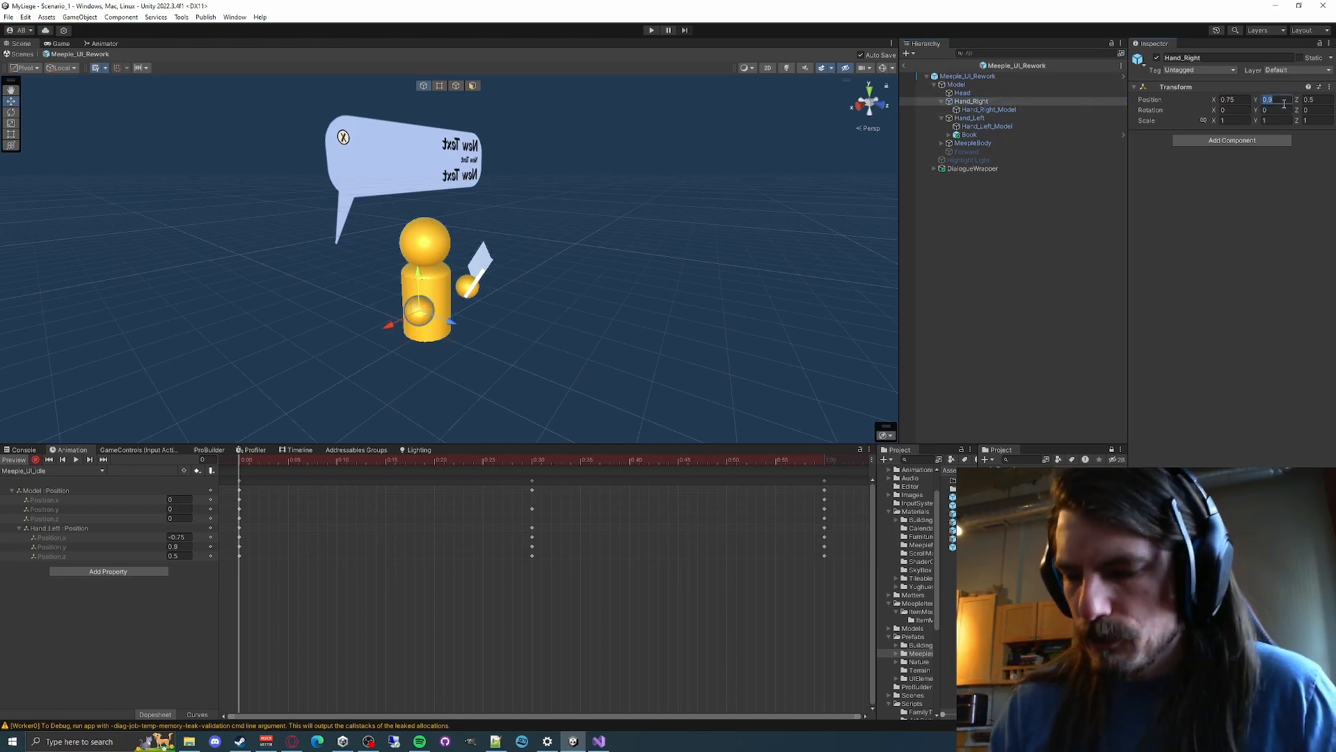
pyautogui.write('1')
pyautogui.press('Tab')
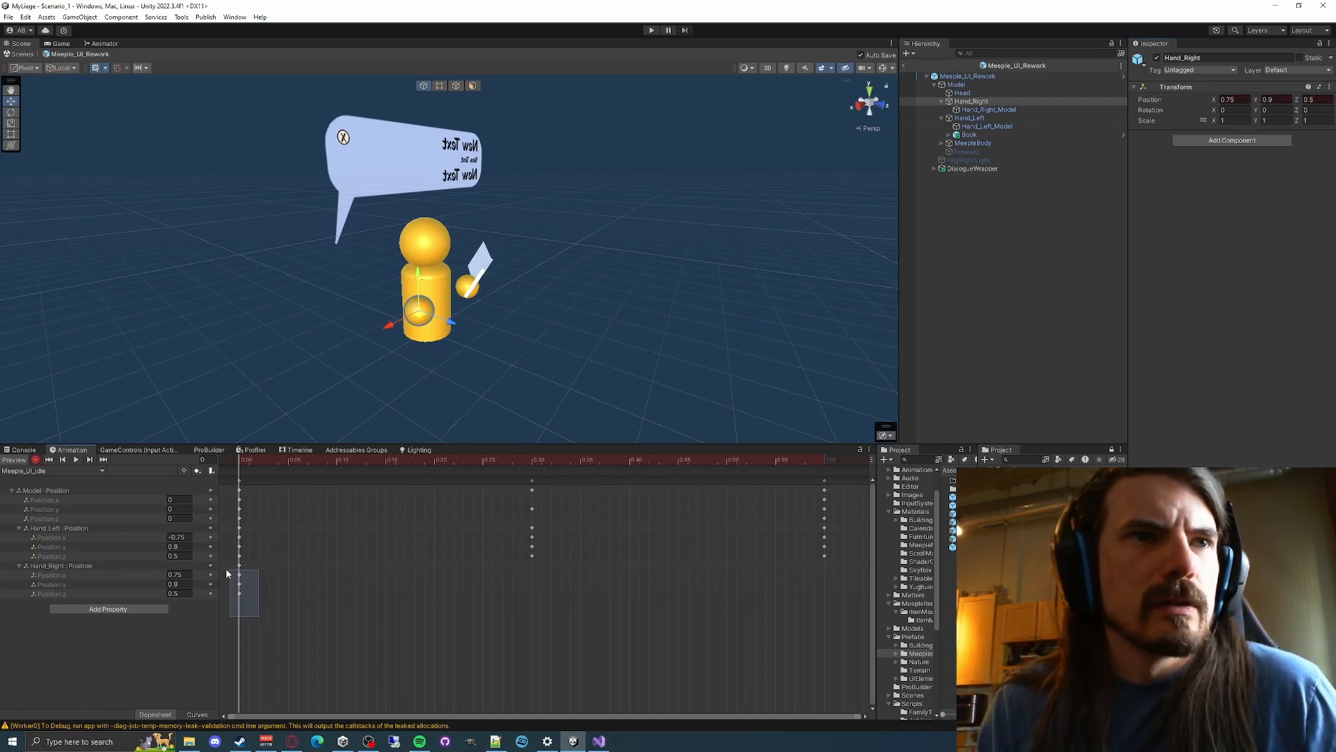
# Copy Hand_Right's position keys from frame 0 to frame 60
pyautogui.moveTo(226, 569); pyautogui.dragTo(228, 567)
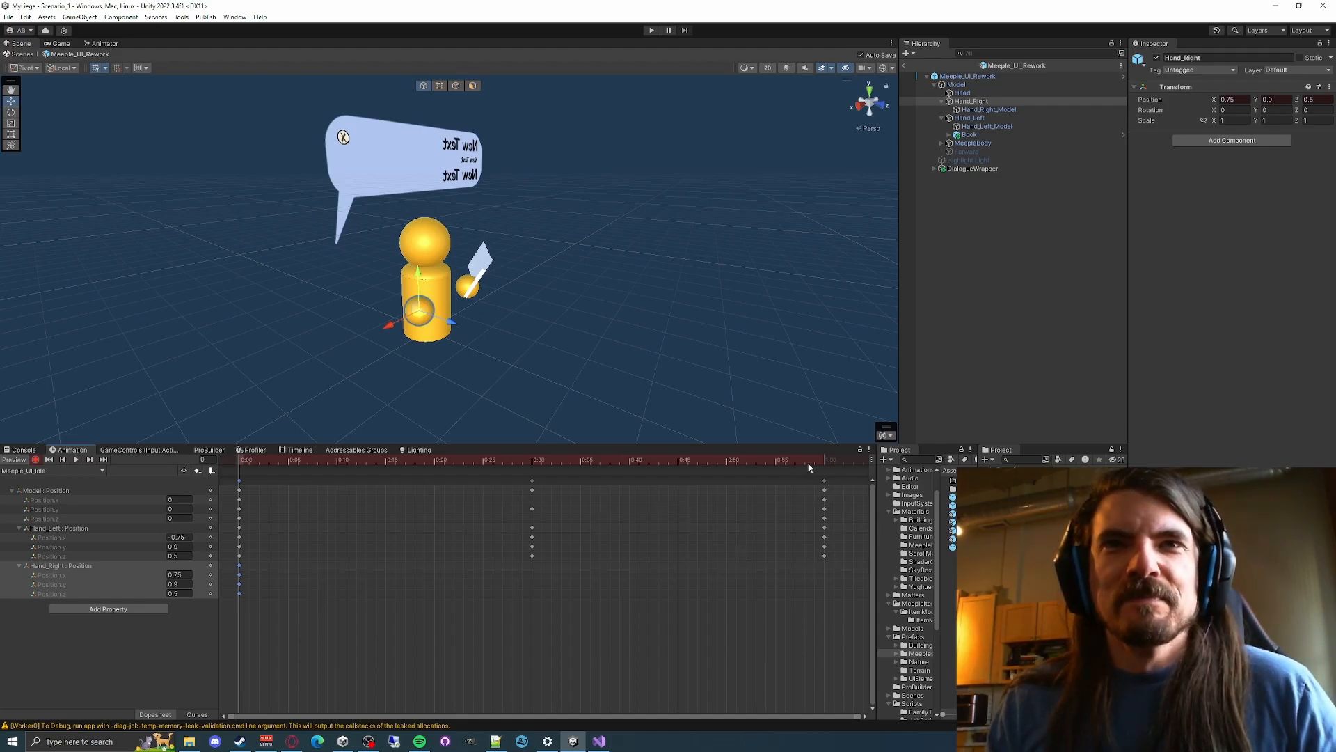
pyautogui.hotkey('ctrl', 'v')
pyautogui.click(645, 576)
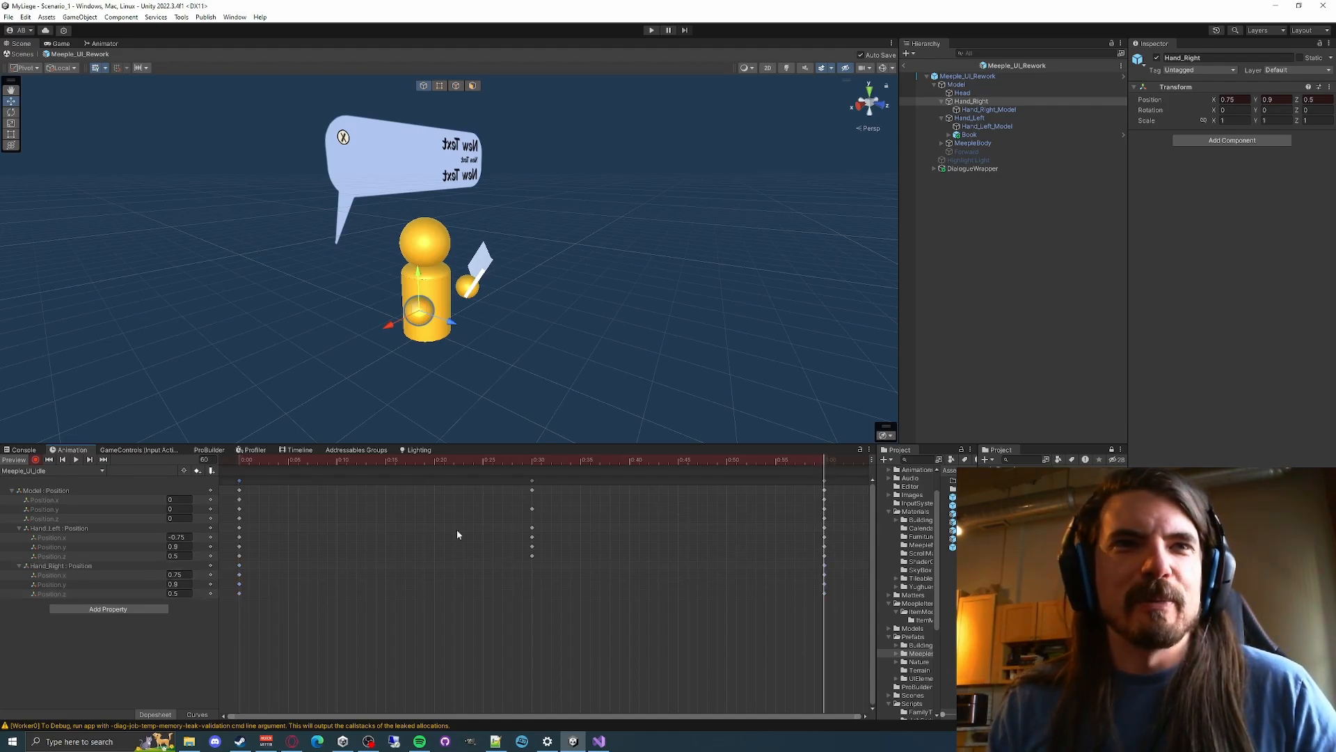
# Try a Position Y of 4 for Hand_Right at frame 30 and play the clip
pyautogui.moveTo(545, 463); pyautogui.dragTo(534, 461)
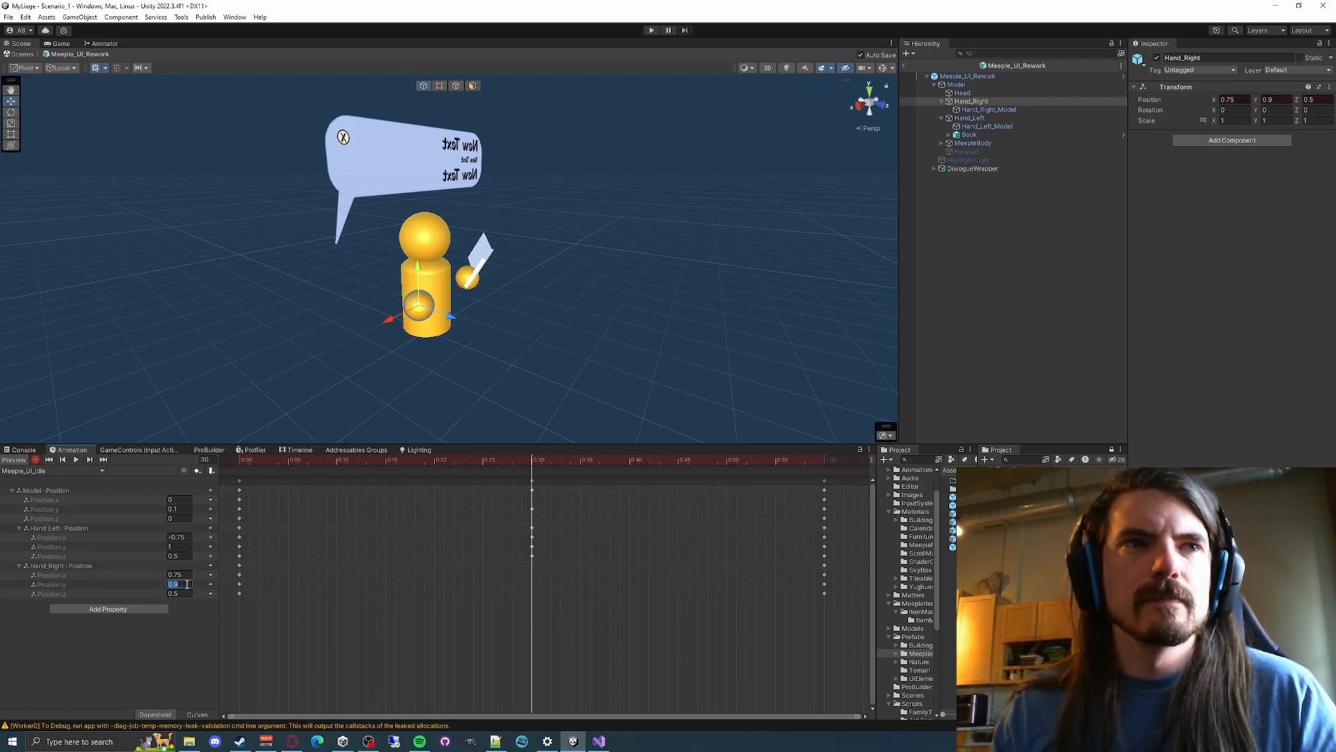
pyautogui.write('4')
pyautogui.press('Tab')
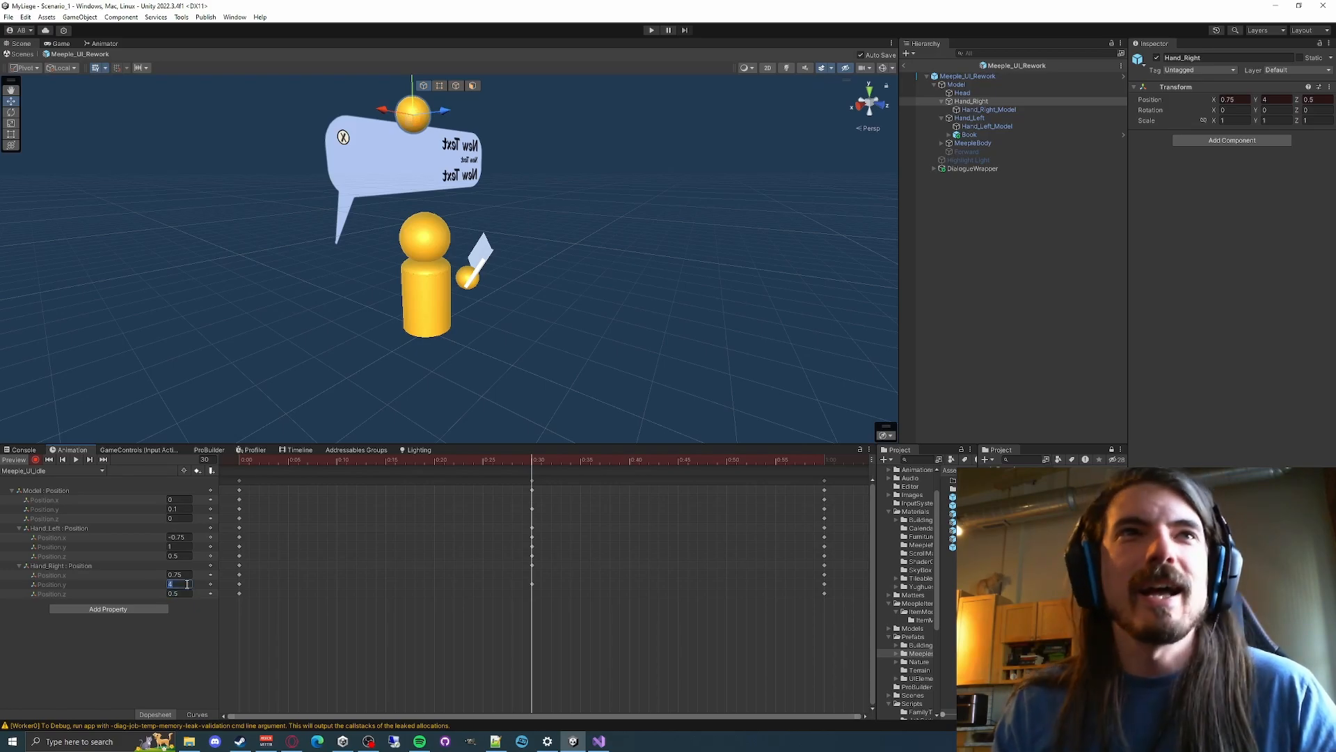
pyautogui.click(76, 459)
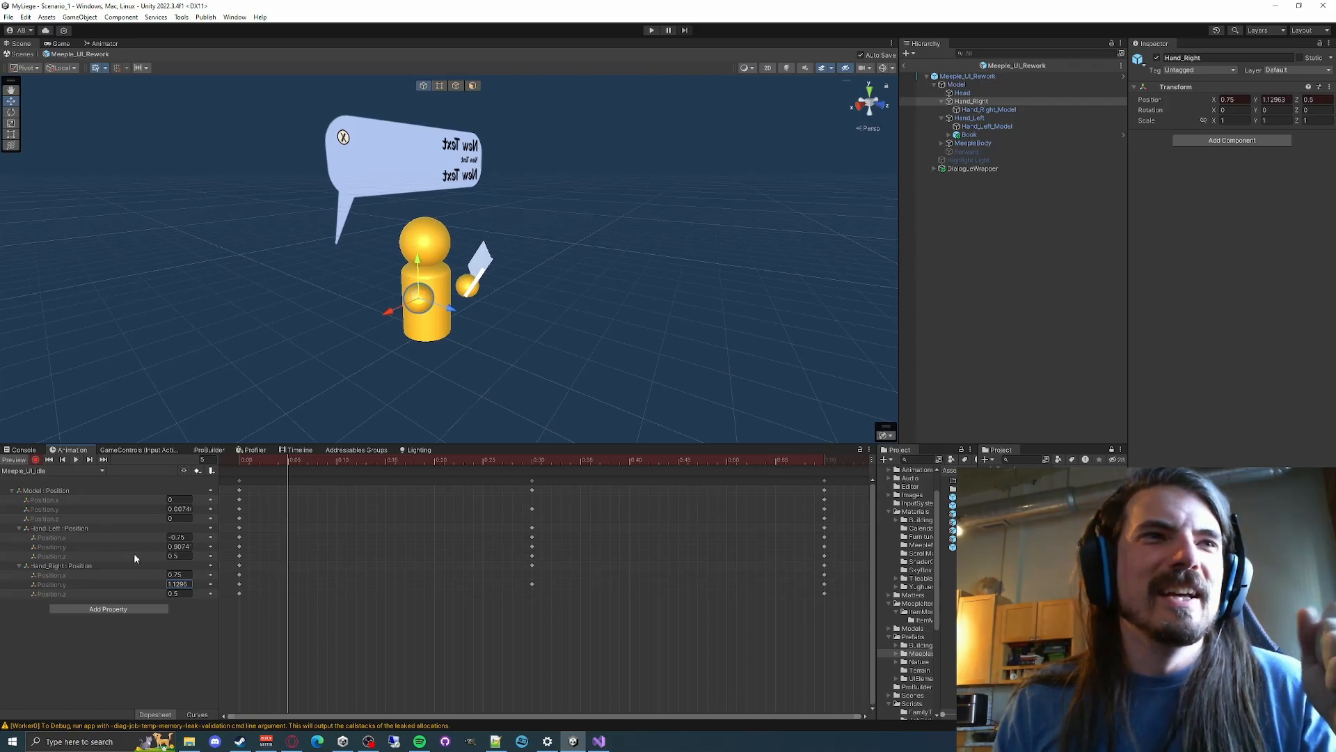
# Set Hand_Right's Position Y to 1 at frame 30 and play the clip to check both hands
pyautogui.click(533, 459)
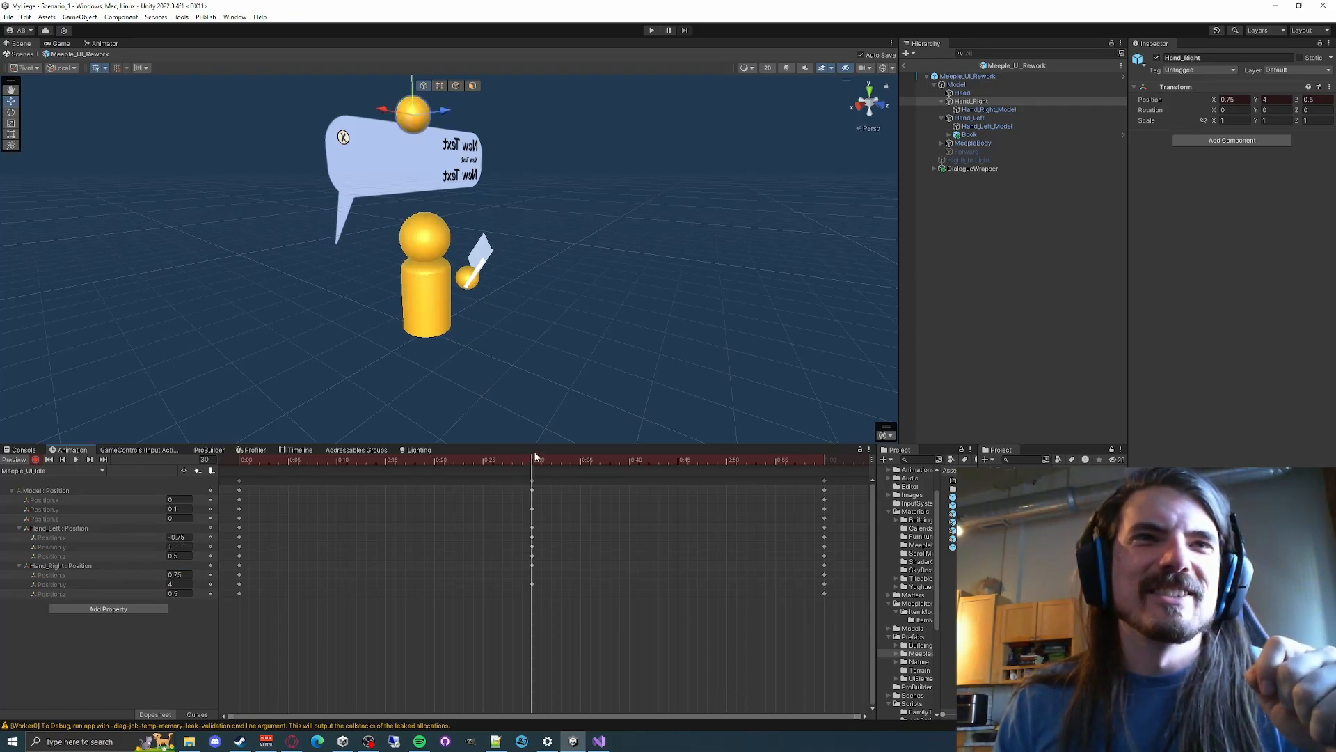
pyautogui.press('BackSpace')
pyautogui.write('1')
pyautogui.press('Tab')
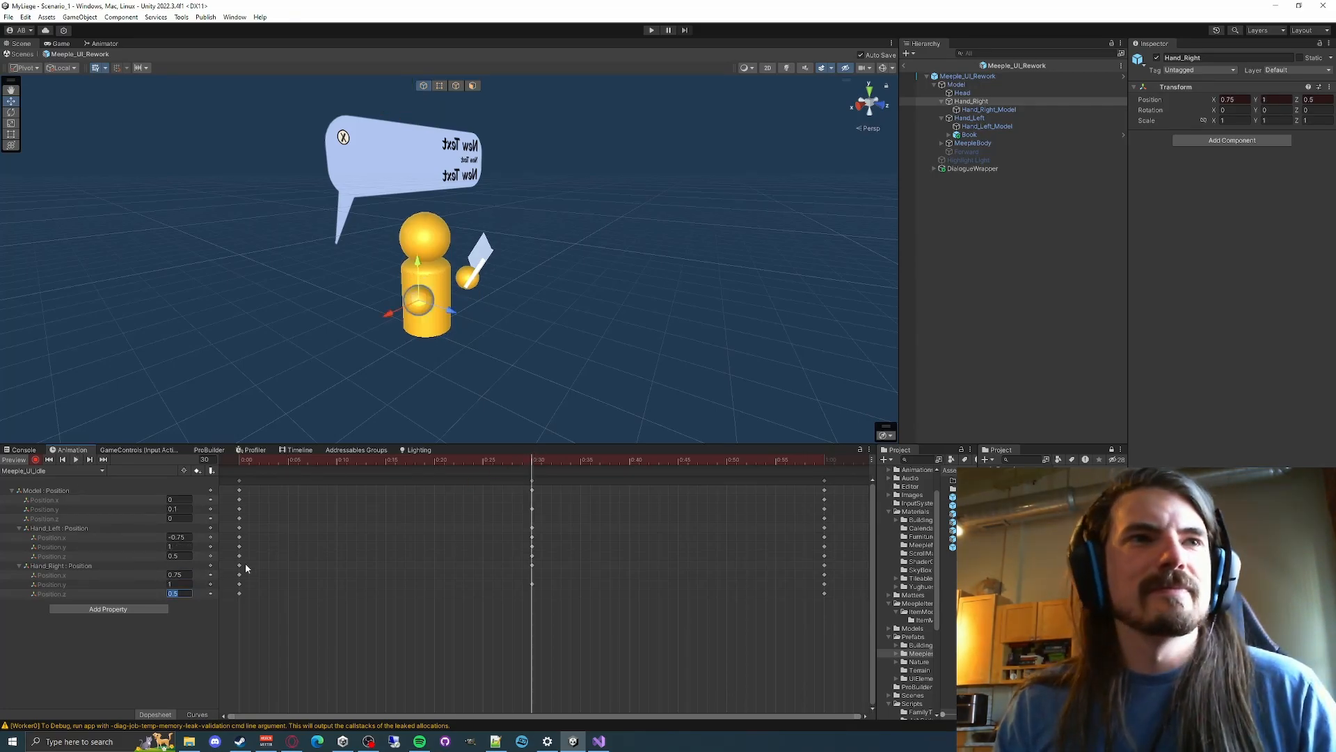
pyautogui.click(75, 460)
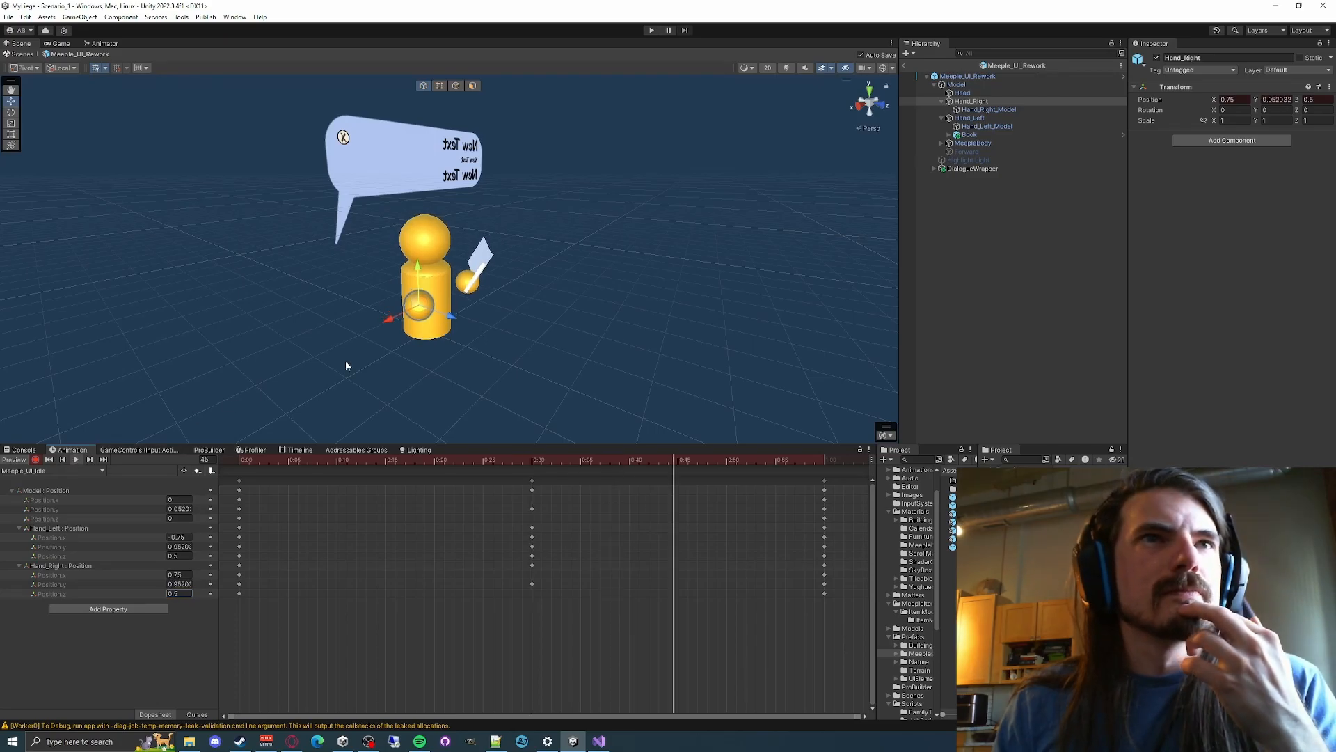
pyautogui.click(545, 344)
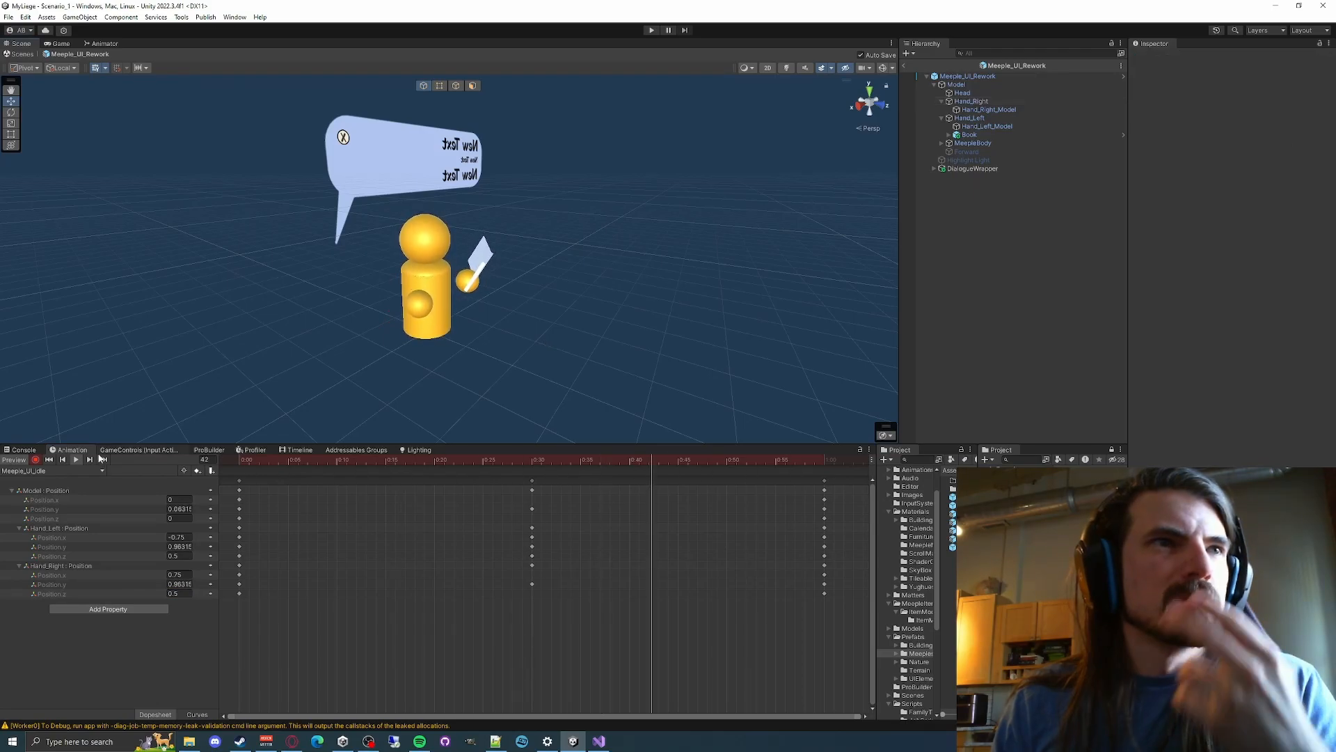
# Turn off animation recording and save the work
pyautogui.click(35, 459)
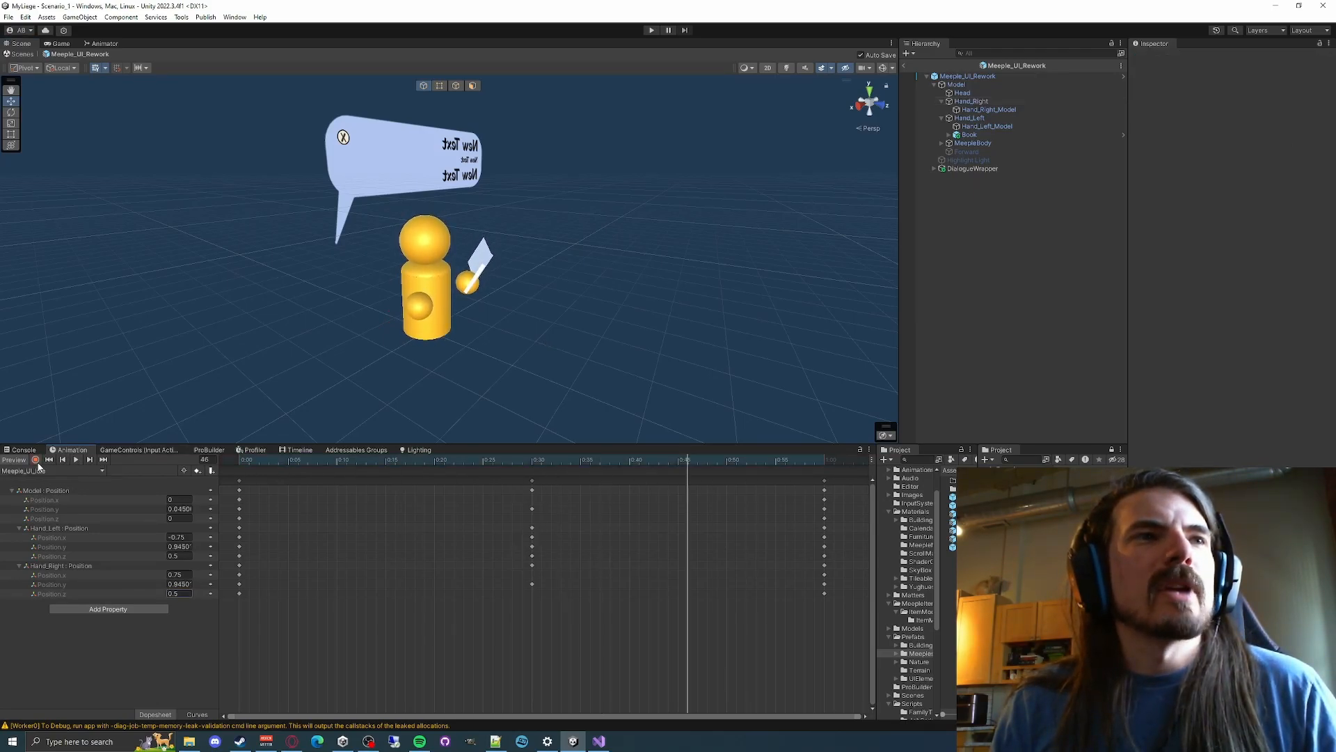
pyautogui.click(8, 16)
pyautogui.click(25, 67)
# Delete the Book from under Hand_Left
pyautogui.click(979, 130)
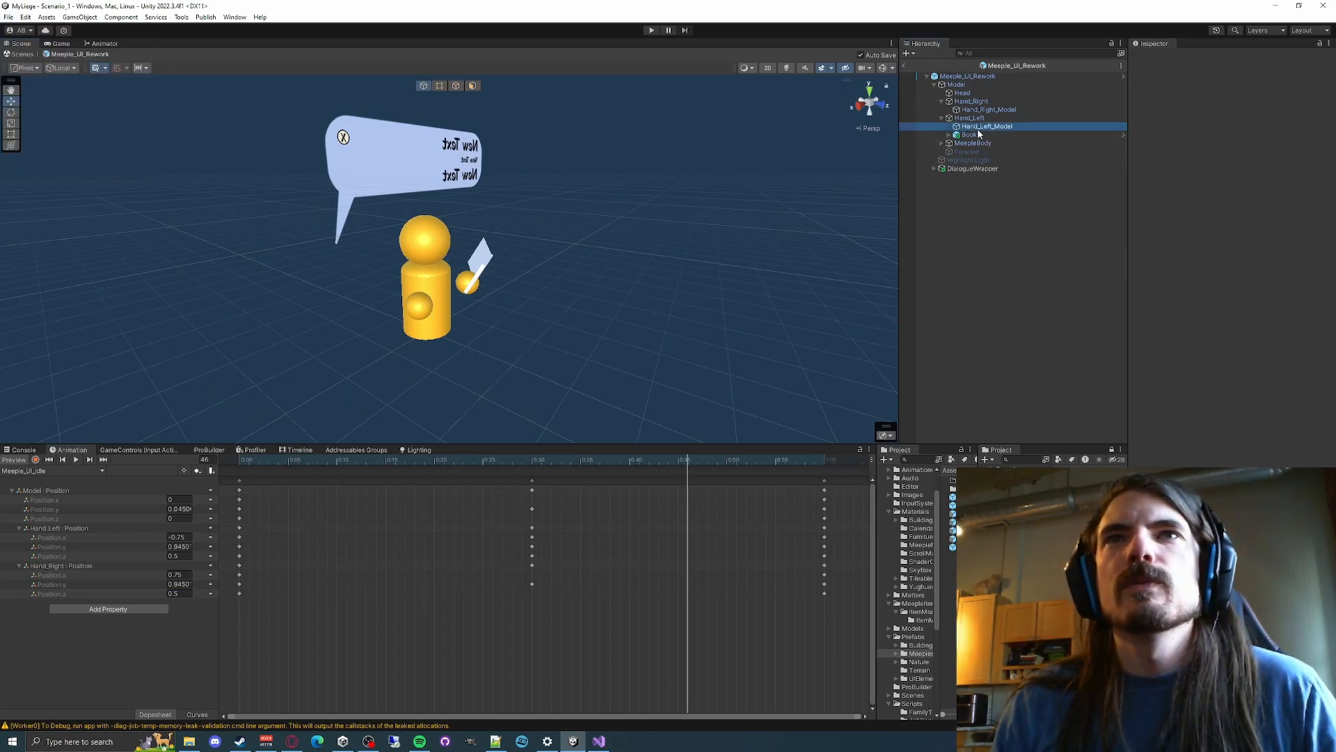
pyautogui.click(974, 134)
pyautogui.press('Delete')
# Deactivate the DialogueWrapper object in the prefab
pyautogui.click(966, 160)
pyautogui.click(934, 161)
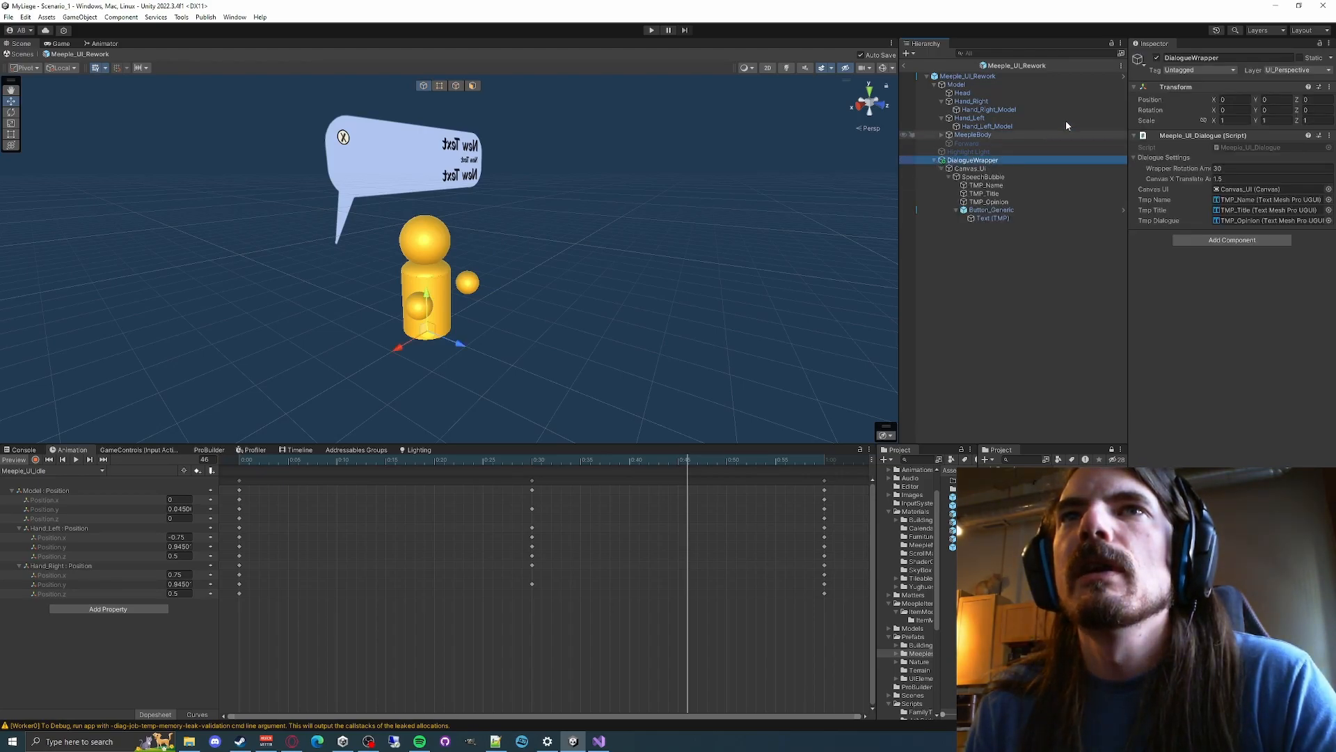
pyautogui.click(1157, 58)
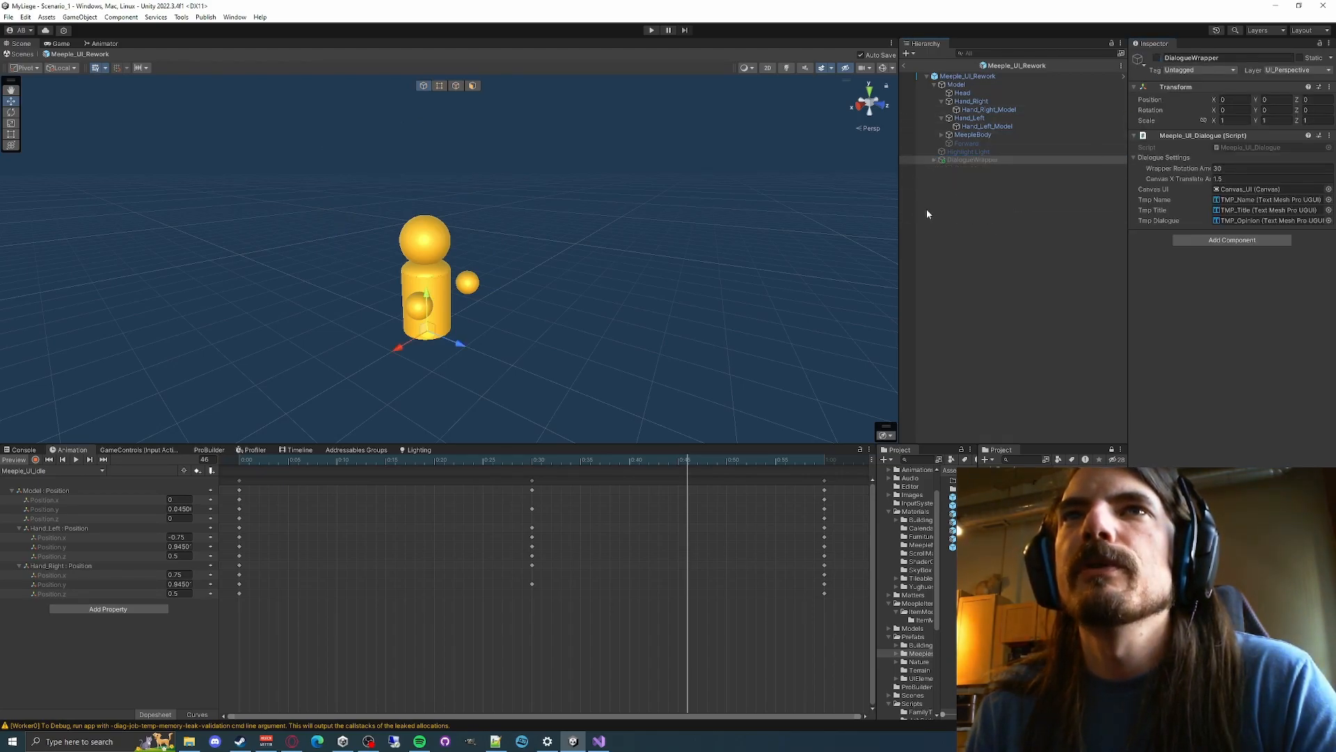
# Save the Meeple_UI_Rework prefab and return to the Scenario_1 scene
pyautogui.click(1029, 77)
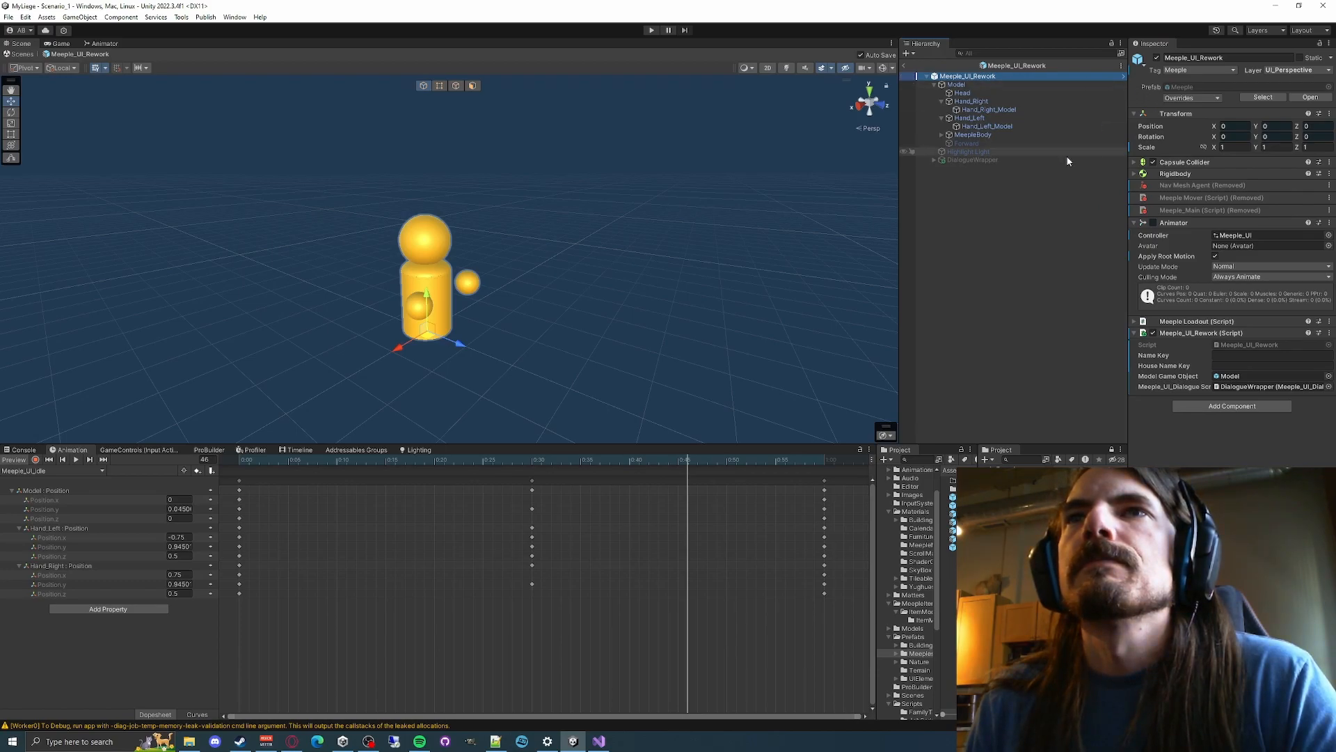
pyautogui.click(961, 239)
pyautogui.click(21, 20)
pyautogui.moveTo(9, 19)
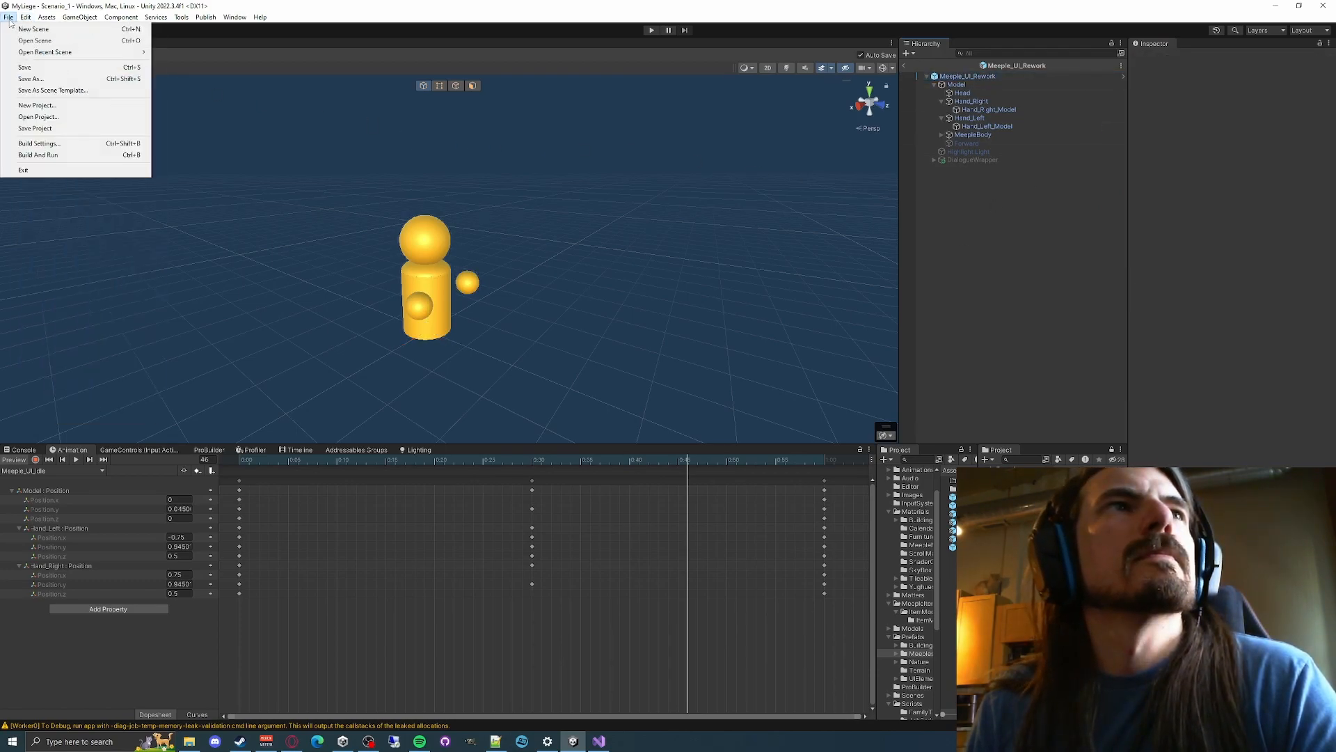
pyautogui.click(23, 68)
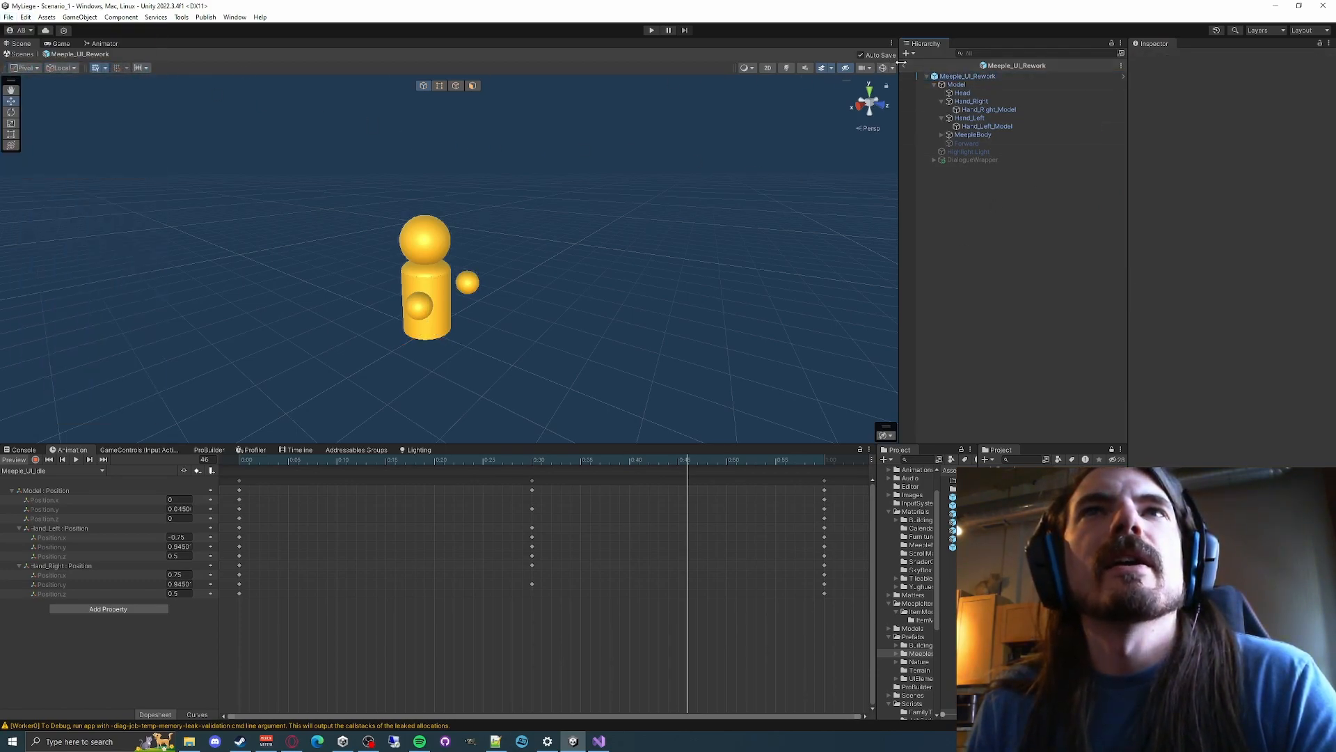
pyautogui.click(904, 65)
# Run the Scenario_1 scene and show it in the Game view
pyautogui.click(652, 32)
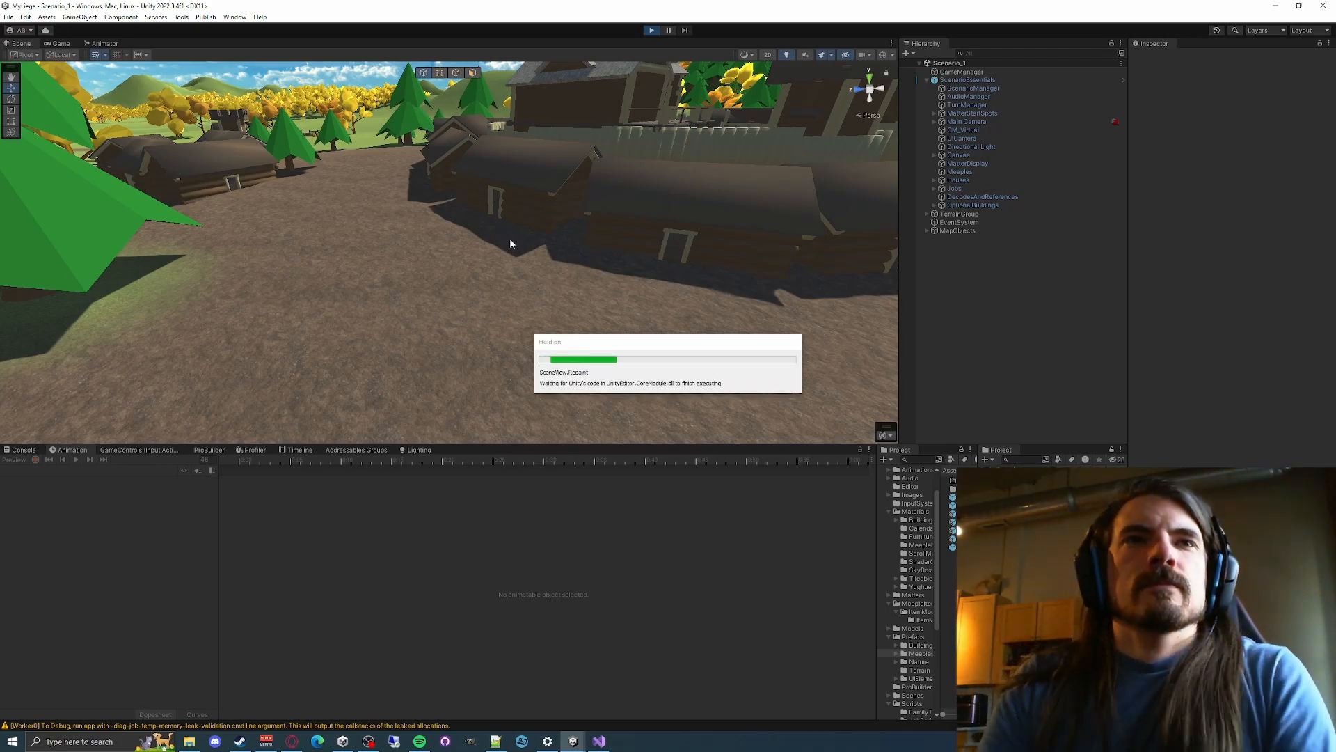
pyautogui.moveTo(418, 268); pyautogui.dragTo(323, 158, button='right')
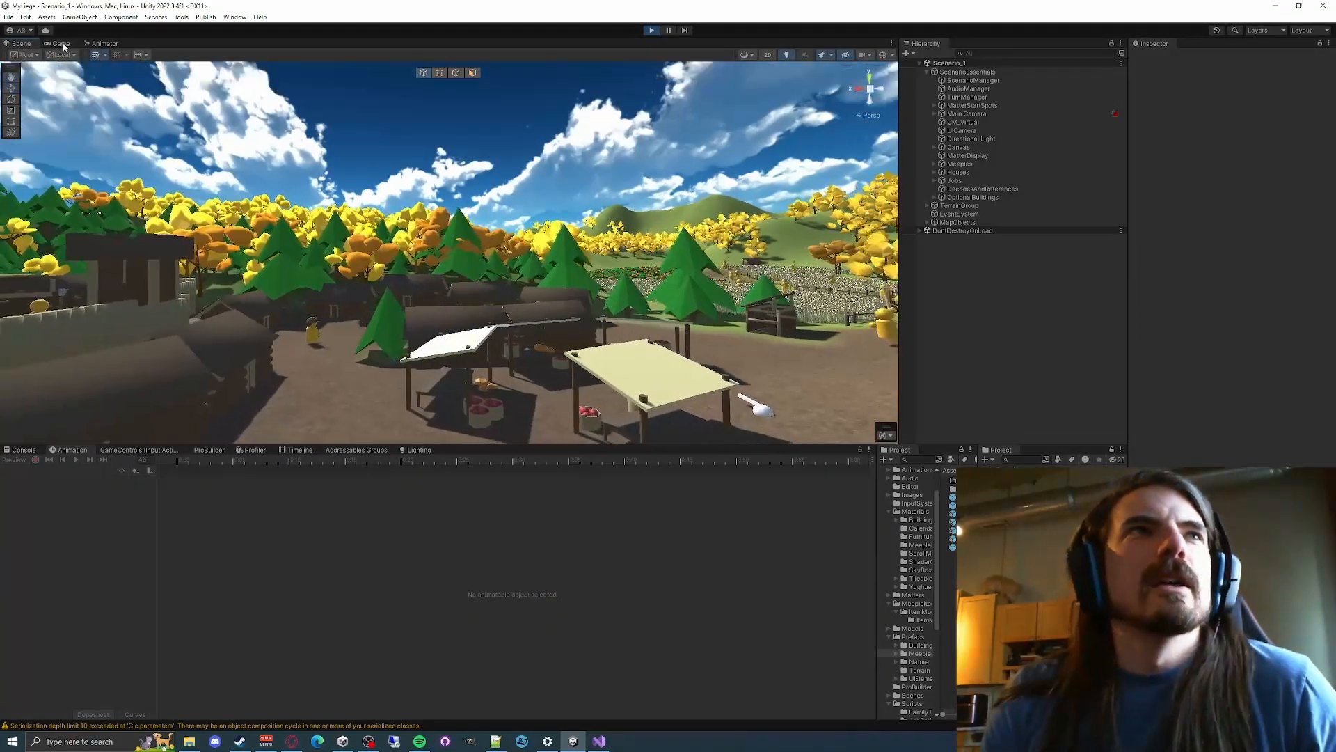
pyautogui.click(60, 43)
pyautogui.press('w')
pyautogui.press('a')
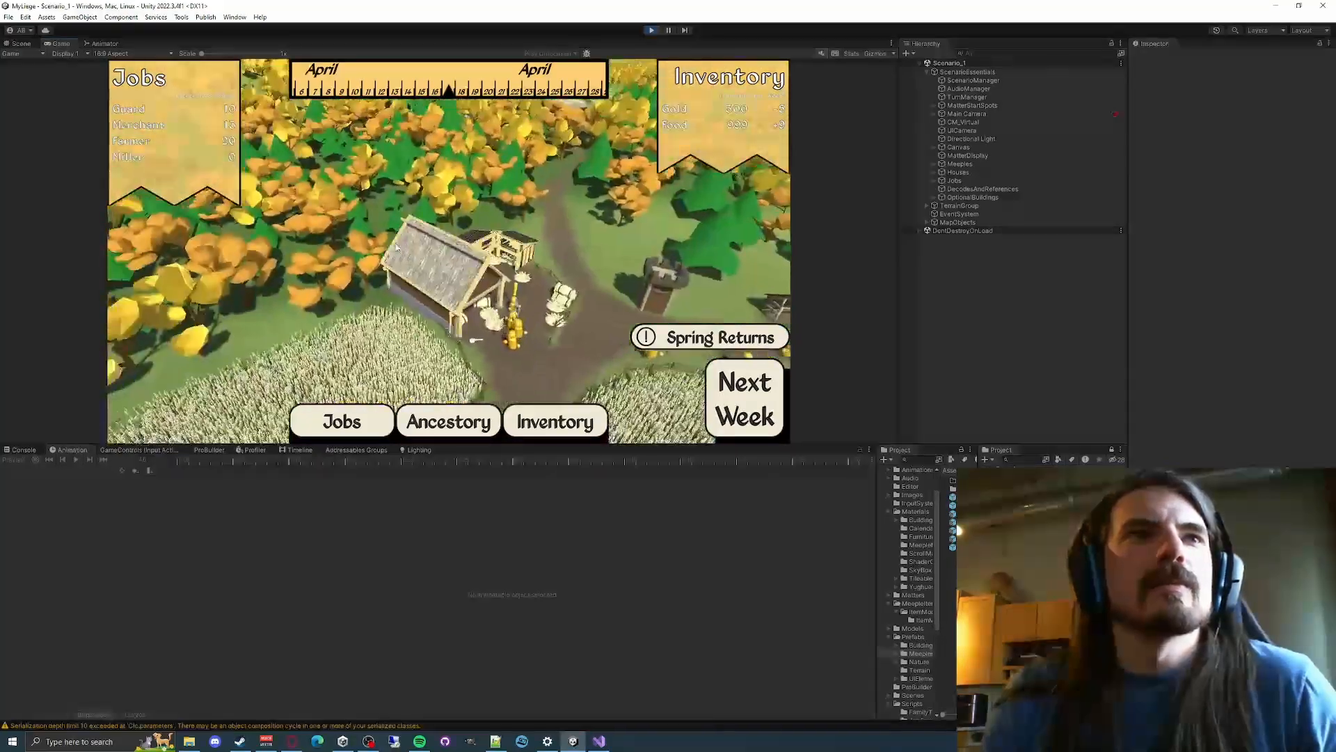
# Bring the game camera in close on the meeples at the barn and examine their held items and movement
pyautogui.scroll(5, 482, 272)
pyautogui.press('a')
pyautogui.press('a')
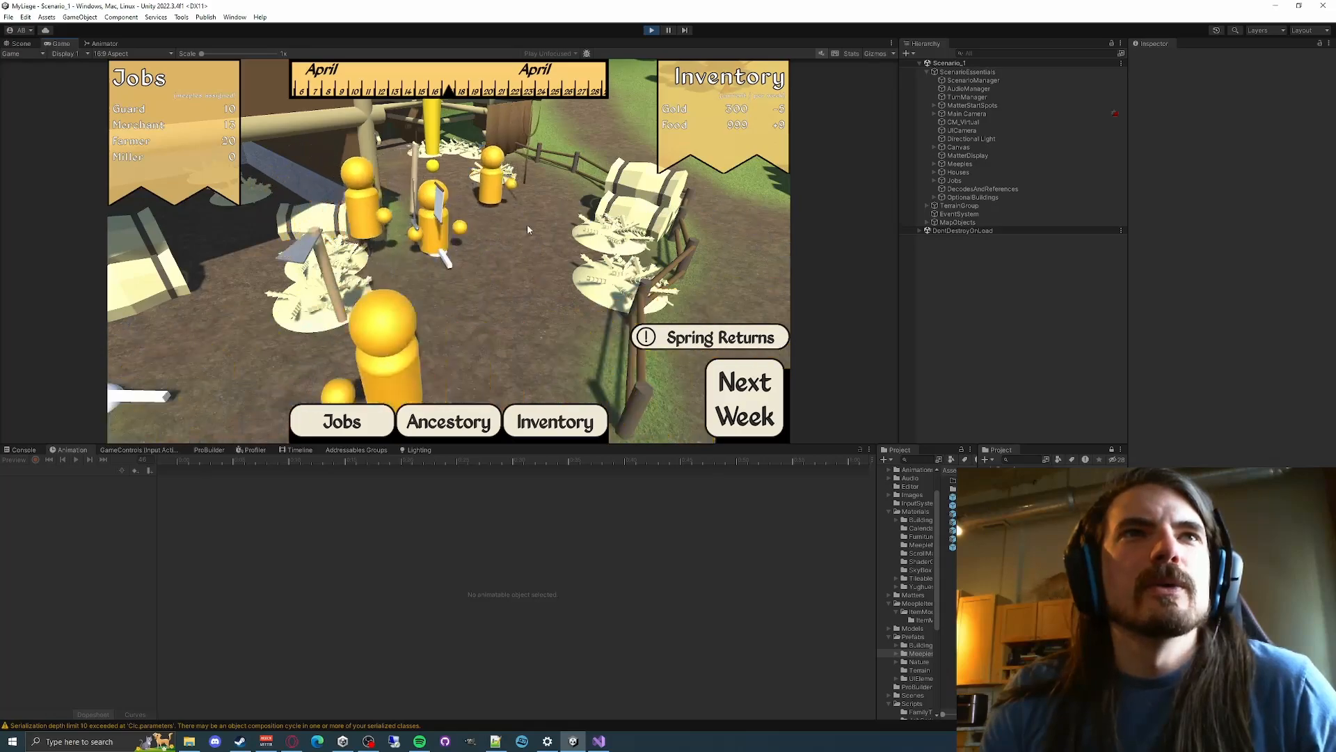
pyautogui.press('e')
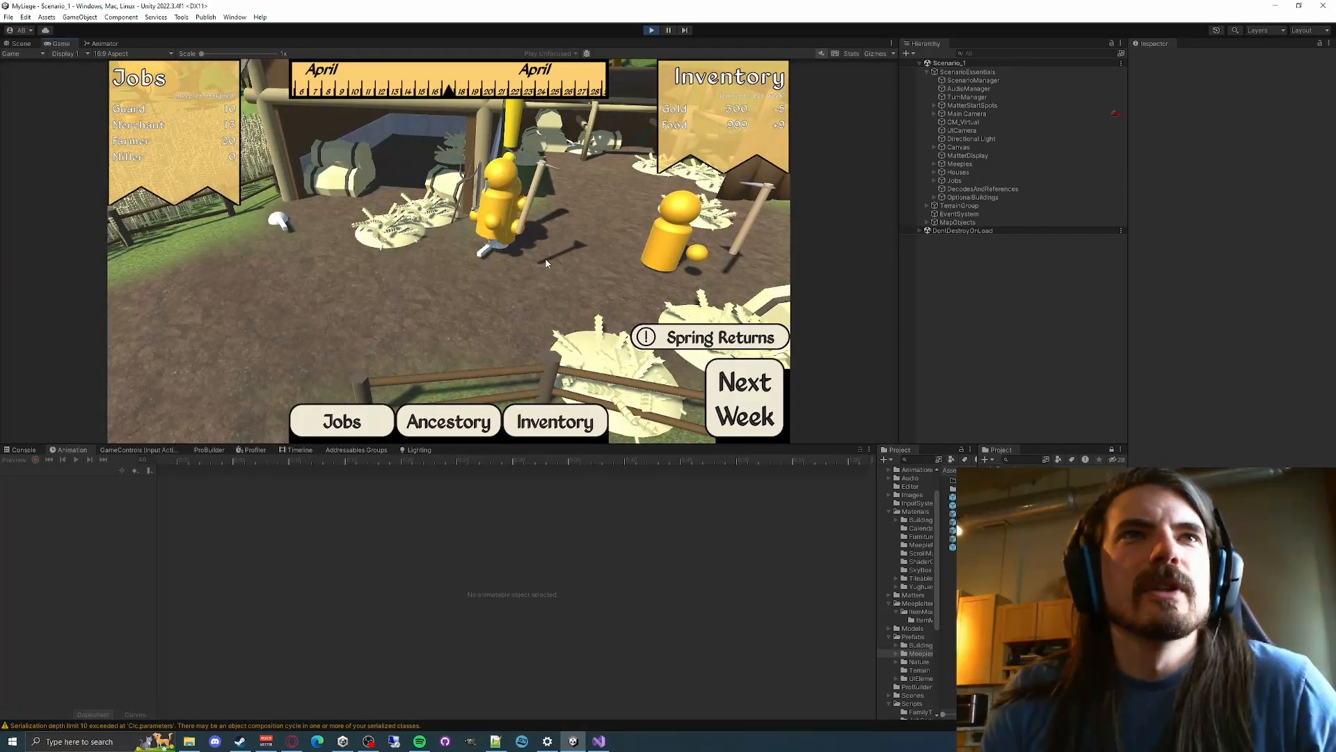
pyautogui.scroll(3, 545, 257)
pyautogui.scroll(-3, 545, 255)
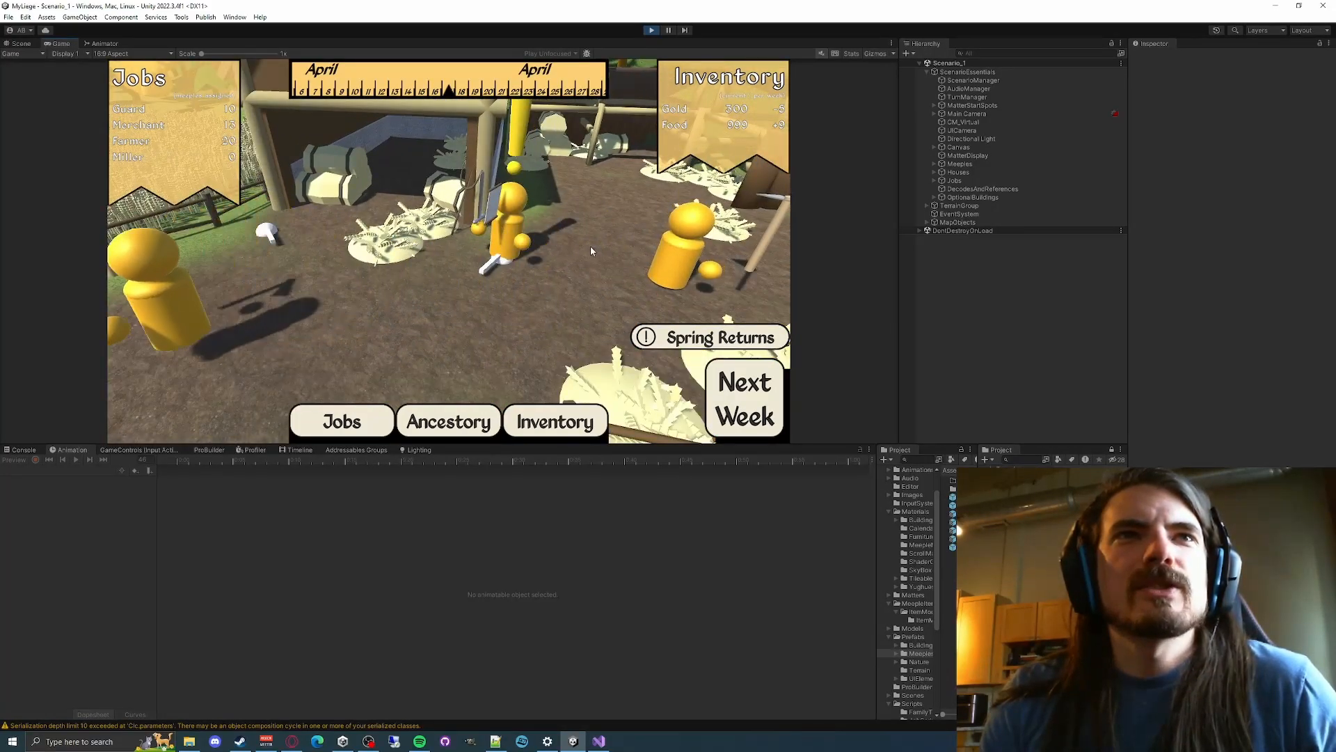
pyautogui.scroll(3, 592, 245)
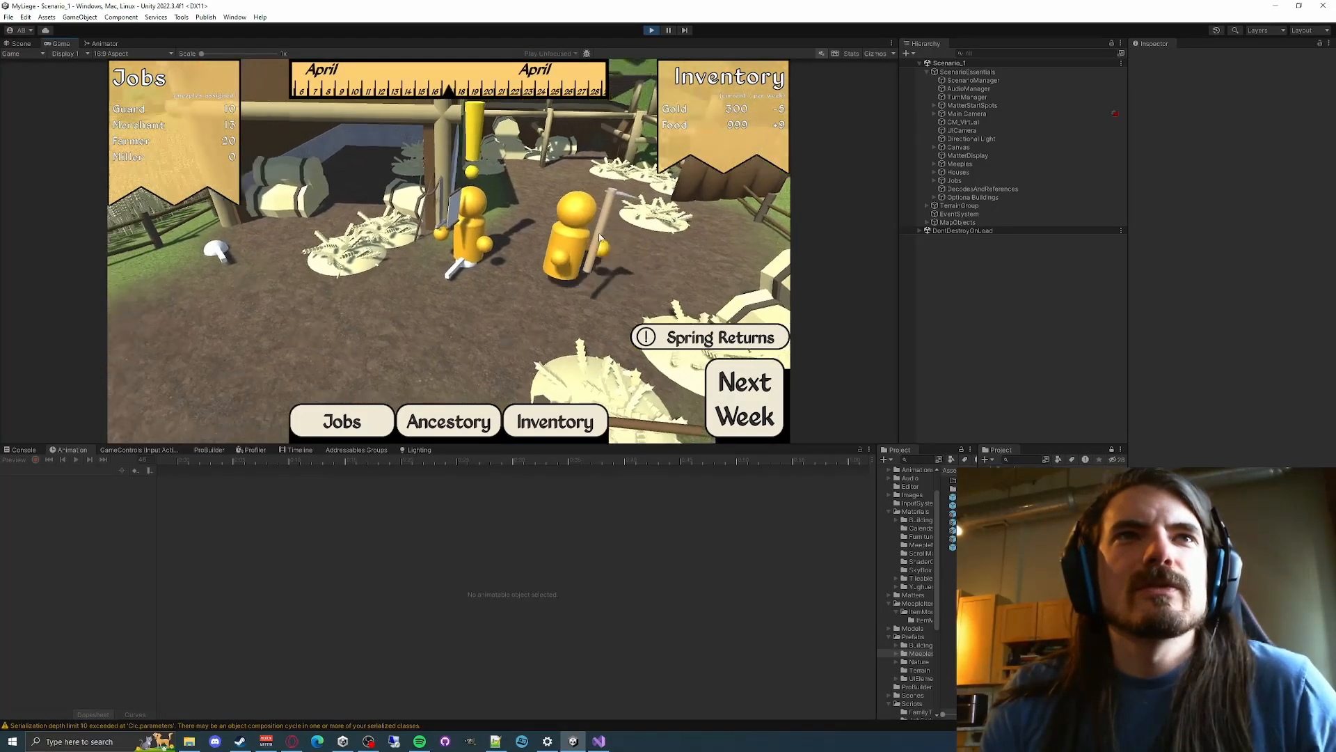
pyautogui.scroll(-1, 602, 258)
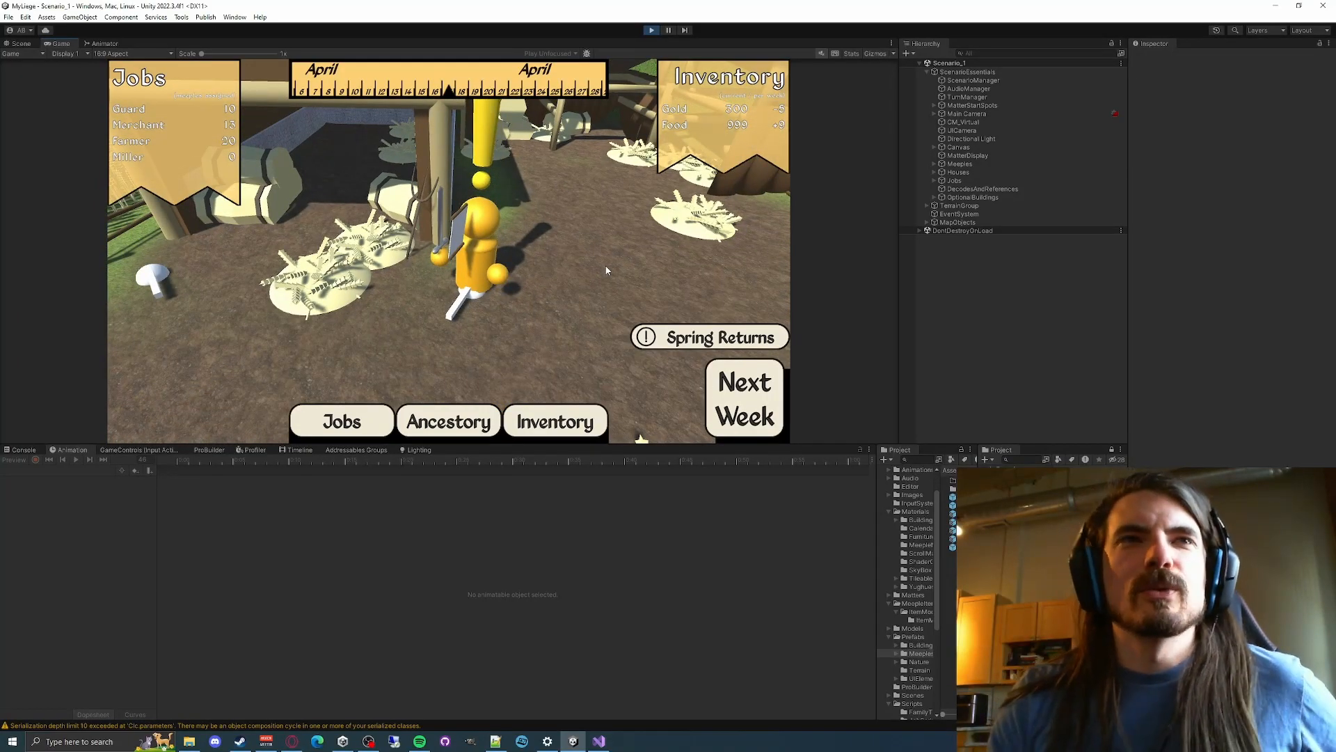
# Switch to Visual Studio and look over the MeepleLoadout.cs and MeepleItemObject.cs scripts
pyautogui.click(598, 741)
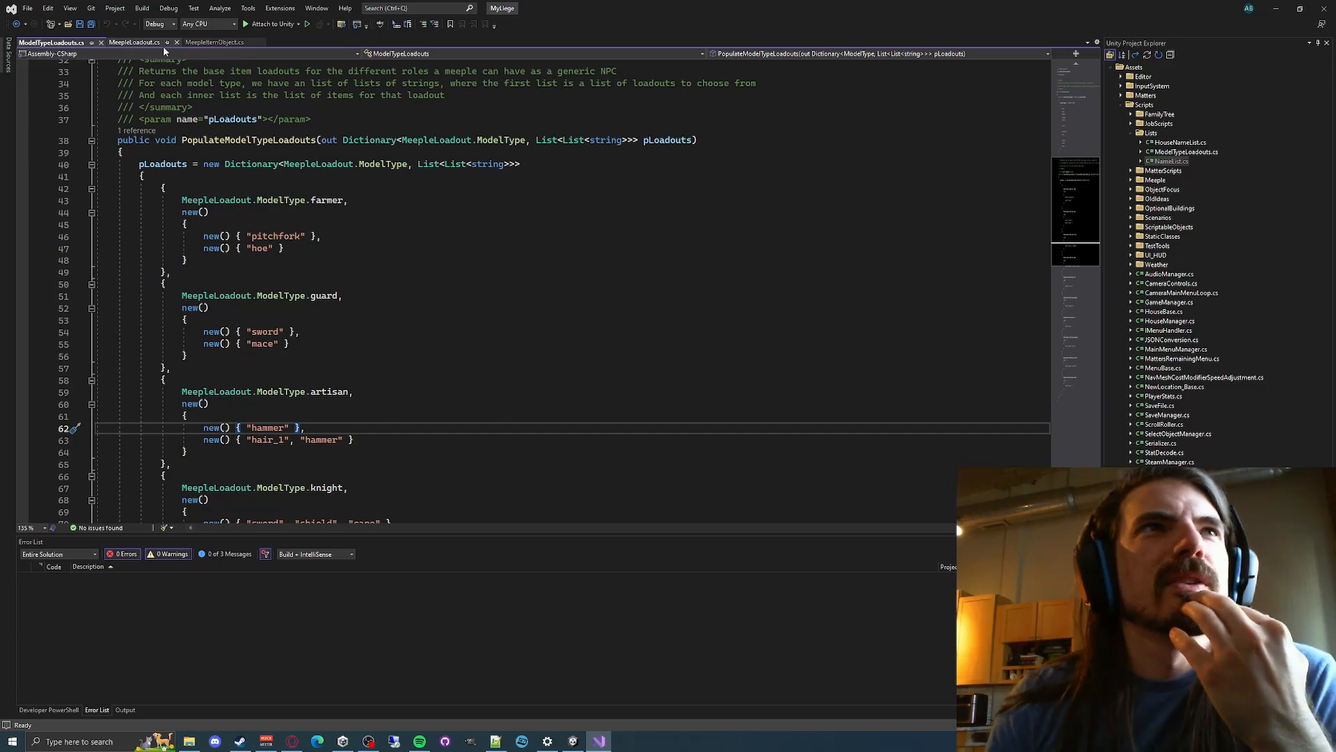
pyautogui.click(228, 43)
pyautogui.click(139, 43)
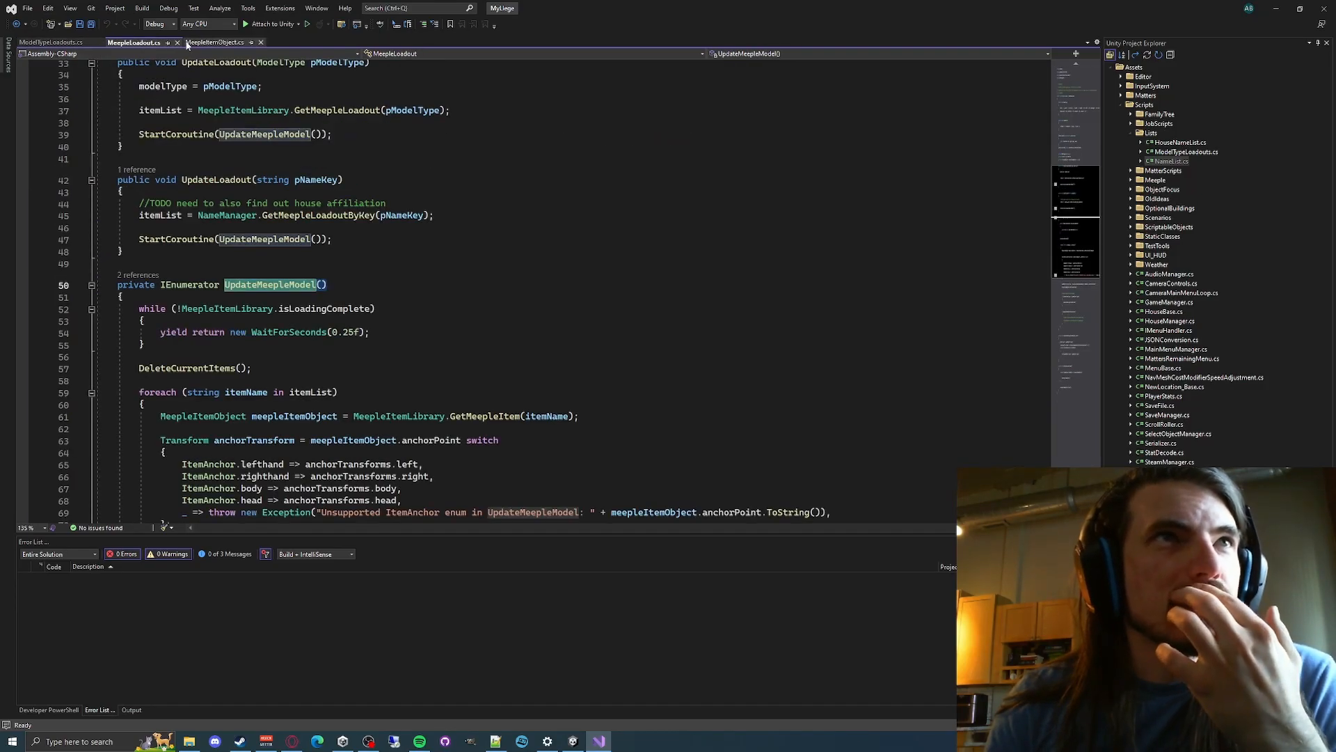
pyautogui.click(198, 43)
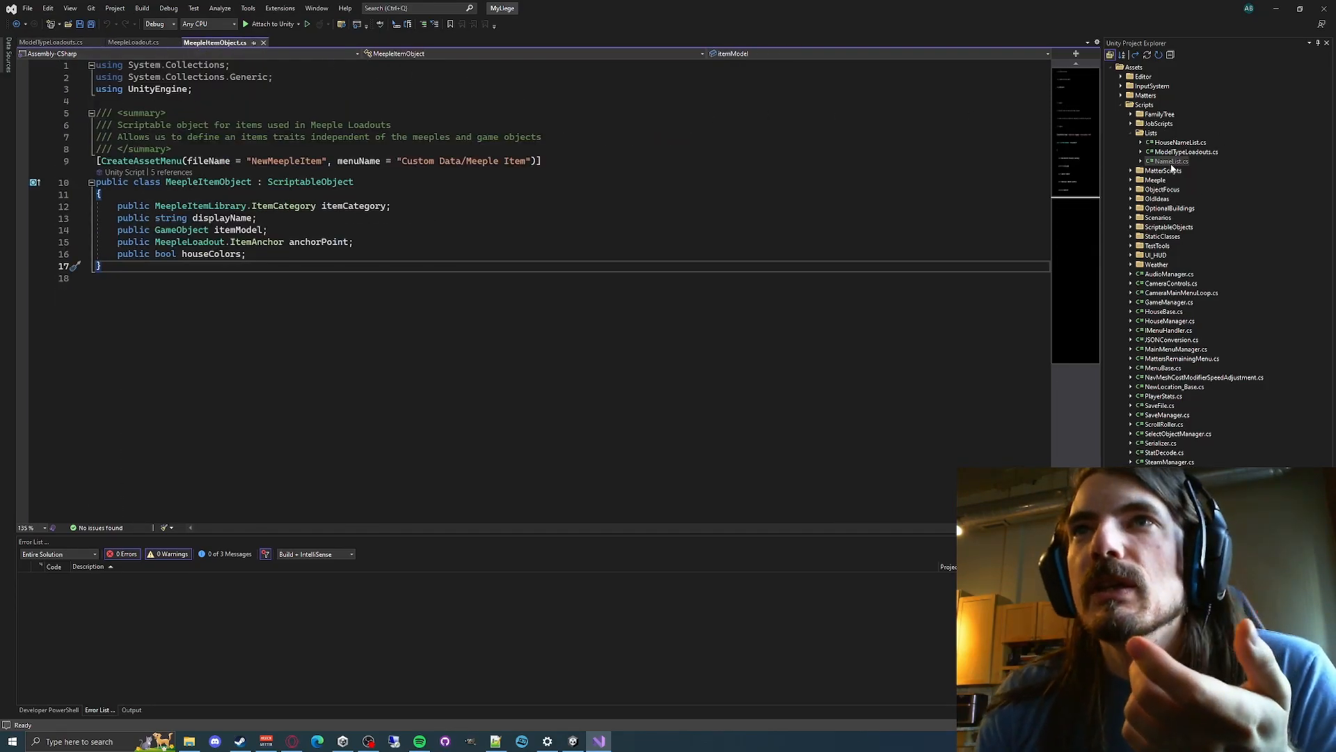
# Open NameList.cs and examine the Steward's entry, including its meepleLoadout items
pyautogui.doubleClick(1172, 162)
pyautogui.scroll(-19, 387, 299)
pyautogui.scroll(-7, 386, 299)
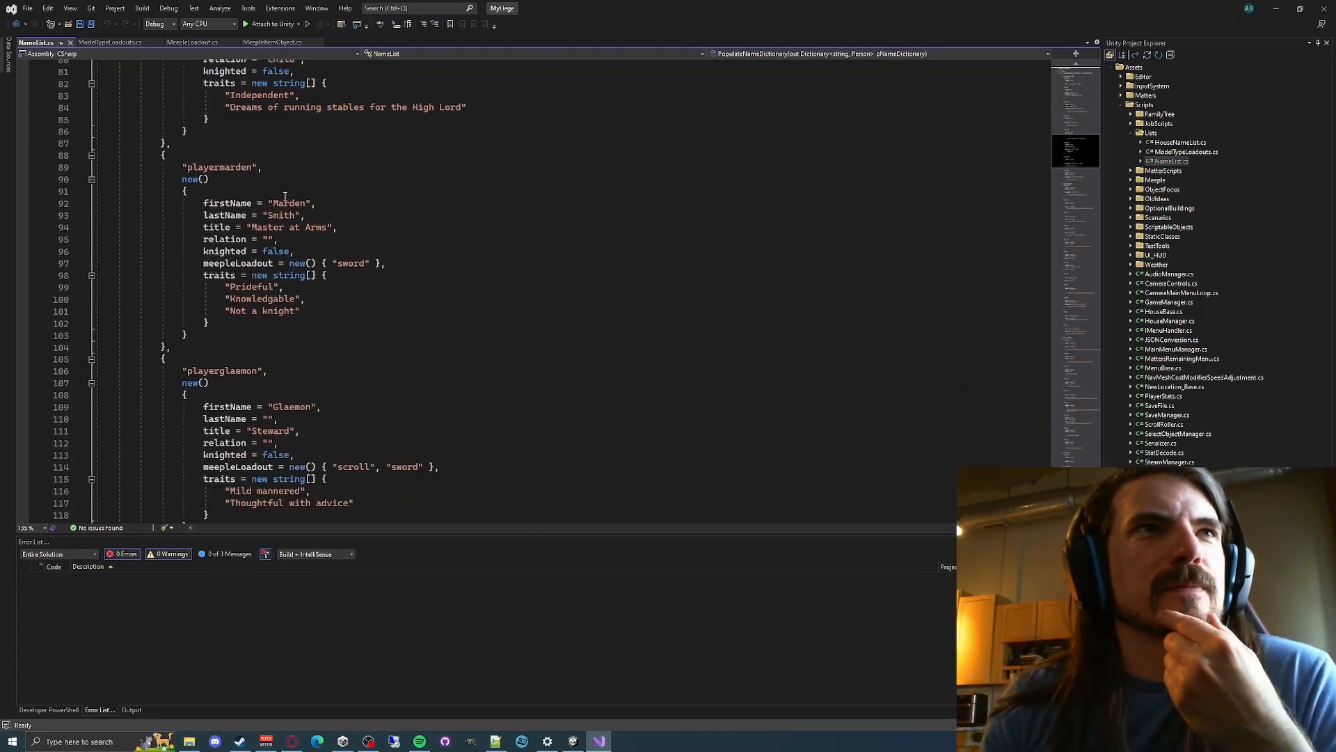
pyautogui.moveTo(416, 466); pyautogui.dragTo(242, 418)
pyautogui.click(421, 419)
pyautogui.scroll(-2, 423, 403)
pyautogui.moveTo(418, 384); pyautogui.dragTo(316, 376)
pyautogui.click(432, 395)
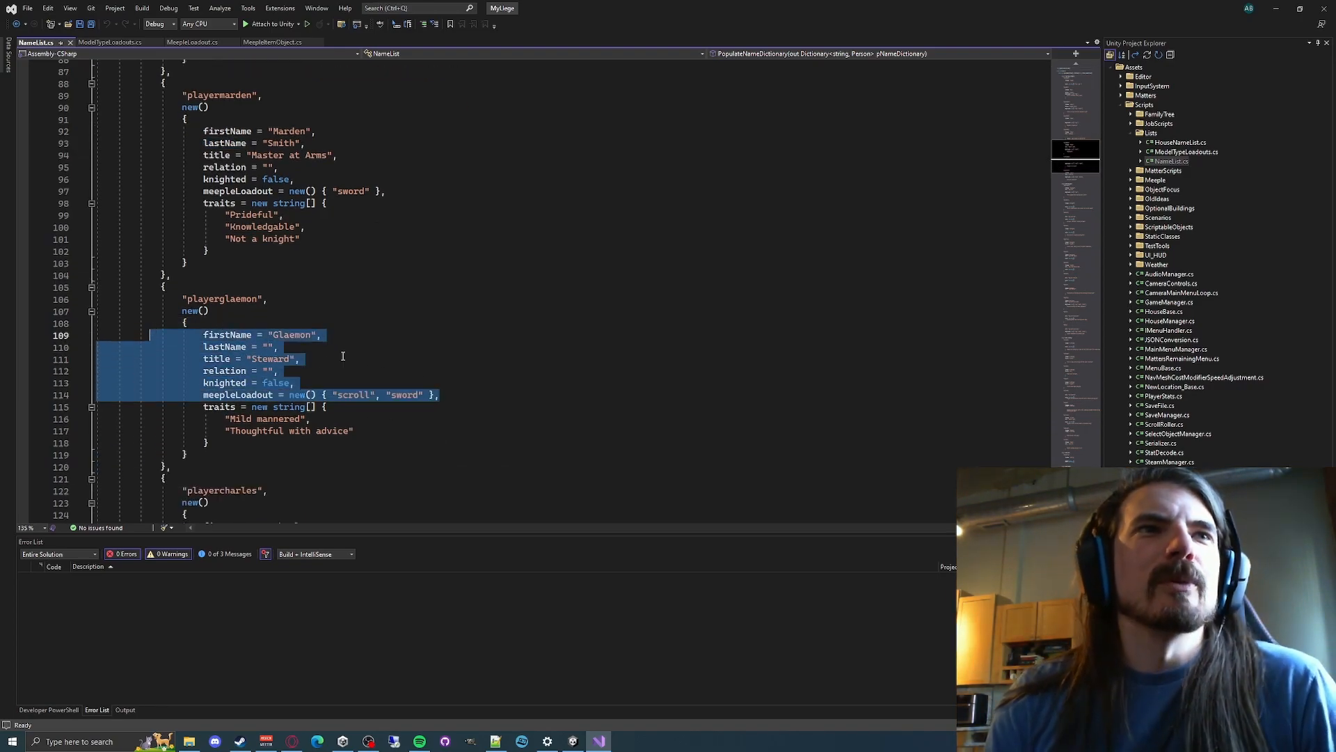
pyautogui.click(343, 358)
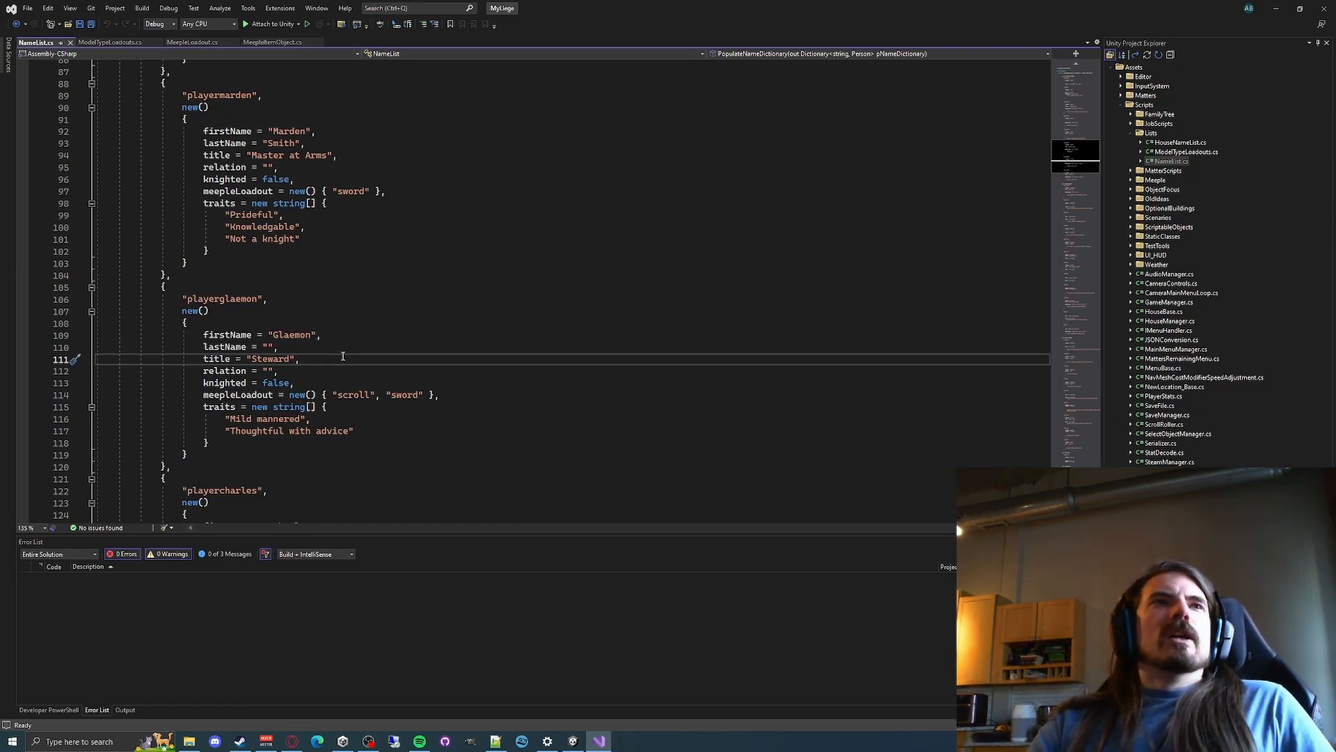
# Look through ModelTypeLoadouts.cs for the item loadout of the steward model type
pyautogui.click(104, 41)
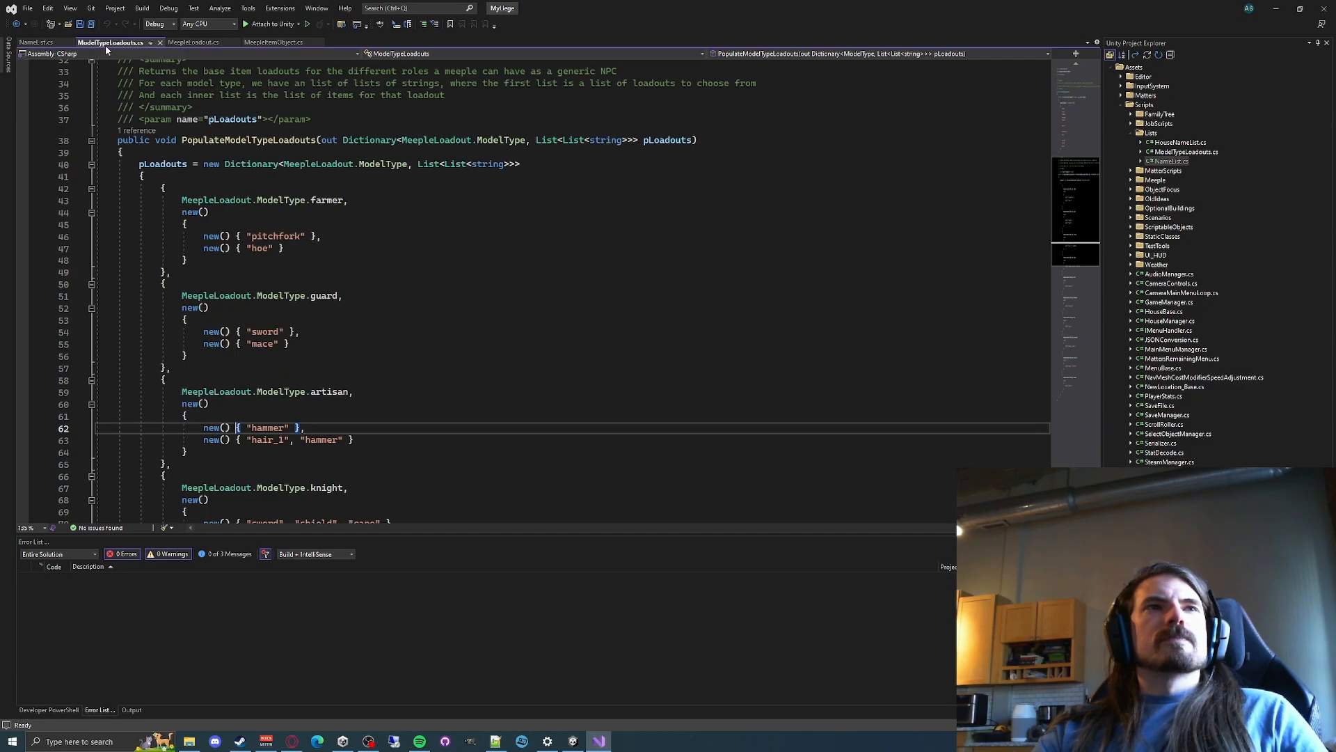
pyautogui.scroll(-9, 428, 307)
pyautogui.scroll(-7, 332, 260)
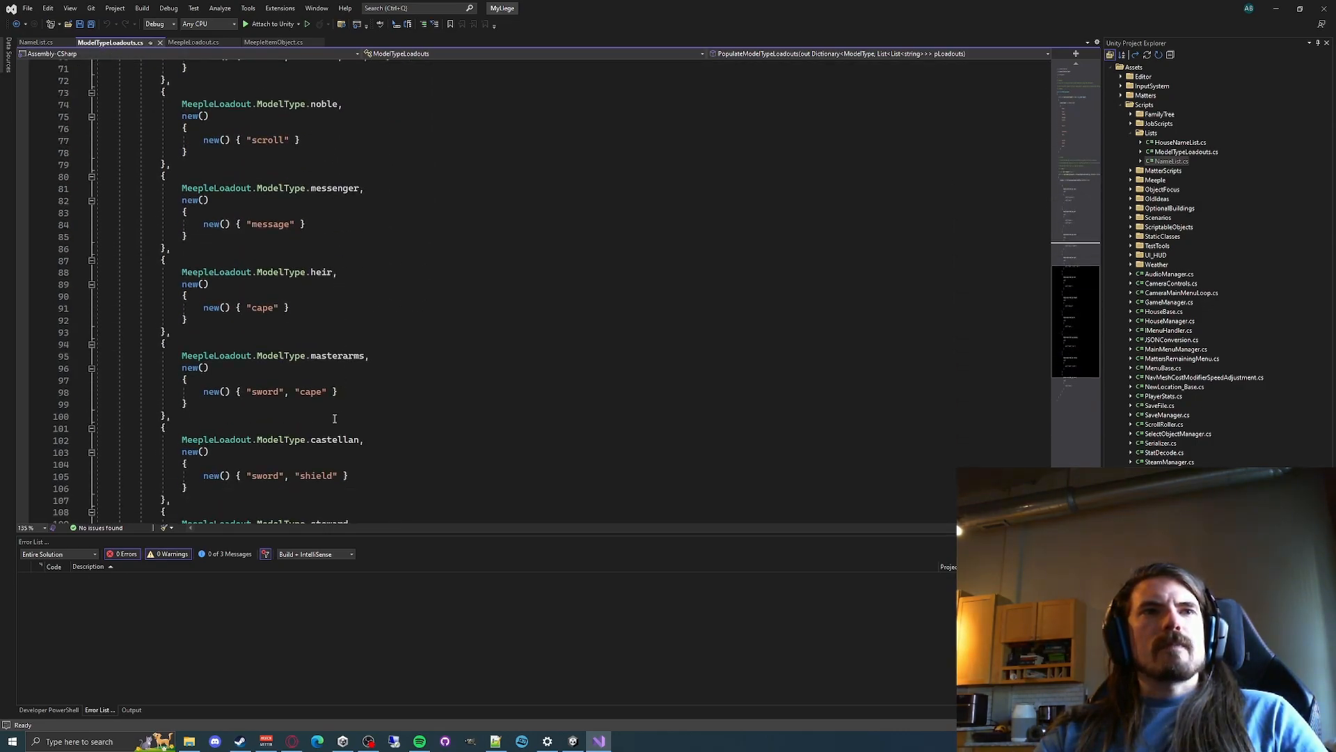
pyautogui.doubleClick(329, 416)
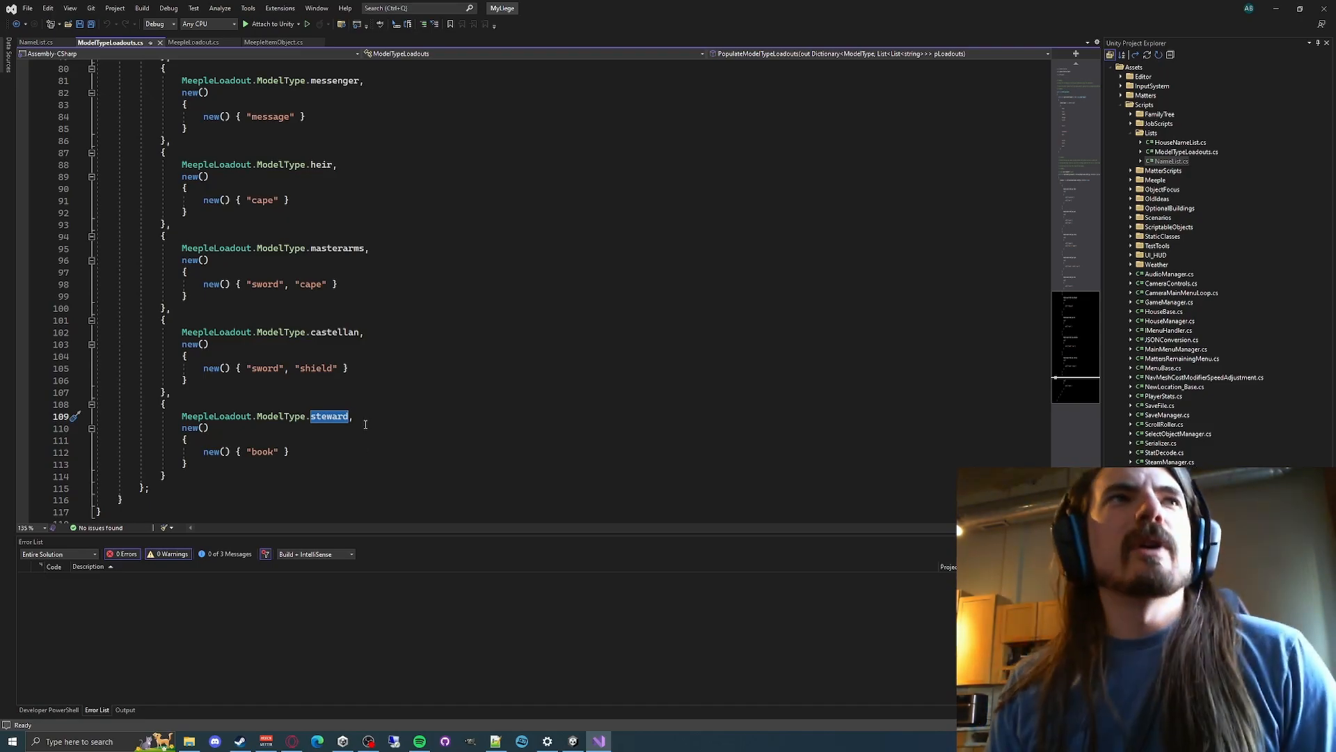
# Return to NameList.cs and read through the Steward's entry to compare its meepleLoadout with the steward model type
pyautogui.hotkey('ctrl', 'Tab')
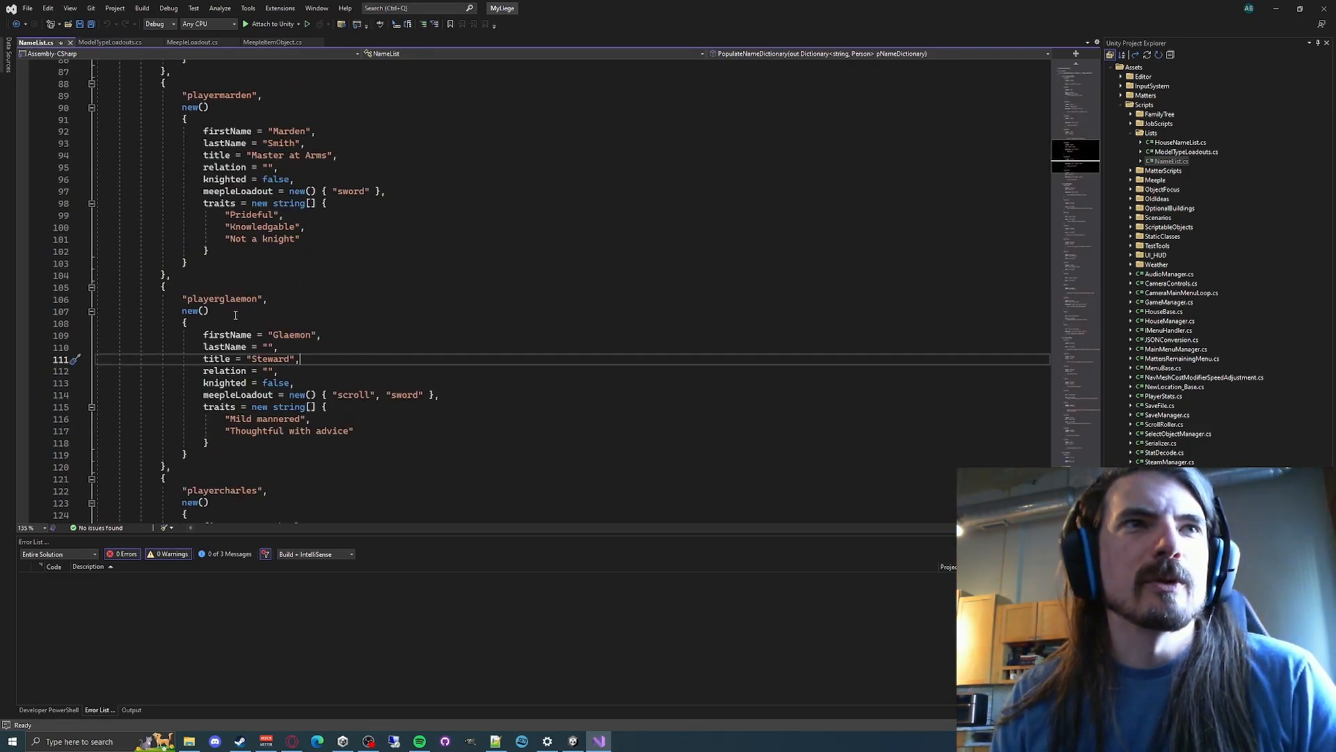
pyautogui.doubleClick(293, 335)
pyautogui.press('Down')
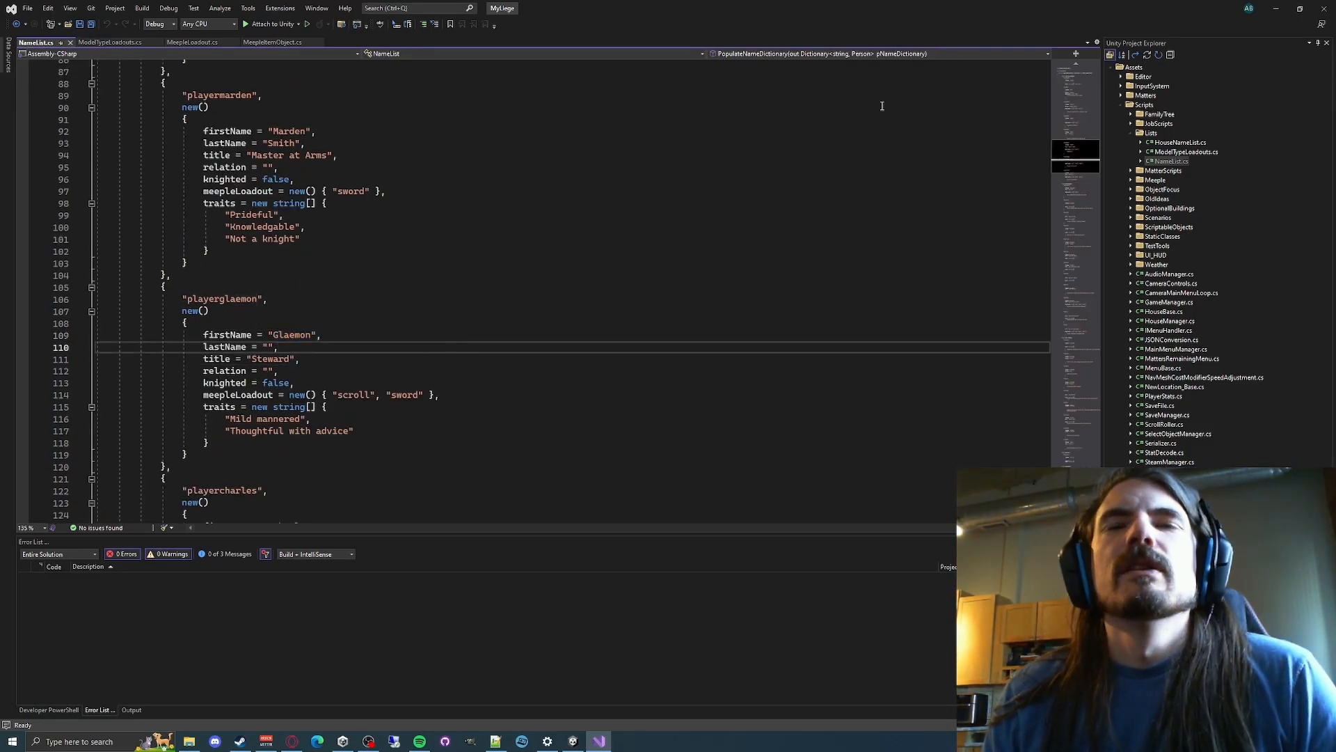
pyautogui.press('Down')
pyautogui.press('Down')
pyautogui.press('Down')
pyautogui.press('Down')
pyautogui.press('Down')
pyautogui.press('Down')
pyautogui.press('Down')
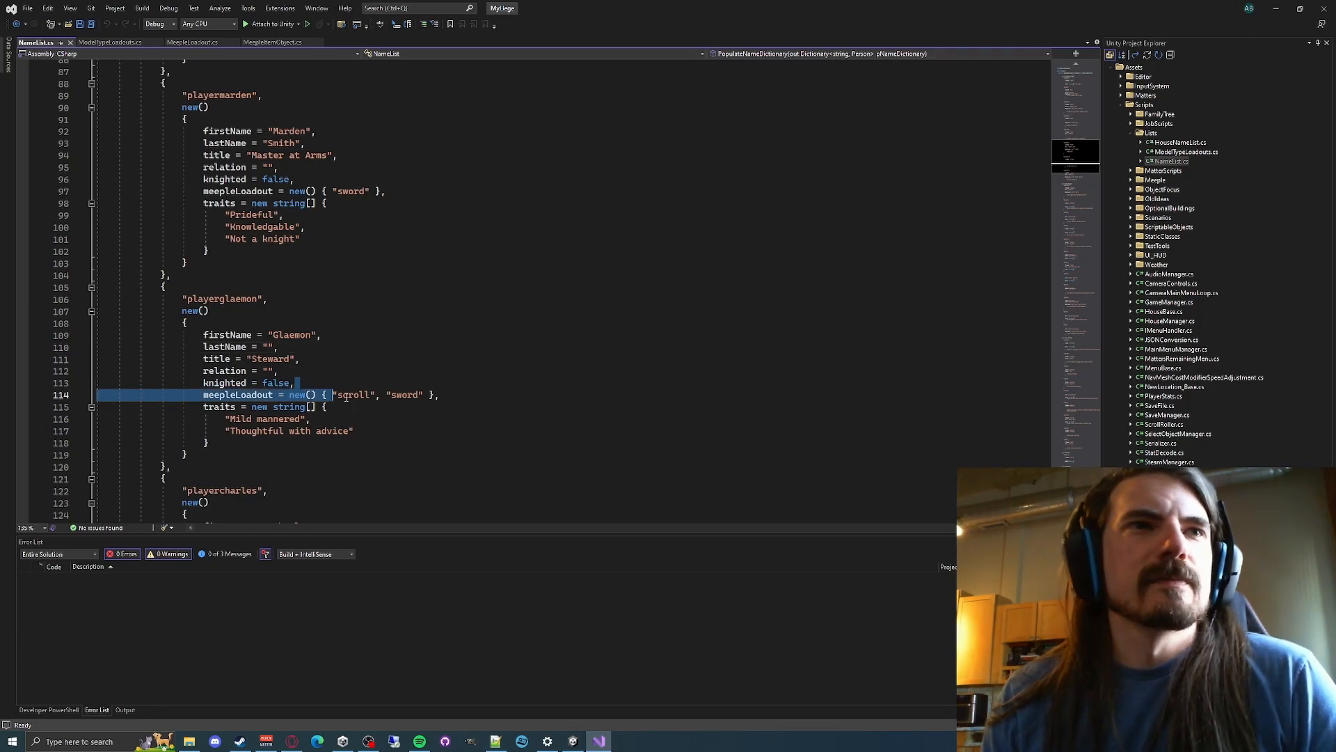
# Switch back to the running game in Unity and expand MatterMenu_Menu(Clone) down to the StageLocations under StageSpace
pyautogui.click(1280, 9)
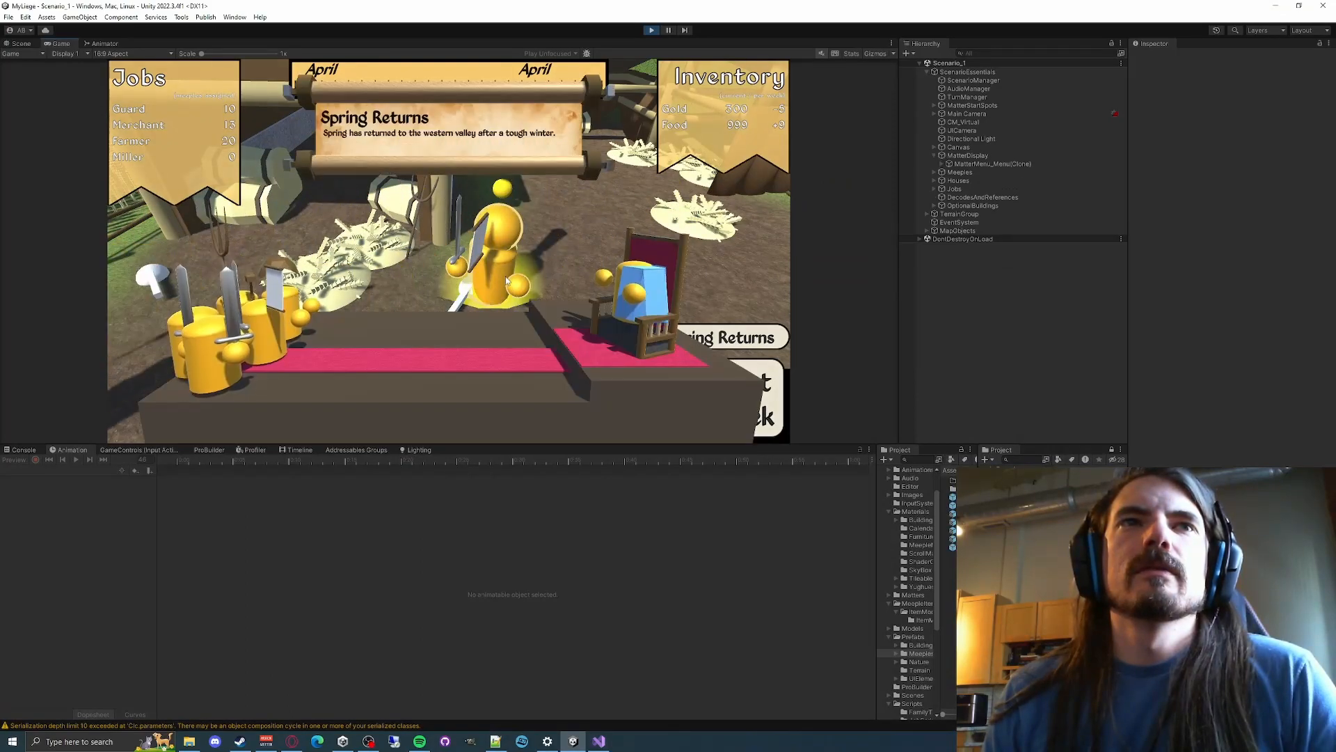
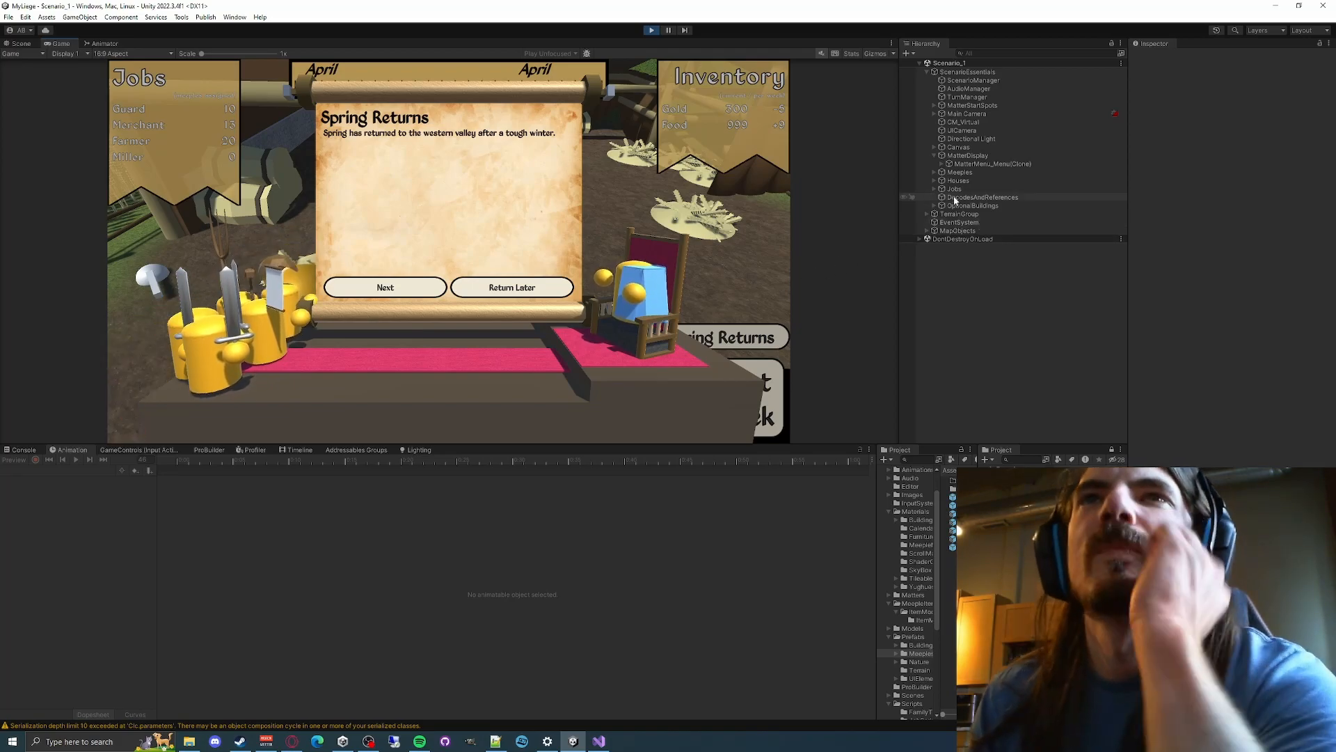
pyautogui.click(942, 164)
pyautogui.click(951, 173)
pyautogui.click(949, 172)
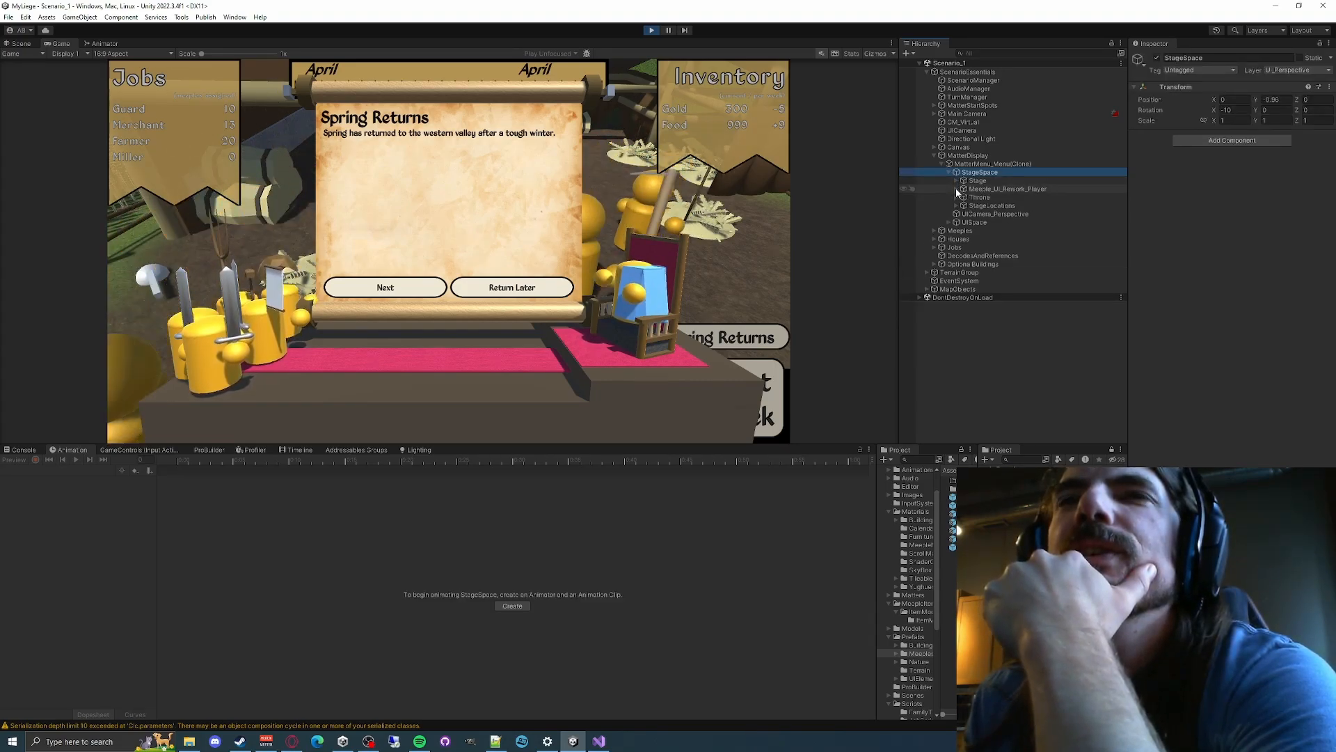
pyautogui.click(956, 206)
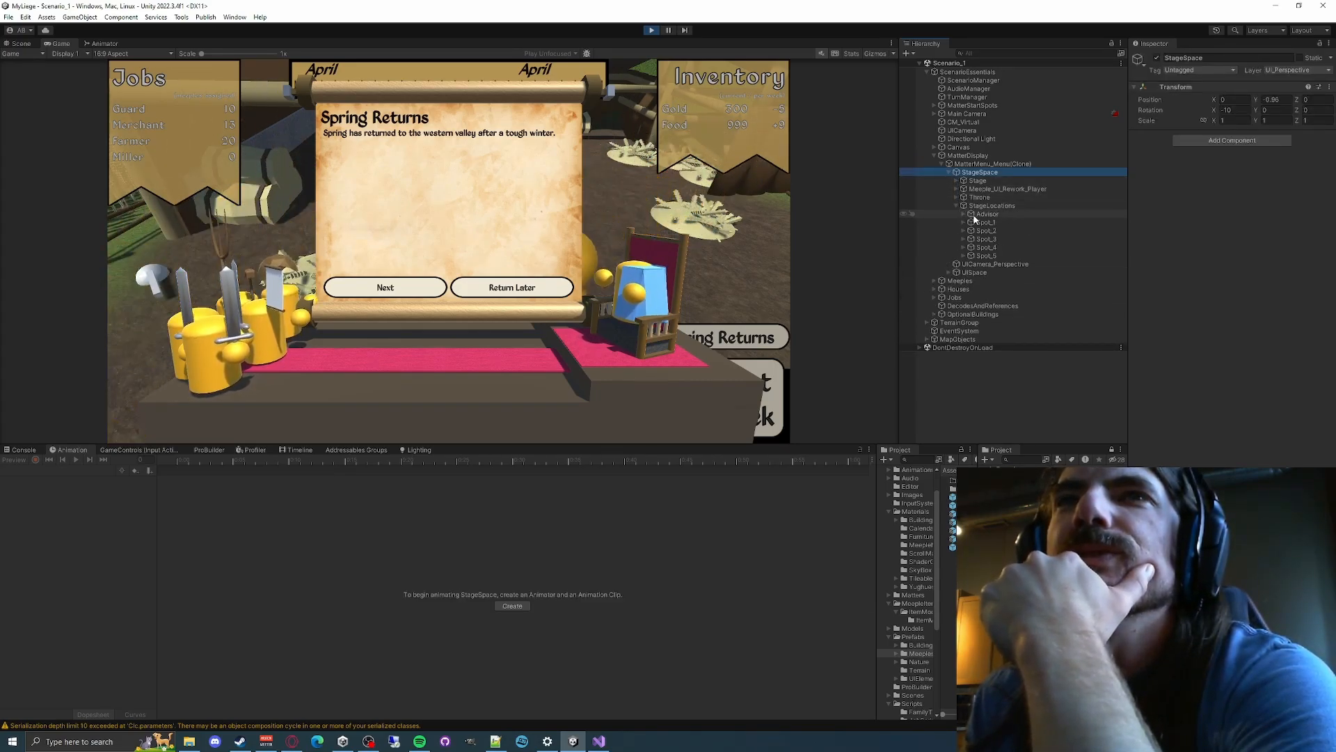
# Expand Spot_1 through Spot_5 and select the Meeple_UI_Rework(Clone) under Spot_5
pyautogui.click(963, 223)
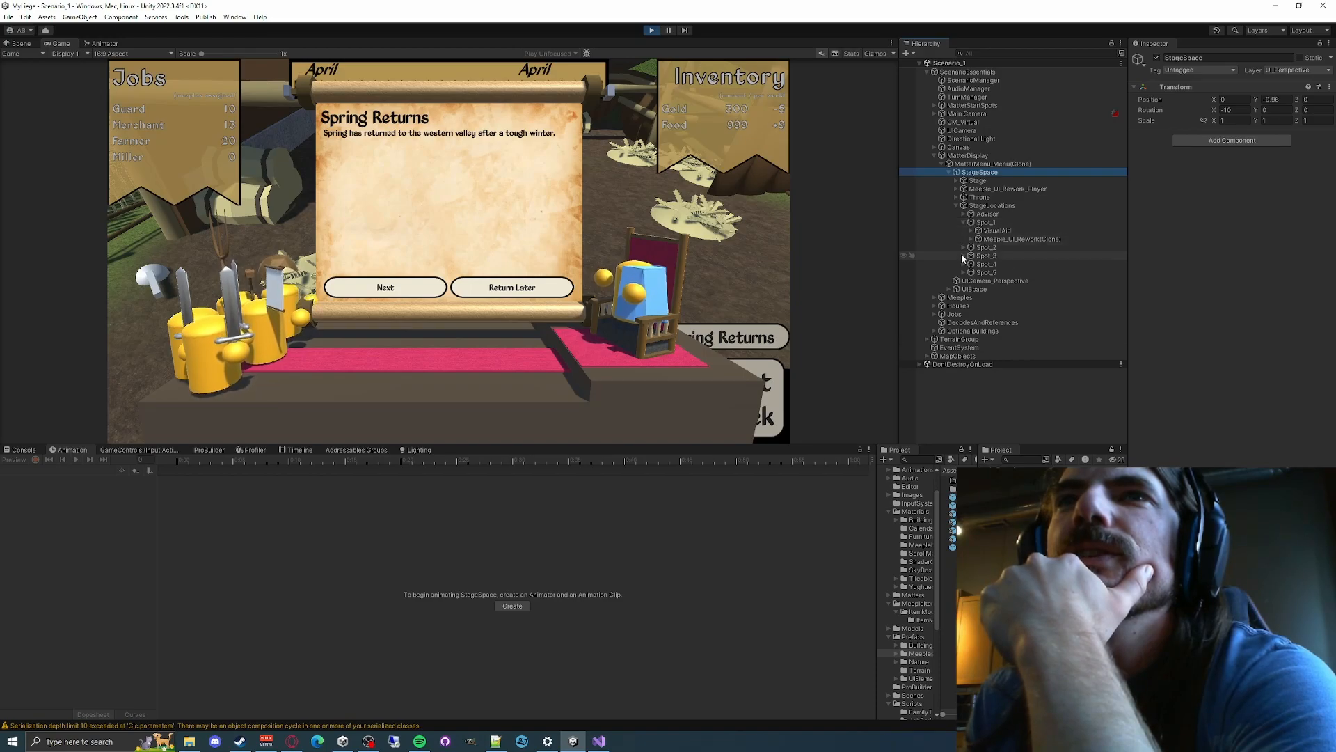
pyautogui.click(963, 247)
pyautogui.click(963, 272)
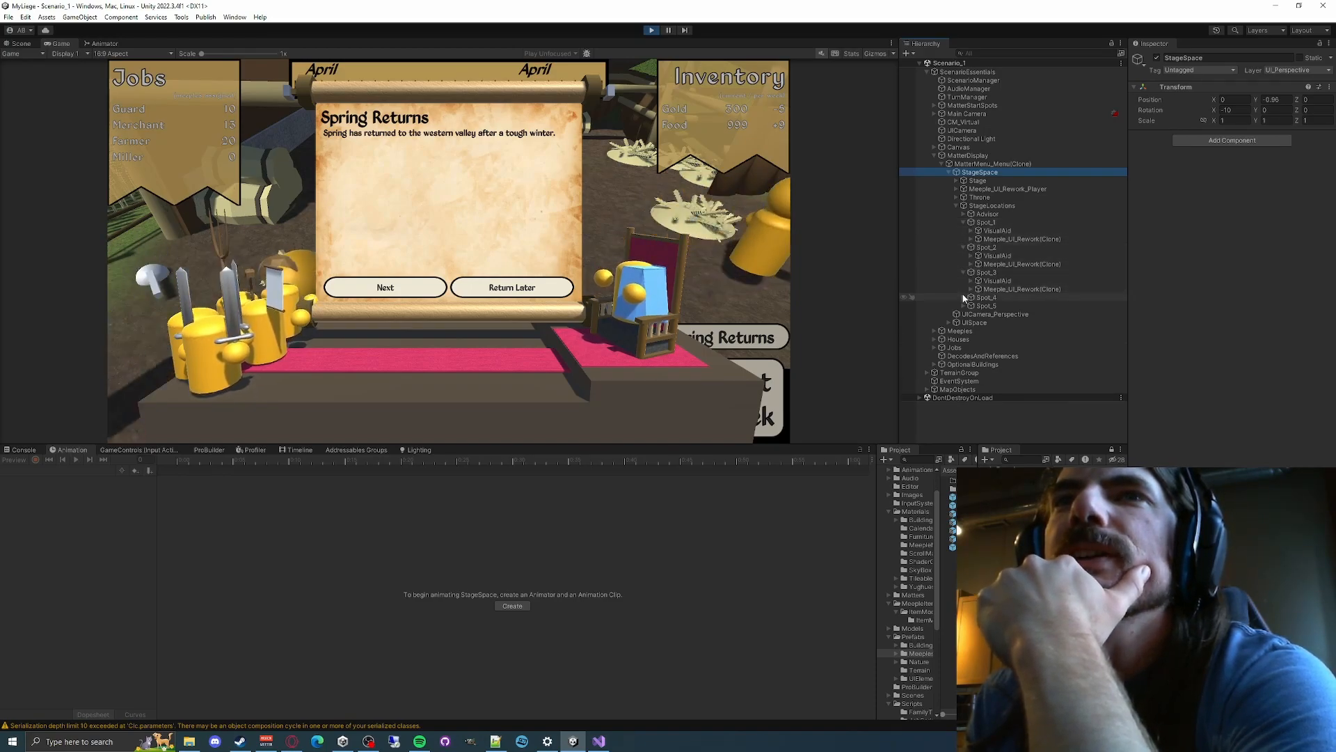
pyautogui.click(964, 298)
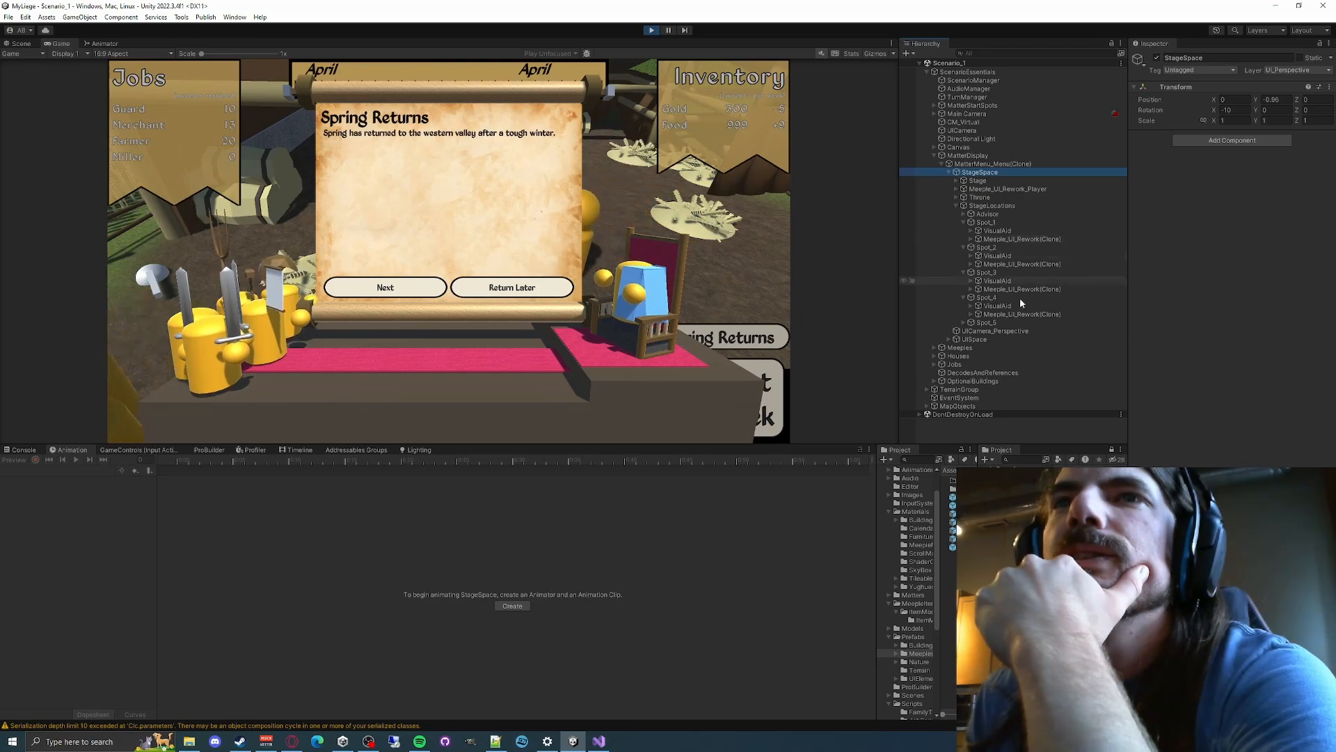
pyautogui.click(964, 323)
pyautogui.click(1015, 339)
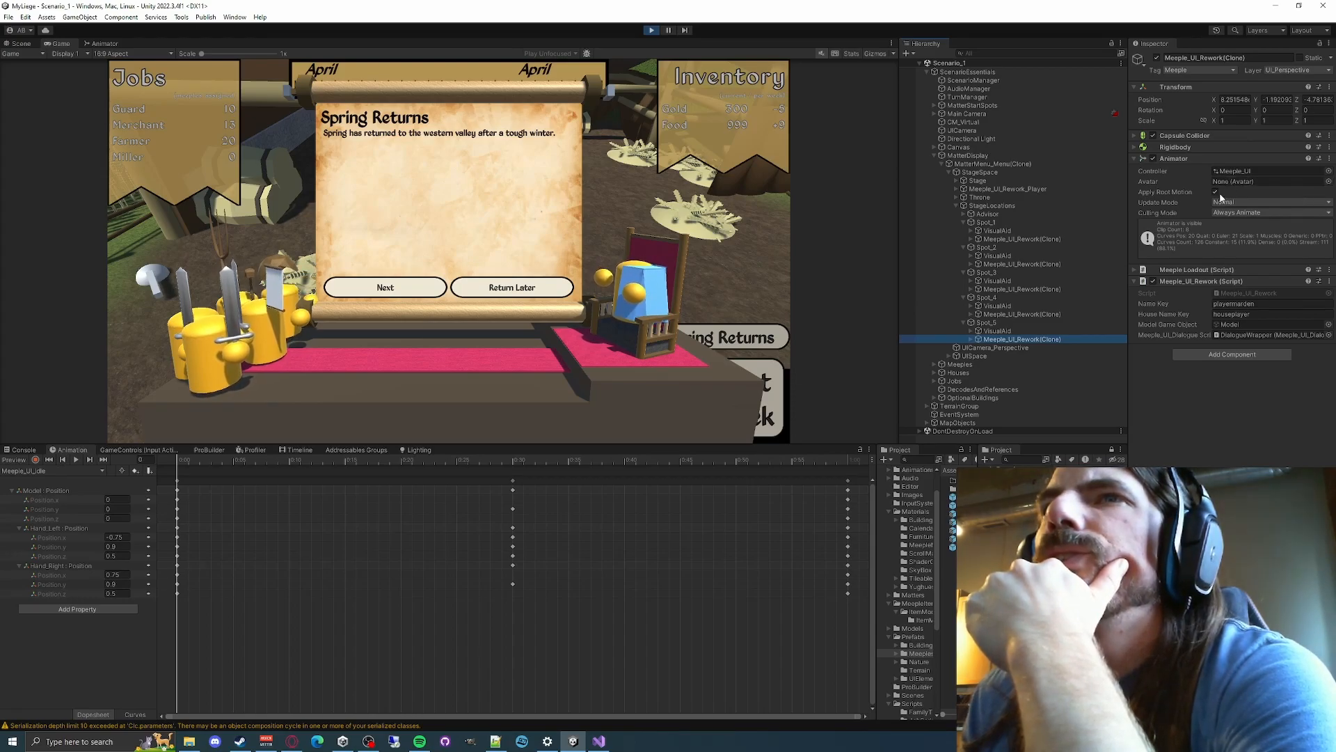
# Inspect the Meeple Loadout and Animator components on the Spot_5 meeple
pyautogui.click(1135, 269)
pyautogui.click(1134, 269)
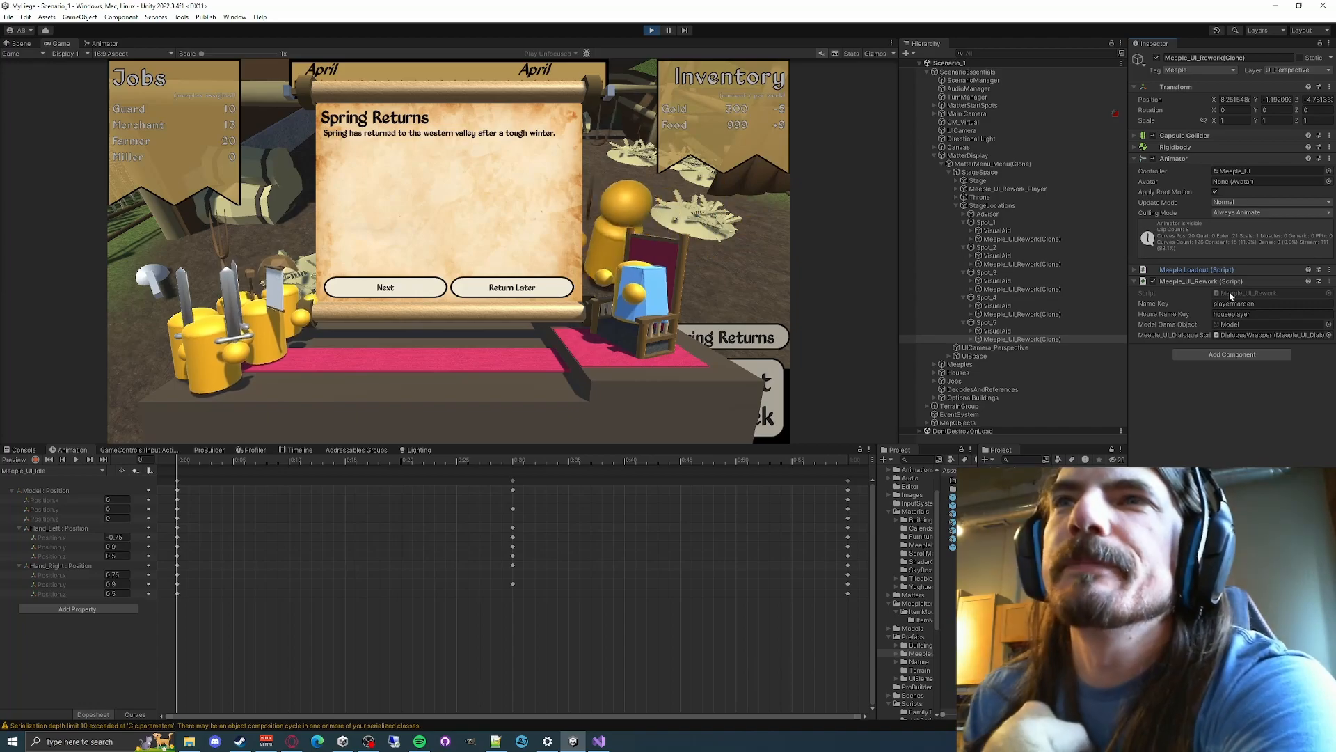
pyautogui.click(1198, 159)
pyautogui.click(1197, 157)
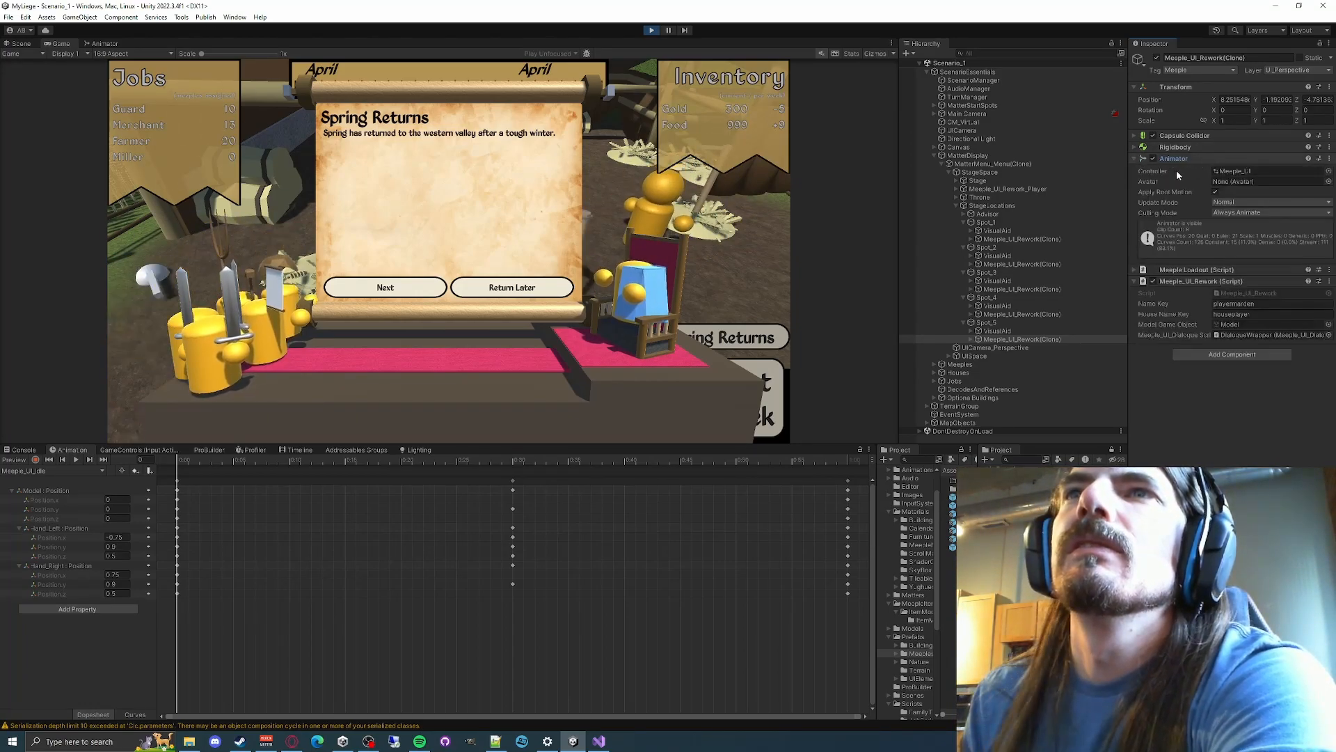
# Check the live Animator state graph for the Spot_5 meeple and the Meeple_UI_Rework(Clone) under Spot_4
pyautogui.click(1005, 340)
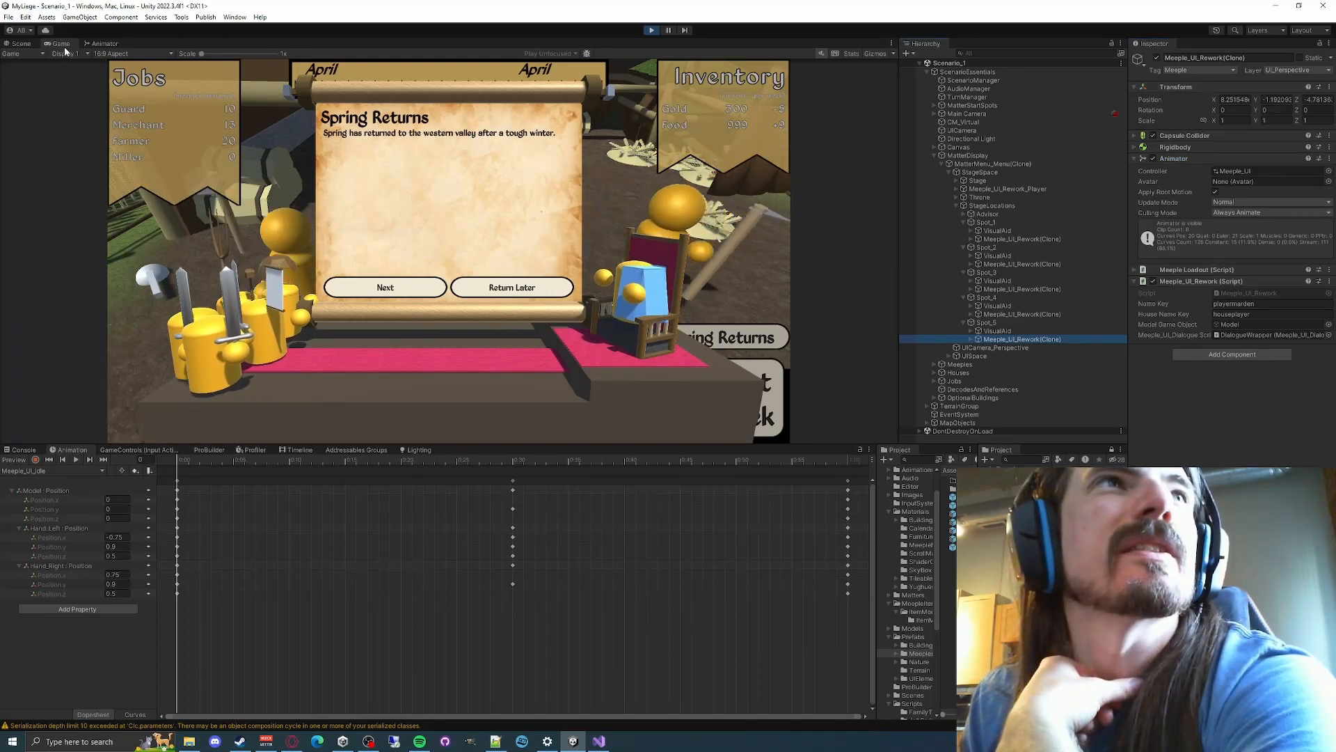
pyautogui.click(104, 44)
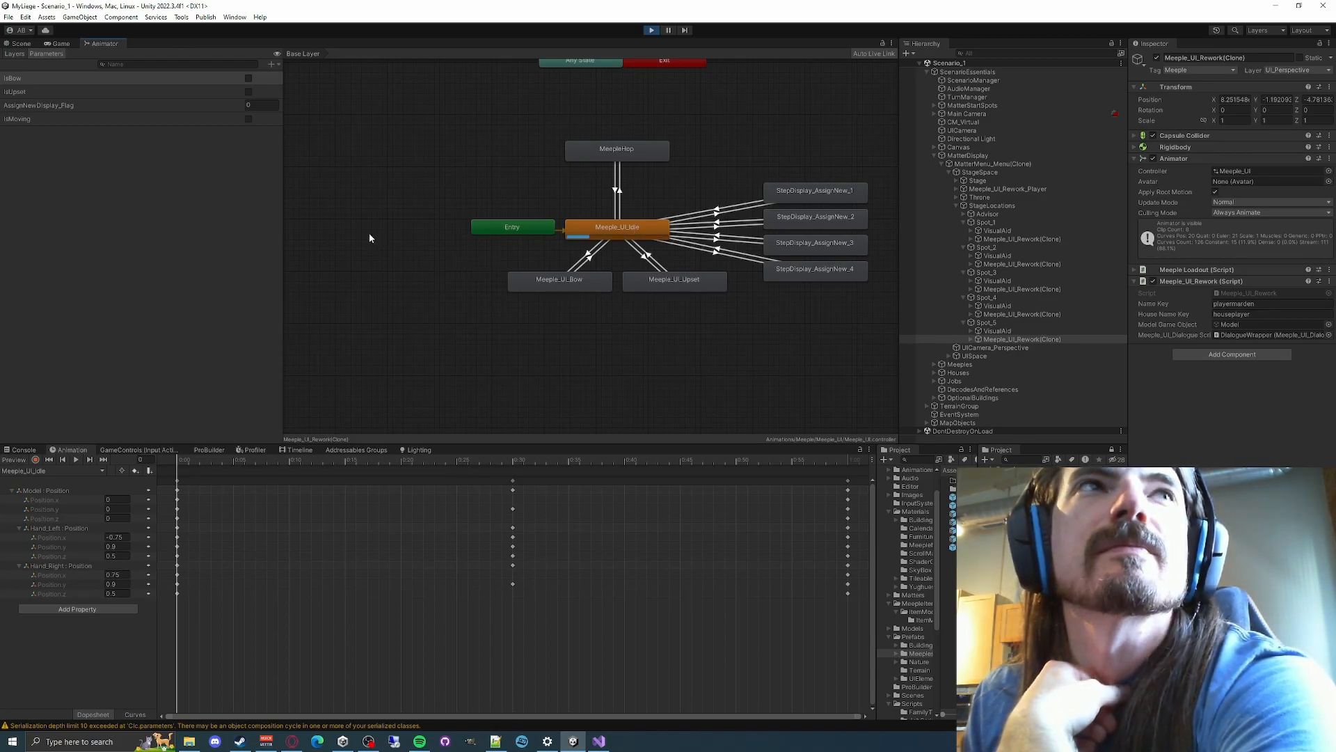
pyautogui.click(19, 44)
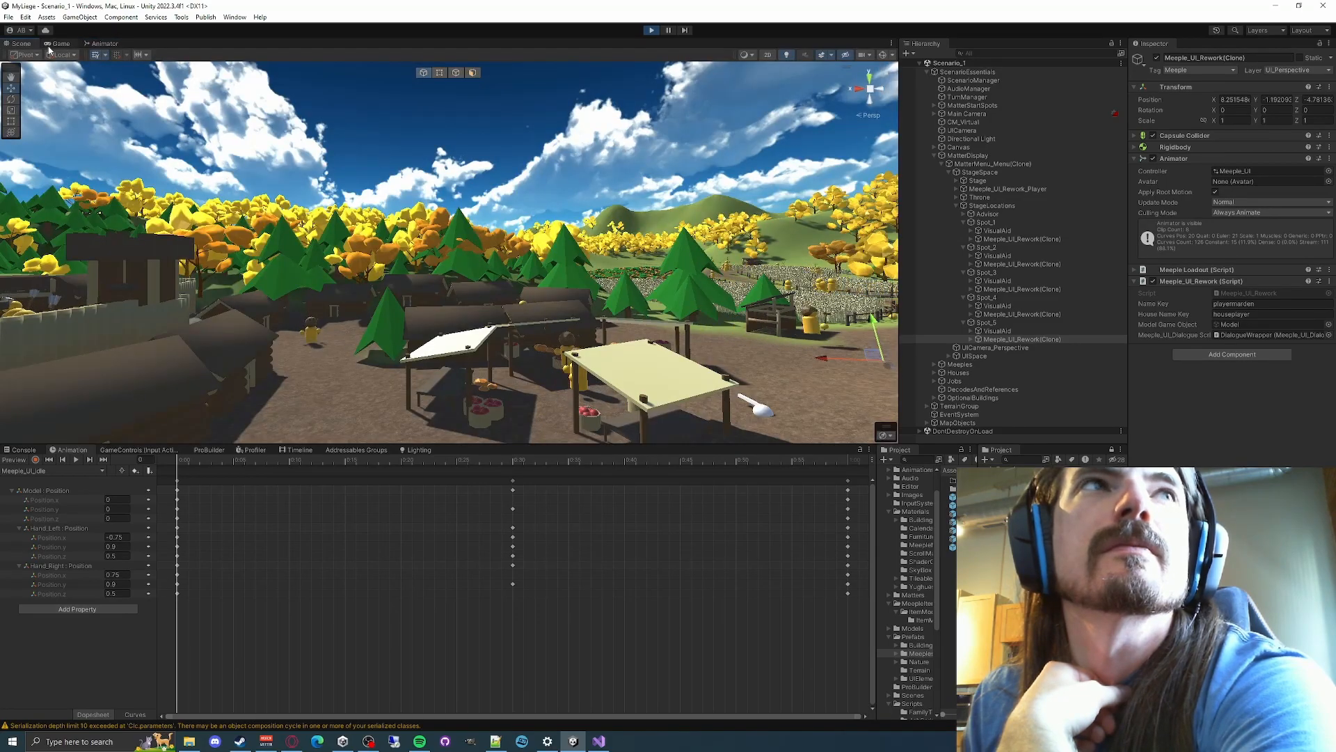
pyautogui.click(60, 44)
pyautogui.click(103, 44)
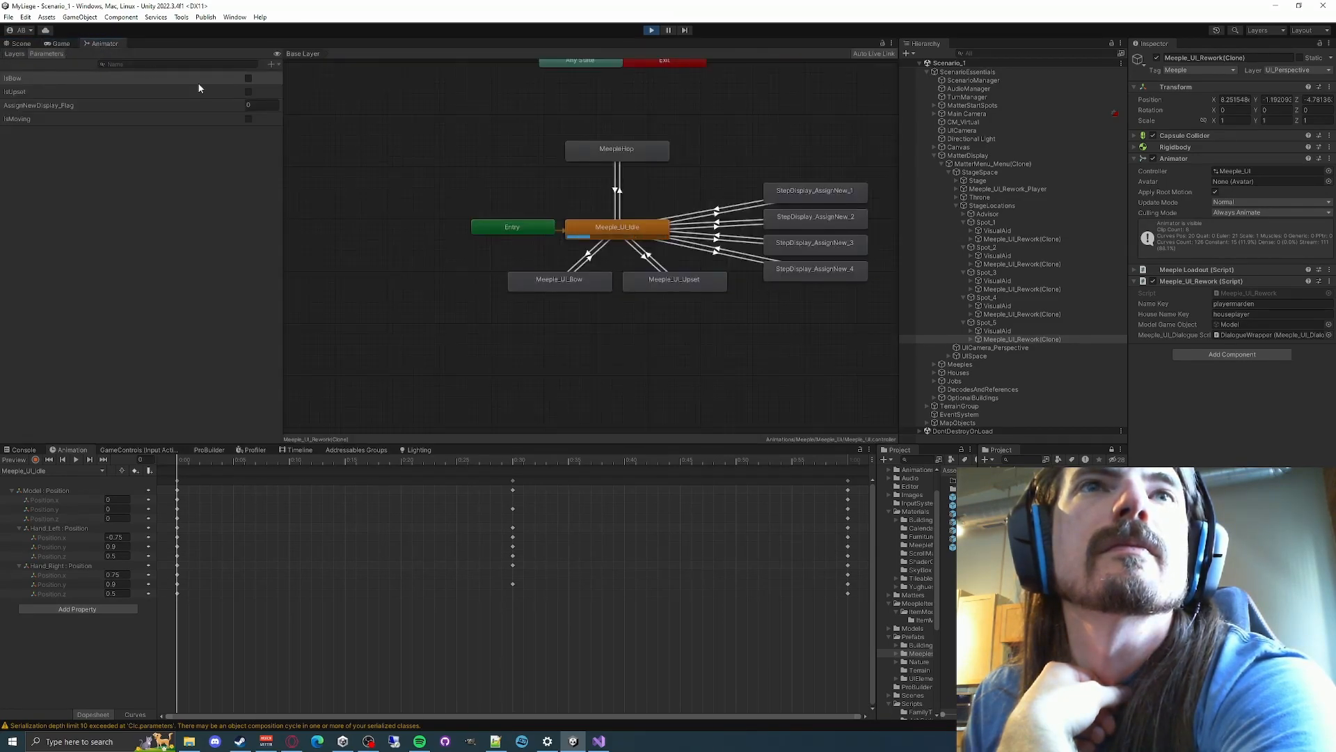
pyautogui.click(1018, 314)
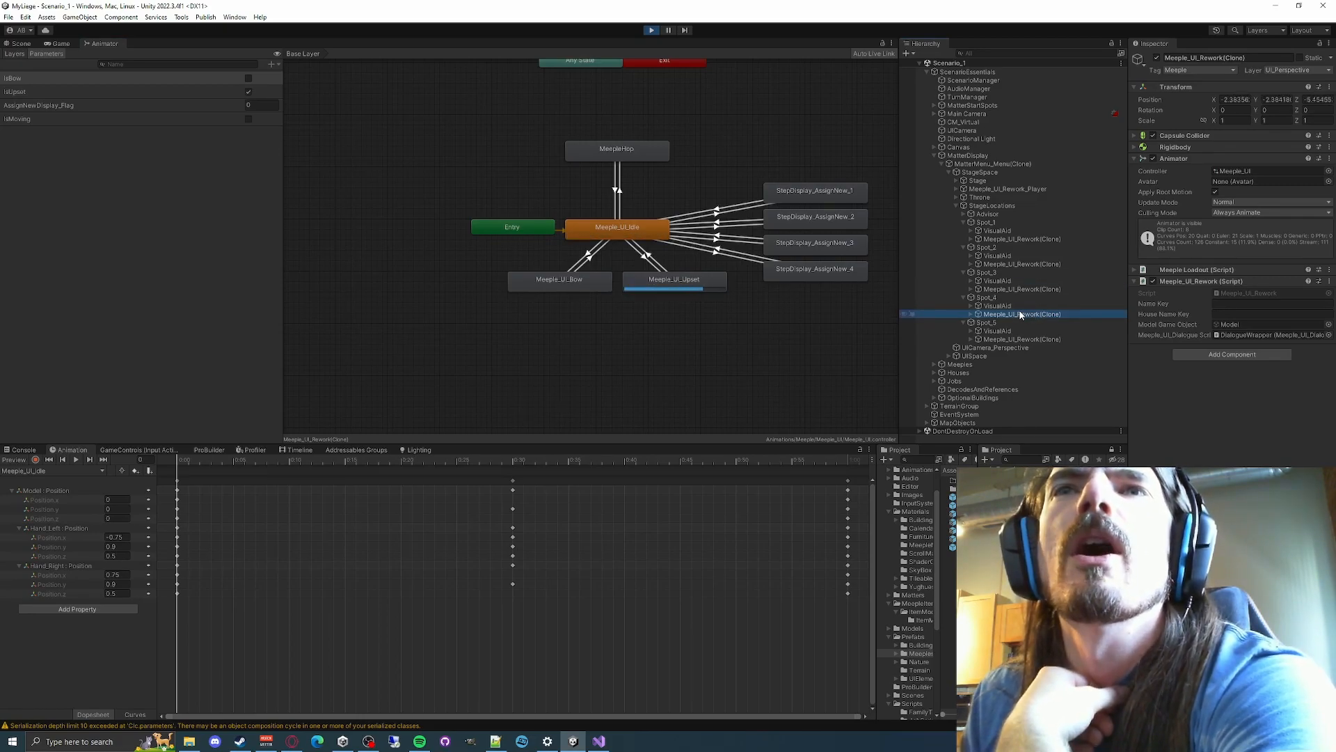
# Compare the live Animator states of the Spot_2 and Spot_1 meeples and display the Meeple_UI_Upset clip's keyframes
pyautogui.click(1034, 264)
pyautogui.click(1028, 238)
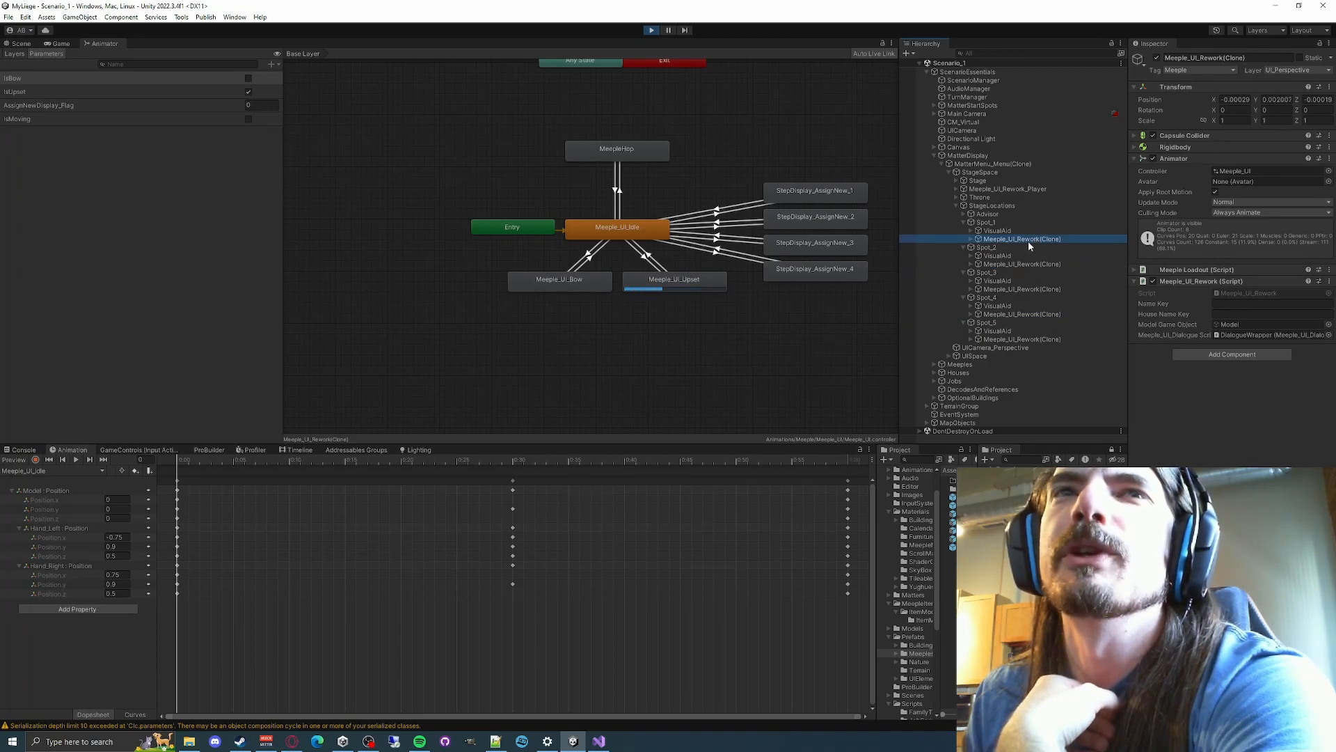
pyautogui.click(1035, 265)
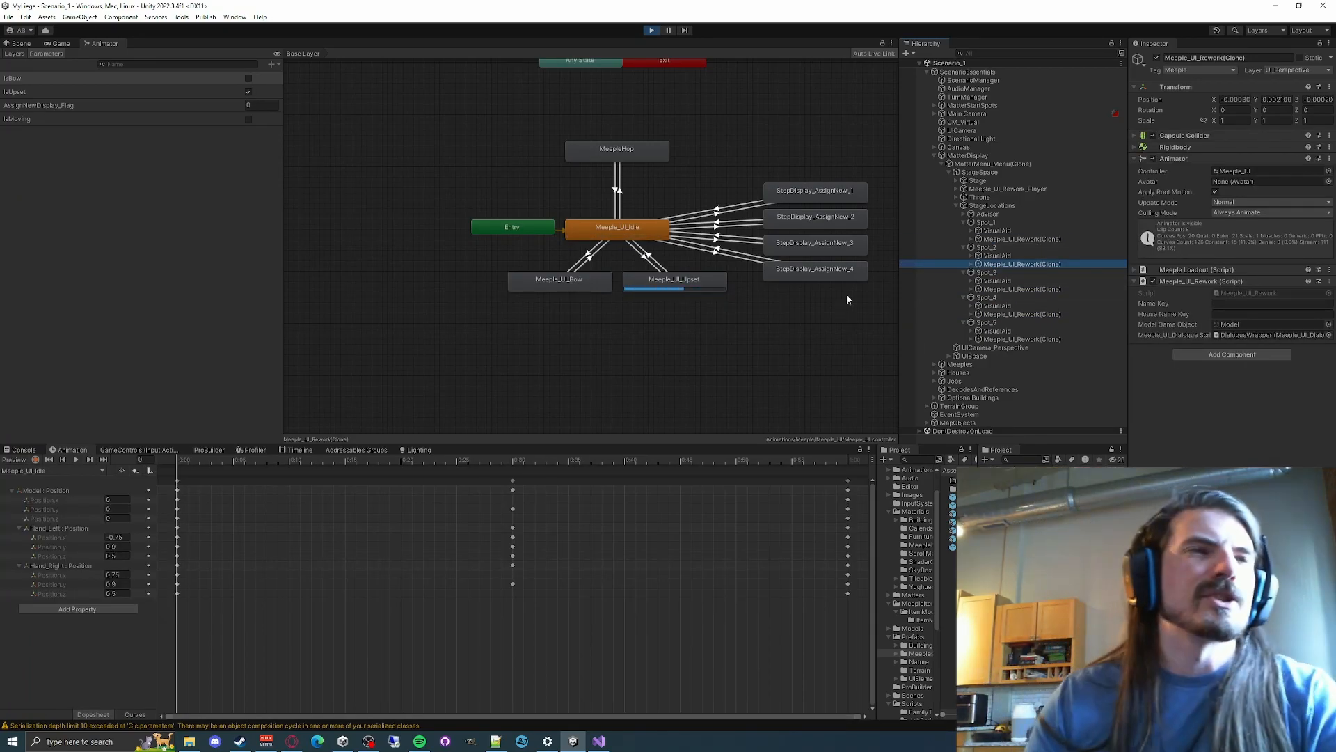
pyautogui.click(38, 471)
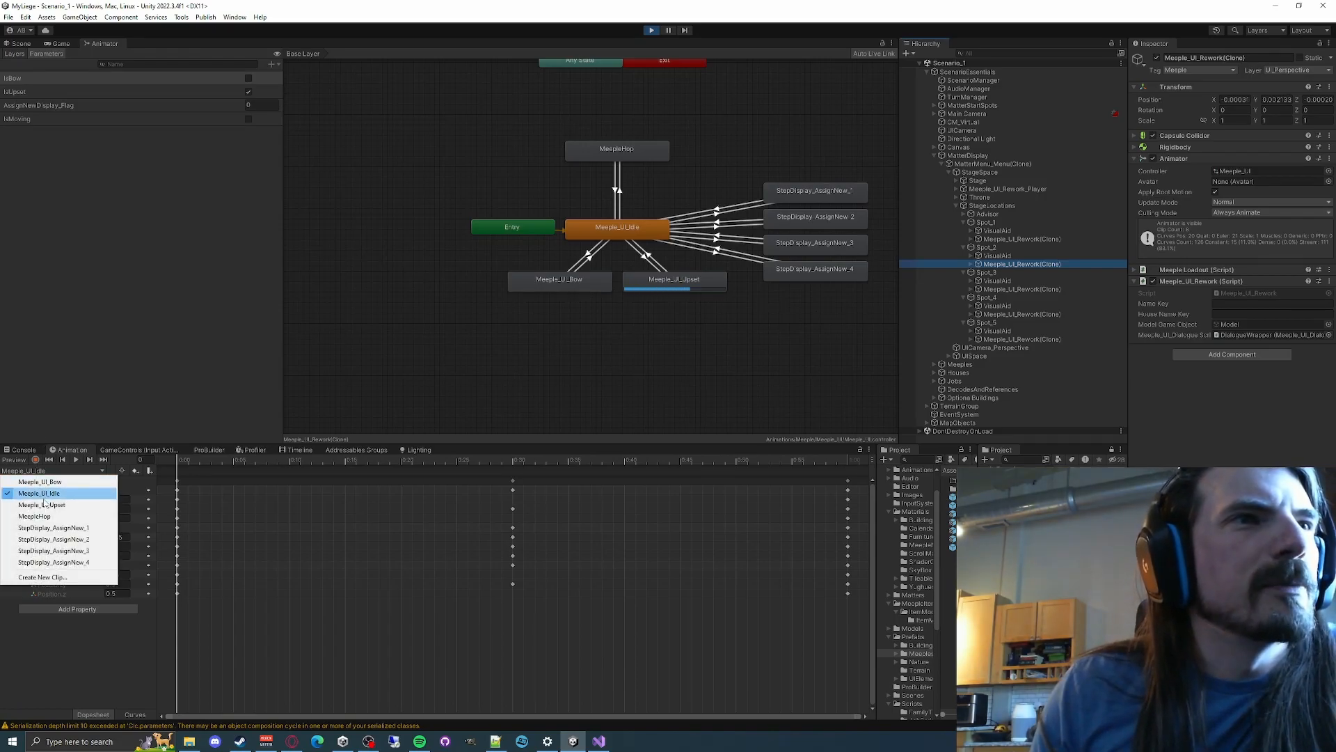
pyautogui.click(42, 504)
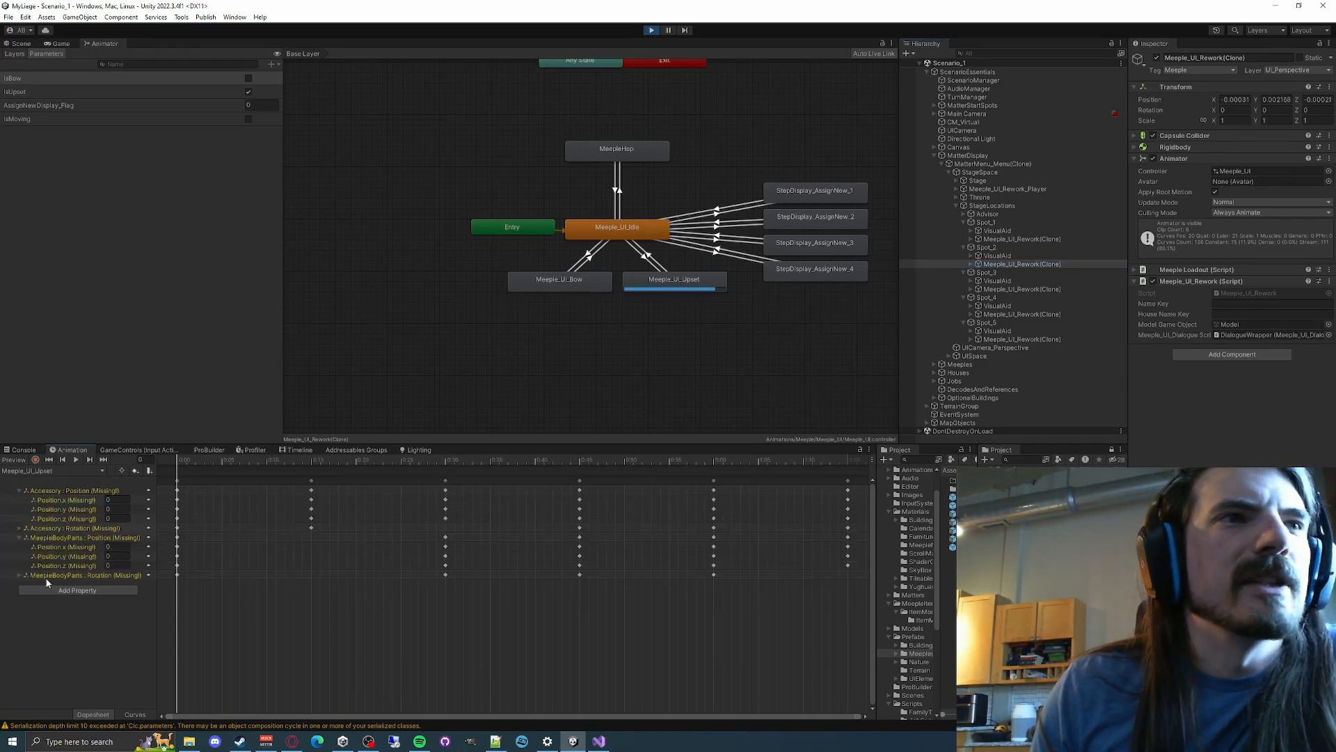
# Stop the running game from the Game view and widen the Project window to reveal the Meeples folder's prefab names
pyautogui.click(60, 43)
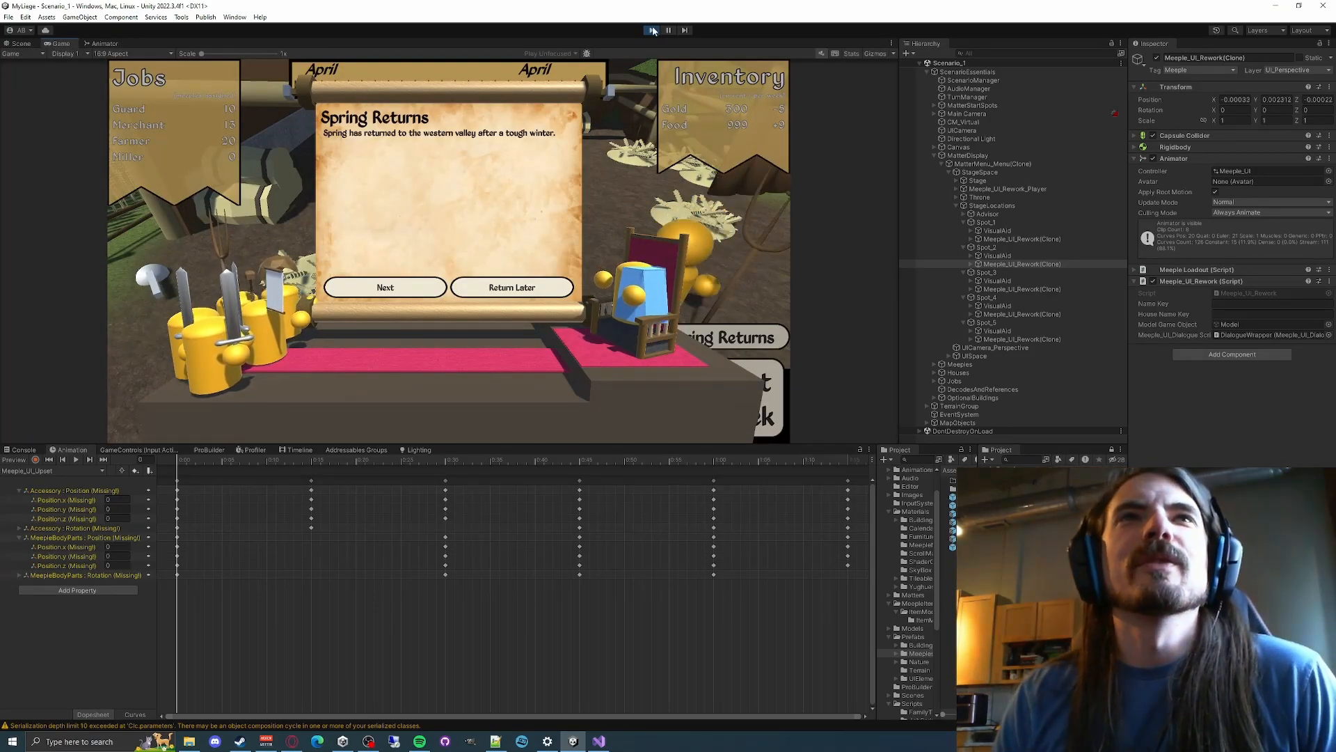
pyautogui.hotkey('ctrl', 'p')
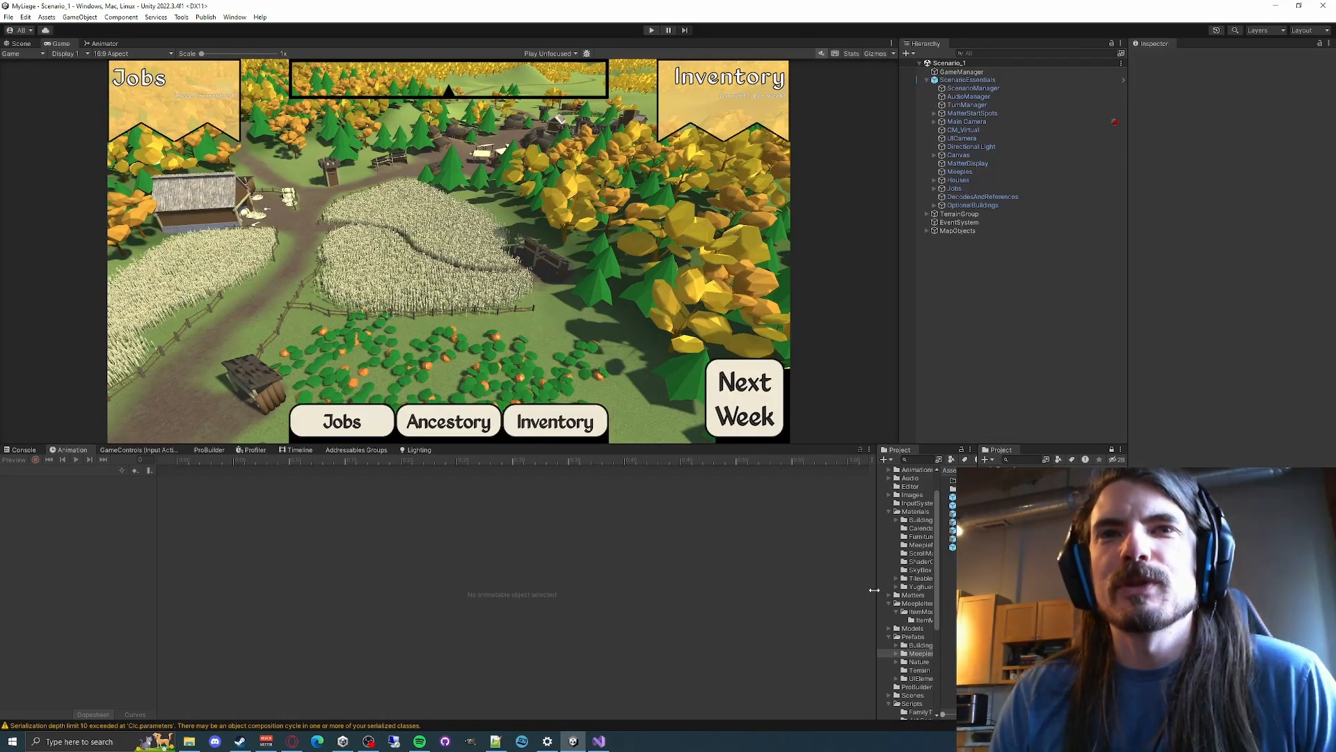
pyautogui.moveTo(875, 589); pyautogui.dragTo(799, 588)
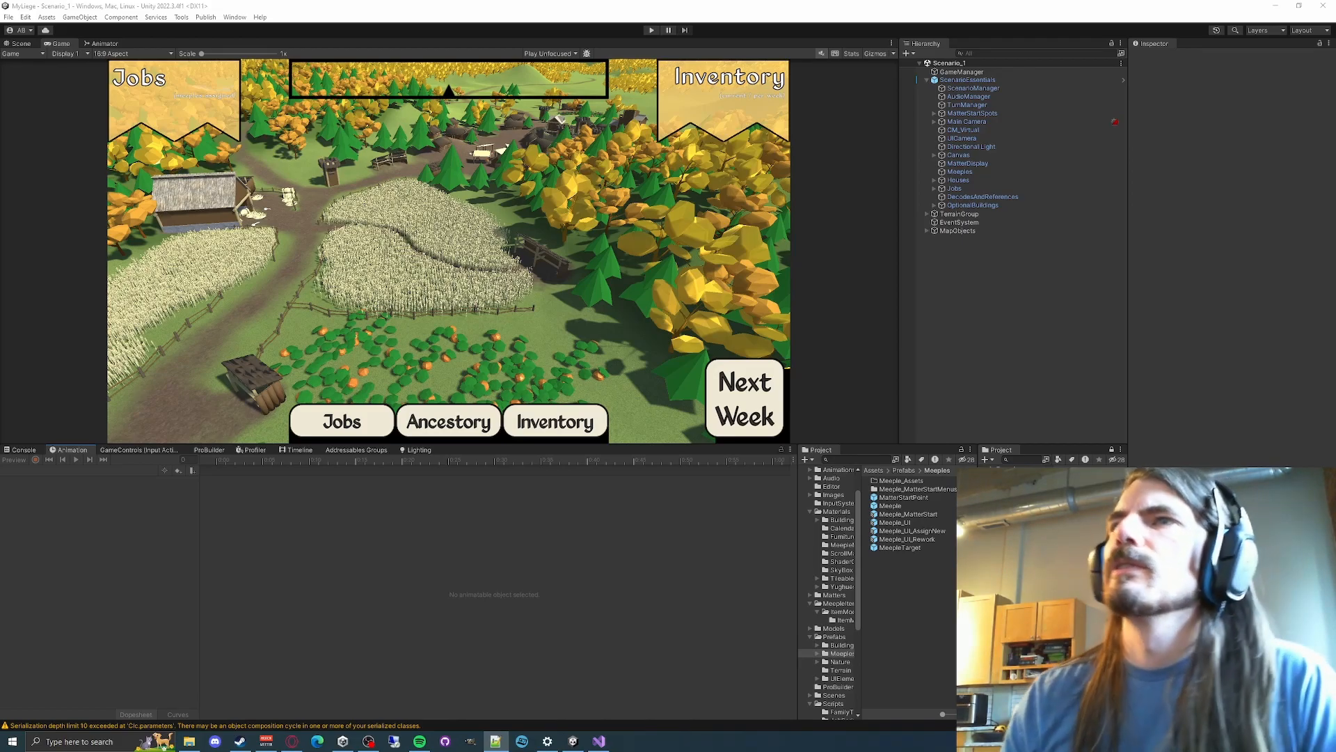
pyautogui.hotkey('alt', 'Tab')
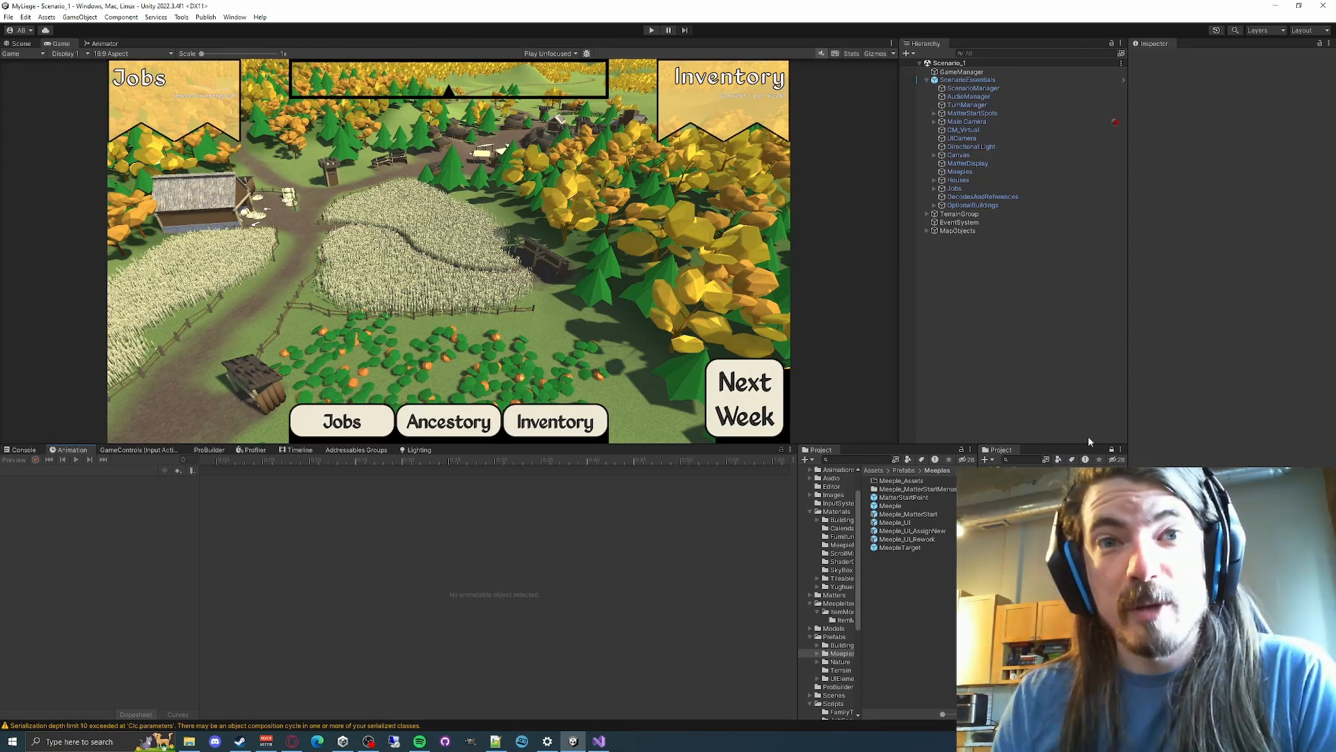
# Open the Meeple_MatterStart prefab and examine its model up close in the Scene view
pyautogui.click(899, 508)
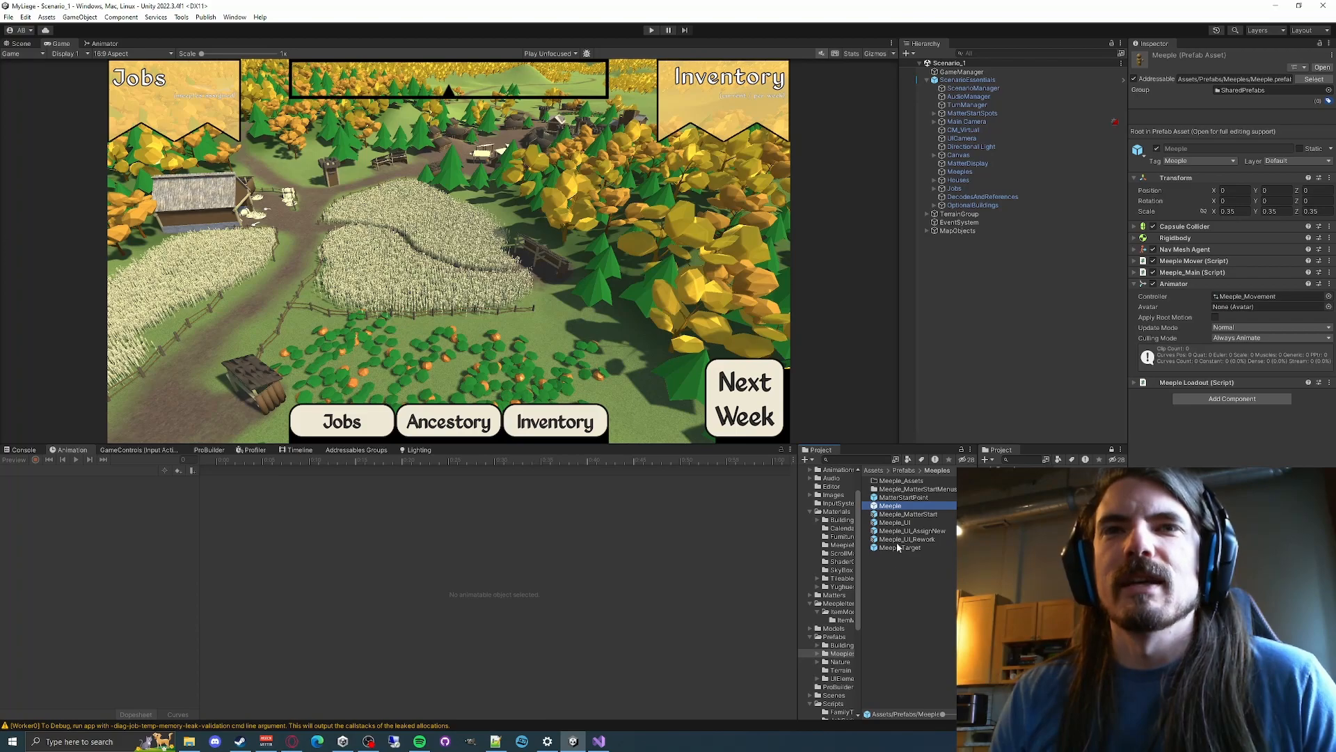
pyautogui.doubleClick(897, 515)
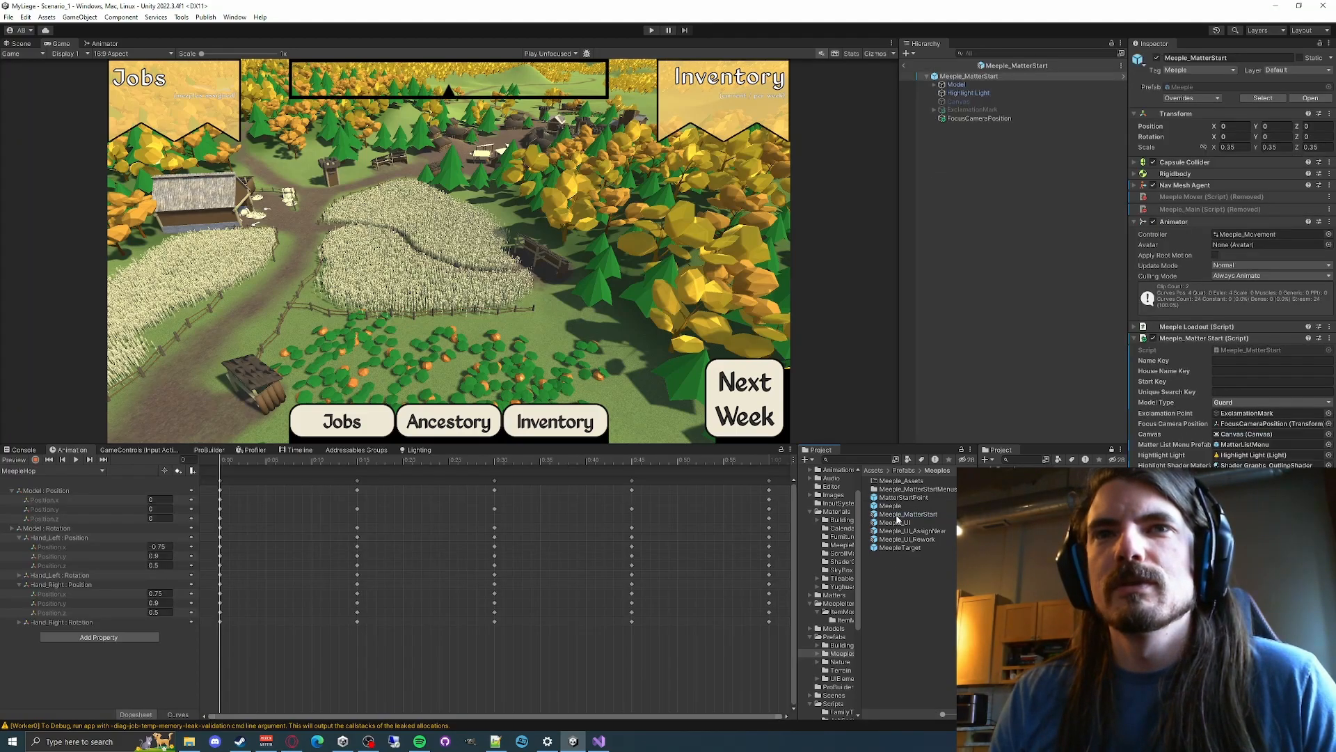
pyautogui.click(21, 44)
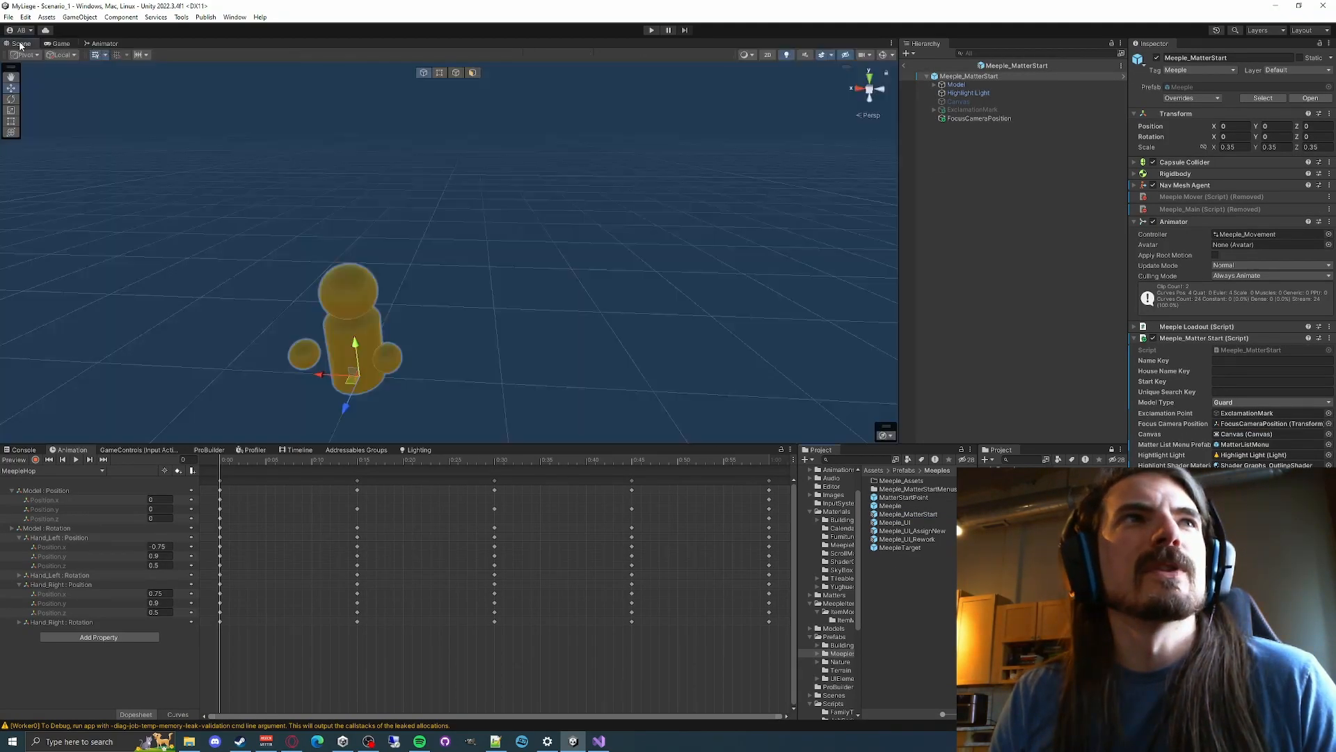
pyautogui.moveTo(592, 243); pyautogui.dragTo(533, 268, button='right')
pyautogui.press('w')
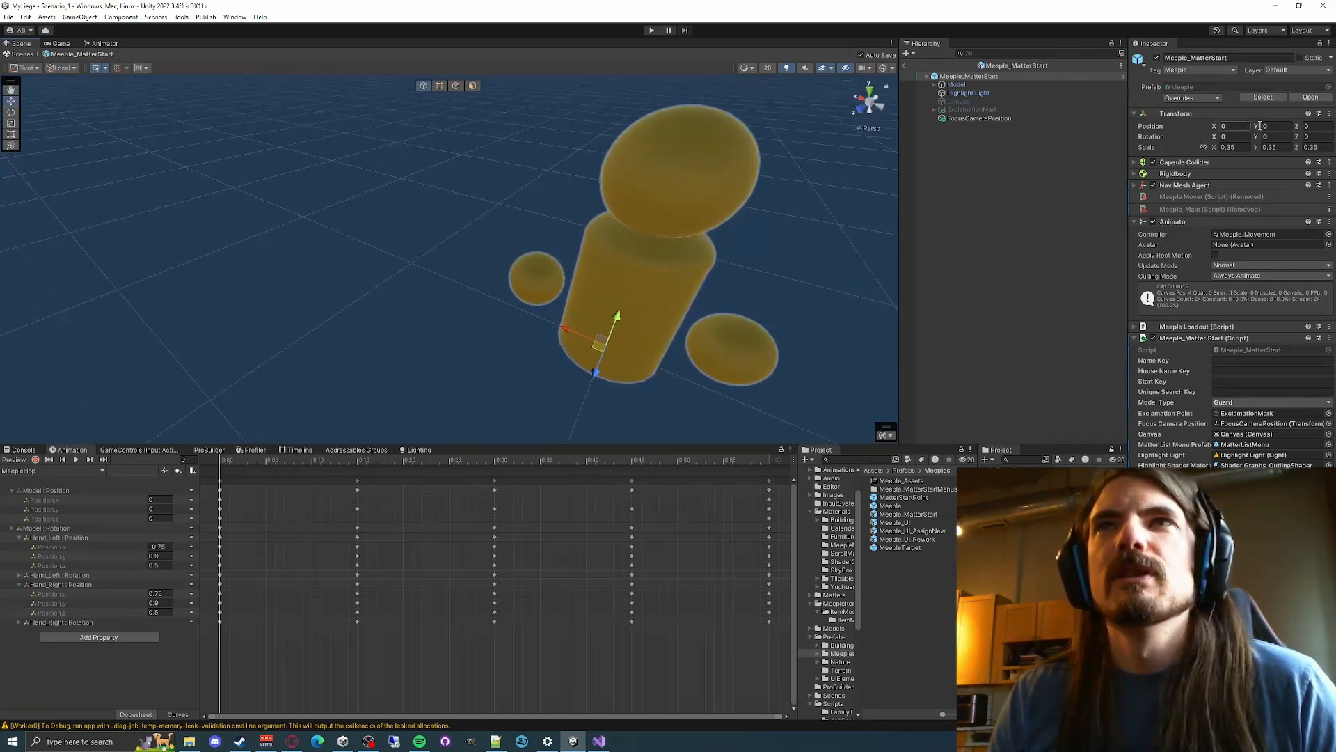
# Open the Meeple_UI prefab and apply the UI layer to it and all its child objects
pyautogui.doubleClick(897, 522)
pyautogui.click(1304, 72)
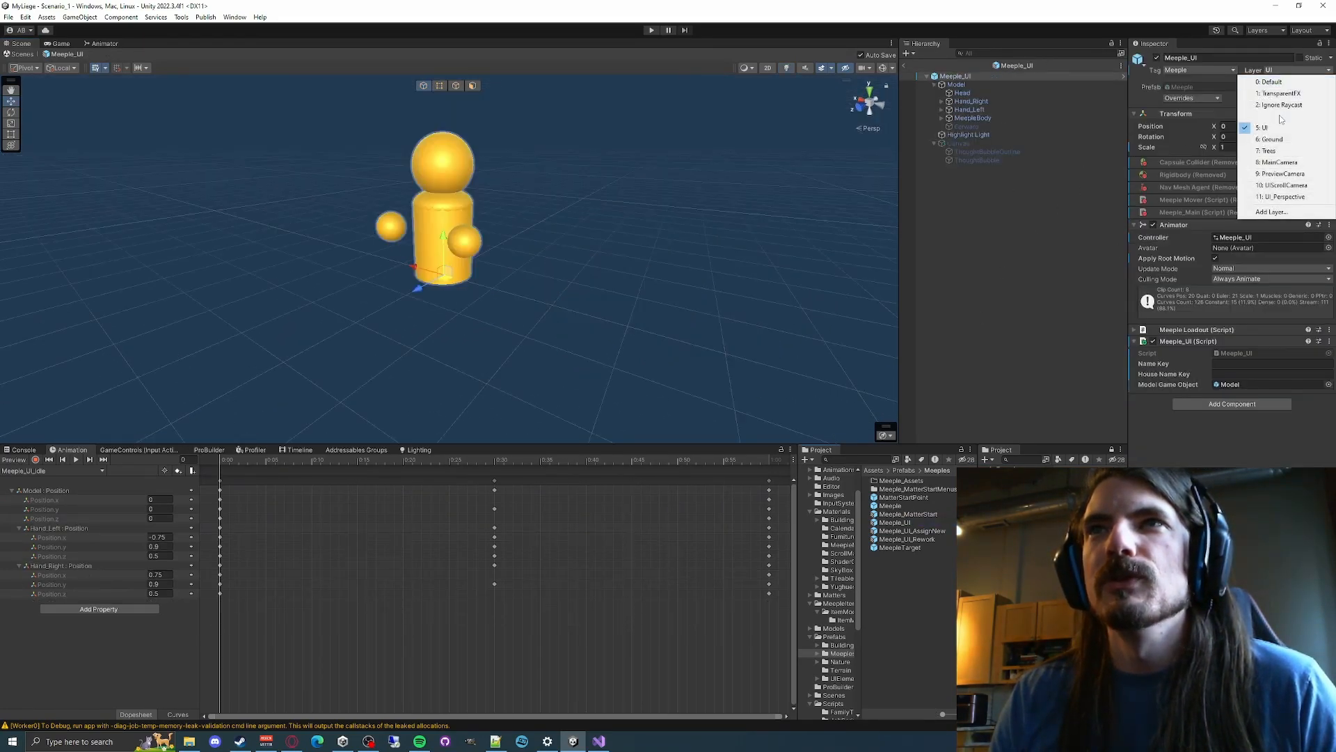
pyautogui.click(1266, 125)
pyautogui.click(628, 394)
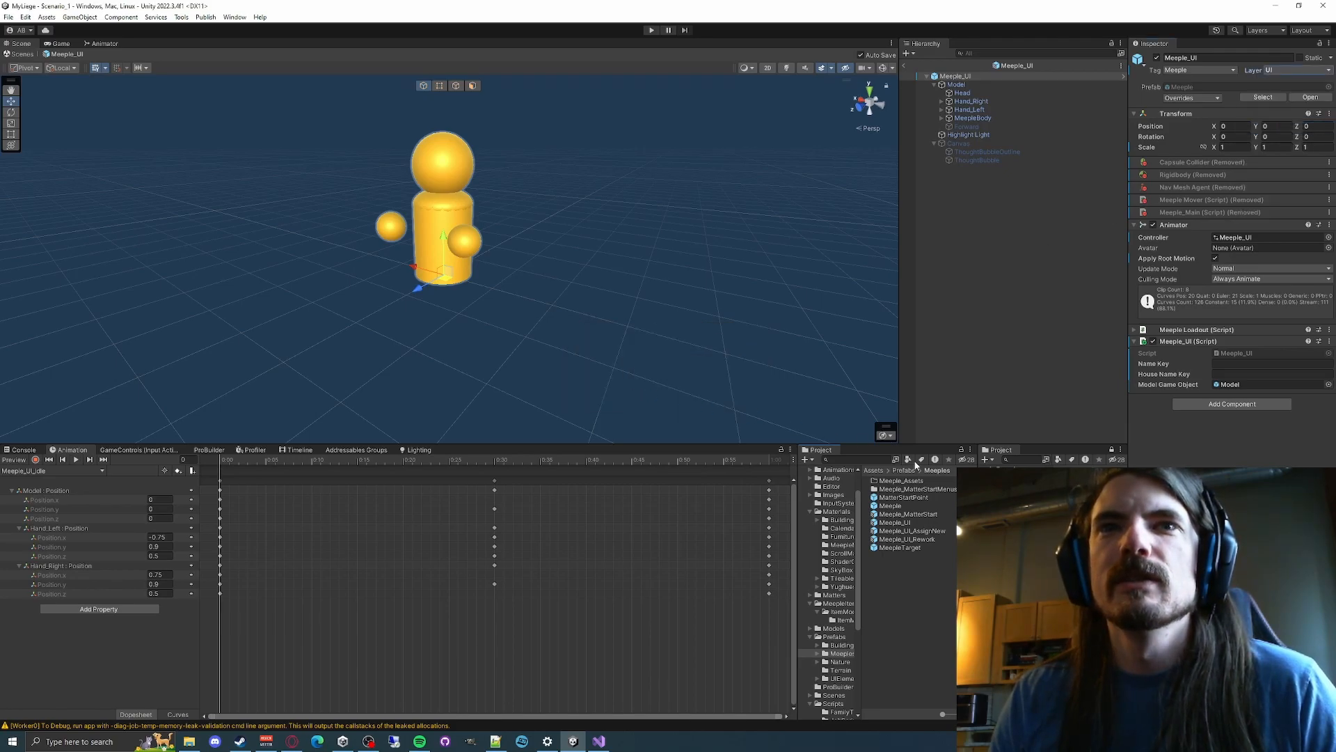
# Open the Meeple_UI_AssignNew prefab and apply the UI layer to it and all its children
pyautogui.doubleClick(905, 532)
pyautogui.click(1289, 73)
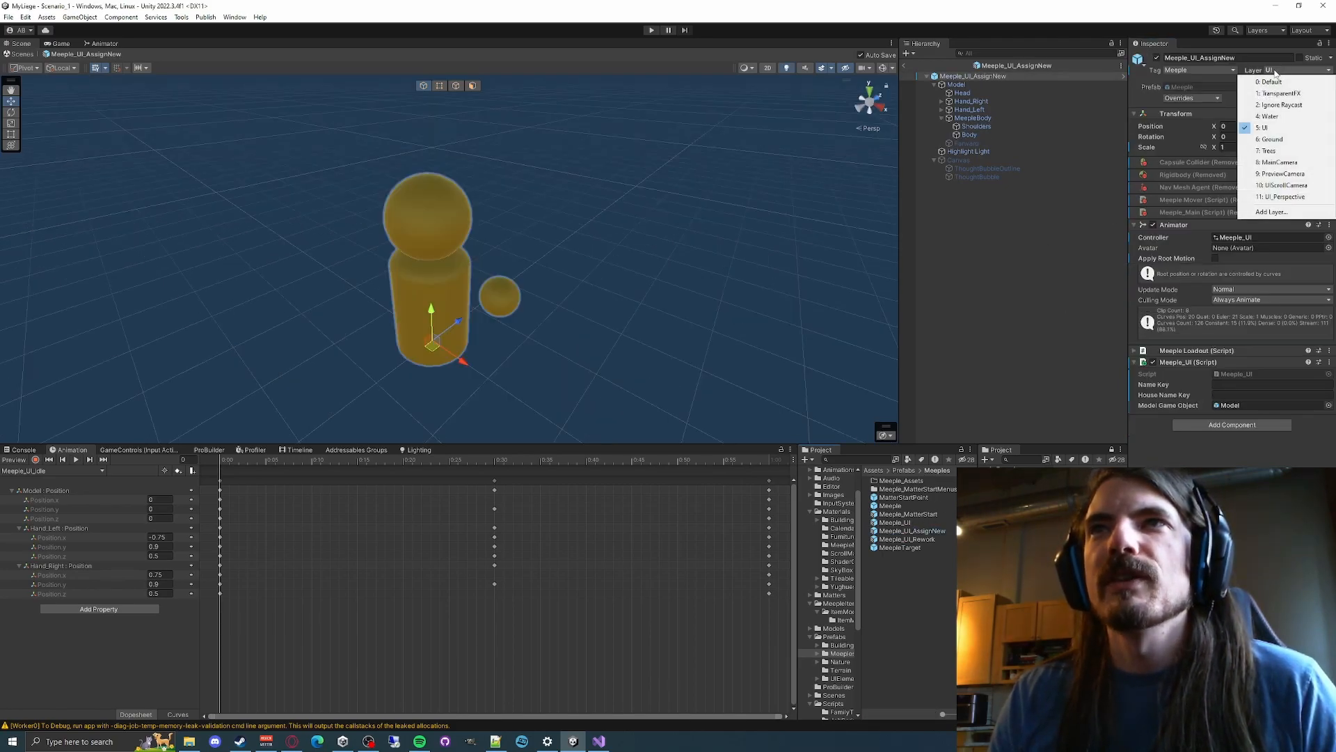
pyautogui.click(1264, 127)
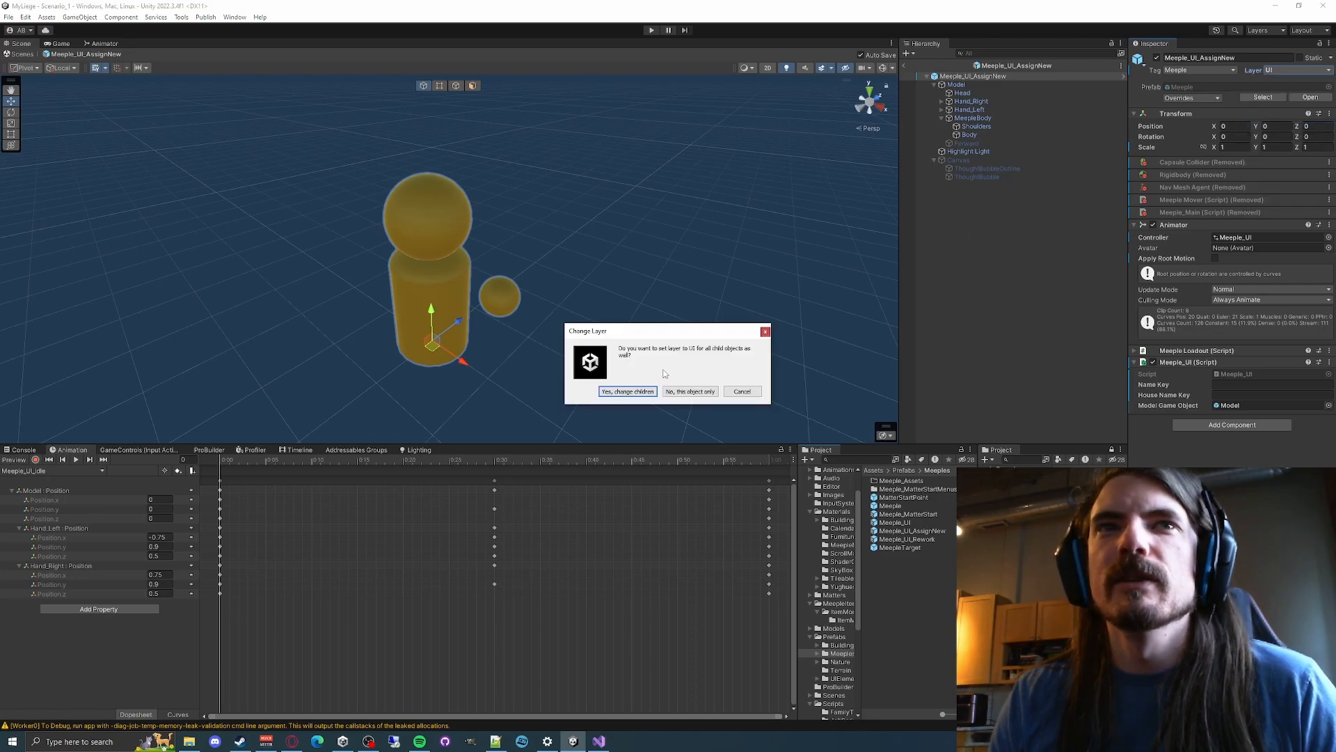
pyautogui.click(633, 392)
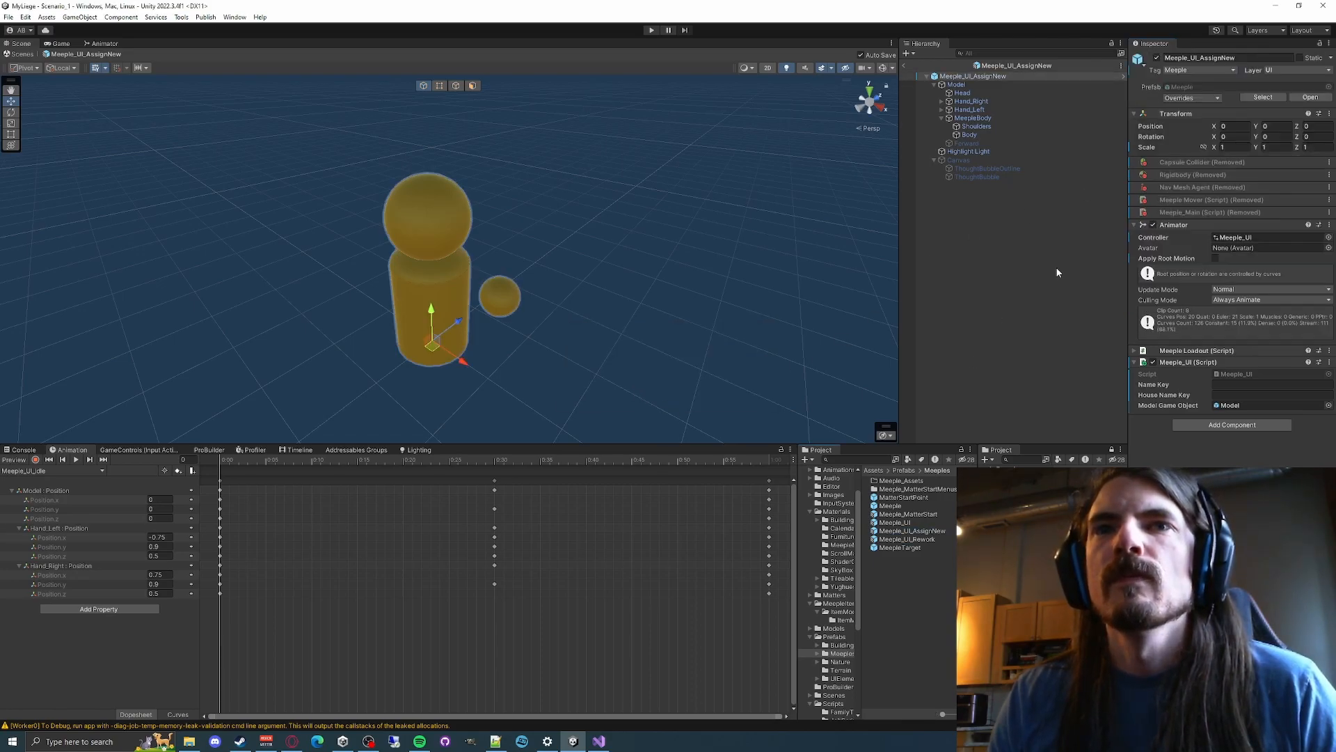
# Open the Meeple_UI_Rework prefab and apply the UI_Perspective layer to it and all its children
pyautogui.doubleClick(932, 541)
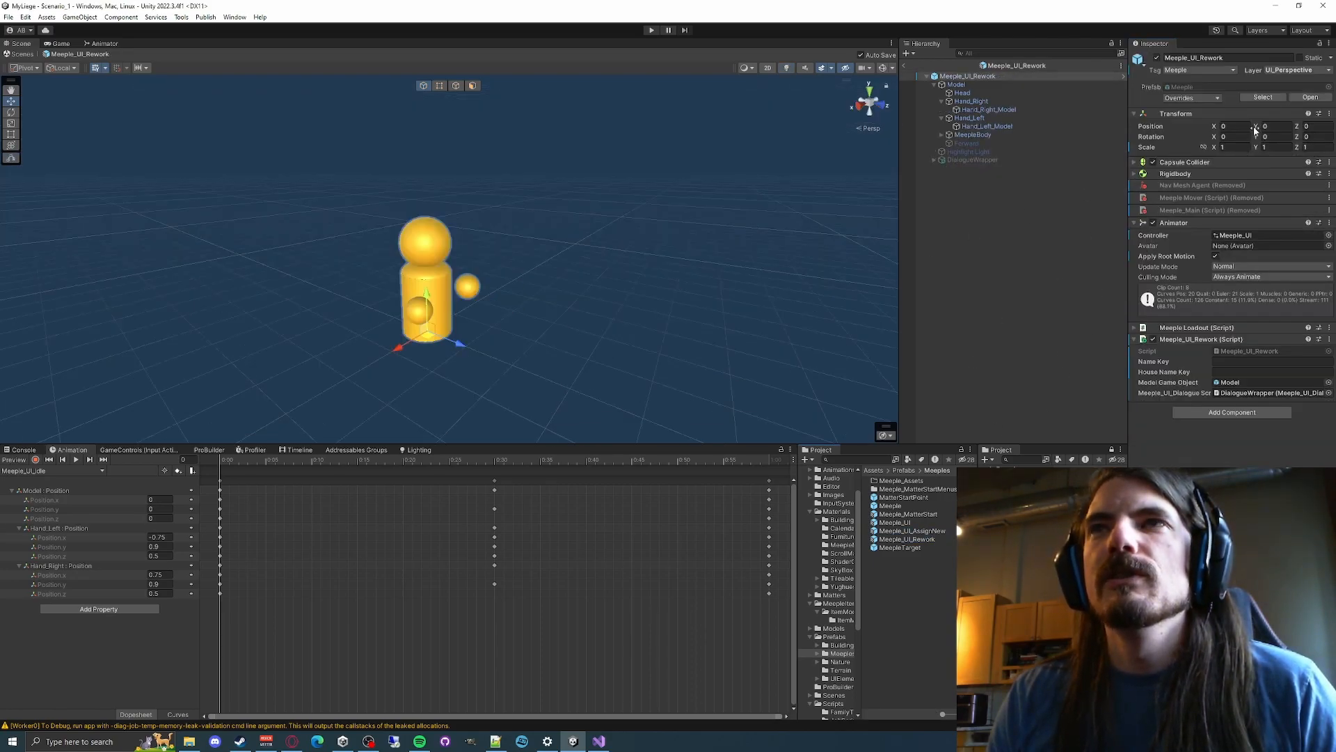
pyautogui.click(1293, 71)
pyautogui.click(1281, 194)
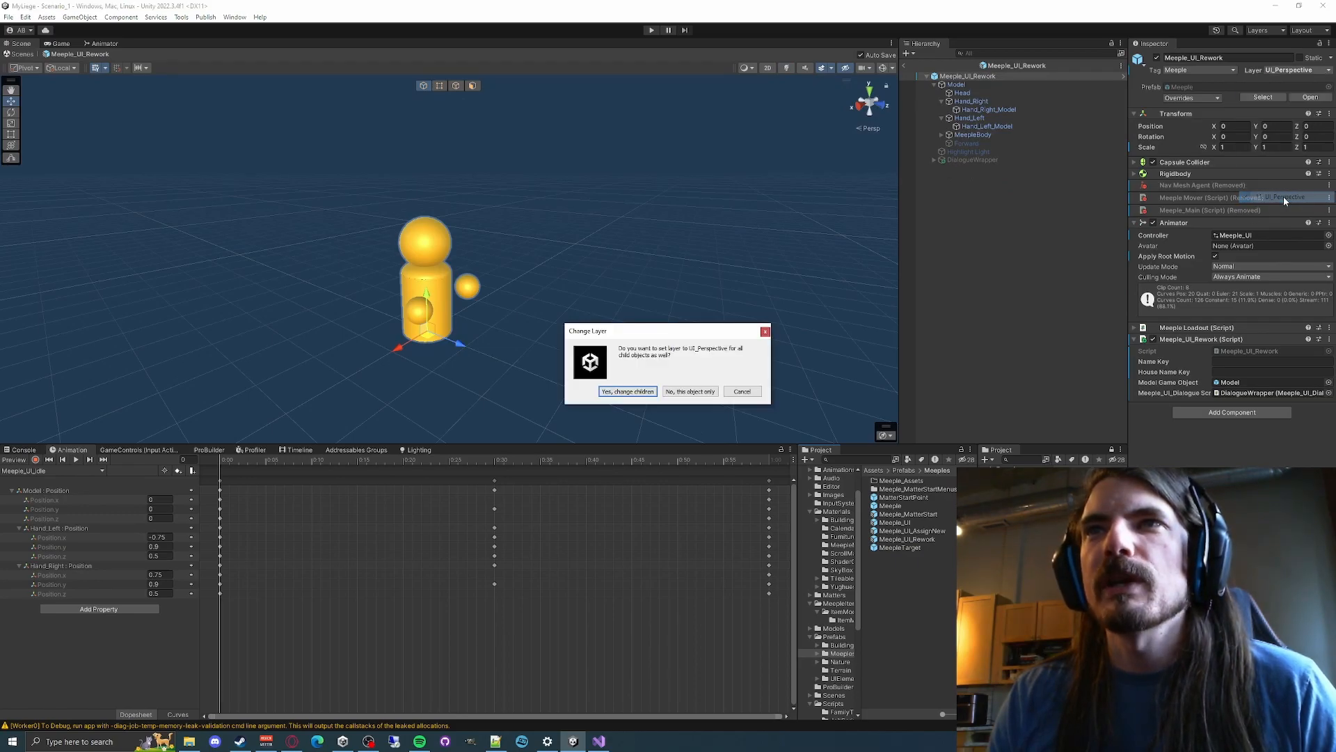
pyautogui.click(646, 391)
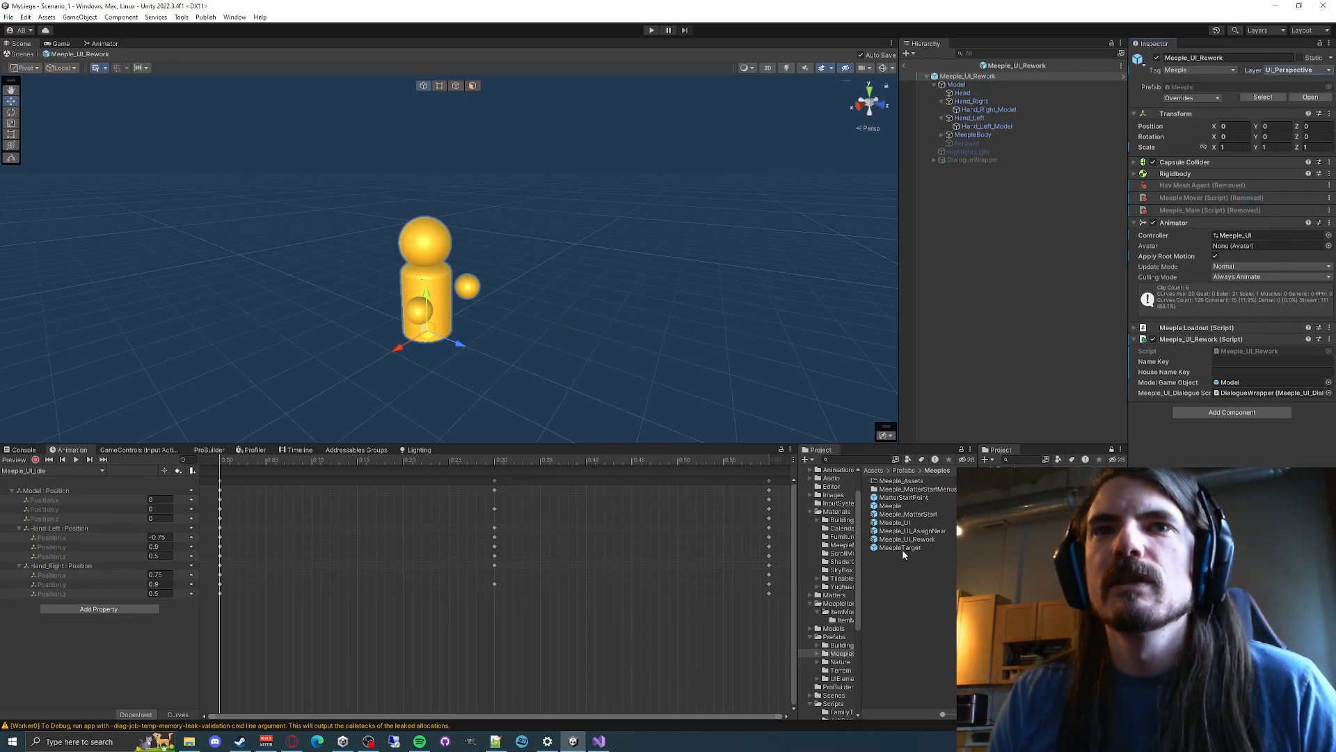
# Exit the prefab back to Scenario_1 and run the game in the Game view
pyautogui.click(905, 66)
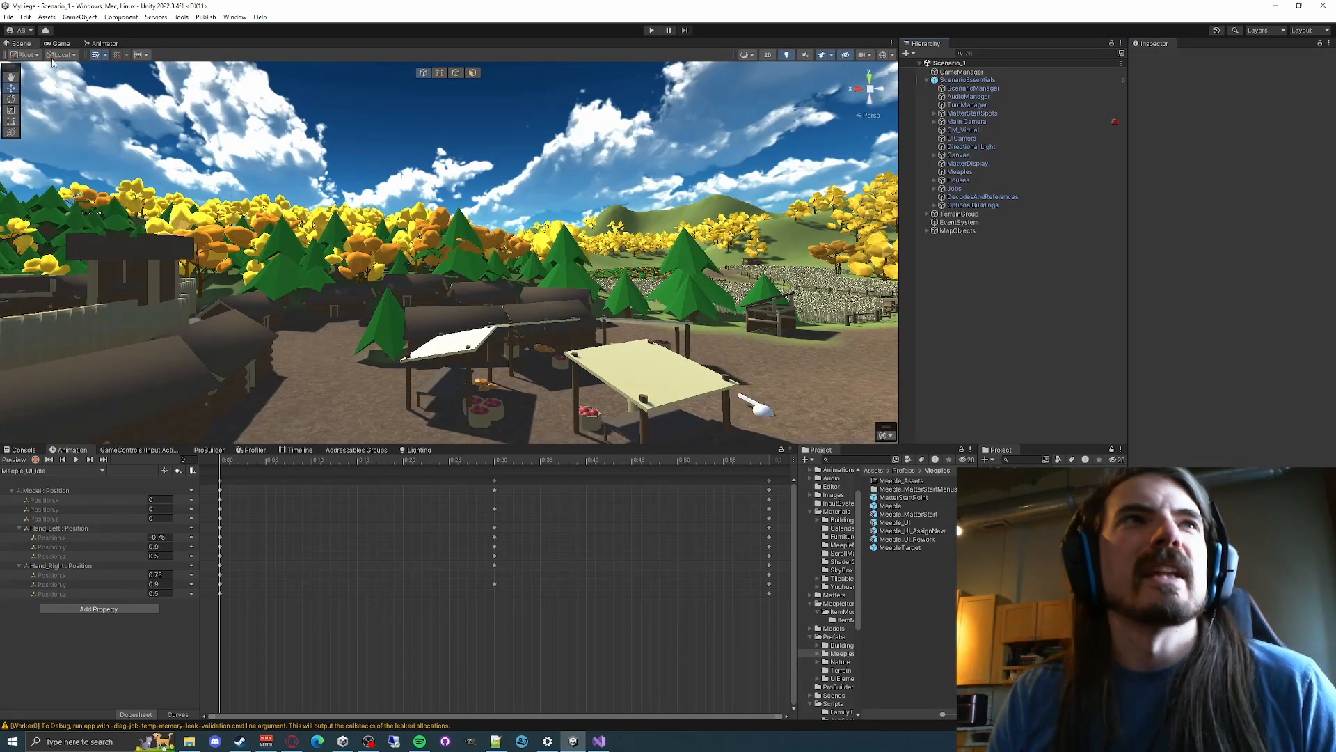
pyautogui.click(651, 30)
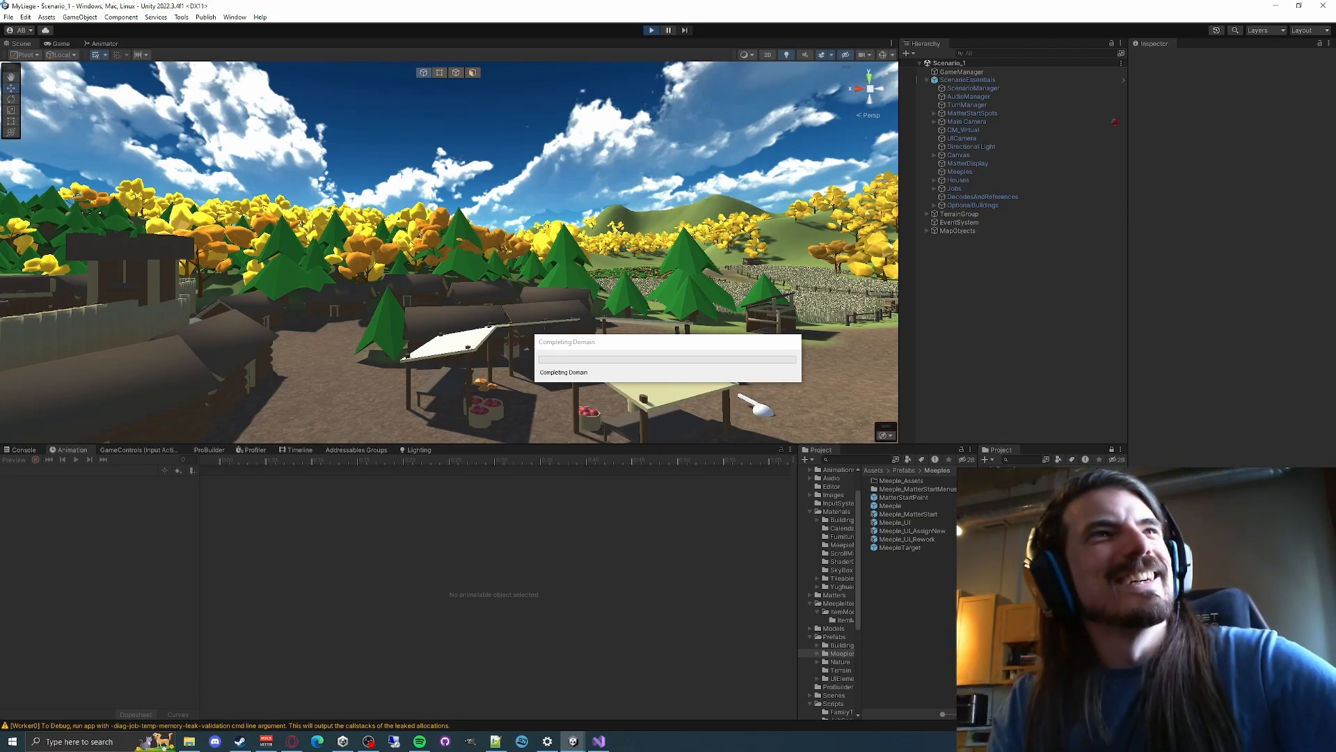
pyautogui.click(62, 44)
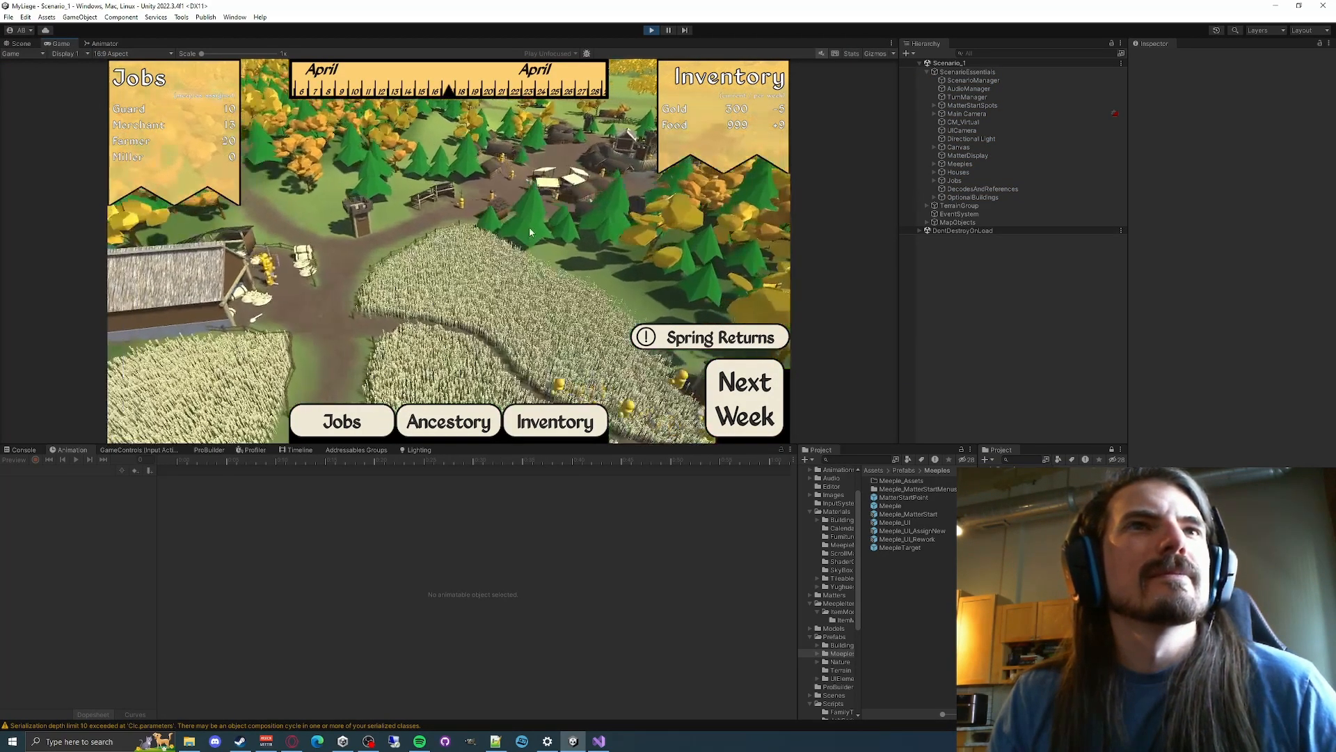
# Bring up the Spring Returns matter from the meeple beside the barn and enlarge the Game view
pyautogui.scroll(5, 394, 240)
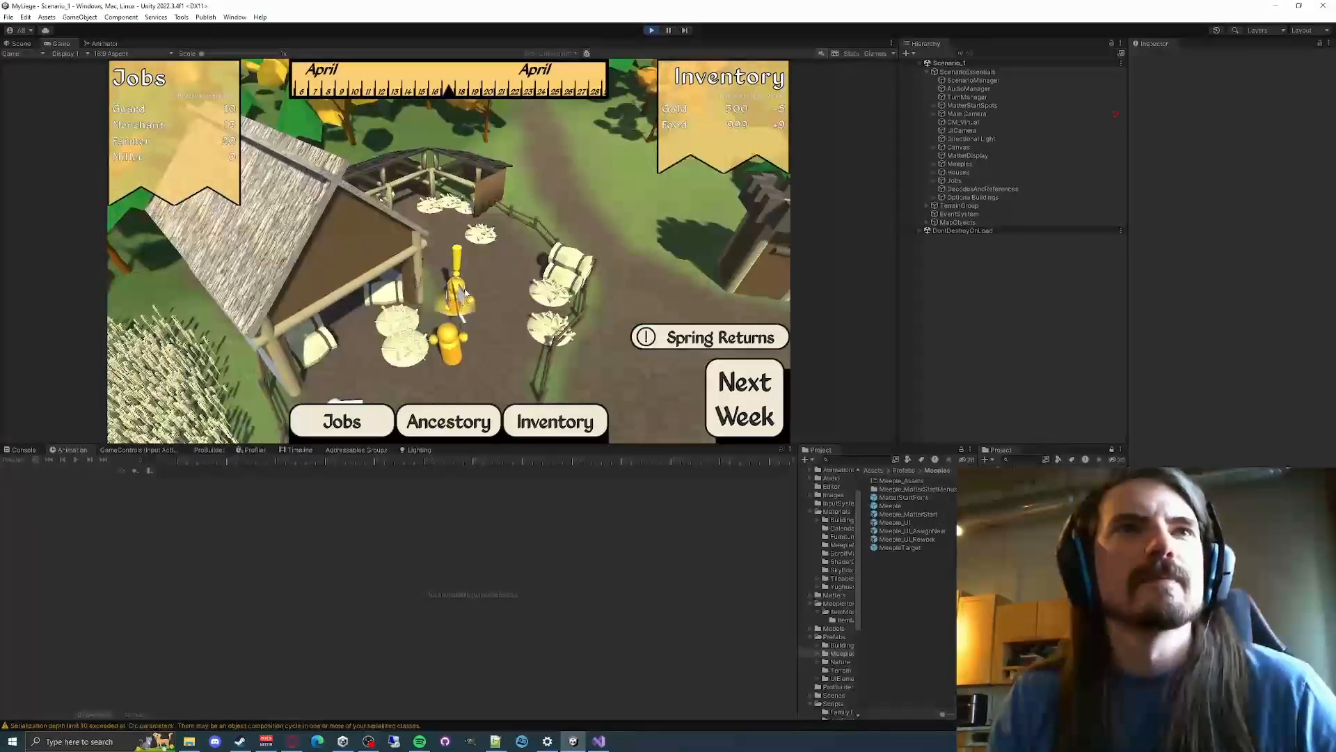
pyautogui.click(464, 292)
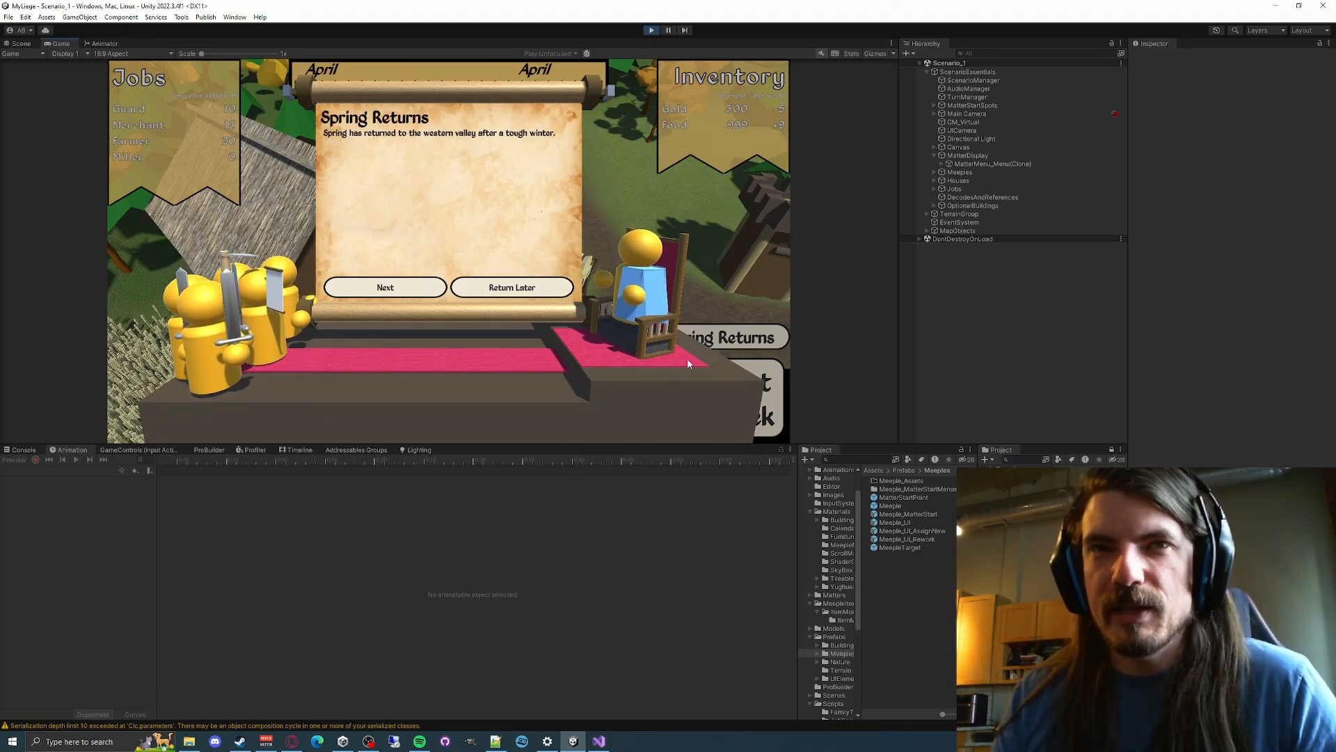
pyautogui.moveTo(720, 445); pyautogui.dragTo(721, 501)
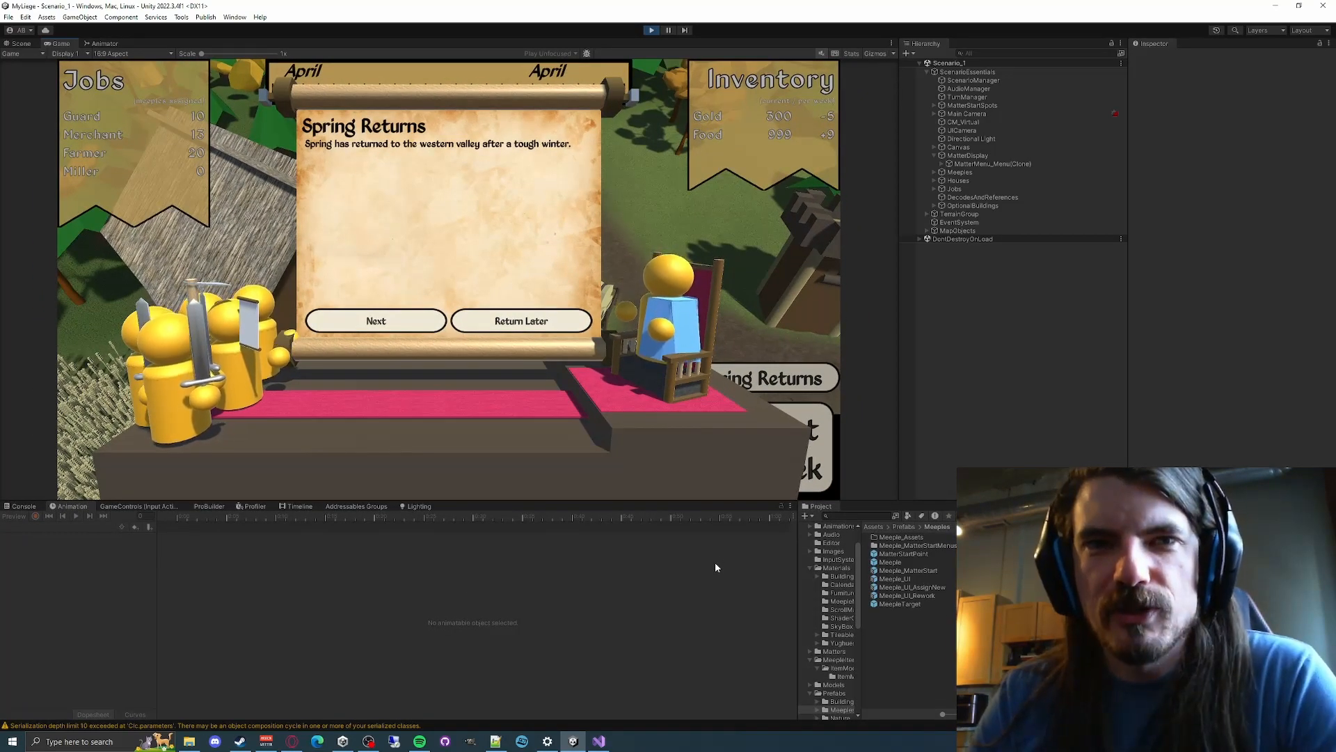